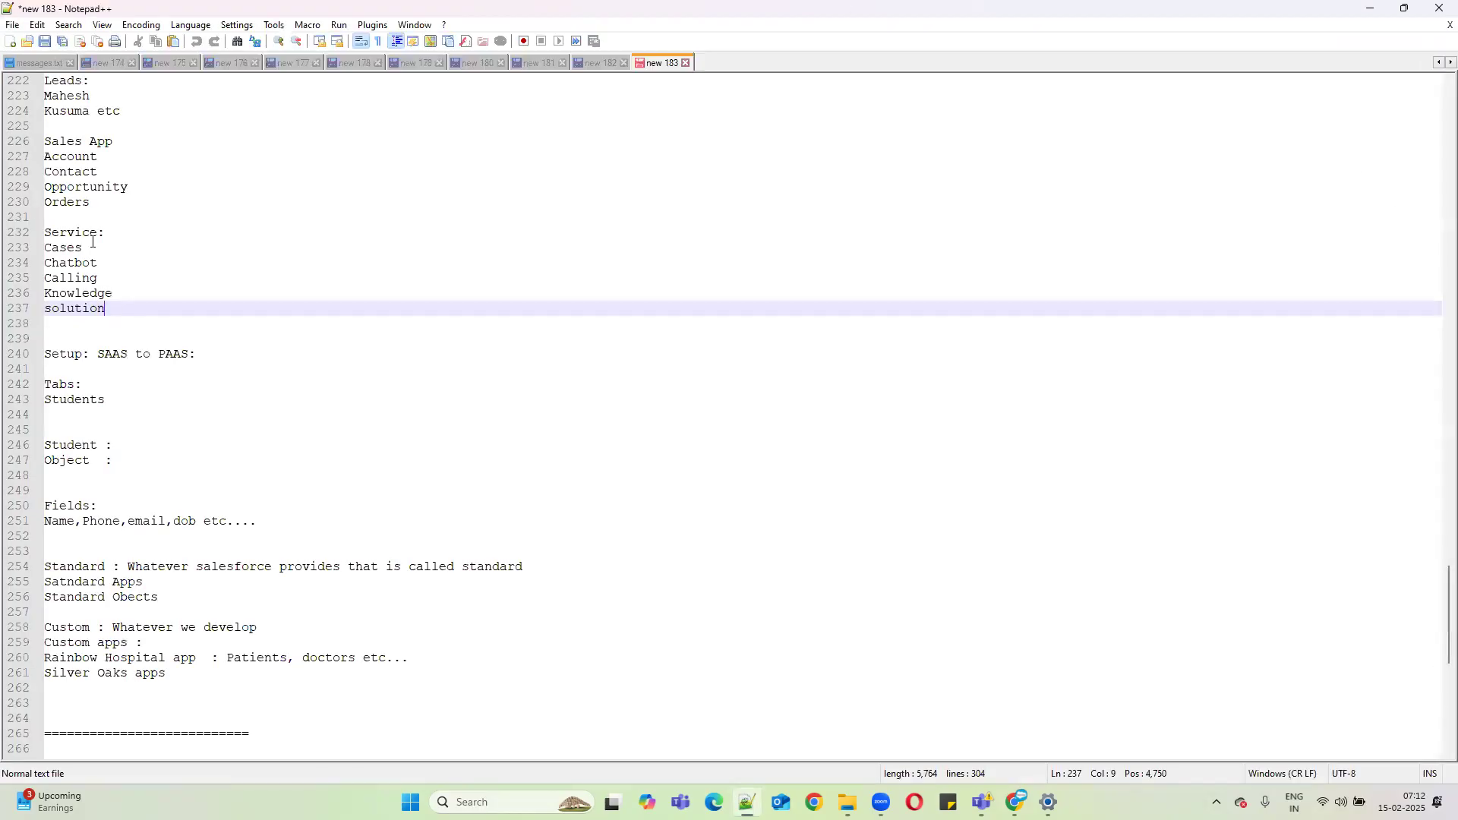
Describe the Samsung Products entry as 'Some item or thing or services'.
{"action": "scroll", "coordinate": [416, 266], "scroll_direction": "down", "scroll_amount": 1}
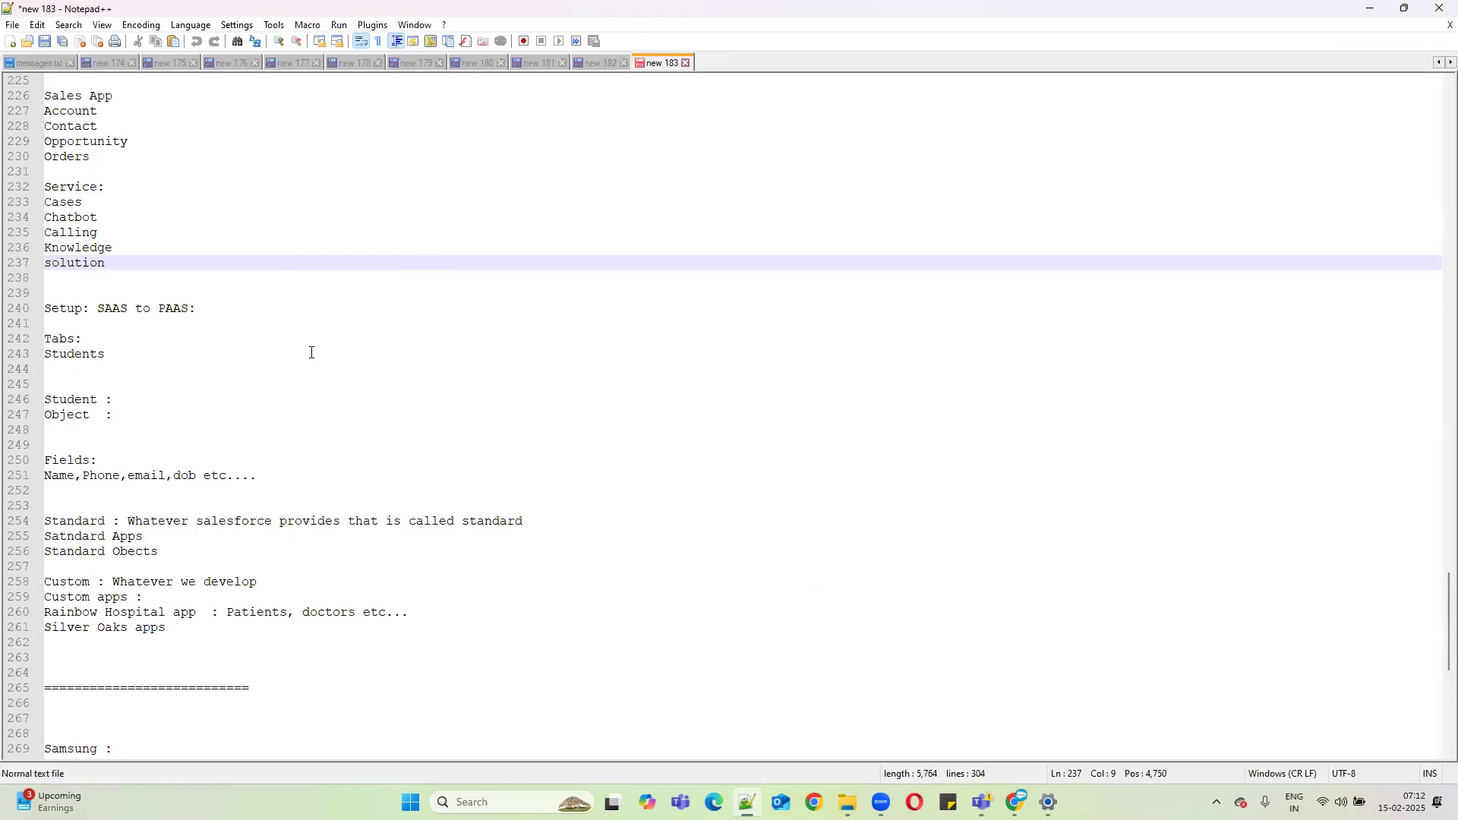
{"action": "scroll", "coordinate": [311, 353], "scroll_direction": "up", "scroll_amount": 4}
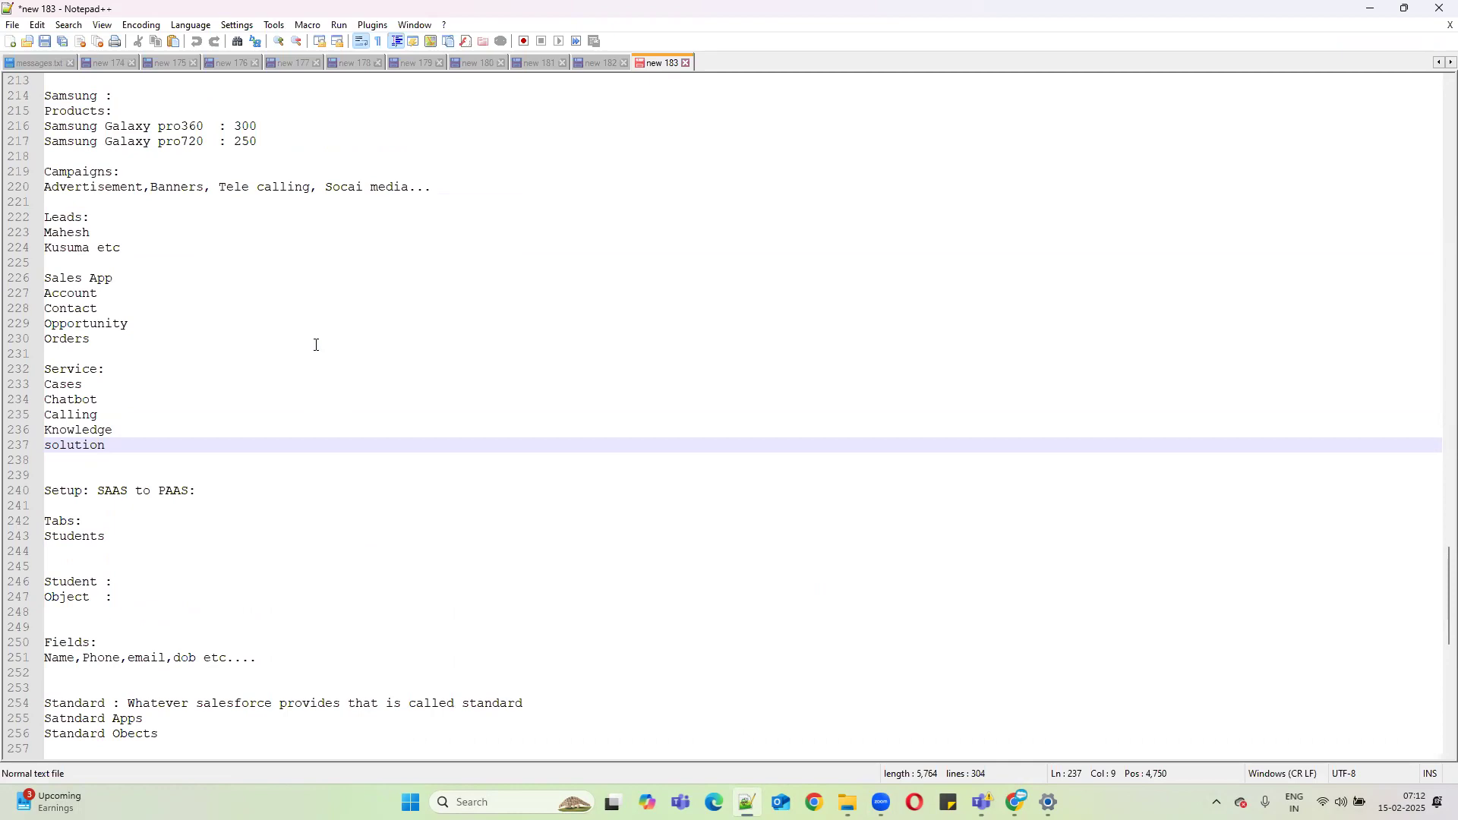
{"action": "scroll", "coordinate": [316, 344], "scroll_direction": "up", "scroll_amount": 1}
{"action": "scroll", "coordinate": [316, 344], "scroll_direction": "down", "scroll_amount": 1}
{"action": "scroll", "coordinate": [316, 345], "scroll_direction": "down", "scroll_amount": 8}
{"action": "scroll", "coordinate": [316, 345], "scroll_direction": "up", "scroll_amount": 3}
{"action": "scroll", "coordinate": [309, 576], "scroll_direction": "down", "scroll_amount": 1}
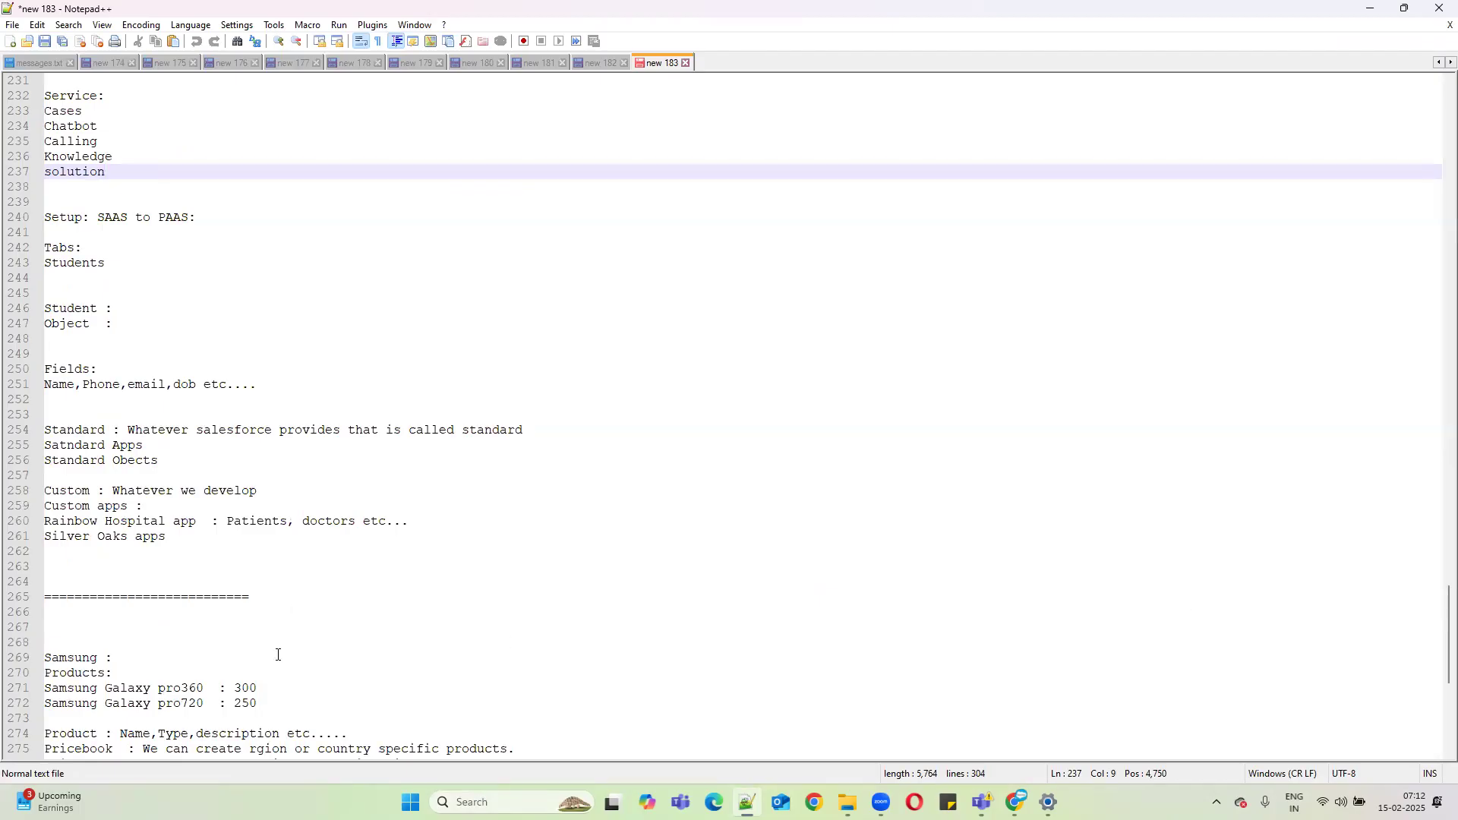
{"action": "scroll", "coordinate": [141, 687], "scroll_direction": "down", "scroll_amount": 1}
{"action": "left_click", "coordinate": [129, 621]}
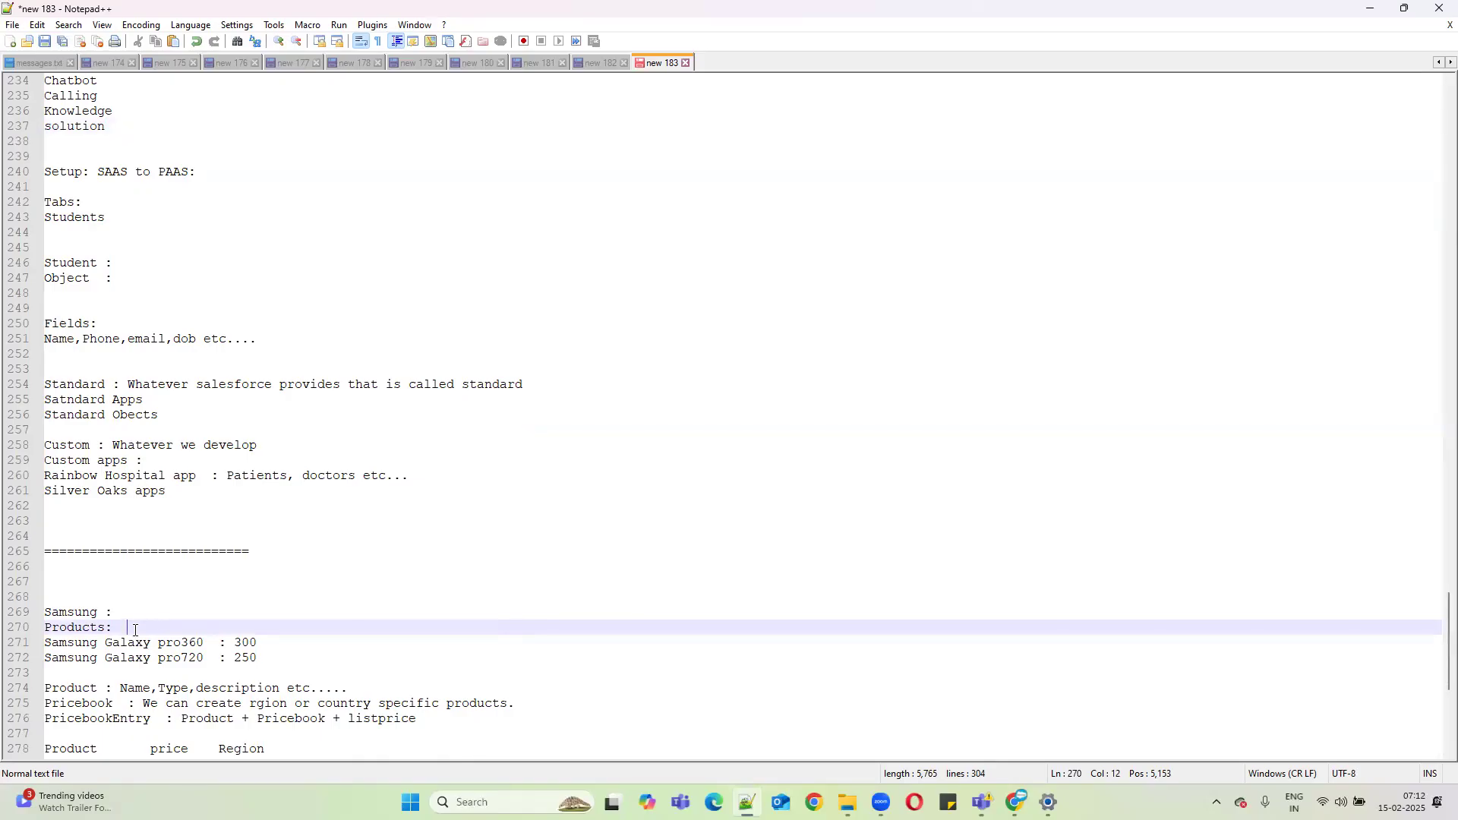
{"action": "type", "text": "Some  item or thing or services."}
Add a blank line below the Products description and select the description text.
{"action": "key", "text": "Return"}
{"action": "scroll", "coordinate": [254, 368], "scroll_direction": "down", "scroll_amount": 2}
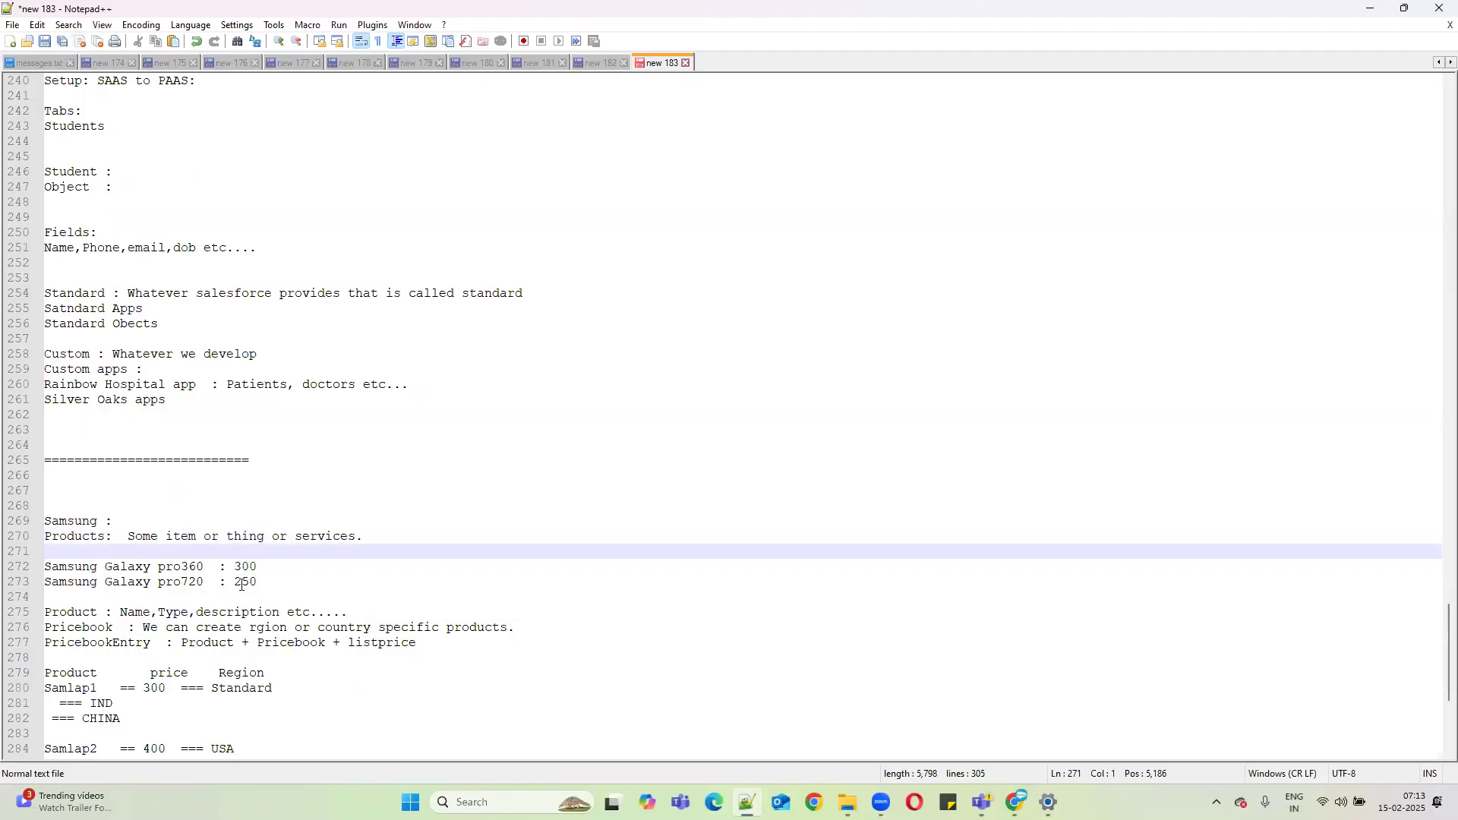
{"action": "scroll", "coordinate": [307, 662], "scroll_direction": "down", "scroll_amount": 2}
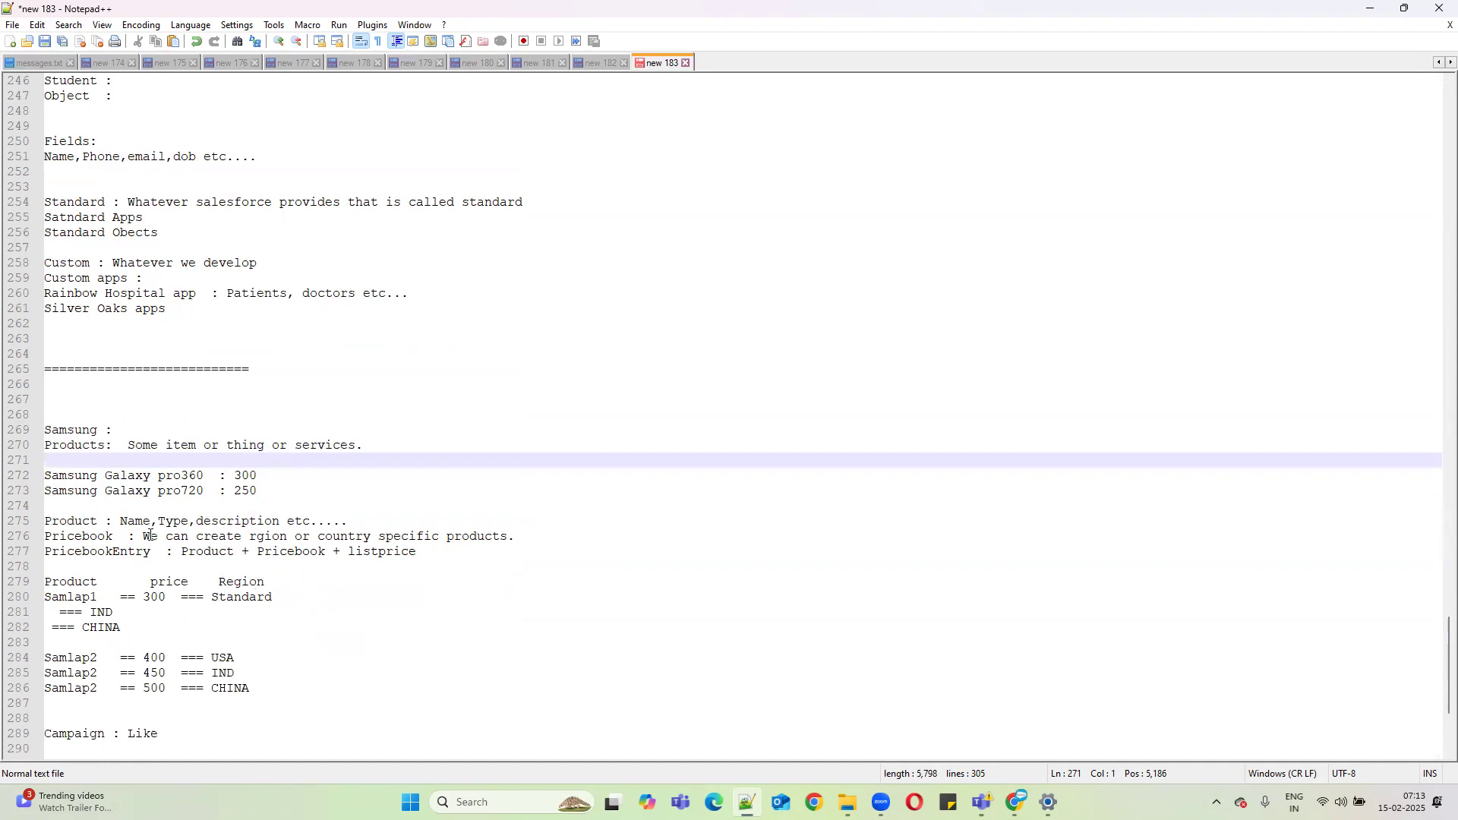
{"action": "left_click_drag", "start_coordinate": [128, 442], "coordinate": [376, 444]}
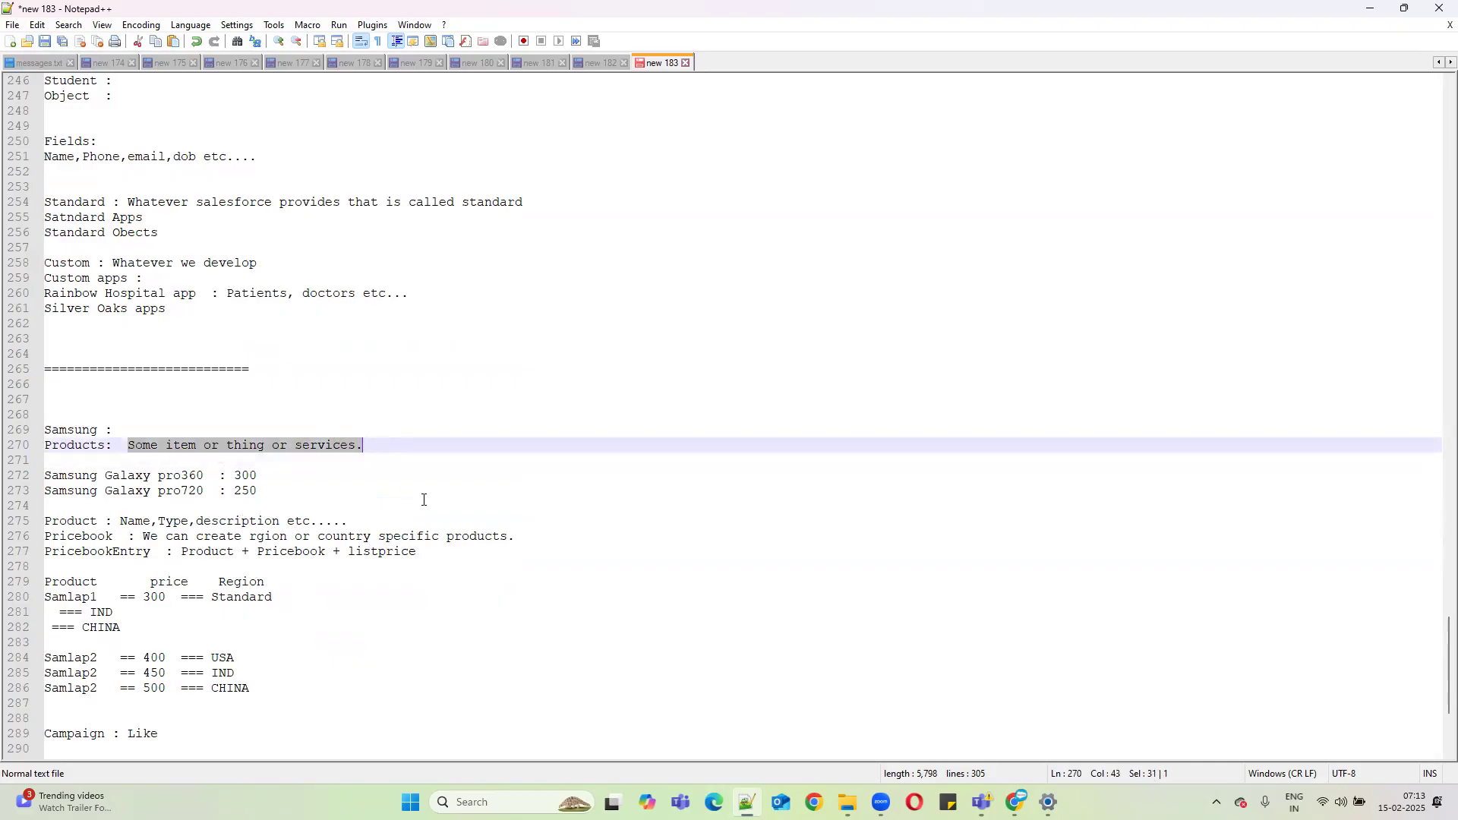
Append ': Some item or thing or services.' to the Product line.
{"action": "key", "text": "ctrl+c"}
{"action": "left_click", "coordinate": [383, 524]}
{"action": "type", "text": ":"}
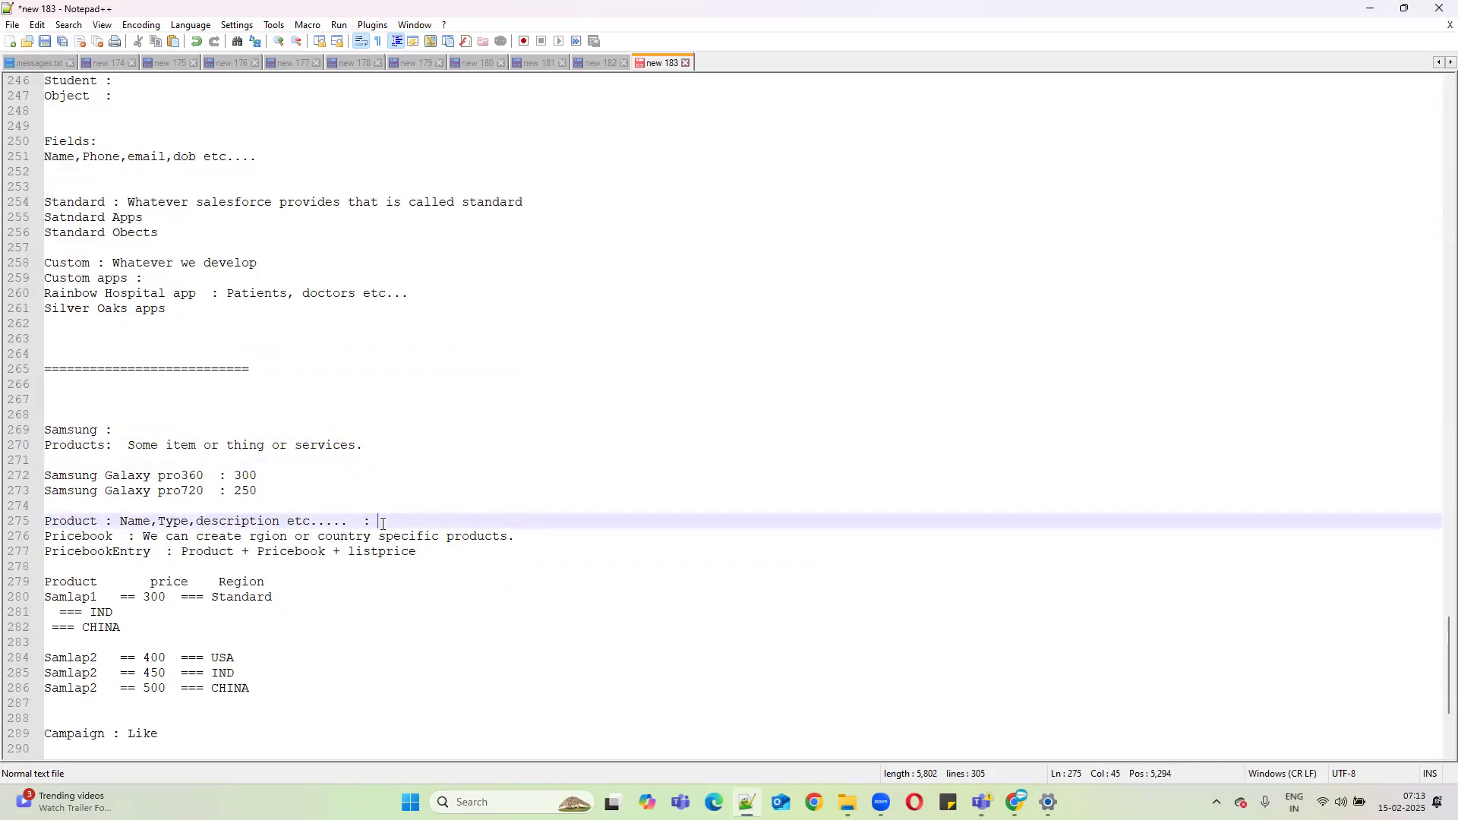
{"action": "key", "text": "ctrl+v"}
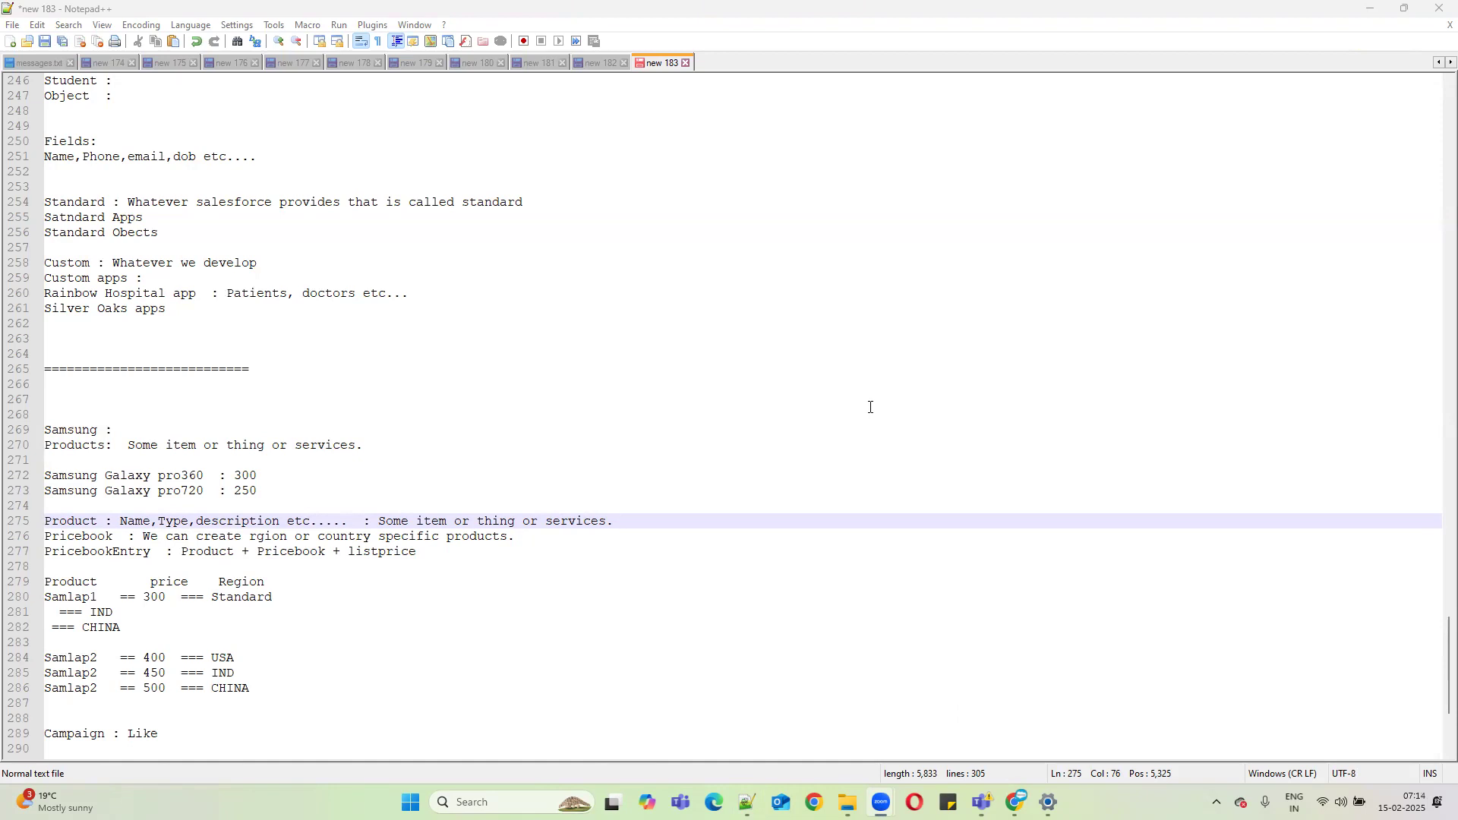
Append ': To catologue products with different price.' to the Pricebook line.
{"action": "left_click", "coordinate": [694, 519]}
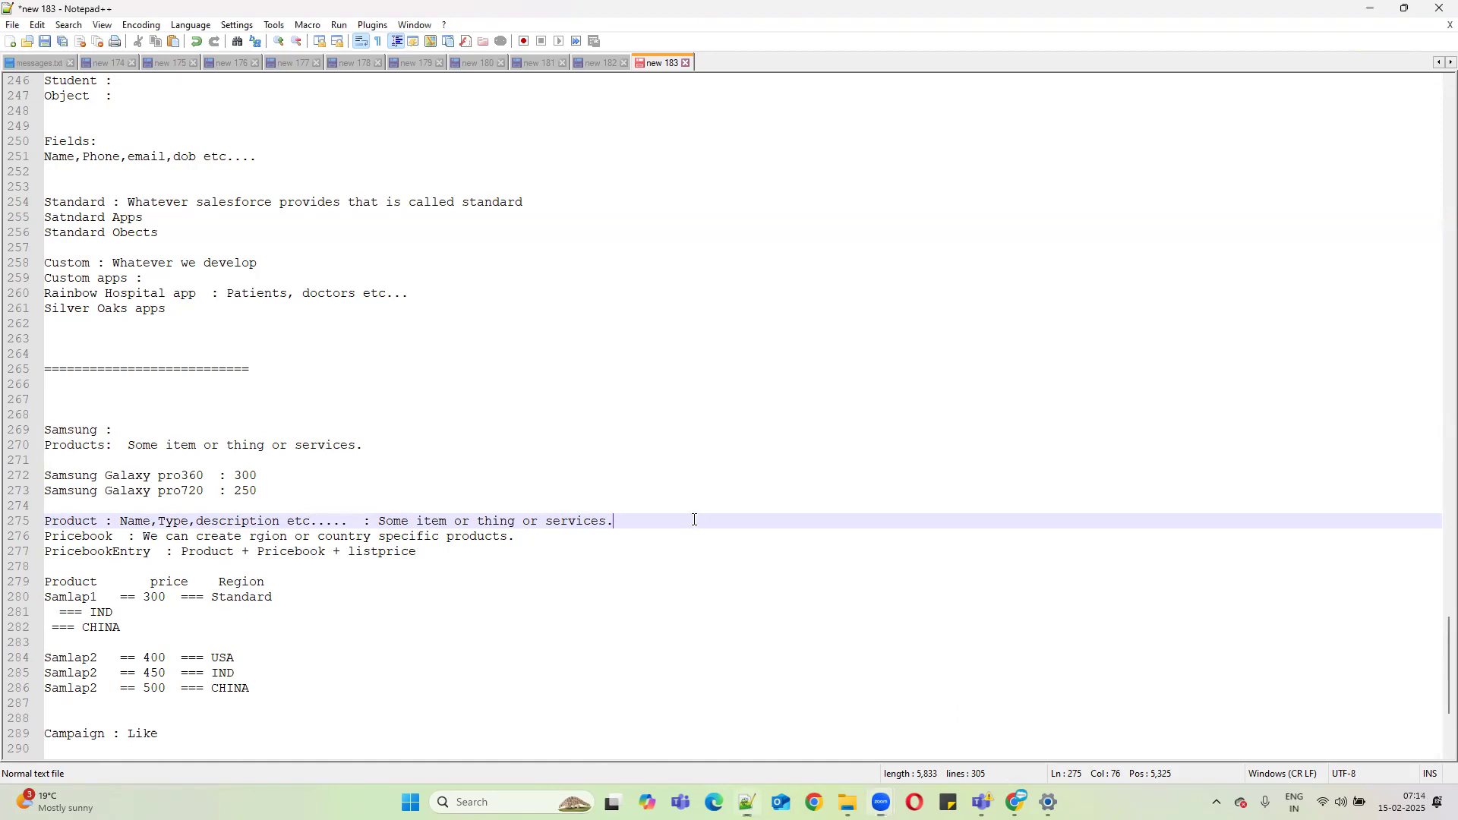
{"action": "left_click", "coordinate": [568, 540]}
{"action": "type", "text": ": To cat"}
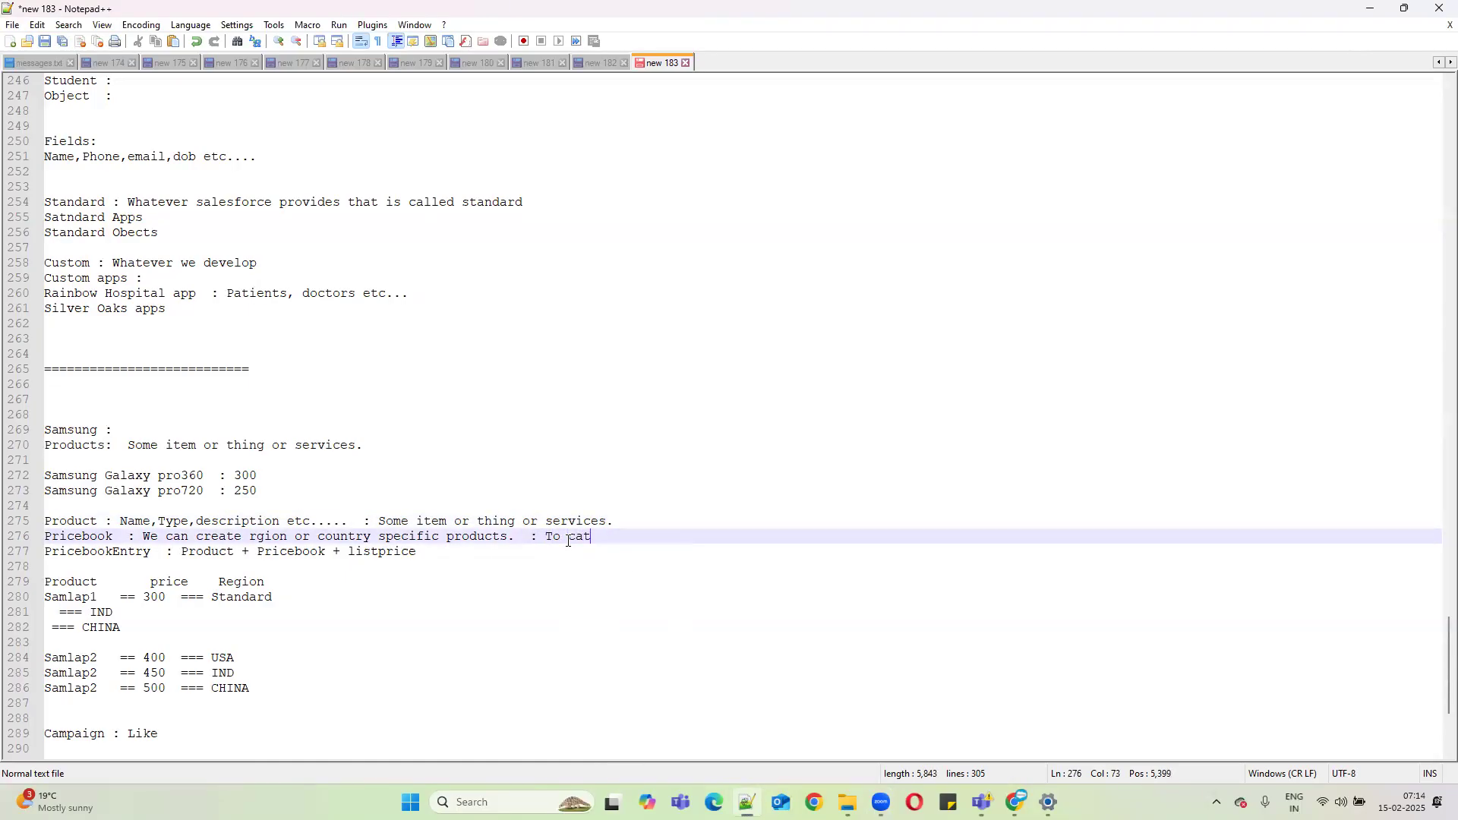
{"action": "type", "text": "ologue products w"}
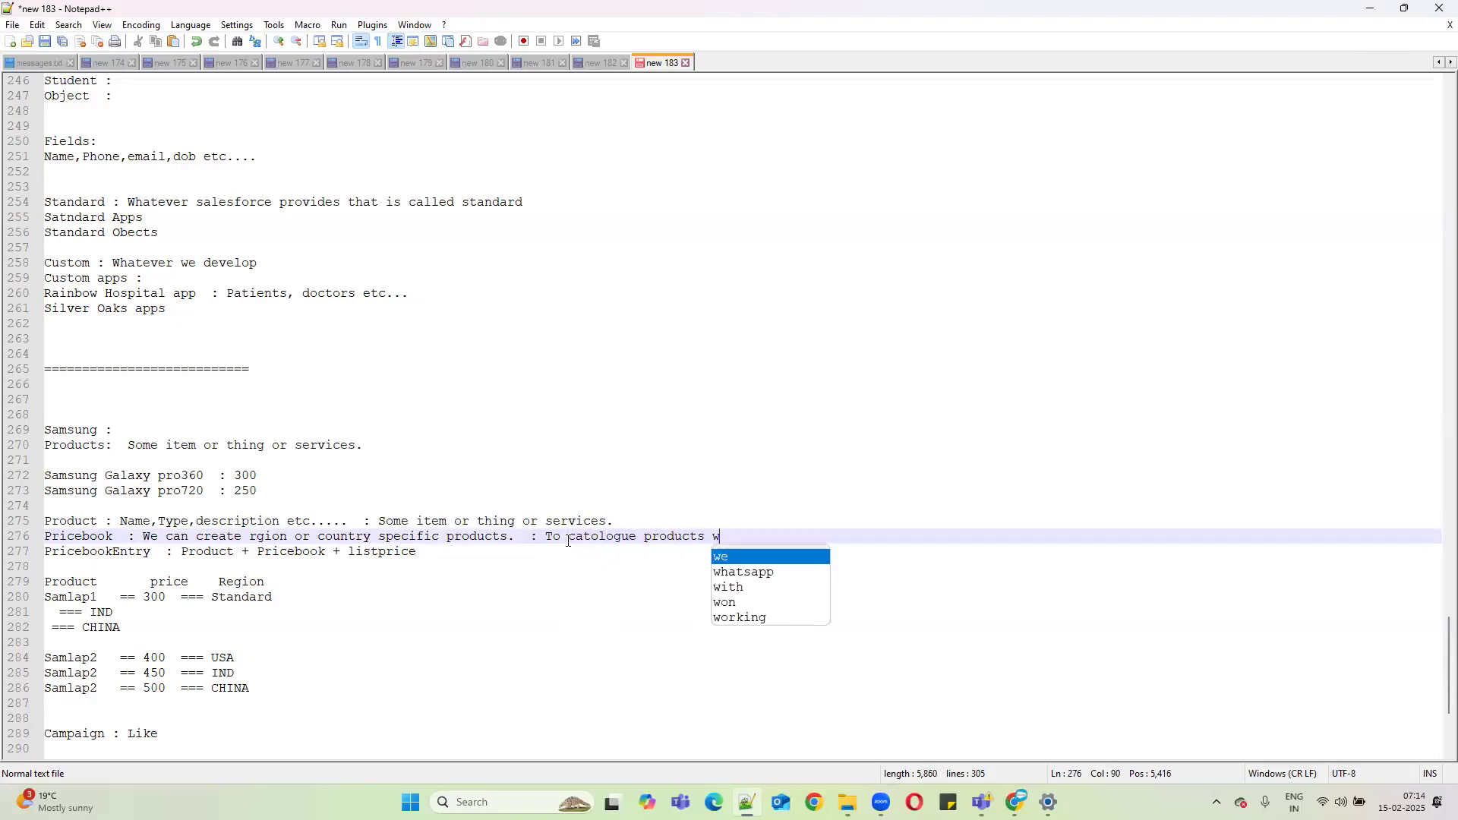
{"action": "type", "text": "ith diff"}
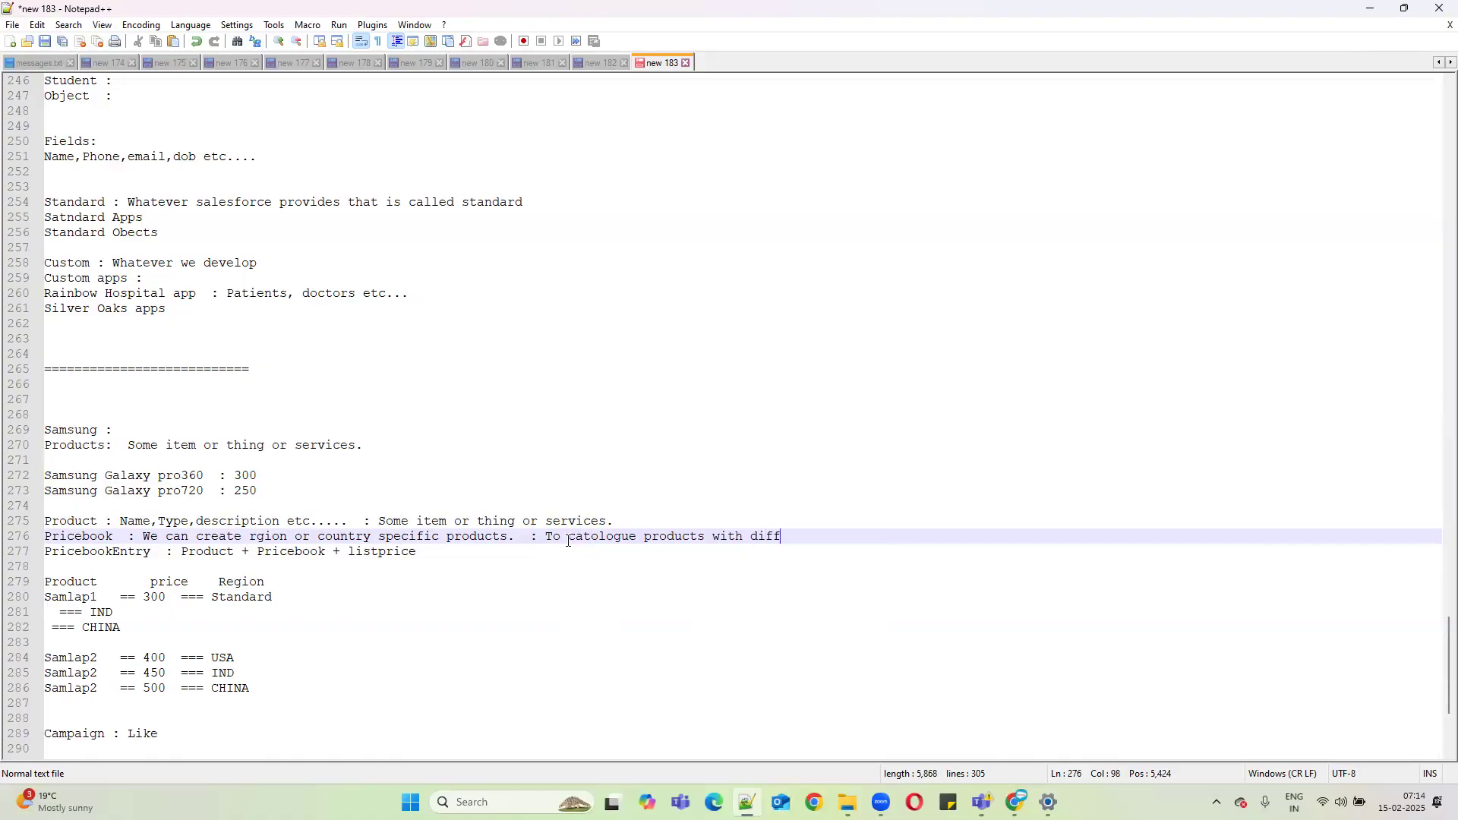
{"action": "type", "text": "erent pri"}
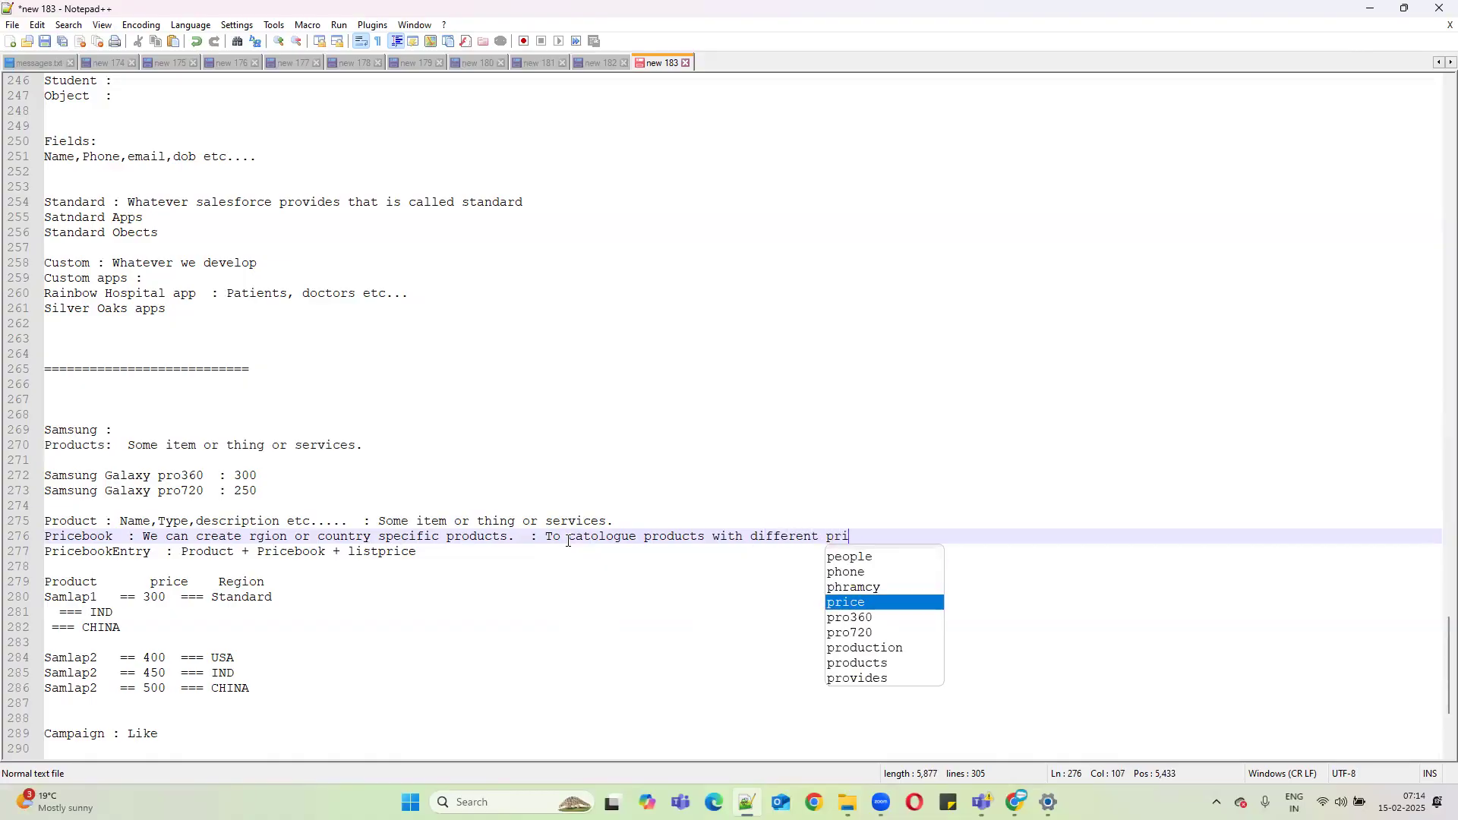
{"action": "type", "text": "ce."}
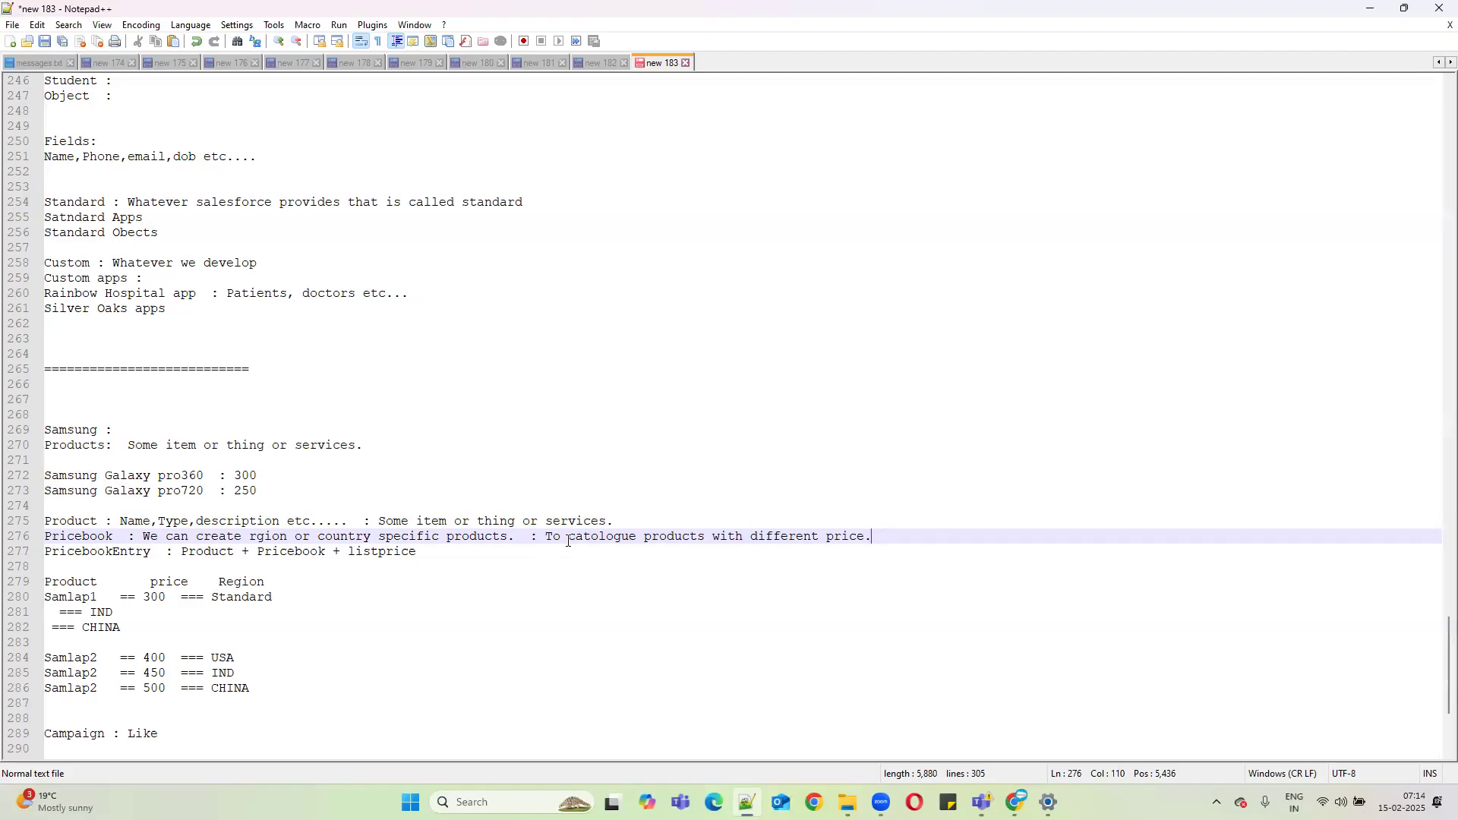
{"action": "left_click_drag", "start_coordinate": [262, 476], "coordinate": [74, 473]}
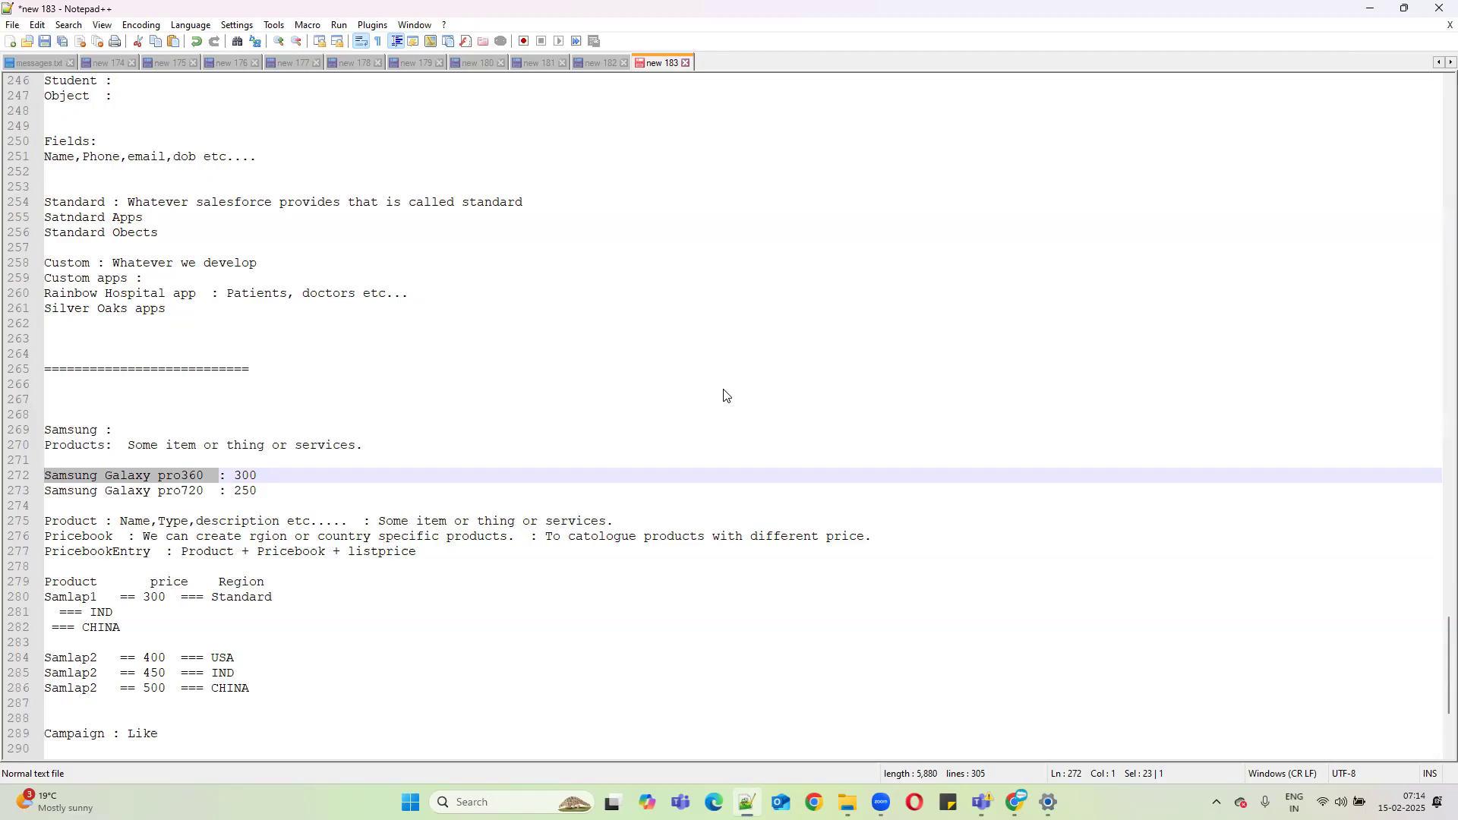
Insert blank spacing lines after the PricebookEntry line.
{"action": "left_click", "coordinate": [456, 477]}
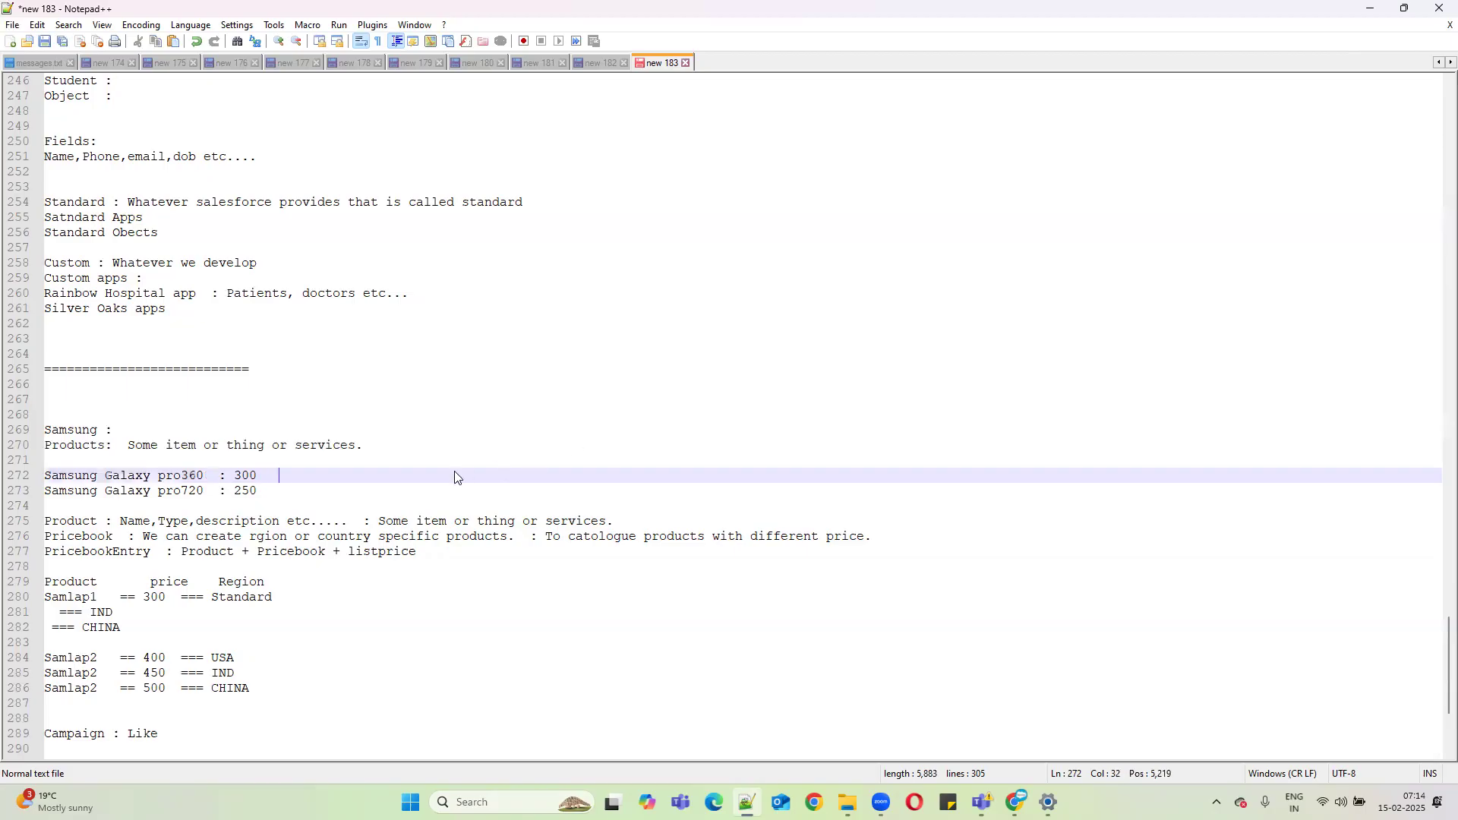
{"action": "scroll", "coordinate": [411, 497], "scroll_direction": "down", "scroll_amount": 3}
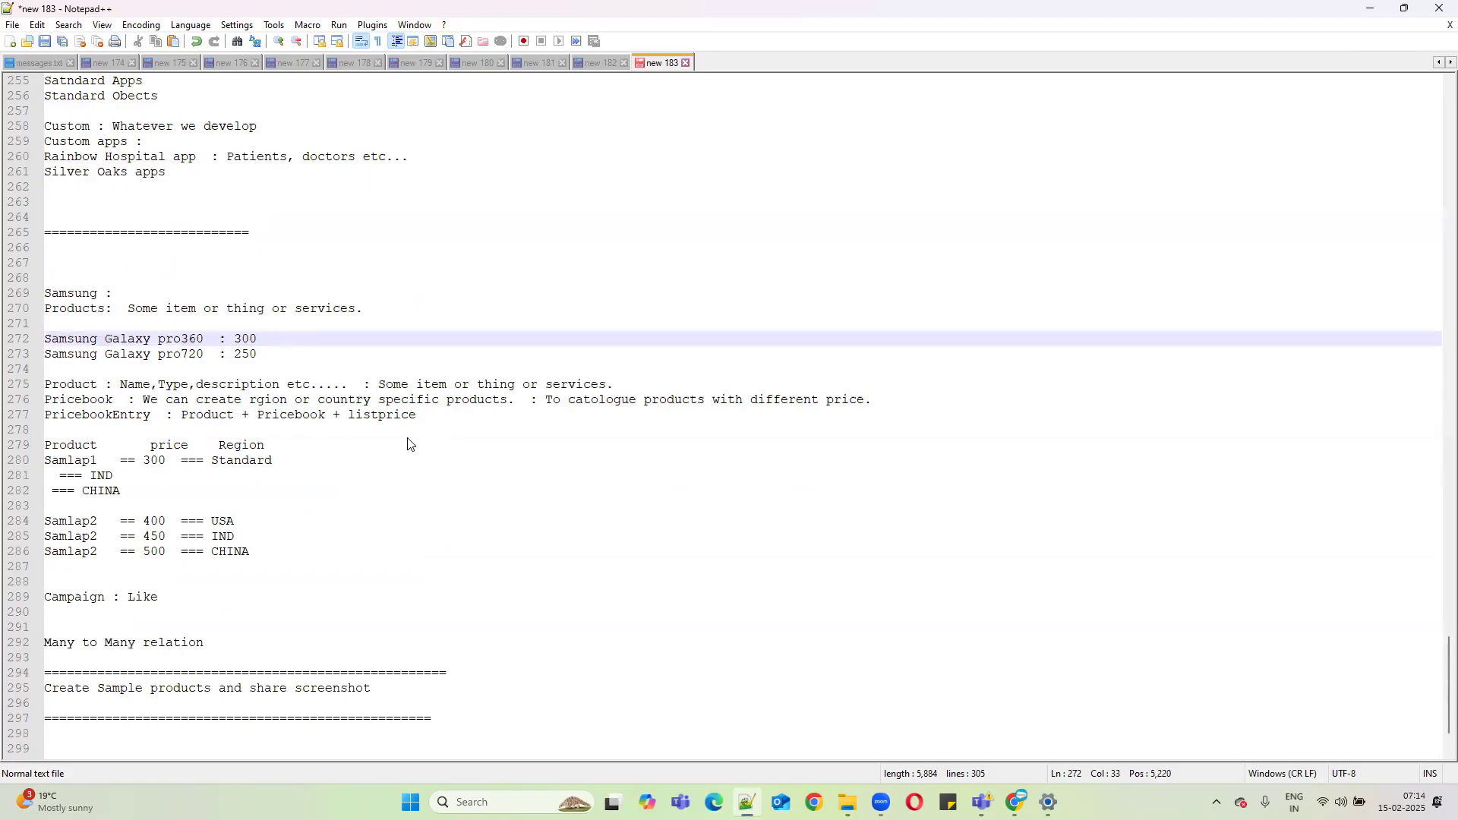
{"action": "left_click", "coordinate": [448, 414]}
{"action": "key", "text": "Return"}
{"action": "key", "text": "Return"}
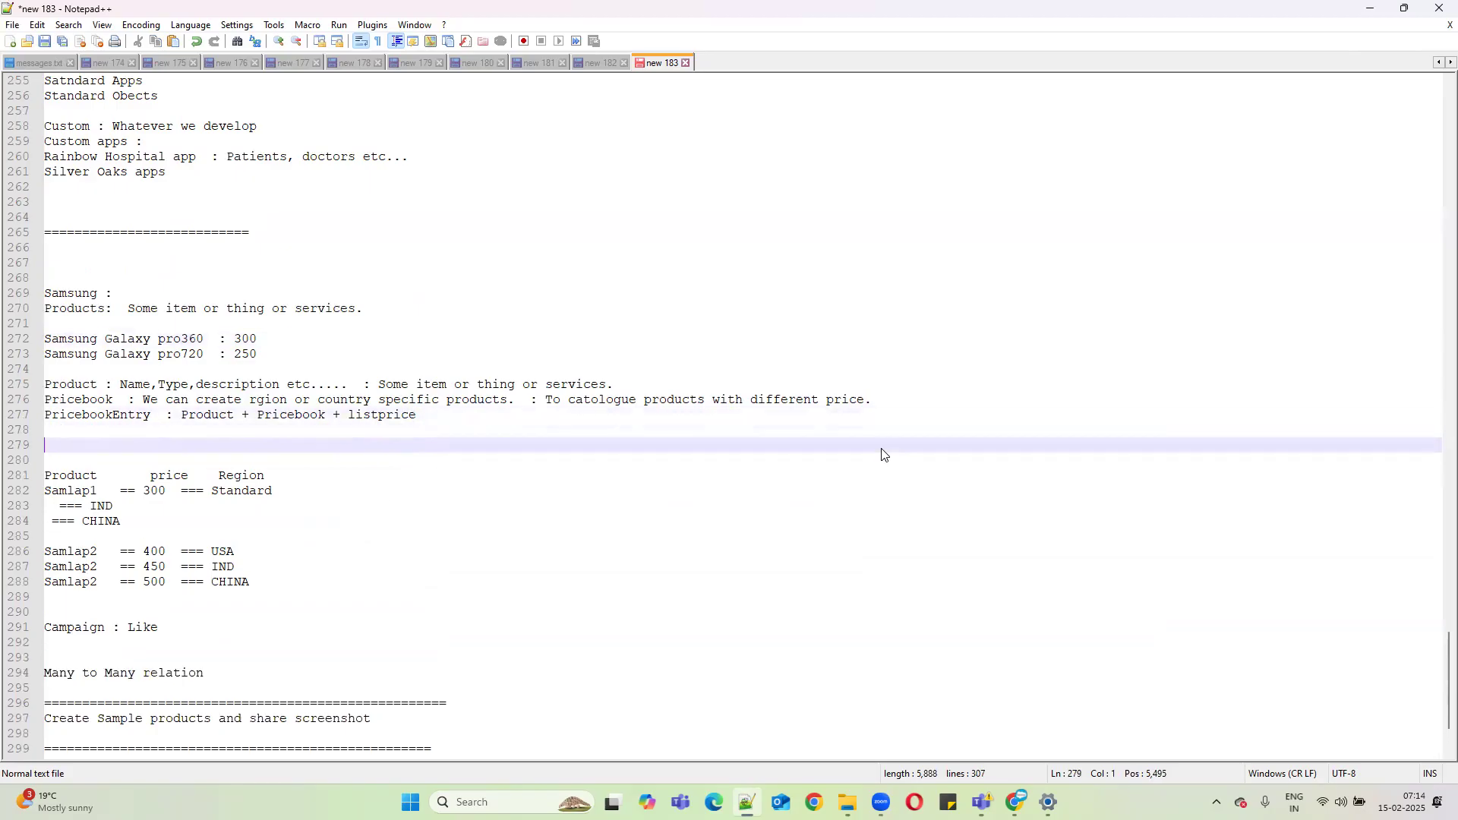
Extend line 272 with 'Samsung Galaxy pro360 == Indivudal customer == 300 Standrd price'.
{"action": "left_click", "coordinate": [204, 338]}
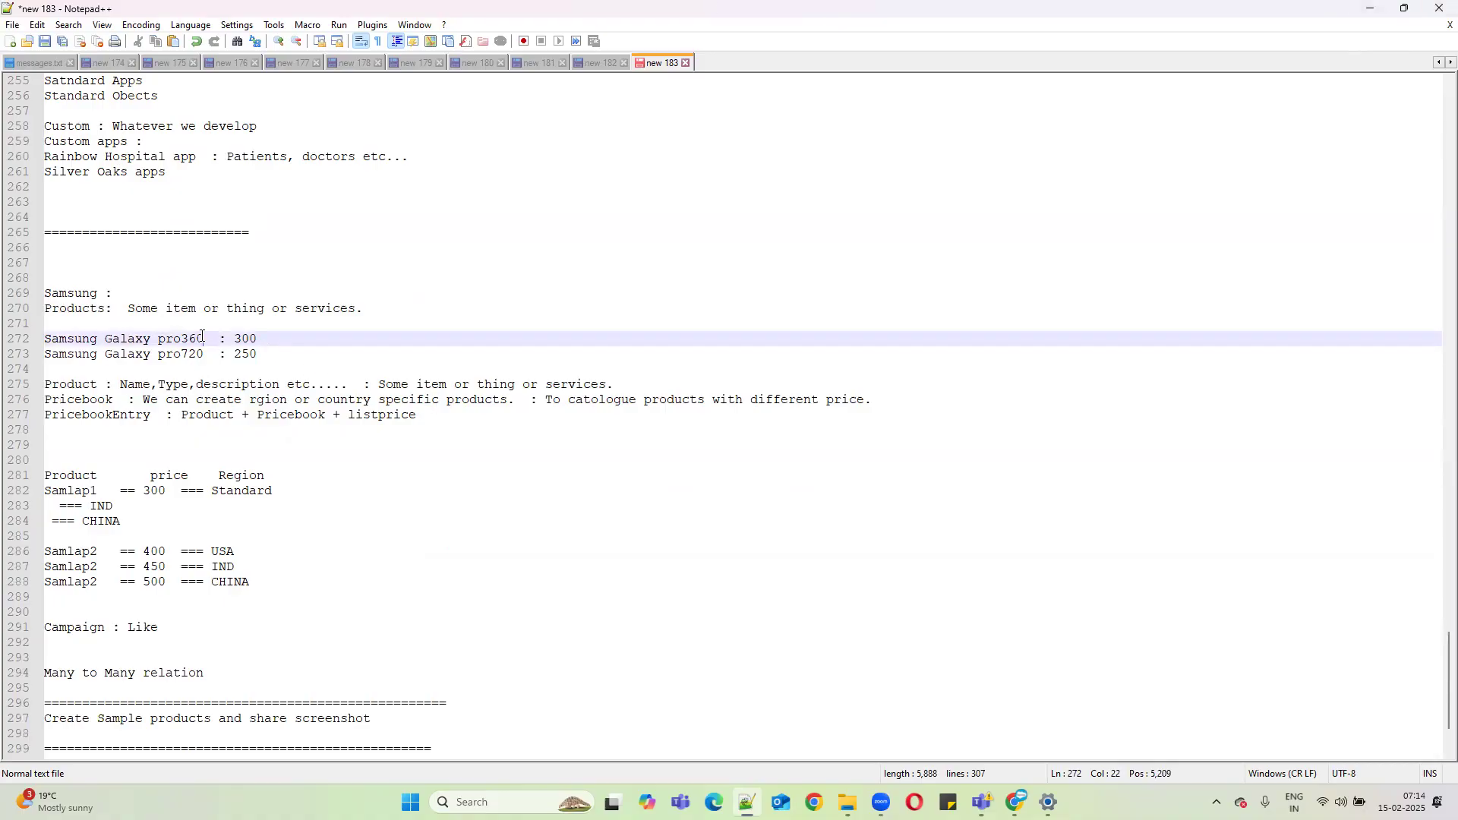
{"action": "left_click_drag", "start_coordinate": [203, 339], "coordinate": [44, 340]}
{"action": "key", "text": "ctrl+c"}
{"action": "left_click", "coordinate": [299, 340]}
{"action": "key", "text": "ctrl+v"}
{"action": "type", "text": "== In"}
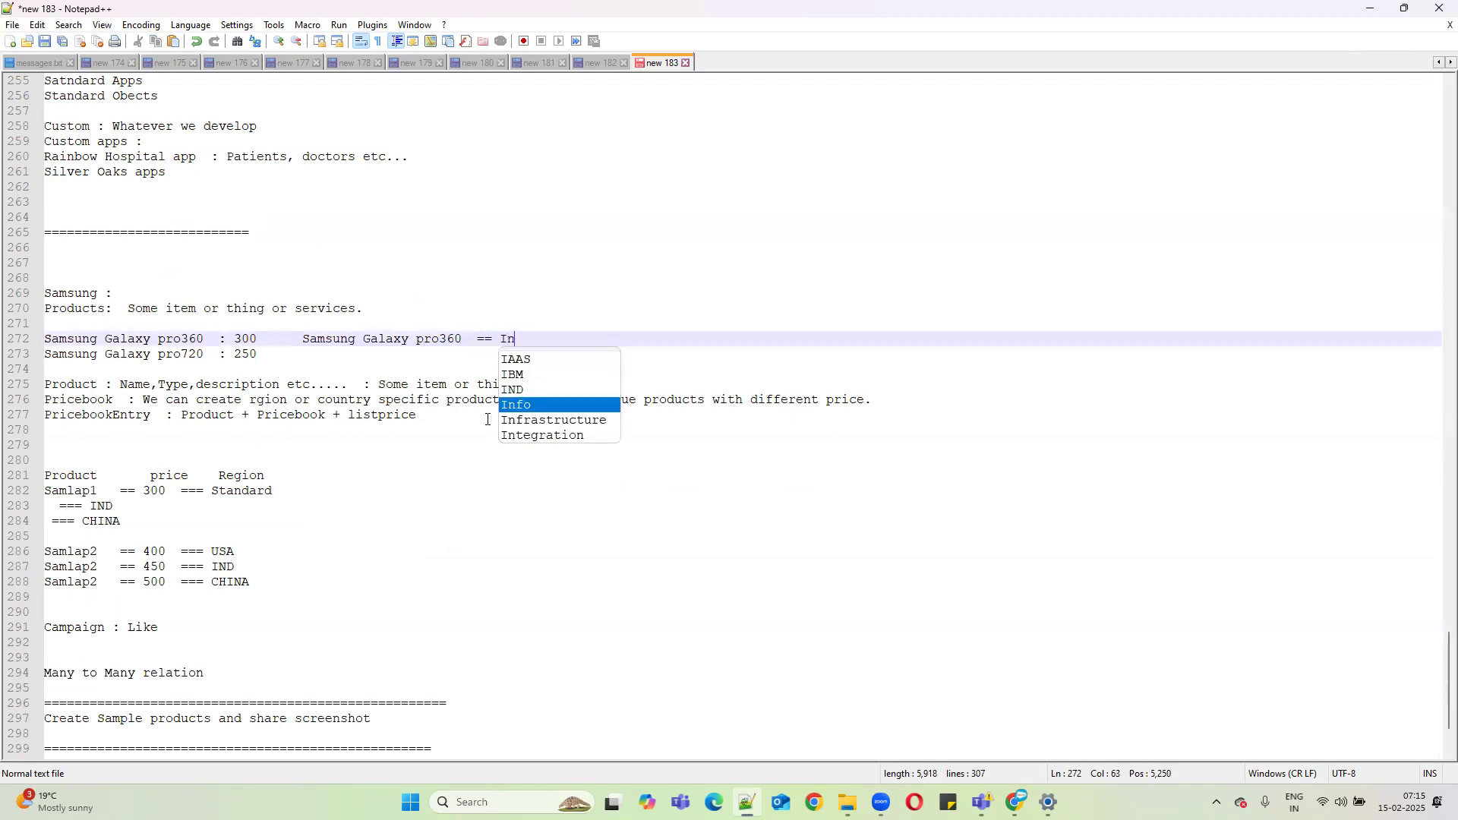
{"action": "type", "text": "divuda"}
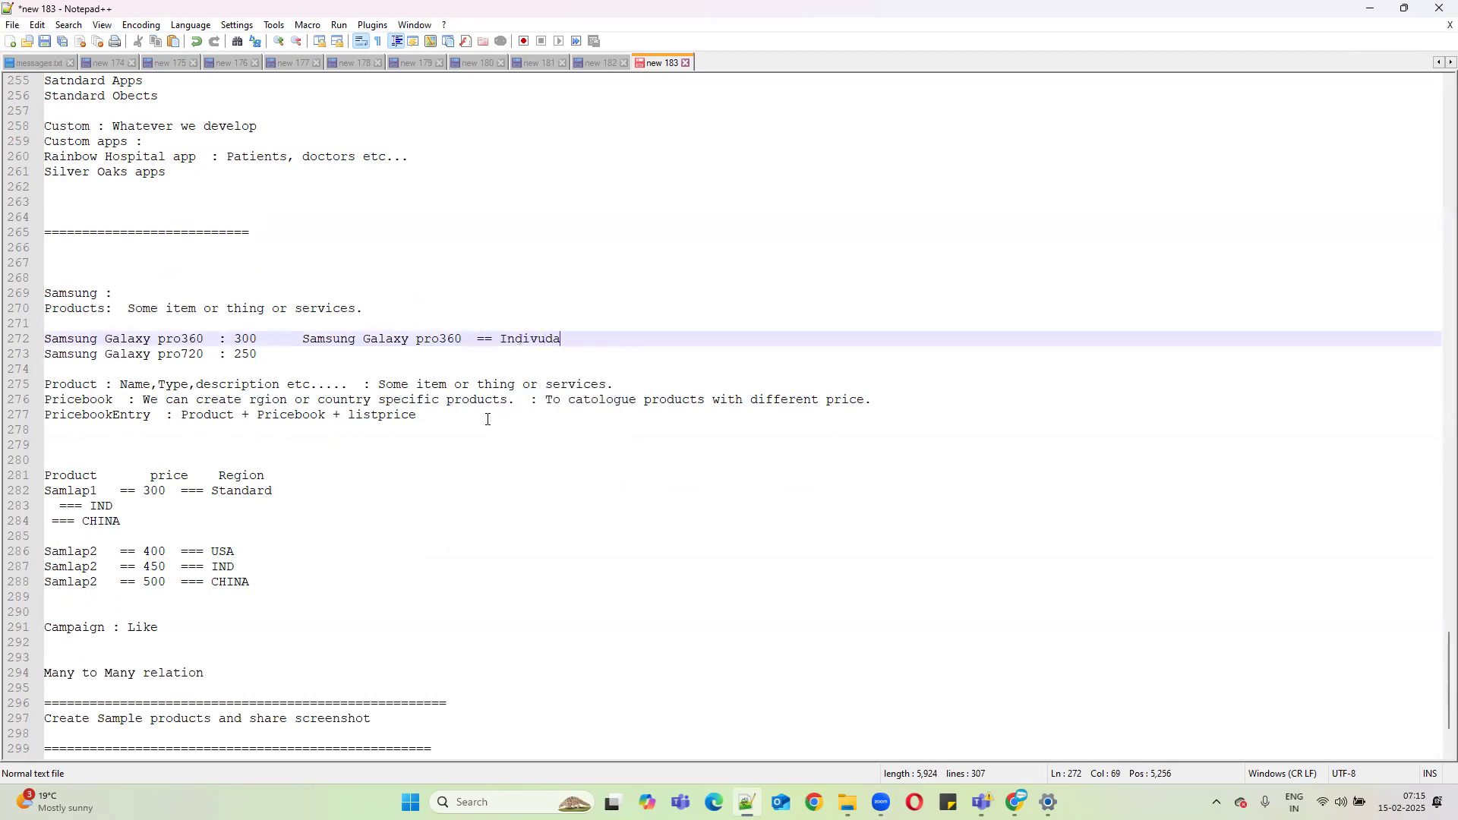
{"action": "type", "text": "l customer =="}
{"action": "left_click_drag", "start_coordinate": [233, 339], "coordinate": [272, 339]}
{"action": "key", "text": "ctrl+c"}
{"action": "left_click", "coordinate": [718, 339]}
{"action": "key", "text": "ctrl+v"}
{"action": "type", "text": "Stand"}
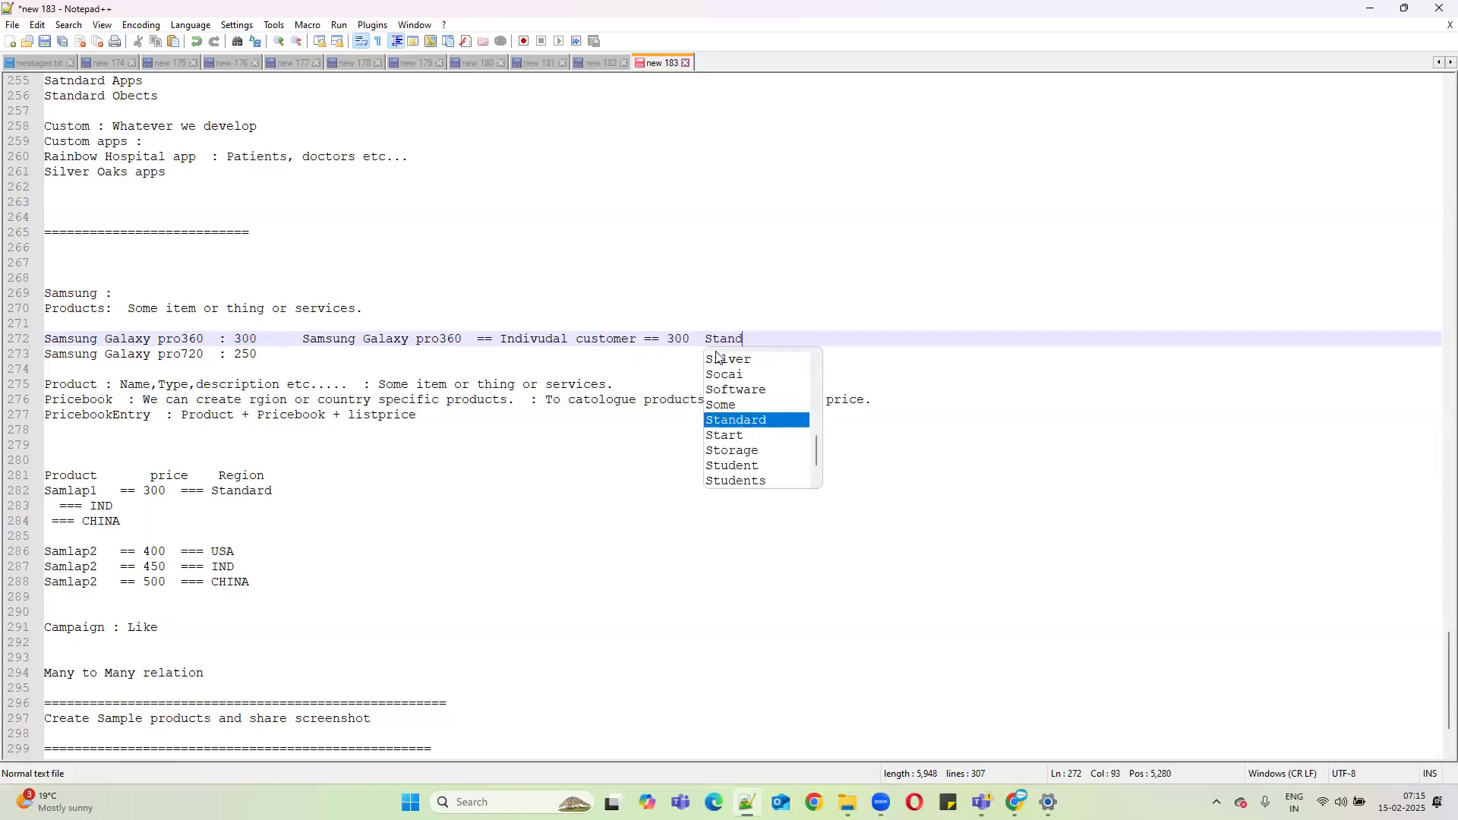
{"action": "type", "text": "rd price"}
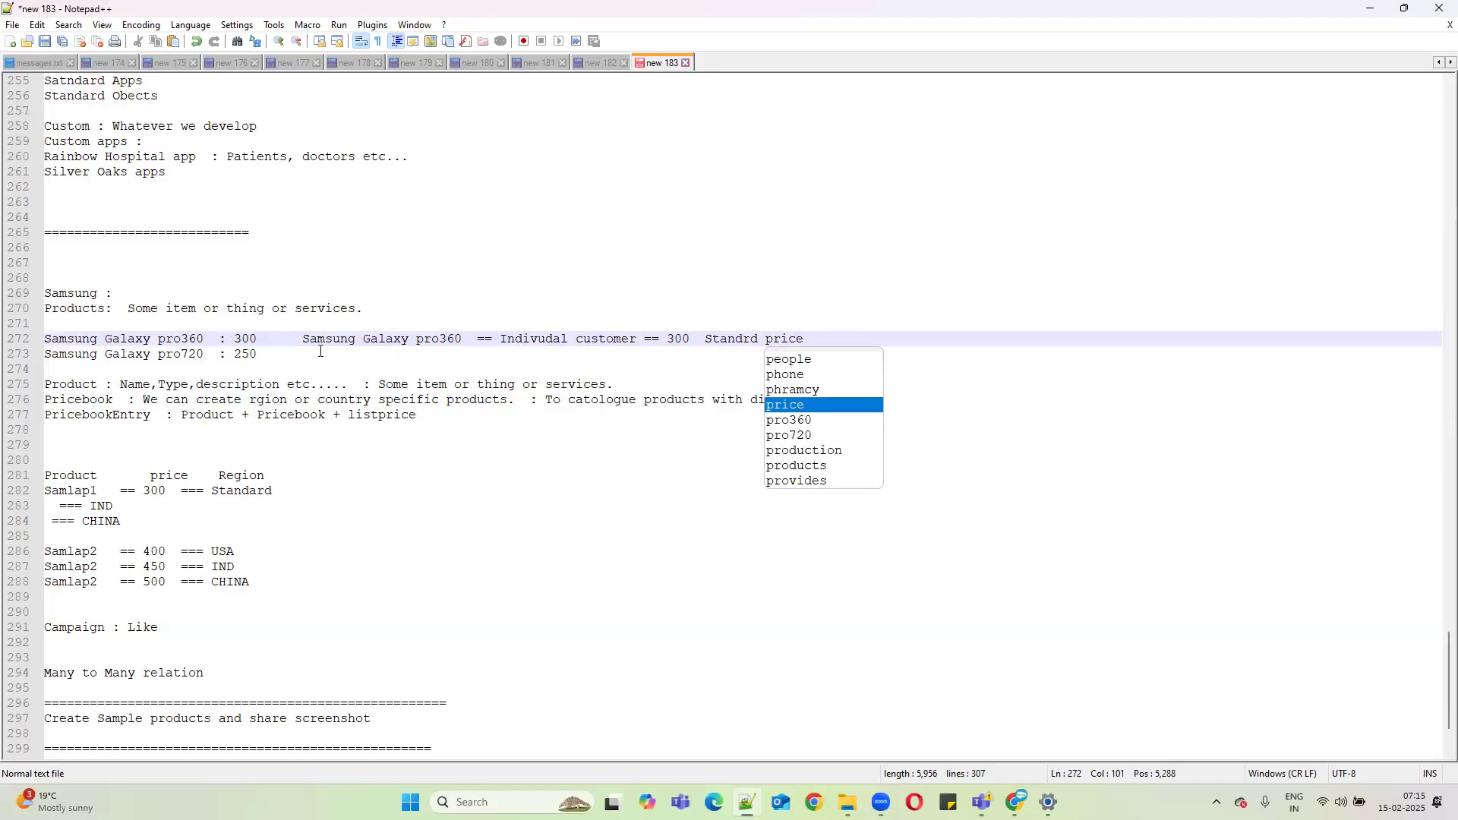
Copy the new pro360 price entry onto a new line 274 below pro720.
{"action": "left_click_drag", "start_coordinate": [303, 338], "coordinate": [805, 339]}
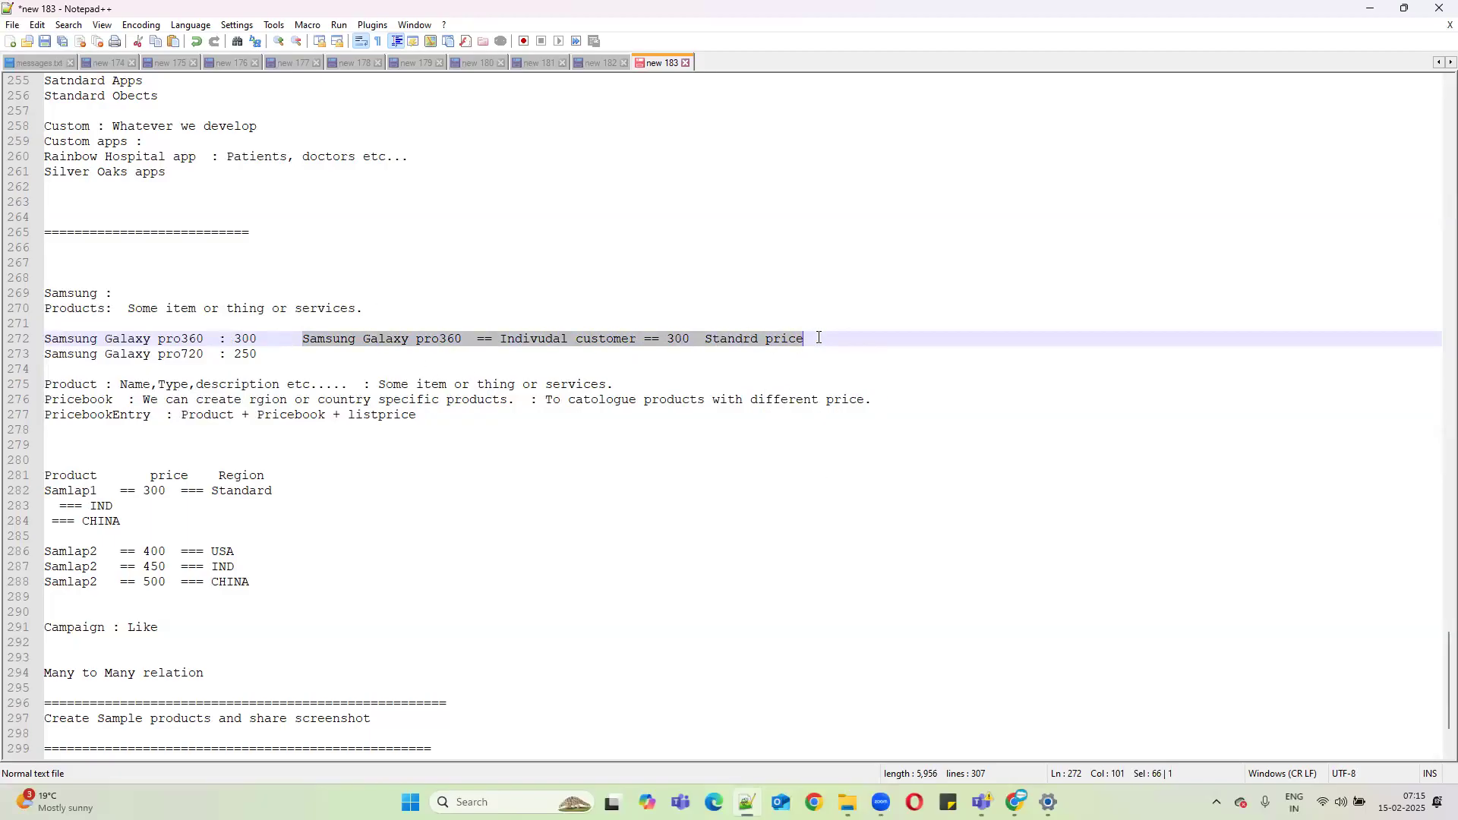
{"action": "left_click", "coordinate": [295, 358]}
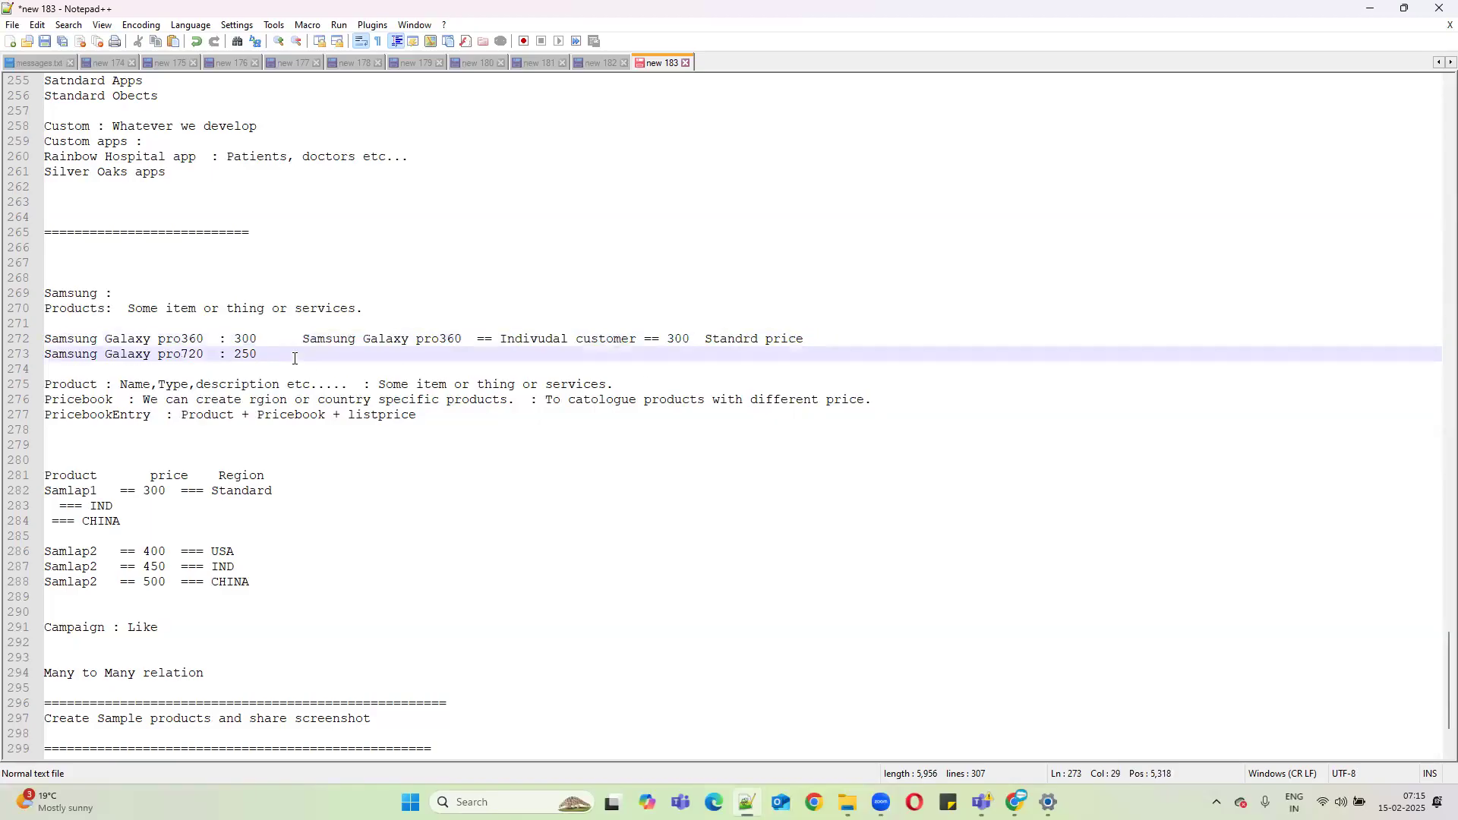
{"action": "key", "text": "Return"}
{"action": "key", "text": "ctrl+v"}
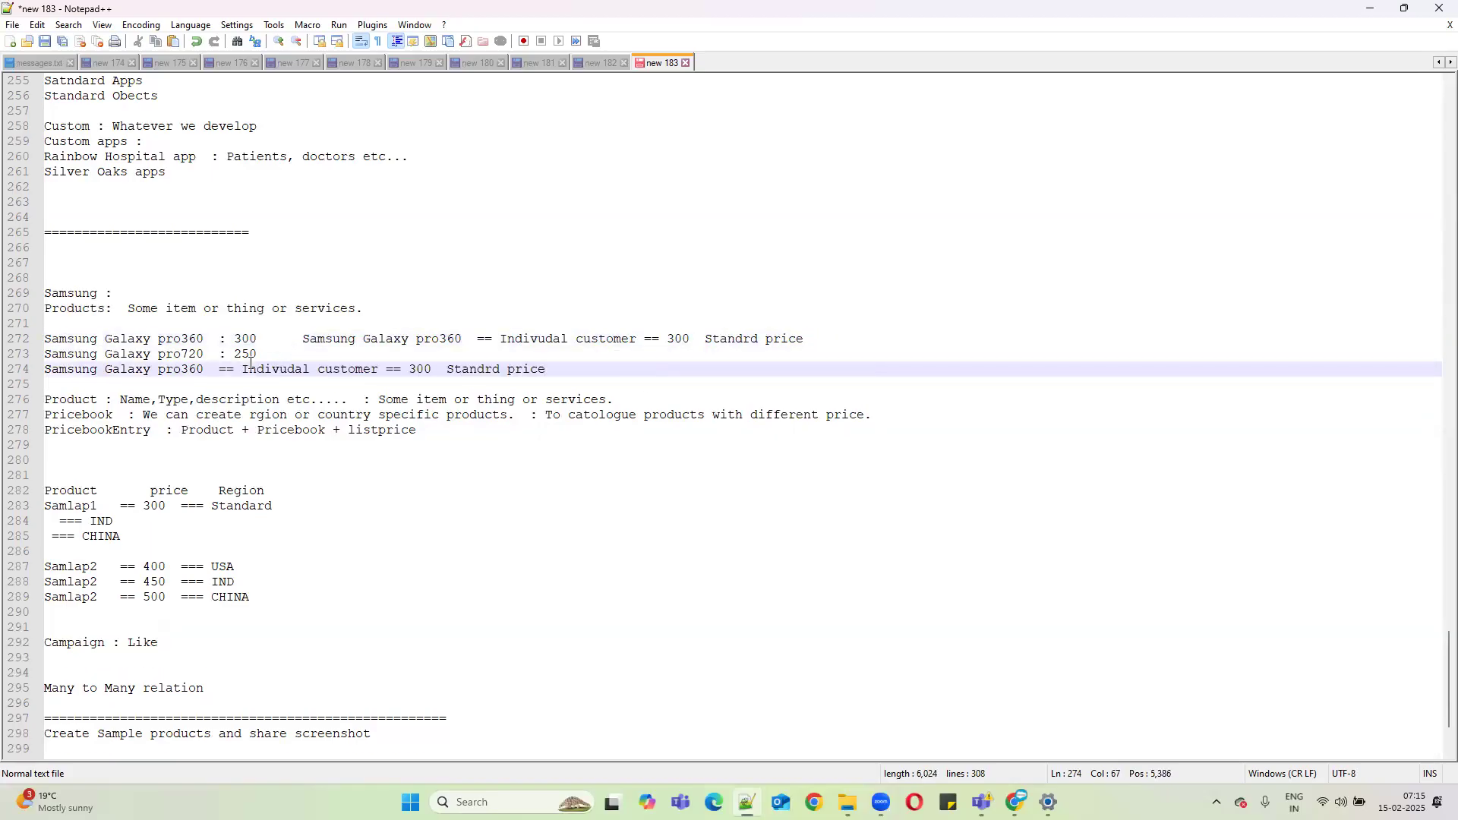
Rewrite line 274 as a Wholesale entry priced 280 in a Wholesales pricebook.
{"action": "left_click_drag", "start_coordinate": [242, 366], "coordinate": [376, 366]}
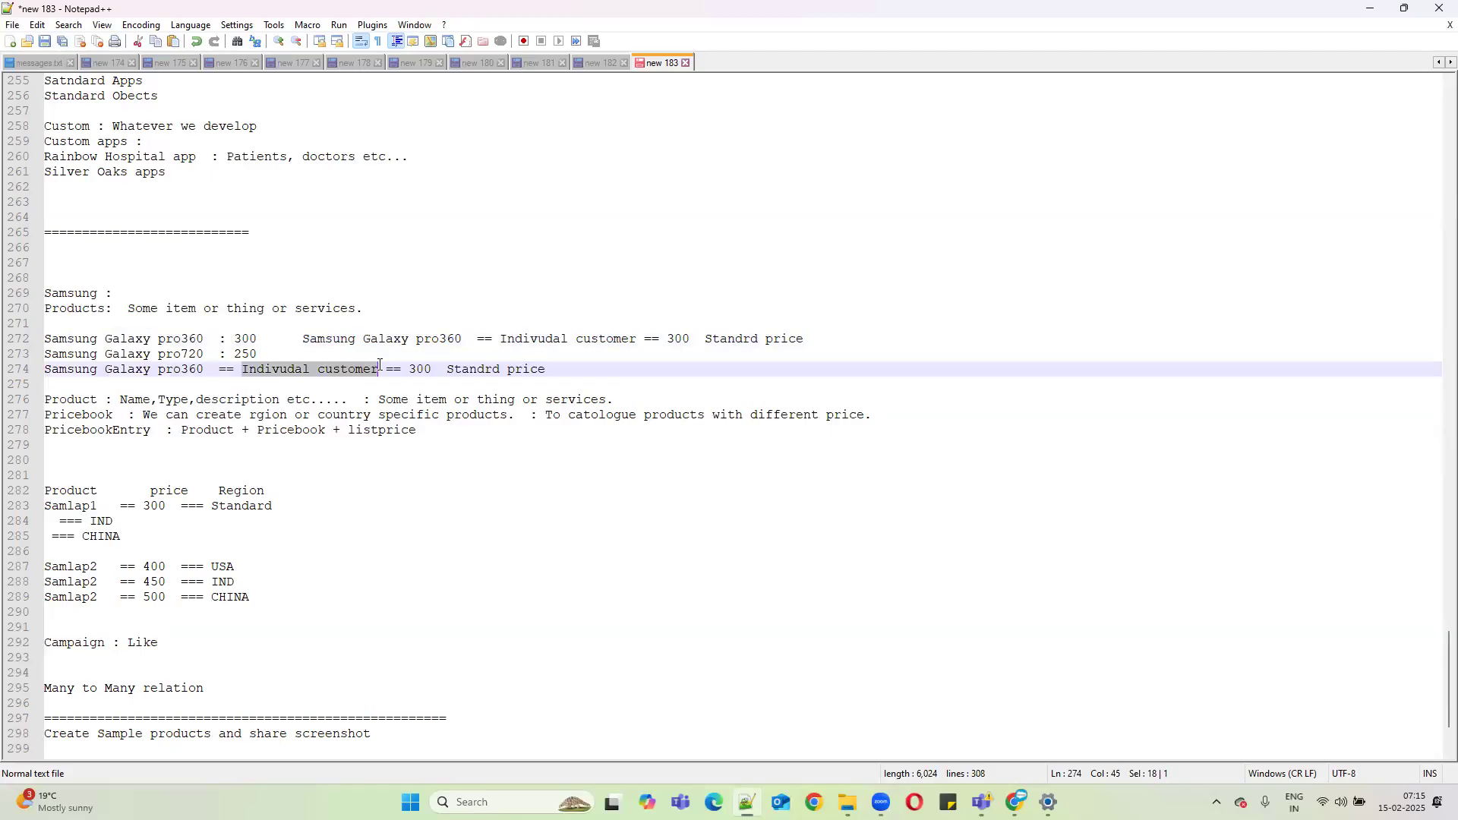
{"action": "type", "text": "Wholesal"}
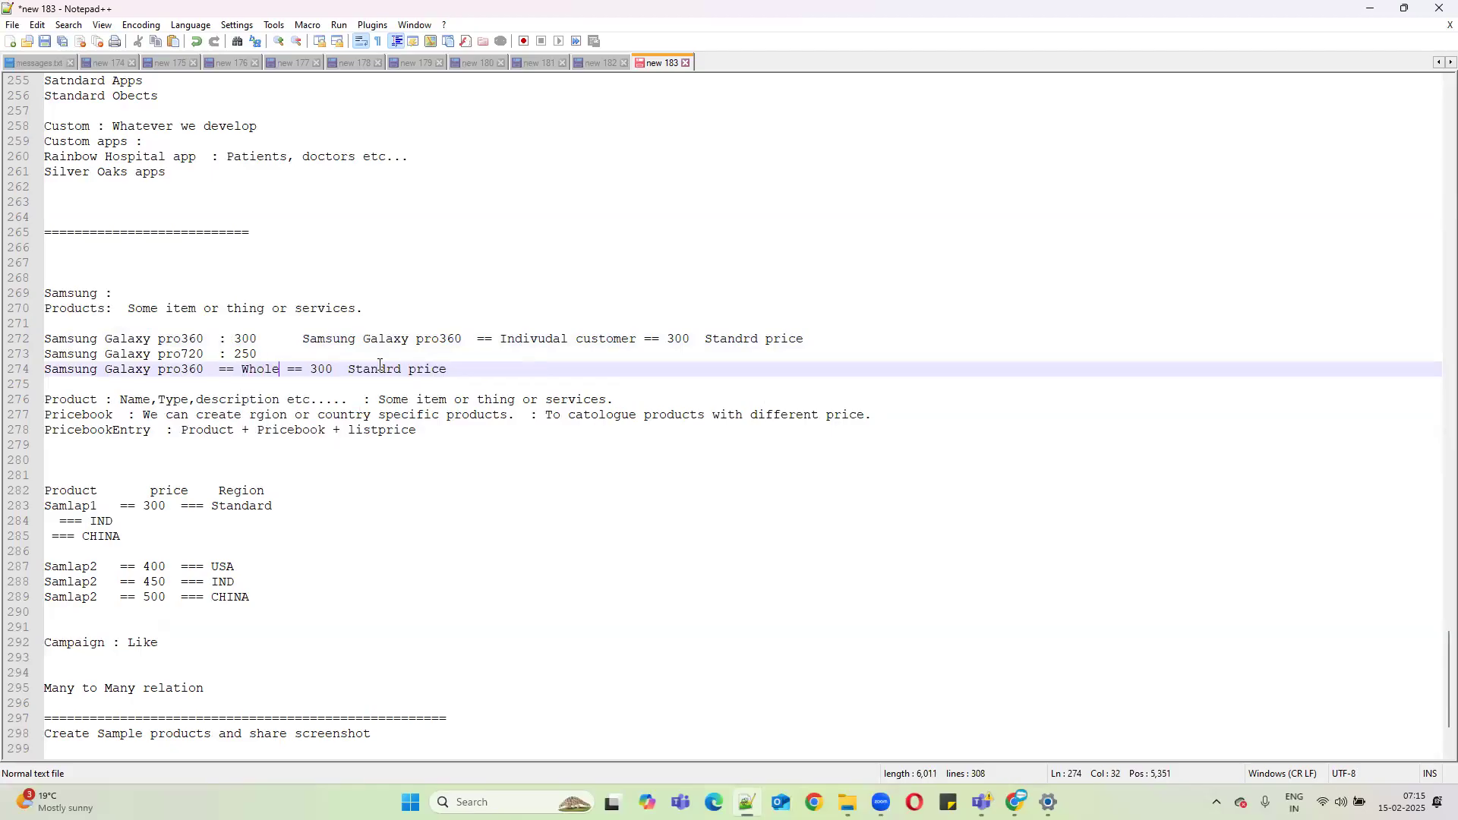
{"action": "type", "text": "e"}
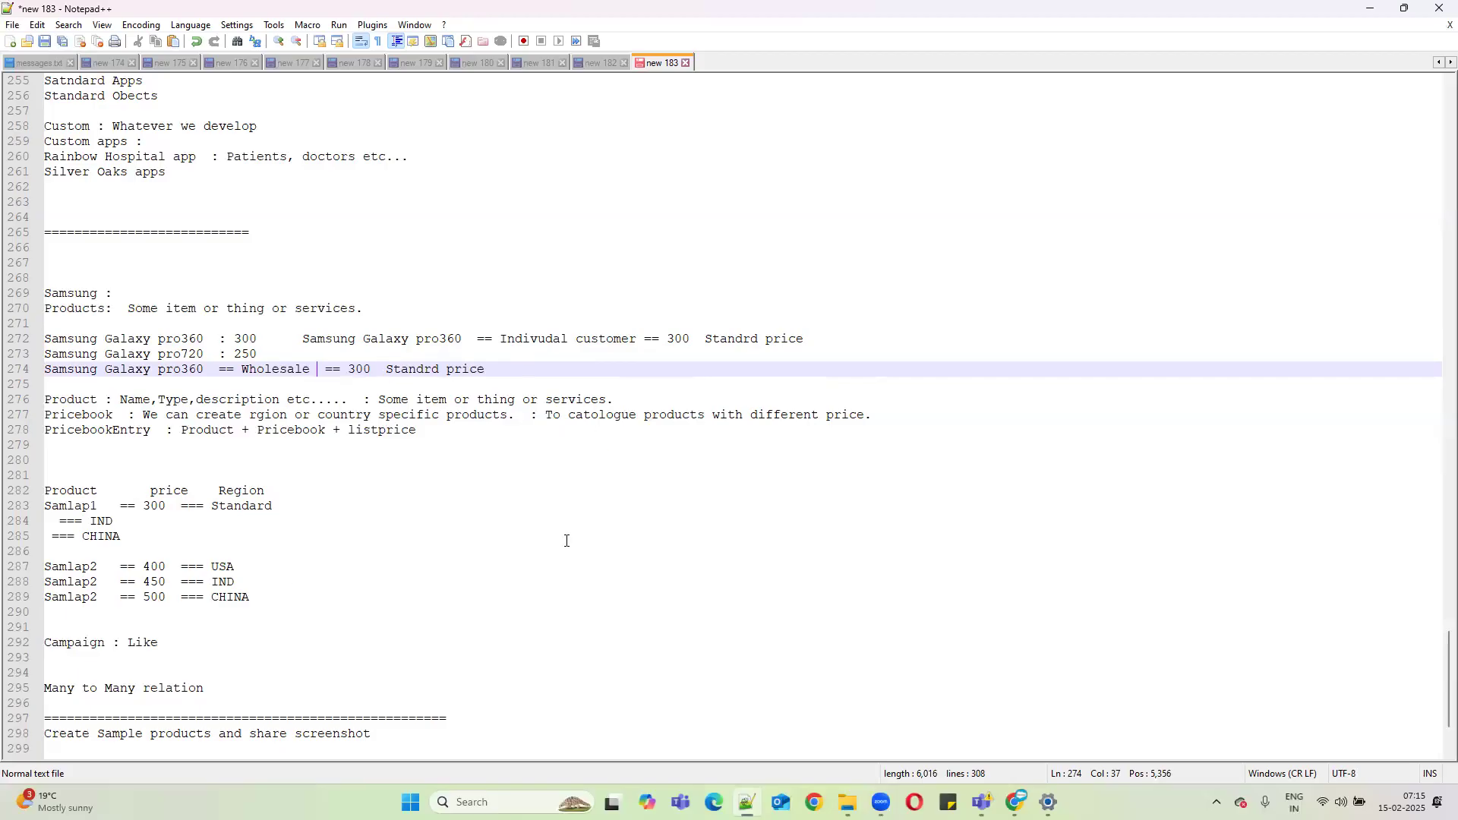
{"action": "left_click_drag", "start_coordinate": [391, 365], "coordinate": [538, 368]}
{"action": "left_click", "coordinate": [500, 365]}
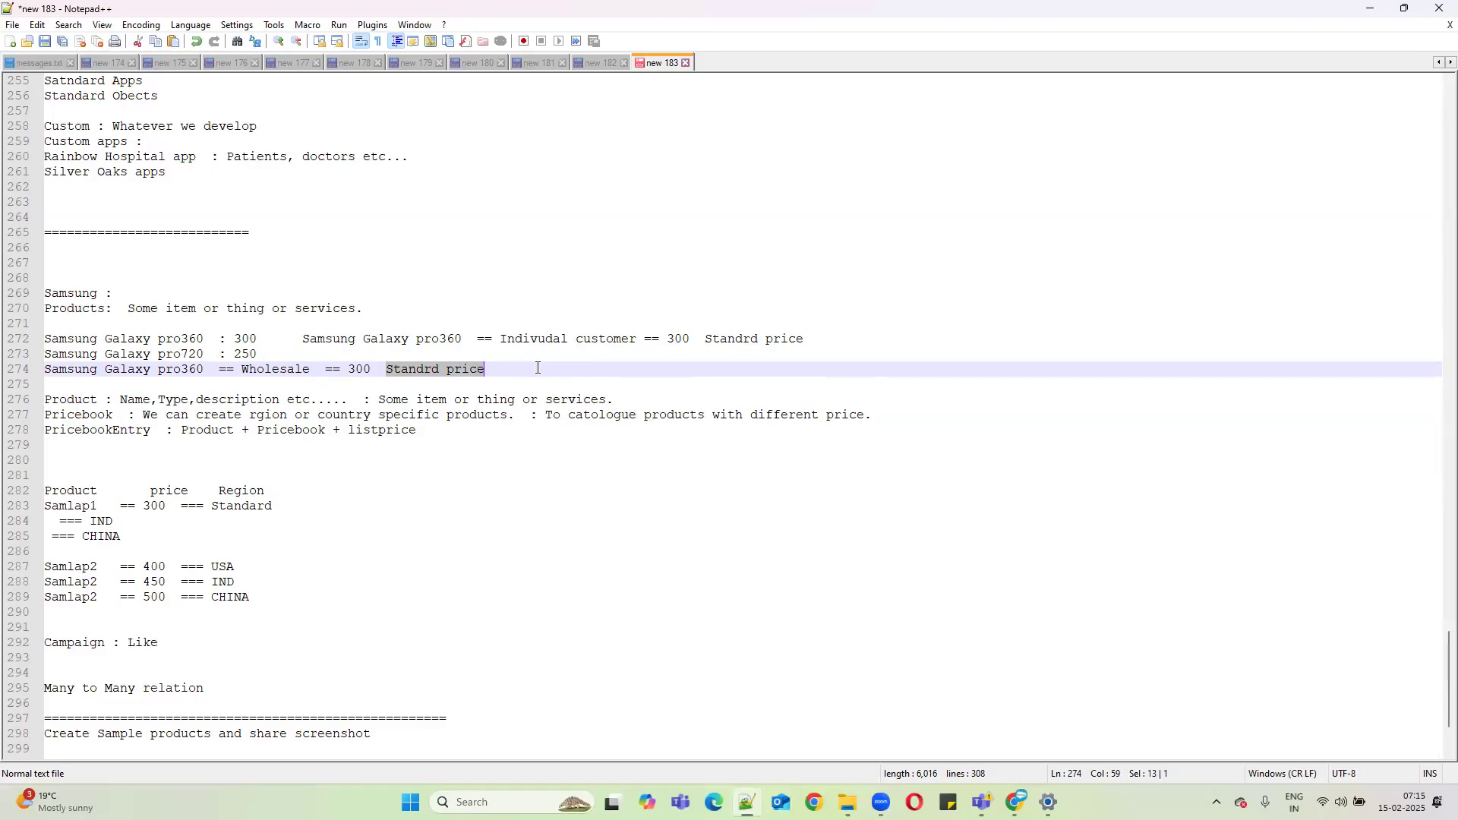
{"action": "type", "text": "Wholesa"}
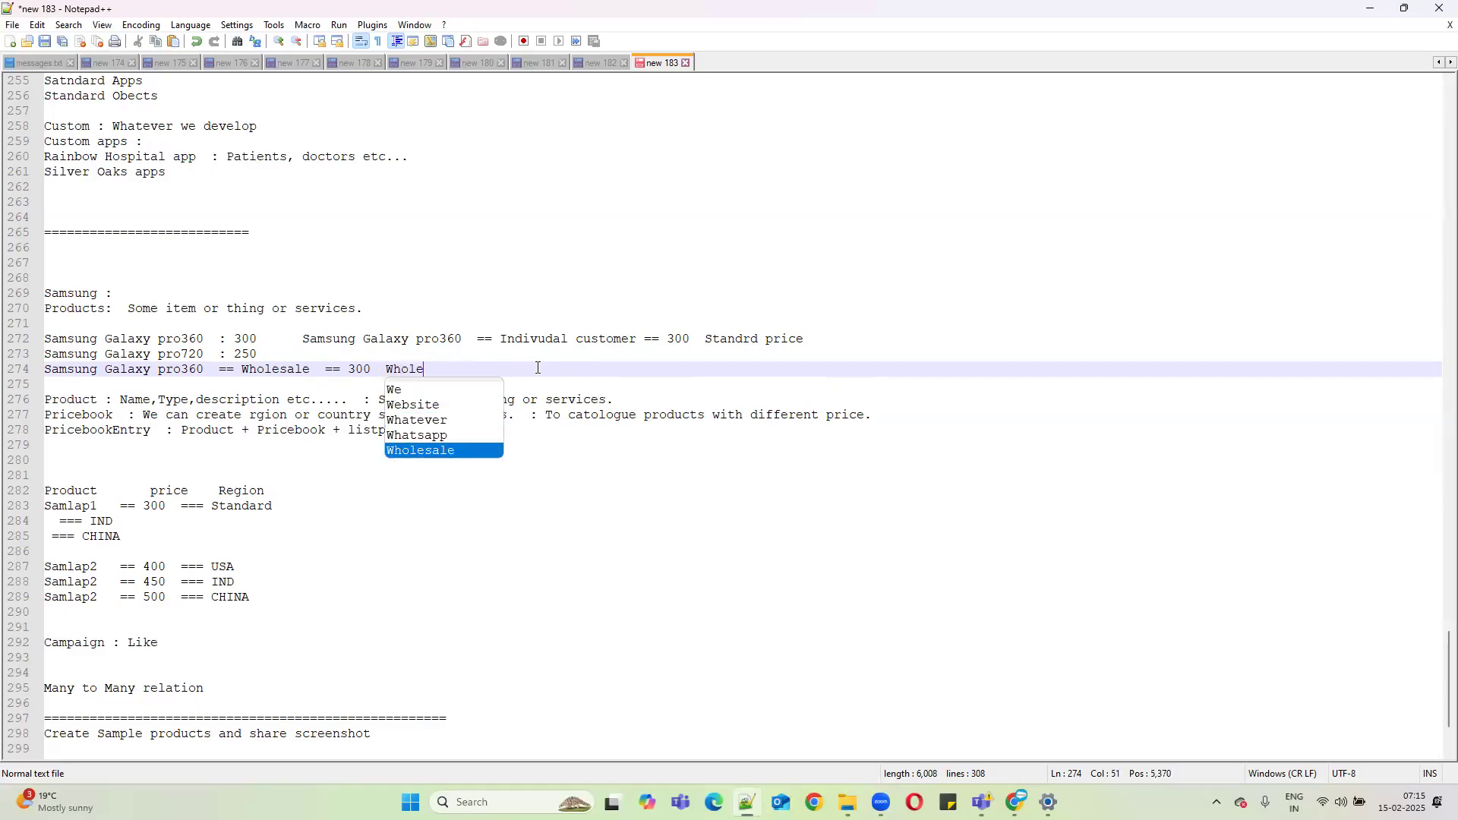
{"action": "type", "text": "les price"}
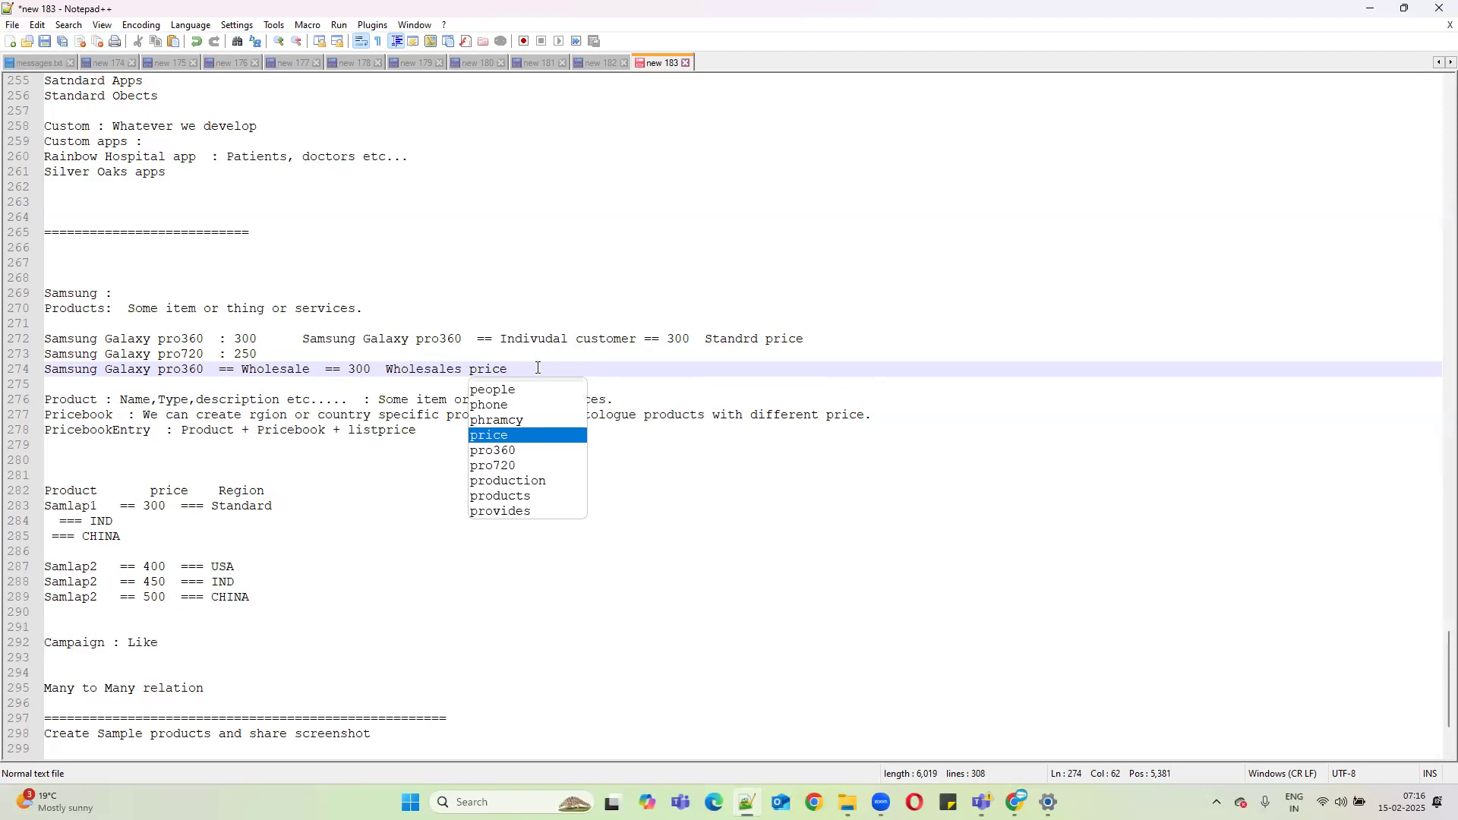
{"action": "type", "text": "book"}
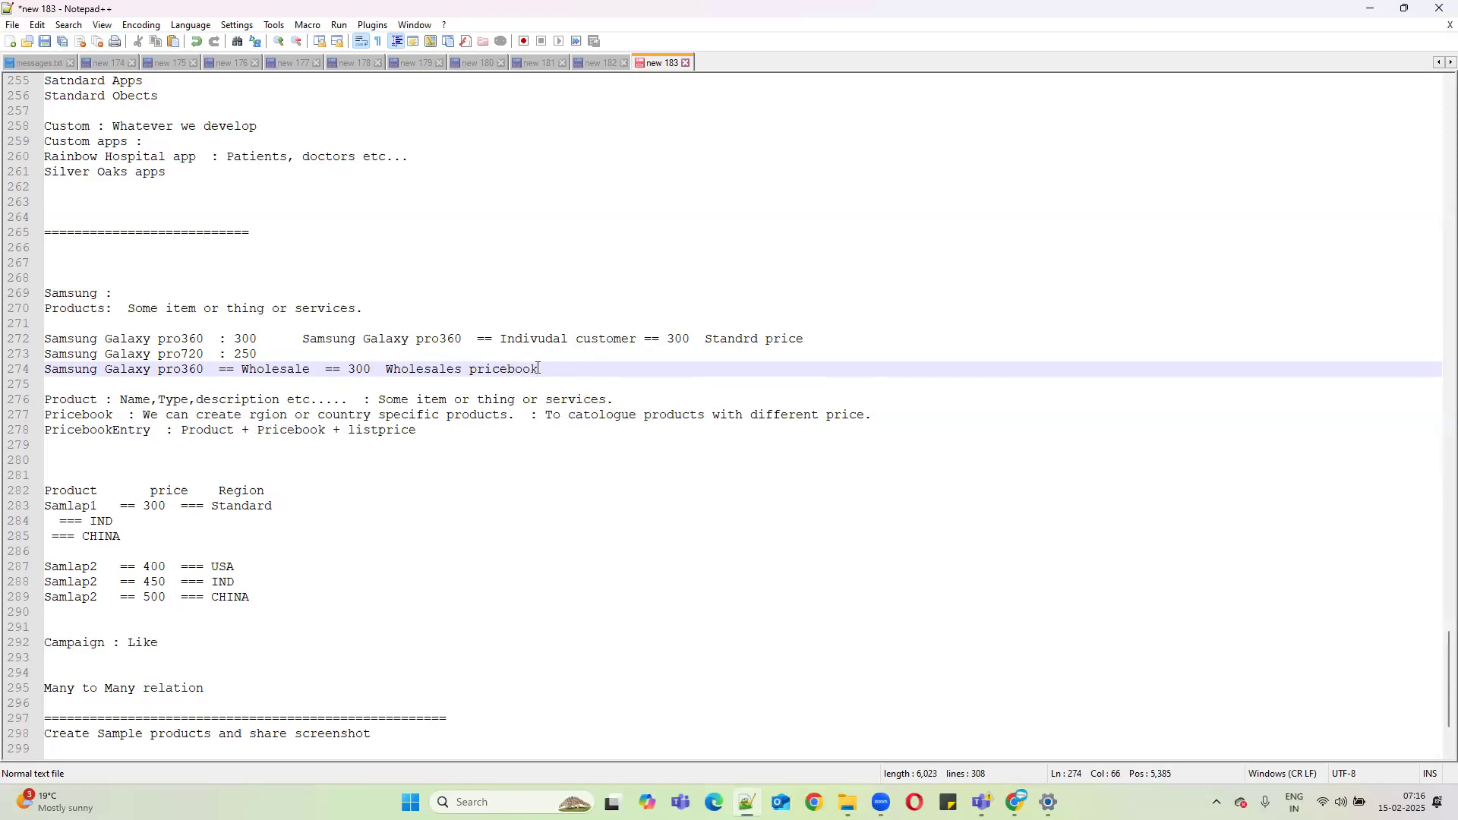
{"action": "left_click_drag", "start_coordinate": [686, 337], "coordinate": [326, 343]}
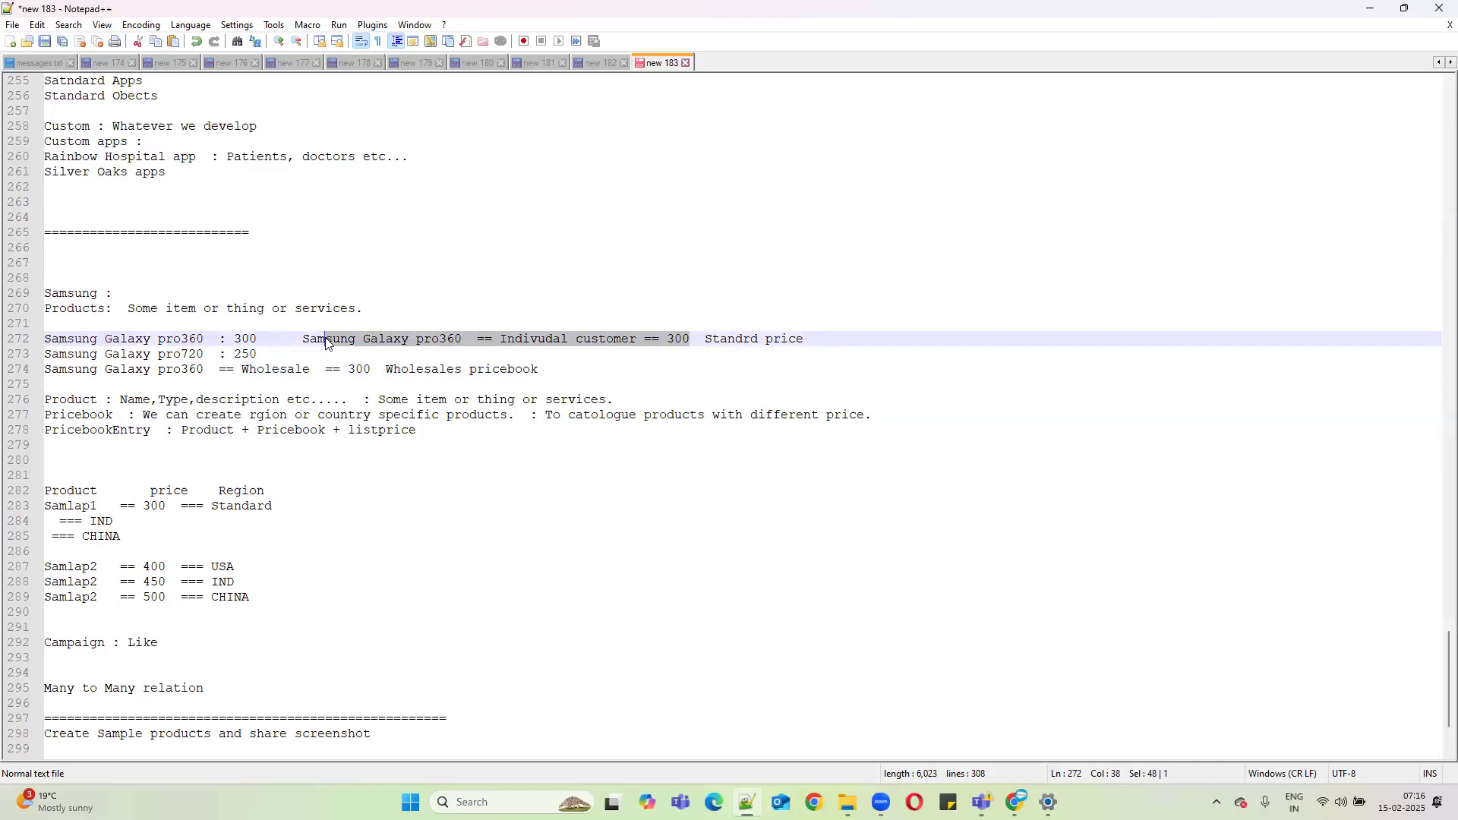
{"action": "double_click", "coordinate": [742, 339]}
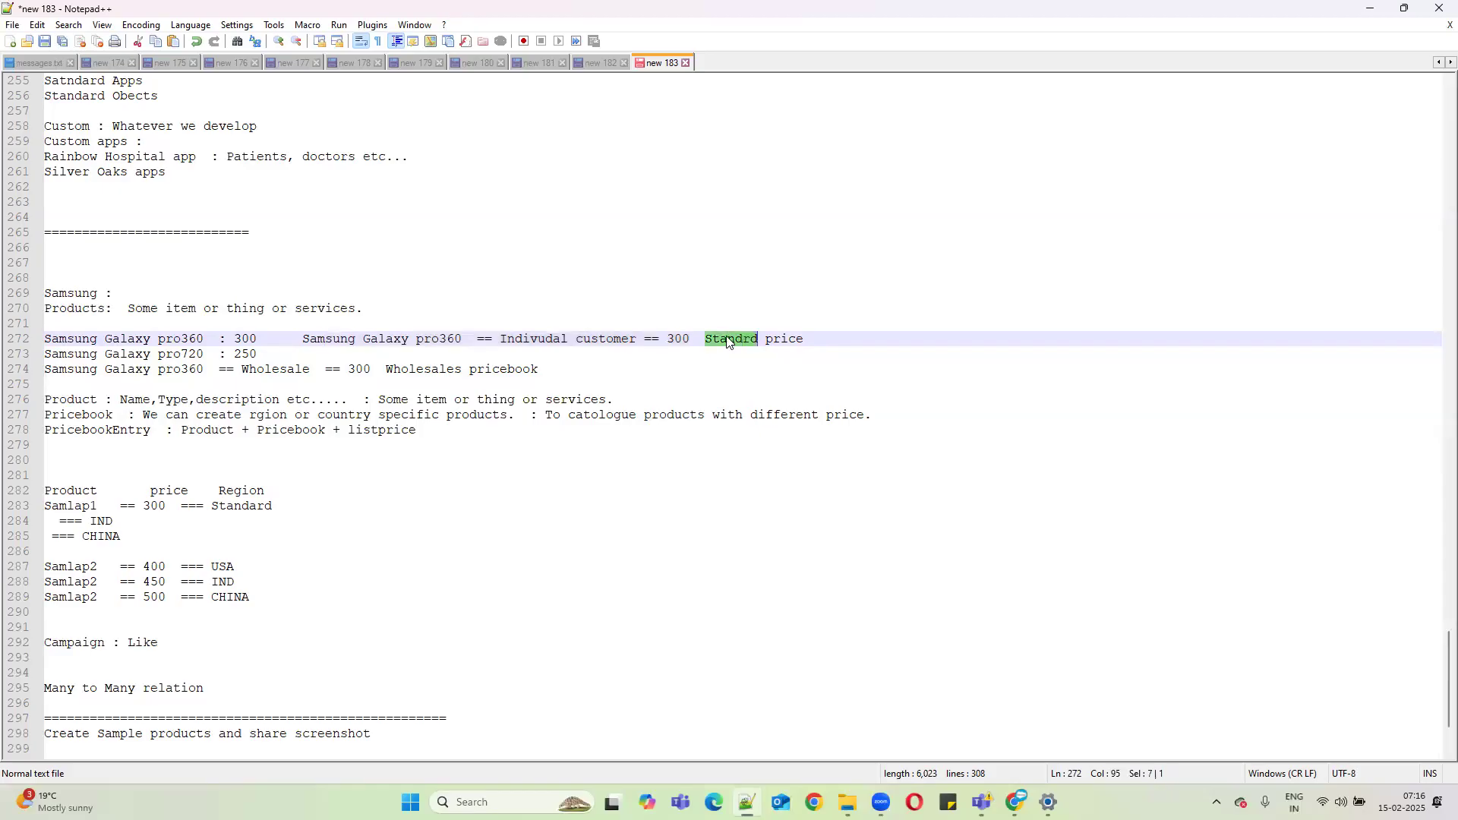
{"action": "double_click", "coordinate": [665, 338]}
{"action": "double_click", "coordinate": [366, 360]}
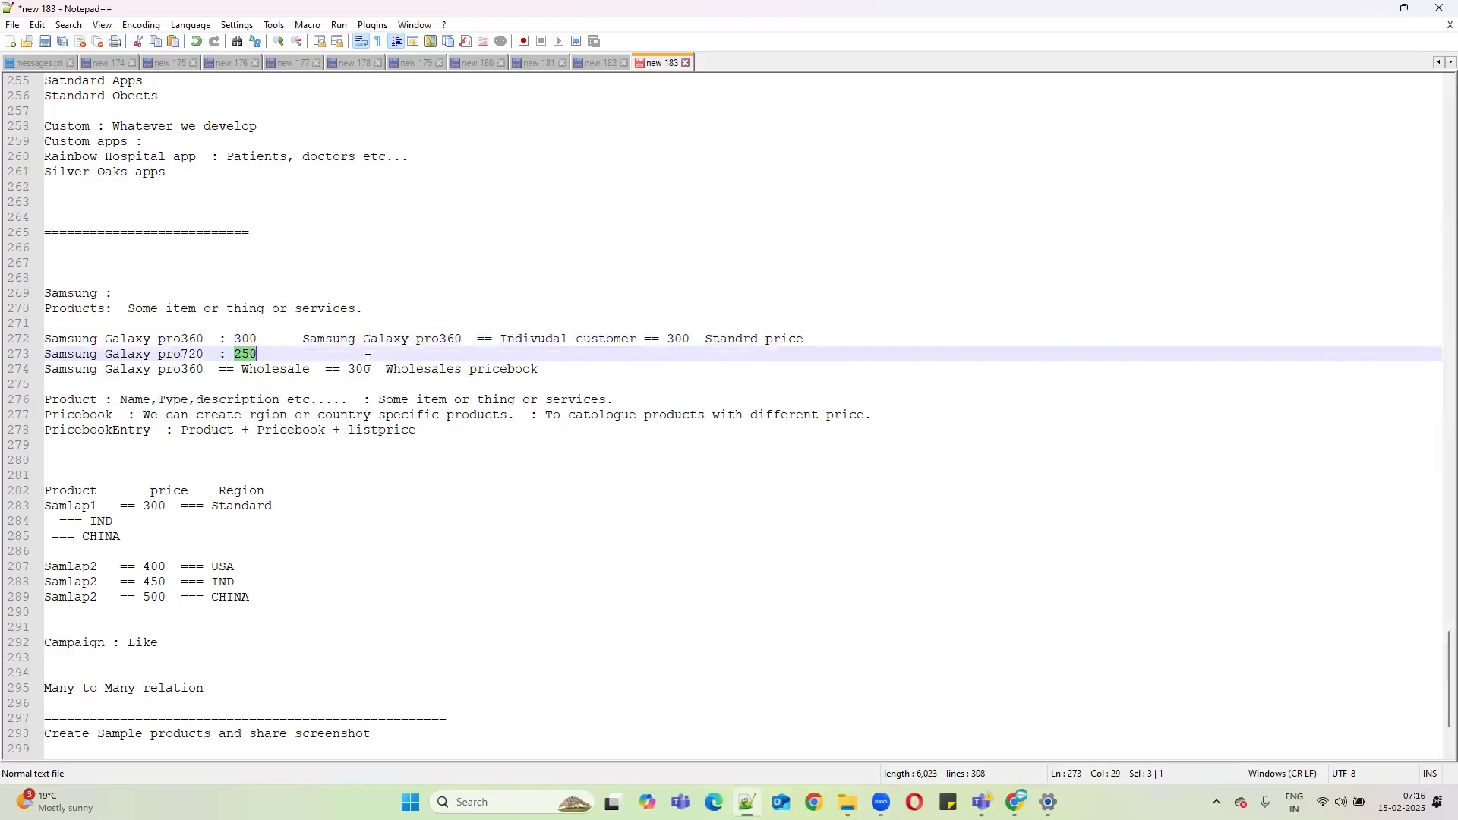
{"action": "double_click", "coordinate": [357, 369]}
{"action": "type", "text": "2"}
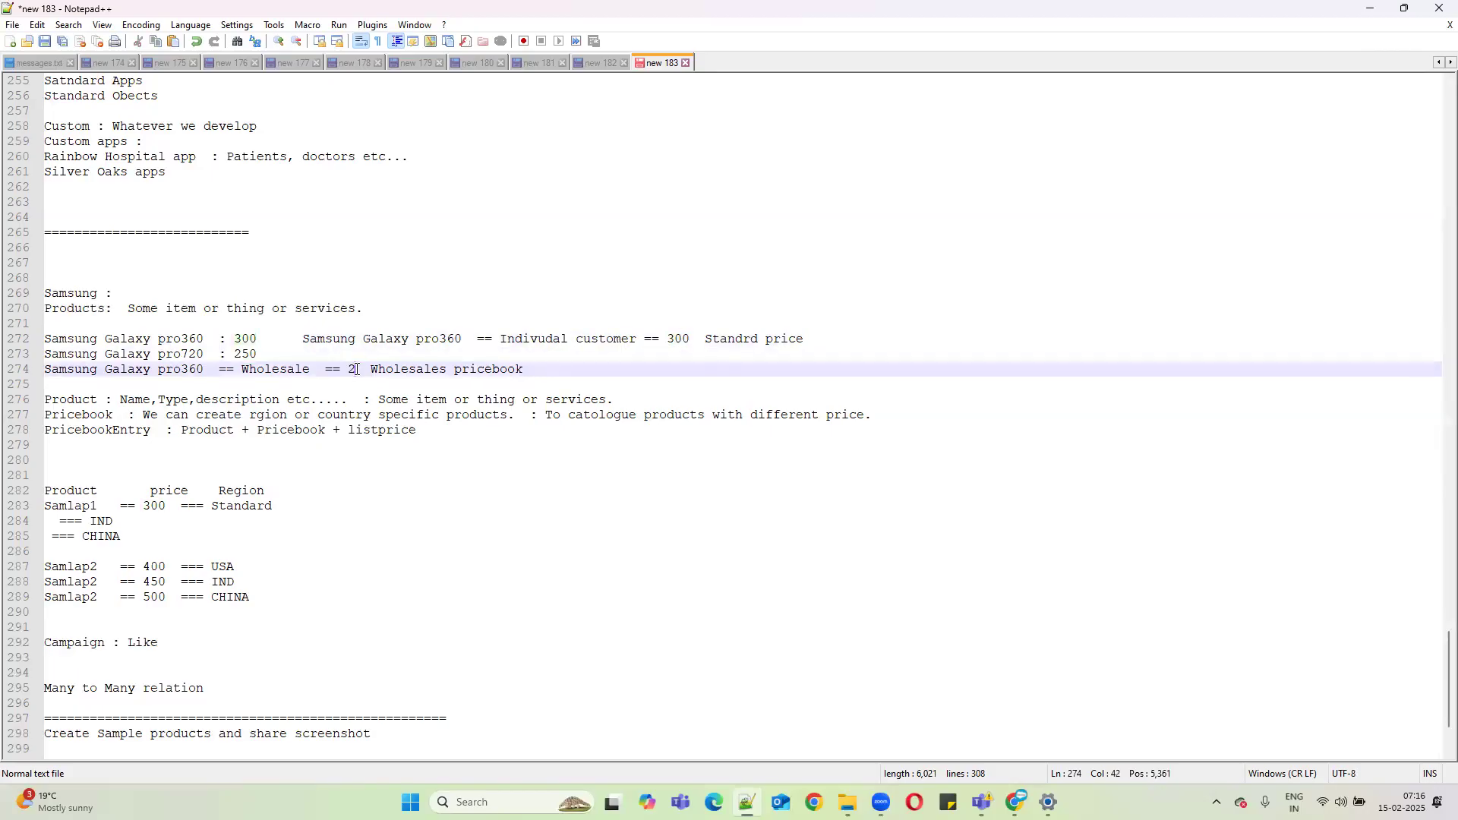
{"action": "type", "text": "0"}
{"action": "type", "text": "0"}
Duplicate the Wholesale line and change the copy to Max IT, 250, Enterprice pricebook.
{"action": "left_click_drag", "start_coordinate": [580, 371], "coordinate": [18, 369]}
{"action": "key", "text": "ctrl+c"}
{"action": "left_click", "coordinate": [559, 367]}
{"action": "key", "text": "Return"}
{"action": "key", "text": "ctrl+v"}
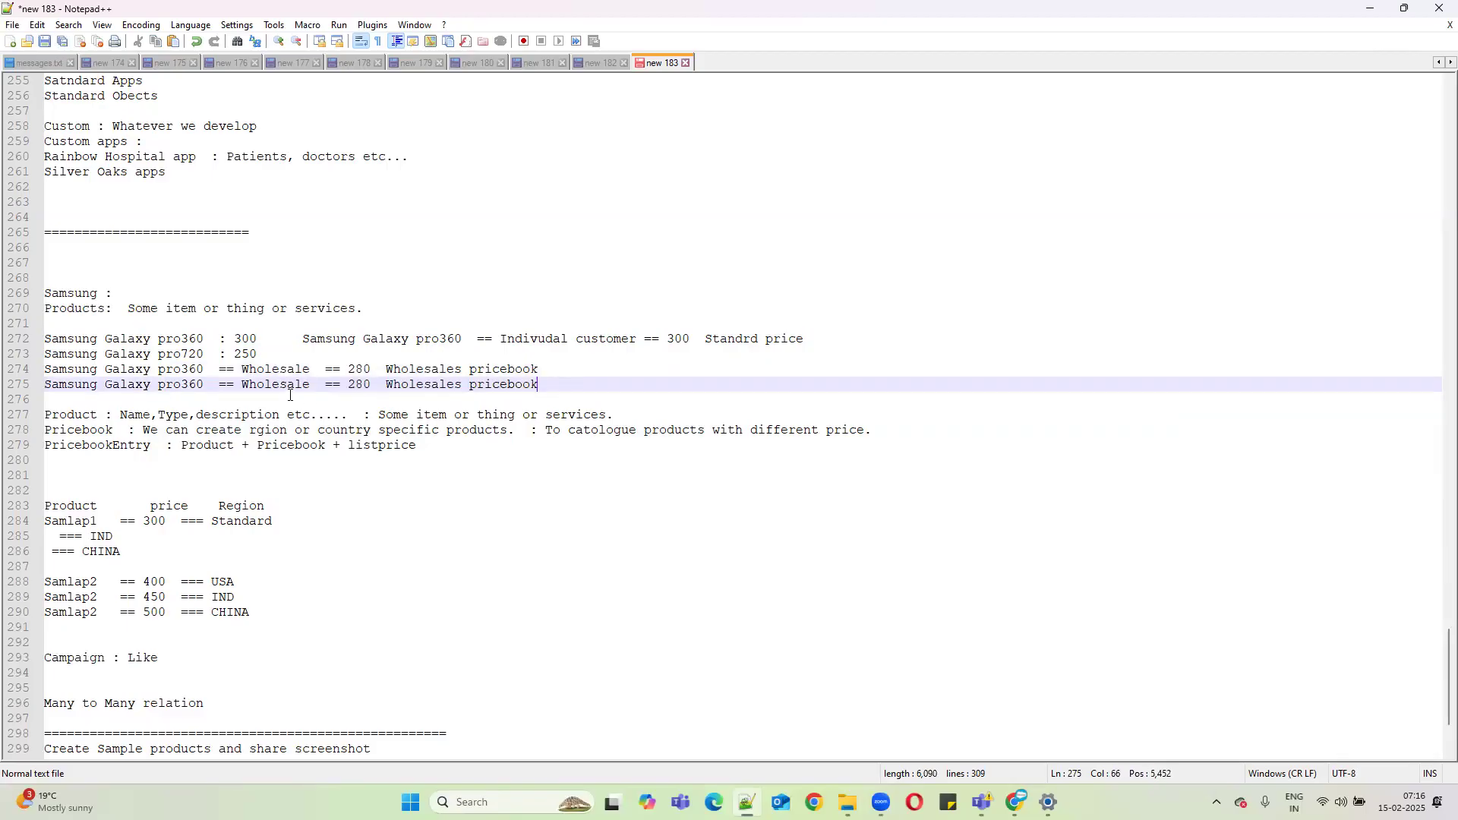
{"action": "double_click", "coordinate": [278, 387]}
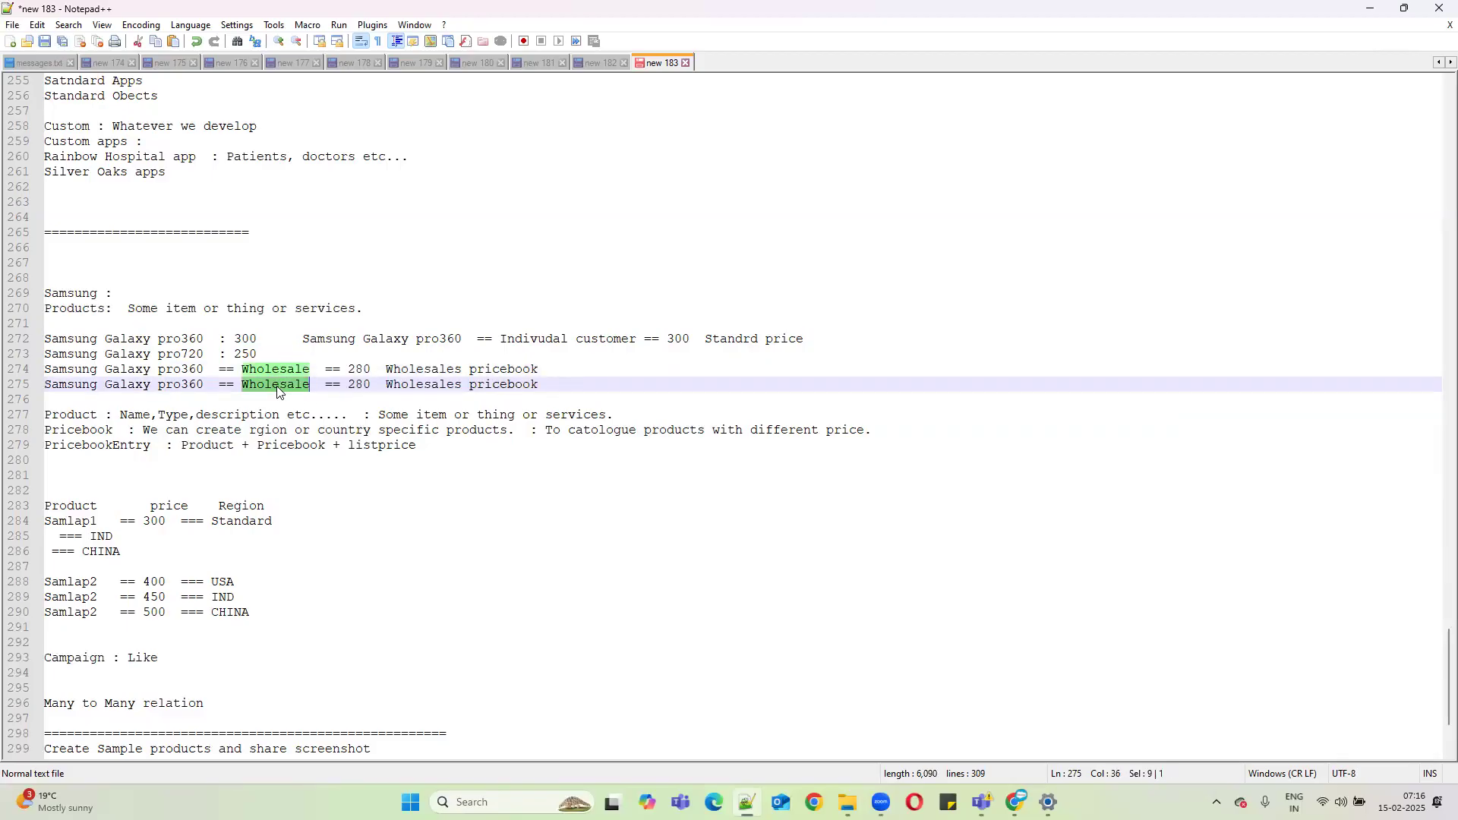
{"action": "type", "text": "Max IT"}
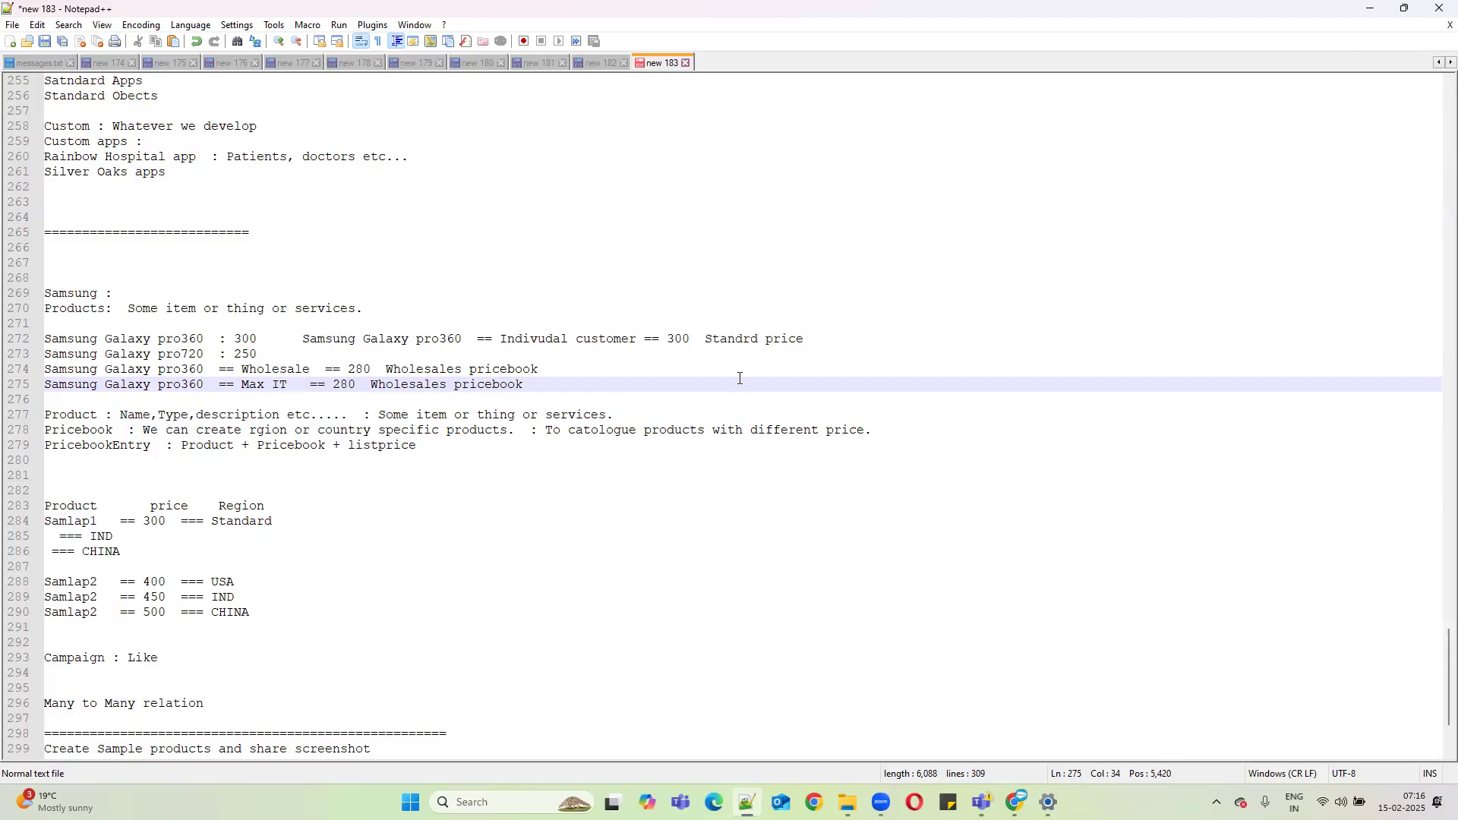
{"action": "left_click", "coordinate": [735, 343]}
{"action": "double_click", "coordinate": [497, 370]}
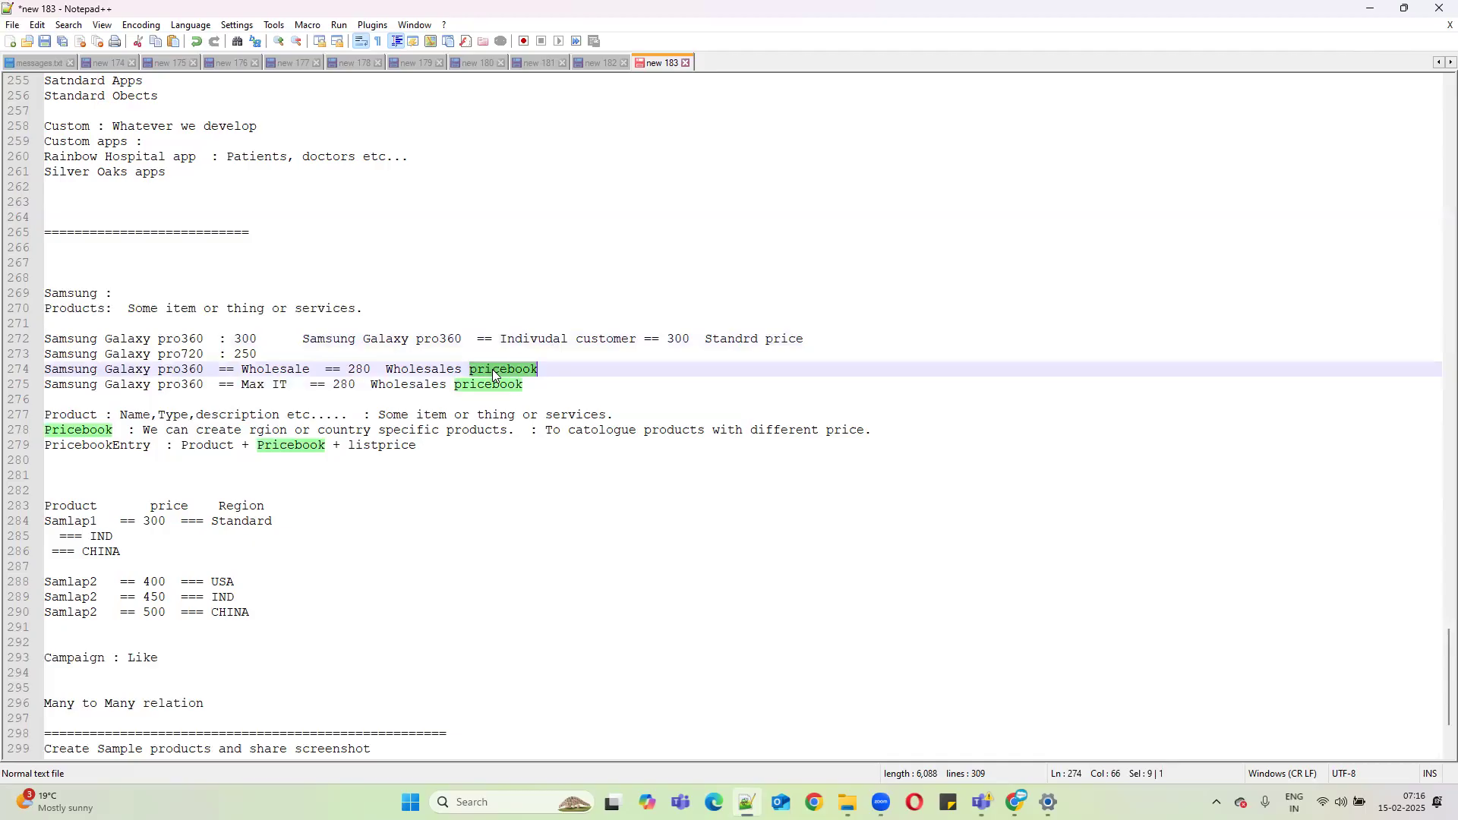
{"action": "double_click", "coordinate": [389, 385]}
{"action": "type", "text": "Enterpri"}
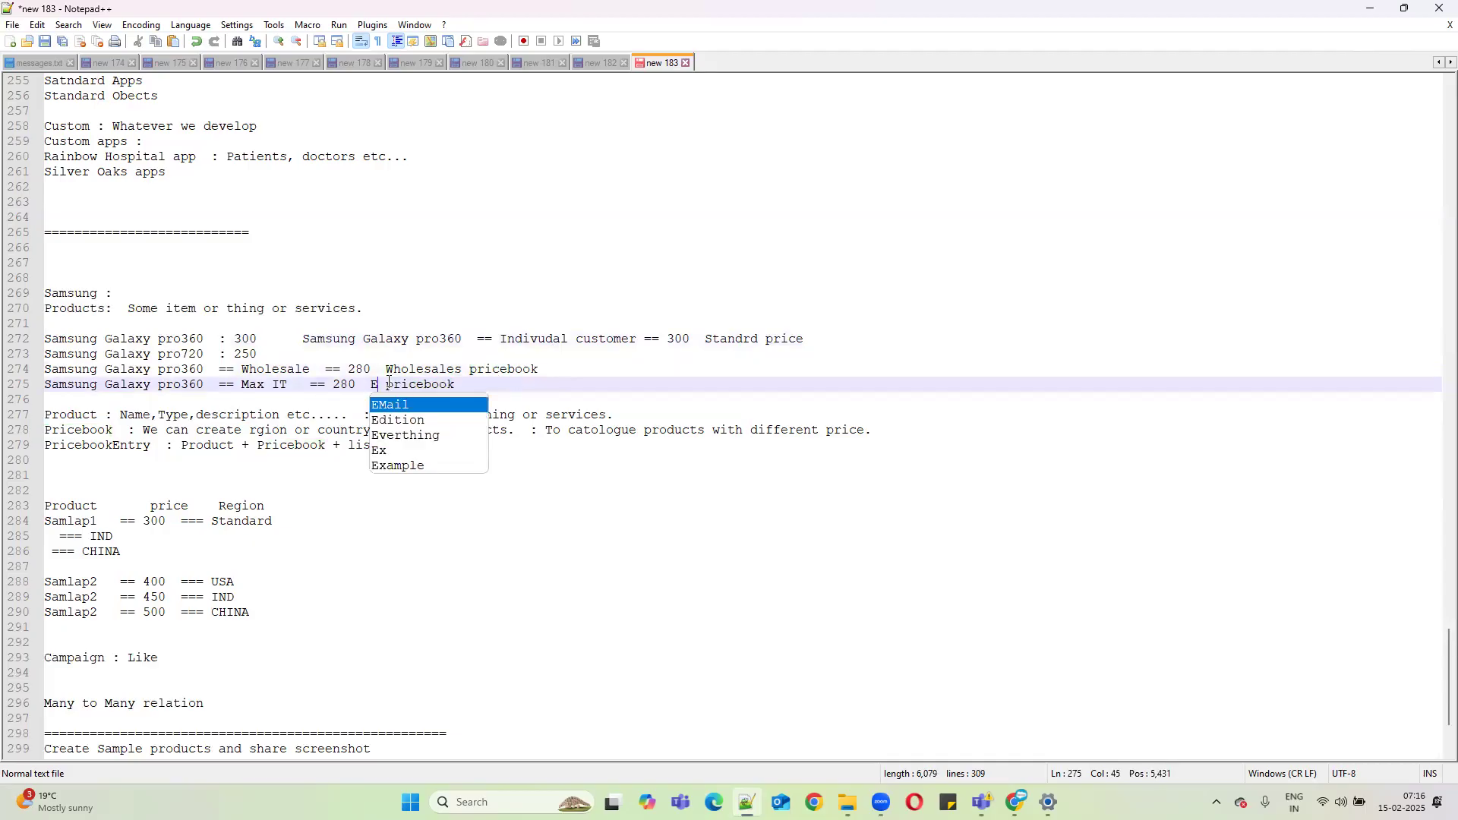
{"action": "type", "text": "ce"}
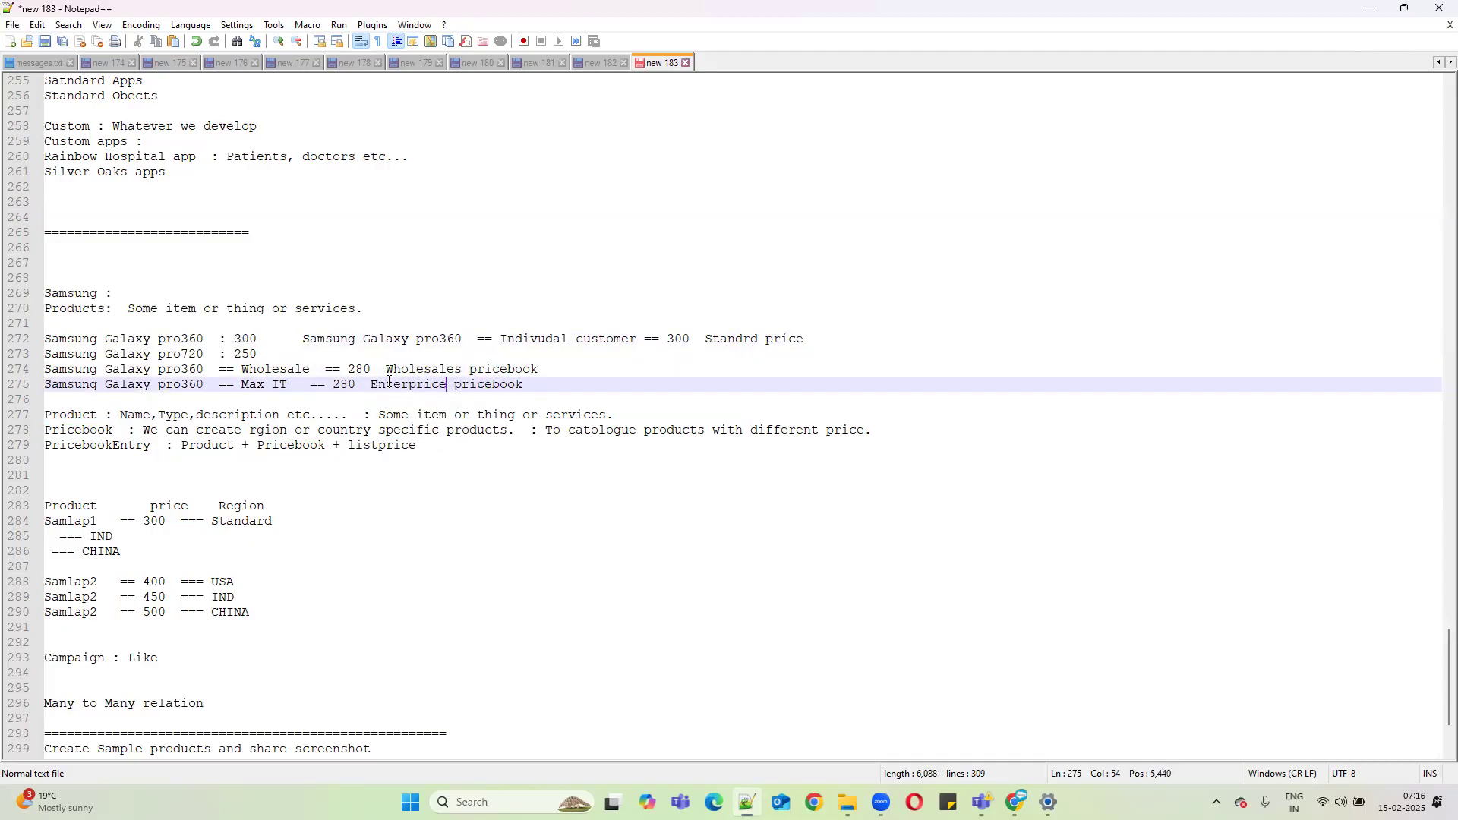
{"action": "left_click_drag", "start_coordinate": [356, 385], "coordinate": [327, 386]}
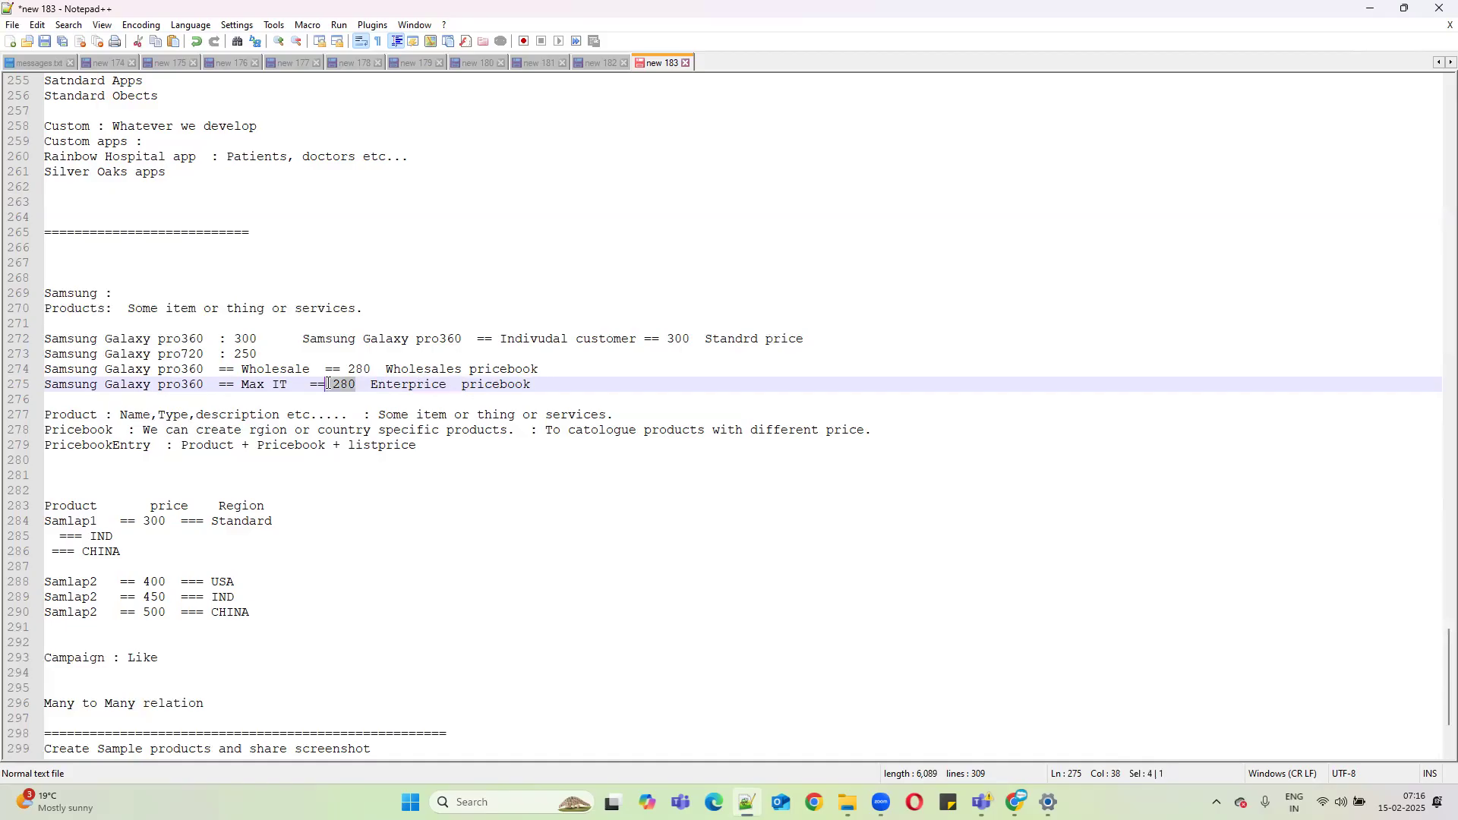
{"action": "type", "text": "250"}
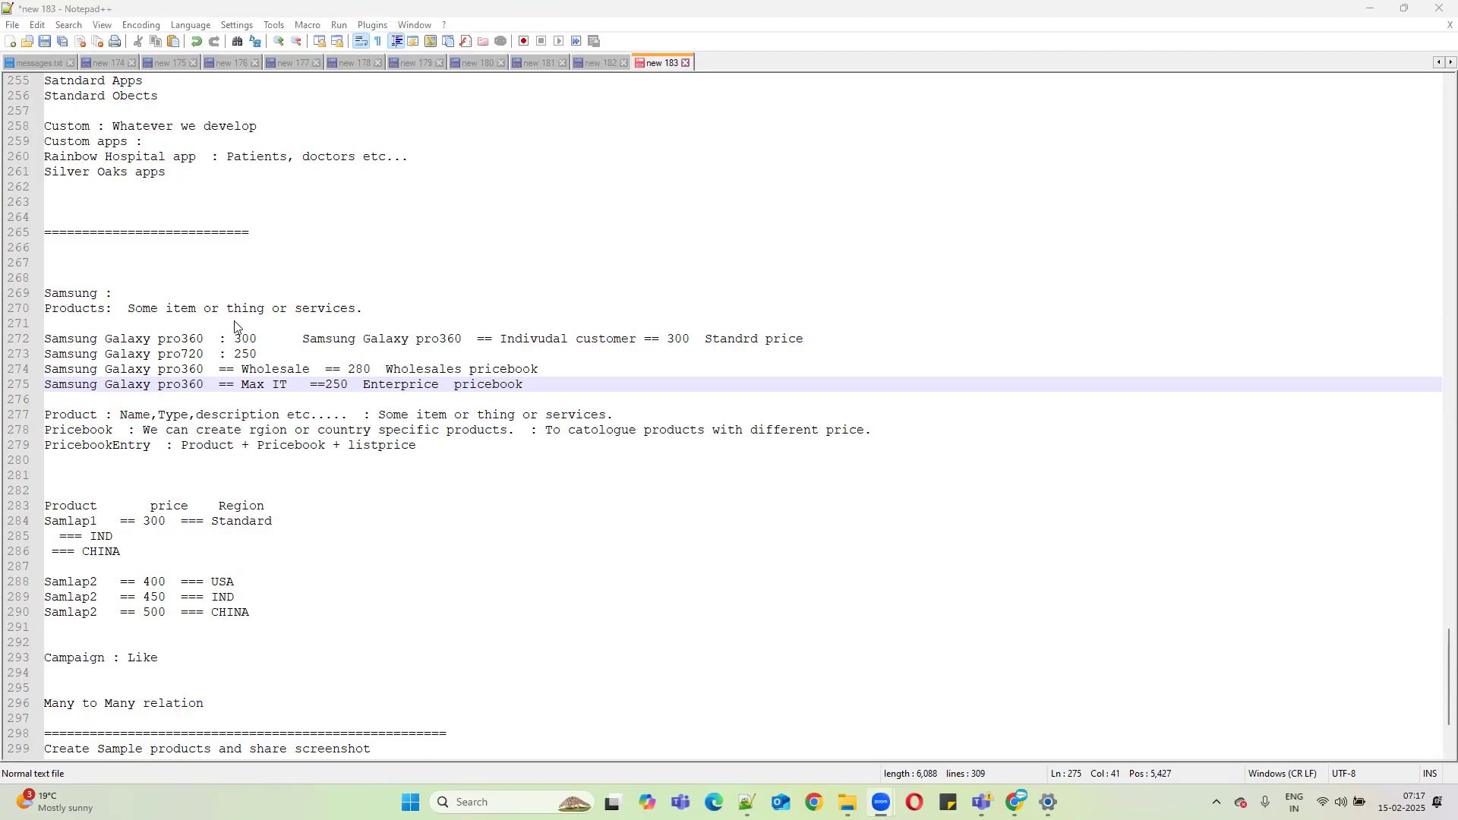
{"action": "left_click_drag", "start_coordinate": [204, 339], "coordinate": [31, 343]}
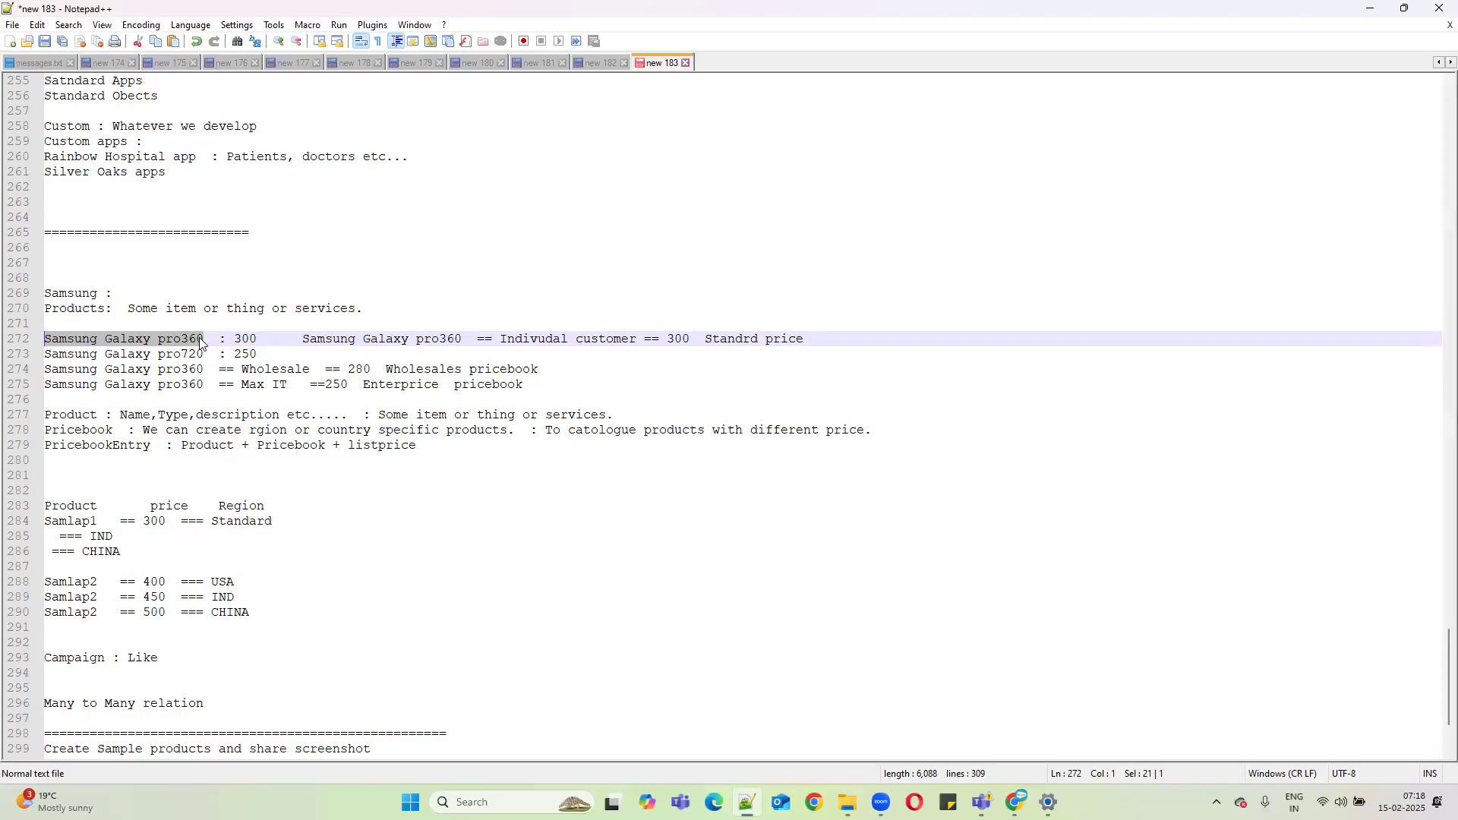
Highlight the 250 price and Wholesales labels while explaining, then minimize Notepad++.
{"action": "left_click_drag", "start_coordinate": [201, 344], "coordinate": [21, 345]}
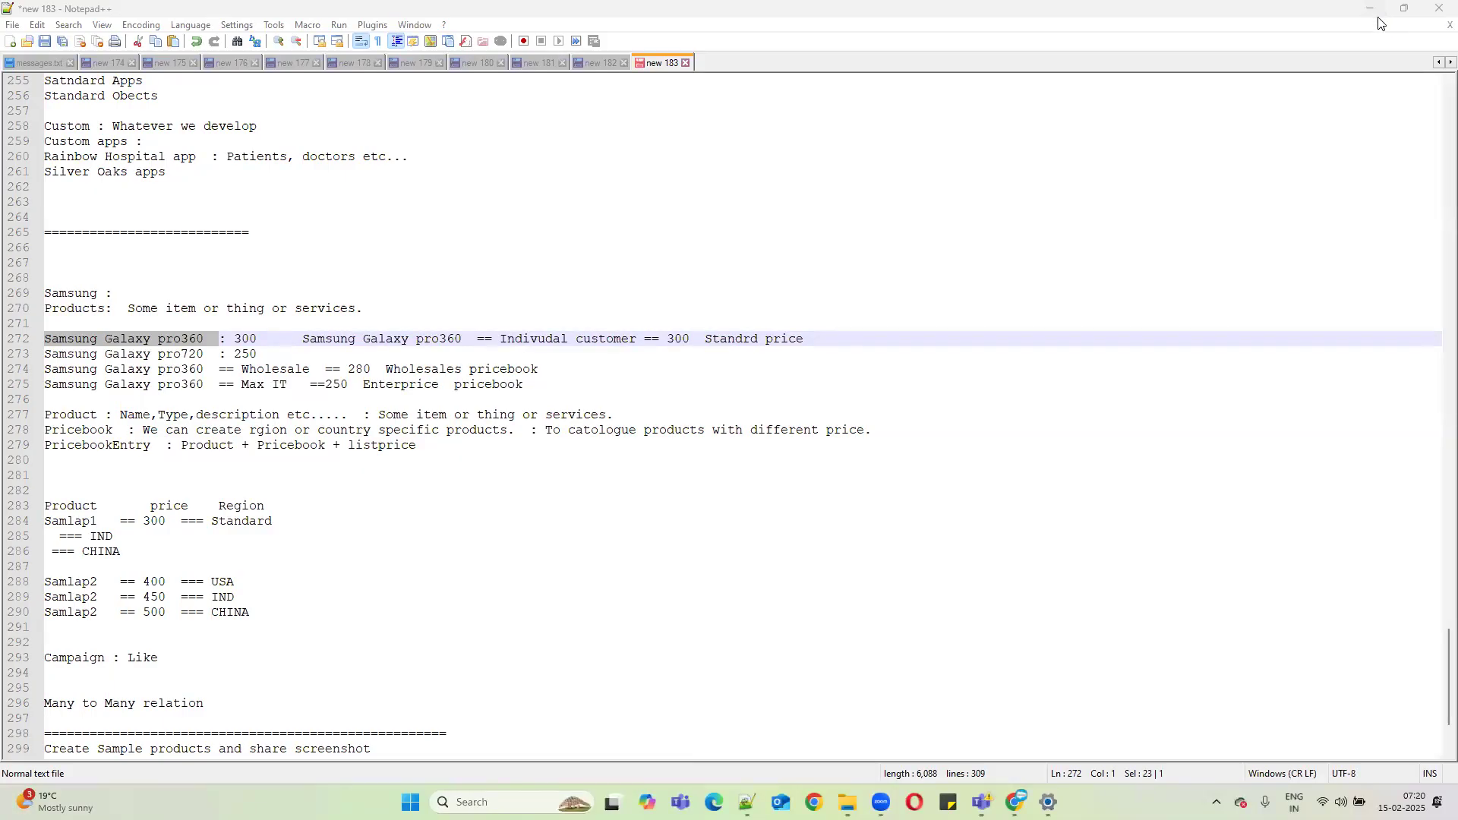
{"action": "double_click", "coordinate": [248, 355]}
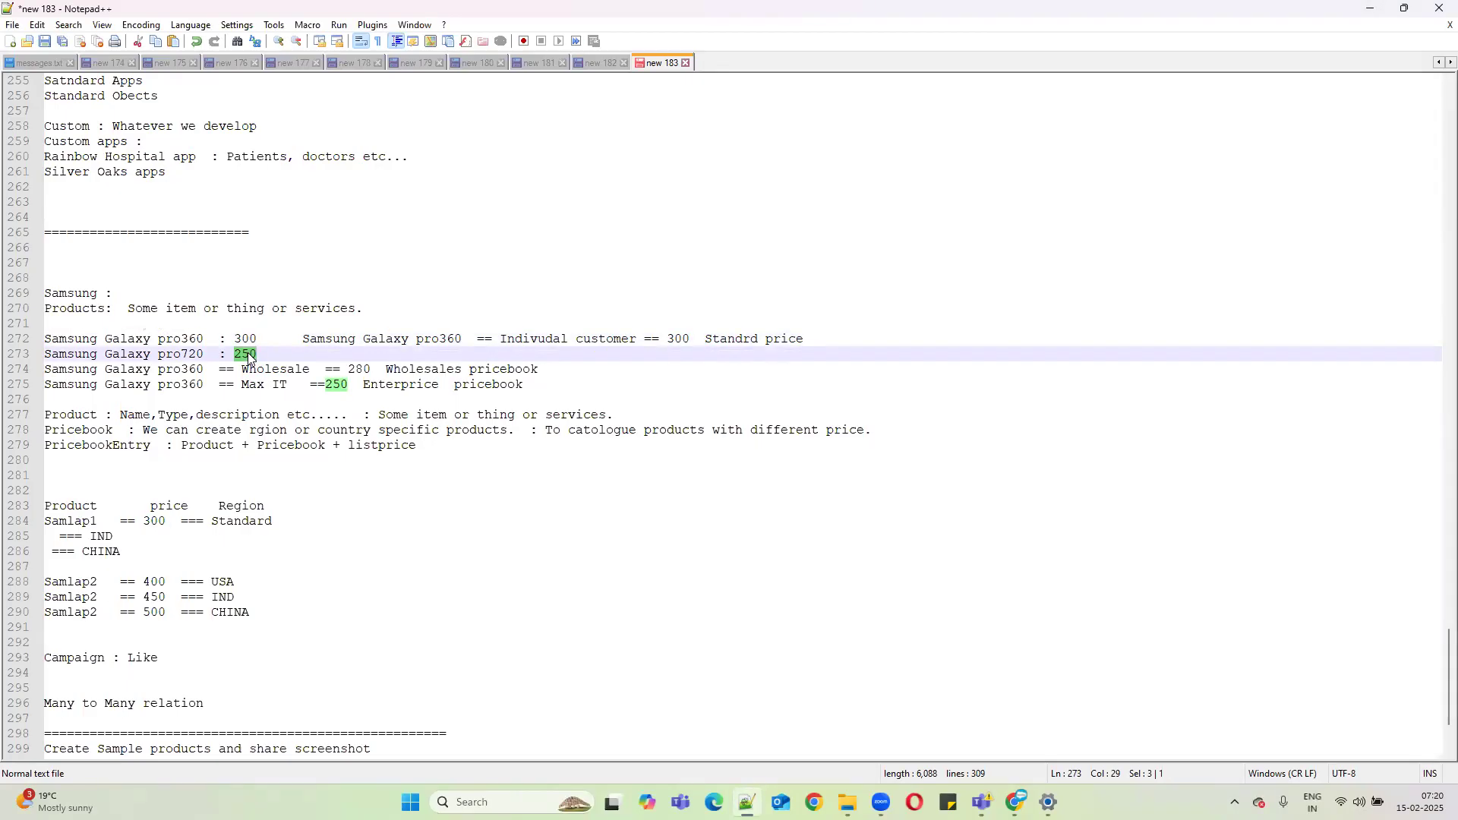
{"action": "double_click", "coordinate": [607, 339]}
{"action": "double_click", "coordinate": [423, 370]}
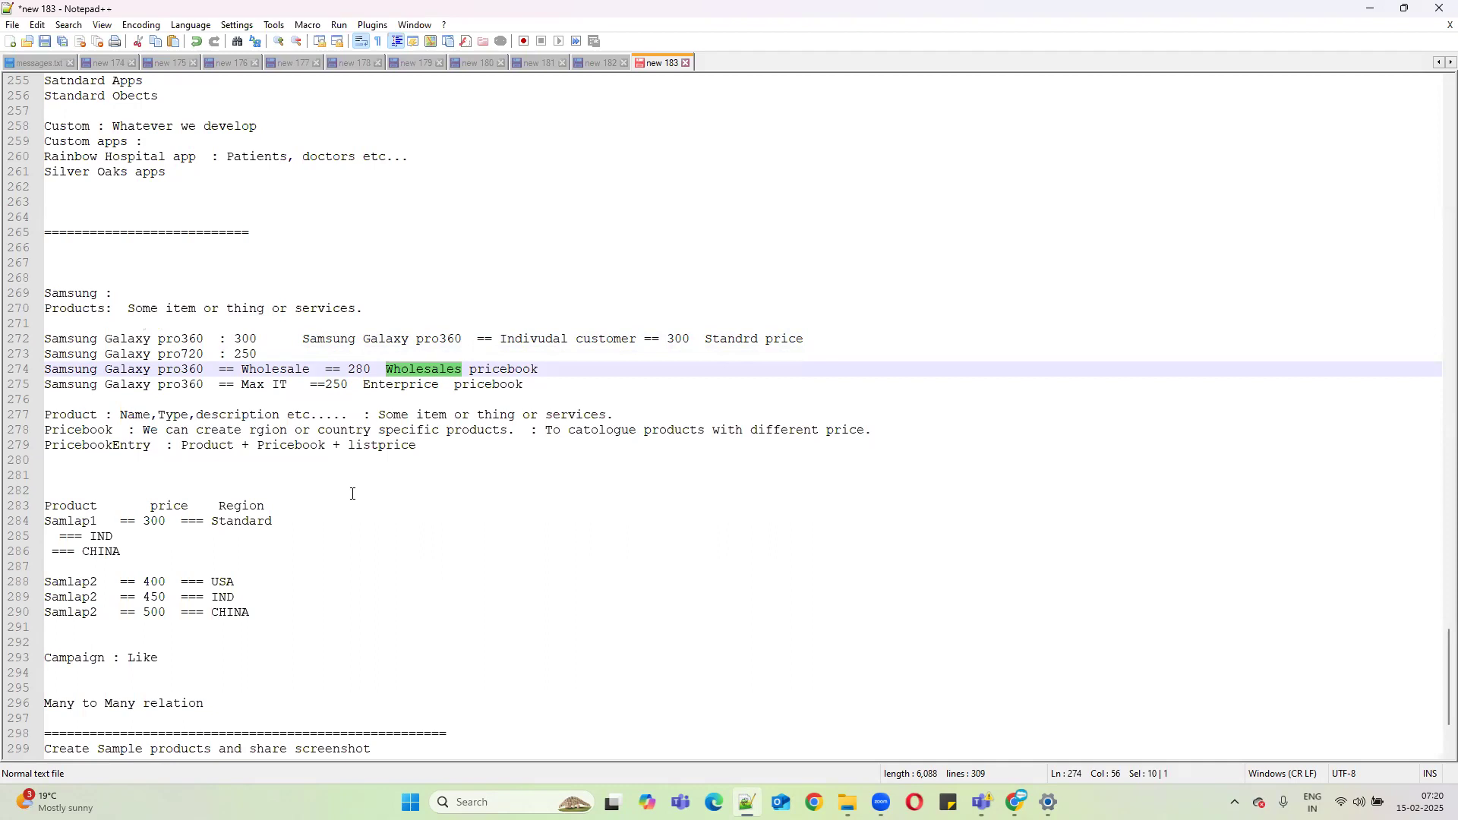
{"action": "left_click", "coordinate": [1372, 8]}
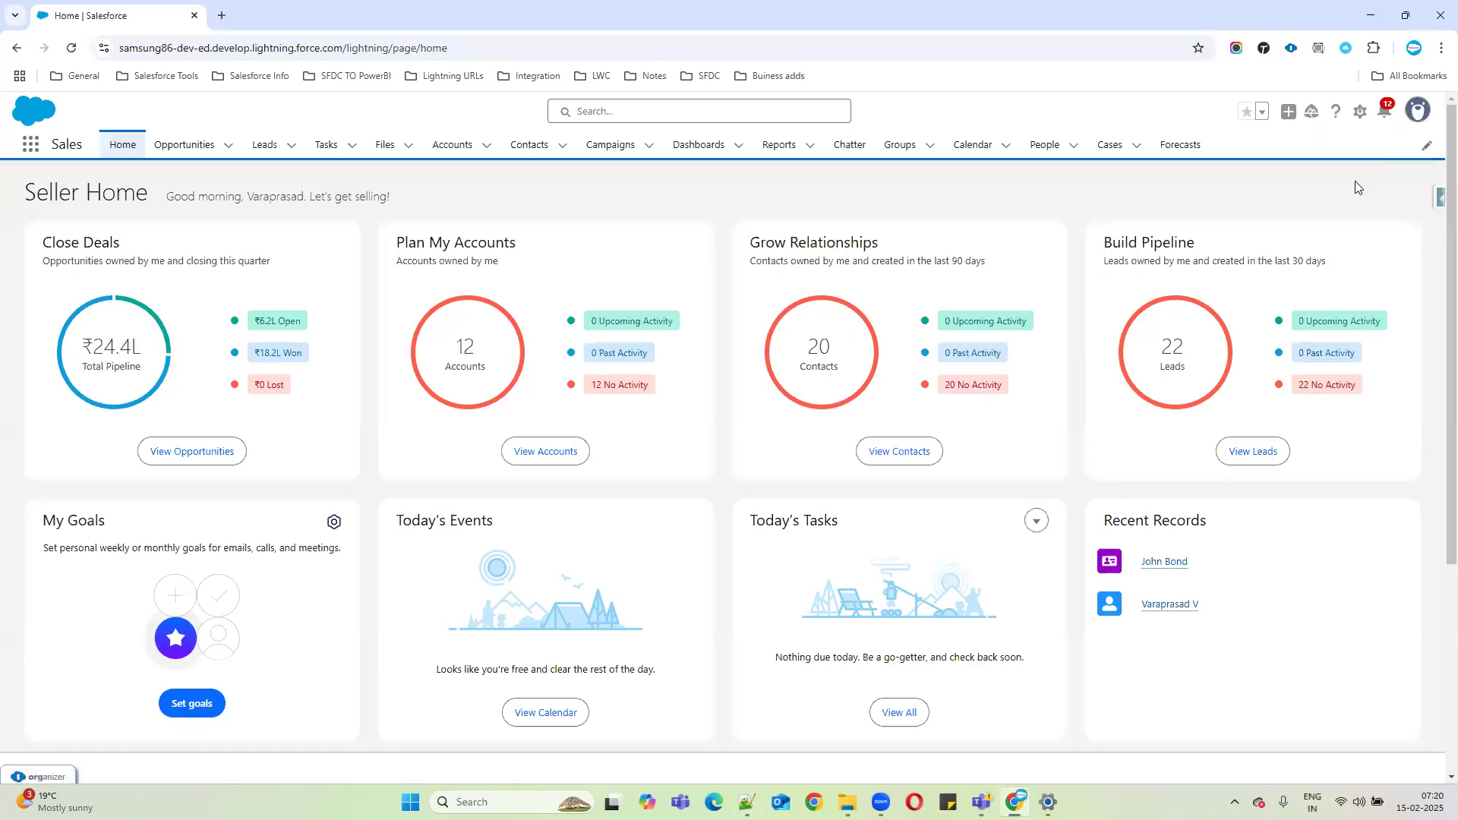
Duplicate the Salesforce browser tab and switch the copy to Salesforce Classic.
{"action": "left_click", "coordinate": [1414, 112]}
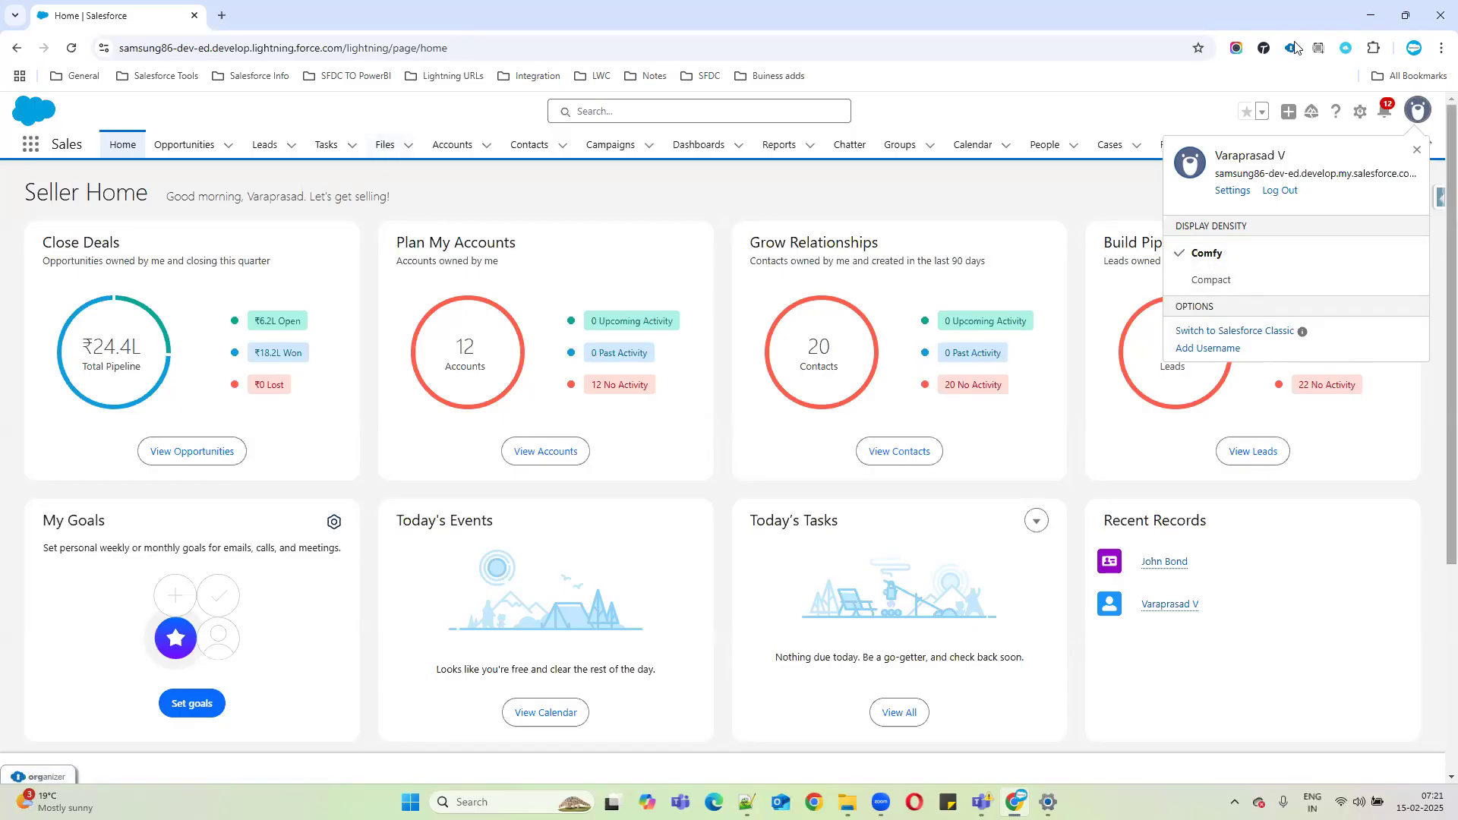
{"action": "right_click", "coordinate": [90, 17]}
{"action": "left_click", "coordinate": [159, 161]}
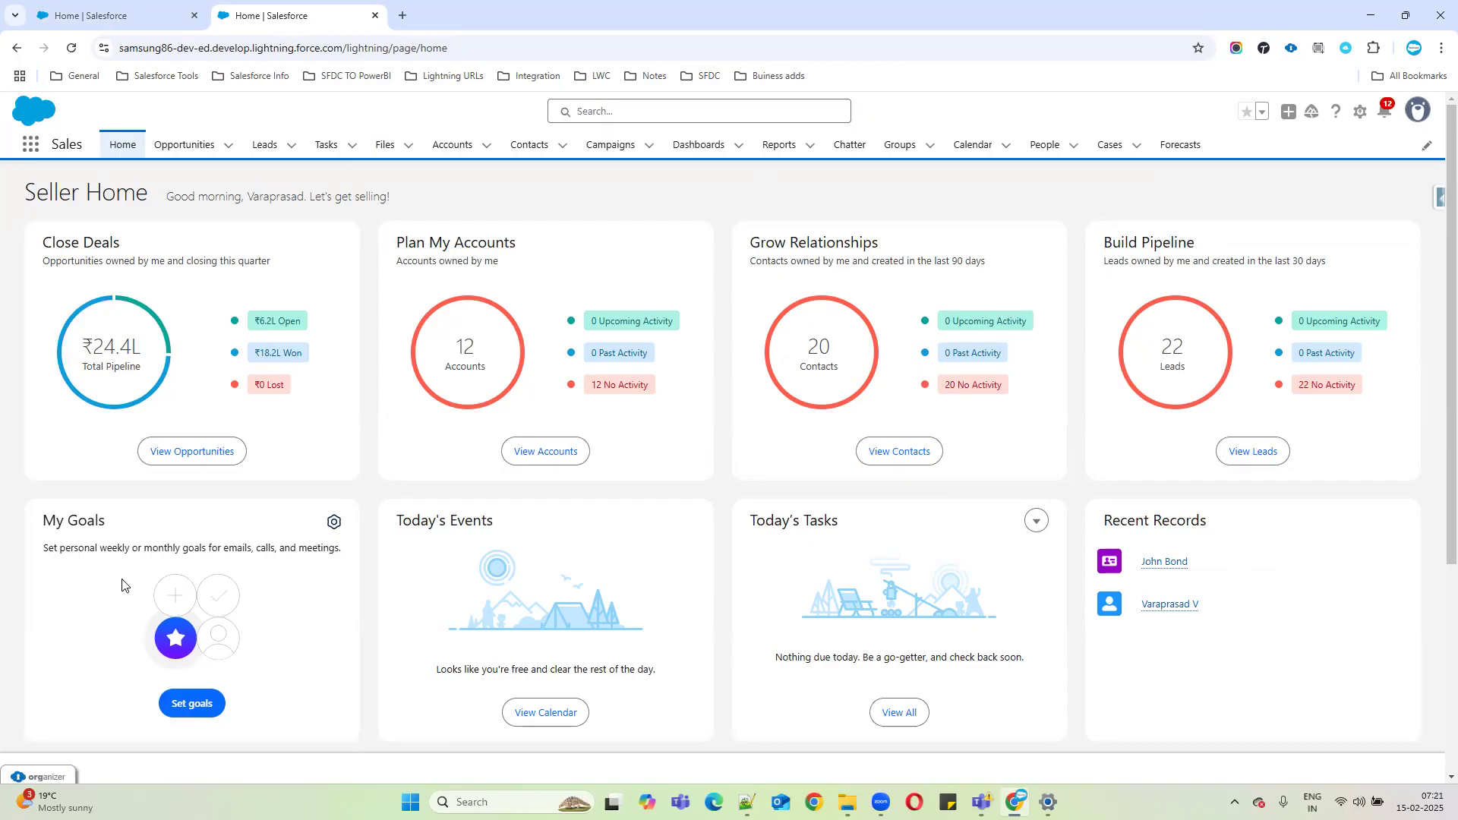
{"action": "left_click", "coordinate": [1418, 117]}
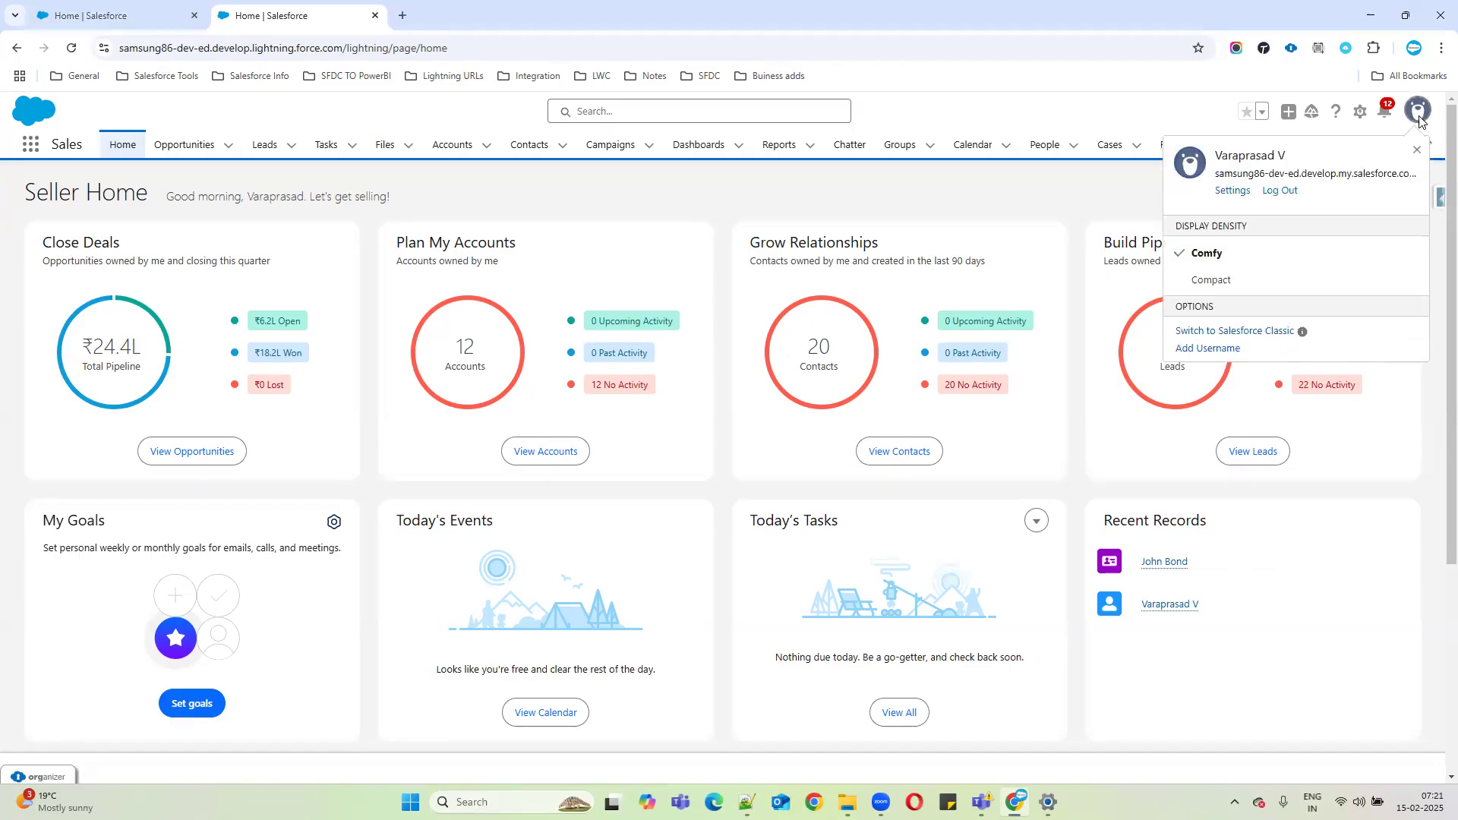
{"action": "left_click", "coordinate": [1253, 334]}
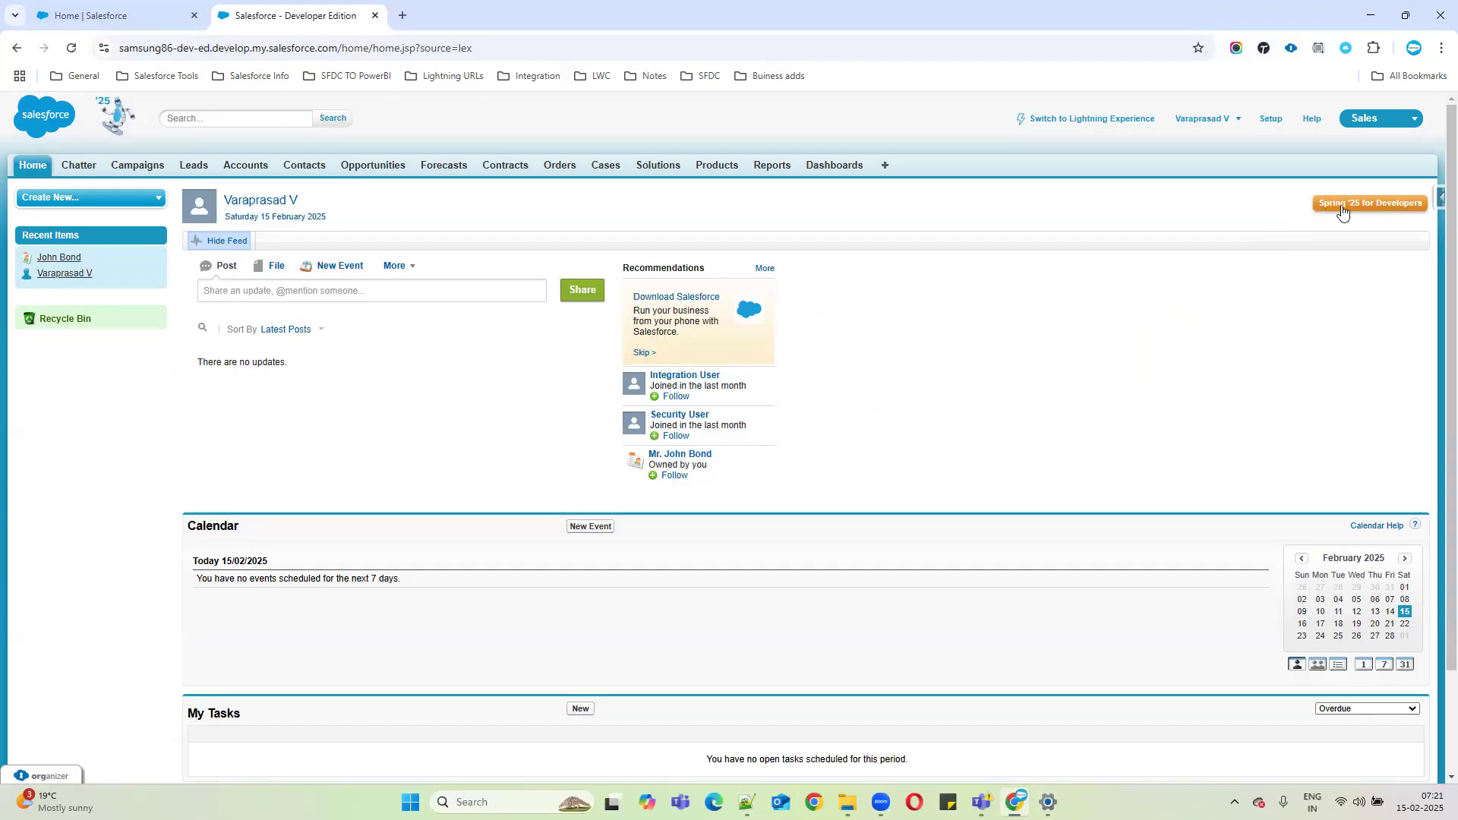
Start a browser search for 'salesforce current' in a new tab.
{"action": "left_click", "coordinate": [402, 15]}
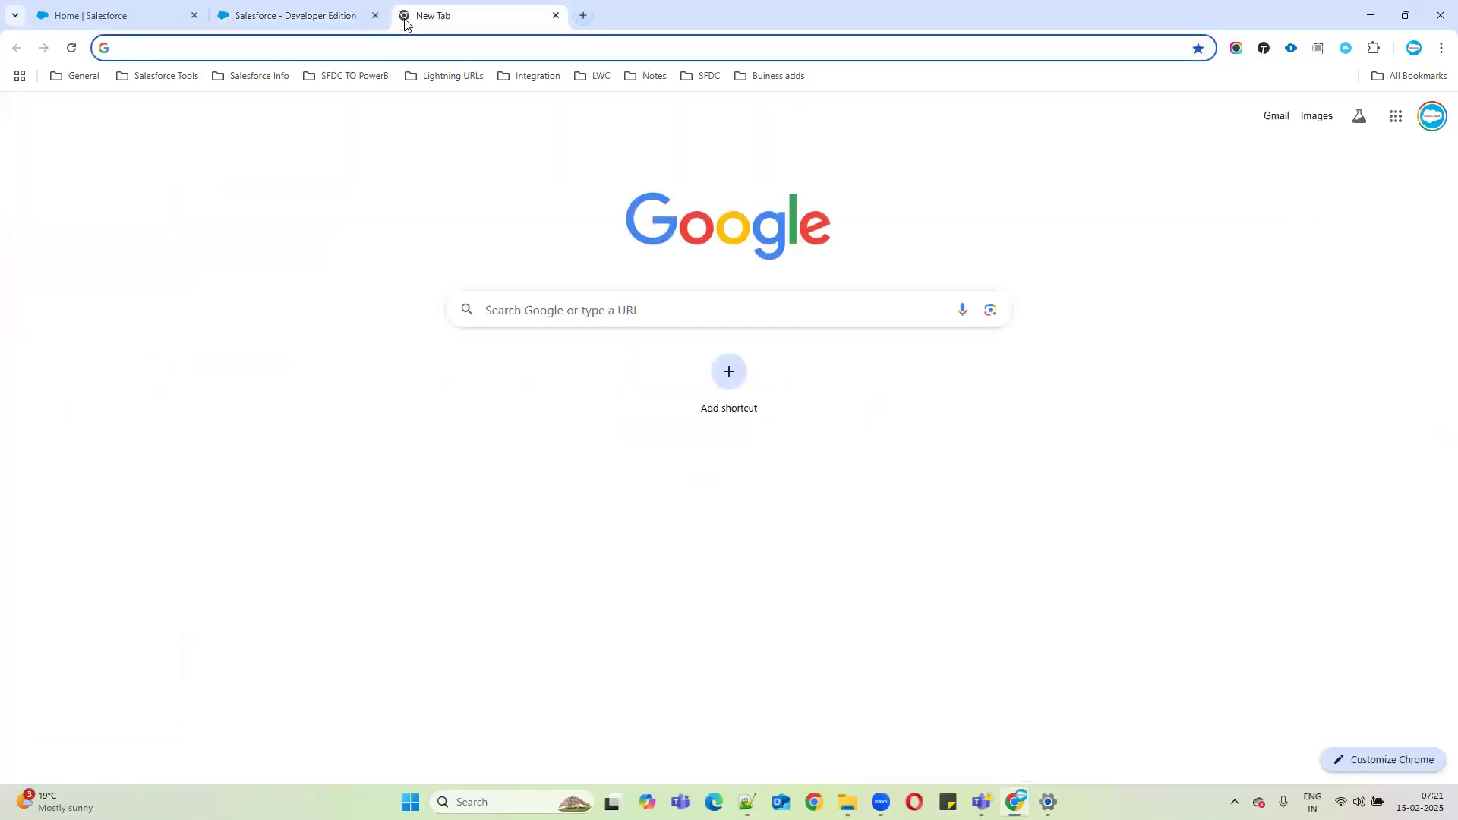
{"action": "type", "text": "salesforce new"}
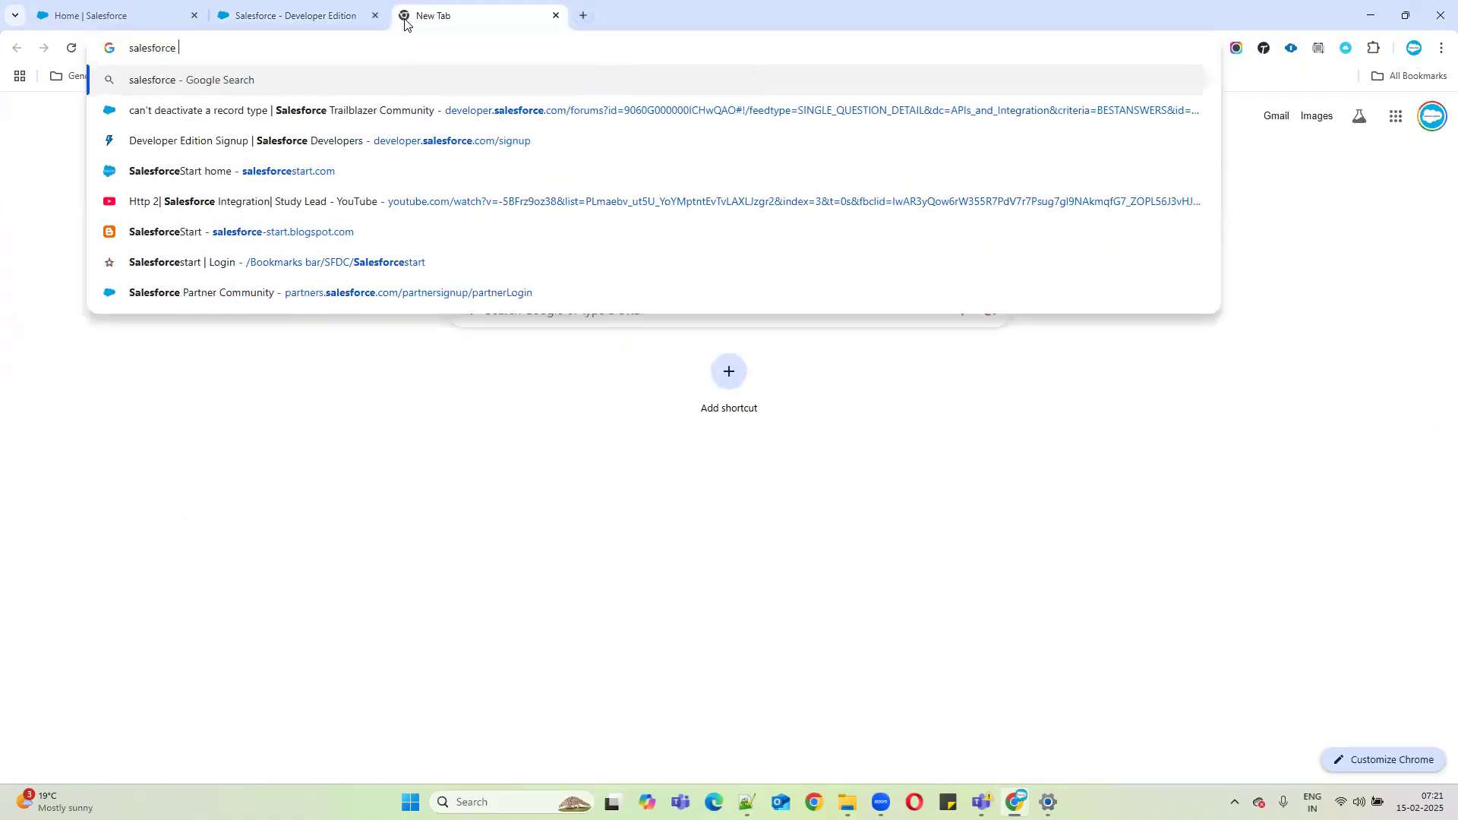
{"action": "key", "text": "BackSpace"}
{"action": "key", "text": "BackSpace"}
{"action": "key", "text": "BackSpace"}
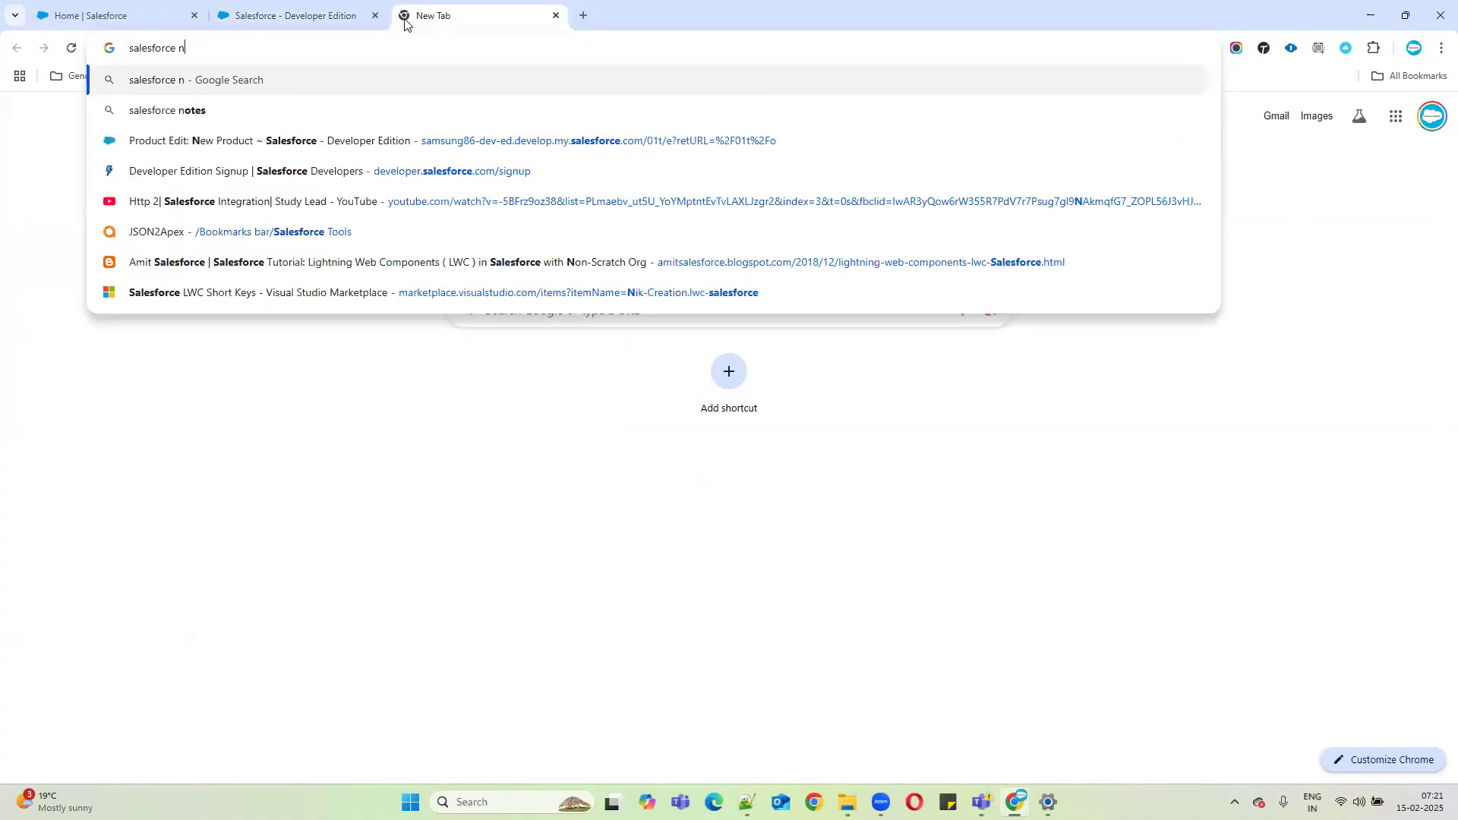
{"action": "key", "text": "BackSpace"}
{"action": "type", "text": "current"}
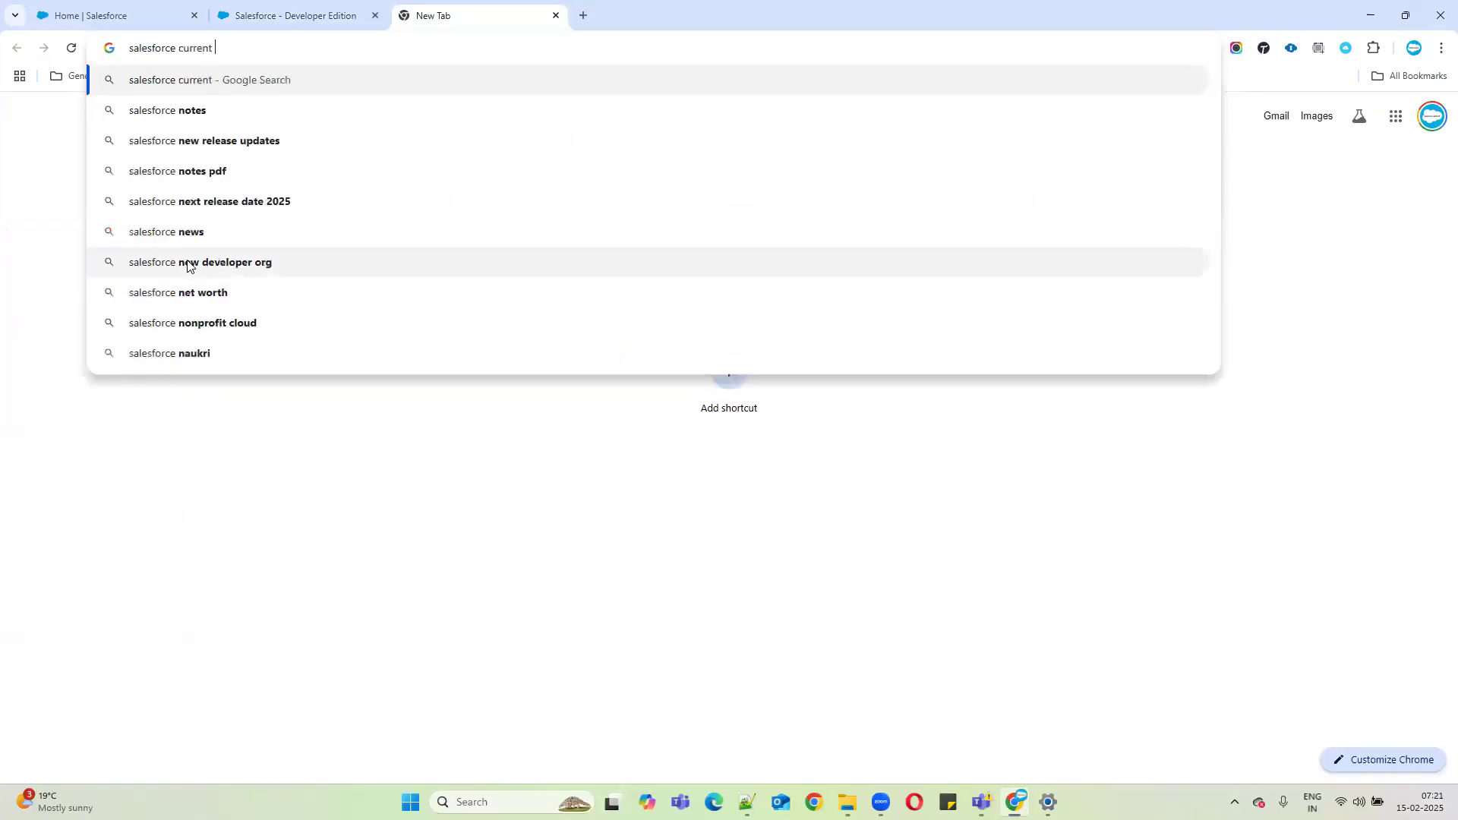
Close the unused tab, retry All Tabs in Classic, and return to Lightning home.
{"action": "left_click", "coordinate": [70, 12]}
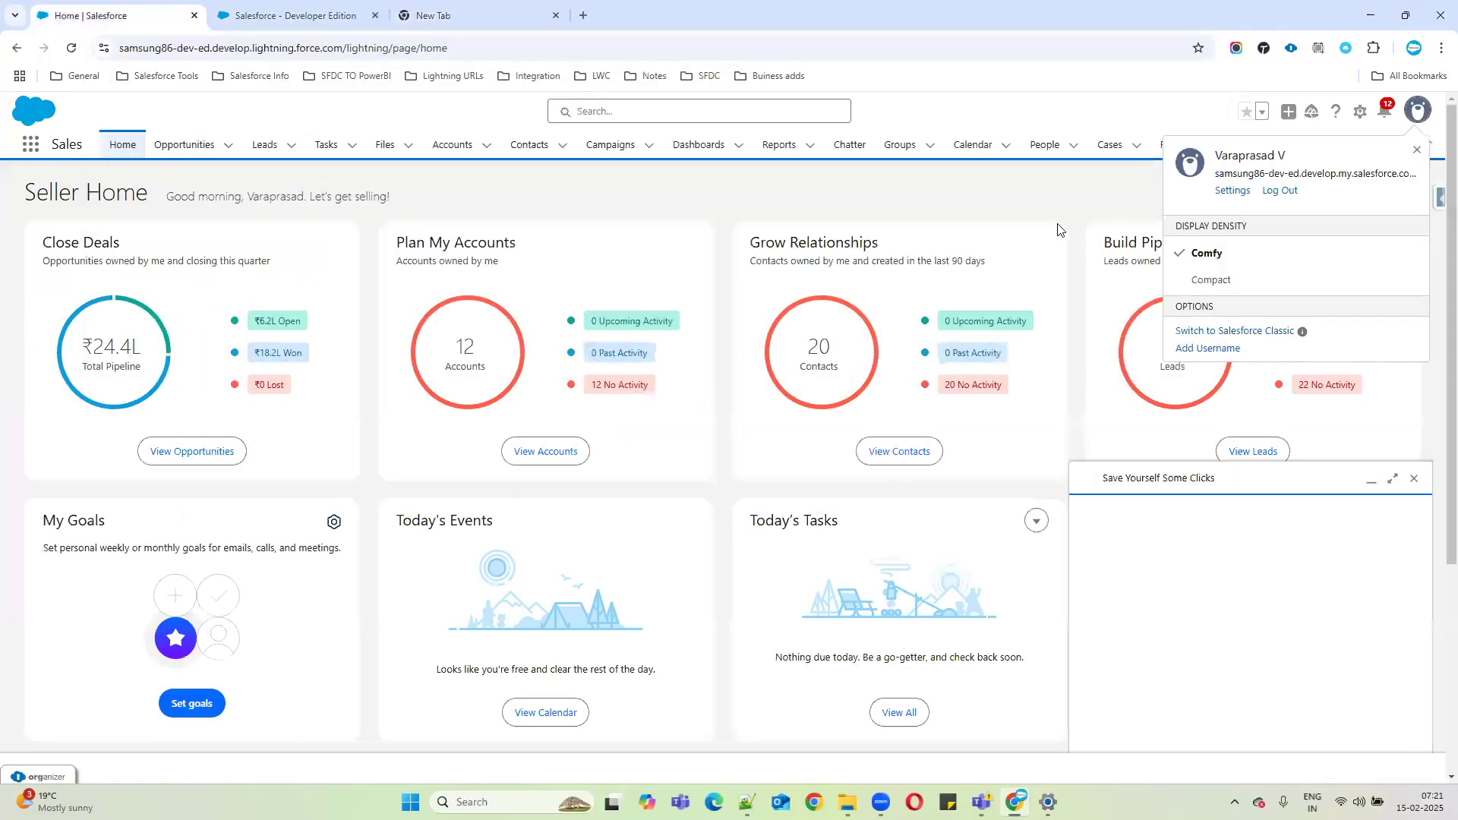
{"action": "left_click", "coordinate": [913, 180]}
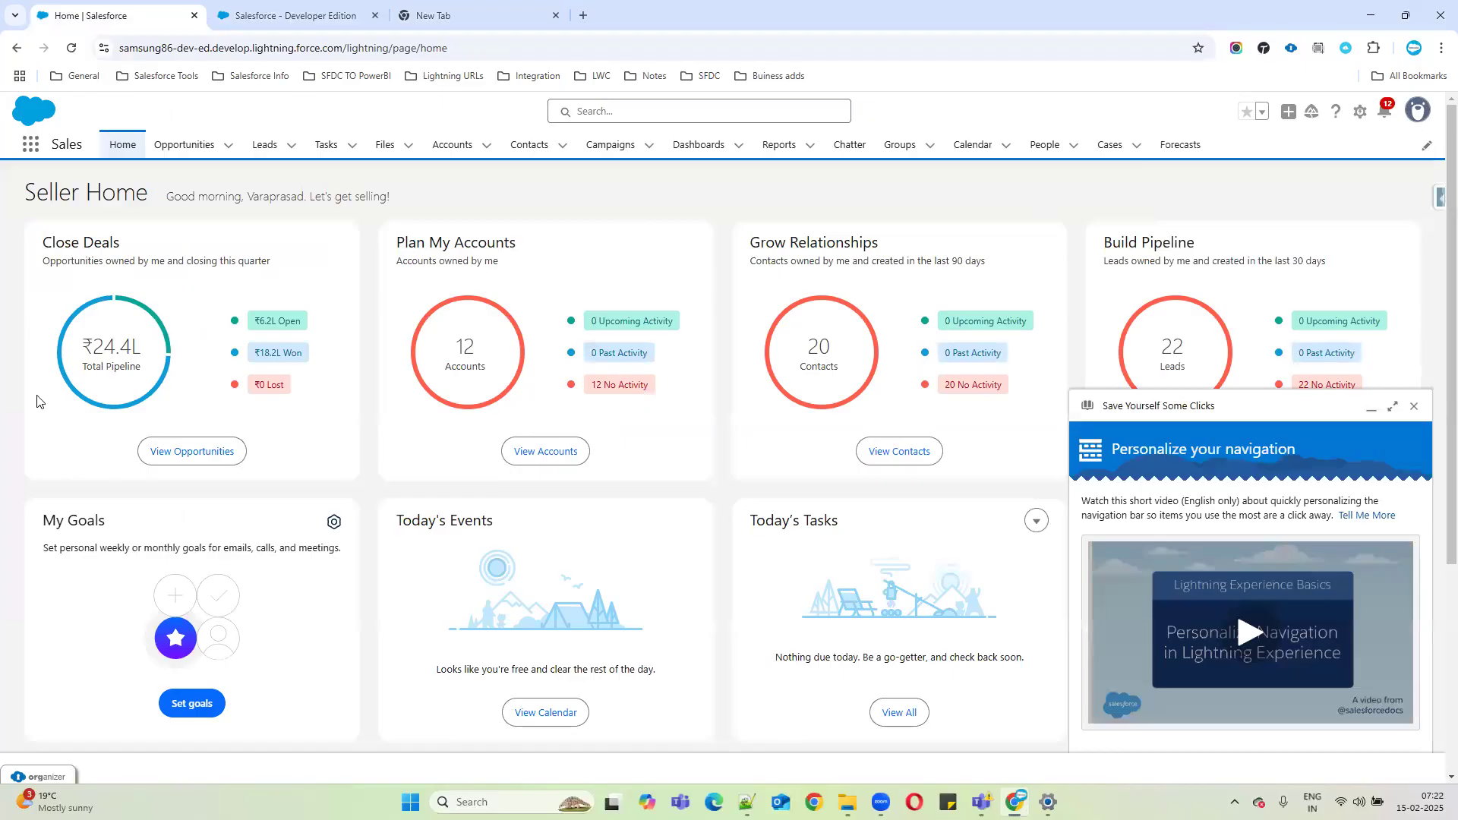
{"action": "left_click", "coordinate": [261, 16]}
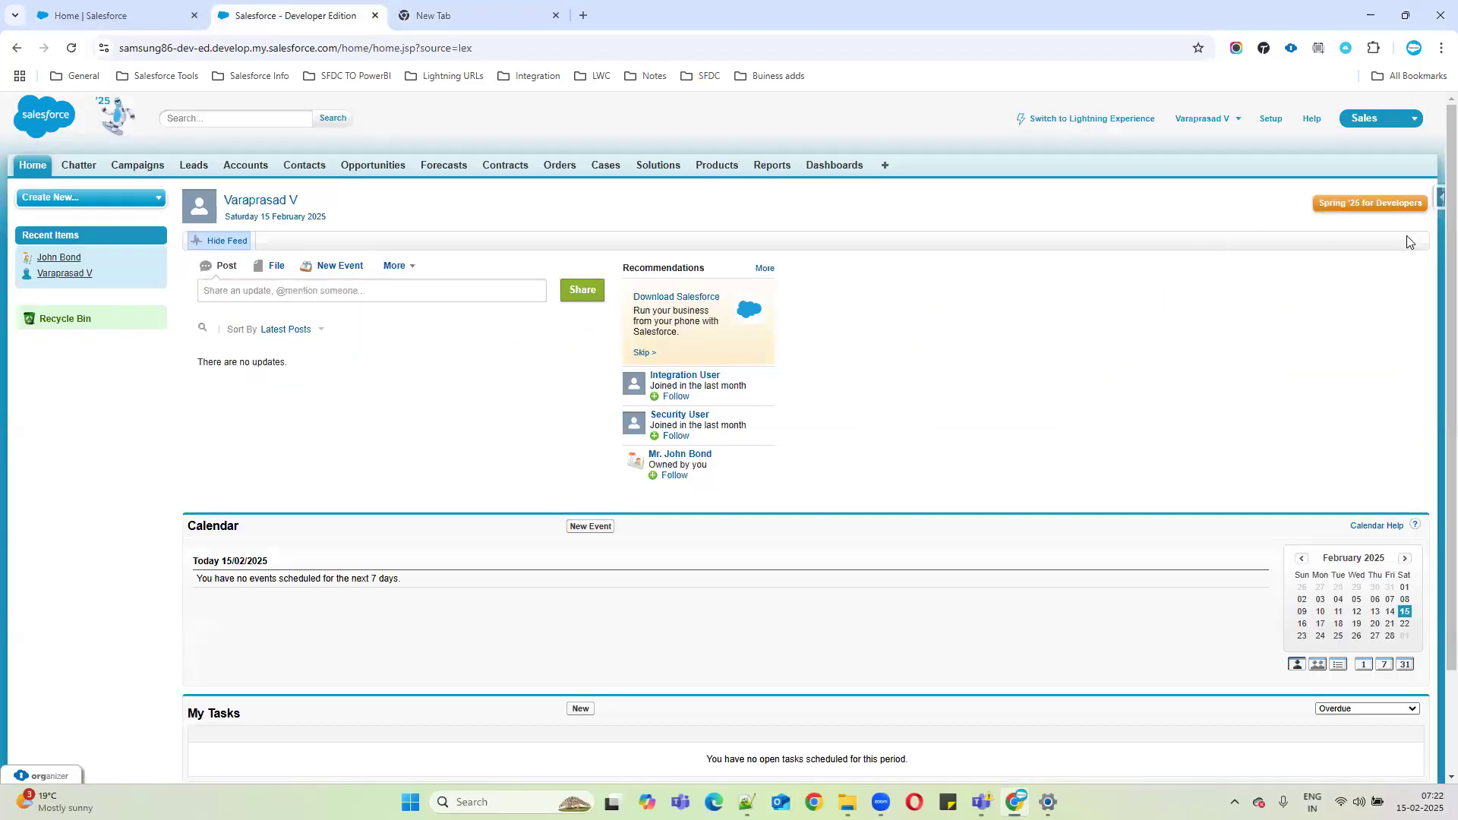
{"action": "left_click", "coordinate": [462, 24]}
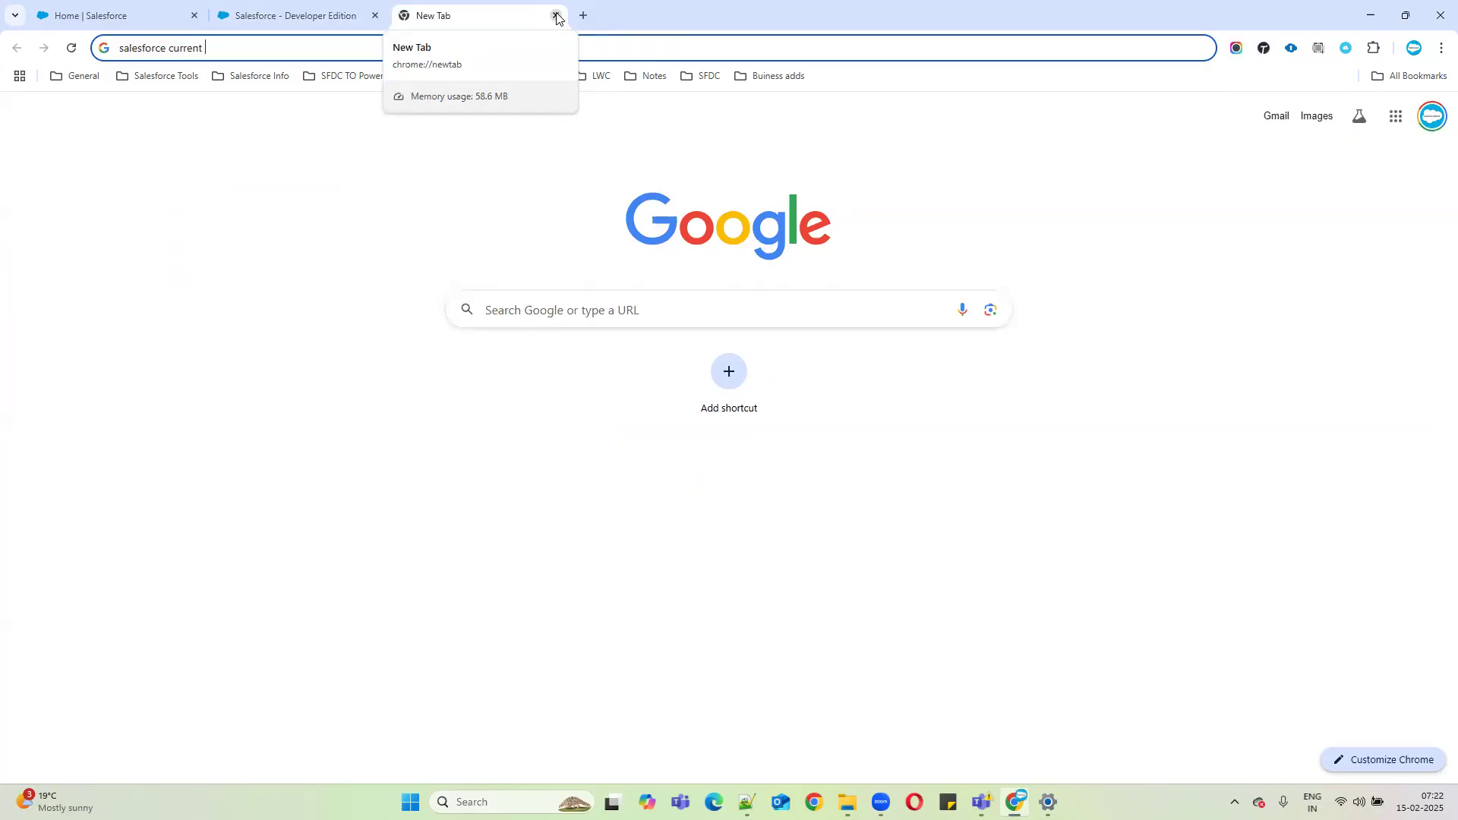
{"action": "left_click", "coordinate": [556, 15]}
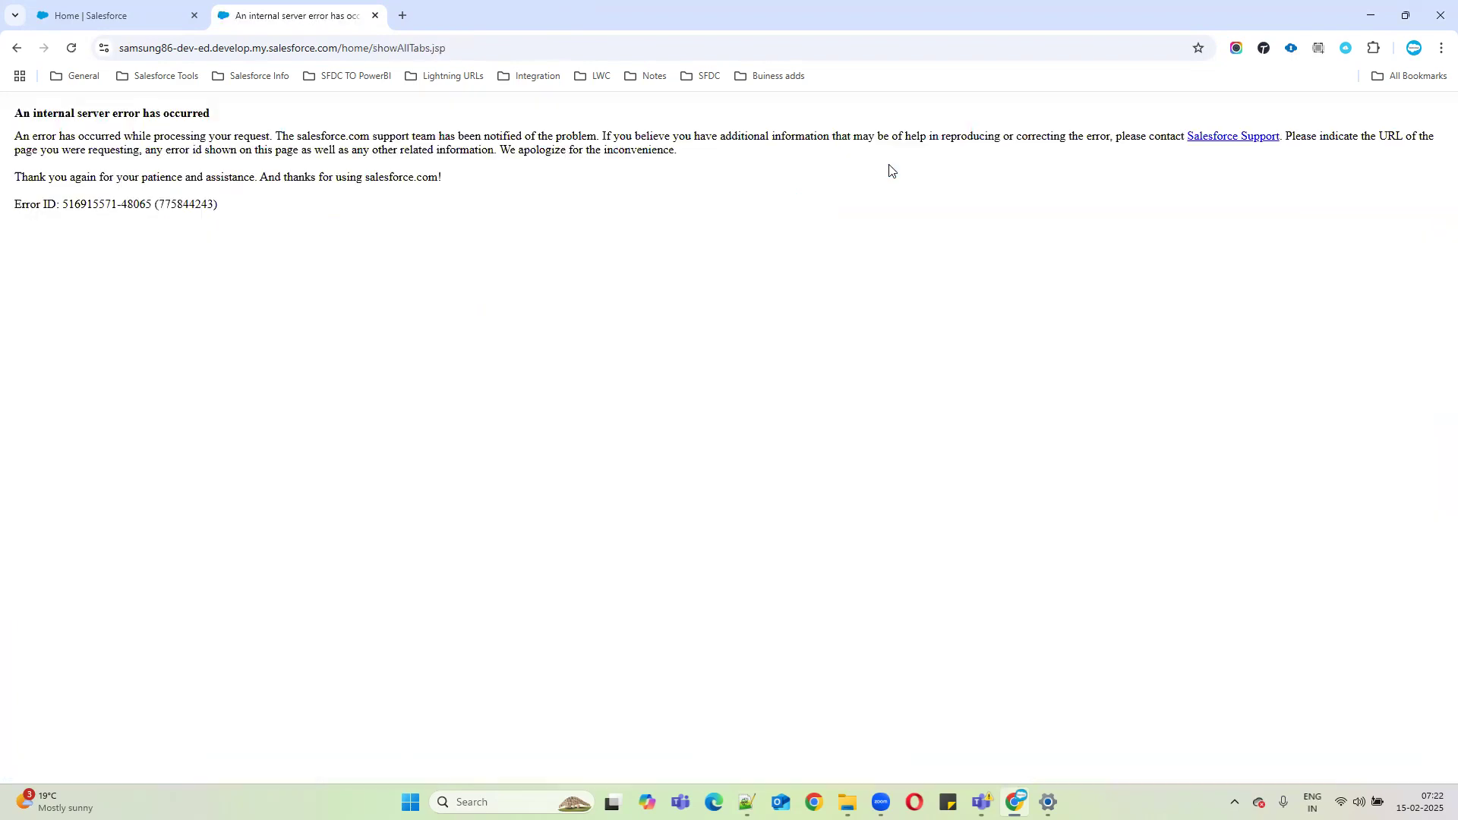
{"action": "left_click", "coordinate": [16, 47]}
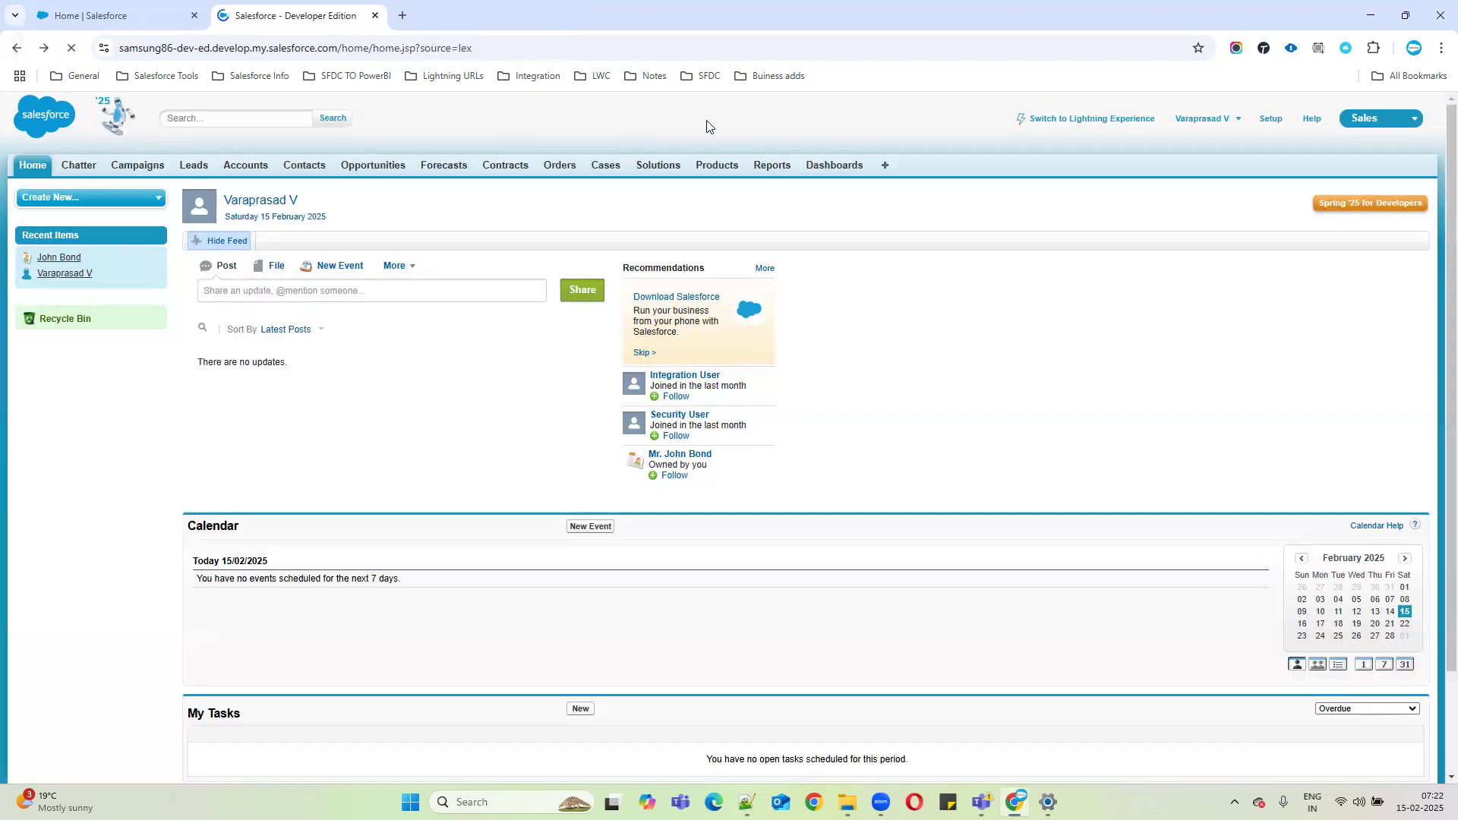
{"action": "left_click", "coordinate": [886, 166]}
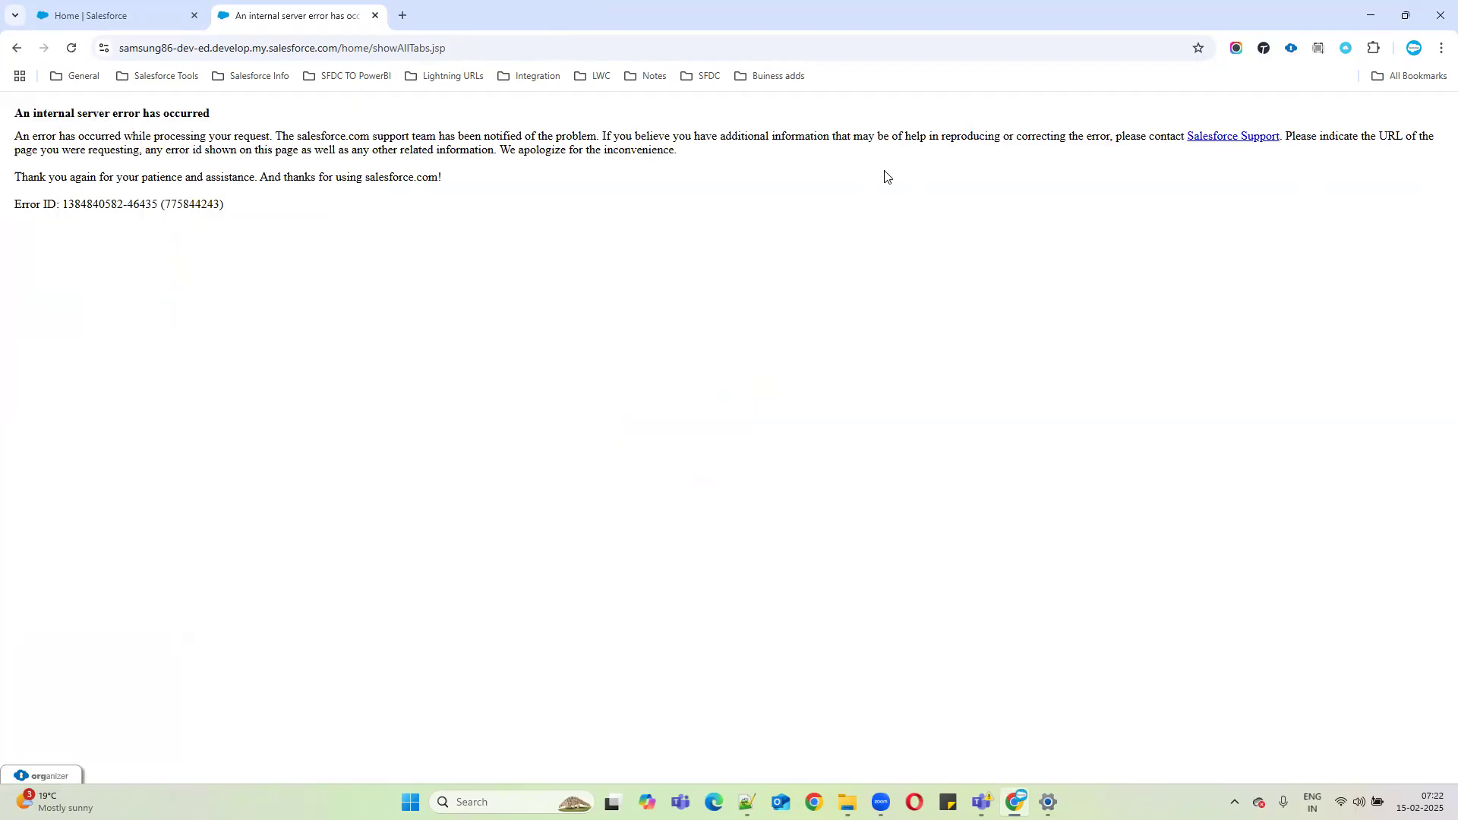
{"action": "key", "text": "ctrl+shift+Tab"}
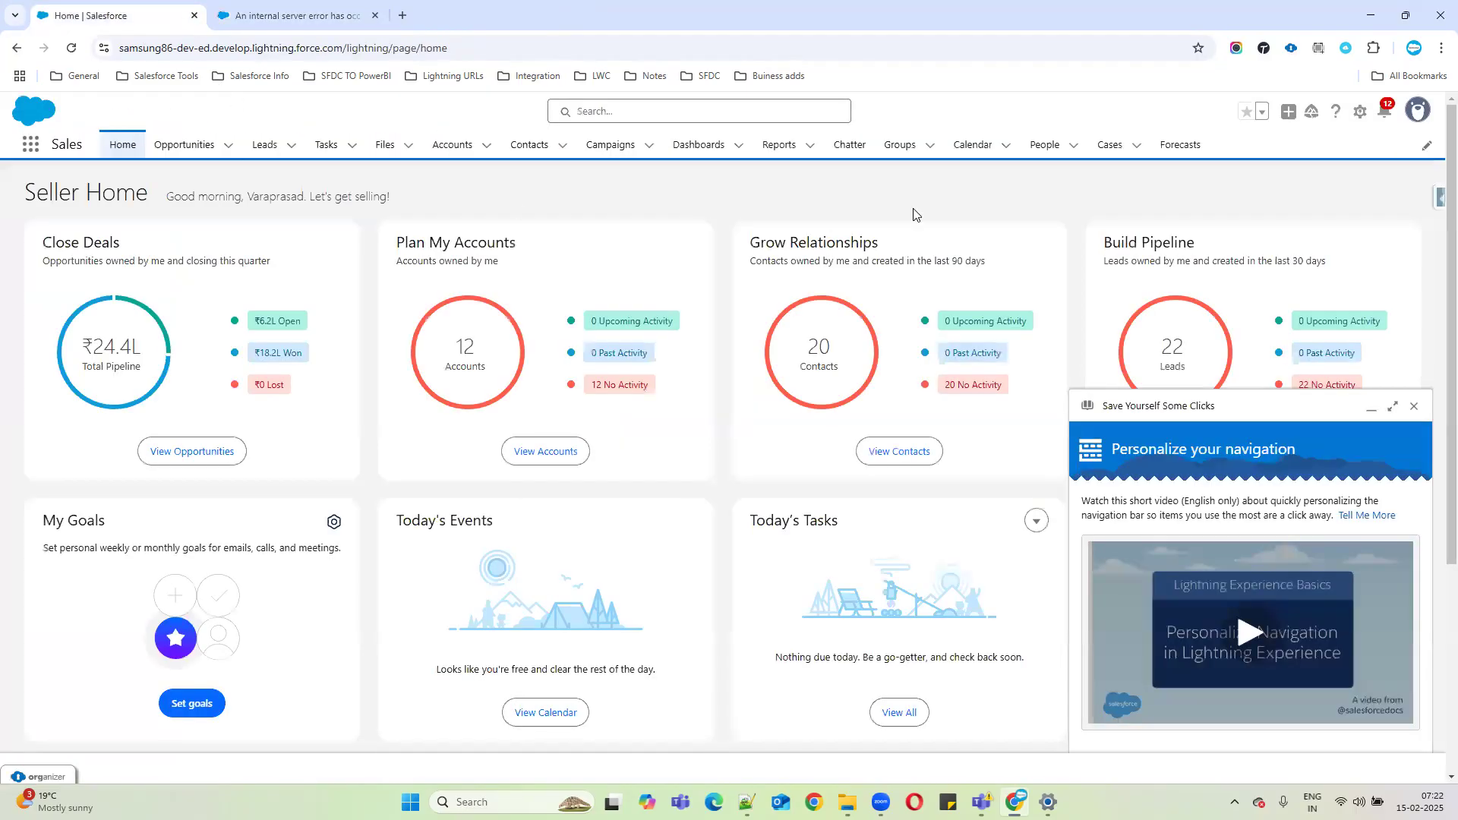
Switch to Salesforce Classic and retry the All Tabs list twice, backing out of the error.
{"action": "left_click", "coordinate": [1417, 110]}
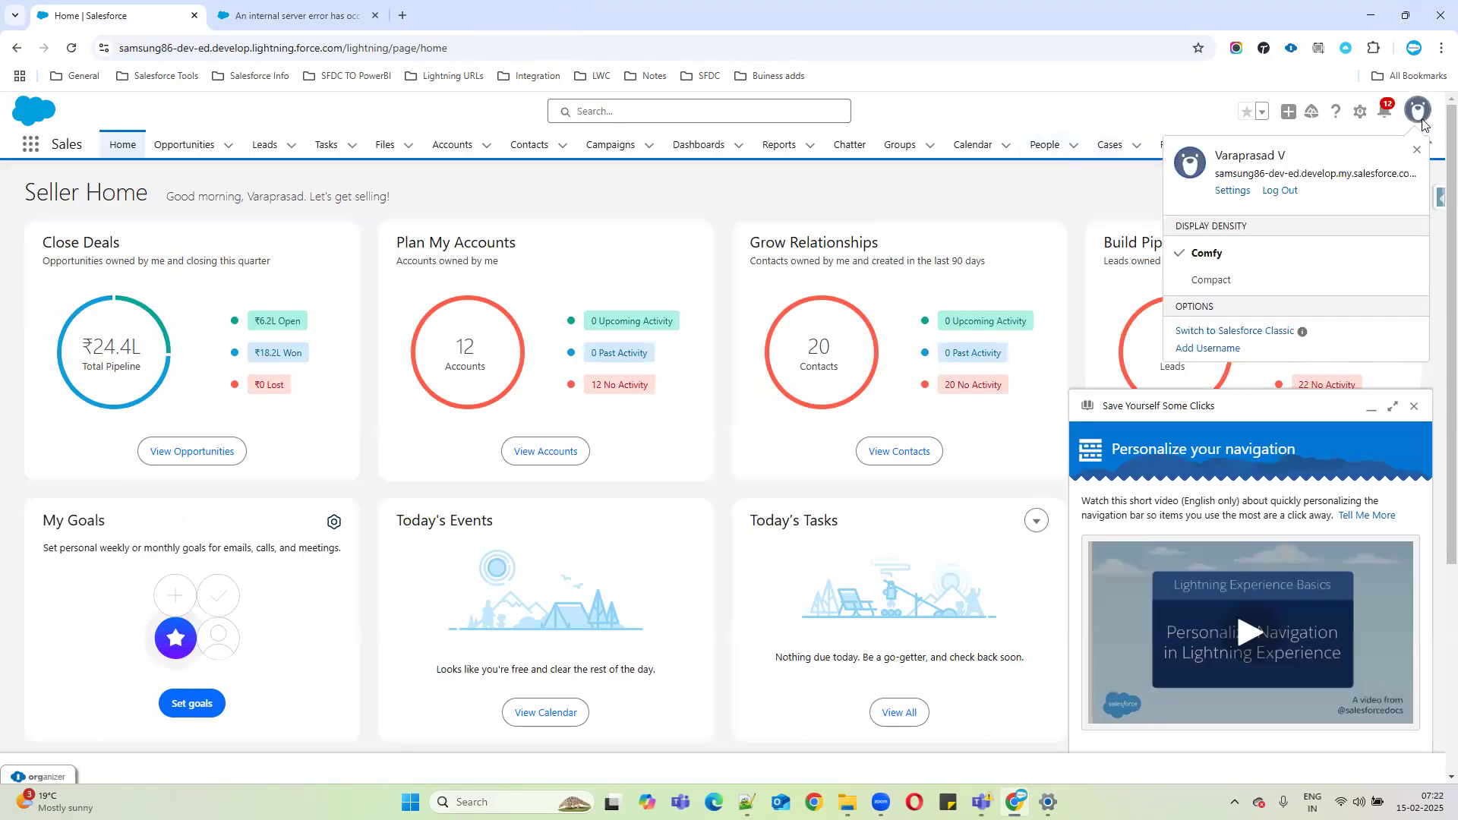
{"action": "left_click", "coordinate": [1221, 334]}
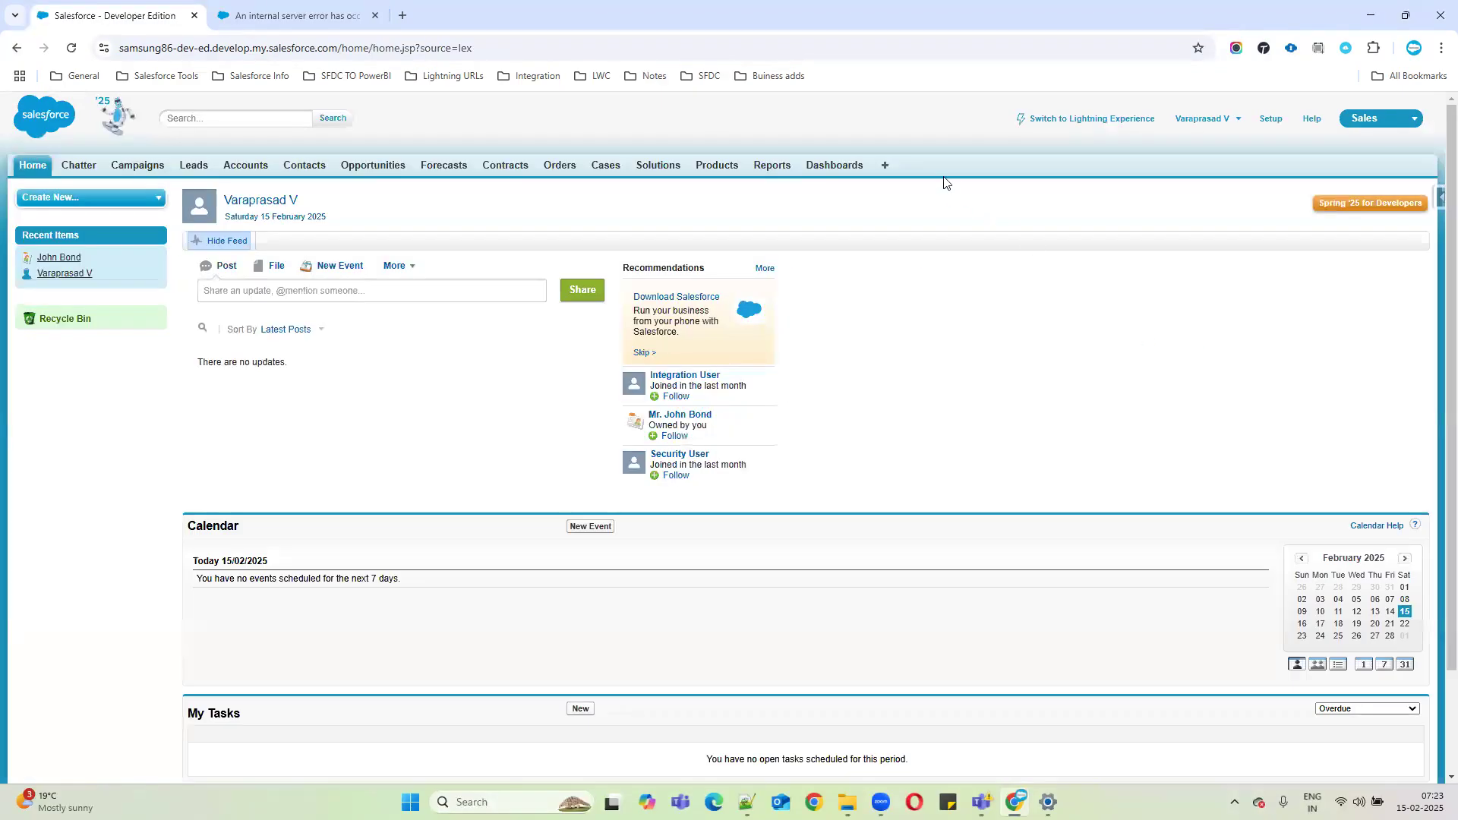
{"action": "left_click", "coordinate": [882, 165]}
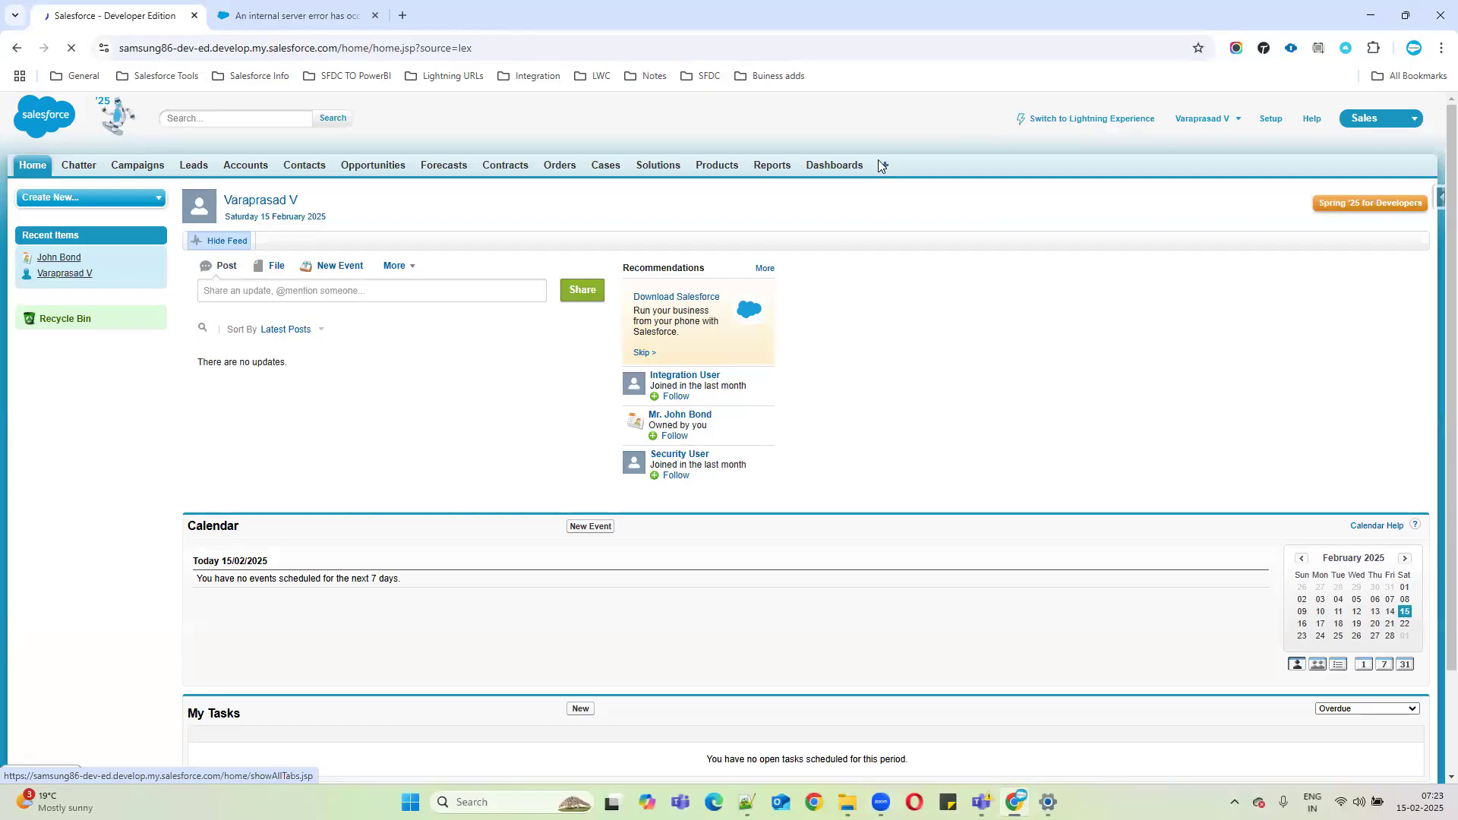
{"action": "left_click", "coordinate": [17, 49]}
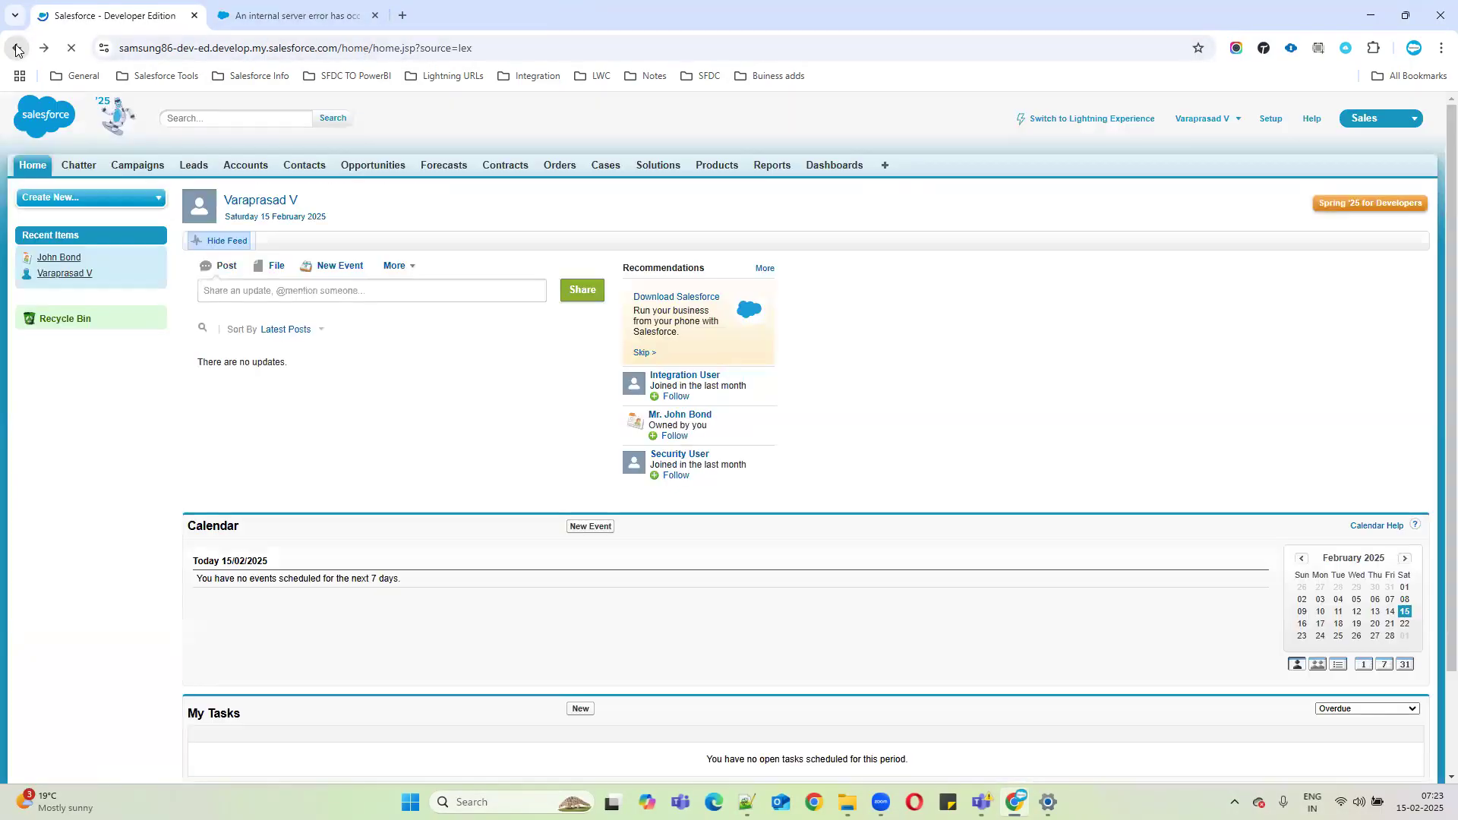
{"action": "left_click", "coordinate": [885, 166]}
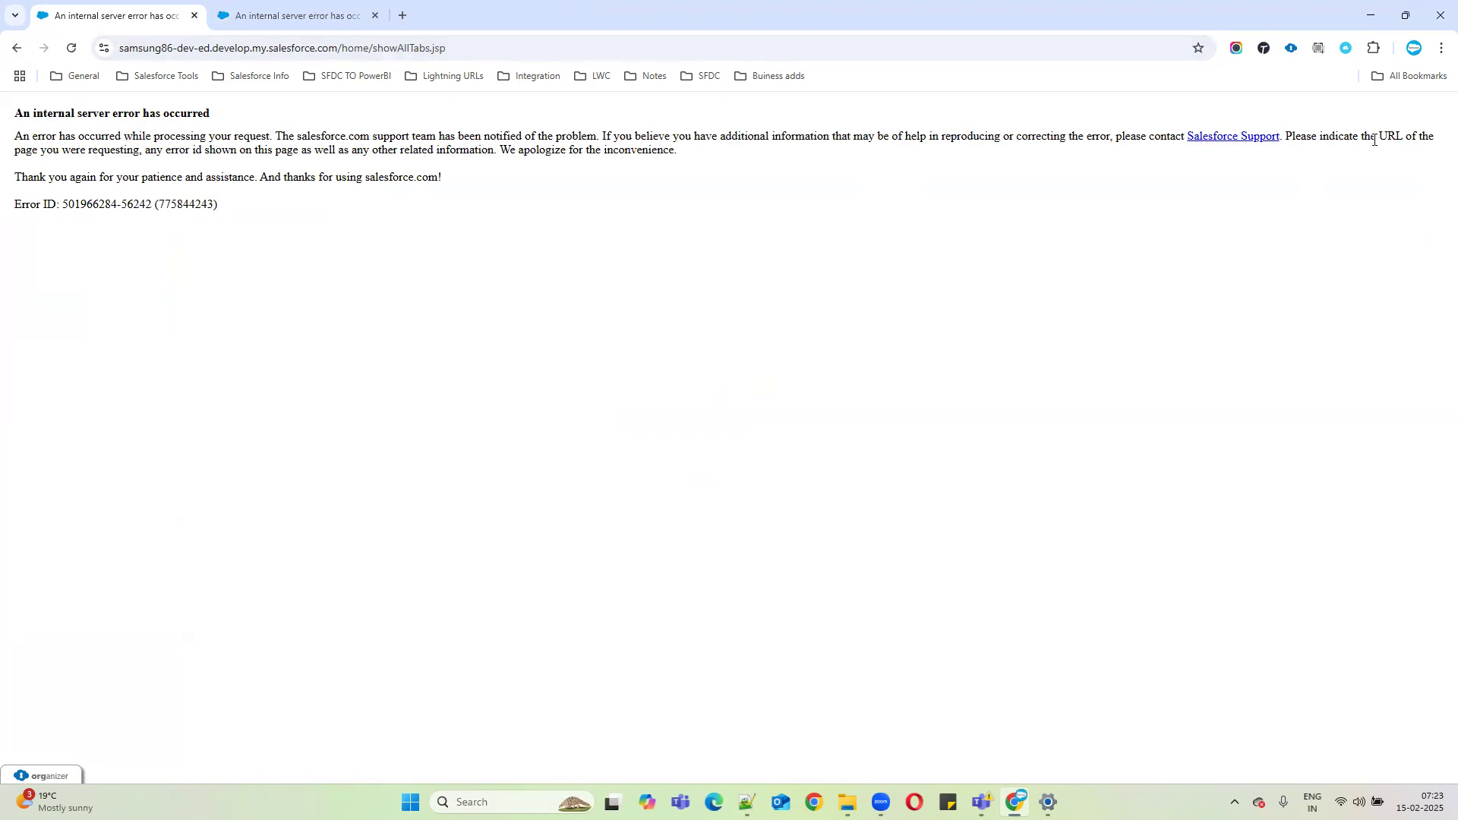
{"action": "left_click", "coordinate": [16, 48]}
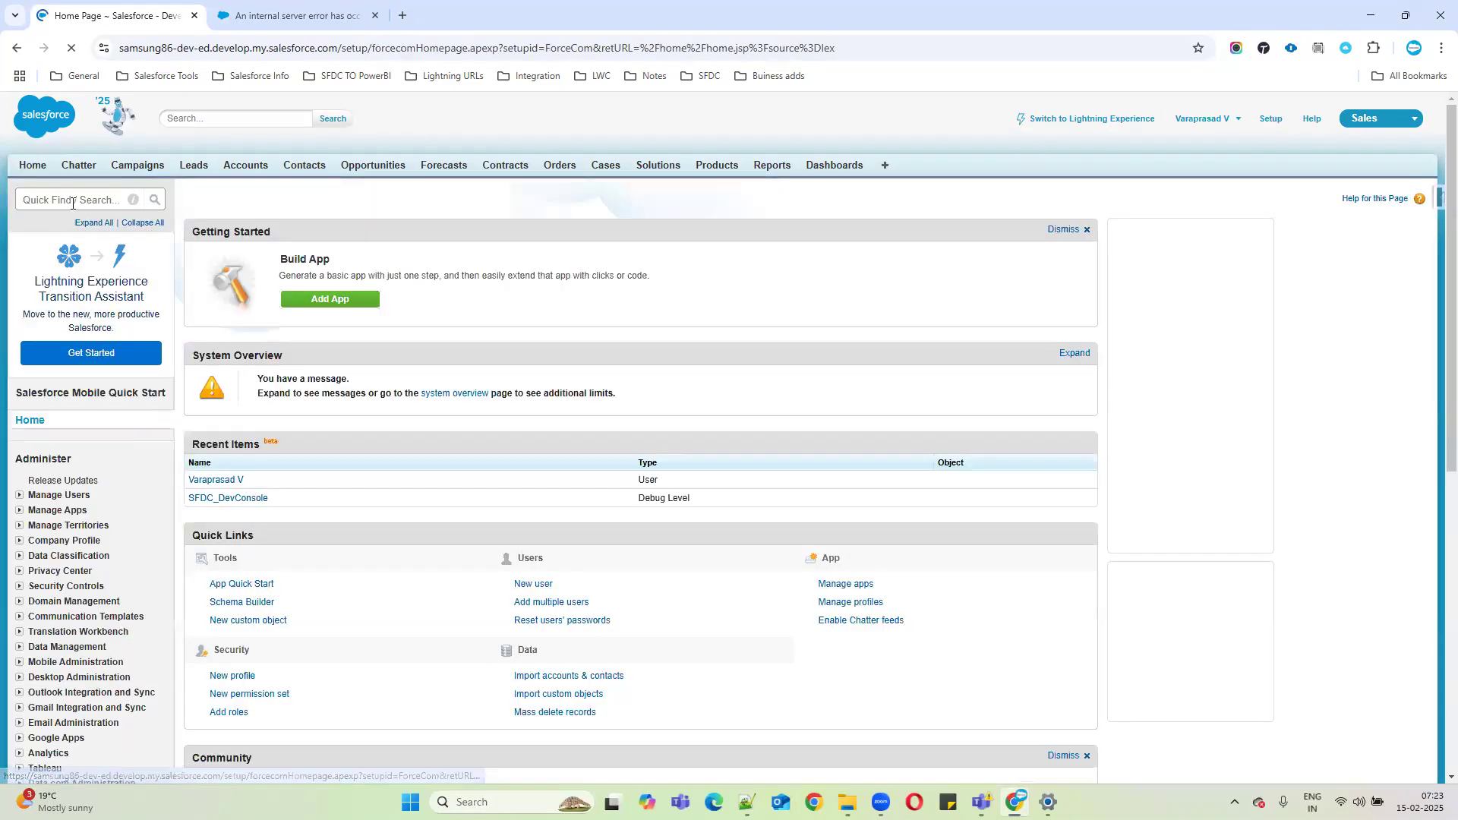
Search 'tabs' in Setup Quick Find and open Custom Tabs, retrying All Tabs once more.
{"action": "left_click", "coordinate": [67, 201]}
{"action": "type", "text": "tabs"}
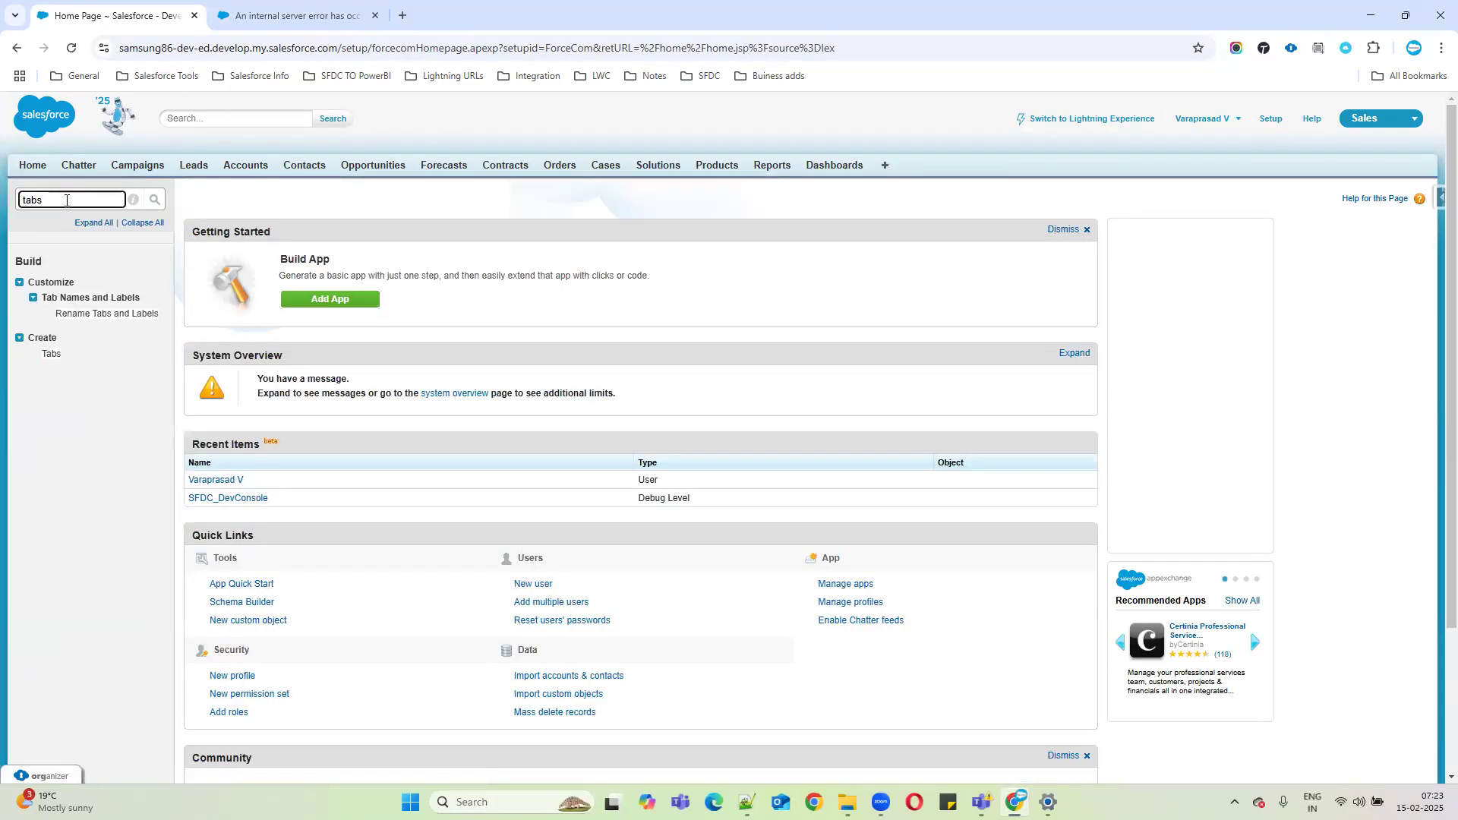
{"action": "left_click", "coordinate": [50, 360]}
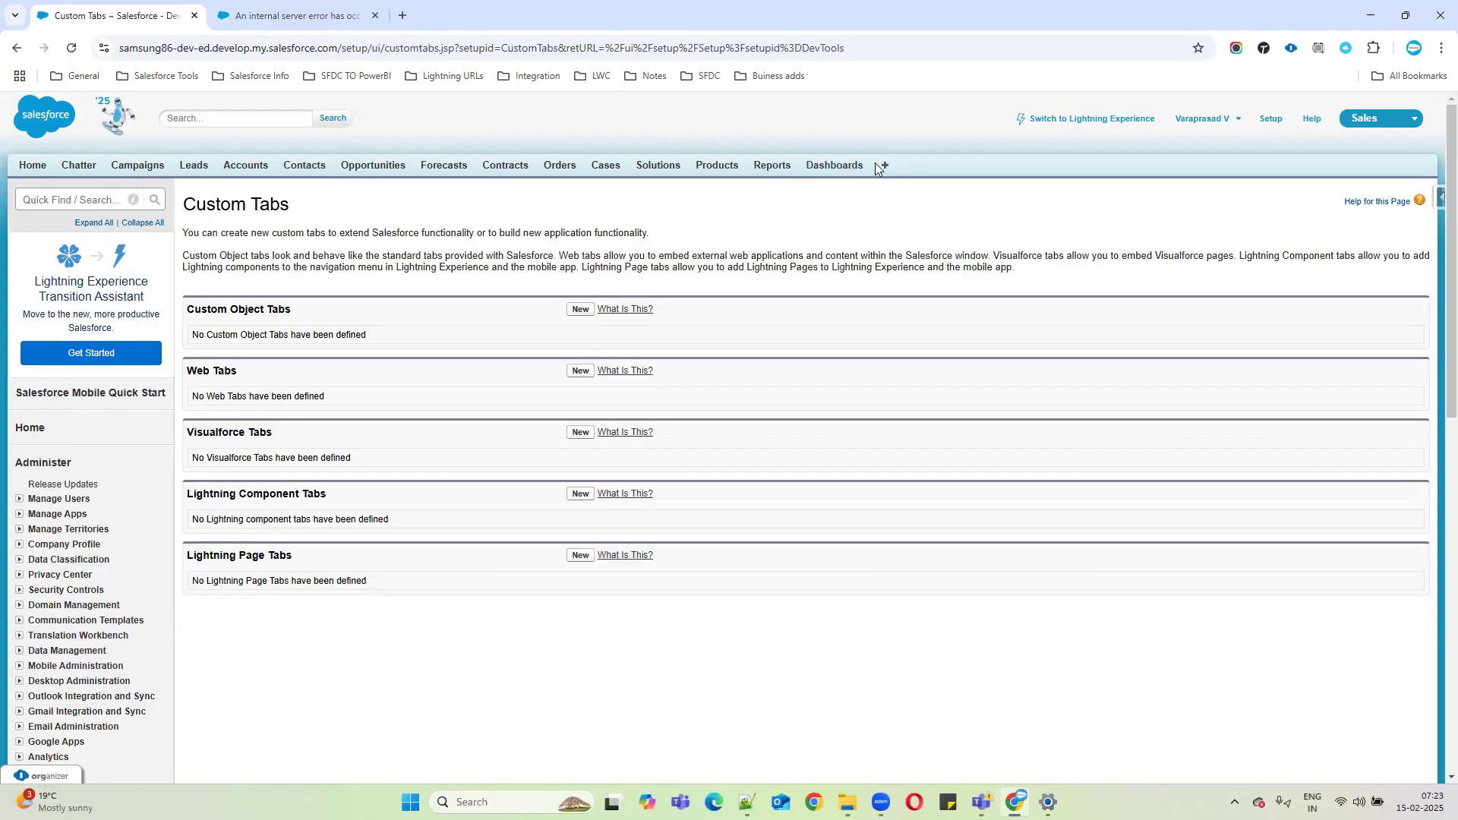
{"action": "left_click", "coordinate": [882, 167]}
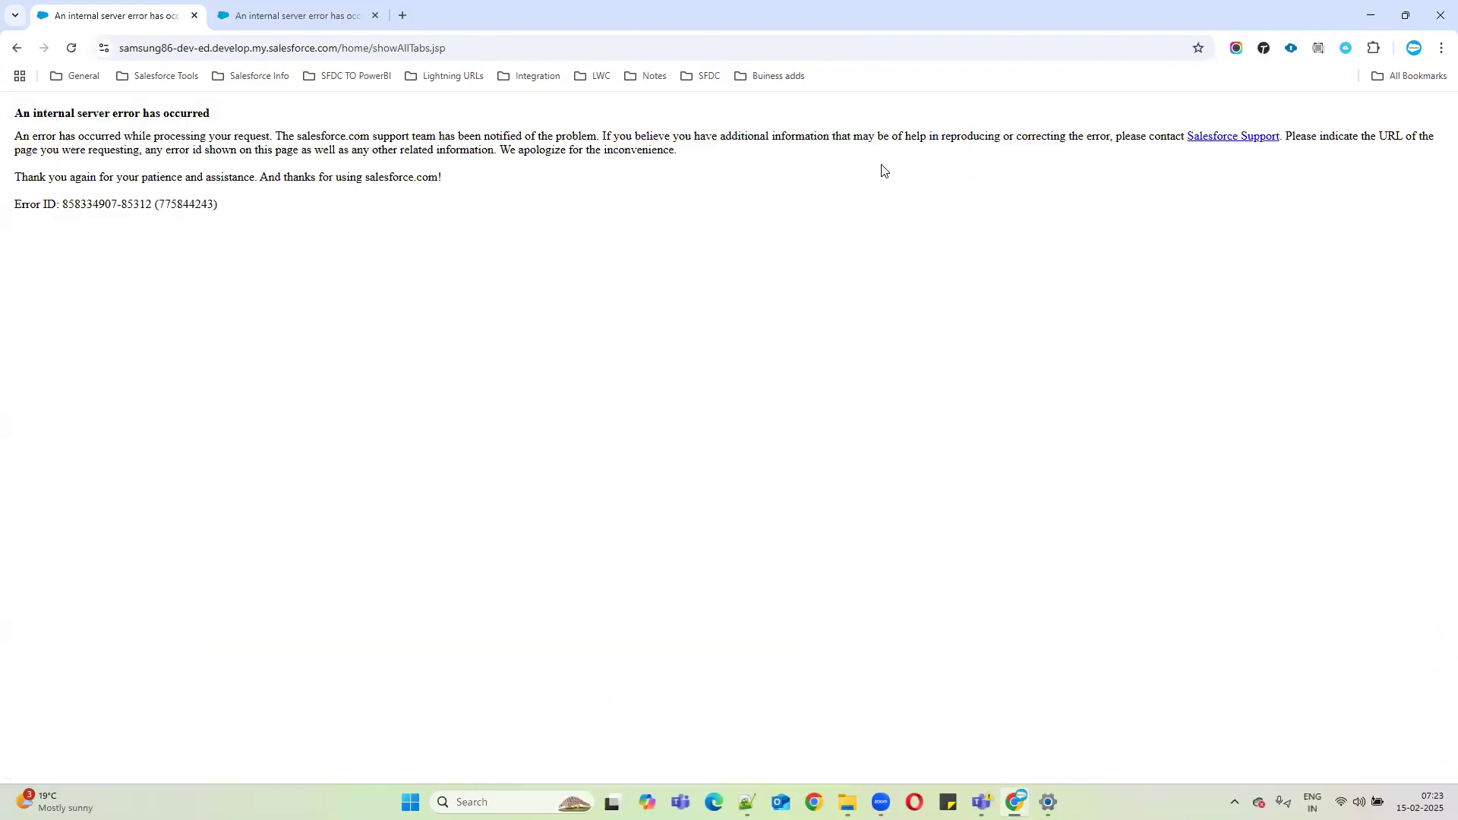
{"action": "left_click", "coordinate": [17, 47]}
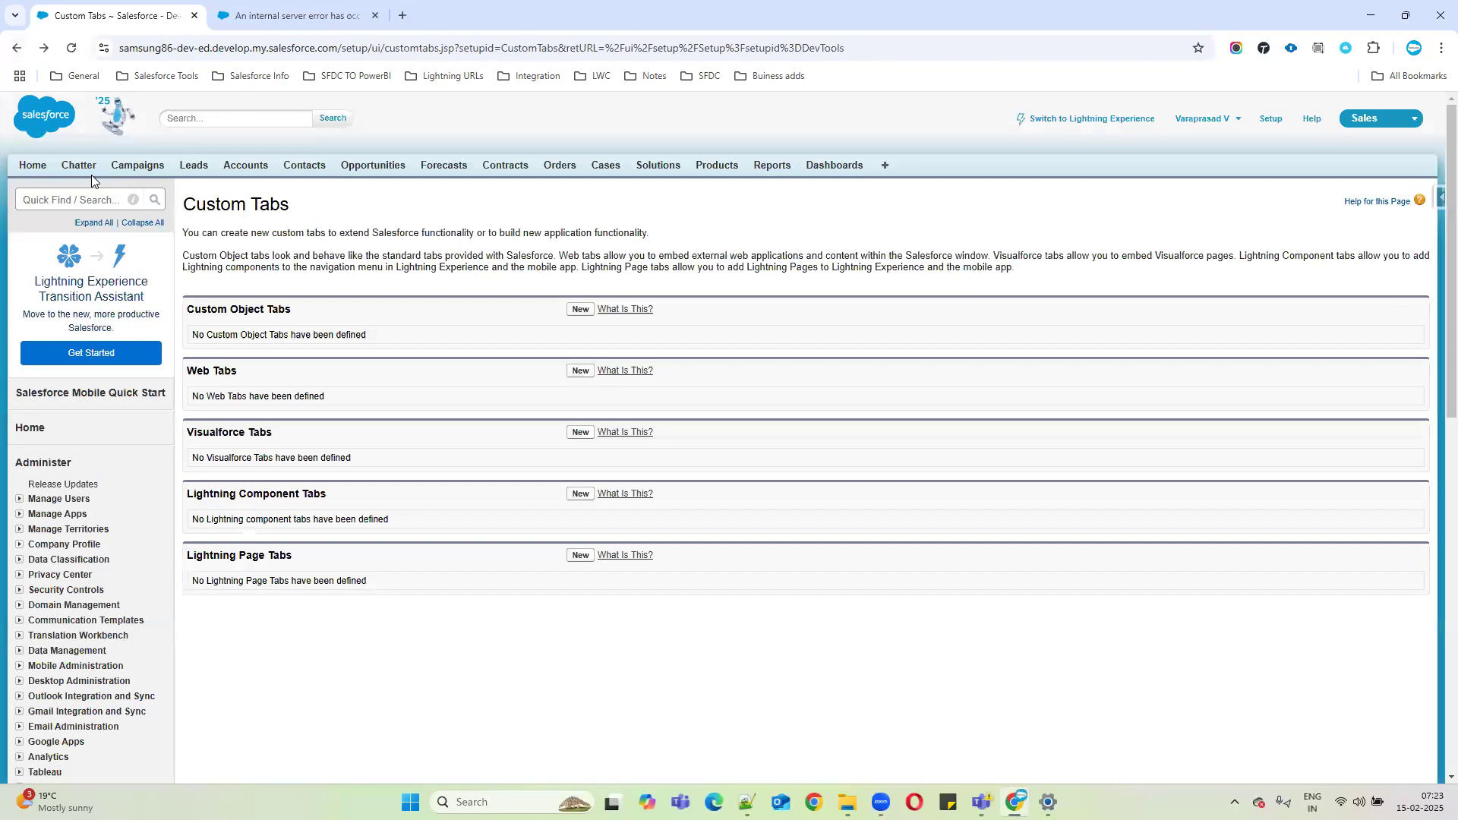
{"action": "left_click", "coordinate": [79, 204]}
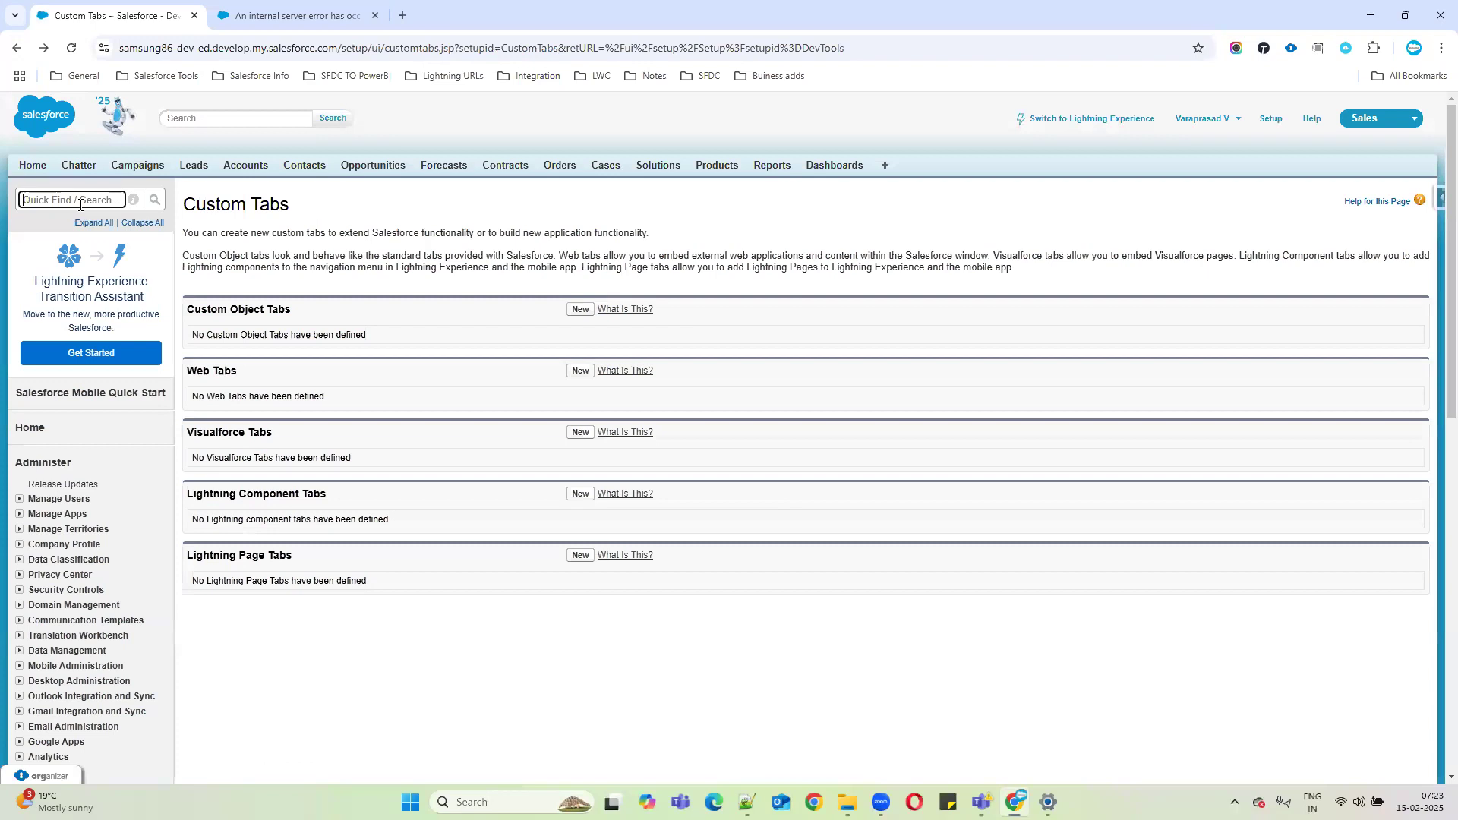
{"action": "left_click", "coordinate": [1394, 125]}
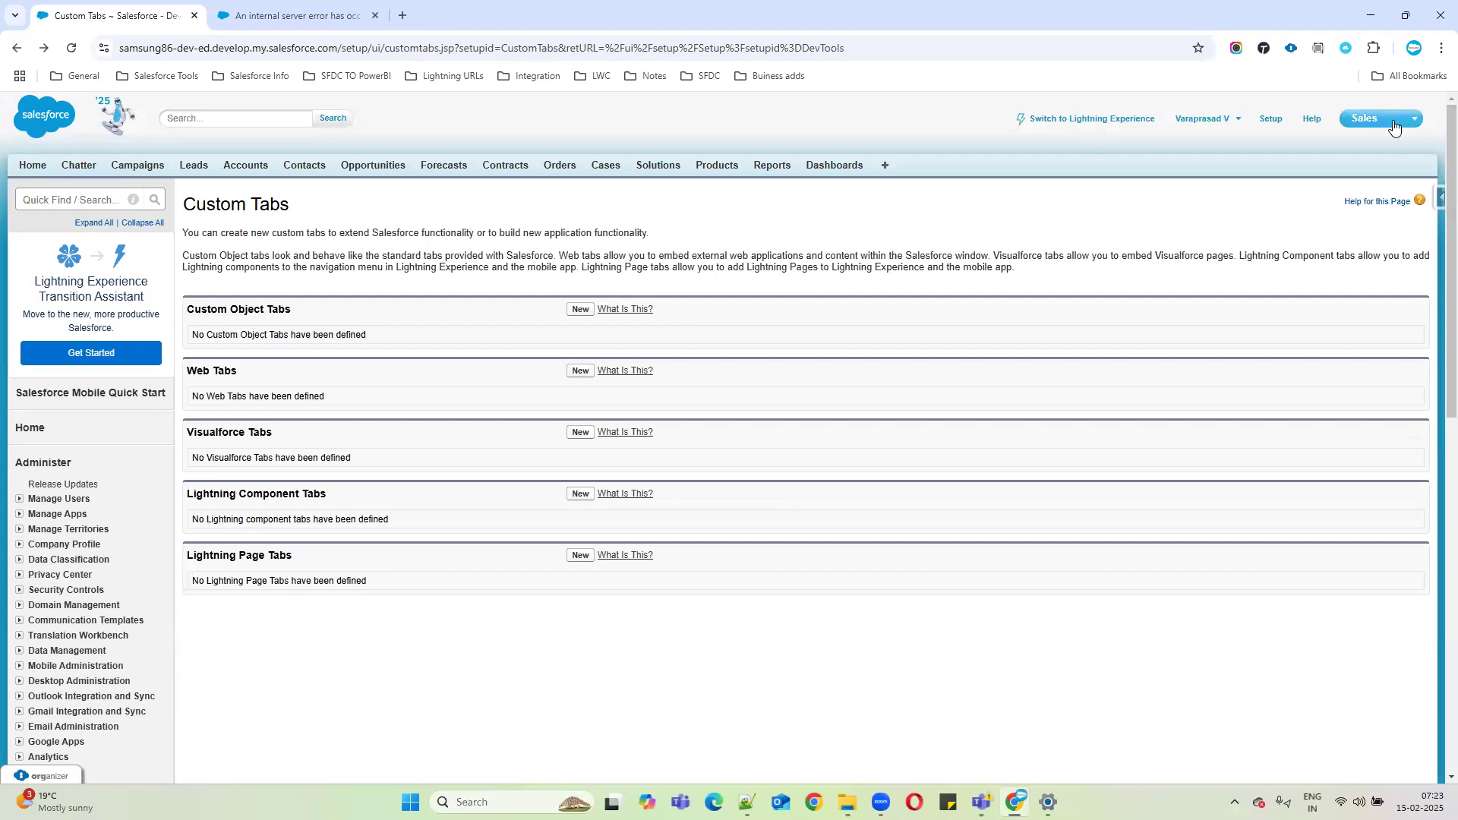
Switch the Classic app from Sales to Service and back to Sales.
{"action": "left_click", "coordinate": [1321, 149]}
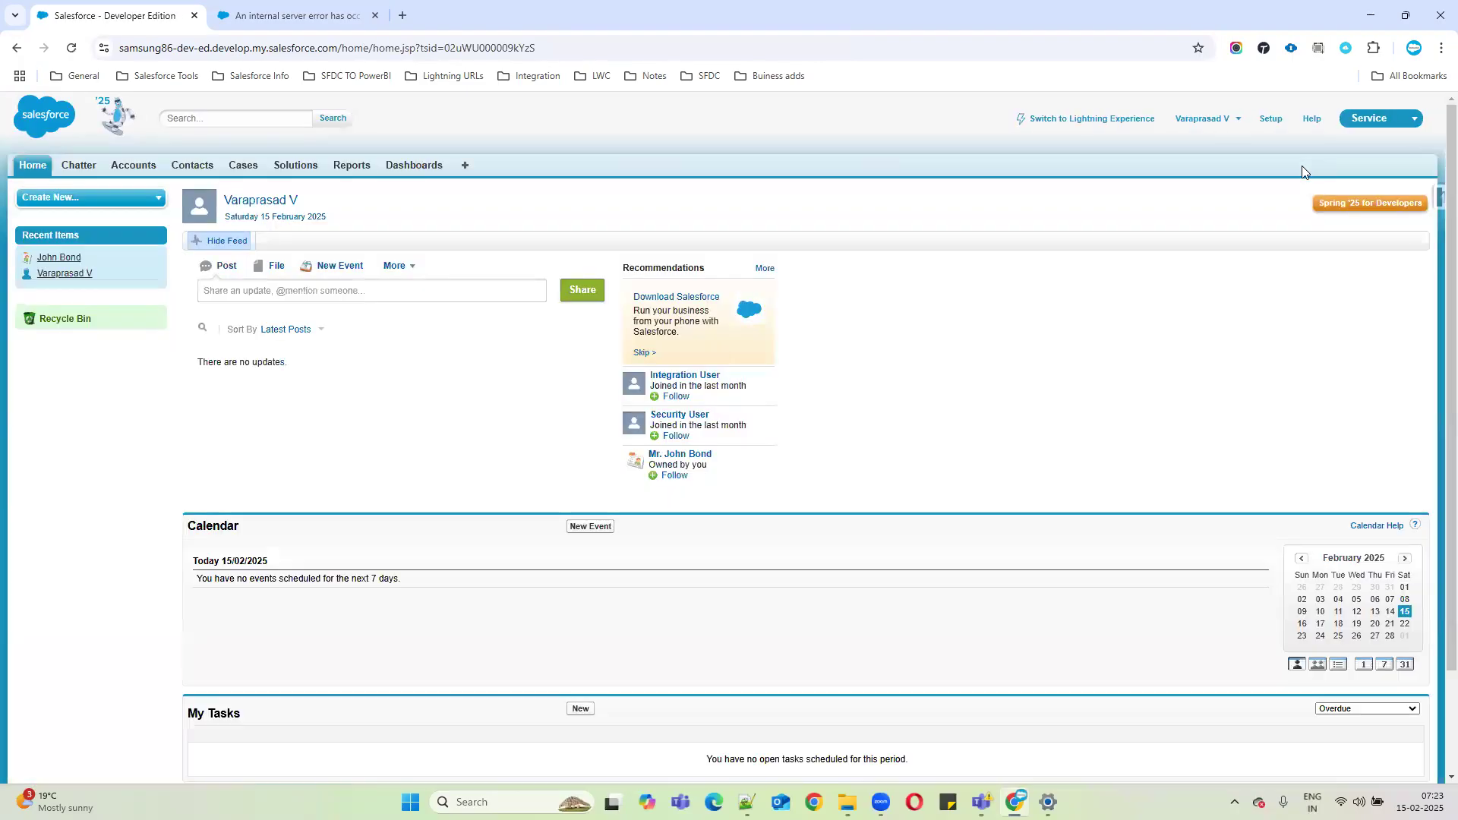
{"action": "left_click", "coordinate": [1371, 134]}
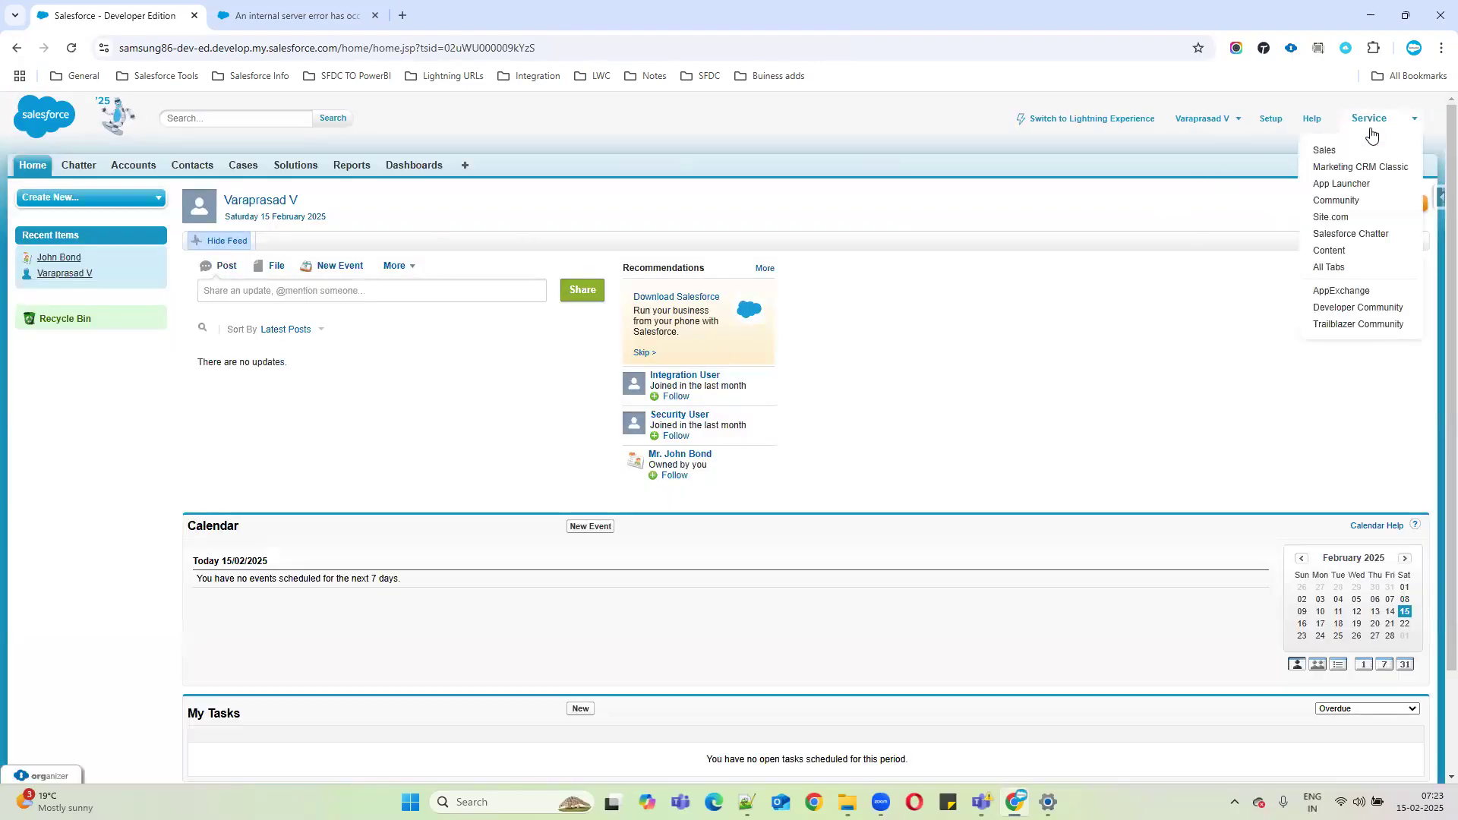
{"action": "left_click", "coordinate": [1324, 150]}
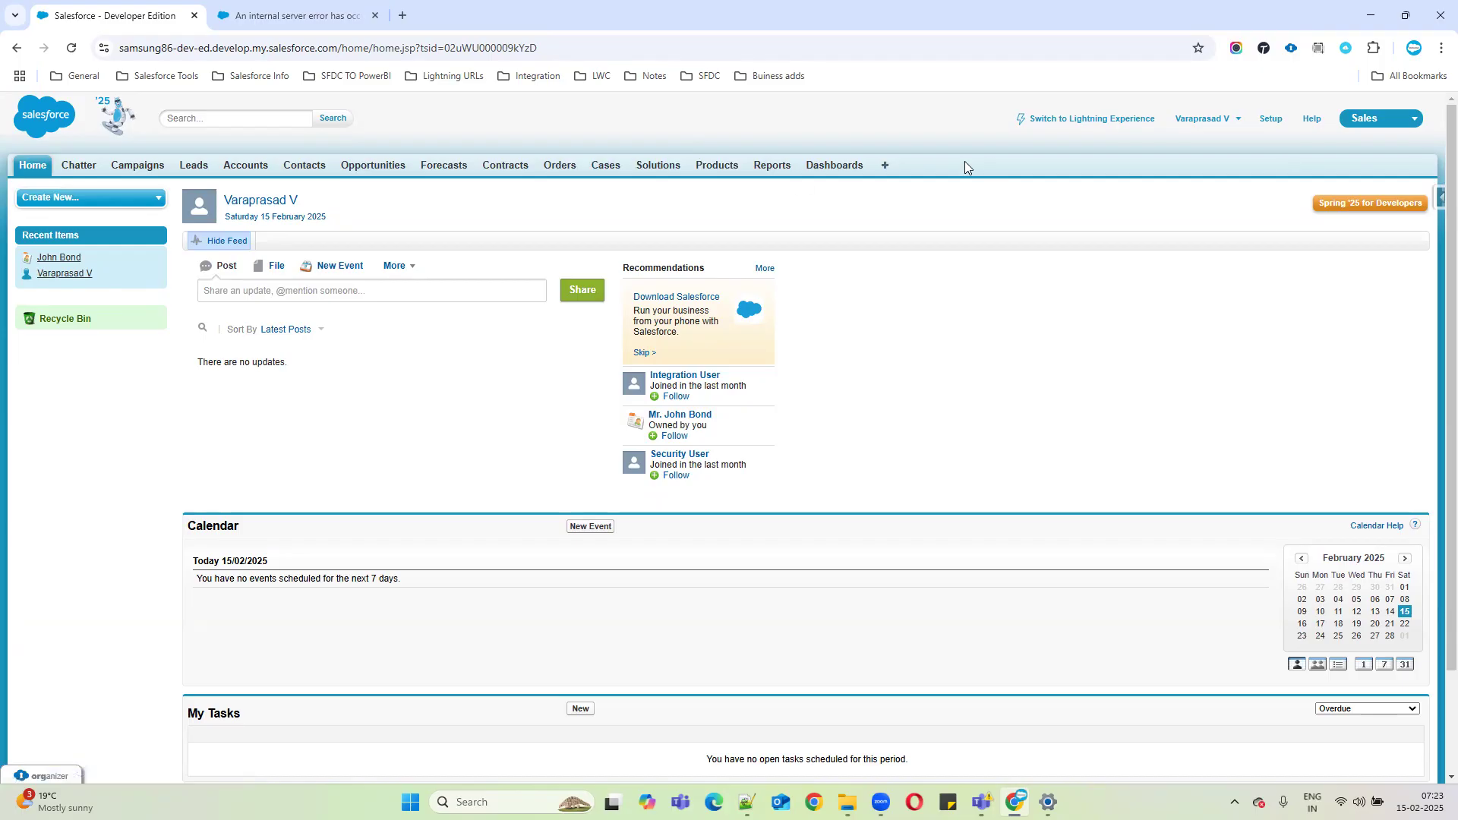
Reload Products Home, check the error tab's address, then open Manage Price Books in a background tab.
{"action": "left_click", "coordinate": [726, 165]}
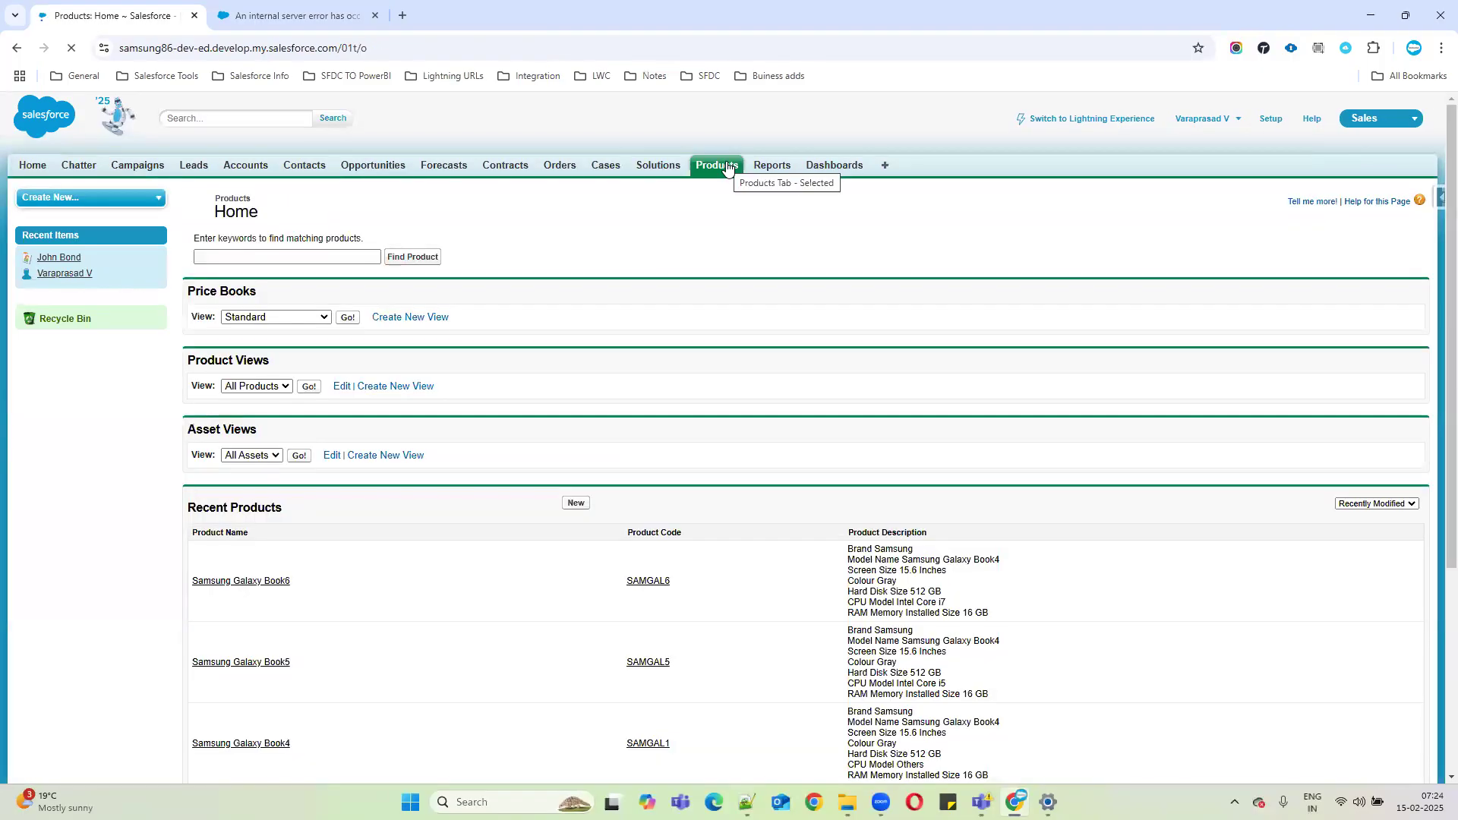
{"action": "scroll", "coordinate": [456, 402], "scroll_direction": "down", "scroll_amount": 4}
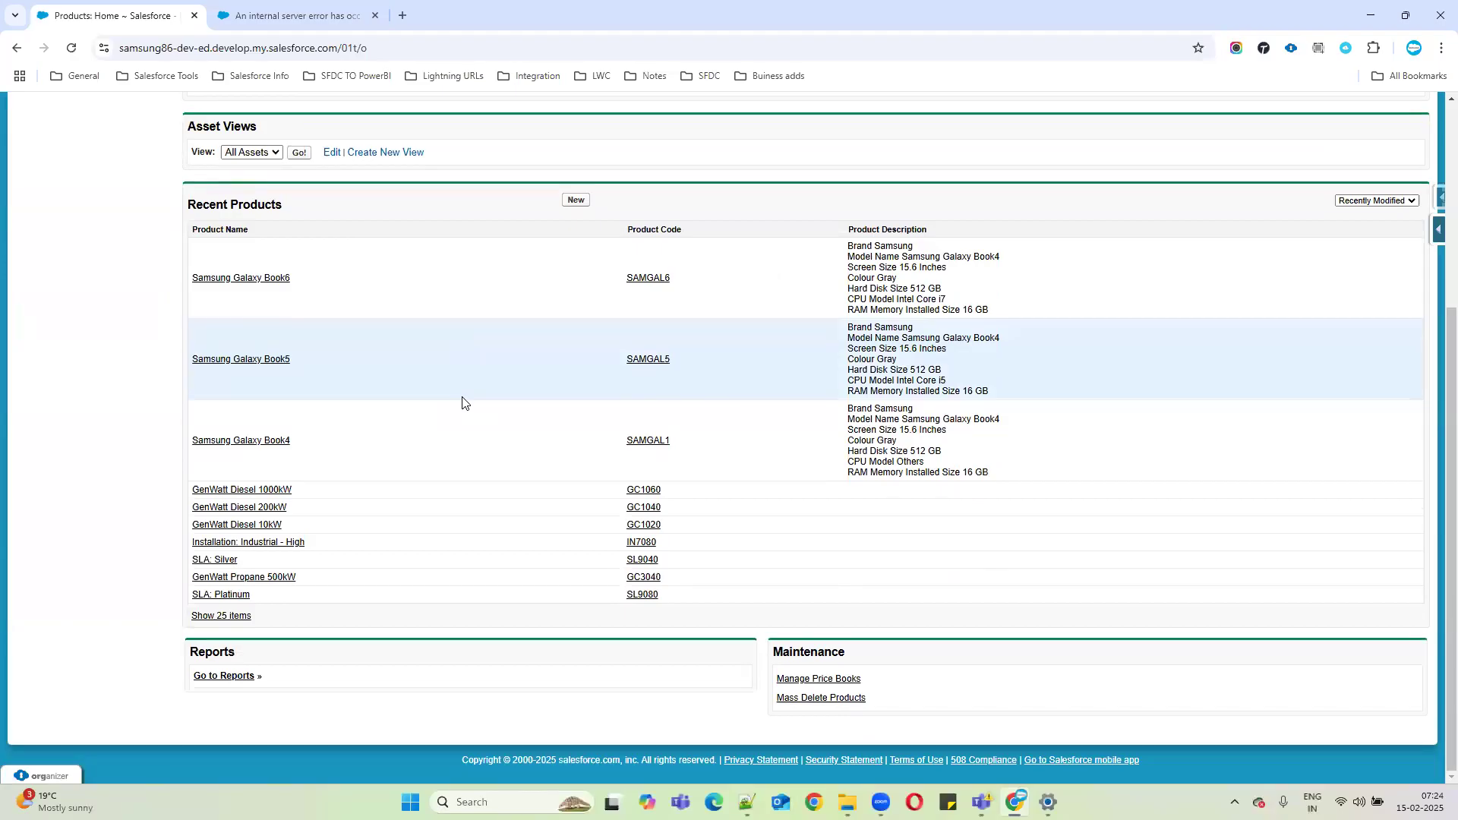
{"action": "scroll", "coordinate": [579, 273], "scroll_direction": "up", "scroll_amount": 4}
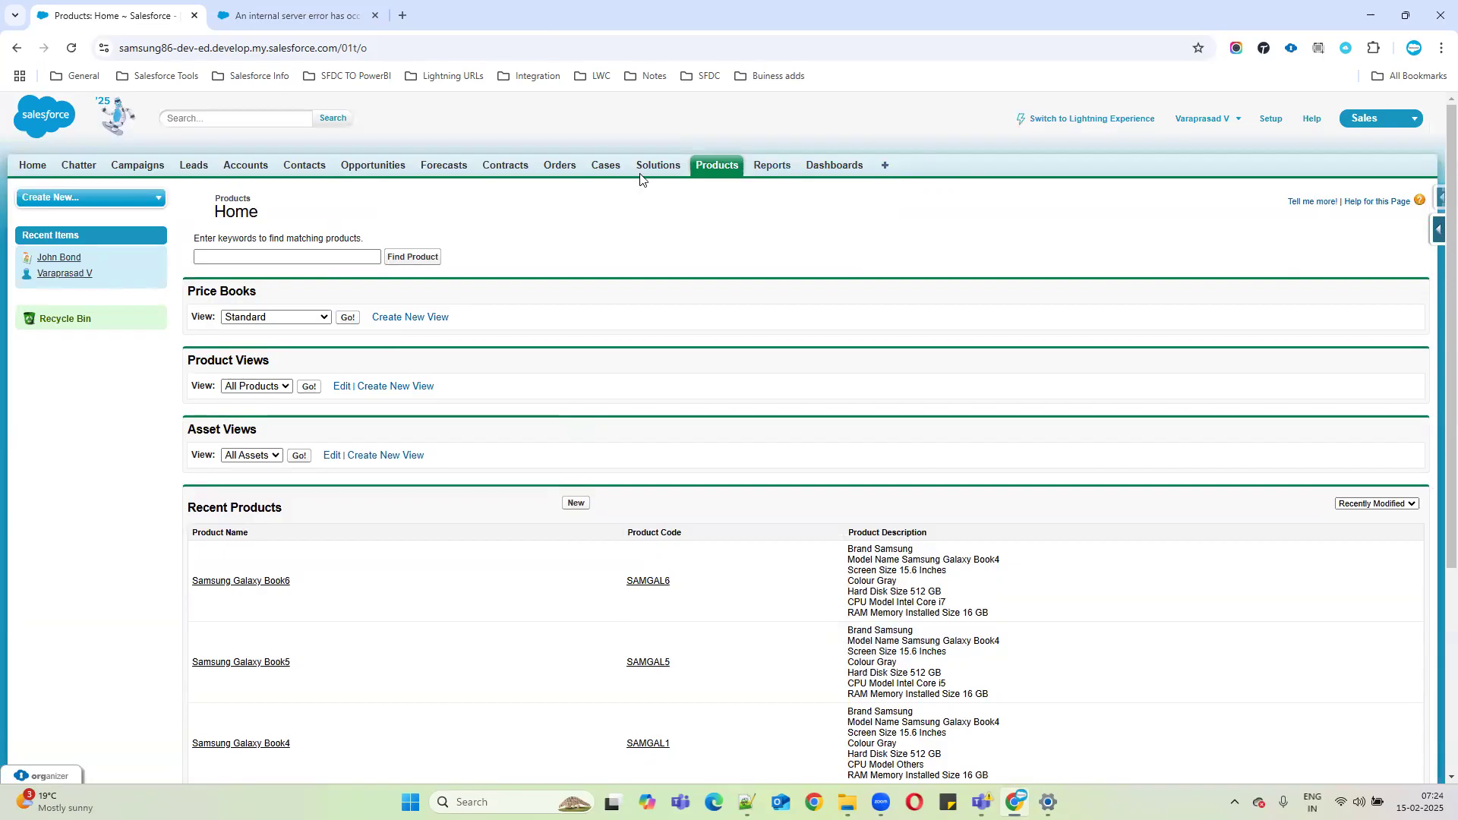
{"action": "left_click", "coordinate": [338, 16]}
{"action": "left_click_drag", "start_coordinate": [161, 48], "coordinate": [788, 170]}
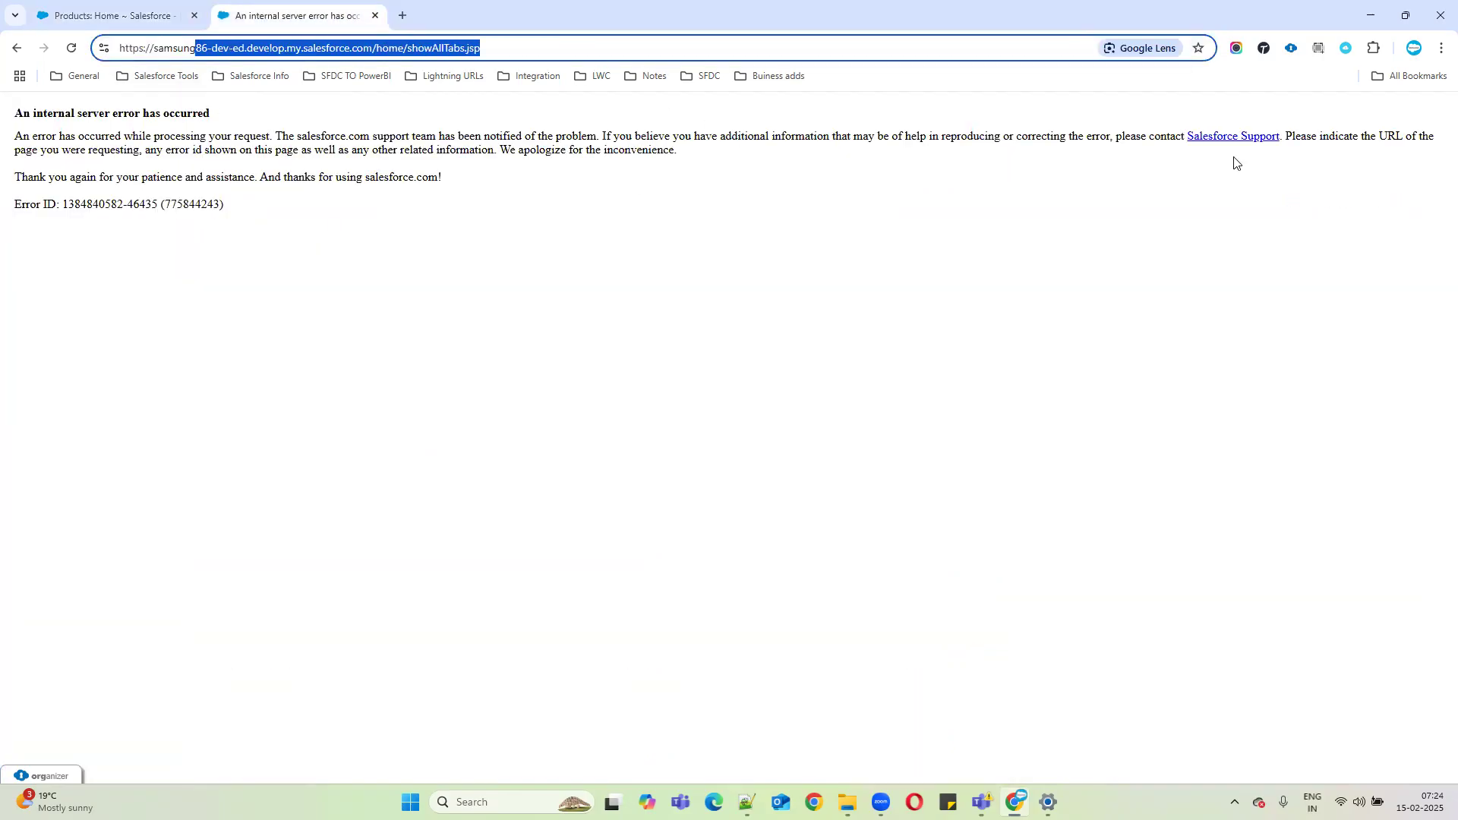
{"action": "left_click", "coordinate": [104, 23]}
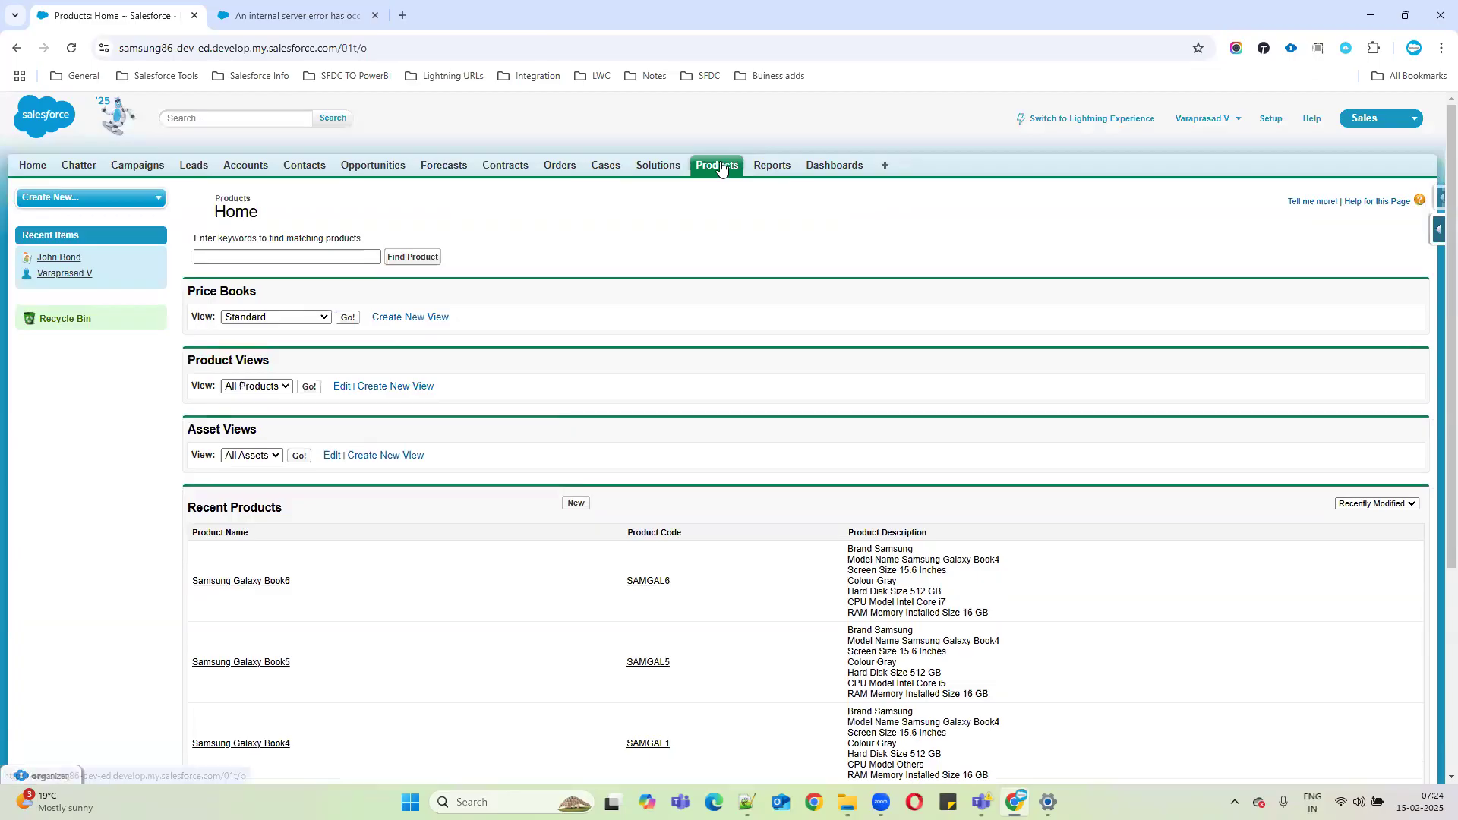
{"action": "scroll", "coordinate": [752, 402], "scroll_direction": "down", "scroll_amount": 3}
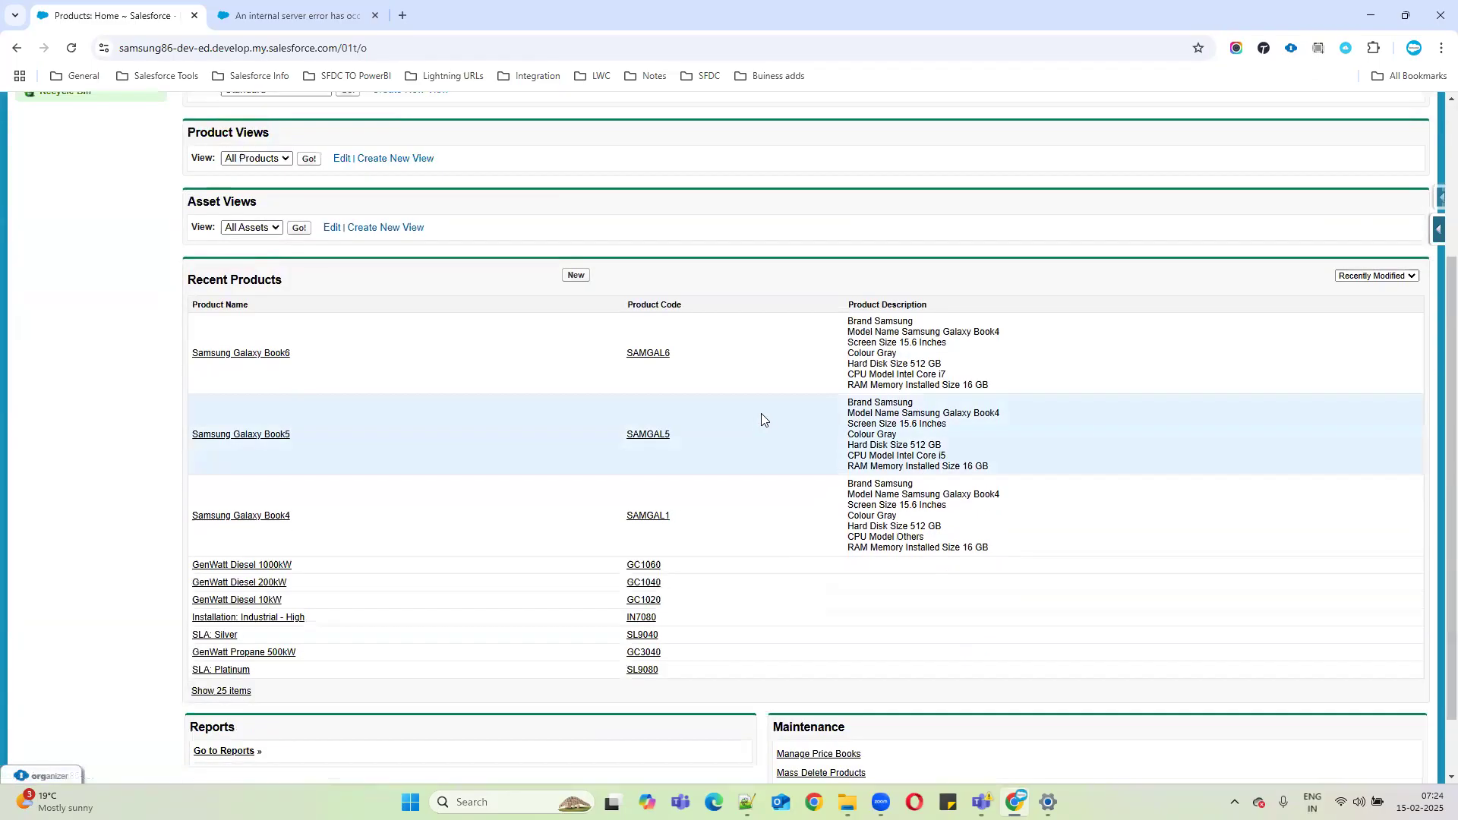
{"action": "middle_click", "coordinate": [803, 755]}
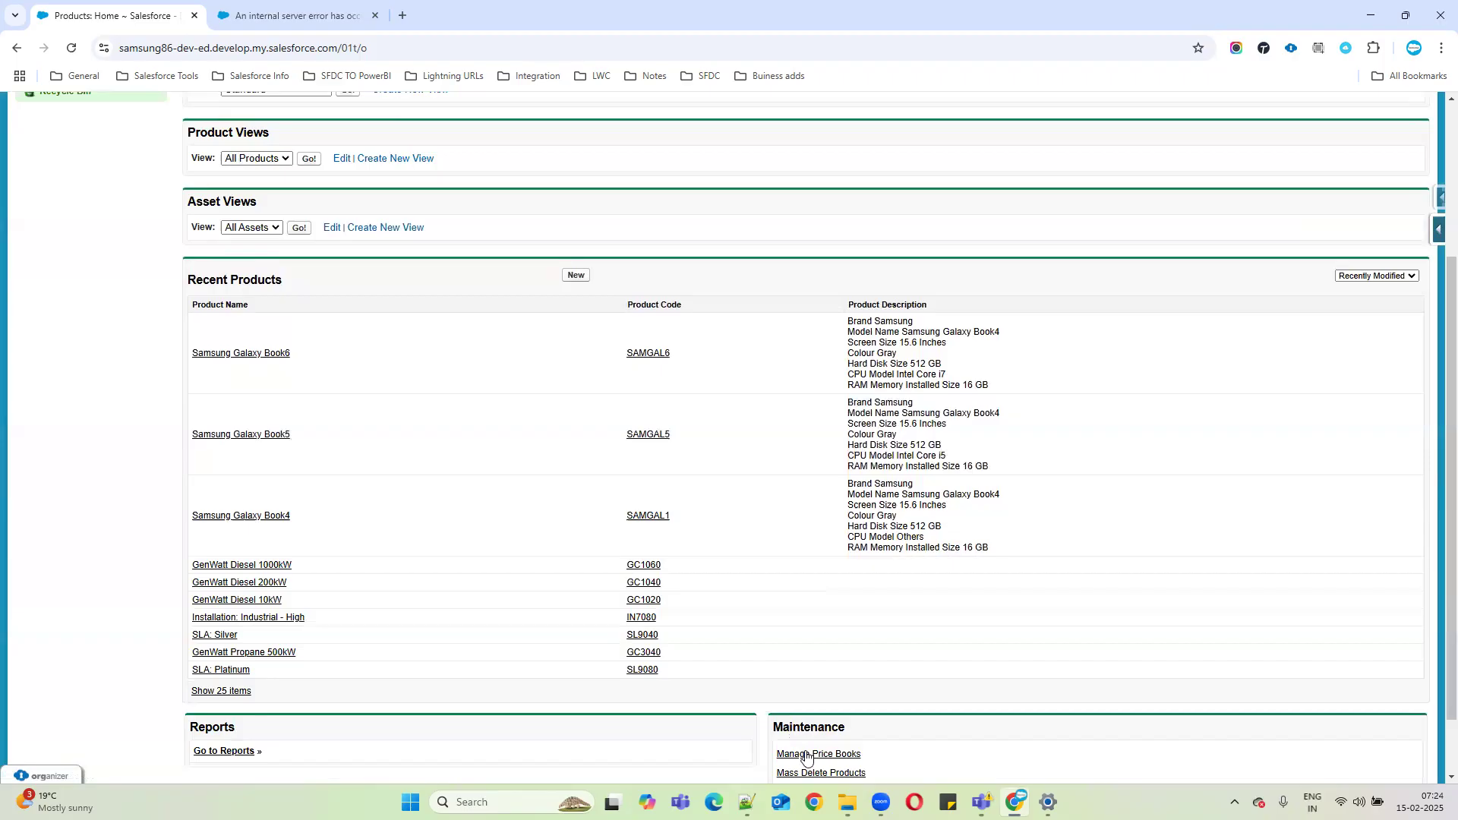
In the new Price Books tab, try the All Tabs page, then go back after its server error.
{"action": "left_click", "coordinate": [296, 24]}
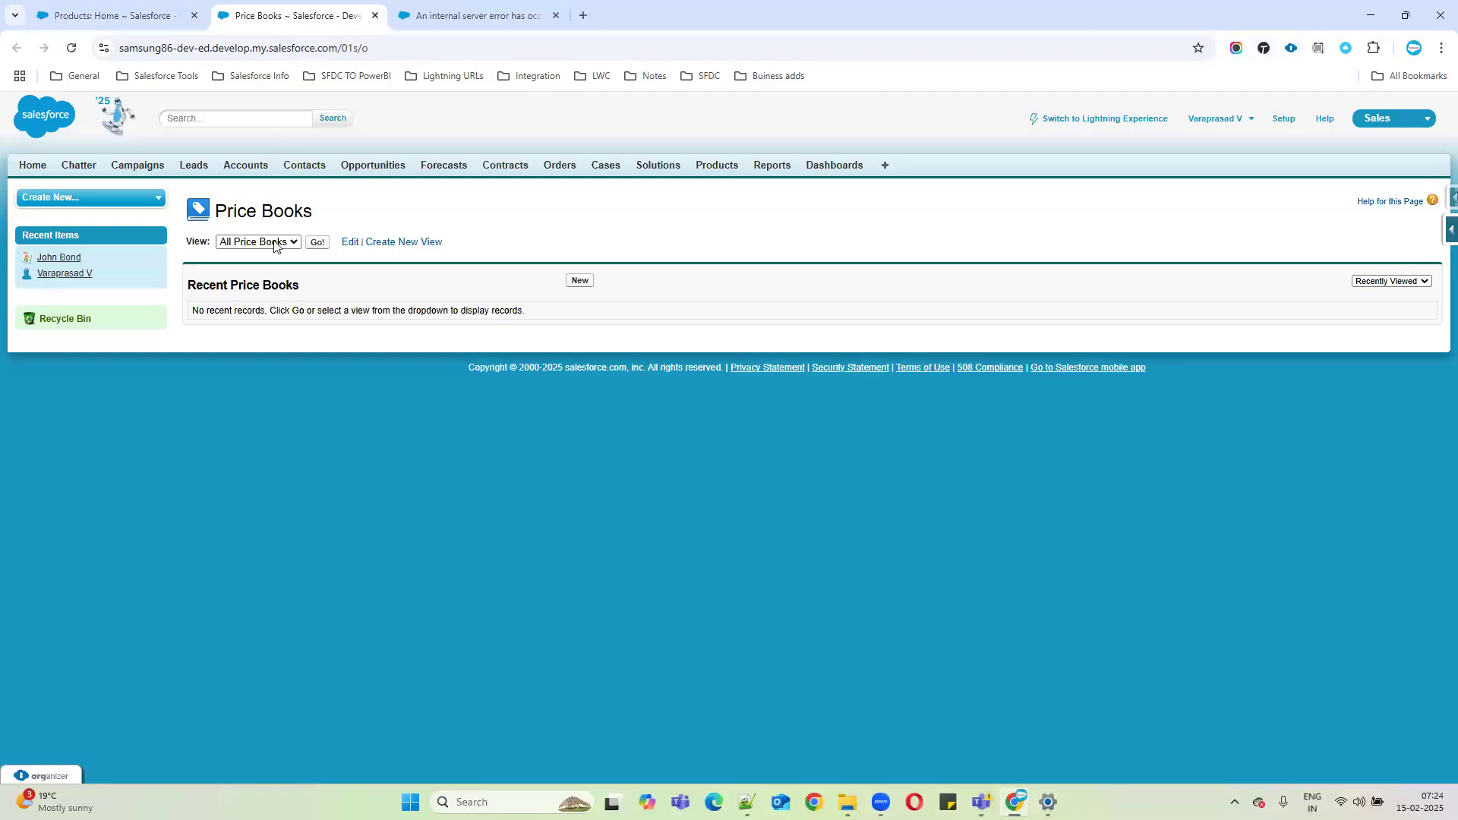
{"action": "left_click_drag", "start_coordinate": [218, 209], "coordinate": [400, 218]}
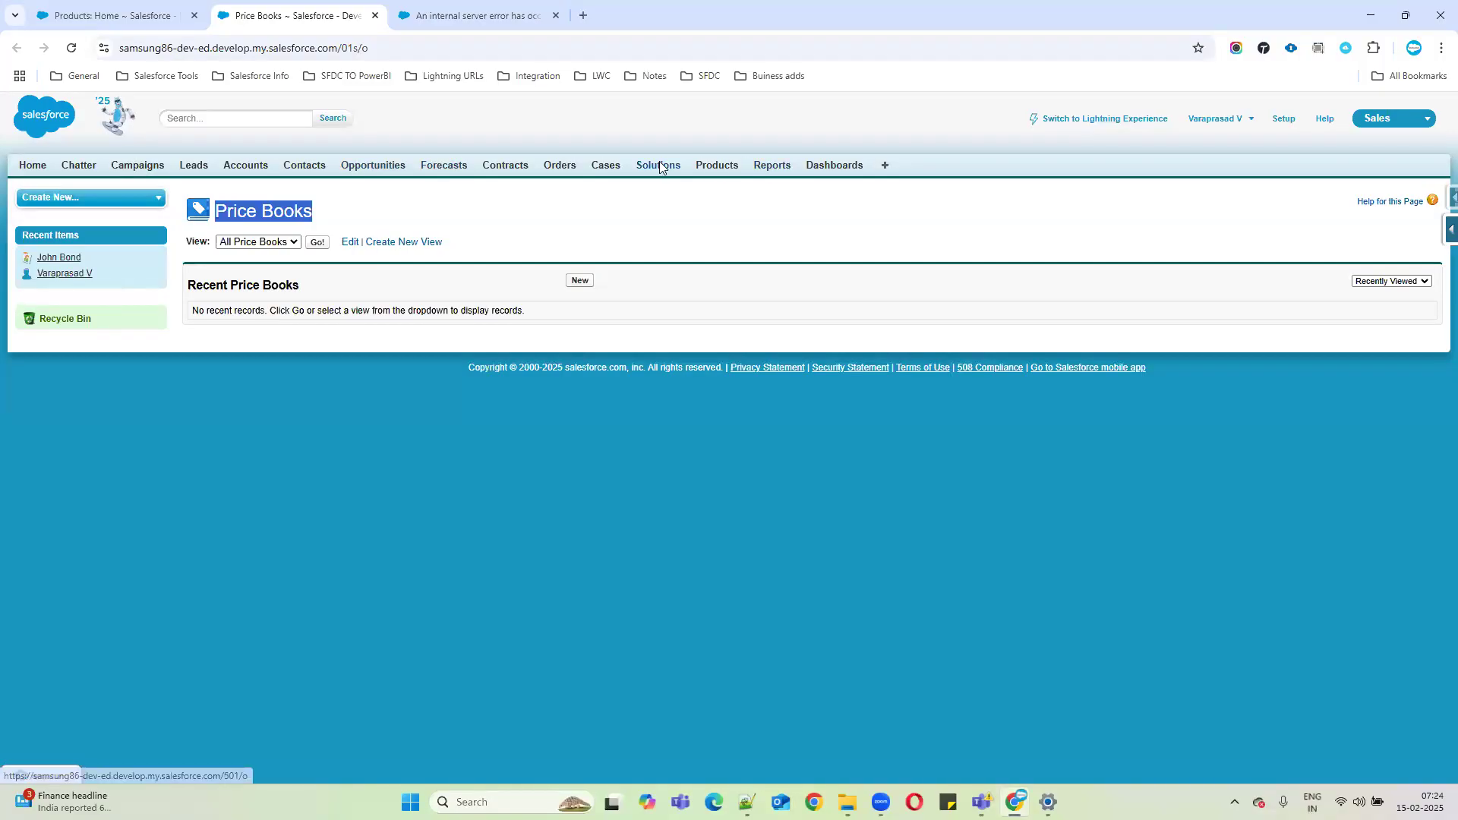
{"action": "left_click", "coordinate": [884, 168]}
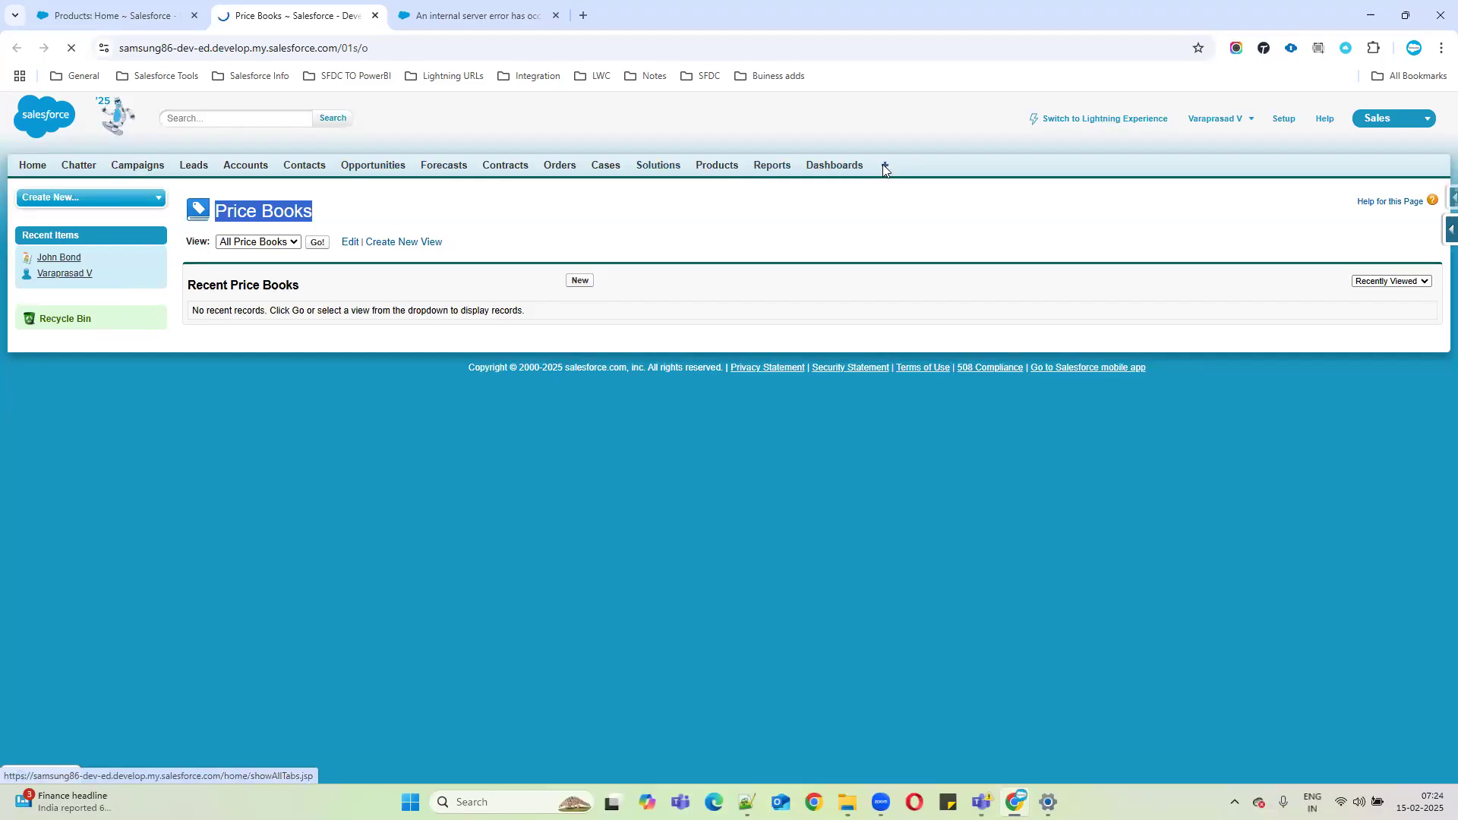
{"action": "left_click_drag", "start_coordinate": [14, 112], "coordinate": [296, 224]}
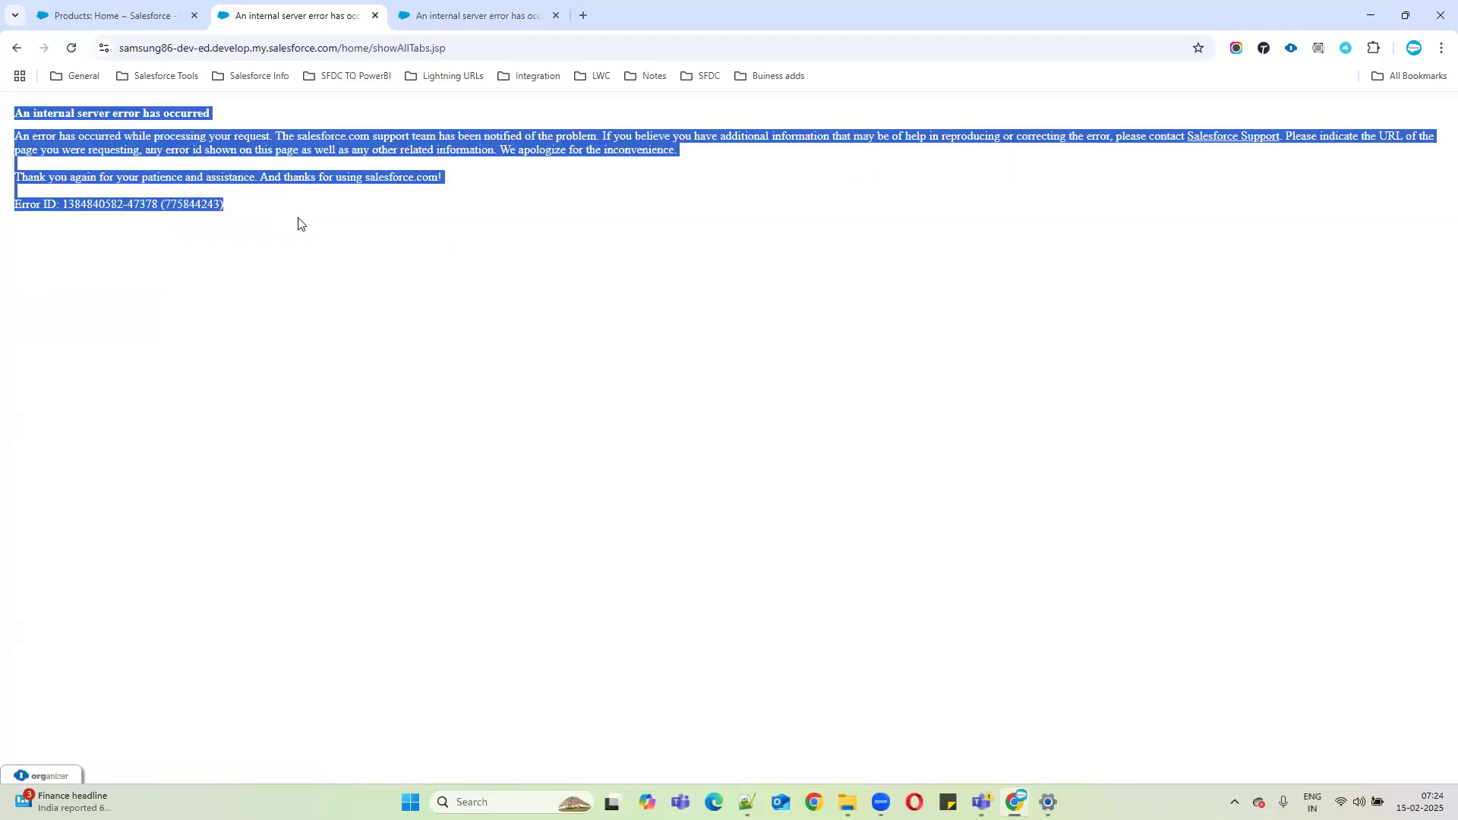
{"action": "left_click", "coordinate": [16, 51]}
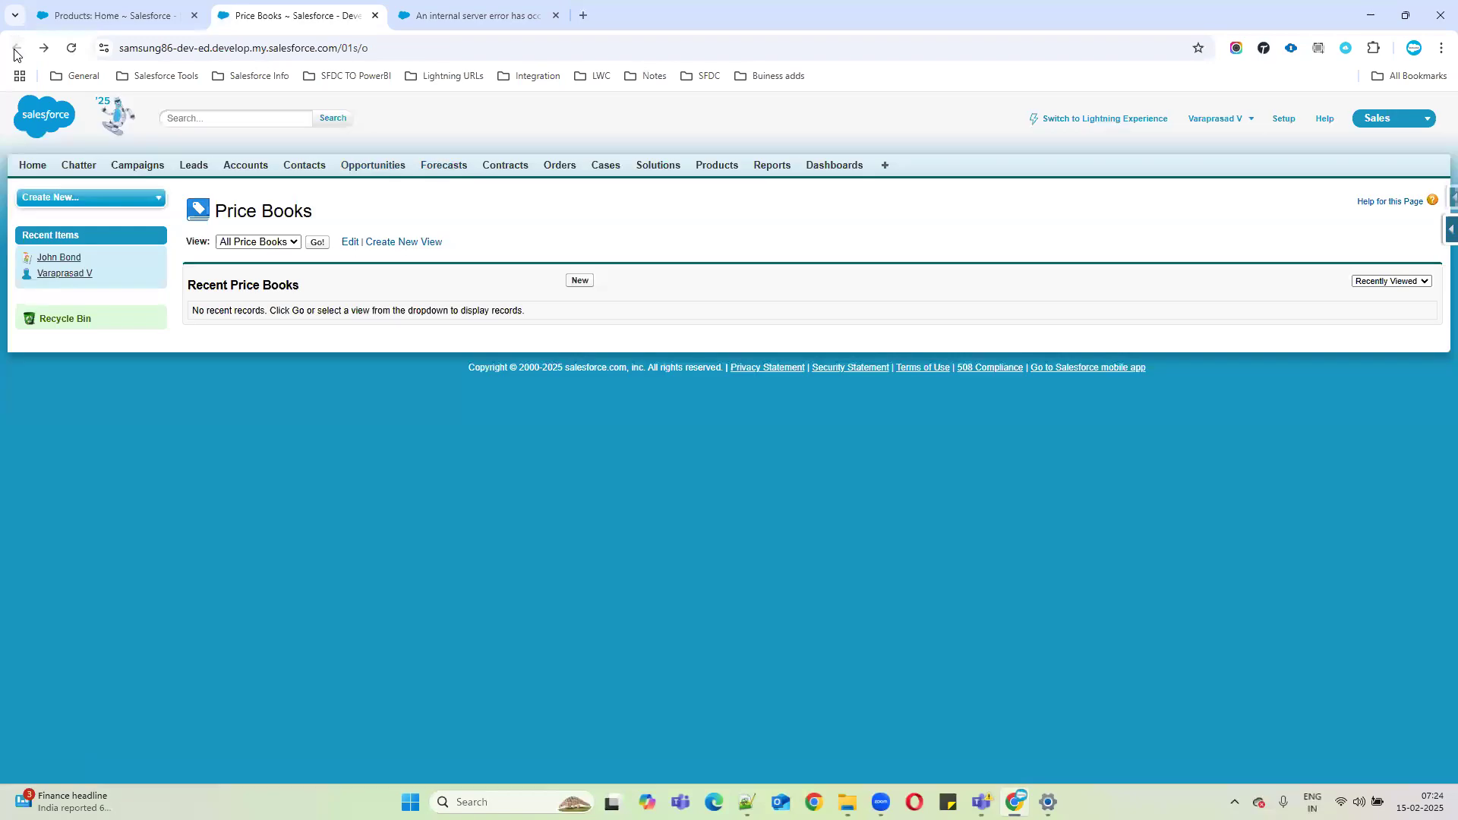
Open Manage Price Books from Products Home in the first tab and check its View list.
{"action": "left_click", "coordinate": [101, 15]}
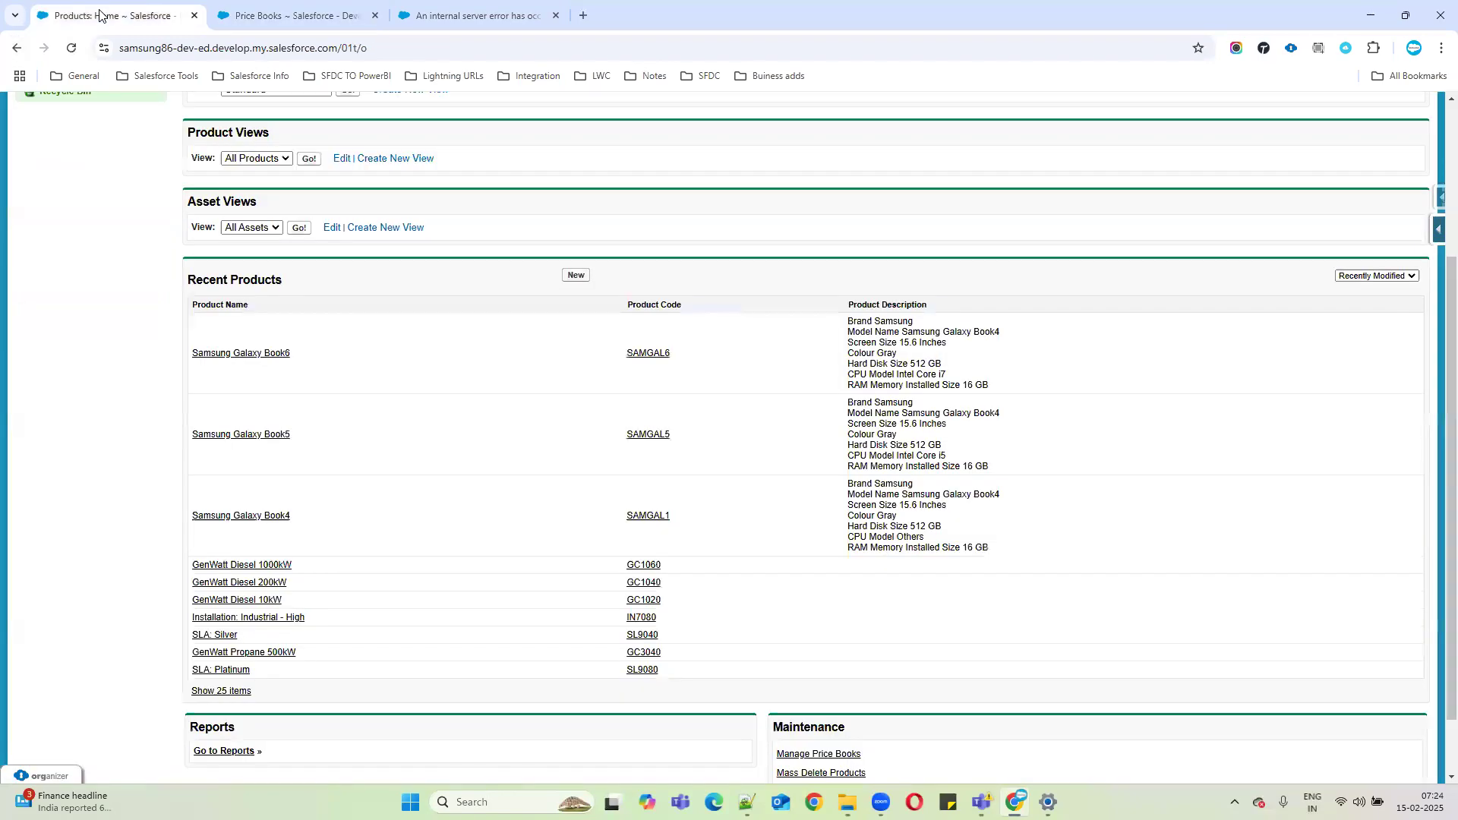
{"action": "scroll", "coordinate": [422, 335], "scroll_direction": "up", "scroll_amount": 3}
{"action": "left_click", "coordinate": [723, 167]}
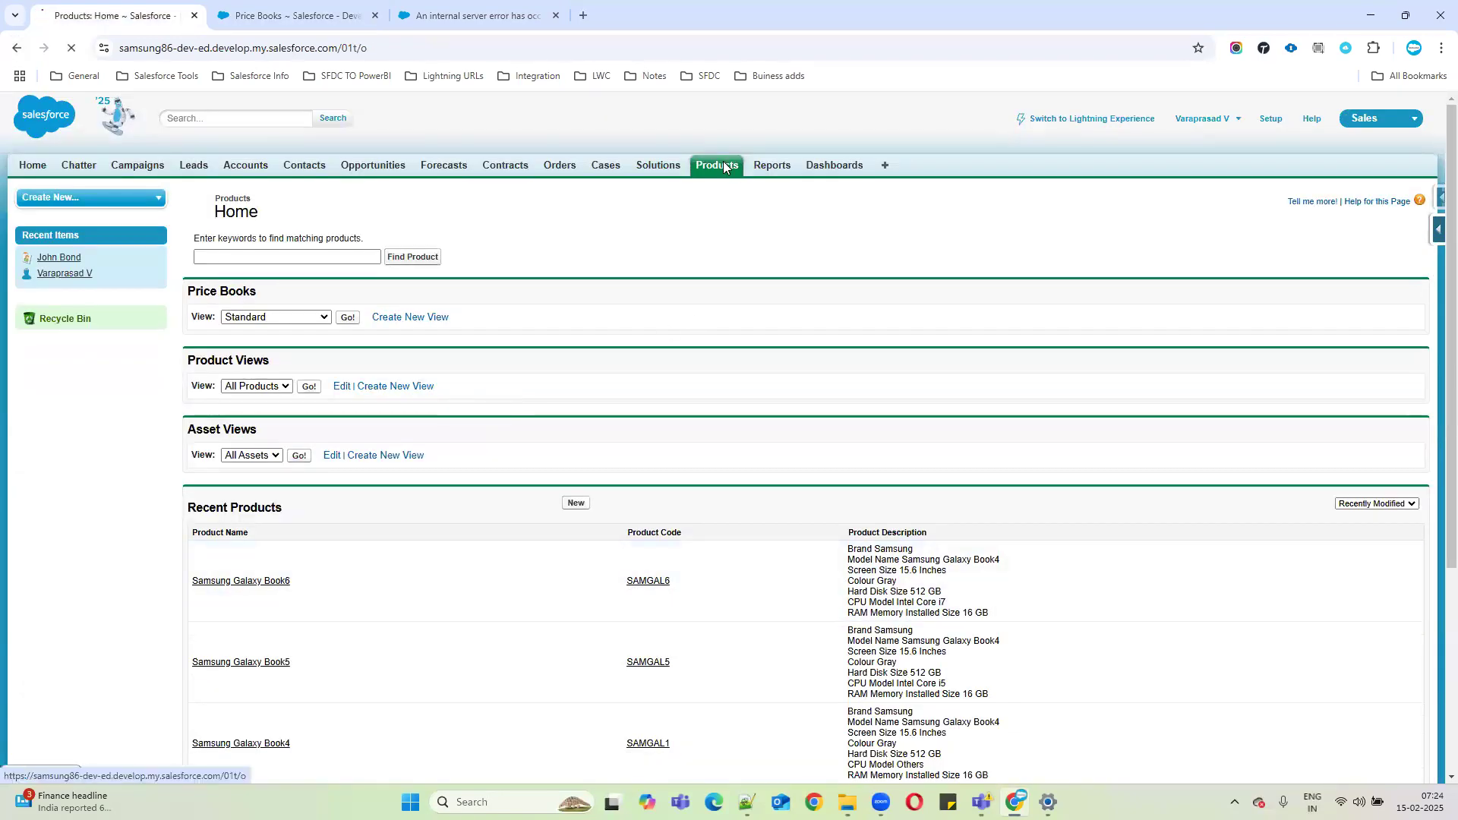
{"action": "scroll", "coordinate": [786, 585], "scroll_direction": "down", "scroll_amount": 4}
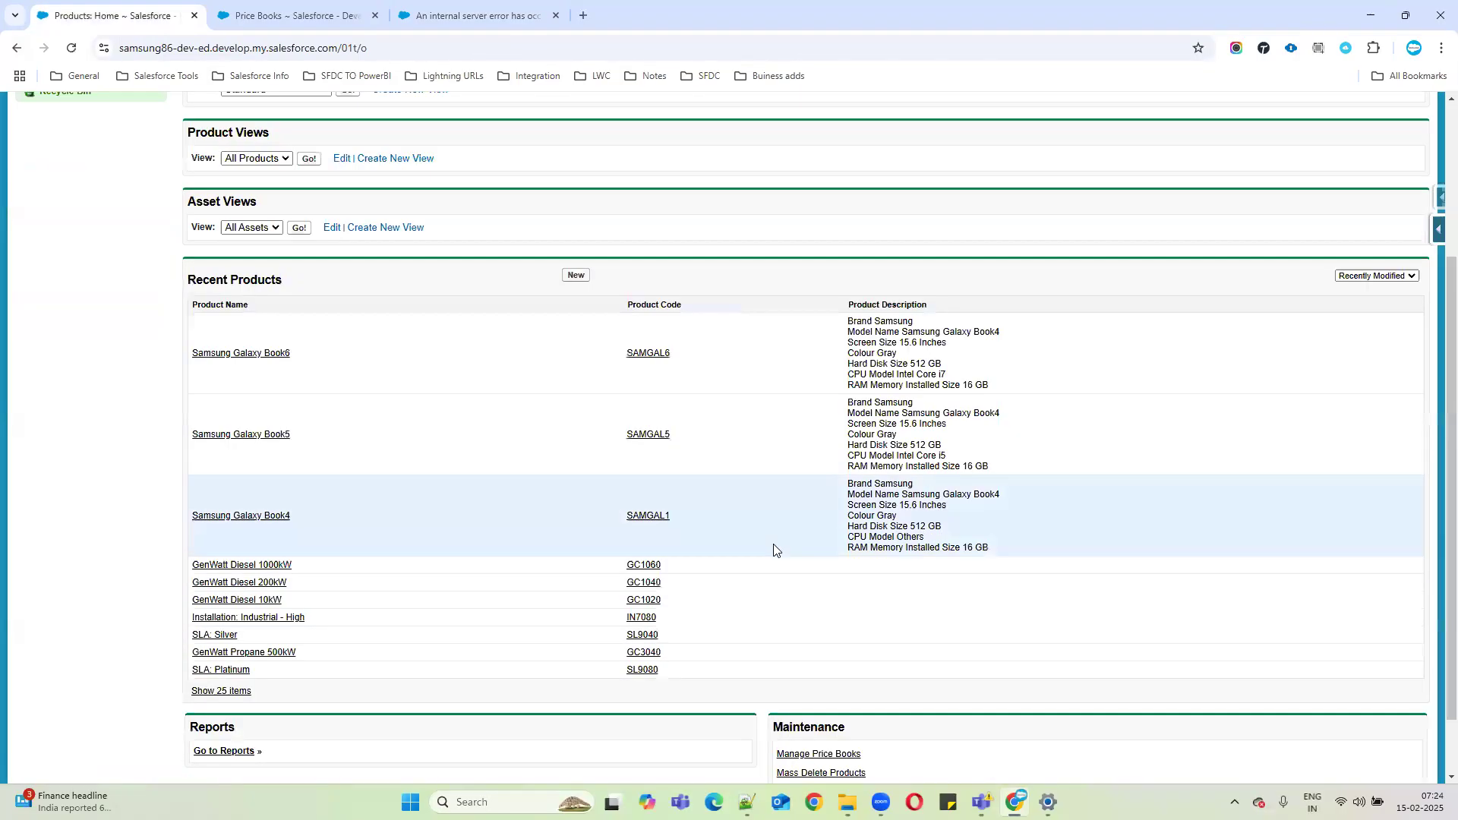
{"action": "left_click_drag", "start_coordinate": [769, 653], "coordinate": [867, 671]}
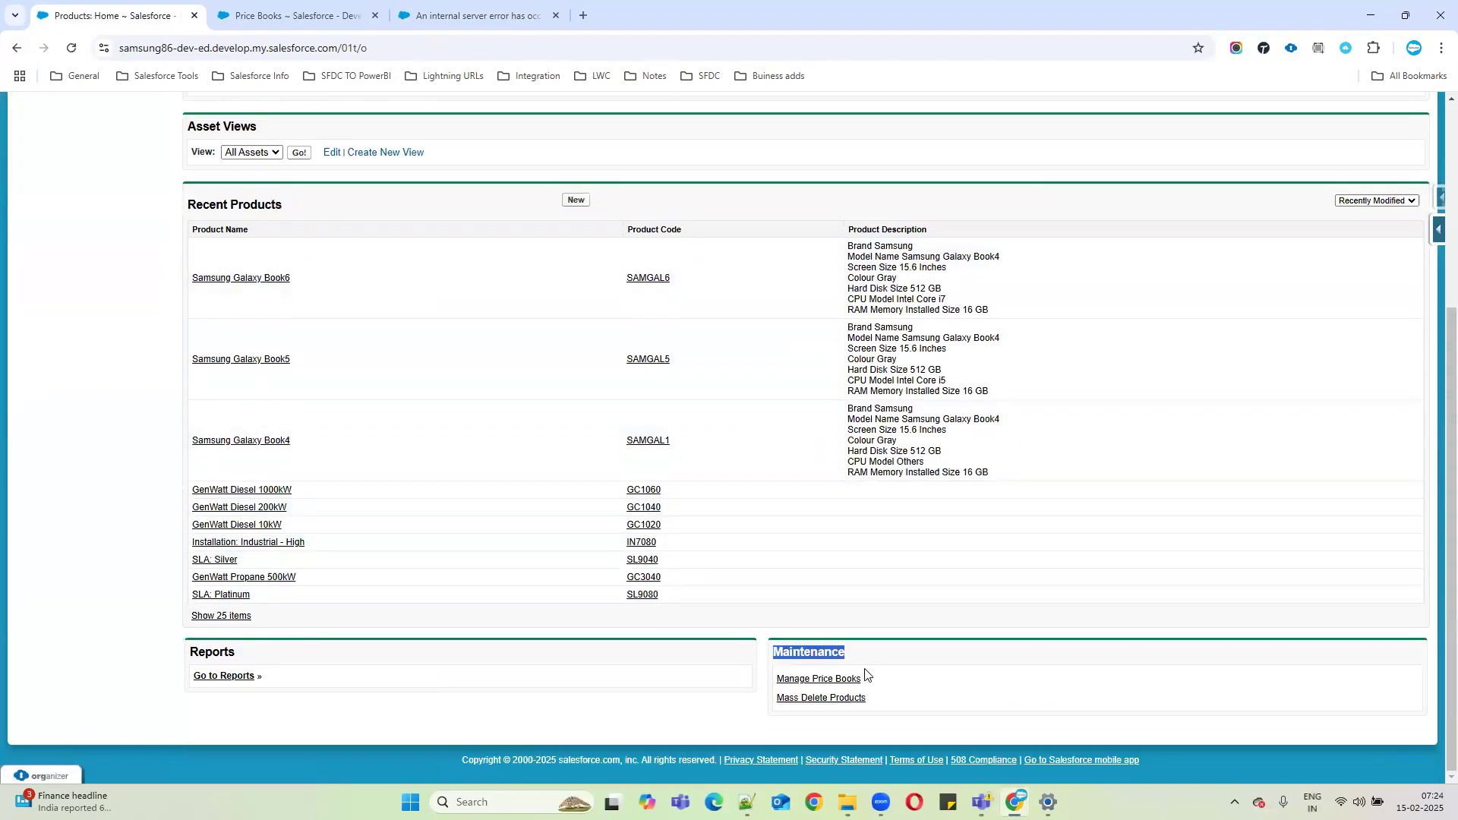
{"action": "left_click", "coordinate": [805, 688]}
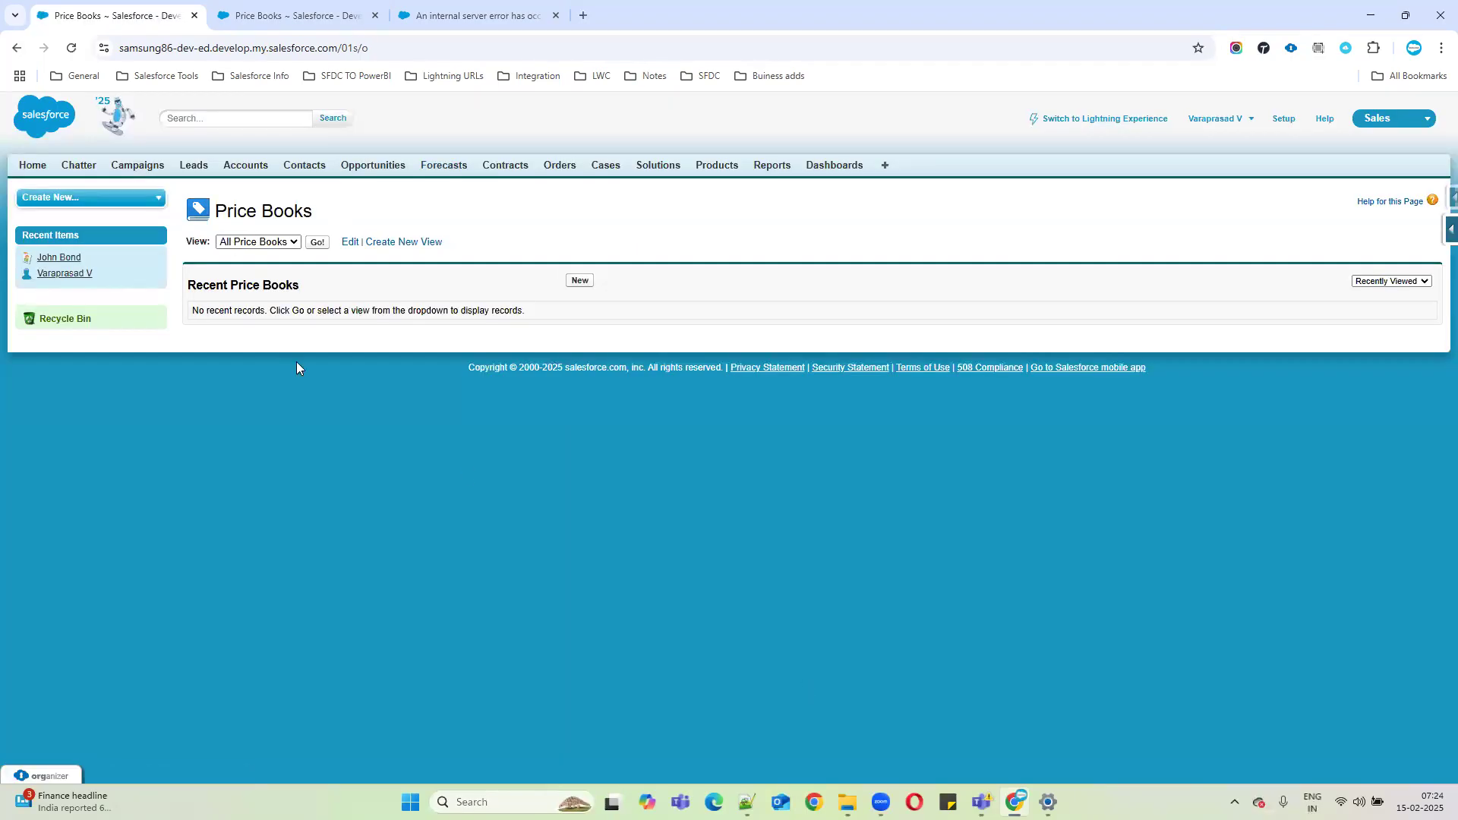
{"action": "left_click", "coordinate": [277, 243]}
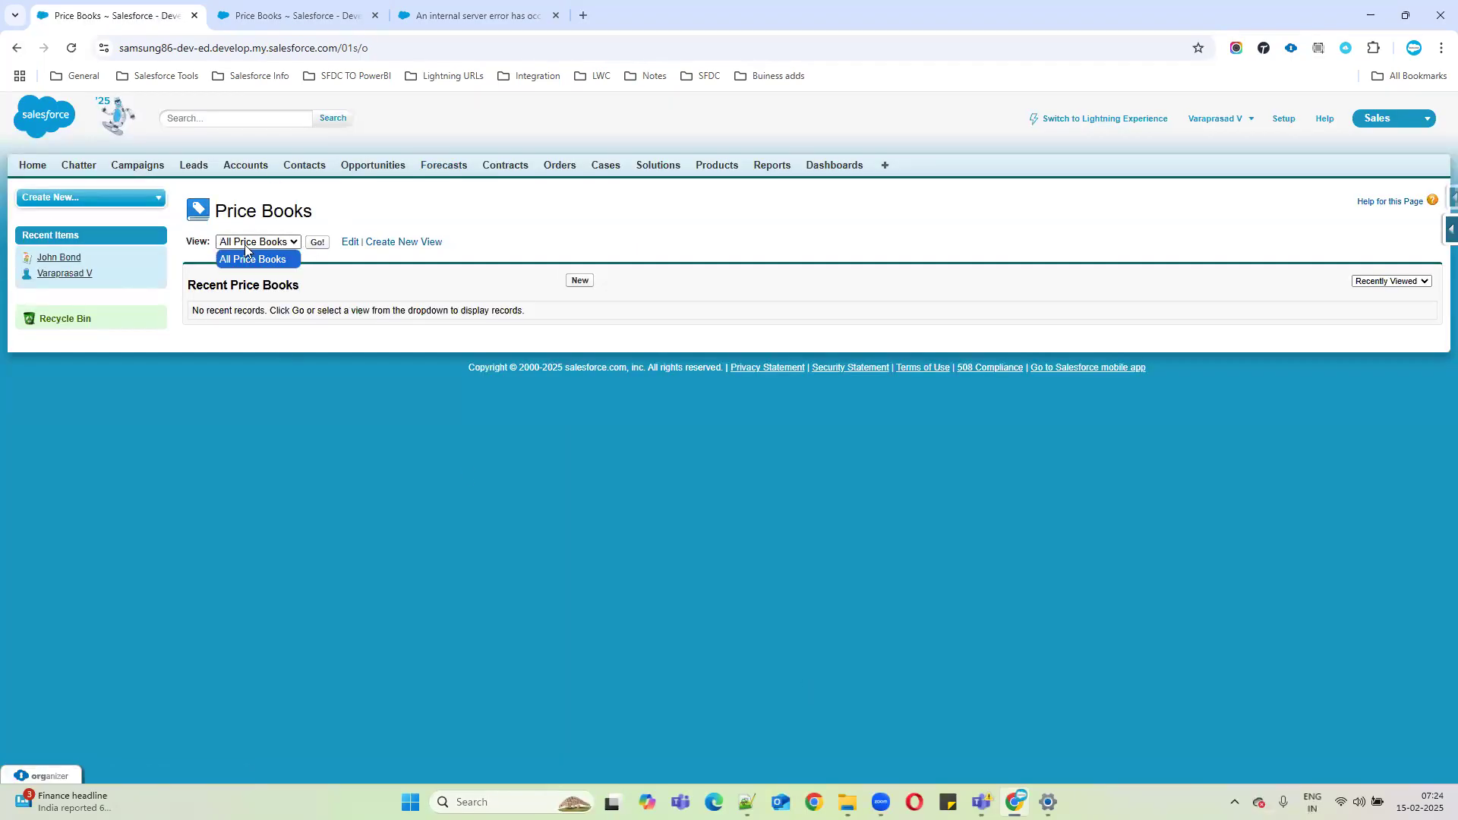
{"action": "left_click", "coordinate": [408, 280]}
{"action": "left_click_drag", "start_coordinate": [180, 241], "coordinate": [237, 245]}
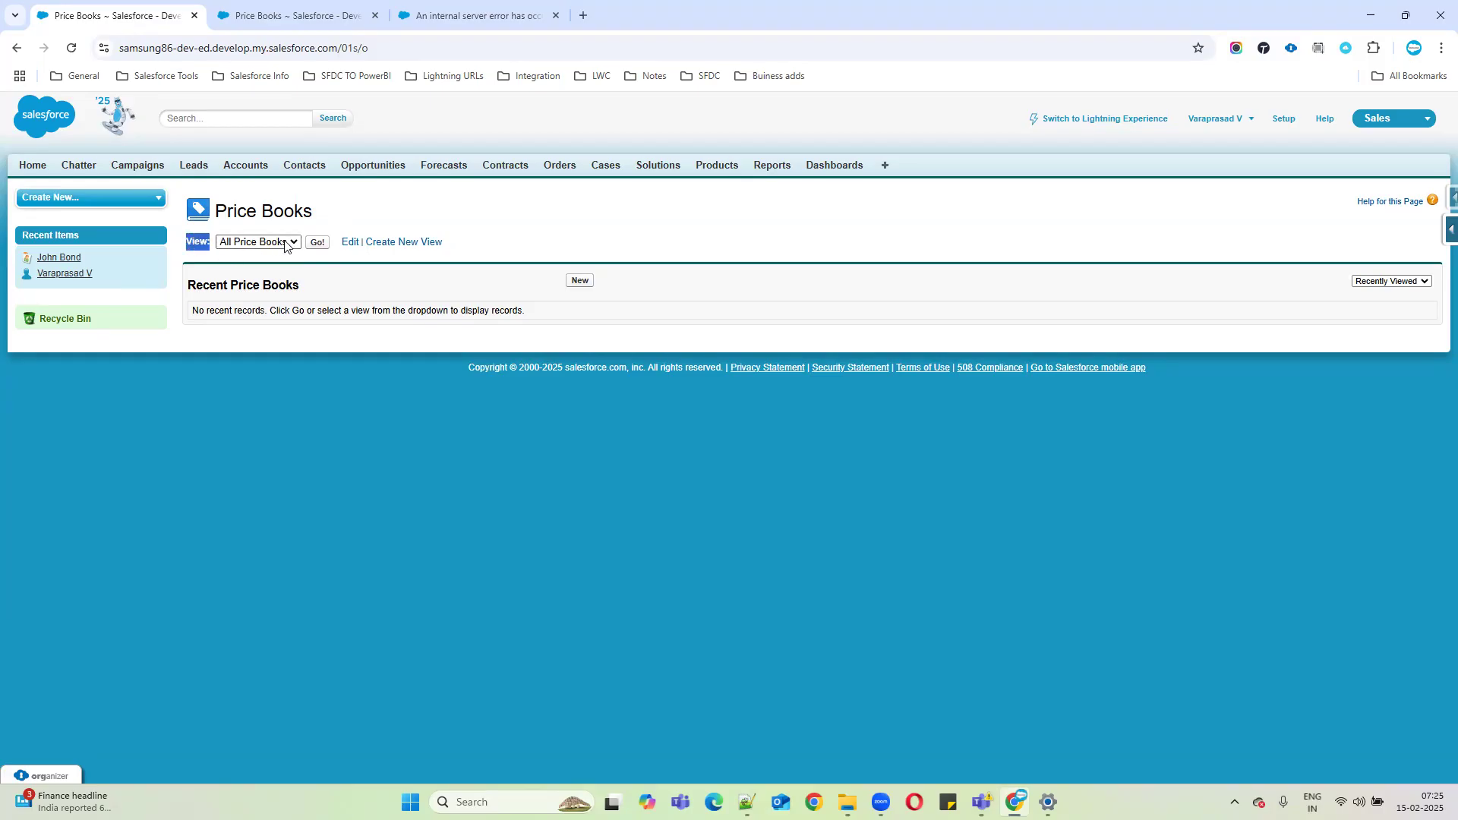
{"action": "left_click", "coordinate": [240, 4]}
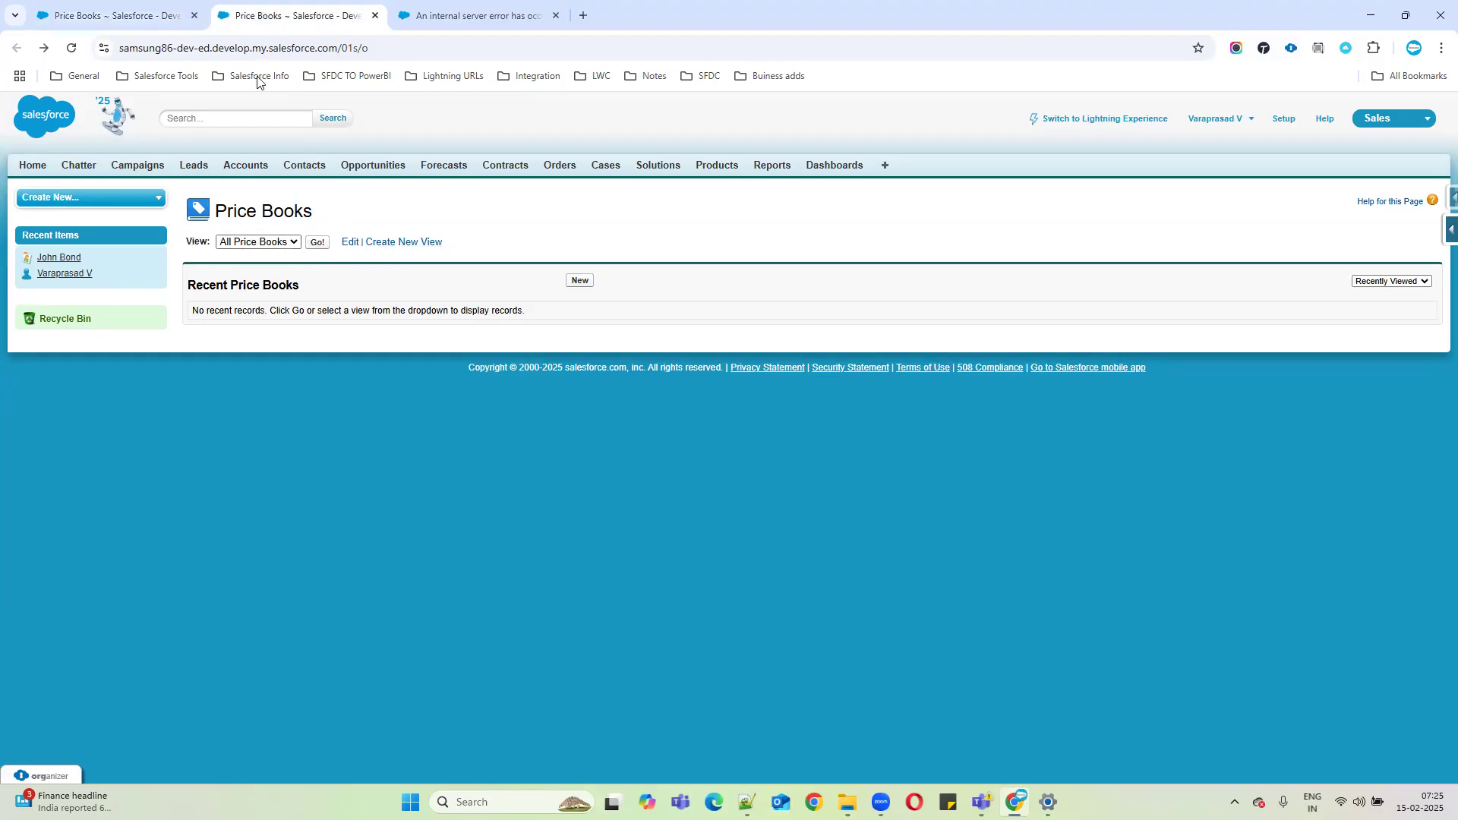
Load Accounts Home in the second tab and check its views, then reopen the Price Books views list.
{"action": "left_click", "coordinate": [254, 173]}
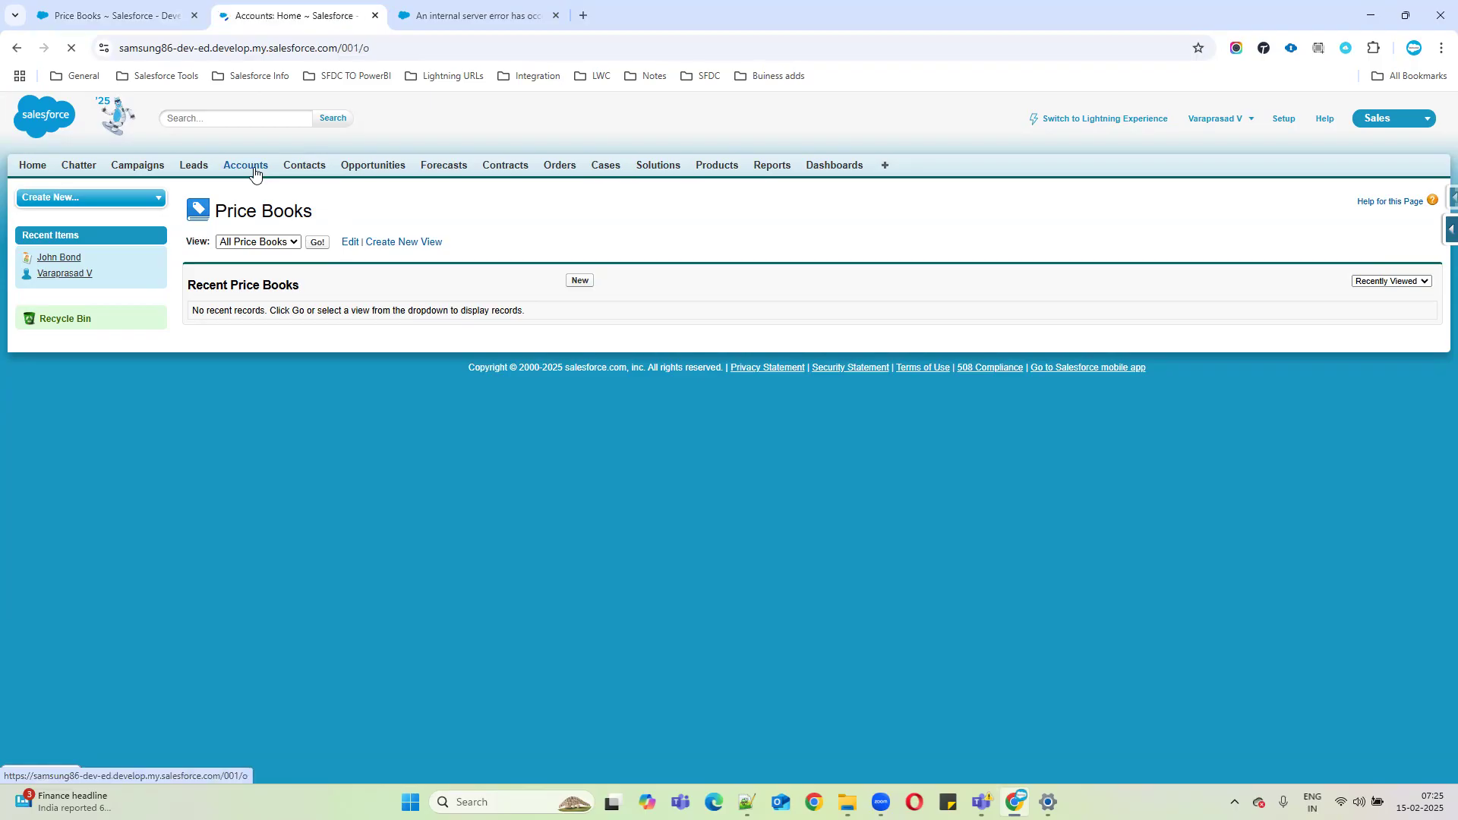
{"action": "left_click_drag", "start_coordinate": [182, 242], "coordinate": [215, 244]}
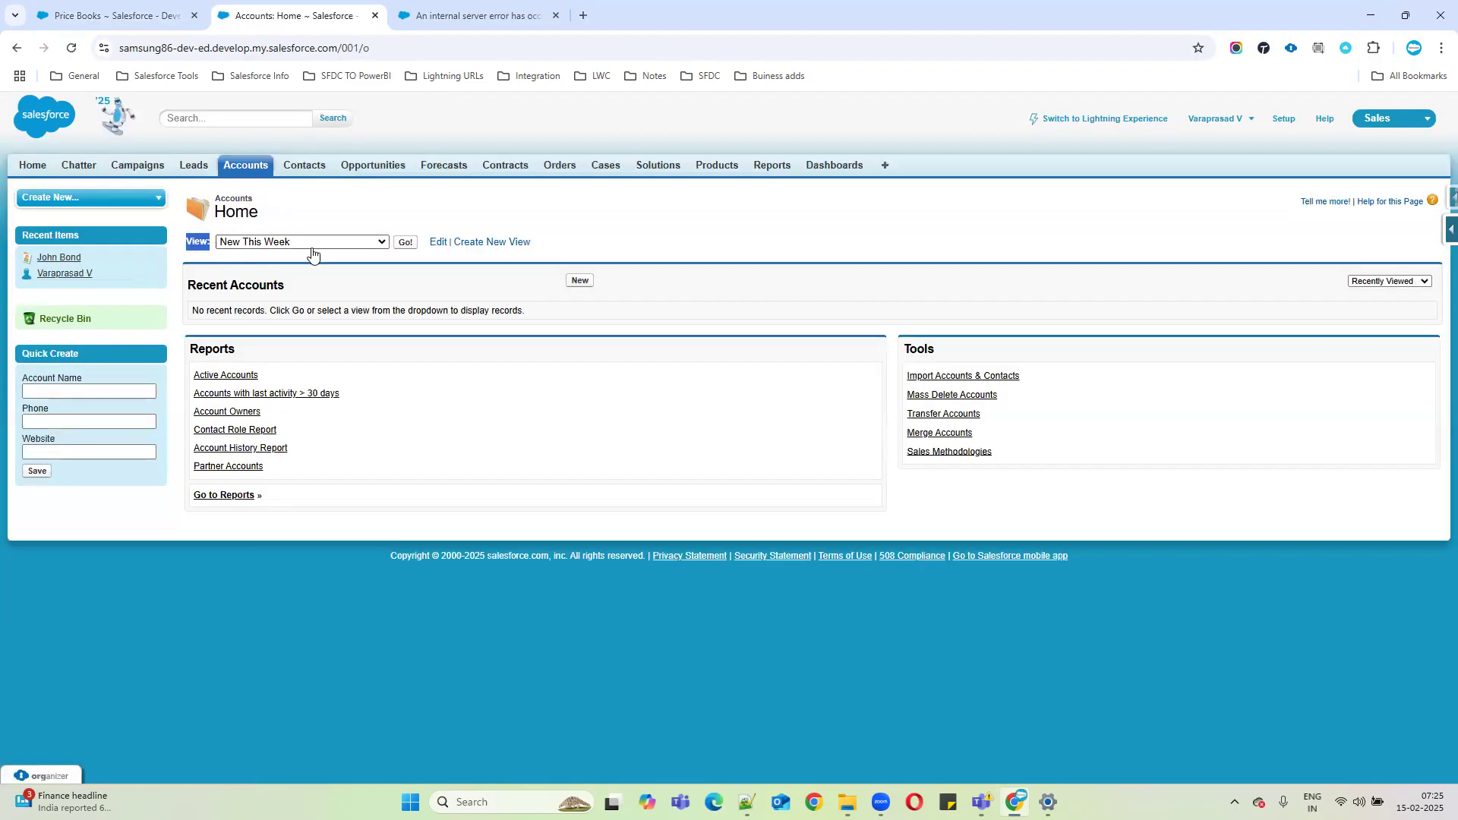
{"action": "left_click", "coordinate": [417, 44]}
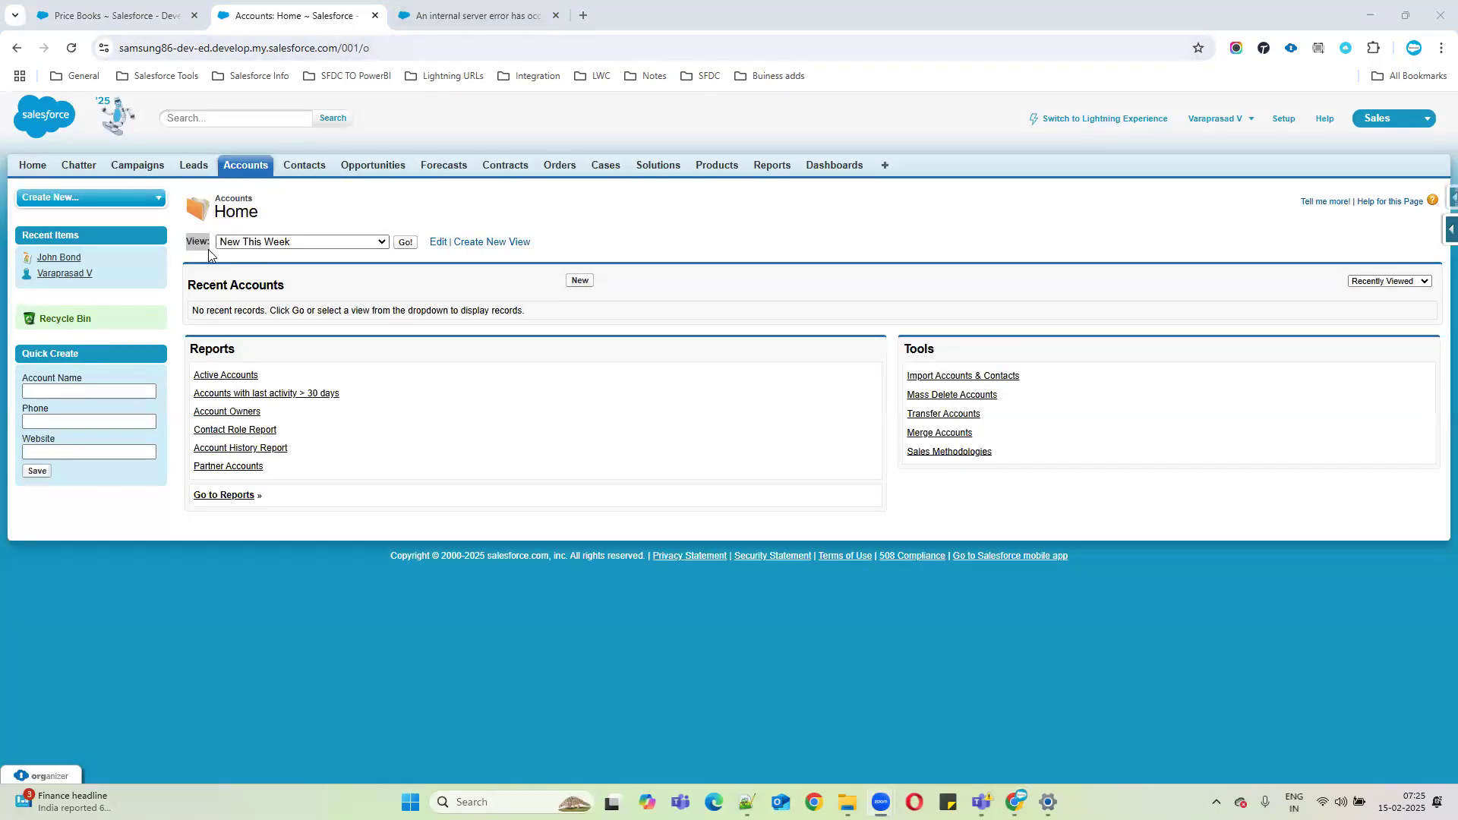
{"action": "left_click", "coordinate": [192, 252]}
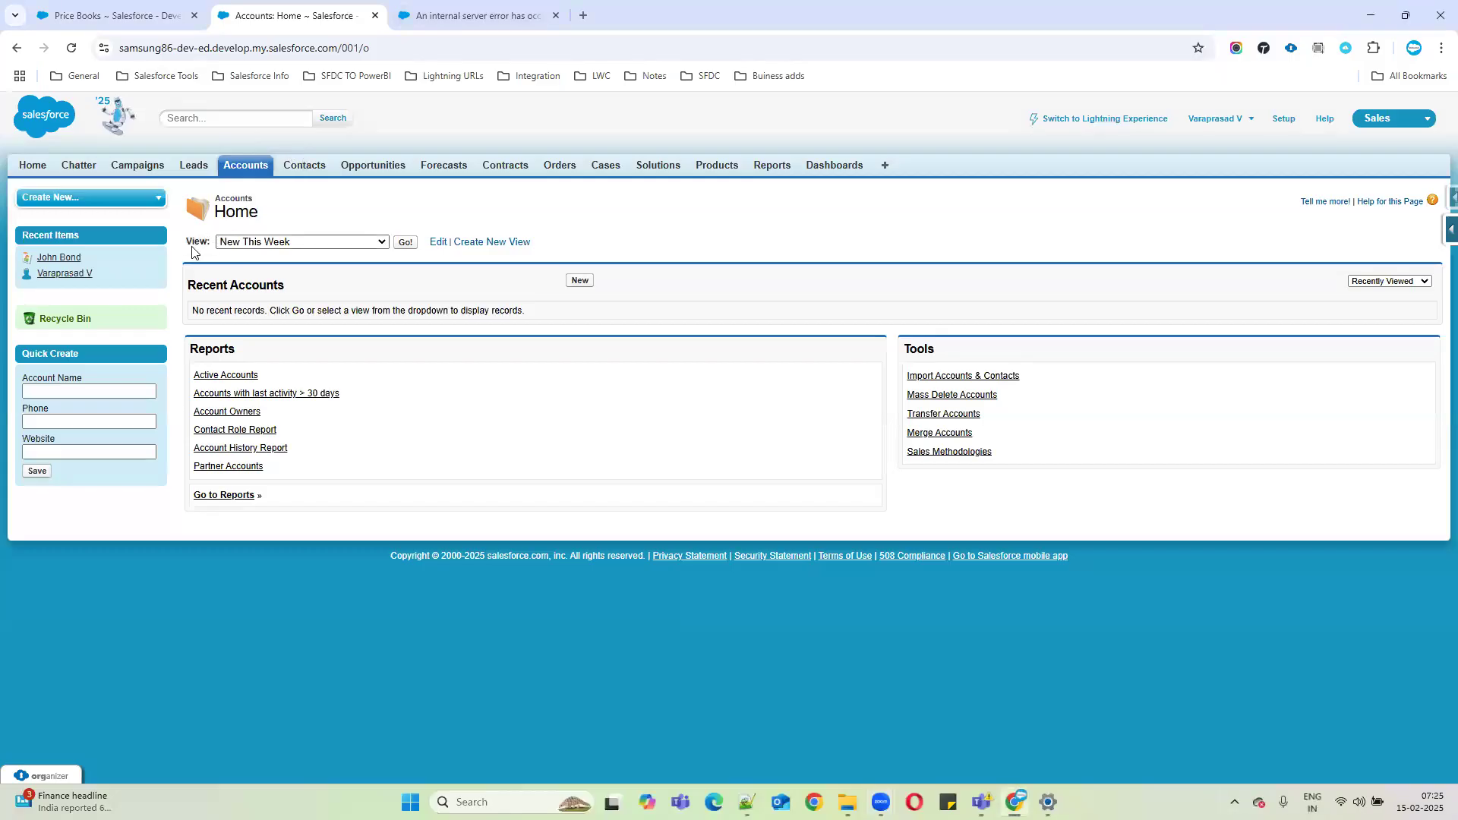
{"action": "left_click_drag", "start_coordinate": [189, 243], "coordinate": [289, 245]}
{"action": "left_click", "coordinate": [313, 243]}
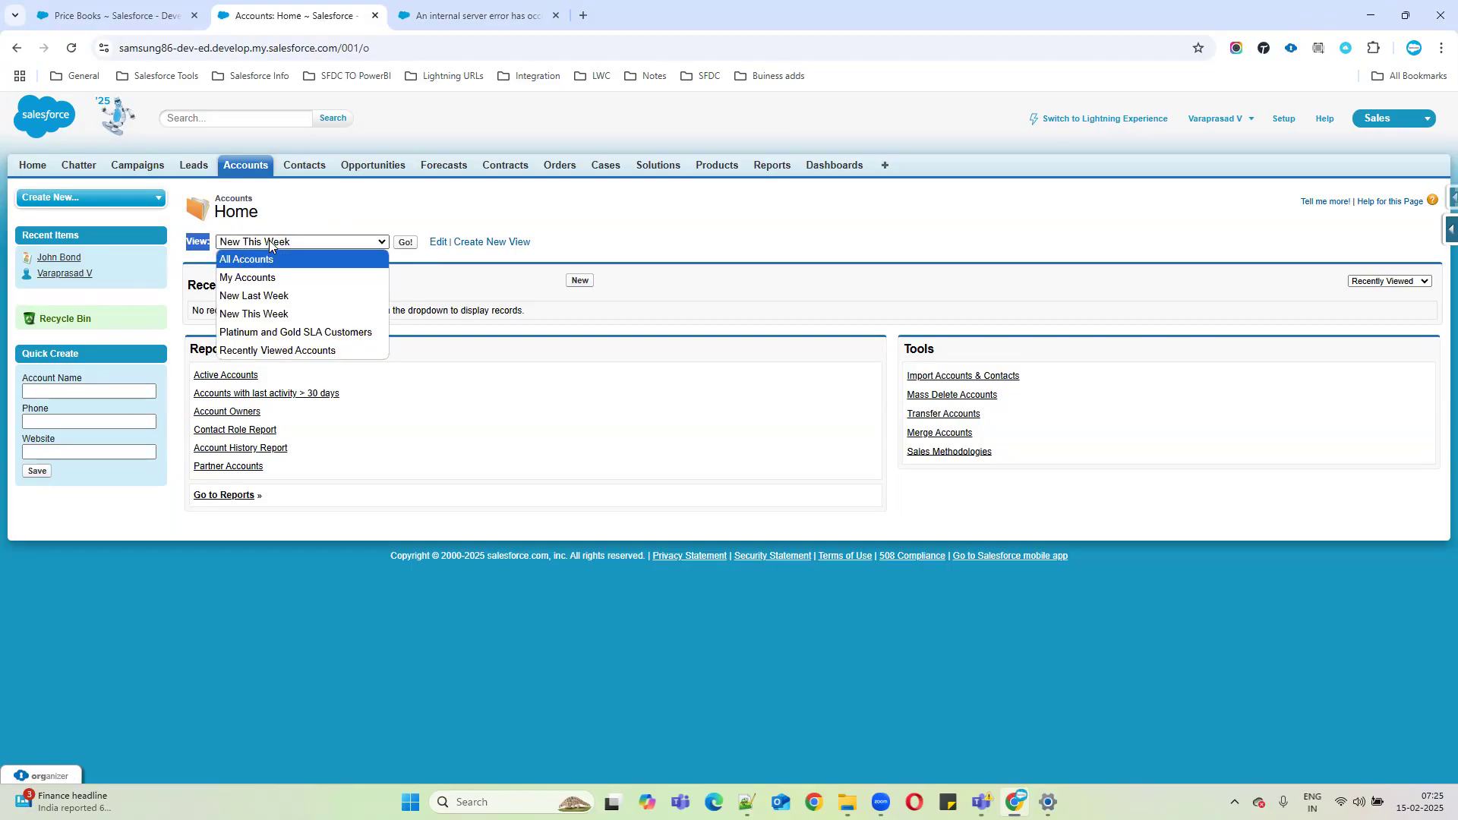
{"action": "left_click", "coordinate": [567, 246]}
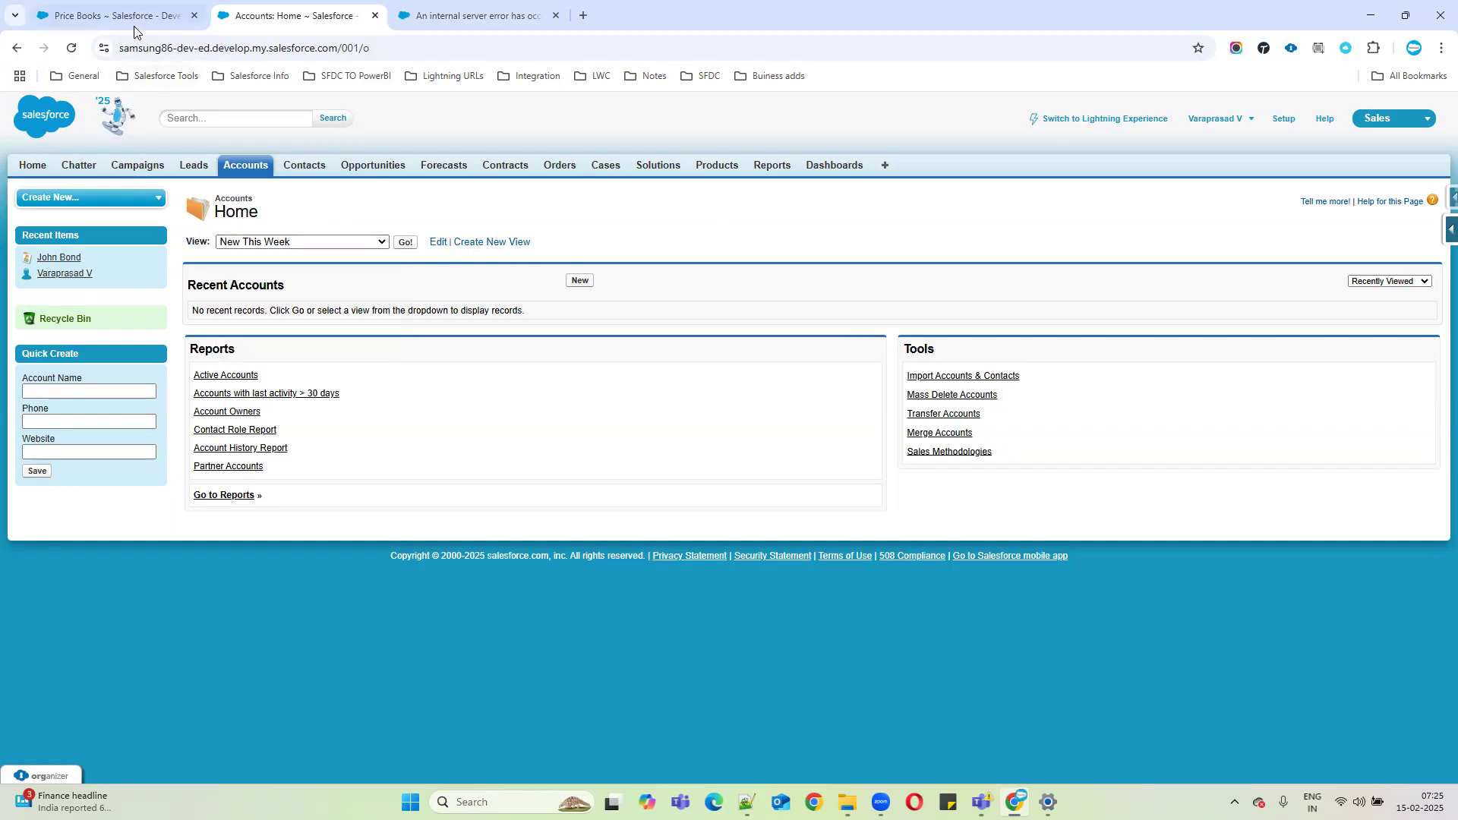
{"action": "left_click", "coordinate": [129, 19]}
{"action": "left_click", "coordinate": [254, 242]}
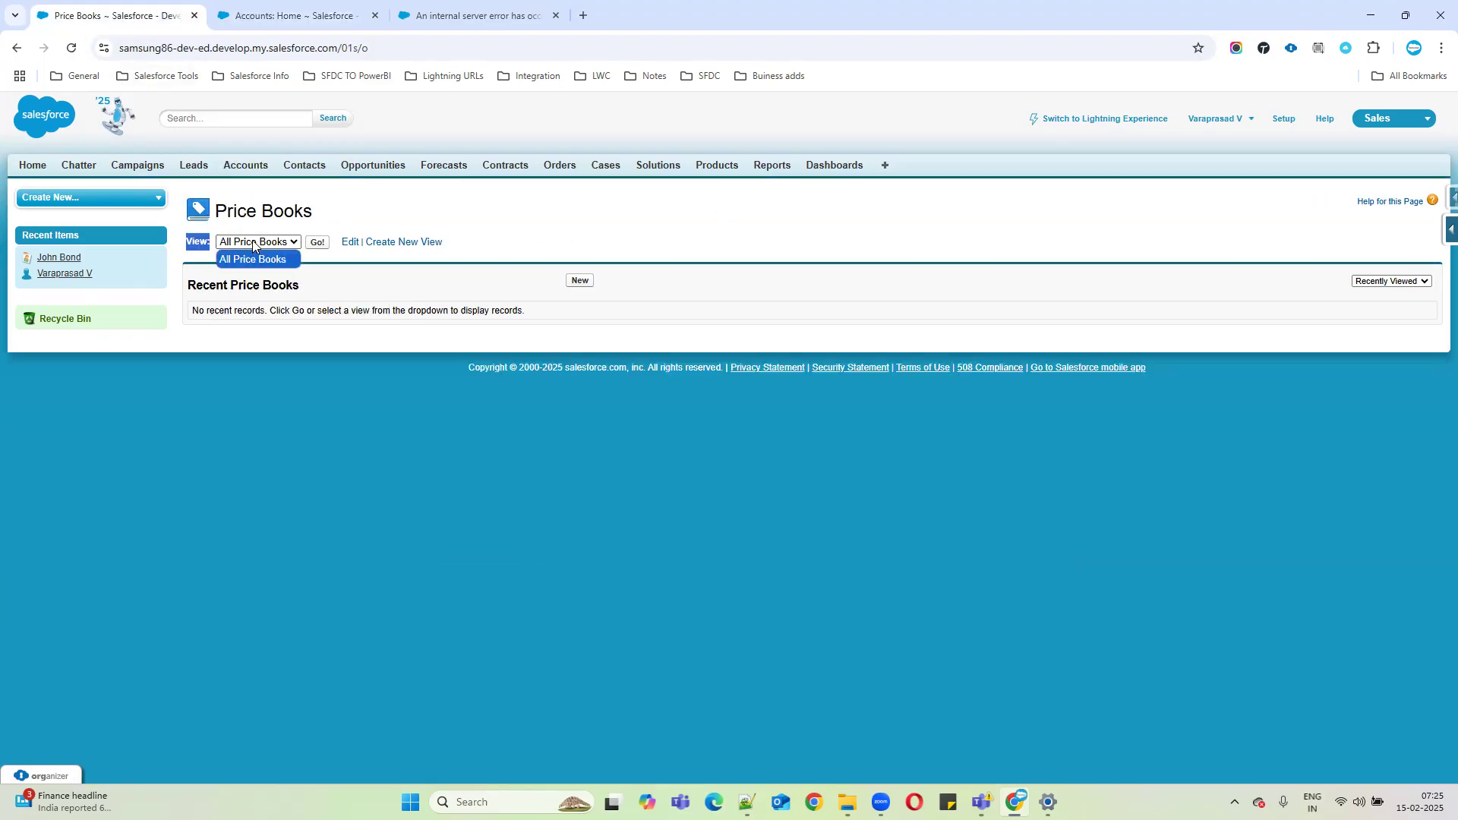
List all price books and open the Standard Price Book's details and its entries list.
{"action": "left_click", "coordinate": [370, 205]}
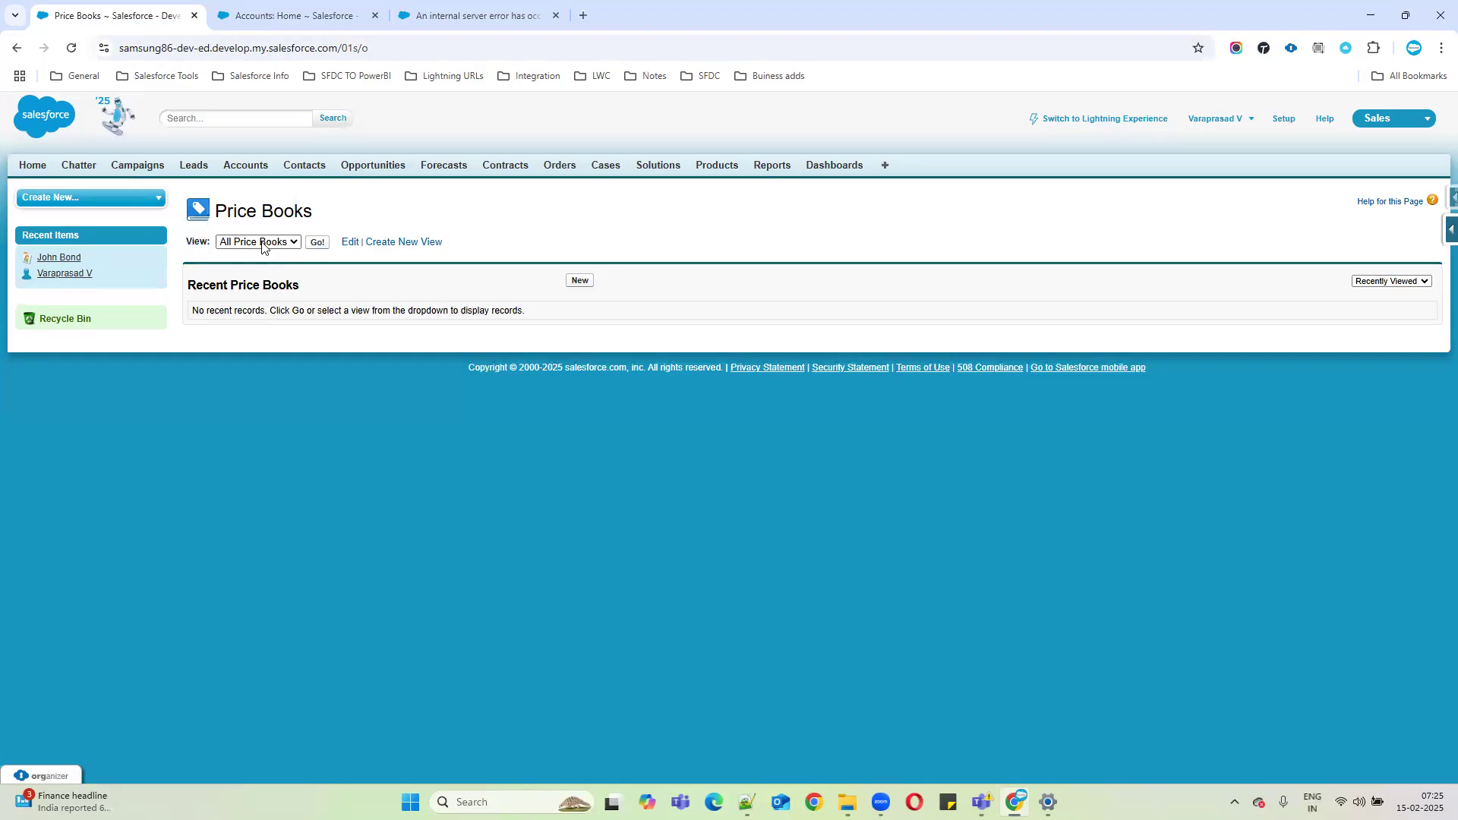
{"action": "left_click", "coordinate": [316, 243]}
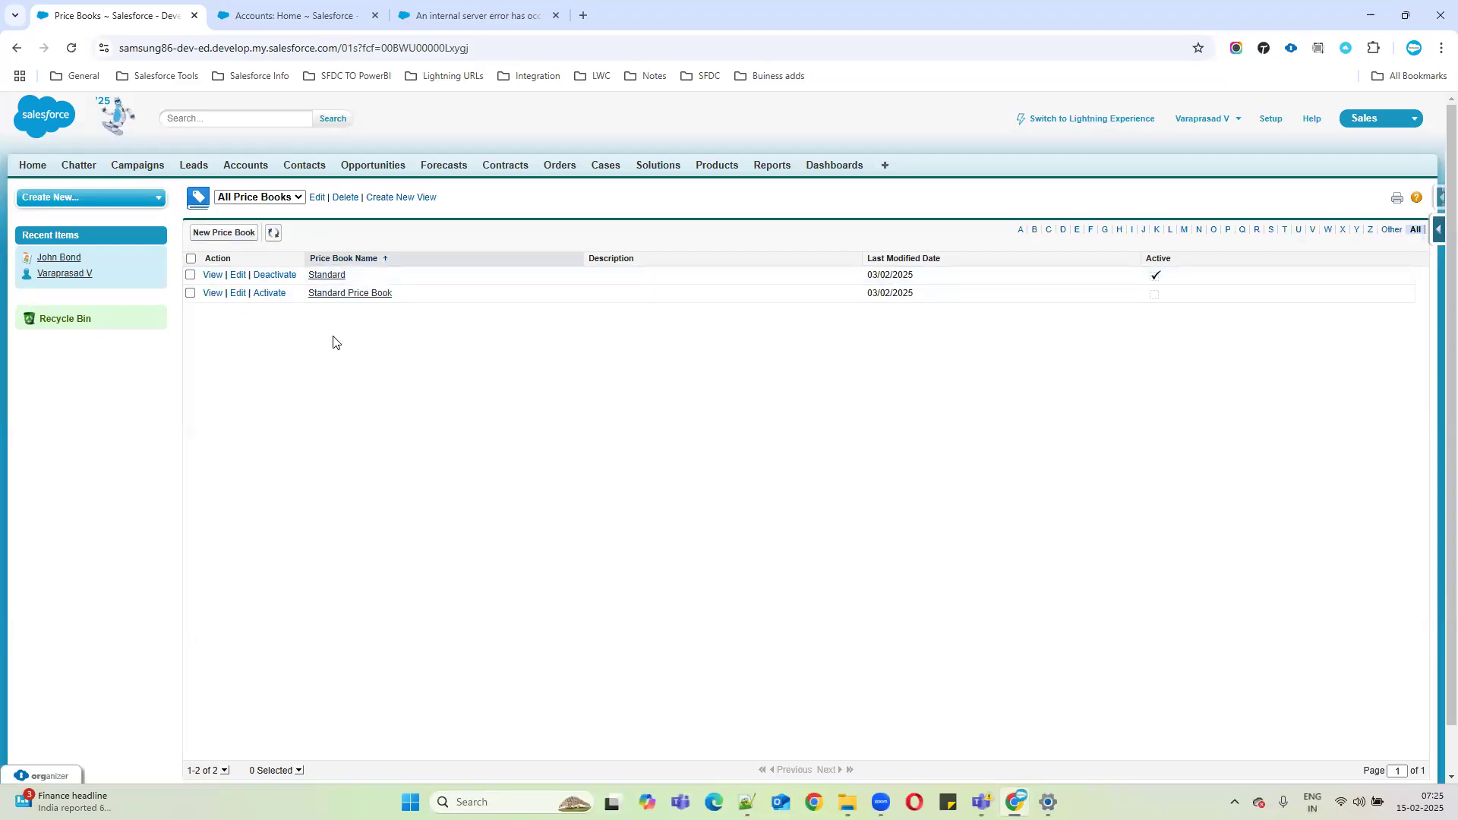
{"action": "left_click_drag", "start_coordinate": [400, 275], "coordinate": [291, 277]}
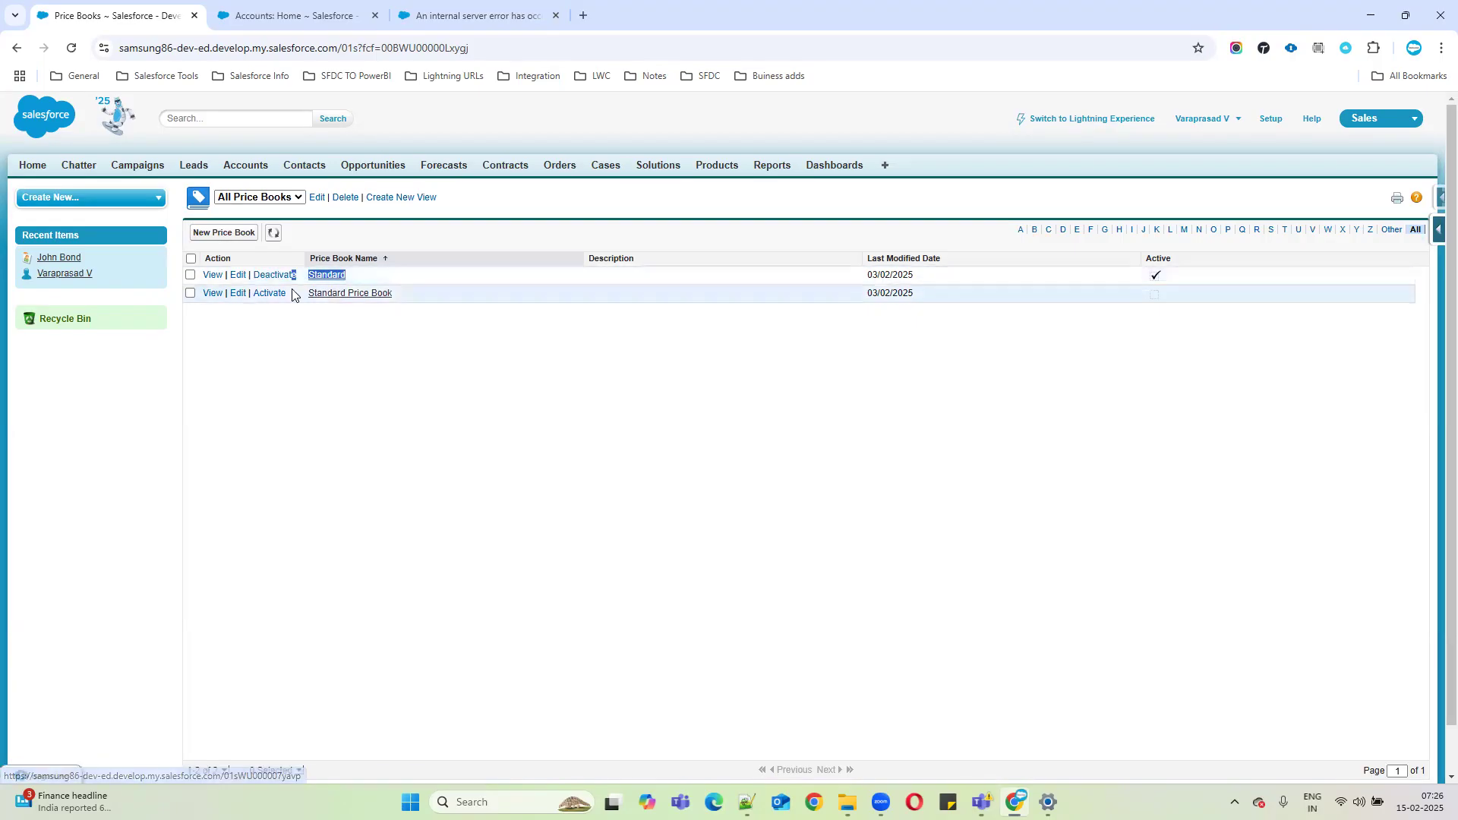
{"action": "left_click", "coordinate": [337, 278]}
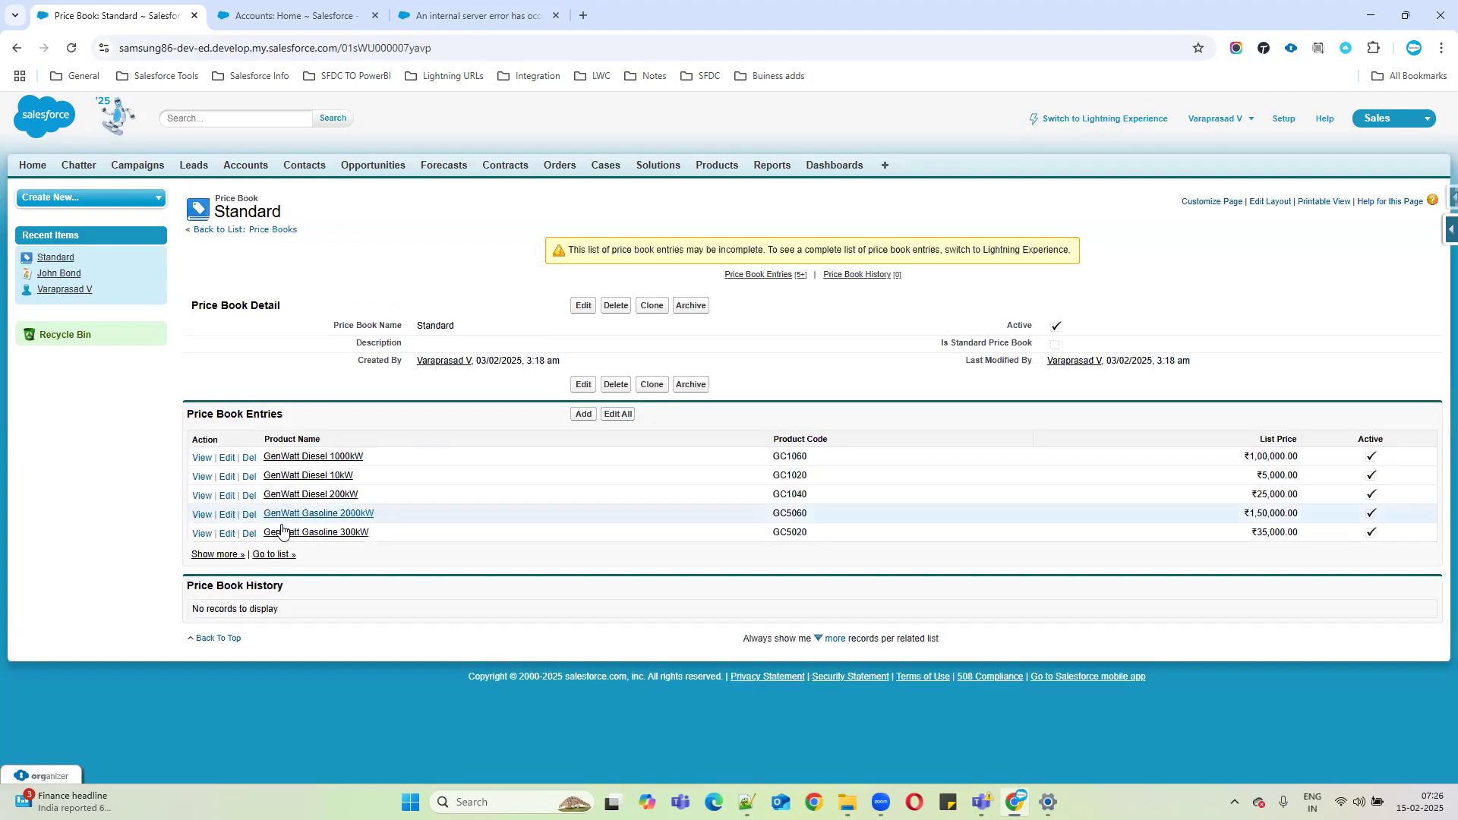
{"action": "left_click_drag", "start_coordinate": [188, 306], "coordinate": [397, 305]}
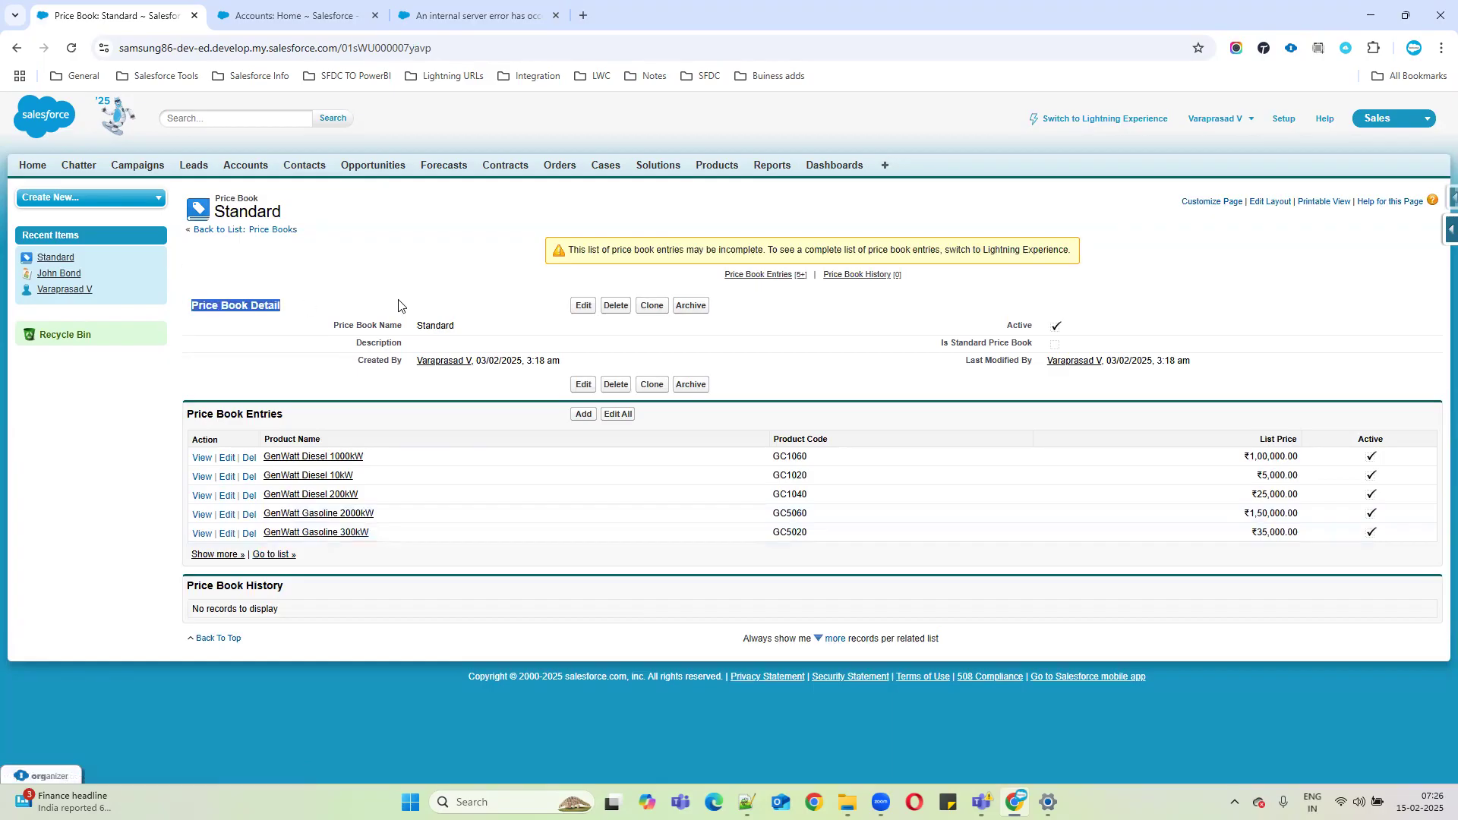
{"action": "left_click_drag", "start_coordinate": [988, 312], "coordinate": [1091, 322]}
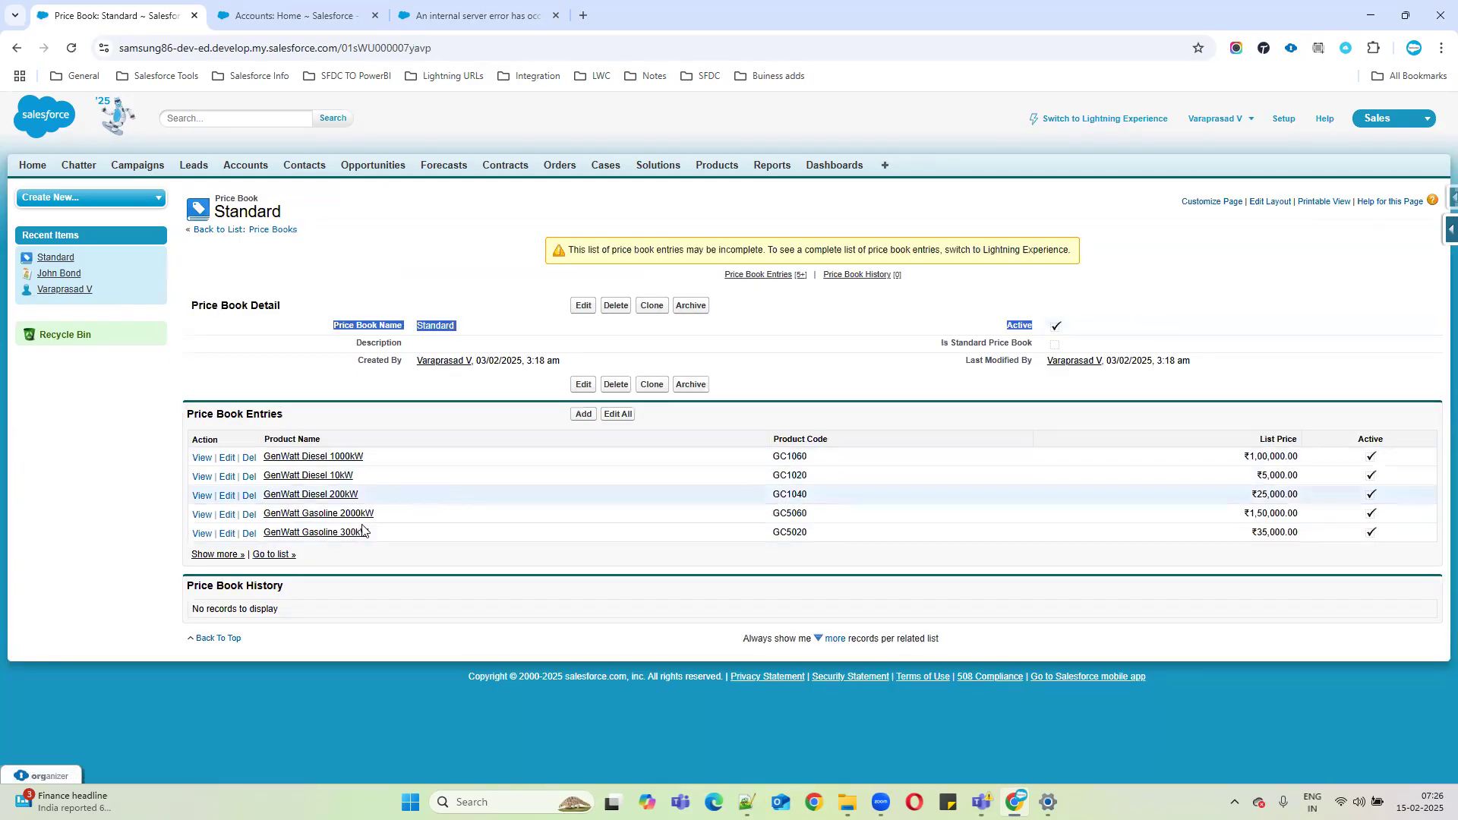
{"action": "left_click", "coordinate": [275, 556]}
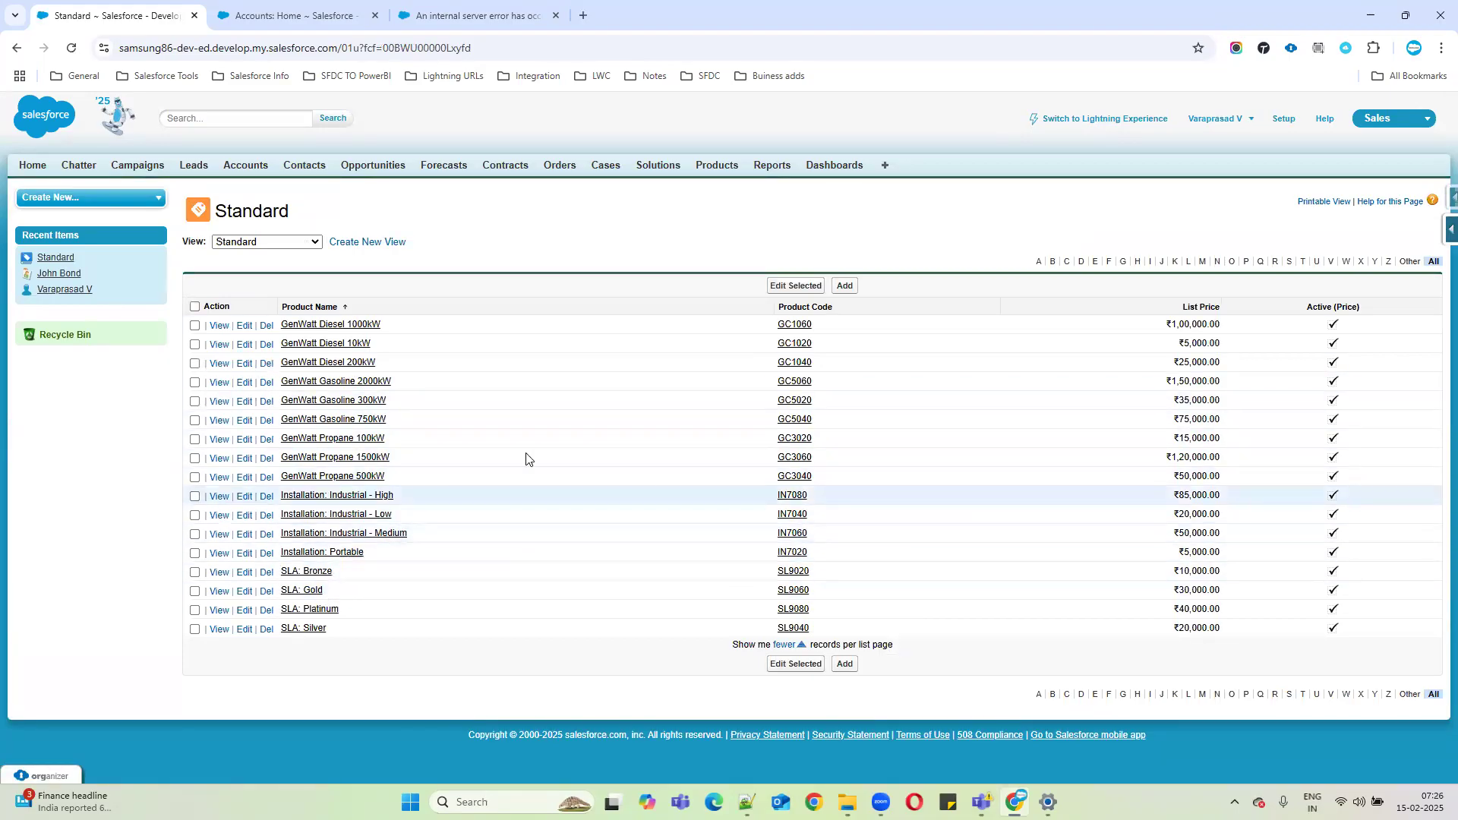
Browse the Standard Price Book products view, then return via All Price Books to Standard's record.
{"action": "left_click", "coordinate": [270, 241]}
{"action": "left_click", "coordinate": [267, 281]}
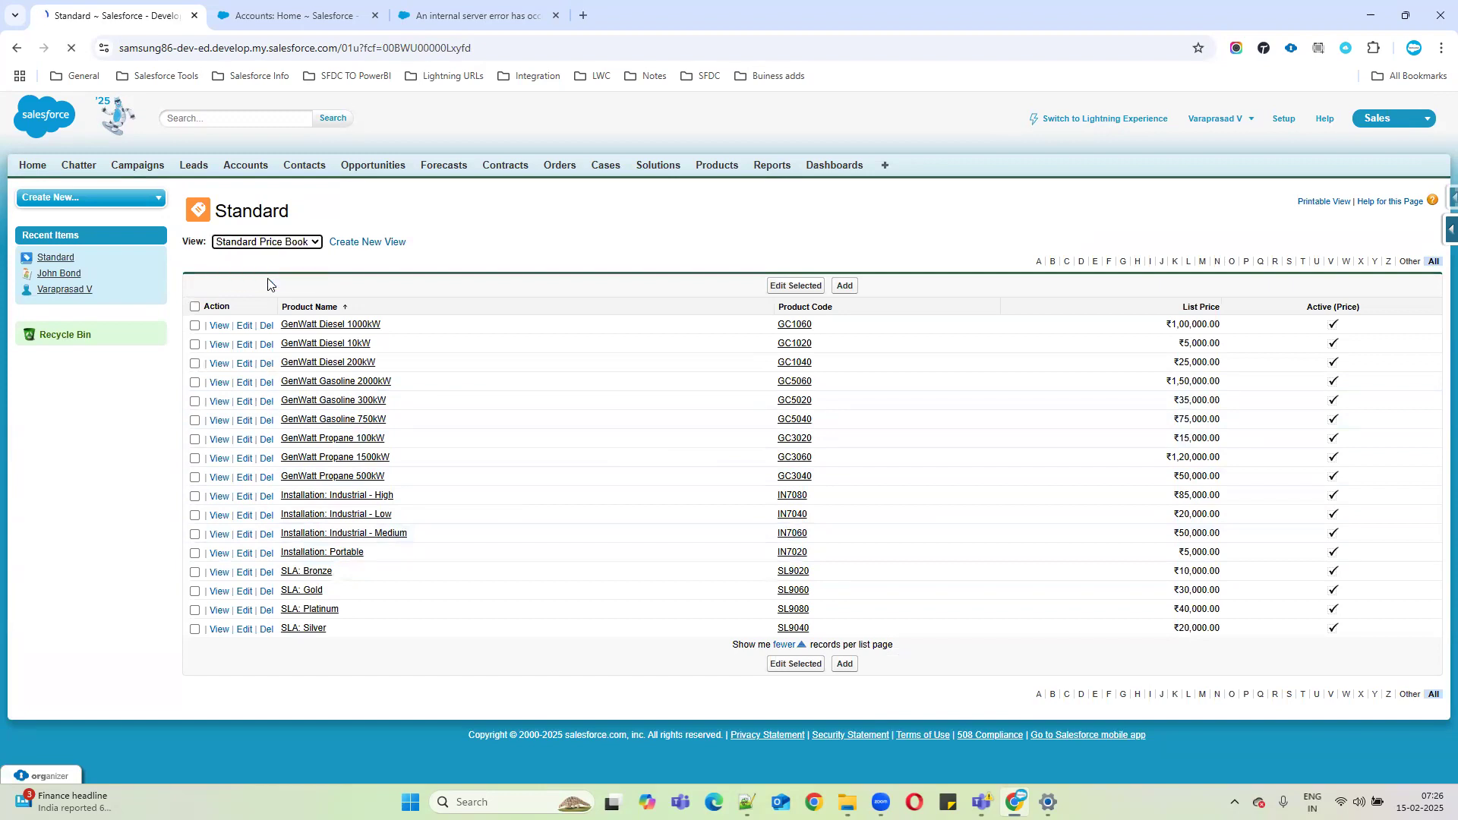
{"action": "scroll", "coordinate": [639, 407], "scroll_direction": "down", "scroll_amount": 1}
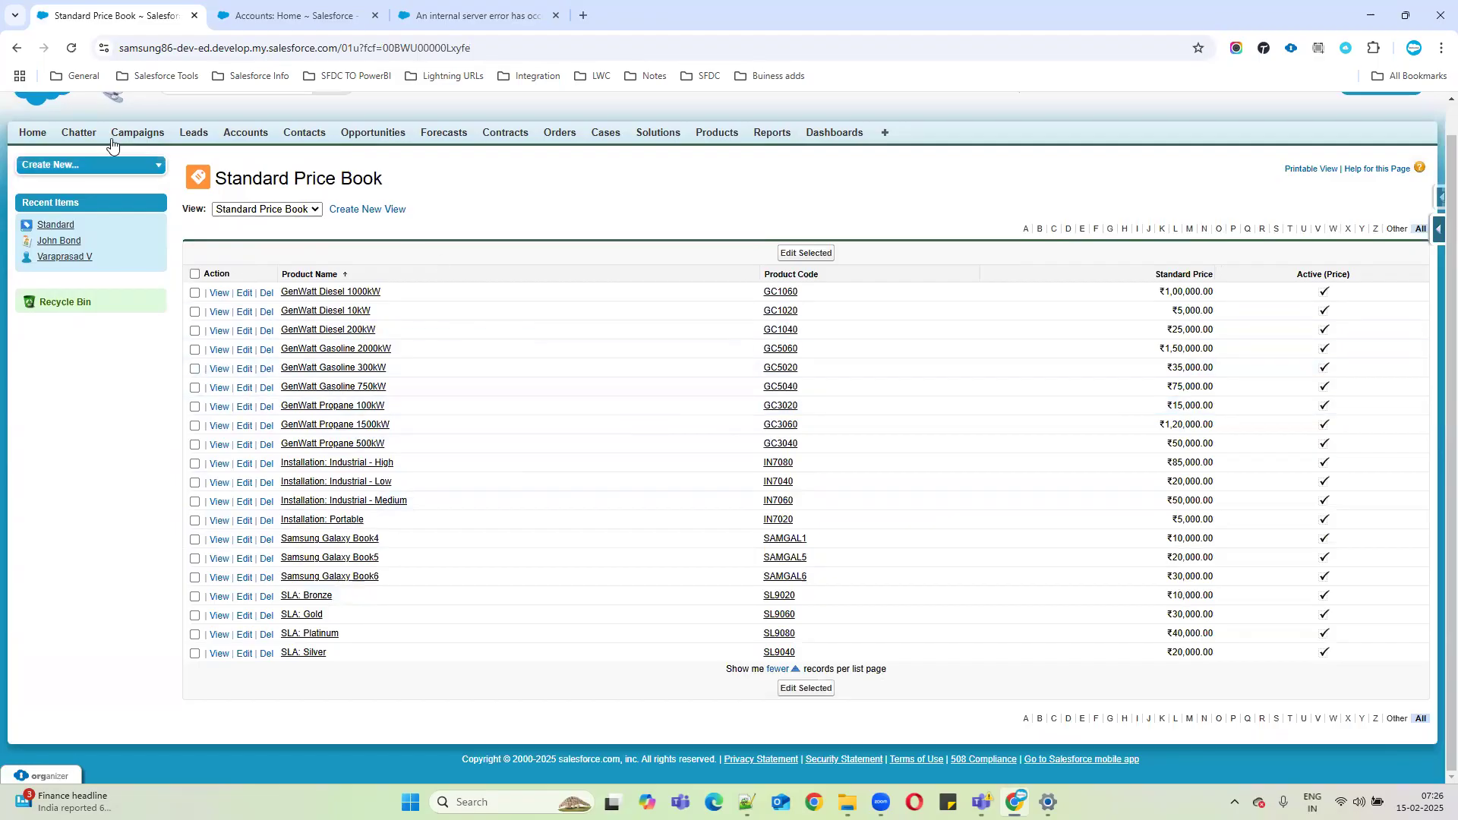
{"action": "left_click", "coordinate": [17, 50]}
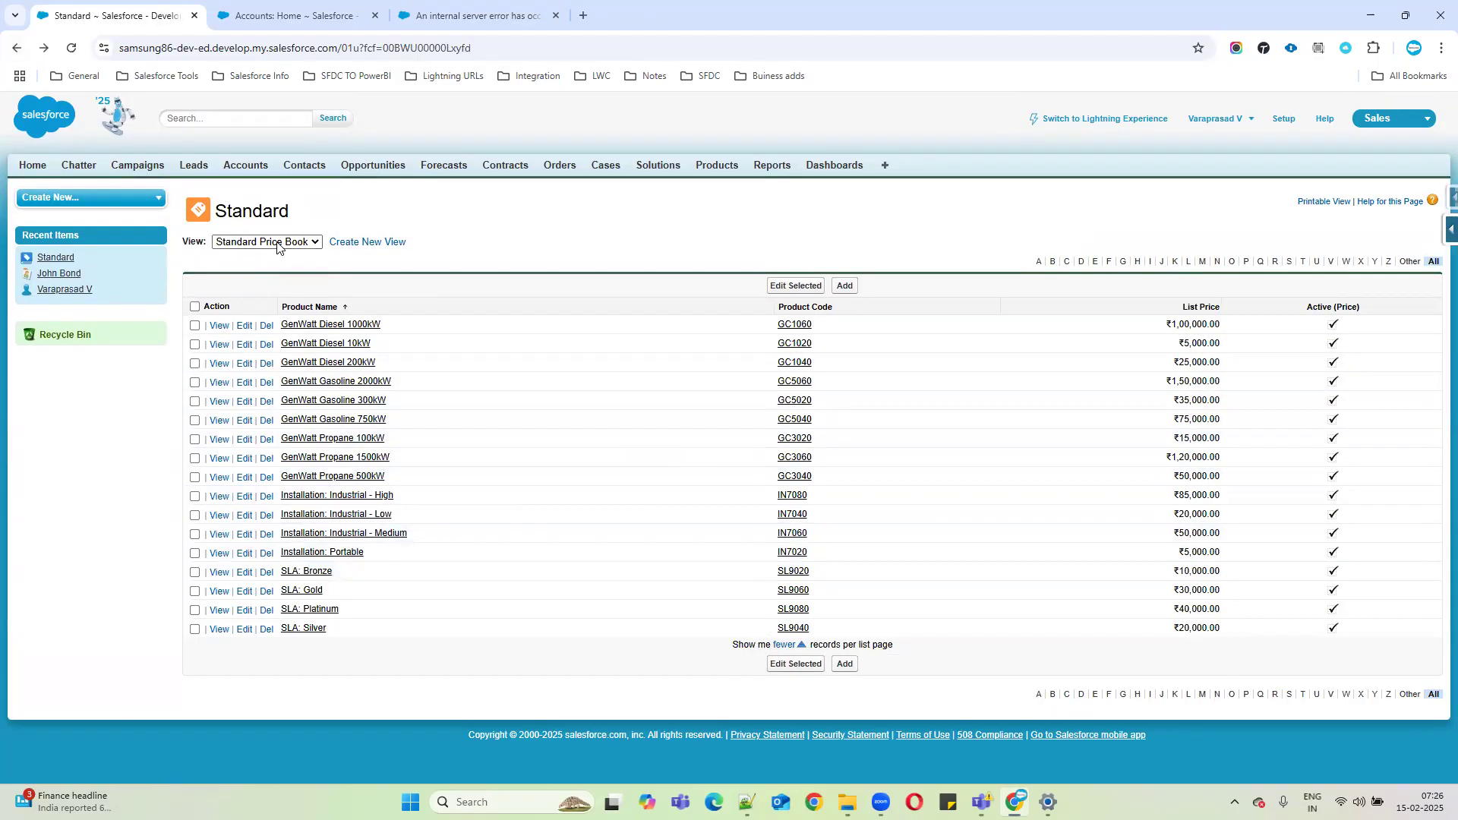
{"action": "left_click", "coordinate": [17, 47]}
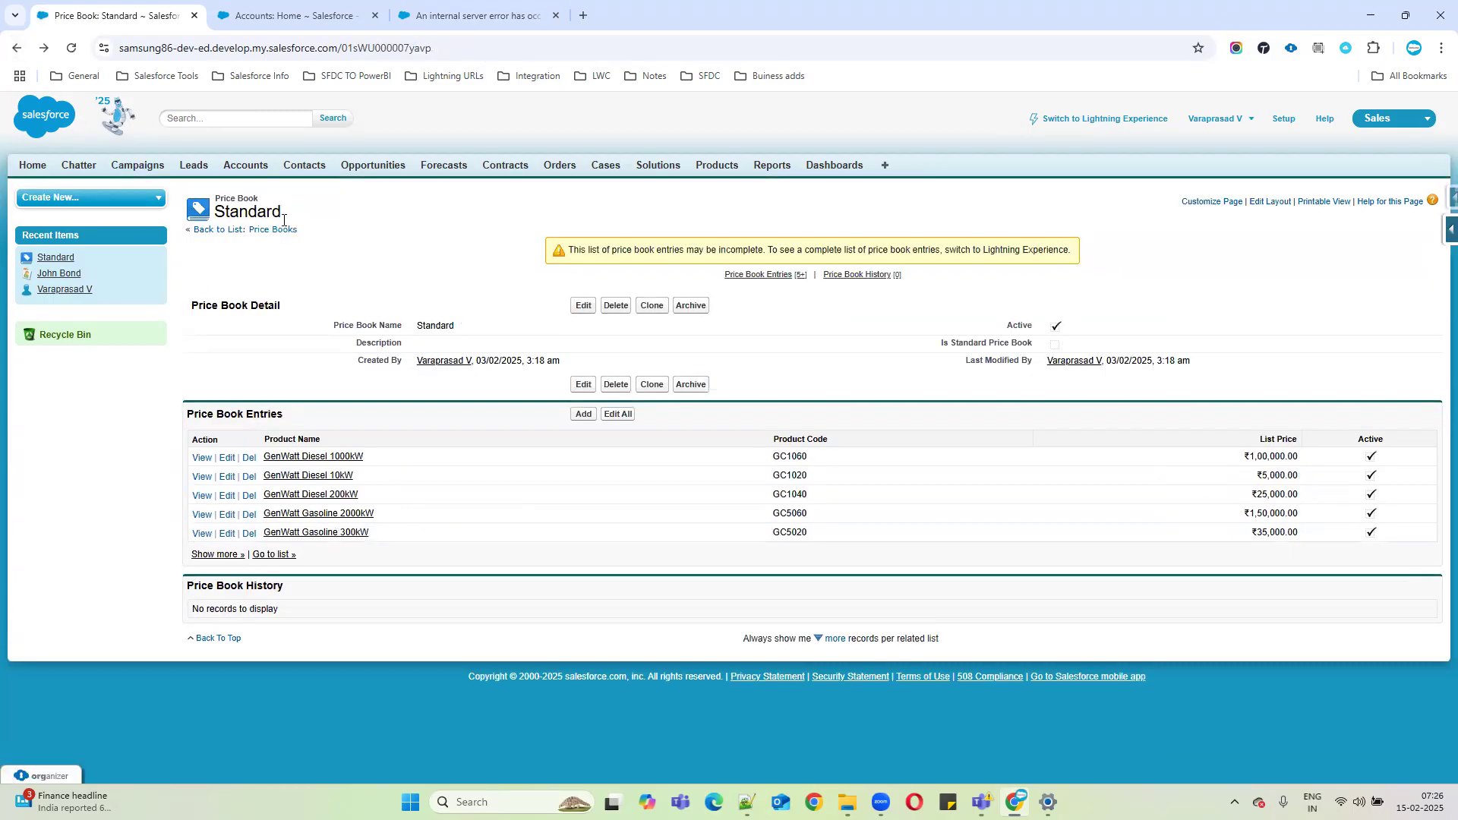
{"action": "left_click", "coordinate": [277, 230]}
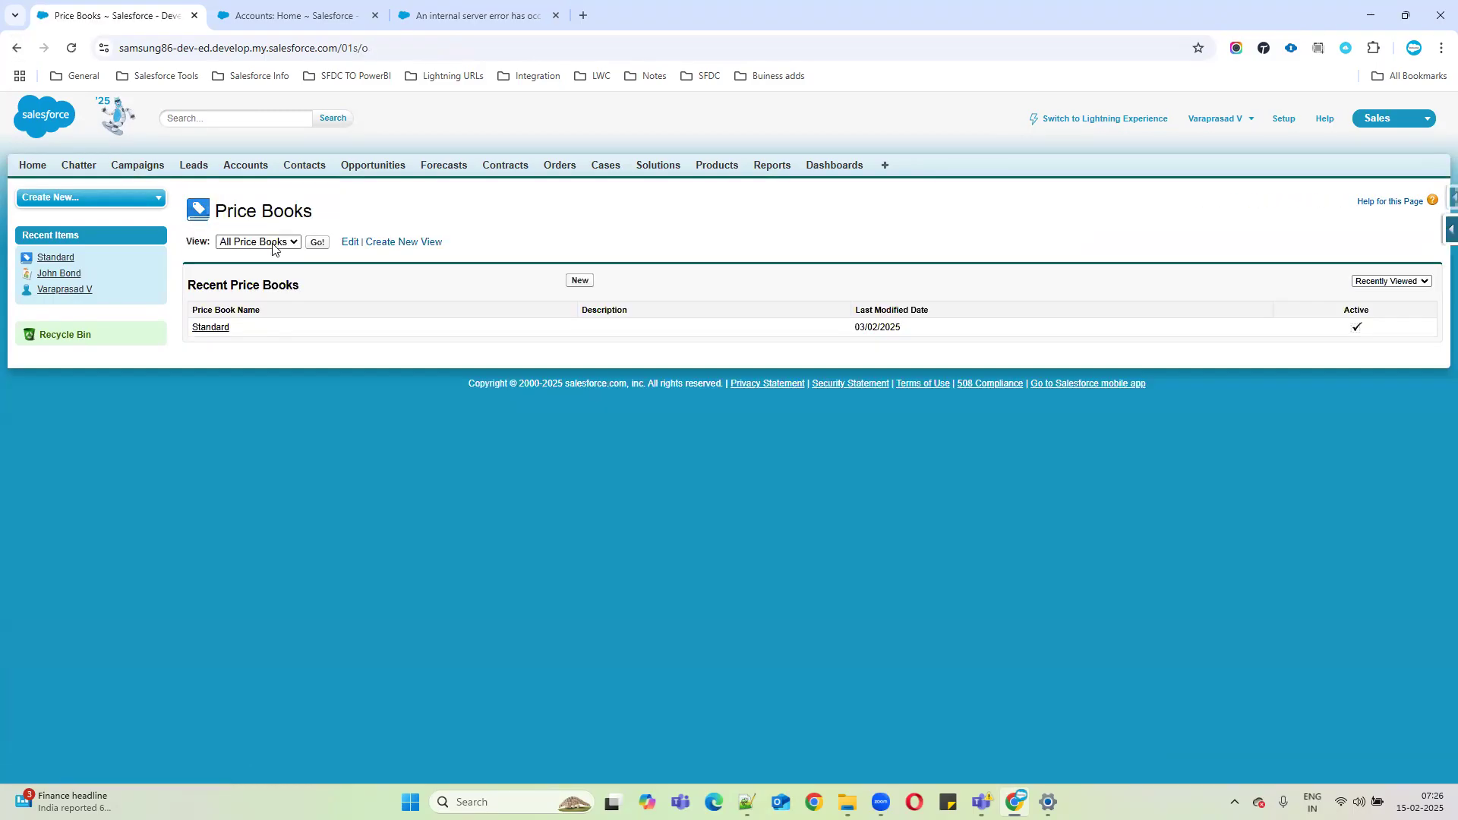
{"action": "left_click", "coordinate": [275, 247]}
{"action": "left_click", "coordinate": [321, 242]}
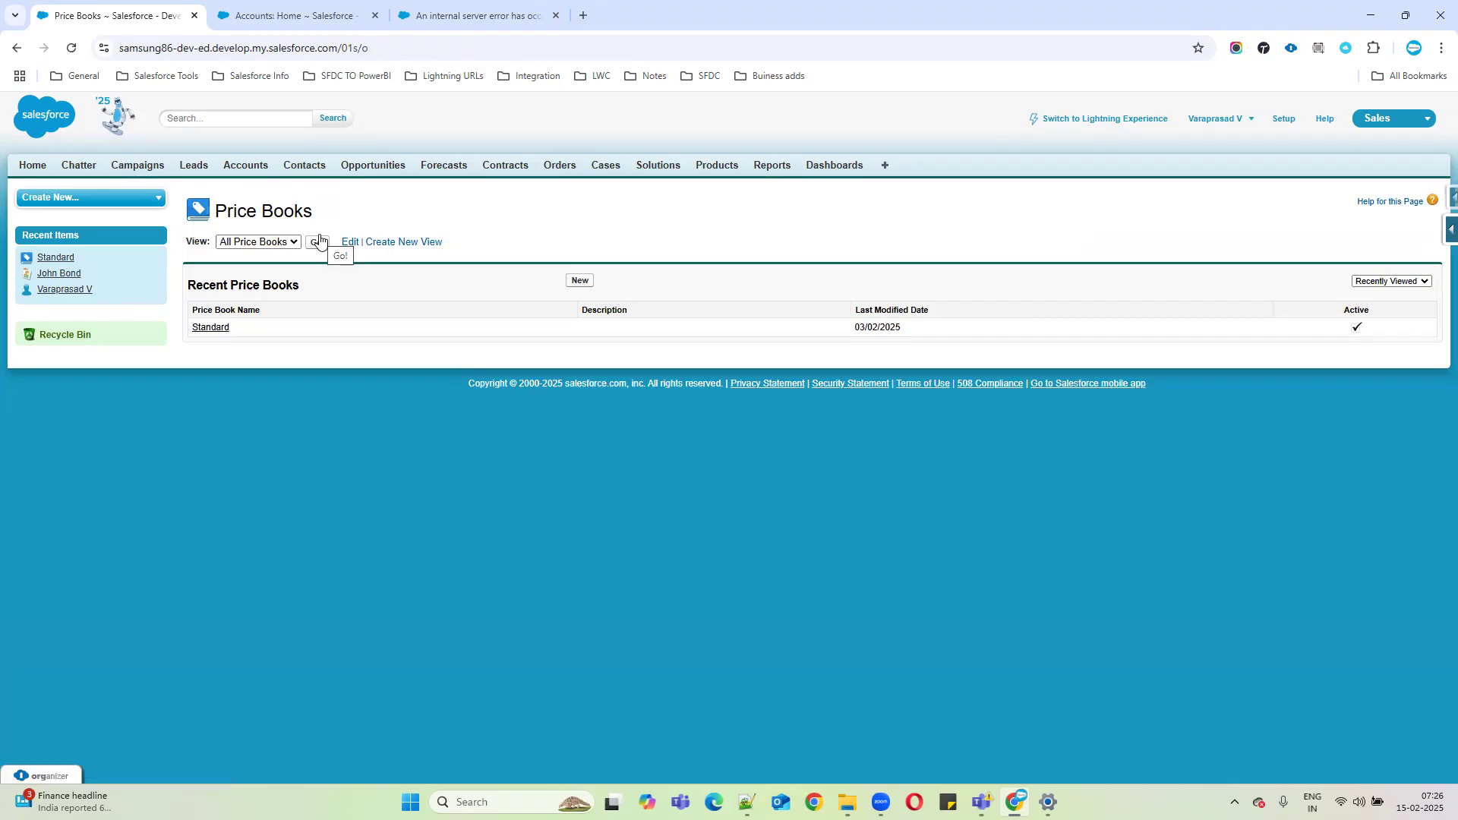
{"action": "left_click", "coordinate": [318, 241]}
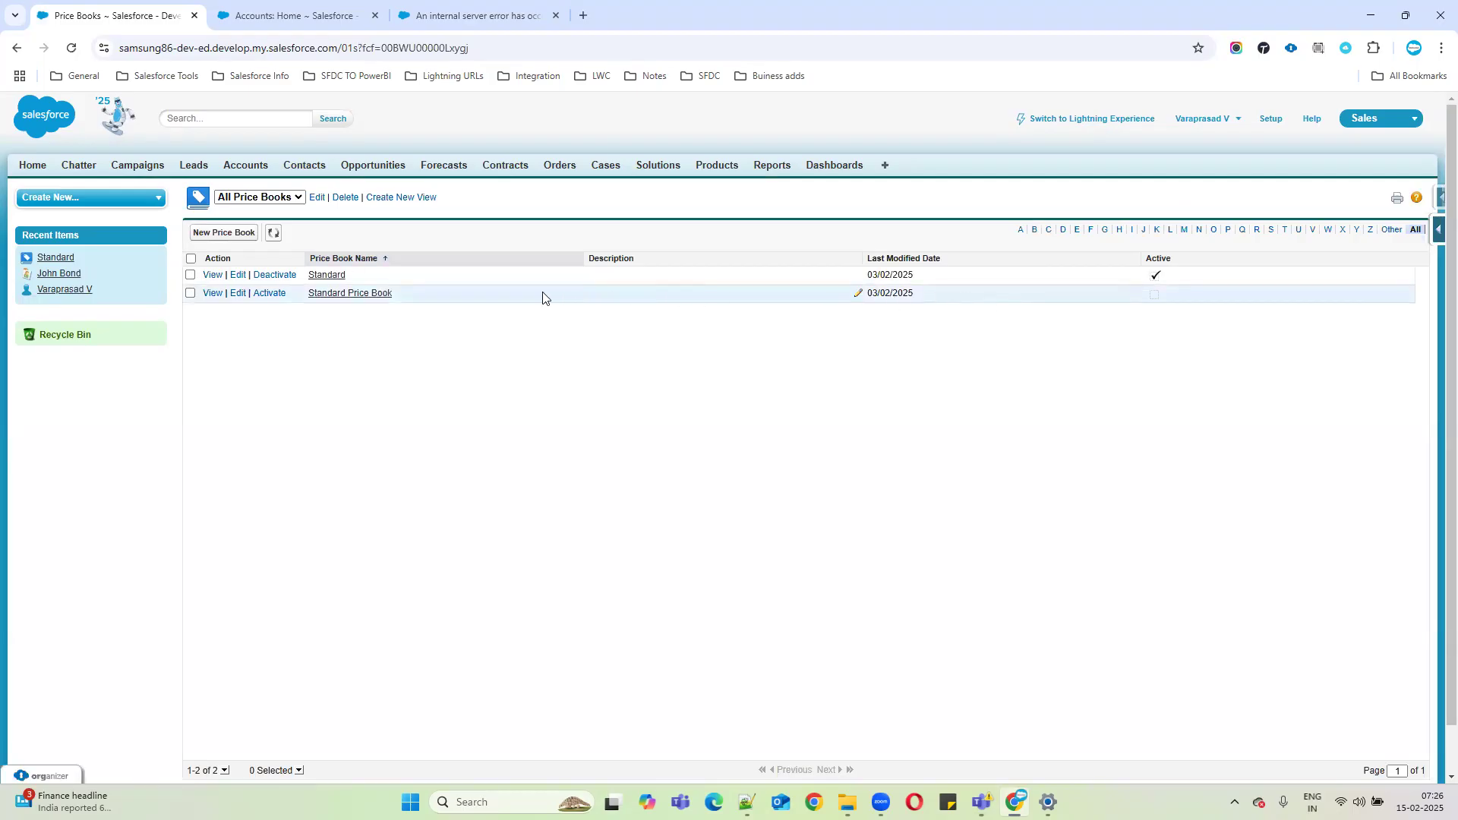
{"action": "left_click", "coordinate": [372, 293]}
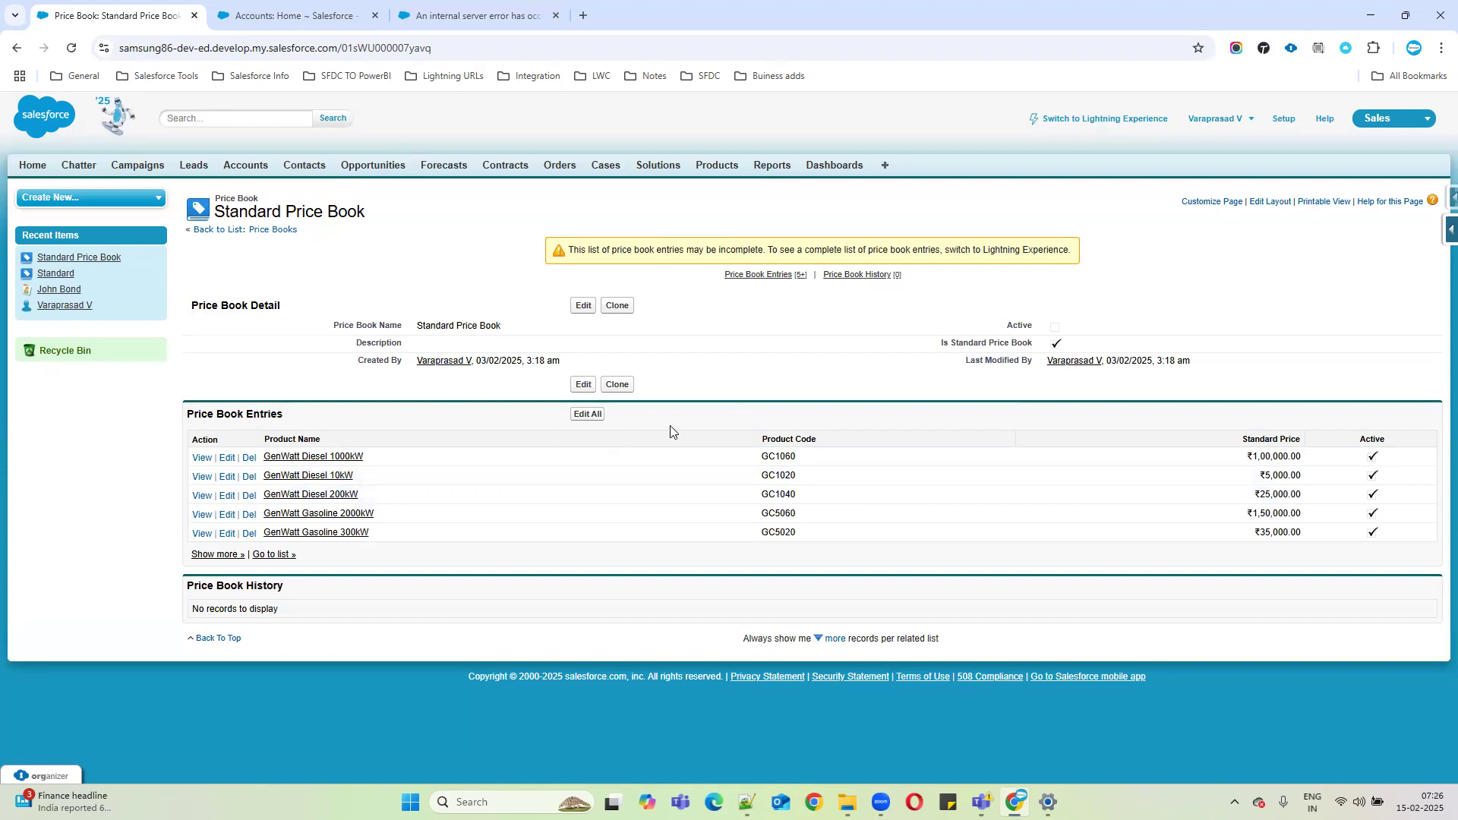
{"action": "left_click", "coordinate": [583, 415]}
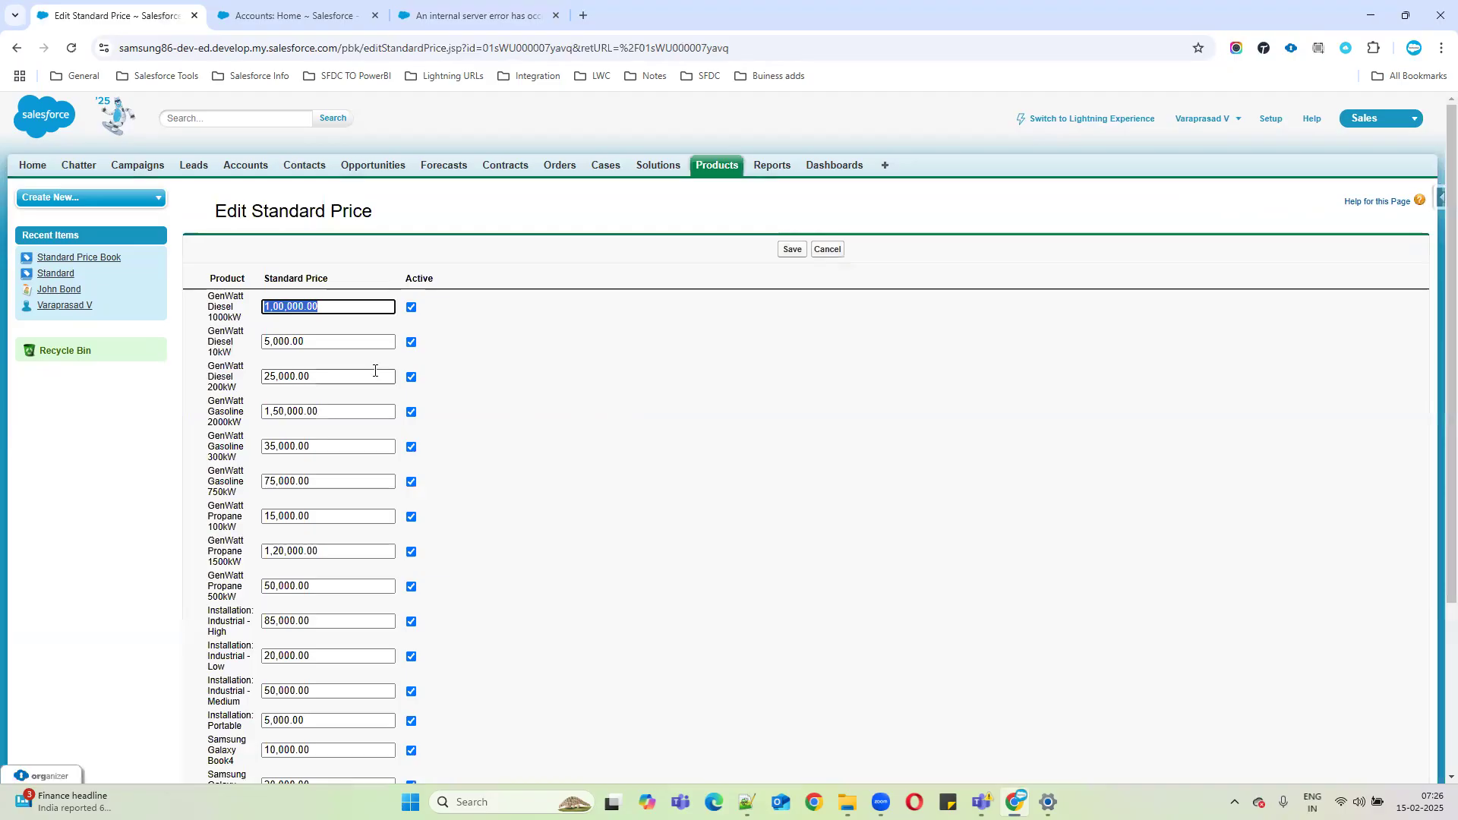
{"action": "scroll", "coordinate": [374, 371], "scroll_direction": "down", "scroll_amount": 3}
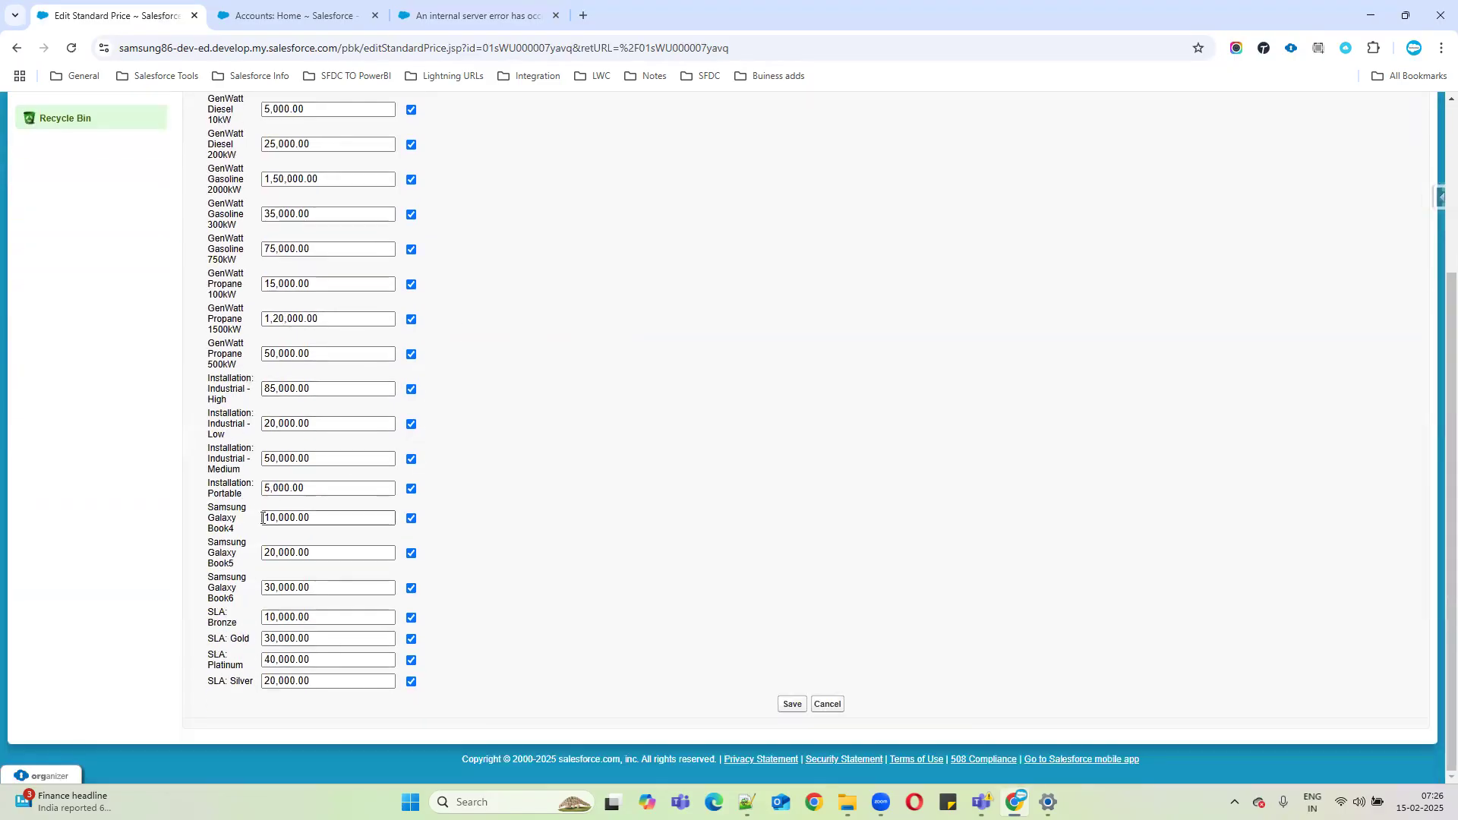
{"action": "scroll", "coordinate": [267, 508], "scroll_direction": "up", "scroll_amount": 3}
{"action": "left_click", "coordinate": [827, 244]}
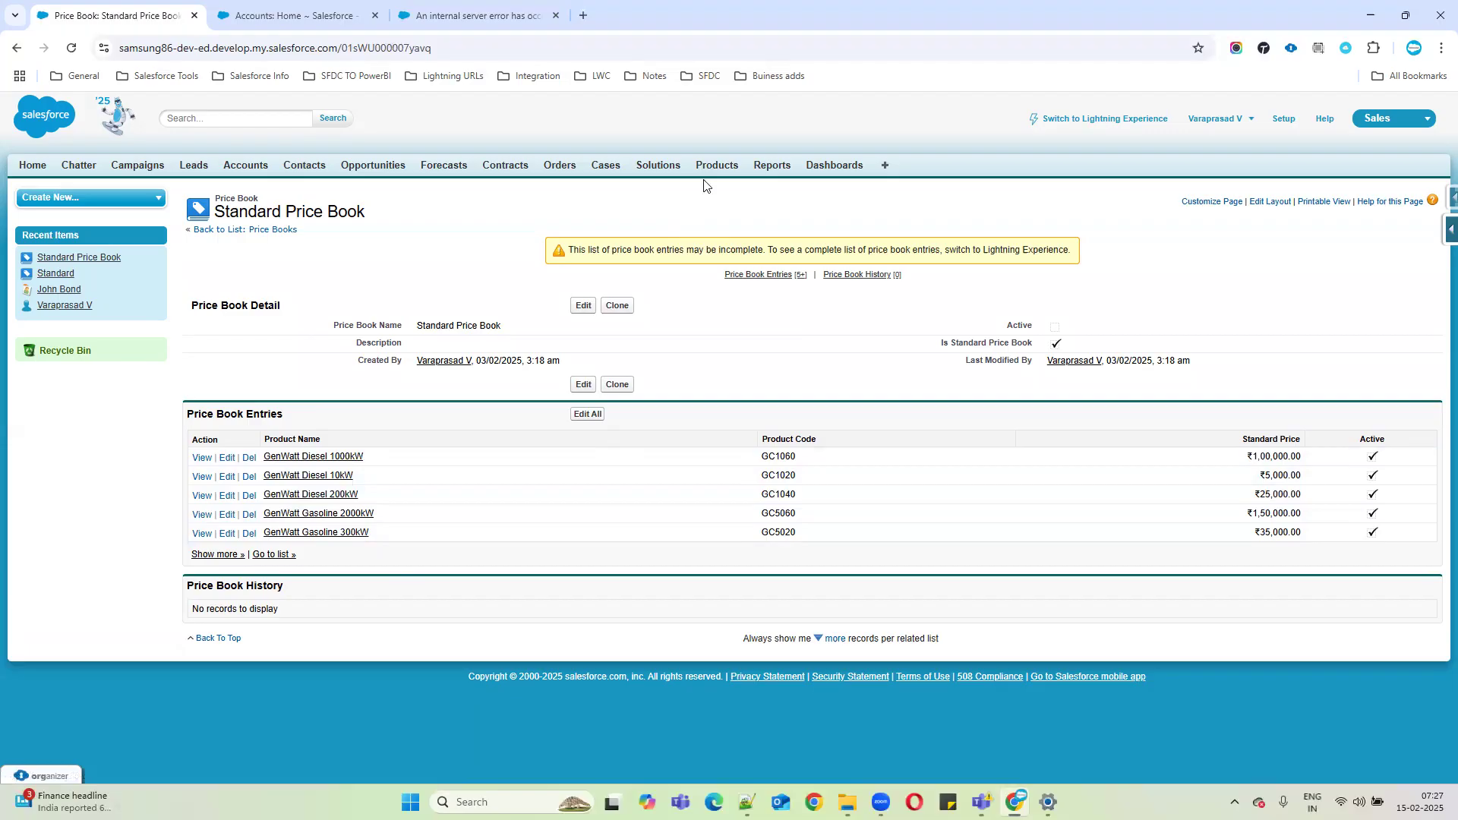
Start a new active price book named 'IND Price Book' with description 'This for ind customer'.
{"action": "left_click", "coordinate": [275, 230]}
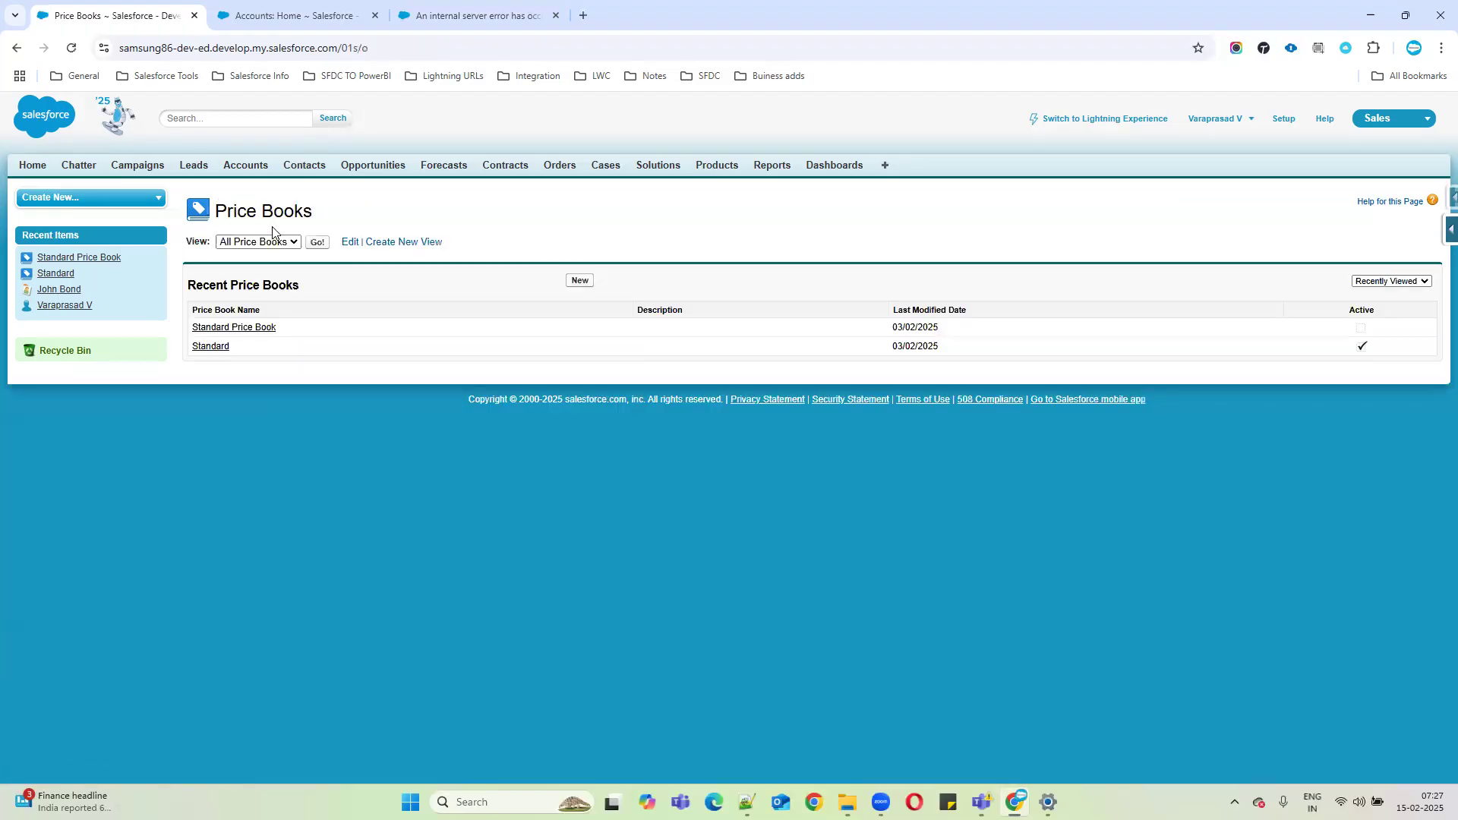
{"action": "left_click", "coordinate": [578, 280]}
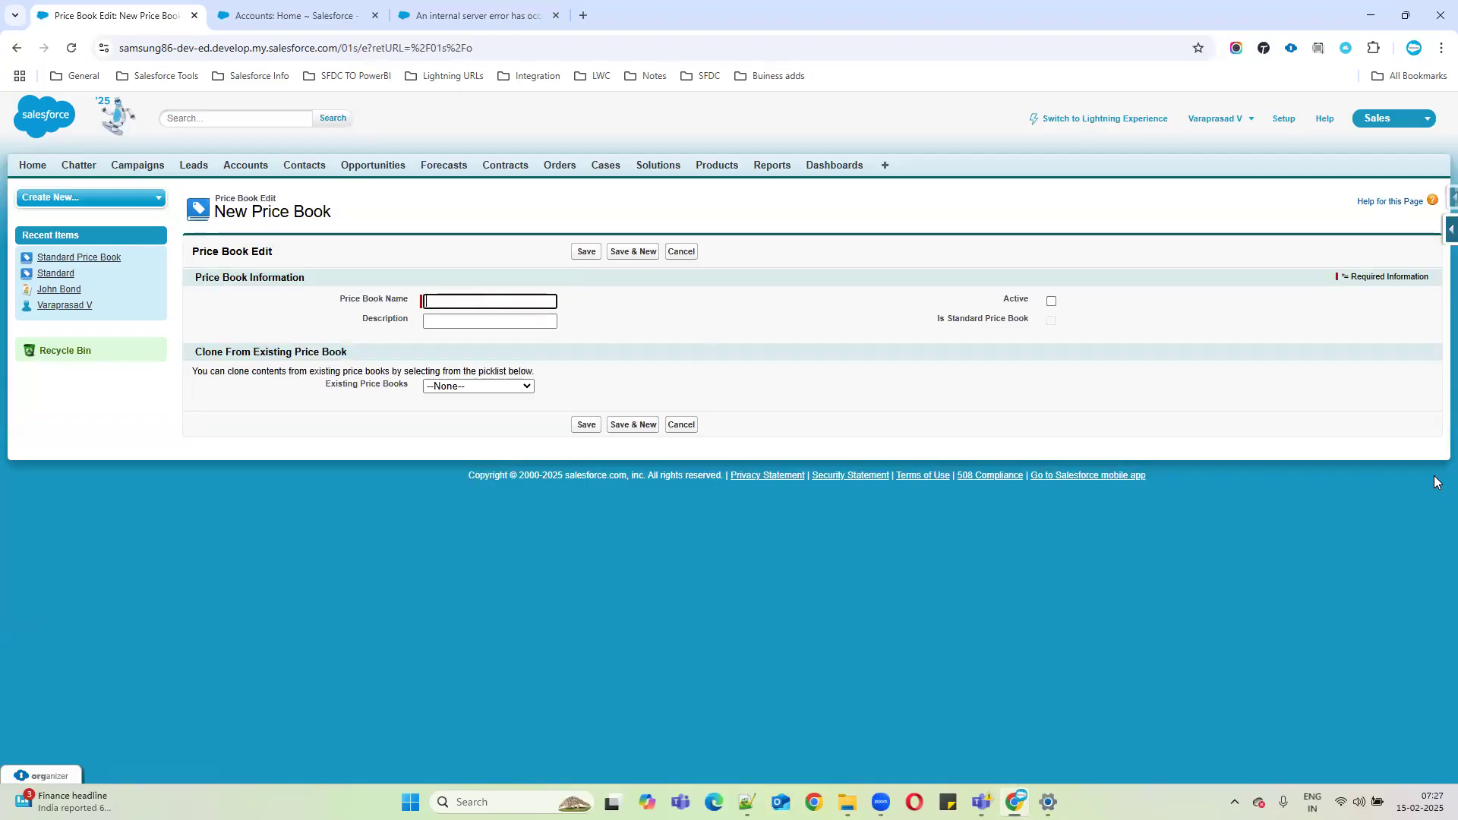
{"action": "type", "text": "IND Price Book"}
{"action": "left_click", "coordinate": [511, 320]}
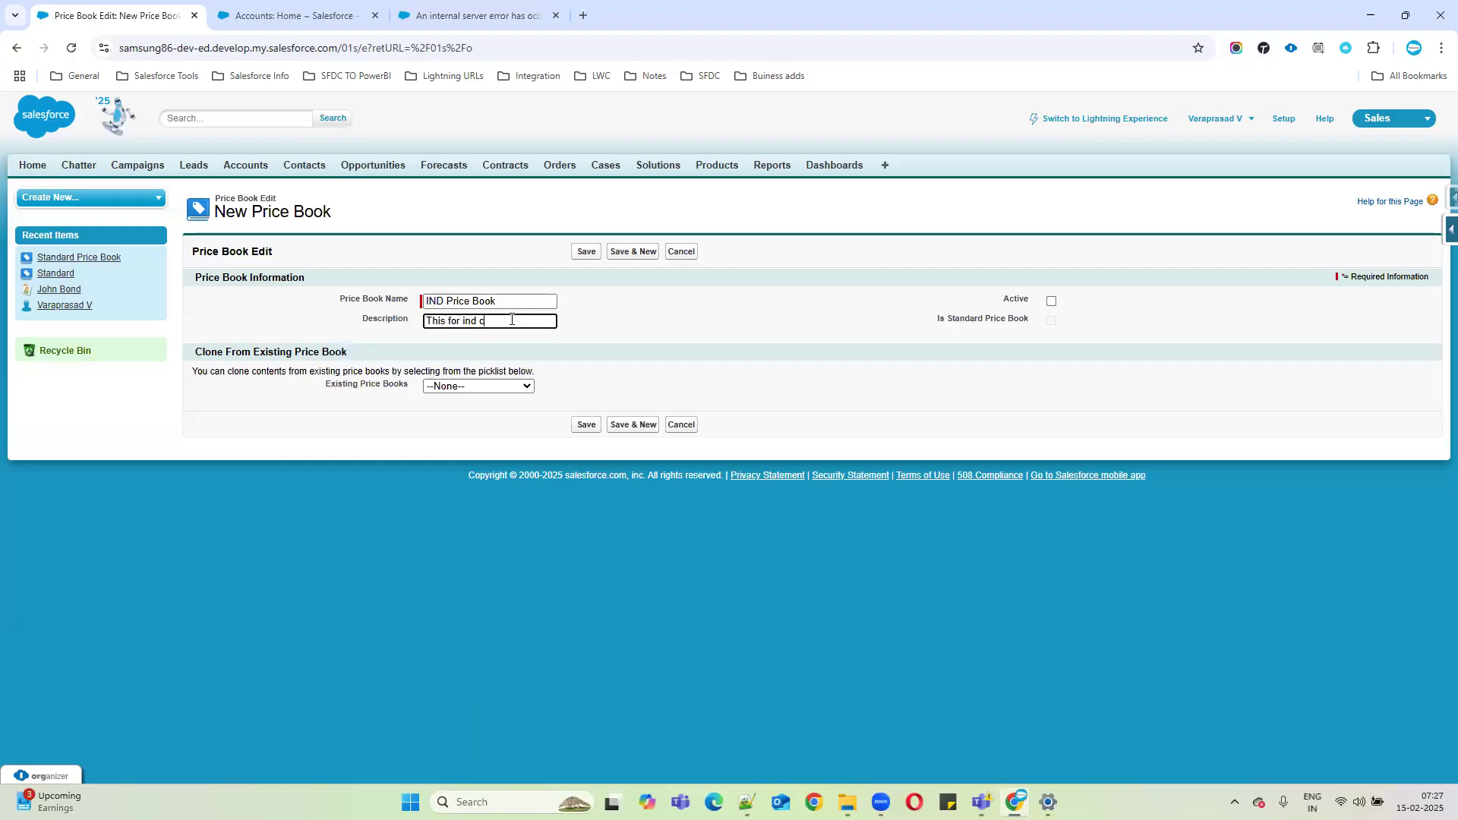
{"action": "type", "text": "This for ind customers"}
{"action": "left_click", "coordinate": [1051, 300]}
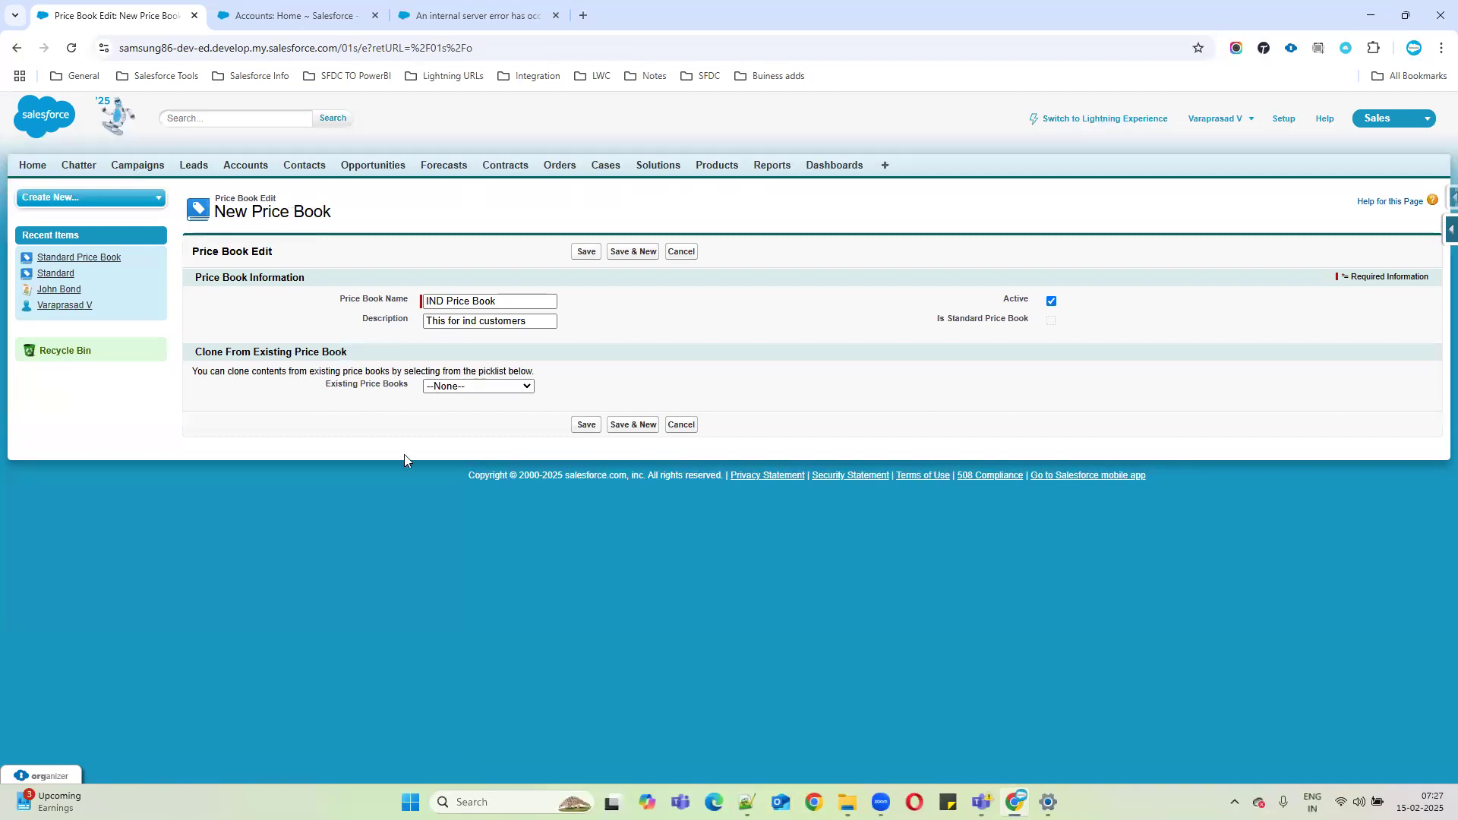
Try cloning from the Standard price book, then set Existing Price Books back to --None--.
{"action": "left_click", "coordinate": [451, 388]}
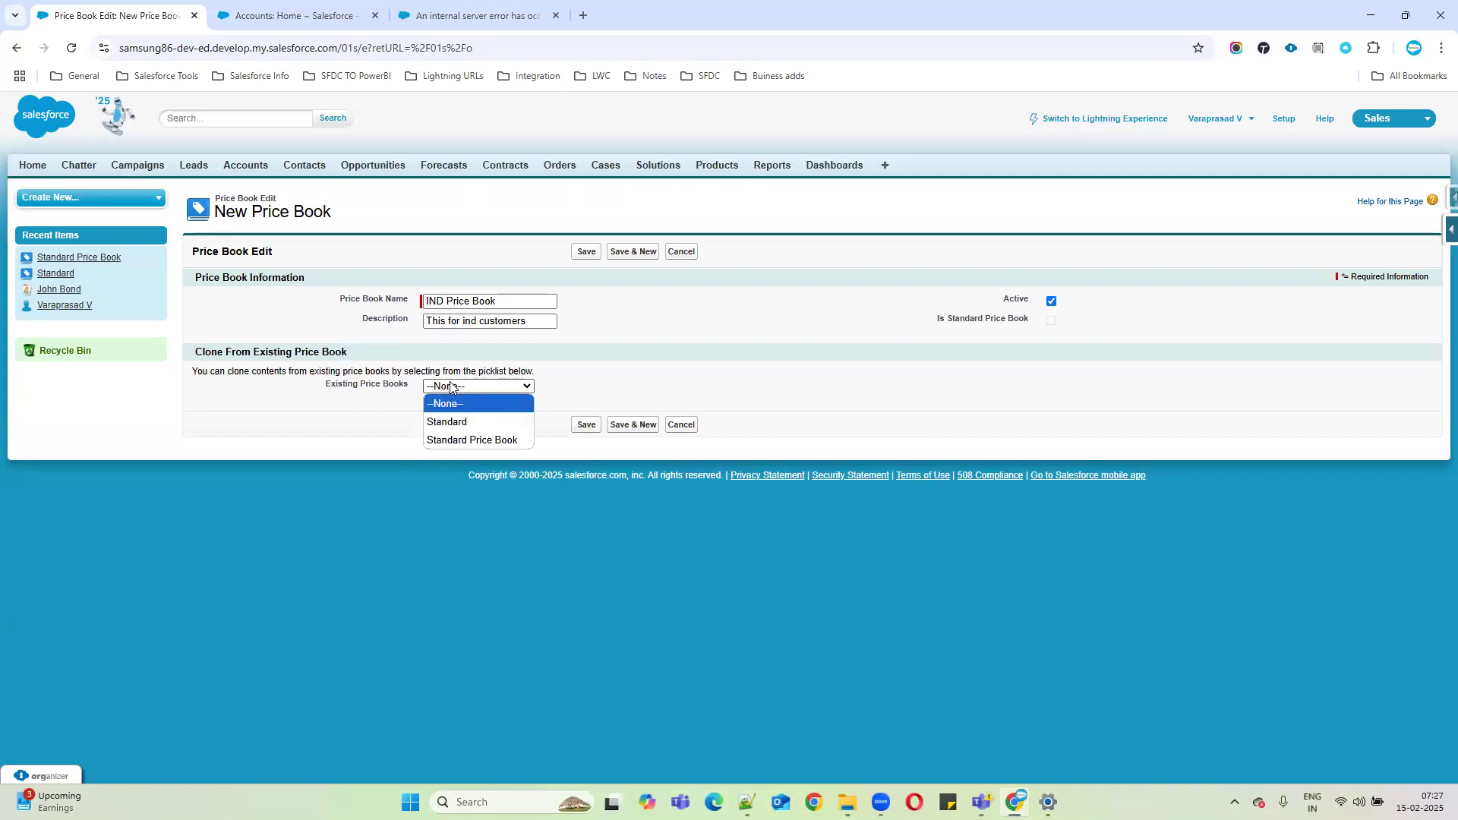
{"action": "left_click", "coordinate": [515, 419]}
{"action": "left_click_drag", "start_coordinate": [186, 375], "coordinate": [600, 368]}
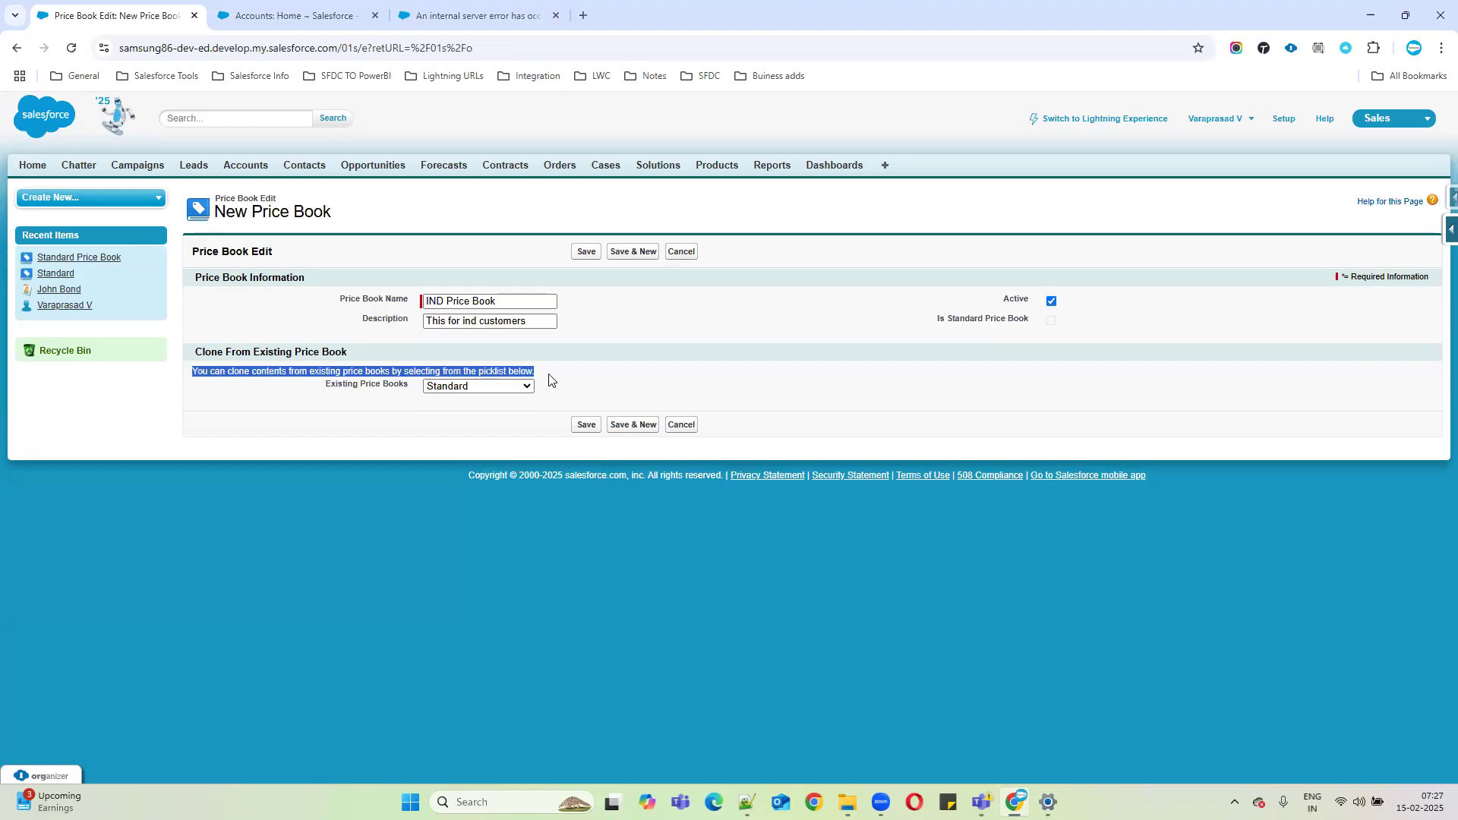
{"action": "left_click", "coordinate": [486, 386]}
{"action": "left_click", "coordinate": [466, 419]}
Correct the description to 'This is for ind customer' and review the Is Standard Price Book setting.
{"action": "left_click_drag", "start_coordinate": [214, 213], "coordinate": [416, 219]}
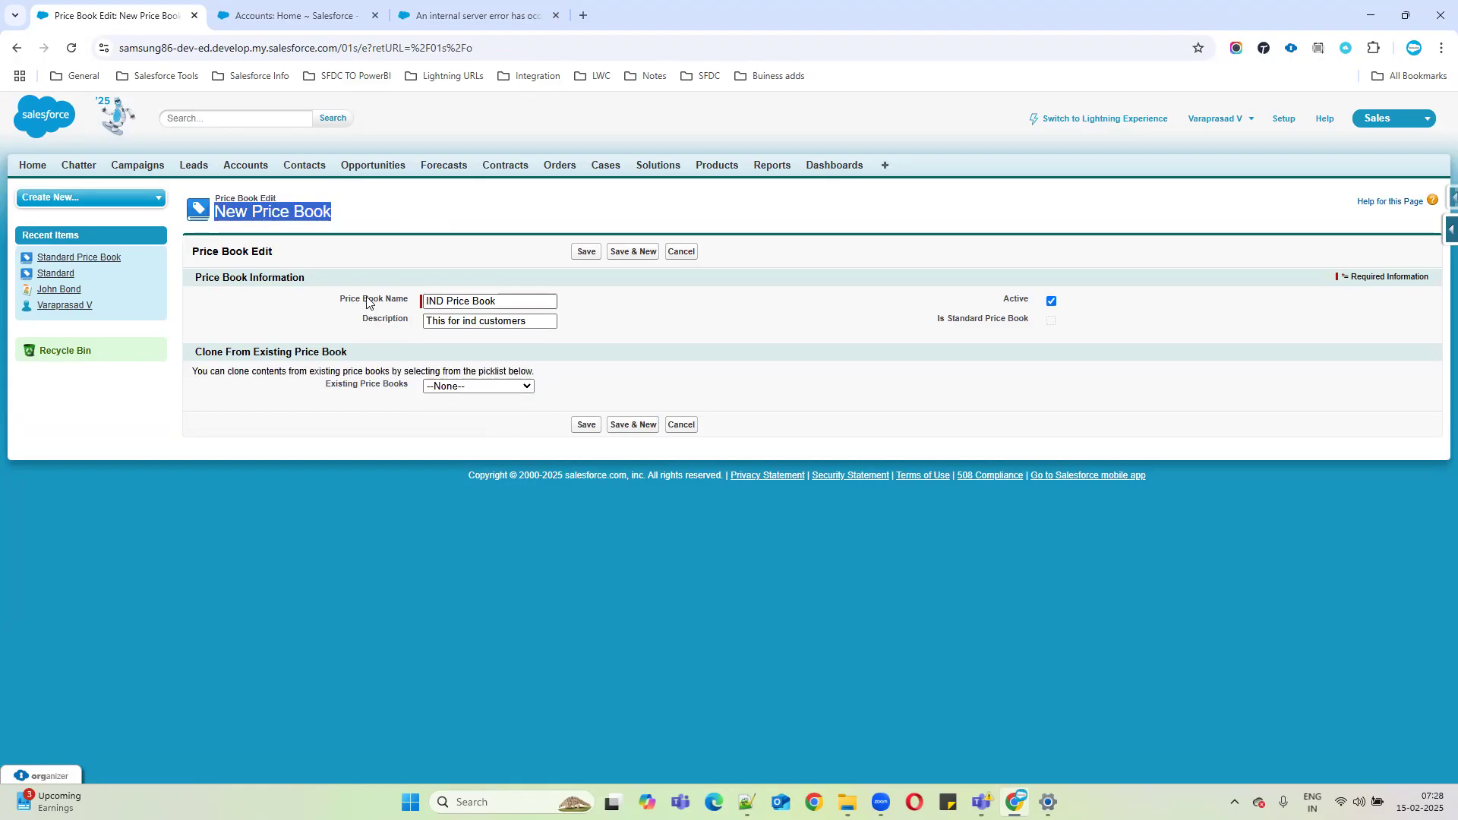
{"action": "left_click_drag", "start_coordinate": [347, 299], "coordinate": [543, 300]}
{"action": "left_click_drag", "start_coordinate": [1000, 298], "coordinate": [1099, 295]}
{"action": "left_click", "coordinate": [401, 321]}
{"action": "left_click", "coordinate": [487, 323]}
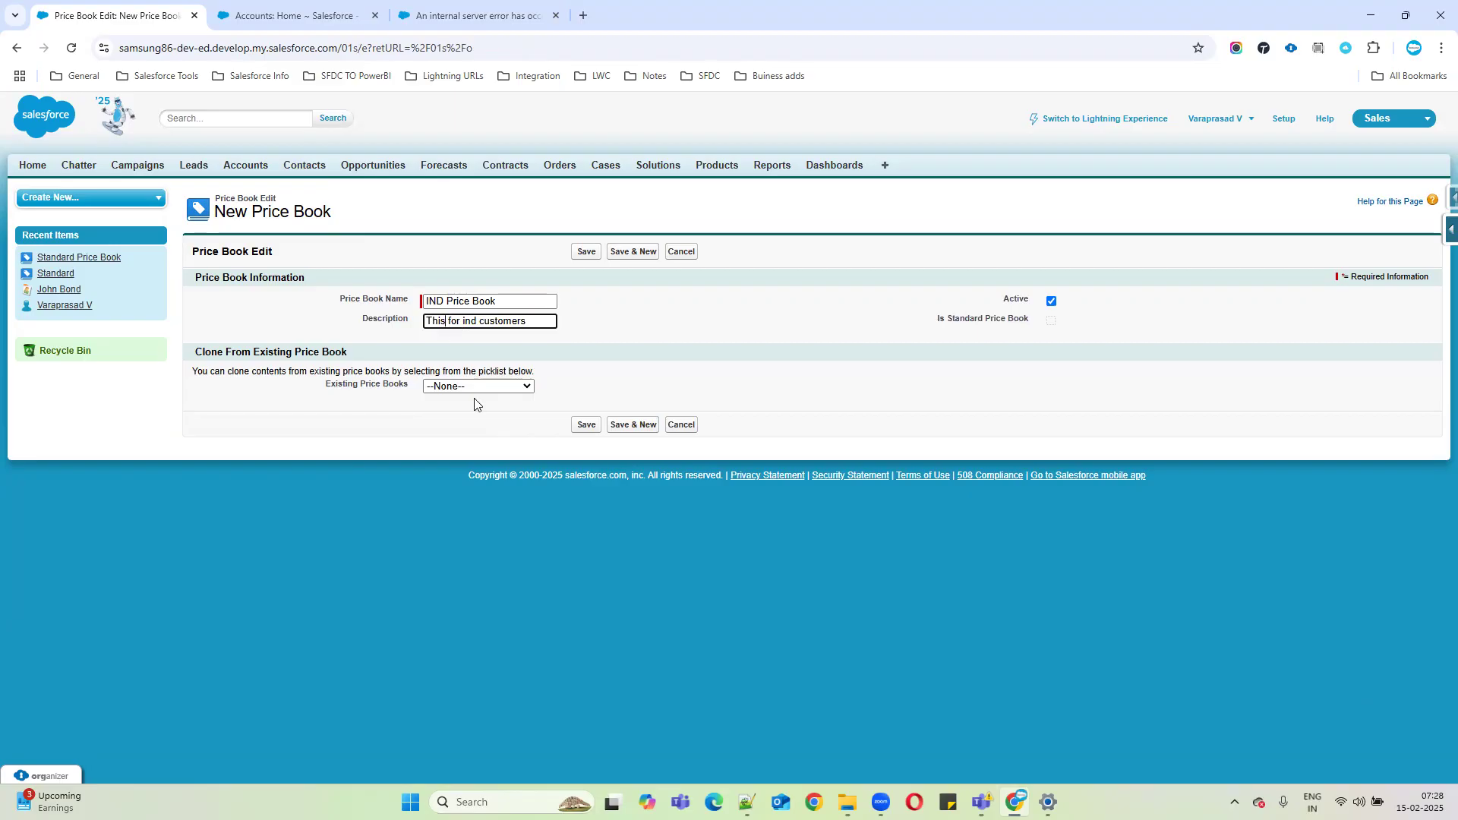
{"action": "type", "text": "is"}
{"action": "left_click_drag", "start_coordinate": [928, 317], "coordinate": [1118, 330]}
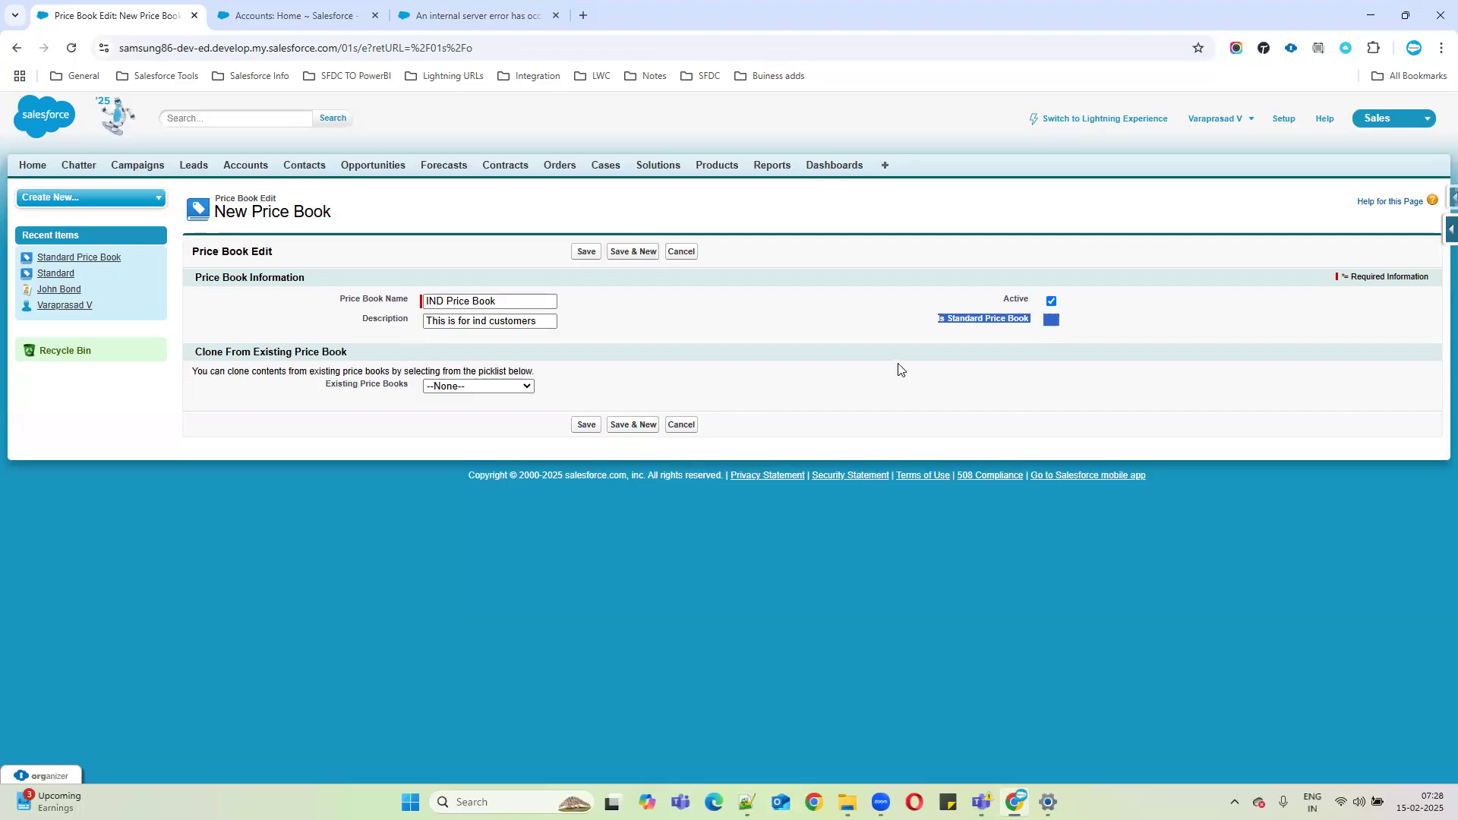
{"action": "left_click", "coordinate": [949, 355]}
{"action": "left_click_drag", "start_coordinate": [935, 319], "coordinate": [1097, 322]}
{"action": "left_click", "coordinate": [804, 324]}
Save the IND Price Book, open and cancel its edit page, then start another new price book.
{"action": "left_click", "coordinate": [584, 253]}
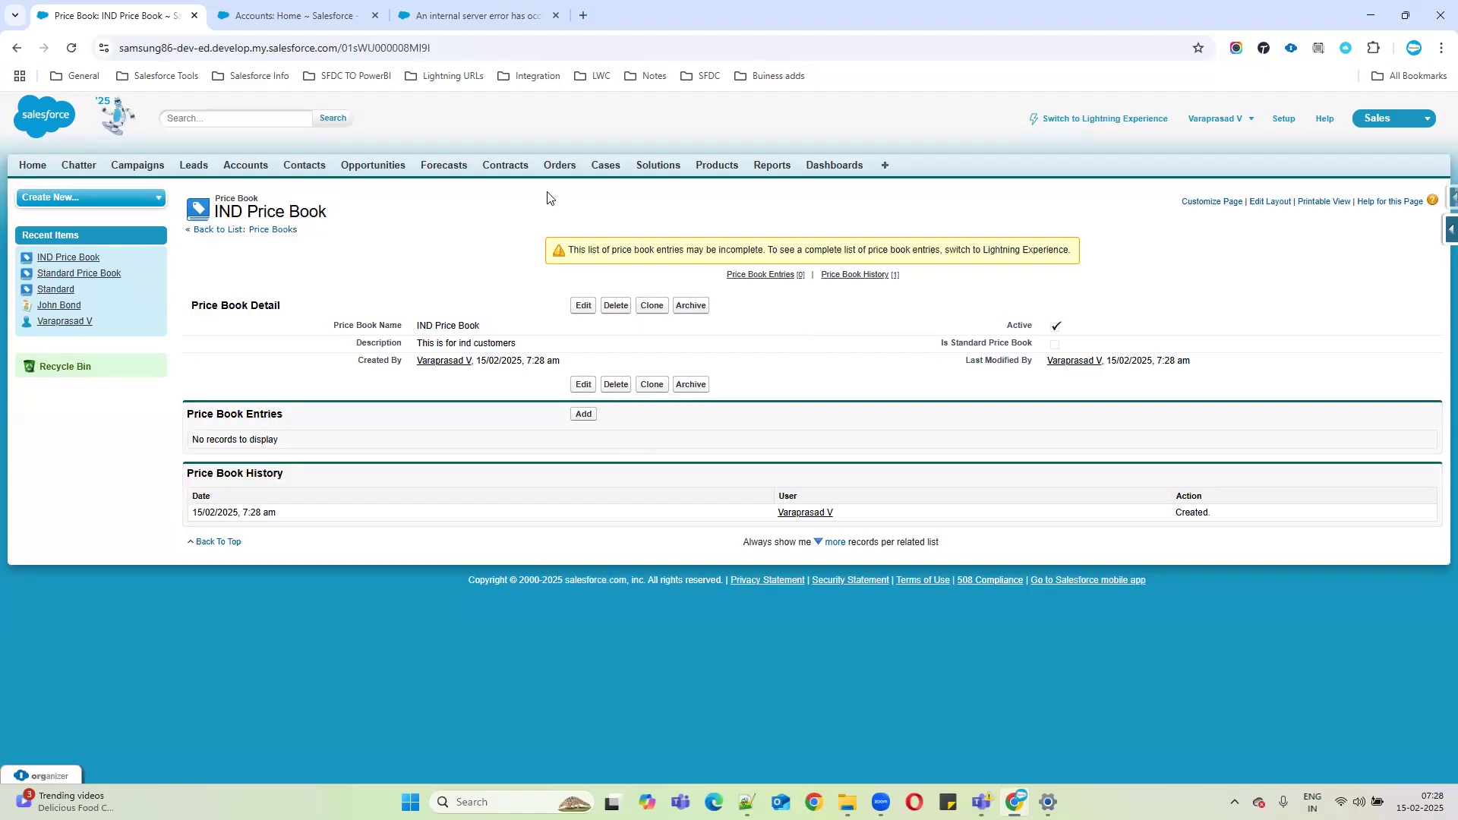
{"action": "left_click", "coordinate": [583, 305]}
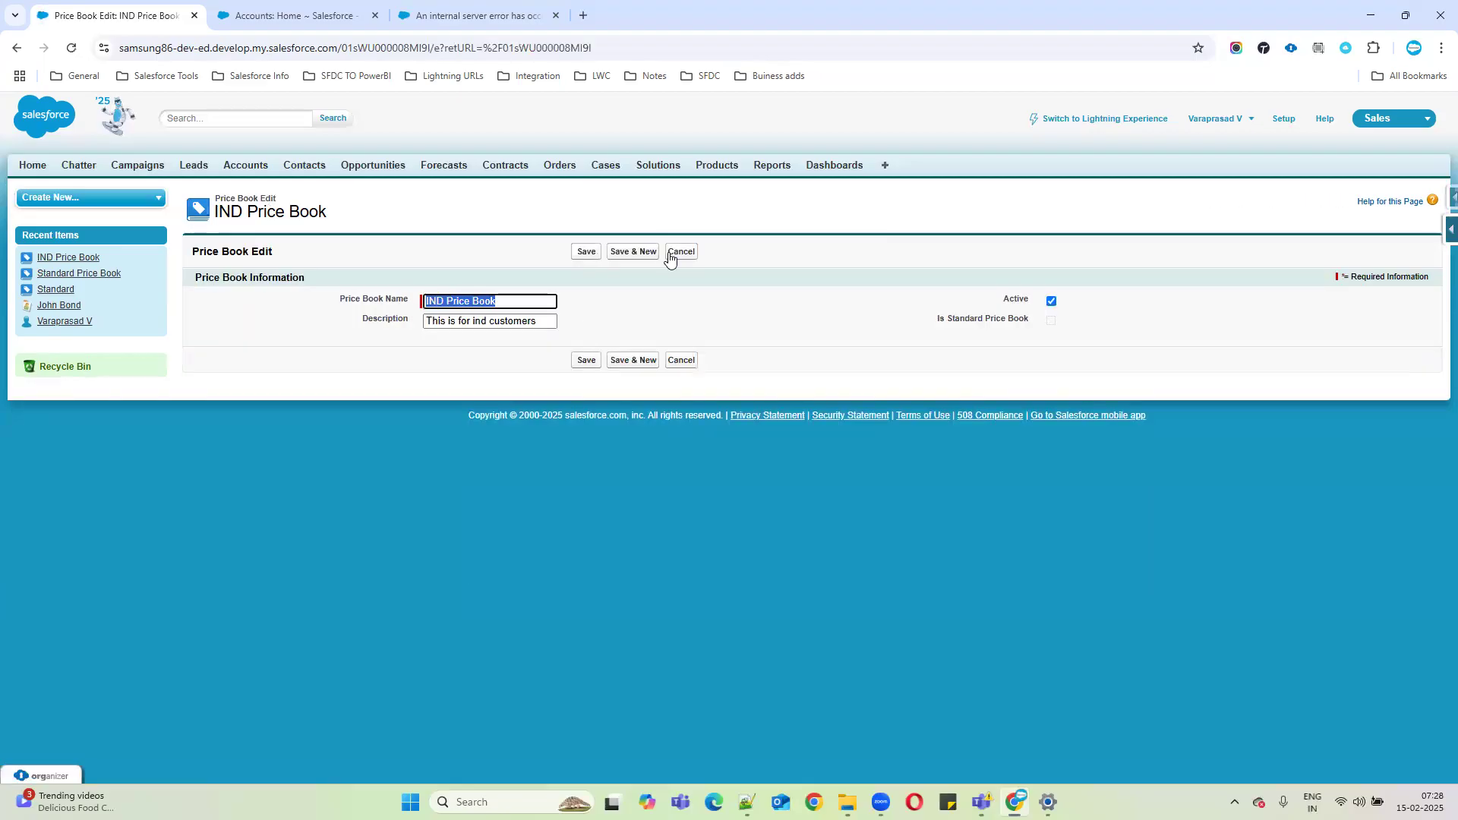
{"action": "left_click", "coordinate": [680, 252]}
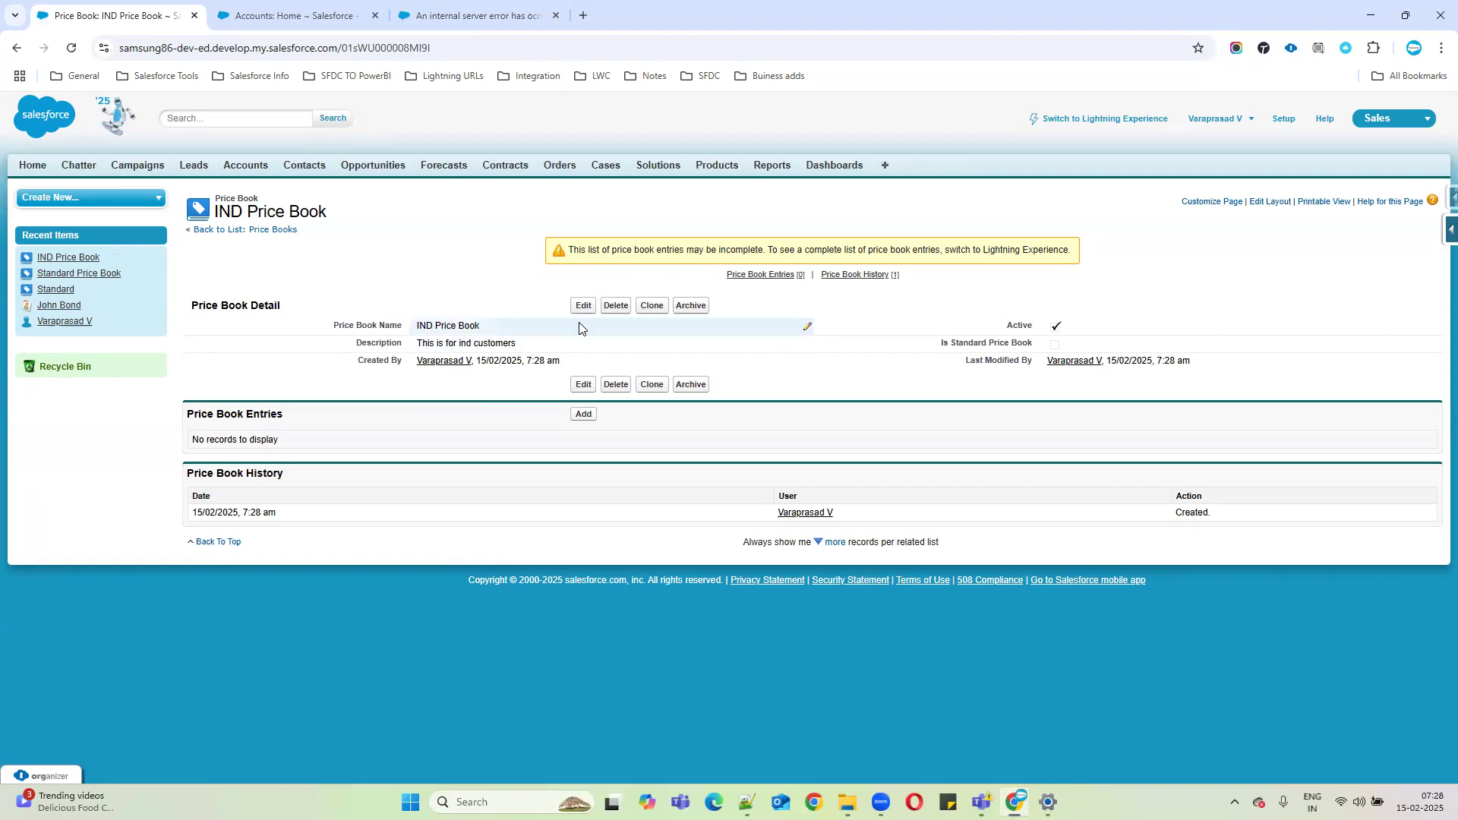
{"action": "left_click", "coordinate": [267, 230]}
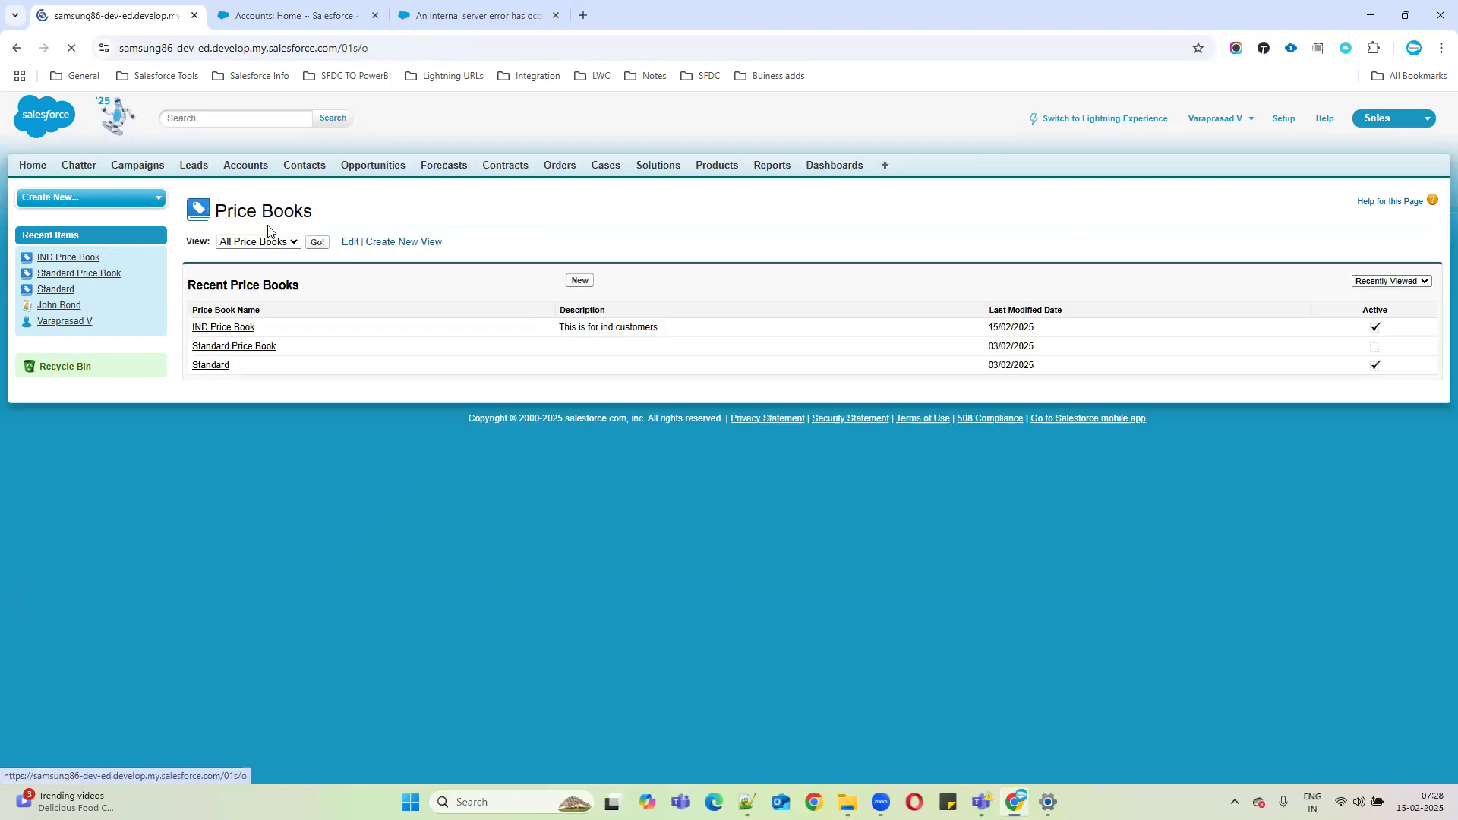
{"action": "left_click", "coordinate": [572, 282]}
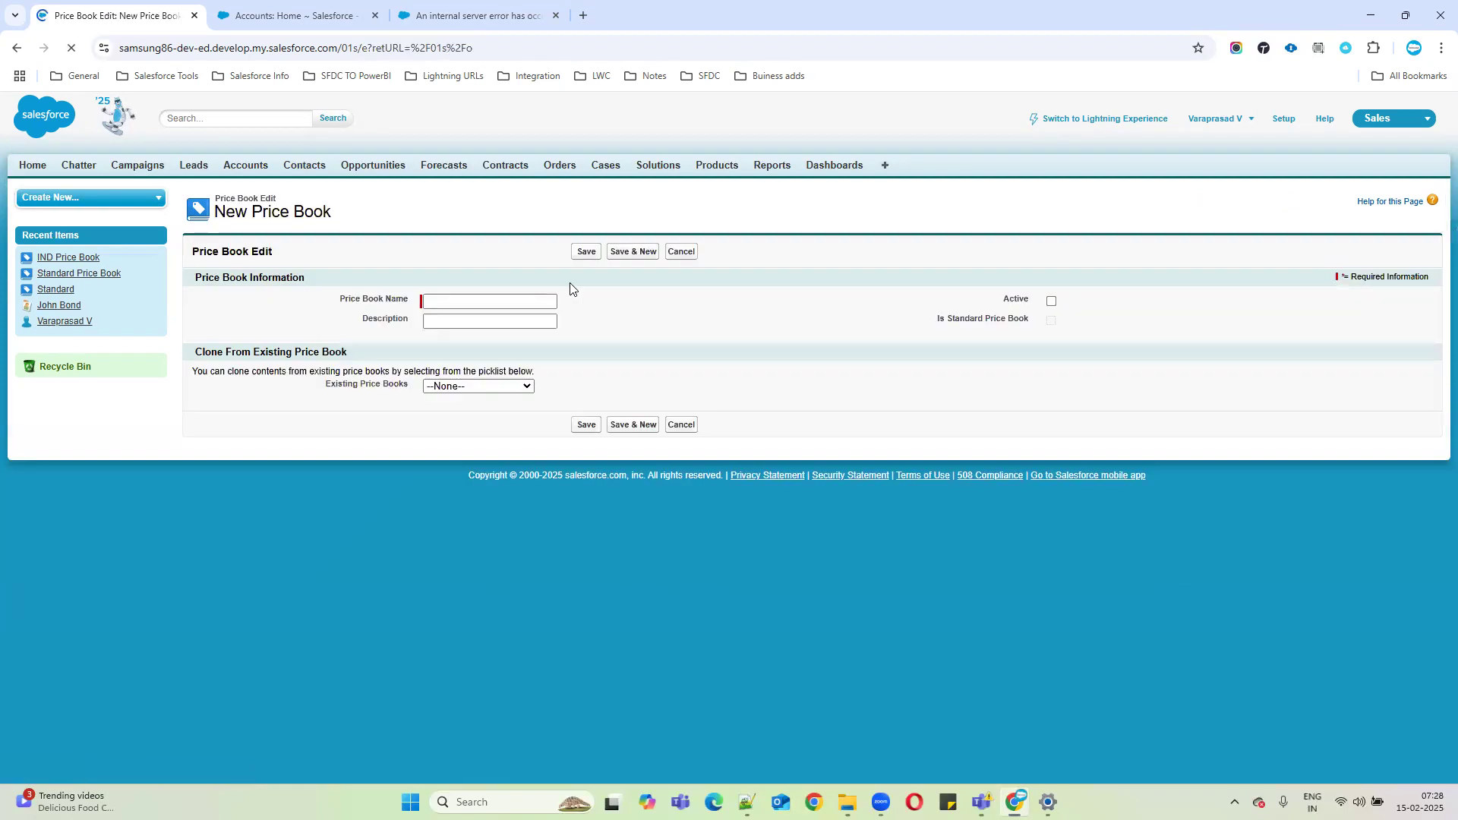
Begin an active price book named 'USA PB' with description 'This is for US c'.
{"action": "type", "text": "USA PB"}
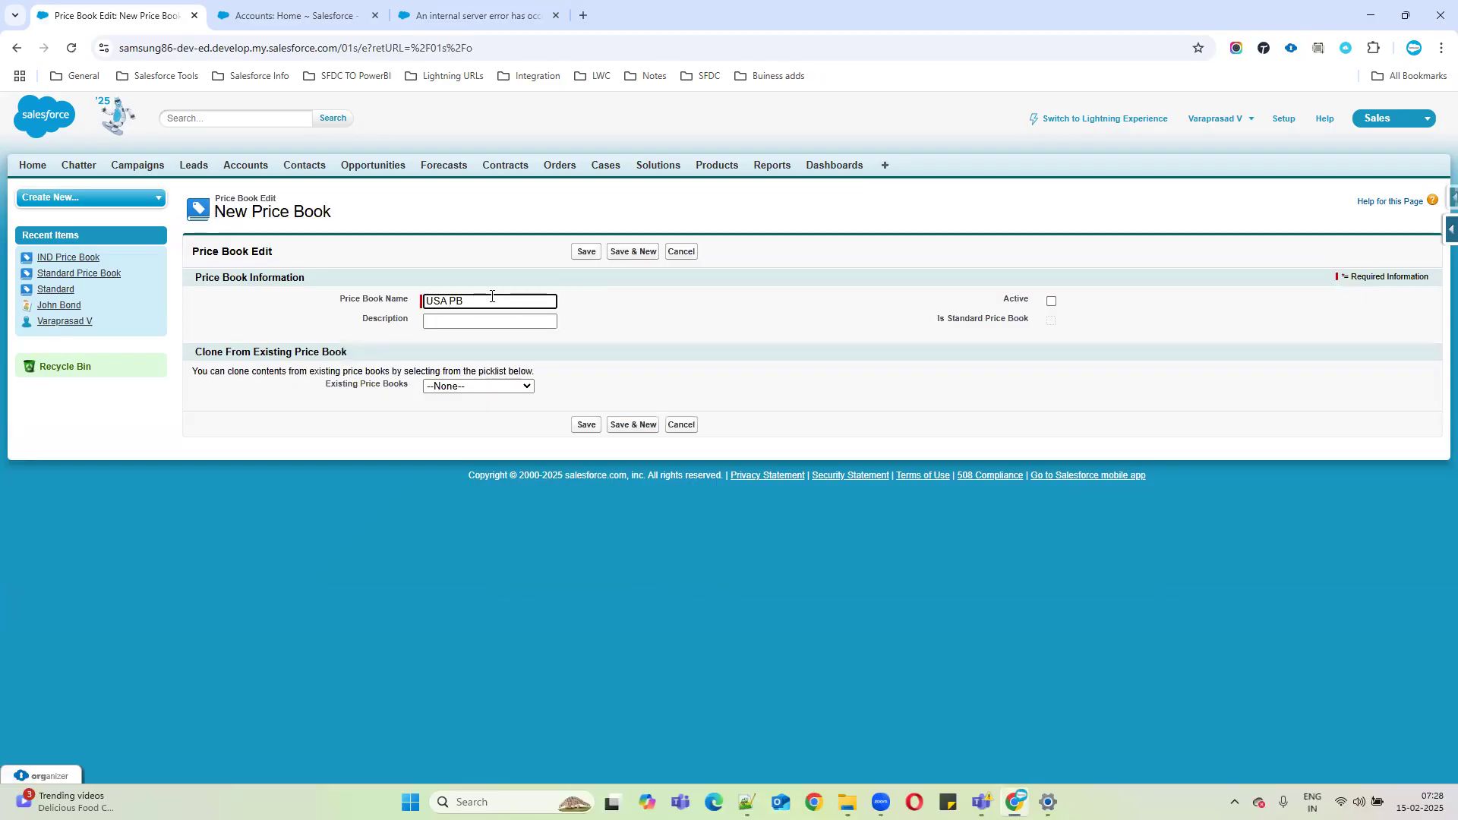
{"action": "left_click", "coordinate": [1051, 302]}
{"action": "left_click", "coordinate": [517, 322]}
{"action": "type", "text": "This is for US customers"}
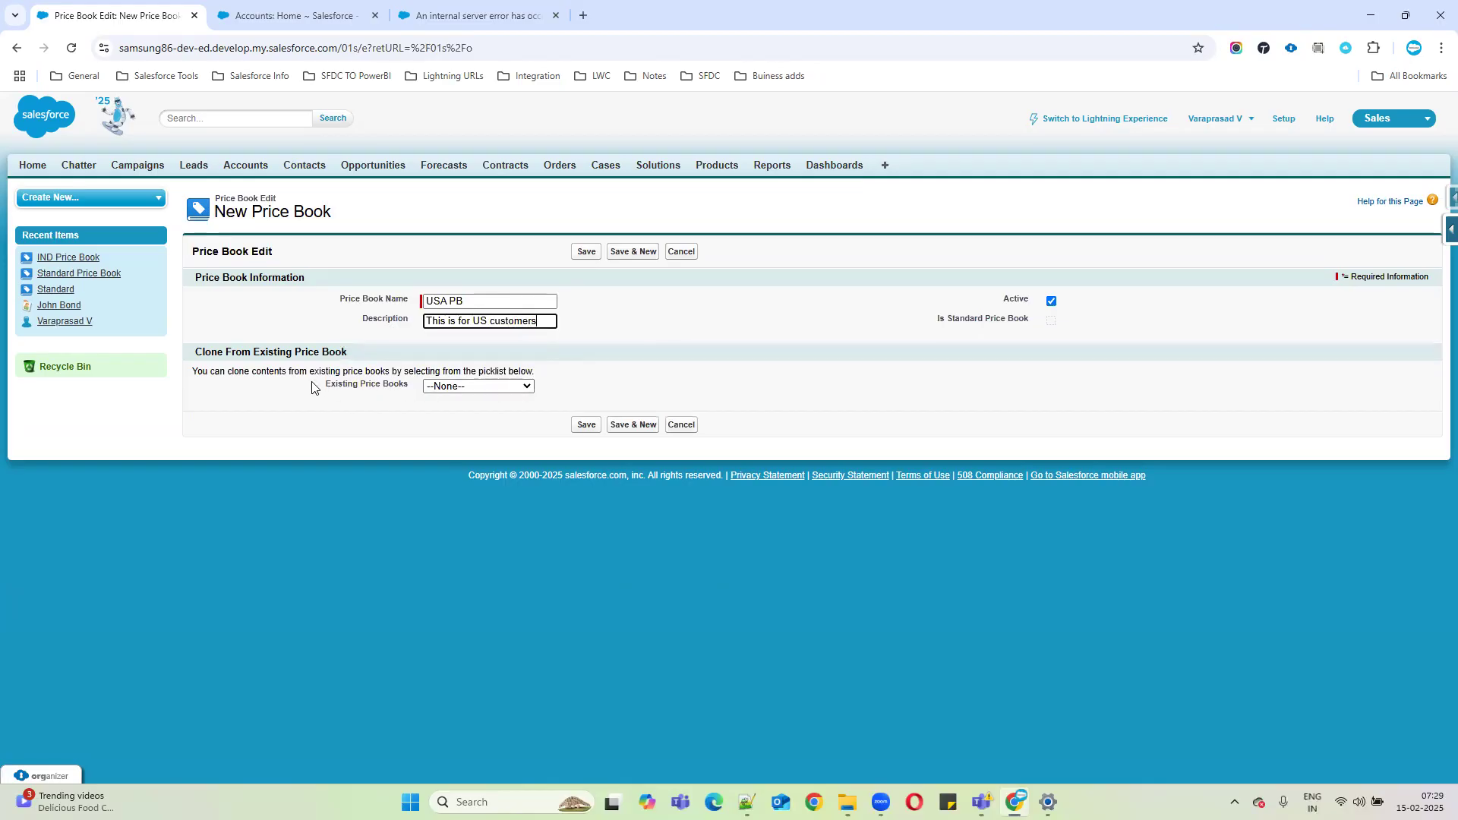
{"action": "left_click_drag", "start_coordinate": [312, 384], "coordinate": [501, 387]}
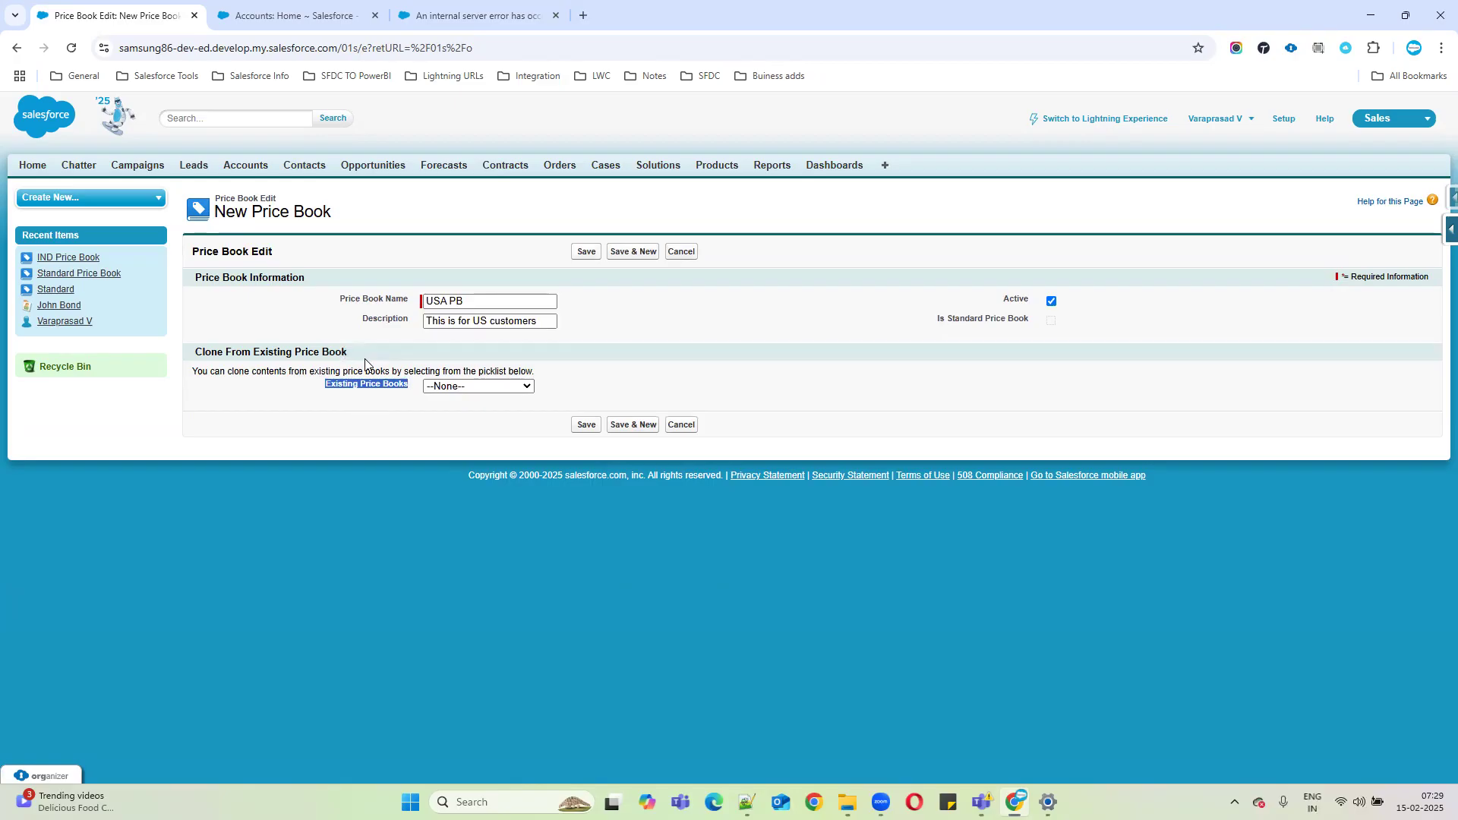
{"action": "left_click", "coordinate": [397, 404]}
{"action": "left_click", "coordinate": [449, 386]}
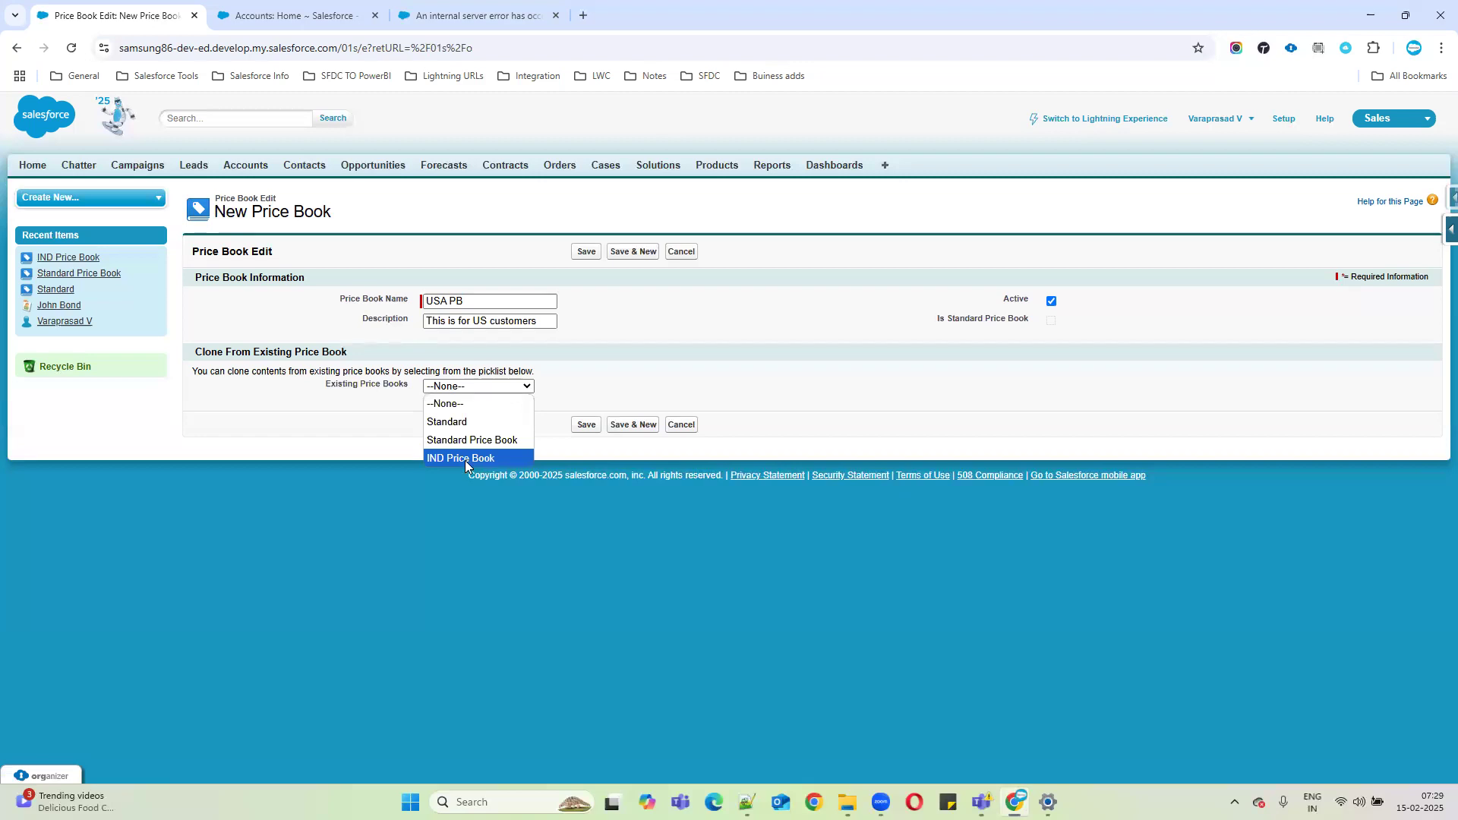
Rename it to 'USA Price Book' and choose Standard as the price book to clone from.
{"action": "left_click", "coordinate": [466, 300]}
{"action": "type", "text": "USA Price Book"}
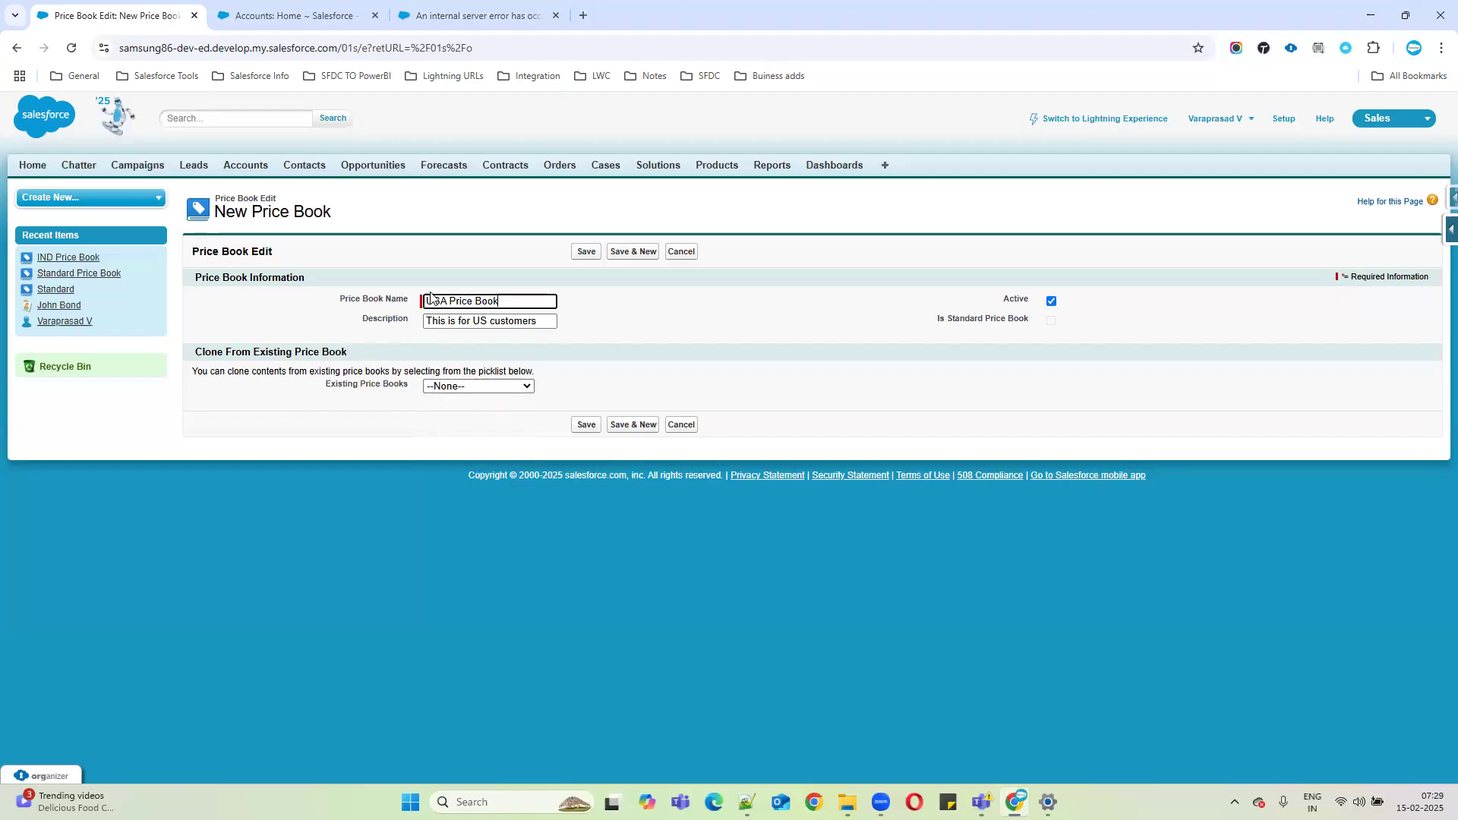
{"action": "left_click", "coordinate": [477, 386]}
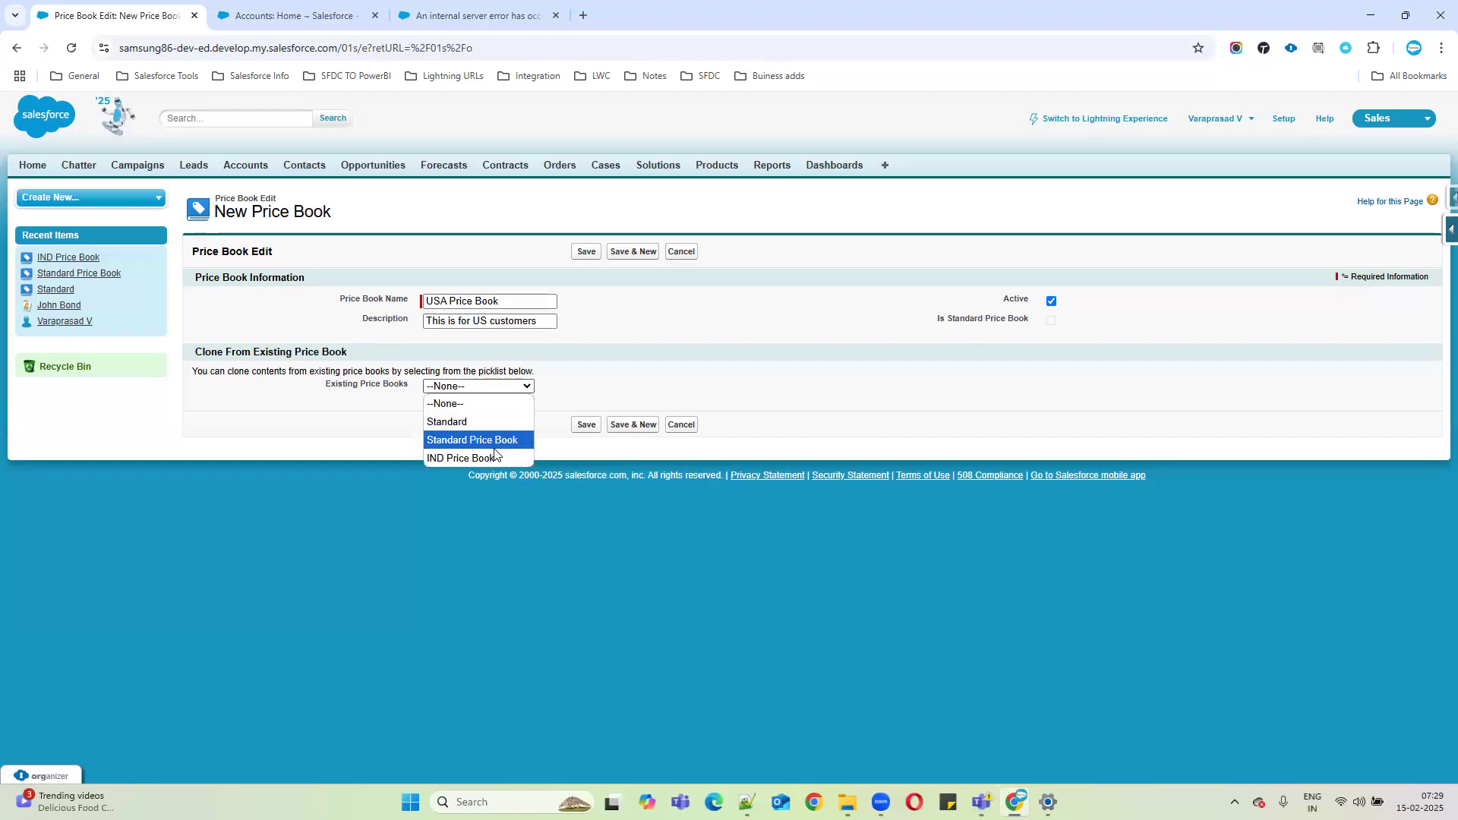
{"action": "left_click", "coordinate": [218, 387]}
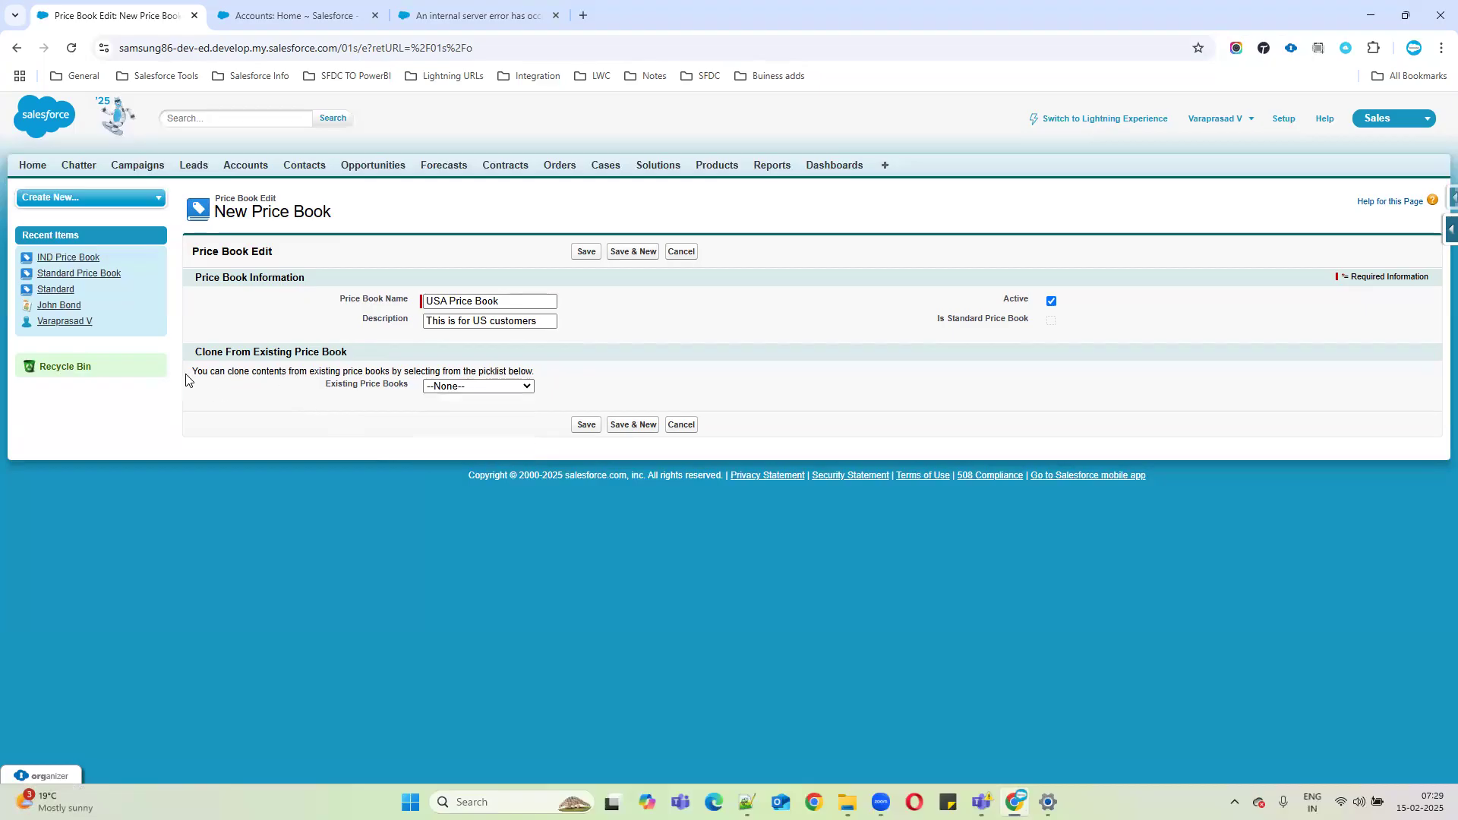
{"action": "left_click_drag", "start_coordinate": [192, 372], "coordinate": [554, 374]}
{"action": "left_click", "coordinate": [505, 387]}
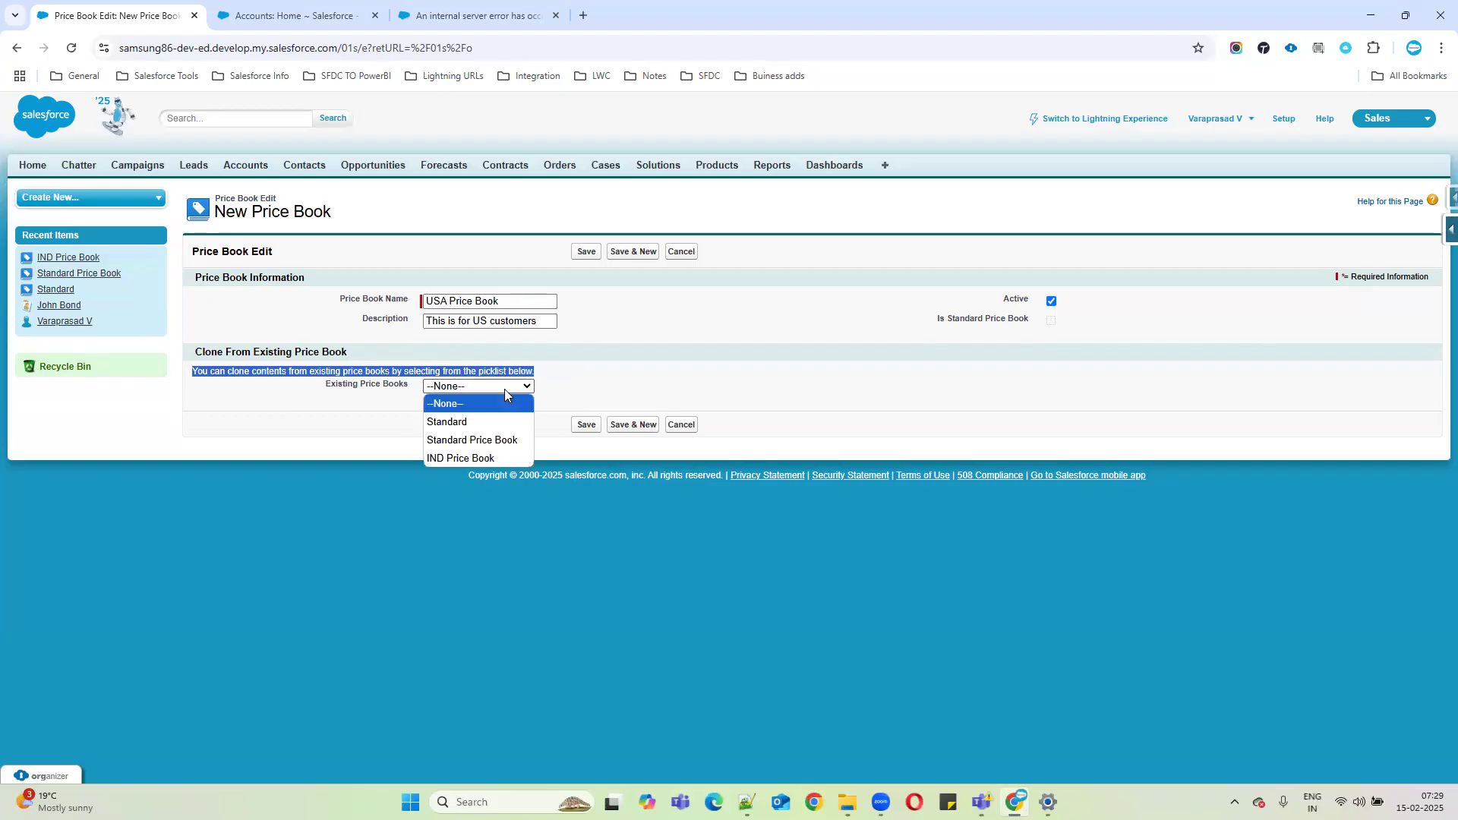
{"action": "left_click", "coordinate": [468, 424]}
{"action": "left_click", "coordinate": [296, 15]}
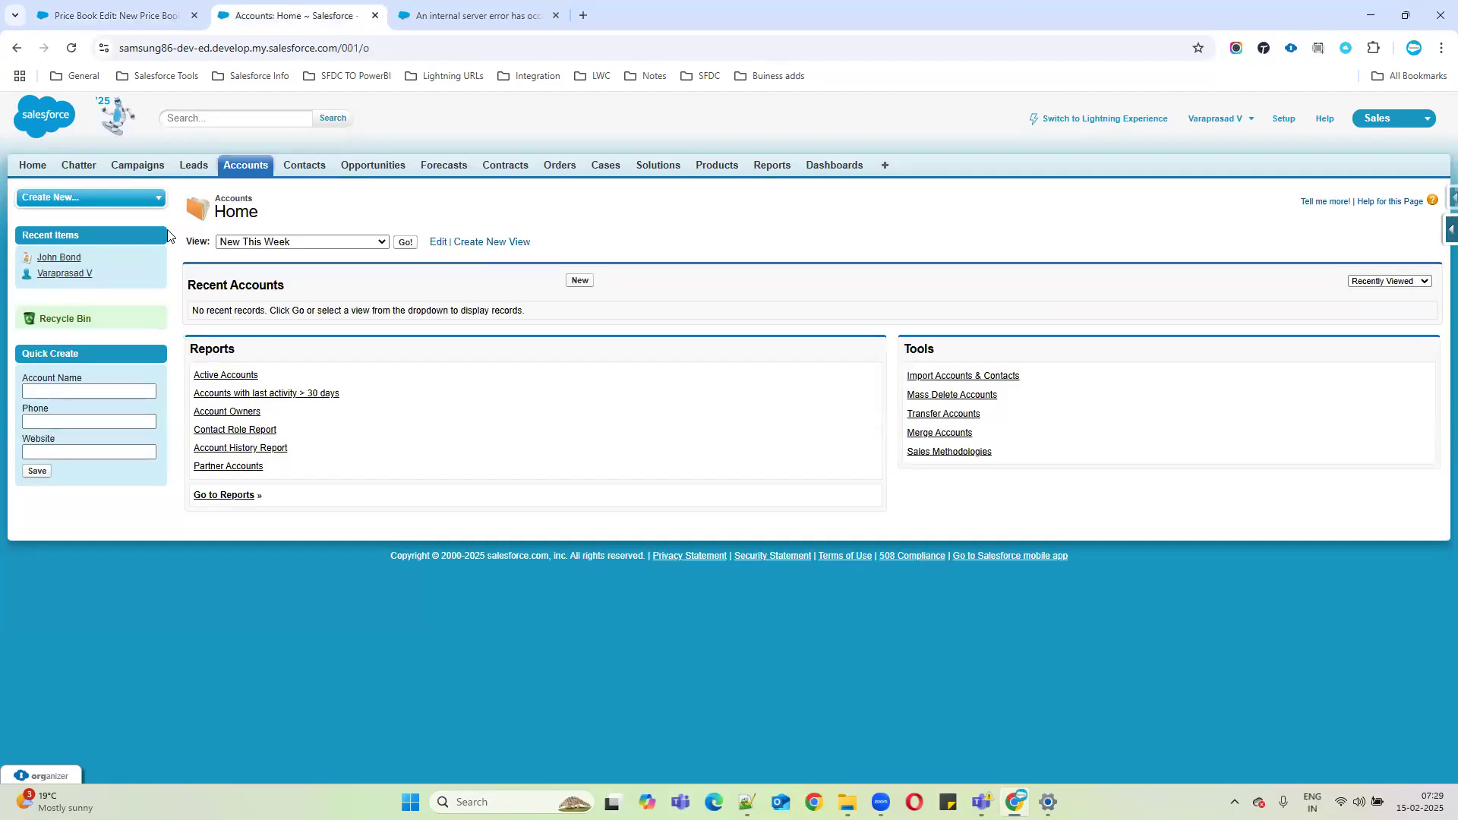
Look up the Standard price book's GenWatt product entries through Products and Manage Price Books.
{"action": "left_click", "coordinate": [706, 165]}
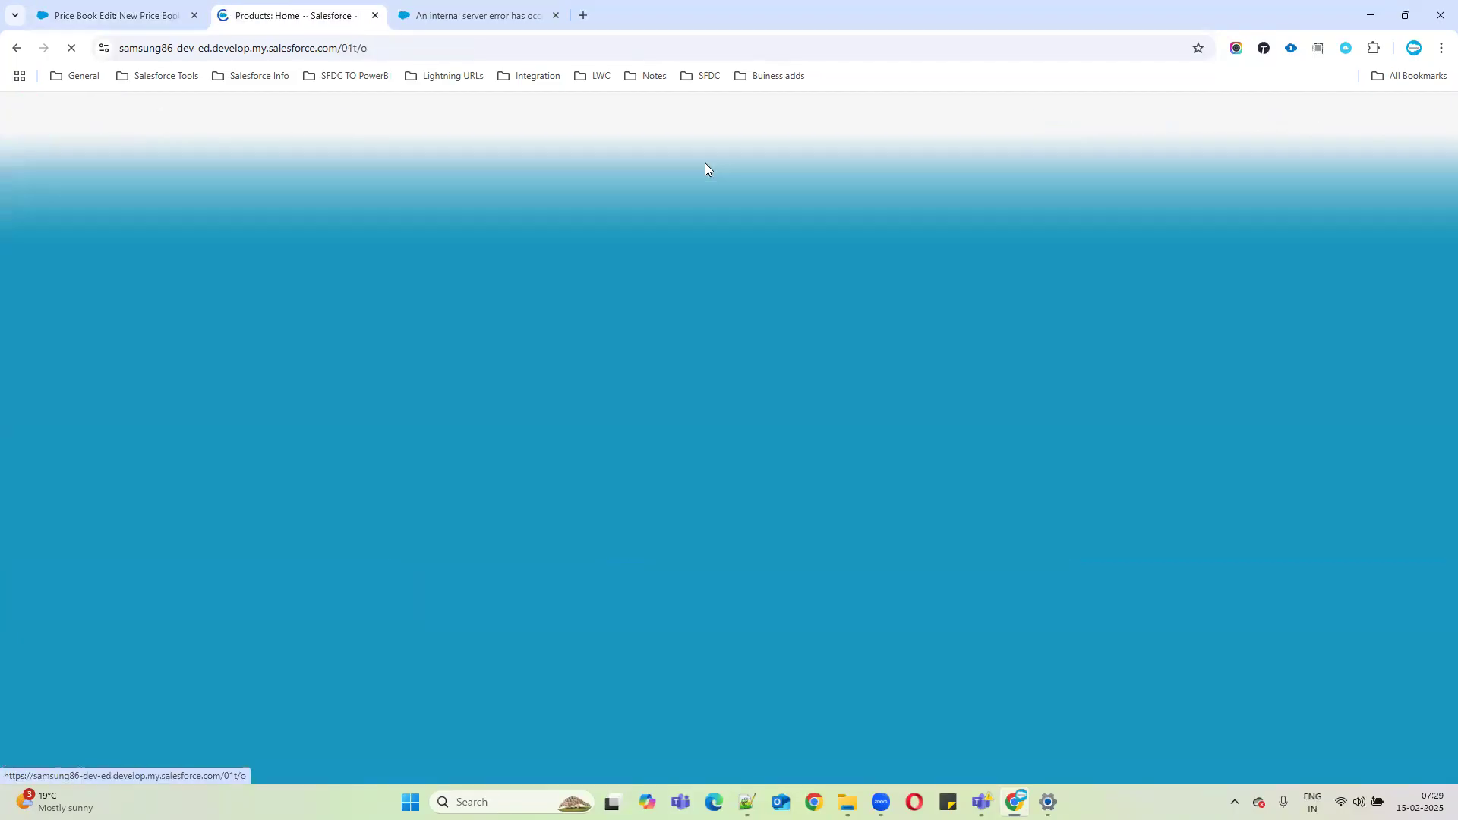
{"action": "scroll", "coordinate": [705, 495], "scroll_direction": "down", "scroll_amount": 1}
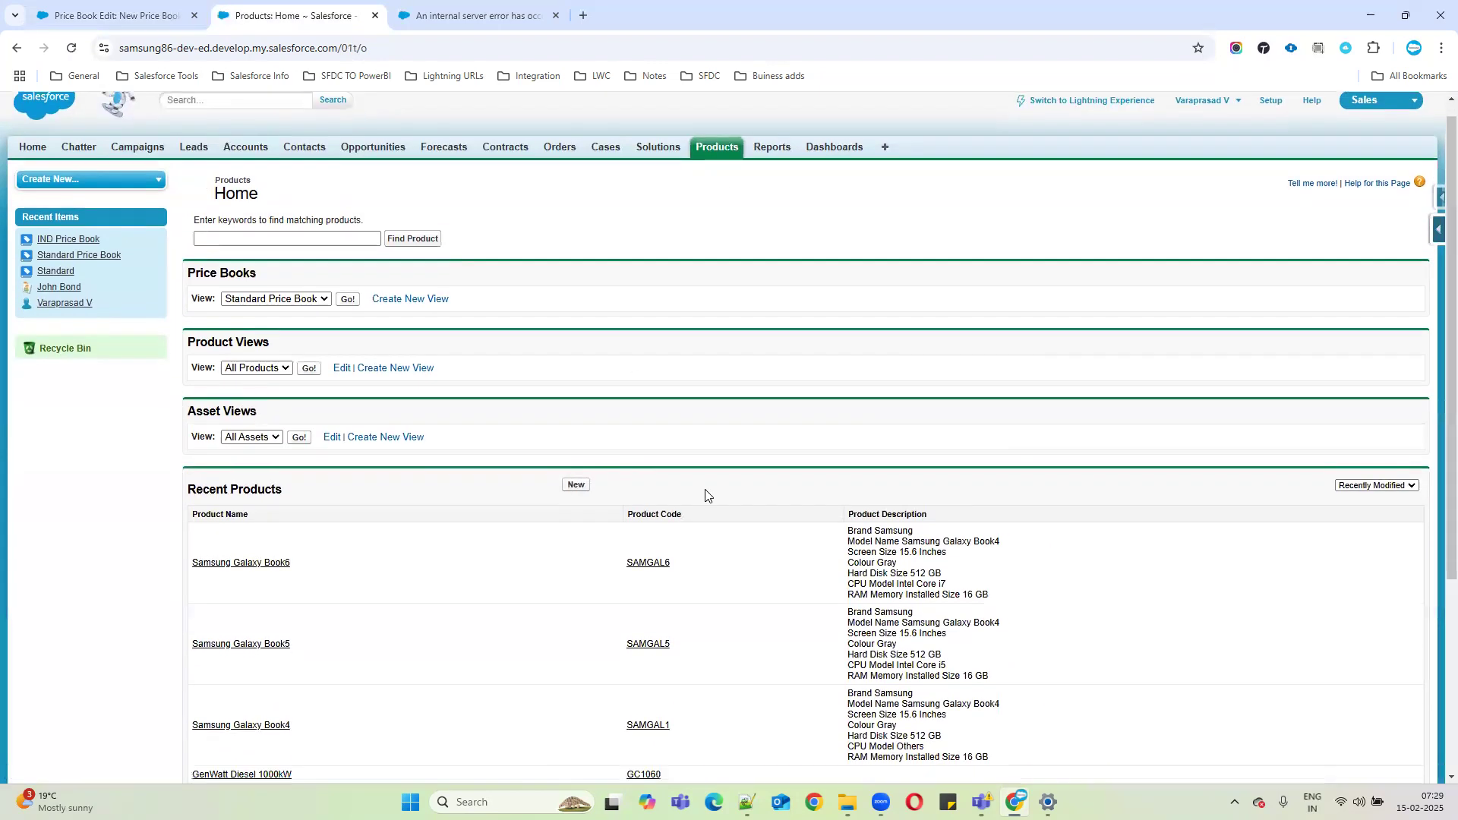
{"action": "scroll", "coordinate": [705, 495], "scroll_direction": "down", "scroll_amount": 4}
{"action": "left_click", "coordinate": [819, 680]}
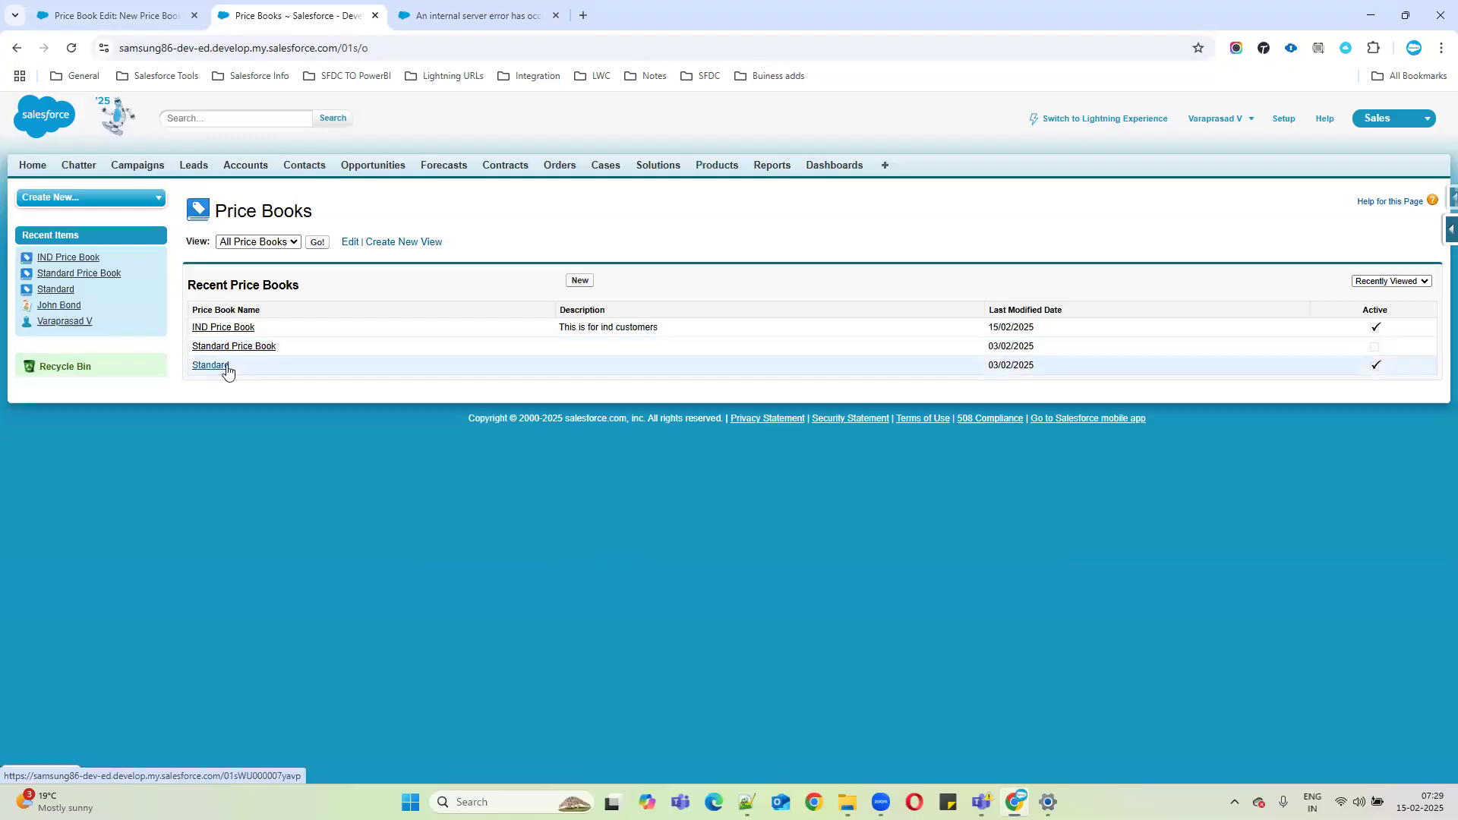
{"action": "left_click", "coordinate": [205, 367]}
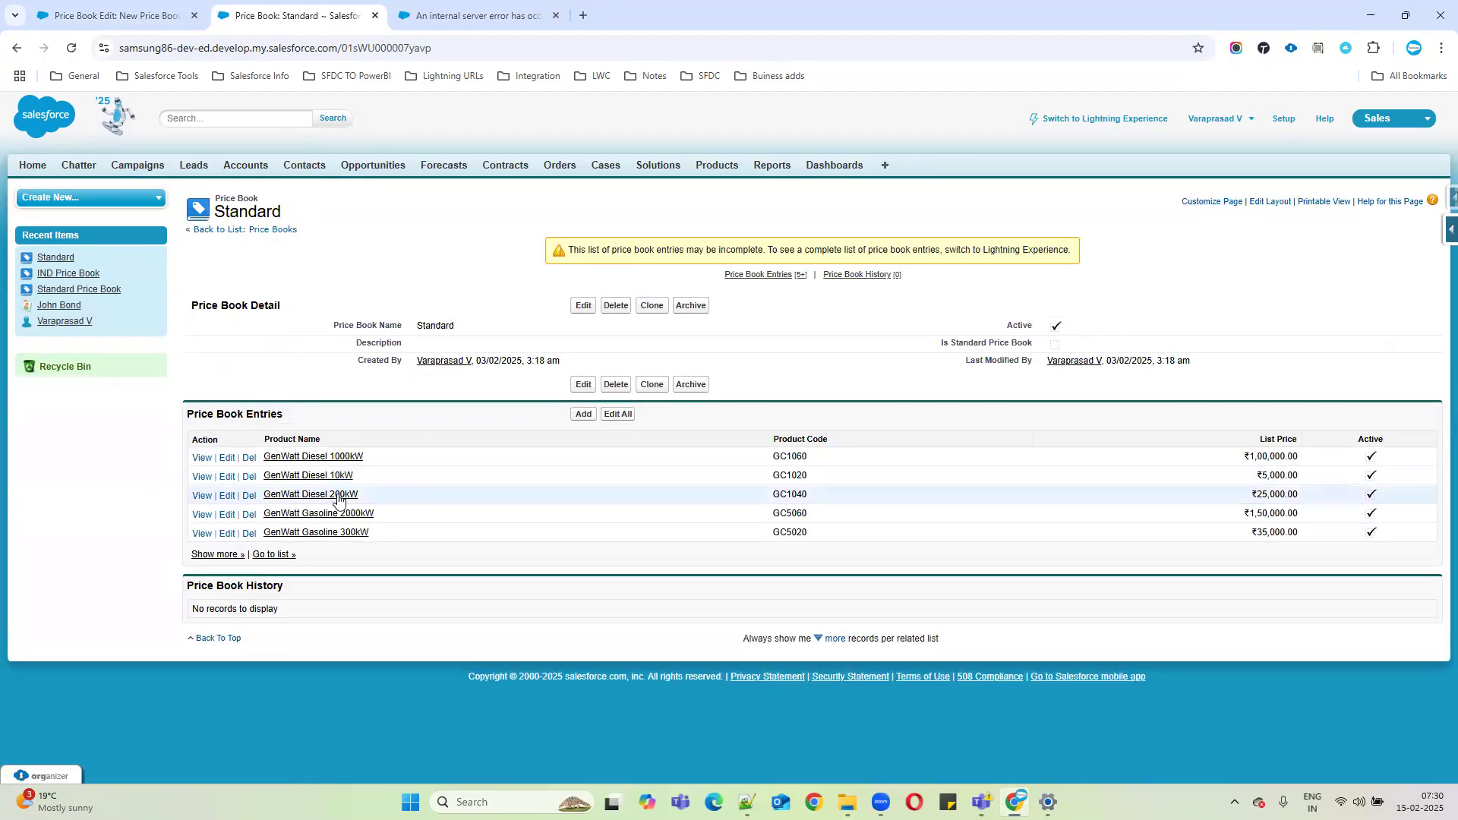
{"action": "left_click_drag", "start_coordinate": [251, 441], "coordinate": [1278, 562]}
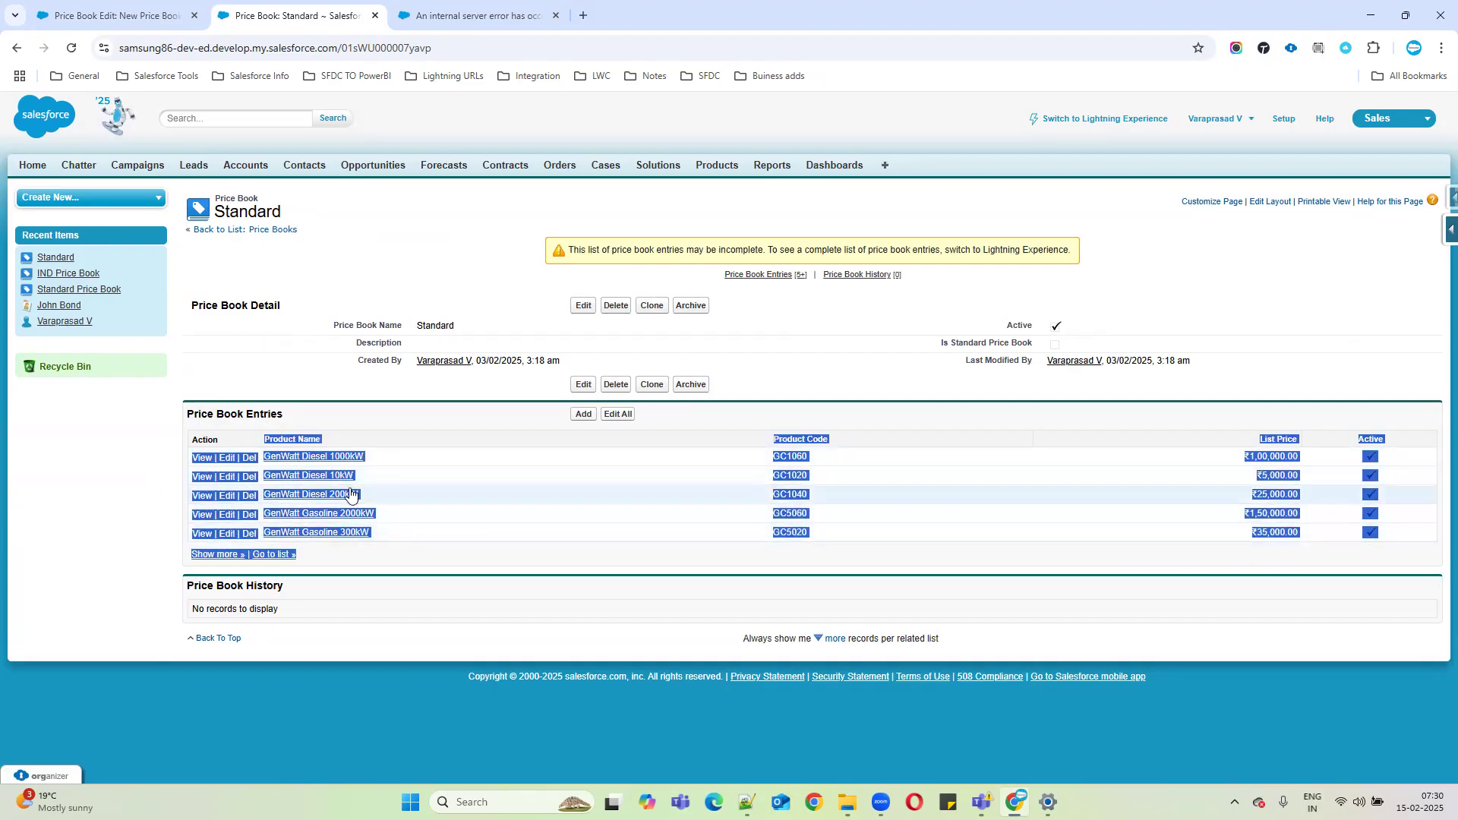
{"action": "left_click", "coordinate": [109, 14]}
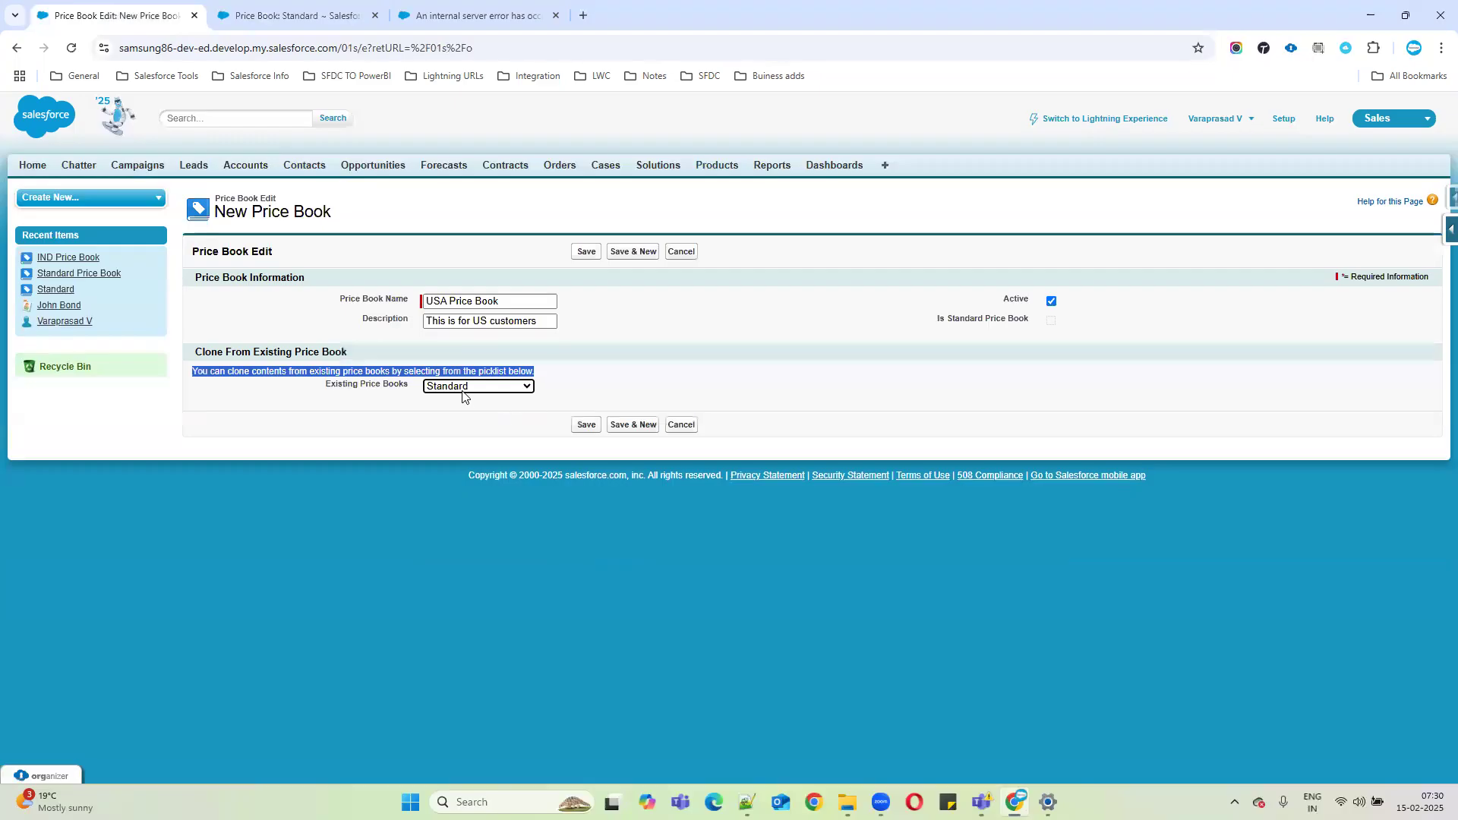
{"action": "left_click", "coordinate": [297, 15]}
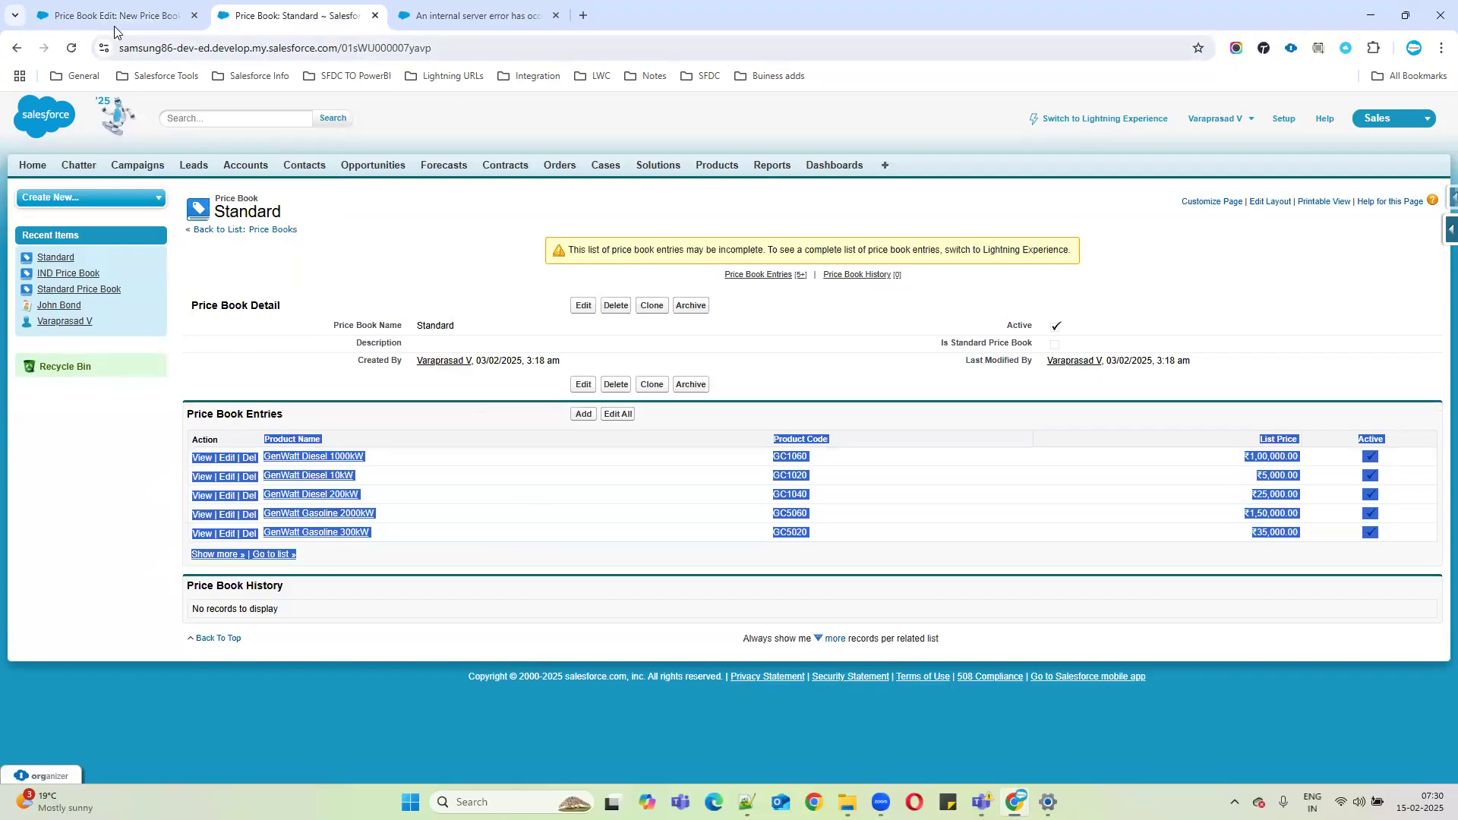
{"action": "left_click_drag", "start_coordinate": [418, 326], "coordinate": [486, 328]}
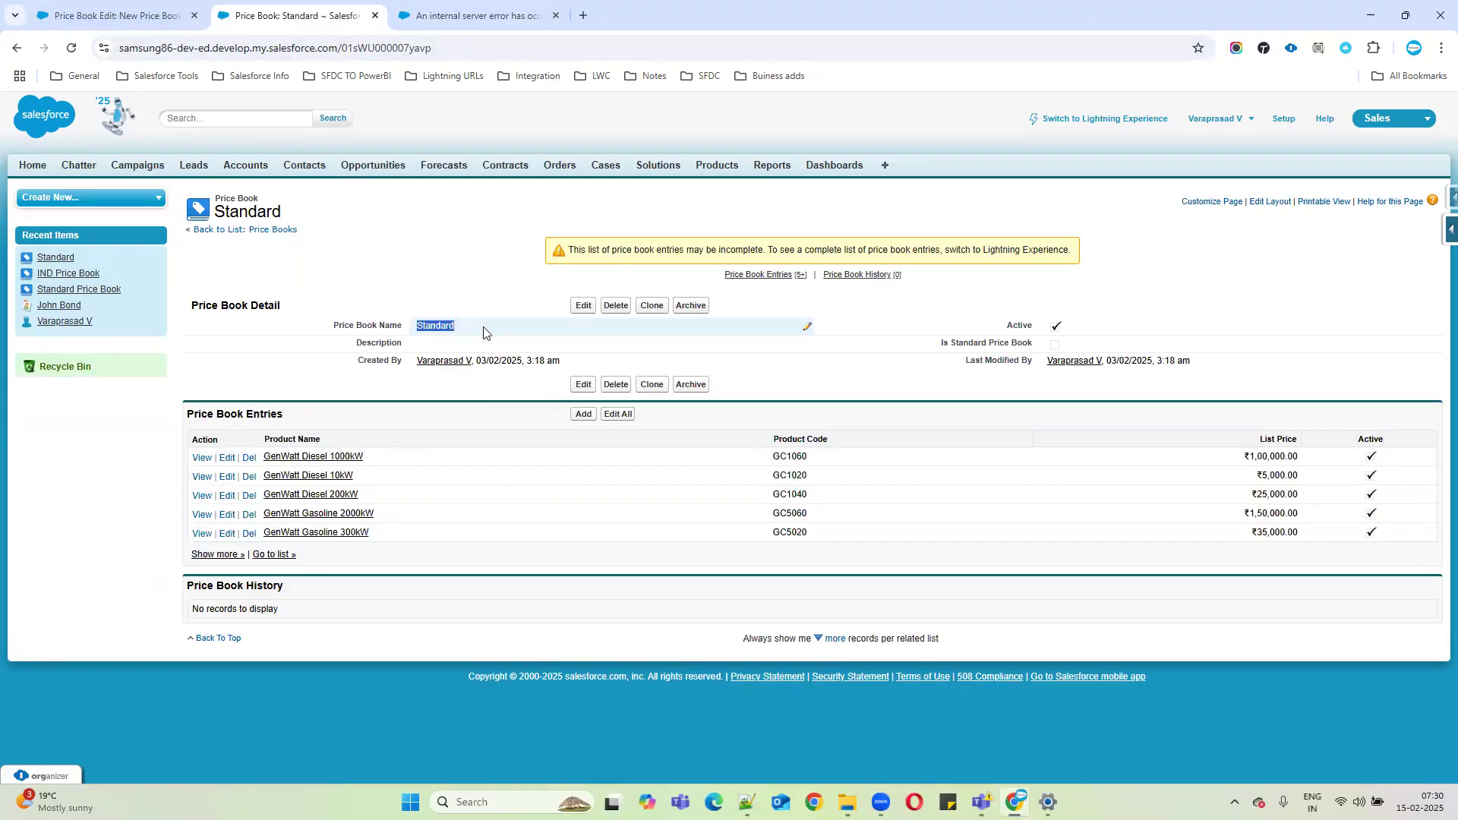
{"action": "left_click_drag", "start_coordinate": [251, 430], "coordinate": [778, 452]}
Reset the clone source to --None-- and save the USA Price Book.
{"action": "left_click", "coordinate": [114, 15]}
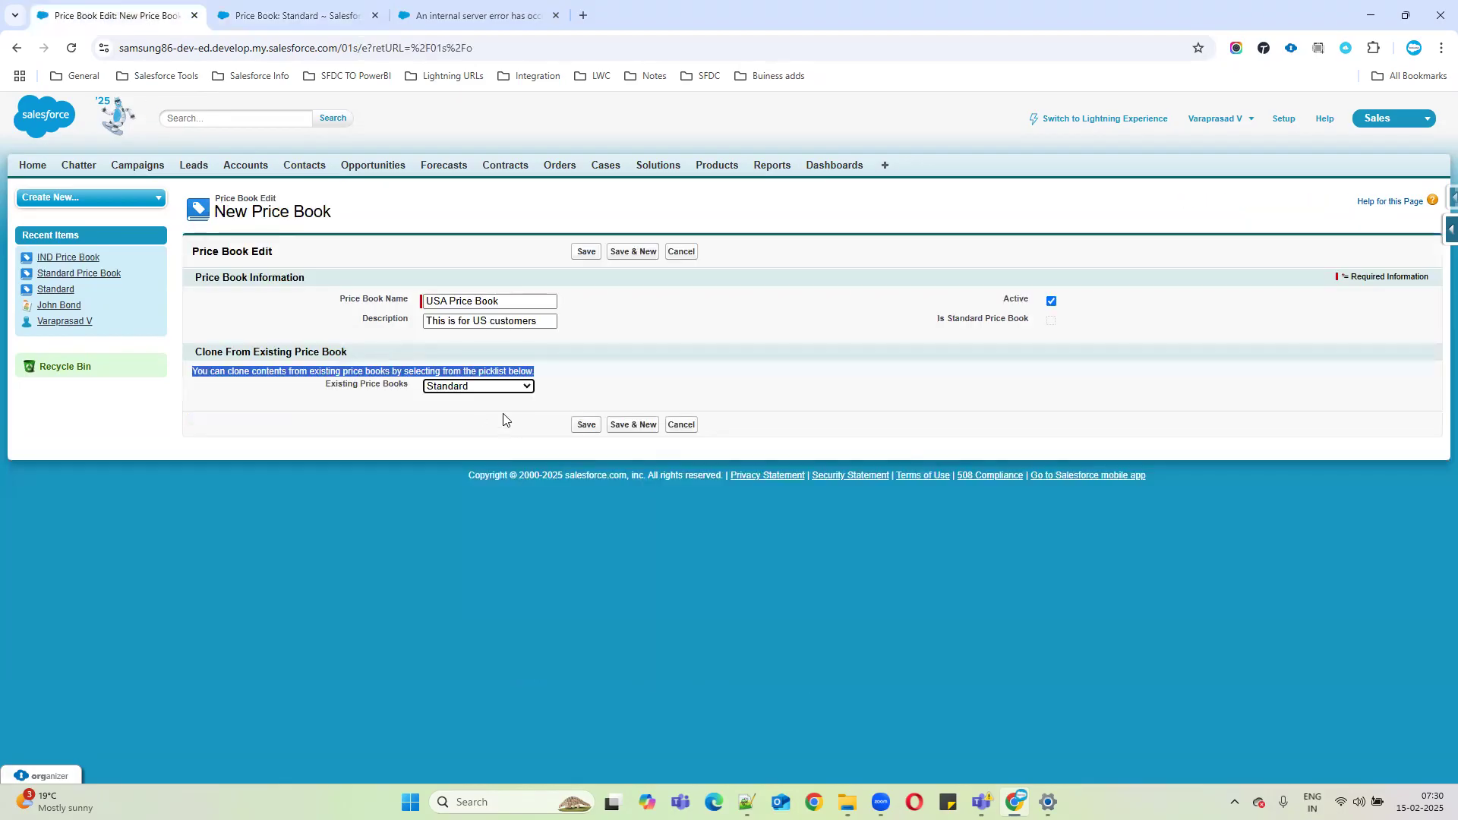
{"action": "left_click", "coordinate": [463, 386]}
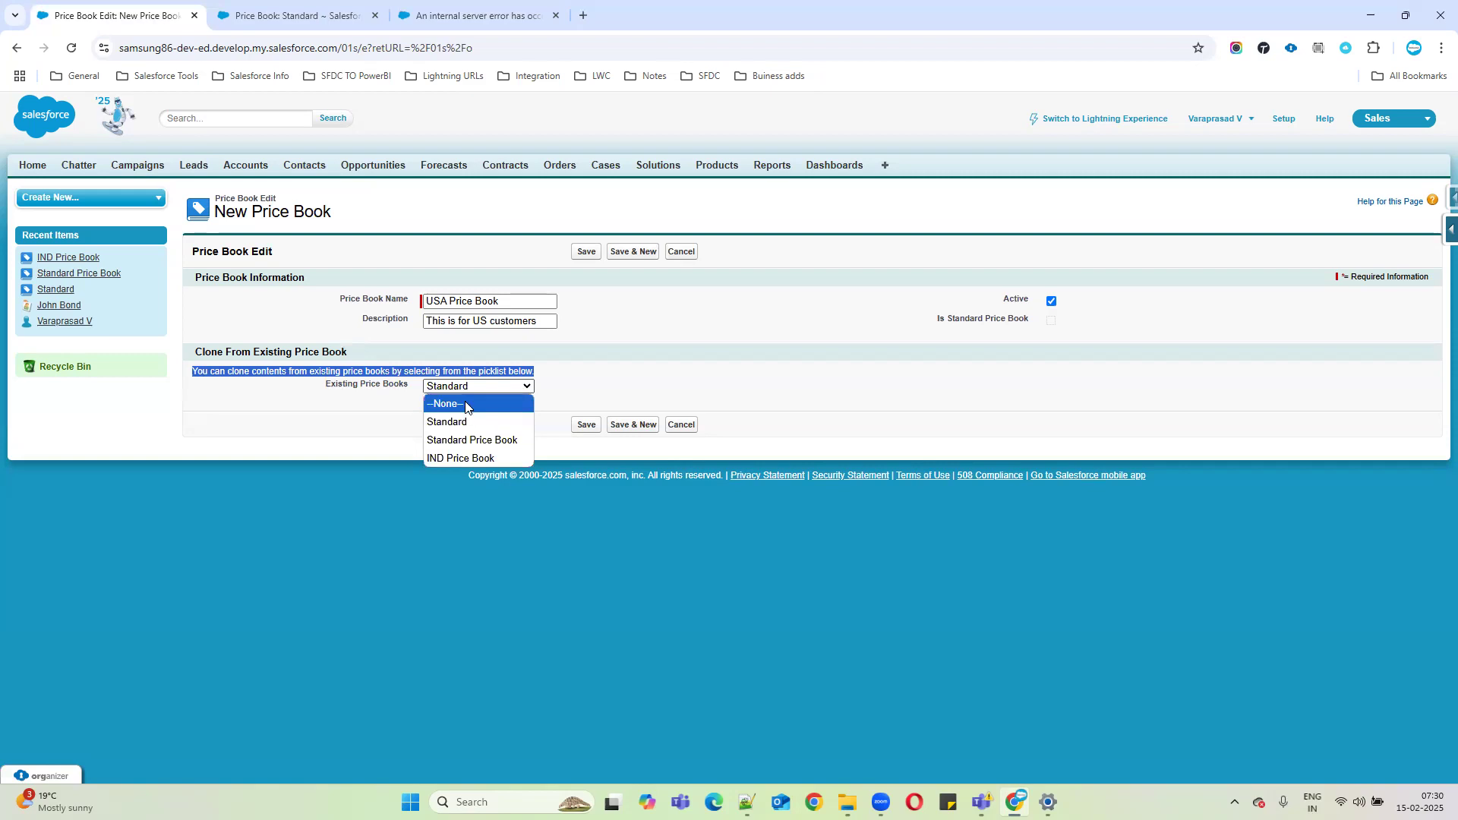
{"action": "left_click", "coordinate": [465, 404]}
{"action": "left_click", "coordinate": [585, 424]}
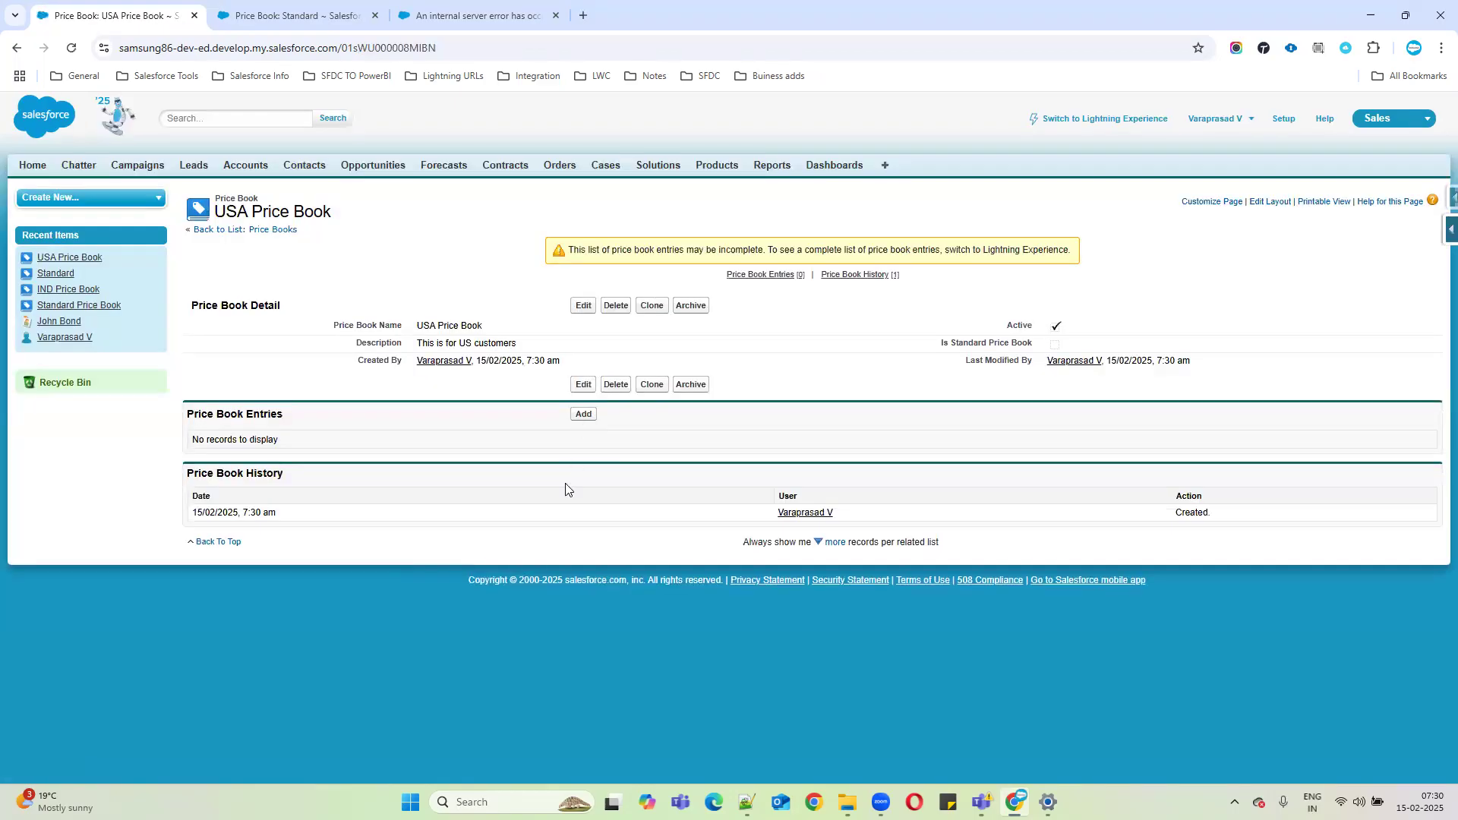
Open the IND Price Book's details from the price book list, then bring up the Notepad++ notes.
{"action": "left_click", "coordinate": [269, 232]}
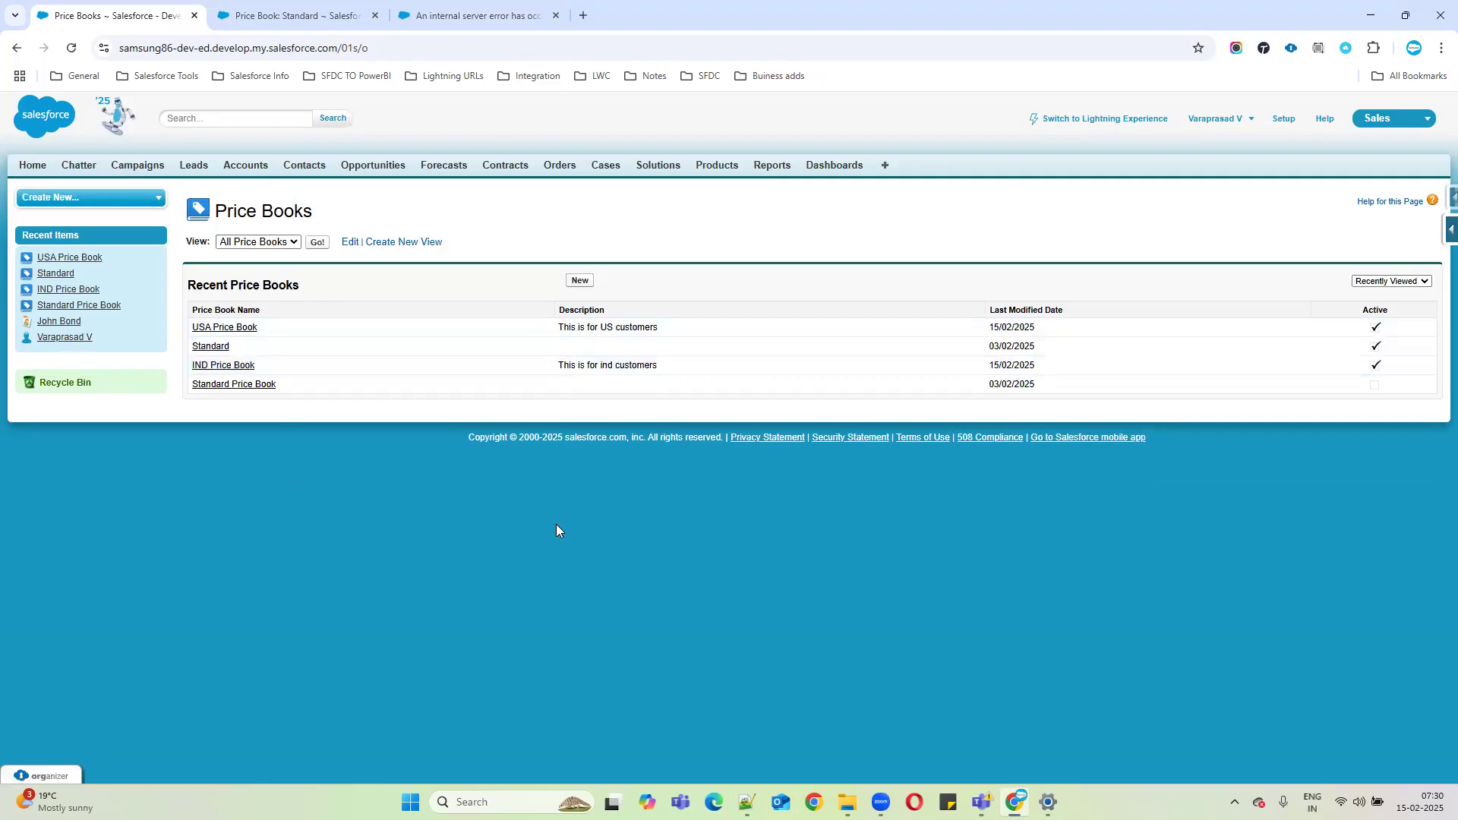
{"action": "left_click", "coordinate": [238, 368]}
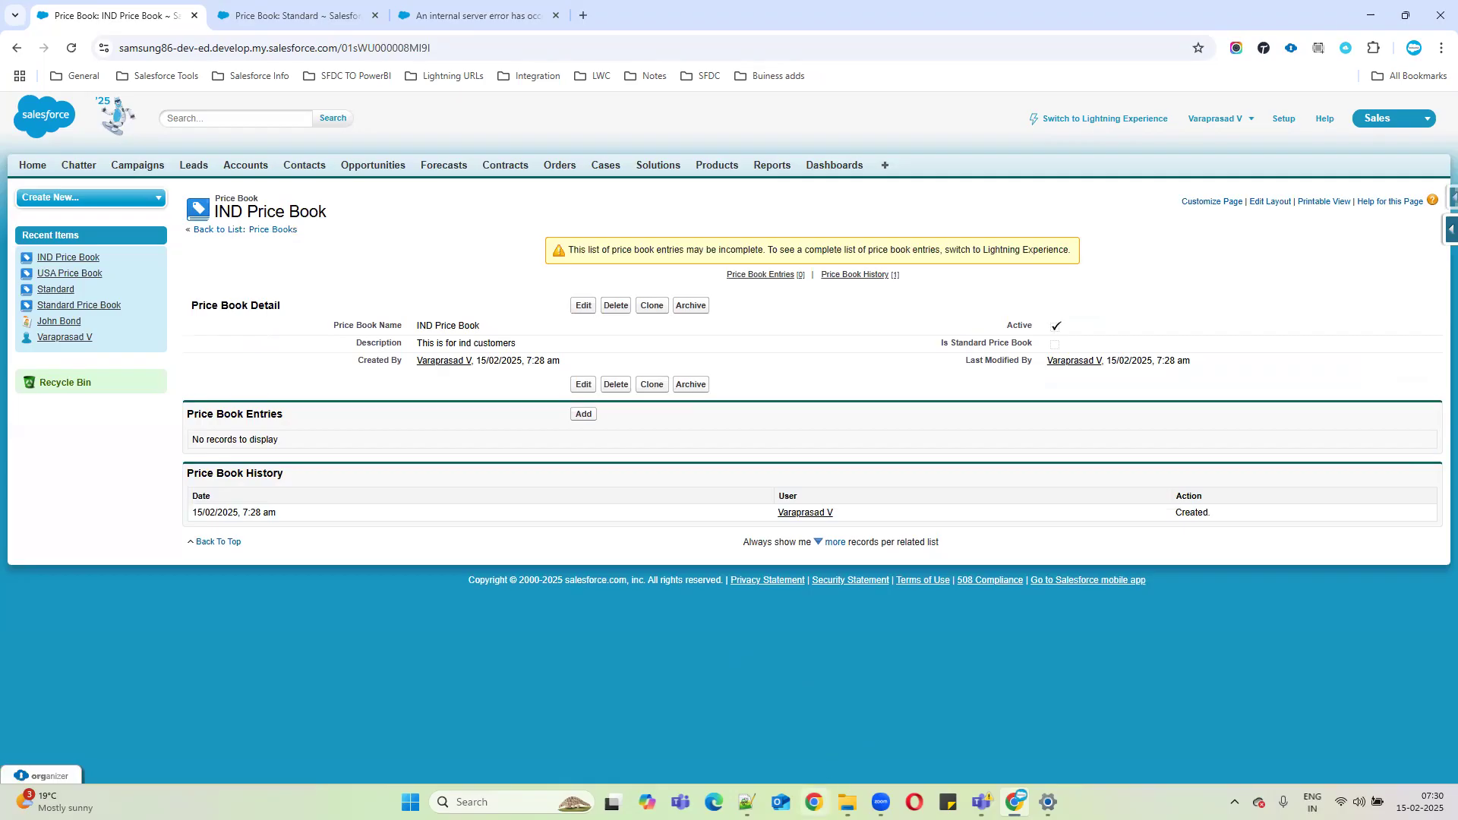
{"action": "left_click", "coordinate": [747, 803]}
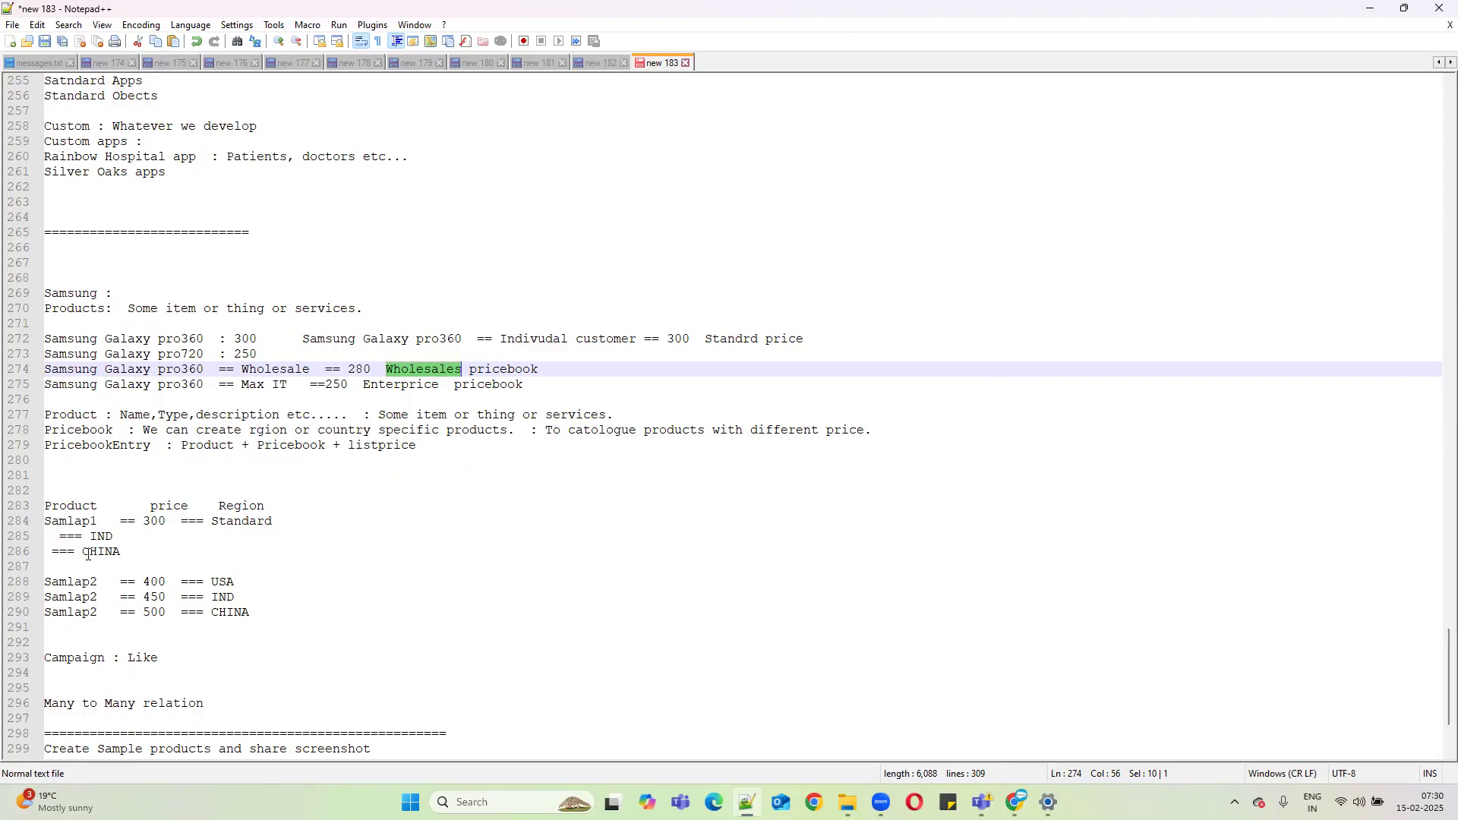
Scroll to the Pricebook definition line, then minimize Notepad++ to reveal the IND Price Book.
{"action": "scroll", "coordinate": [163, 614], "scroll_direction": "down", "scroll_amount": 1}
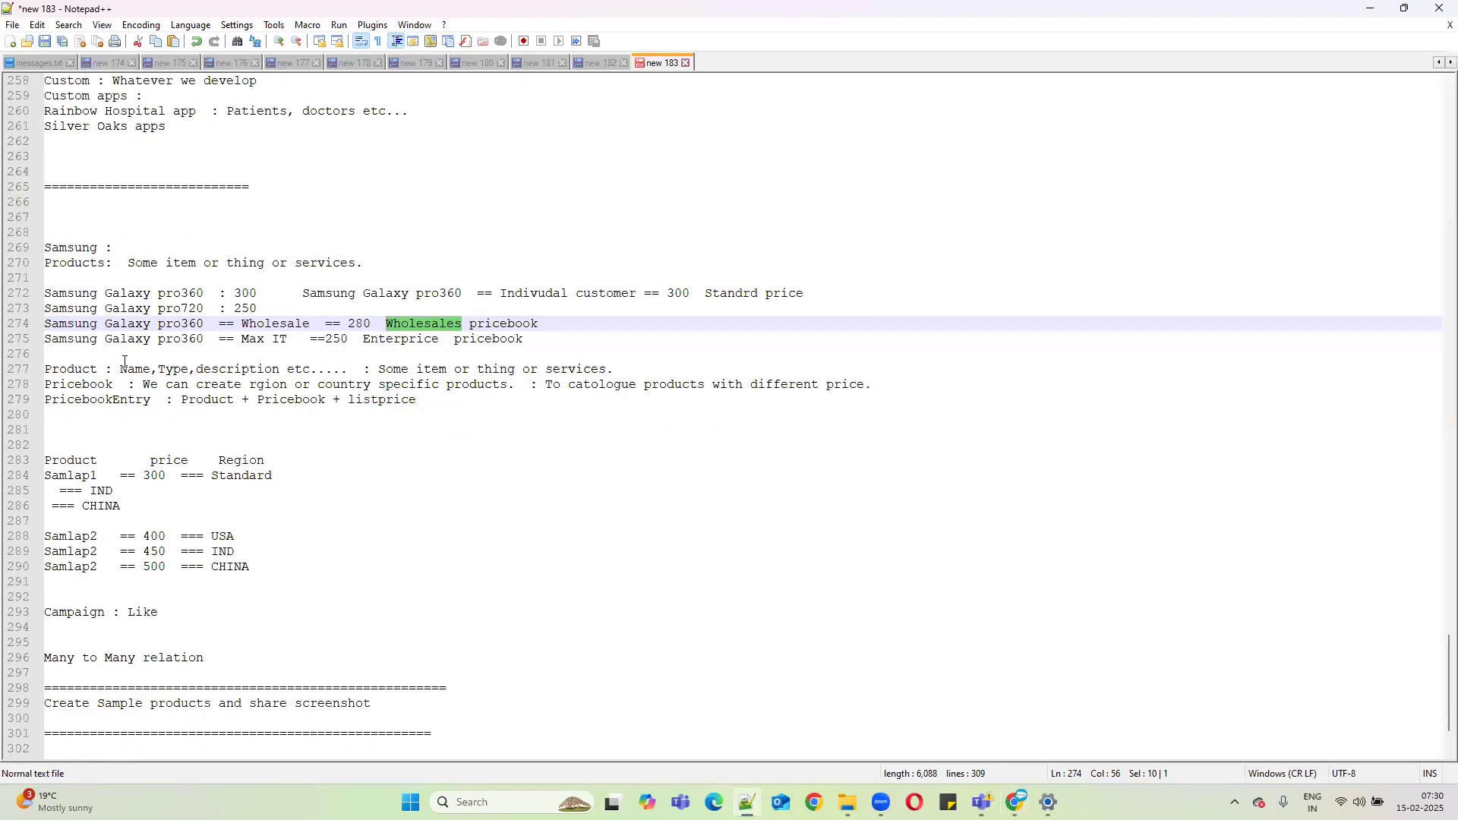
{"action": "left_click", "coordinate": [923, 392]}
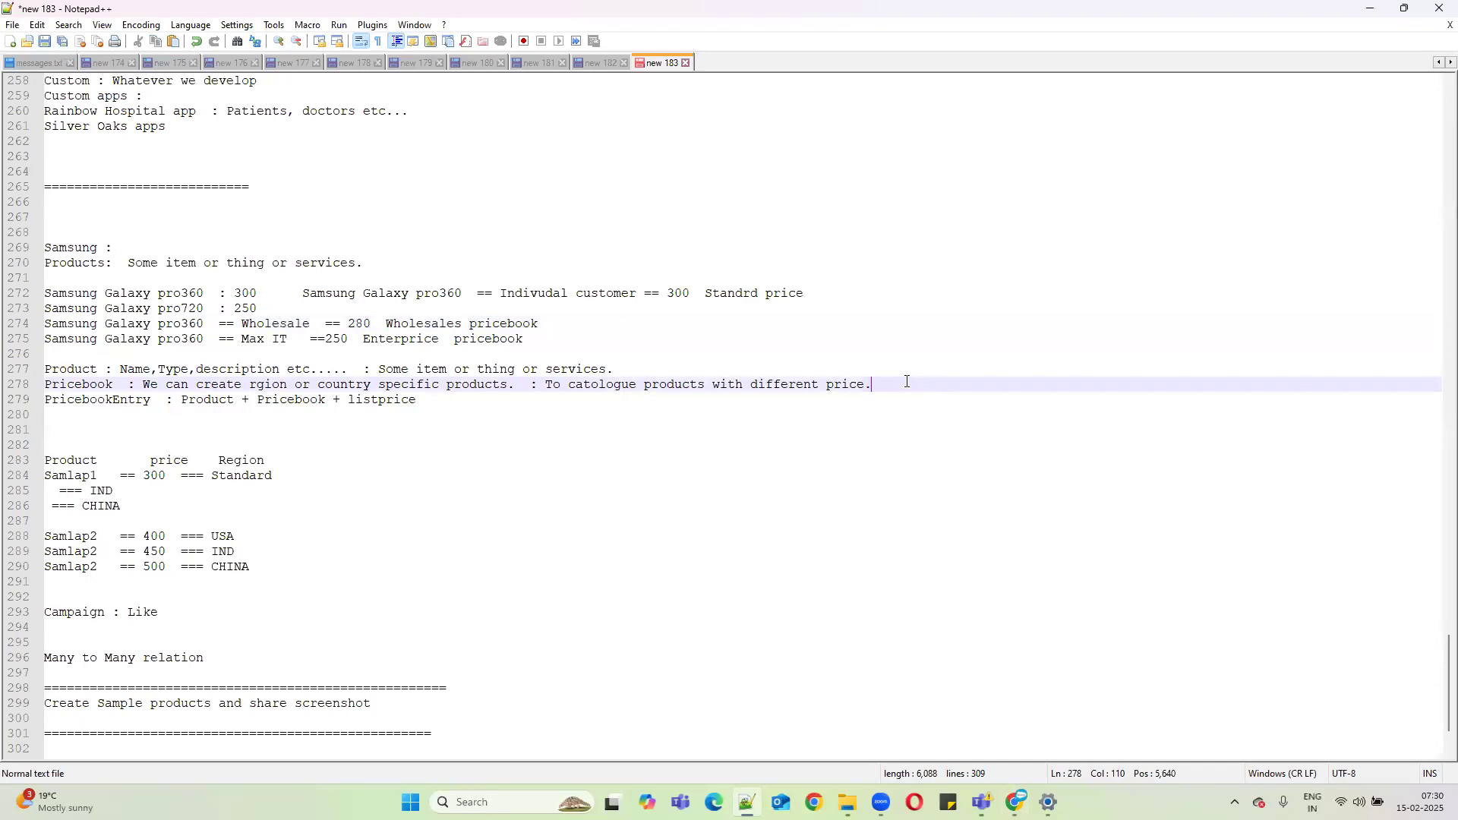
{"action": "left_click", "coordinate": [1372, 9]}
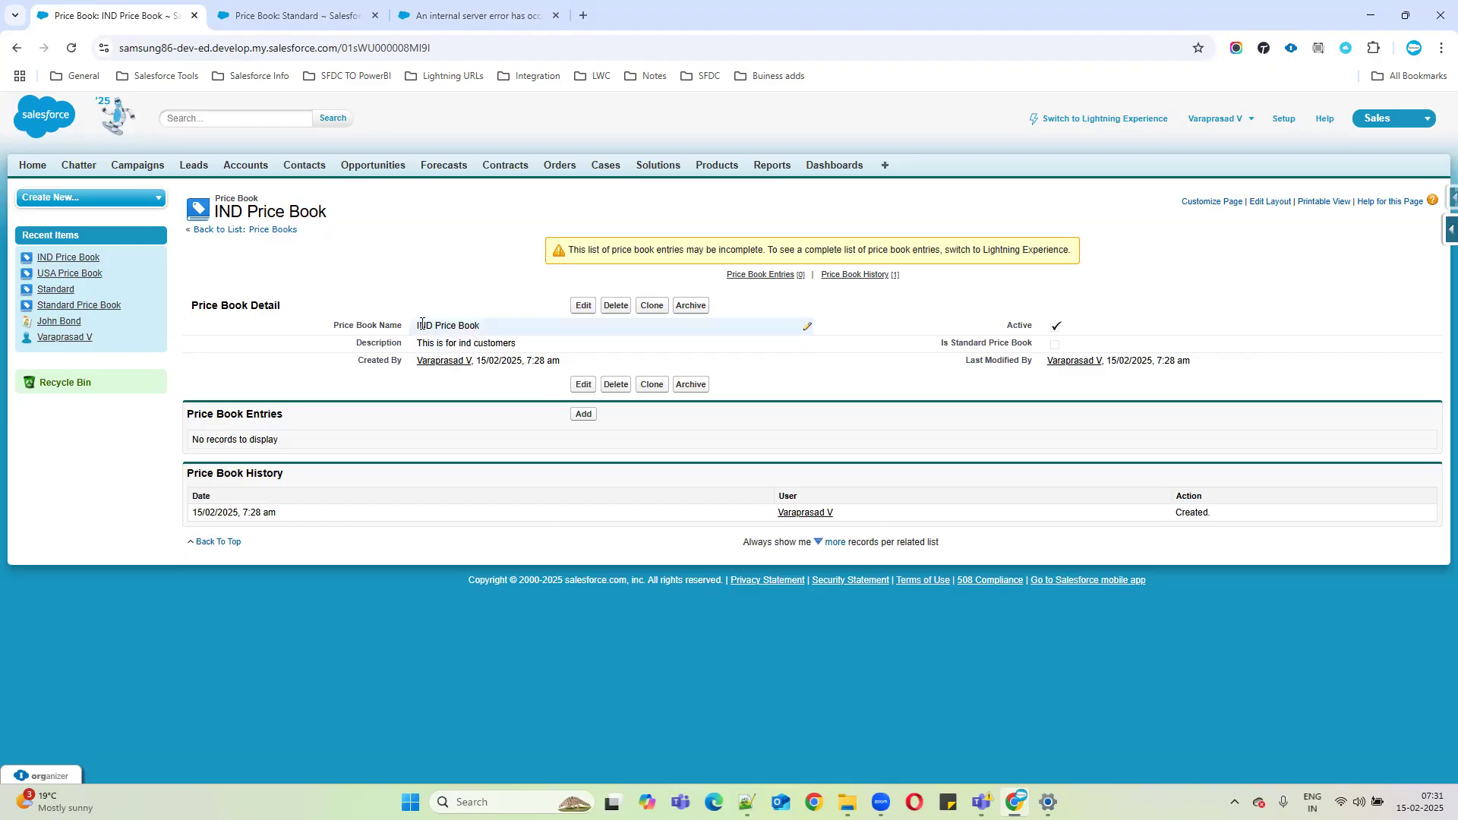
Review the IND Price Book name on its detail page, then bring back the Notepad++ notes.
{"action": "left_click_drag", "start_coordinate": [419, 325], "coordinate": [533, 328]}
{"action": "left_click", "coordinate": [428, 327]}
{"action": "left_click_drag", "start_coordinate": [414, 327], "coordinate": [520, 322]}
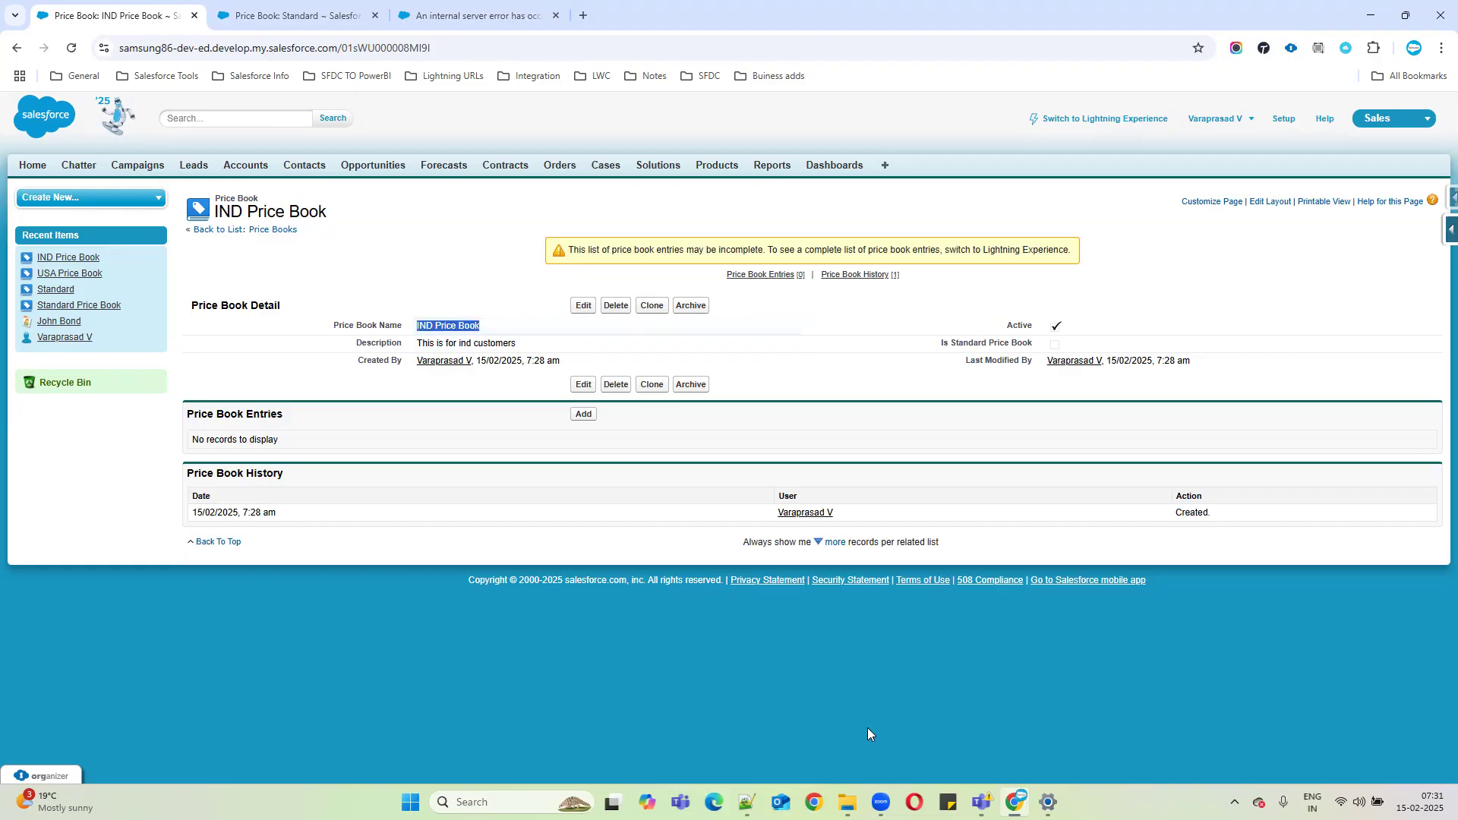
{"action": "left_click", "coordinate": [747, 801]}
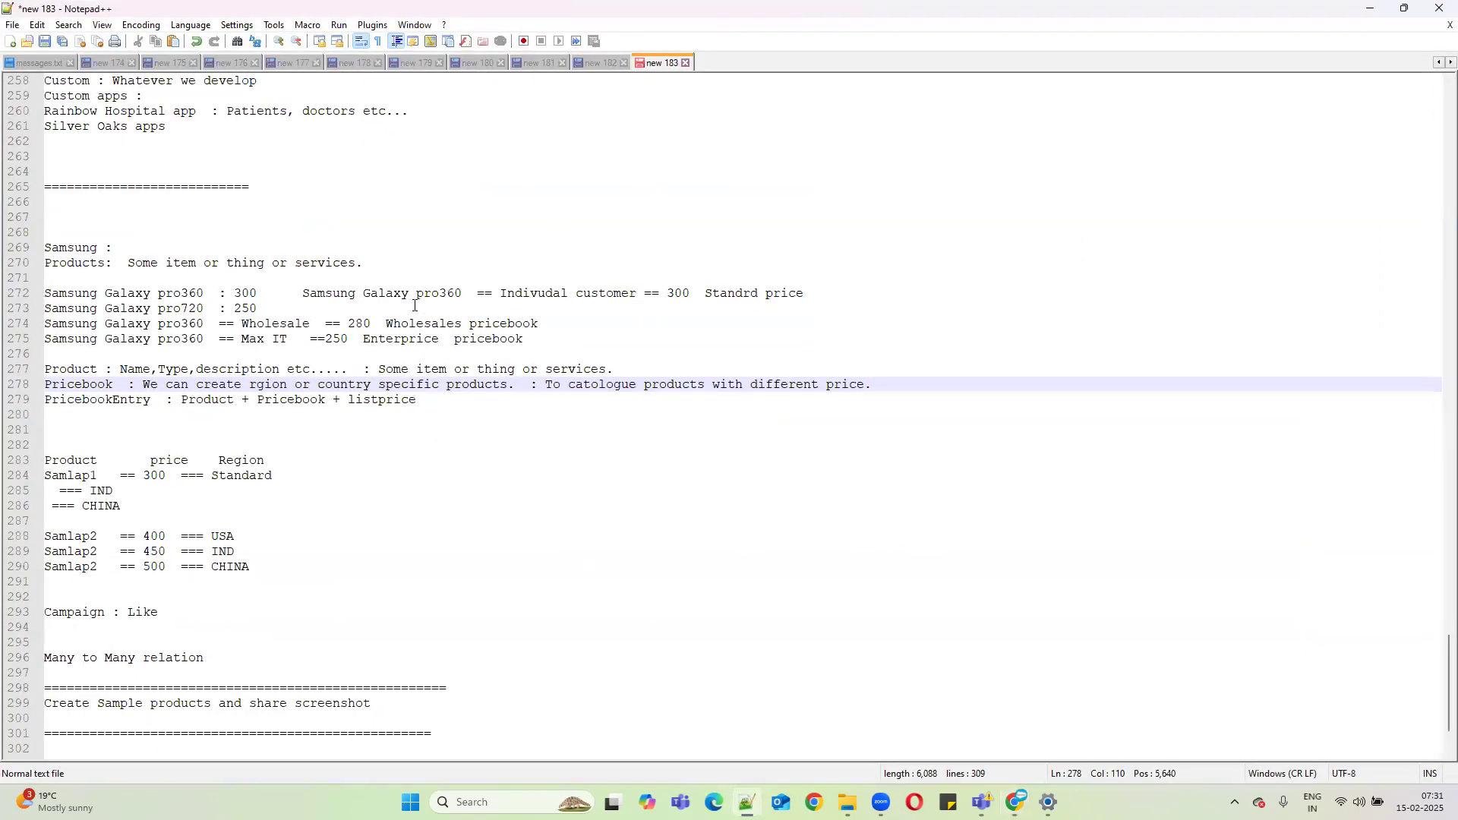
Review the individual, wholesale and Enterprice price book notes on lines 272–275, then minimize Notepad++.
{"action": "left_click_drag", "start_coordinate": [499, 294], "coordinate": [652, 297]}
{"action": "left_click_drag", "start_coordinate": [388, 323], "coordinate": [598, 312]}
{"action": "left_click", "coordinate": [377, 339]}
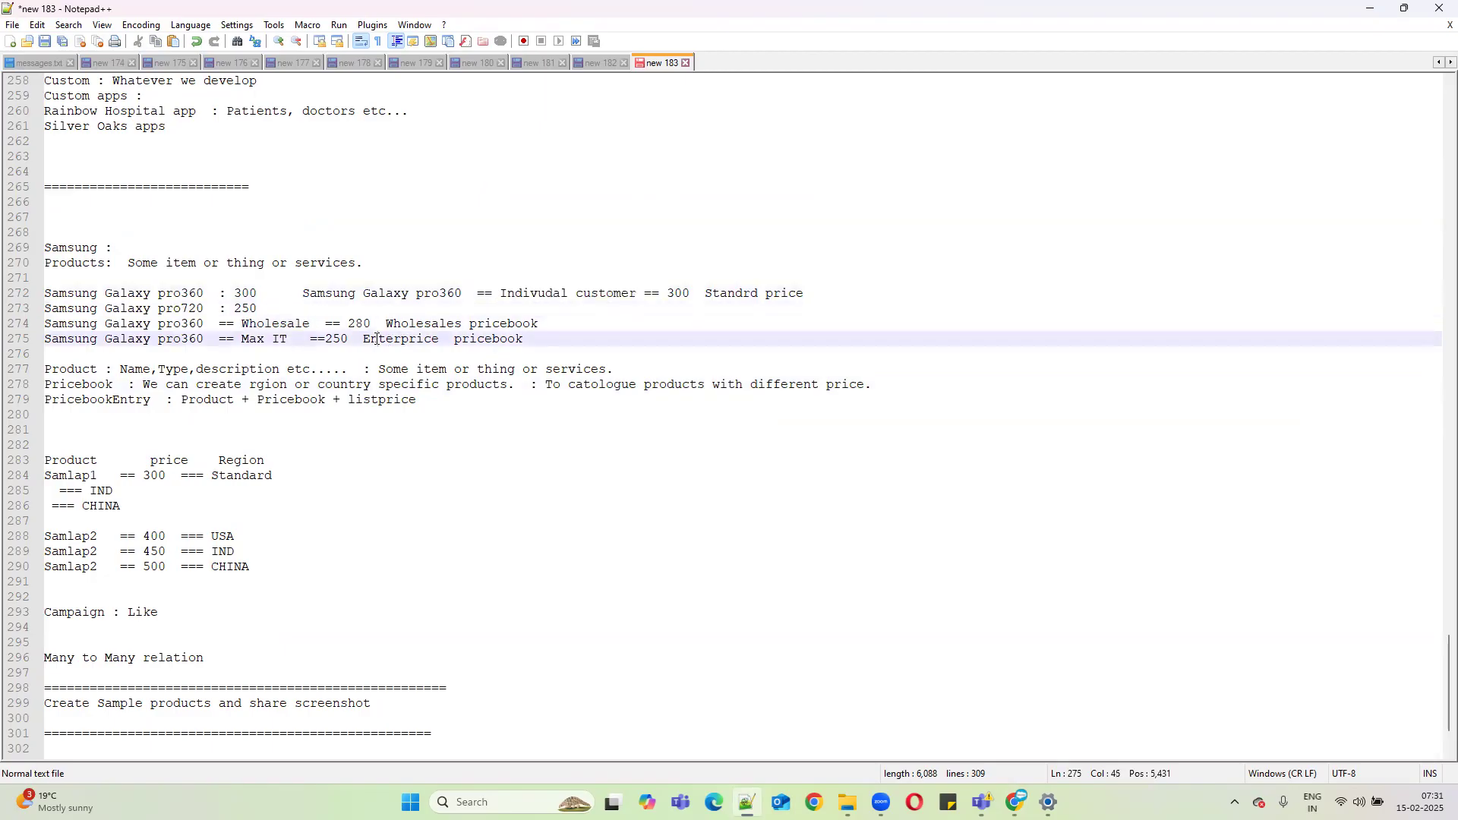
{"action": "left_click", "coordinate": [585, 334], "text": "shift"}
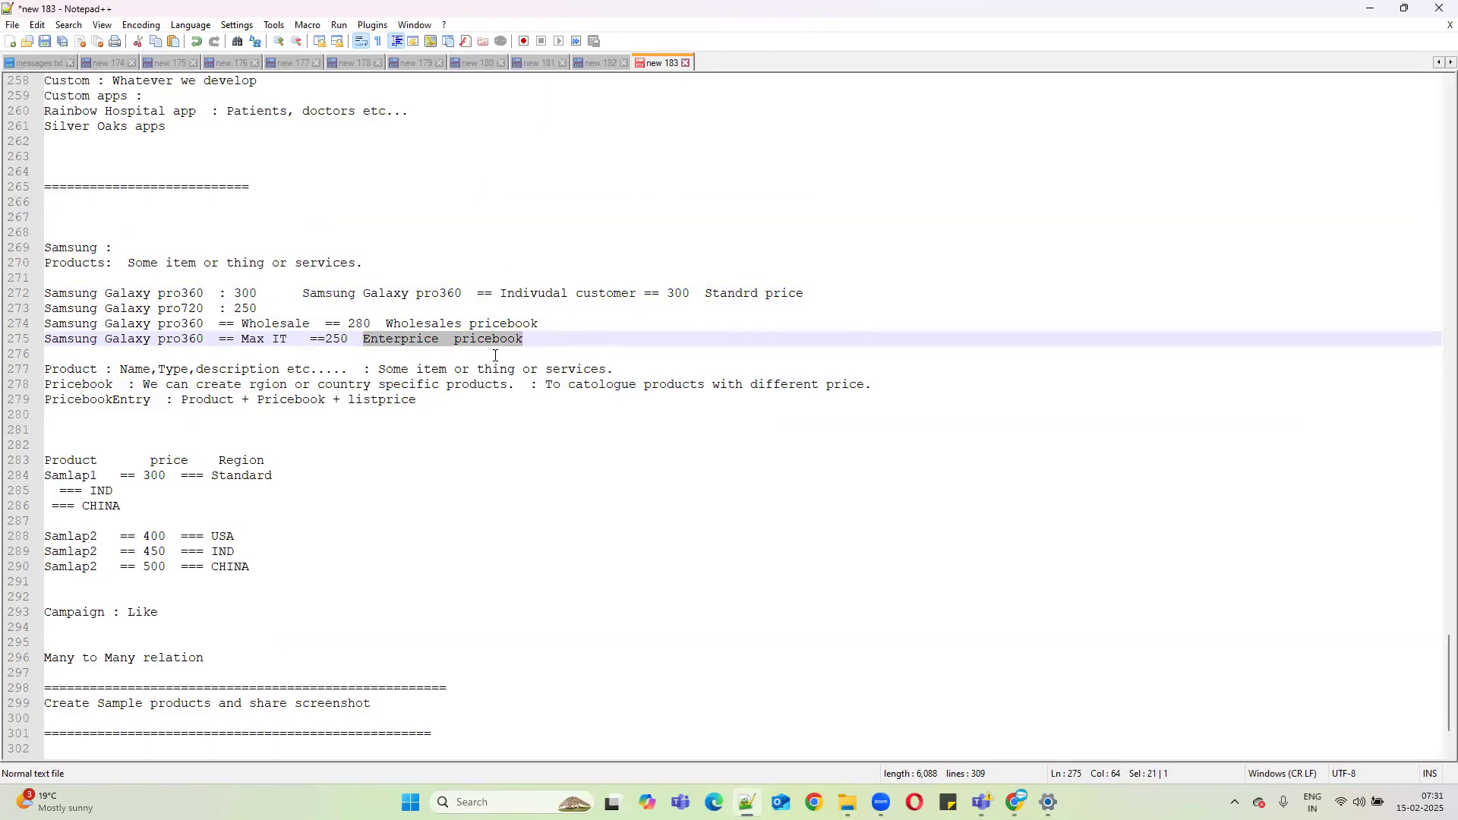
{"action": "left_click", "coordinate": [1371, 9]}
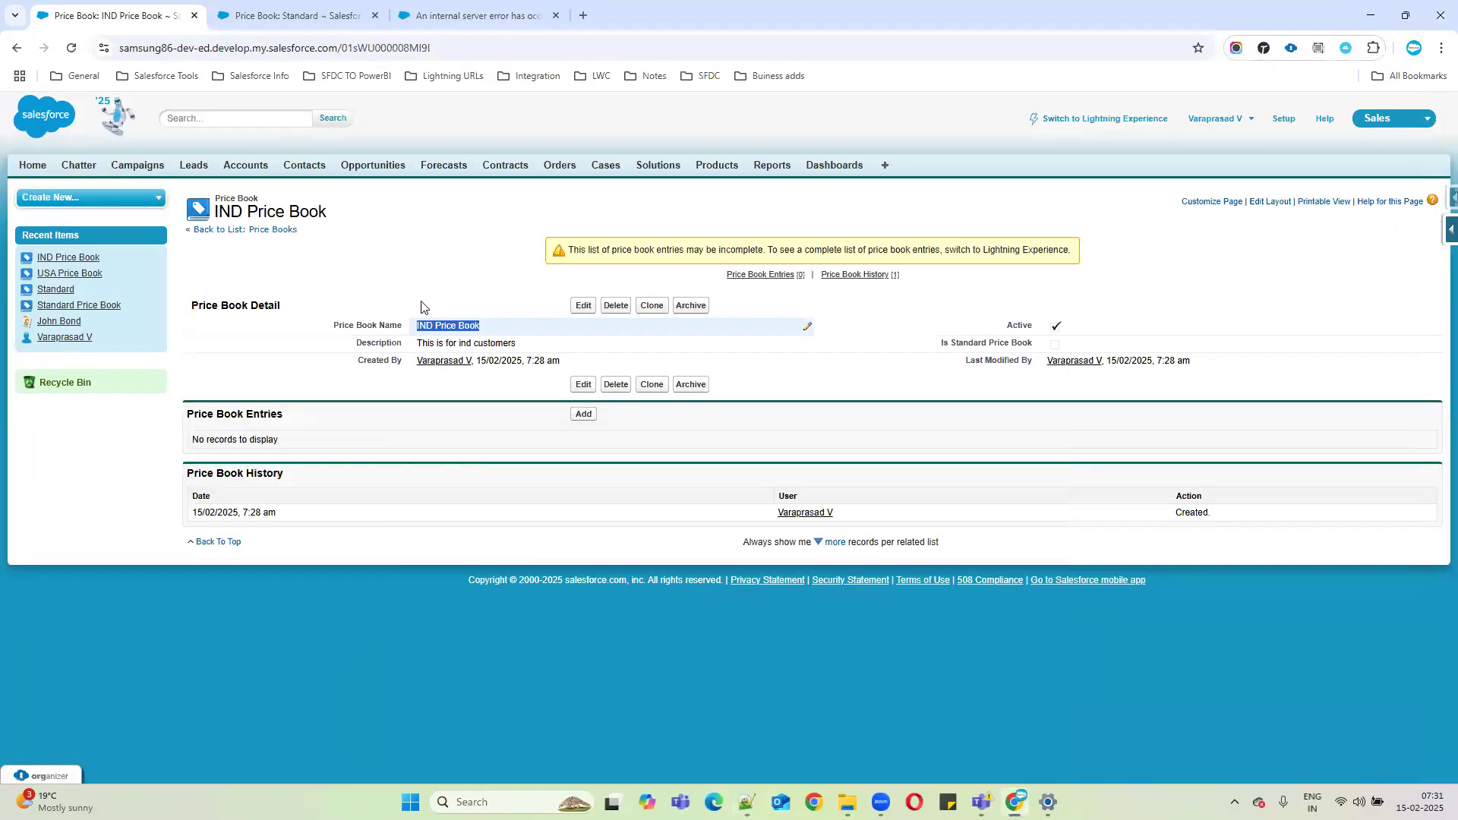
Recheck the IND Price Book name, then return to the Price Books list showing IND and USA Price Books.
{"action": "left_click", "coordinate": [425, 329]}
{"action": "left_click_drag", "start_coordinate": [416, 328], "coordinate": [524, 331]}
{"action": "left_click", "coordinate": [273, 229]}
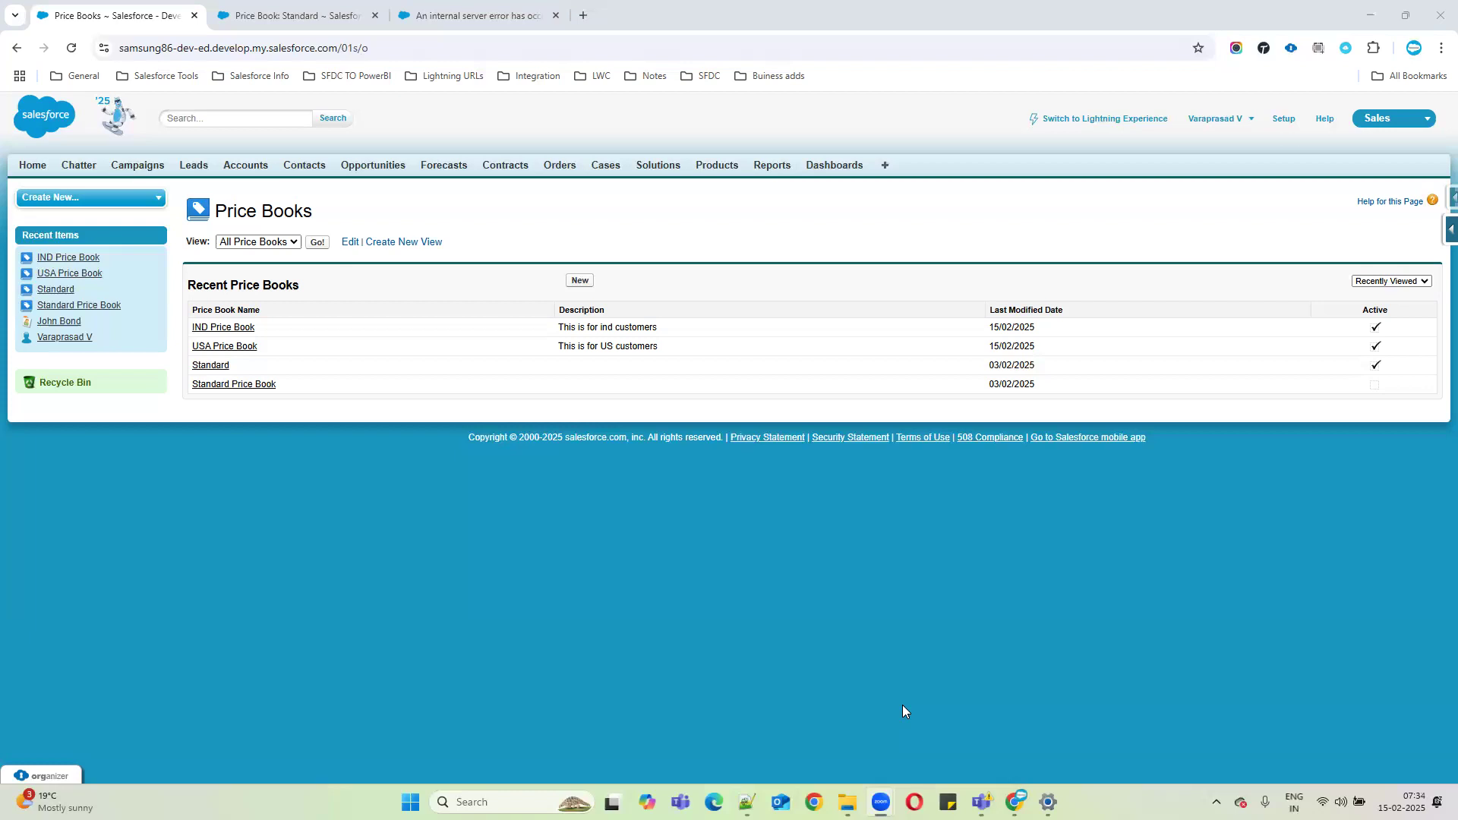
Launch Paint and resize the blank canvas to 838 × 523 px.
{"action": "left_click", "coordinate": [524, 802]}
{"action": "type", "text": "pai"}
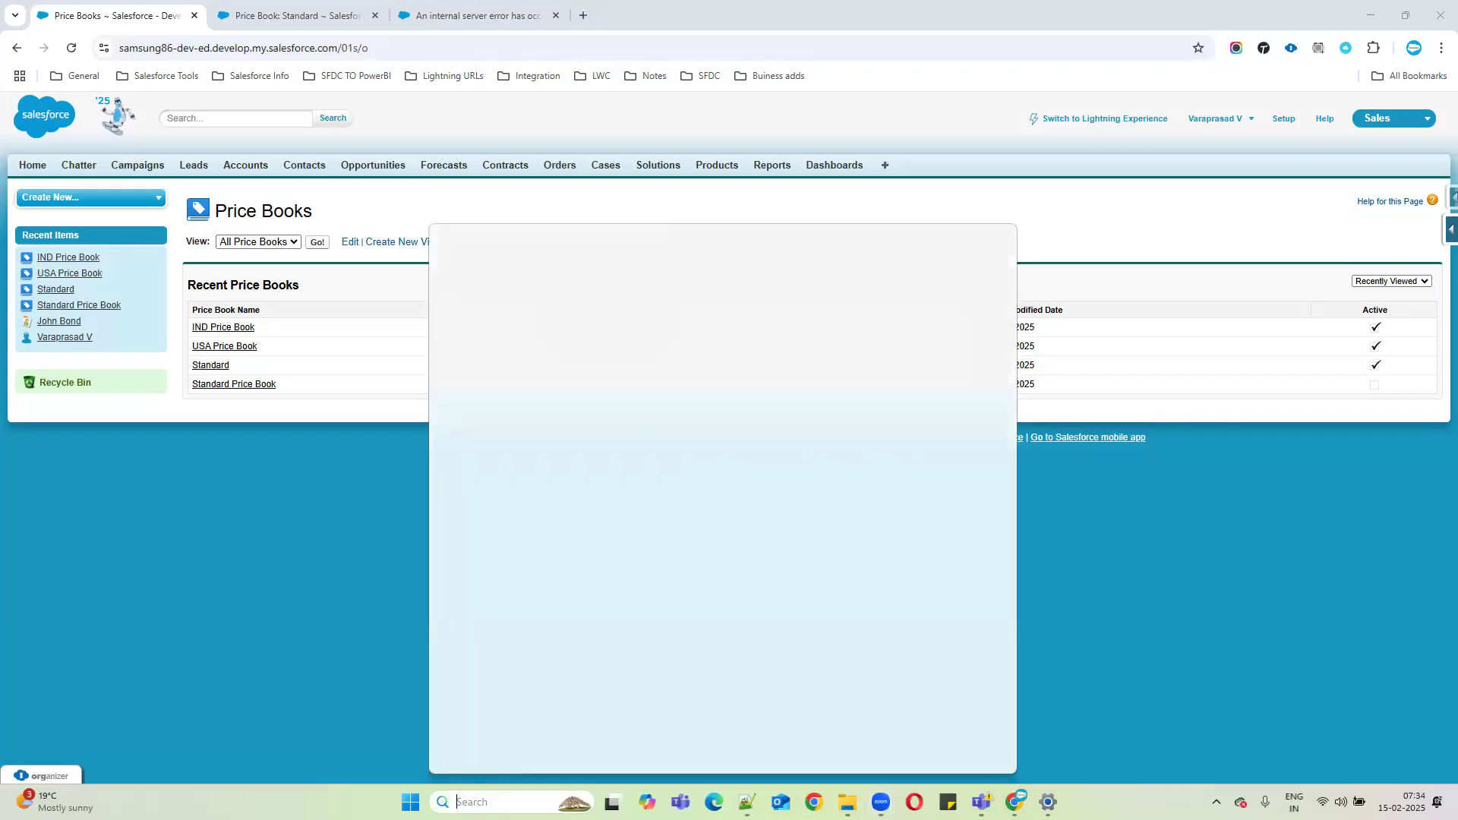
{"action": "type", "text": "nt"}
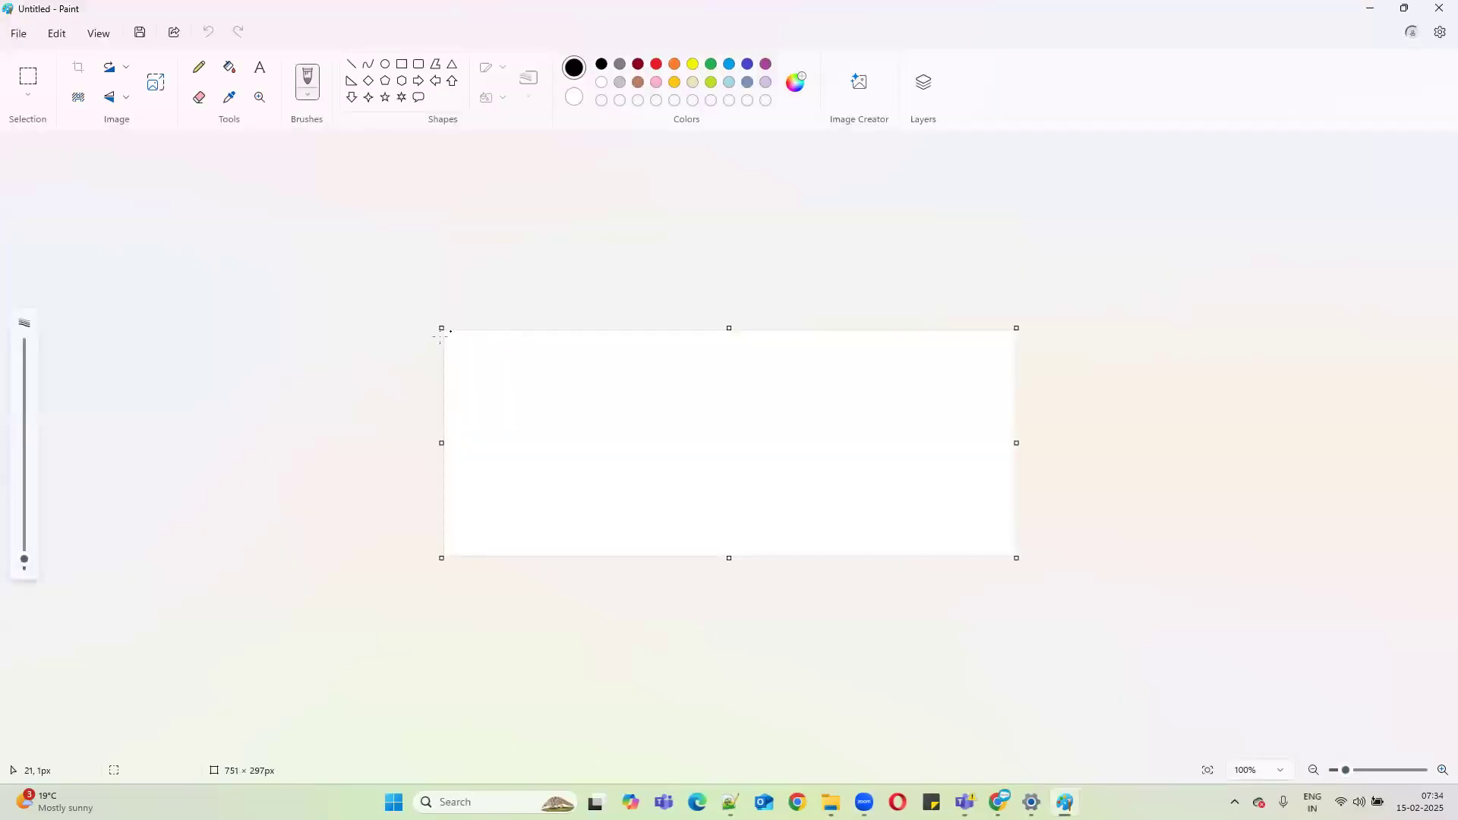
{"action": "left_click_drag", "start_coordinate": [442, 327], "coordinate": [434, 239]}
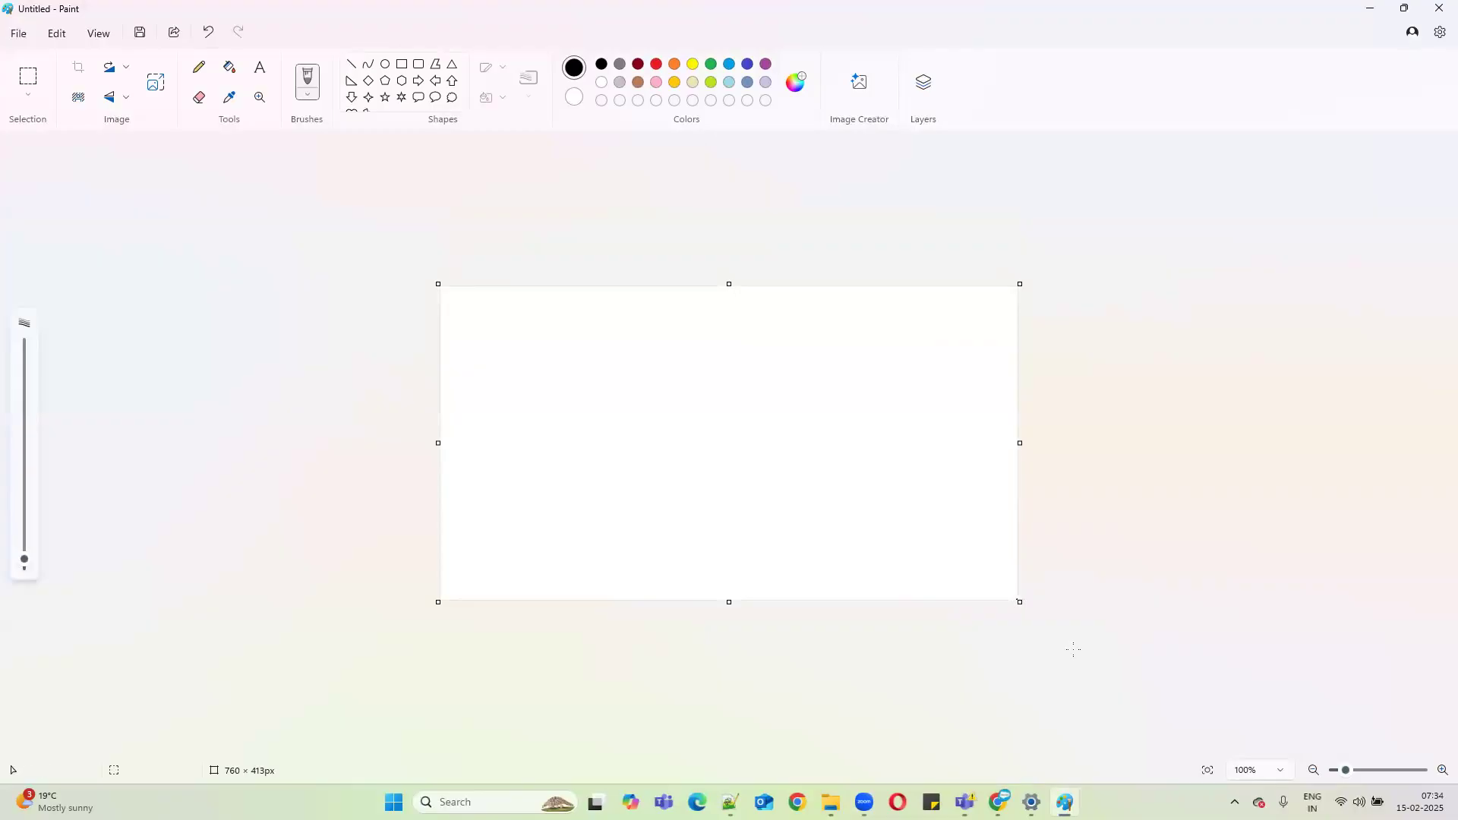
{"action": "left_click_drag", "start_coordinate": [1020, 442], "coordinate": [1080, 442]}
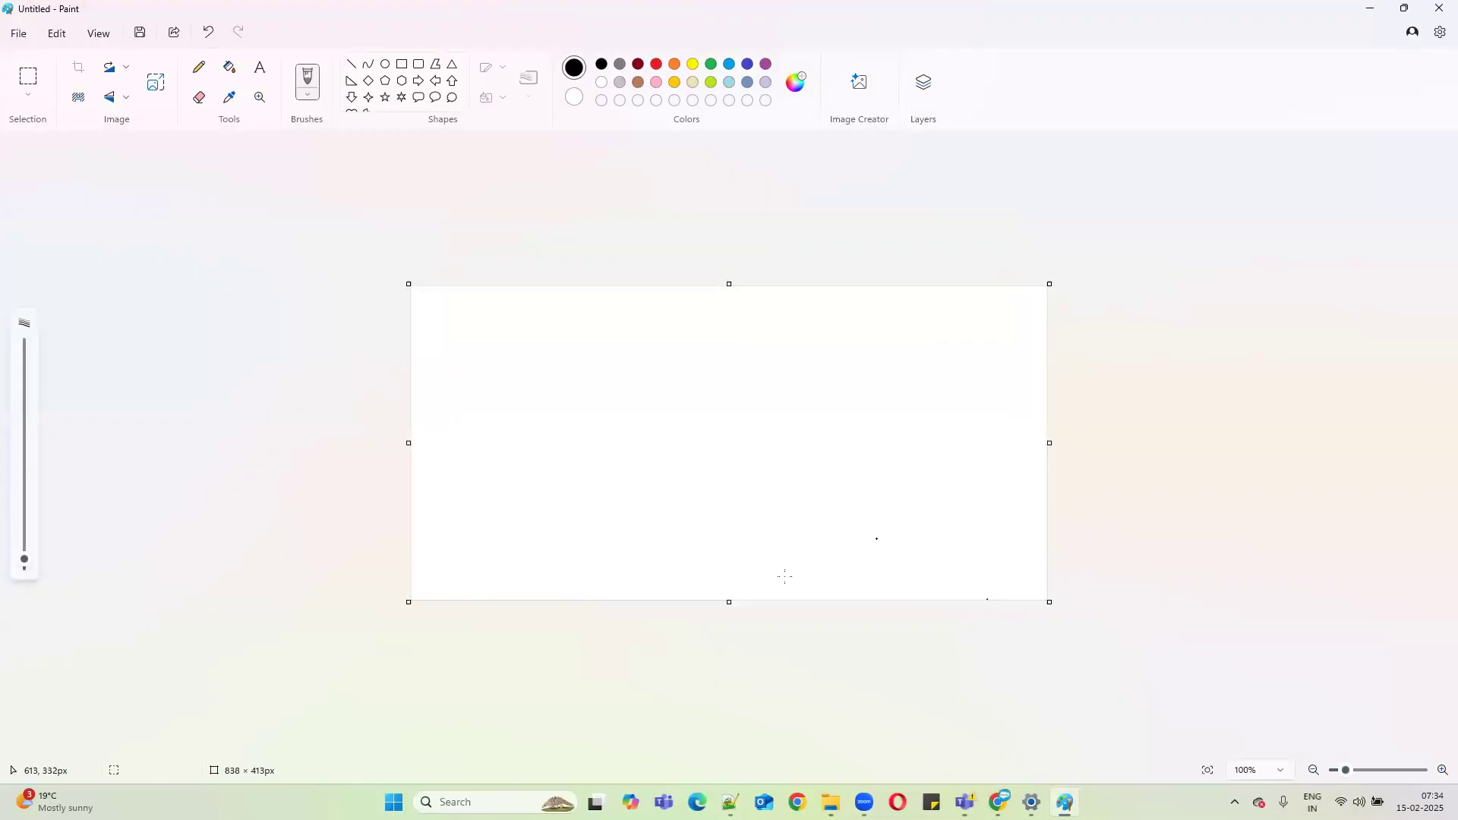
{"action": "left_click_drag", "start_coordinate": [729, 604], "coordinate": [742, 687]}
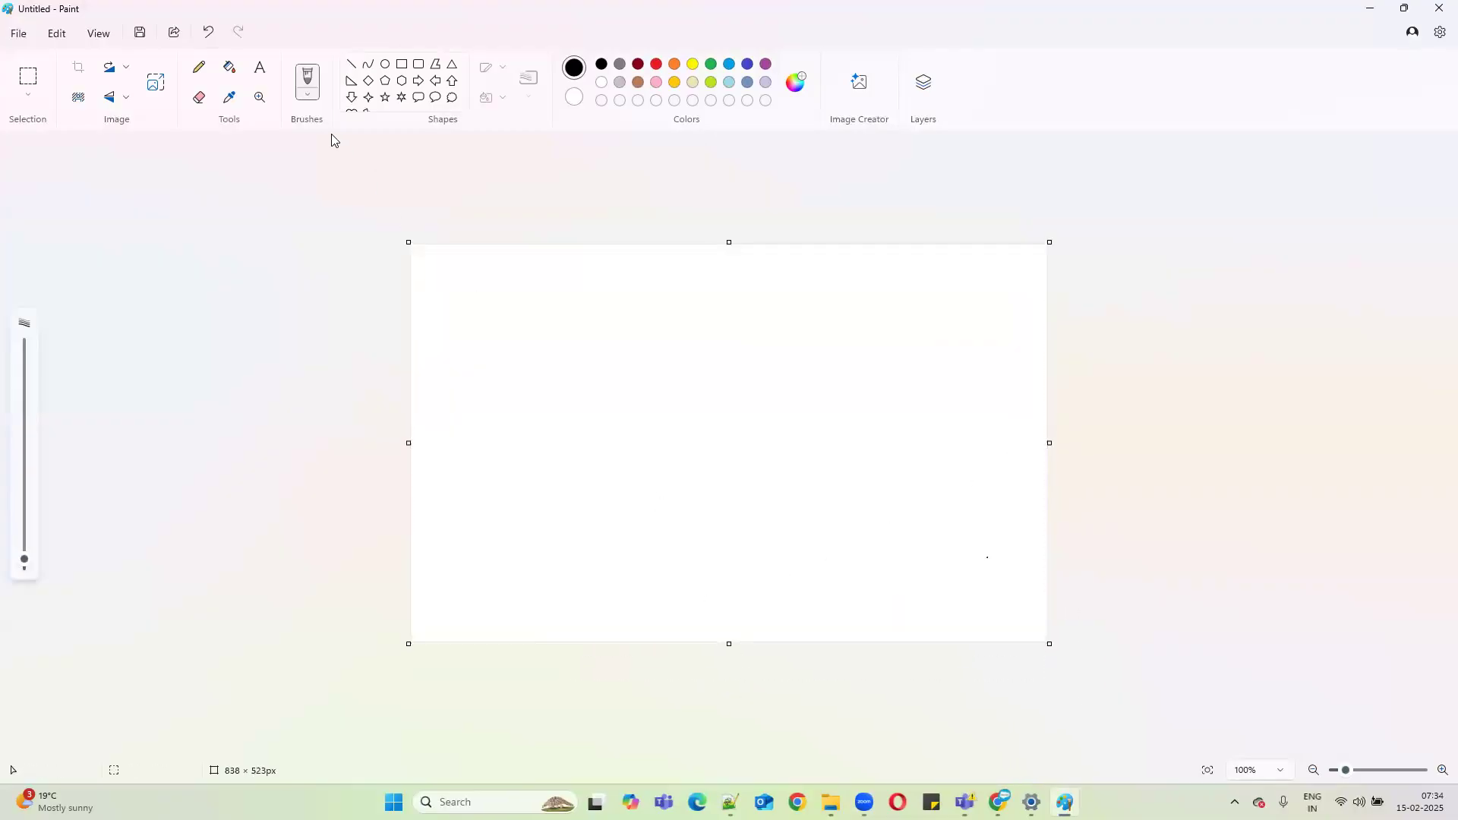
Draw two black rectangle outlines side by side on the canvas.
{"action": "left_click", "coordinate": [402, 64]}
{"action": "mouse_move", "coordinate": [455, 303]}
{"action": "left_mouse_down"}
{"action": "mouse_move", "coordinate": [491, 390]}
{"action": "mouse_move", "coordinate": [646, 468]}
{"action": "left_mouse_up"}
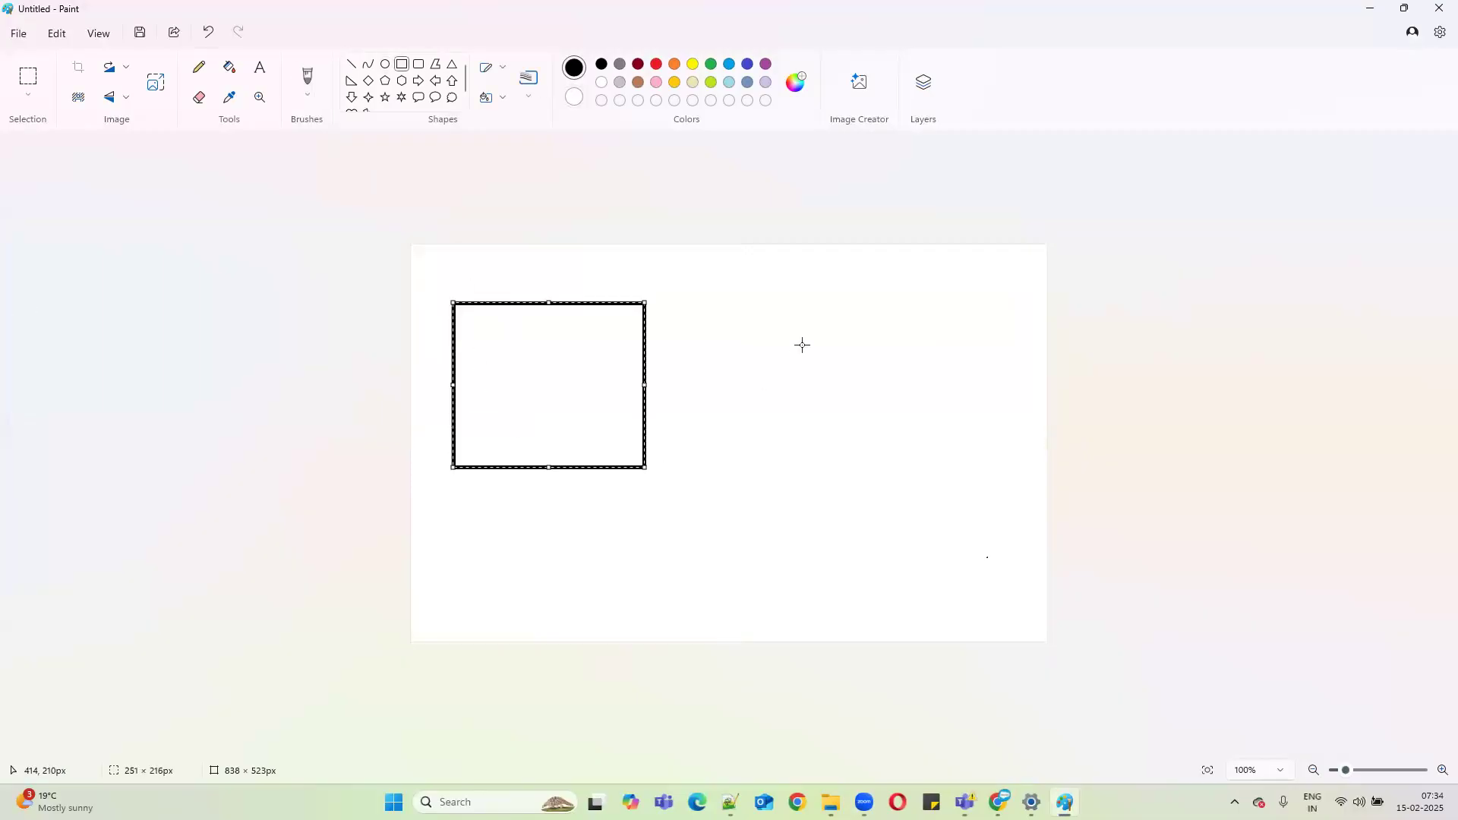
{"action": "mouse_move", "coordinate": [816, 308]}
{"action": "left_mouse_down"}
{"action": "mouse_move", "coordinate": [877, 420]}
{"action": "mouse_move", "coordinate": [1006, 471]}
{"action": "left_mouse_up"}
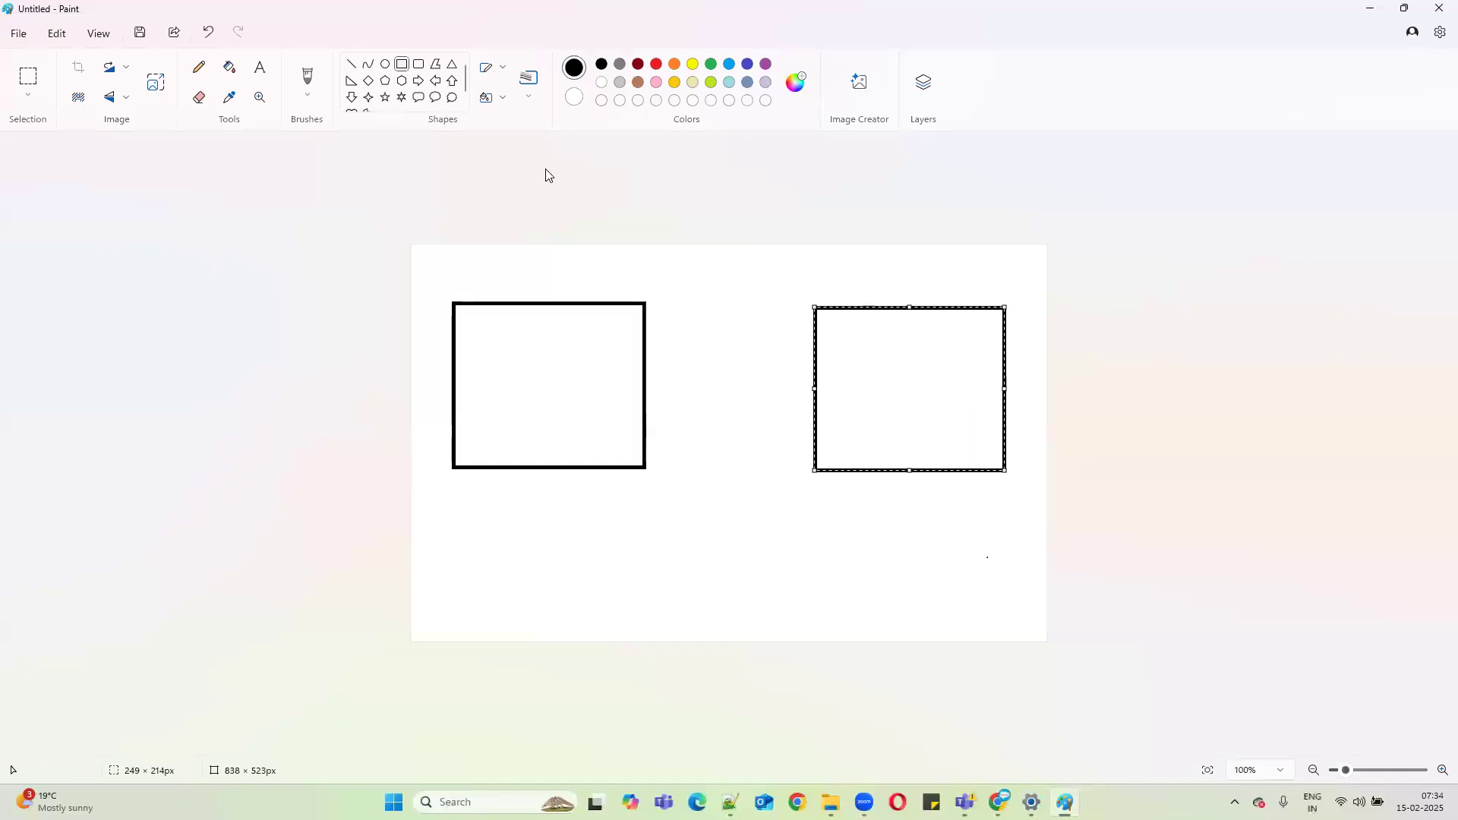
{"action": "left_click", "coordinate": [483, 258]}
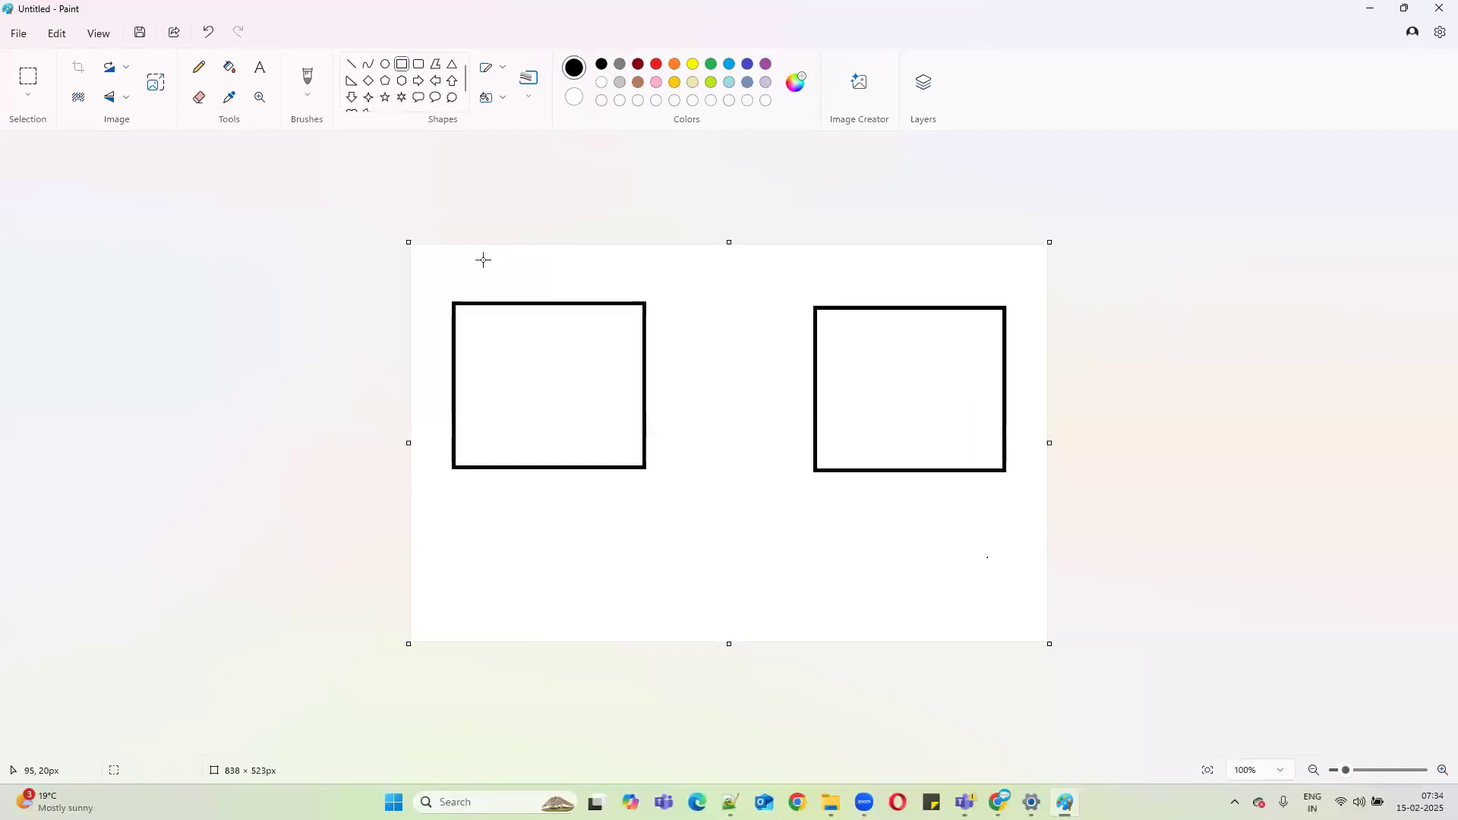
Label the left rectangle 'Product' and the right rectangle 'pricebook'.
{"action": "left_click", "coordinate": [260, 66]}
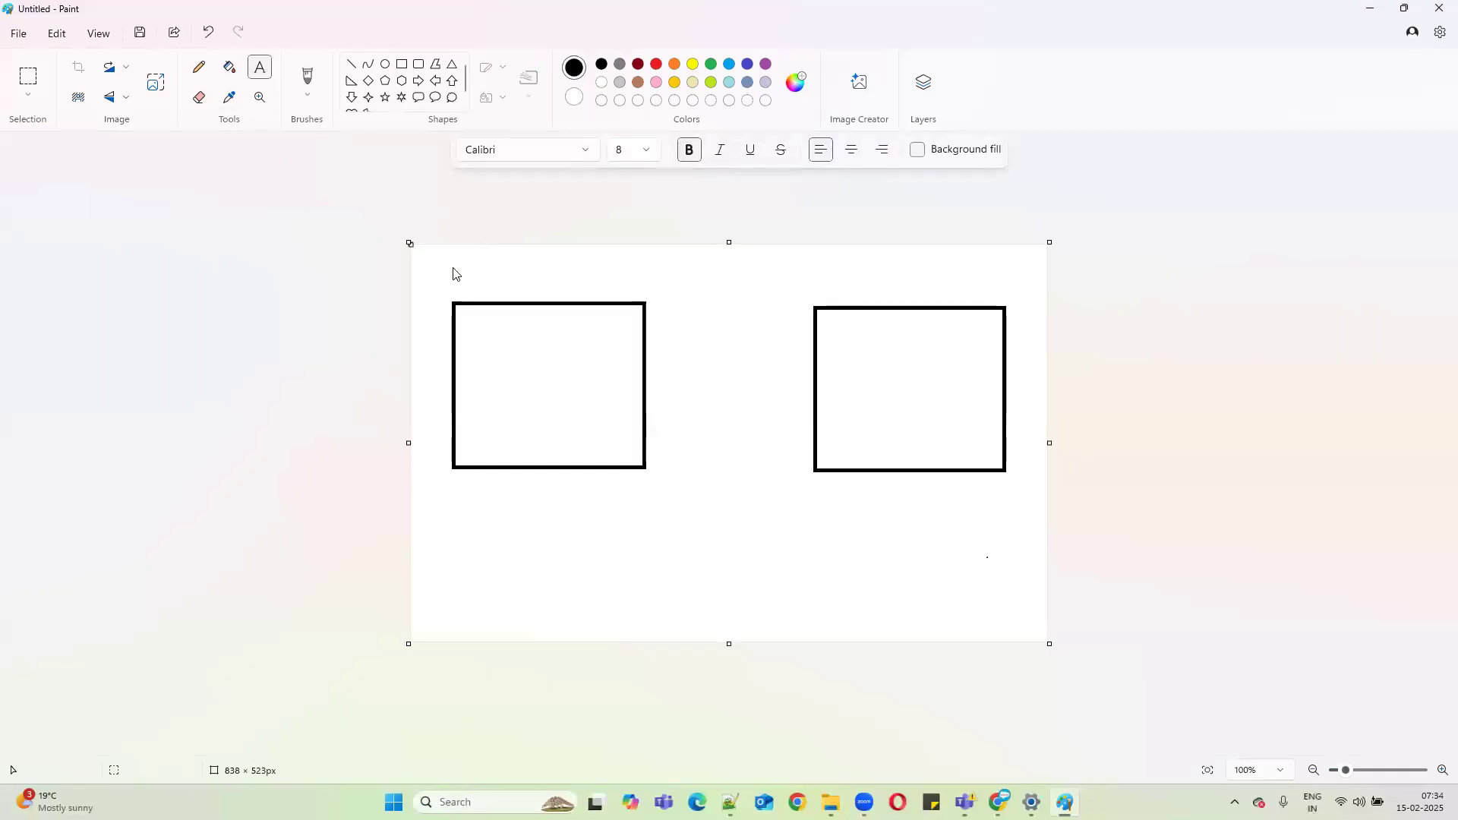
{"action": "left_click", "coordinate": [495, 283]}
{"action": "type", "text": "Produ"}
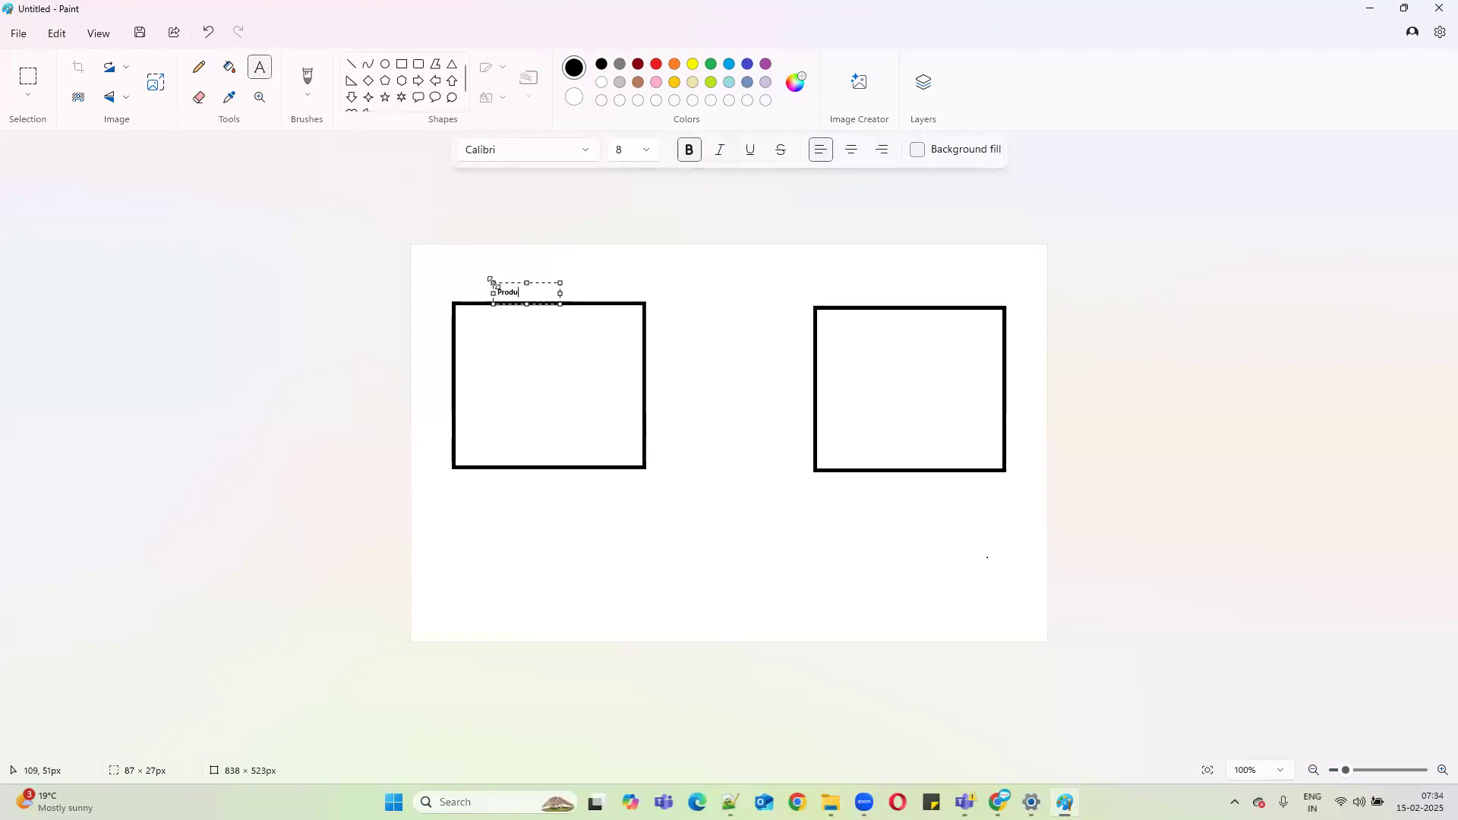
{"action": "type", "text": "ct"}
{"action": "left_click", "coordinate": [871, 287]}
{"action": "left_click", "coordinate": [867, 288]}
{"action": "type", "text": "pricebook"}
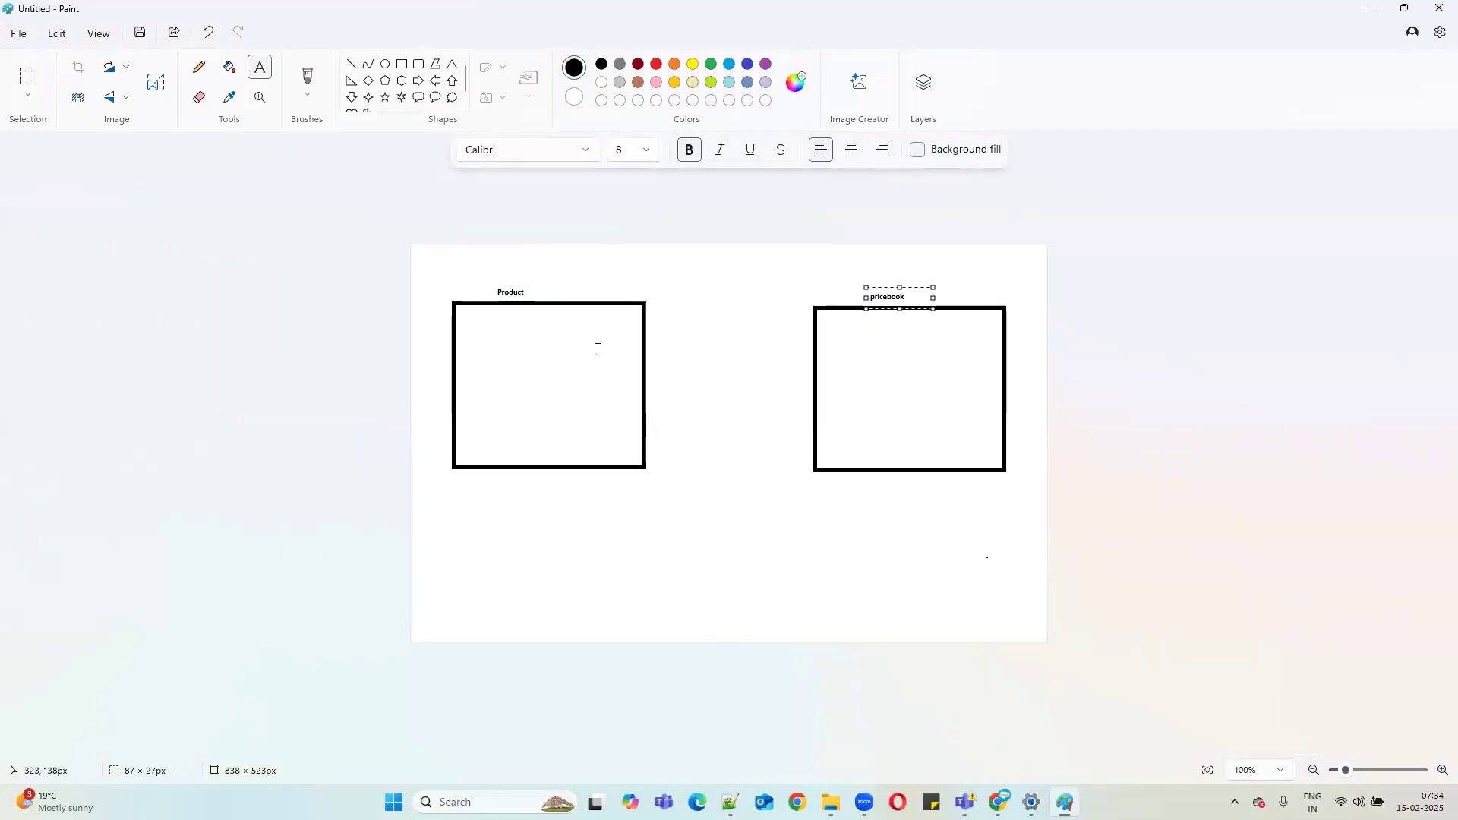
{"action": "left_click", "coordinate": [487, 339]}
List Ihone pro1, iPhone pro2 and iPhone pro 3 inside the Product rectangle.
{"action": "left_click", "coordinate": [487, 337]}
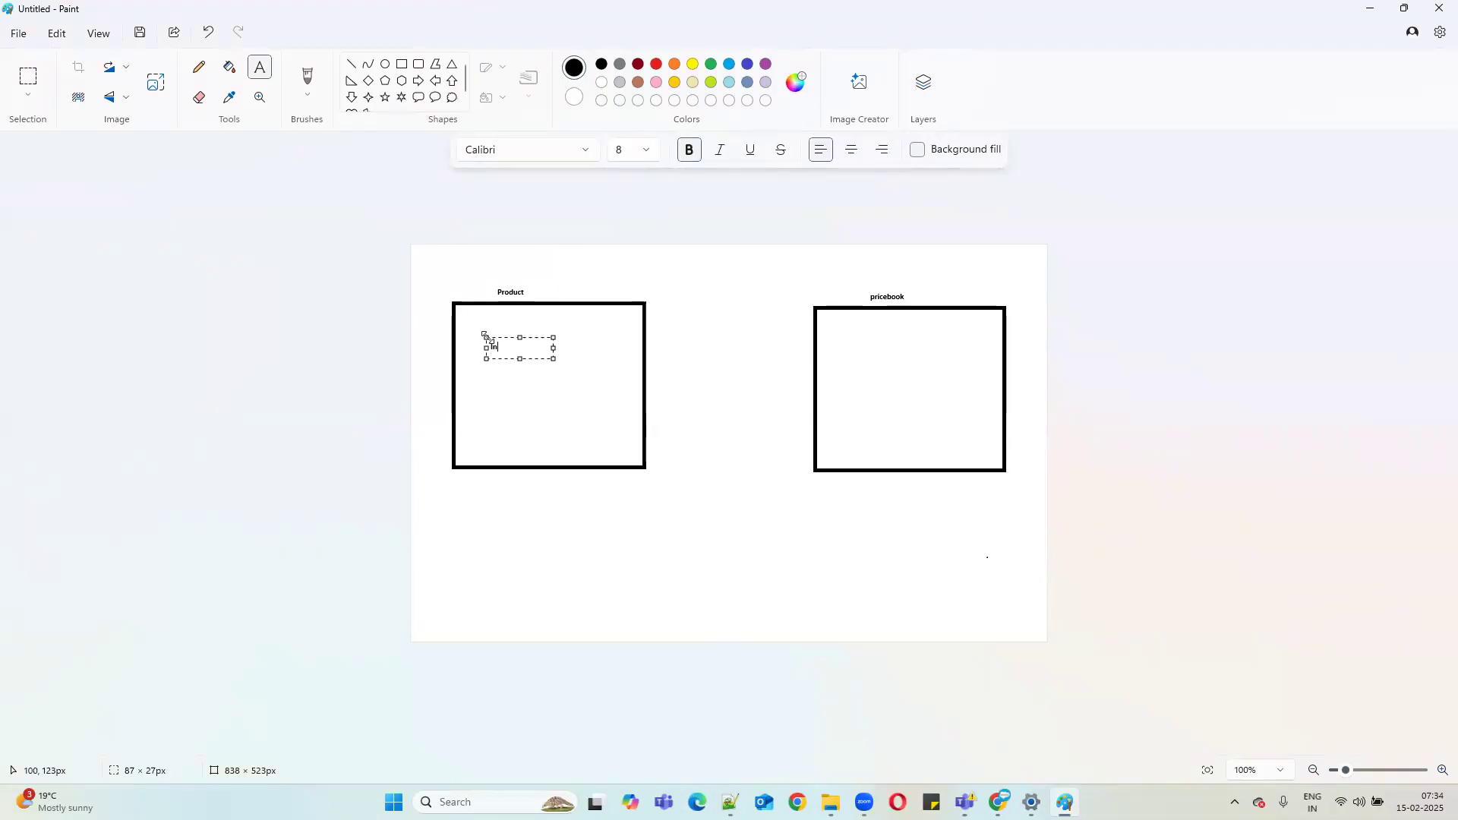
{"action": "type", "text": "Phone pro1"}
{"action": "key", "text": "Return"}
{"action": "key", "text": "Return"}
{"action": "key", "text": "Return"}
{"action": "type", "text": "iPhone pro2"}
{"action": "key", "text": "Return"}
{"action": "key", "text": "Return"}
{"action": "key", "text": "Return"}
{"action": "type", "text": "iphon"}
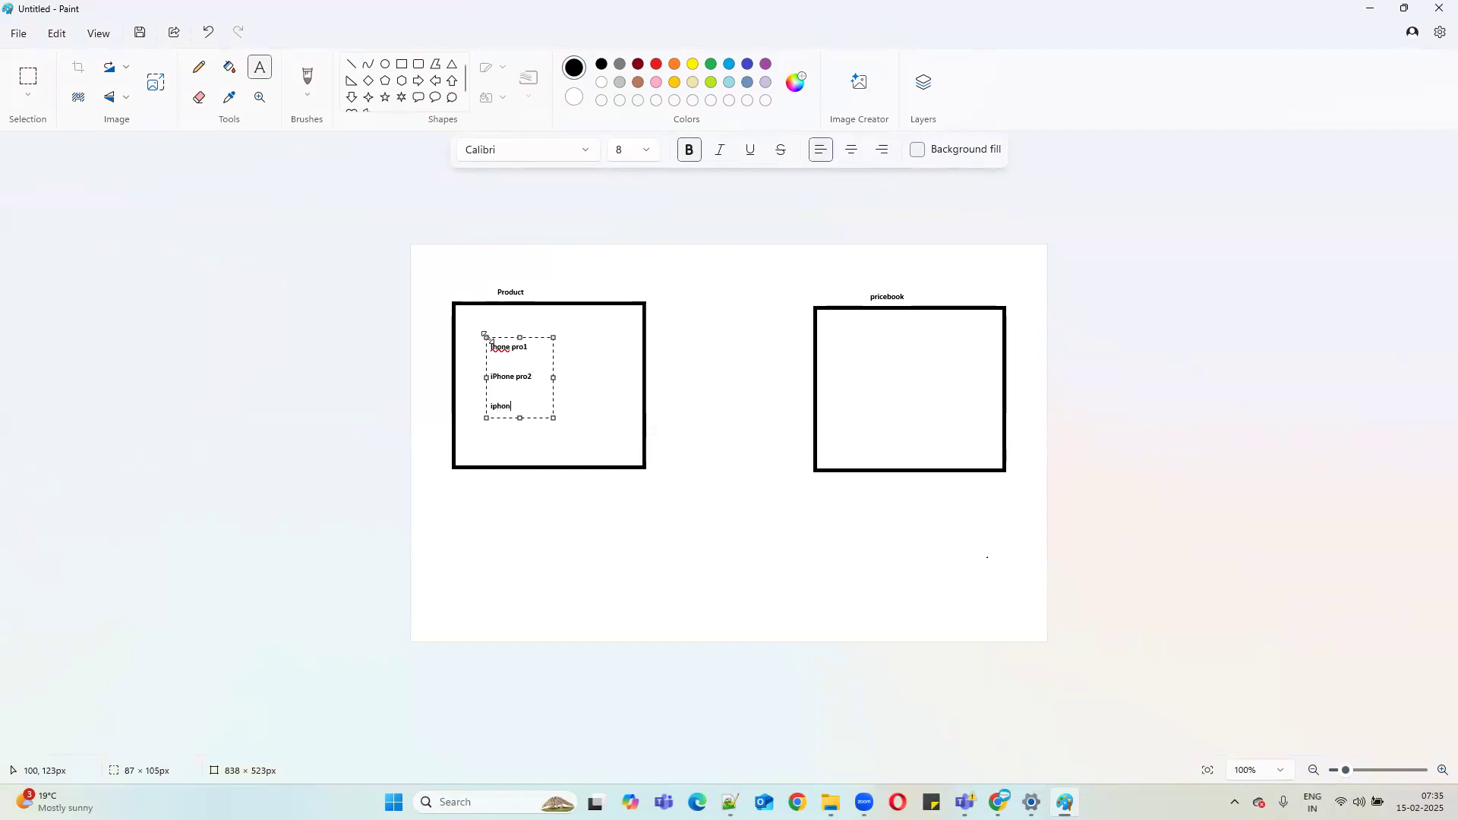
{"action": "type", "text": "e pro 3"}
{"action": "key", "text": "BackSpace"}
{"action": "type", "text": "3"}
{"action": "left_click", "coordinate": [852, 339]}
List Ind pb, usa pb and china pb inside the pricebook rectangle.
{"action": "left_click", "coordinate": [851, 338]}
{"action": "type", "text": "Ind pb"}
{"action": "key", "text": "Return"}
{"action": "key", "text": "Return"}
{"action": "key", "text": "Return"}
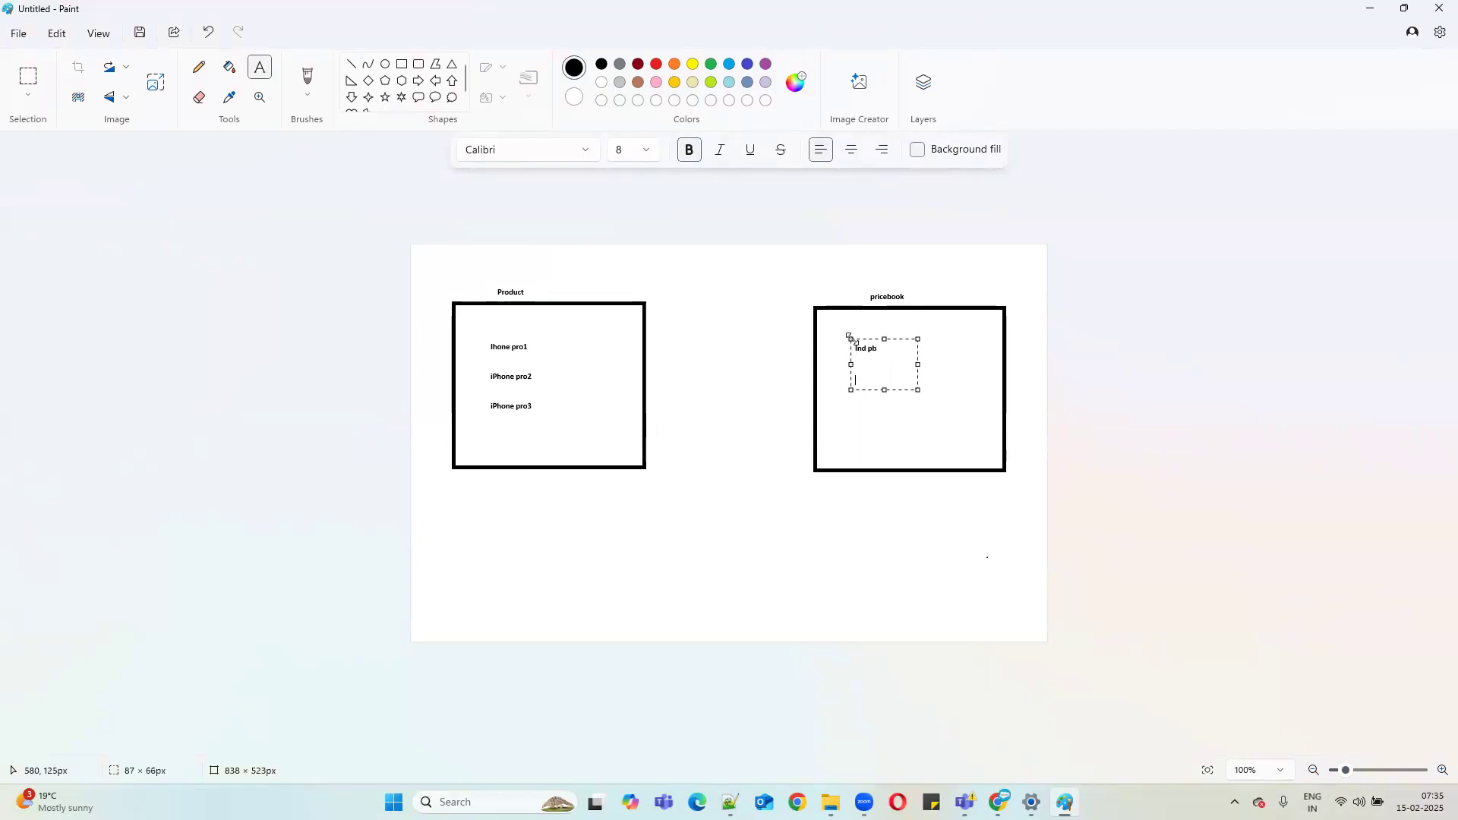
{"action": "type", "text": "usa pb"}
{"action": "key", "text": "Return"}
{"action": "key", "text": "Return"}
{"action": "key", "text": "Return"}
{"action": "type", "text": "china pb"}
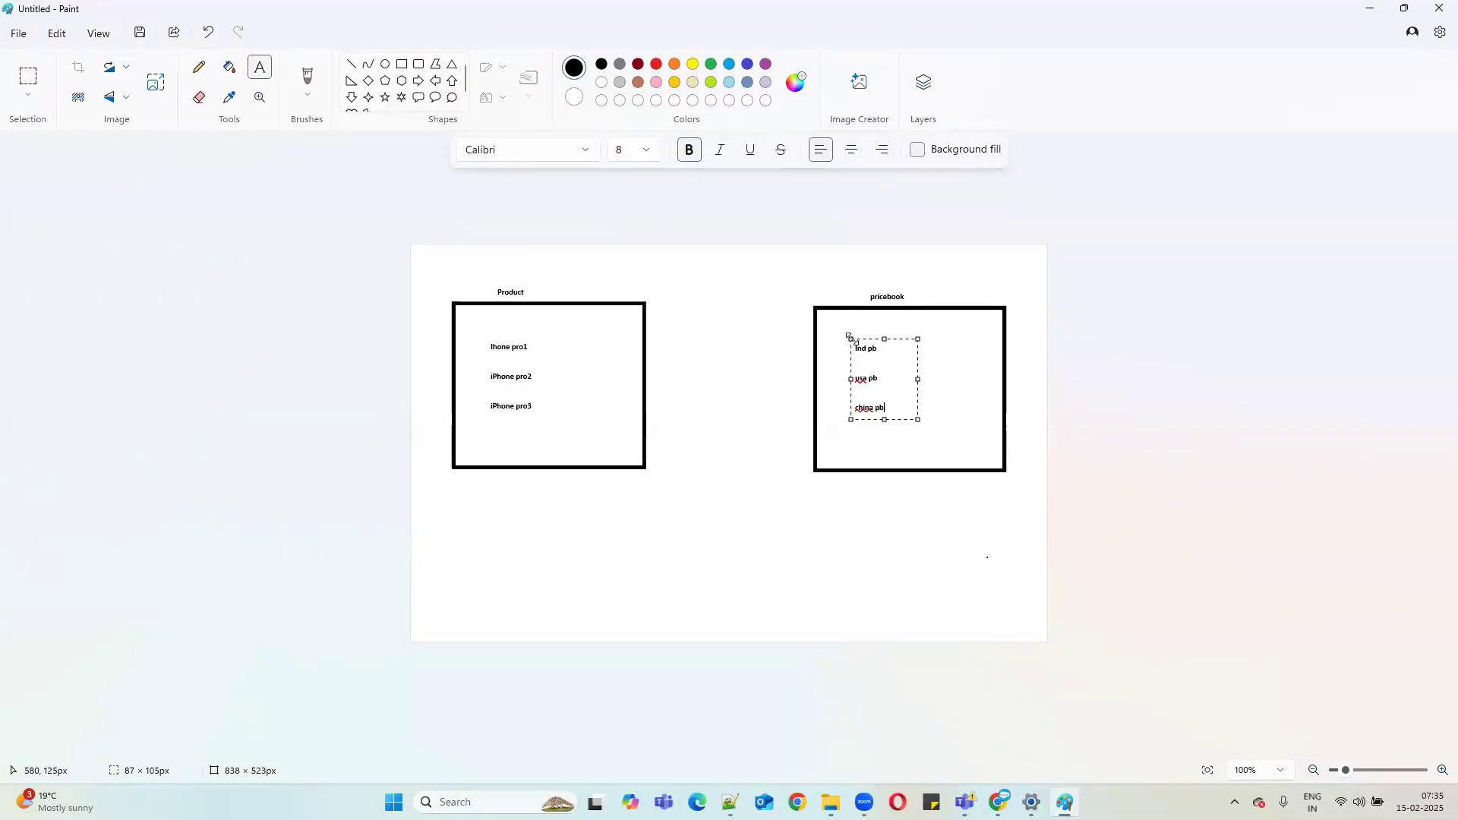
{"action": "left_click", "coordinate": [745, 377]}
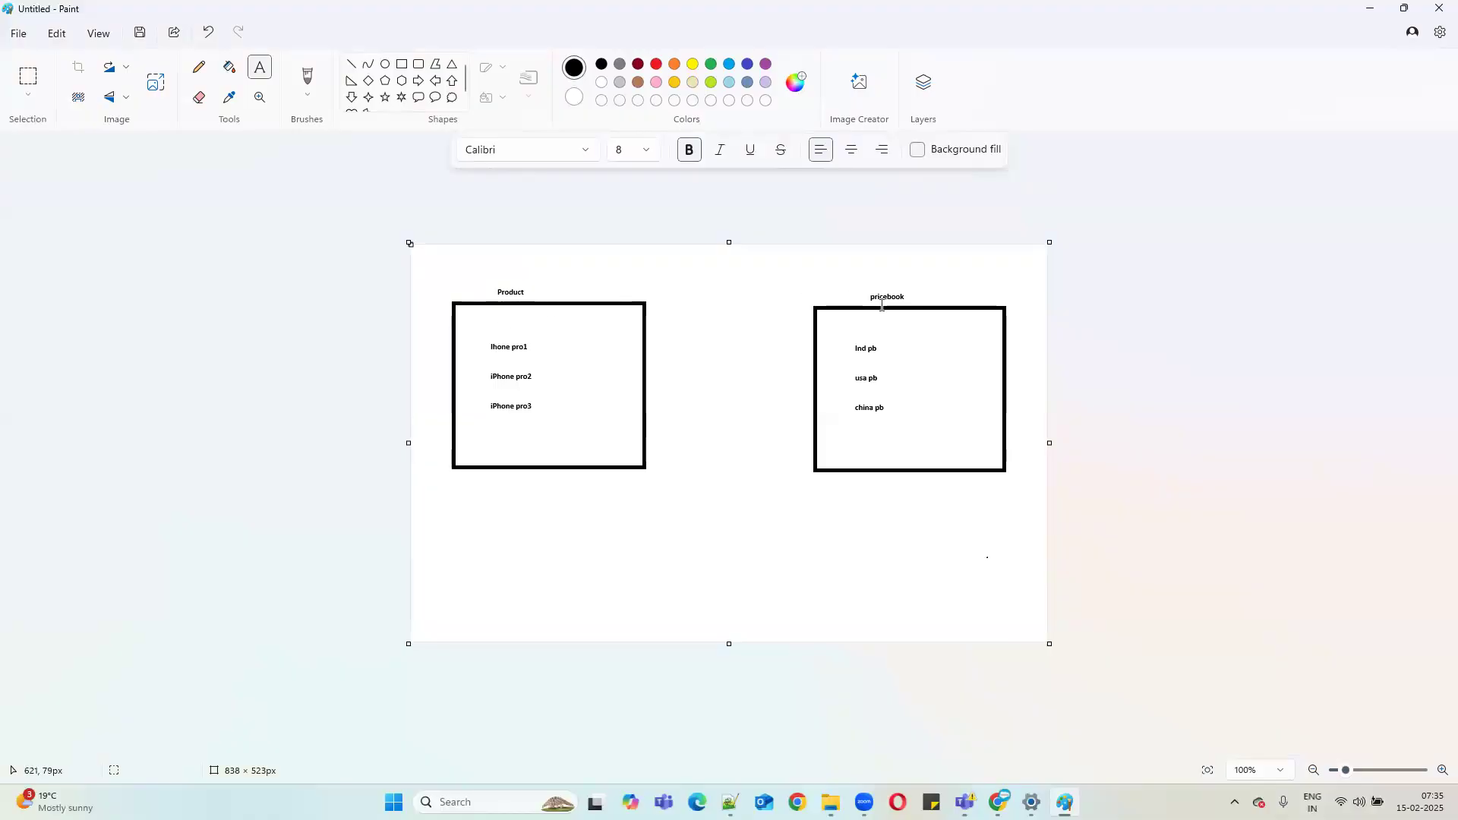
Draw straight lines from Ihone pro1 to Ind pb, usa pb and china pb.
{"action": "left_click", "coordinate": [351, 65]}
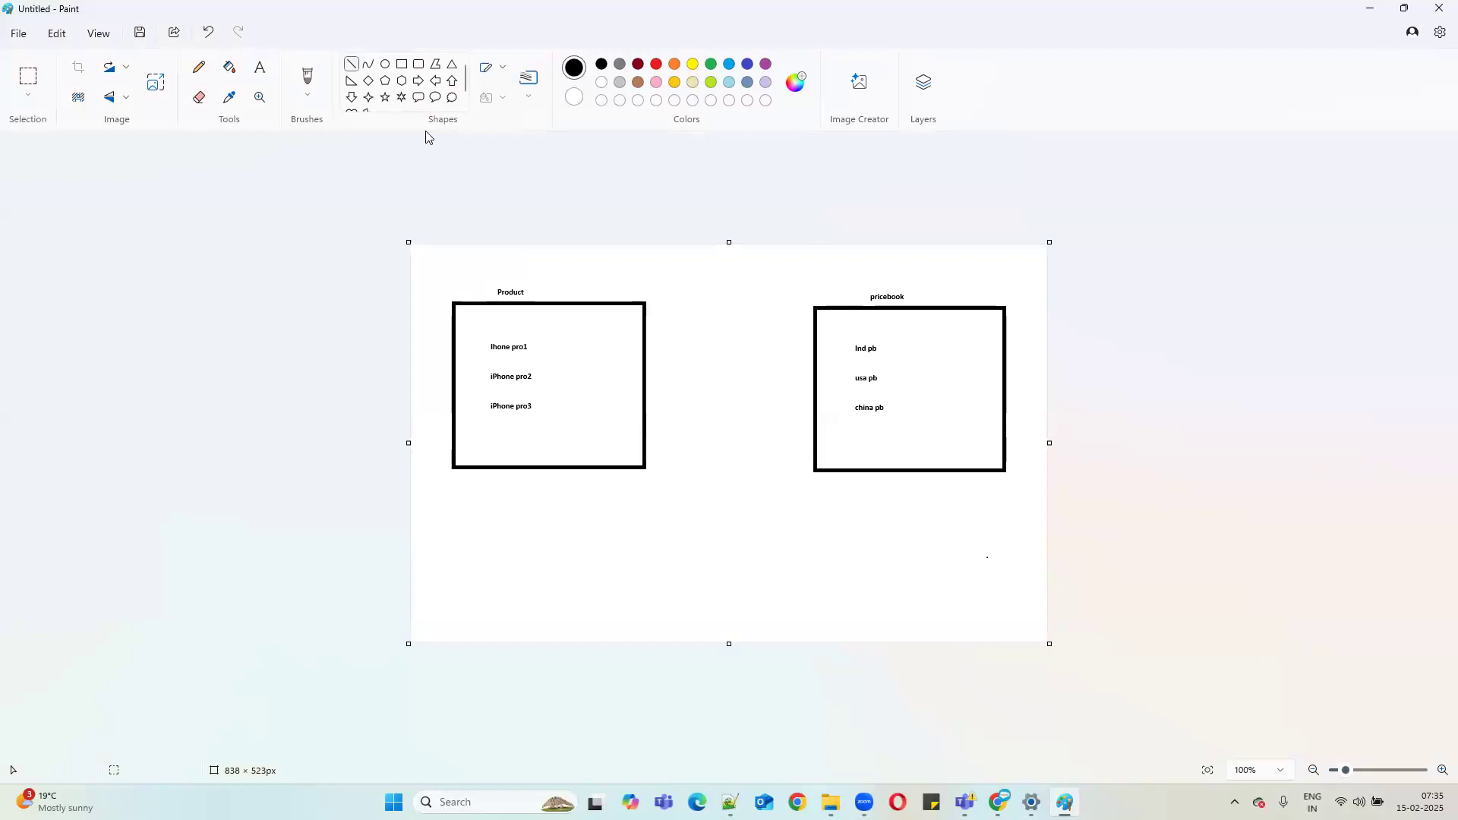
{"action": "left_click_drag", "start_coordinate": [535, 348], "coordinate": [853, 350]}
{"action": "mouse_move", "coordinate": [533, 343]}
{"action": "left_mouse_down"}
{"action": "mouse_move", "coordinate": [618, 356]}
{"action": "mouse_move", "coordinate": [514, 351]}
{"action": "mouse_move", "coordinate": [549, 342]}
{"action": "mouse_move", "coordinate": [855, 378]}
{"action": "left_mouse_up"}
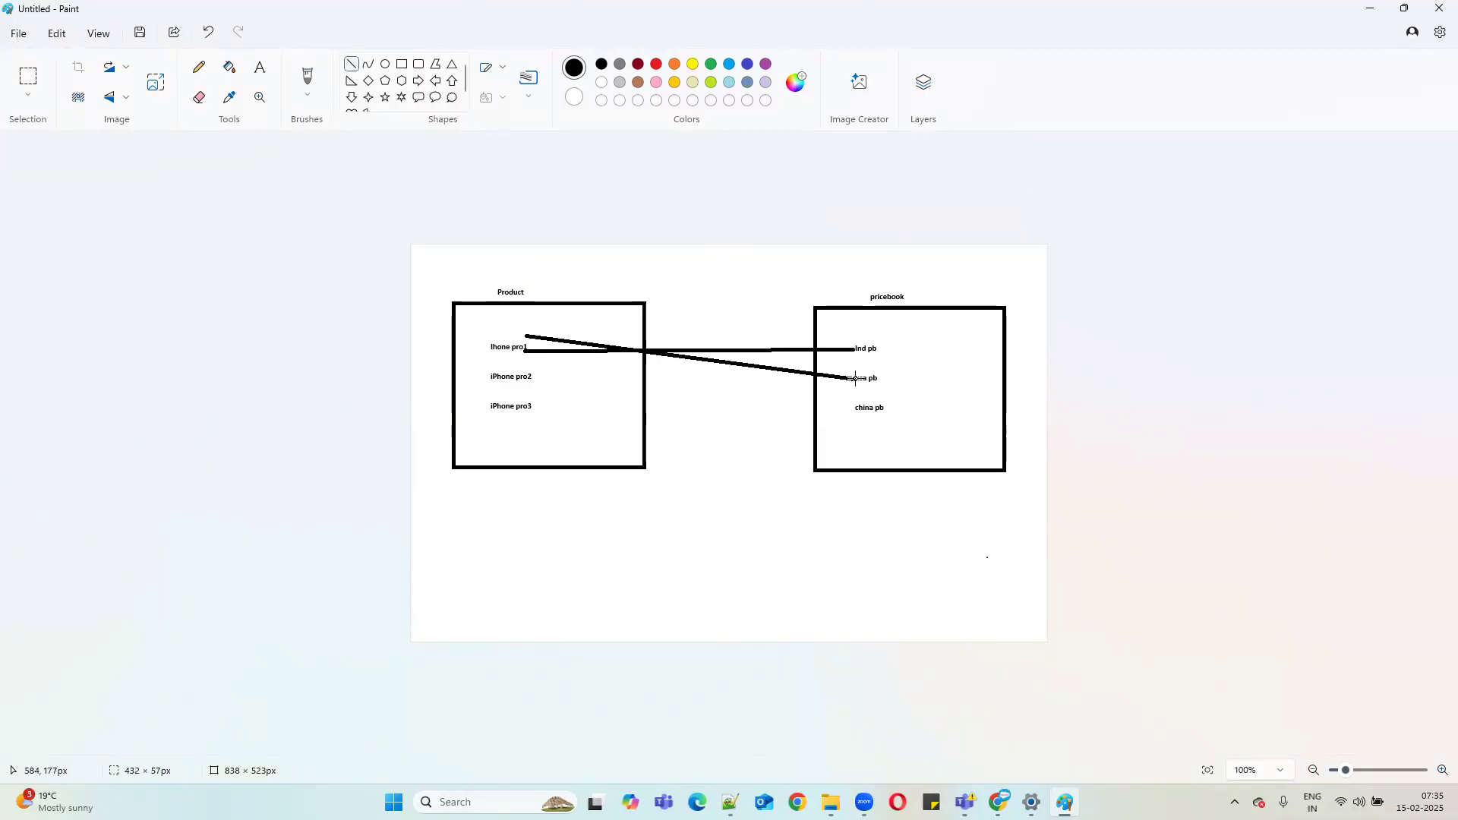
{"action": "left_click_drag", "start_coordinate": [537, 336], "coordinate": [851, 411]}
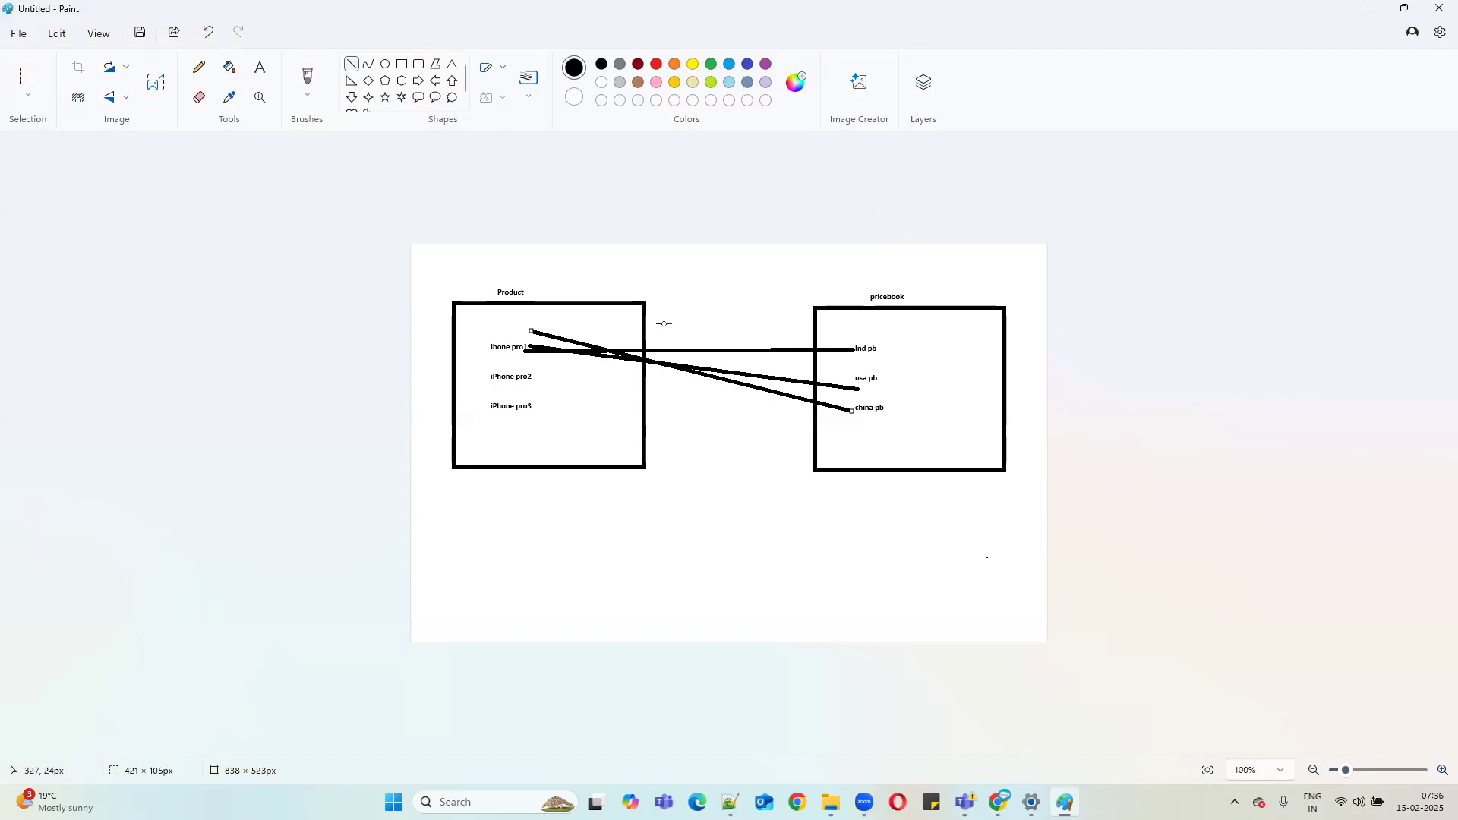
Add 'Product === Pricebook' as the last line of the Notepad++ notes, then return to Paint.
{"action": "key", "text": "alt+Tab"}
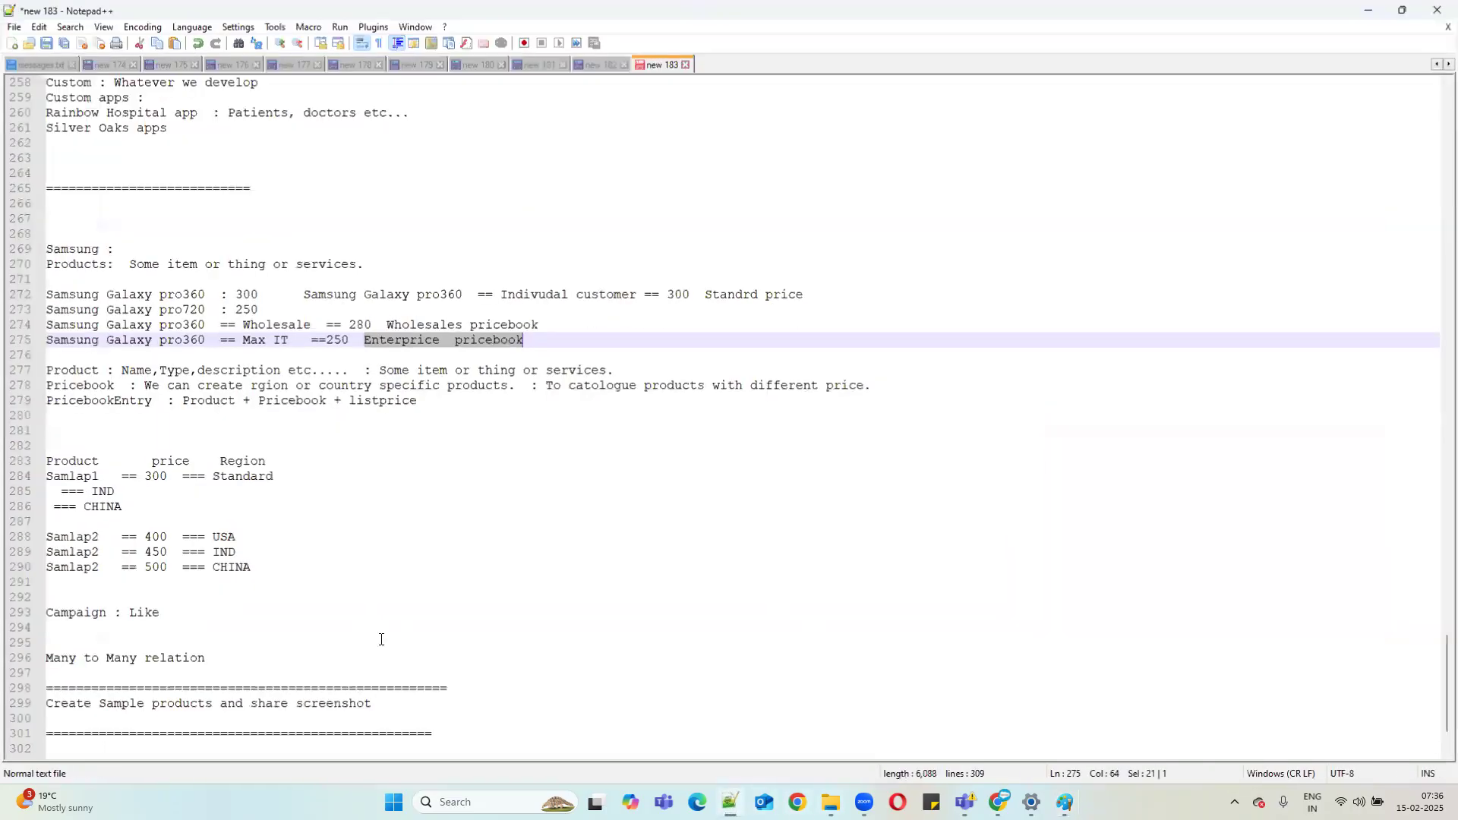
{"action": "scroll", "coordinate": [341, 617], "scroll_direction": "down", "scroll_amount": 2}
{"action": "left_click", "coordinate": [153, 675]}
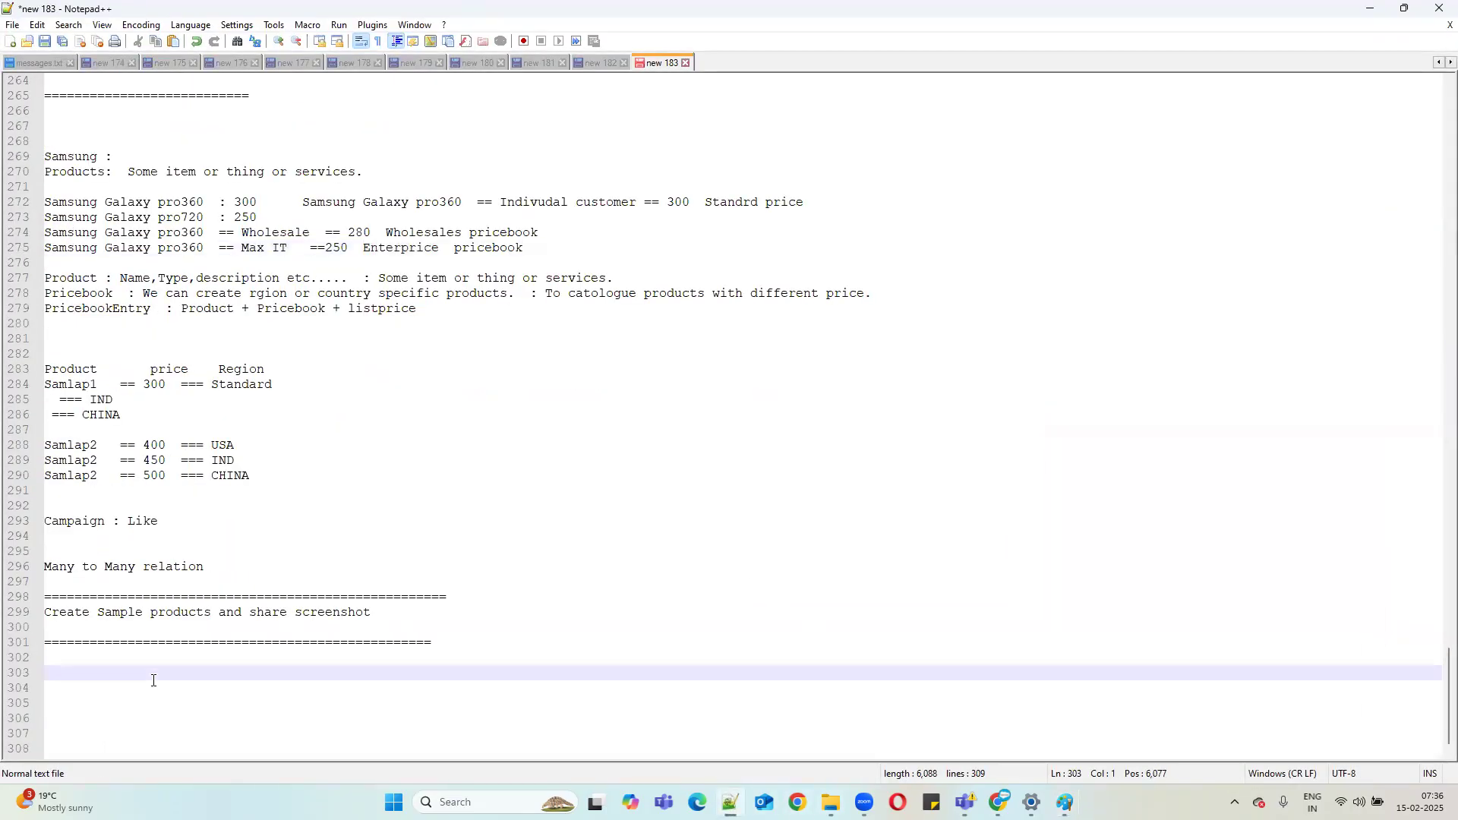
{"action": "type", "text": "Produc"}
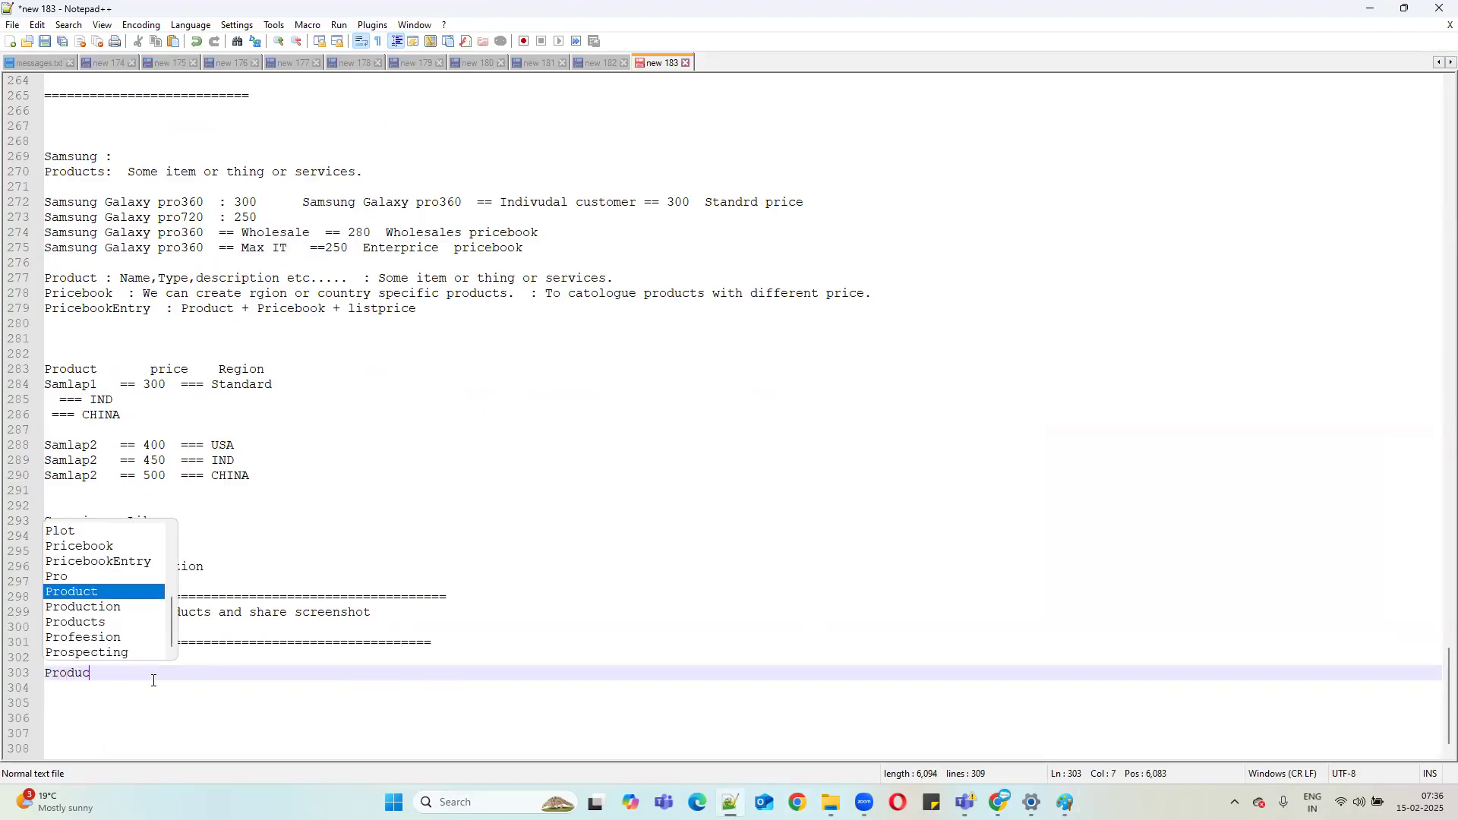
{"action": "type", "text": "t  ==="}
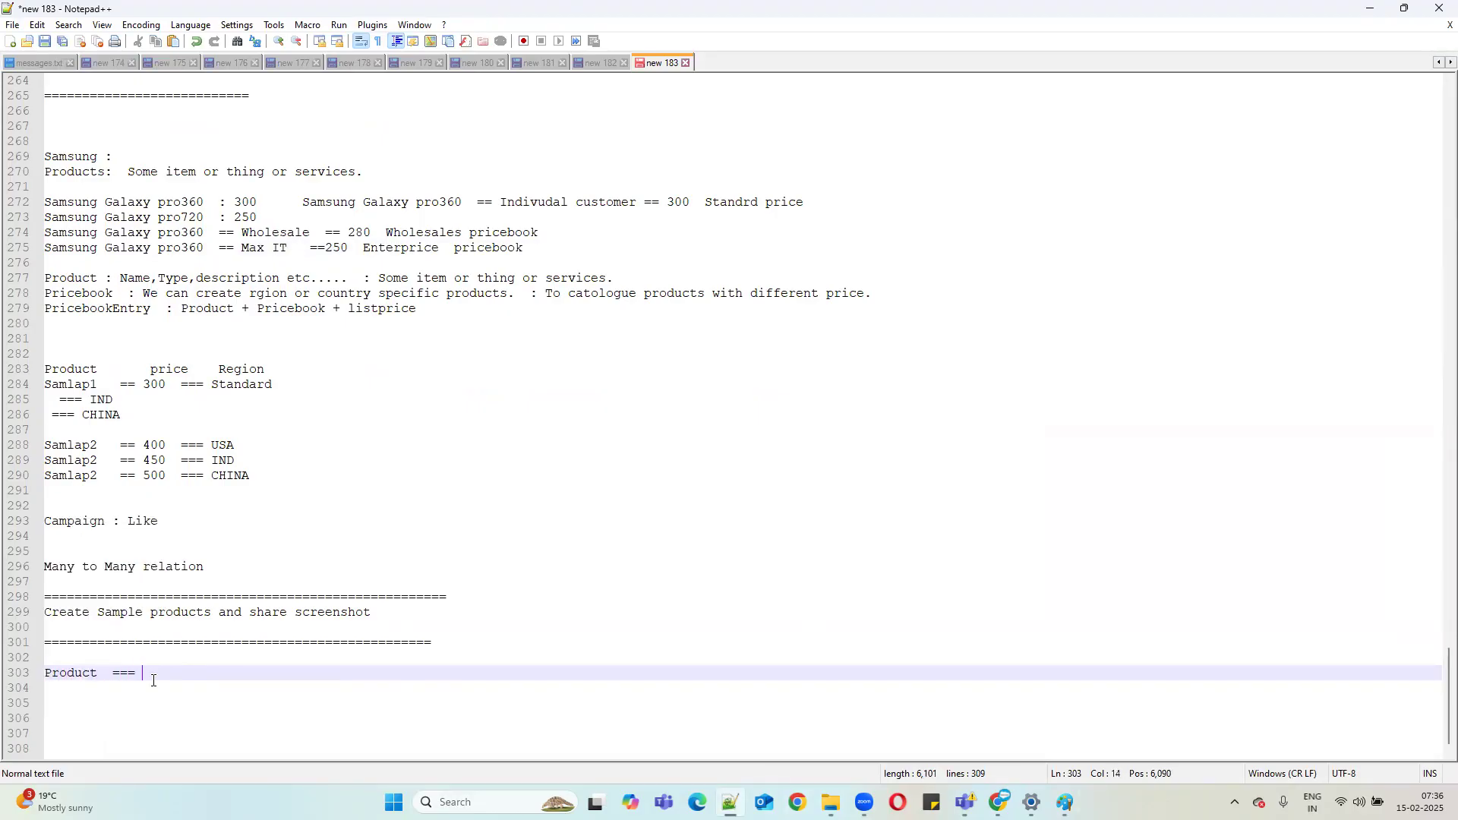
{"action": "type", "text": " Price book"}
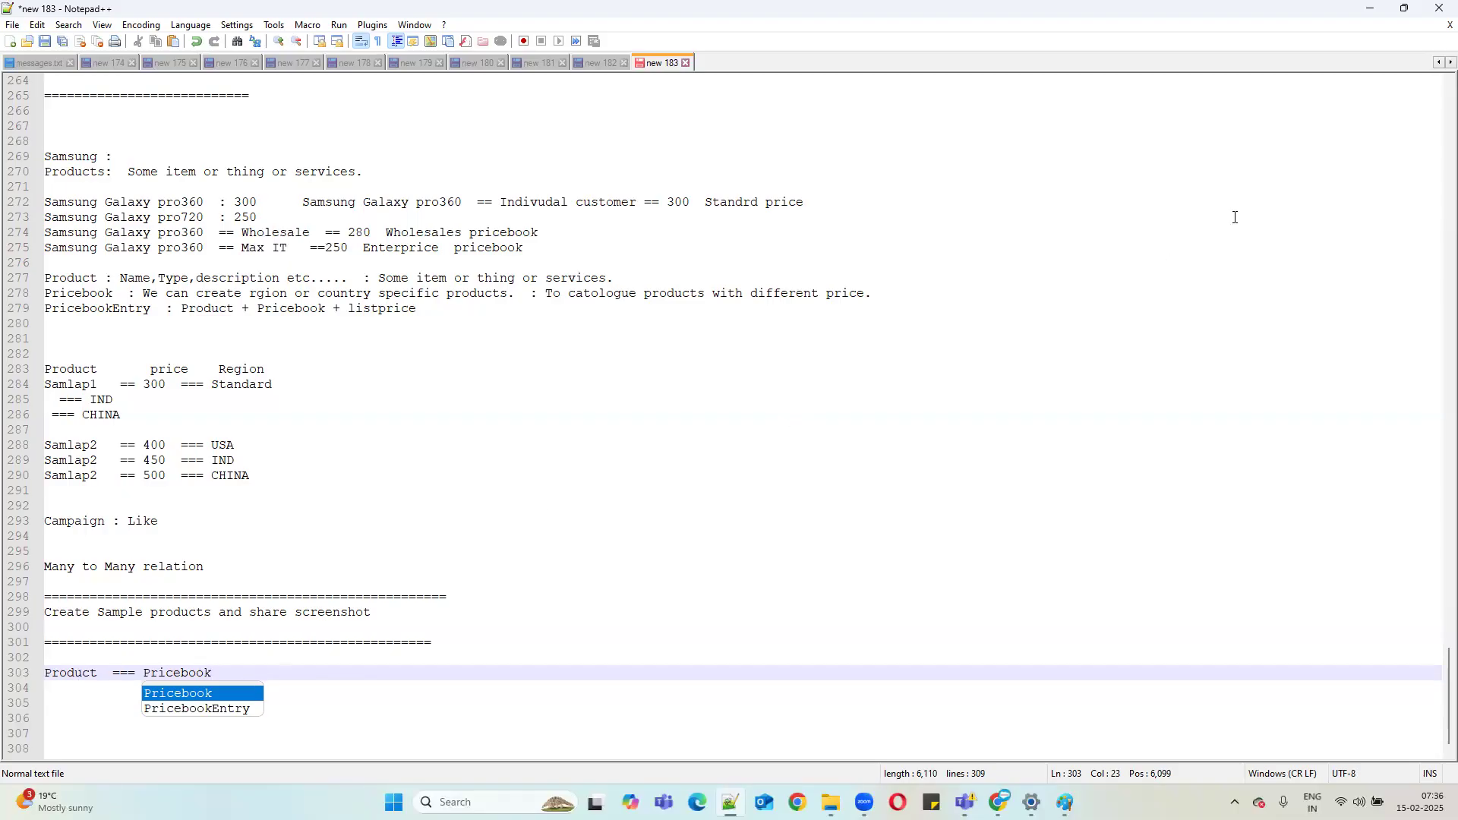
{"action": "left_click", "coordinate": [1371, 8]}
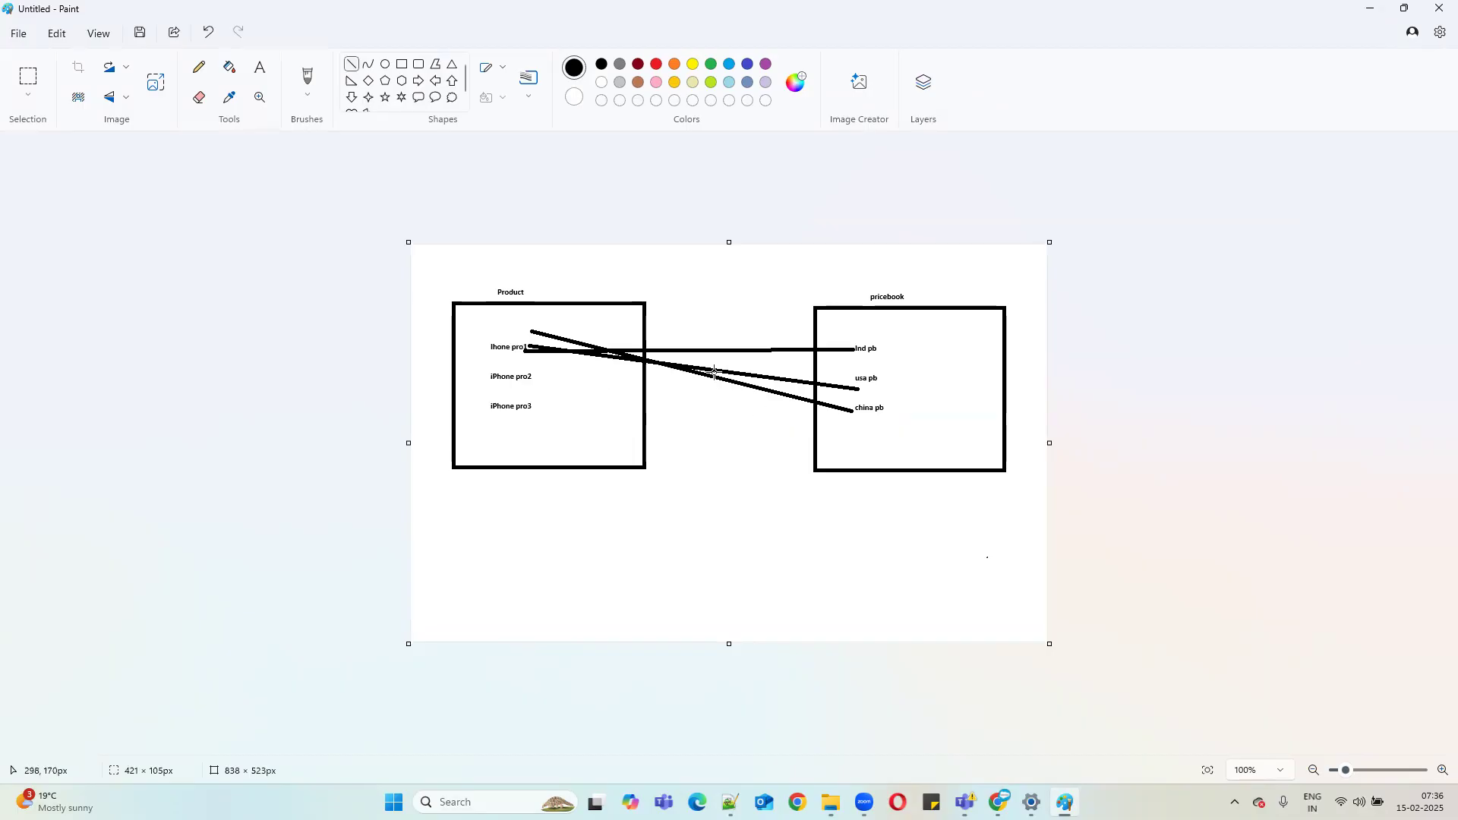
Draw lines from iPhone pro2 to Ind pb, usa pb and china pb.
{"action": "left_click_drag", "start_coordinate": [535, 380], "coordinate": [857, 337]}
{"action": "mouse_move", "coordinate": [538, 378]}
{"action": "left_mouse_down"}
{"action": "mouse_move", "coordinate": [599, 374]}
{"action": "mouse_move", "coordinate": [554, 379]}
{"action": "left_mouse_up"}
{"action": "left_click_drag", "start_coordinate": [856, 378], "coordinate": [549, 374]}
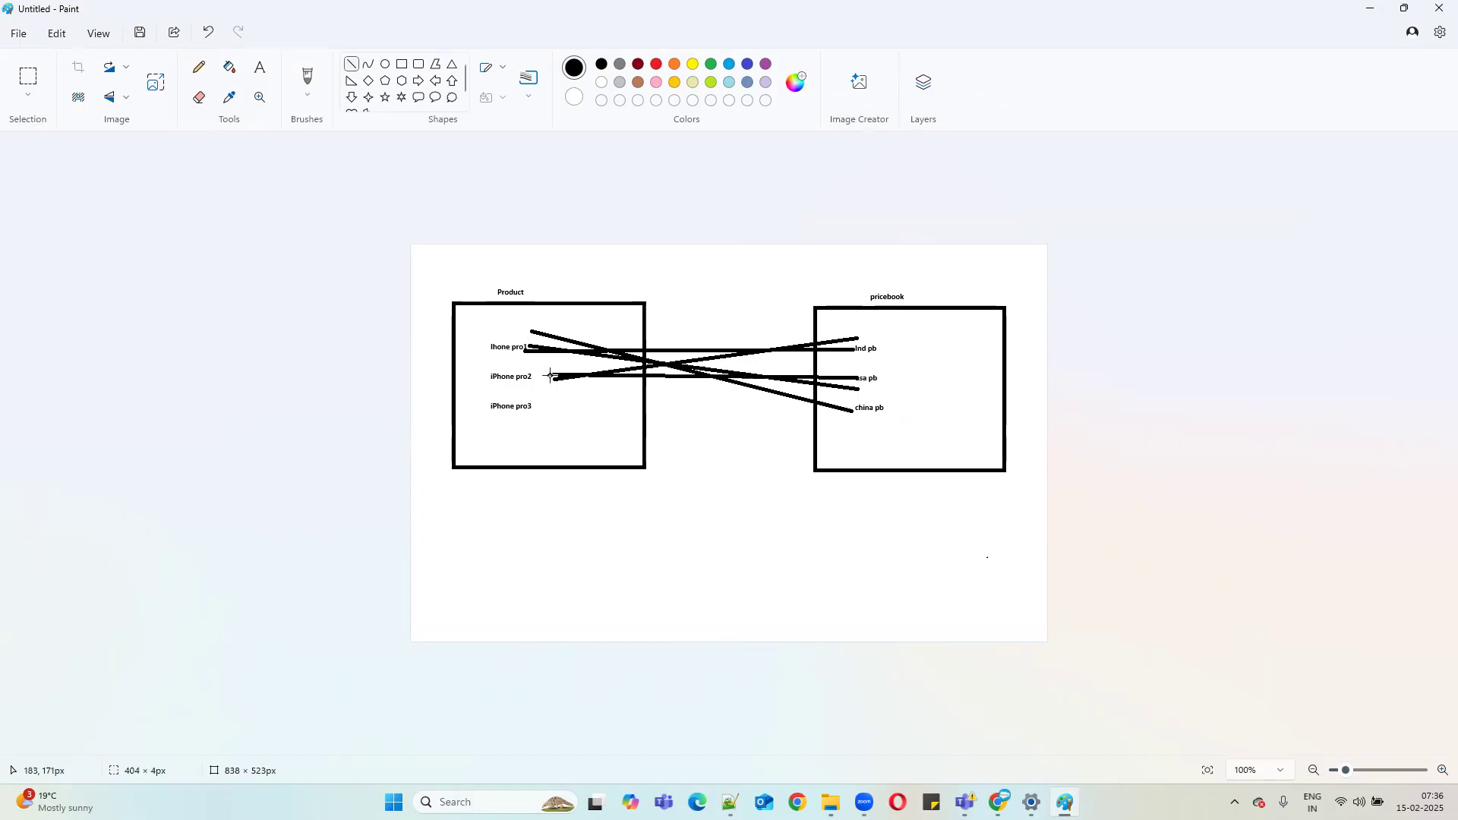
{"action": "left_click_drag", "start_coordinate": [854, 423], "coordinate": [558, 380]}
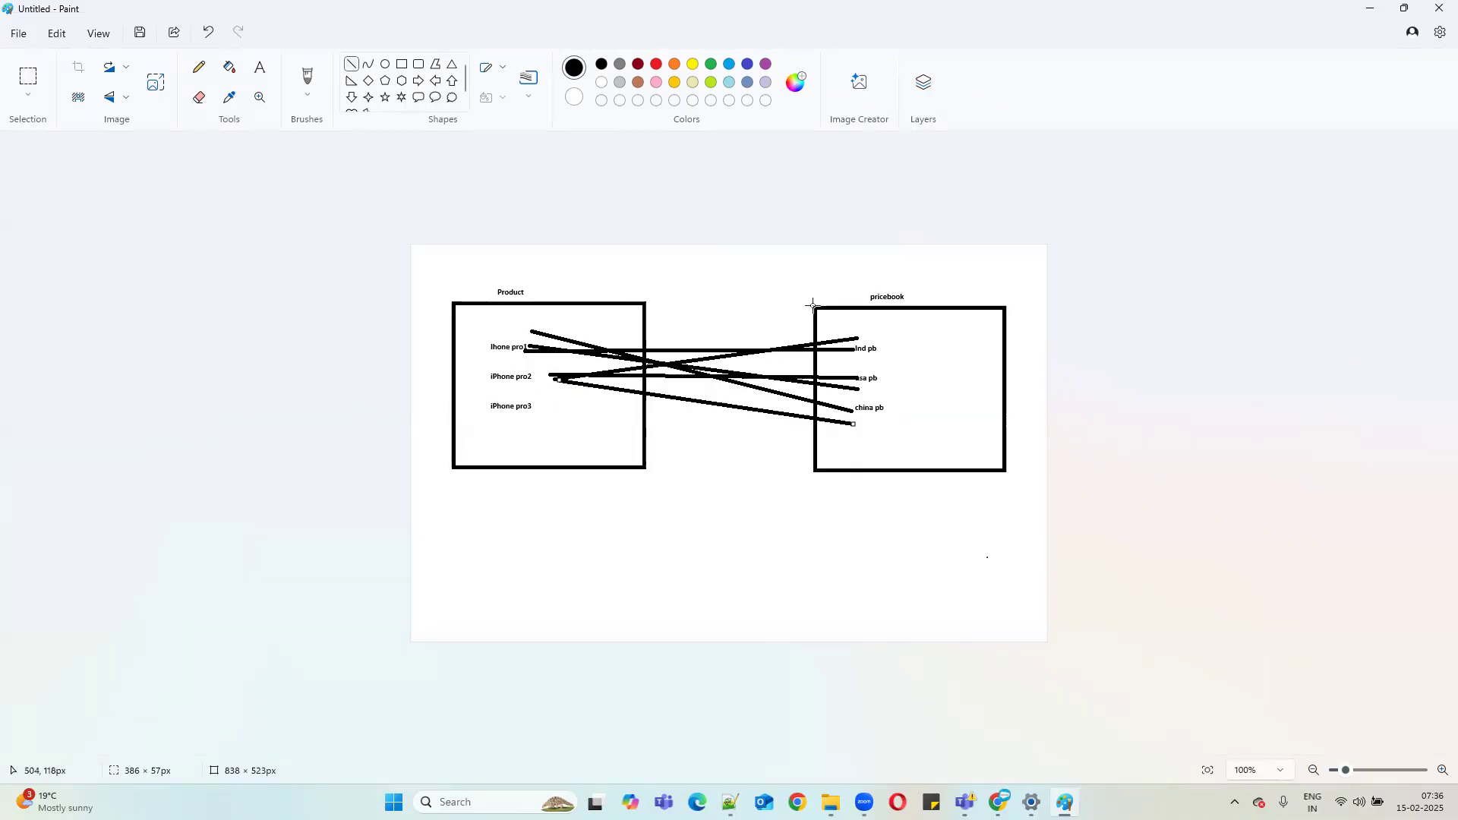
Connect iPhone pro3 to the price books with lines.
{"action": "mouse_move", "coordinate": [543, 412]}
{"action": "left_mouse_down"}
{"action": "mouse_move", "coordinate": [865, 337]}
{"action": "mouse_move", "coordinate": [839, 372]}
{"action": "mouse_move", "coordinate": [543, 401]}
{"action": "left_mouse_up"}
{"action": "left_click_drag", "start_coordinate": [852, 408], "coordinate": [556, 404]}
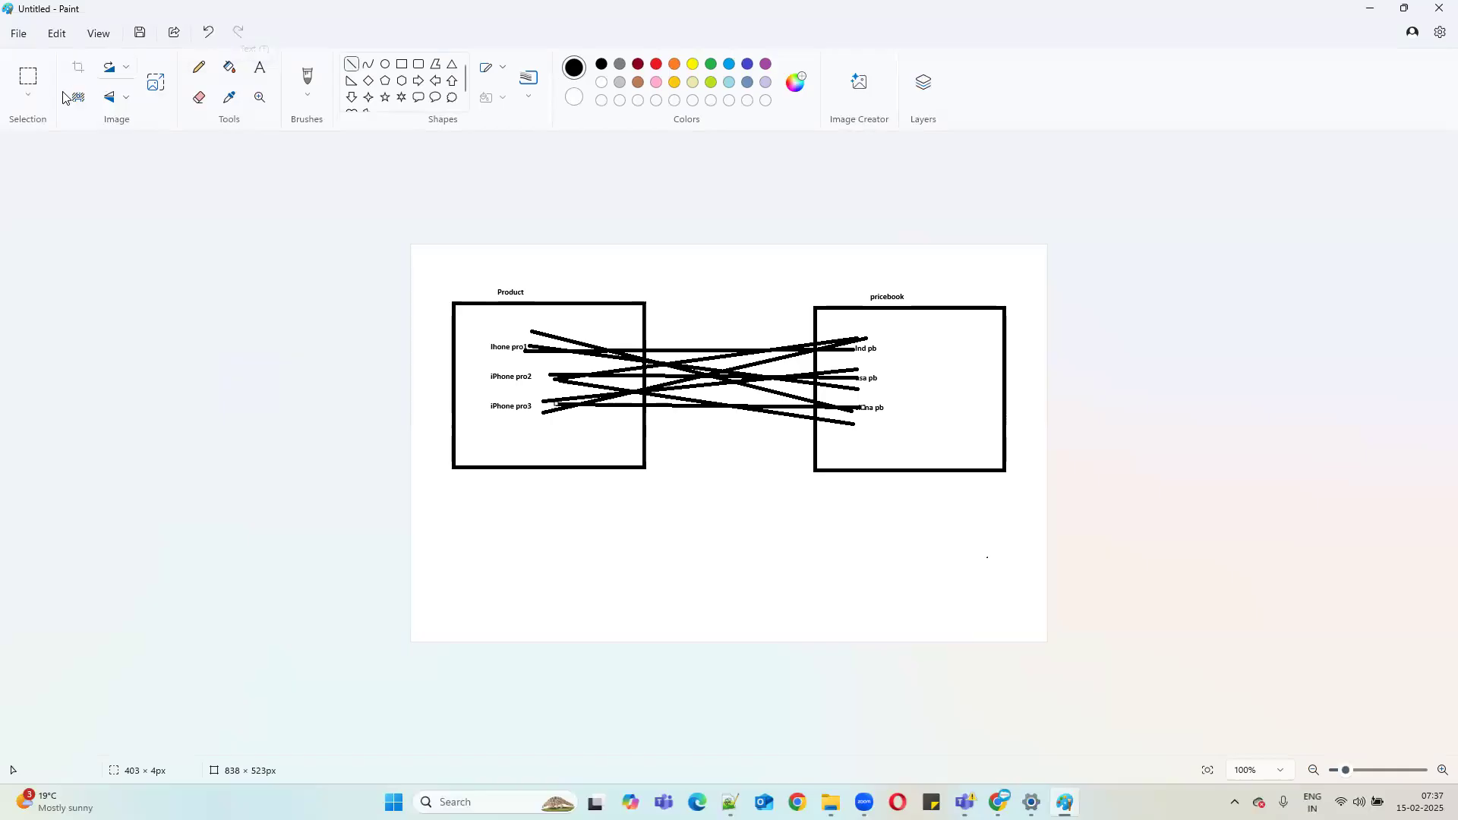
{"action": "left_click", "coordinate": [28, 76]}
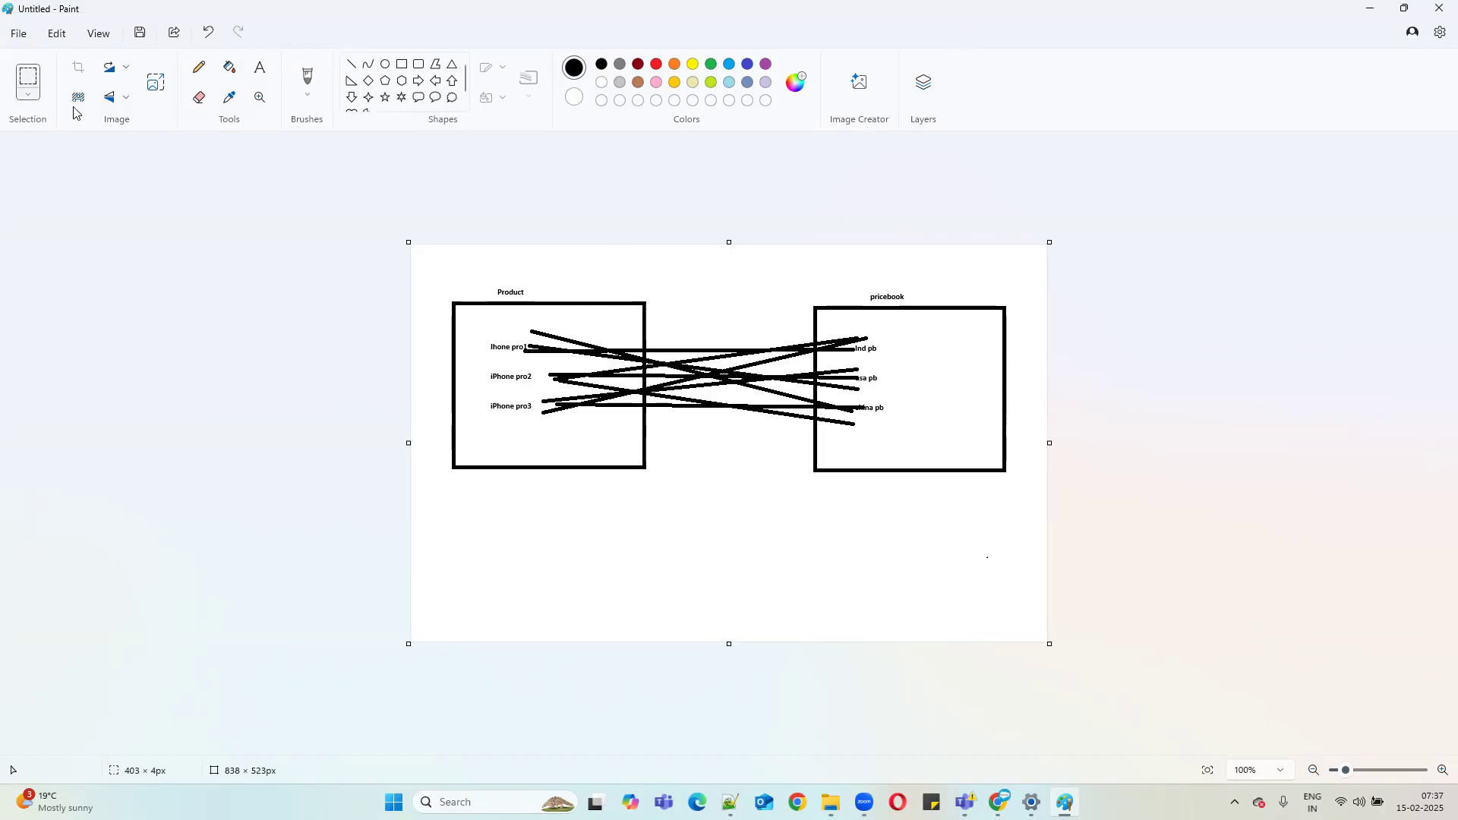
Erase the middle strip of crossing lines between the Product and pricebook boxes.
{"action": "left_click_drag", "start_coordinate": [677, 321], "coordinate": [742, 472]}
{"action": "key", "text": "Delete"}
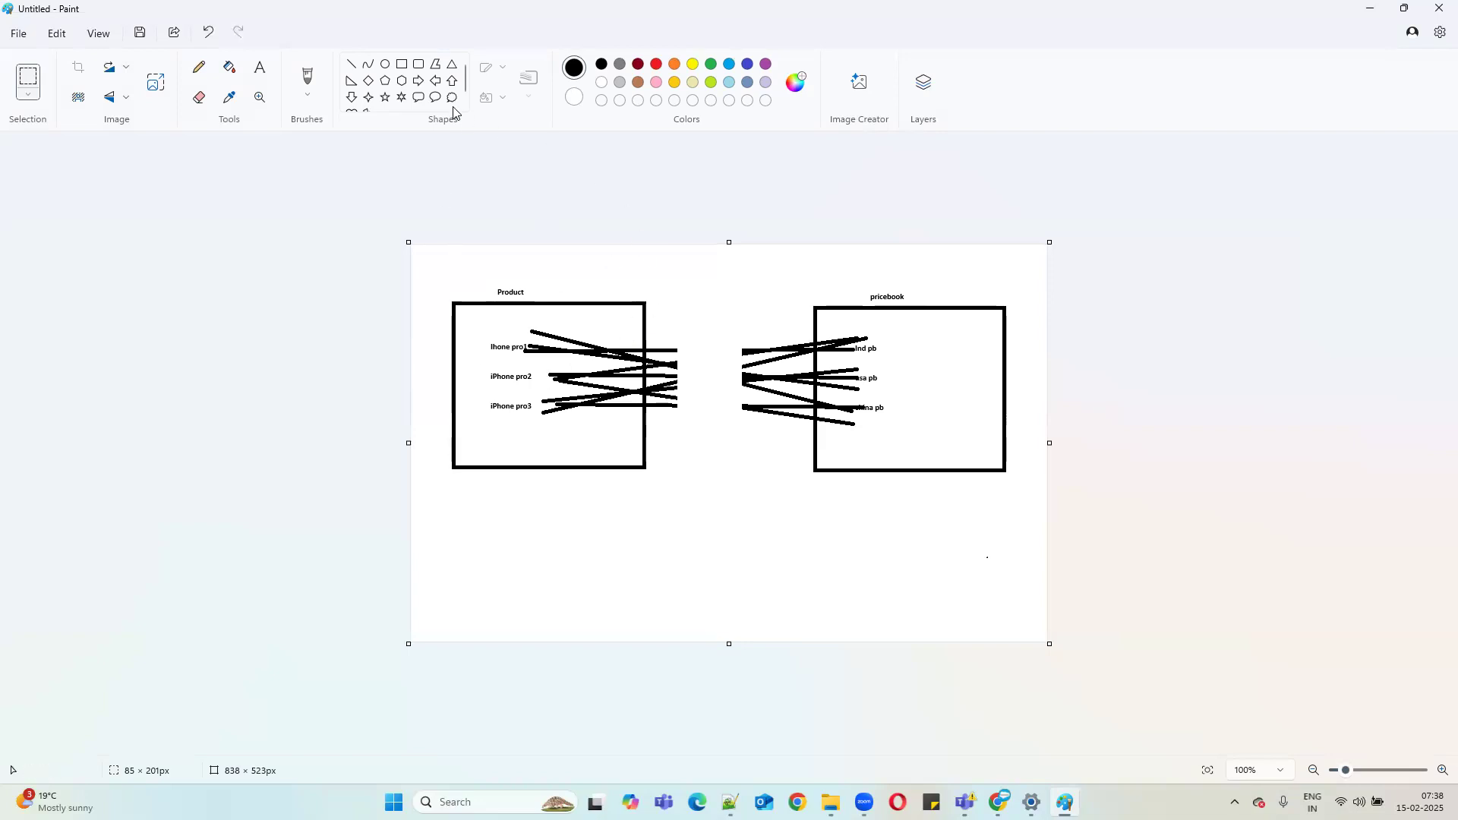
{"action": "left_click", "coordinate": [401, 64]}
Draw a new box below the two boxes and label it PriceBookENtry.
{"action": "mouse_move", "coordinate": [582, 508]}
{"action": "left_mouse_down"}
{"action": "mouse_move", "coordinate": [775, 593]}
{"action": "mouse_move", "coordinate": [954, 614]}
{"action": "left_mouse_up"}
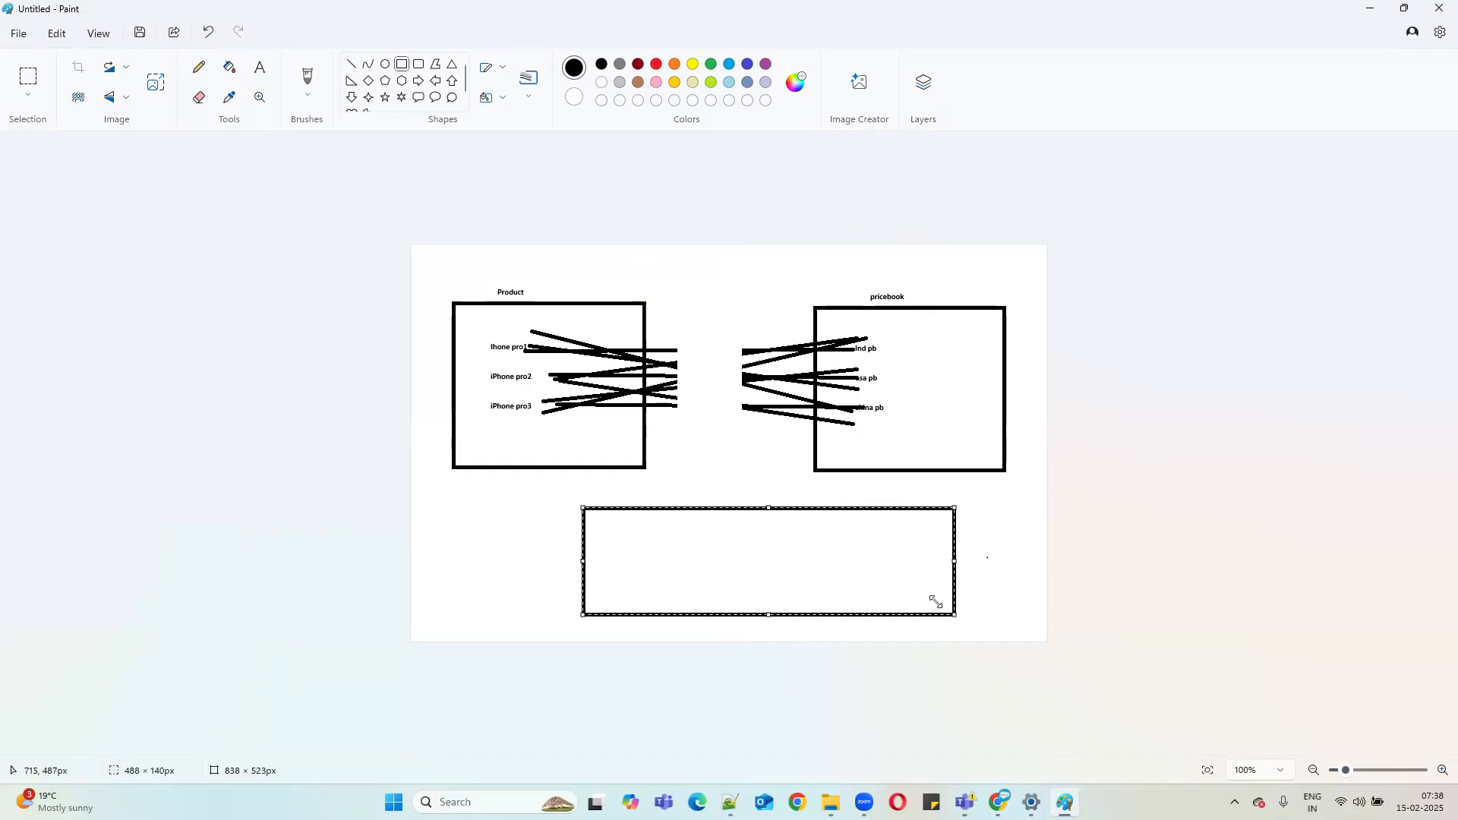
{"action": "left_click", "coordinate": [259, 67]}
{"action": "left_click", "coordinate": [699, 490]}
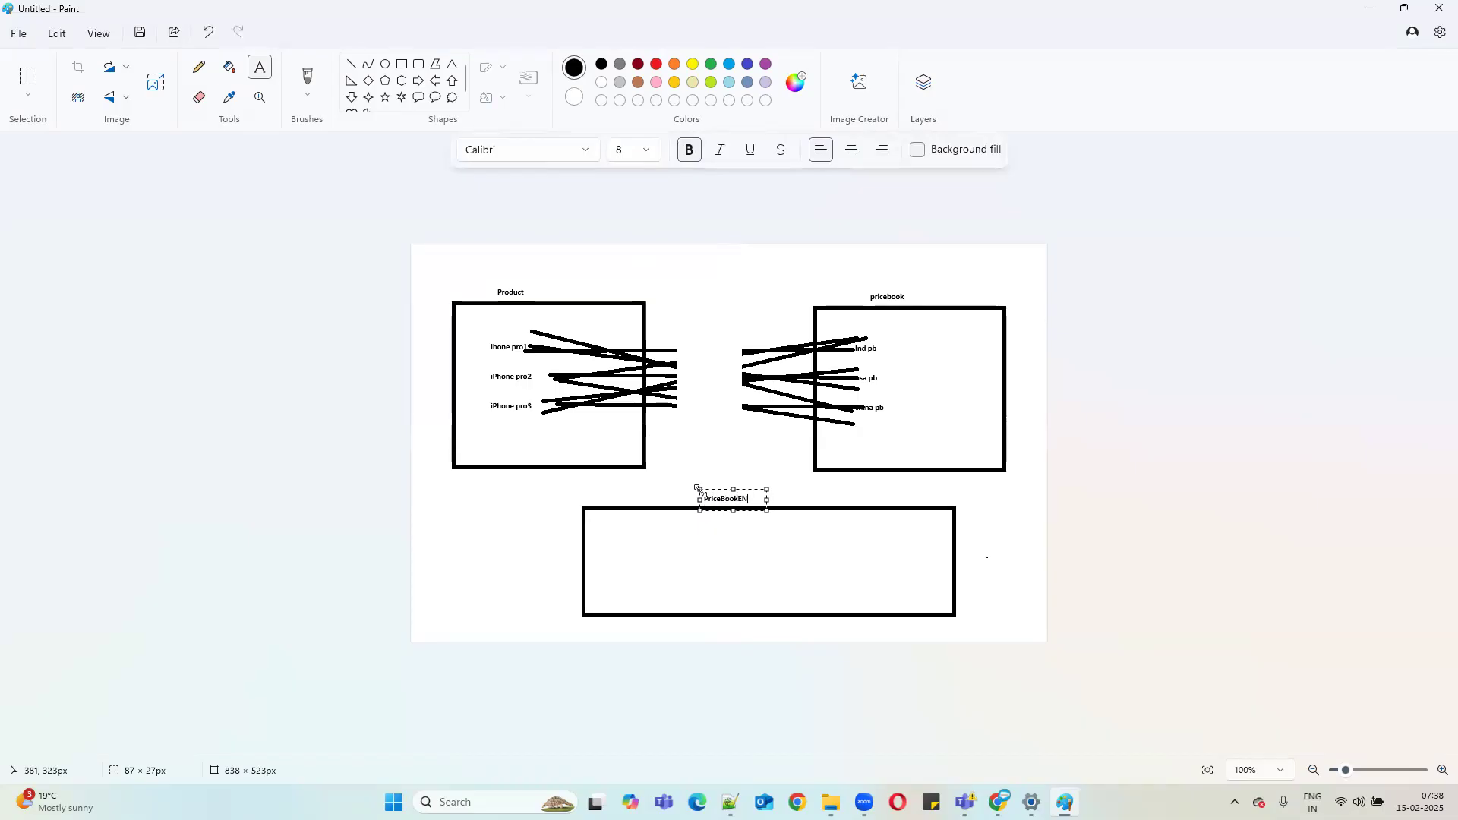
{"action": "left_click", "coordinate": [734, 553]}
Connect PriceBookENtry to the Product and pricebook boxes with lines and start an entry inside.
{"action": "left_click", "coordinate": [354, 64]}
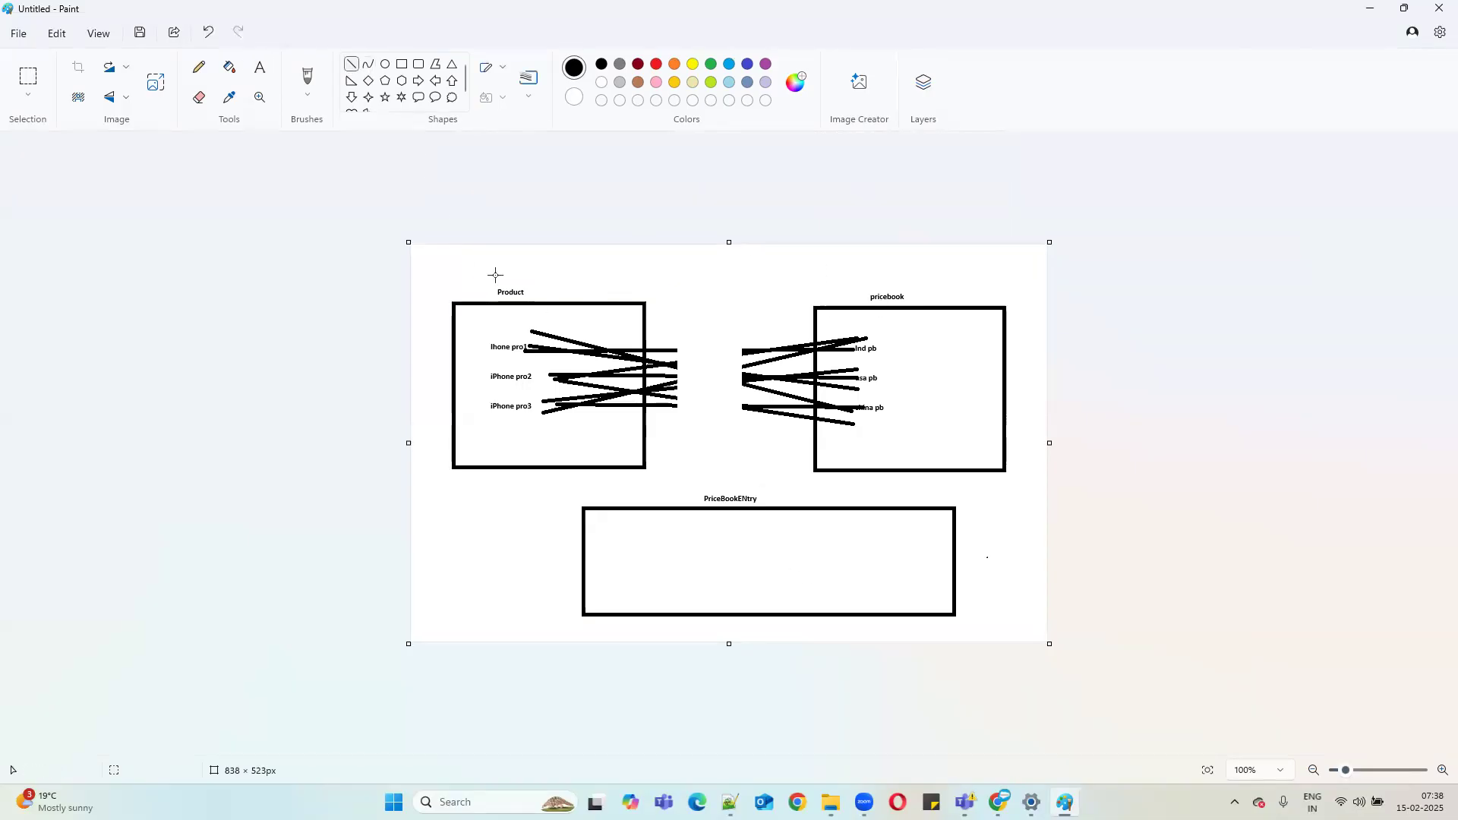
{"action": "left_click_drag", "start_coordinate": [635, 530], "coordinate": [591, 432]}
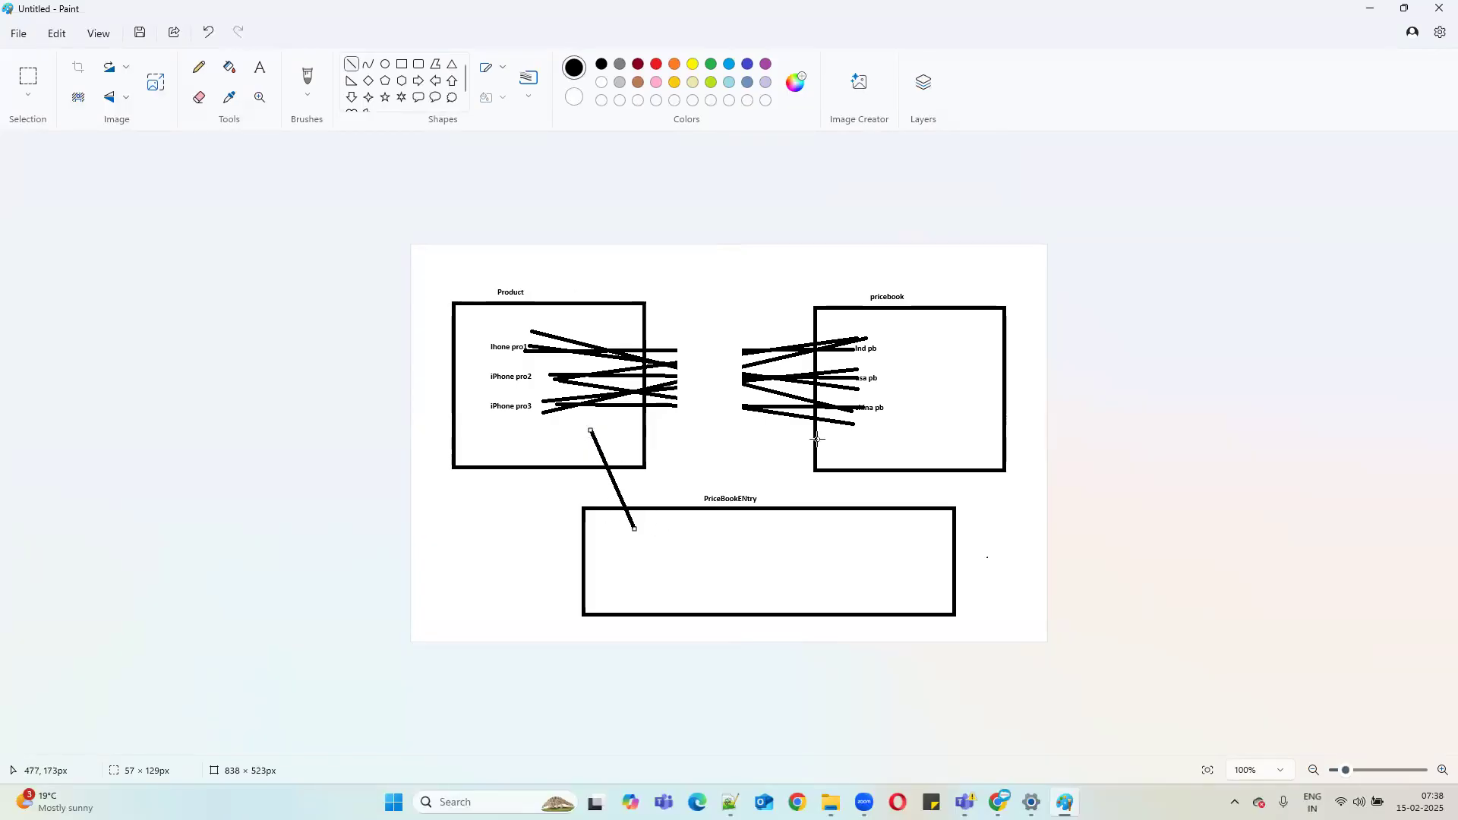
{"action": "left_click", "coordinate": [835, 524]}
{"action": "left_click_drag", "start_coordinate": [835, 524], "coordinate": [890, 374]}
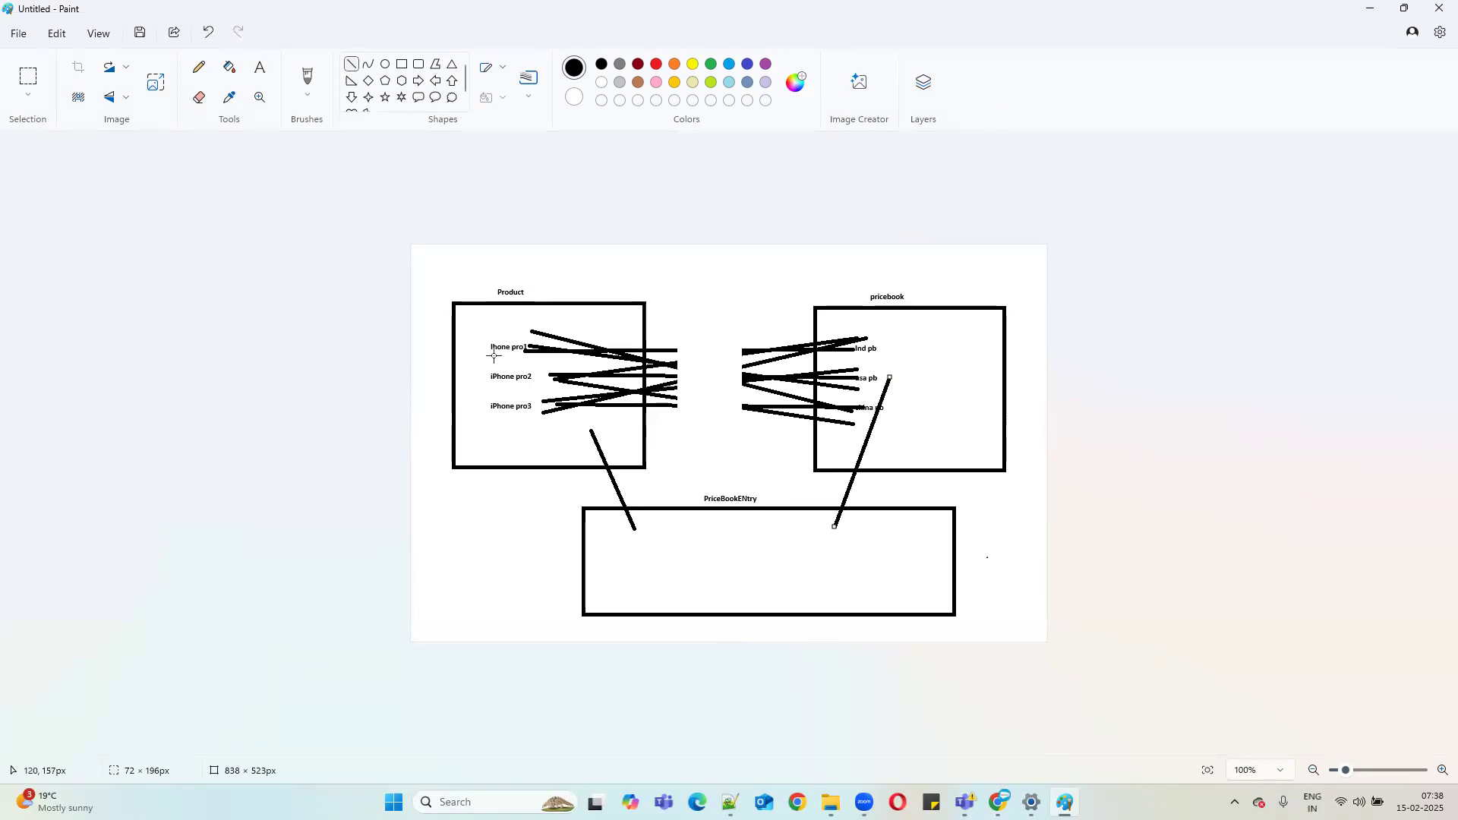
{"action": "left_click", "coordinate": [259, 66]}
{"action": "left_click", "coordinate": [614, 541]}
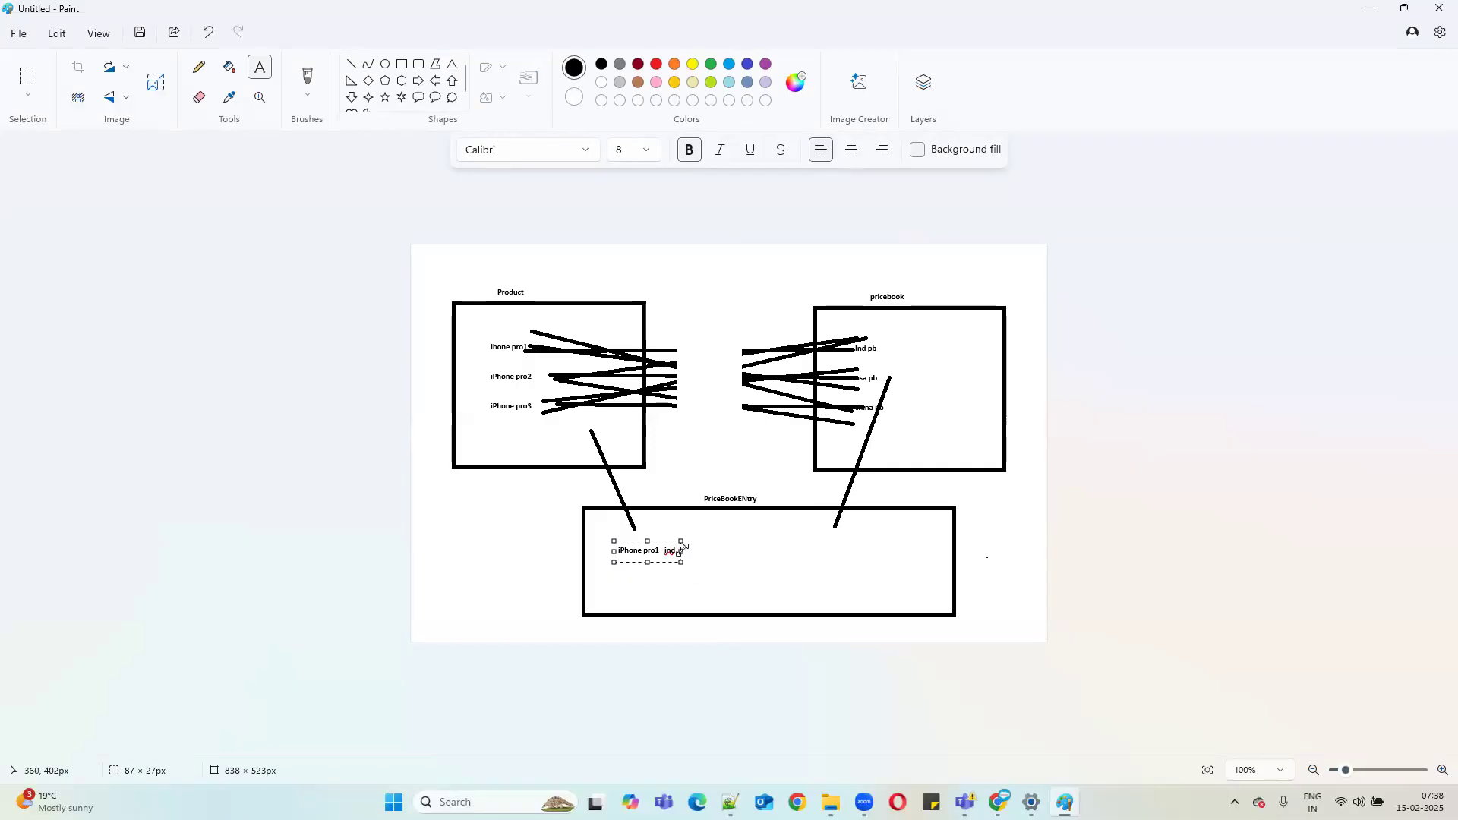
Write rows 'iPhone pro1 ind 5000' and 'iPhone pro1 usa 6000' inside PriceBookENtry.
{"action": "left_click_drag", "start_coordinate": [682, 562], "coordinate": [921, 609]}
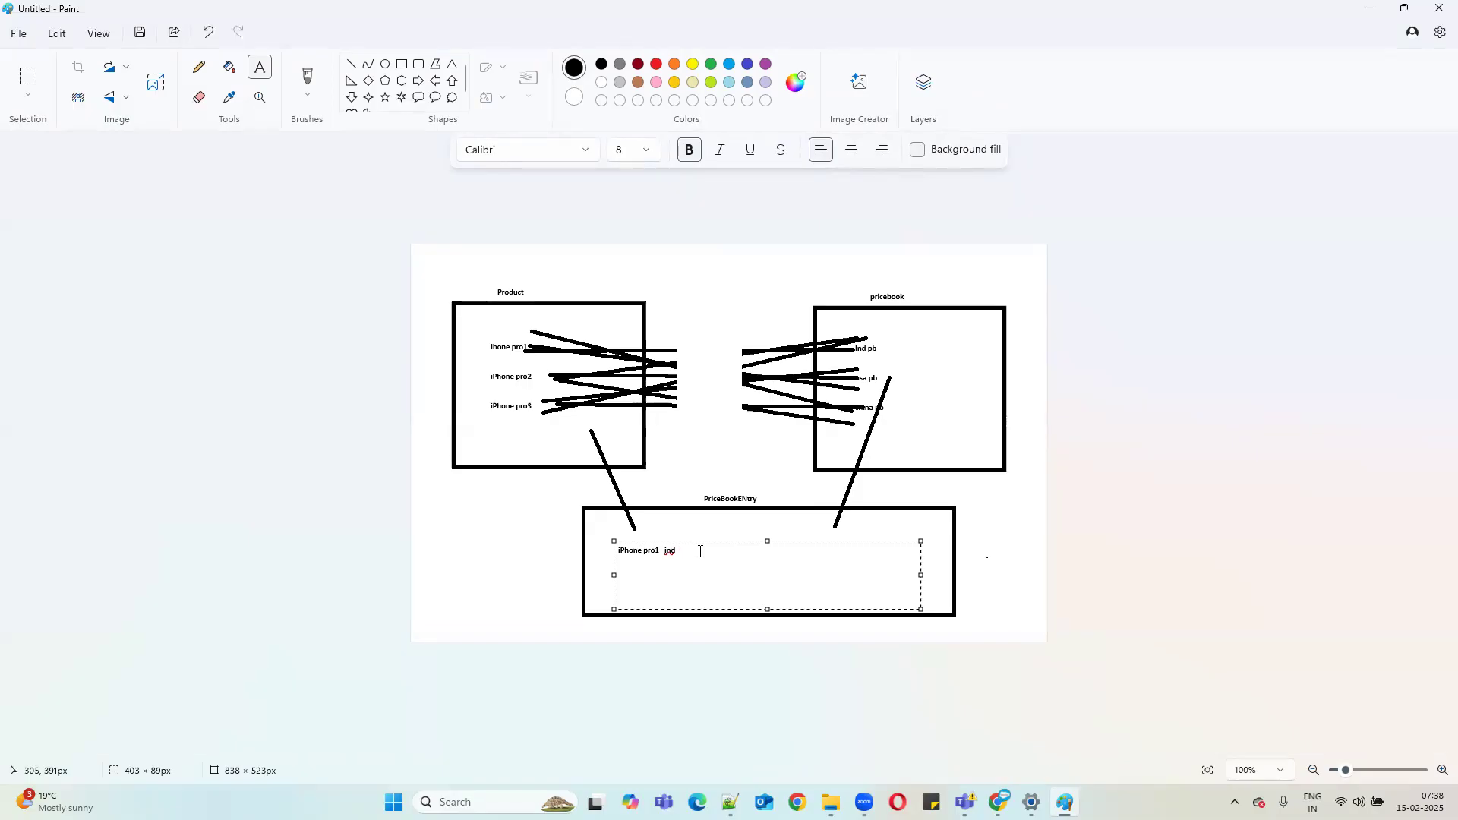
{"action": "type", "text": "5000"}
{"action": "left_click_drag", "start_coordinate": [702, 552], "coordinate": [613, 552]}
{"action": "key", "text": "ctrl+c"}
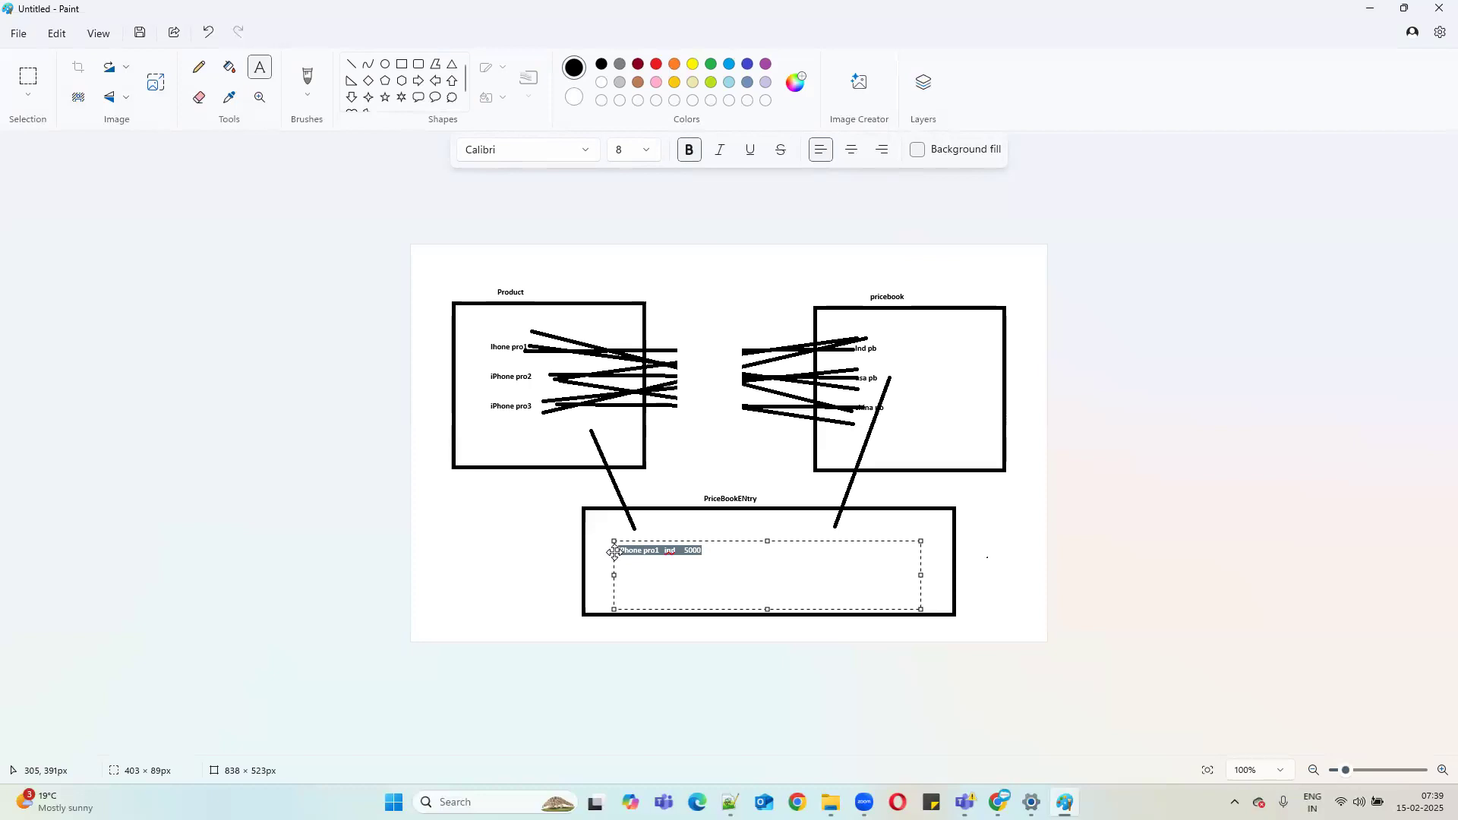
{"action": "left_click", "coordinate": [715, 548]}
{"action": "key", "text": "ctrl+v"}
{"action": "double_click", "coordinate": [670, 562]}
{"action": "type", "text": "usa"}
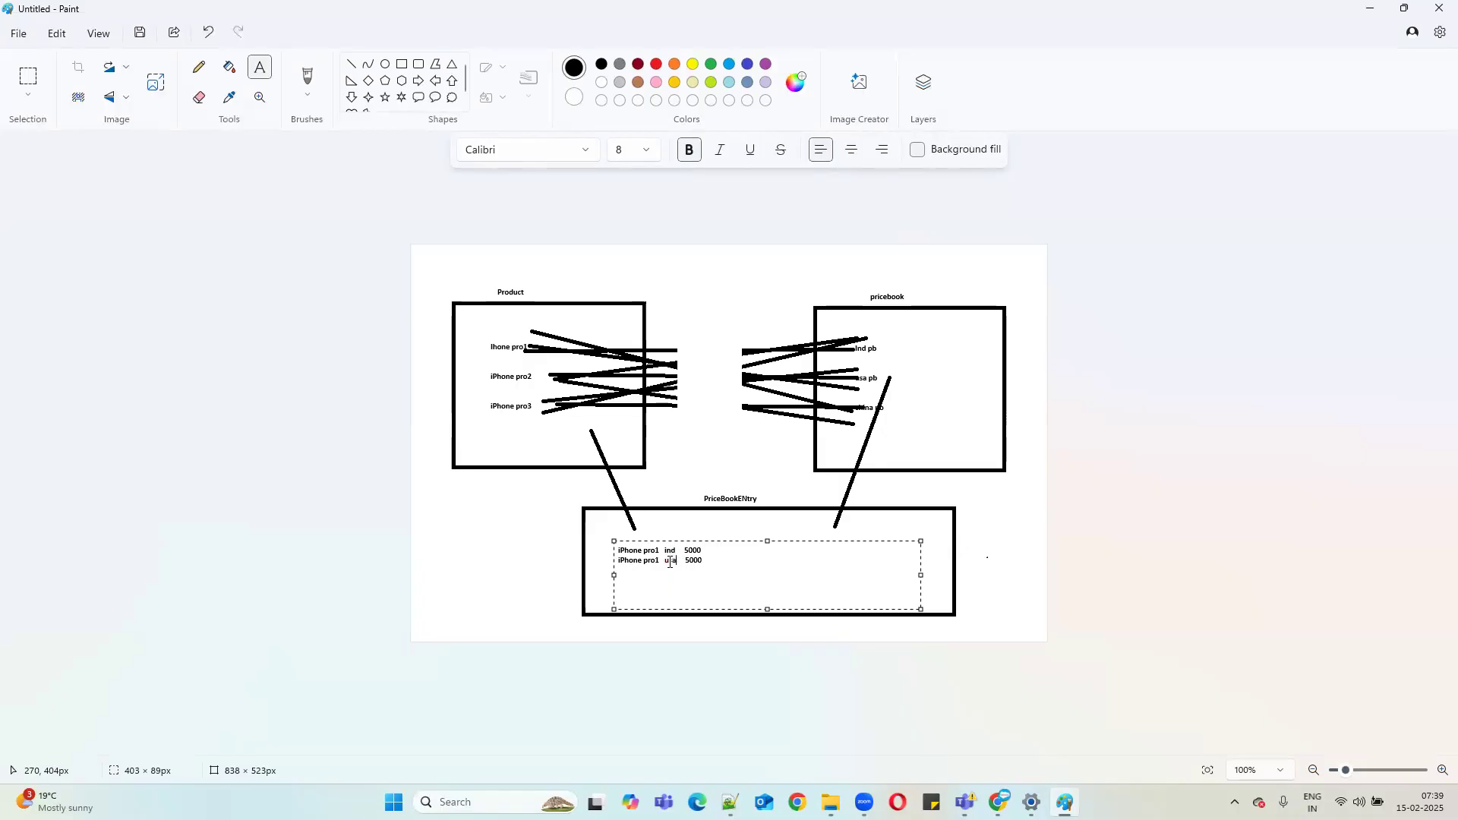
{"action": "left_click", "coordinate": [695, 560]}
Commit the price rows and add a 'list price' heading in the box.
{"action": "left_click", "coordinate": [685, 531]}
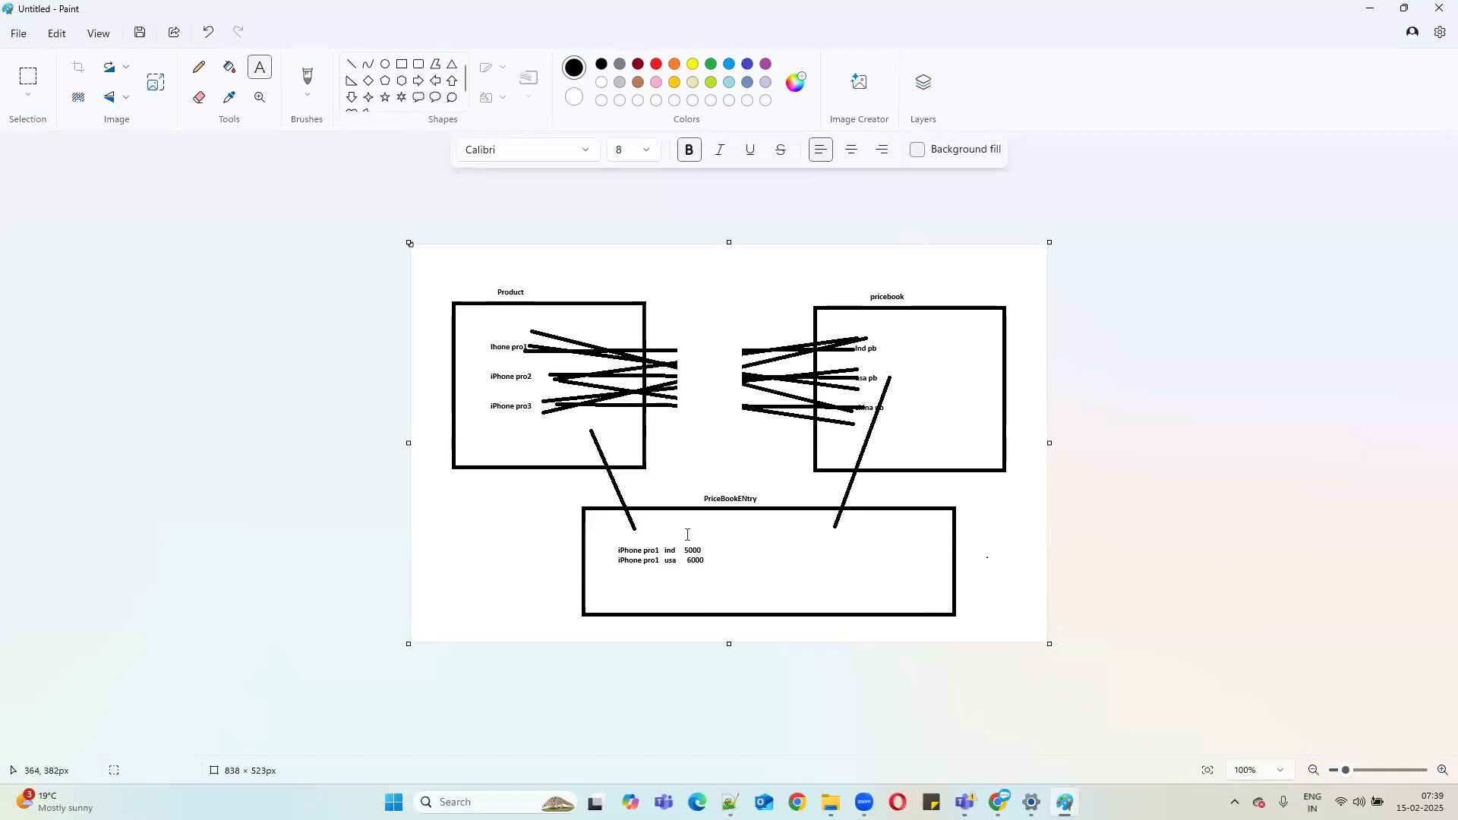
{"action": "left_click", "coordinate": [682, 526]}
{"action": "type", "text": "list price"}
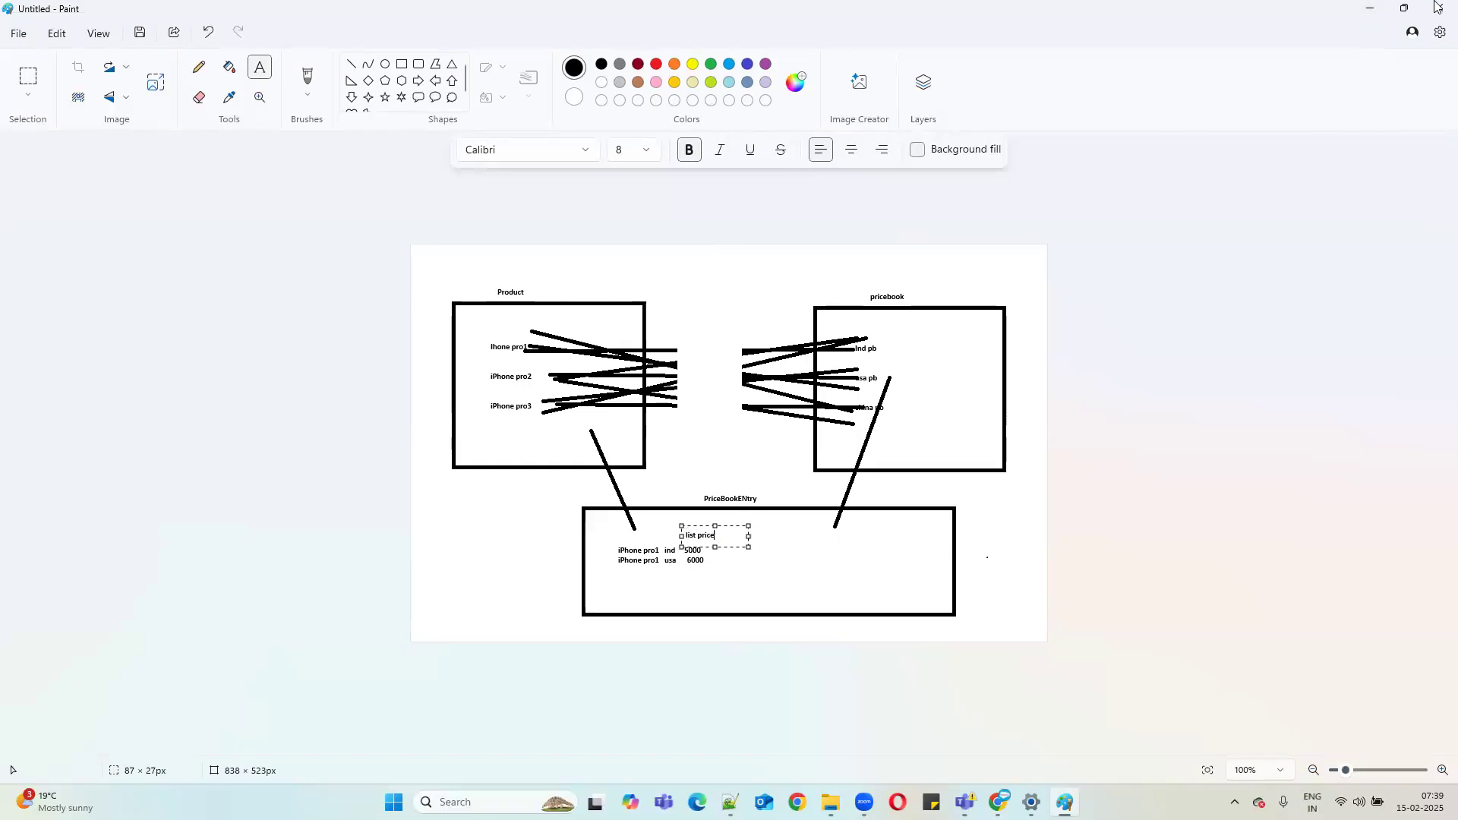
Open Products in a new Chrome tab placed second, and scroll its page.
{"action": "left_click", "coordinate": [1370, 7]}
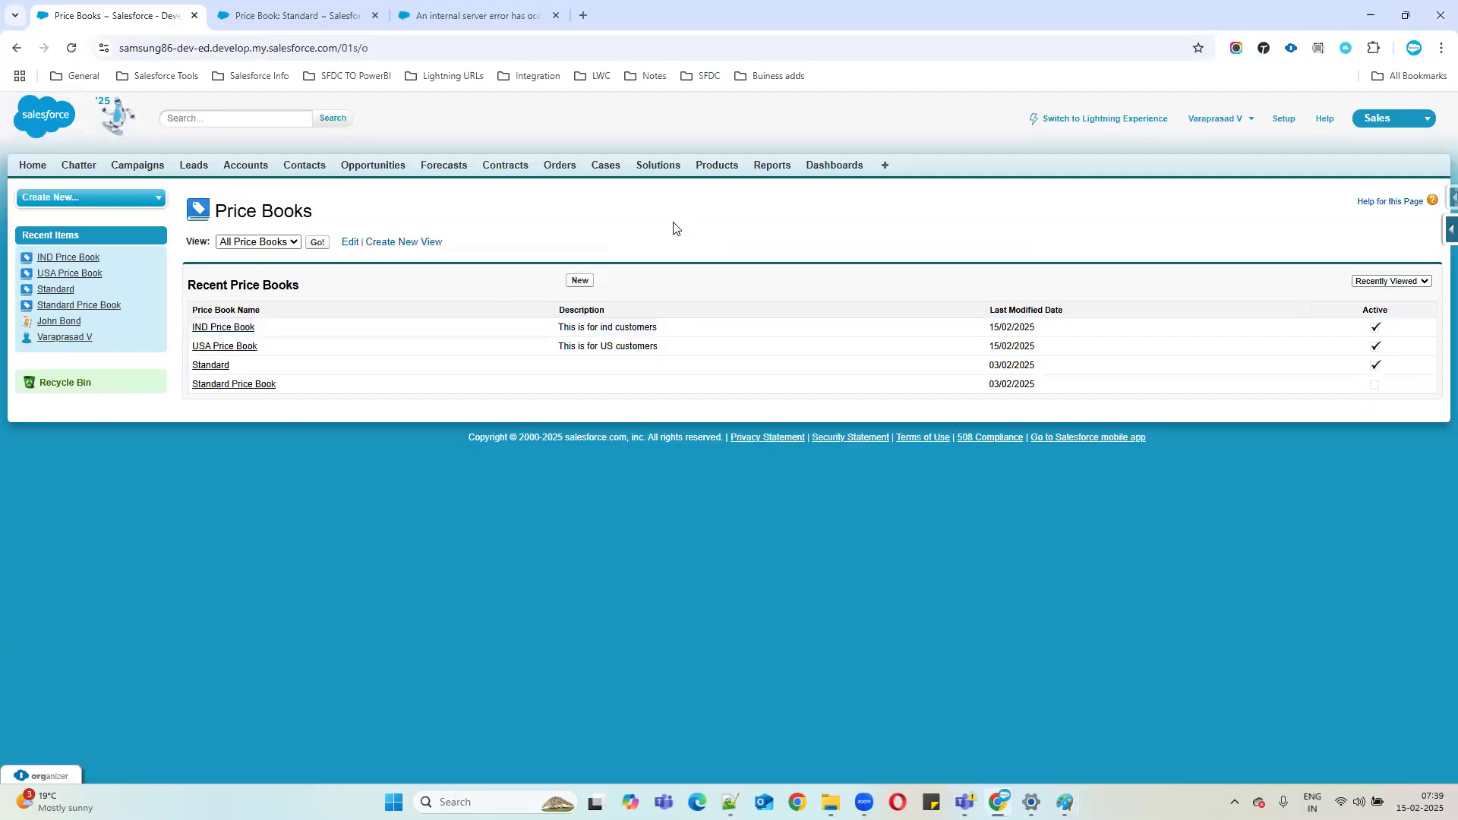
{"action": "left_click", "coordinate": [710, 167], "text": "ctrl"}
{"action": "left_click_drag", "start_coordinate": [535, 17], "coordinate": [328, 23]}
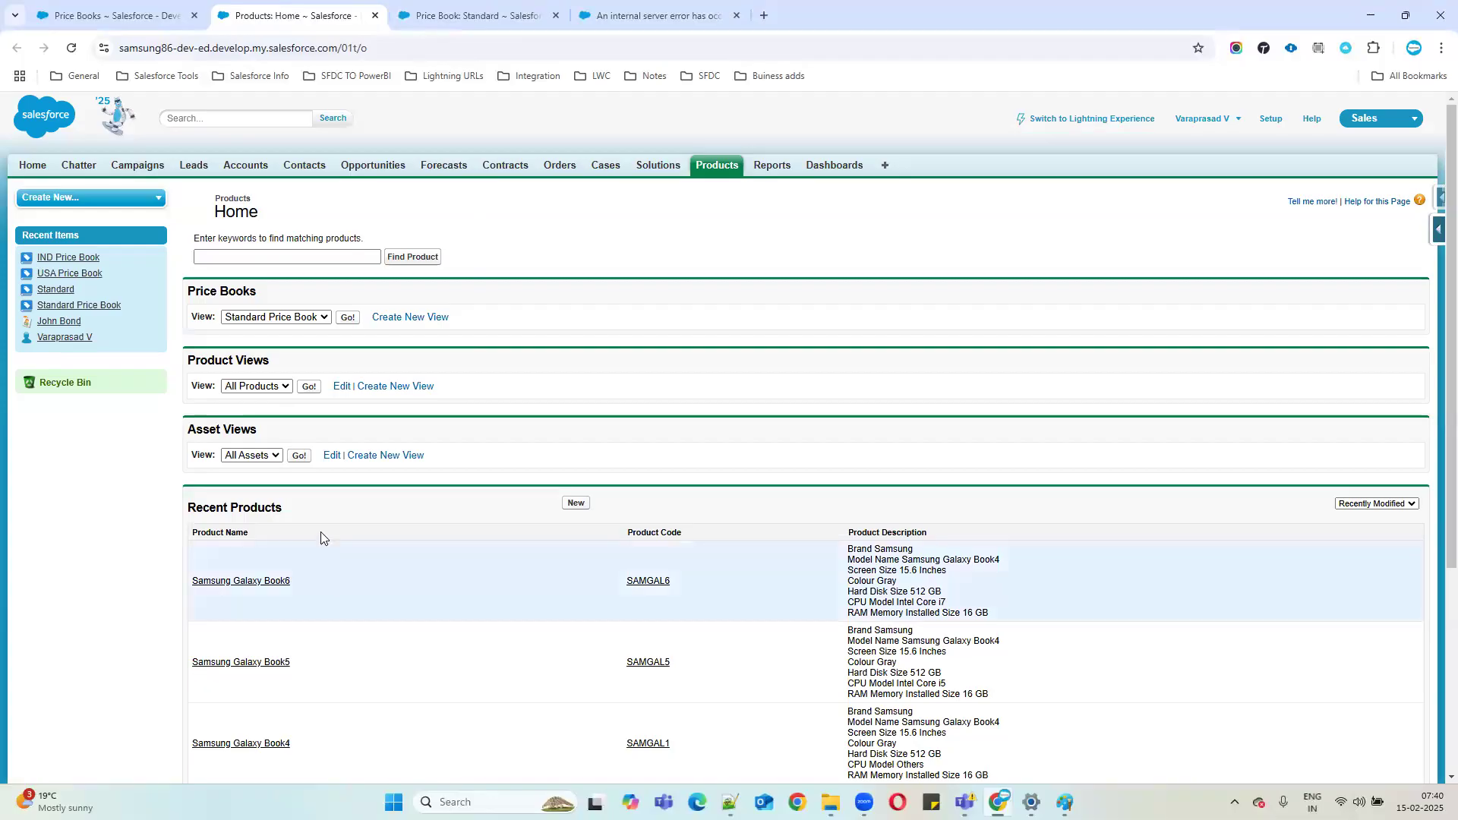
{"action": "scroll", "coordinate": [365, 547], "scroll_direction": "down", "scroll_amount": 2}
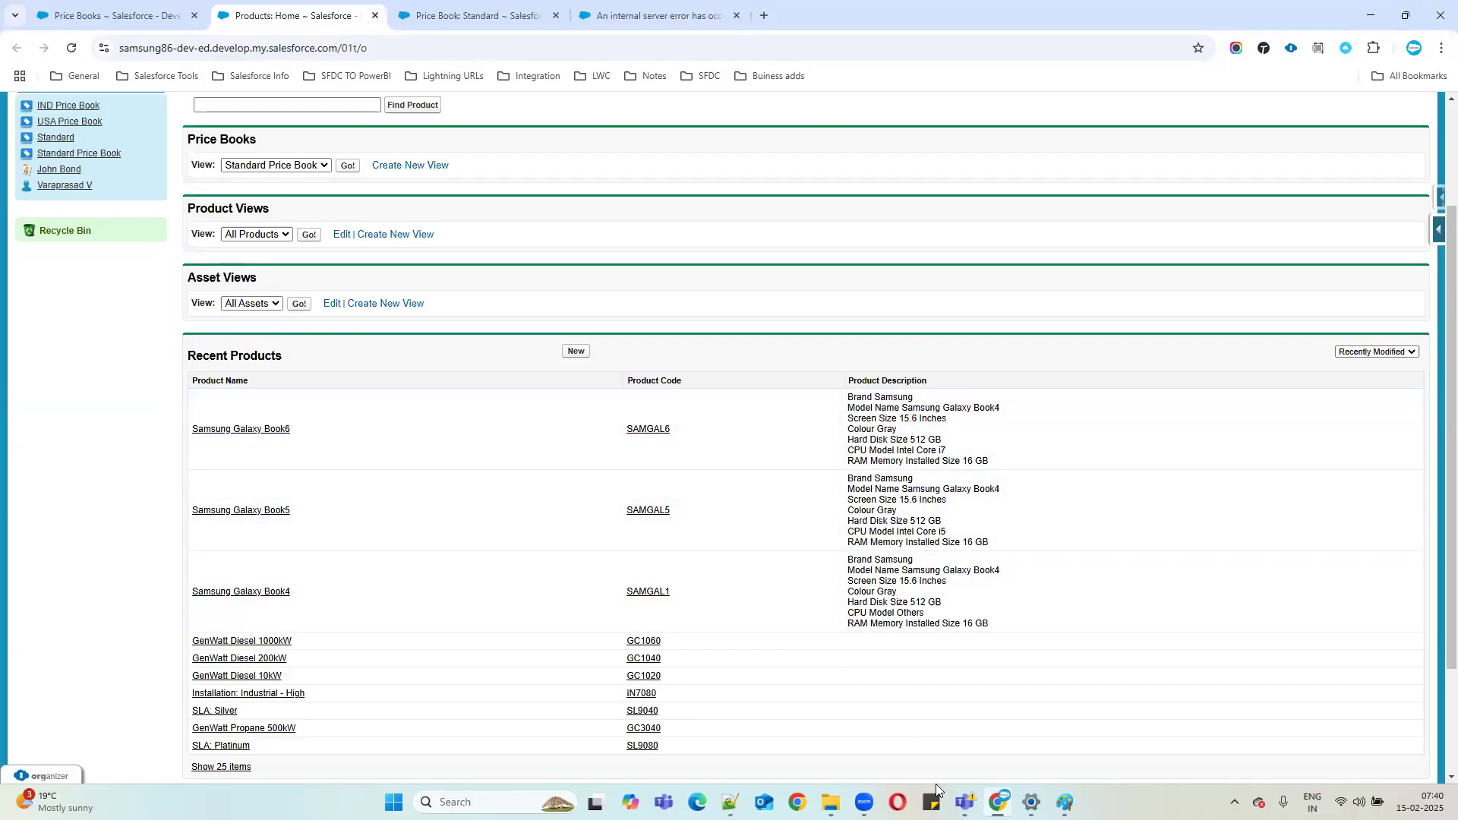
Compare the diagram with the Price Books and Products pages, scrolling to Recent Products.
{"action": "left_click", "coordinate": [1064, 803]}
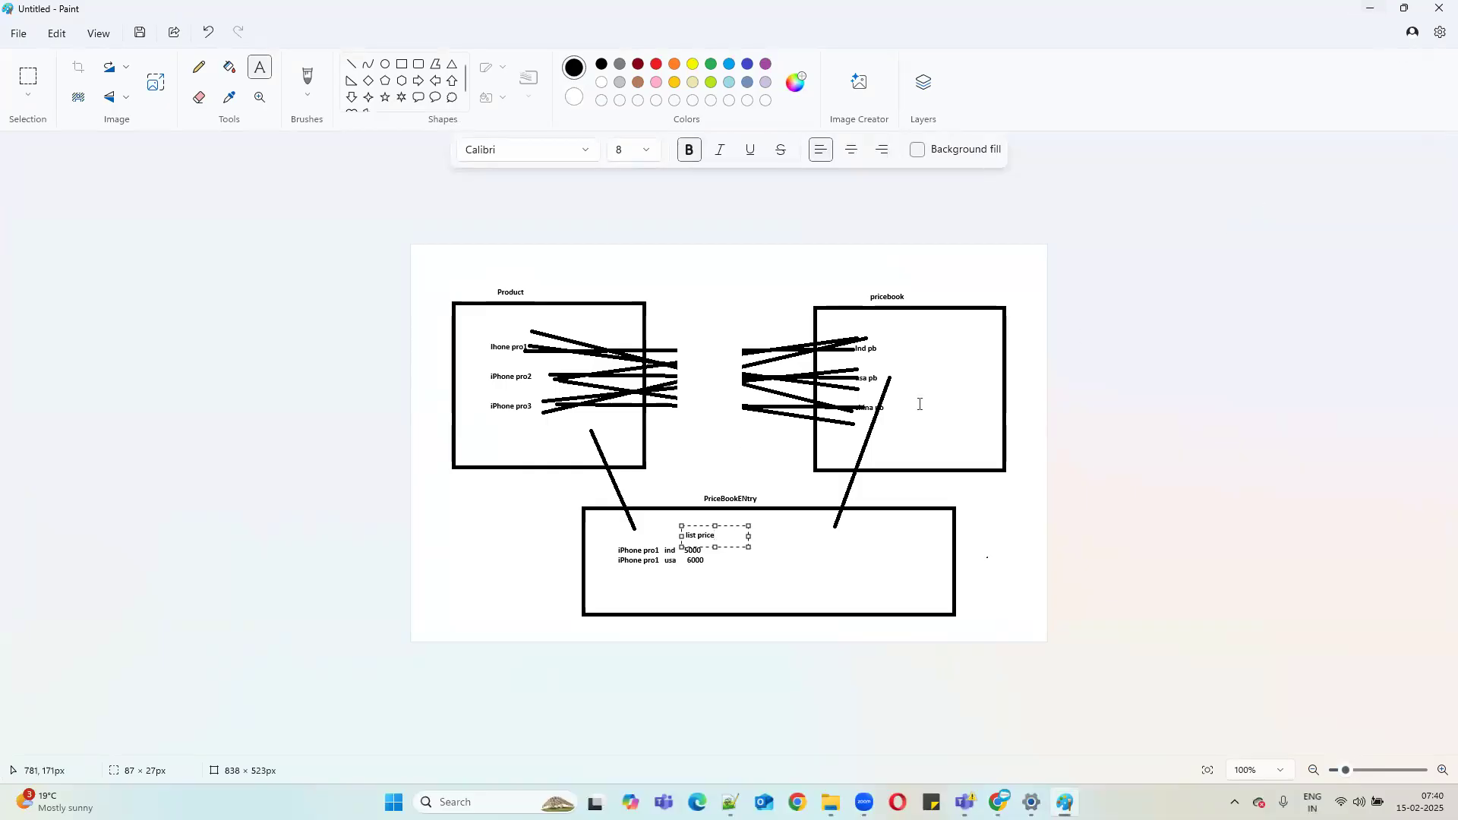
{"action": "left_click", "coordinate": [1368, 11]}
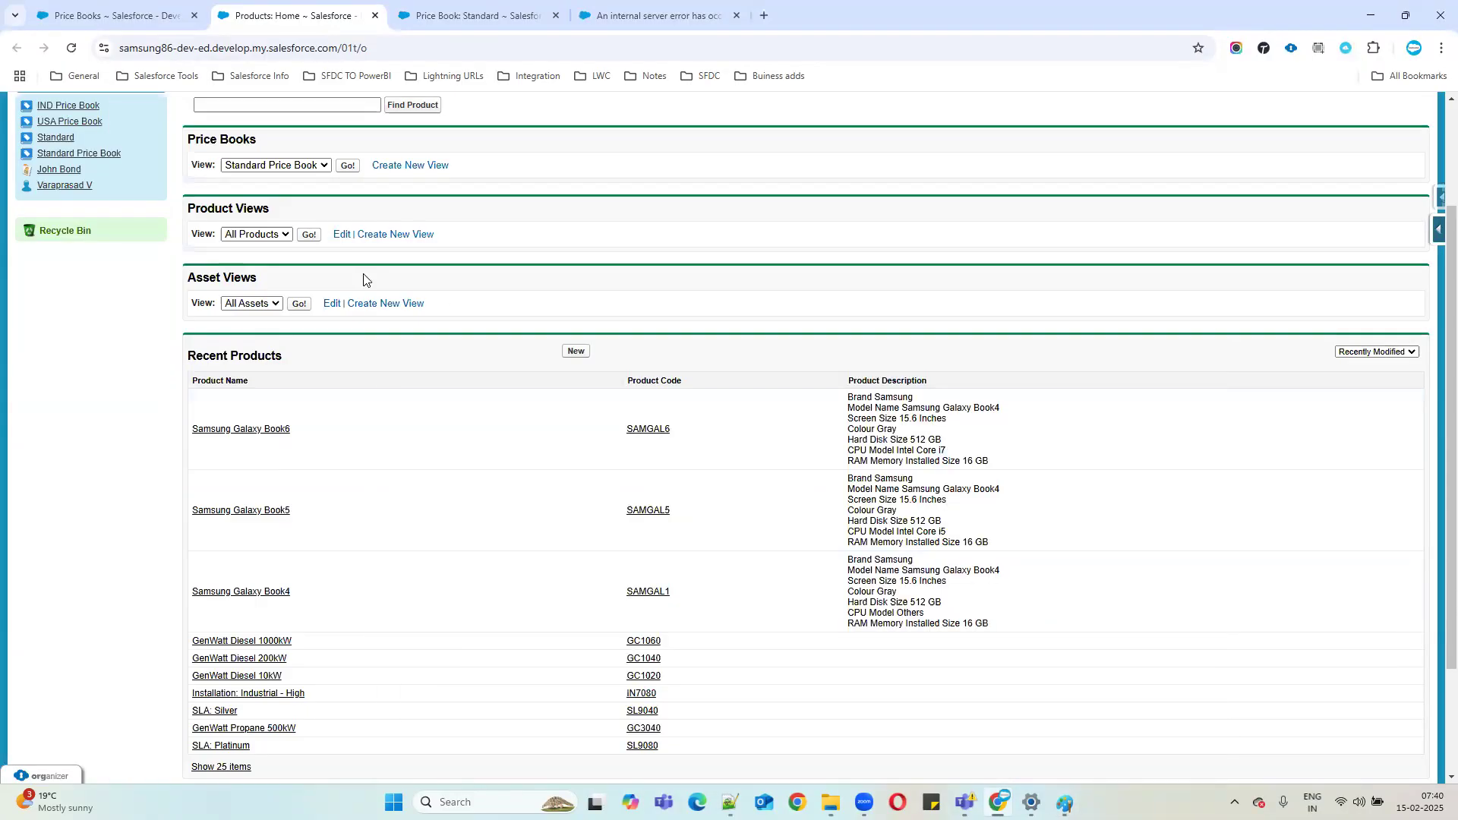
{"action": "left_click", "coordinate": [106, 17]}
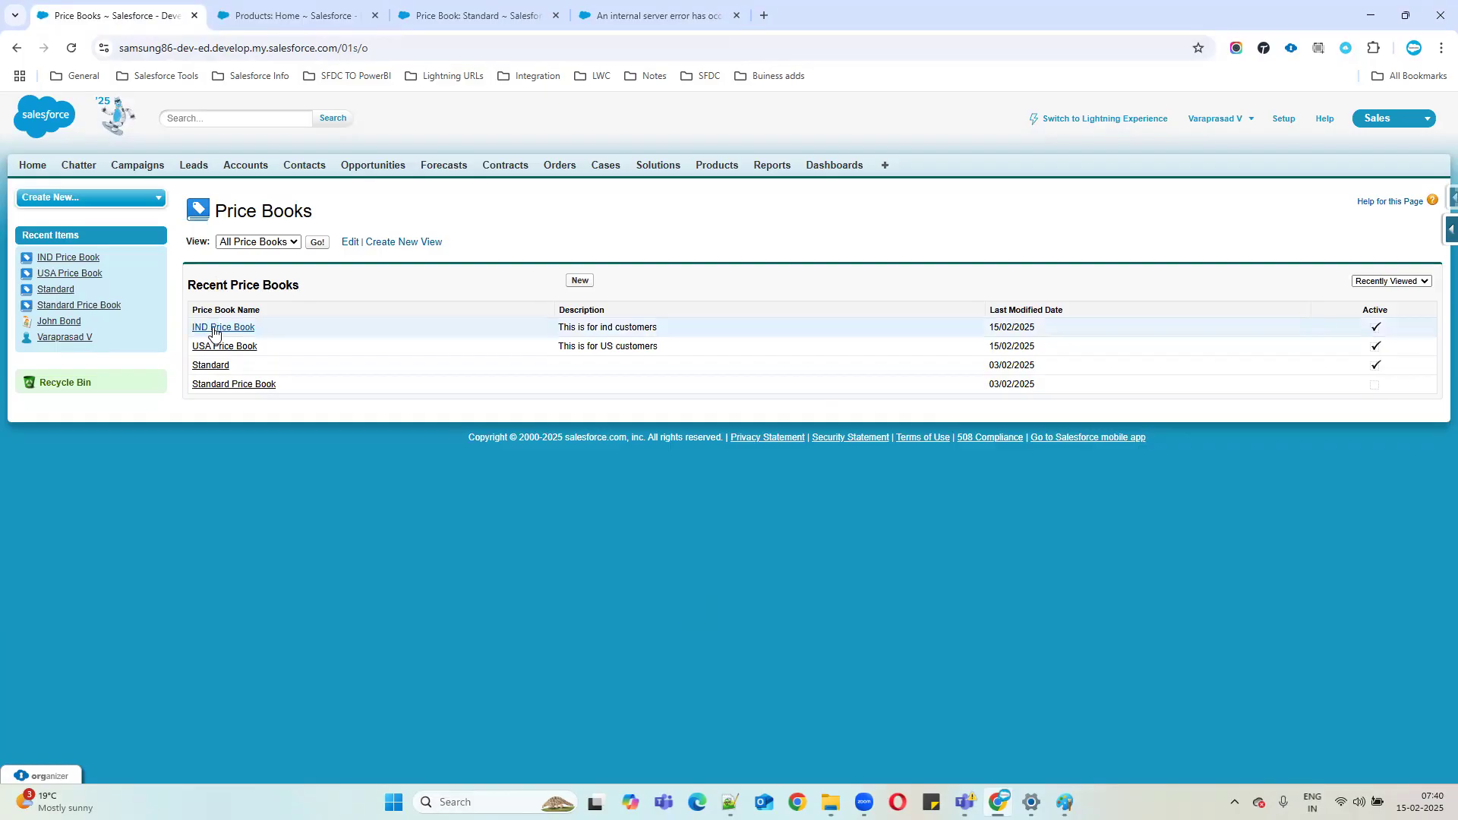
{"action": "left_click", "coordinate": [285, 15]}
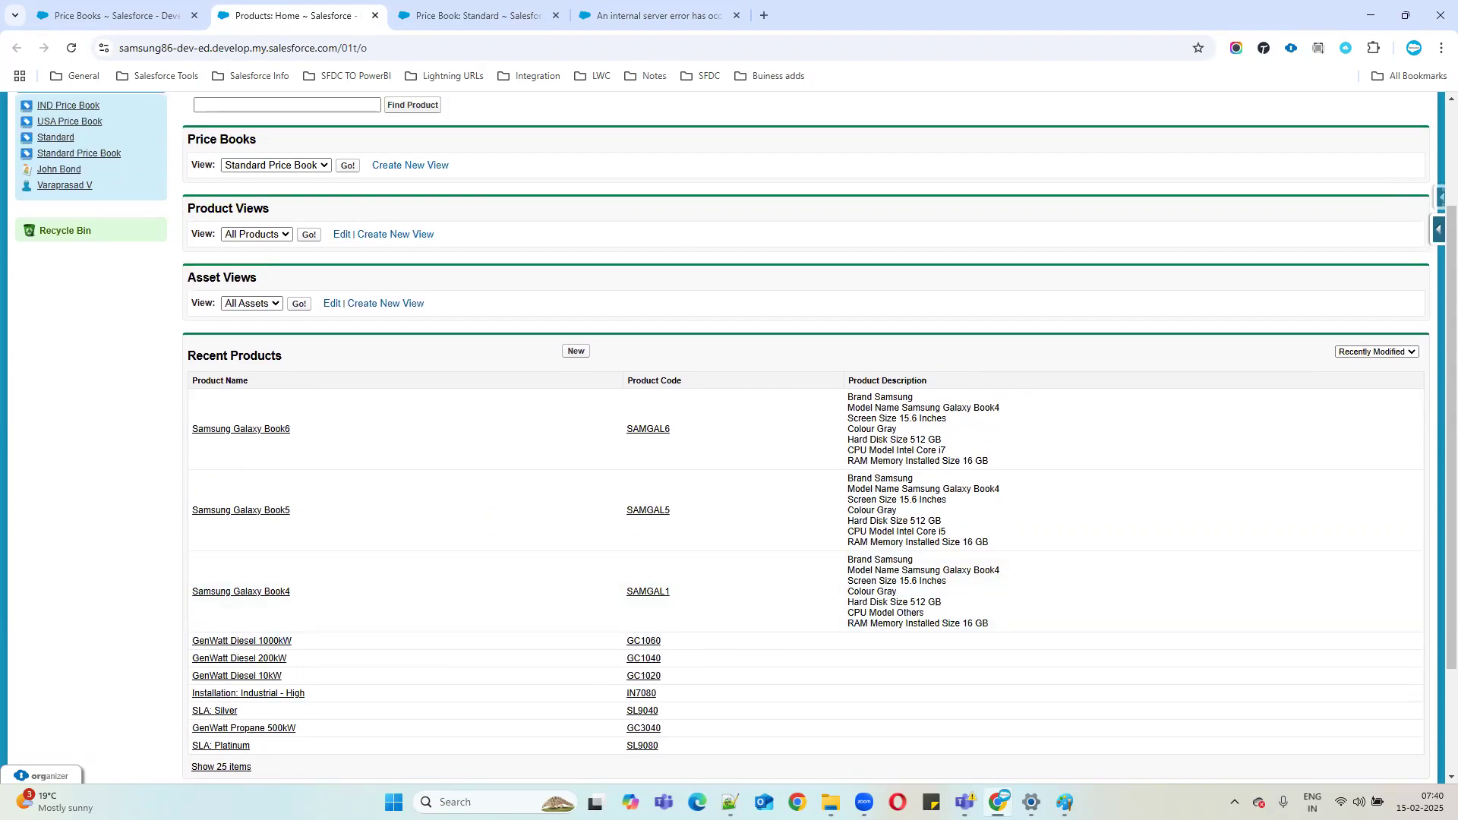
{"action": "left_click", "coordinate": [1064, 803]}
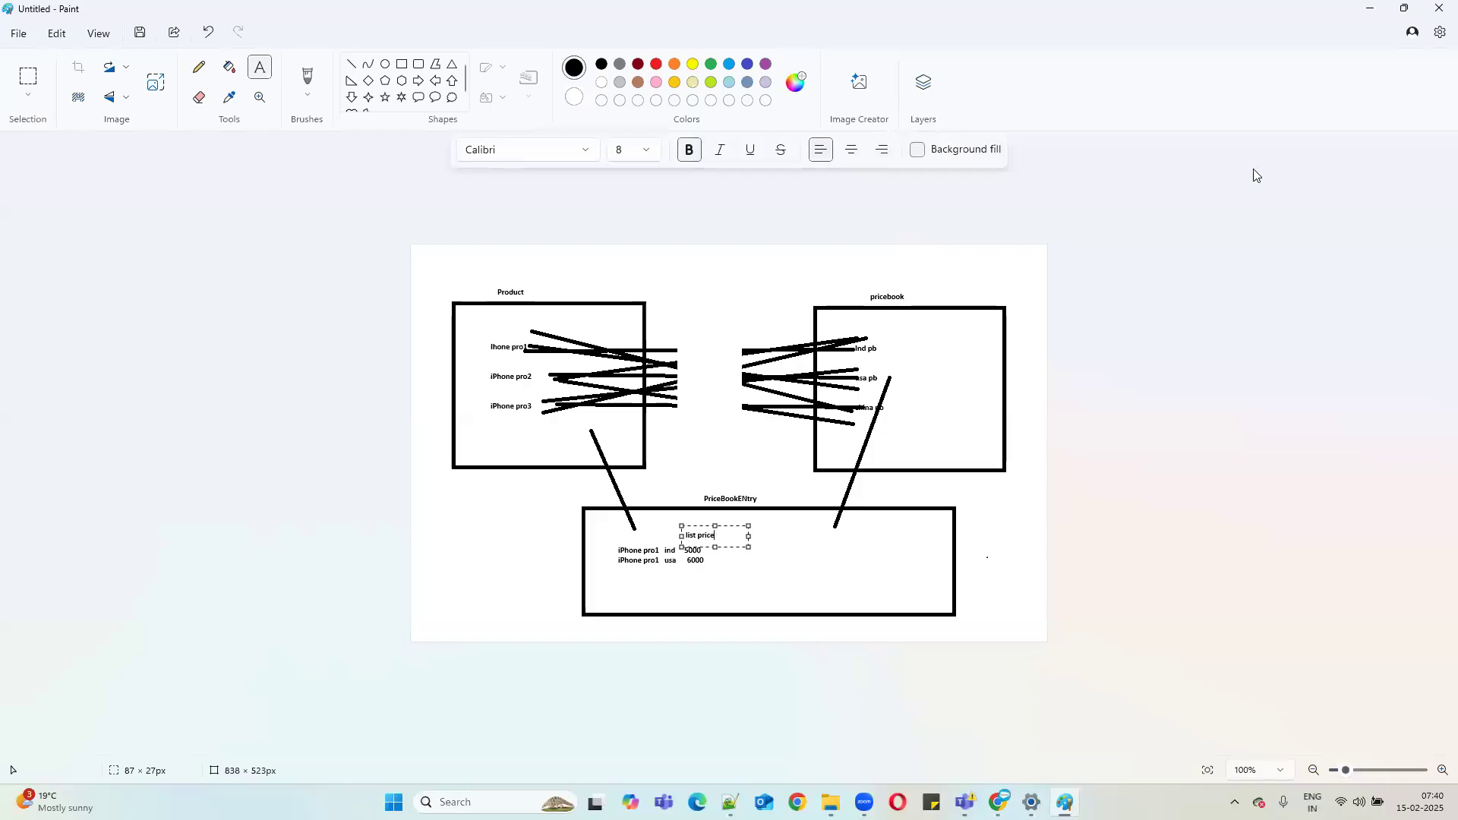
{"action": "left_click", "coordinate": [1370, 8]}
{"action": "scroll", "coordinate": [455, 406], "scroll_direction": "up", "scroll_amount": 2}
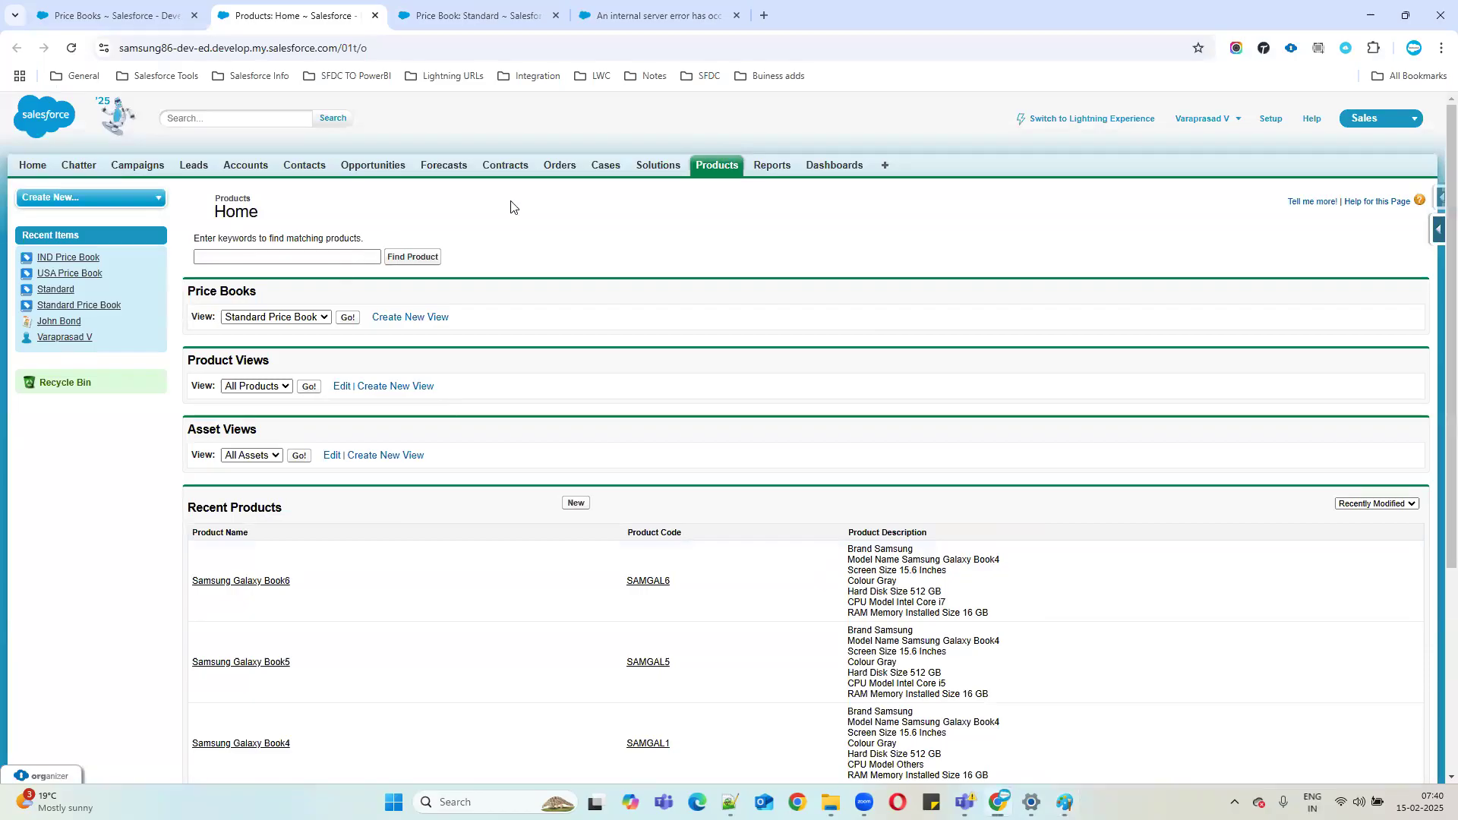
{"action": "scroll", "coordinate": [675, 404], "scroll_direction": "down", "scroll_amount": 2}
{"action": "scroll", "coordinate": [675, 404], "scroll_direction": "down", "scroll_amount": 1}
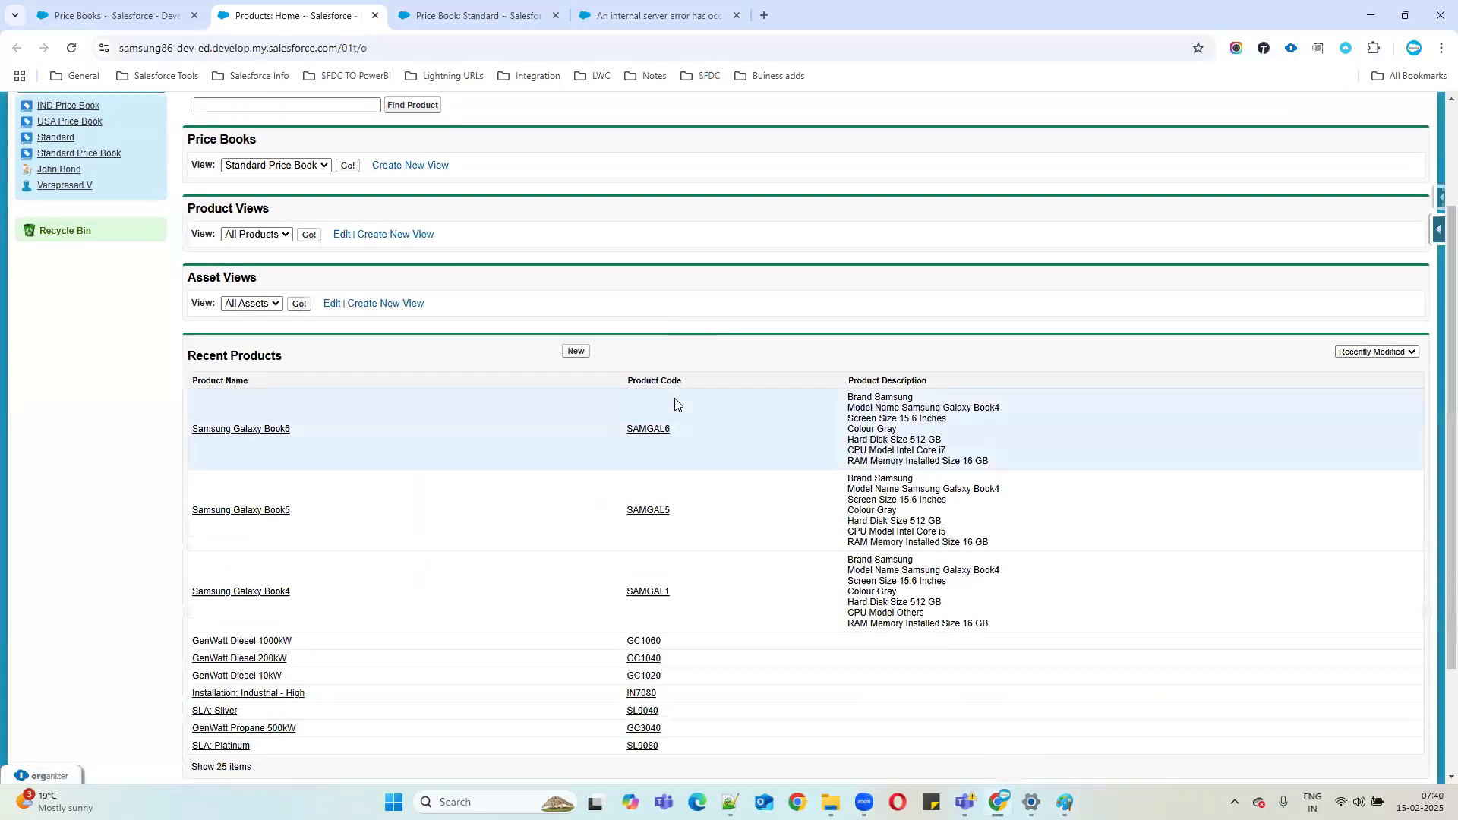
Open the Samsung Galaxy Book6 product record.
{"action": "left_click", "coordinate": [242, 434]}
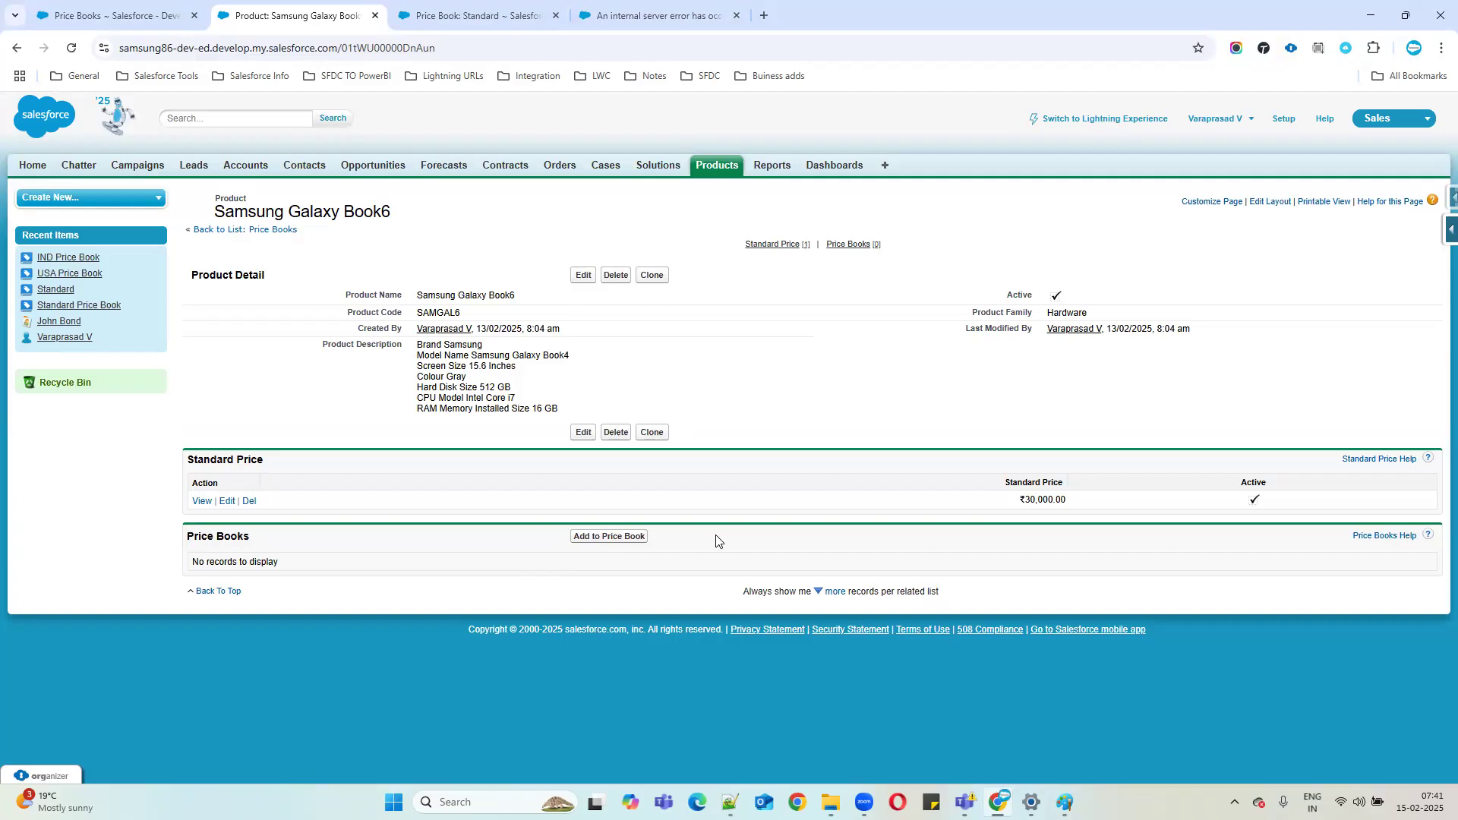
{"action": "left_click_drag", "start_coordinate": [572, 536], "coordinate": [659, 541]}
{"action": "left_click", "coordinate": [593, 538]}
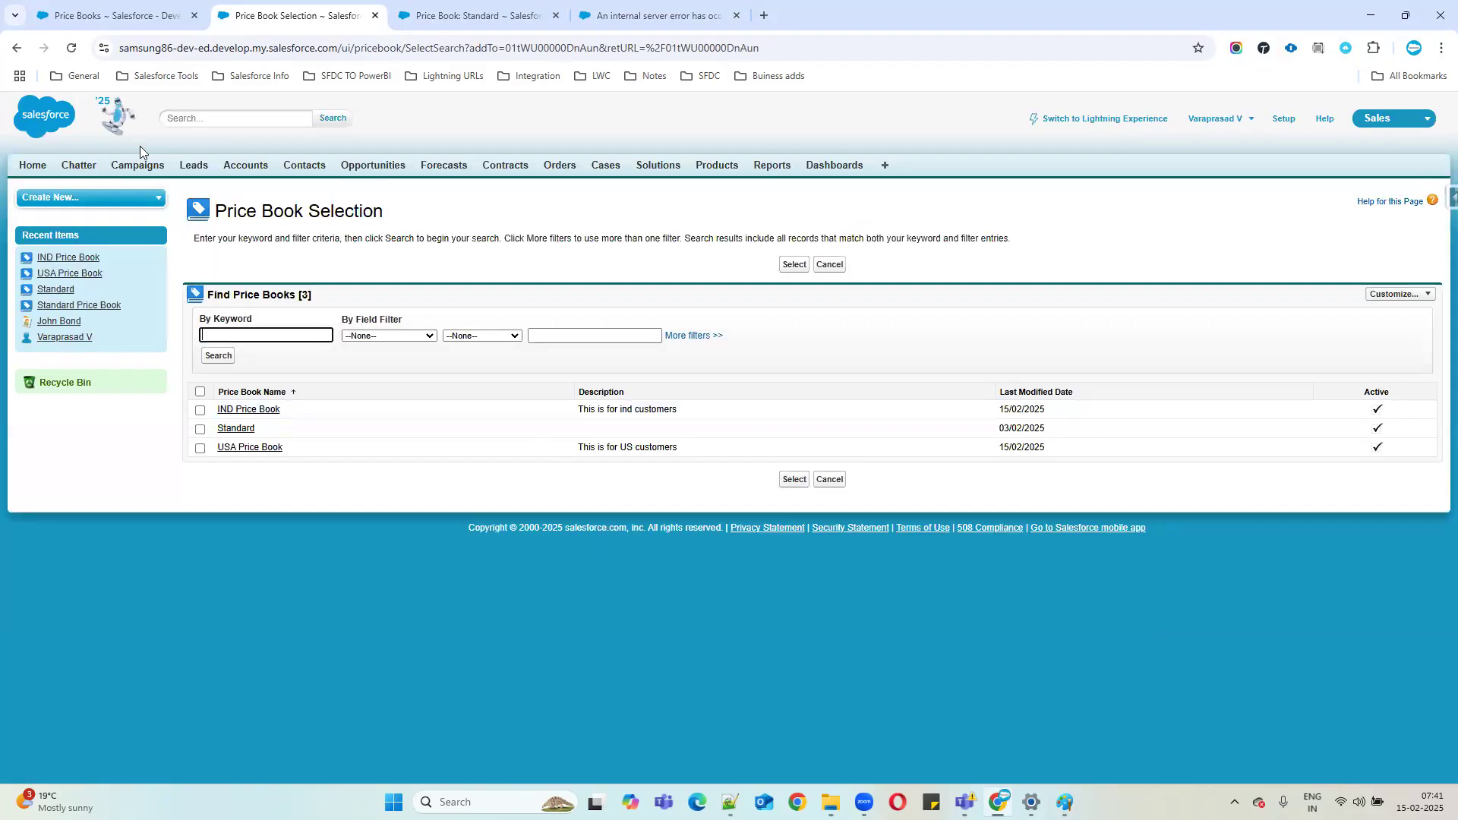
{"action": "left_click", "coordinate": [16, 48]}
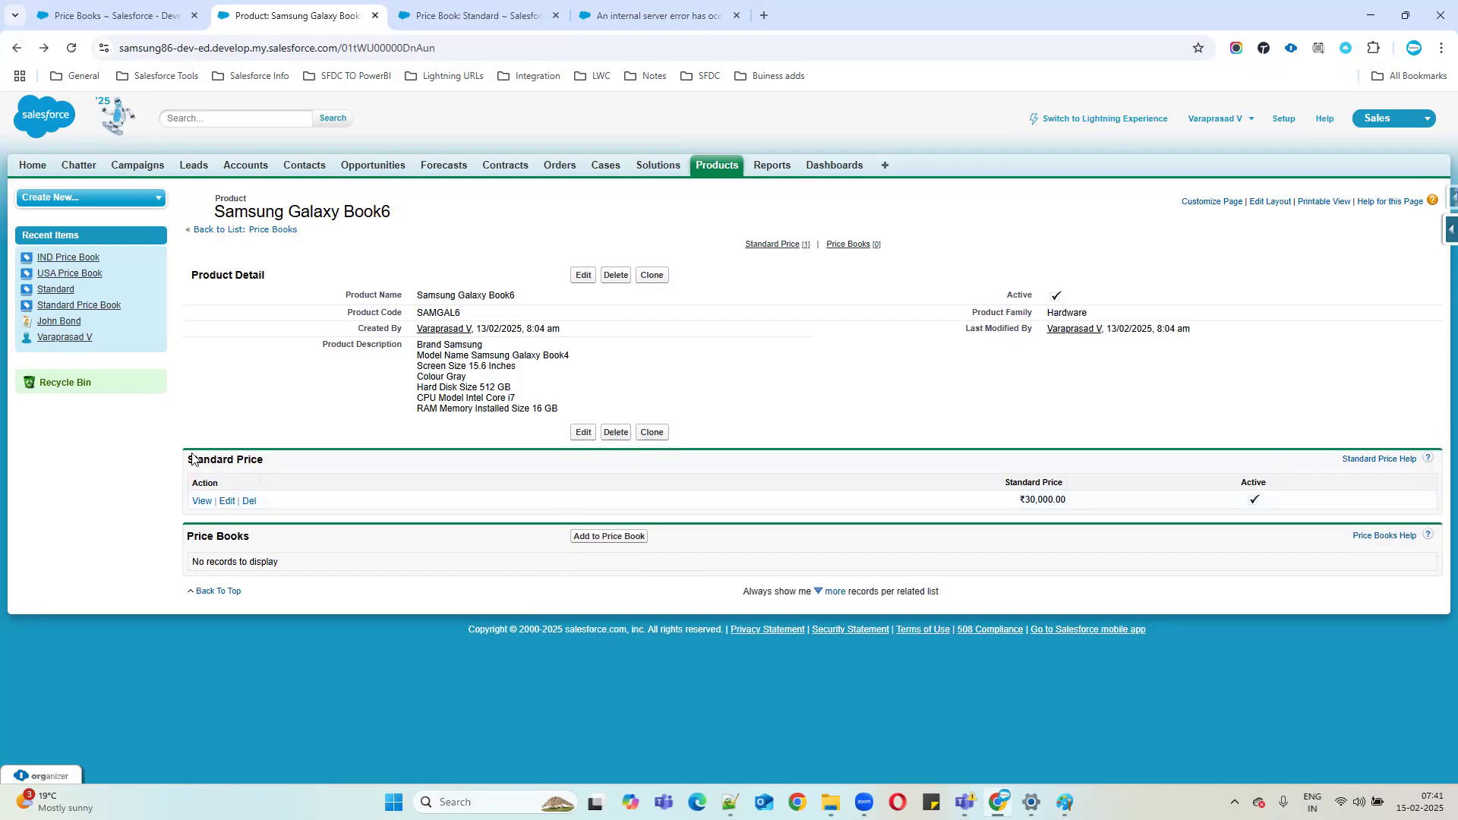
Review Galaxy Book6's ₹30,000.00 standard price and start adding it to a price book.
{"action": "left_click_drag", "start_coordinate": [188, 459], "coordinate": [324, 464]}
{"action": "left_click_drag", "start_coordinate": [1098, 500], "coordinate": [815, 440]}
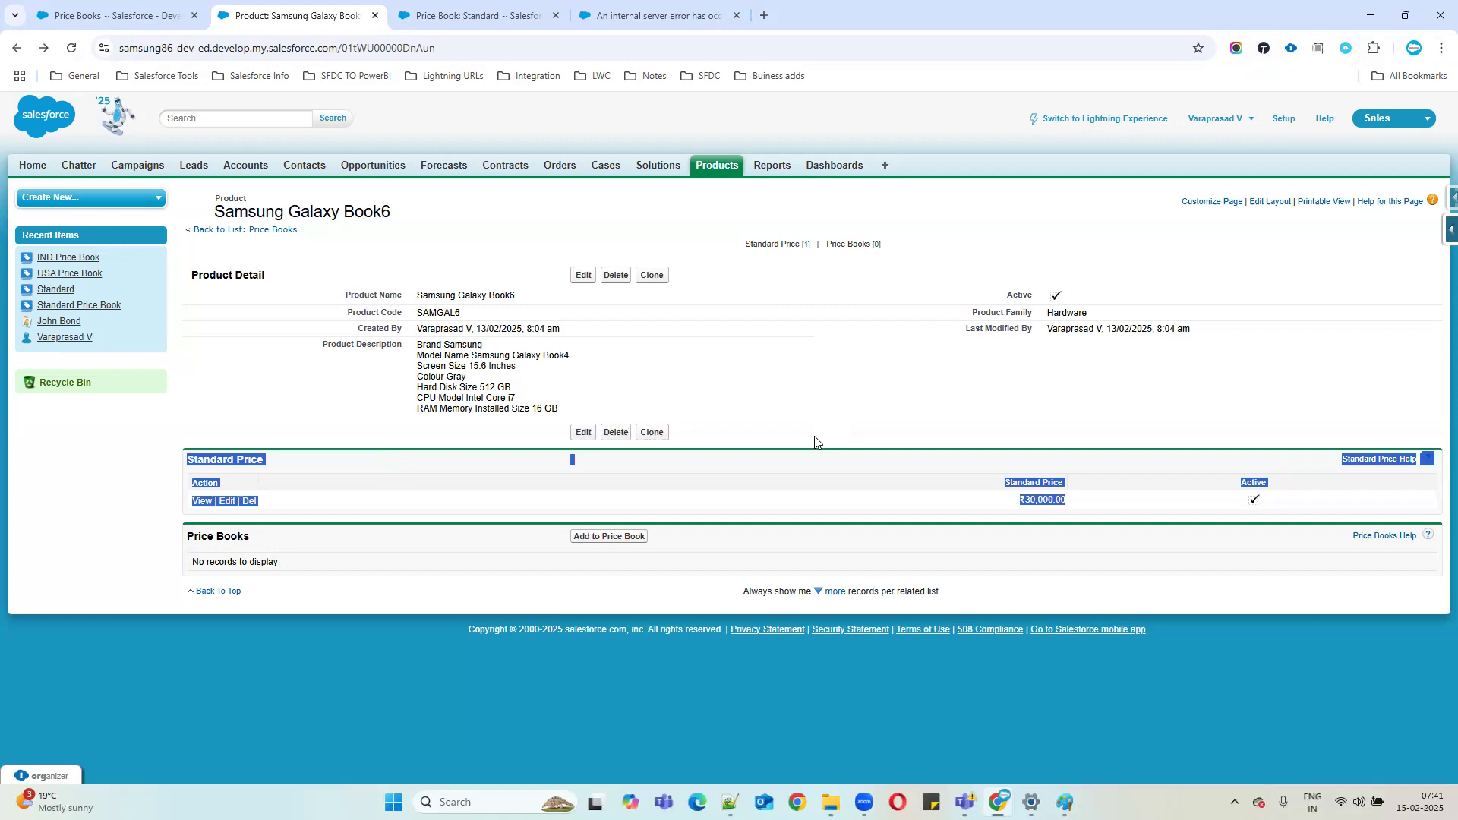
{"action": "left_click_drag", "start_coordinate": [815, 440], "coordinate": [899, 459]}
{"action": "left_click", "coordinate": [757, 495]}
{"action": "left_click", "coordinate": [599, 537]}
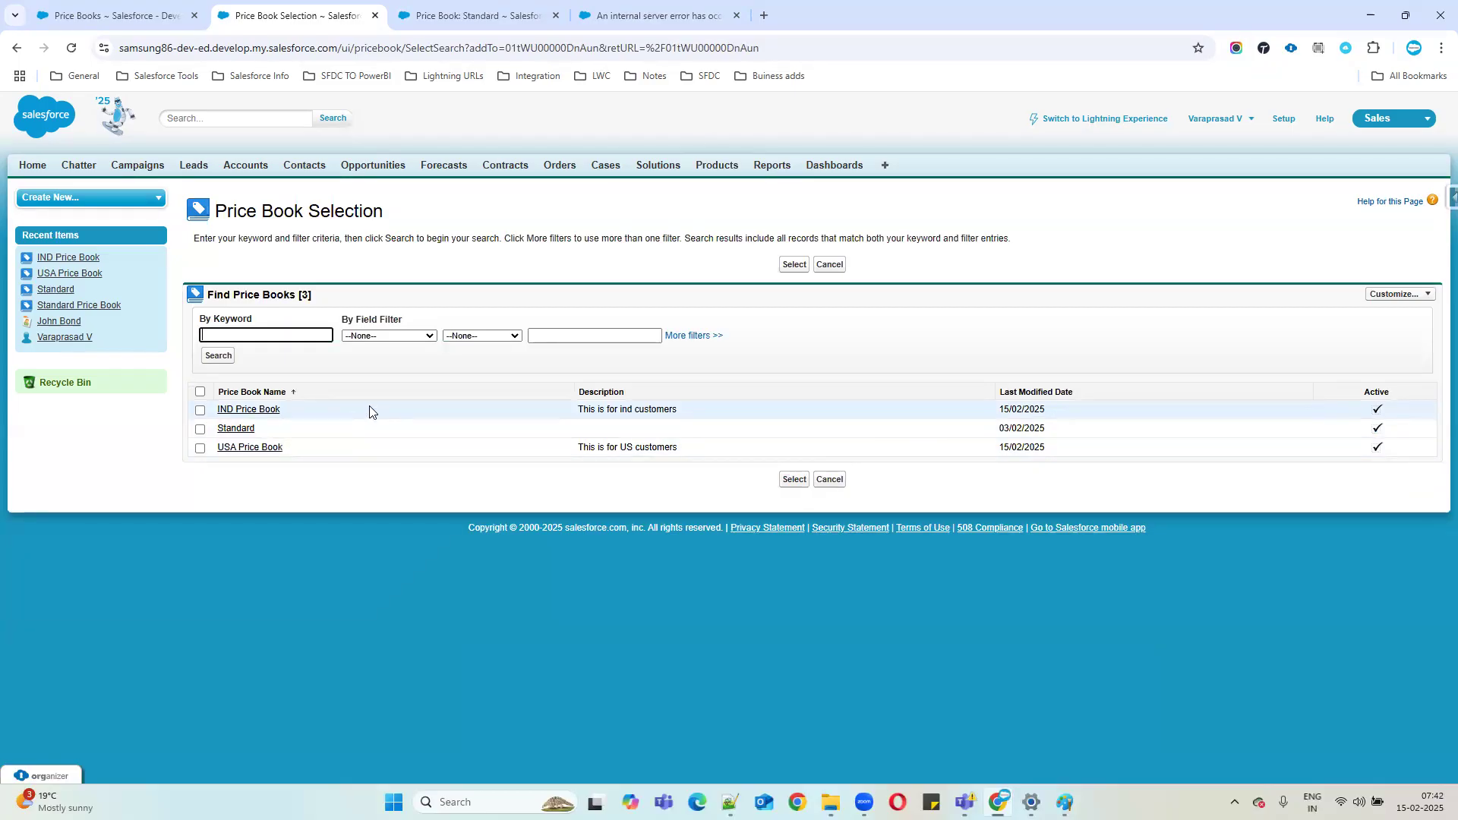
Choose the IND Price Book and review the Add List Price page's ₹30,000 standard price.
{"action": "left_click", "coordinate": [200, 410]}
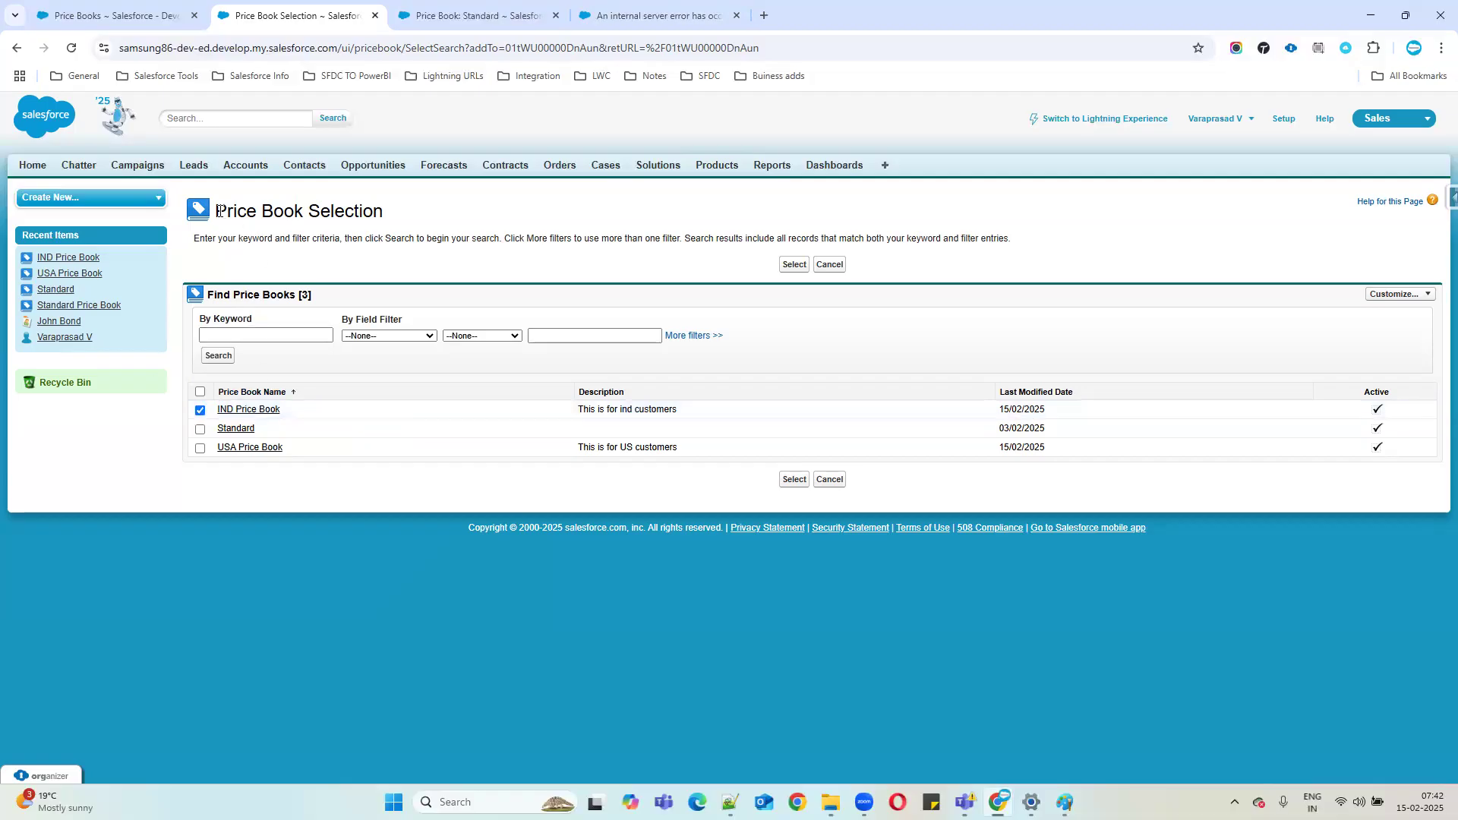
{"action": "left_click", "coordinate": [791, 480]}
{"action": "left_click_drag", "start_coordinate": [216, 208], "coordinate": [1059, 342]}
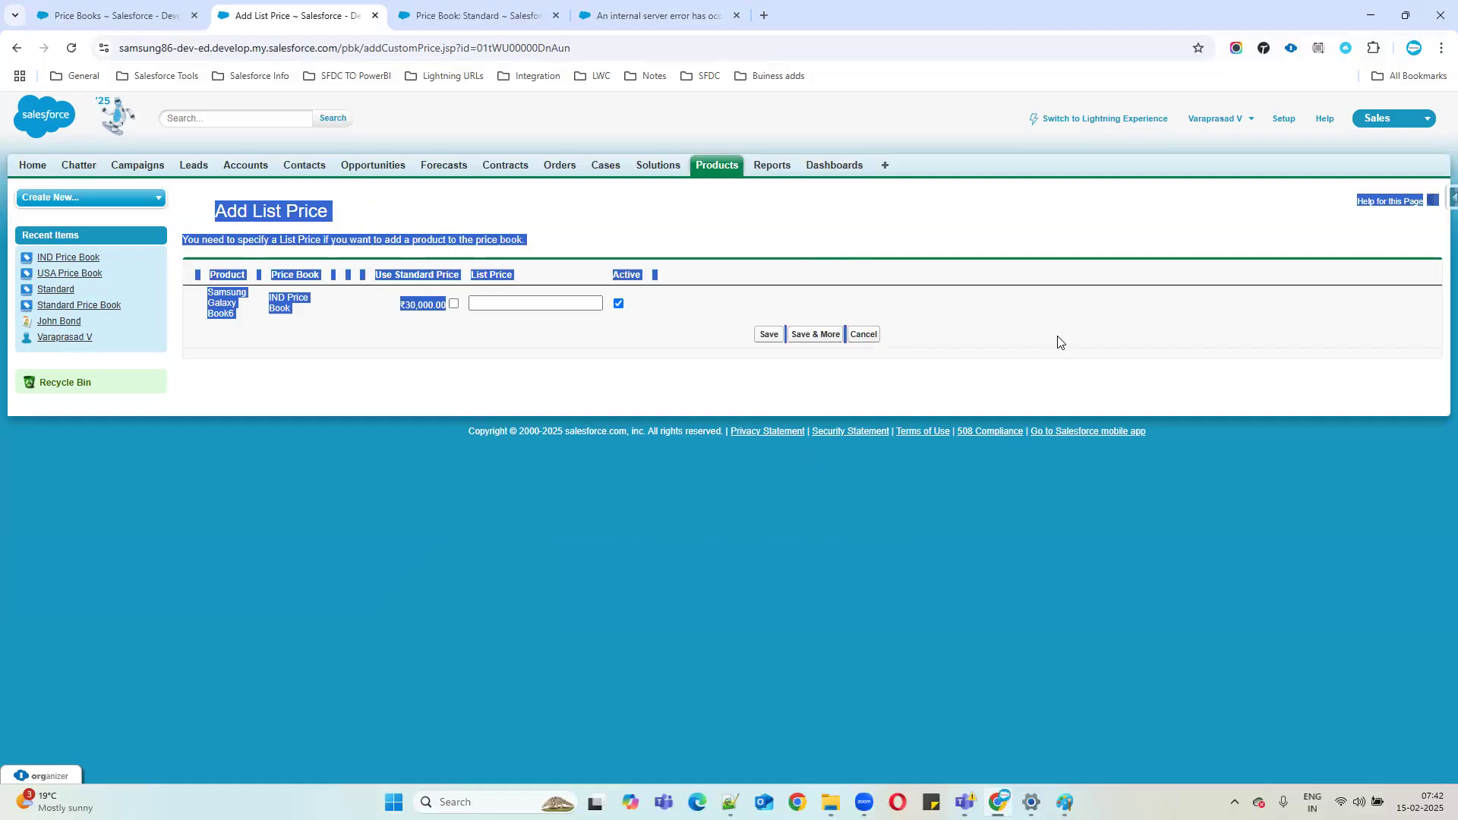
{"action": "left_click", "coordinate": [1061, 343]}
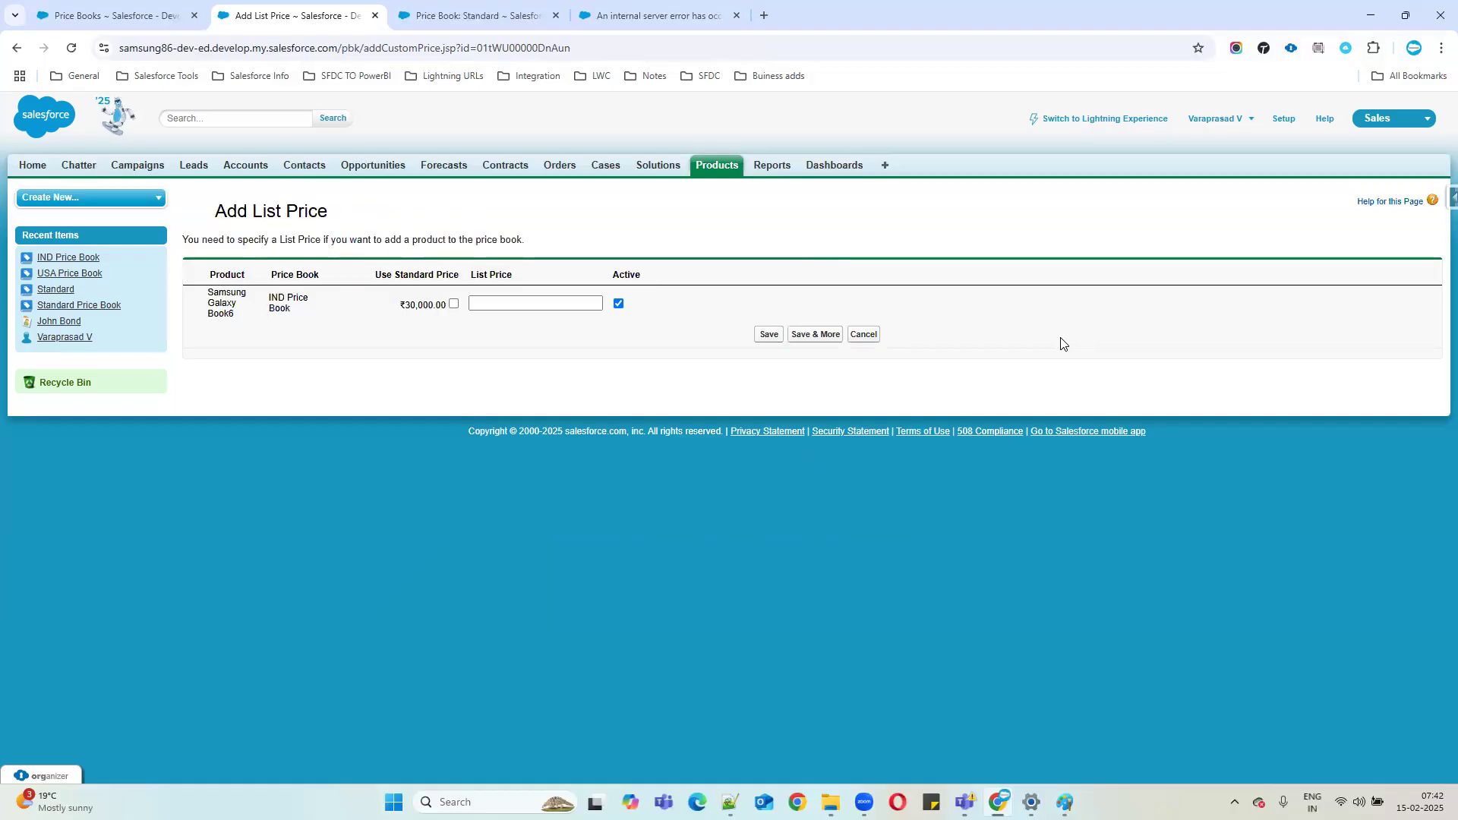
{"action": "left_click_drag", "start_coordinate": [214, 273], "coordinate": [219, 346]}
{"action": "left_click", "coordinate": [247, 328]}
{"action": "left_click_drag", "start_coordinate": [288, 274], "coordinate": [286, 323]}
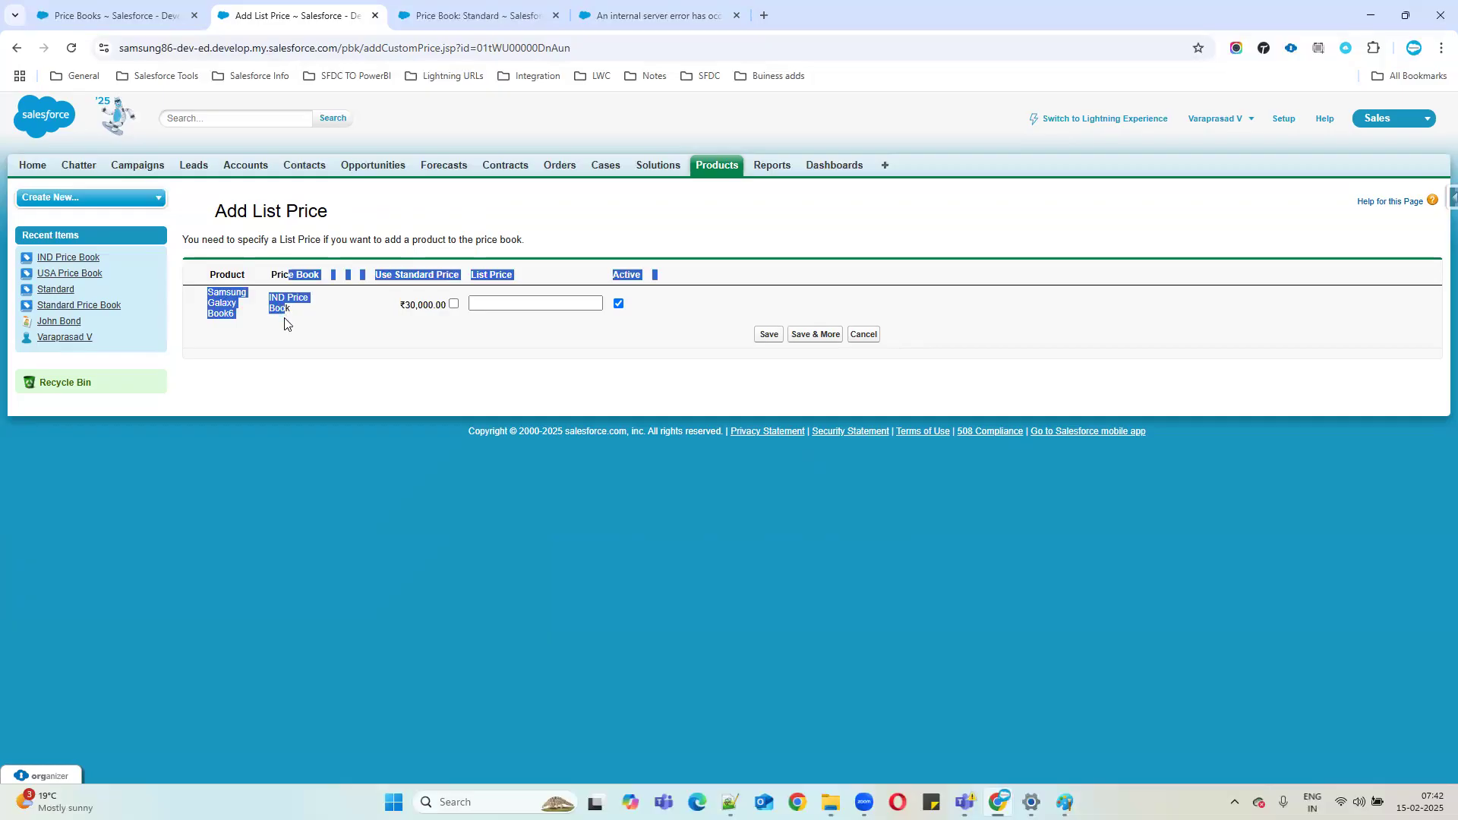
{"action": "left_click", "coordinate": [342, 353]}
{"action": "left_click_drag", "start_coordinate": [414, 274], "coordinate": [421, 317]}
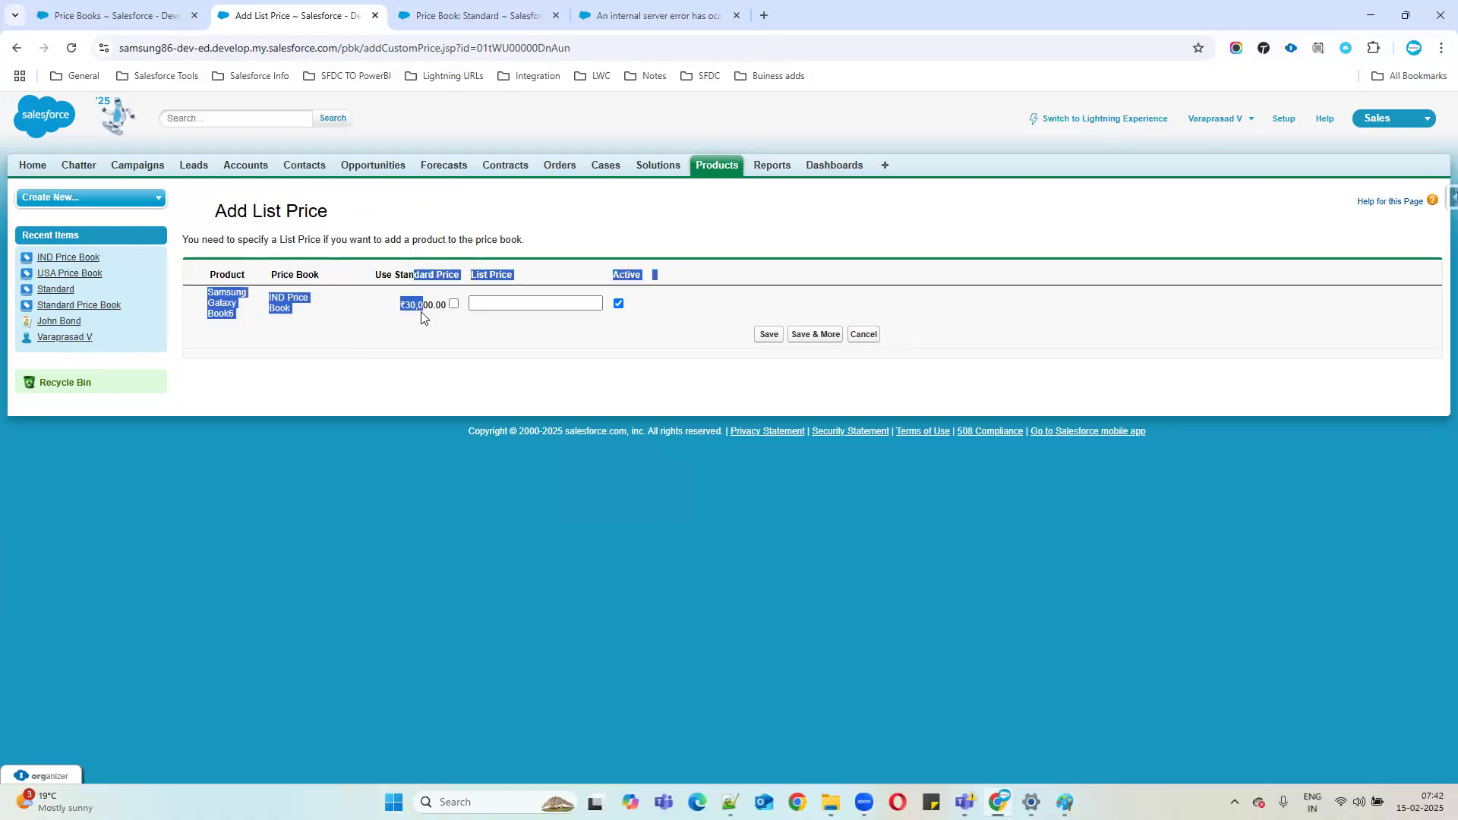
{"action": "left_click", "coordinate": [473, 335]}
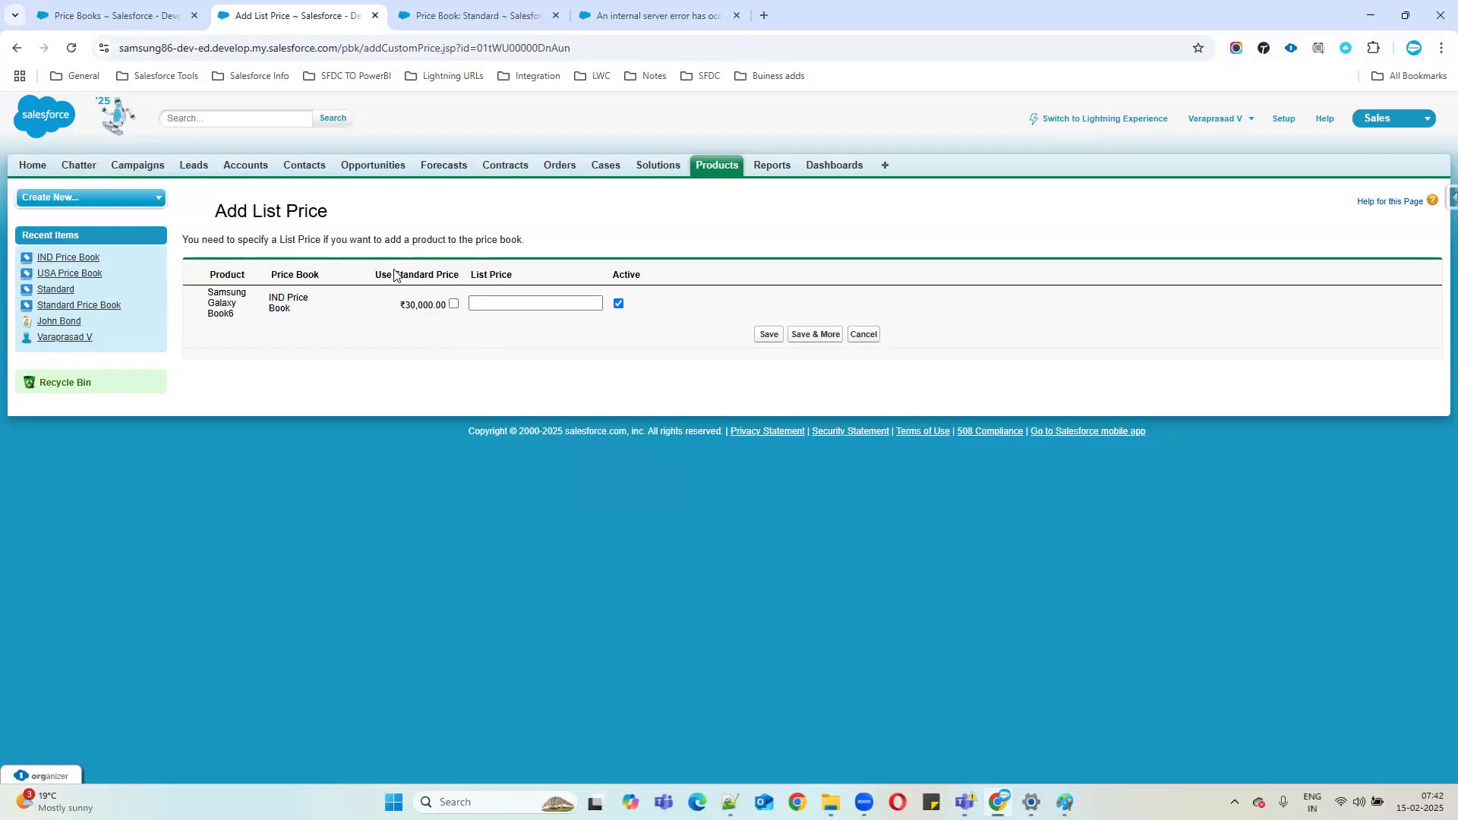
Use the standard price as the IND list price and save the entry.
{"action": "triple_click", "coordinate": [493, 275]}
{"action": "left_click", "coordinate": [454, 304]}
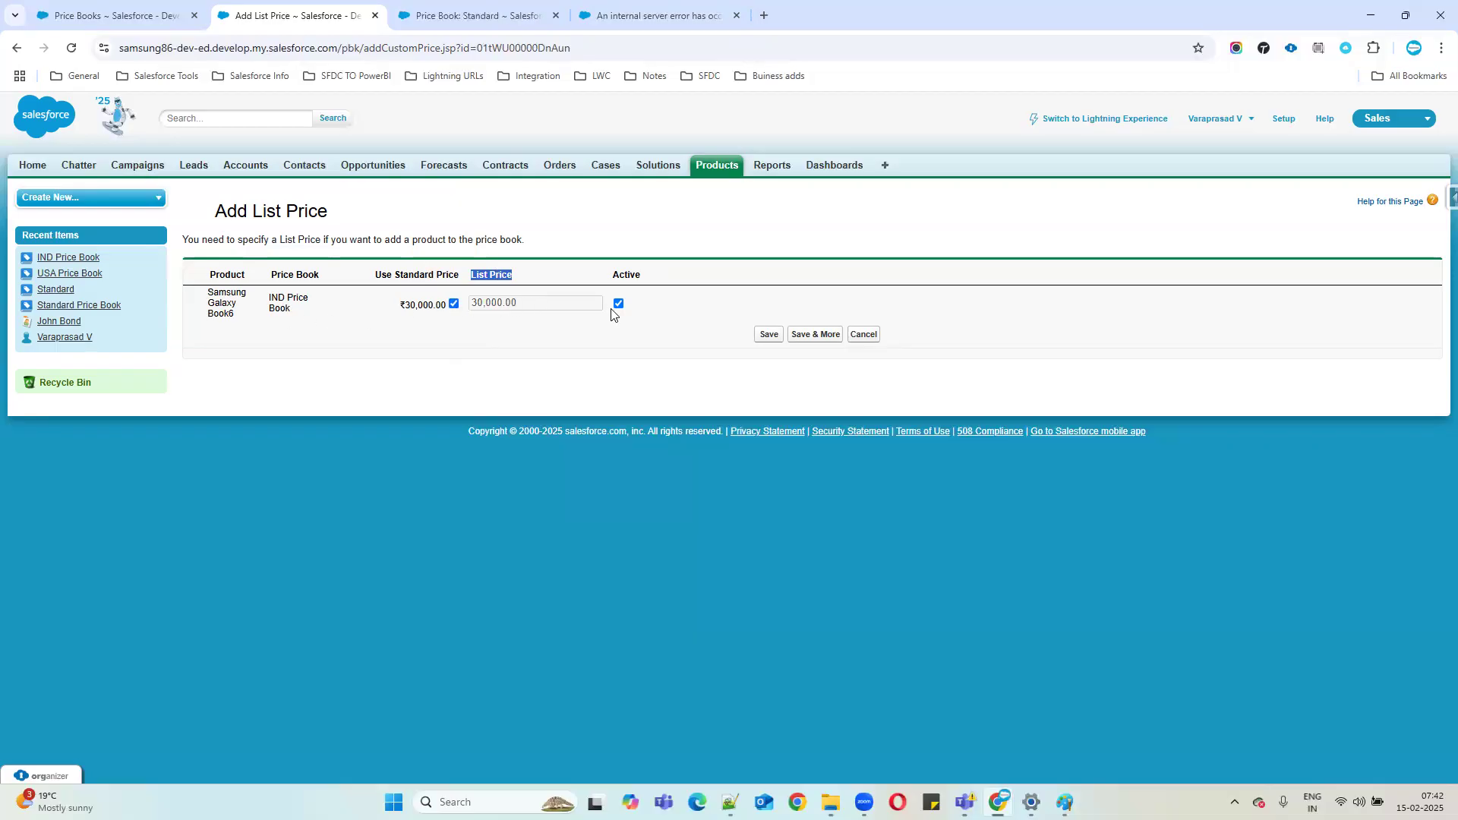
{"action": "left_click", "coordinate": [771, 336]}
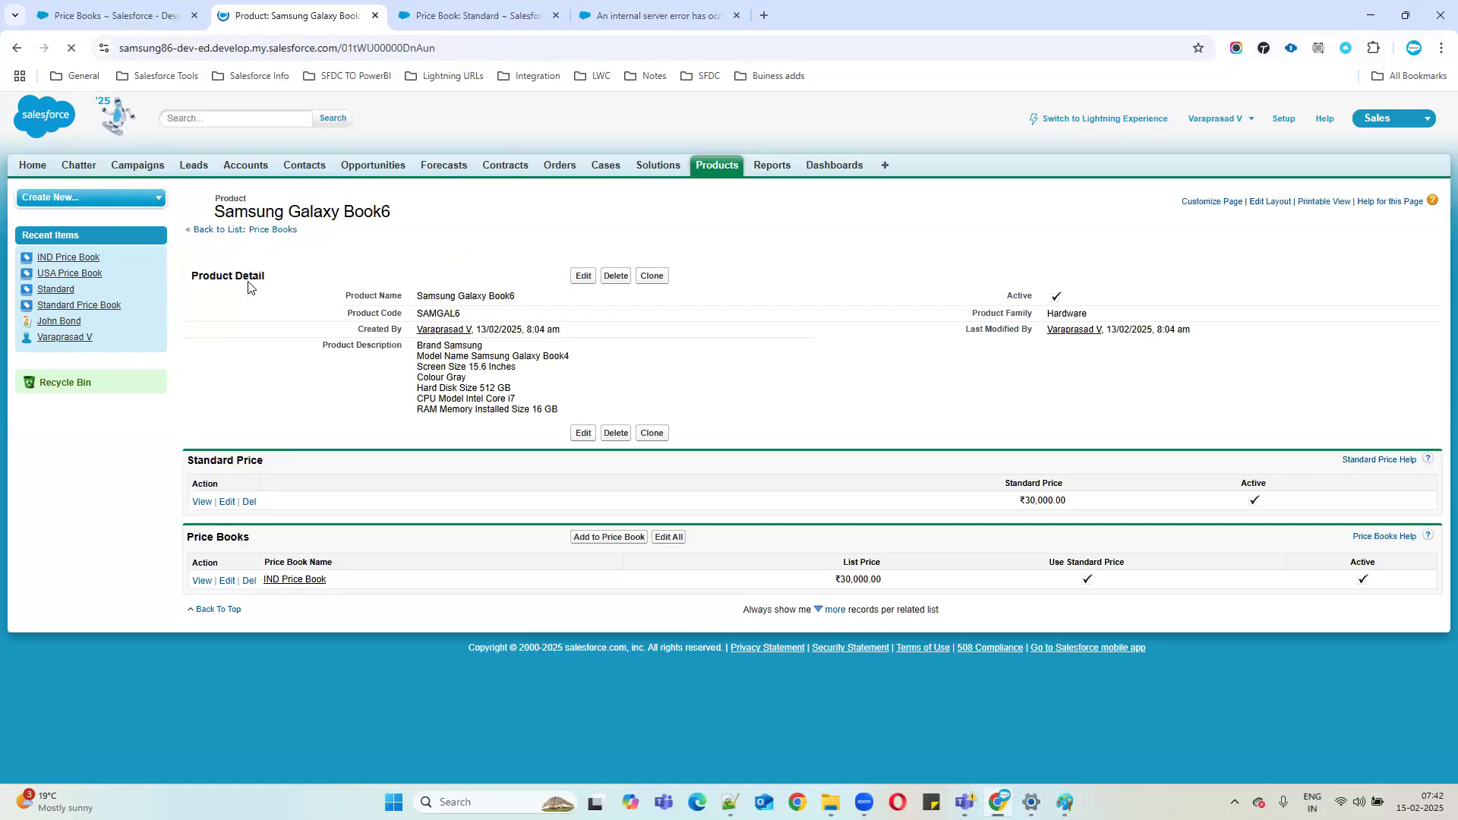
Add Samsung Galaxy Book6 to the USA Price Book using the ₹30,000 standard price.
{"action": "left_click", "coordinate": [716, 168]}
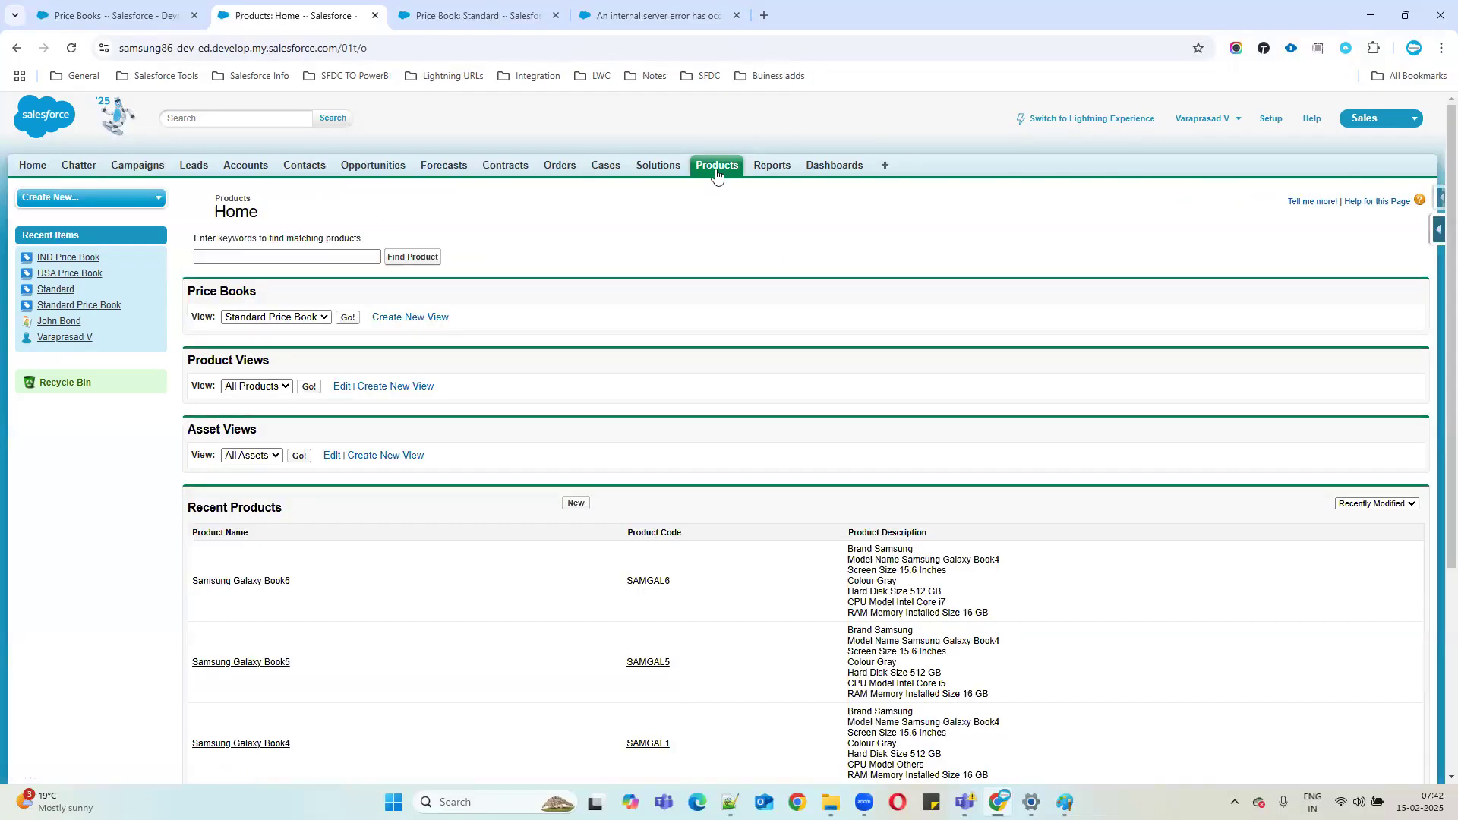
{"action": "left_click", "coordinate": [271, 582]}
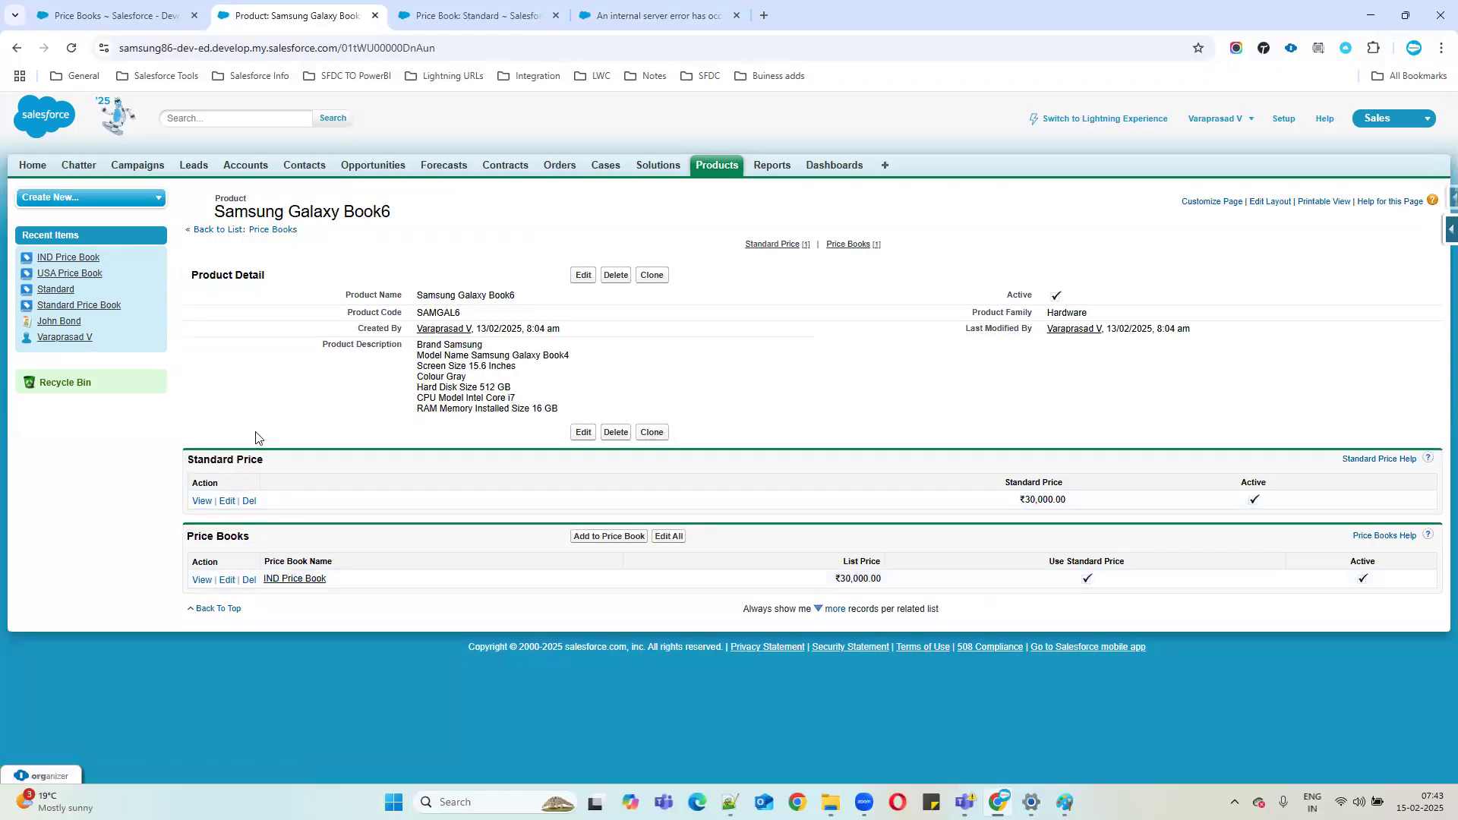
{"action": "left_click", "coordinate": [610, 537]}
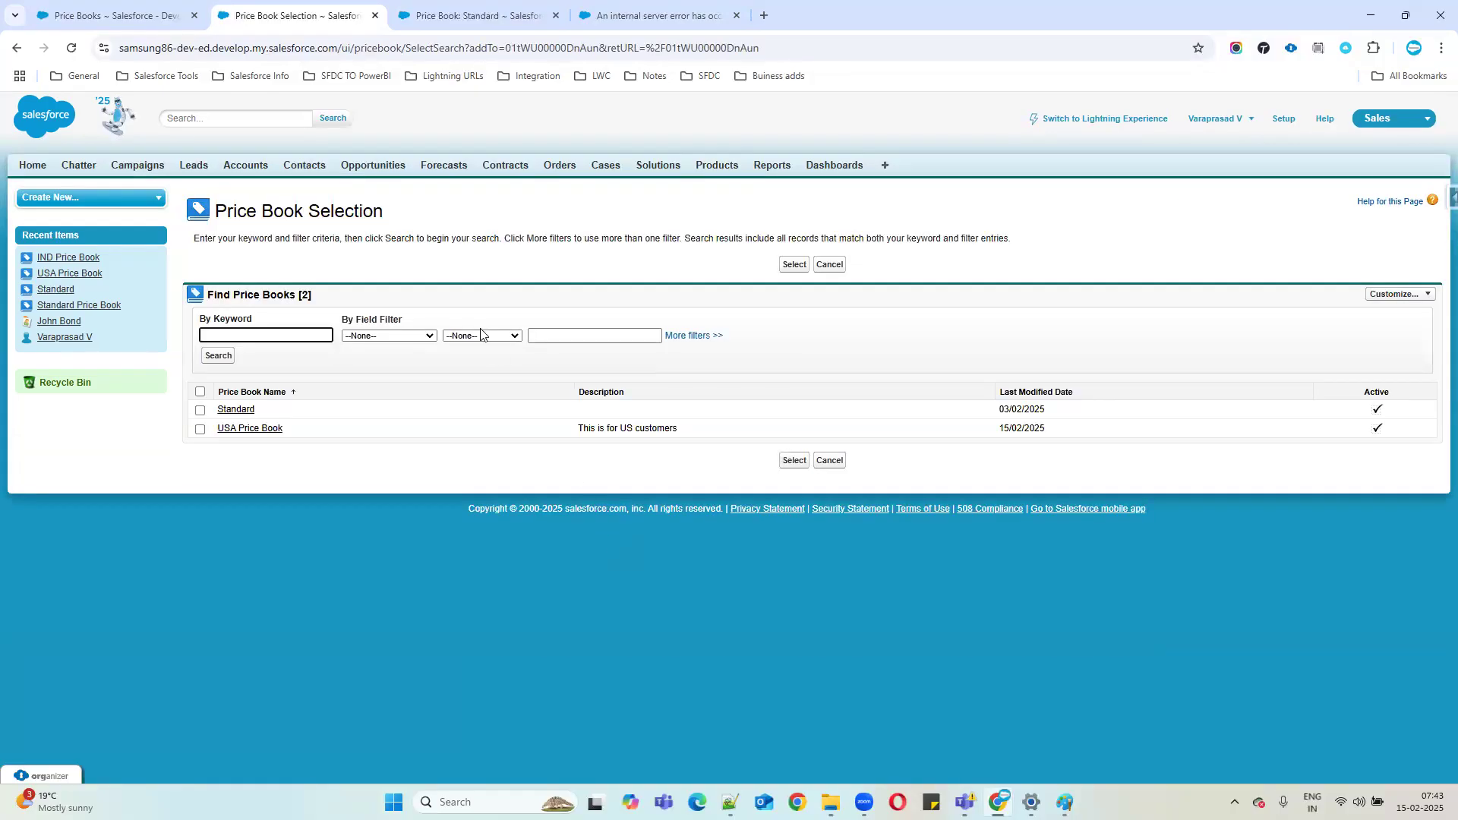
{"action": "left_click", "coordinate": [200, 429]}
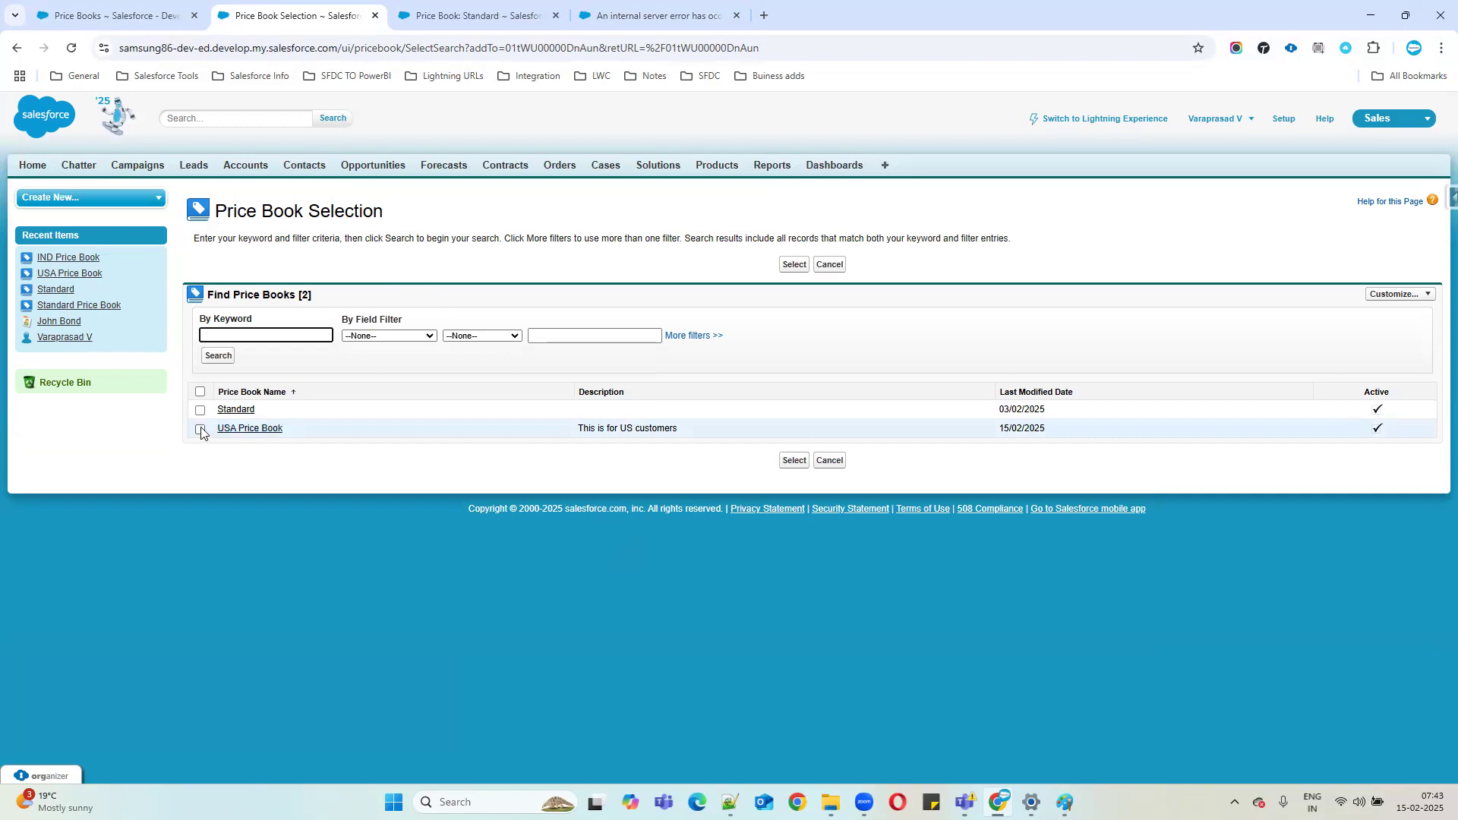
{"action": "left_click", "coordinate": [792, 461]}
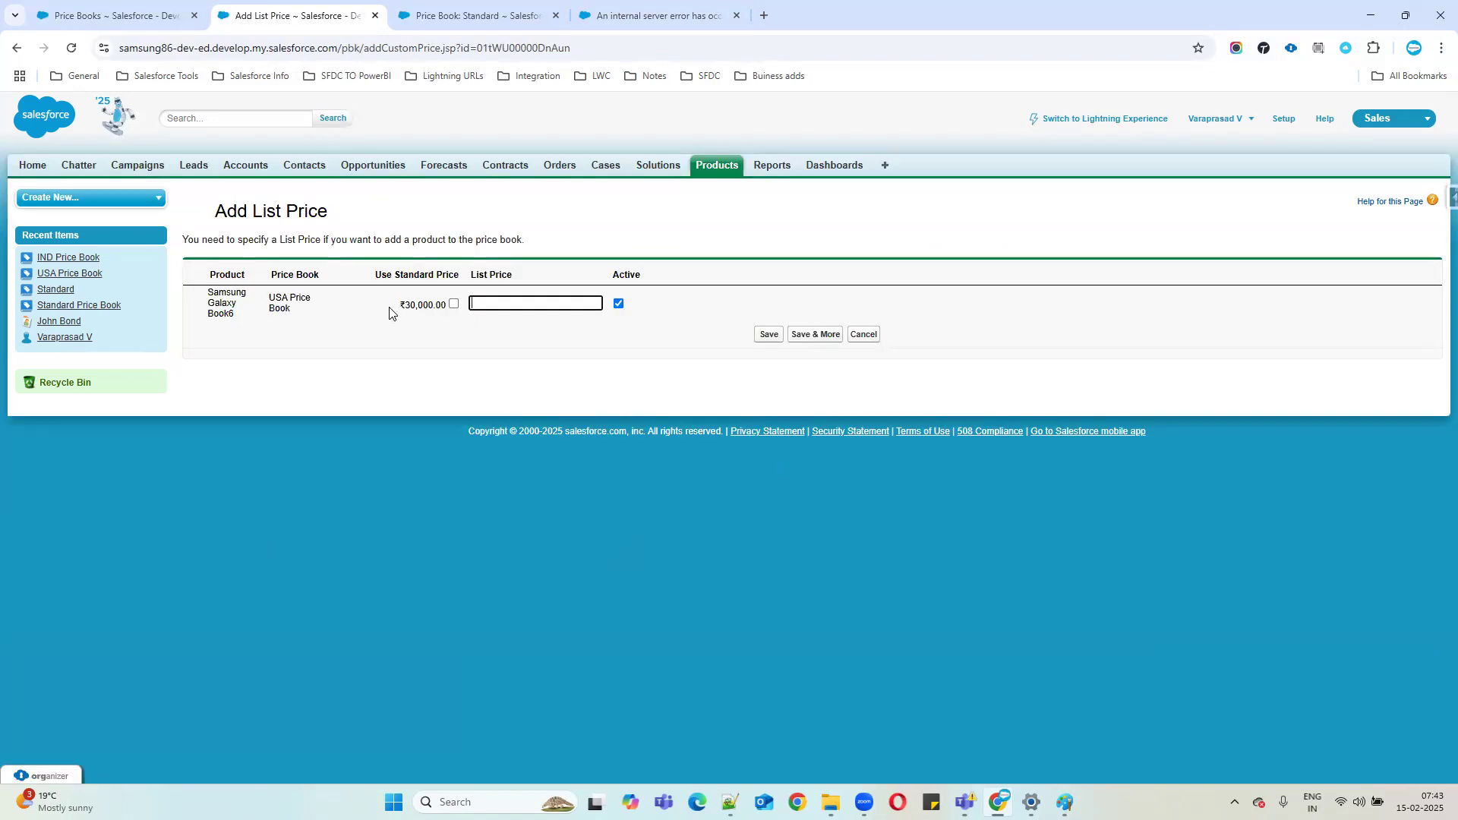
{"action": "left_click_drag", "start_coordinate": [399, 306], "coordinate": [441, 307]}
{"action": "left_click", "coordinate": [408, 310]}
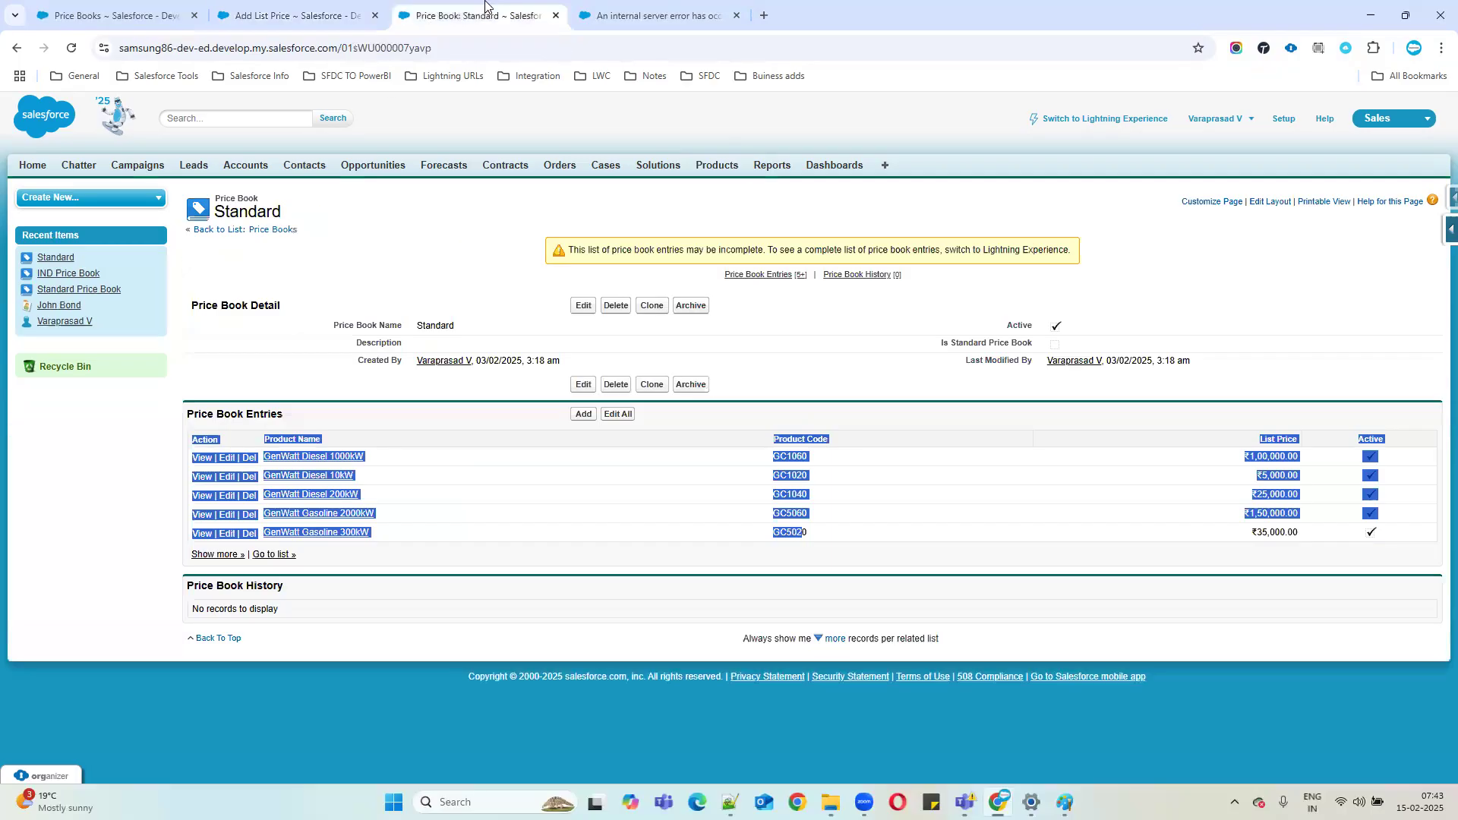
Open Setup from the Standard price book tab, then switch to the Notepad++ notes.
{"action": "left_click", "coordinate": [442, 16]}
{"action": "left_click", "coordinate": [1284, 121]}
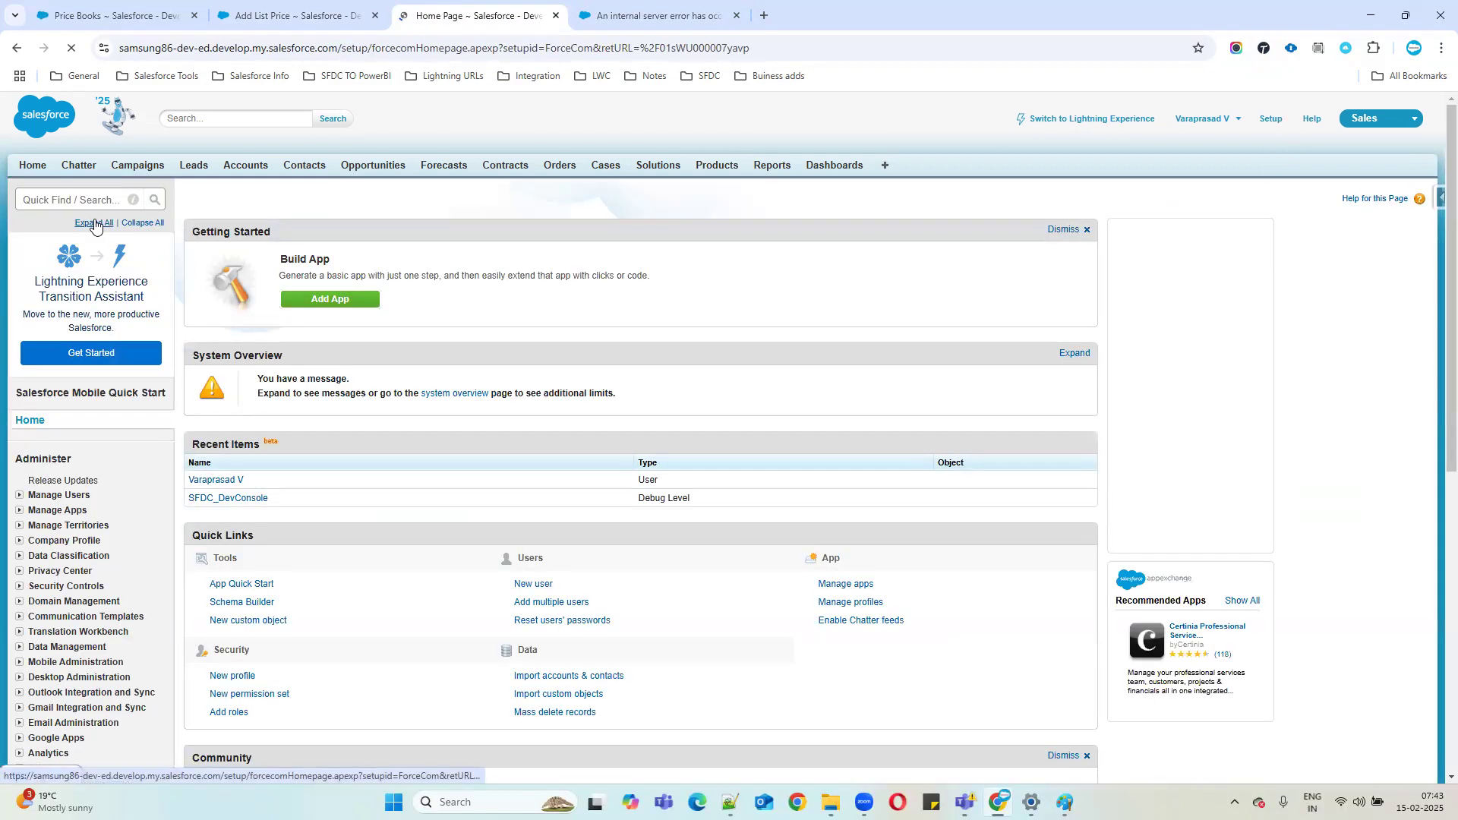
{"action": "left_click", "coordinate": [83, 198]}
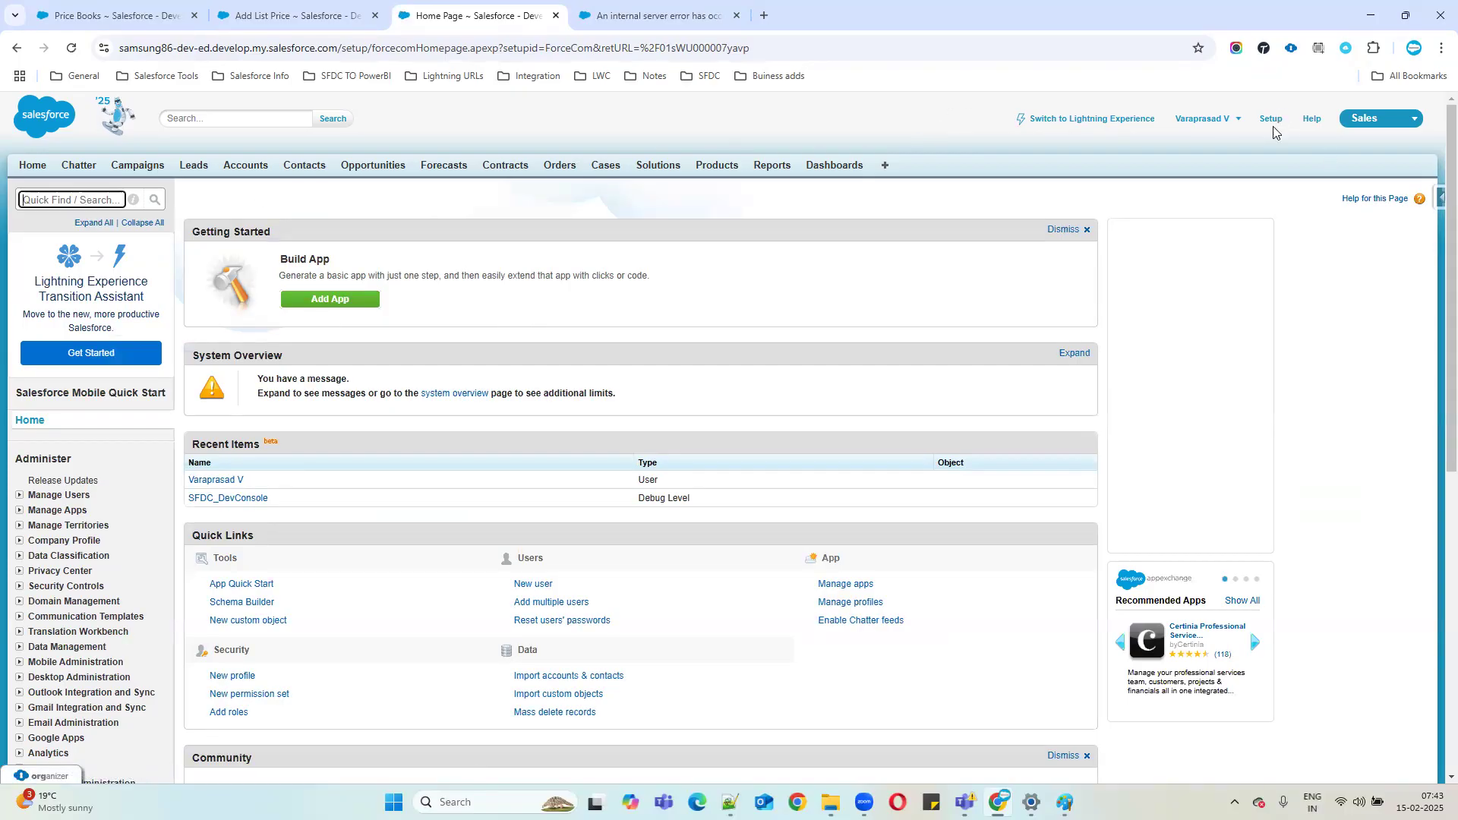
{"action": "left_click", "coordinate": [730, 802]}
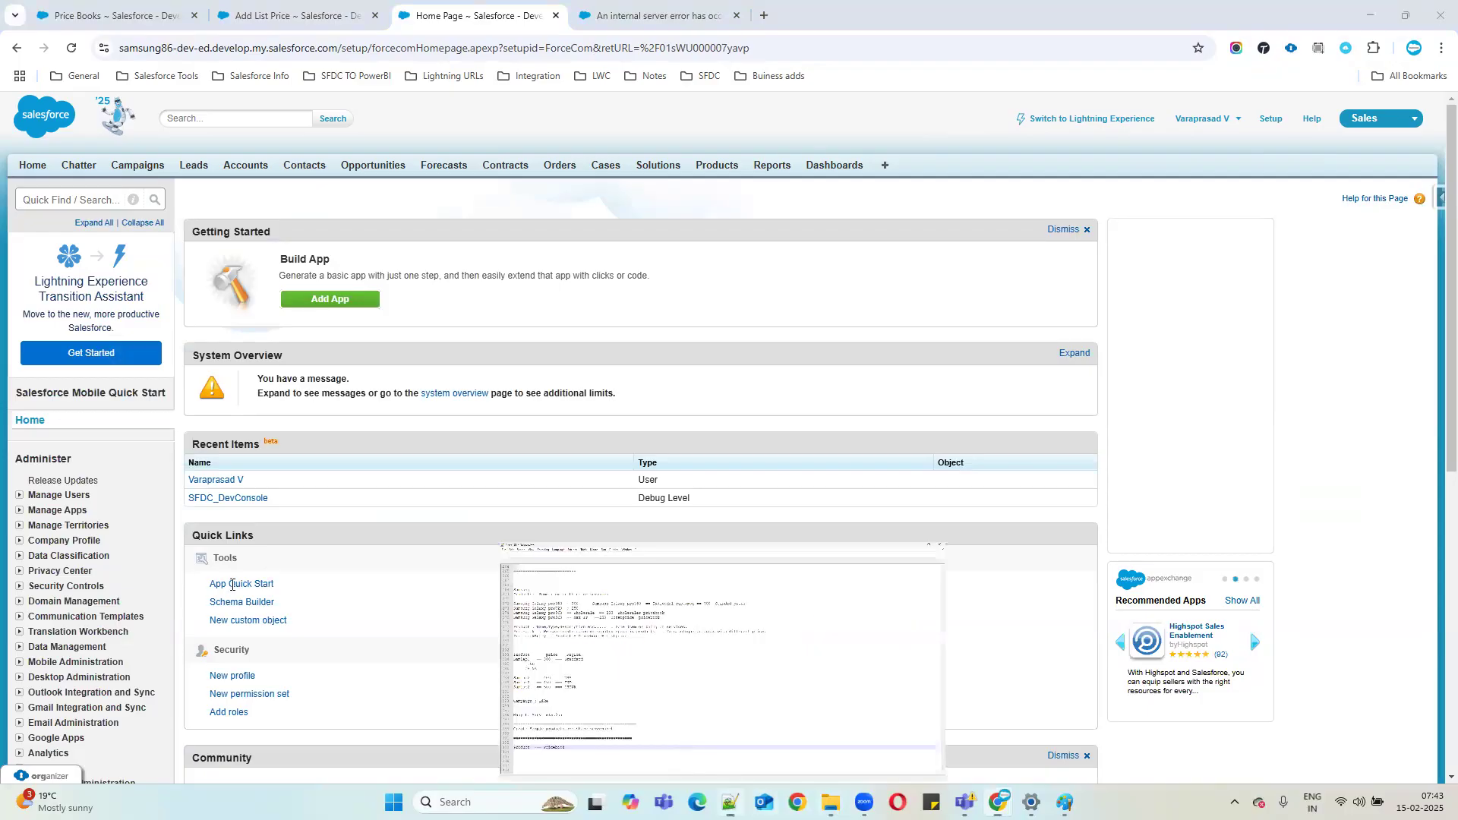
{"action": "key", "text": "Down"}
{"action": "key", "text": "Down"}
Type a 'Multicurrecy:' heading with blank lines below it in the notes.
{"action": "type", "text": "Mu"}
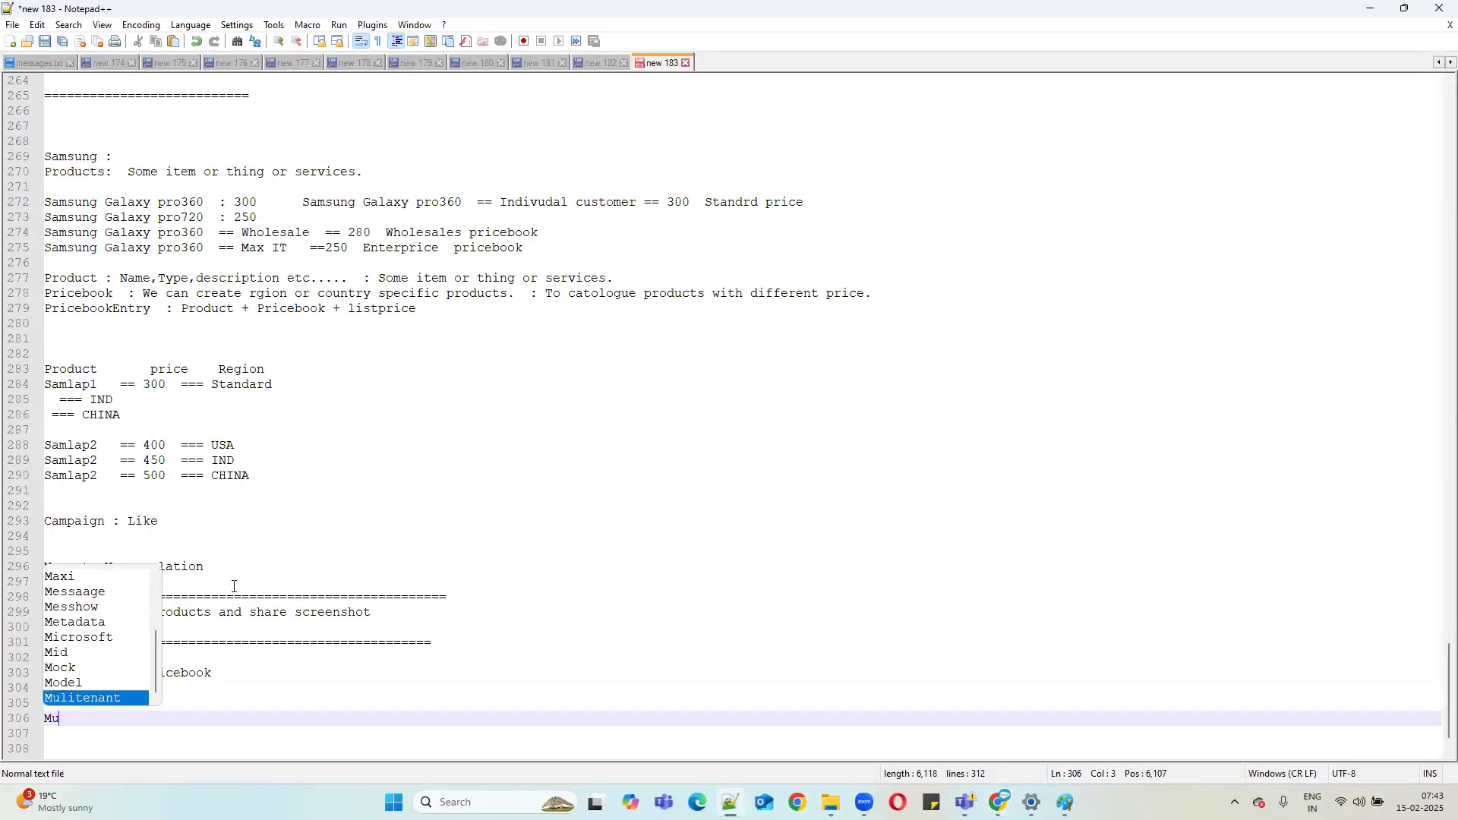
{"action": "type", "text": "lti cur"}
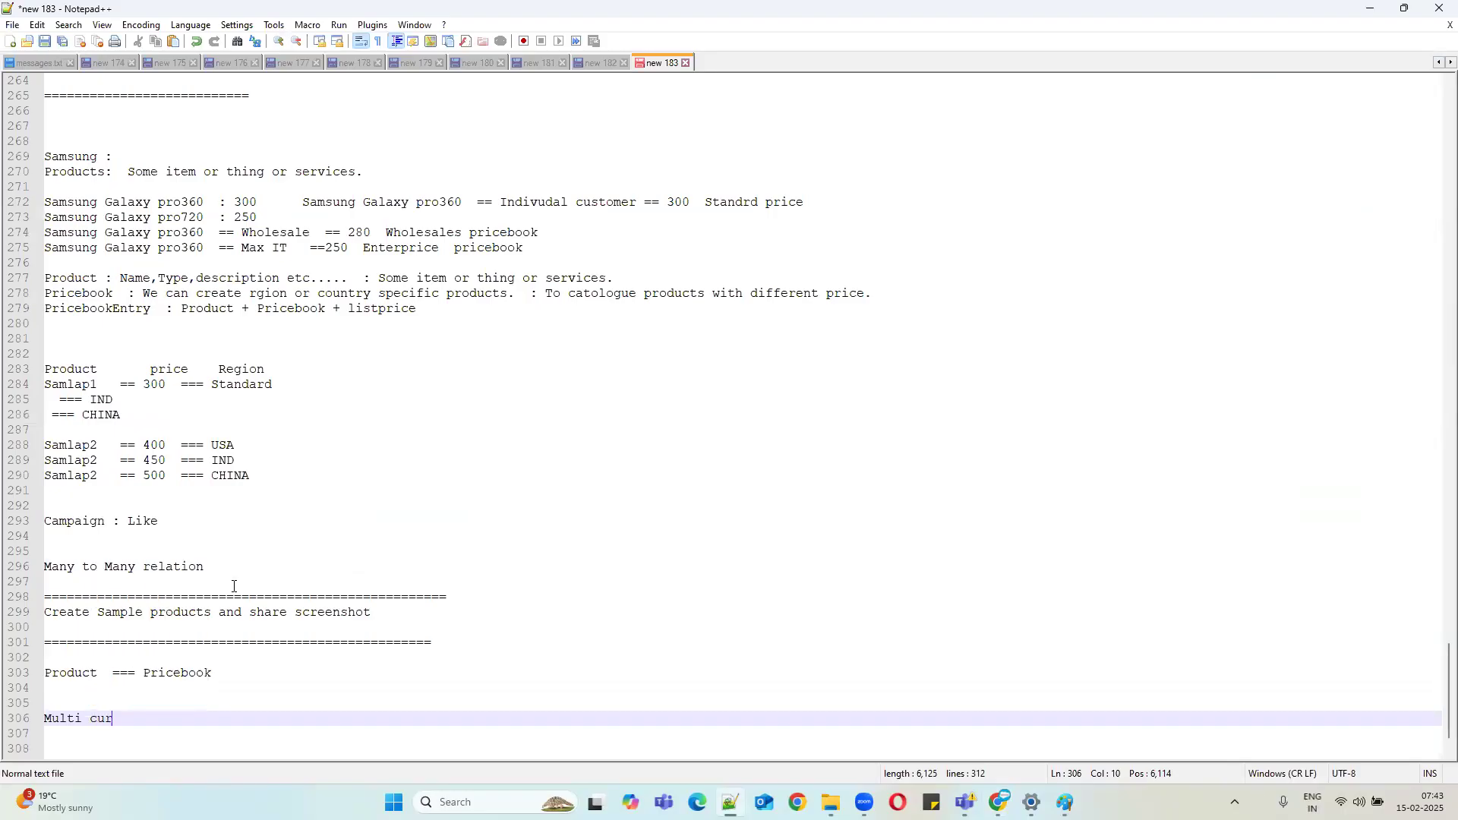
{"action": "type", "text": "recy:"}
{"action": "key", "text": "Return"}
{"action": "key", "text": "Return"}
{"action": "key", "text": "Return"}
{"action": "key", "text": "Return"}
{"action": "key", "text": "Return"}
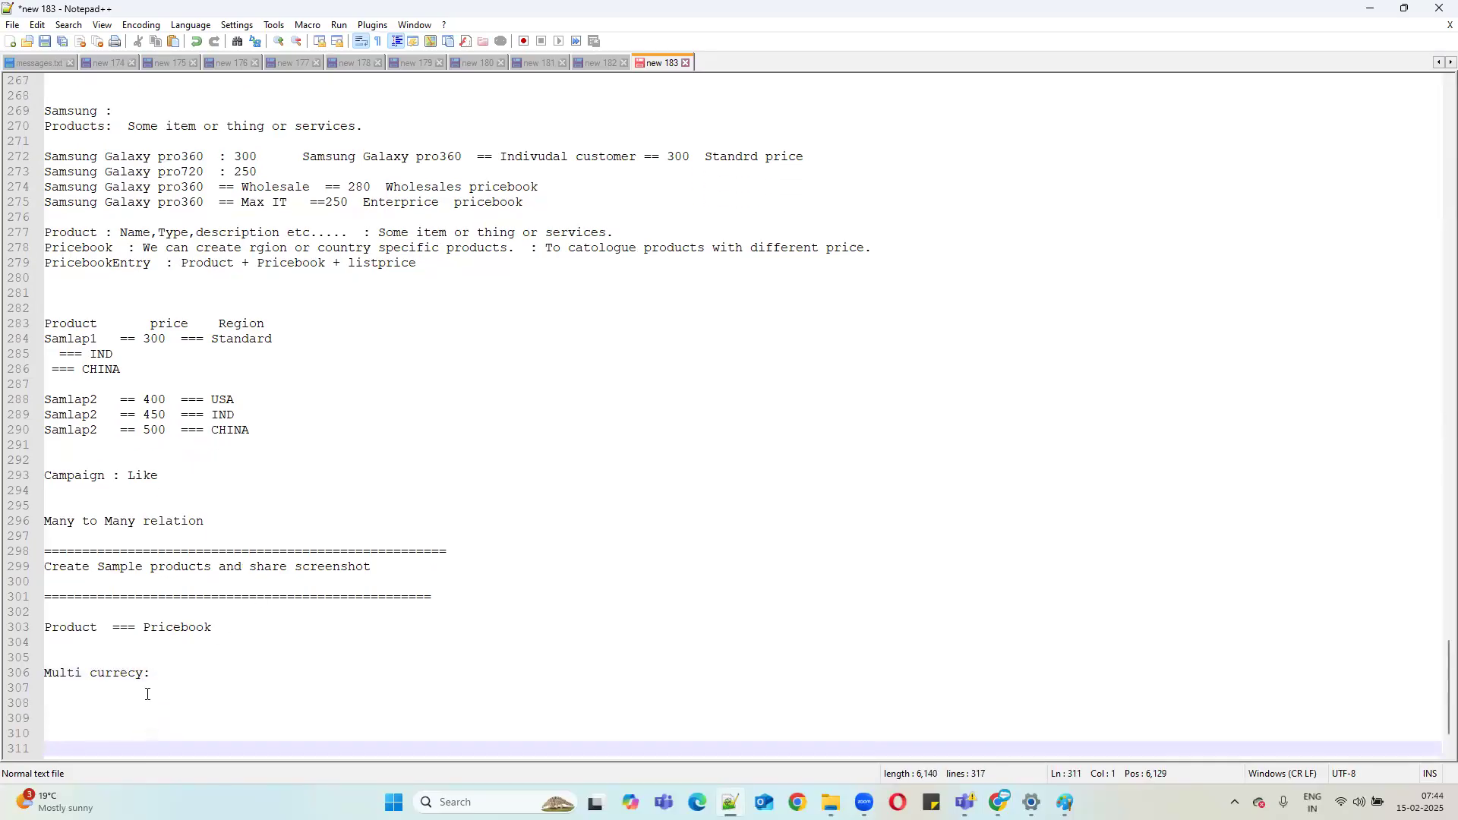
{"action": "left_click", "coordinate": [160, 673]}
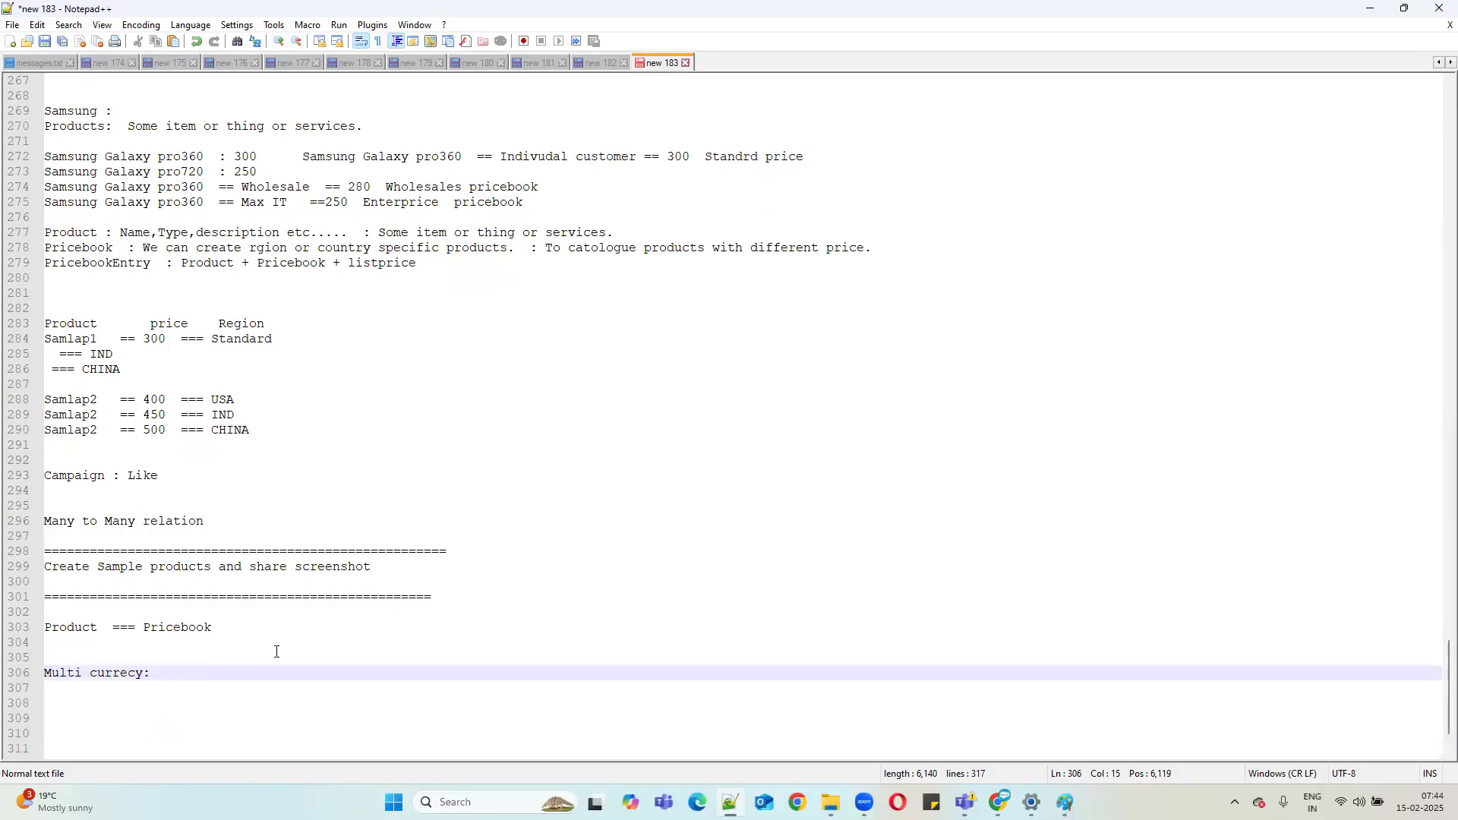
{"action": "left_click", "coordinate": [88, 669]}
{"action": "key", "text": "BackSpace"}
Search Setup Quick Find for 'compan' and open the Samsung org's Company Information page.
{"action": "left_click", "coordinate": [1367, 13]}
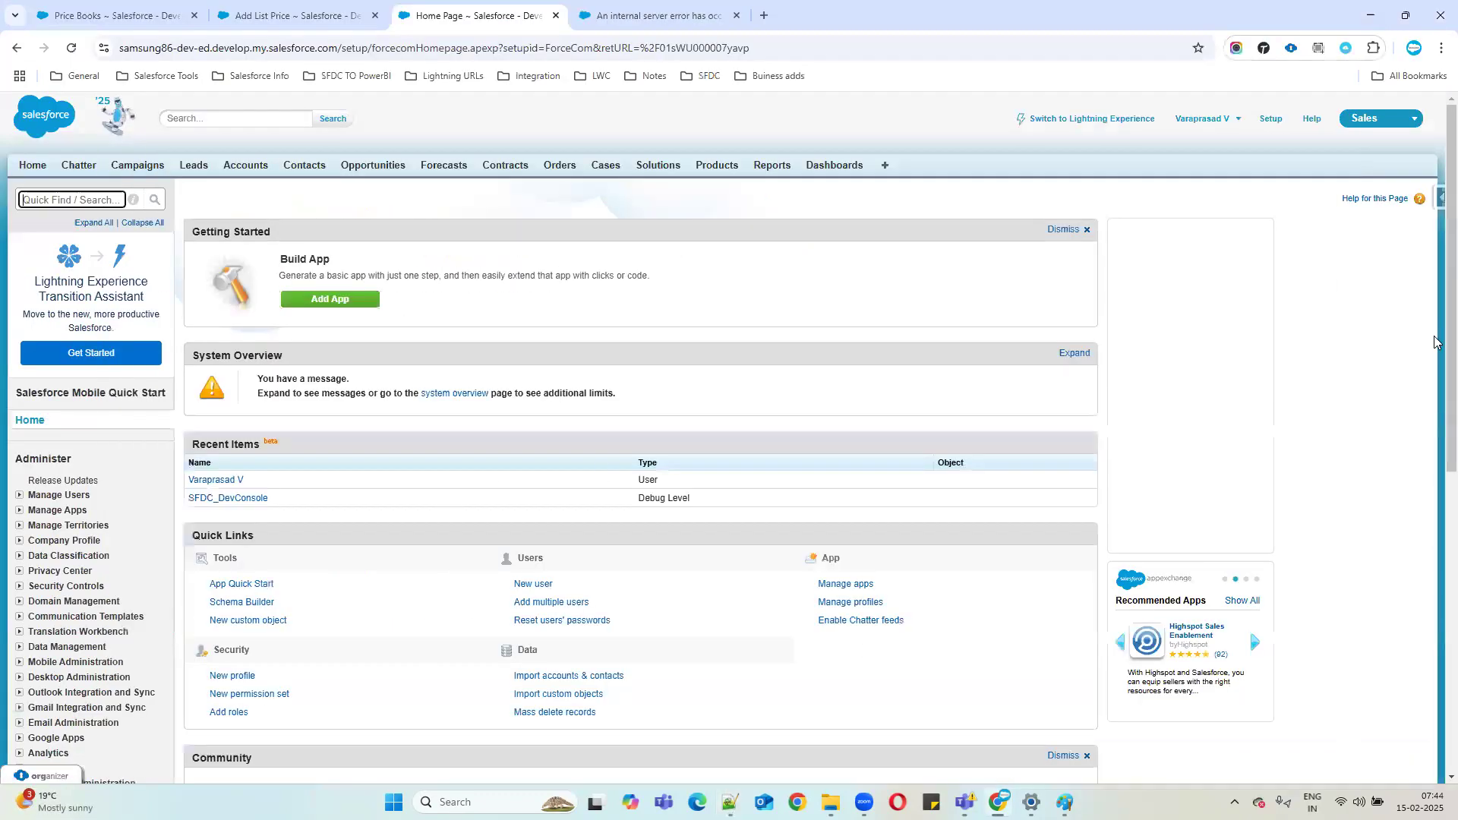
{"action": "left_click", "coordinate": [1270, 122]}
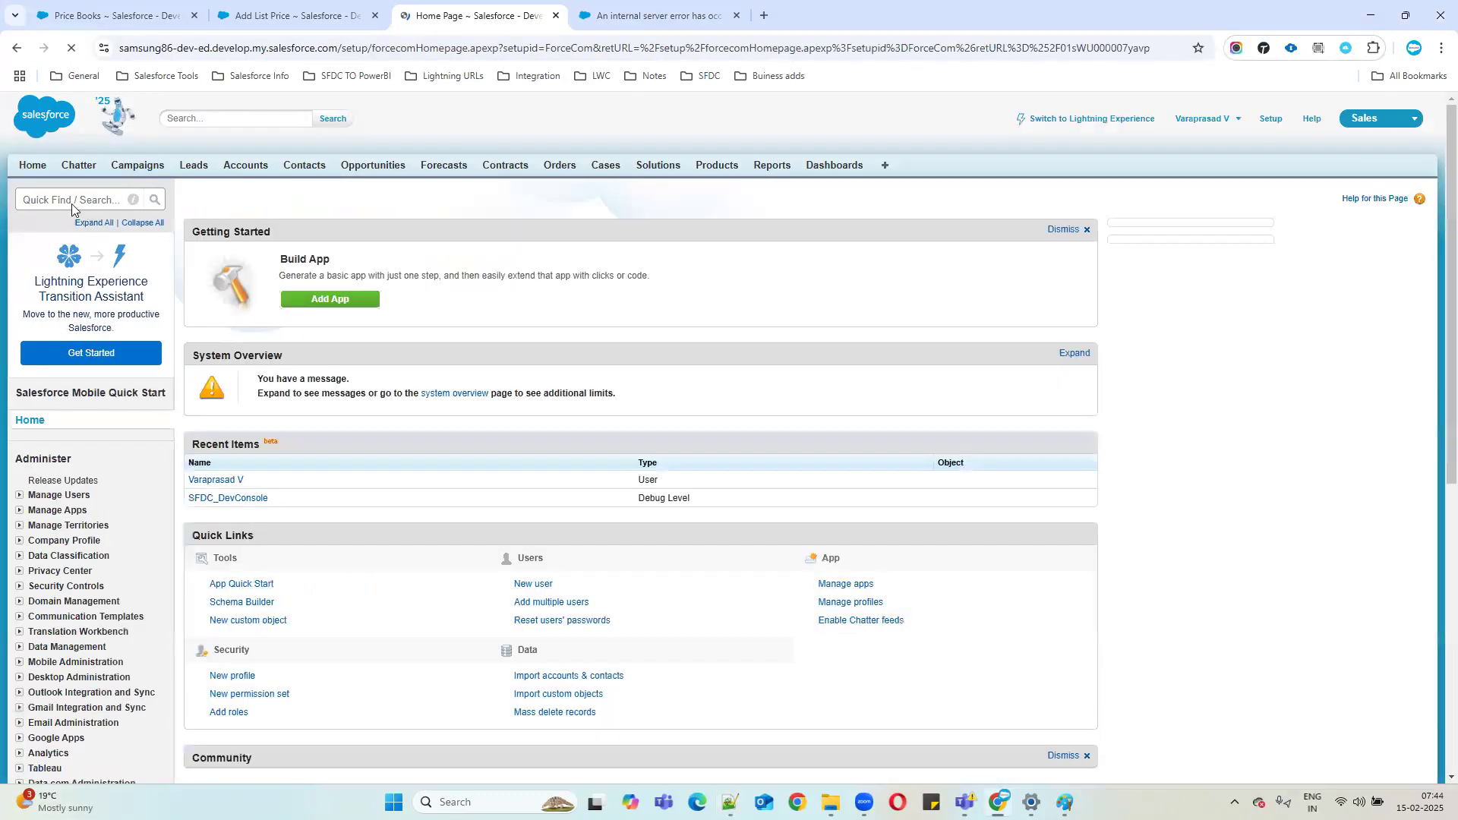
{"action": "type", "text": "m"}
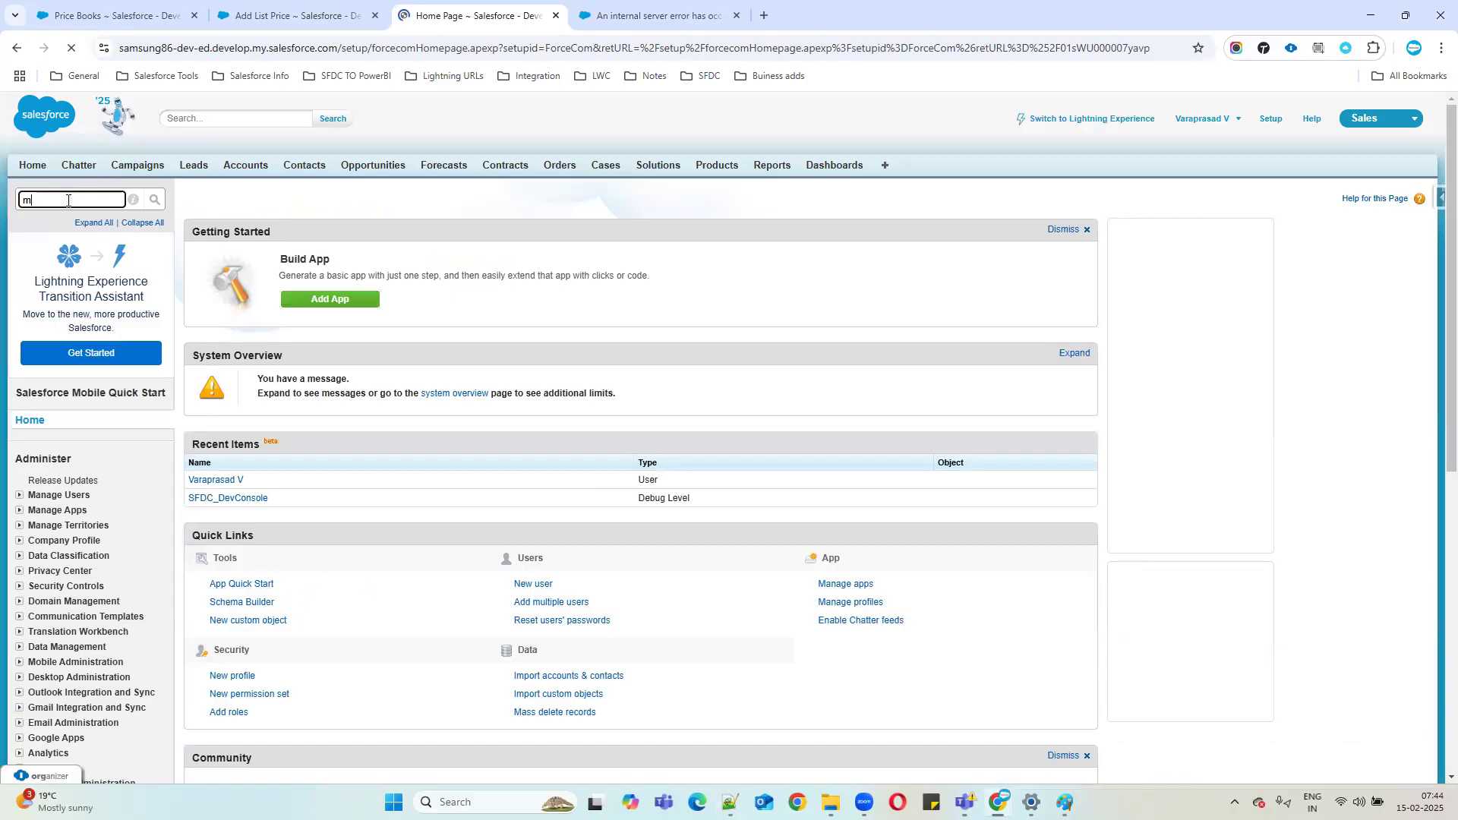
{"action": "type", "text": "ult"}
{"action": "key", "text": "BackSpace"}
{"action": "key", "text": "BackSpace"}
{"action": "key", "text": "BackSpace"}
{"action": "key", "text": "BackSpace"}
{"action": "type", "text": "co"}
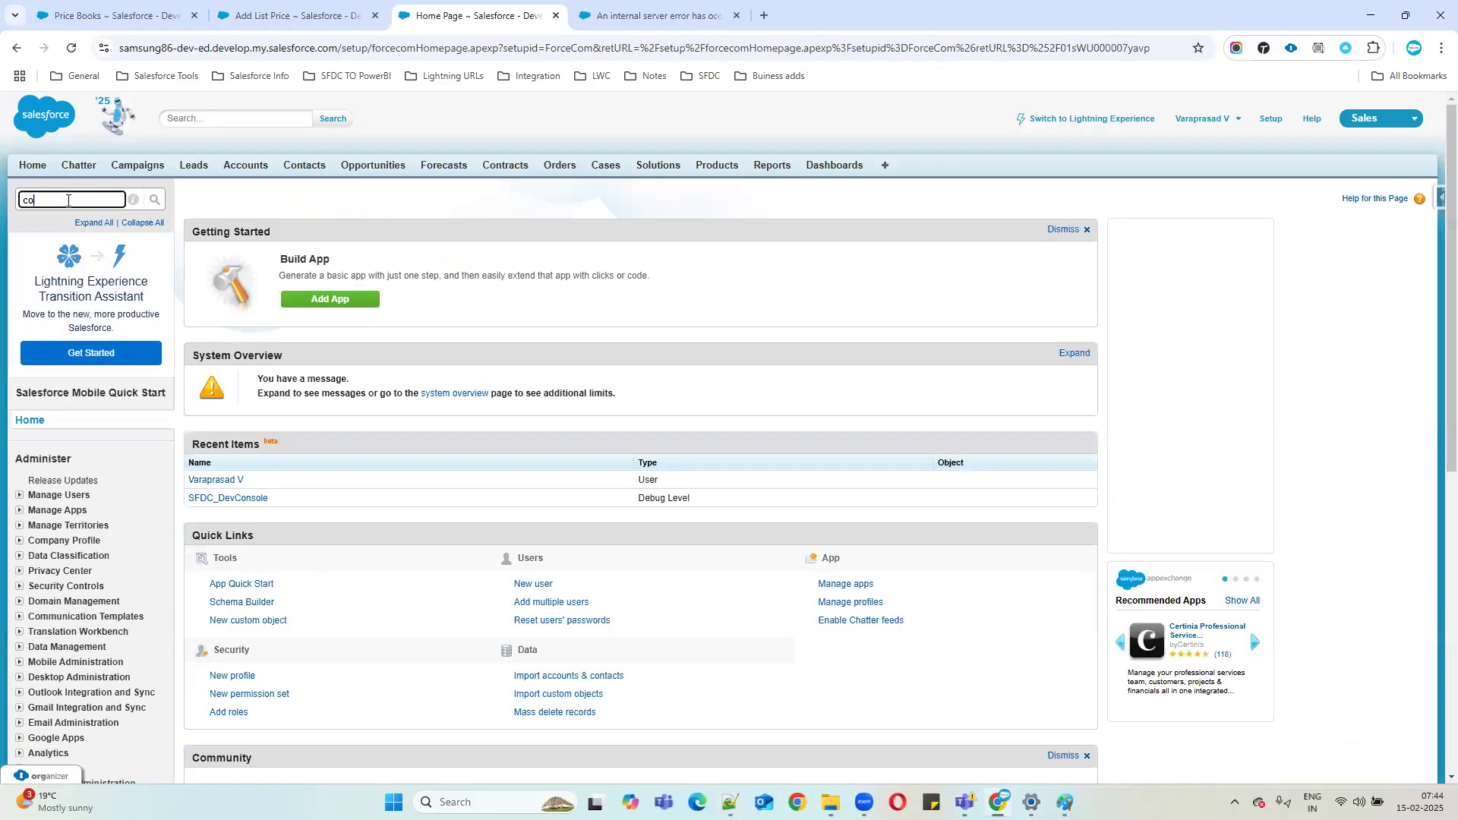
{"action": "type", "text": "mpan"}
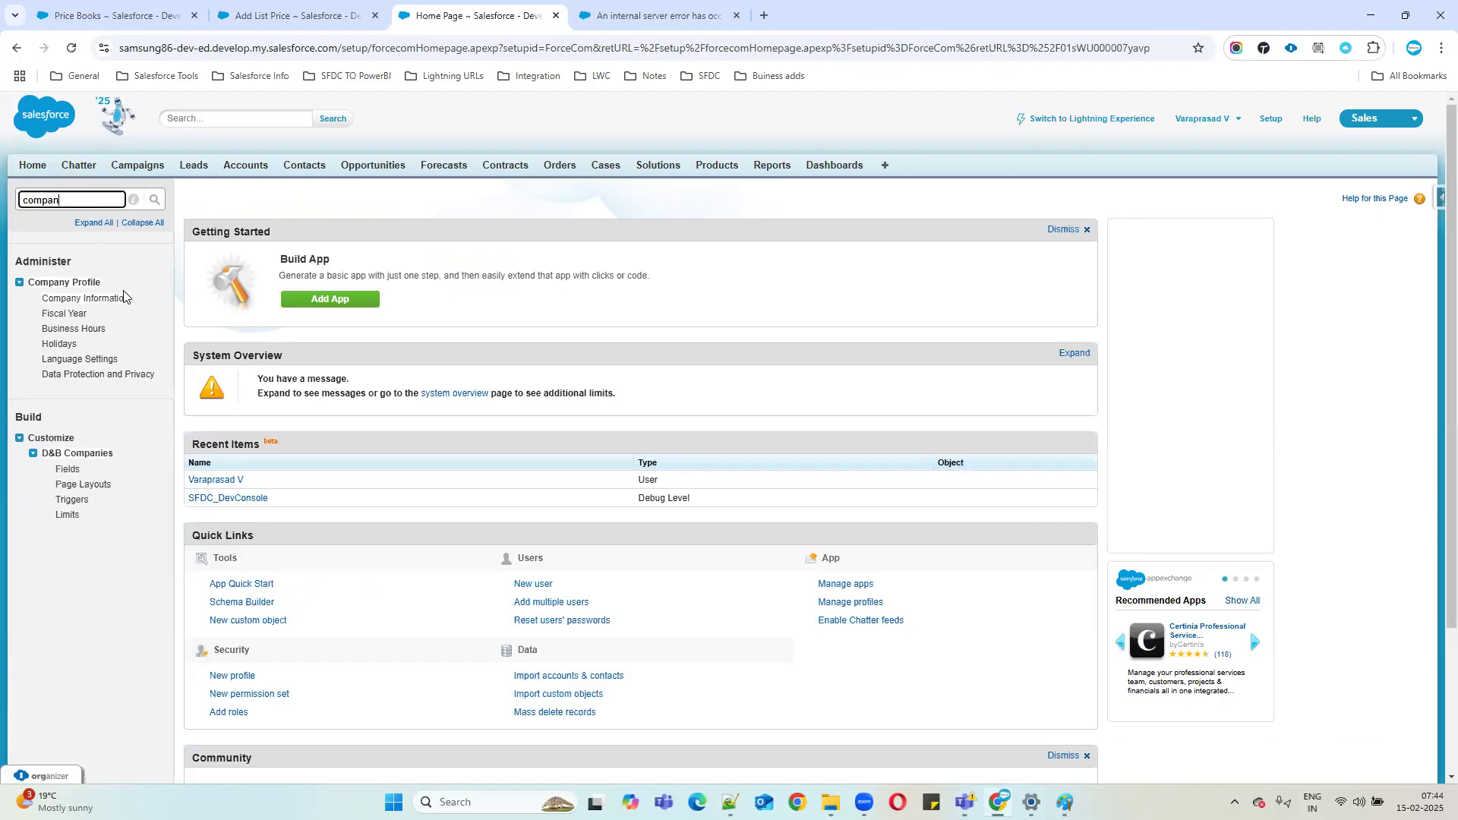
{"action": "left_click", "coordinate": [97, 302]}
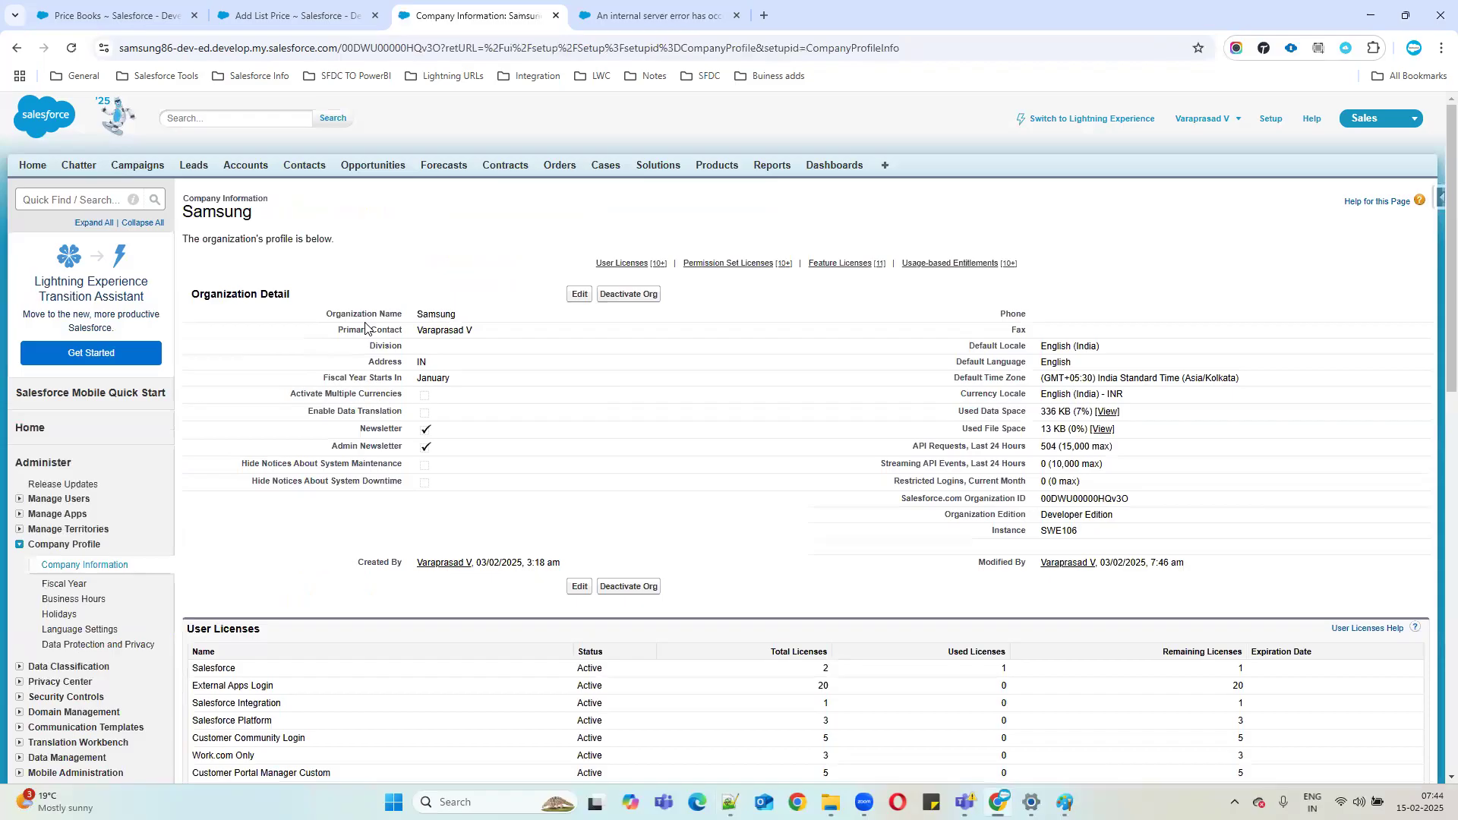
{"action": "left_click_drag", "start_coordinate": [414, 319], "coordinate": [491, 319]}
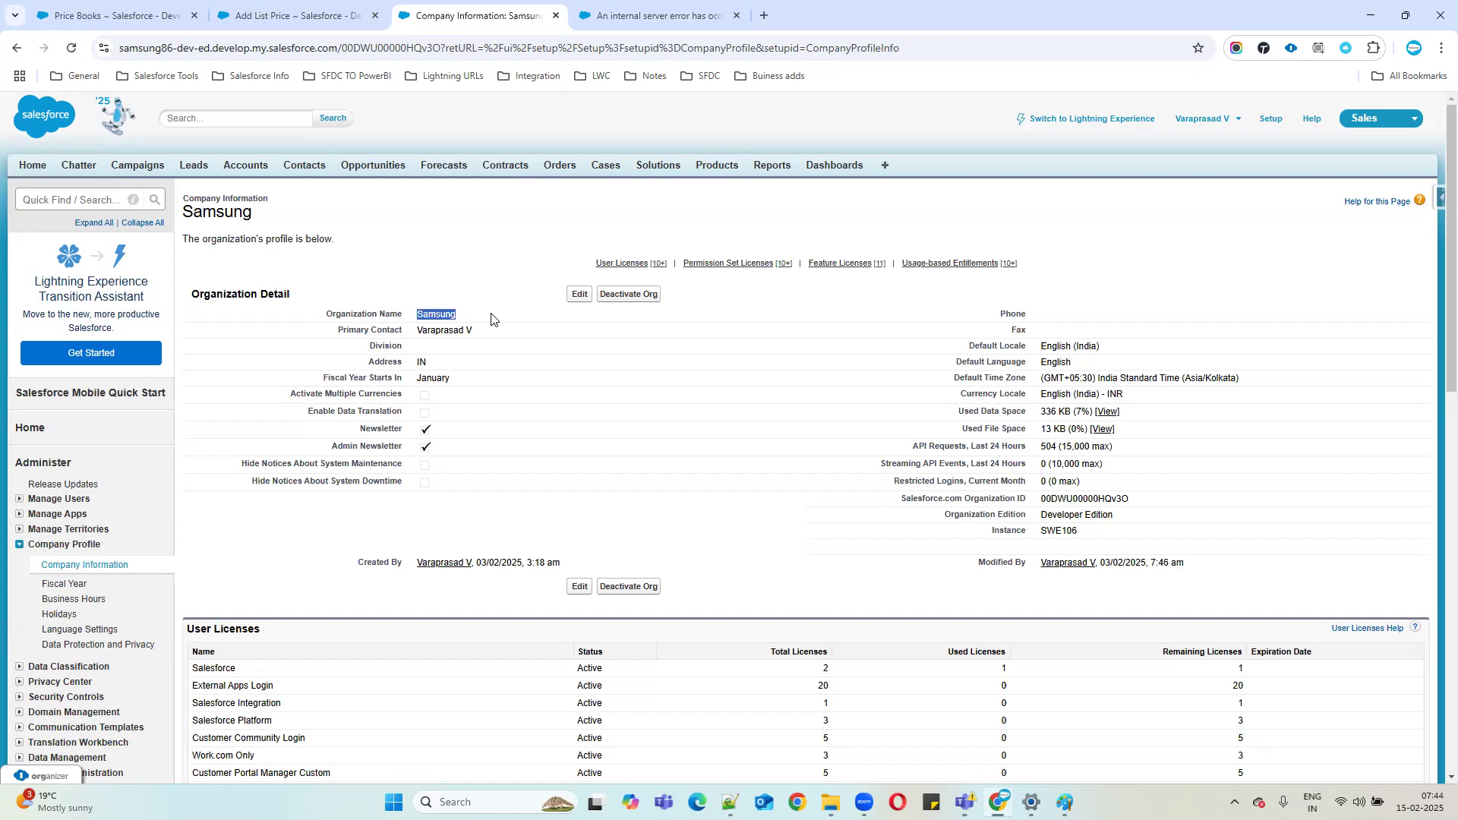
Open the Developer Edition signup page in a new tab and look over its Company field.
{"action": "left_click", "coordinate": [763, 15]}
{"action": "type", "text": "devol"}
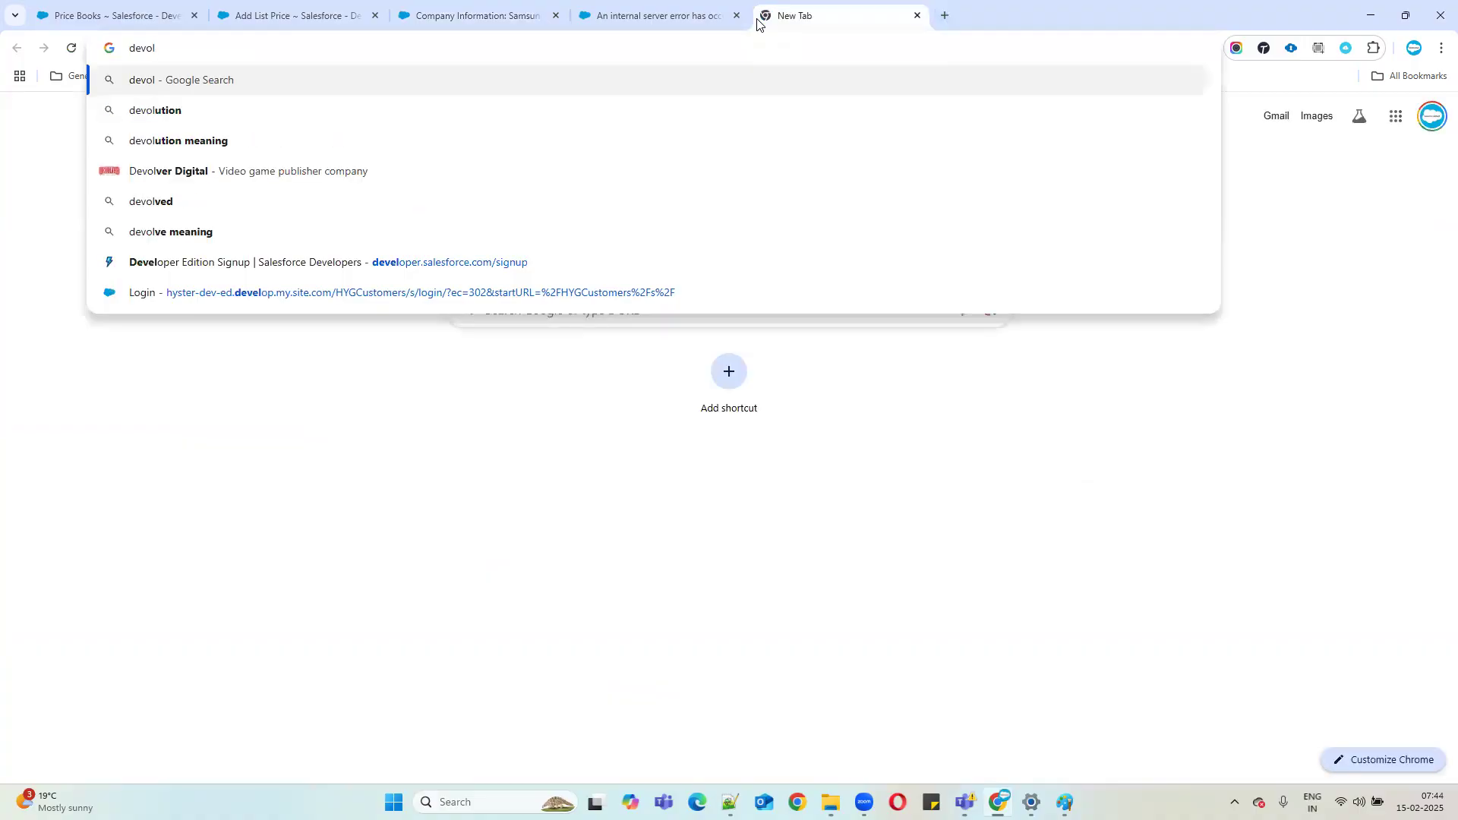
{"action": "left_click", "coordinate": [281, 263]}
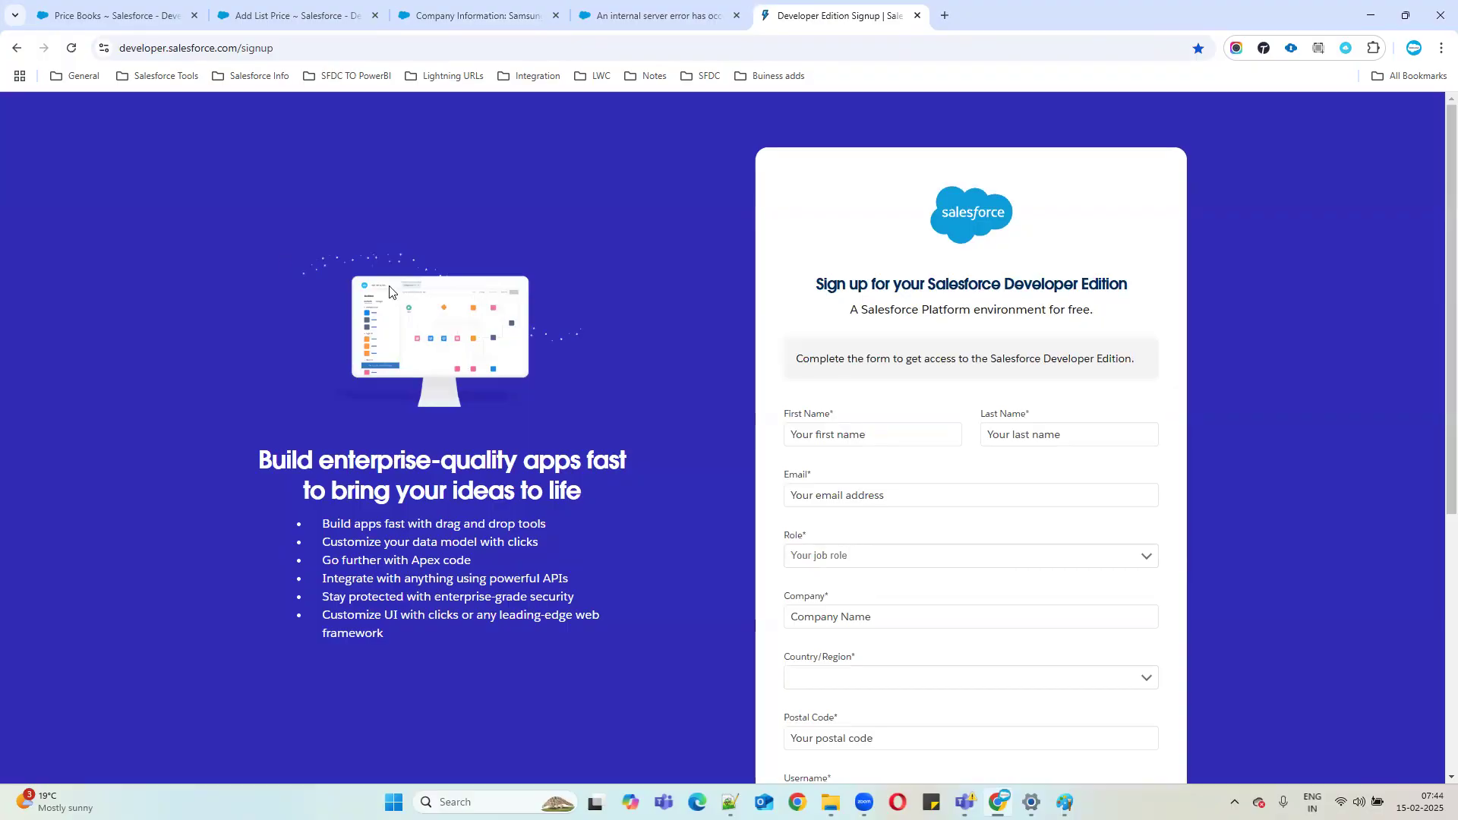
{"action": "scroll", "coordinate": [722, 307], "scroll_direction": "down", "scroll_amount": 2}
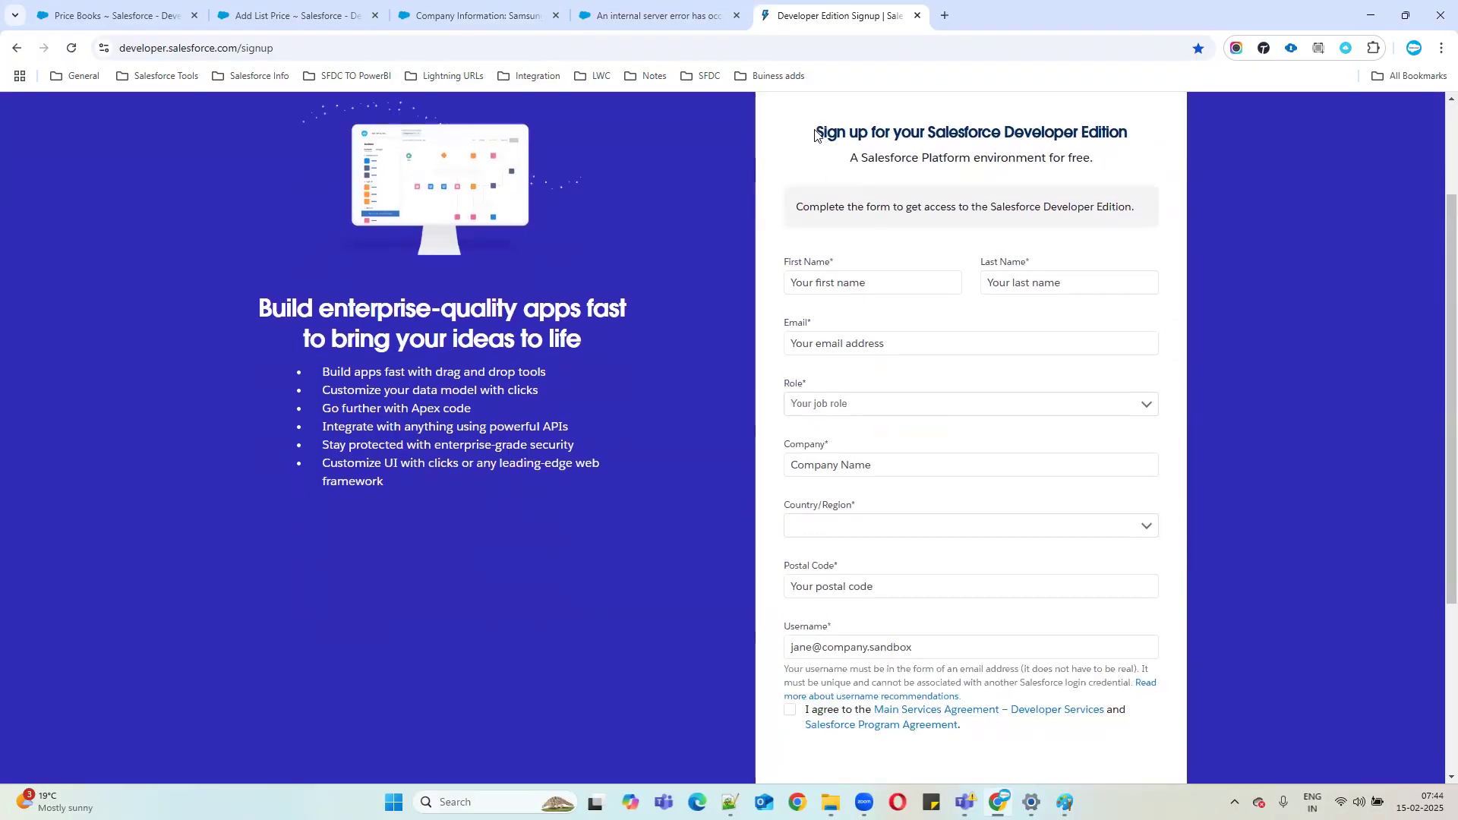
{"action": "left_click_drag", "start_coordinate": [817, 130], "coordinate": [1147, 139]}
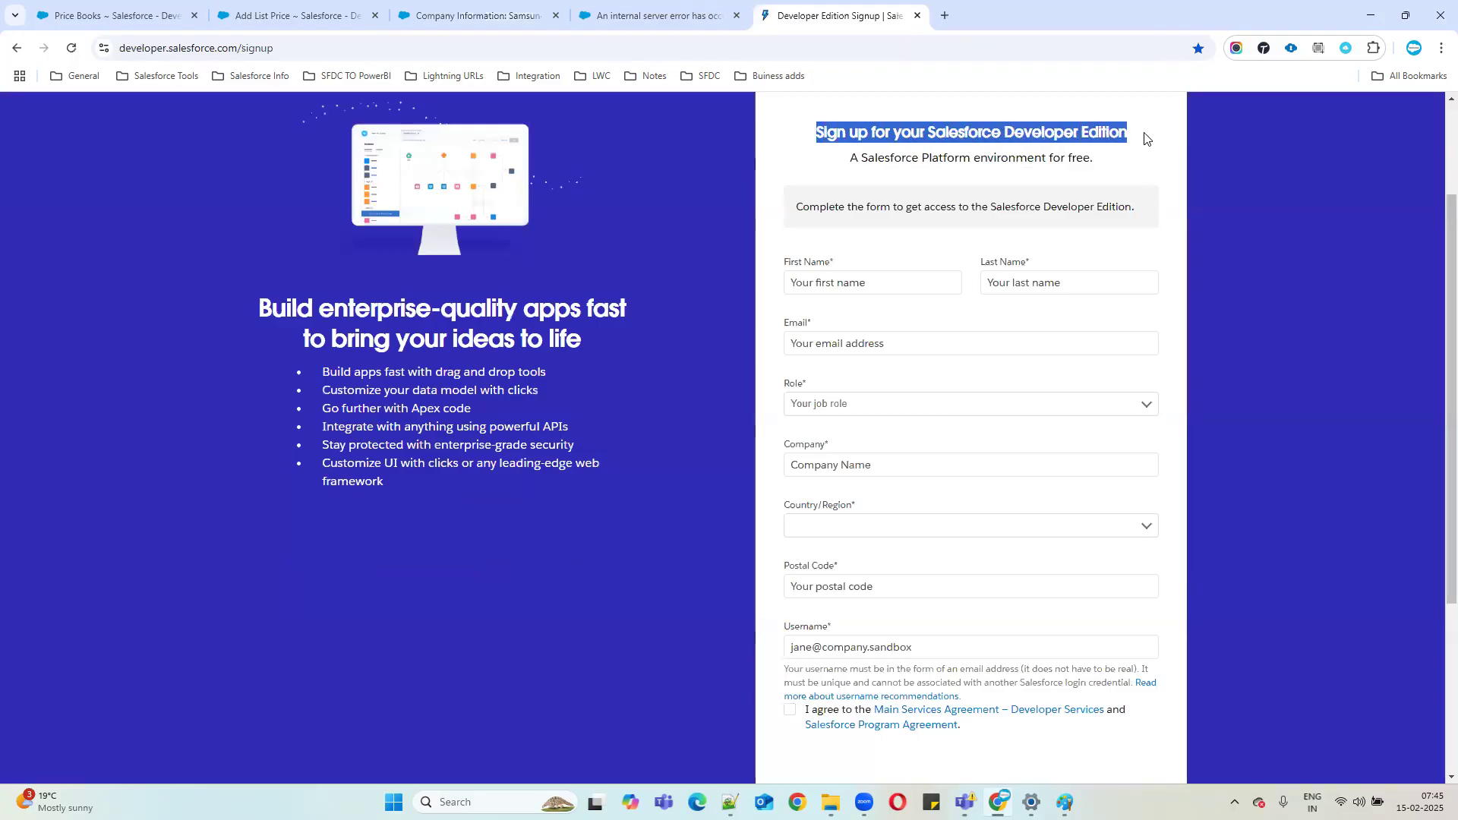
{"action": "left_click", "coordinate": [827, 460]}
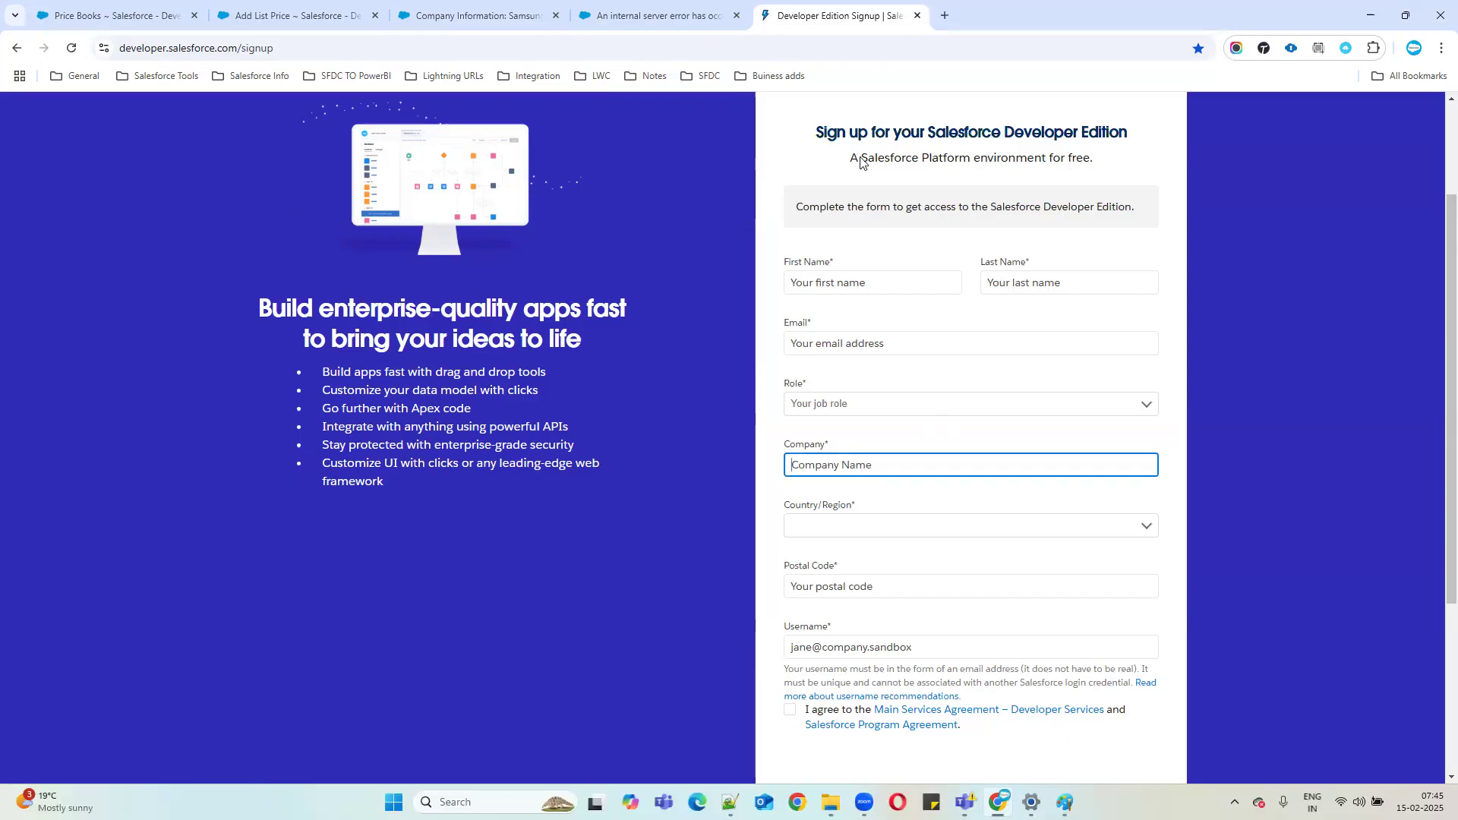
{"action": "left_click", "coordinate": [815, 139]}
{"action": "left_click_drag", "start_coordinate": [815, 139], "coordinate": [1162, 137]}
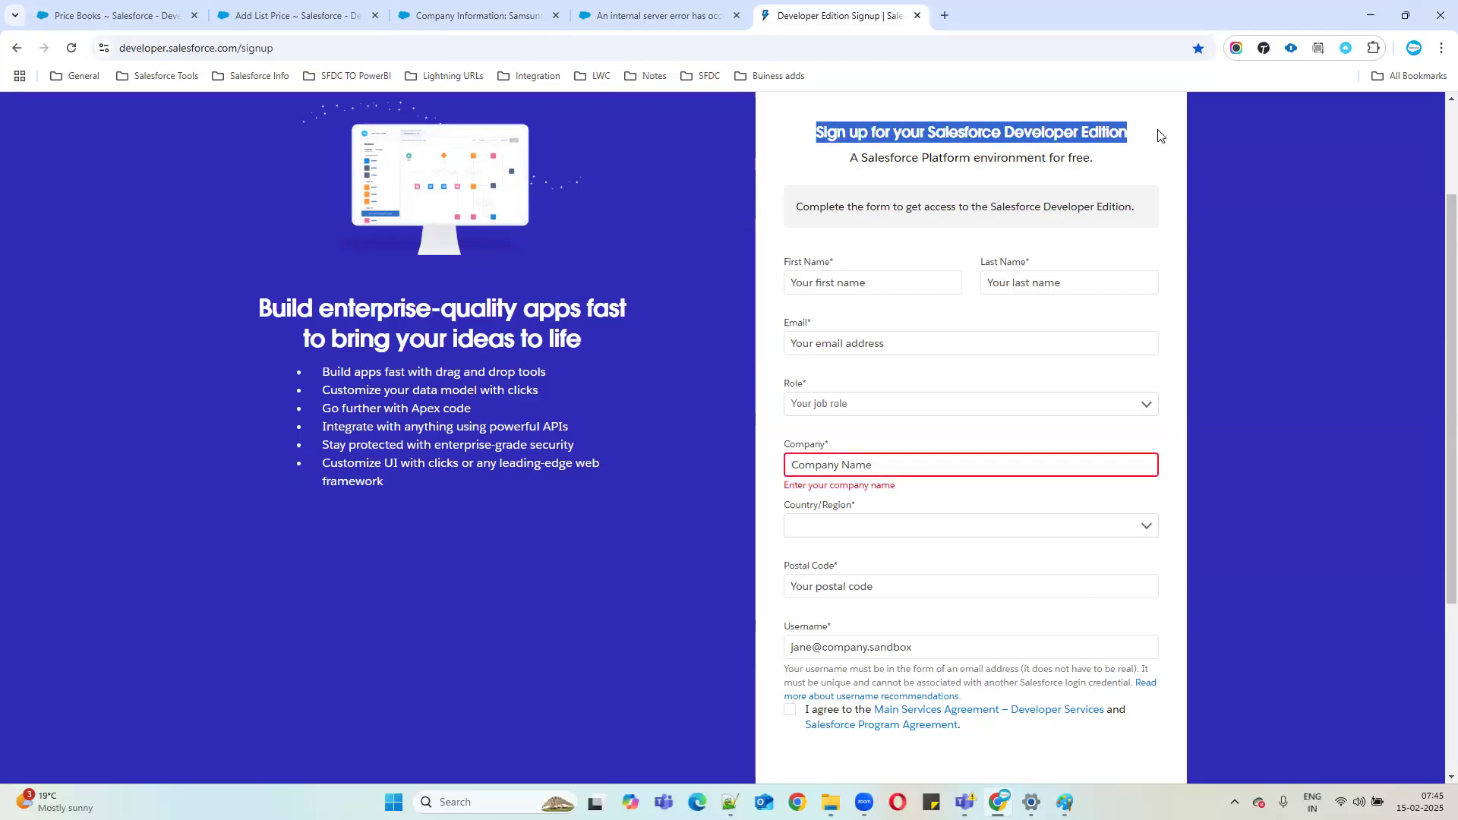
{"action": "left_click", "coordinate": [820, 465]}
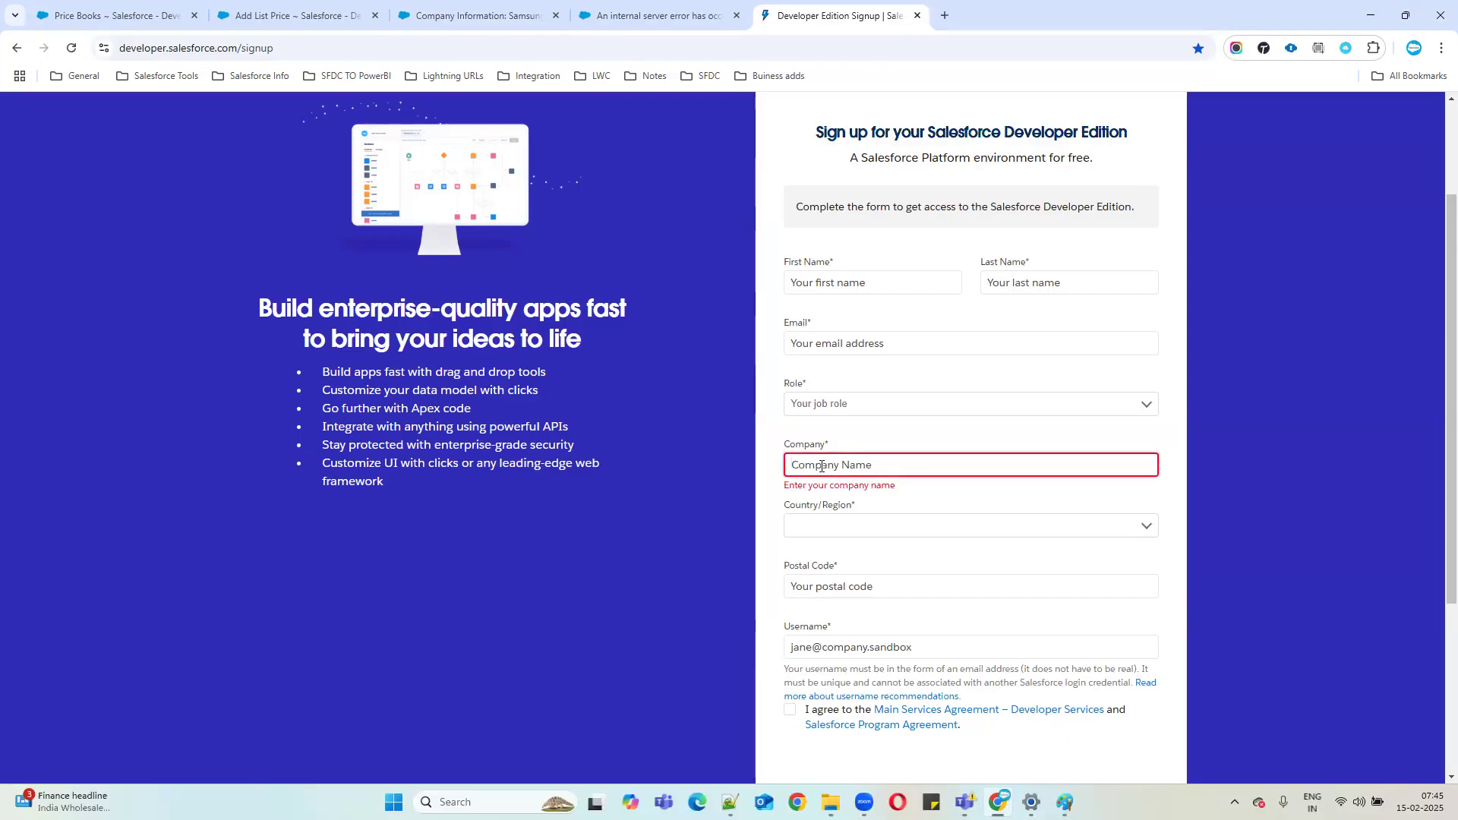
Compare the Samsung org name and IN address with the signup form, ending on Company Information.
{"action": "left_click", "coordinate": [467, 15]}
{"action": "left_click_drag", "start_coordinate": [328, 315], "coordinate": [517, 314]}
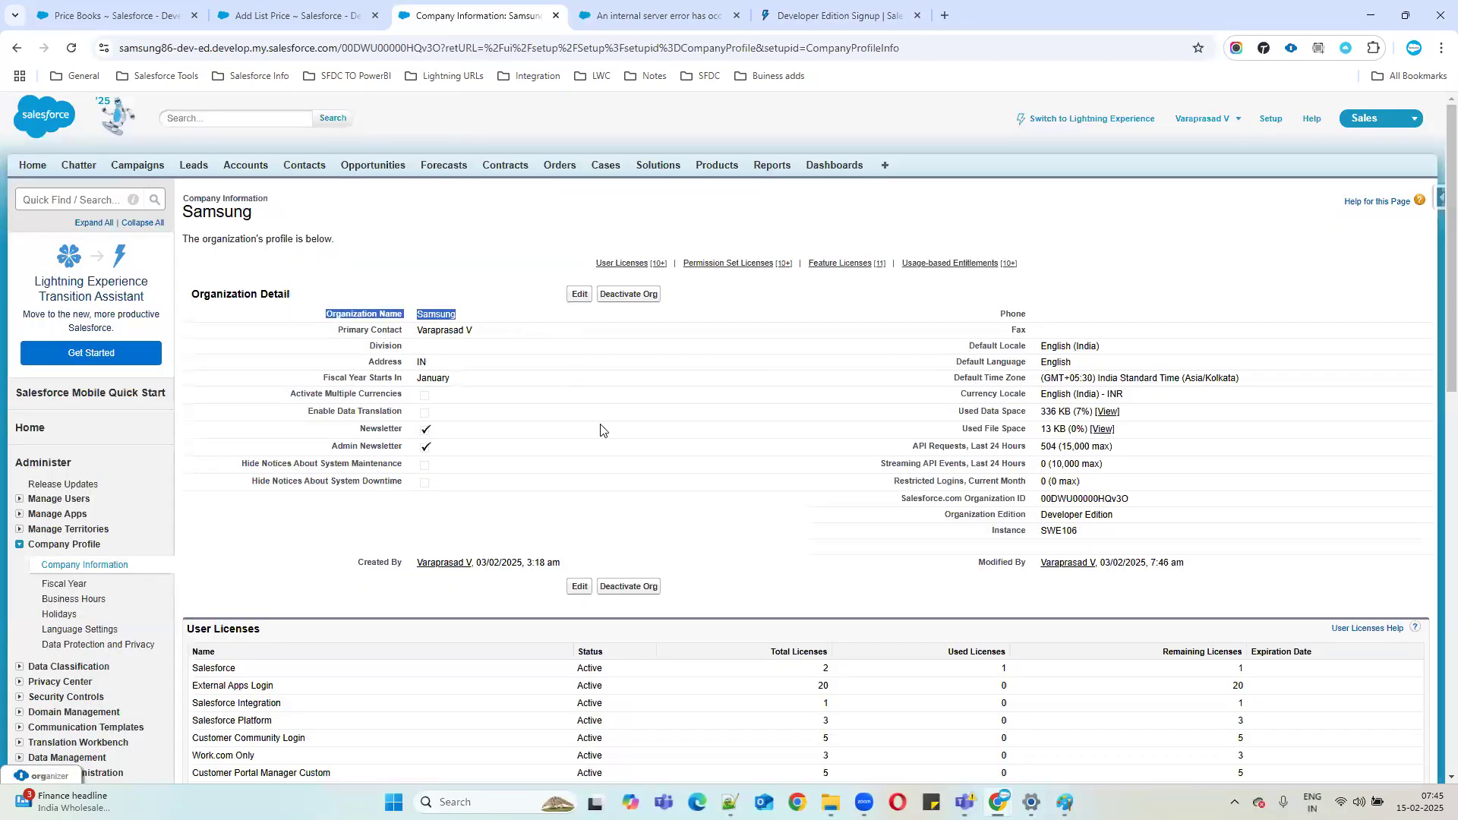
{"action": "left_click", "coordinate": [807, 16]}
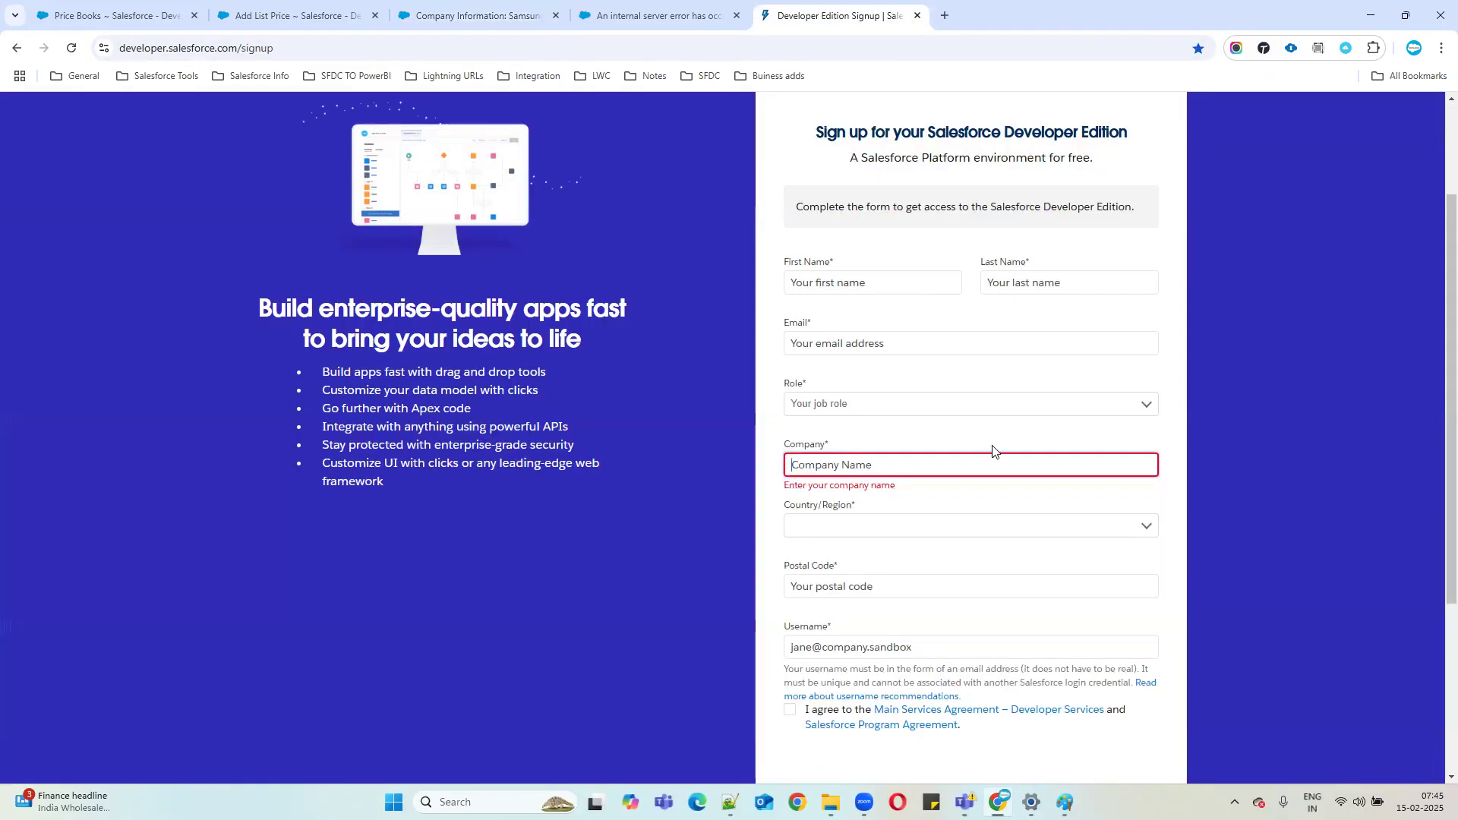
{"action": "left_click", "coordinate": [878, 531]}
{"action": "left_click", "coordinate": [455, 22]}
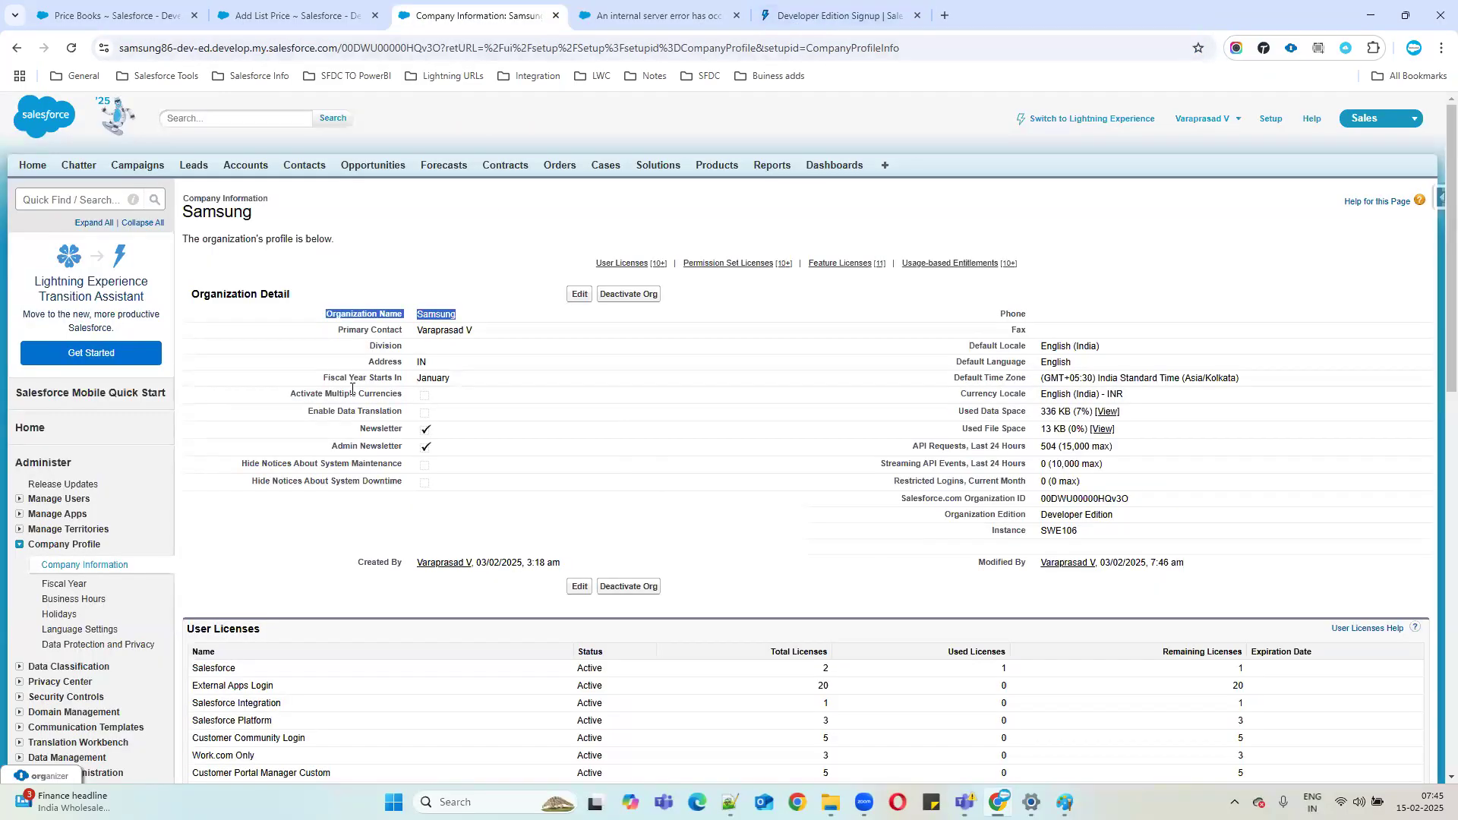
{"action": "left_click_drag", "start_coordinate": [369, 362], "coordinate": [519, 362]}
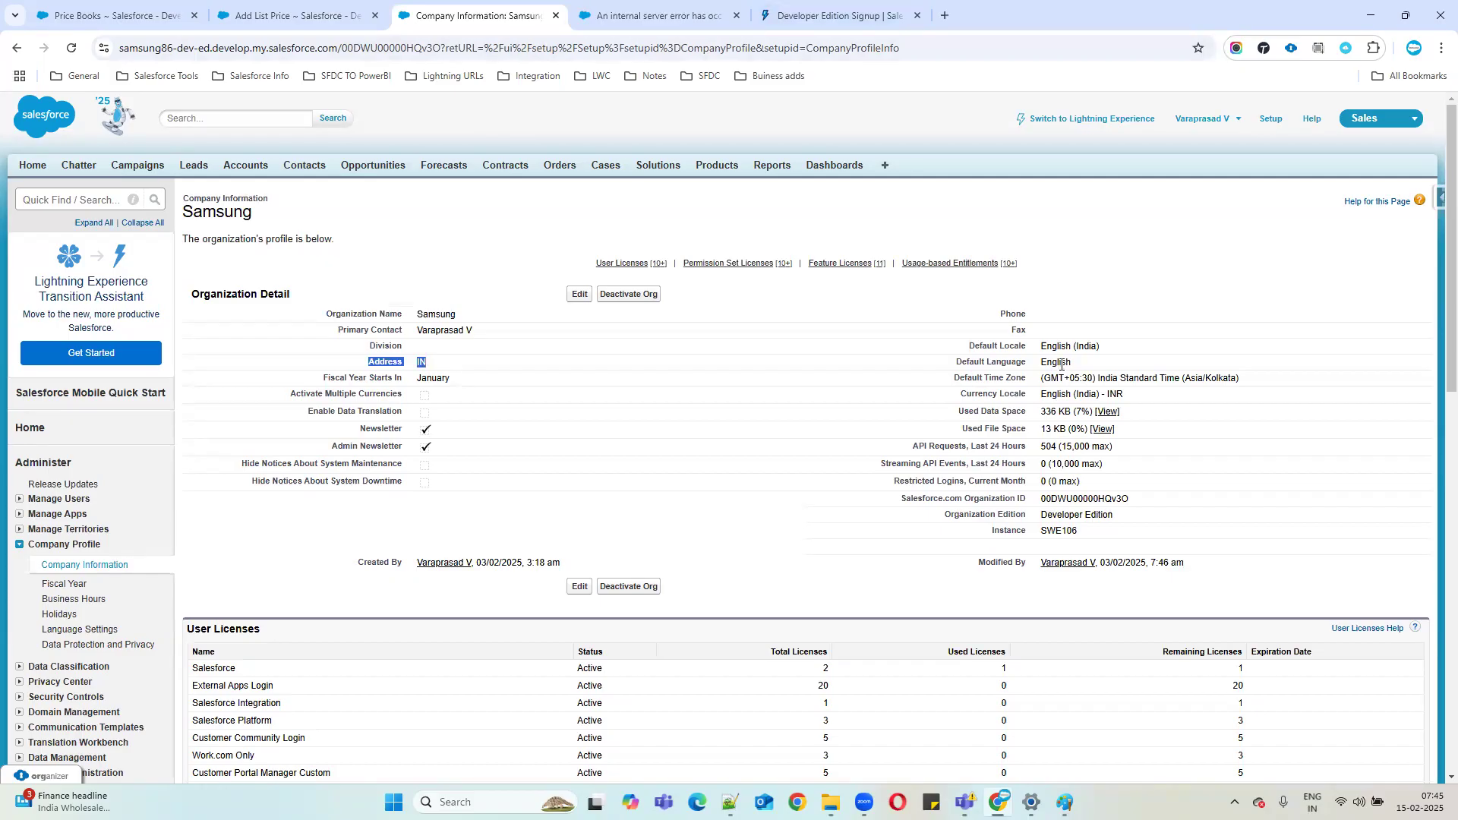
{"action": "left_click", "coordinate": [799, 23]}
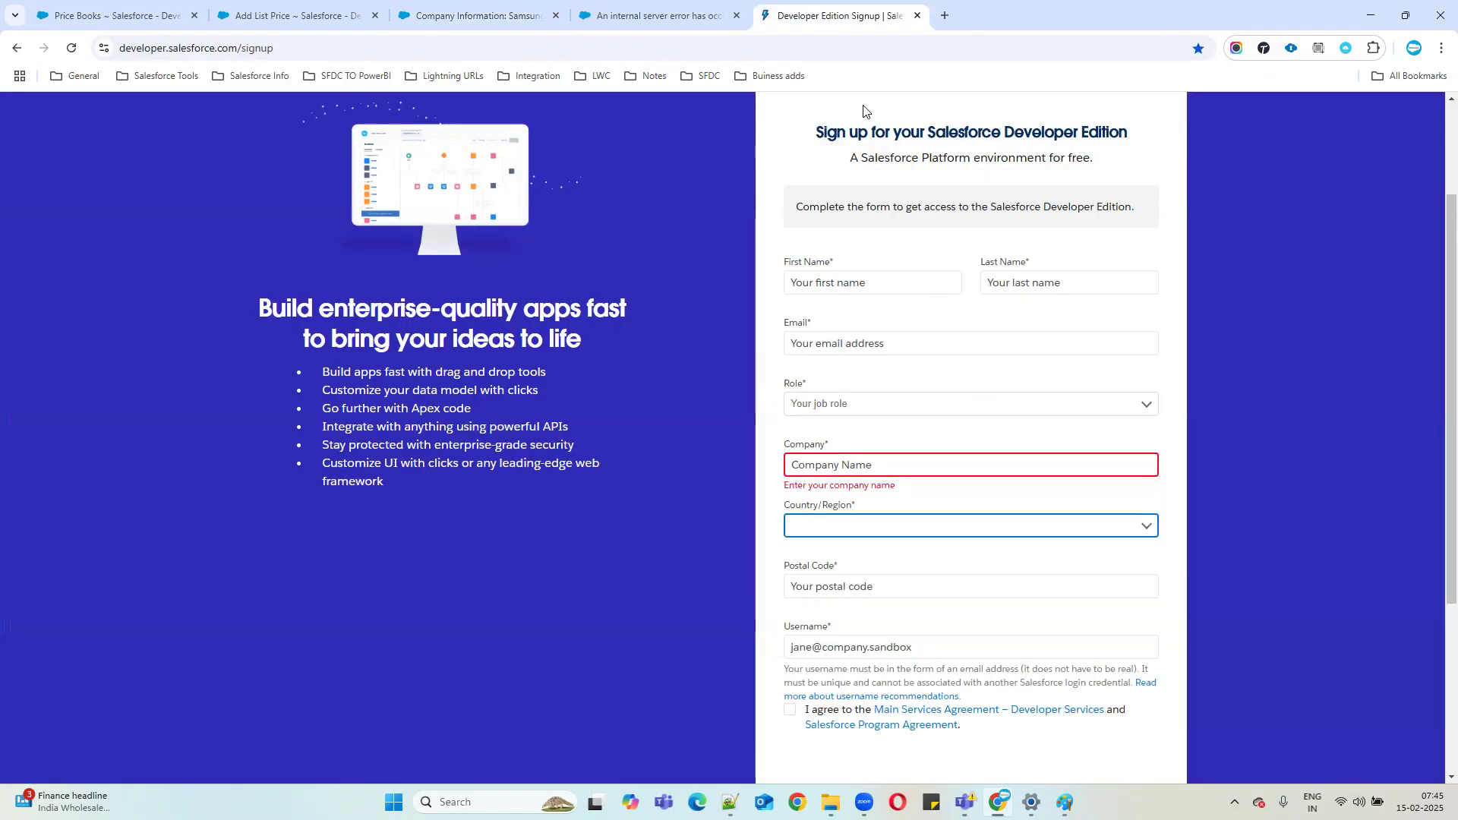
{"action": "left_click", "coordinate": [447, 11]}
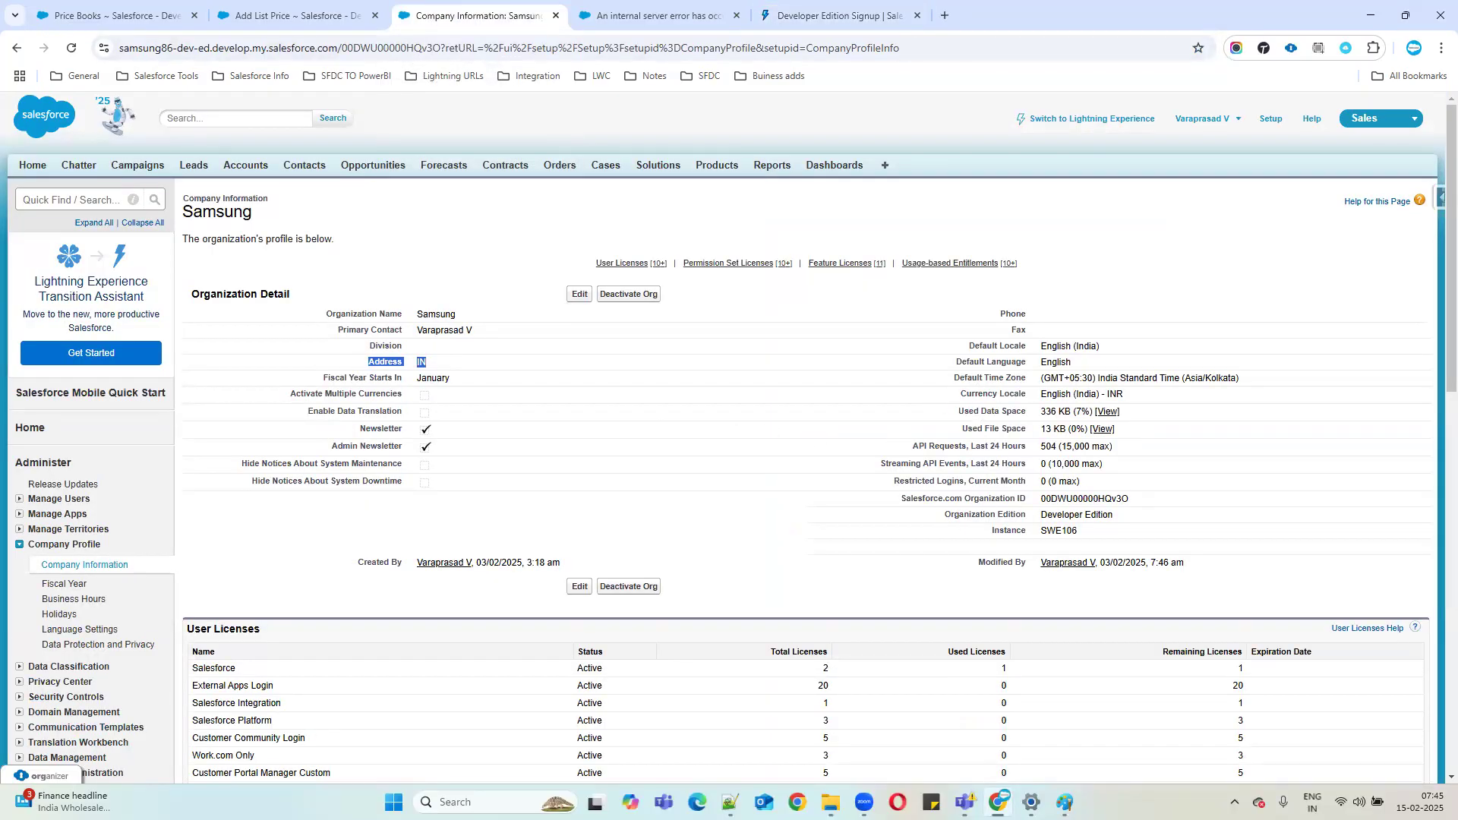
{"action": "left_click_drag", "start_coordinate": [944, 518], "coordinate": [1226, 518]}
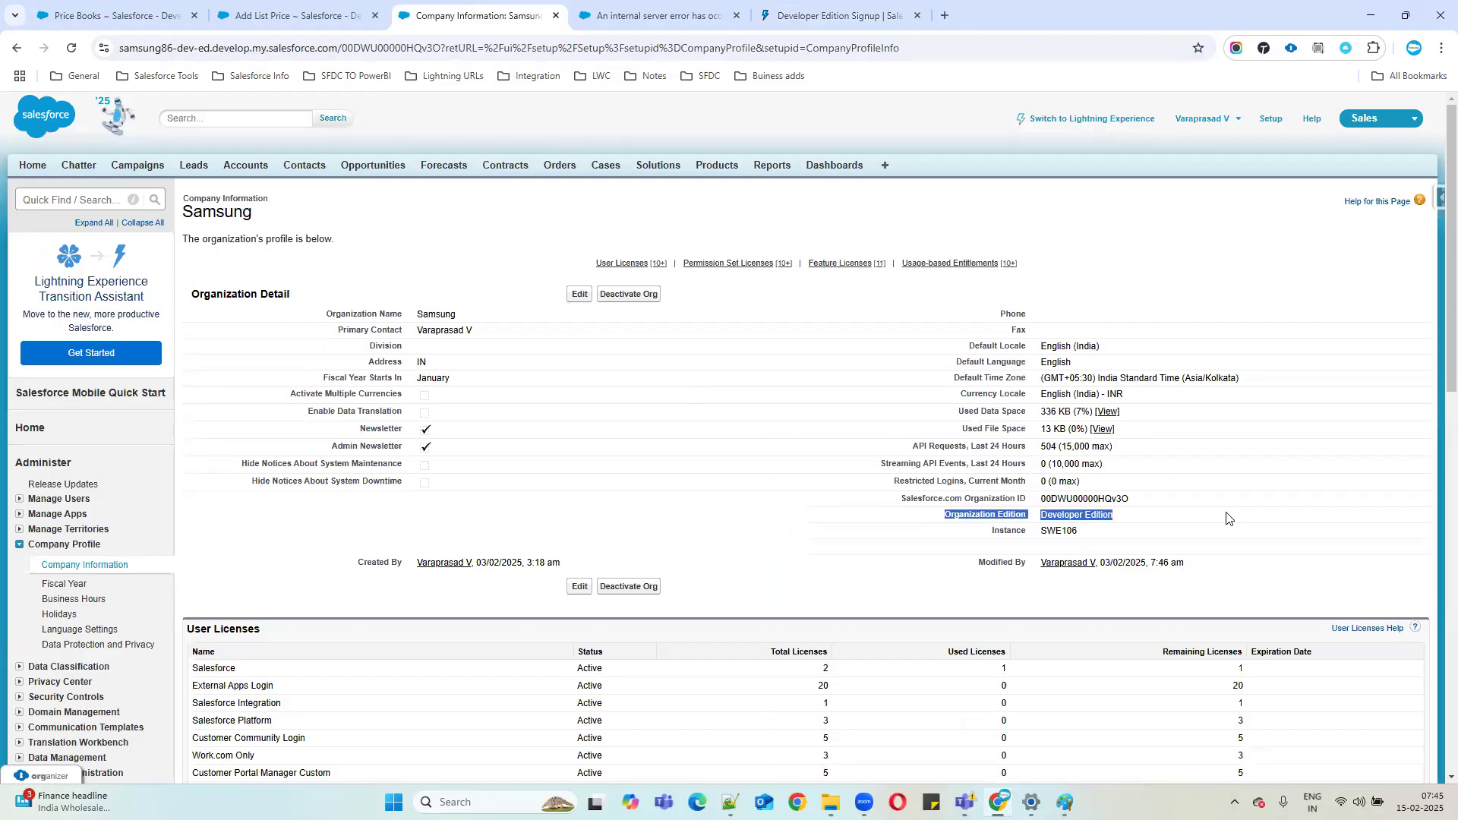
{"action": "double_click", "coordinate": [1059, 514]}
{"action": "left_click", "coordinate": [1039, 517]}
{"action": "left_click_drag", "start_coordinate": [1040, 521], "coordinate": [1148, 522]}
{"action": "left_click", "coordinate": [958, 513]}
{"action": "left_click_drag", "start_coordinate": [958, 513], "coordinate": [1163, 514]}
{"action": "double_click", "coordinate": [1068, 513]}
{"action": "left_click_drag", "start_coordinate": [1039, 517], "coordinate": [1144, 517]}
{"action": "left_click", "coordinate": [1121, 528]}
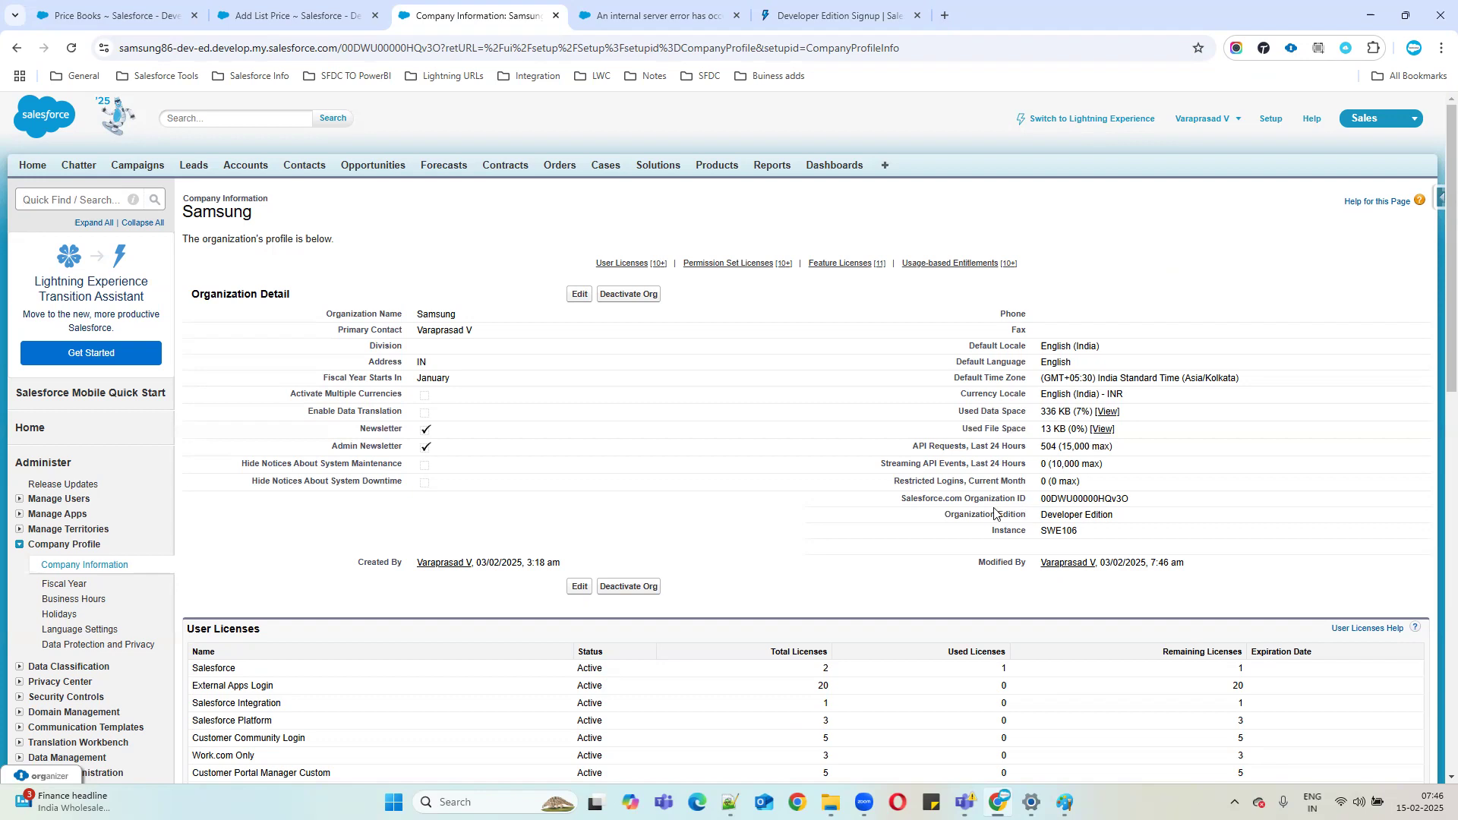
{"action": "left_click_drag", "start_coordinate": [291, 393], "coordinate": [403, 394]}
Edit the Samsung organization profile and tick Activate Multiple Currencies.
{"action": "left_click", "coordinate": [577, 294]}
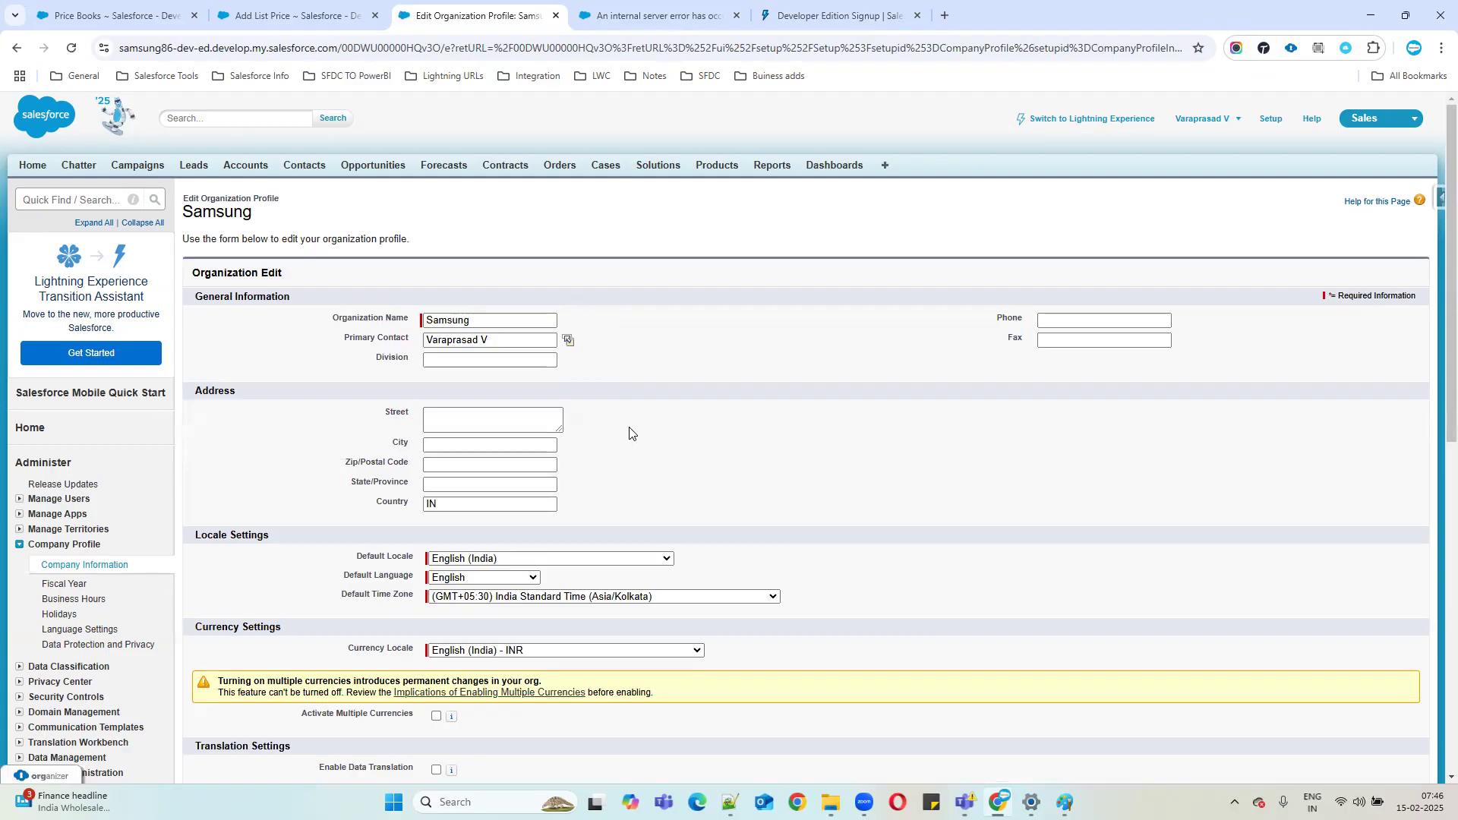
{"action": "scroll", "coordinate": [628, 443], "scroll_direction": "down", "scroll_amount": 1}
{"action": "left_click_drag", "start_coordinate": [301, 647], "coordinate": [431, 644]}
{"action": "left_click", "coordinate": [437, 642]}
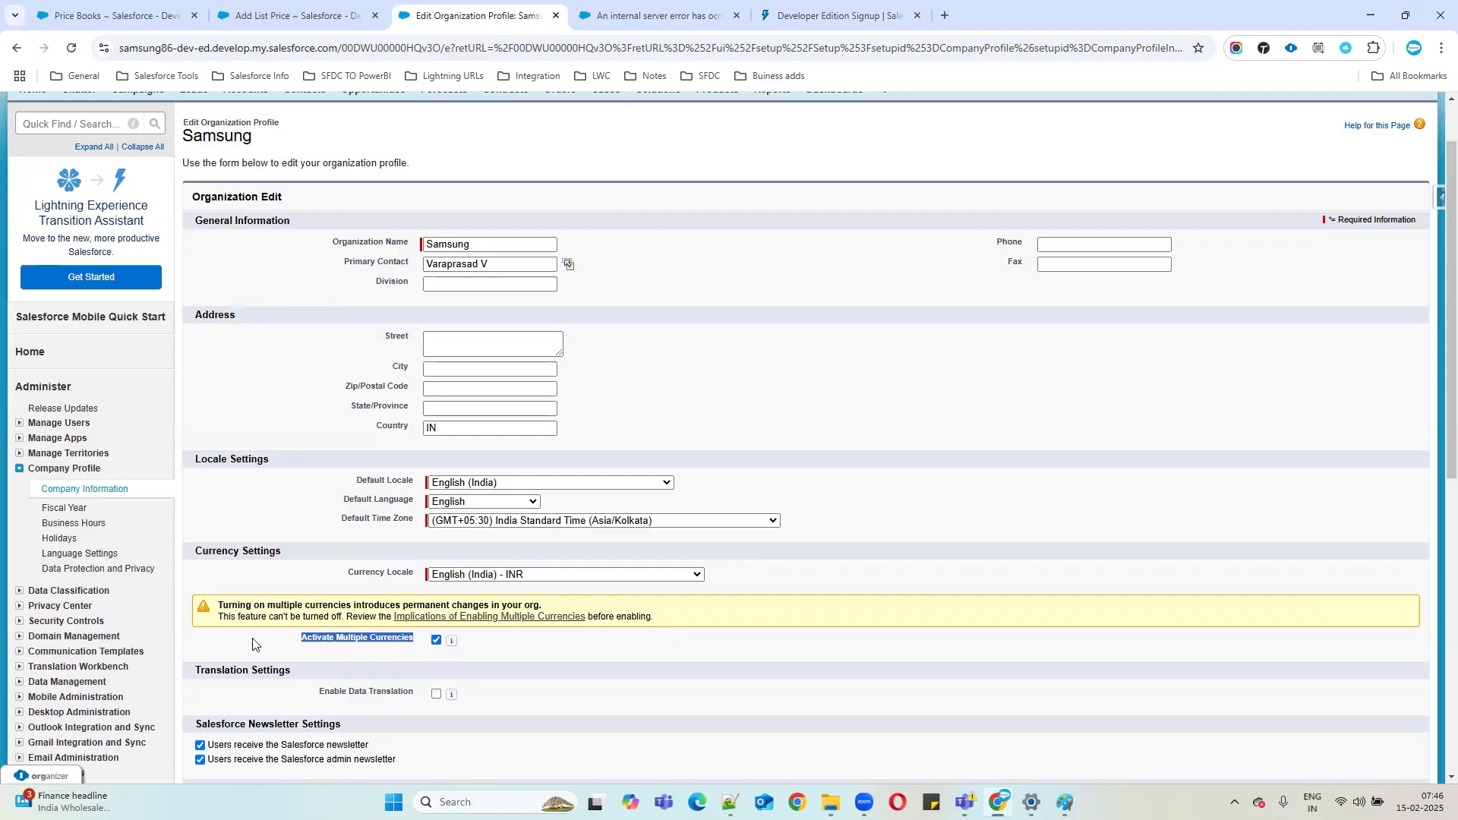
Review the warning that activating multiple currencies cannot be reversed.
{"action": "left_click", "coordinate": [233, 630]}
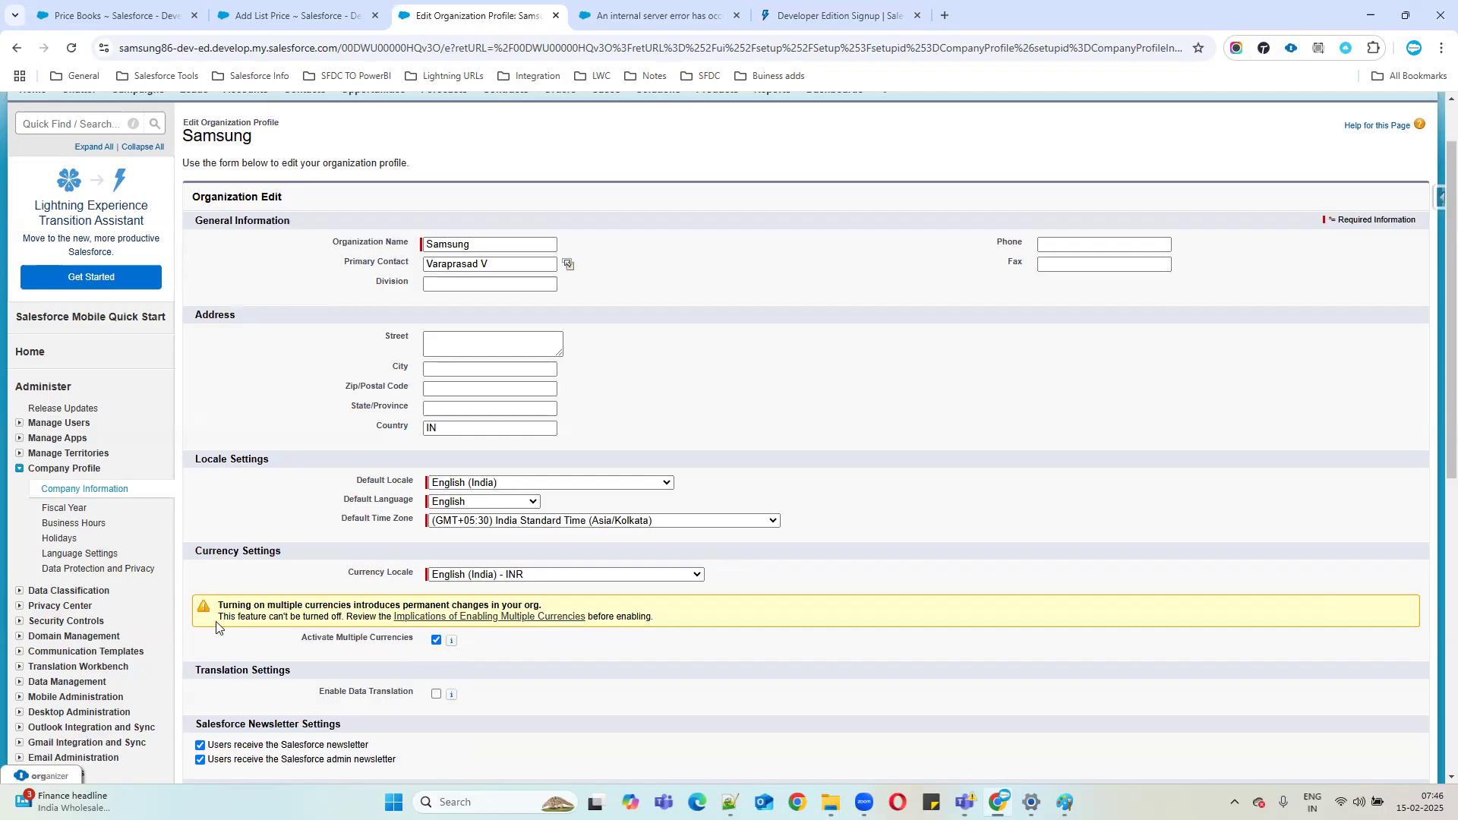
{"action": "left_click_drag", "start_coordinate": [218, 617], "coordinate": [342, 617]}
{"action": "left_click", "coordinate": [225, 618]}
{"action": "left_click_drag", "start_coordinate": [223, 619], "coordinate": [349, 617]}
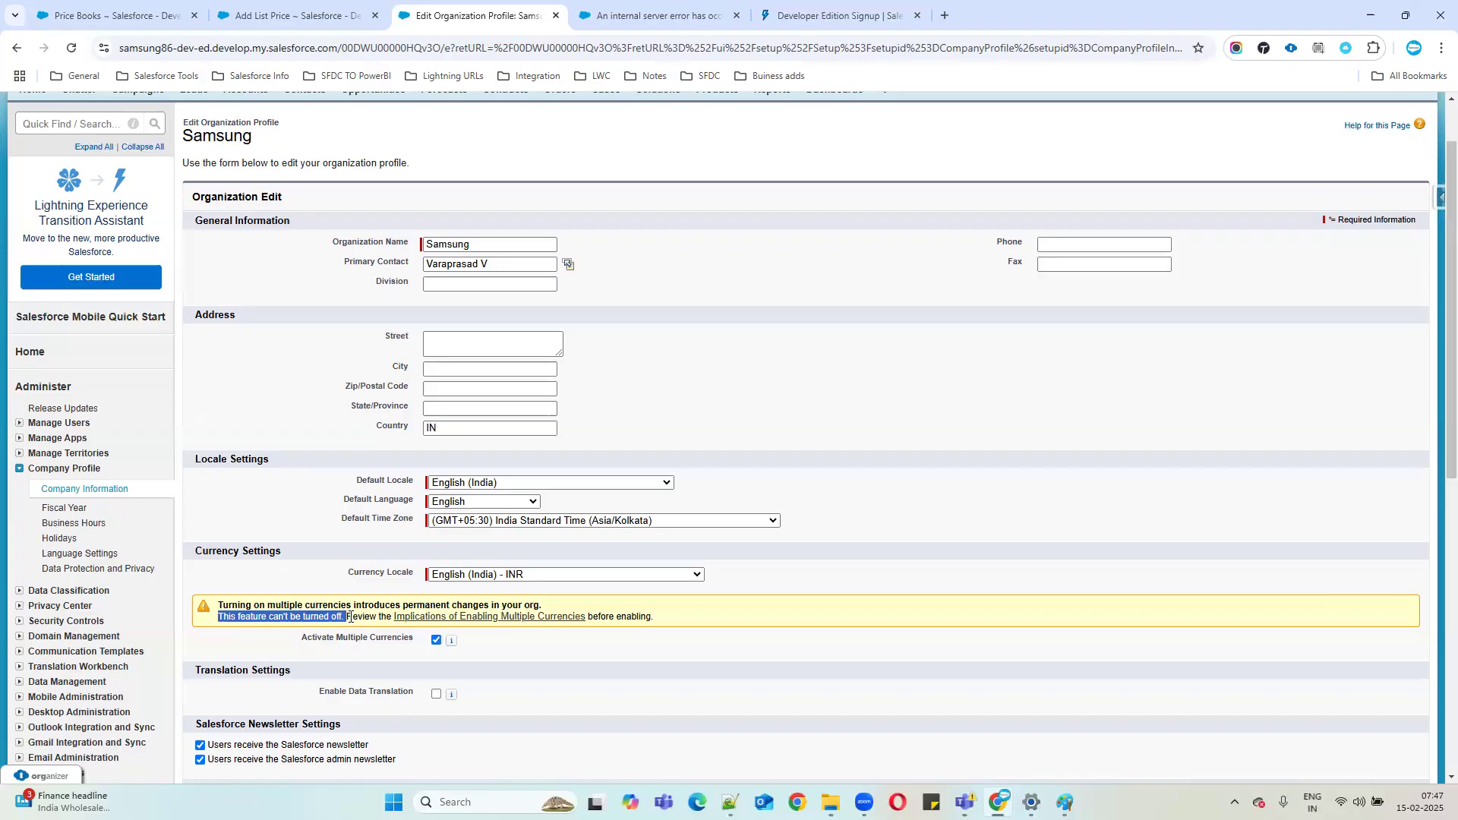
{"action": "left_click", "coordinate": [580, 640]}
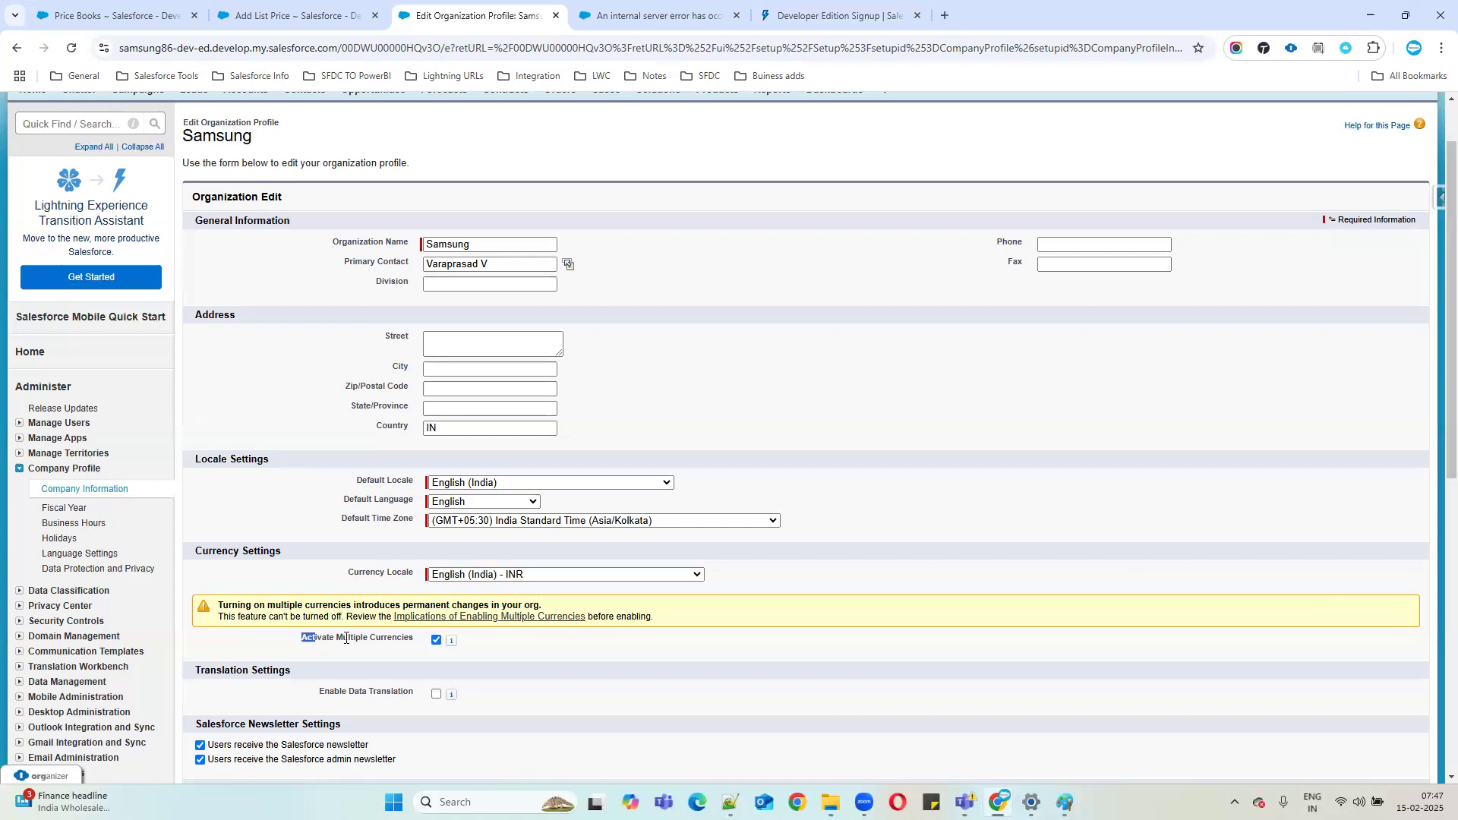
{"action": "left_click_drag", "start_coordinate": [302, 637], "coordinate": [506, 640]}
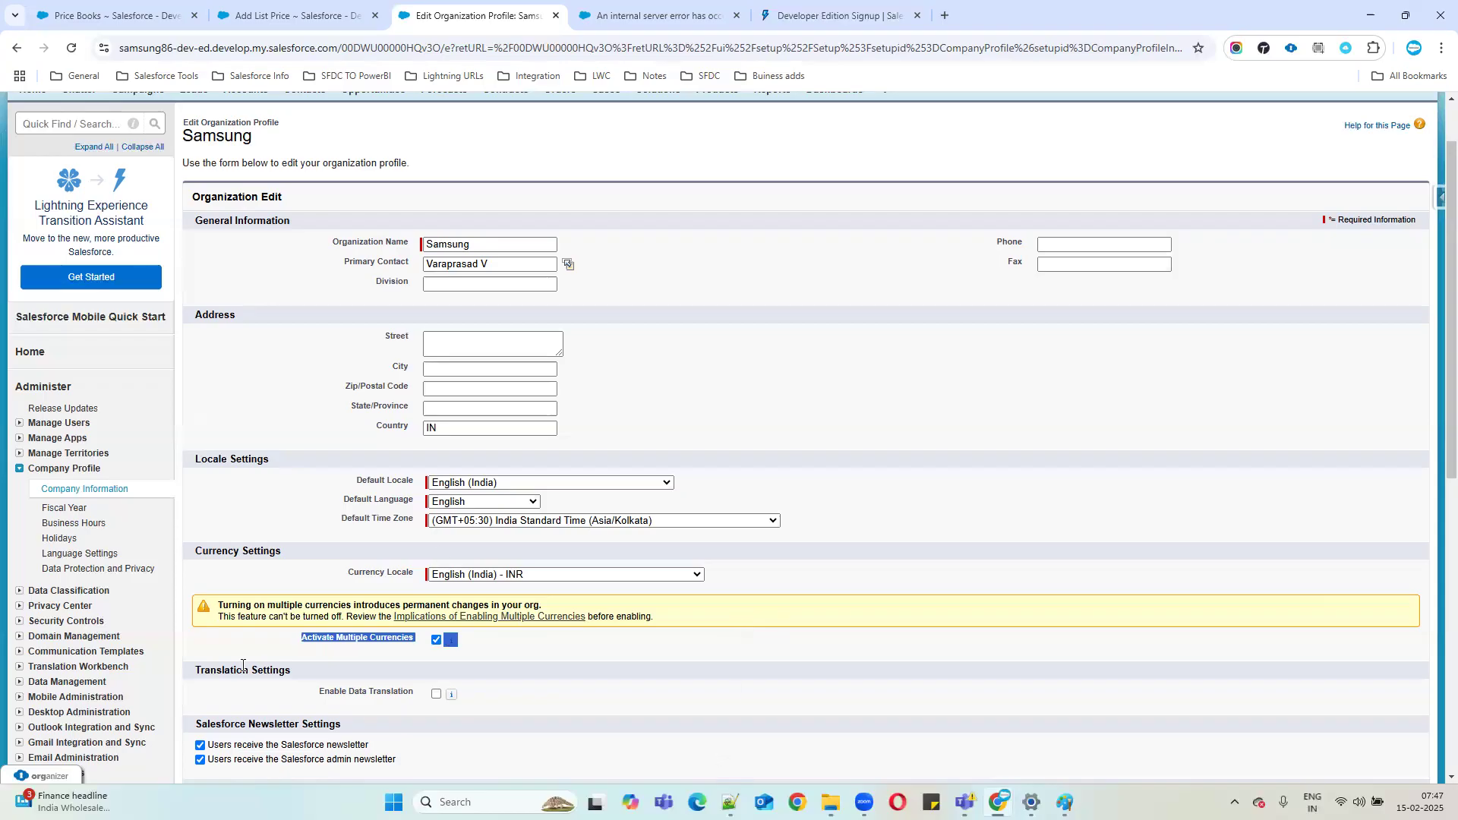
Note 'Currency :' under the Multicurrecy: heading in Notepad++, then minimize the notes.
{"action": "key", "text": "alt+Tab"}
{"action": "type", "text": "Cur"}
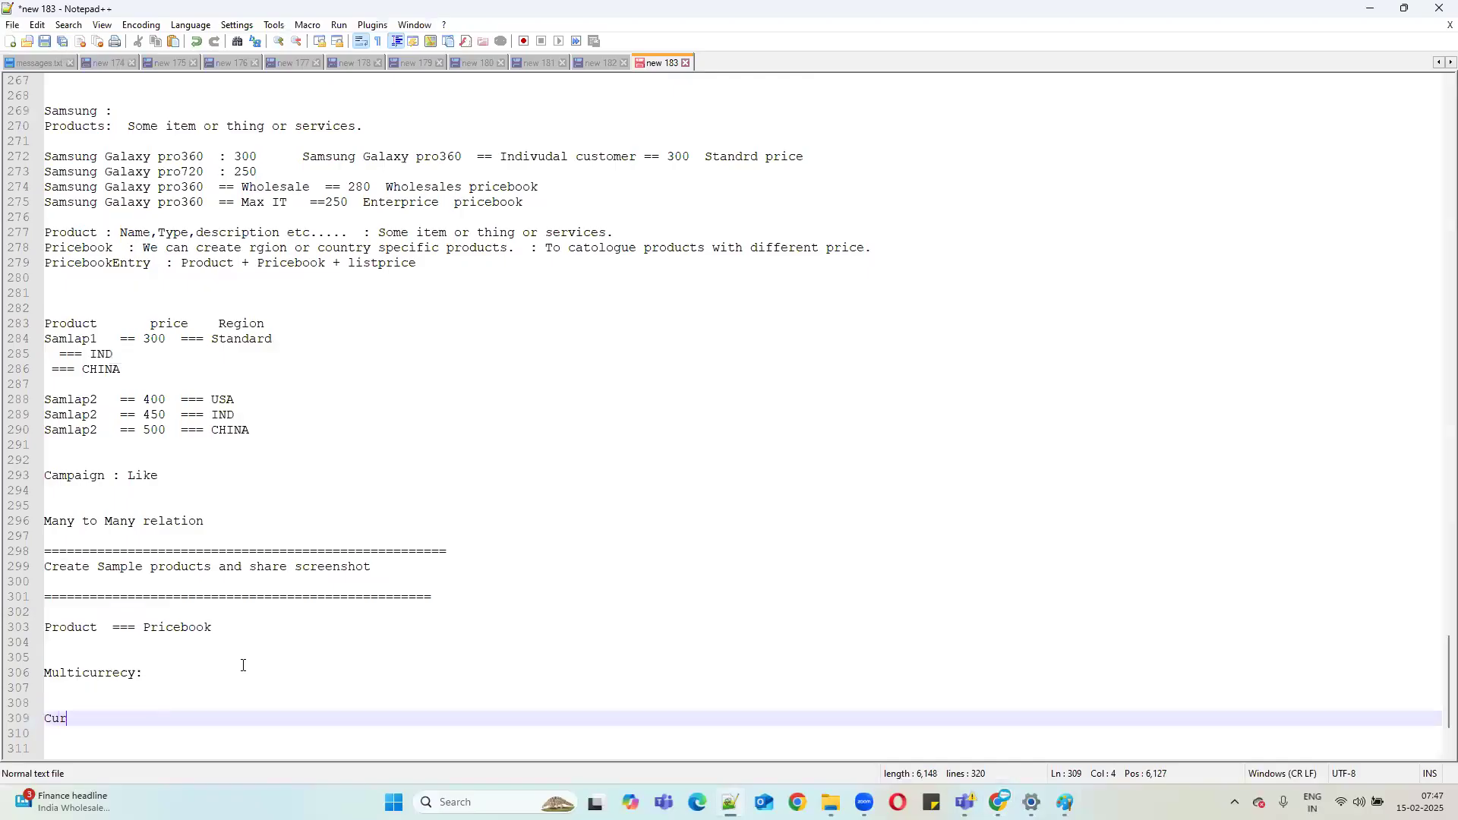
{"action": "type", "text": "rency :"}
{"action": "left_click_drag", "start_coordinate": [67, 655], "coordinate": [147, 730]}
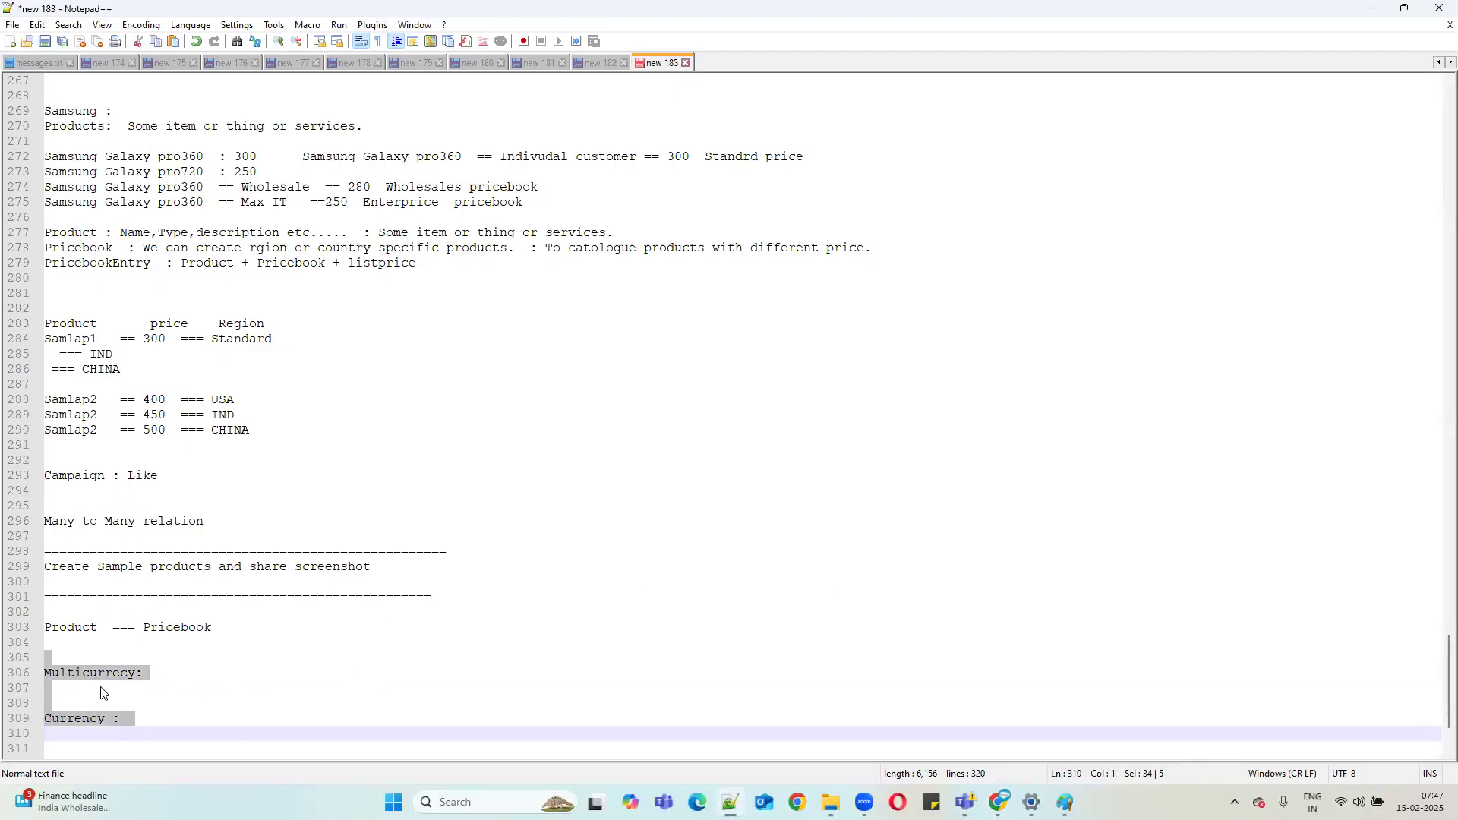
{"action": "left_click", "coordinate": [1368, 16]}
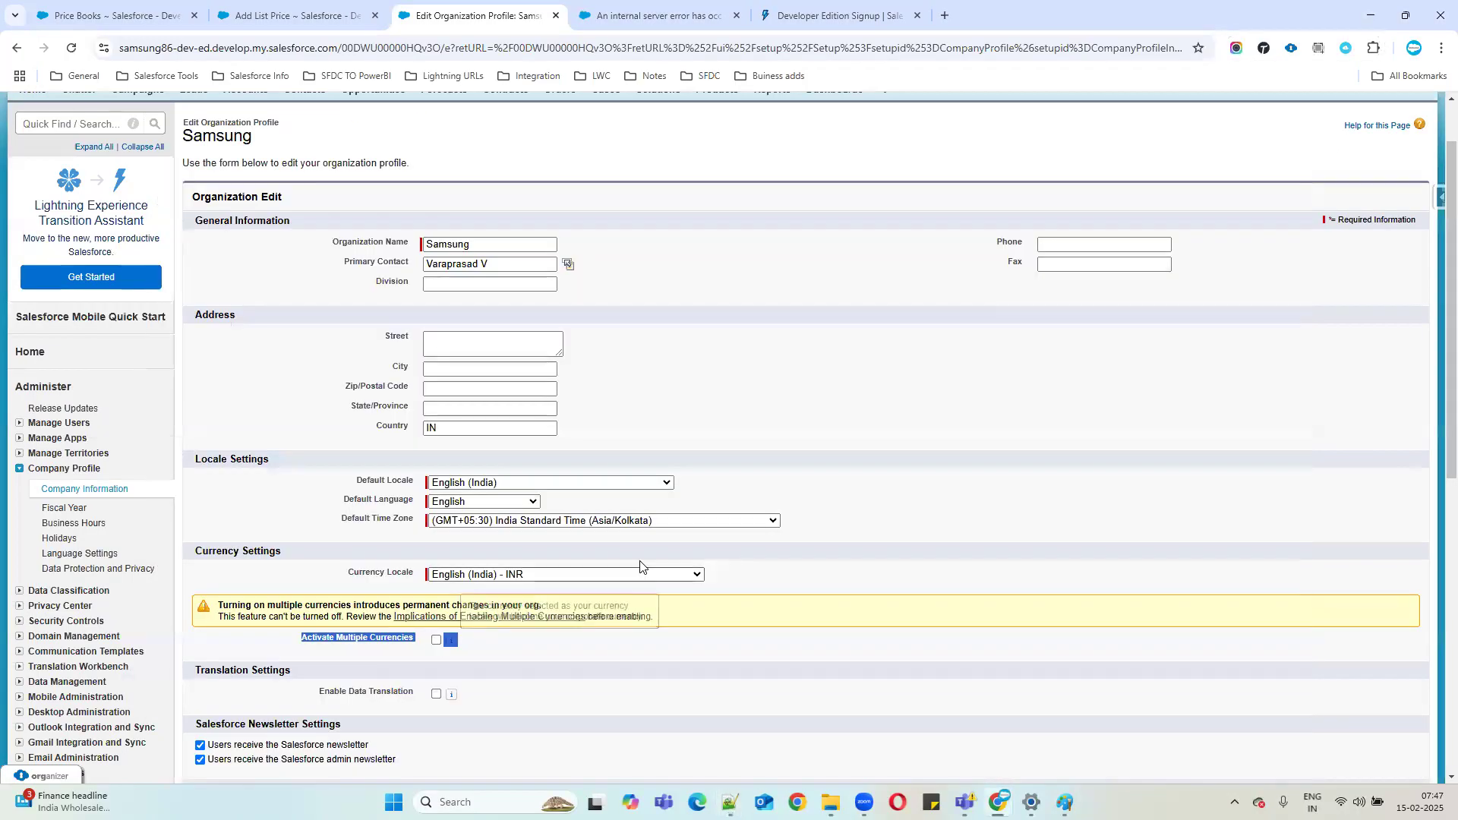
Leave the organization profile edit without saving.
{"action": "scroll", "coordinate": [640, 566], "scroll_direction": "up", "scroll_amount": 1}
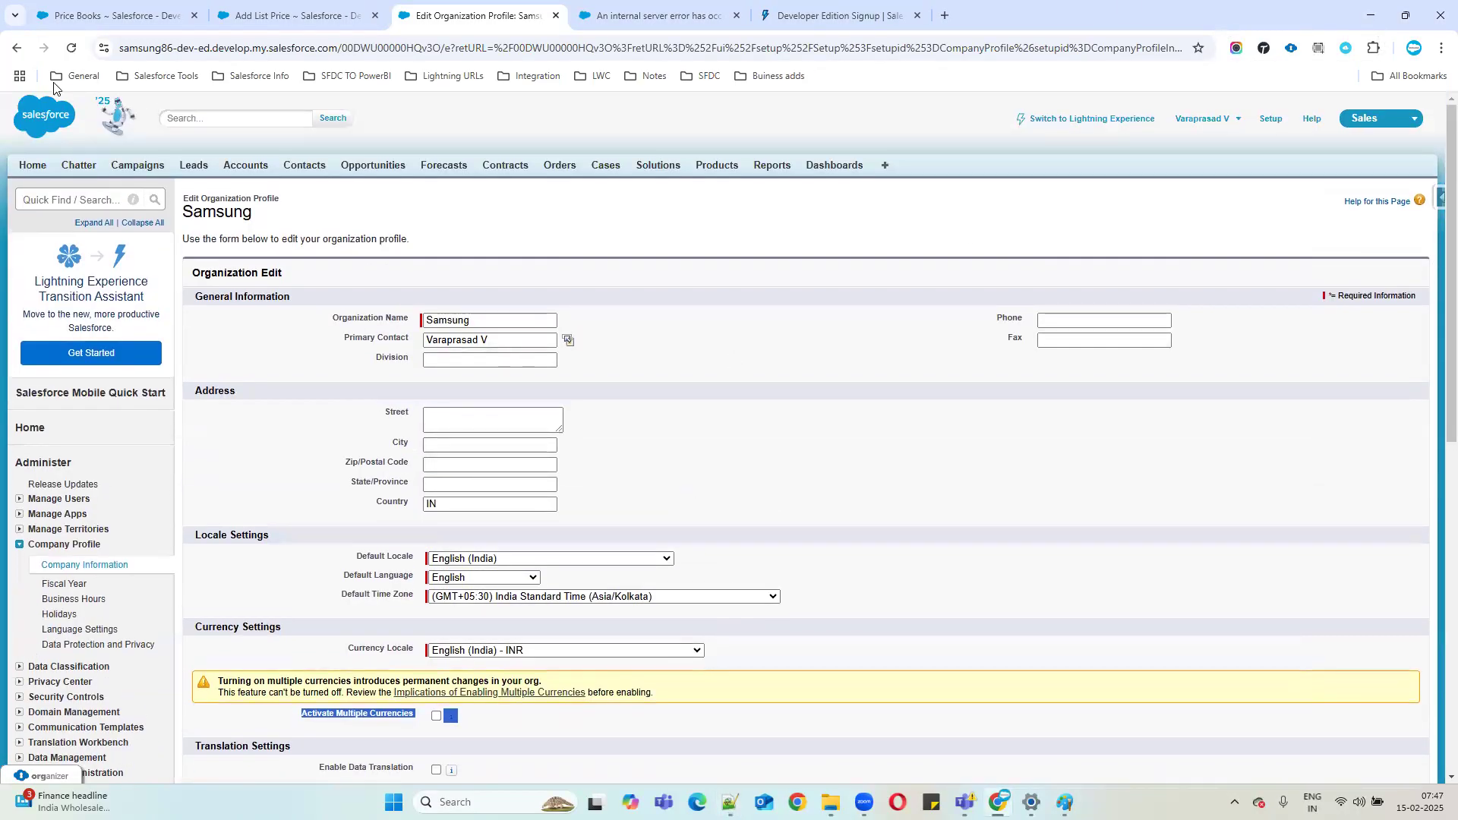
{"action": "left_click", "coordinate": [16, 48]}
{"action": "left_click_drag", "start_coordinate": [428, 452], "coordinate": [808, 477]}
Cancel the pending USA Price Book list price for Samsung Galaxy Book6.
{"action": "left_click", "coordinate": [660, 13]}
{"action": "left_click", "coordinate": [334, 13]}
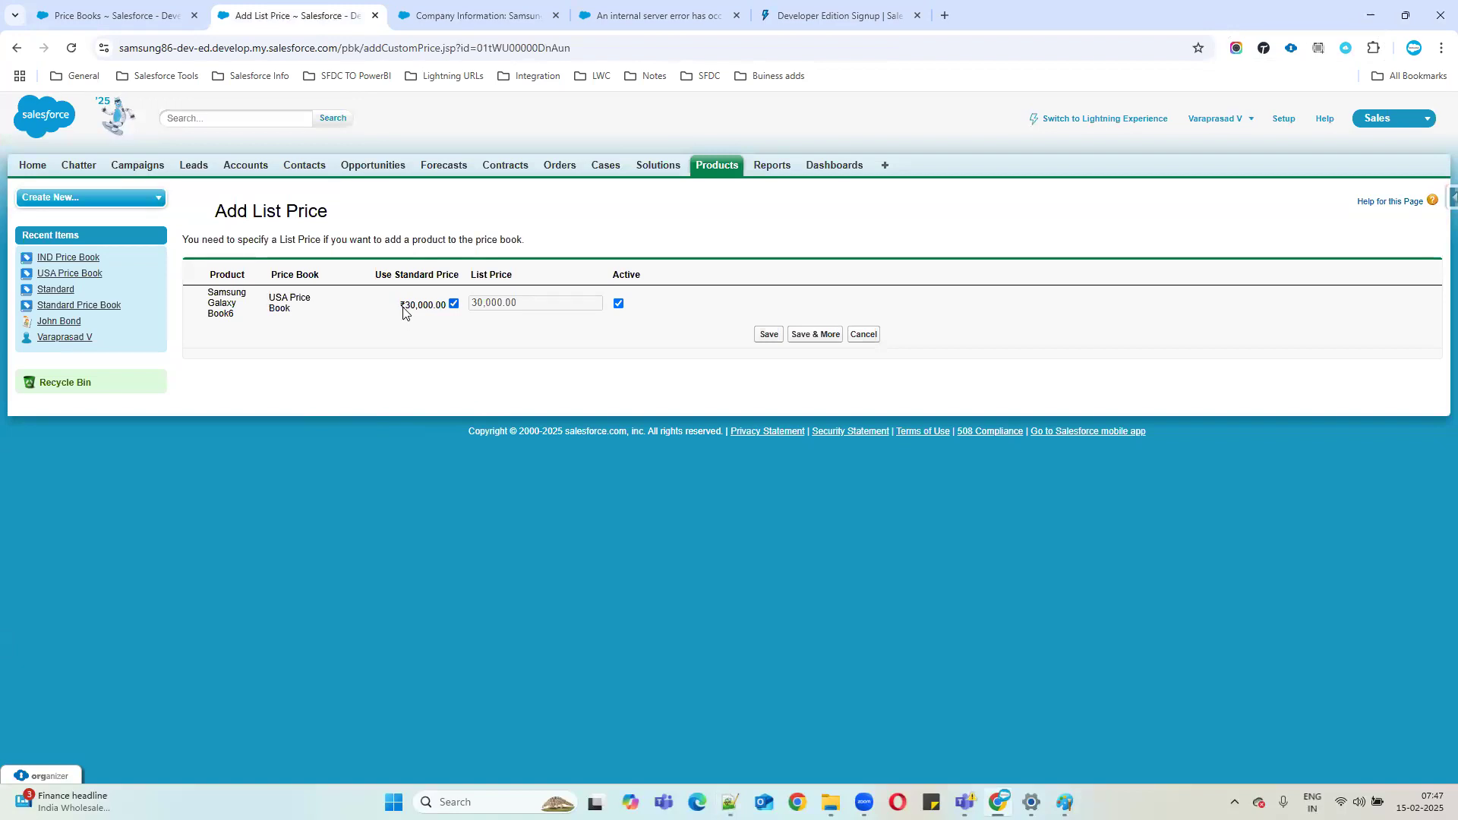
{"action": "left_click_drag", "start_coordinate": [410, 310], "coordinate": [397, 308]}
{"action": "left_click", "coordinate": [870, 339]}
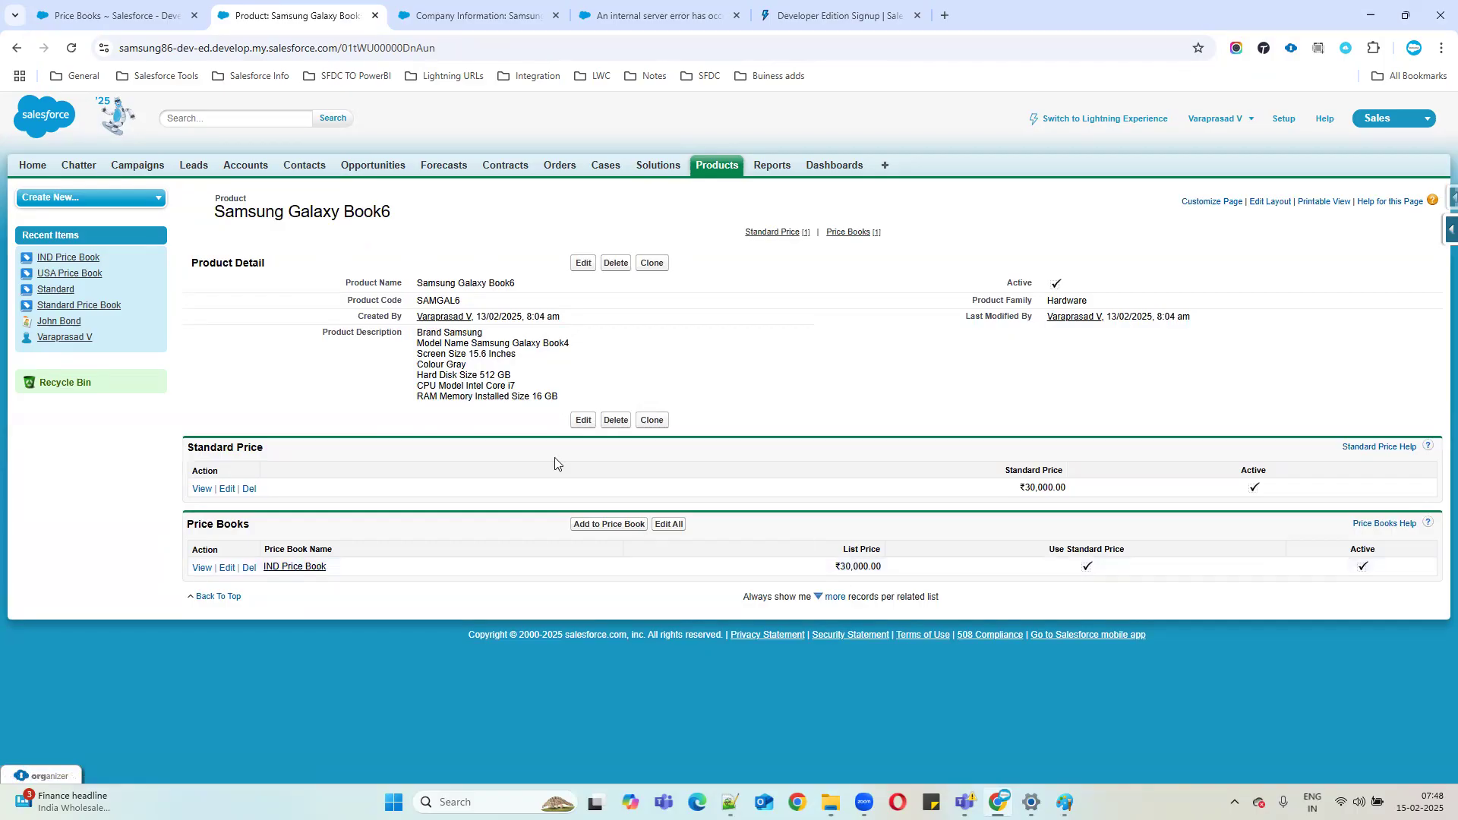
{"action": "left_click_drag", "start_coordinate": [213, 212], "coordinate": [476, 367]}
Open the USA Price Book from Galaxy Book6's price book selection and review its details.
{"action": "left_click", "coordinate": [606, 525]}
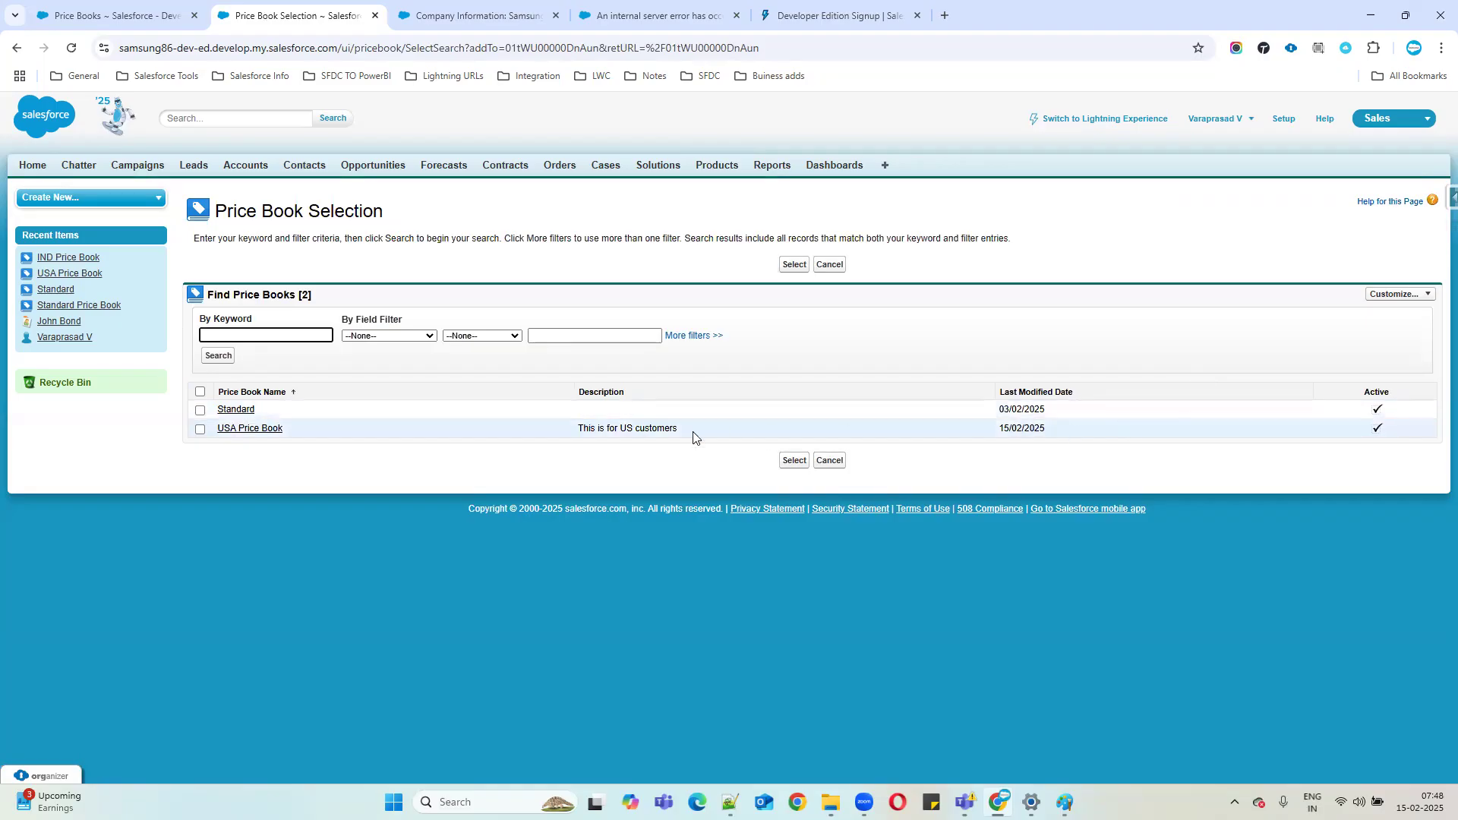
{"action": "left_click", "coordinate": [253, 433]}
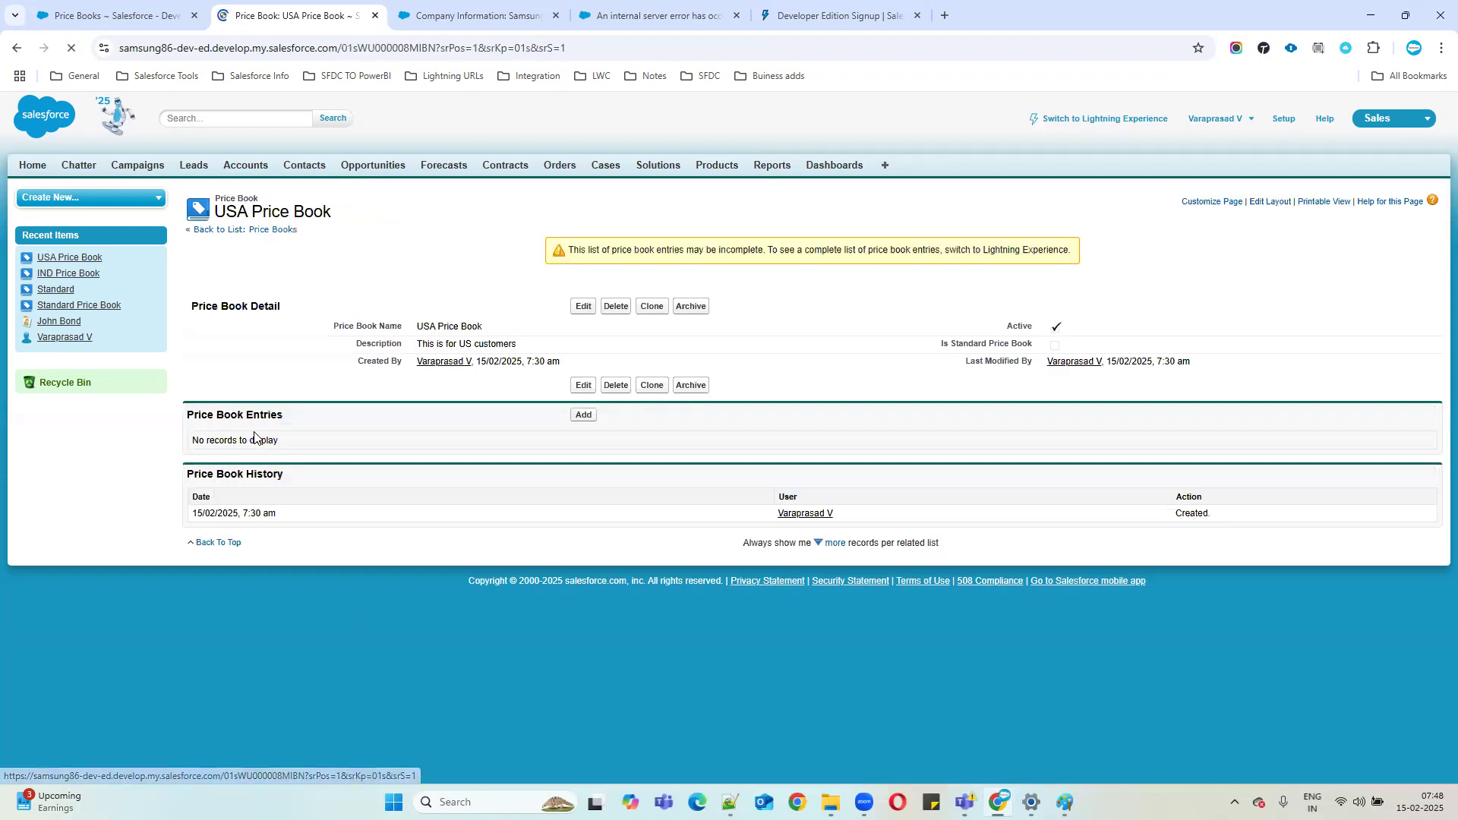
{"action": "left_click_drag", "start_coordinate": [547, 412], "coordinate": [677, 416]}
{"action": "mouse_move", "coordinate": [548, 413]}
{"action": "left_mouse_down"}
{"action": "mouse_move", "coordinate": [628, 413]}
{"action": "mouse_move", "coordinate": [525, 418]}
{"action": "left_mouse_up"}
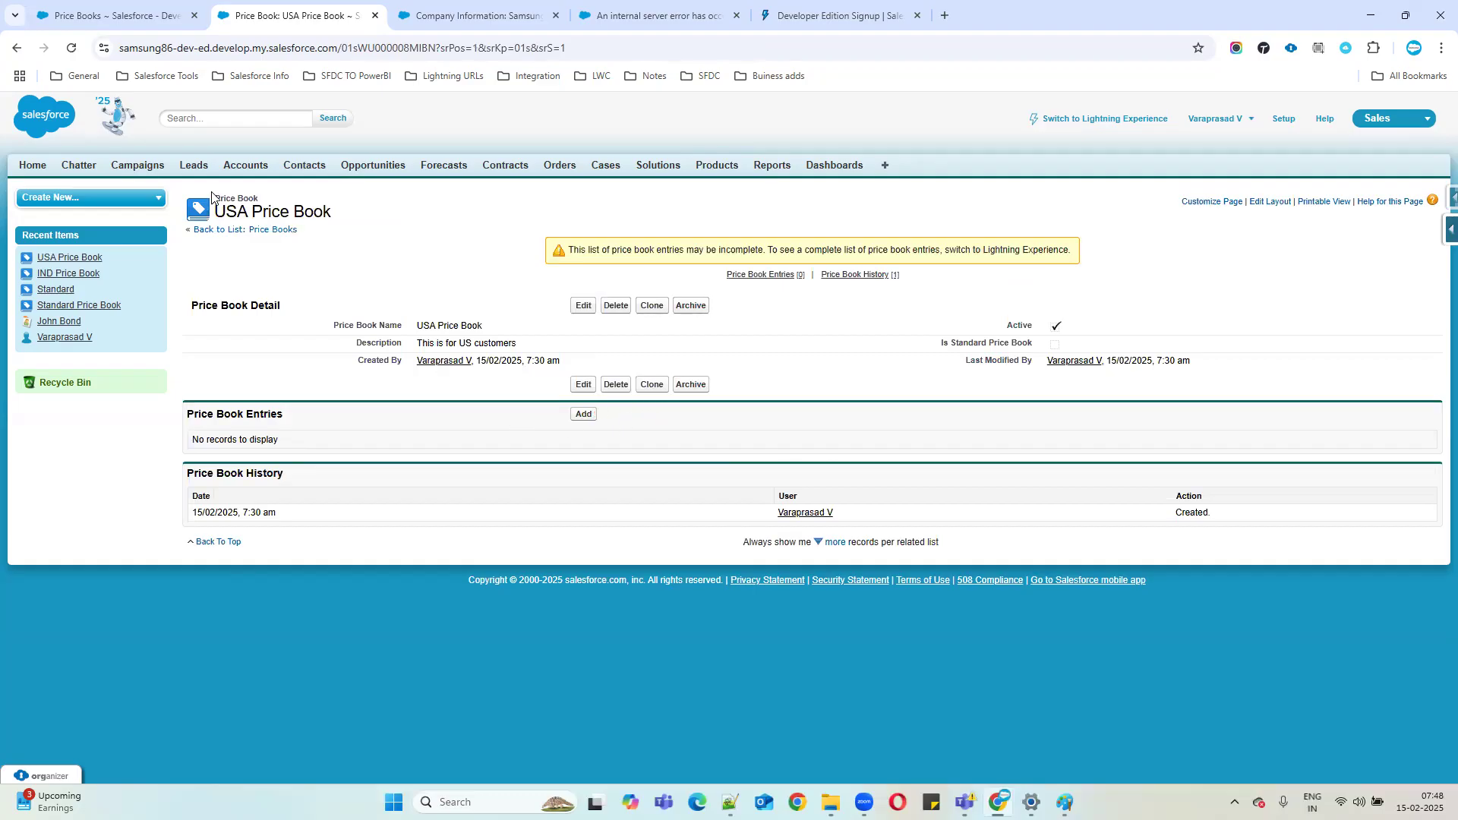
{"action": "left_click_drag", "start_coordinate": [225, 203], "coordinate": [378, 228]}
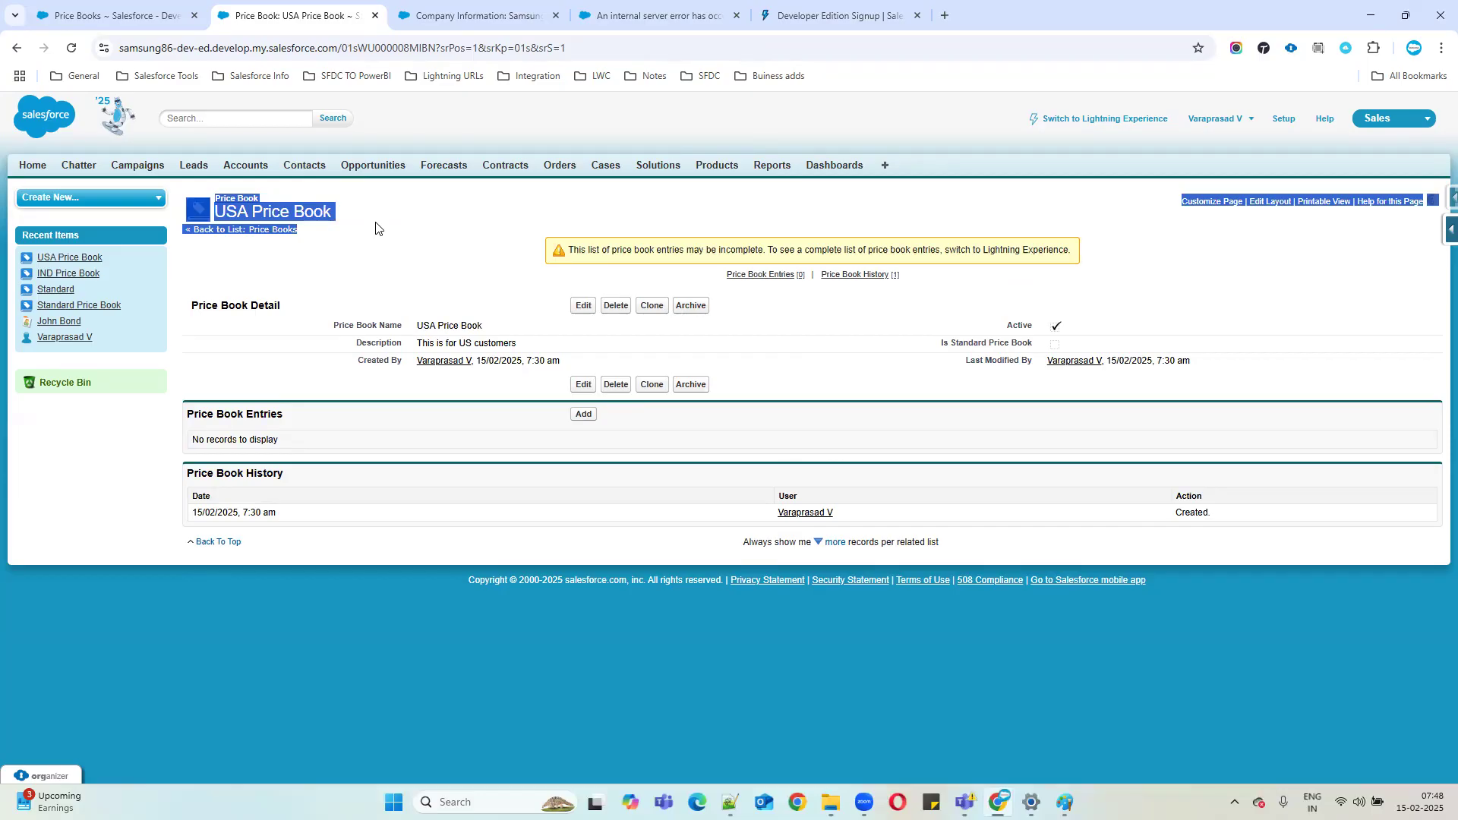
{"action": "left_click", "coordinate": [378, 227]}
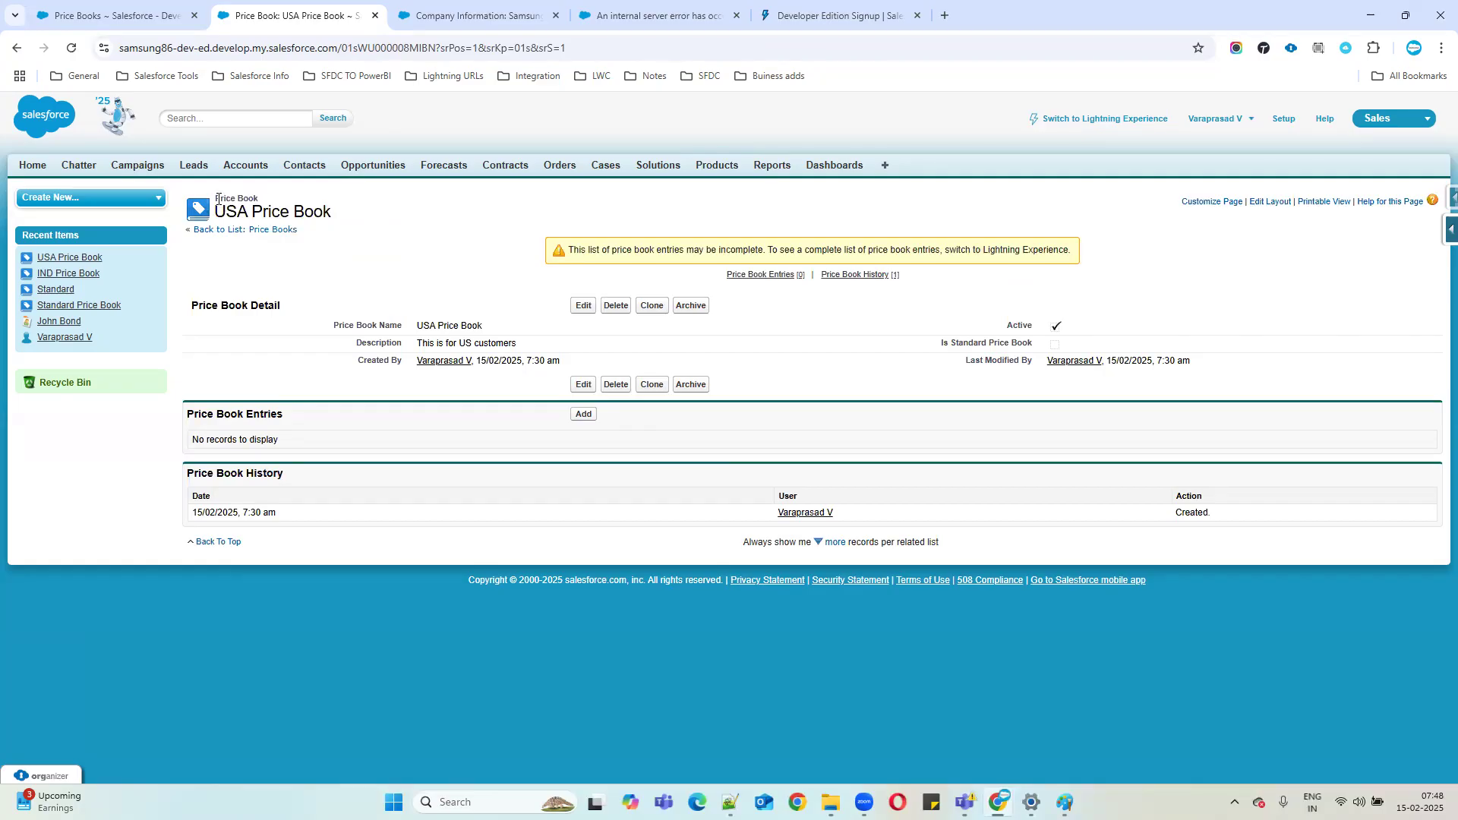
{"action": "left_click_drag", "start_coordinate": [332, 325], "coordinate": [1218, 352]}
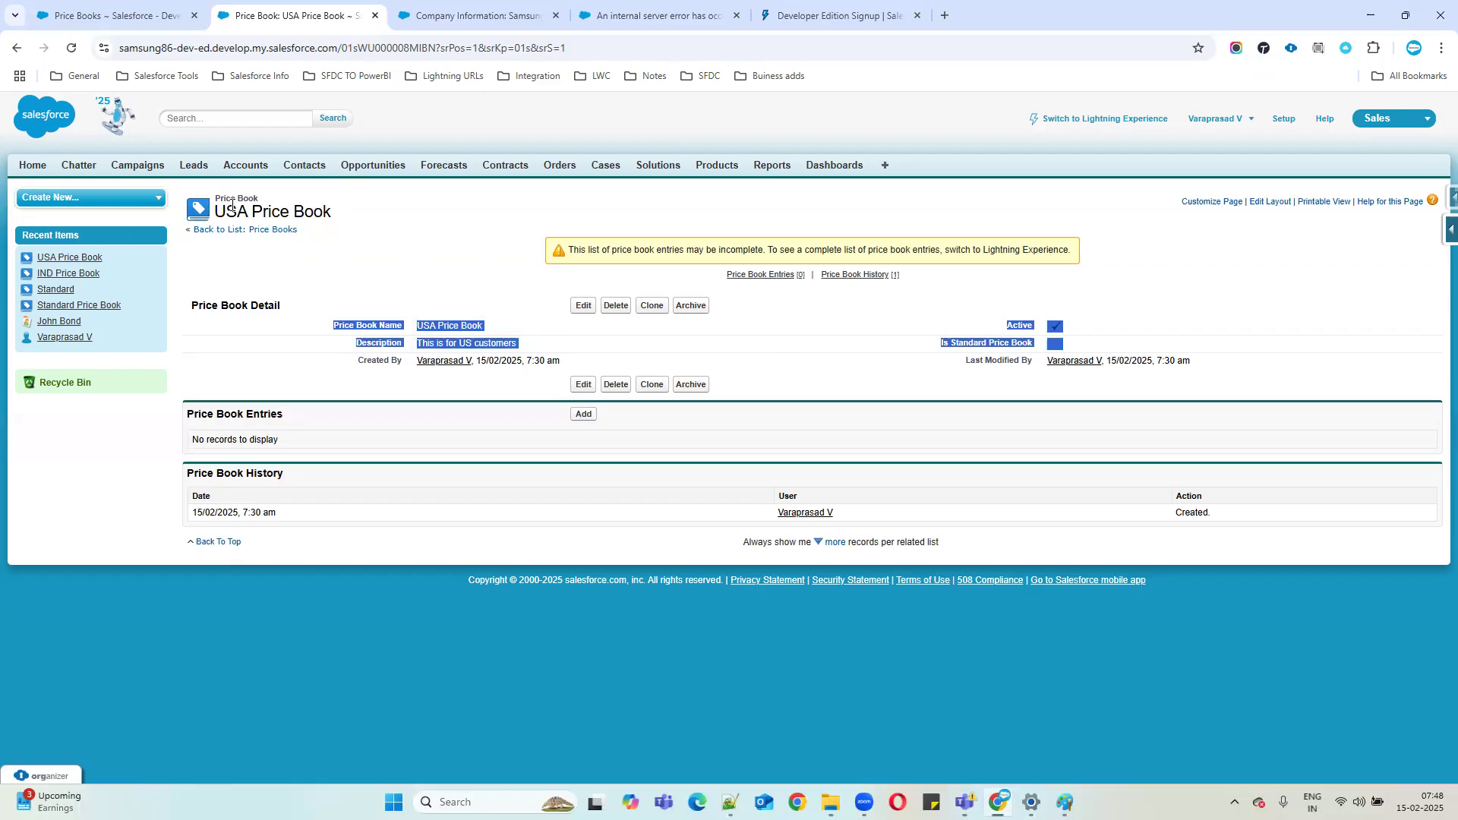
{"action": "left_click_drag", "start_coordinate": [214, 193], "coordinate": [396, 236]}
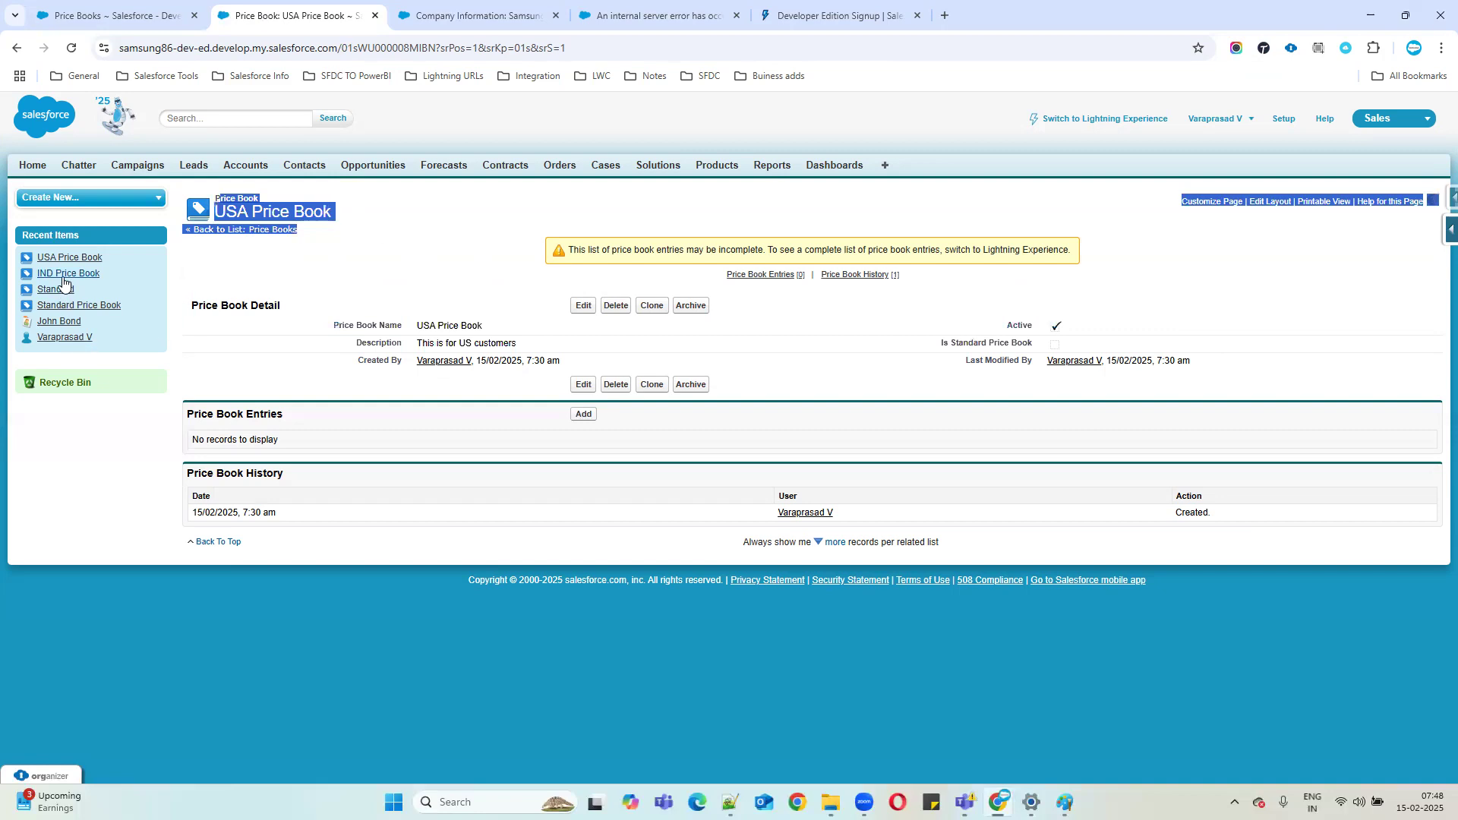
In a new Products tab, open Samsung Galaxy Book5's price book selection.
{"action": "middle_click", "coordinate": [714, 165]}
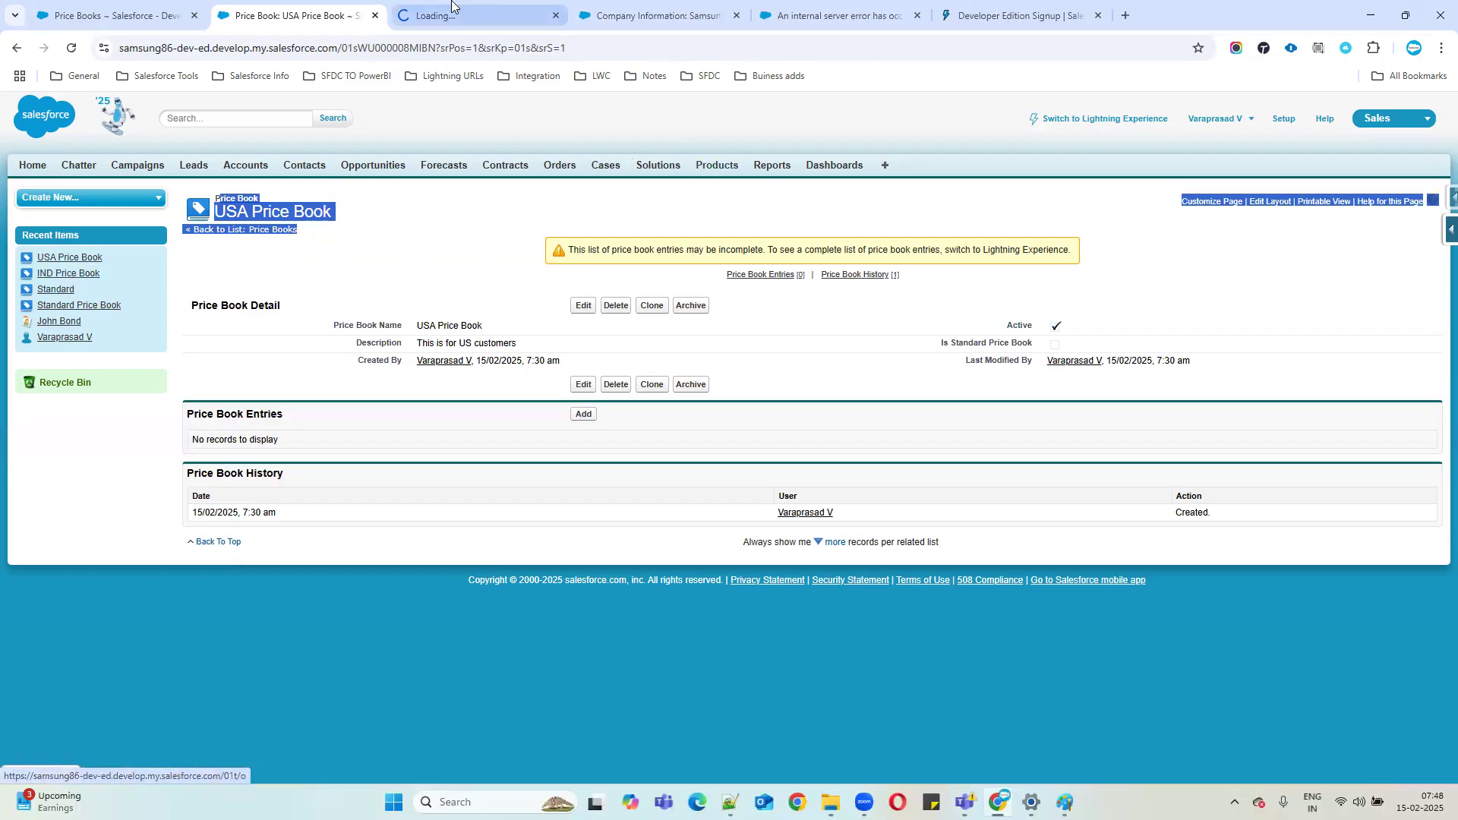
{"action": "left_click", "coordinate": [456, 15]}
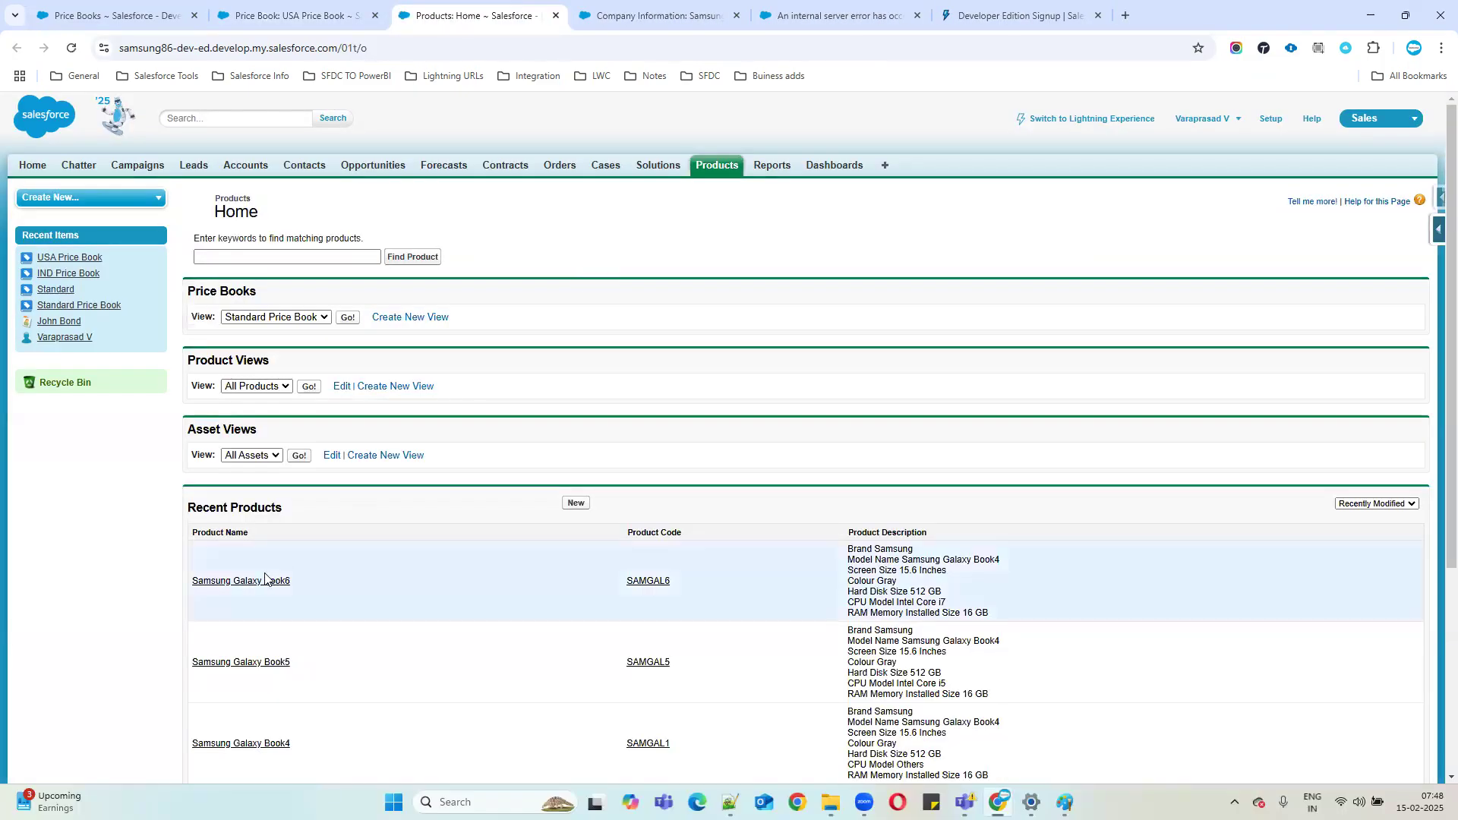
{"action": "left_click", "coordinate": [246, 666]}
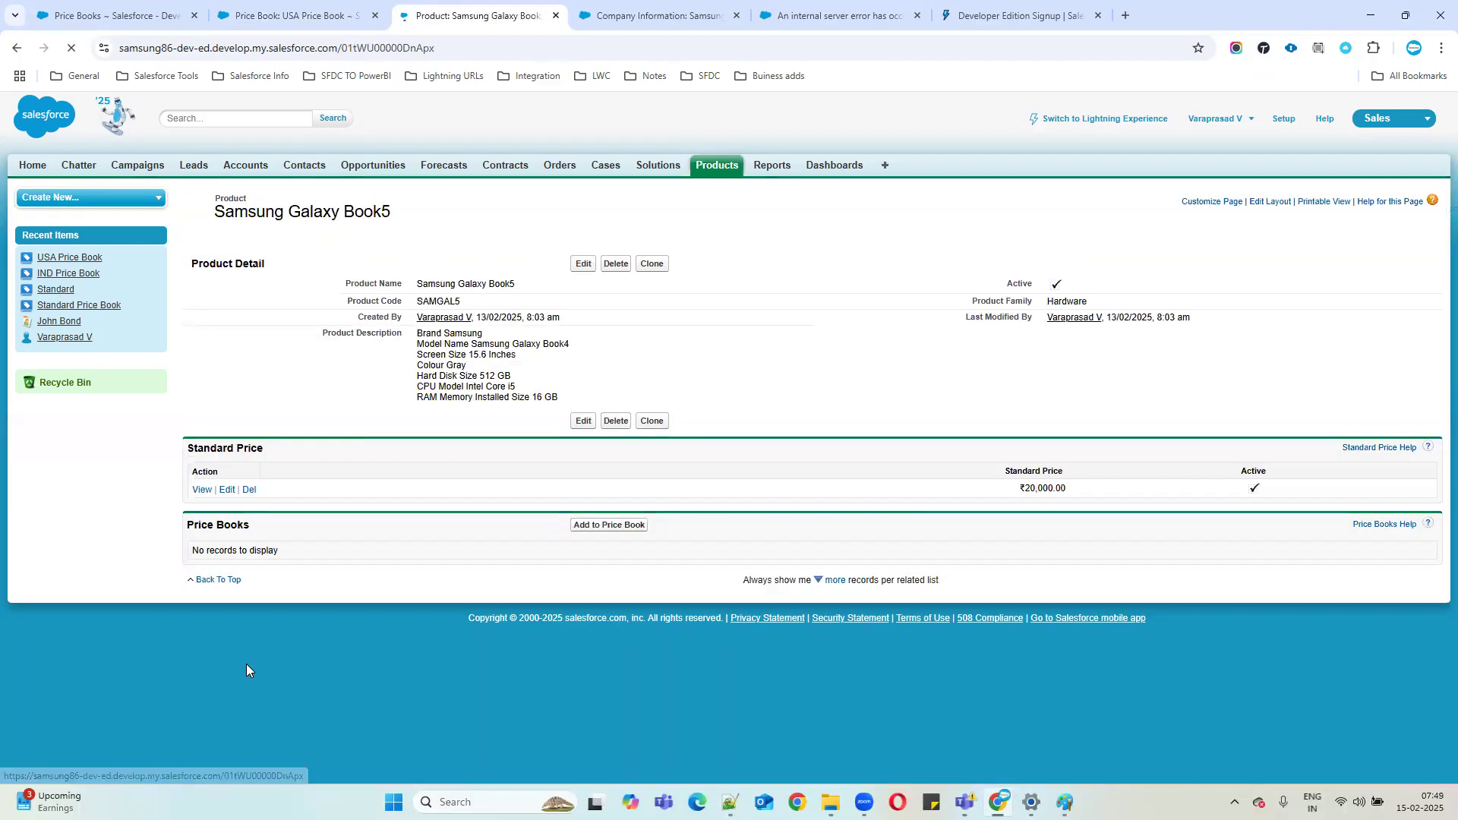
{"action": "left_click", "coordinate": [608, 525]}
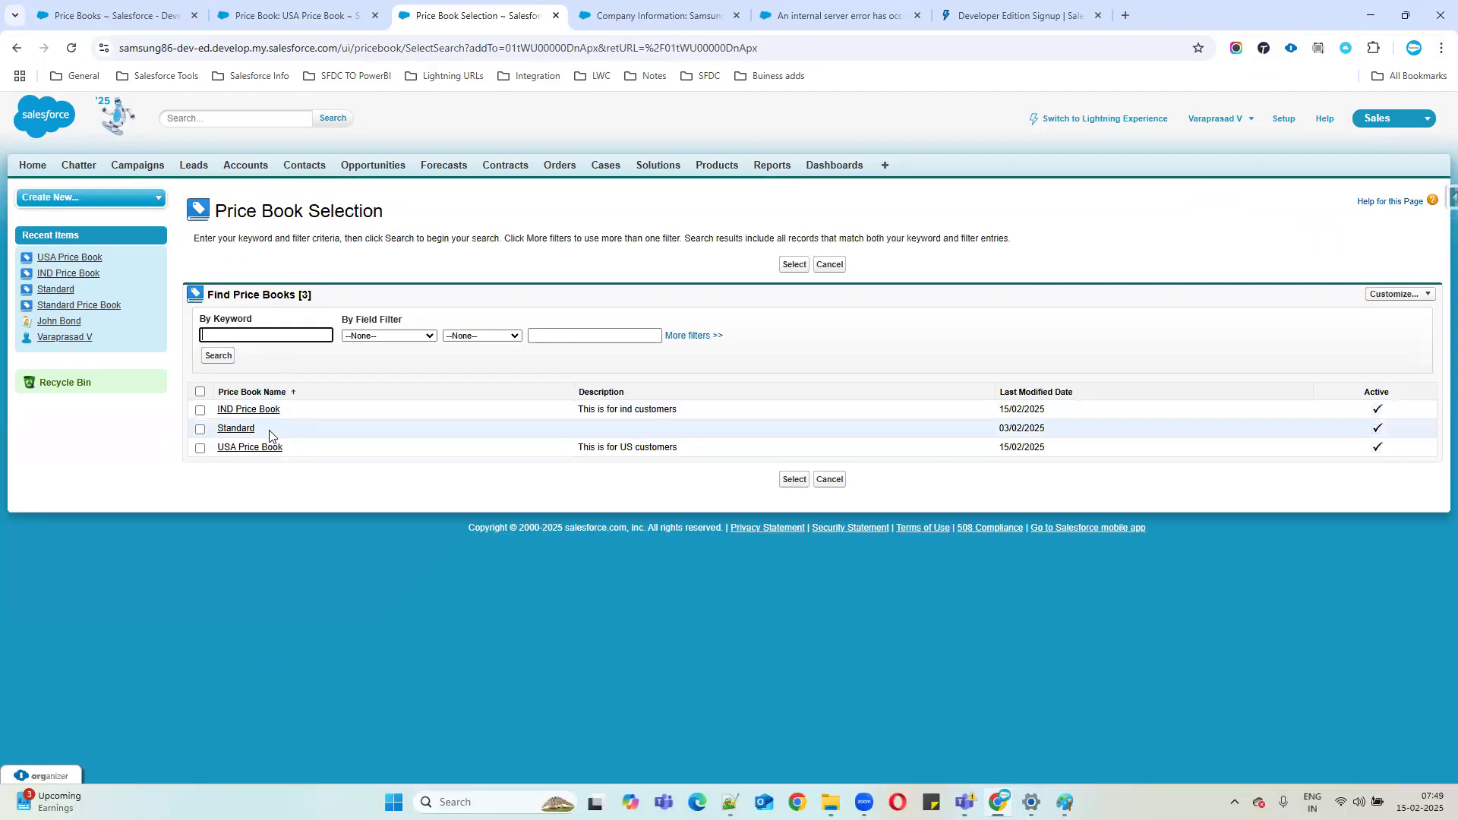
Tick then clear IND, Standard and USA price books, and return to the USA Price Book.
{"action": "left_click", "coordinate": [200, 410]}
{"action": "left_click", "coordinate": [200, 429]}
{"action": "left_click", "coordinate": [200, 448]}
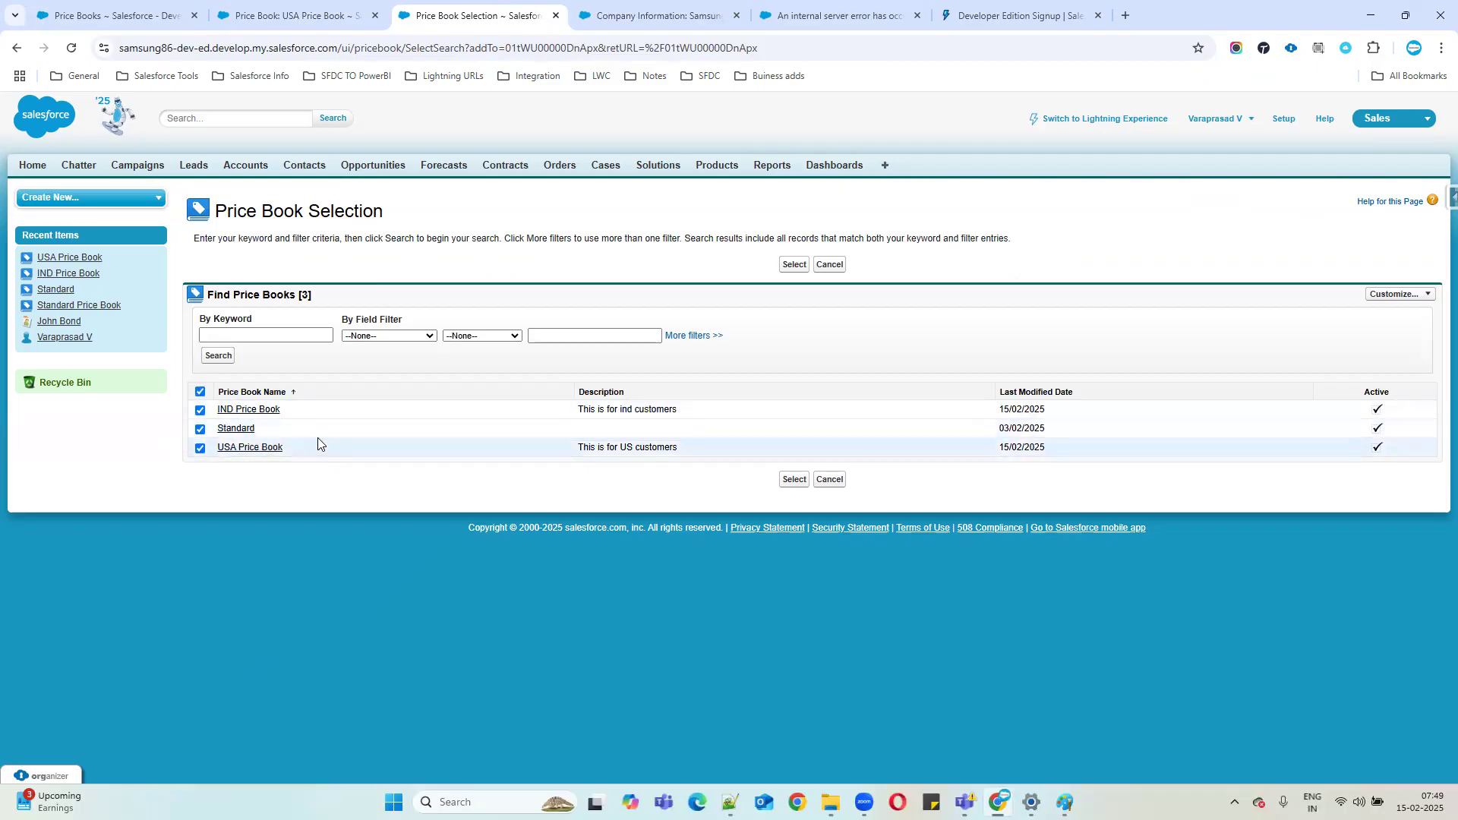
{"action": "left_click", "coordinate": [200, 393]}
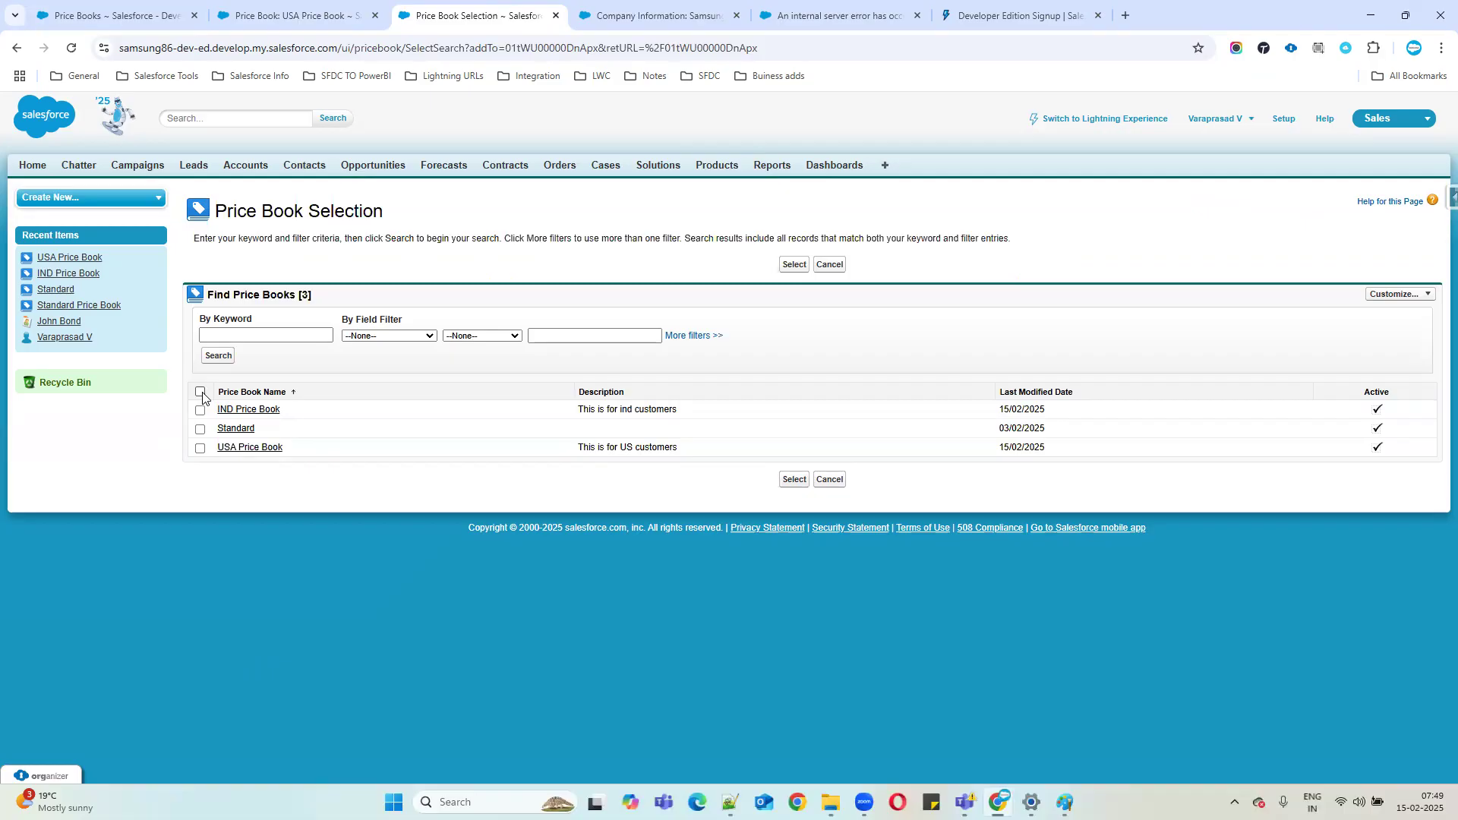
{"action": "left_click", "coordinate": [267, 23]}
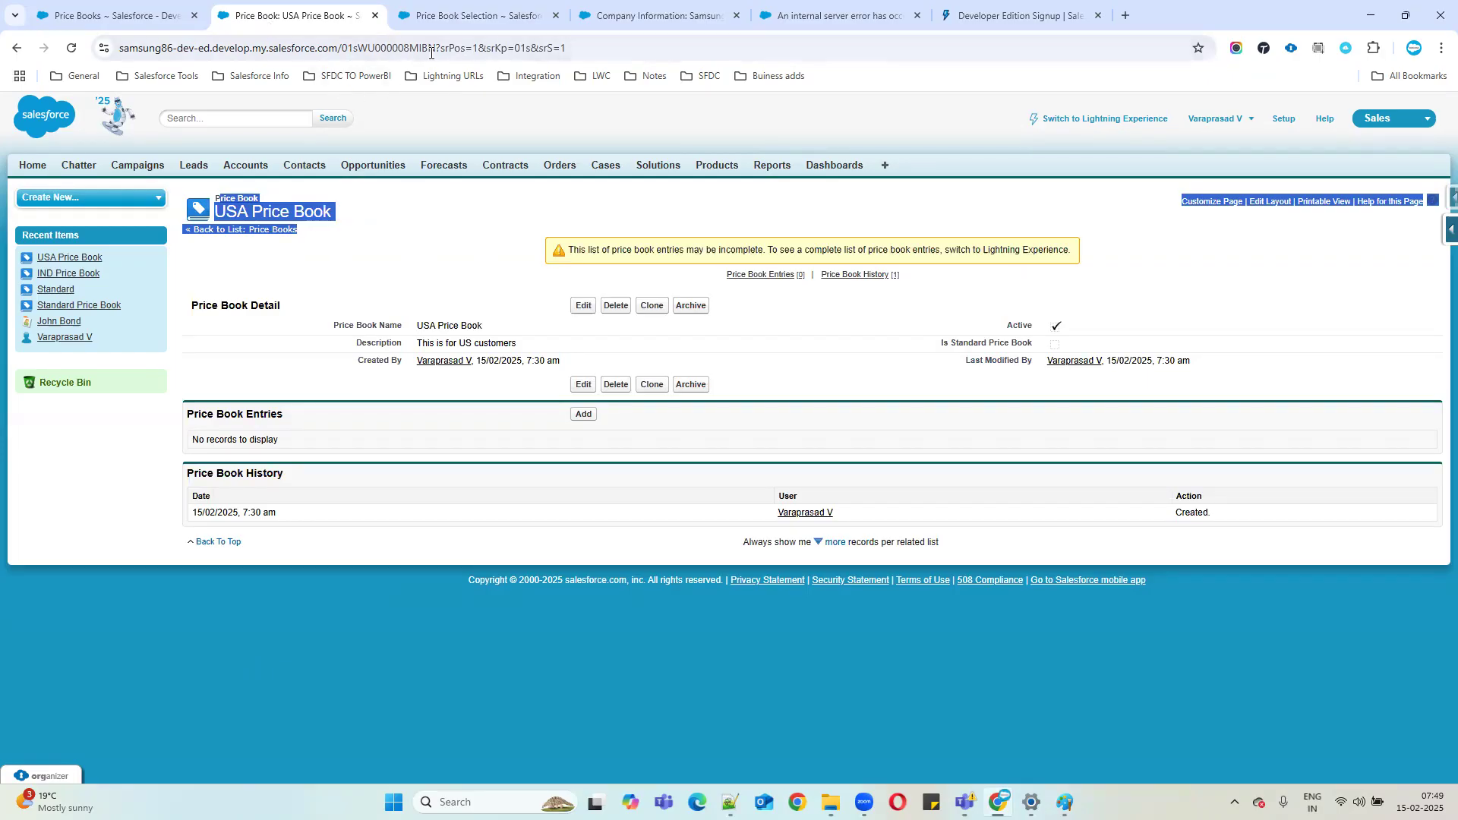
From Products, open Samsung Galaxy Book5 and reach its Price Book Selection listing IND, Standard, USA.
{"action": "left_click", "coordinate": [456, 15]}
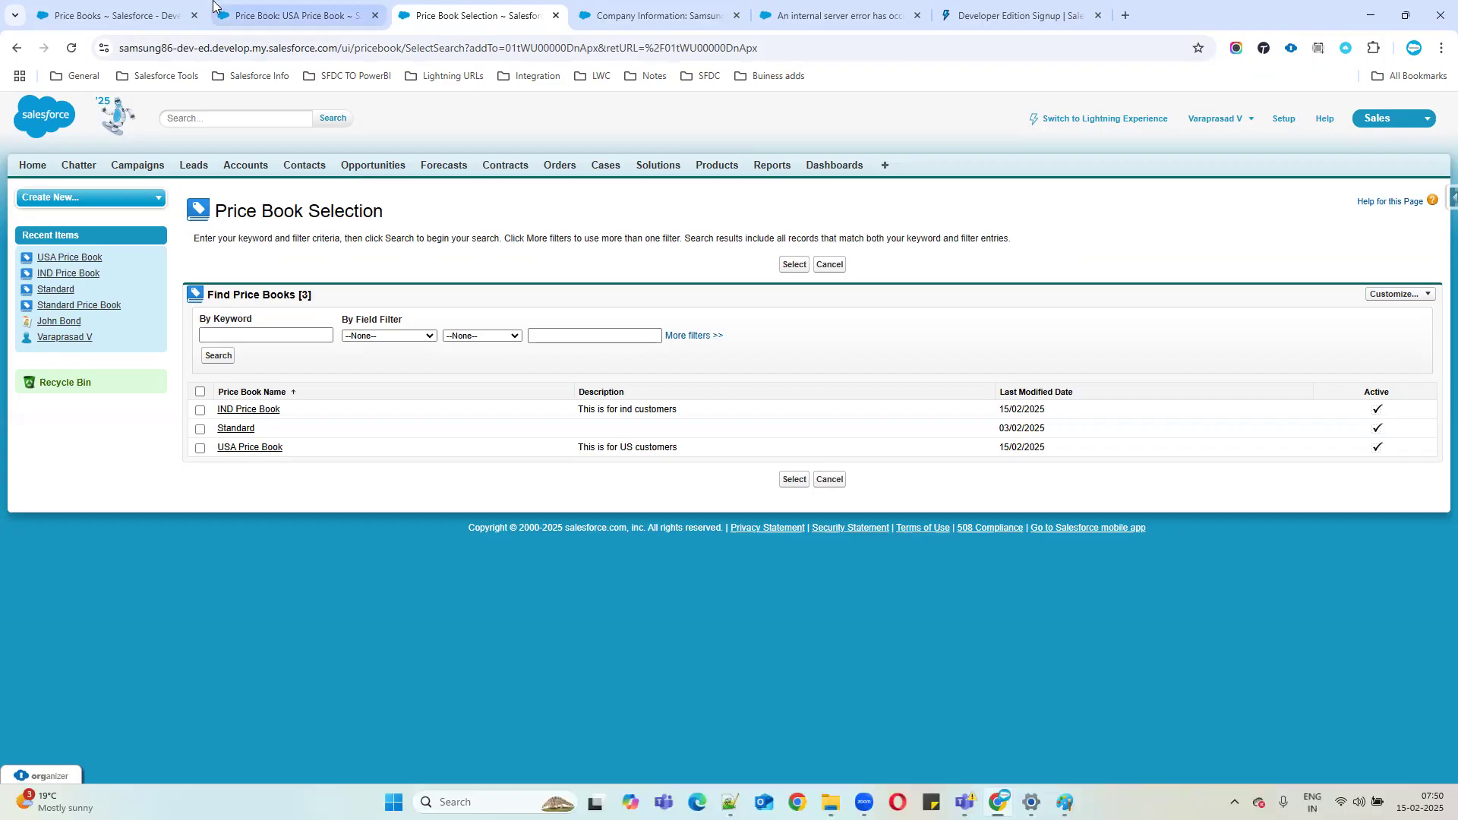
{"action": "left_click", "coordinate": [129, 4]}
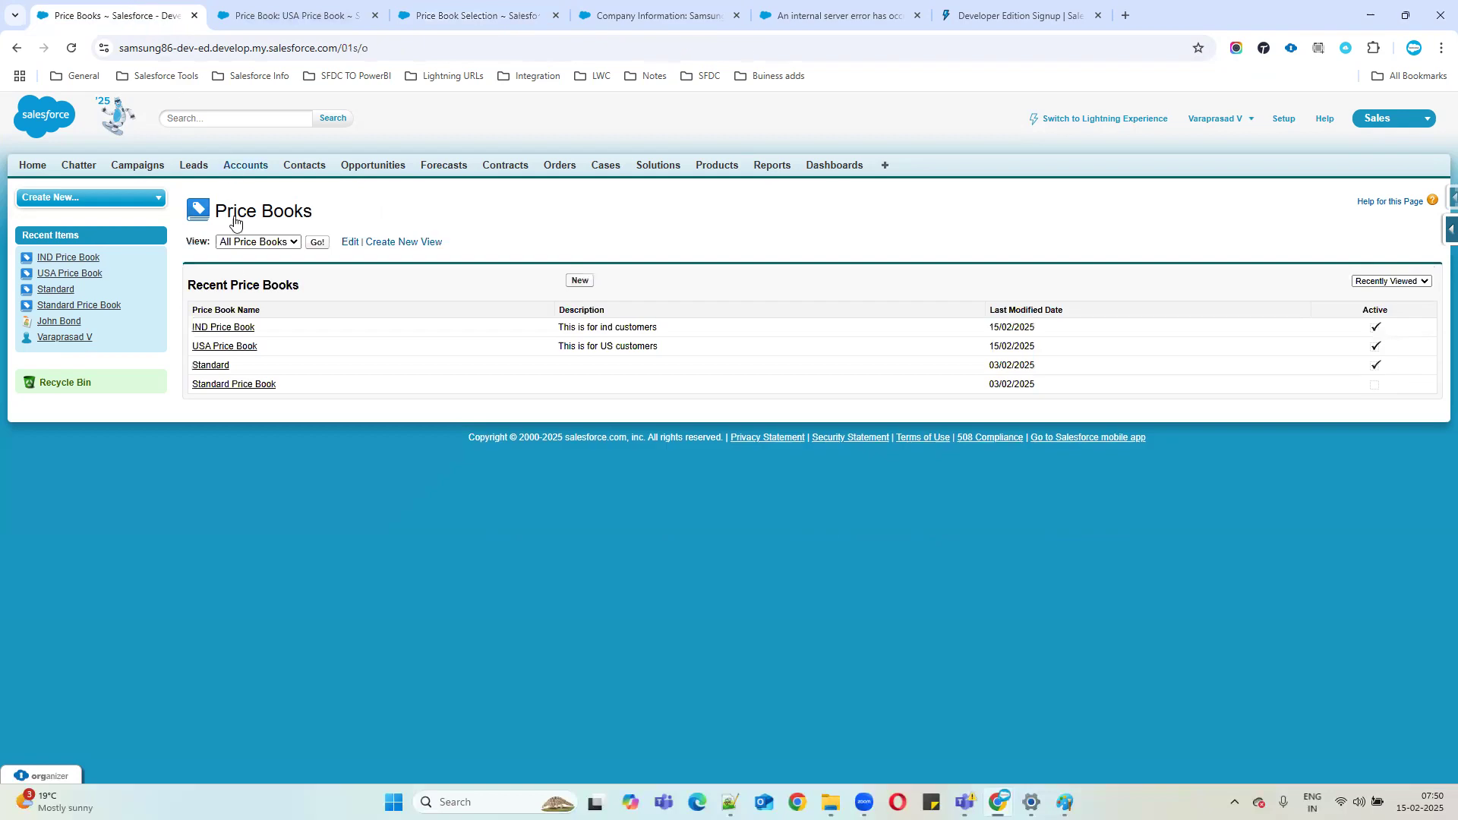
{"action": "left_click", "coordinate": [309, 16]}
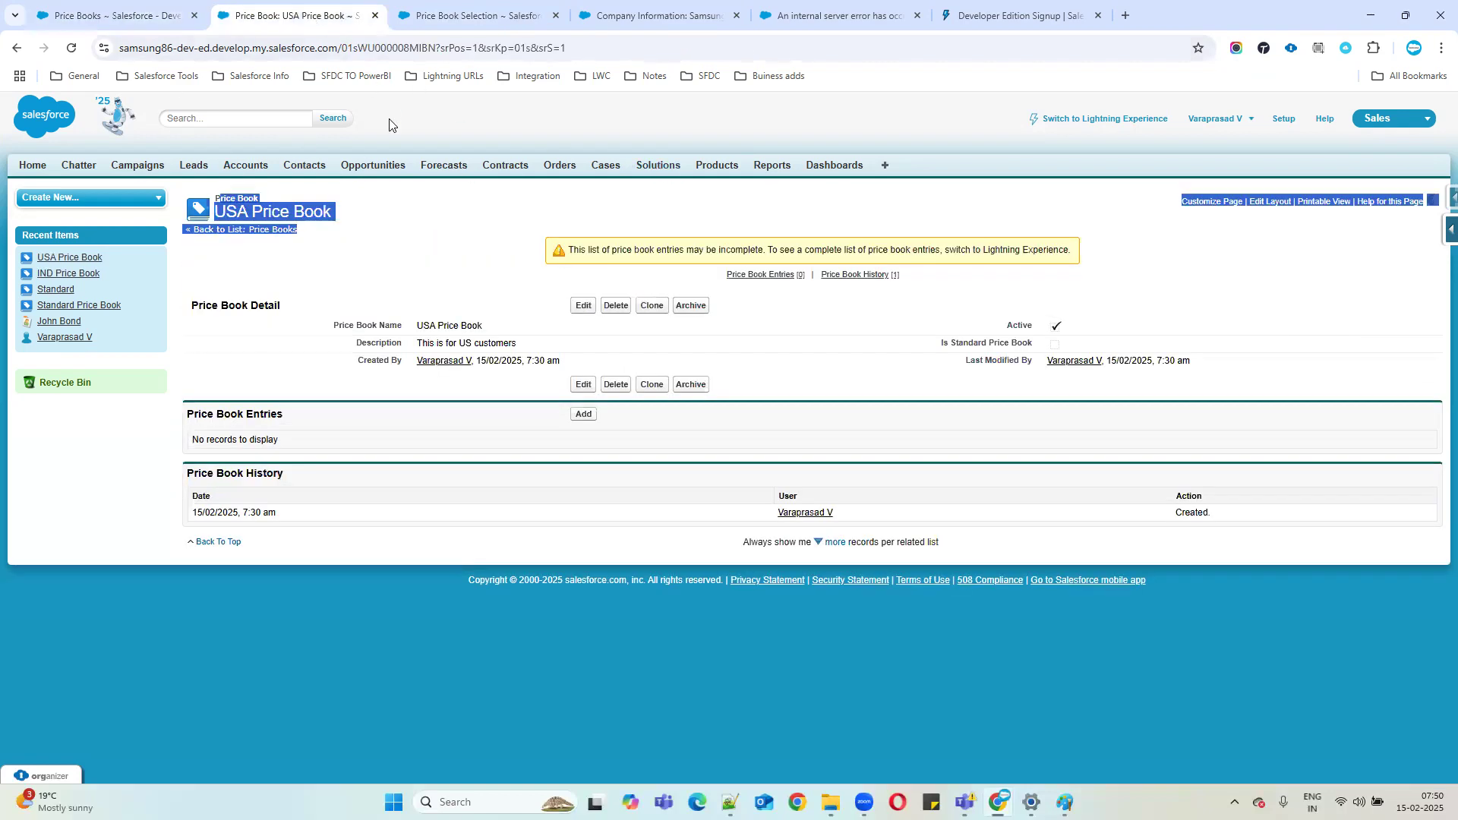
{"action": "left_click", "coordinate": [717, 166]}
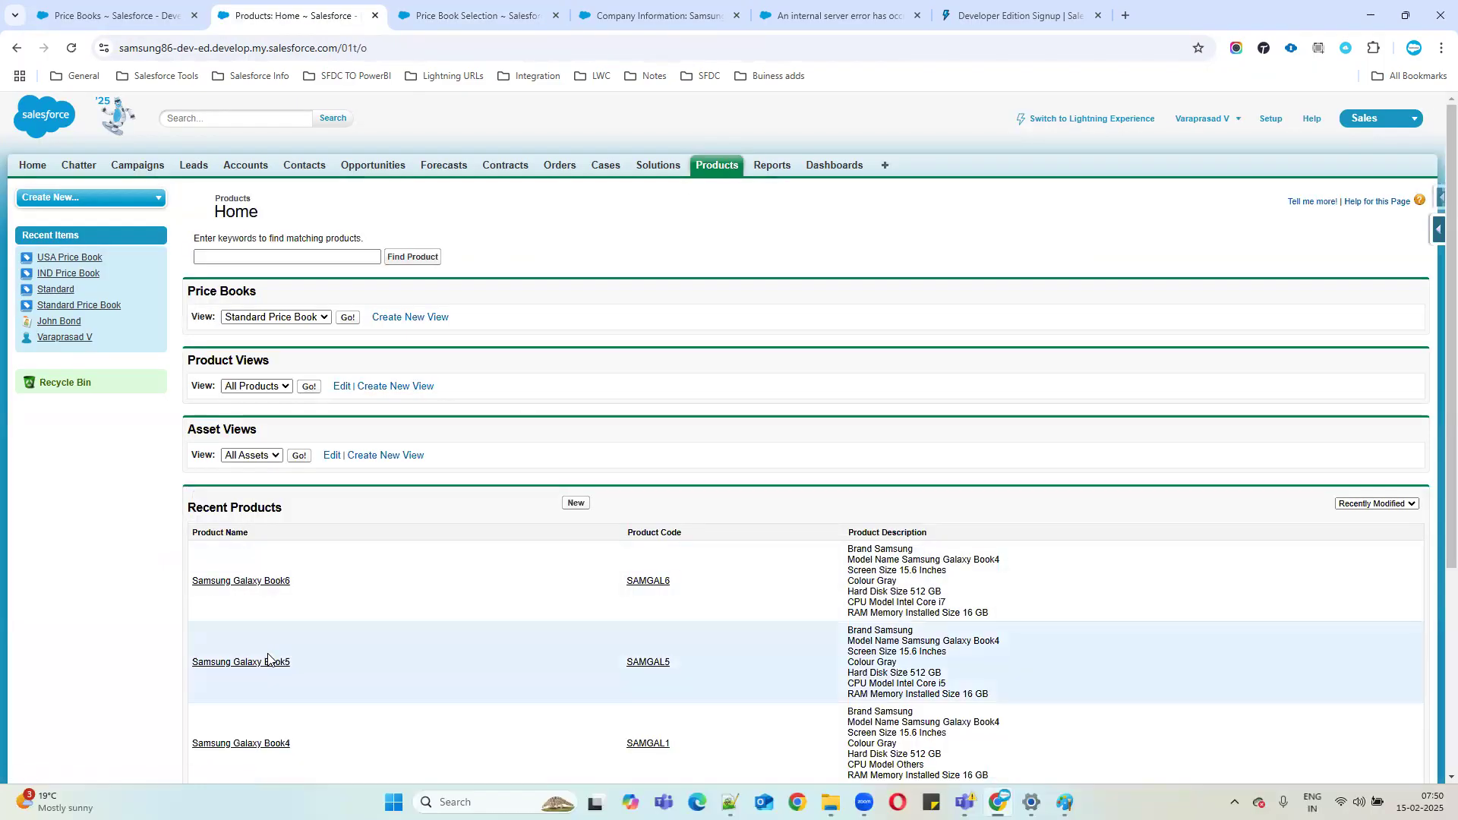
{"action": "left_click", "coordinate": [267, 662]}
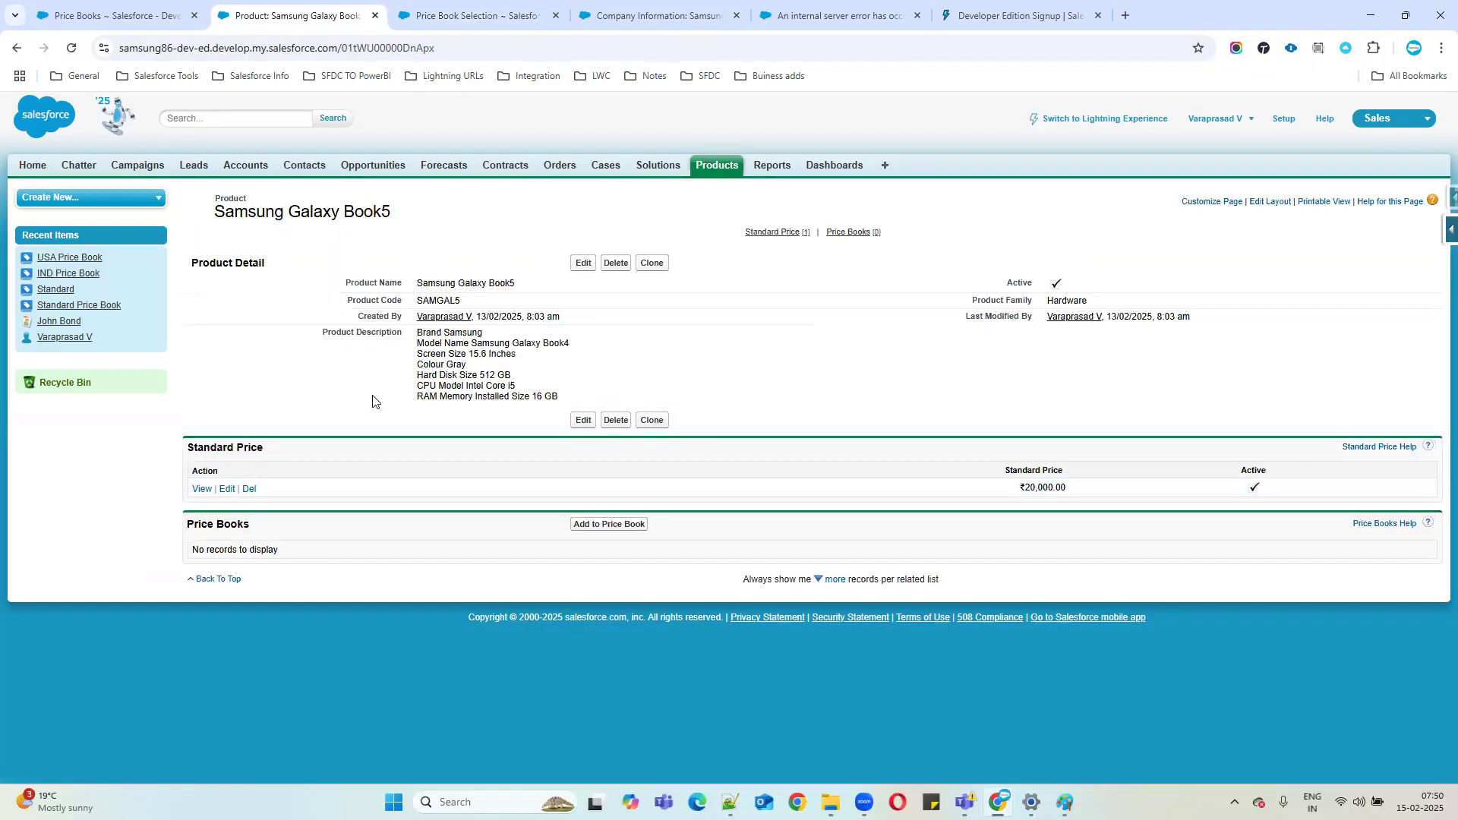
{"action": "left_click", "coordinate": [591, 525]}
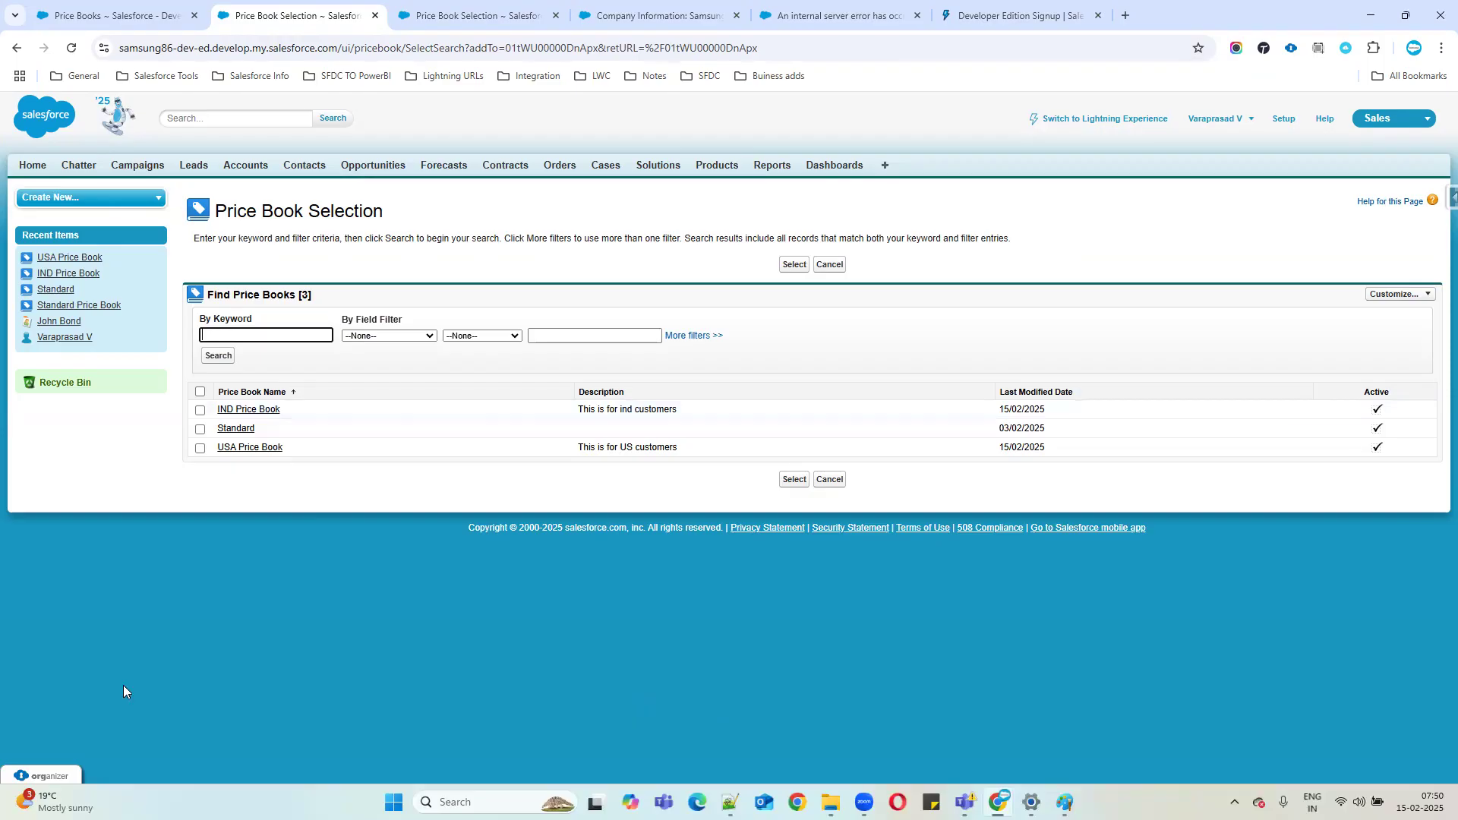
Write '100 samunsg mobie product sam1,sam2,,,,,,,,, ===== Ind PB' on notes line 313.
{"action": "key", "text": "alt+Tab"}
{"action": "type", "text": "00 sa"}
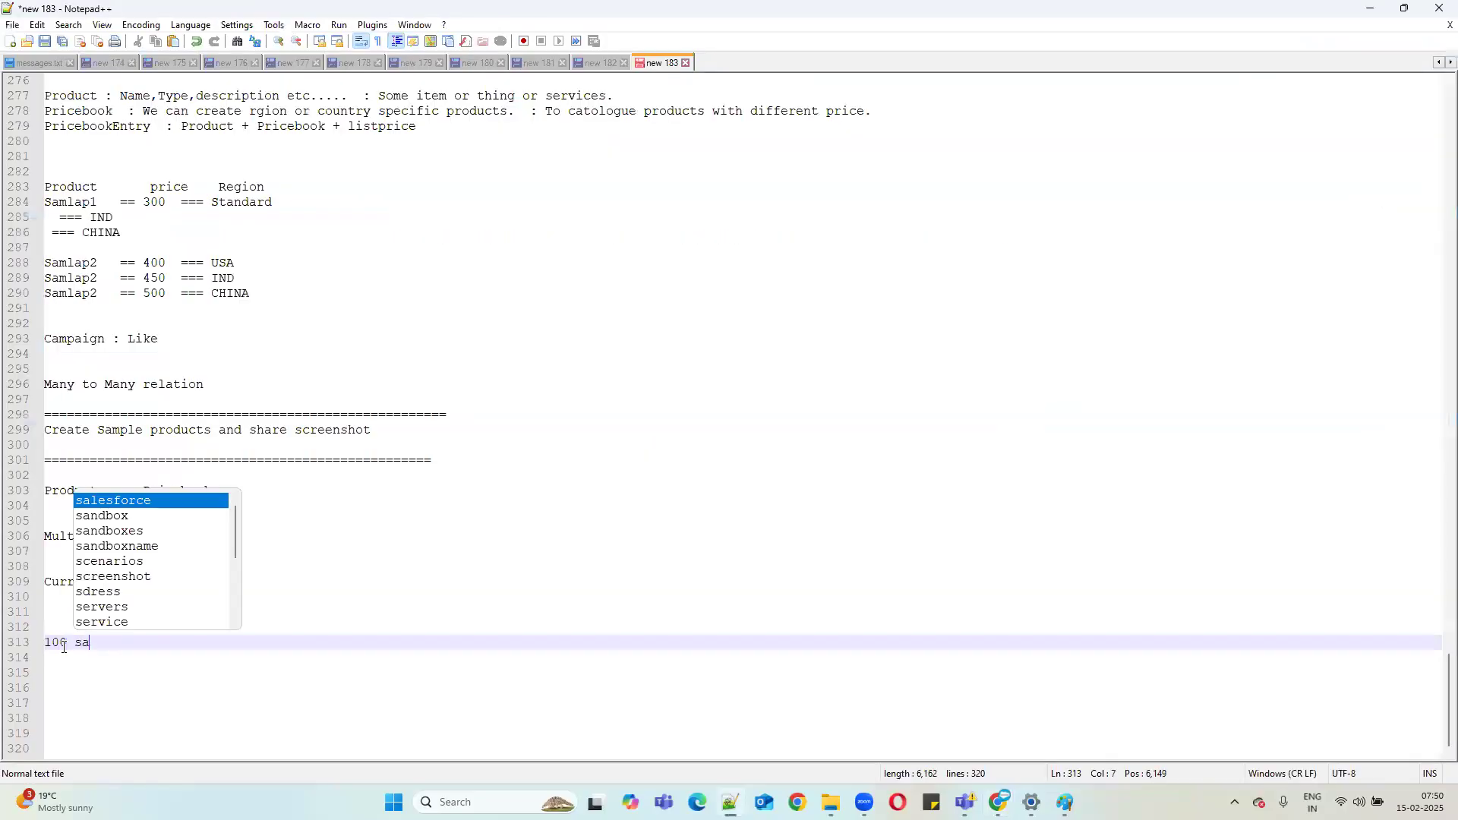
{"action": "type", "text": "munsg "}
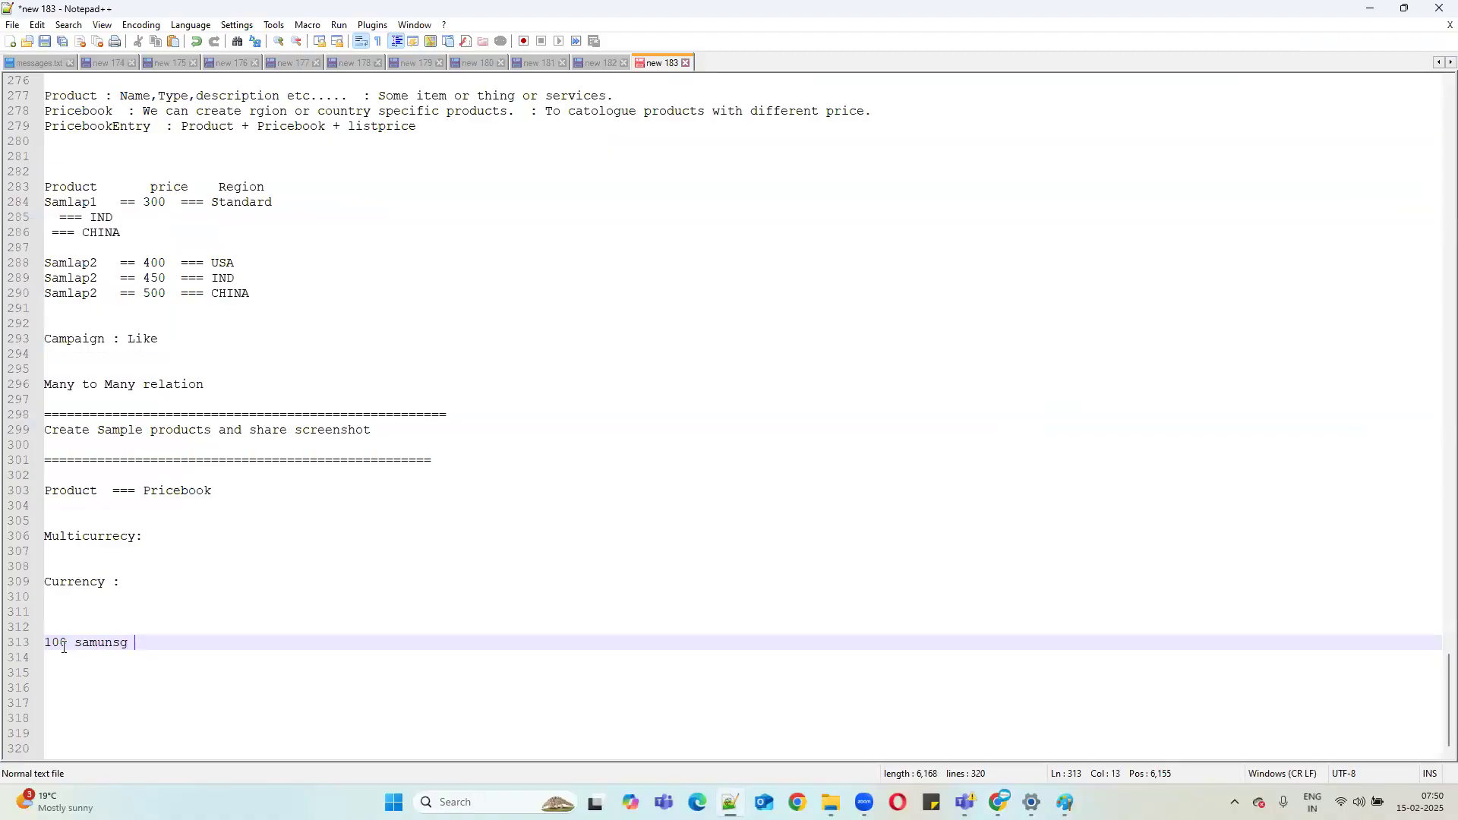
{"action": "type", "text": "mobie product s"}
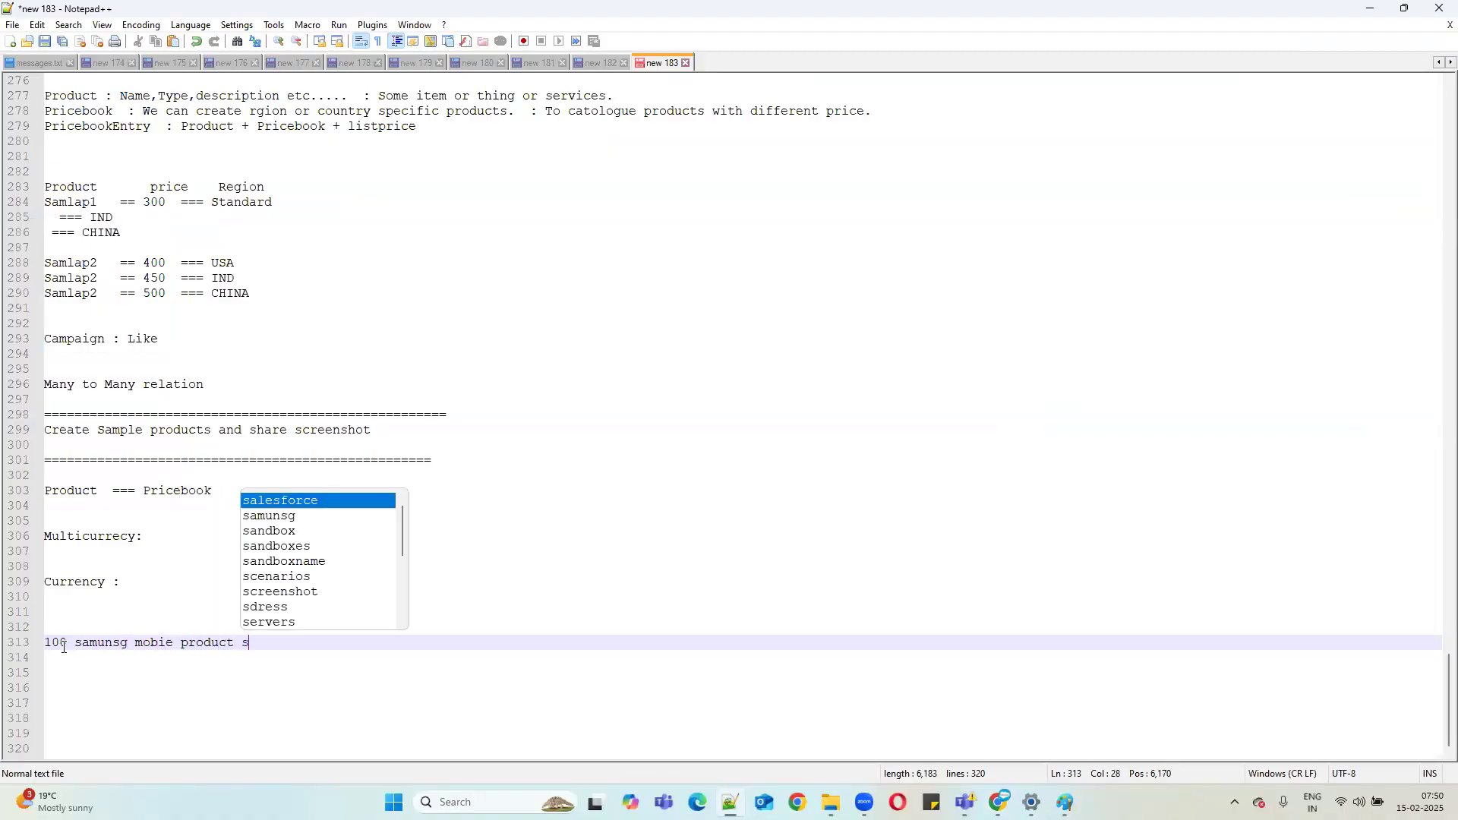
{"action": "type", "text": "am1,sam"}
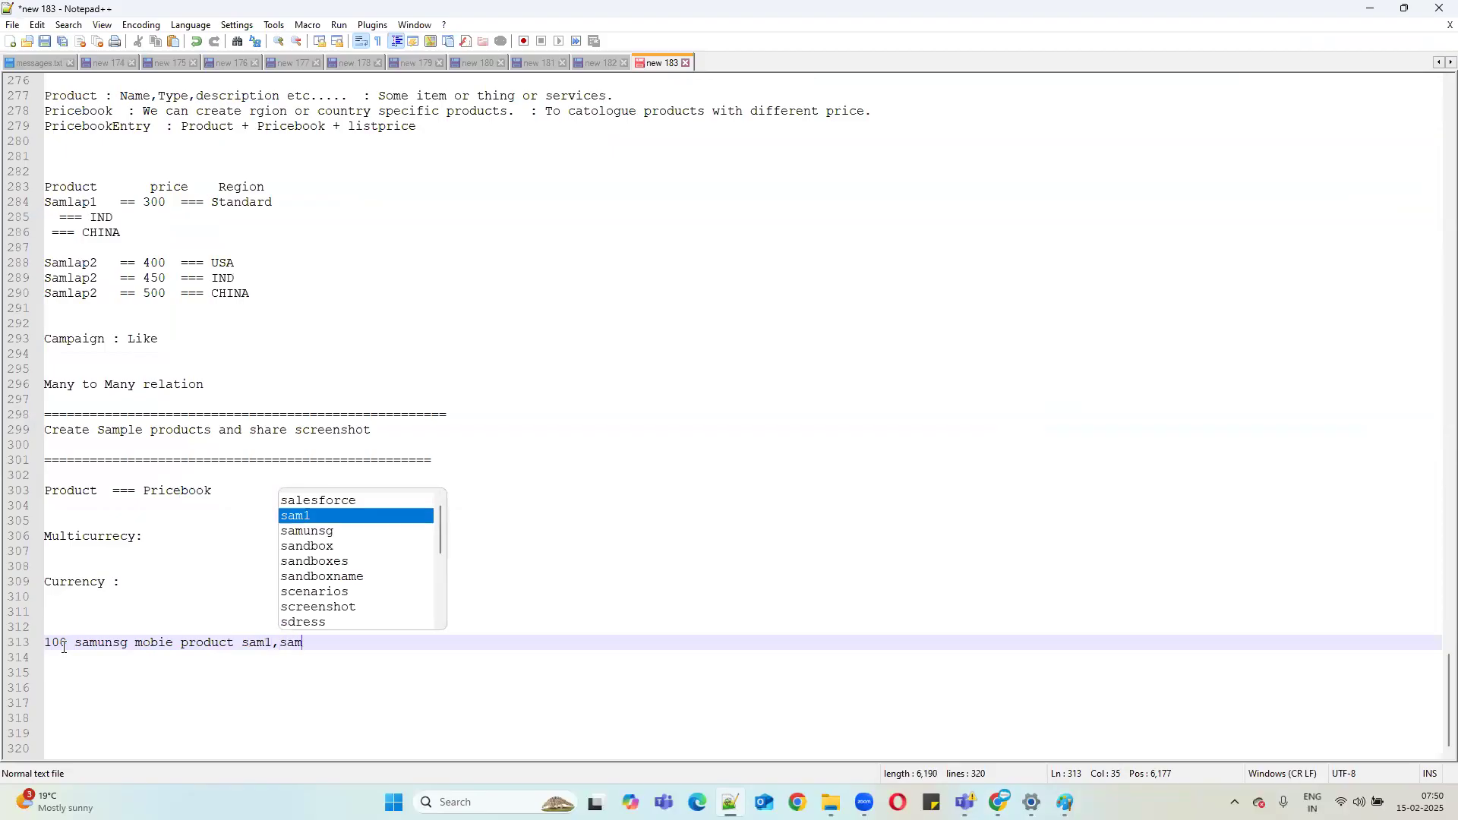
{"action": "type", "text": "2,,,,,,,,,"}
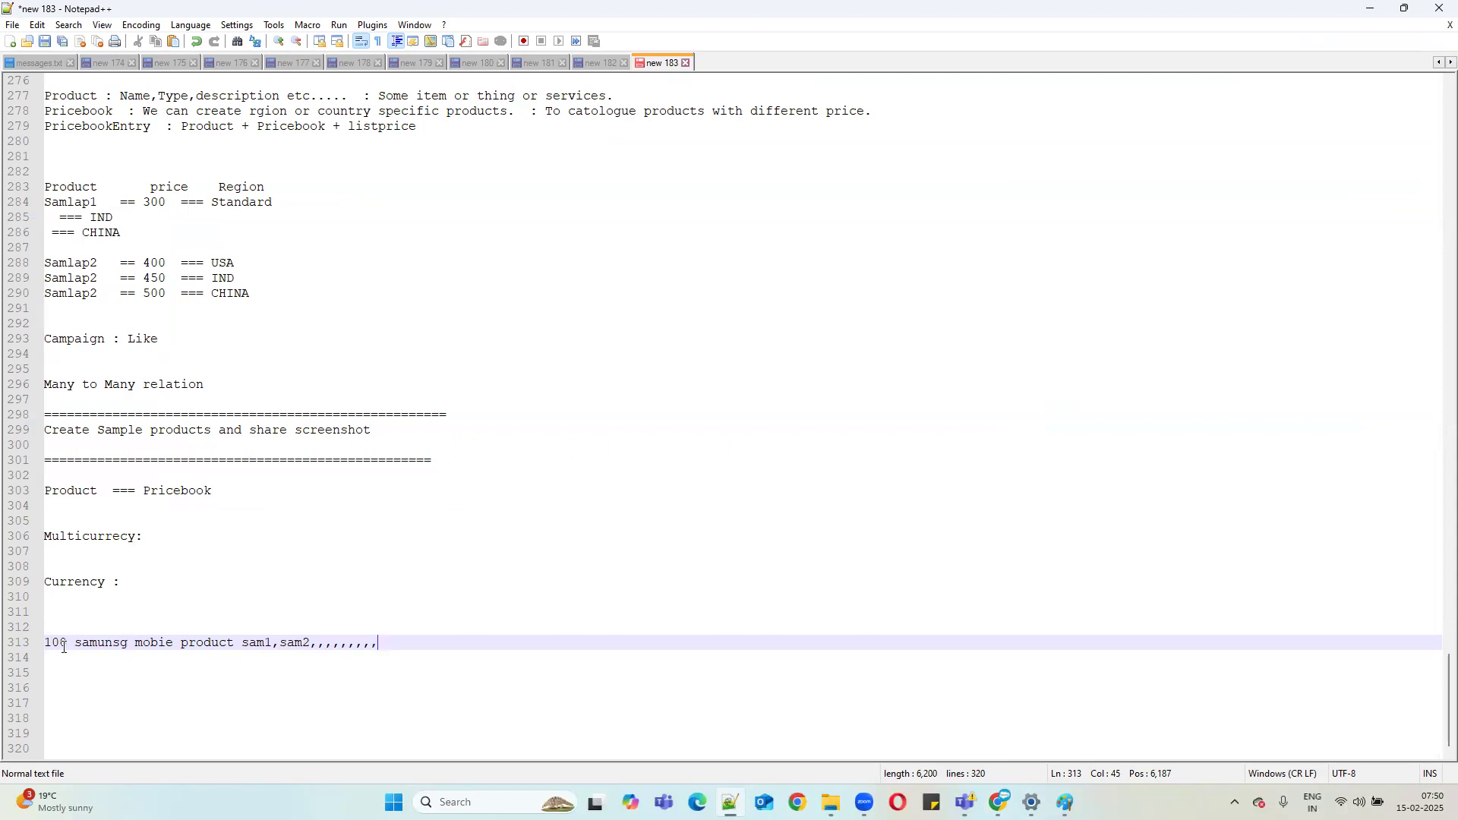
{"action": "left_click_drag", "start_coordinate": [242, 643], "coordinate": [420, 636]}
{"action": "key", "text": "ctrl+c"}
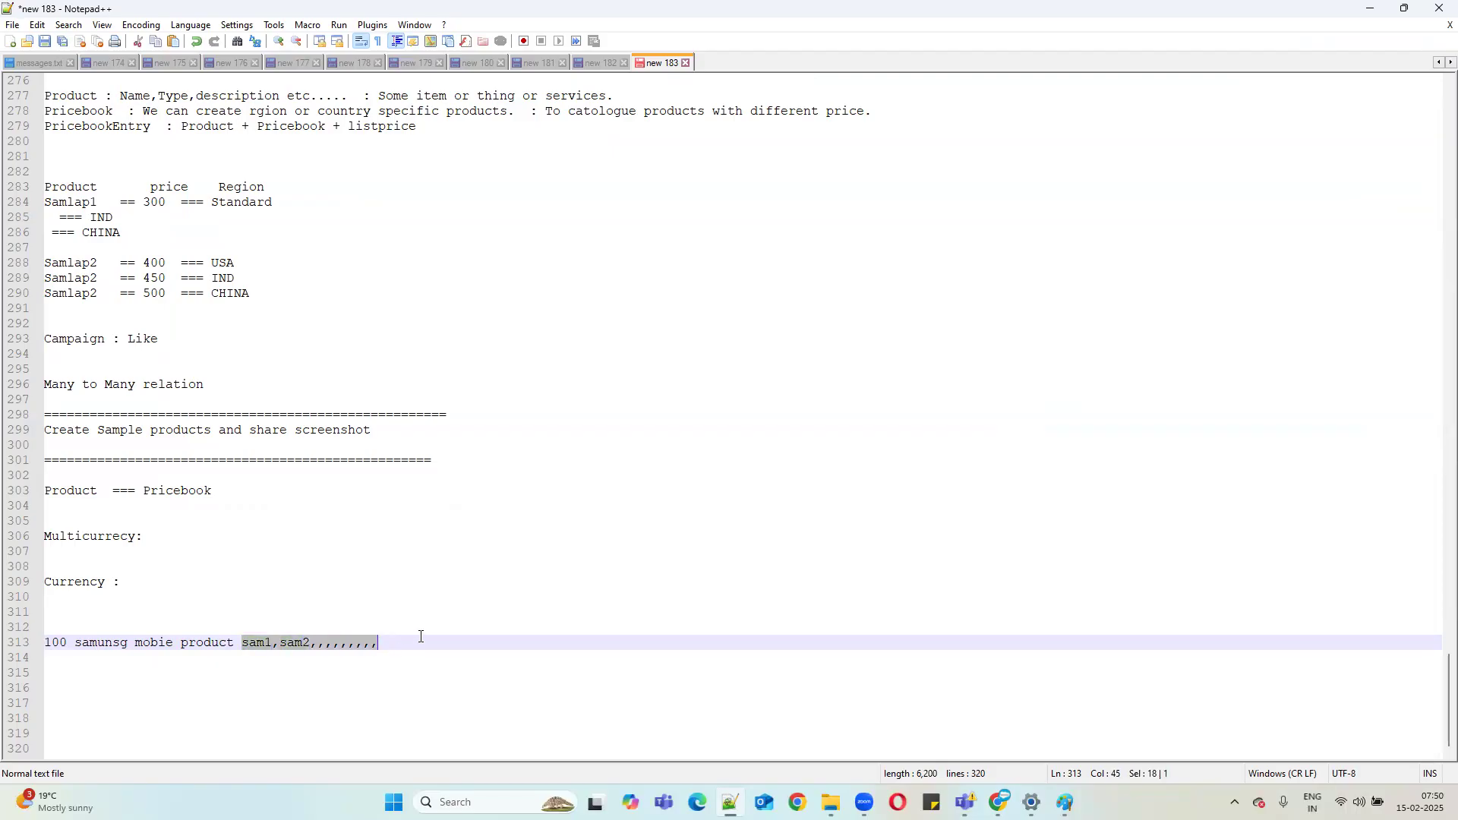
{"action": "type", "text": "=="}
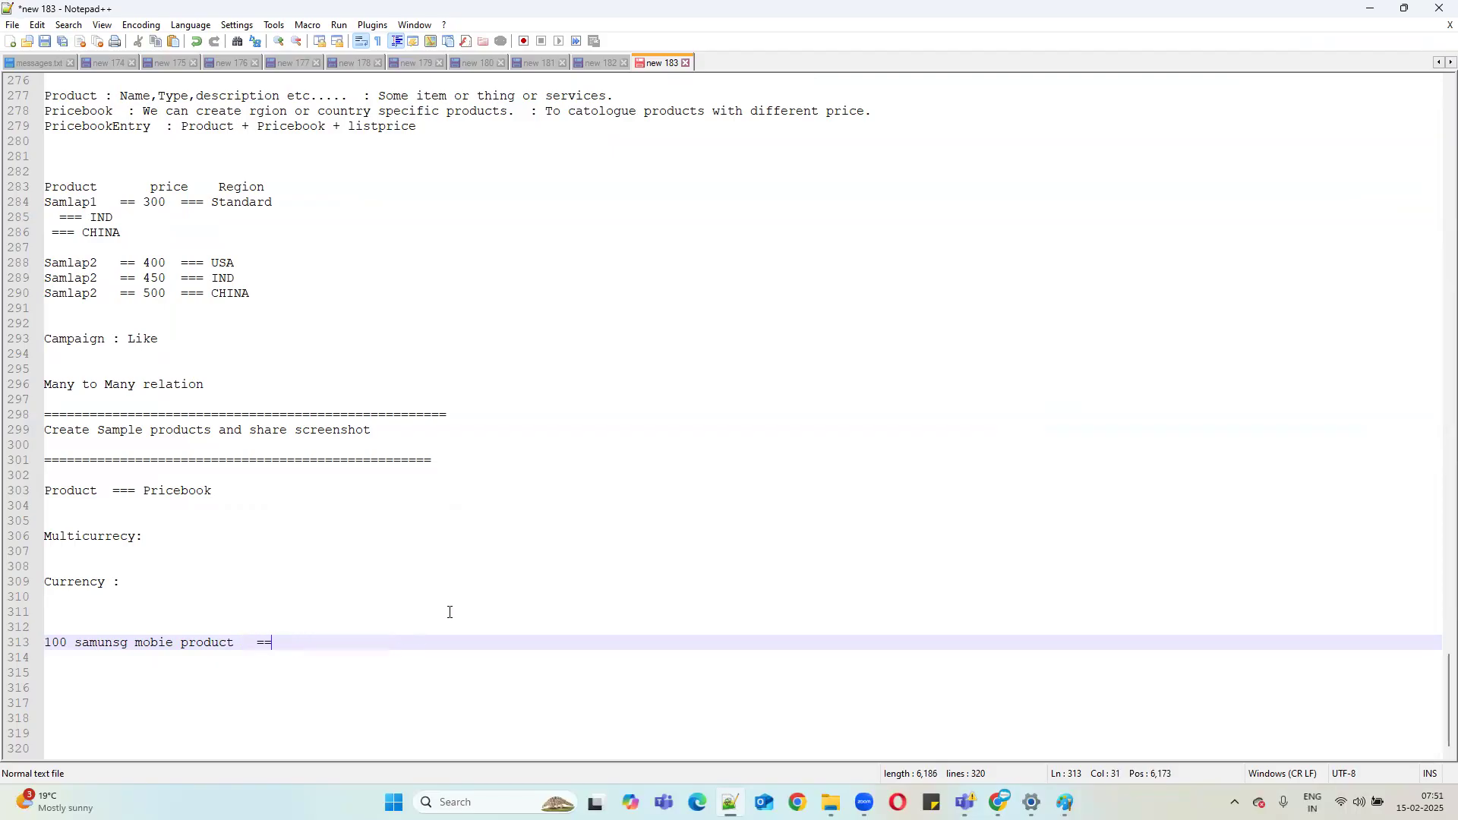
{"action": "key", "text": "BackSpace"}
{"action": "key", "text": "BackSpace"}
{"action": "key", "text": "BackSpace"}
{"action": "key", "text": "BackSpace"}
{"action": "key", "text": "ctrl+v"}
{"action": "type", "text": "===== Ind PB"}
Tick IND Price Book for Samsung Galaxy Book5, then return to the Notepad++ notes.
{"action": "left_click", "coordinate": [1370, 8]}
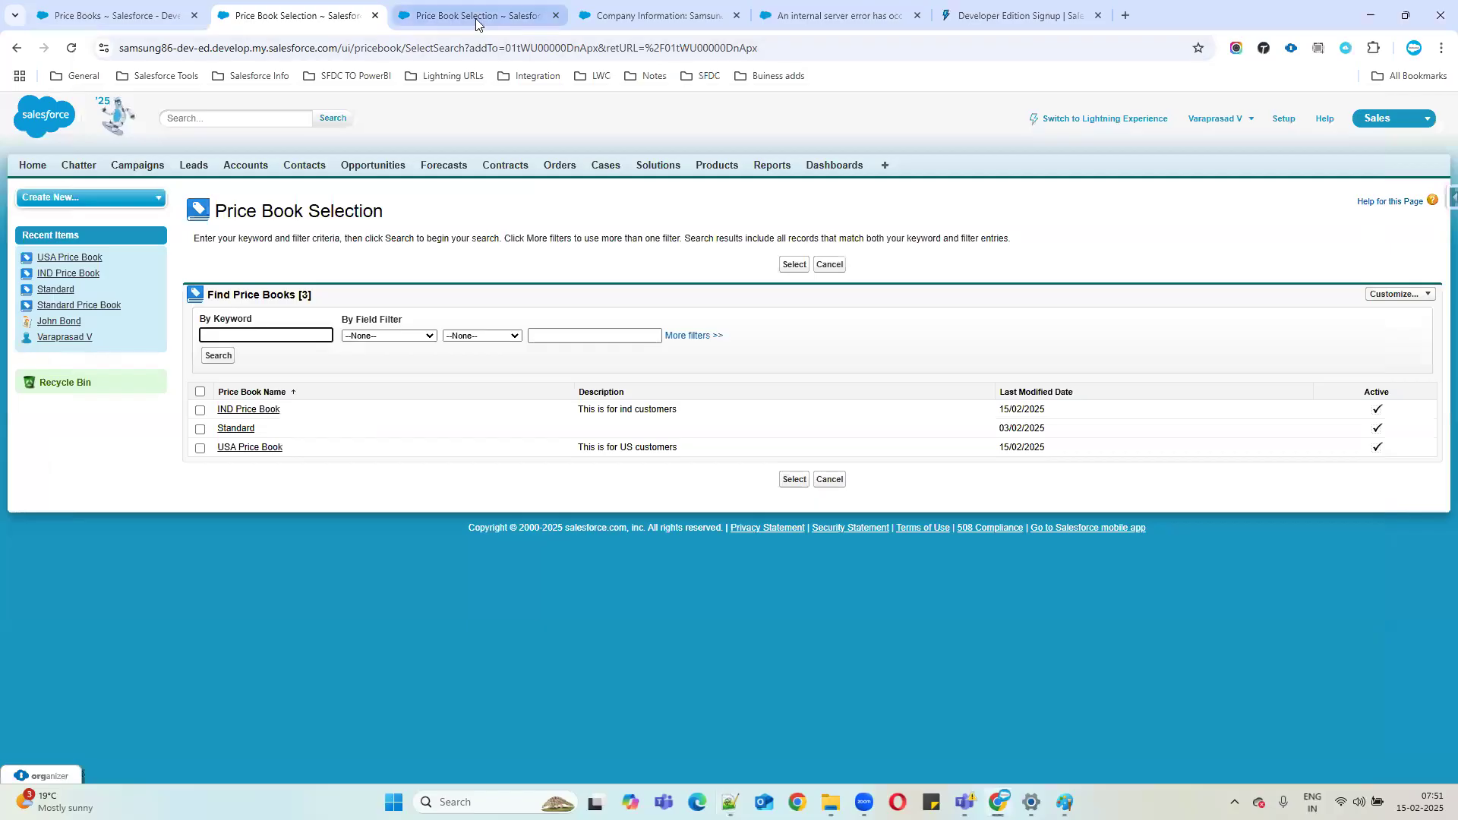
{"action": "left_click", "coordinate": [717, 166]}
{"action": "left_click_drag", "start_coordinate": [296, 582], "coordinate": [153, 589]}
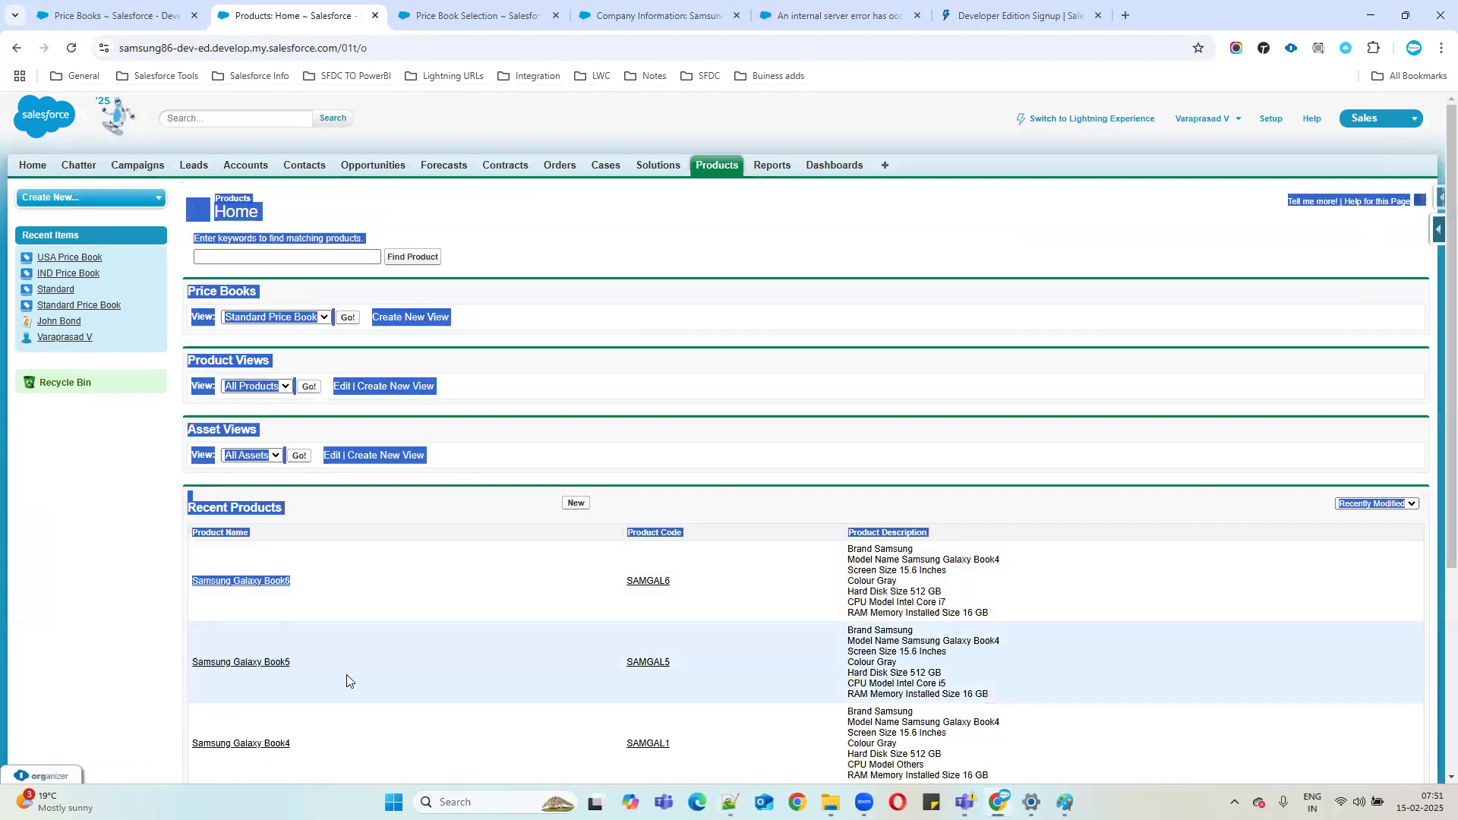
{"action": "left_click", "coordinate": [277, 664]}
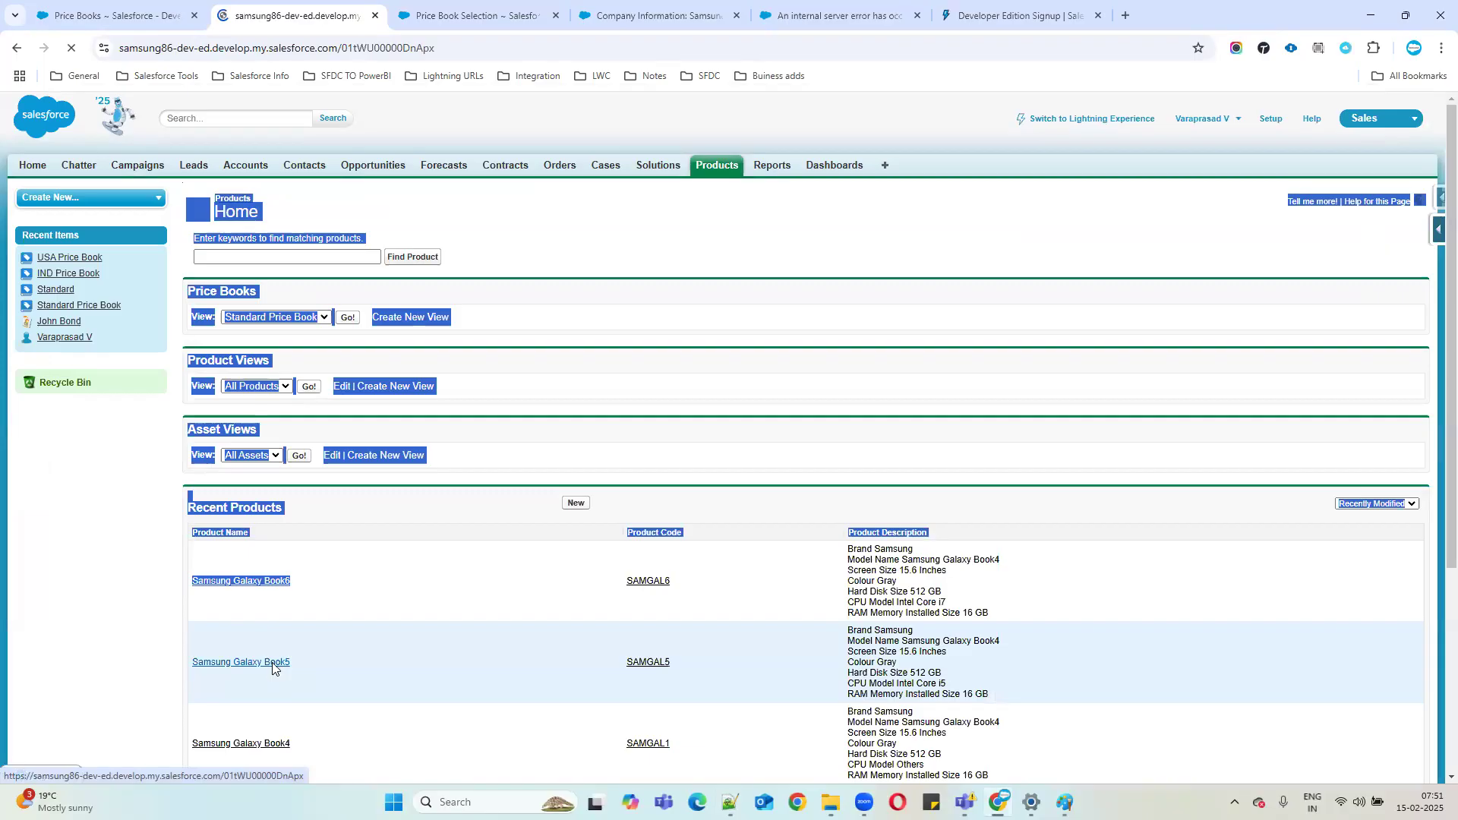
{"action": "left_click", "coordinate": [612, 525]}
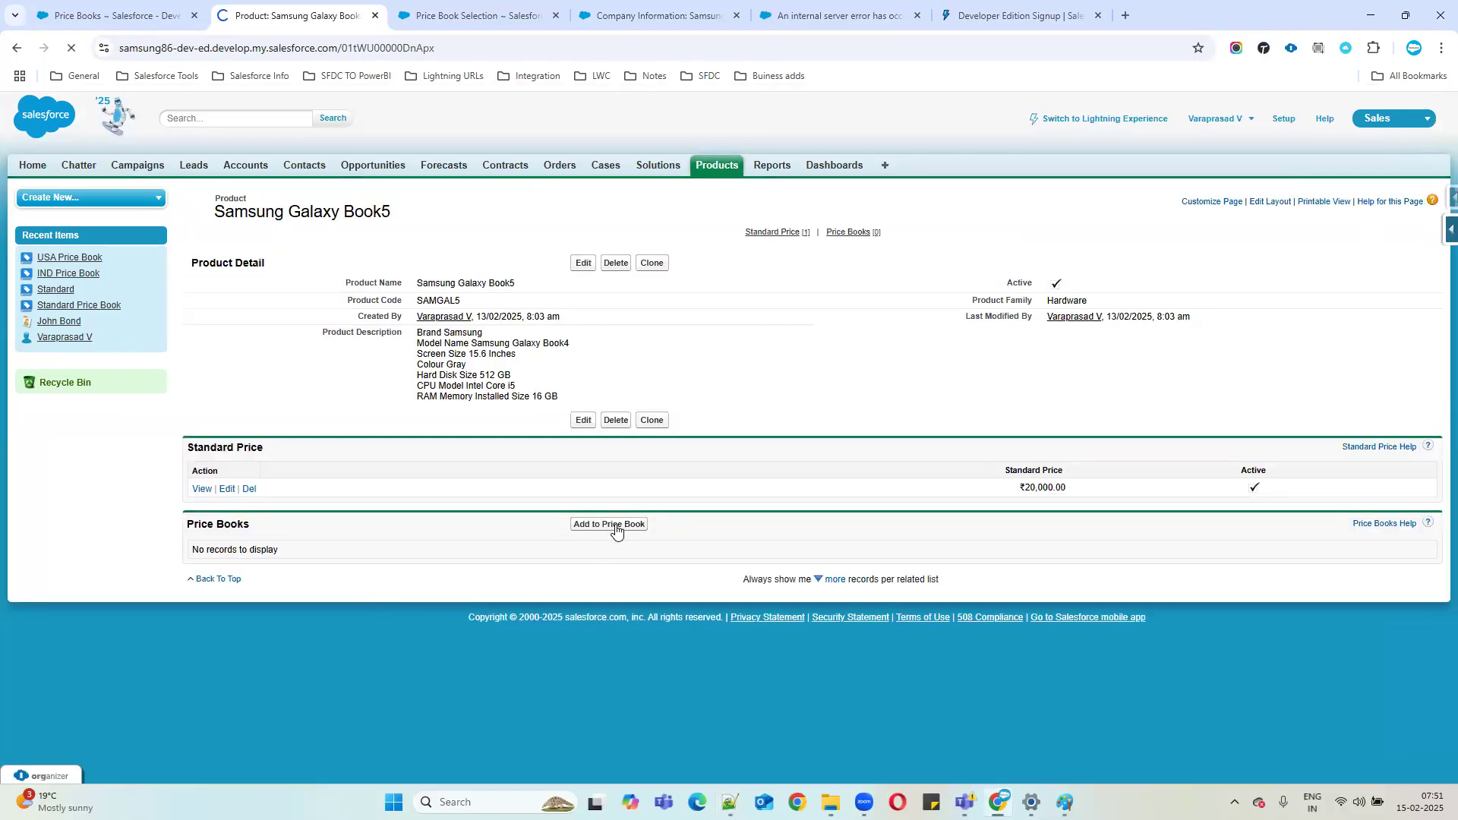
{"action": "left_click", "coordinate": [200, 410]}
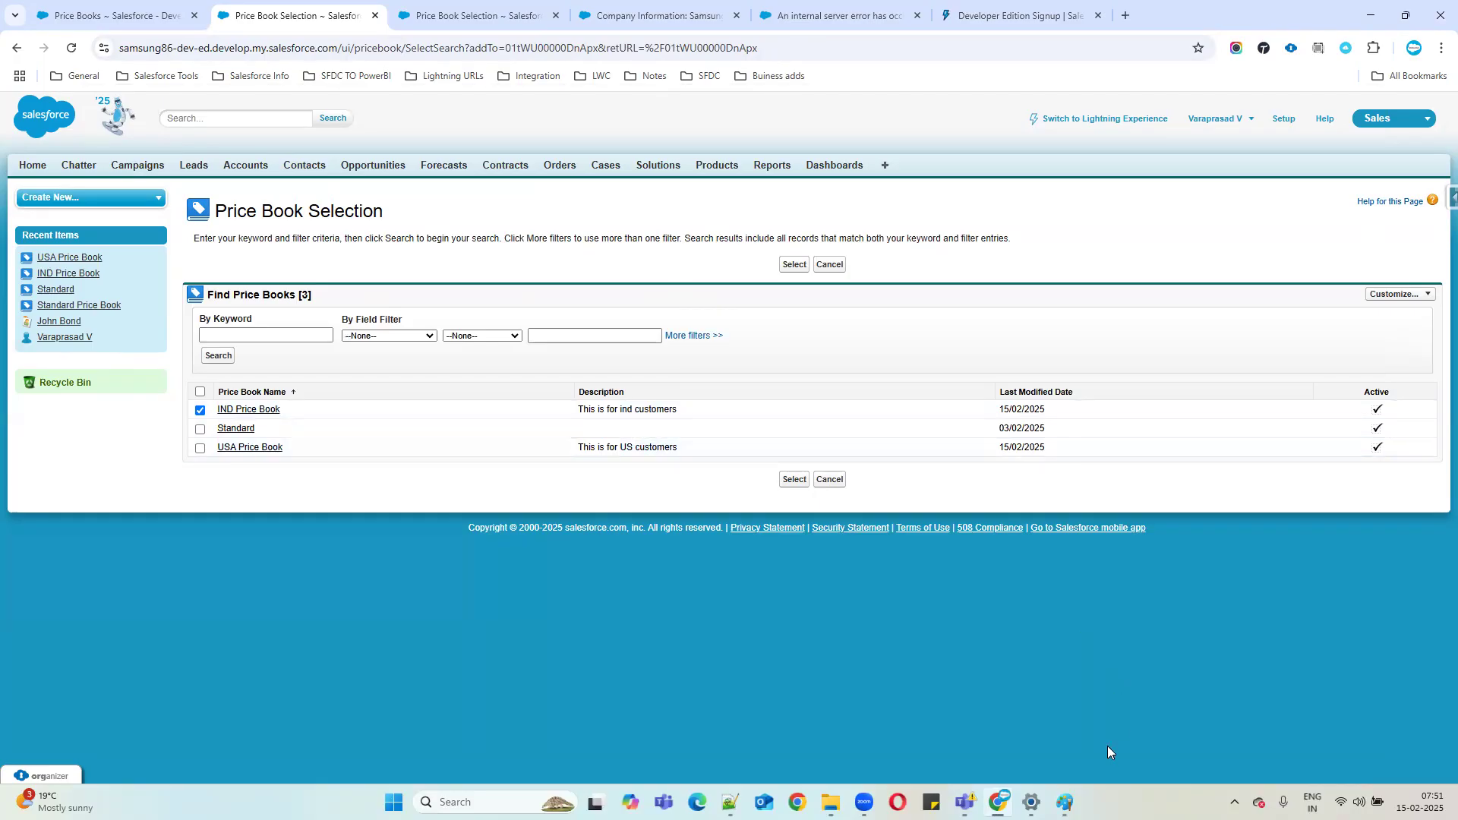
{"action": "left_click", "coordinate": [730, 802]}
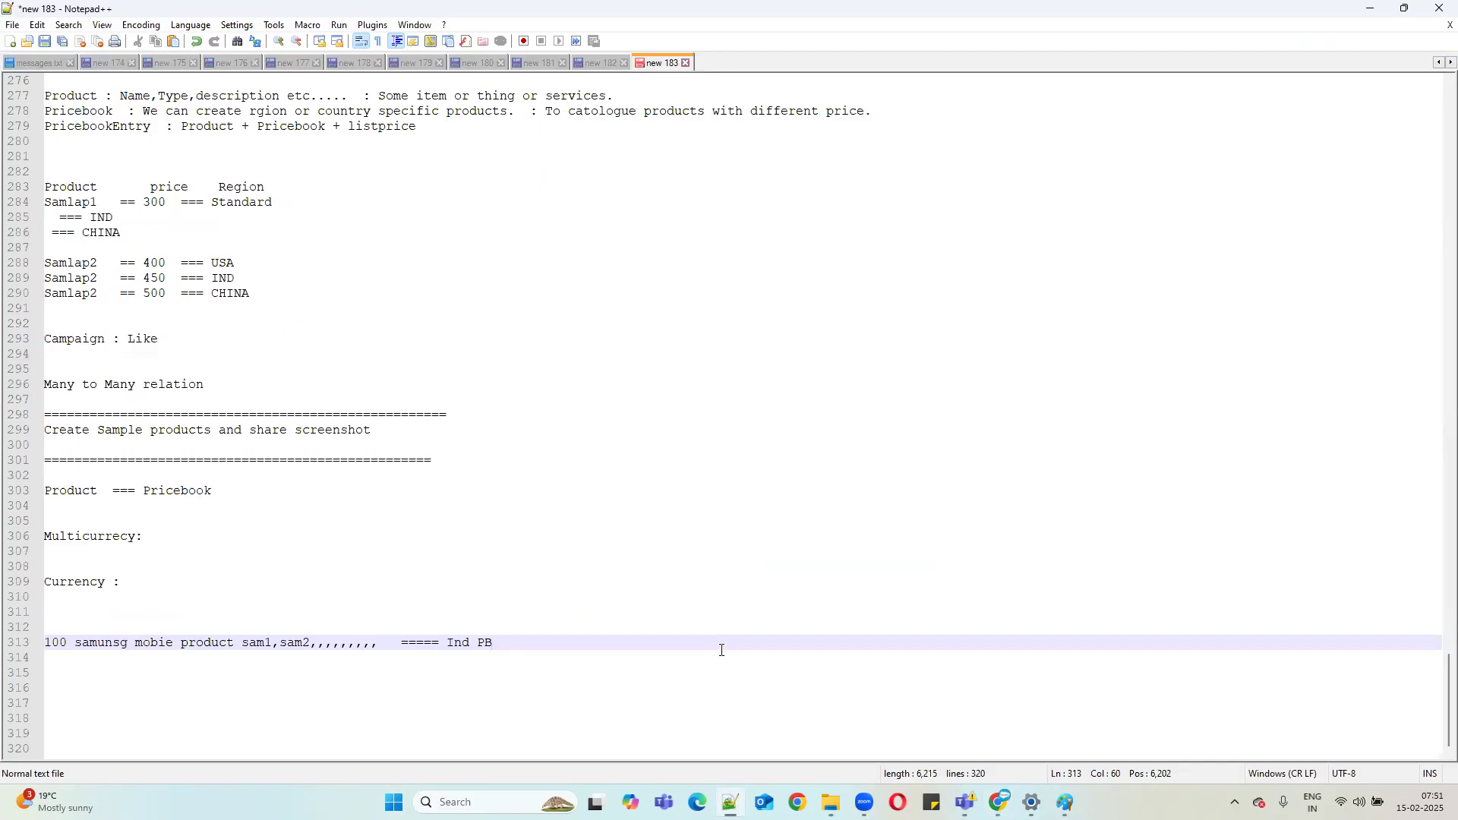
Minimize Notepad++ to reveal Book5's price book selection with IND ticked.
{"action": "left_click", "coordinate": [1371, 8]}
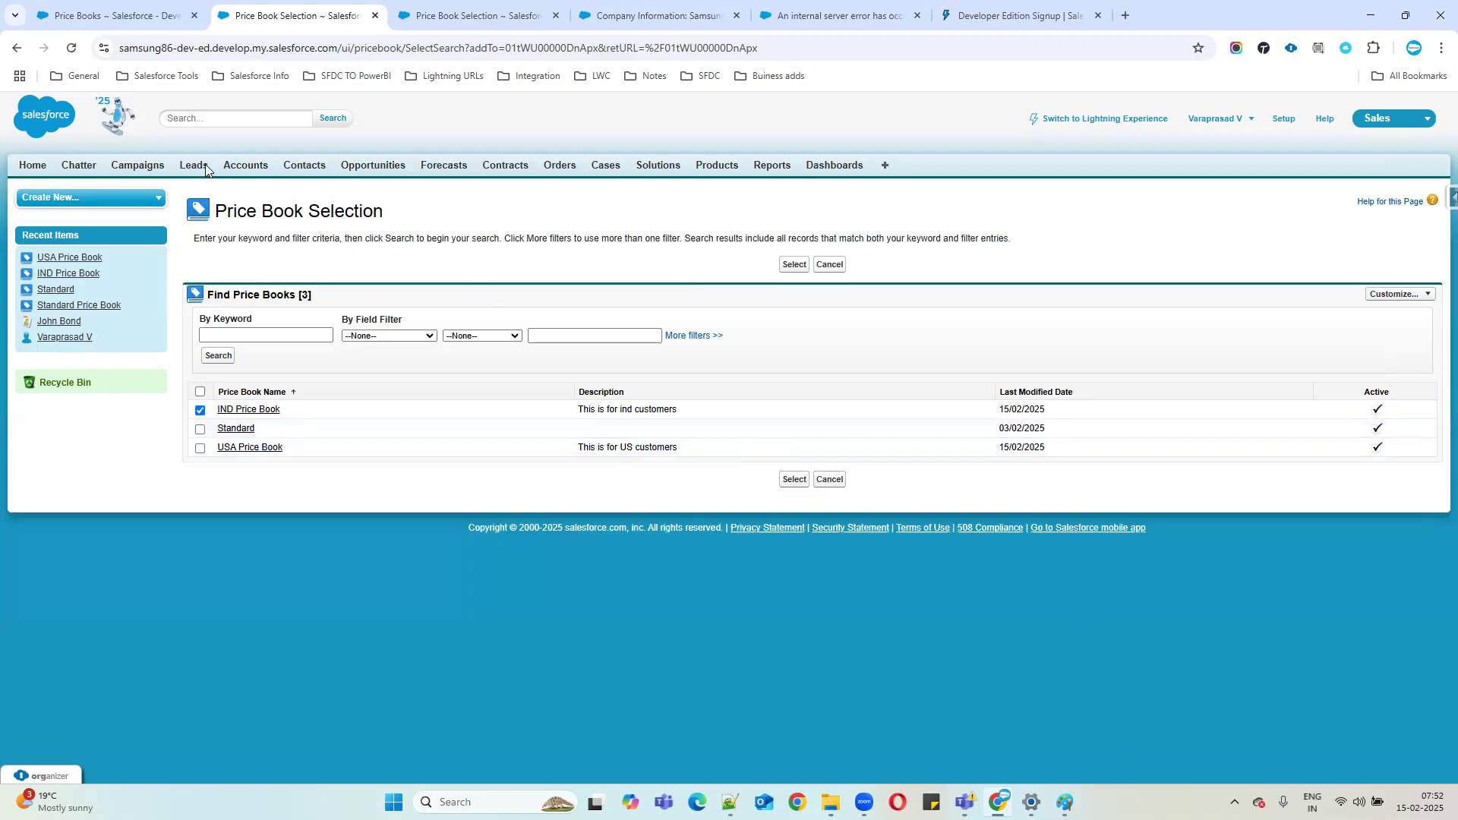
Open the Samsung Galaxy Book5 product, check the Ind note in Notepad++, then return to the Price Books list.
{"action": "left_click", "coordinate": [707, 169]}
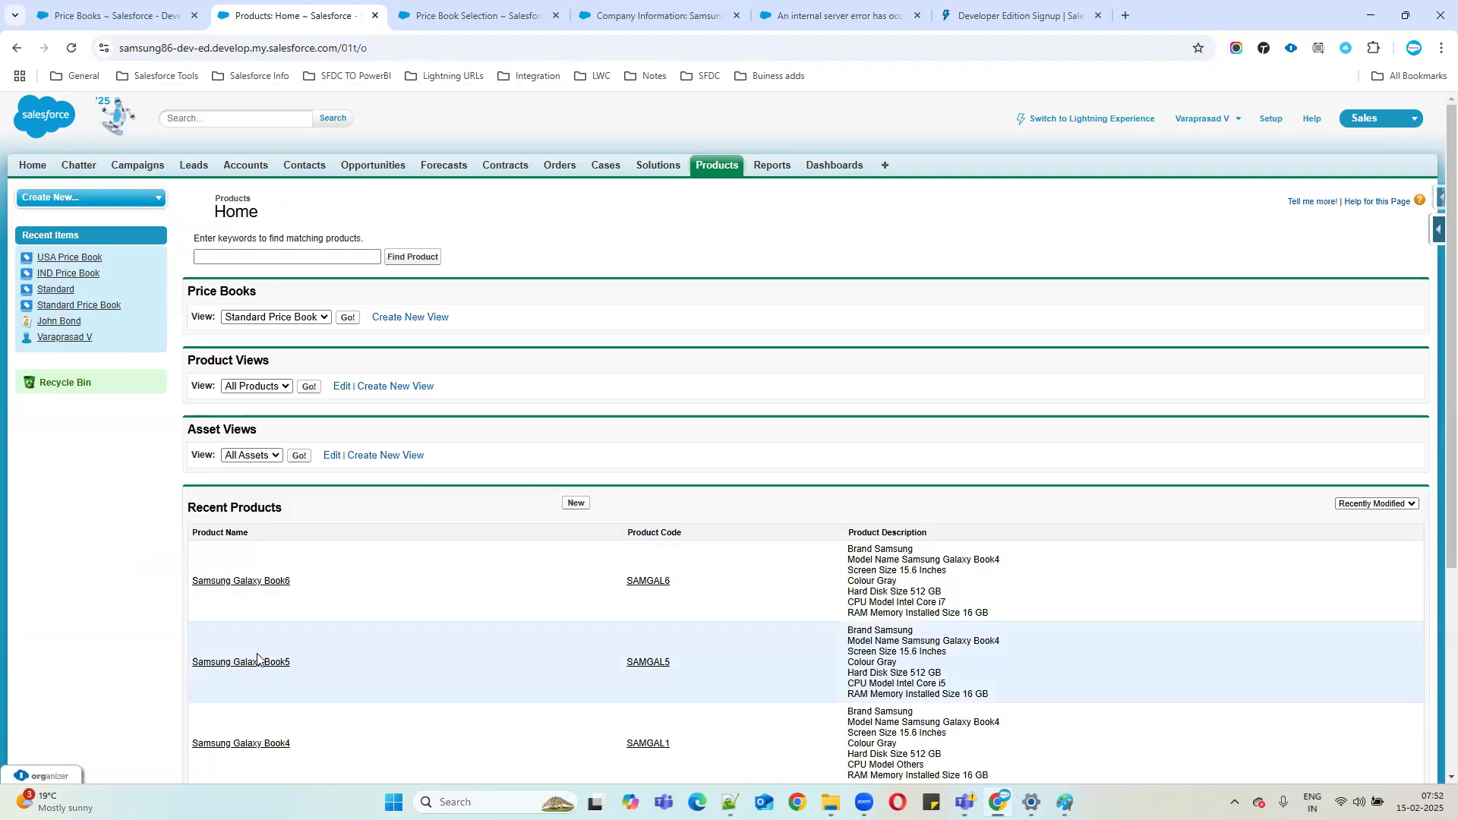
{"action": "left_click", "coordinate": [253, 665]}
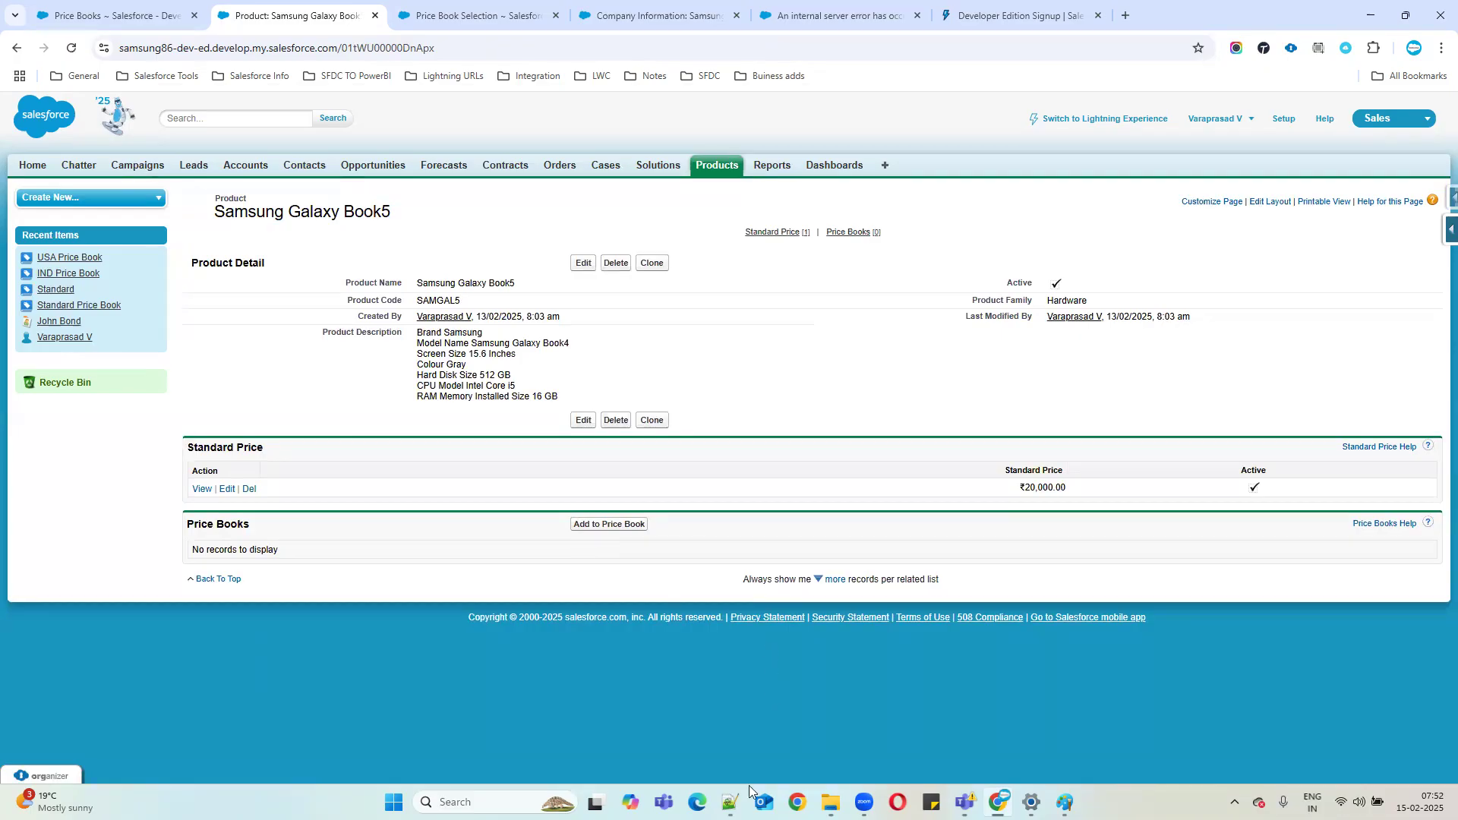
{"action": "left_click", "coordinate": [731, 802]}
{"action": "left_click_drag", "start_coordinate": [235, 644], "coordinate": [357, 643]}
{"action": "left_click", "coordinate": [453, 642]}
{"action": "left_click", "coordinate": [524, 641], "text": "shift"}
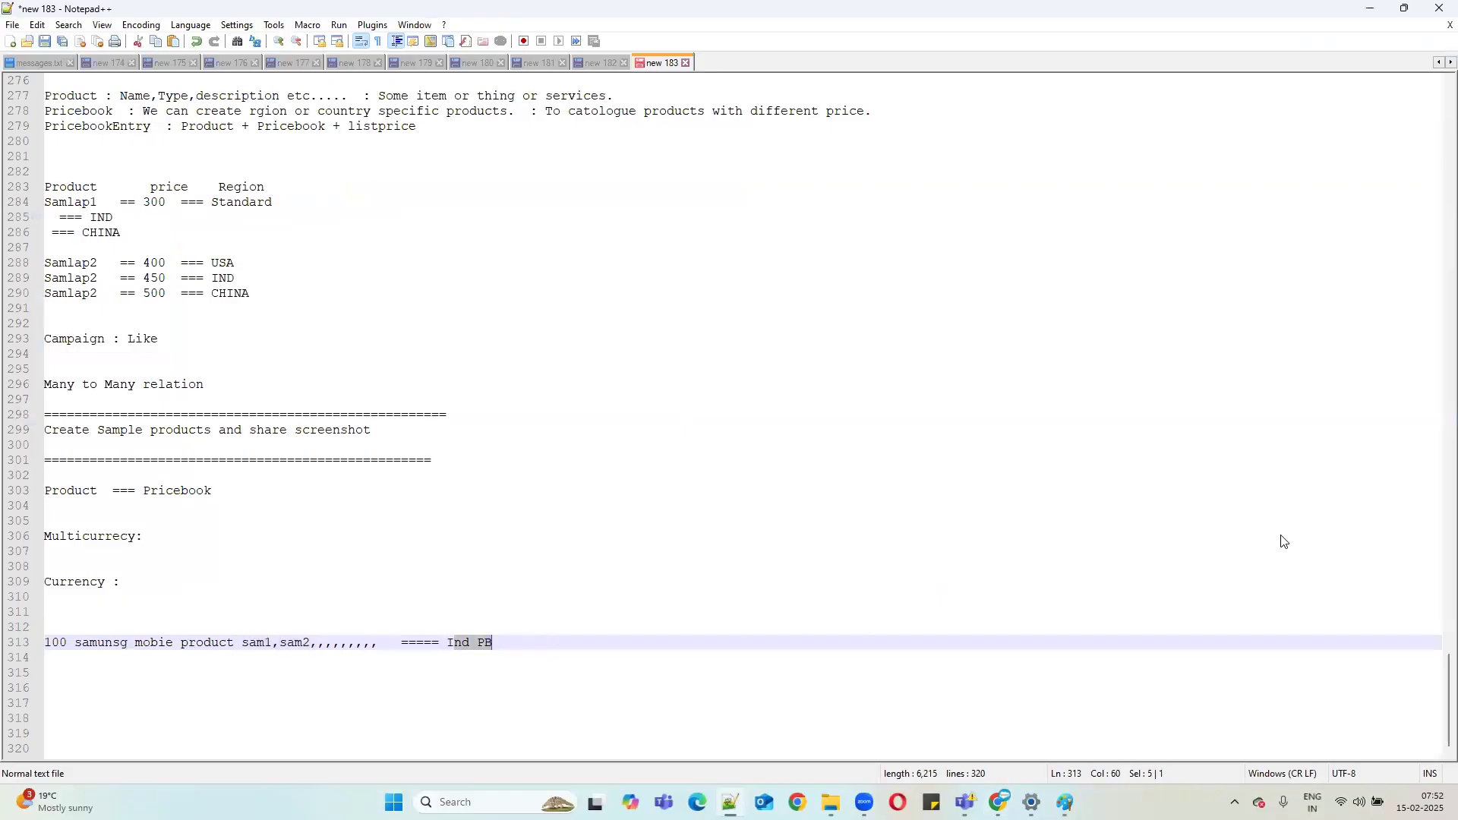
{"action": "key", "text": "alt+Tab"}
{"action": "left_click", "coordinate": [147, 7]}
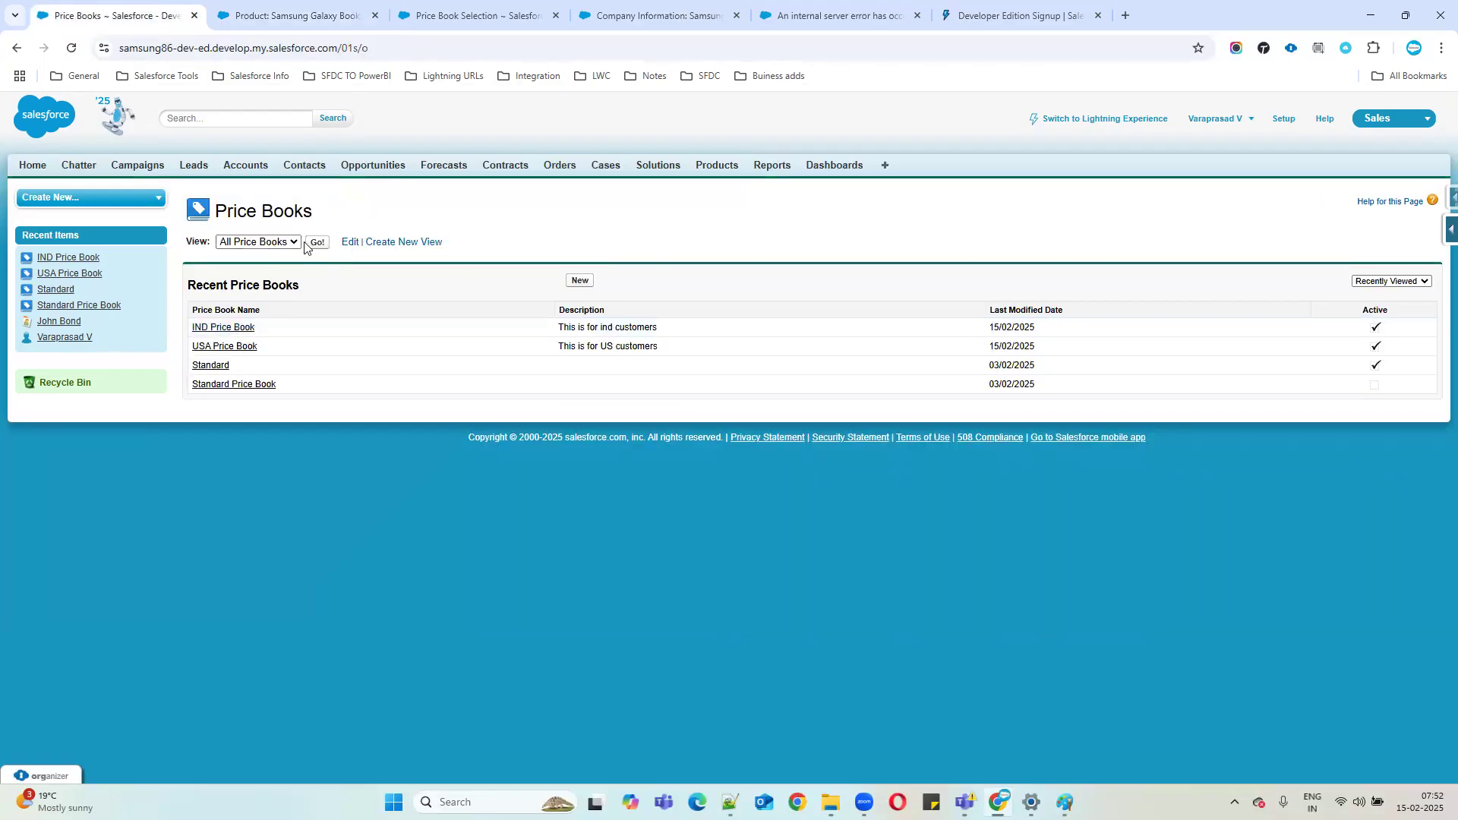
Open the IND Price Book and review its existing Samsung Galaxy Book6 (SAMGAL6) entry and list price.
{"action": "left_click", "coordinate": [224, 329]}
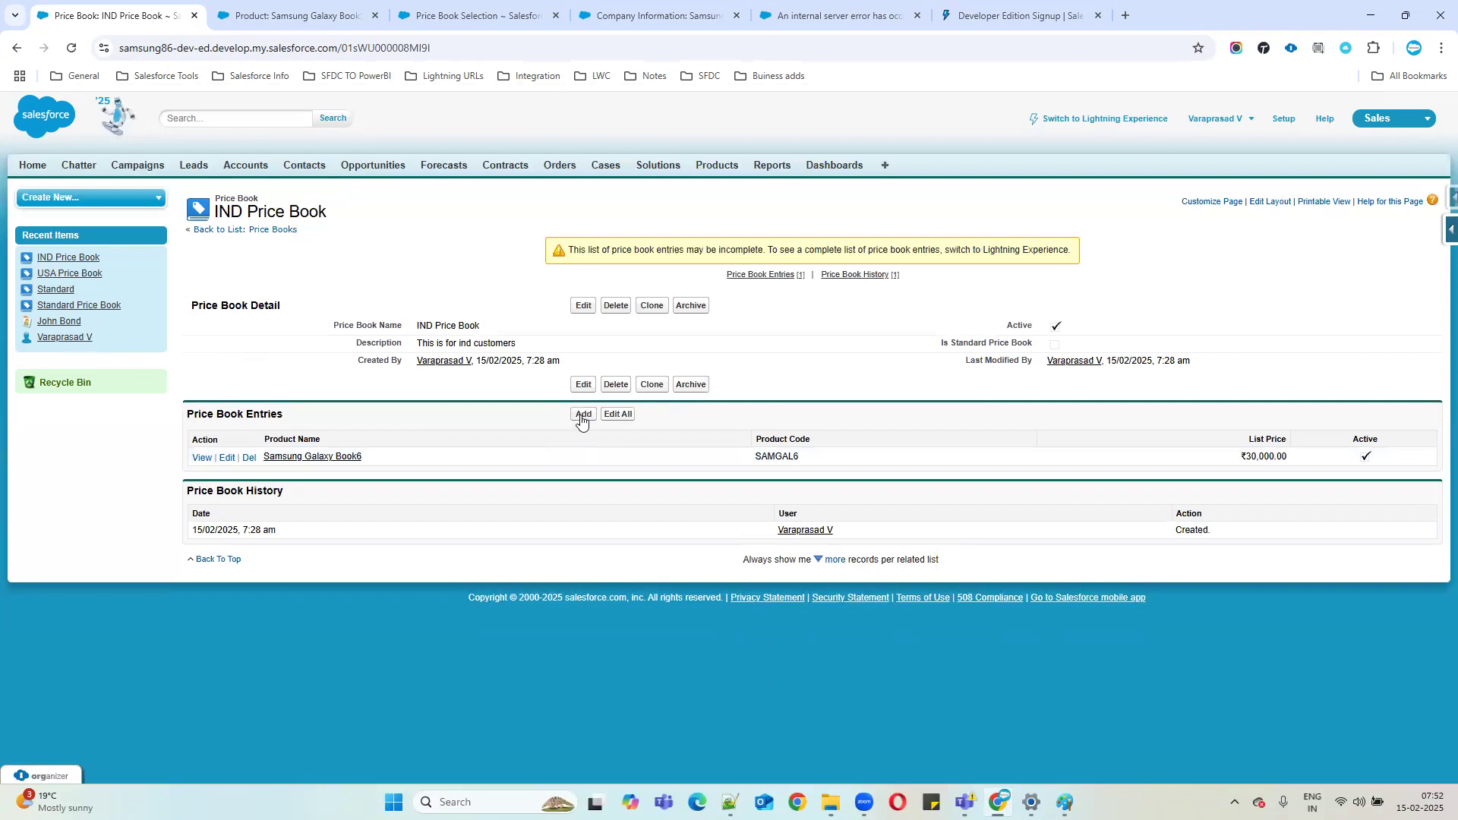
{"action": "left_click_drag", "start_coordinate": [183, 412], "coordinate": [444, 451]}
{"action": "left_click", "coordinate": [860, 461]}
{"action": "left_click_drag", "start_coordinate": [735, 458], "coordinate": [1360, 464]}
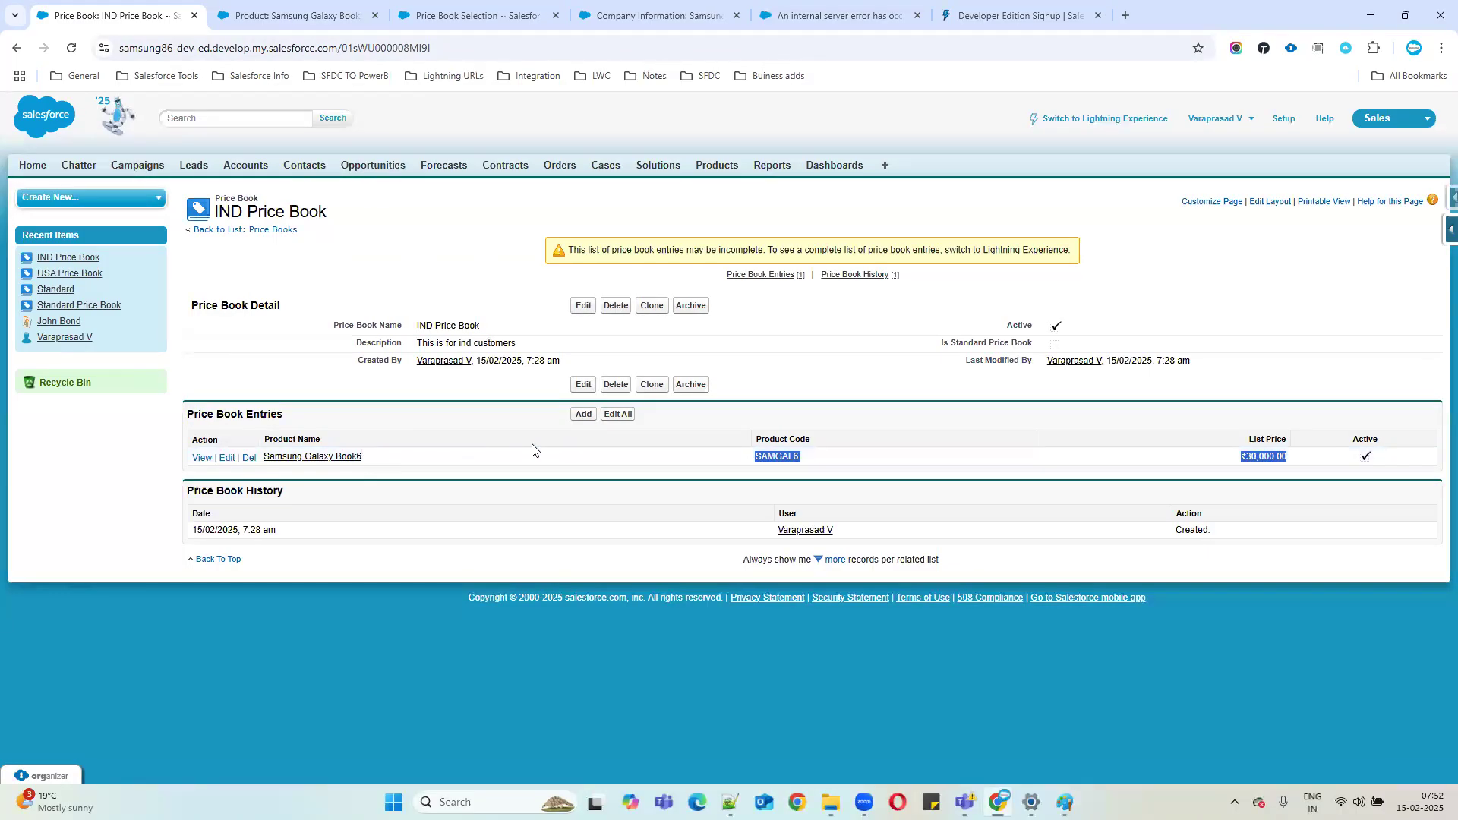
Select GenWatt Diesel 10kW, Diesel 200kW, Gasoline 300kW, Propane 500kW, Galaxy Book4 and Book5 to add.
{"action": "left_click", "coordinate": [583, 416]}
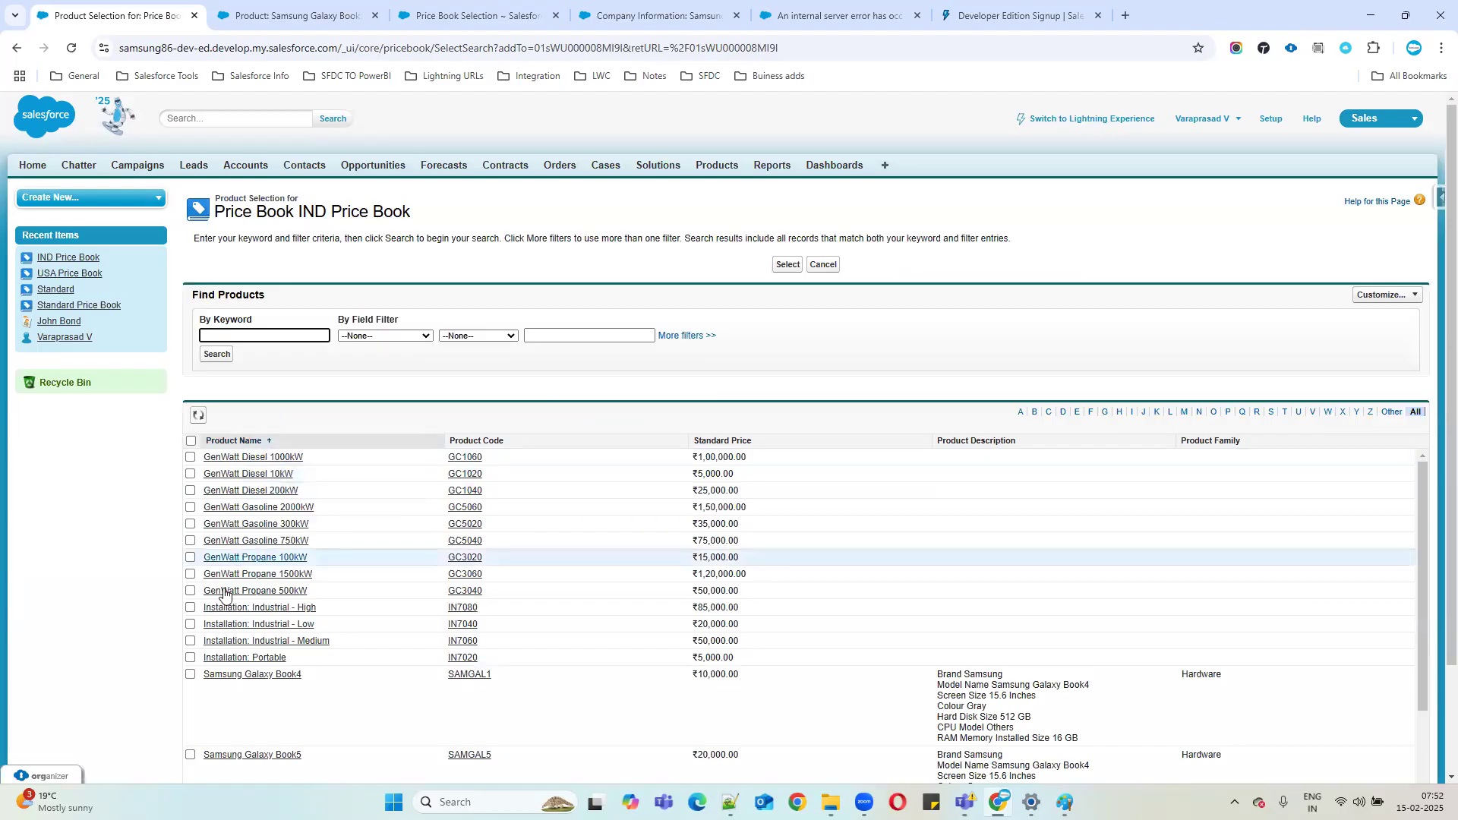
{"action": "scroll", "coordinate": [205, 592], "scroll_direction": "down", "scroll_amount": 2}
{"action": "left_click", "coordinate": [190, 605]}
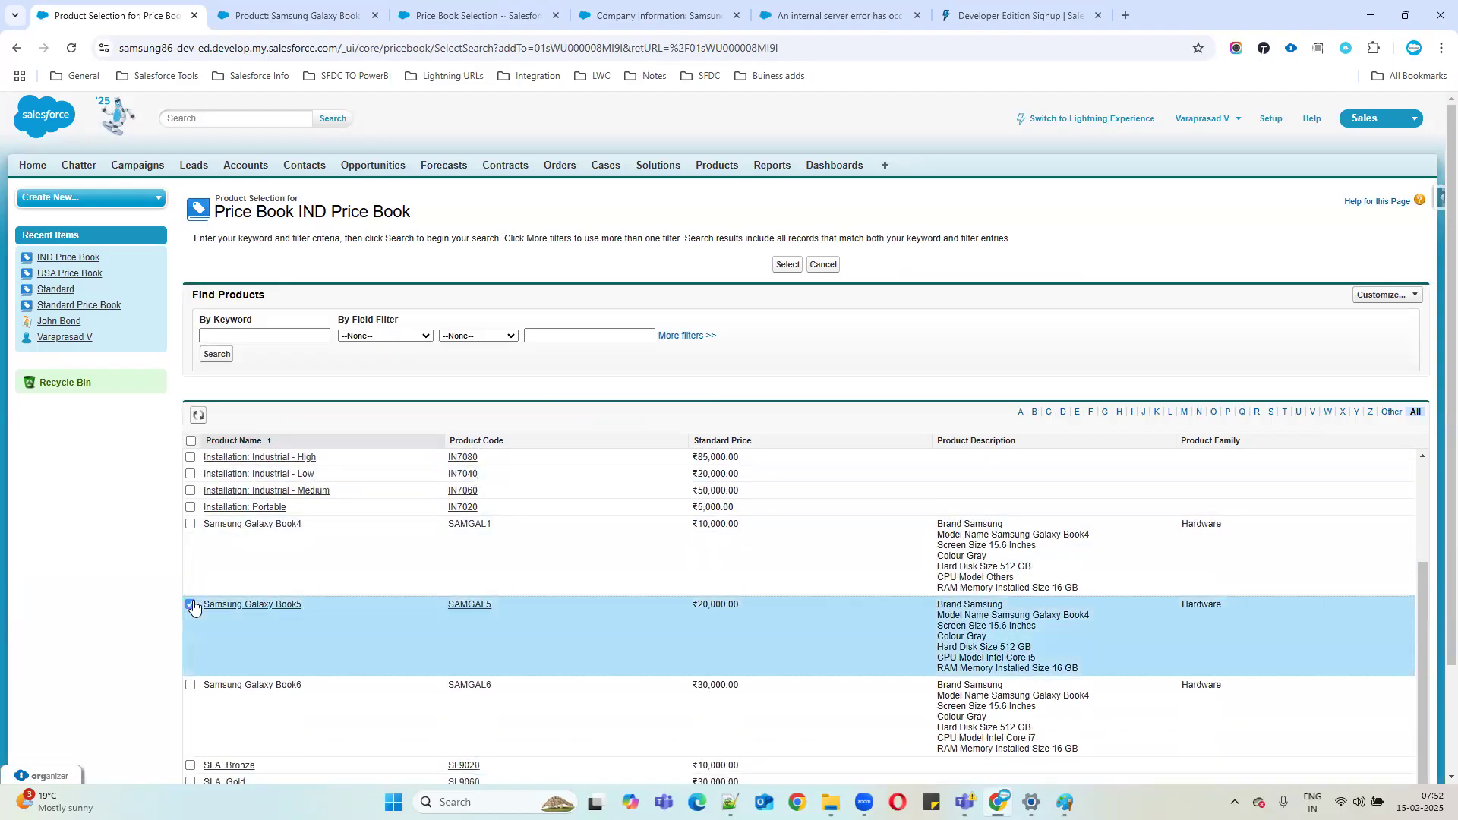
{"action": "left_click", "coordinate": [190, 685]}
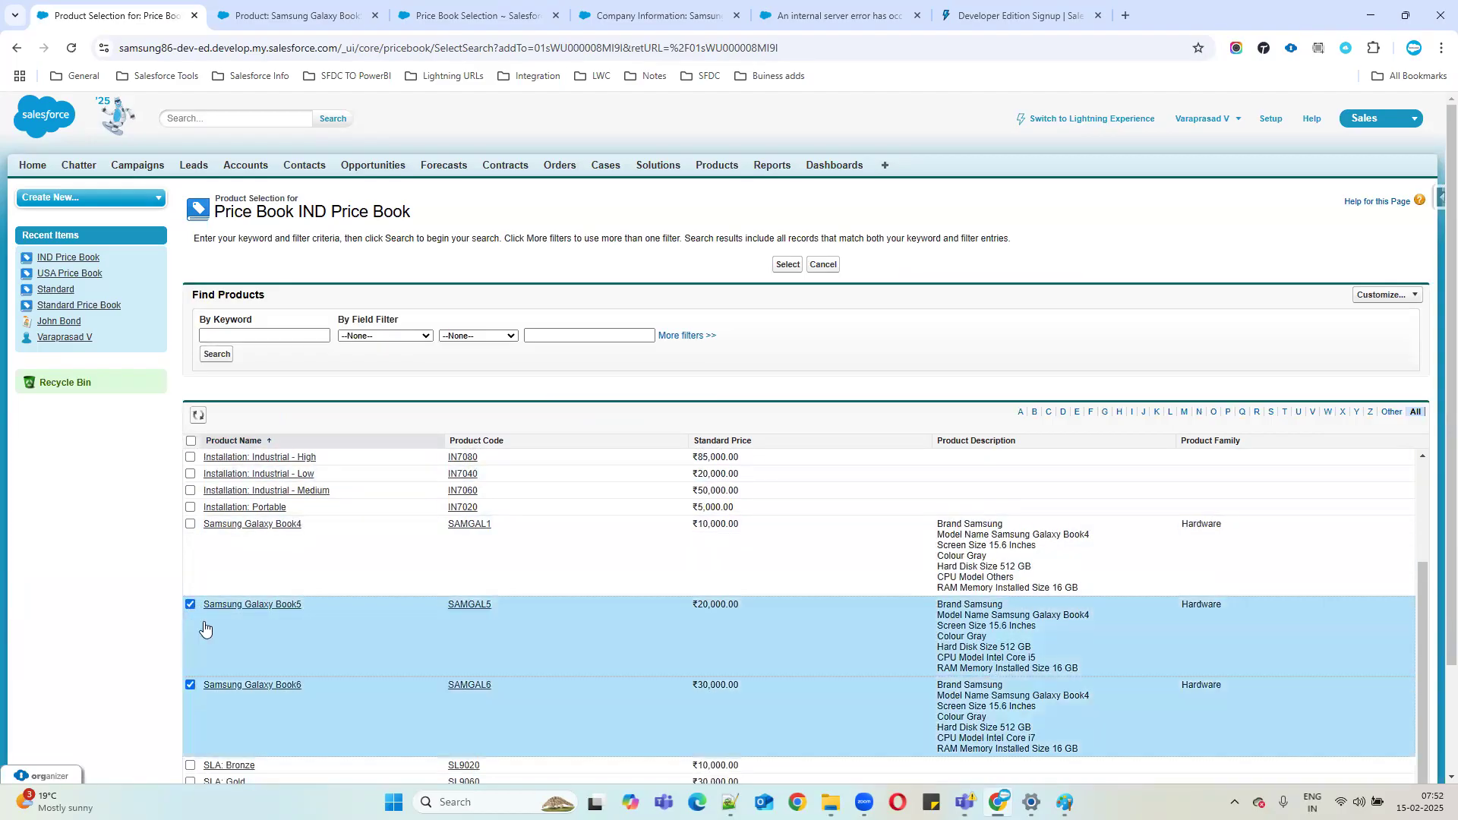
{"action": "left_click", "coordinate": [189, 525]}
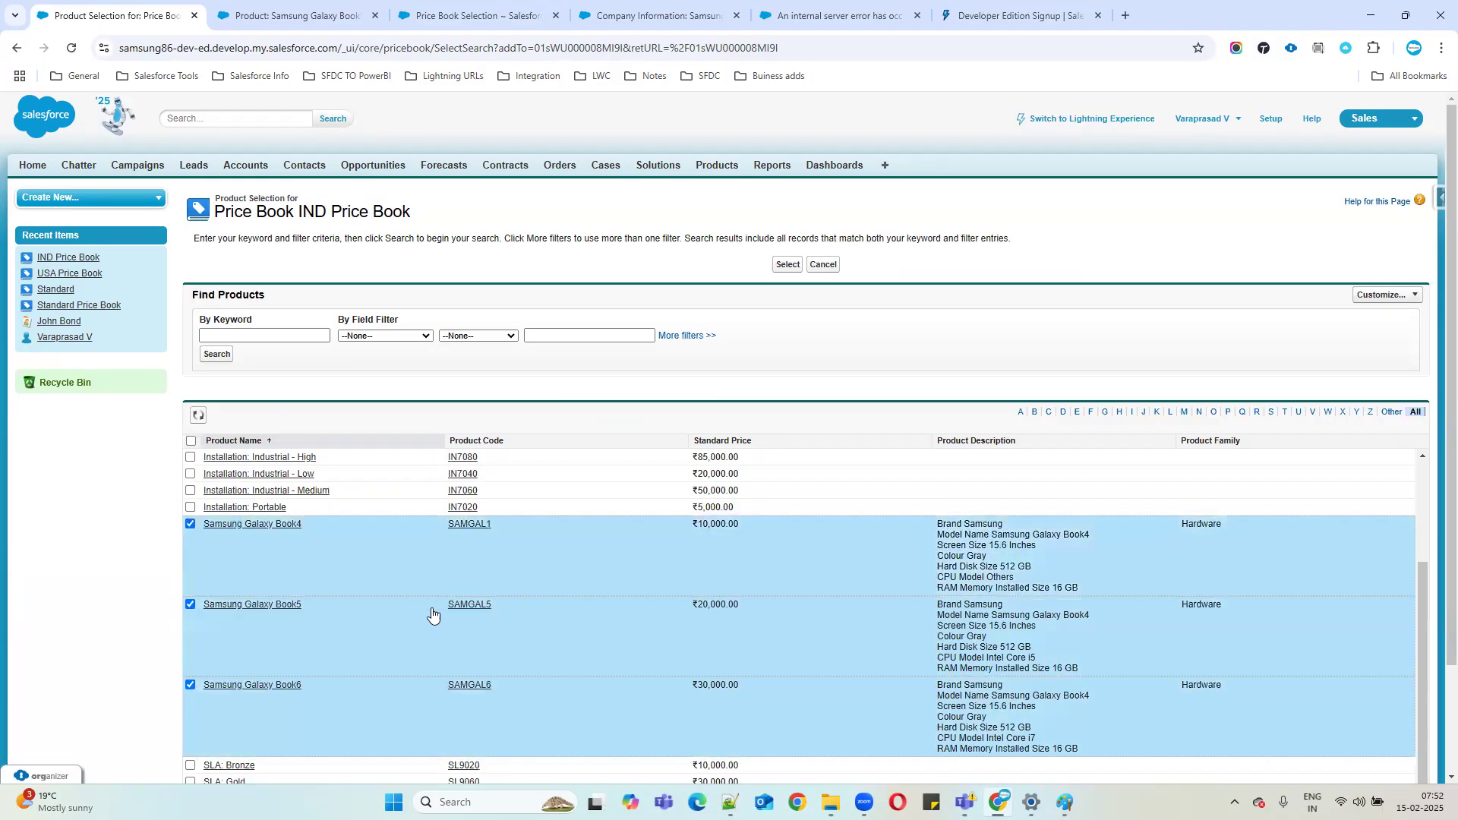
{"action": "scroll", "coordinate": [434, 619], "scroll_direction": "down", "scroll_amount": 1}
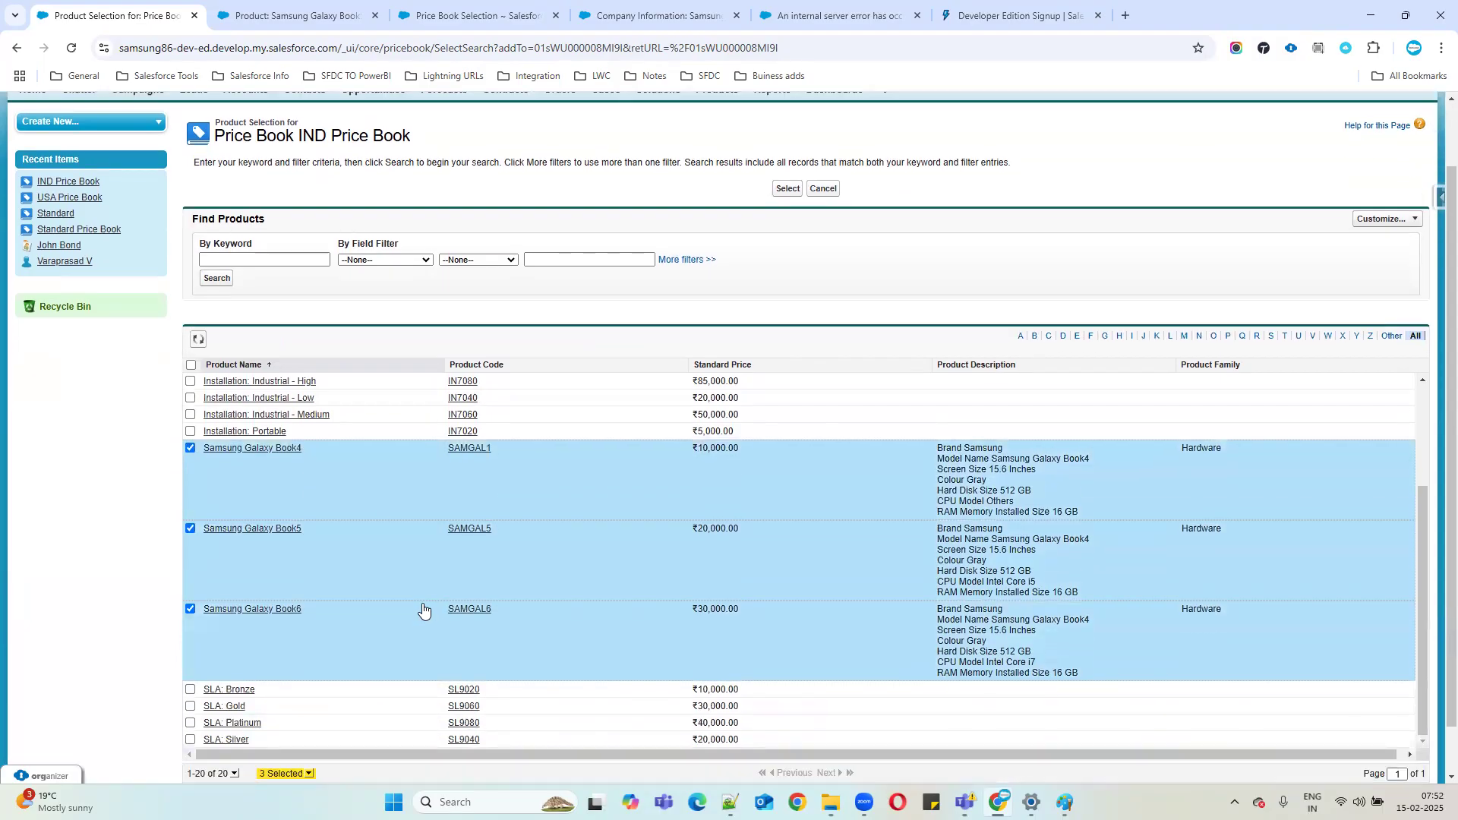
{"action": "scroll", "coordinate": [423, 609], "scroll_direction": "up", "scroll_amount": 2}
{"action": "left_click", "coordinate": [190, 515]}
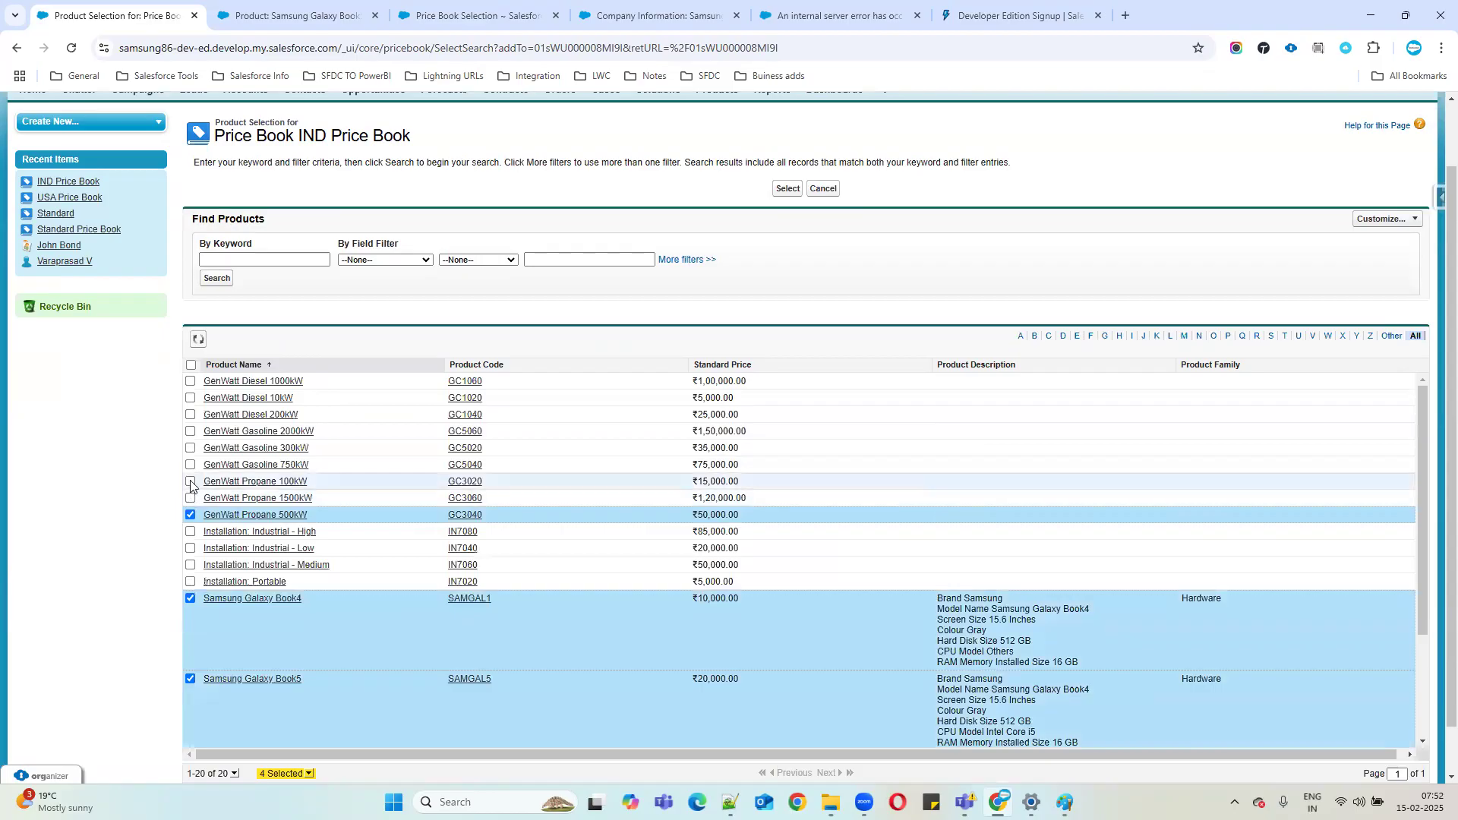
{"action": "left_click", "coordinate": [190, 448]}
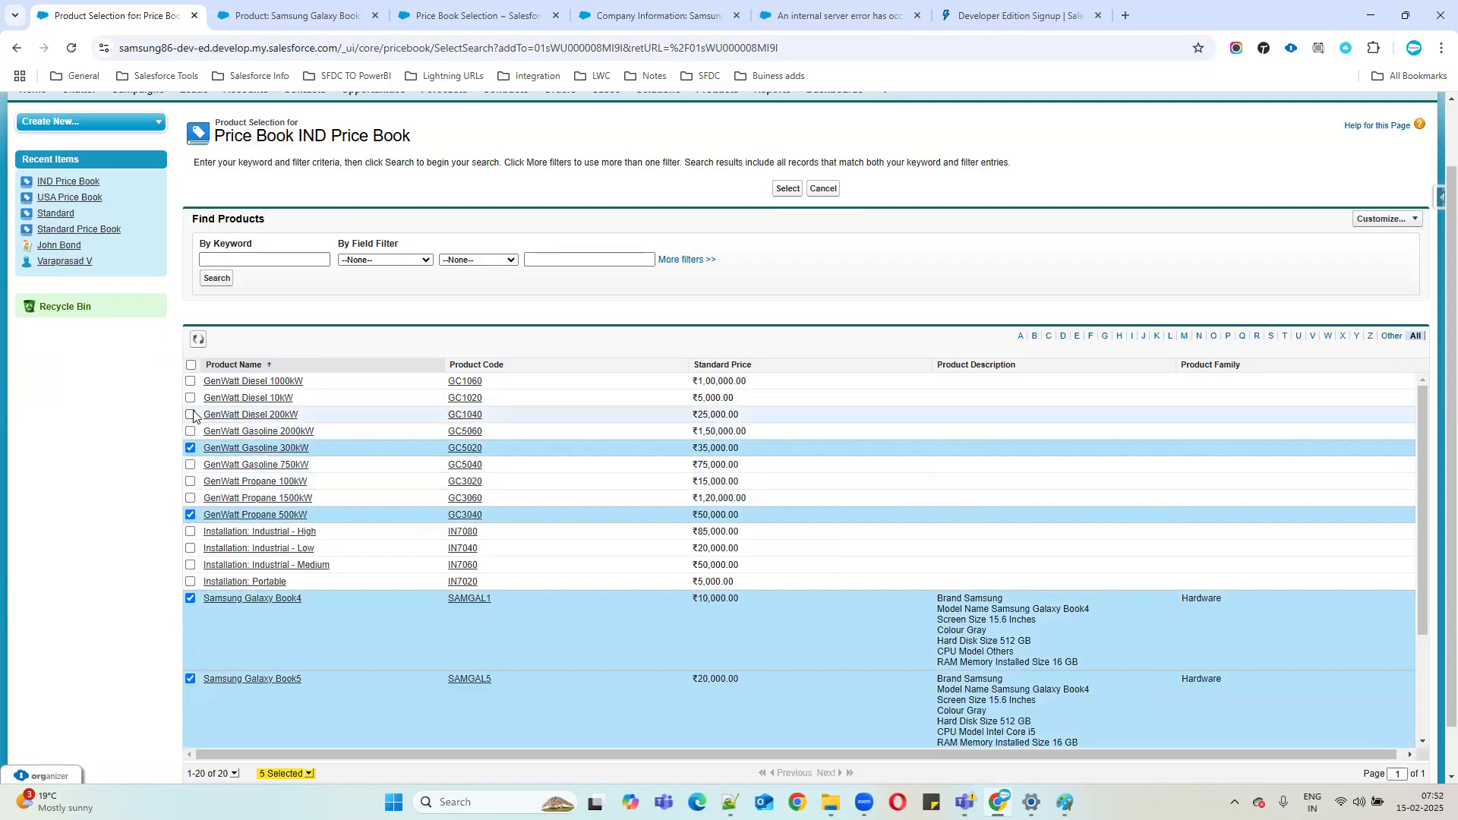
{"action": "left_click", "coordinate": [190, 415]}
{"action": "left_click", "coordinate": [190, 398]}
{"action": "scroll", "coordinate": [585, 518], "scroll_direction": "up", "scroll_amount": 1}
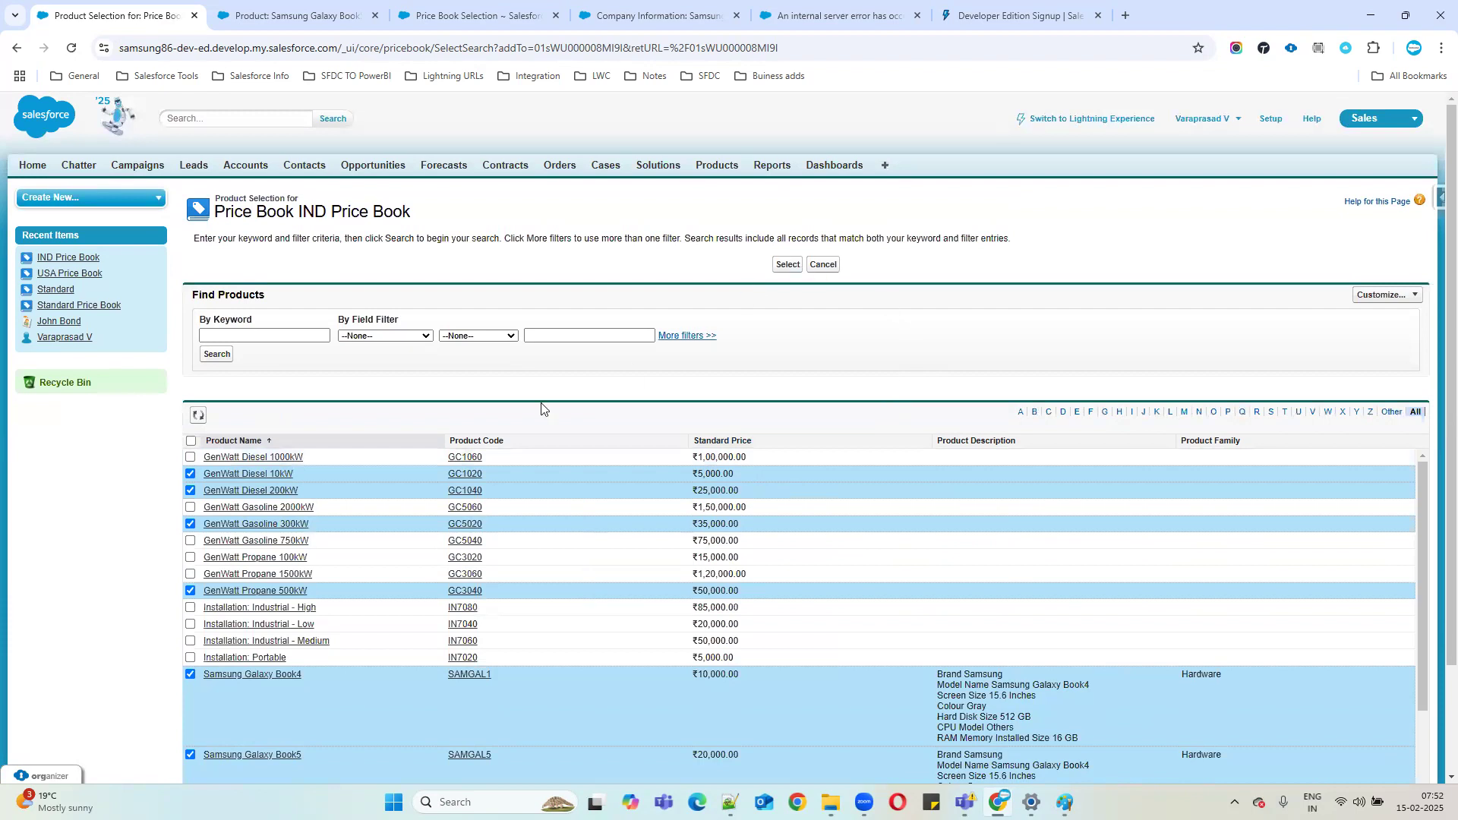
{"action": "scroll", "coordinate": [269, 697], "scroll_direction": "down", "scroll_amount": 2}
{"action": "scroll", "coordinate": [269, 698], "scroll_direction": "up", "scroll_amount": 2}
Confirm the six products and tick Use Standard Price on every row, GenWatt Diesel 10kW through Galaxy Book5.
{"action": "left_click", "coordinate": [786, 265]}
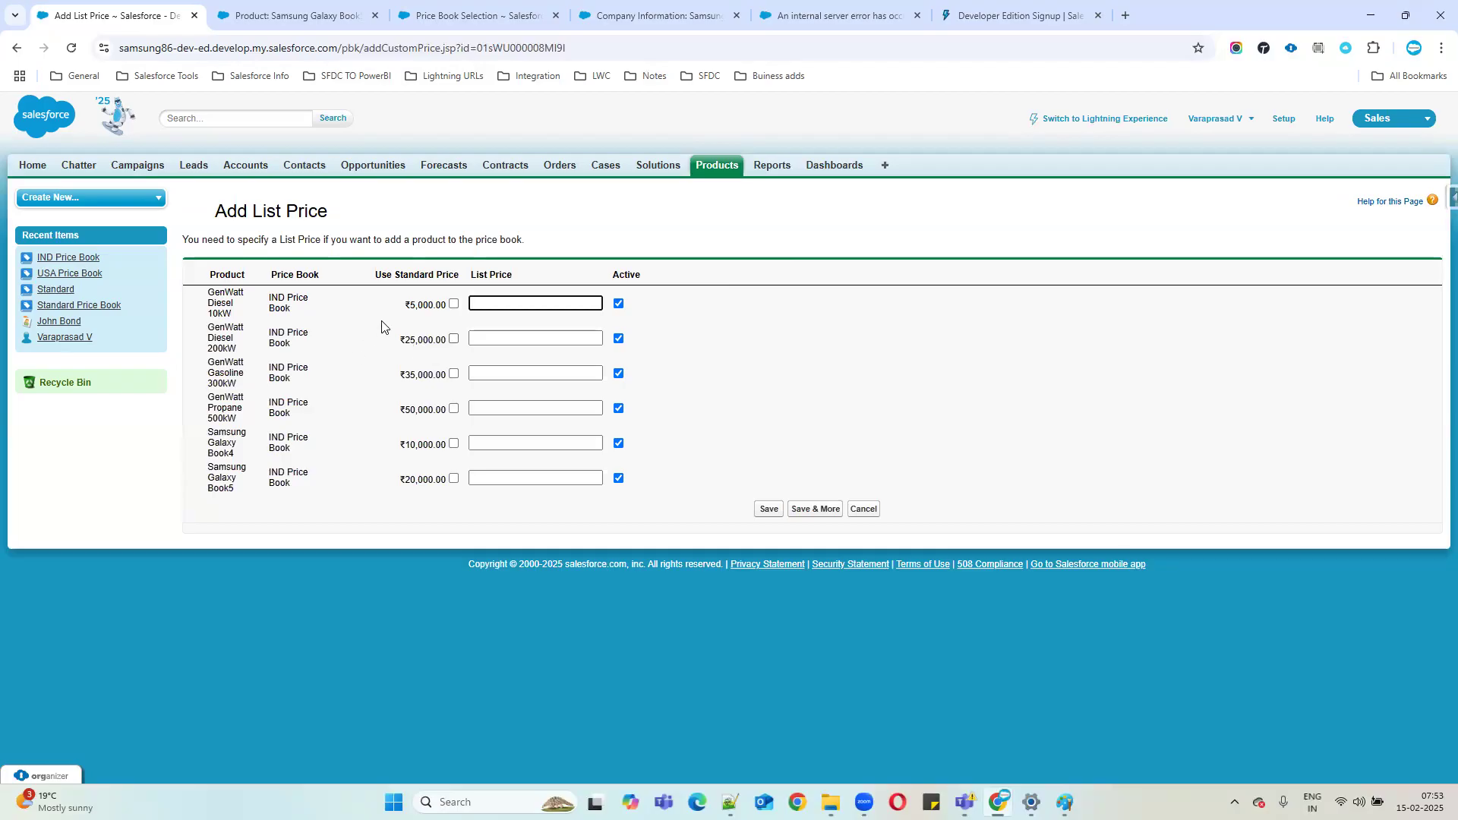
{"action": "left_click", "coordinate": [393, 273]}
{"action": "left_click_drag", "start_coordinate": [387, 274], "coordinate": [477, 274]}
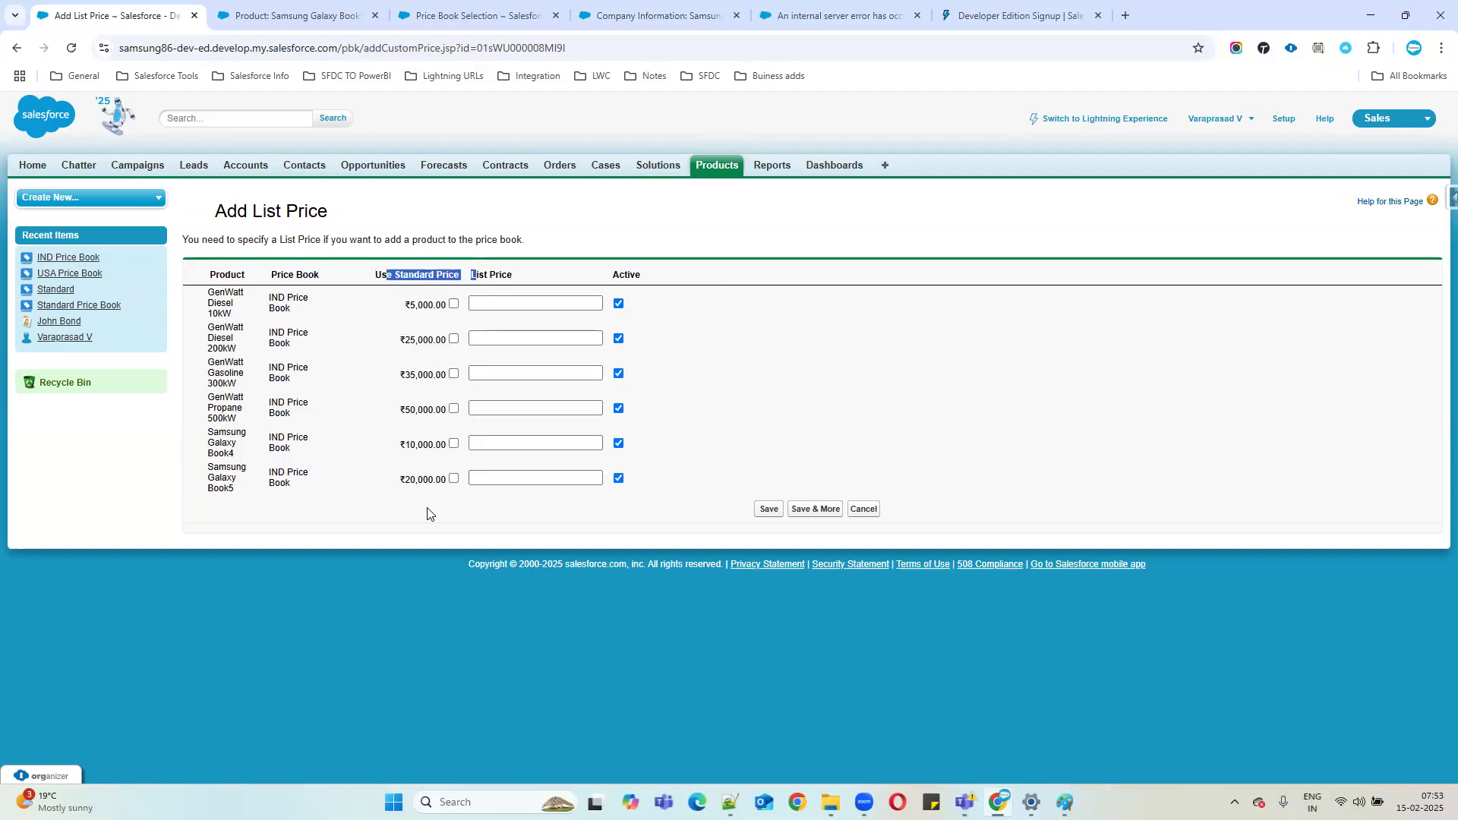
{"action": "left_click", "coordinate": [454, 304]}
{"action": "left_click", "coordinate": [453, 338]}
{"action": "left_click", "coordinate": [454, 373]}
{"action": "left_click", "coordinate": [494, 409]}
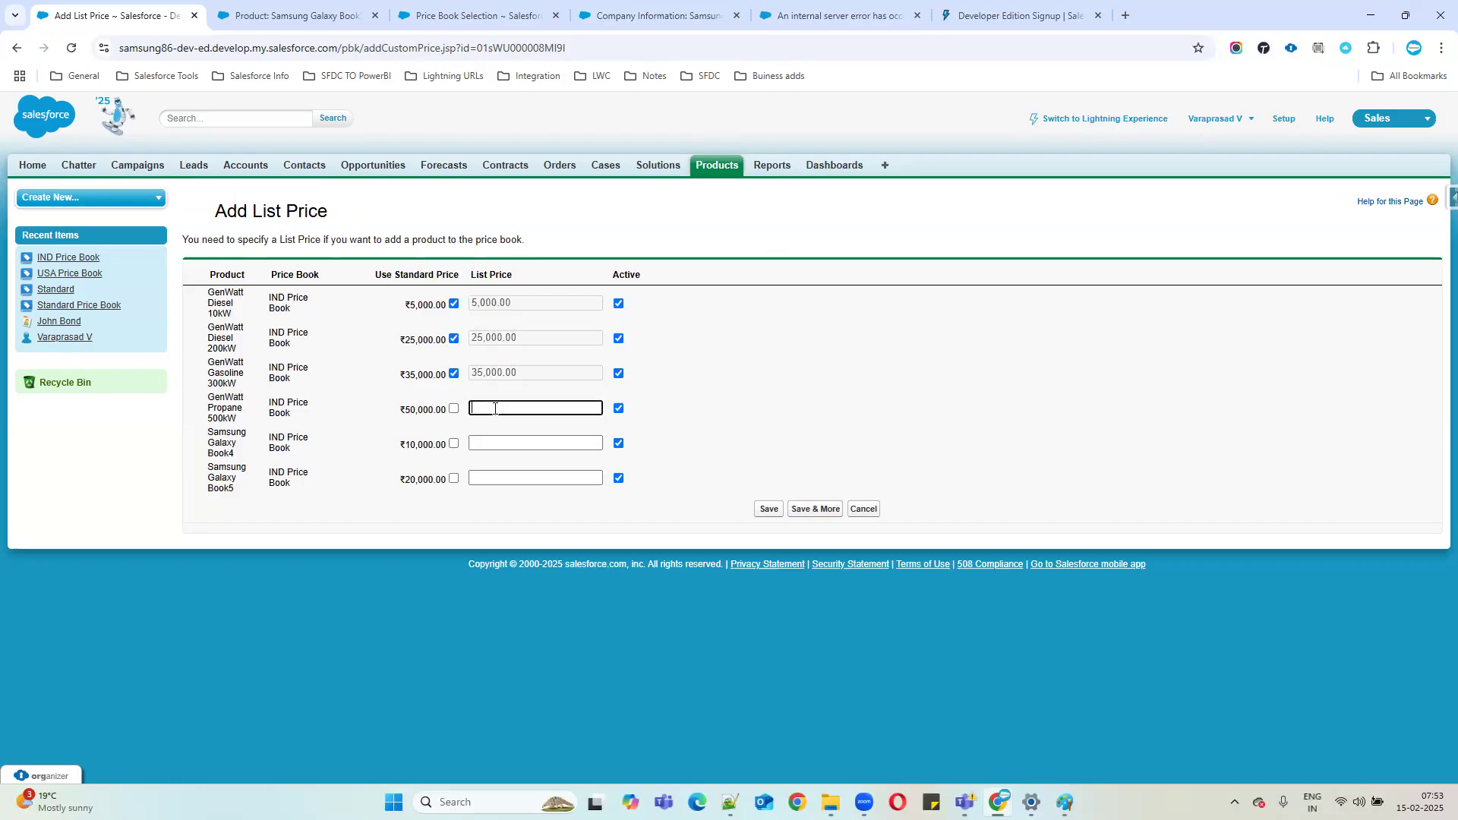
{"action": "left_click", "coordinate": [456, 408]}
{"action": "left_click", "coordinate": [454, 444]}
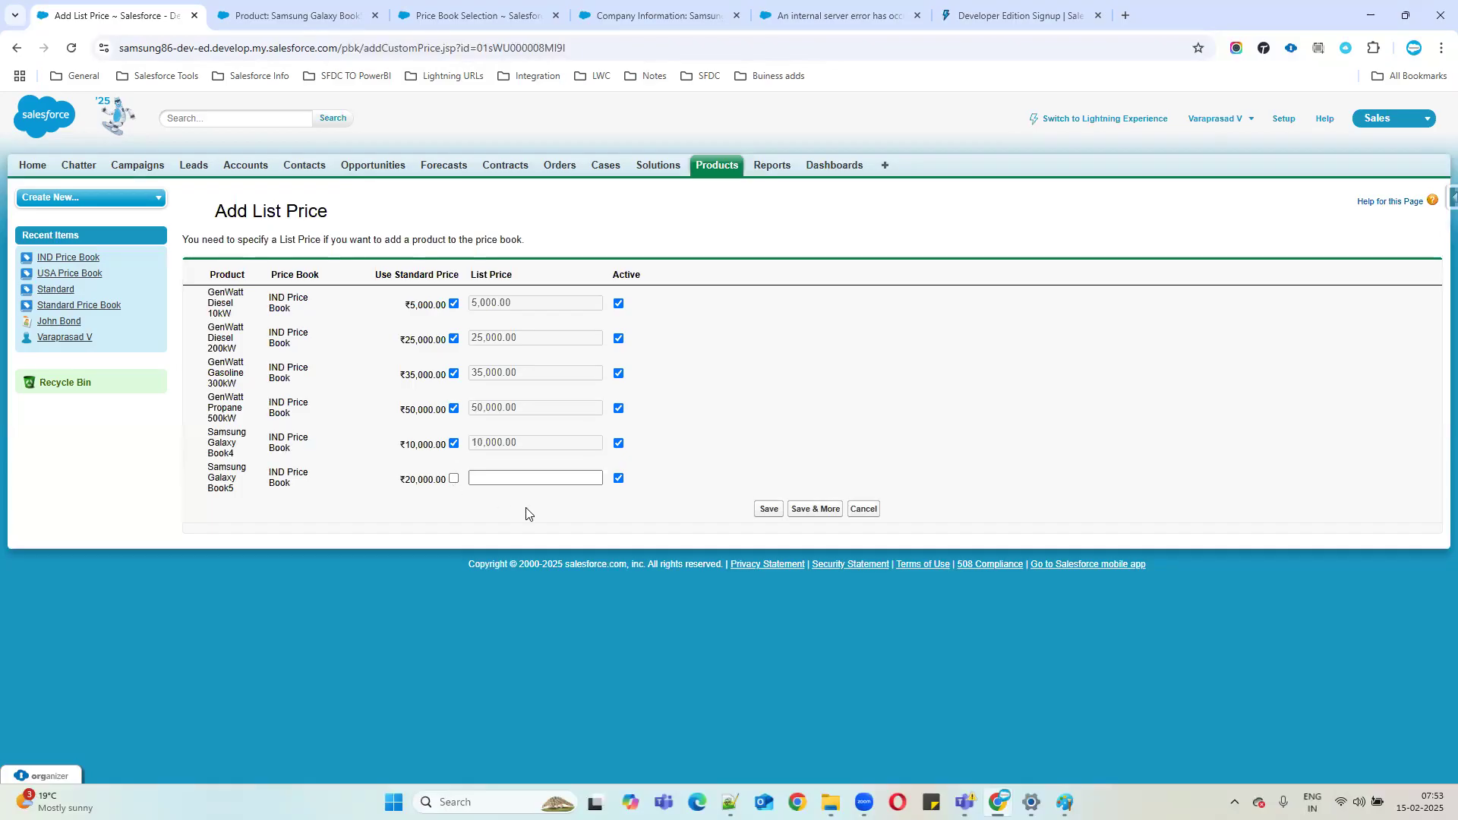
{"action": "left_click", "coordinate": [454, 479]}
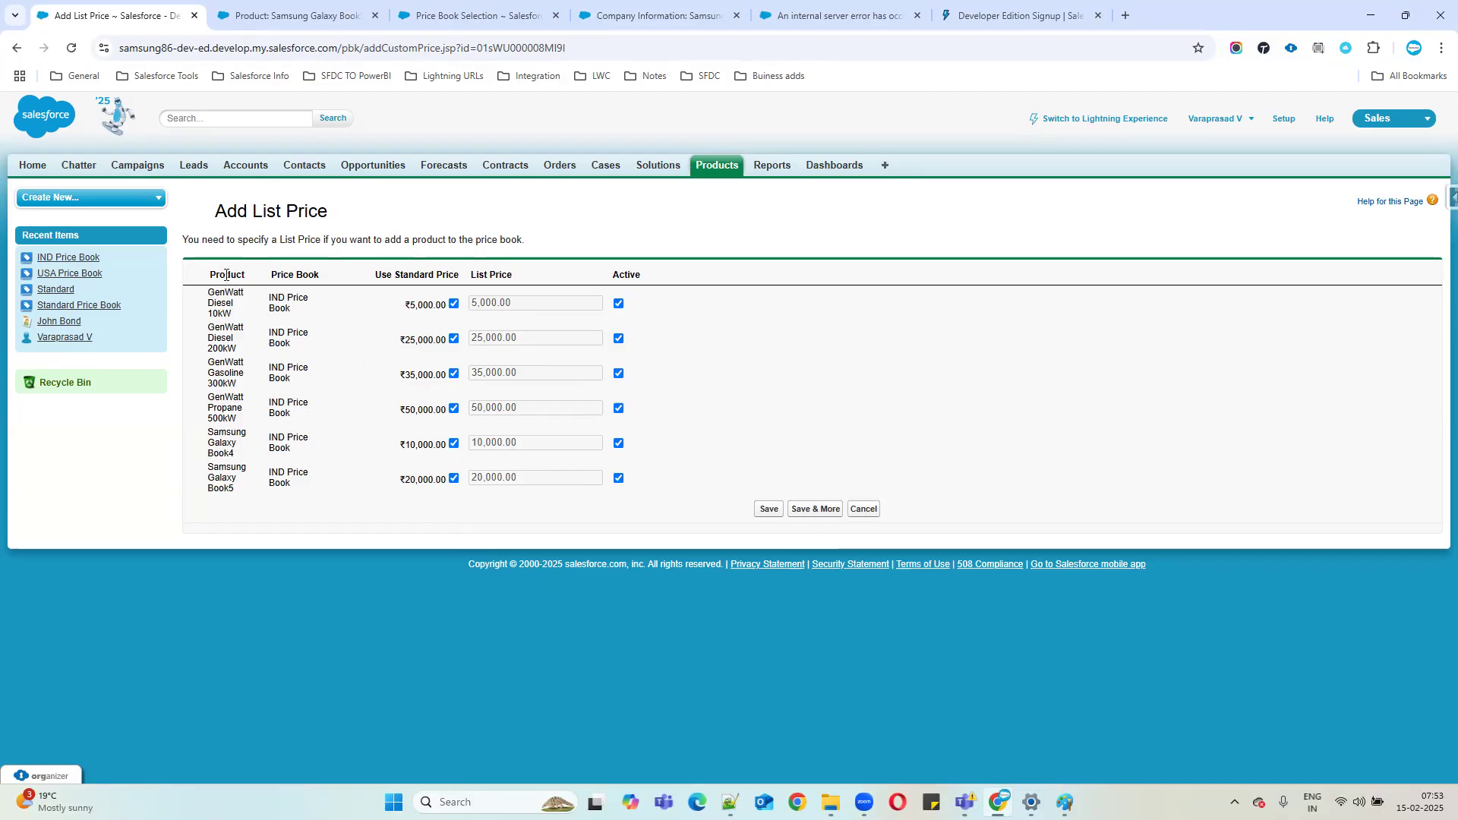
{"action": "double_click", "coordinate": [278, 308]}
{"action": "left_click_drag", "start_coordinate": [271, 297], "coordinate": [301, 321]}
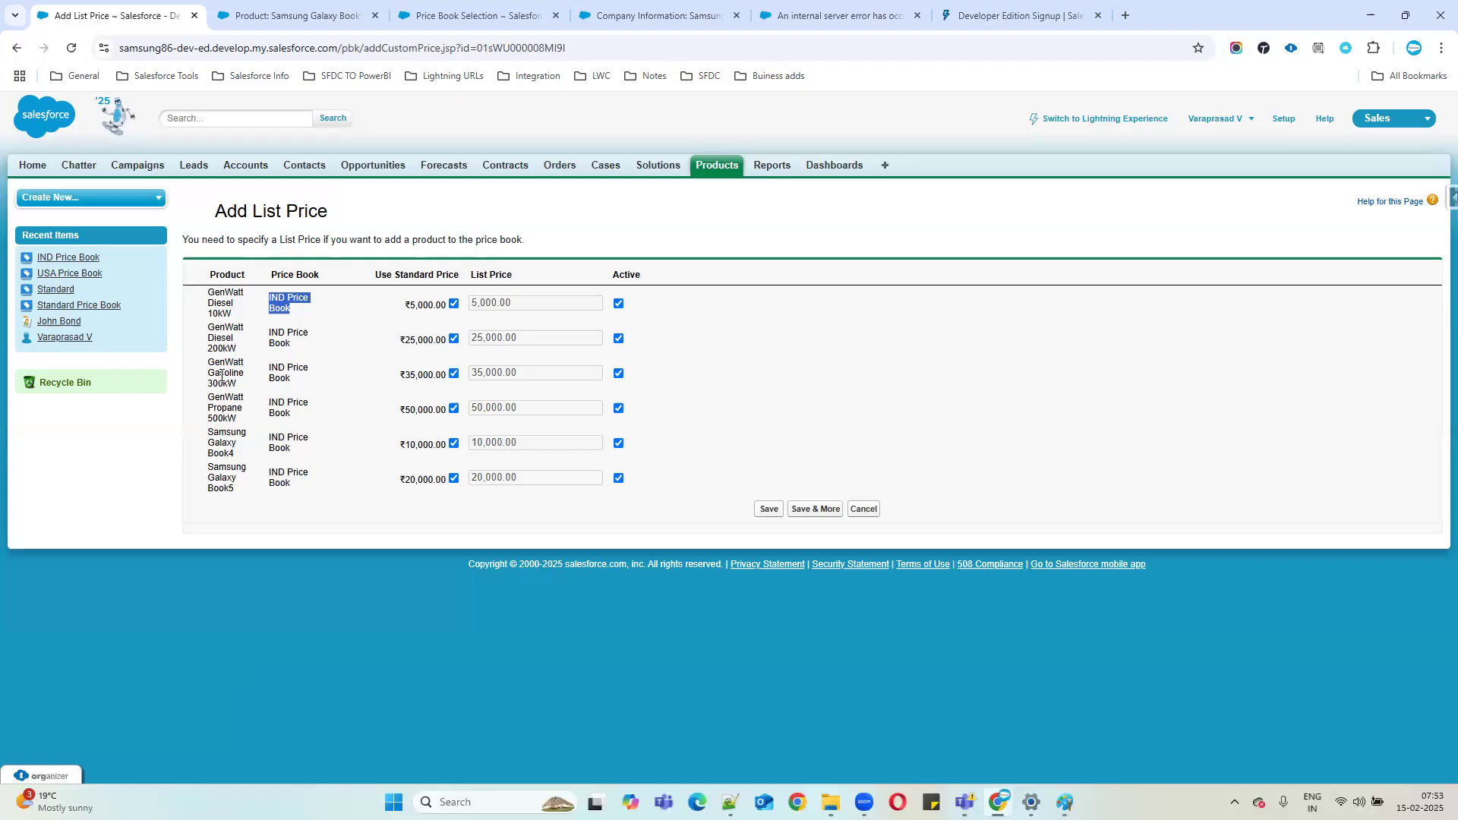
Save the six GenWatt and Samsung Galaxy Book entries to the IND Price Book at standard prices.
{"action": "left_click", "coordinate": [768, 514]}
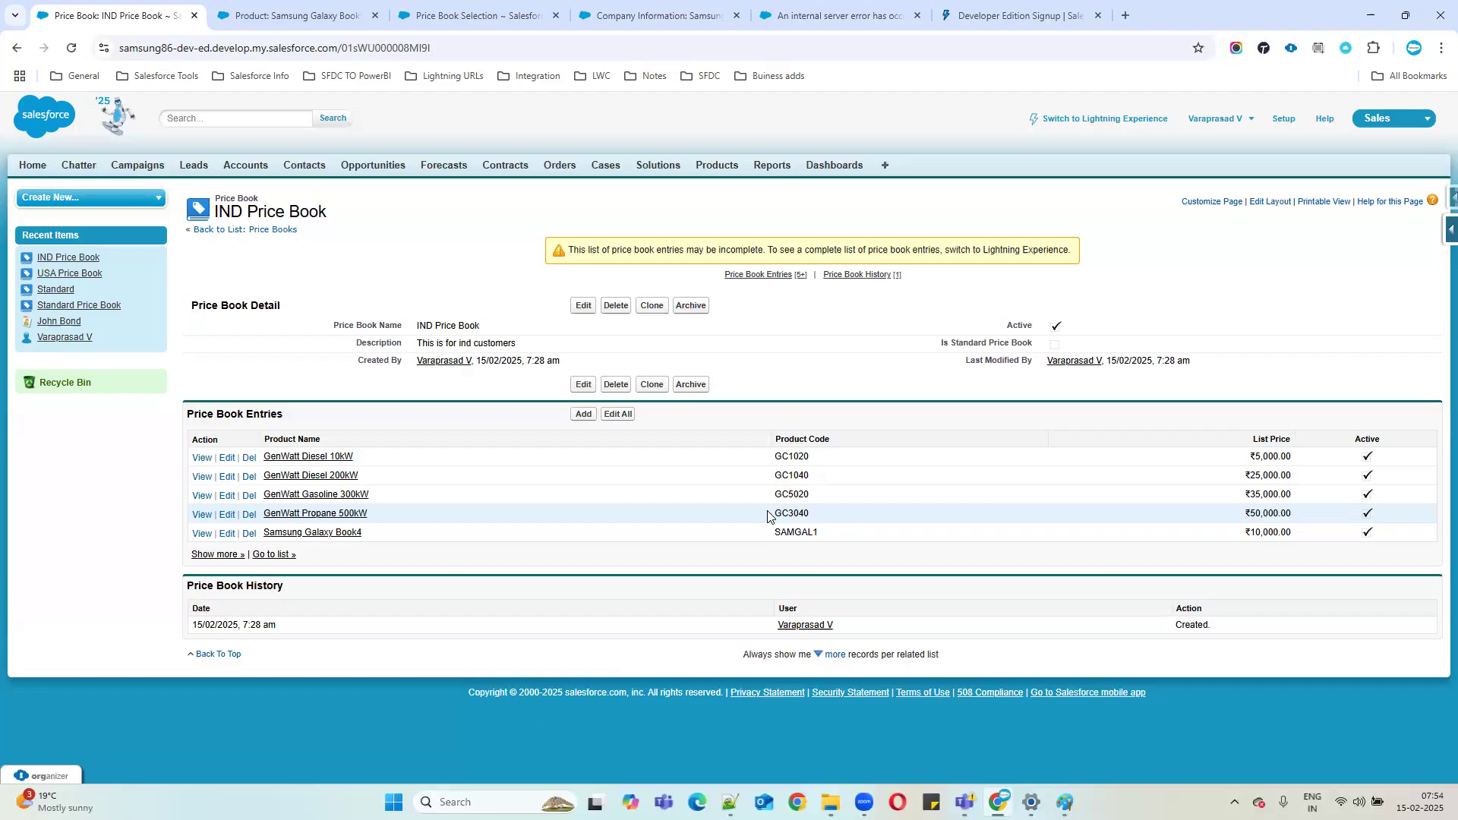
Begin another IND Price Book addition with all products selected, then go to the Products home page.
{"action": "left_click", "coordinate": [584, 415]}
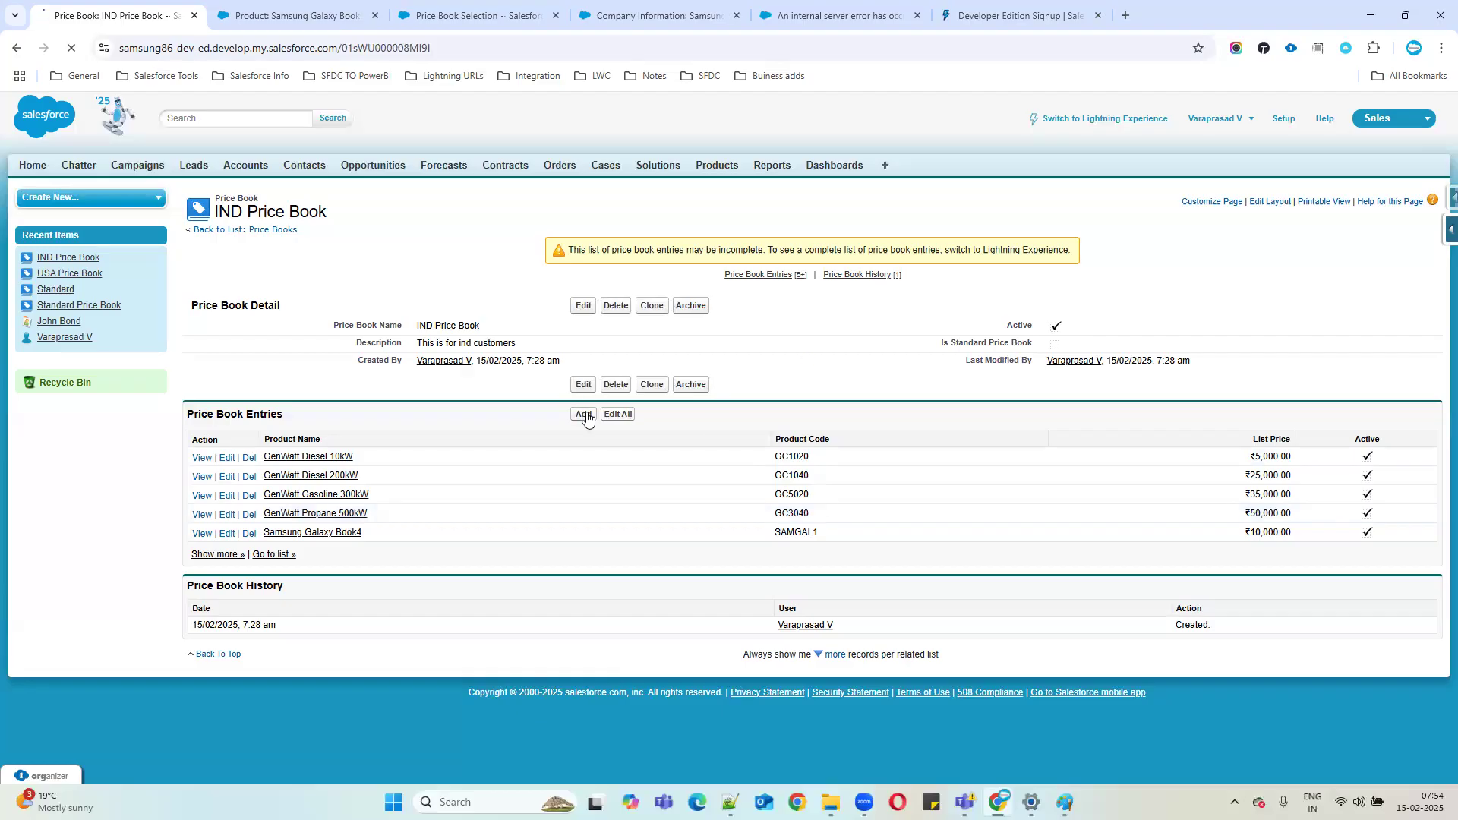
{"action": "left_click", "coordinate": [191, 440]}
{"action": "scroll", "coordinate": [327, 570], "scroll_direction": "down", "scroll_amount": 4}
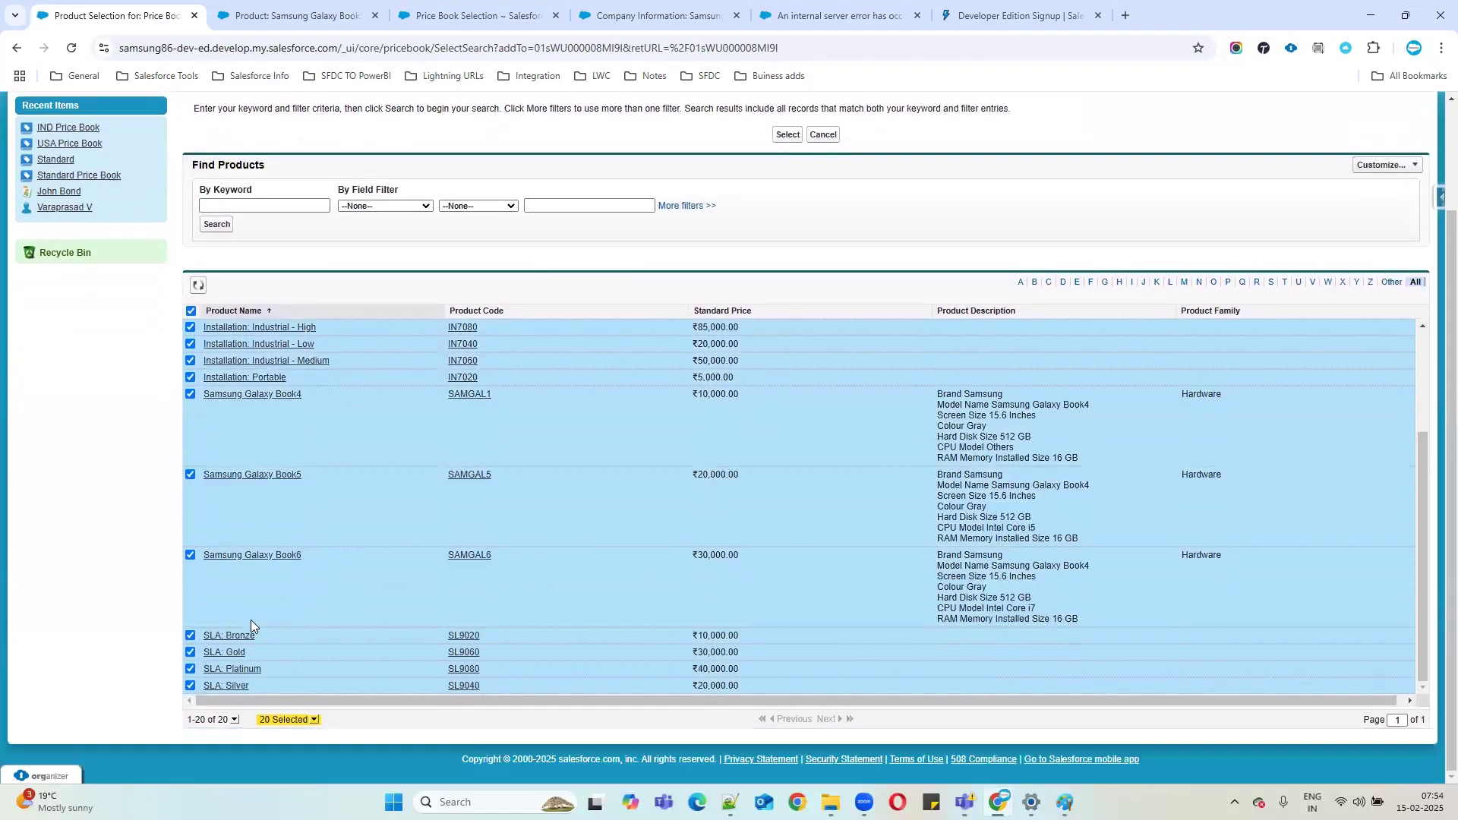
{"action": "scroll", "coordinate": [582, 545], "scroll_direction": "up", "scroll_amount": 6}
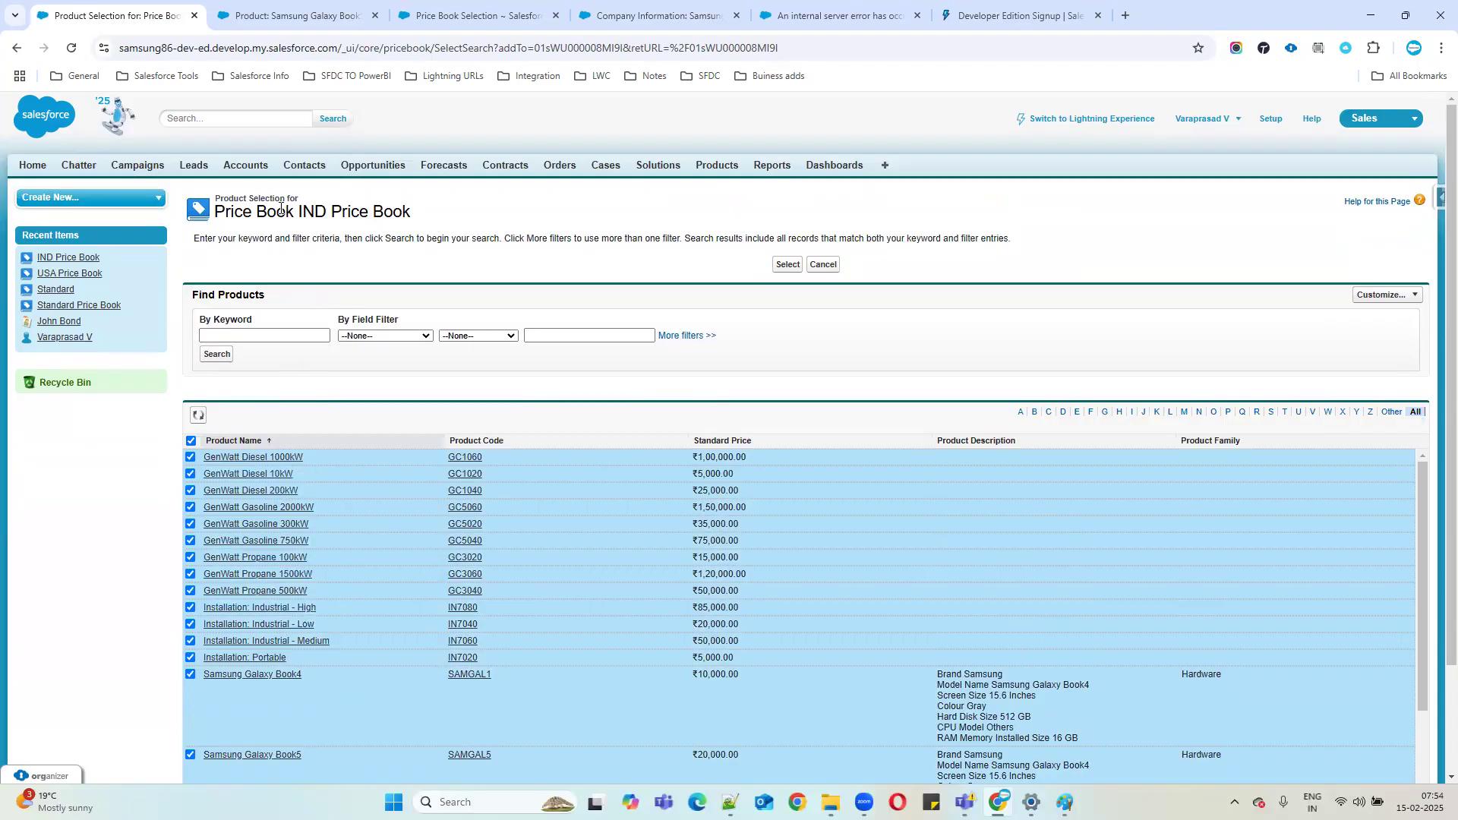
{"action": "left_click", "coordinate": [323, 17]}
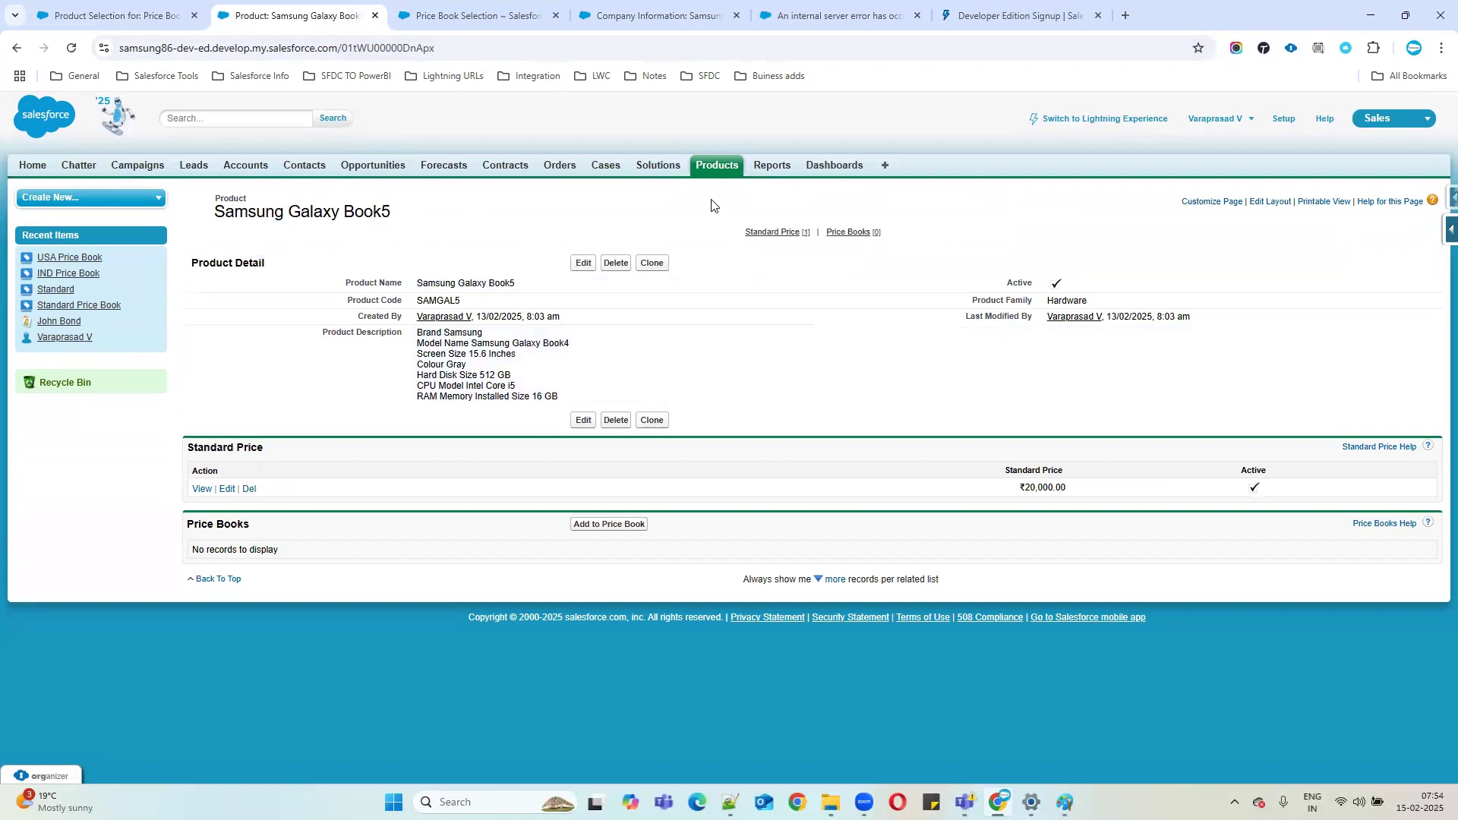
{"action": "left_click", "coordinate": [718, 169]}
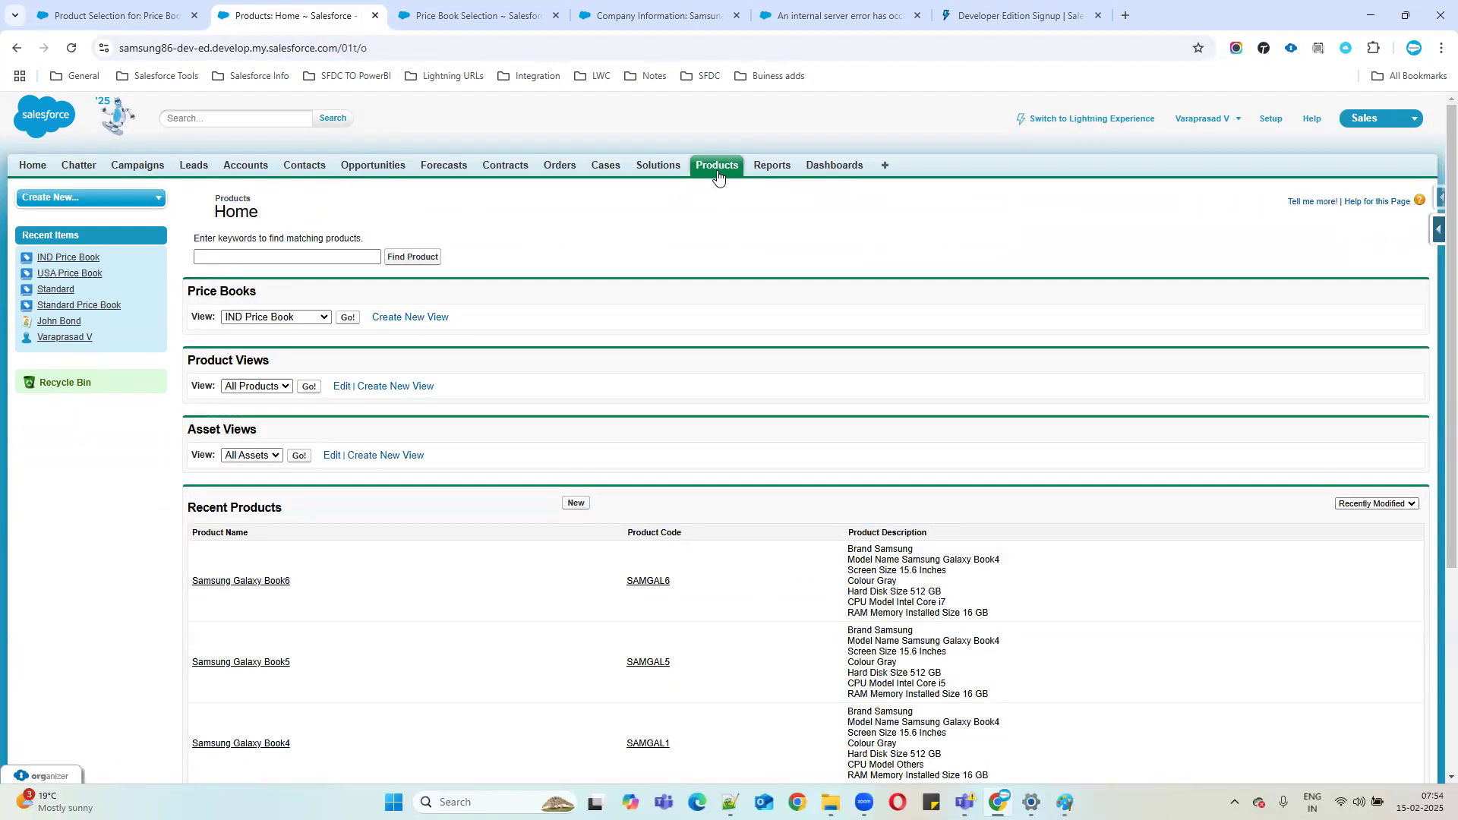
{"action": "left_click", "coordinate": [730, 802]}
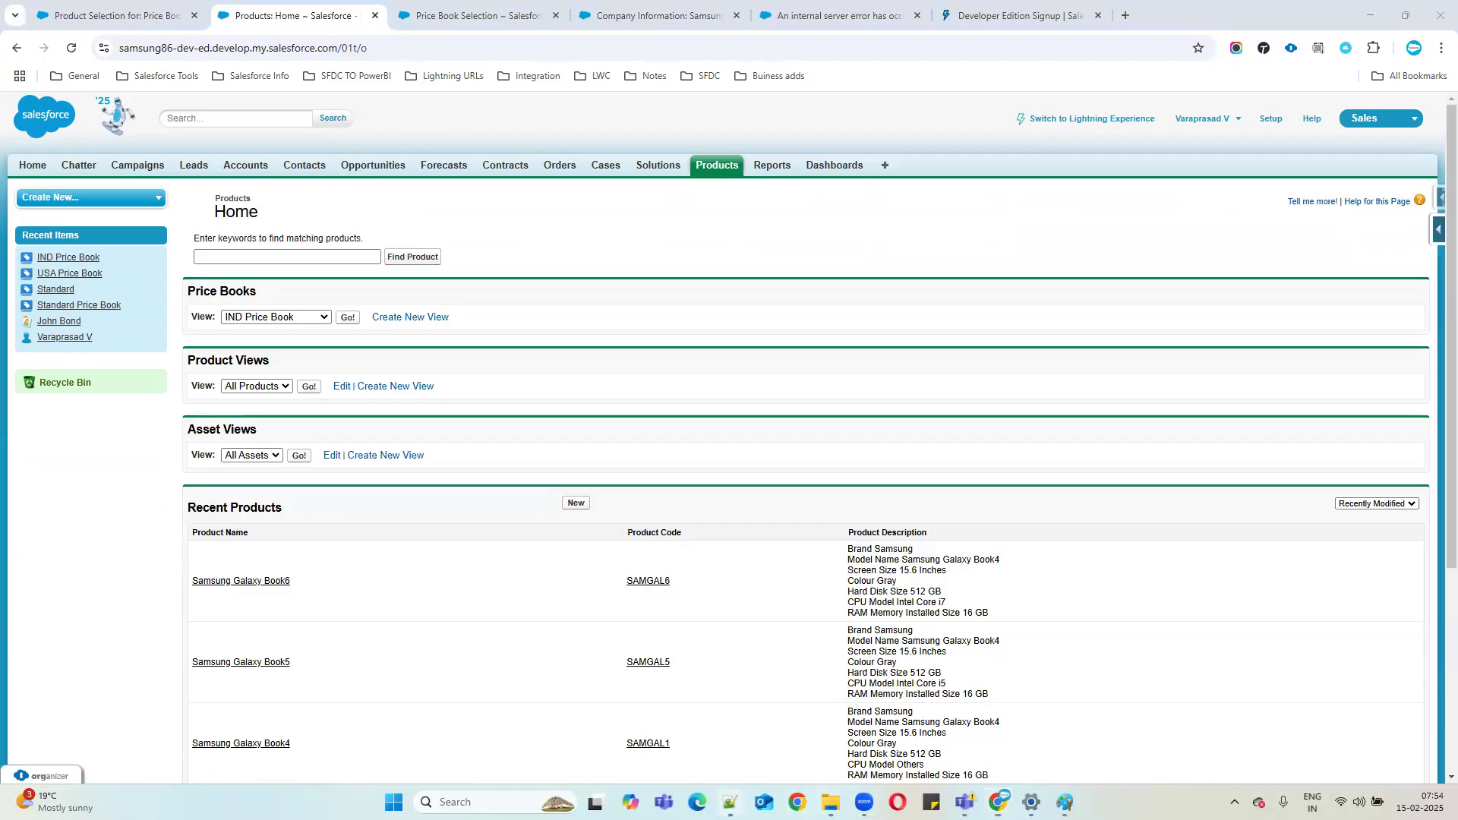
Copy 'Ind PB' from the end of line 313 onto empty line 316.
{"action": "left_click_drag", "start_coordinate": [506, 640], "coordinate": [50, 641]}
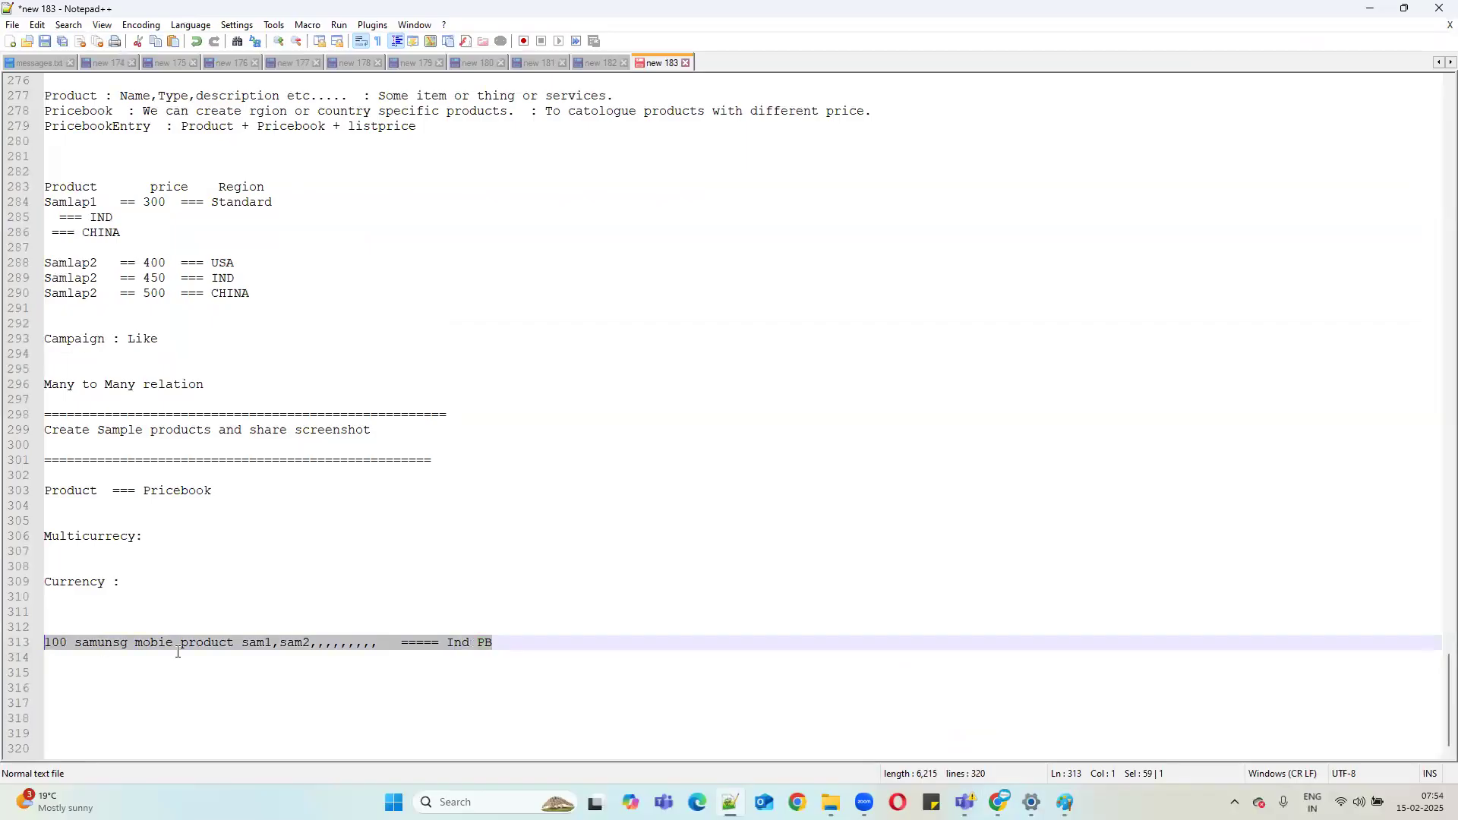
{"action": "left_click", "coordinate": [405, 640]}
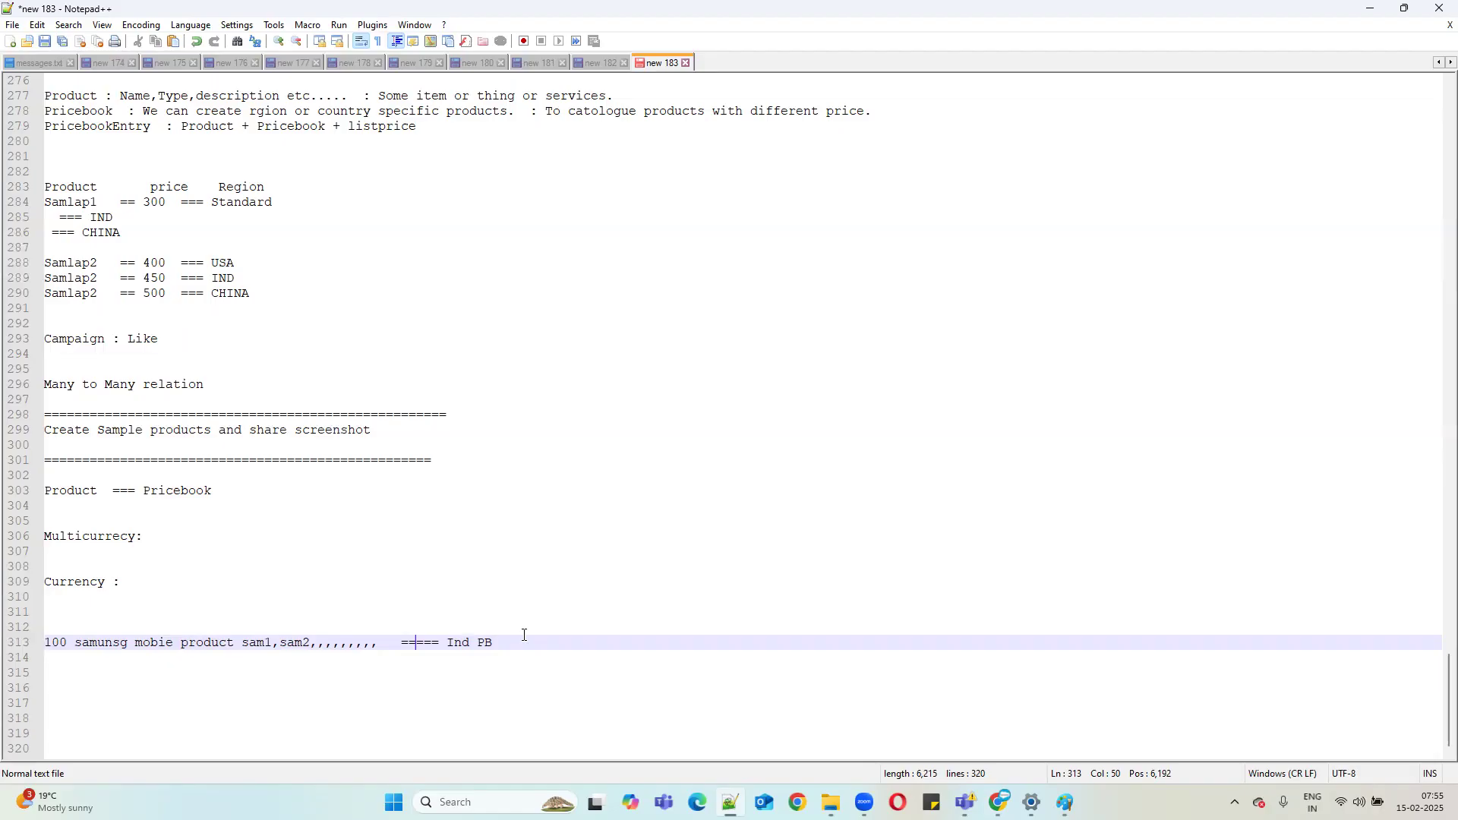
{"action": "left_click_drag", "start_coordinate": [524, 638], "coordinate": [450, 639]}
{"action": "key", "text": "ctrl+c"}
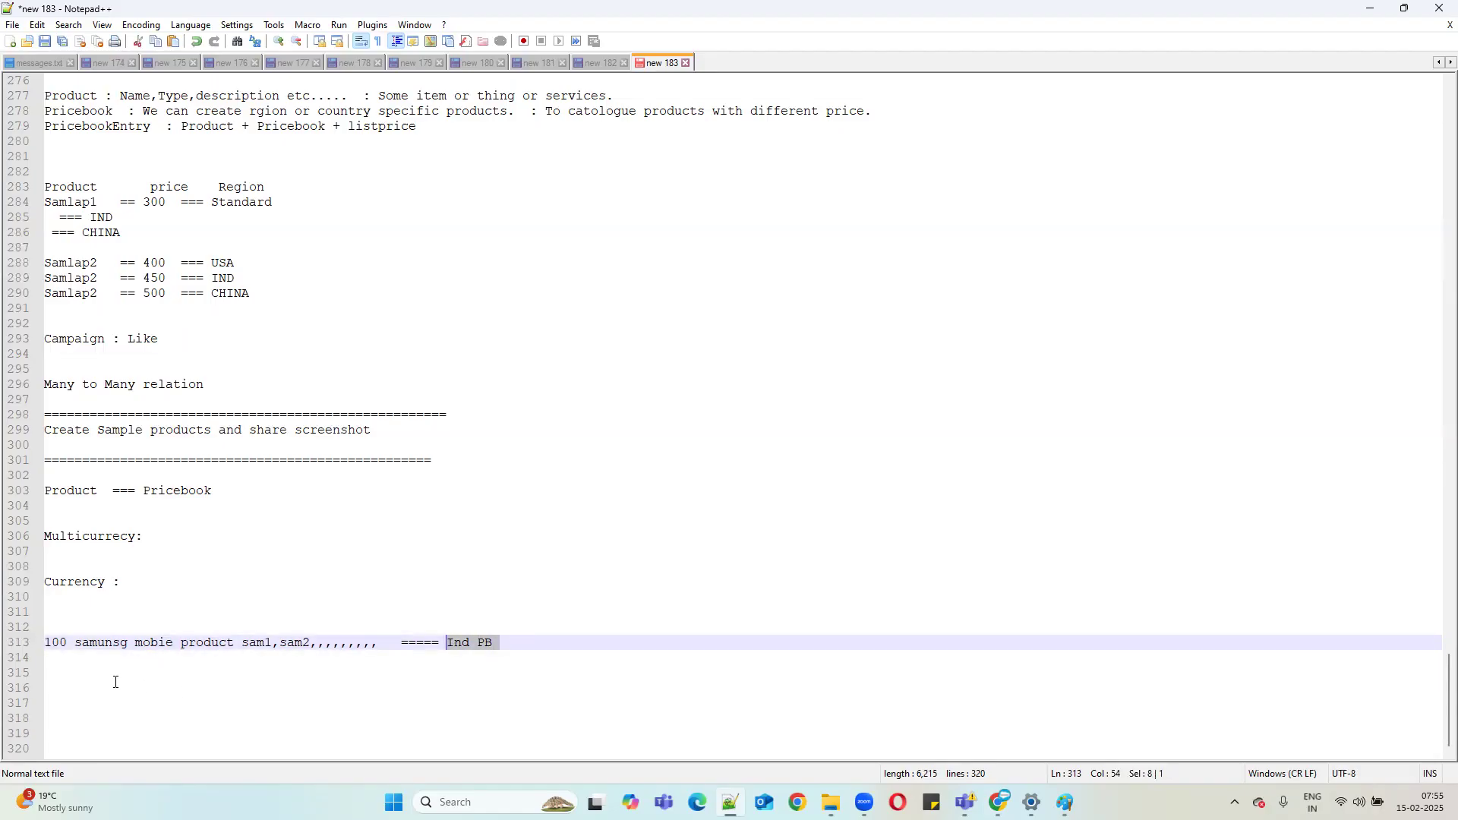
{"action": "left_click", "coordinate": [115, 682]}
{"action": "key", "text": "ctrl+v"}
{"action": "key", "text": "Return"}
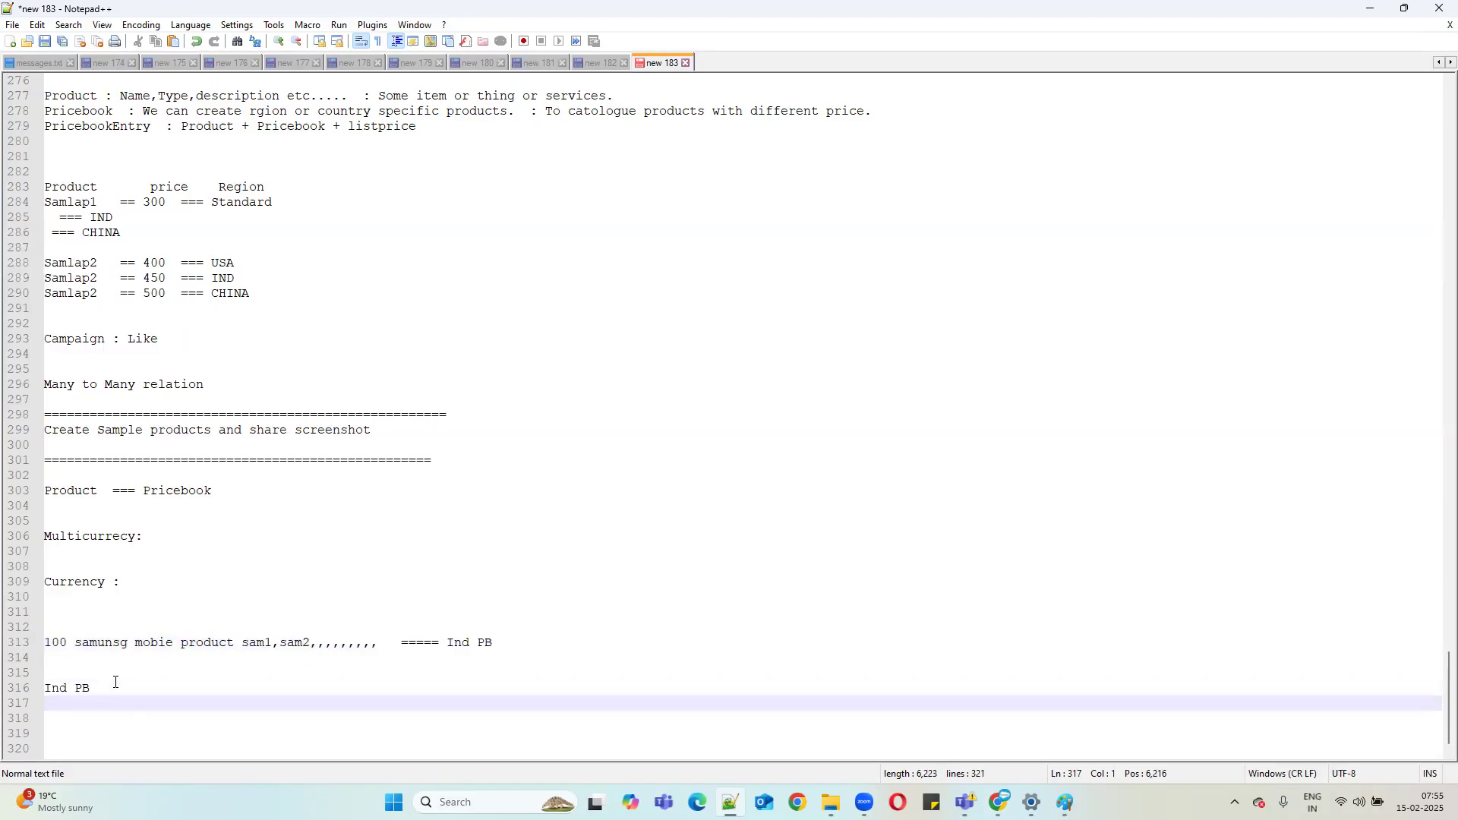
Rewrite line 316 as '1producst ===== 20 pbs' and minimise Notepad++.
{"action": "left_click_drag", "start_coordinate": [103, 685], "coordinate": [21, 693]}
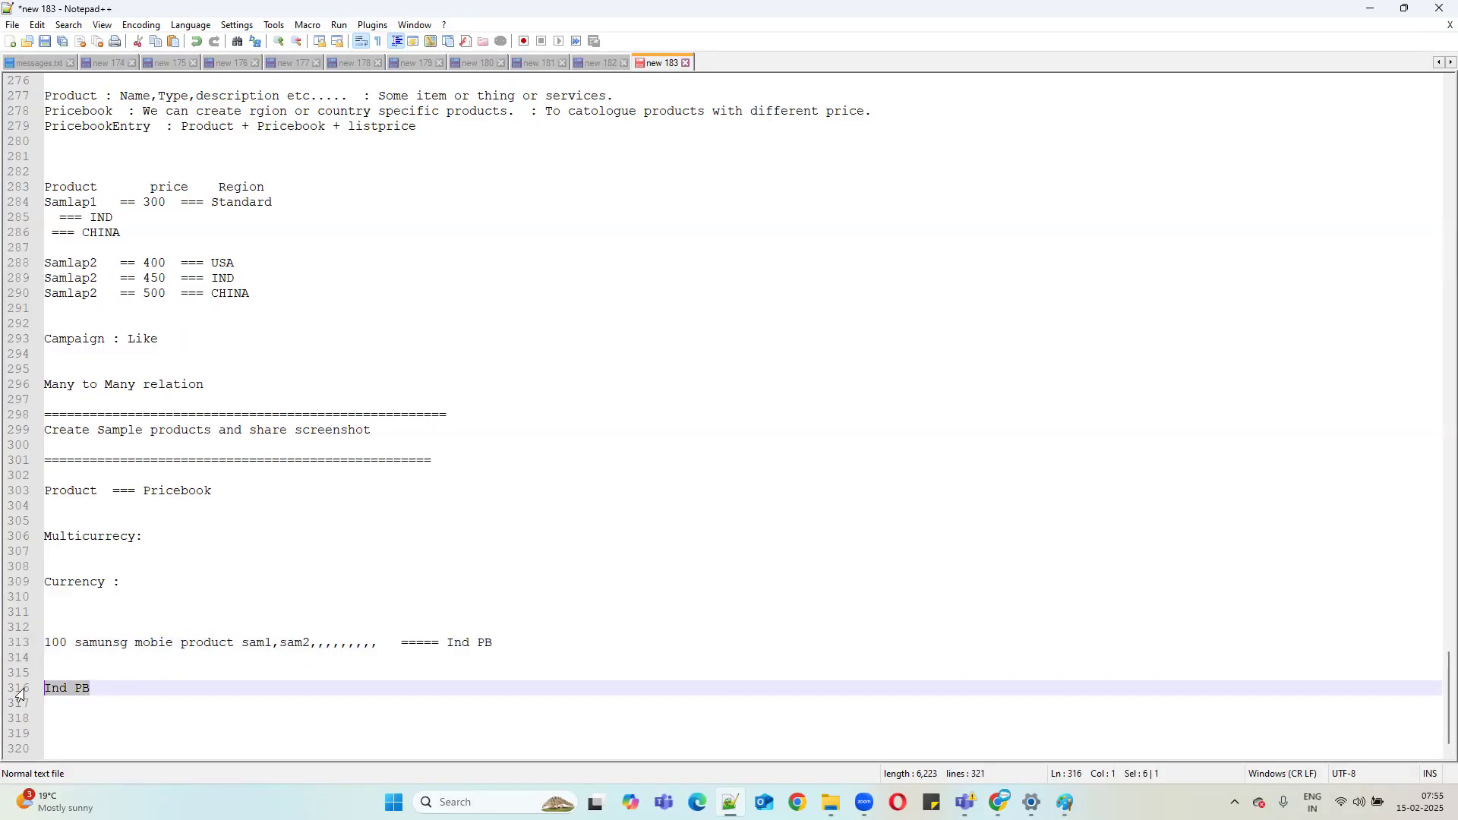
{"action": "type", "text": "55"}
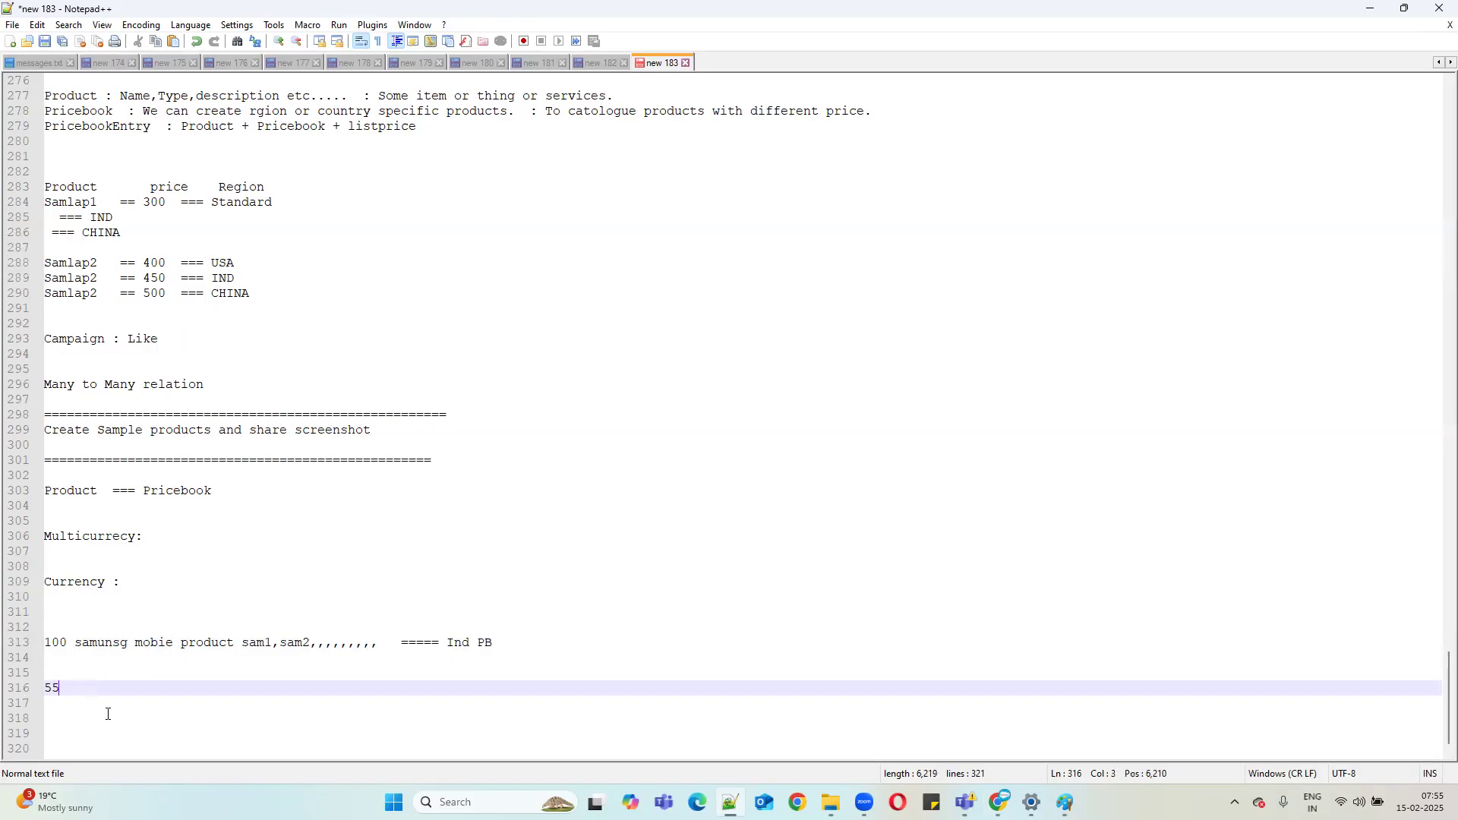
{"action": "key", "text": "BackSpace"}
{"action": "type", "text": "producst ===== 20 pbs"}
{"action": "left_click", "coordinate": [76, 649]}
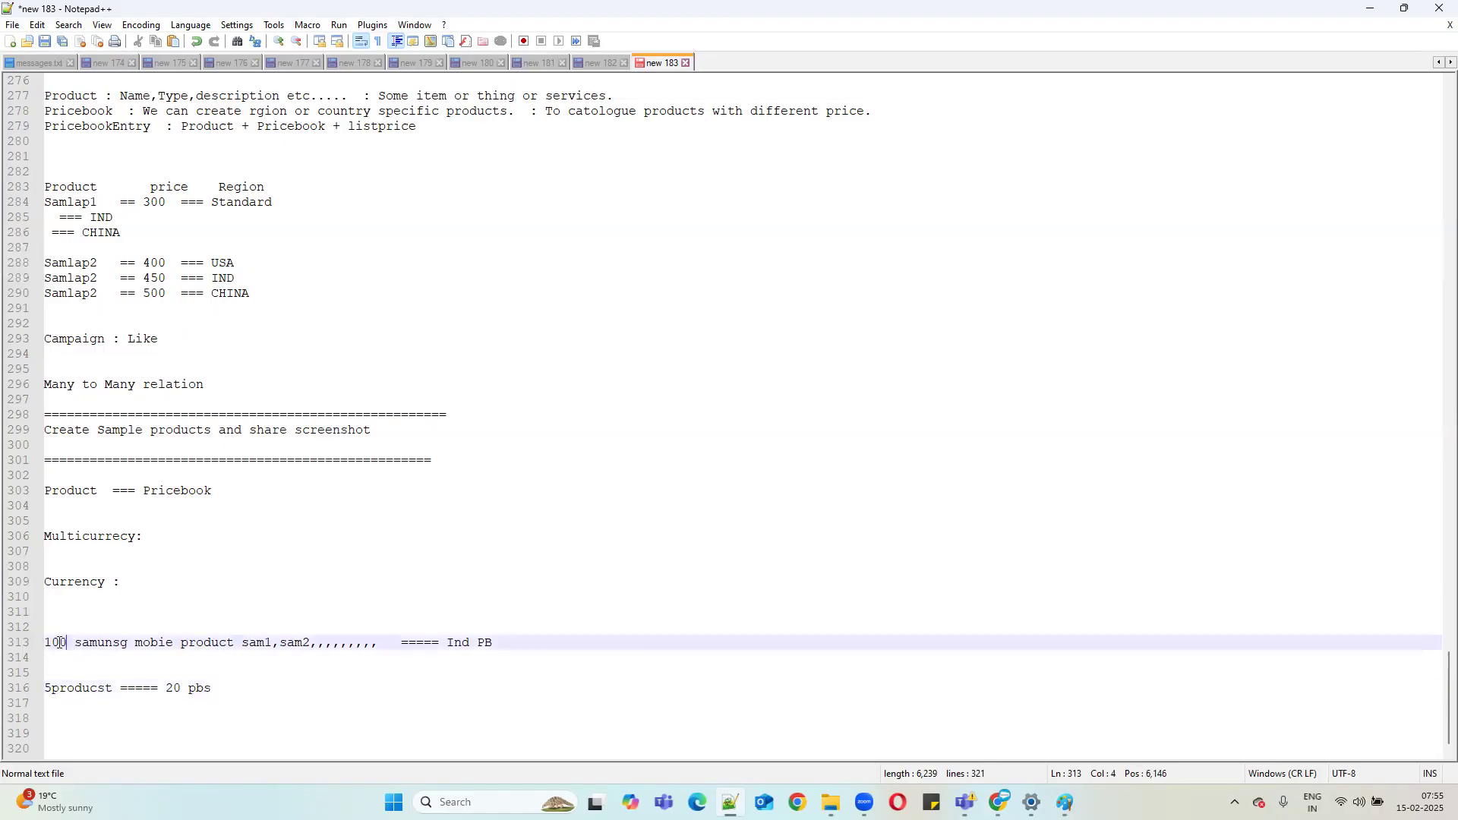
{"action": "left_click_drag", "start_coordinate": [439, 644], "coordinate": [504, 636]}
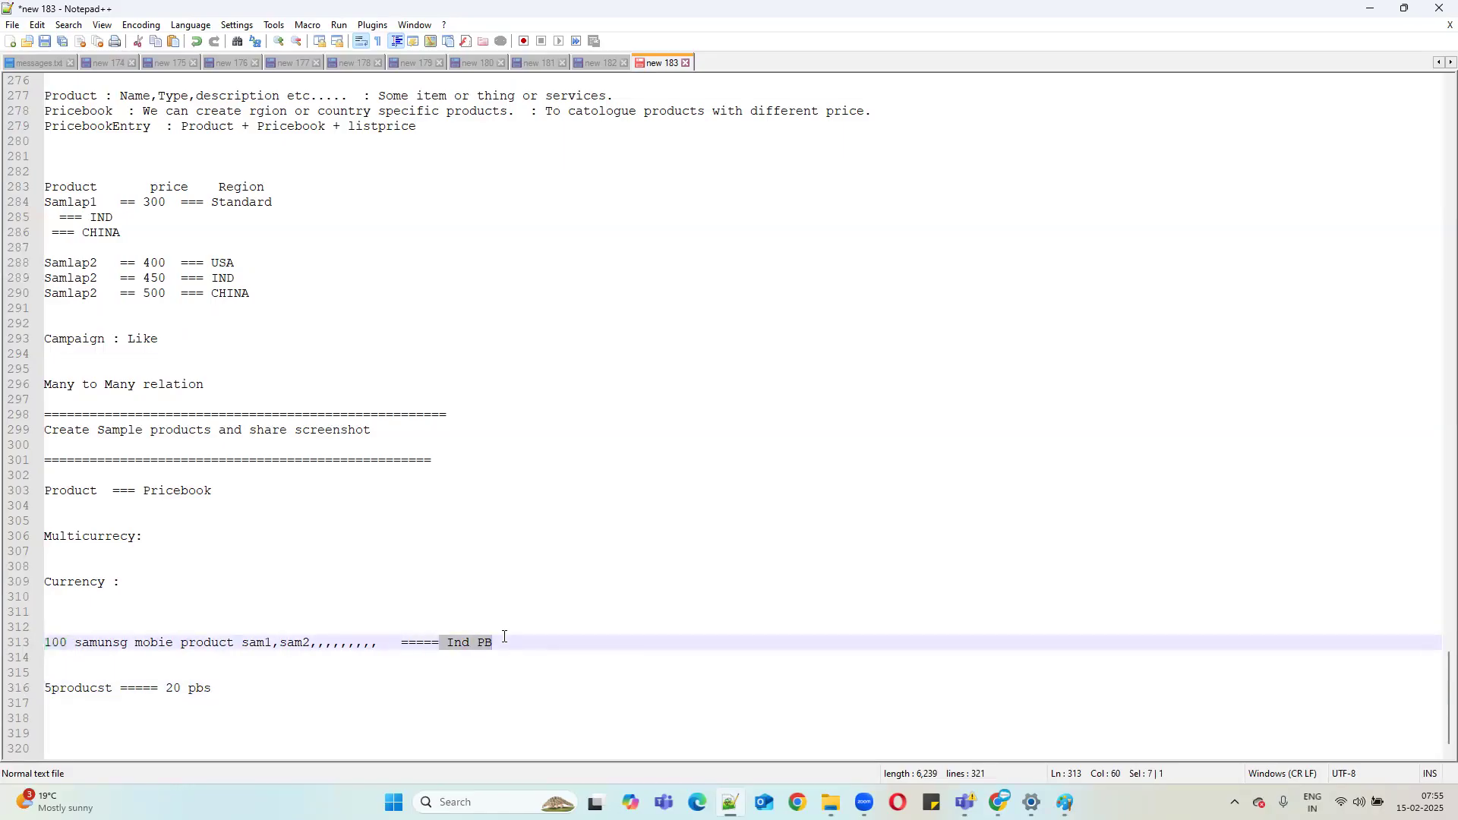
{"action": "left_click_drag", "start_coordinate": [120, 688], "coordinate": [23, 675]}
{"action": "left_click", "coordinate": [51, 688]}
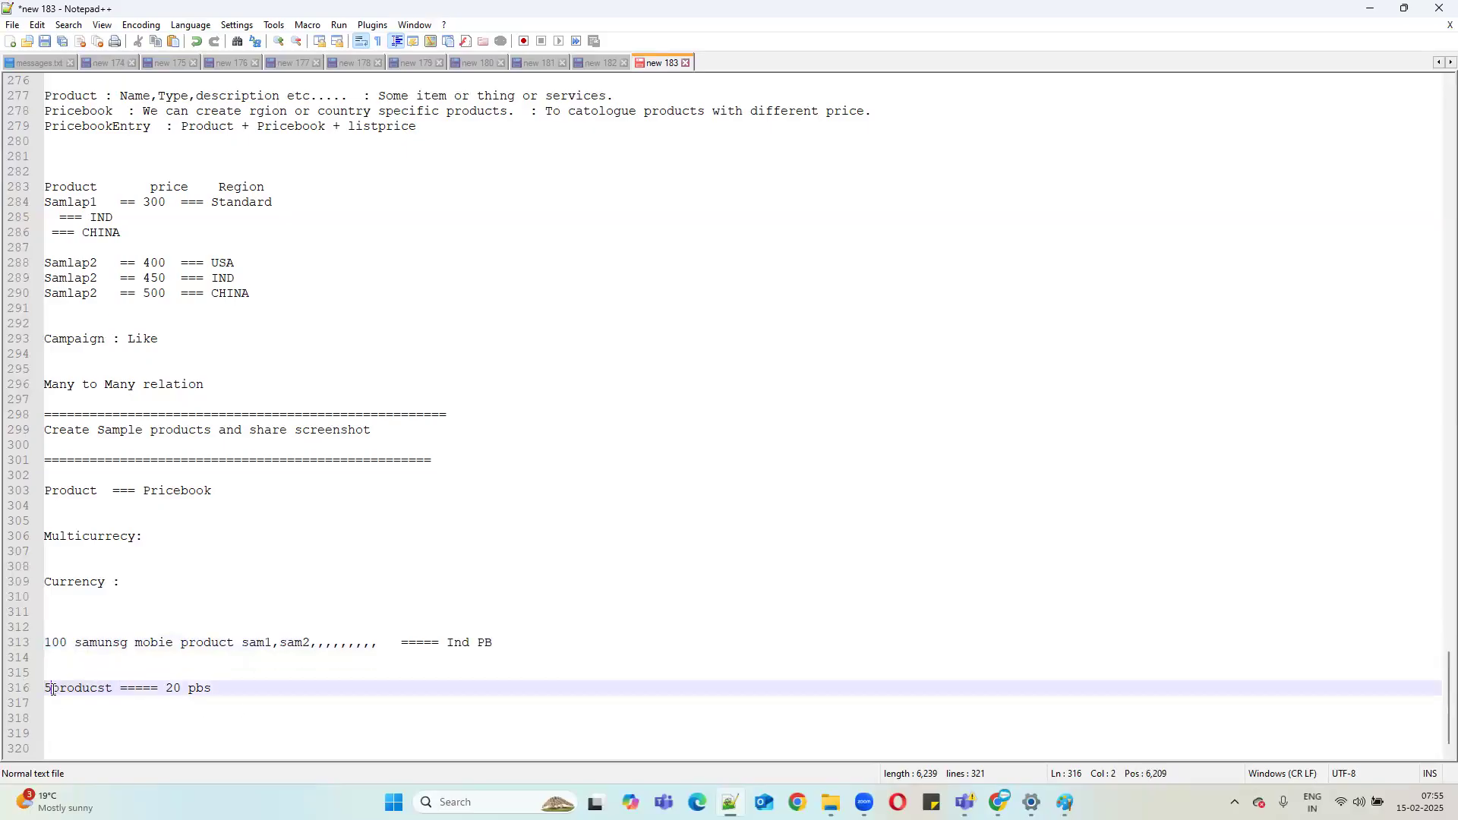
{"action": "key", "text": "BackSpace"}
{"action": "type", "text": "1"}
{"action": "left_click_drag", "start_coordinate": [221, 688], "coordinate": [158, 688]}
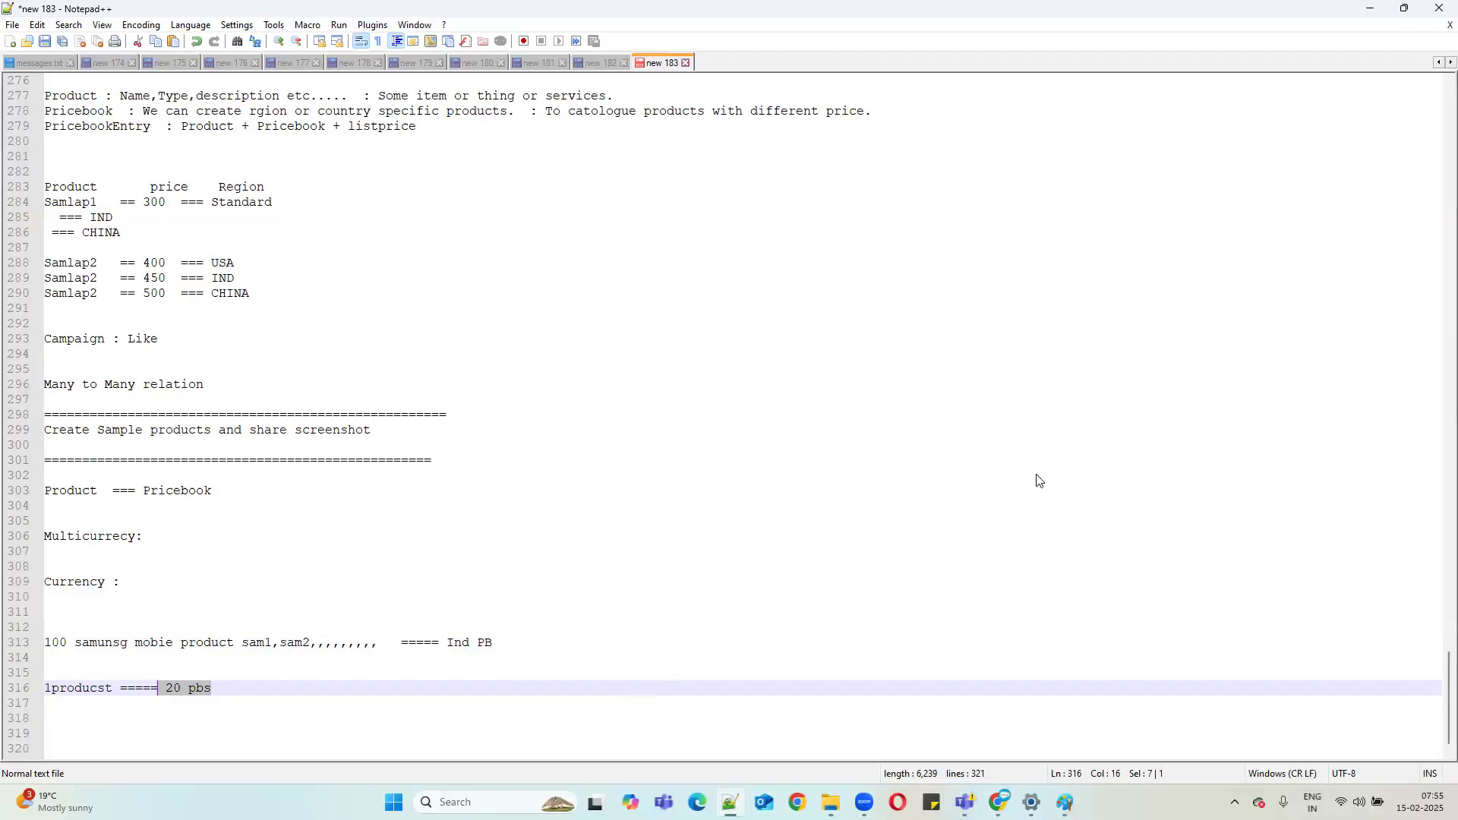
{"action": "left_click", "coordinate": [1371, 8]}
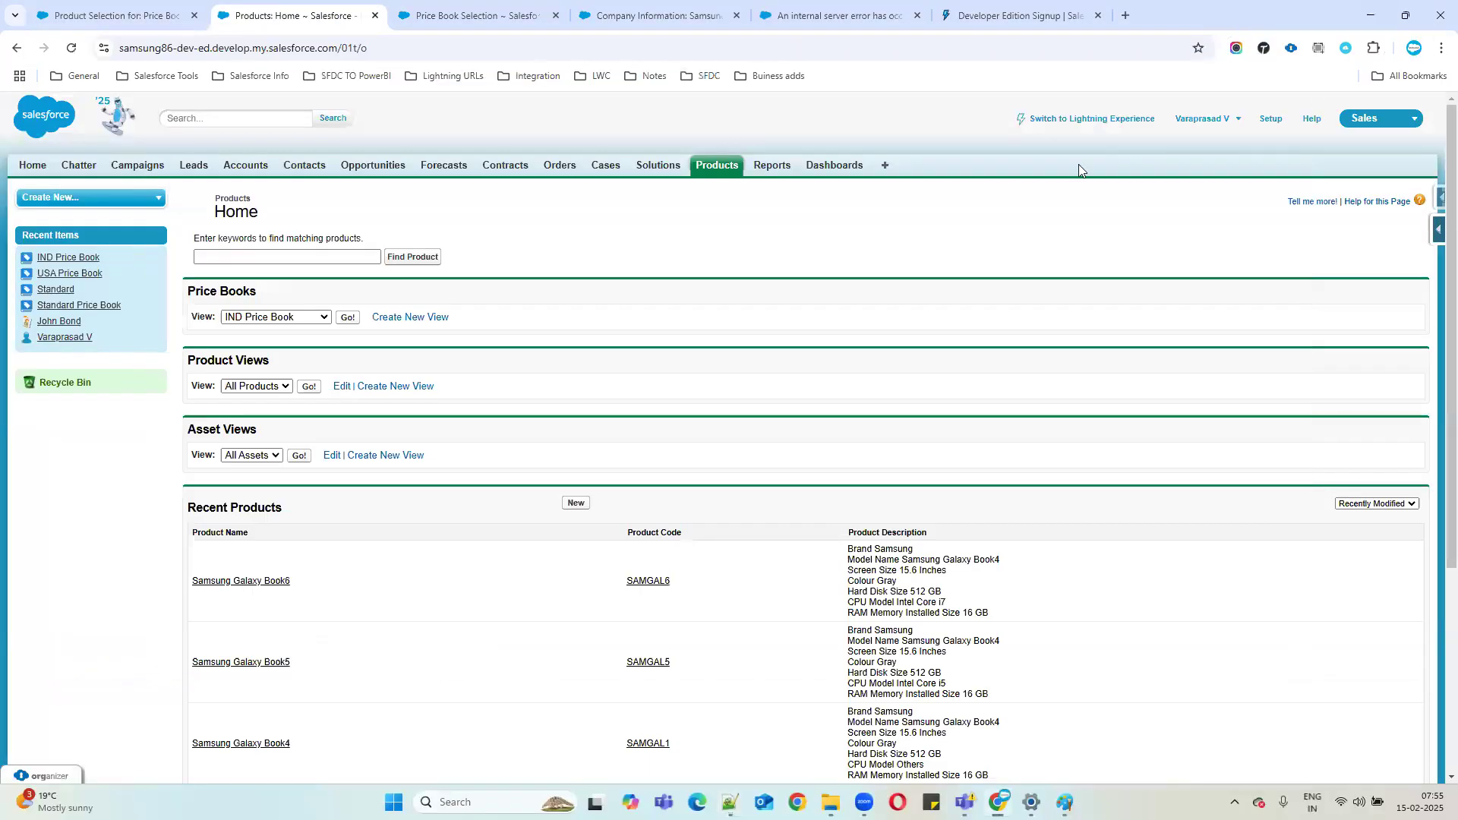
Start adding Samsung Galaxy Book5 to price books with Standard and USA Price Book both selected.
{"action": "left_click", "coordinate": [245, 662]}
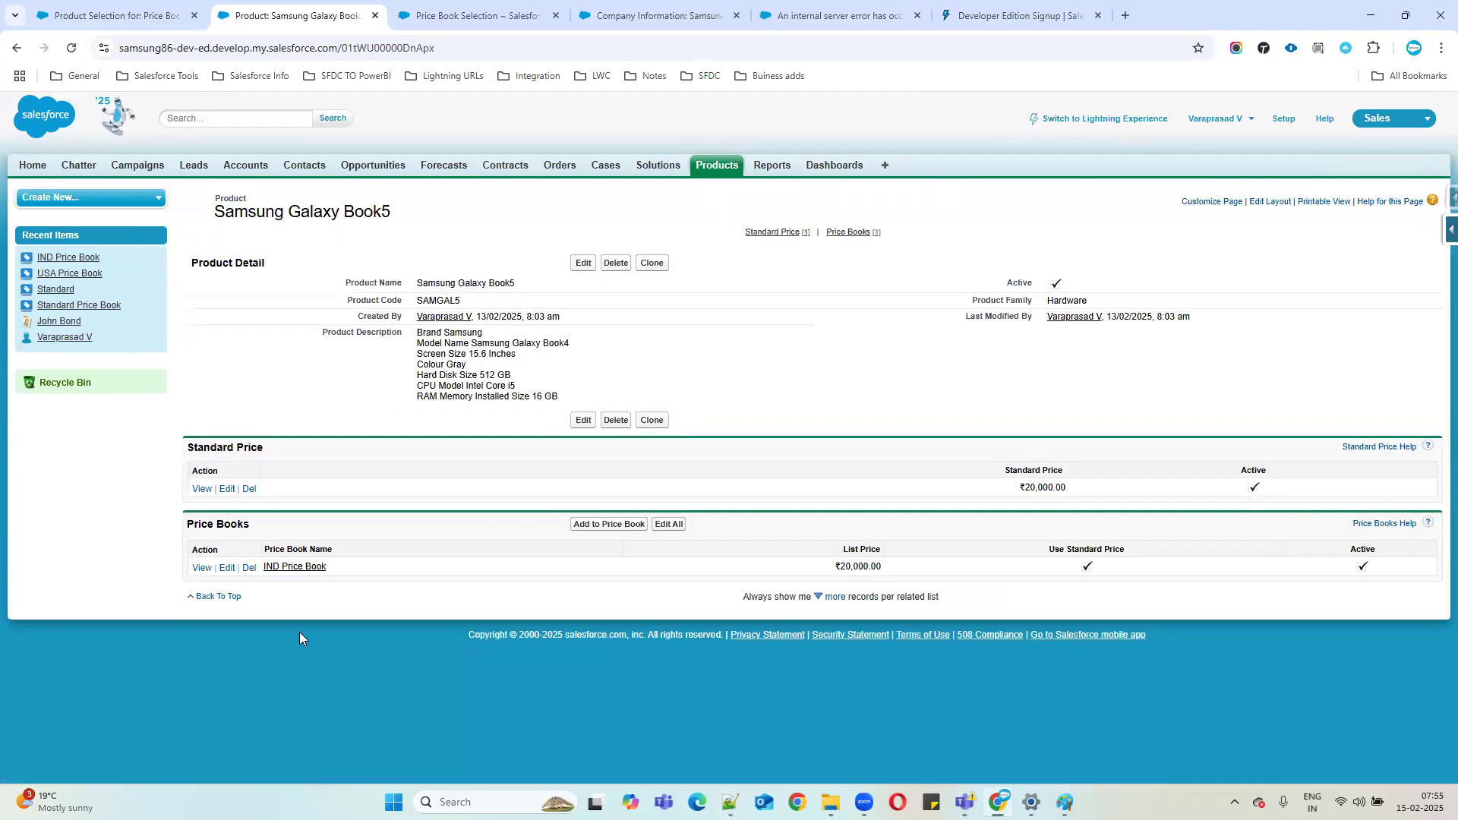
{"action": "left_click", "coordinate": [596, 525]}
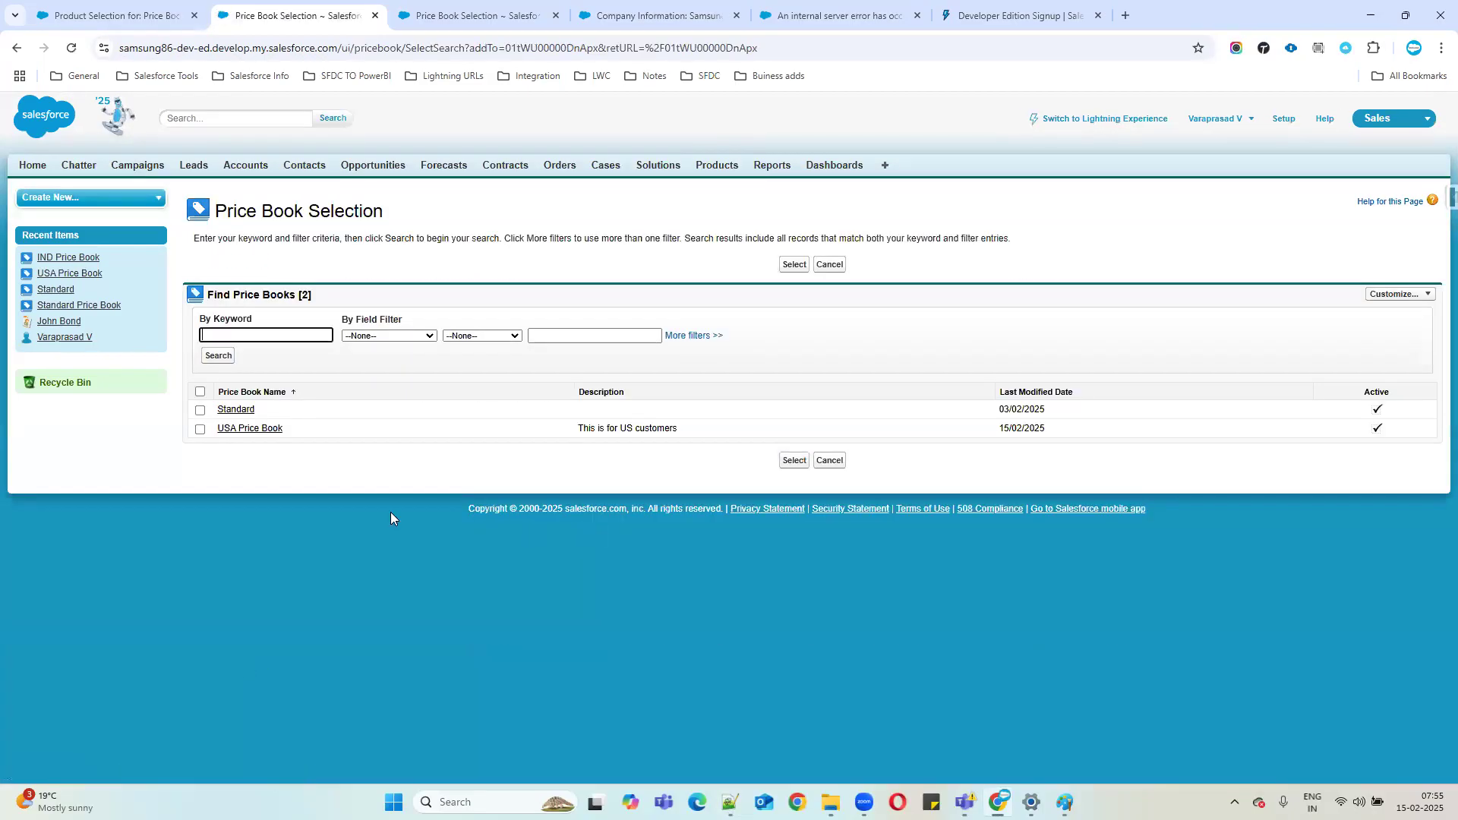
{"action": "left_click", "coordinate": [200, 392]}
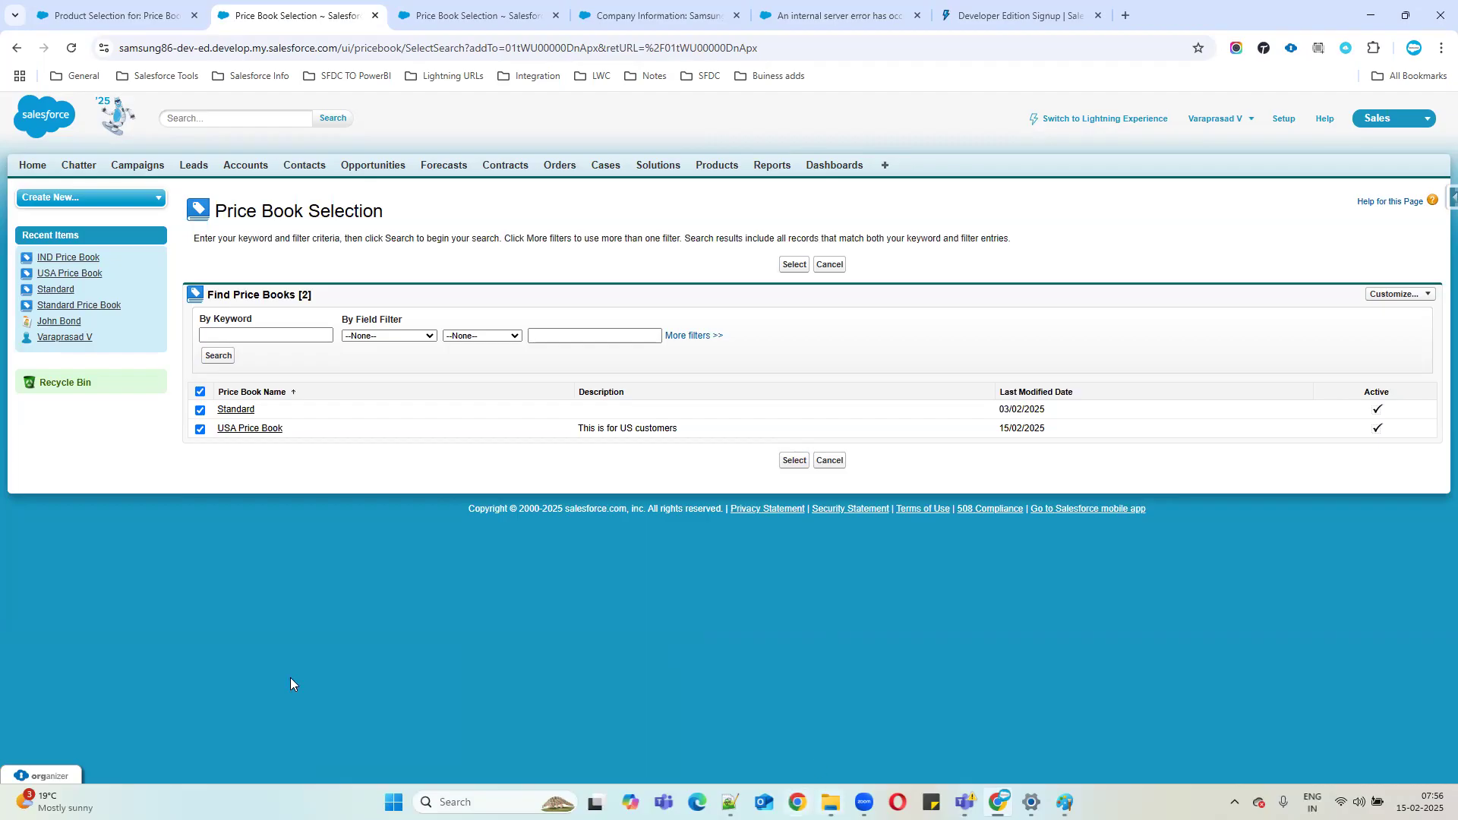
{"action": "key", "text": "alt+Tab"}
{"action": "key", "text": "shift+Up"}
Fix '1producst', append ': go to product table' to line 316 and '==== price book table' to line 313.
{"action": "left_click", "coordinate": [468, 638]}
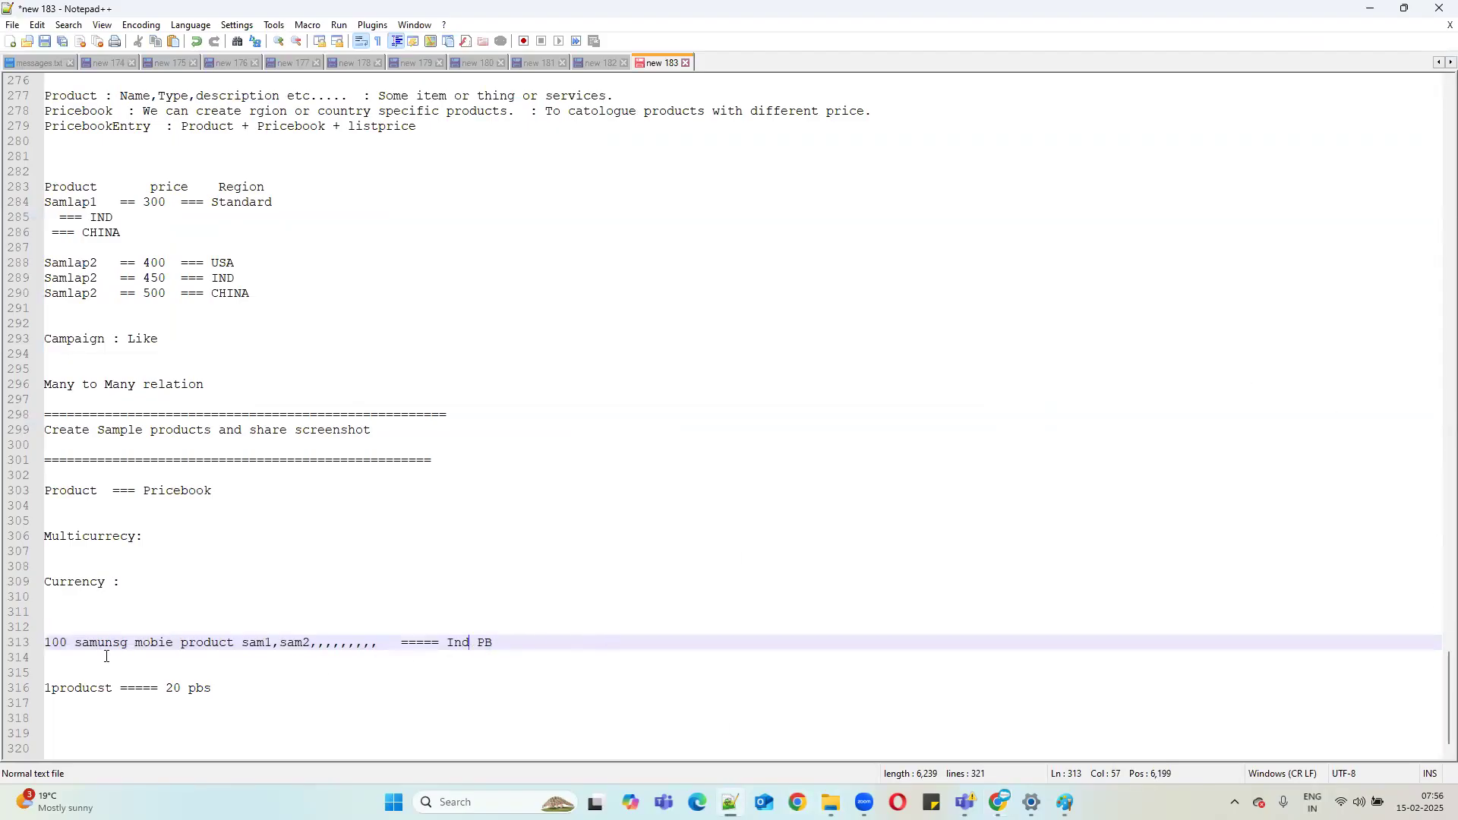
{"action": "double_click", "coordinate": [77, 644]}
{"action": "left_click", "coordinate": [106, 688]}
{"action": "key", "text": "BackSpace"}
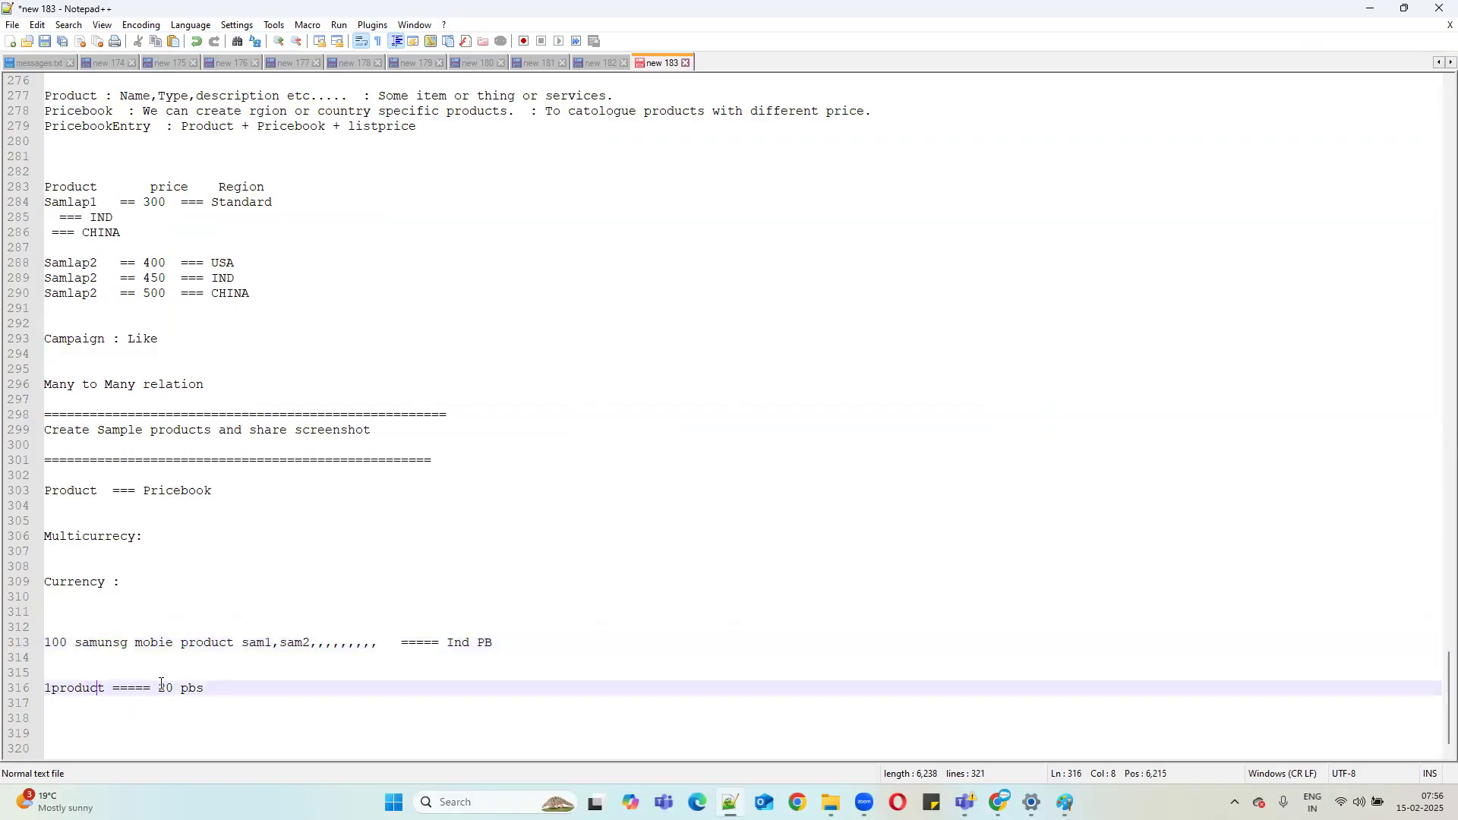
{"action": "left_click_drag", "start_coordinate": [158, 689], "coordinate": [301, 676]}
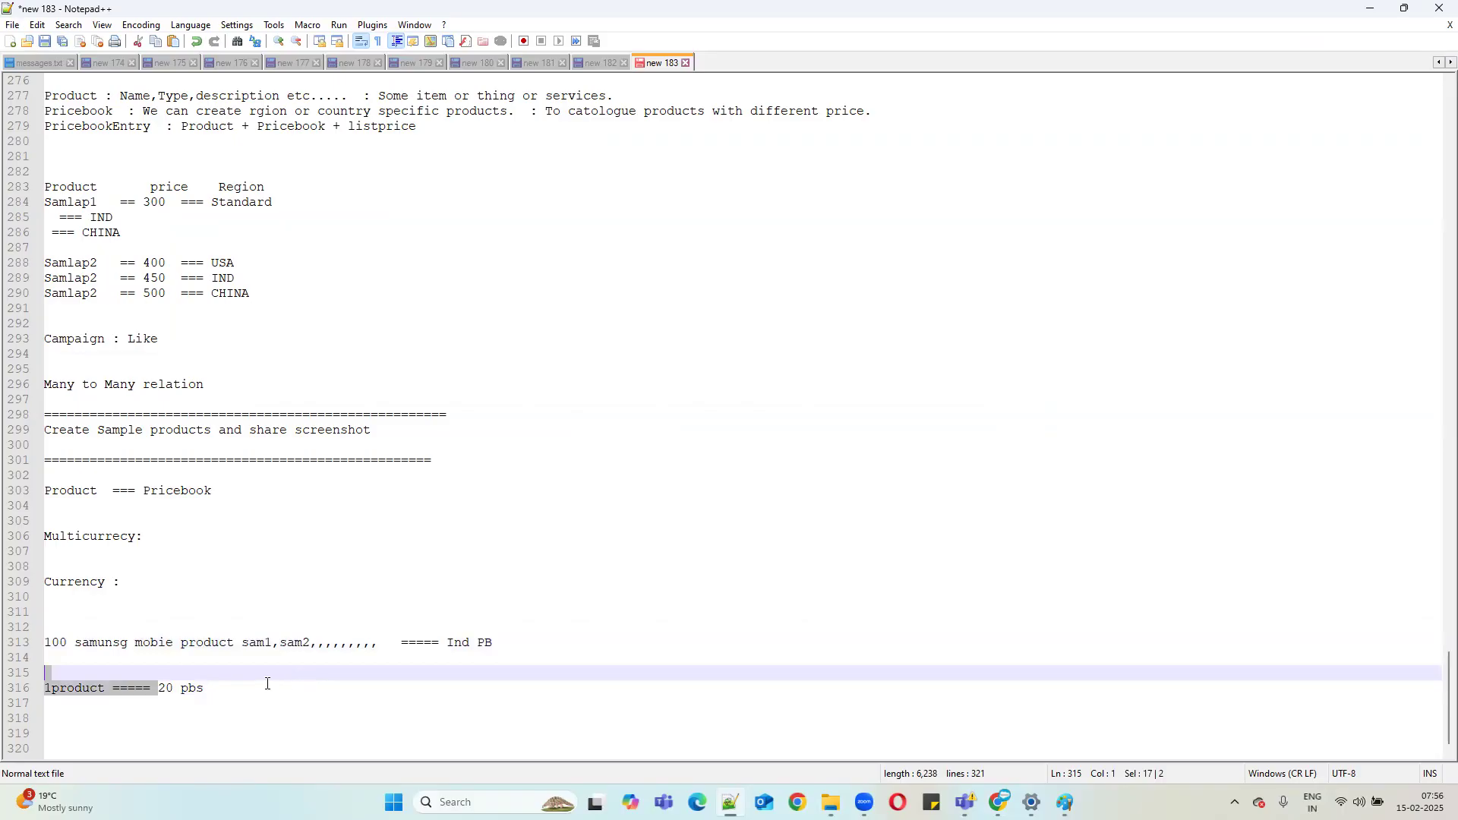
{"action": "left_click", "coordinate": [231, 684]}
{"action": "type", "text": ": go to p"}
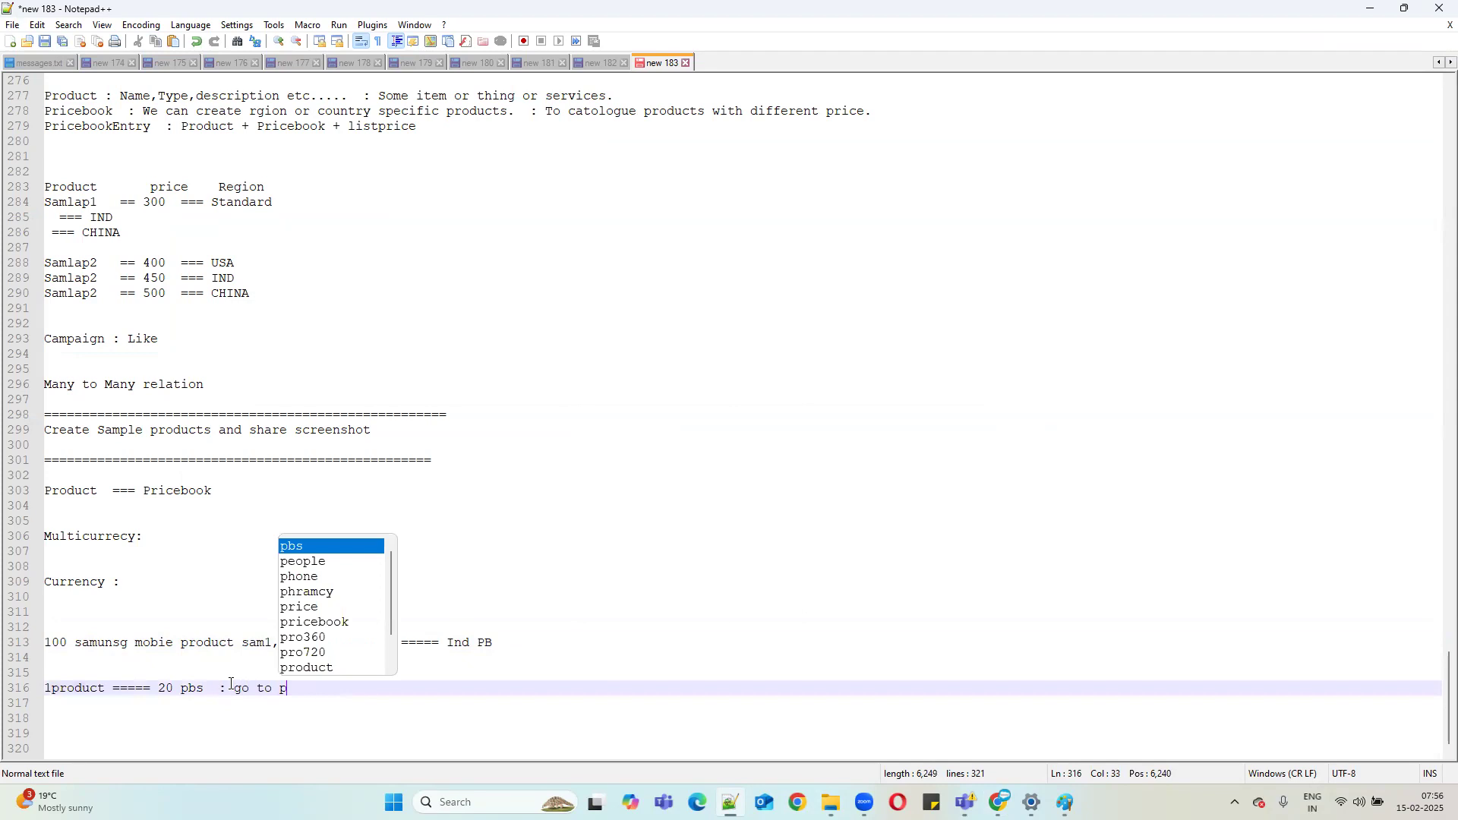
{"action": "type", "text": "roduct table"}
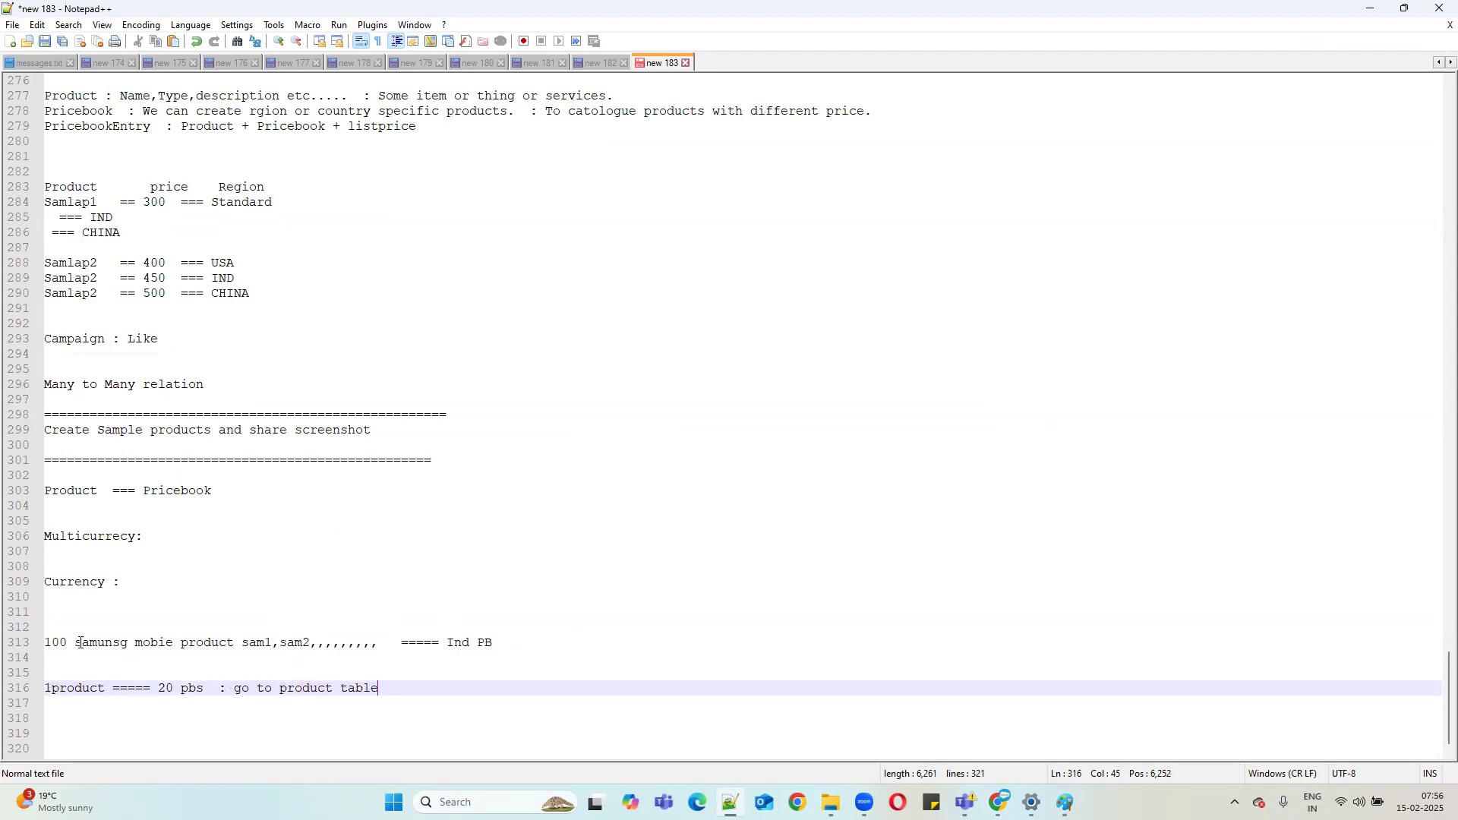
{"action": "left_click", "coordinate": [527, 643]}
{"action": "type", "text": "==== pri"}
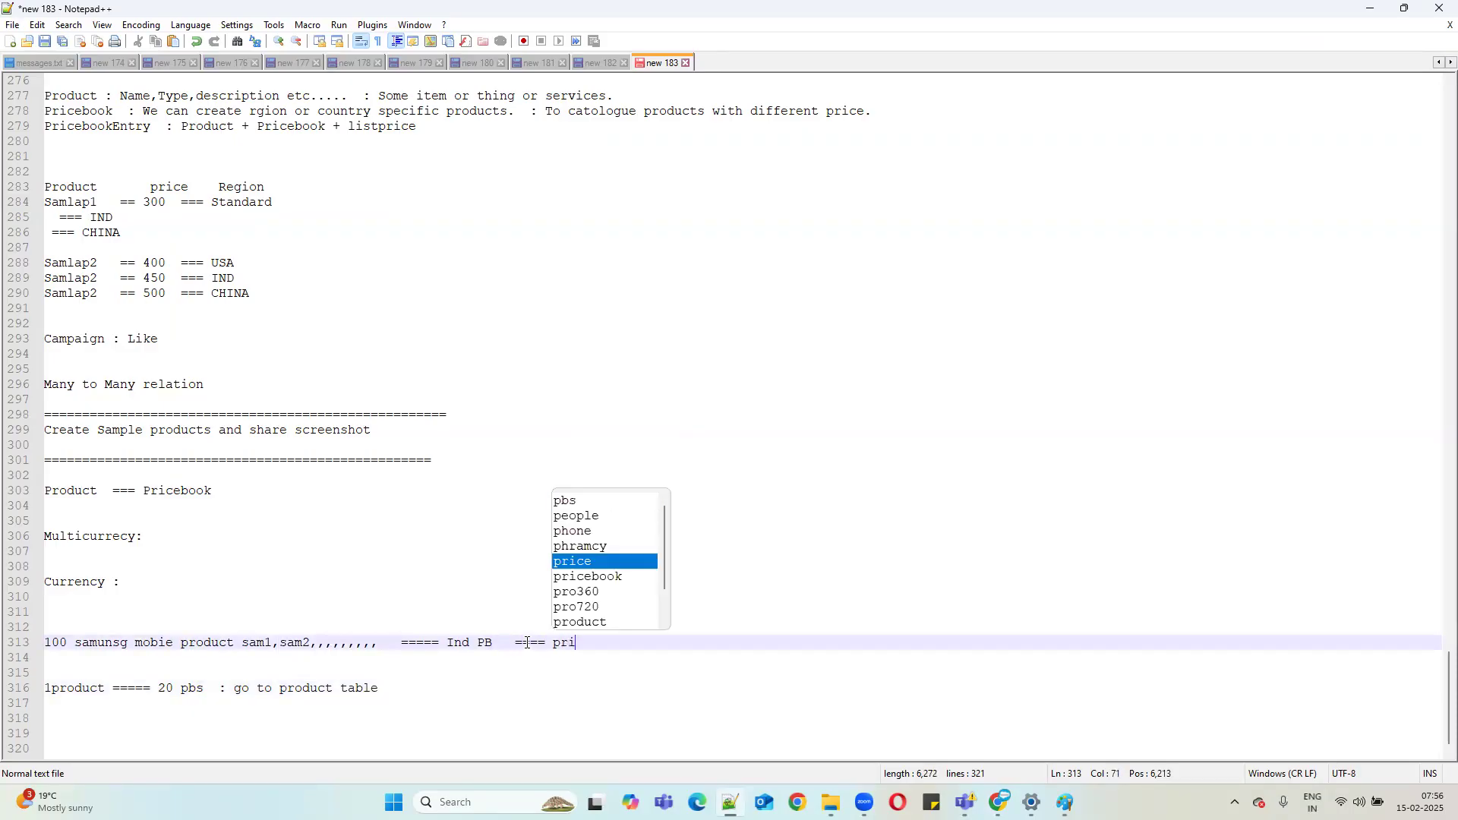
{"action": "type", "text": "ce book table"}
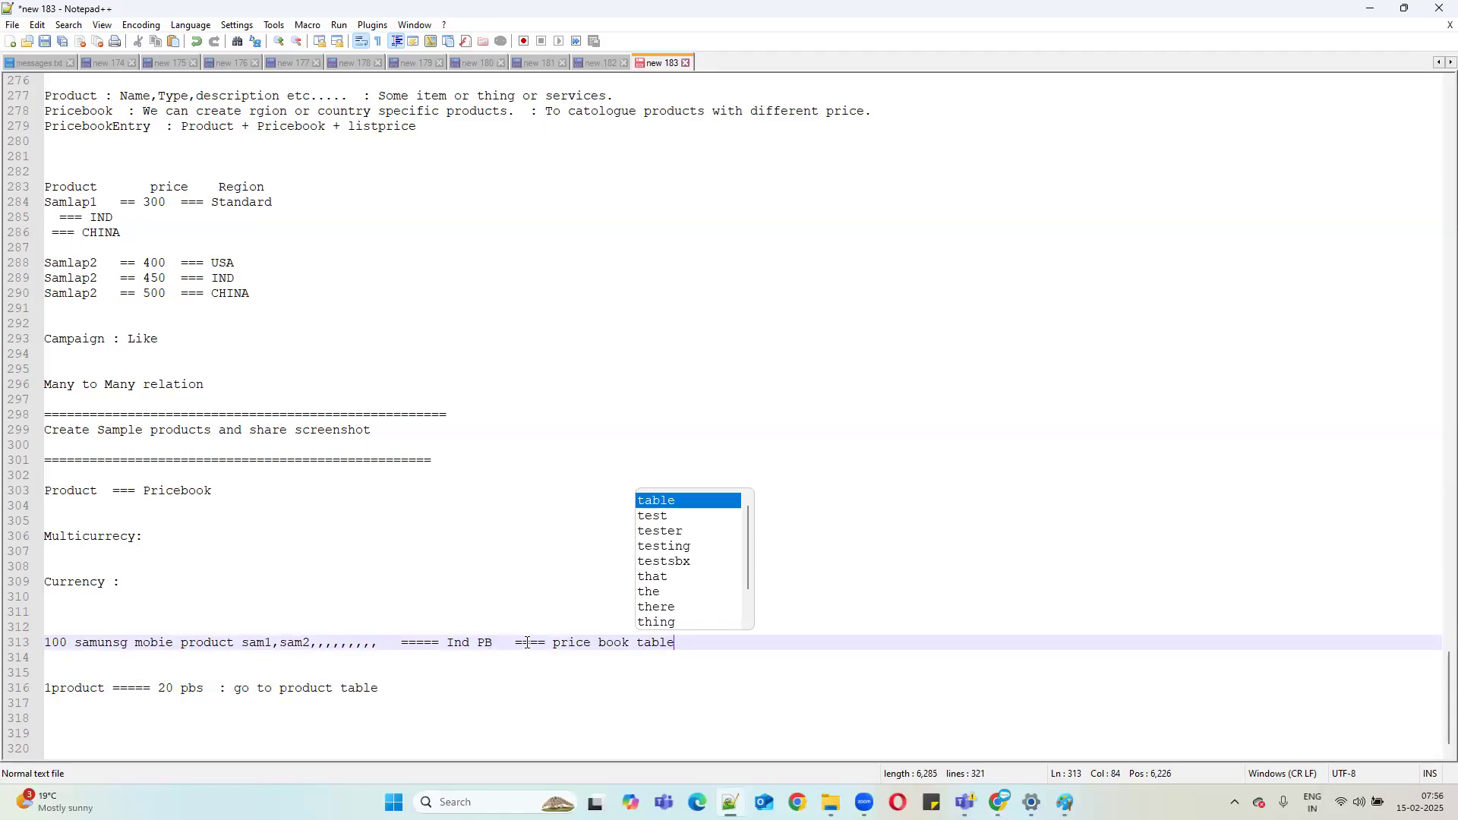
{"action": "left_click", "coordinate": [1371, 8]}
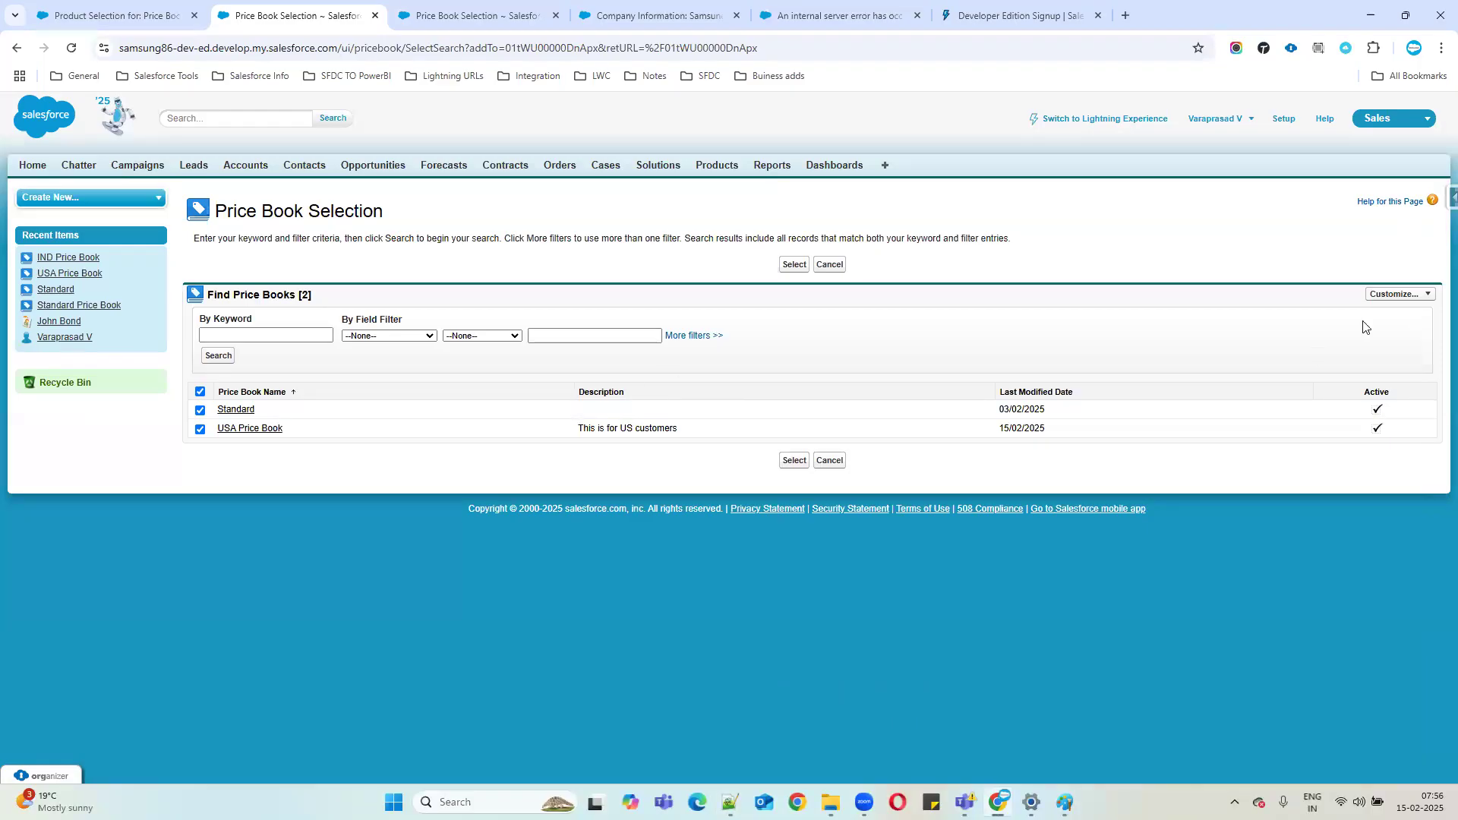
Open the IND Price Book record and mark the PriceBookEntry area on the price book diagram.
{"action": "left_click", "coordinate": [81, 259]}
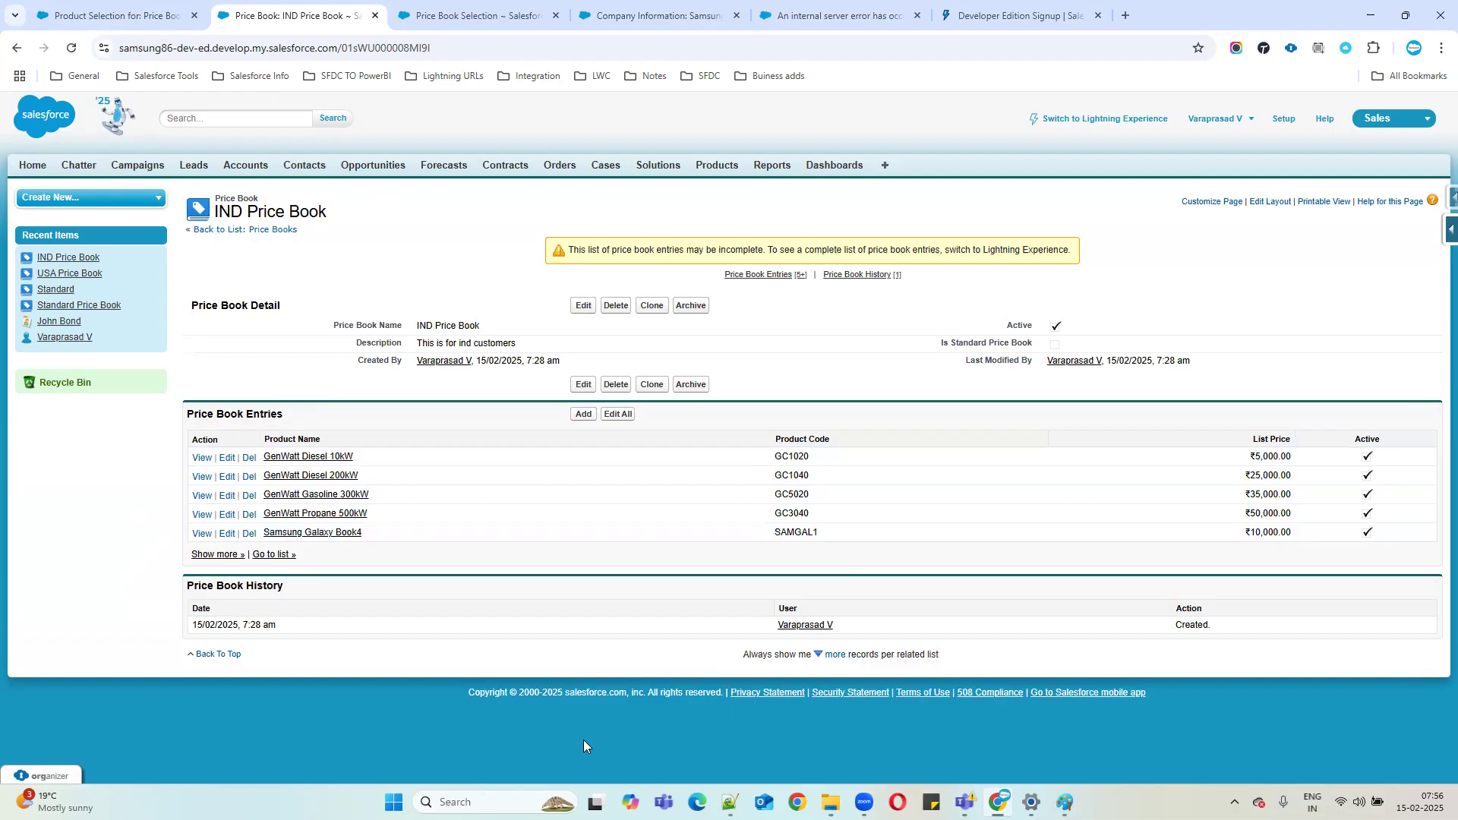
{"action": "left_click", "coordinate": [1065, 802]}
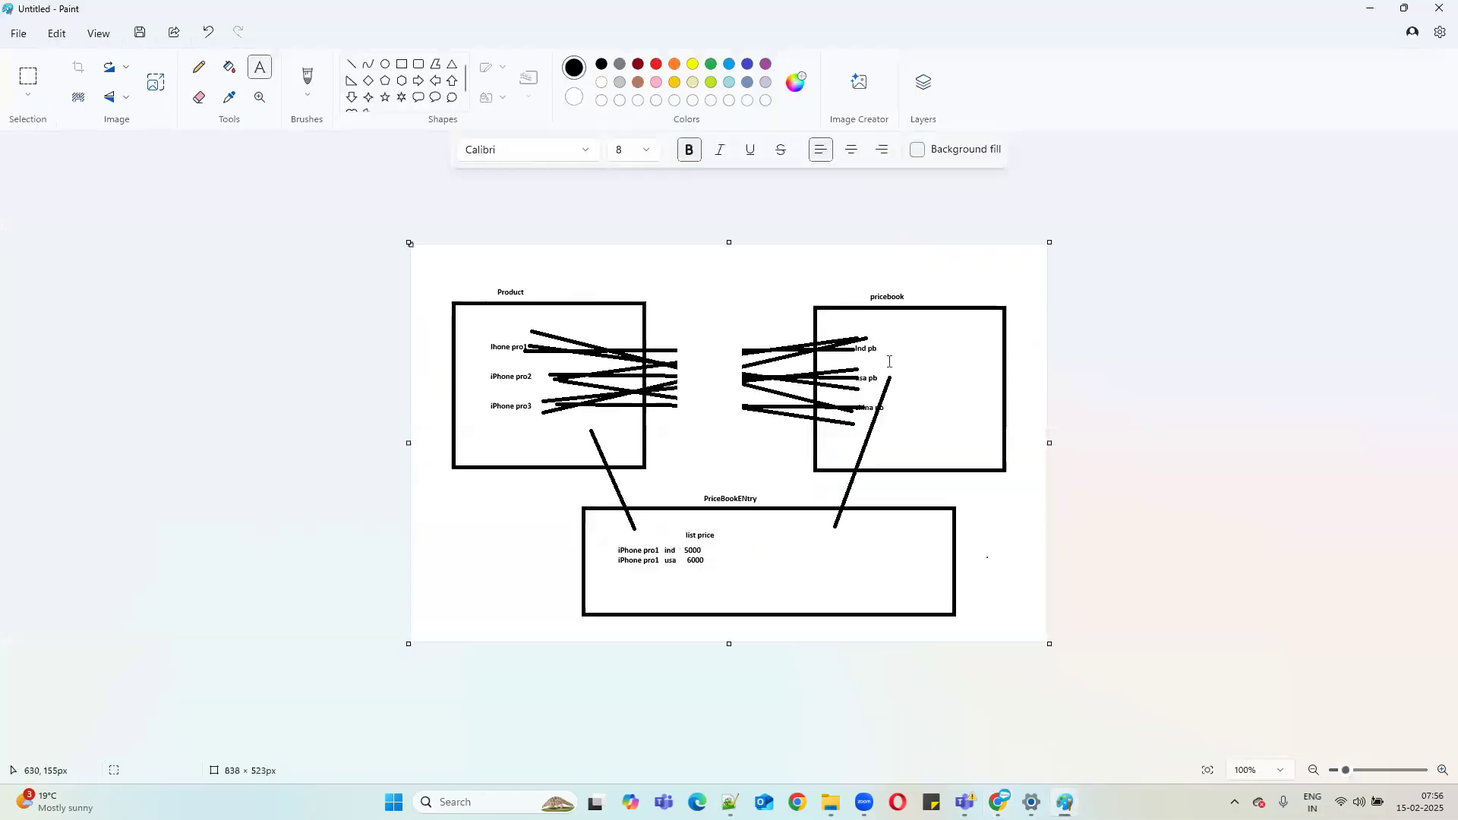
{"action": "left_click_drag", "start_coordinate": [676, 490], "coordinate": [943, 629]}
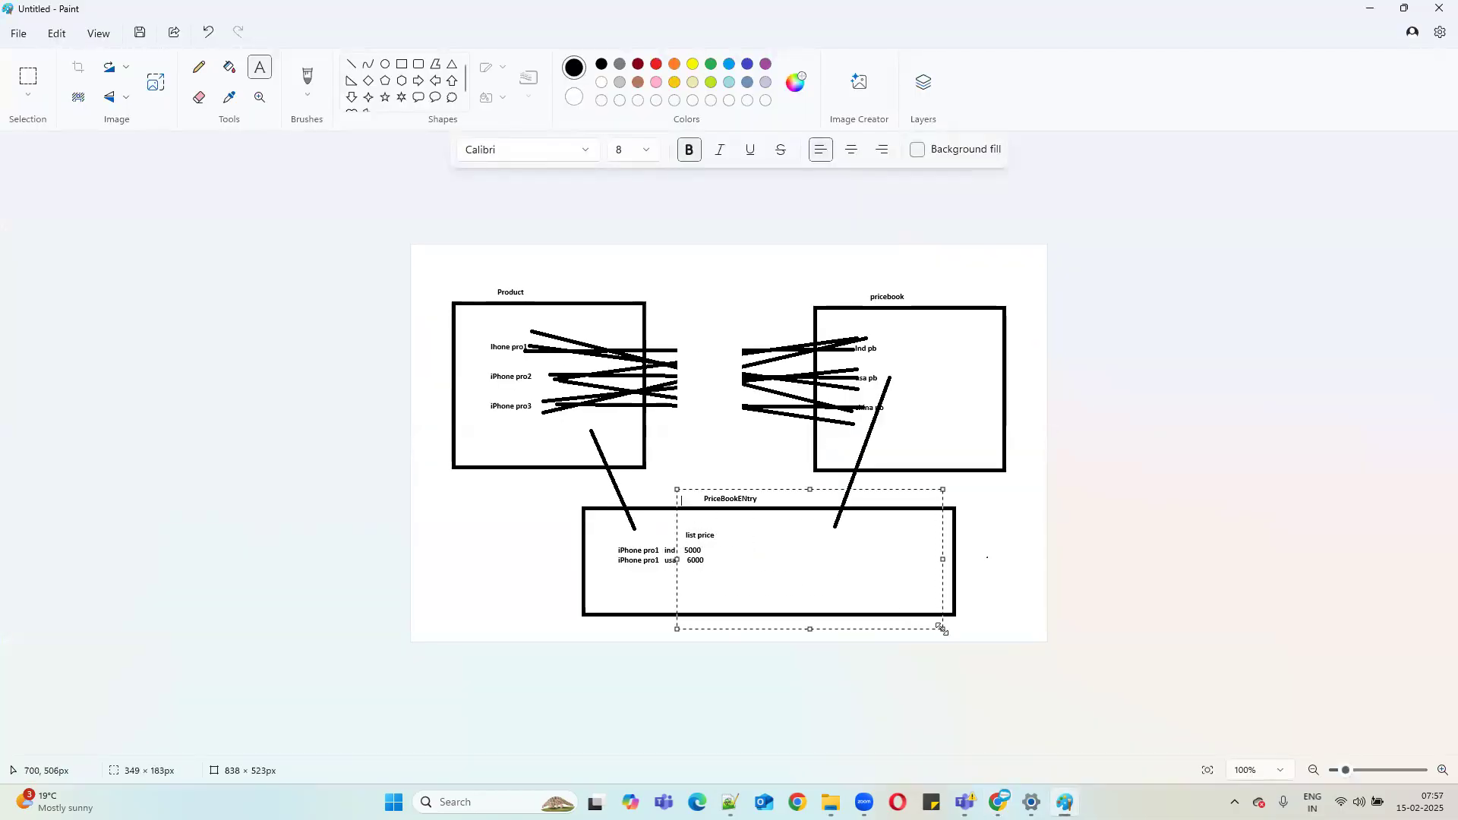
{"action": "key", "text": "alt+Tab"}
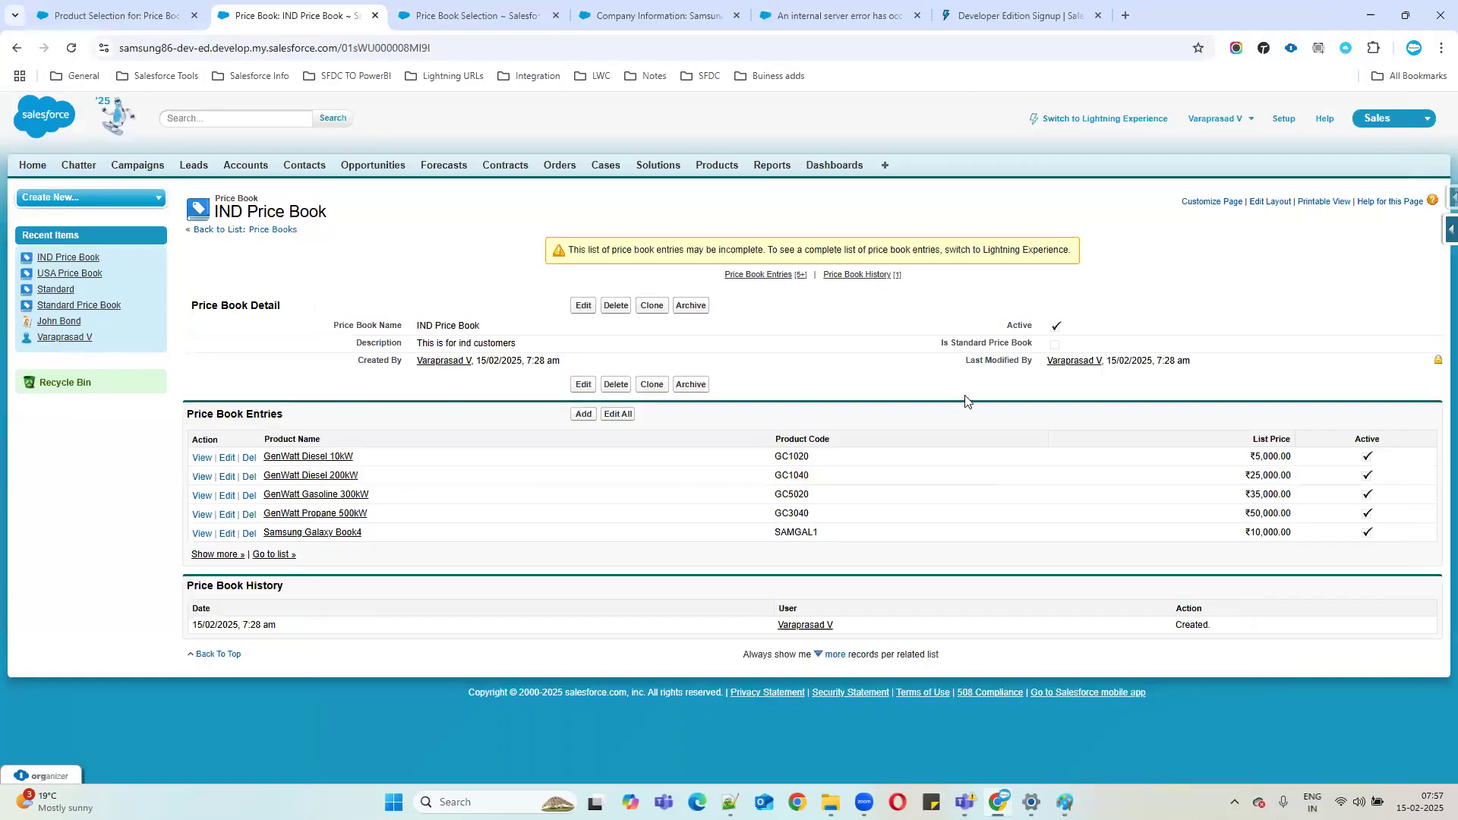
Review the IND Price Book entries, including the ₹5,000.00 first list price, then return to the notes.
{"action": "left_click_drag", "start_coordinate": [185, 414], "coordinate": [307, 422]}
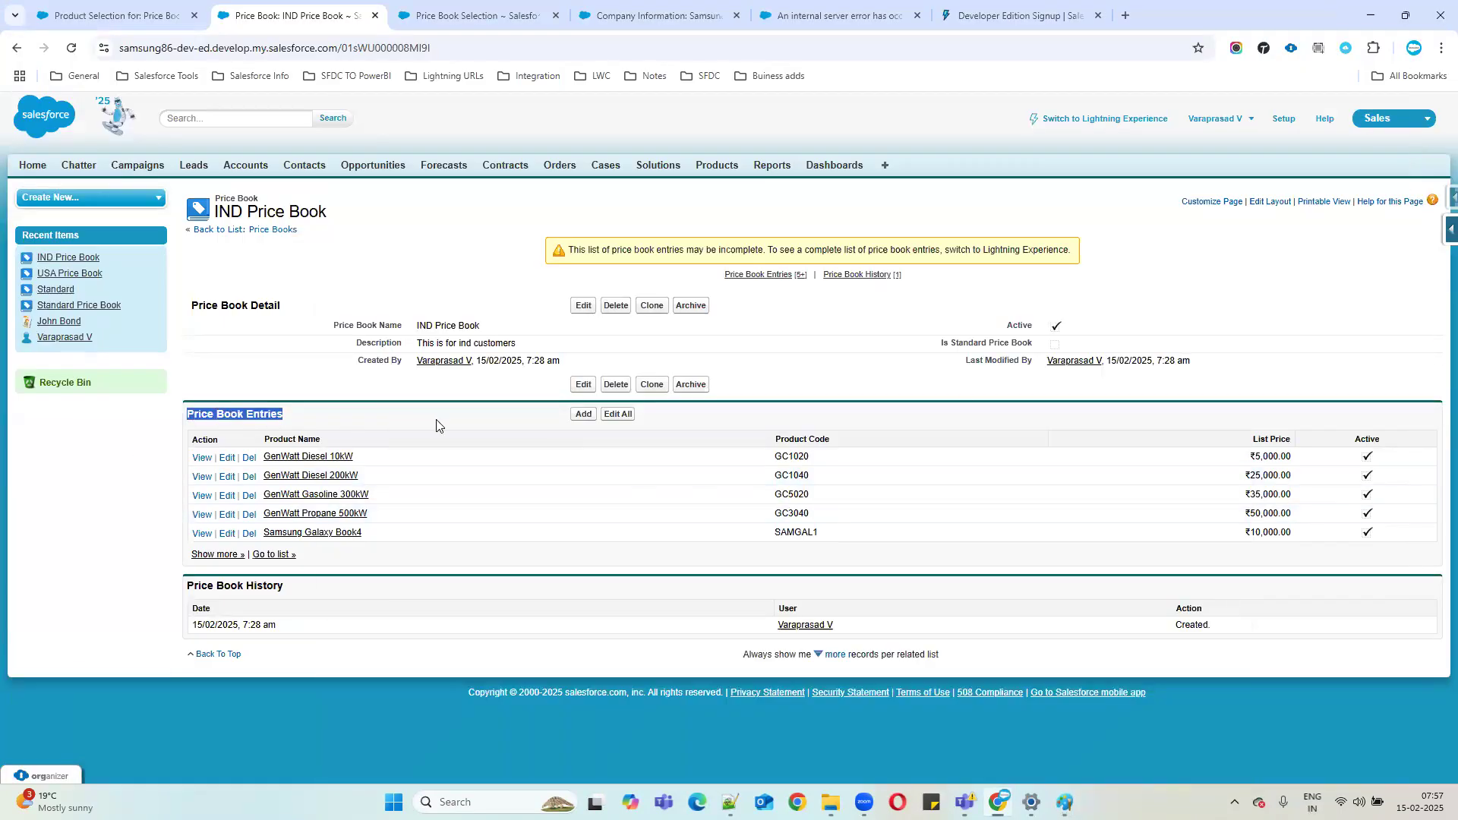
{"action": "left_click_drag", "start_coordinate": [225, 196], "coordinate": [341, 226]}
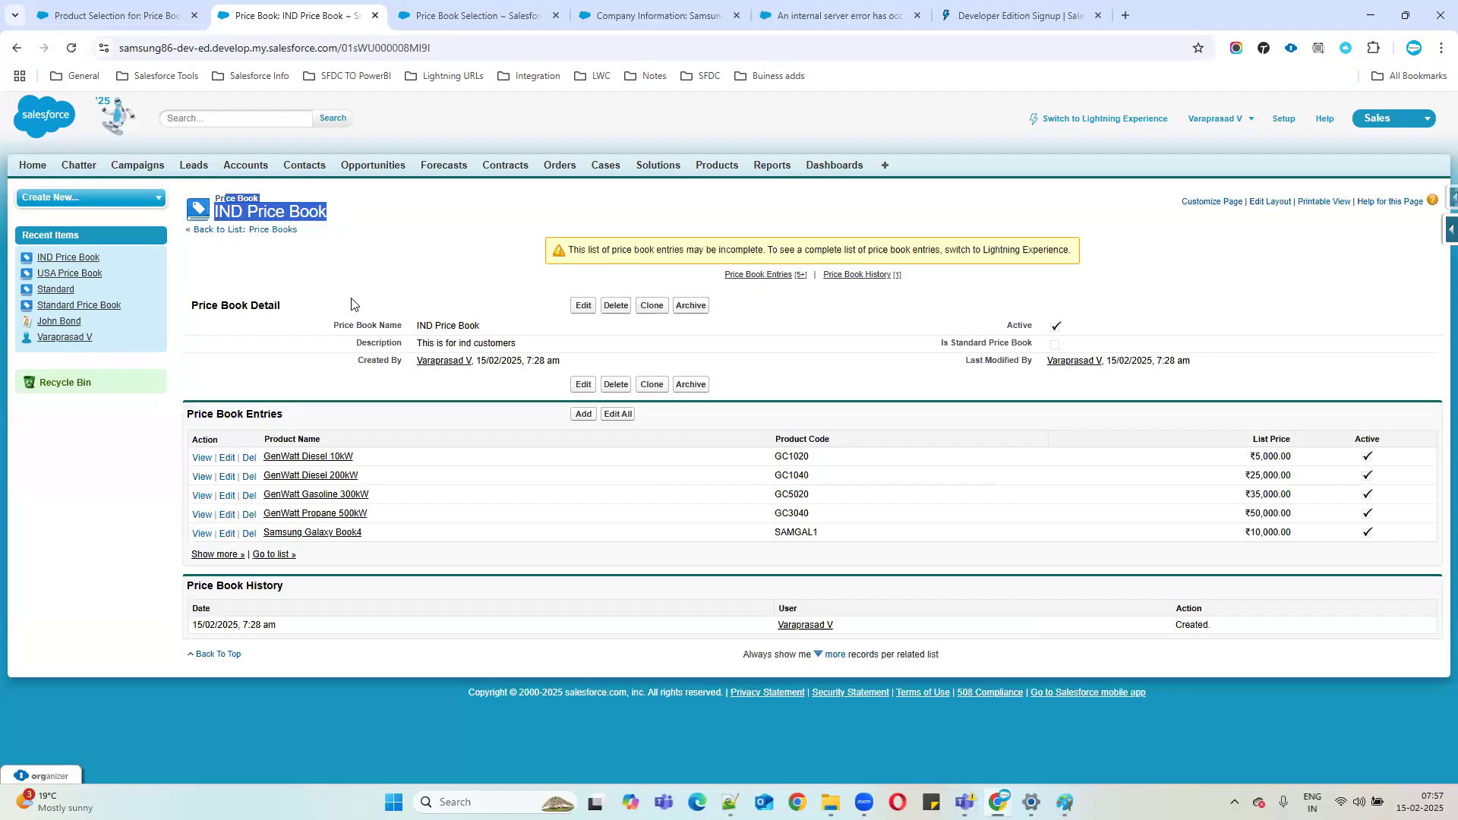
{"action": "left_click_drag", "start_coordinate": [259, 437], "coordinate": [471, 439]}
{"action": "left_click_drag", "start_coordinate": [233, 188], "coordinate": [345, 220]}
{"action": "left_click_drag", "start_coordinate": [1234, 444], "coordinate": [1312, 584]}
{"action": "left_click", "coordinate": [1312, 583]}
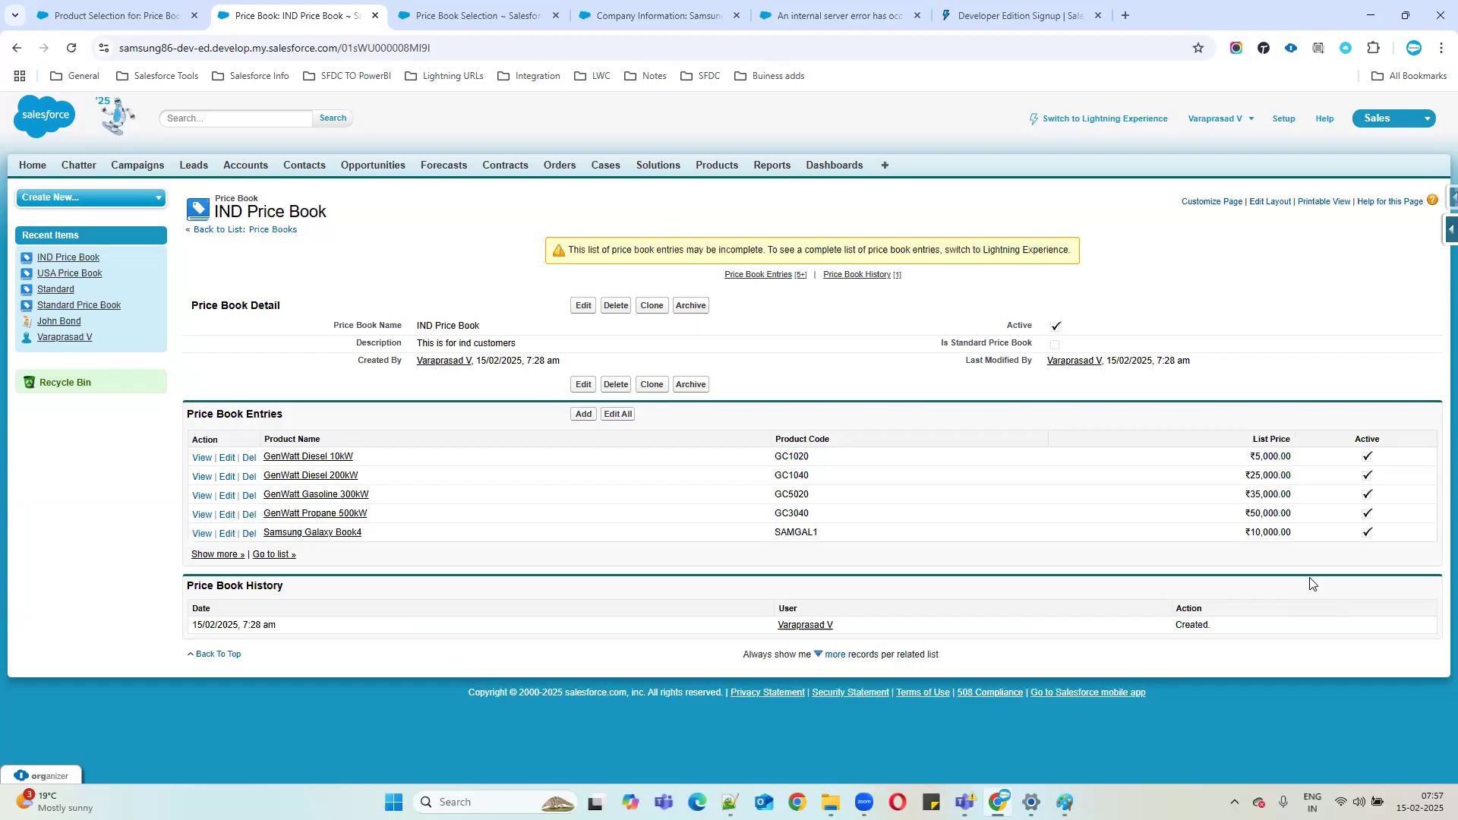
{"action": "left_click_drag", "start_coordinate": [1217, 454], "coordinate": [1292, 459]}
{"action": "key", "text": "alt+Tab"}
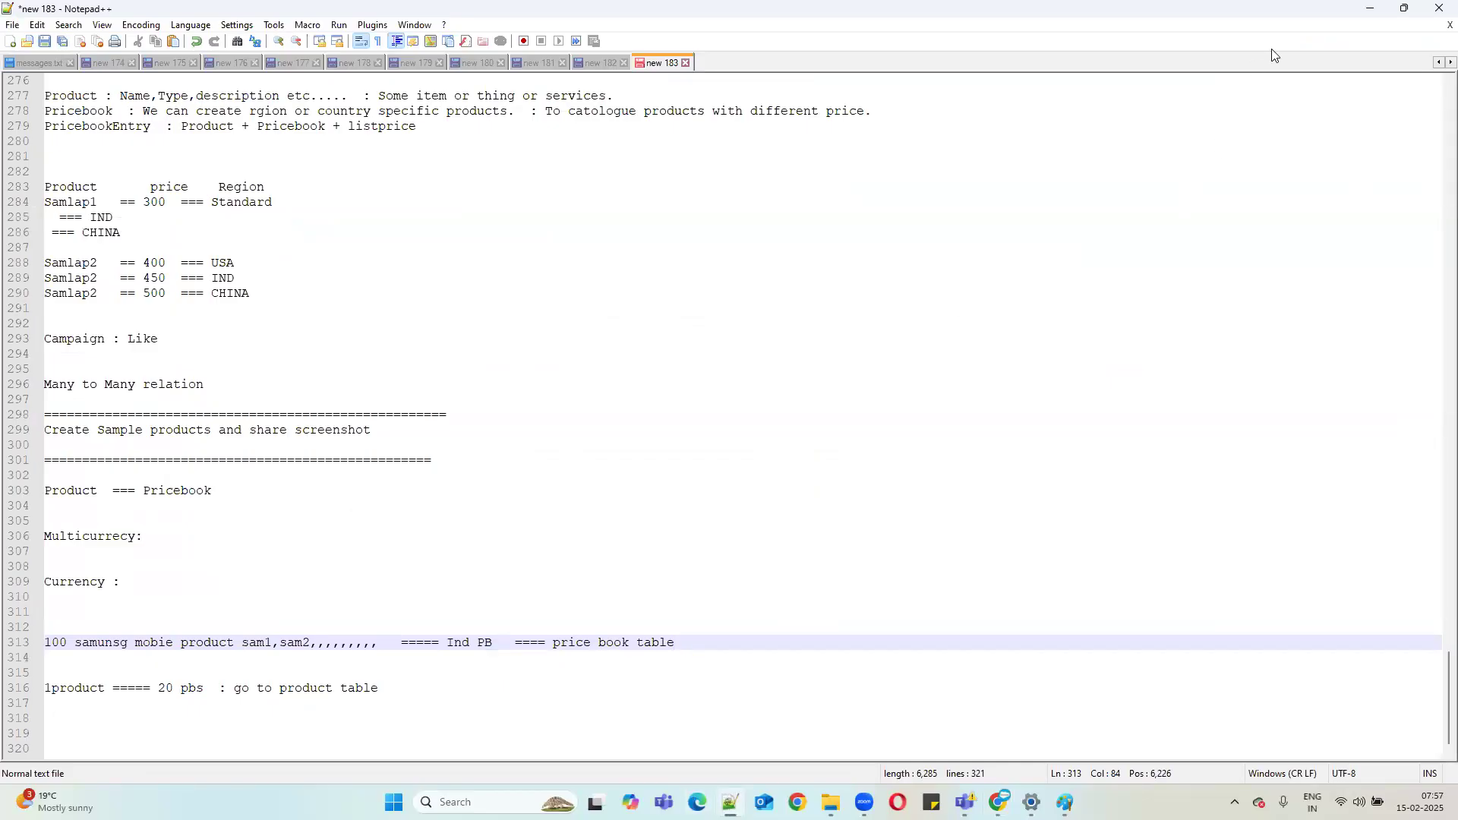
Minimize Notepad++ so the IND Price Book record with its ₹5,000–₹50,000 entries is visible.
{"action": "left_click", "coordinate": [1379, 15]}
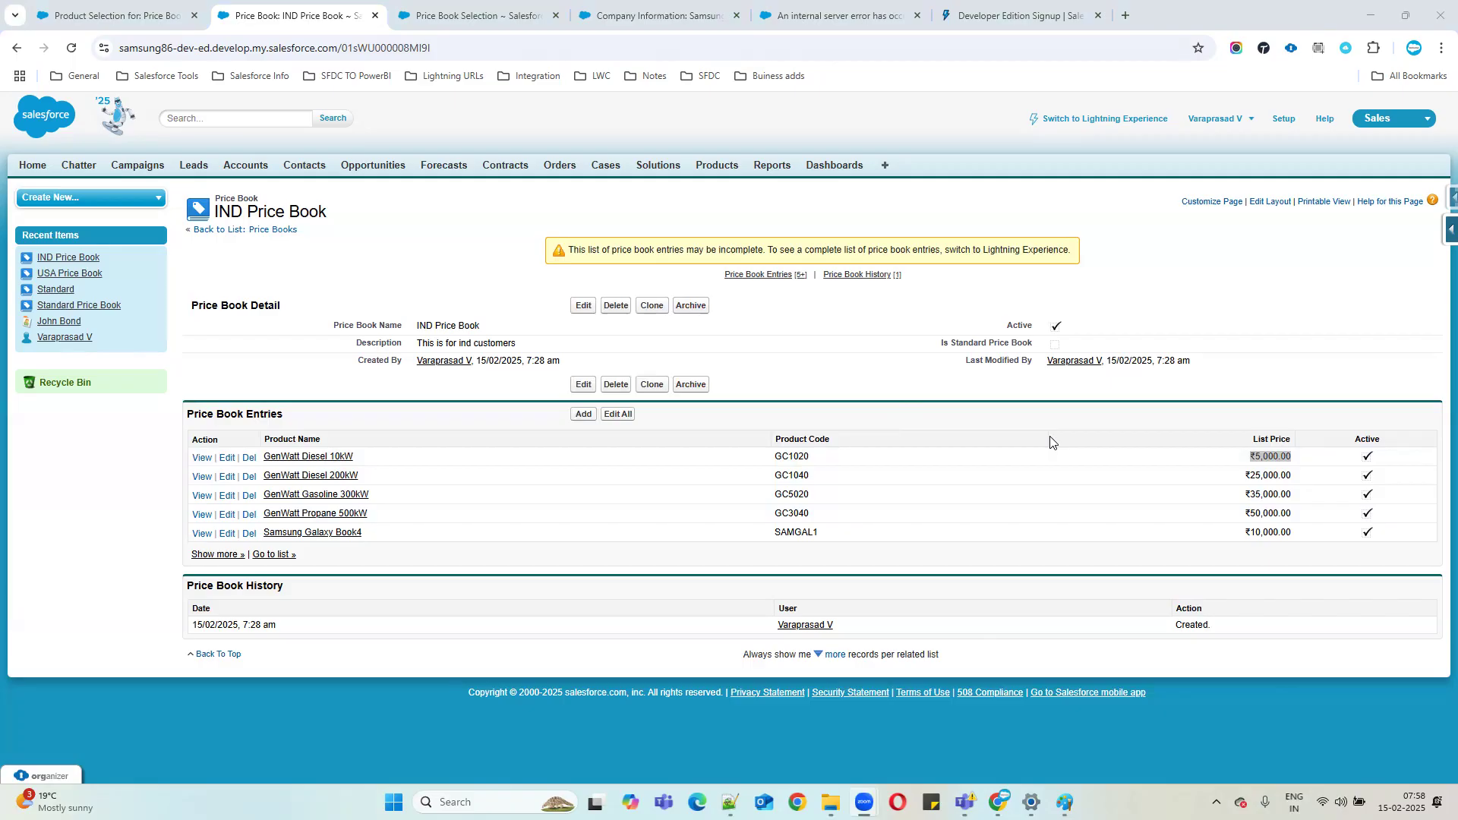
Start a new campaign and name it 'Samung campaign1', fixing the typos in the name.
{"action": "left_click", "coordinate": [143, 169]}
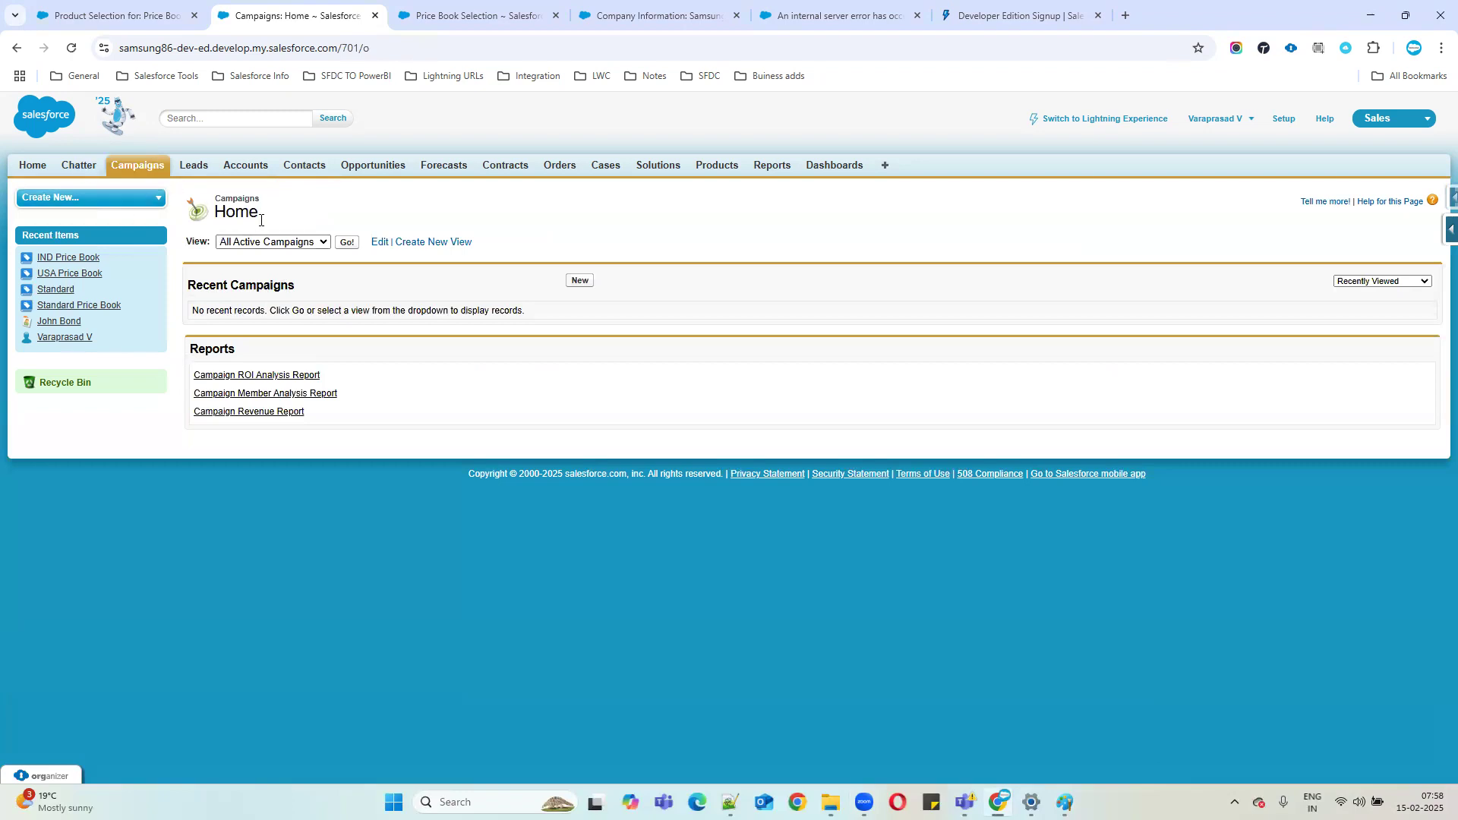
{"action": "left_click", "coordinate": [580, 281]}
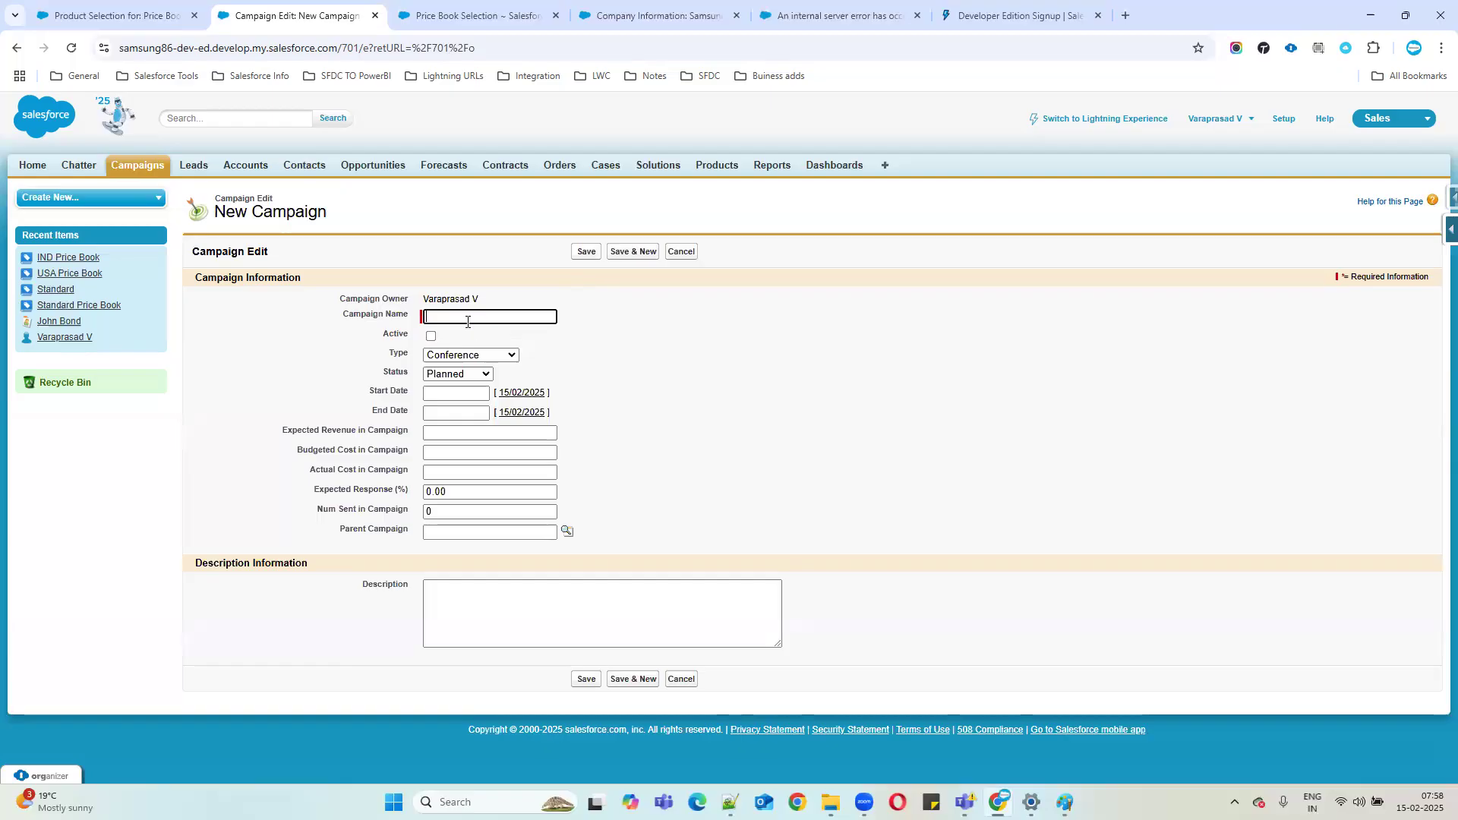
{"action": "type", "text": "Samung capign1"}
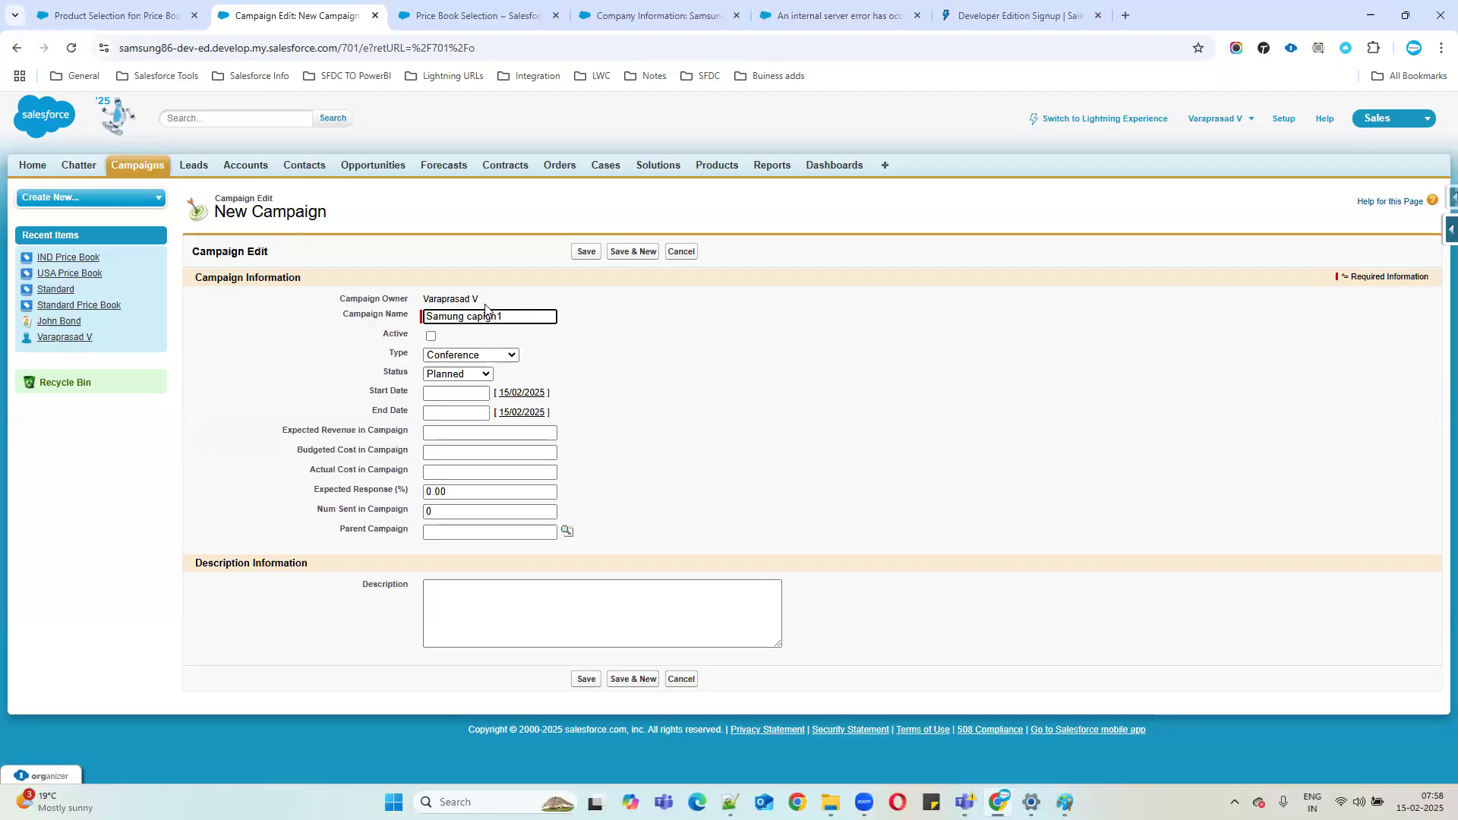
{"action": "left_click", "coordinate": [478, 314]}
{"action": "type", "text": "m"}
{"action": "left_click", "coordinate": [495, 317]}
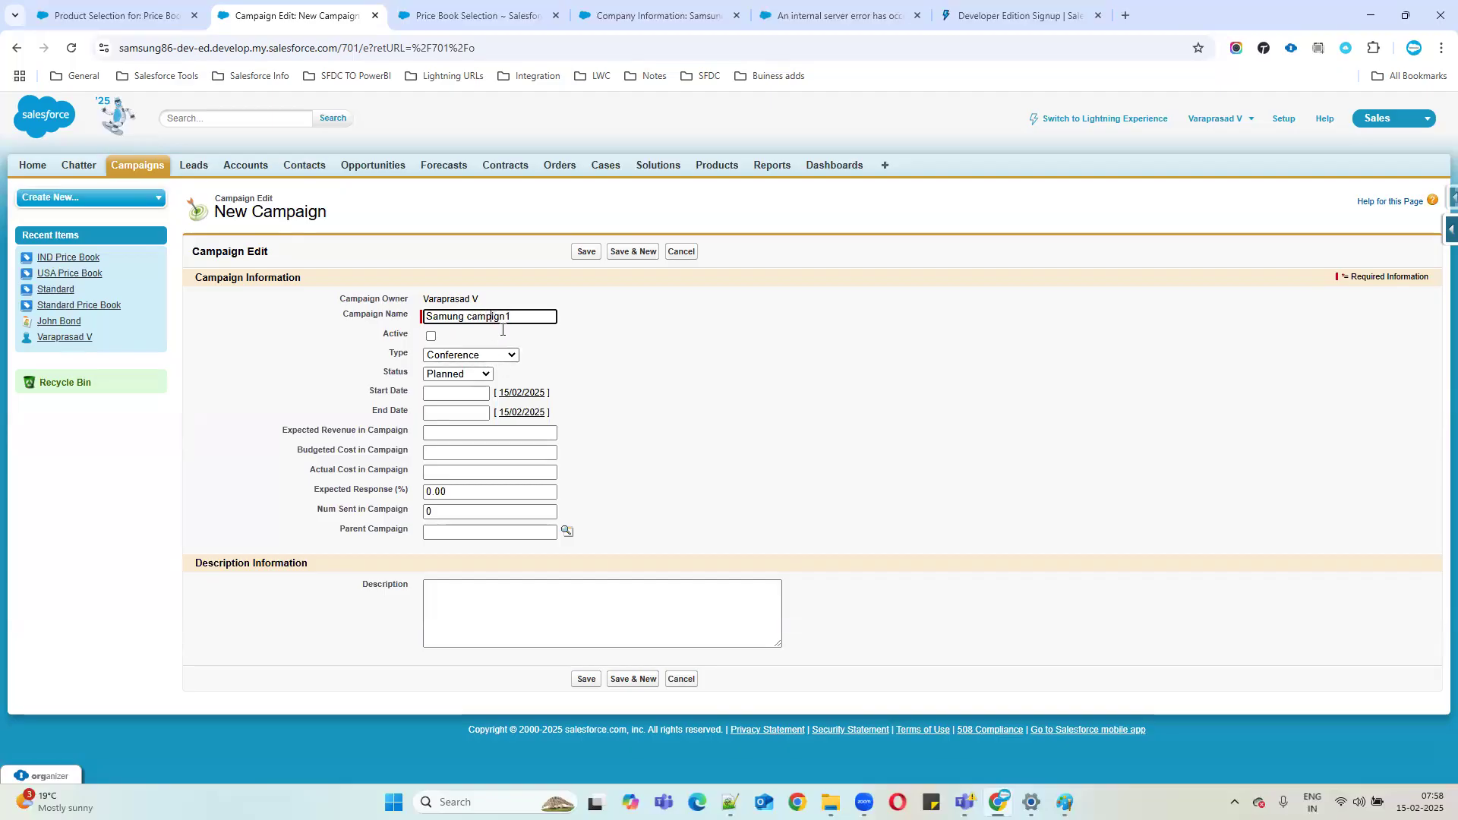
{"action": "type", "text": "a"}
{"action": "left_click_drag", "start_coordinate": [363, 334], "coordinate": [562, 332]}
Mark the campaign active, set its type to Advertisement and keep status Planned.
{"action": "left_click", "coordinate": [430, 339]}
{"action": "left_click", "coordinate": [463, 357]}
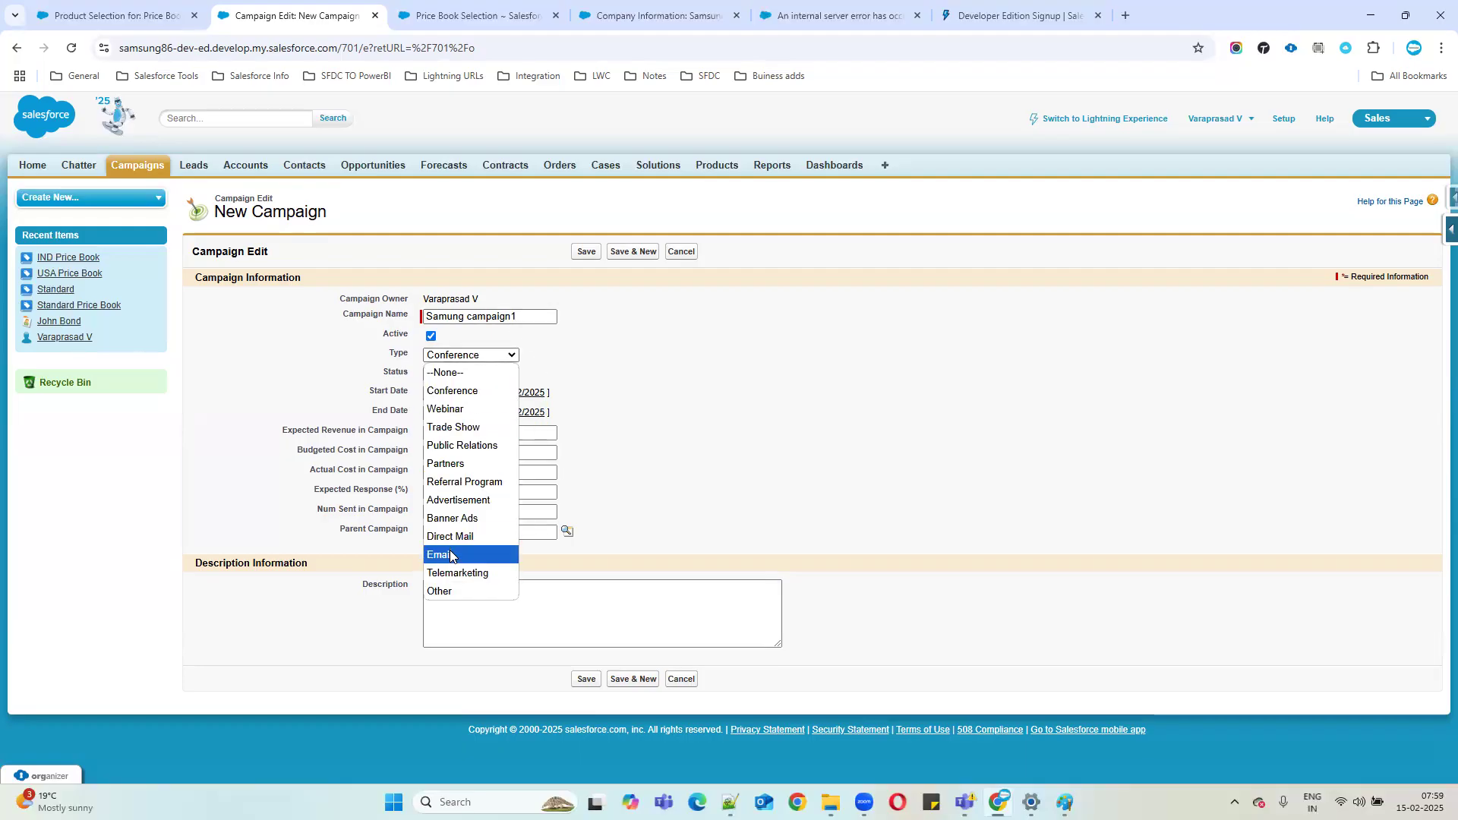
{"action": "left_click", "coordinate": [465, 501]}
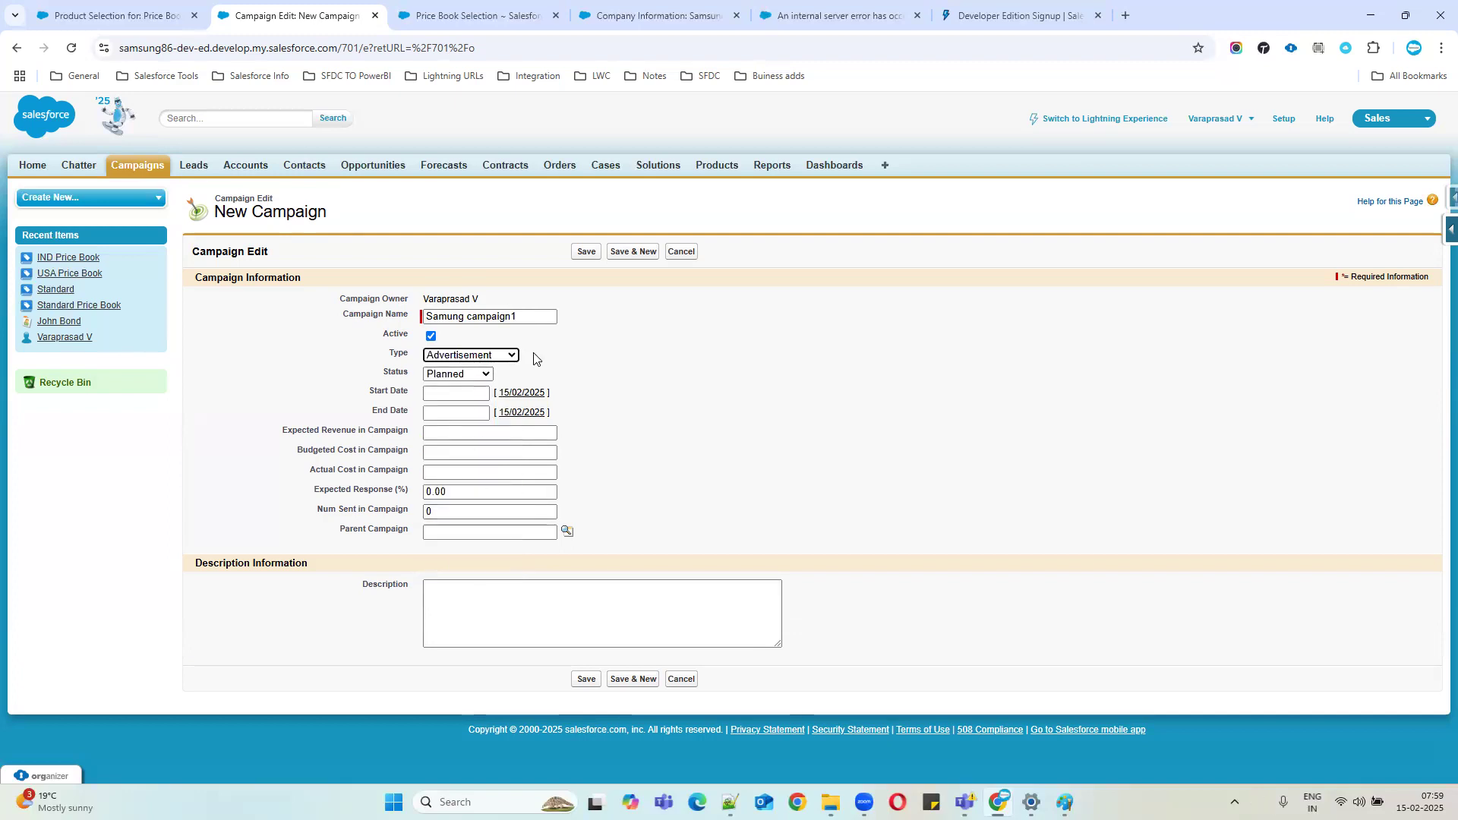
{"action": "left_click", "coordinate": [486, 375]}
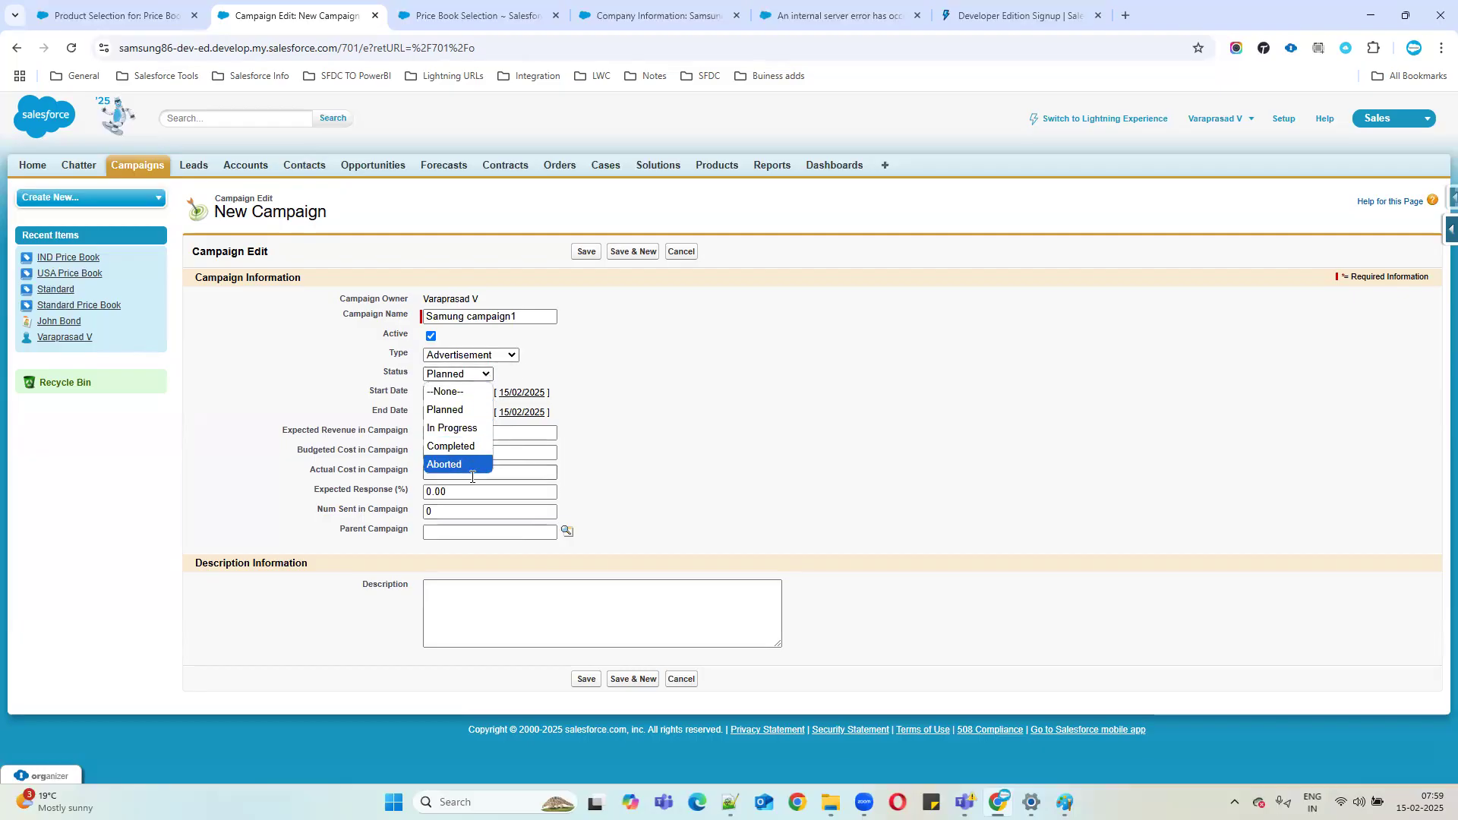
{"action": "left_click", "coordinate": [466, 410]}
Set the start date to 16/02/2025 and the end date to 28/02/2025.
{"action": "left_click", "coordinate": [519, 393]}
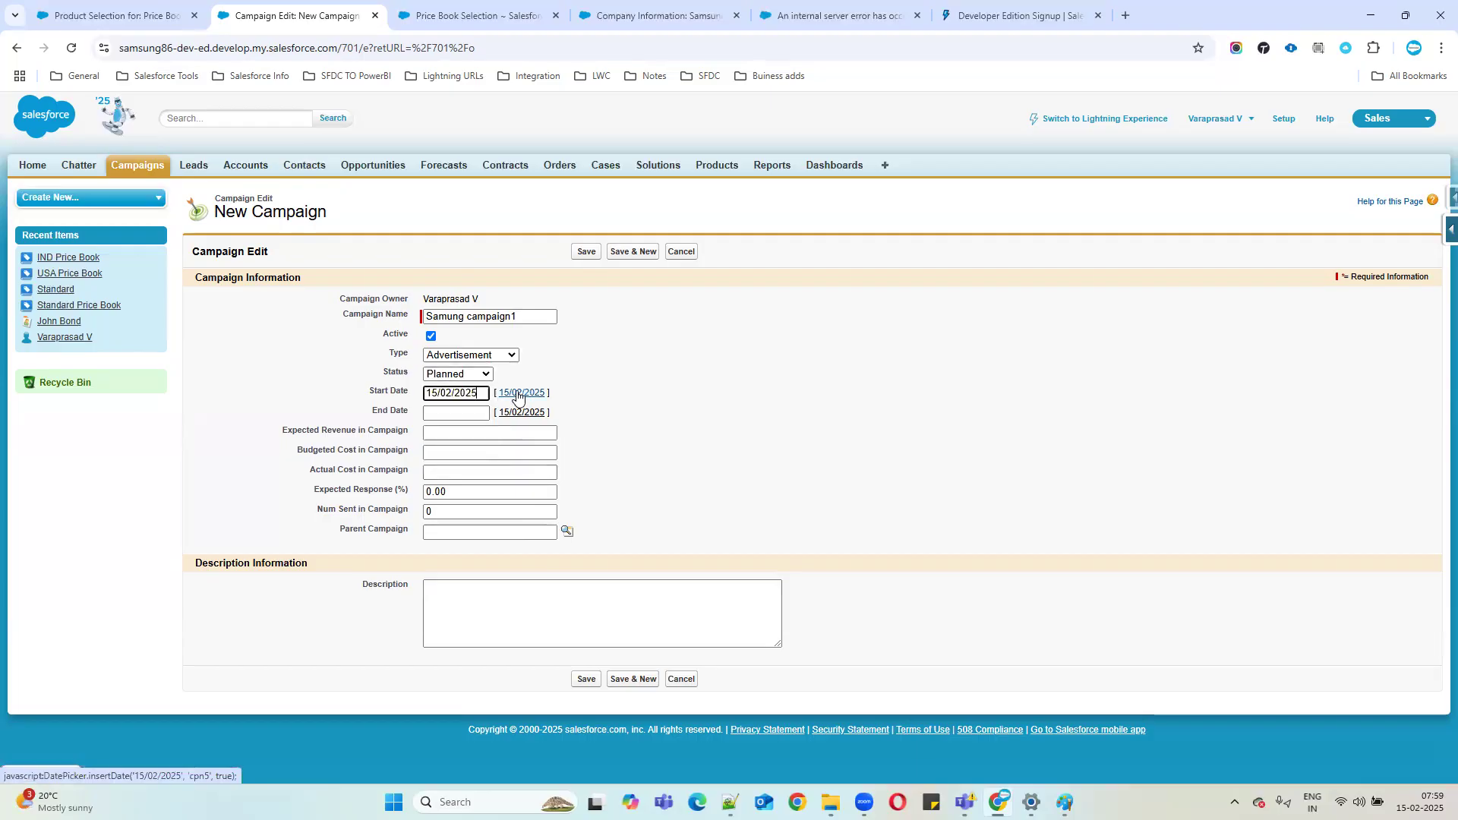
{"action": "left_click", "coordinate": [463, 393]}
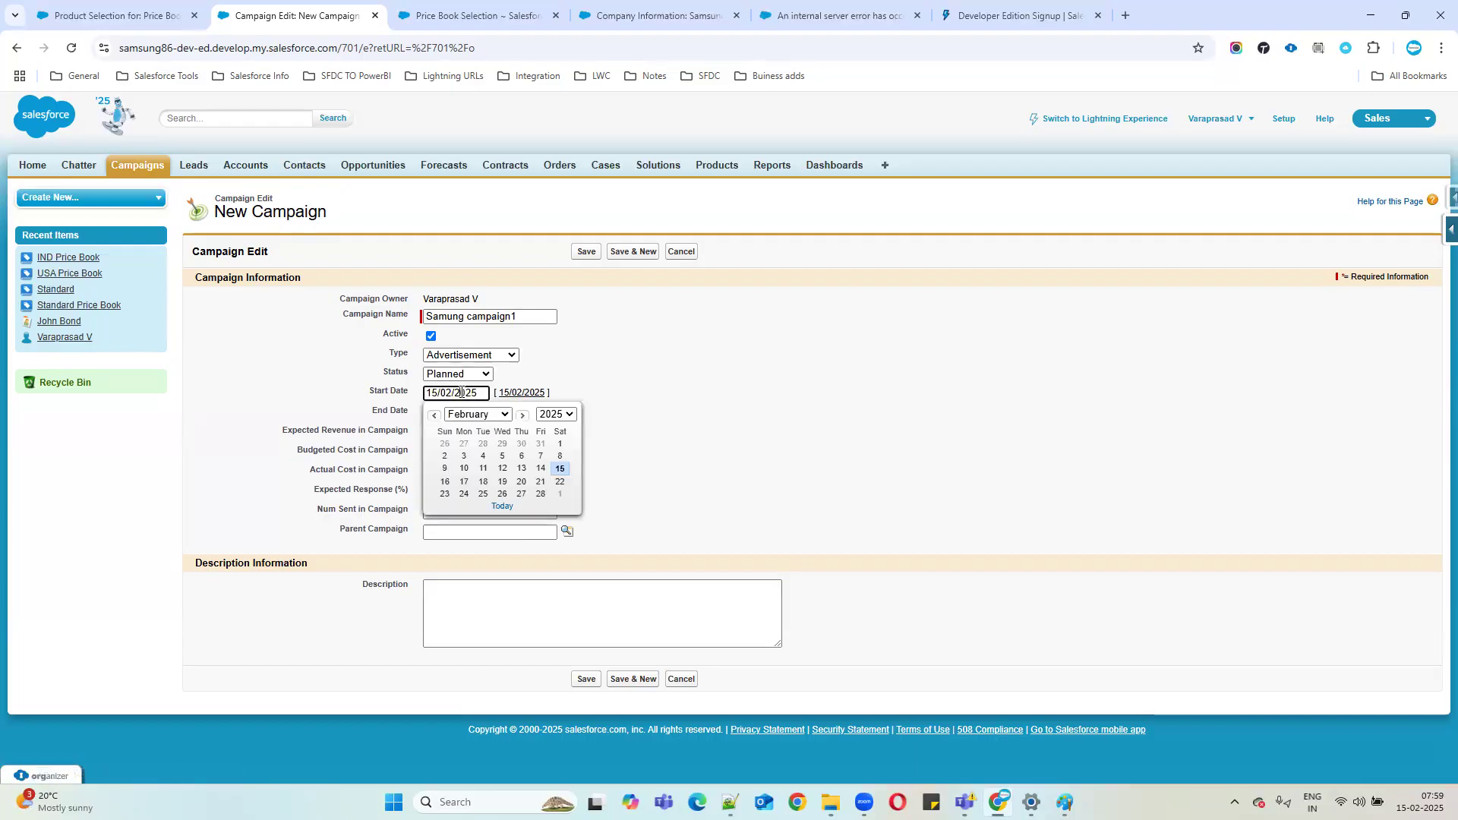
{"action": "left_click", "coordinate": [449, 483]}
{"action": "left_click", "coordinate": [522, 412]}
{"action": "left_click", "coordinate": [472, 414]}
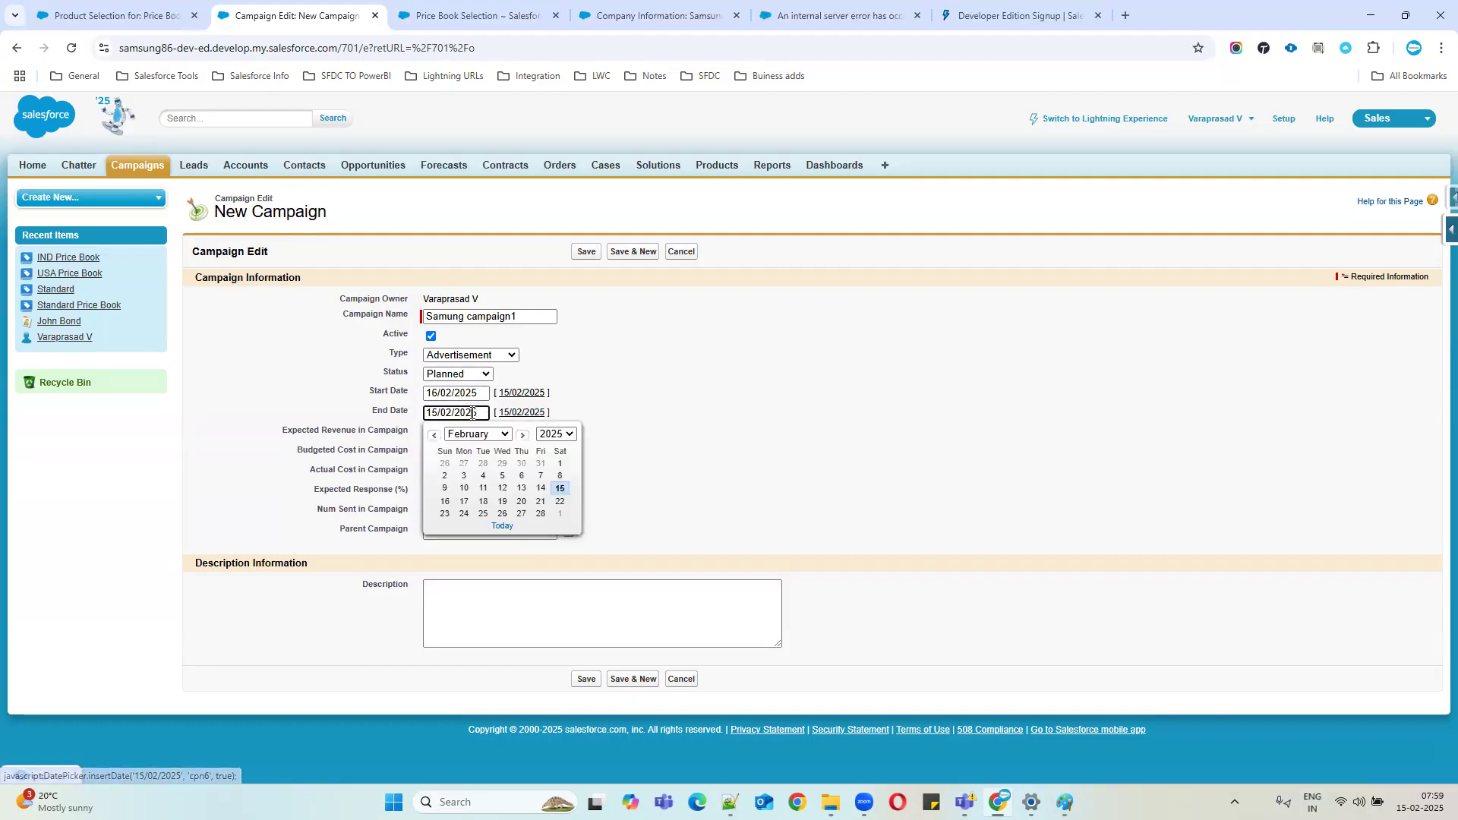
{"action": "left_click", "coordinate": [541, 513]}
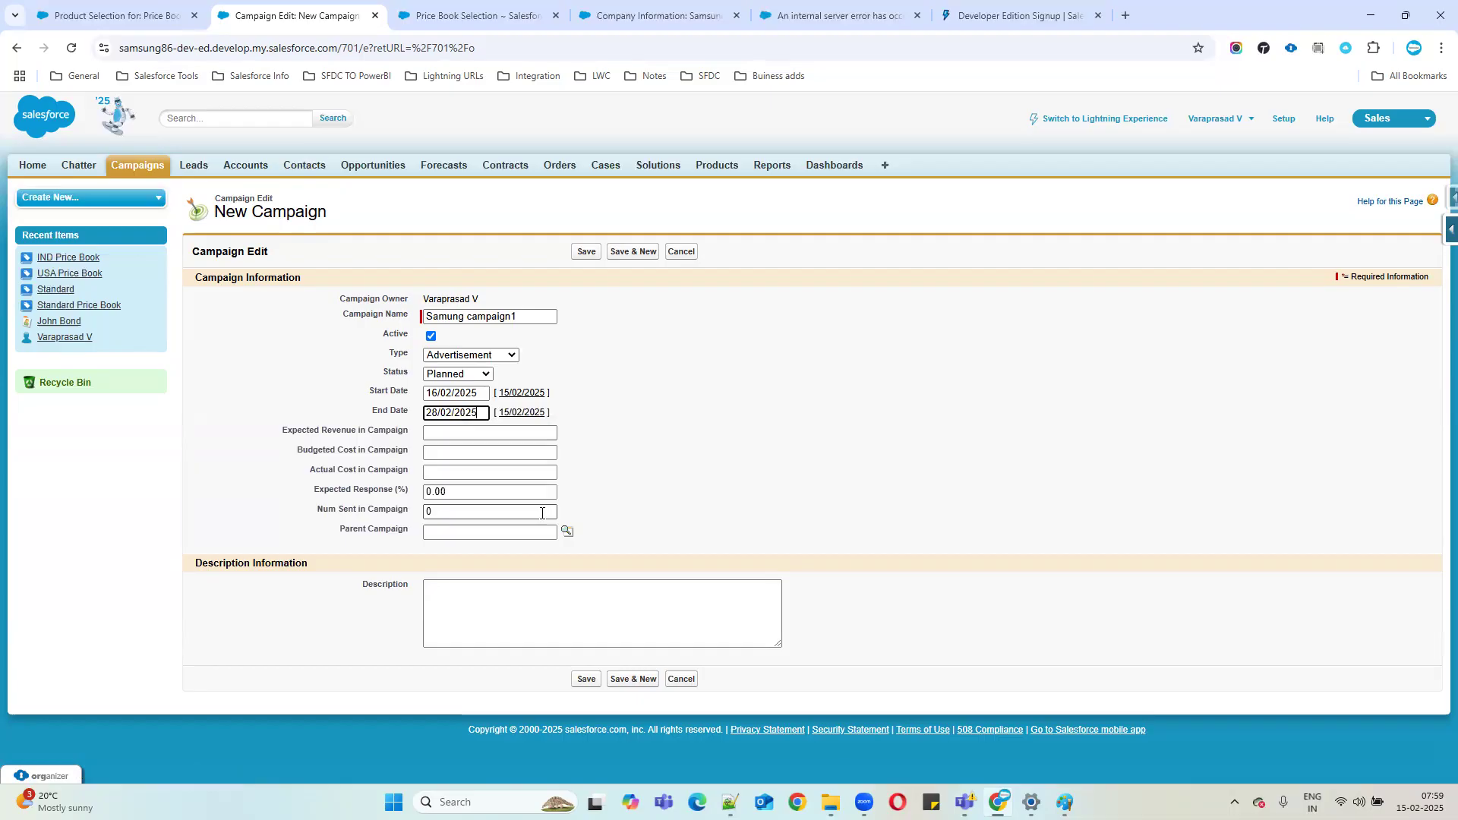
{"action": "left_click", "coordinate": [432, 401]}
Replace the Expected Revenue value with 100000.
{"action": "left_click", "coordinate": [609, 400]}
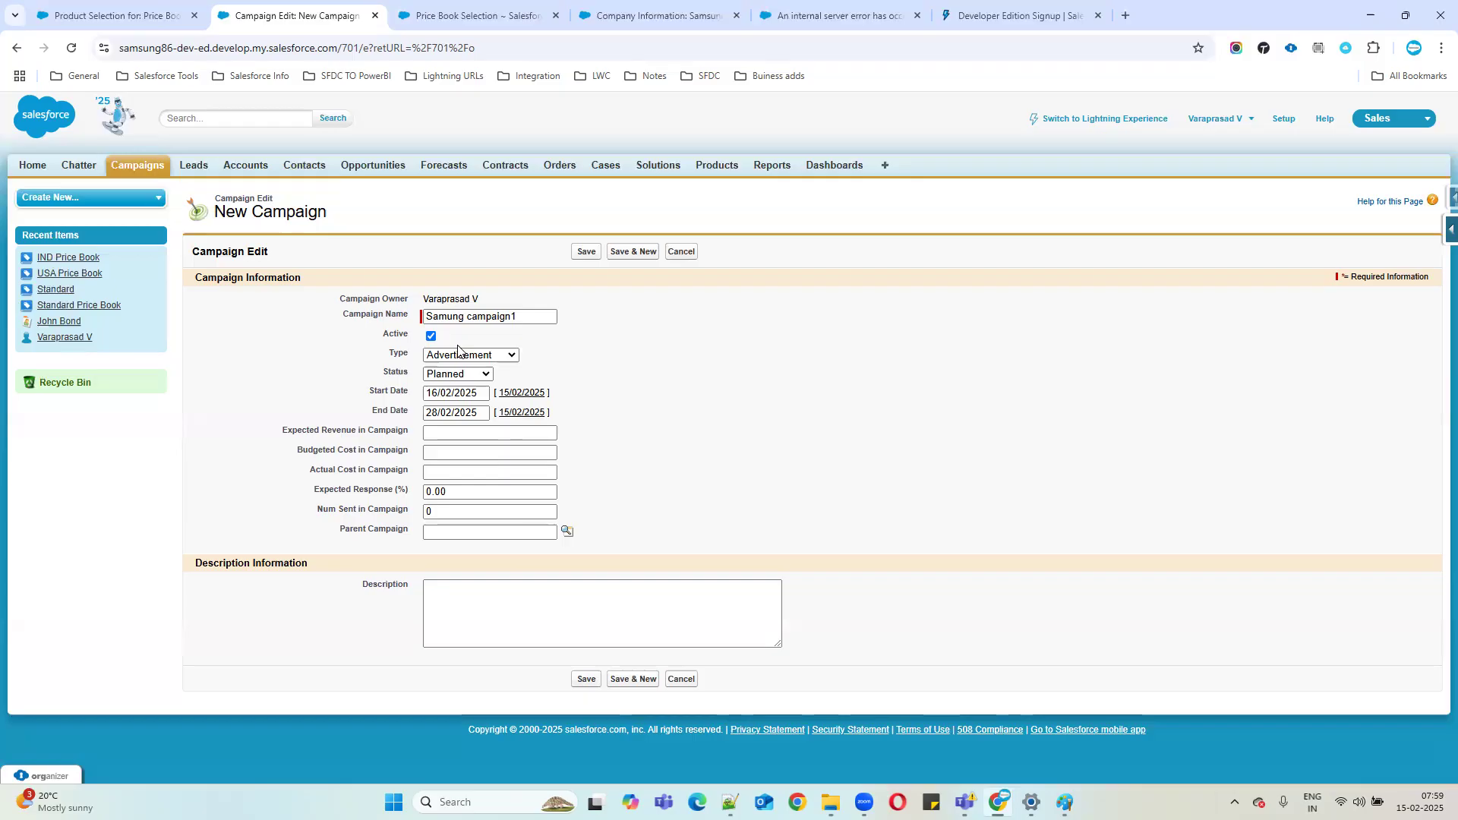
{"action": "left_click", "coordinate": [443, 432]}
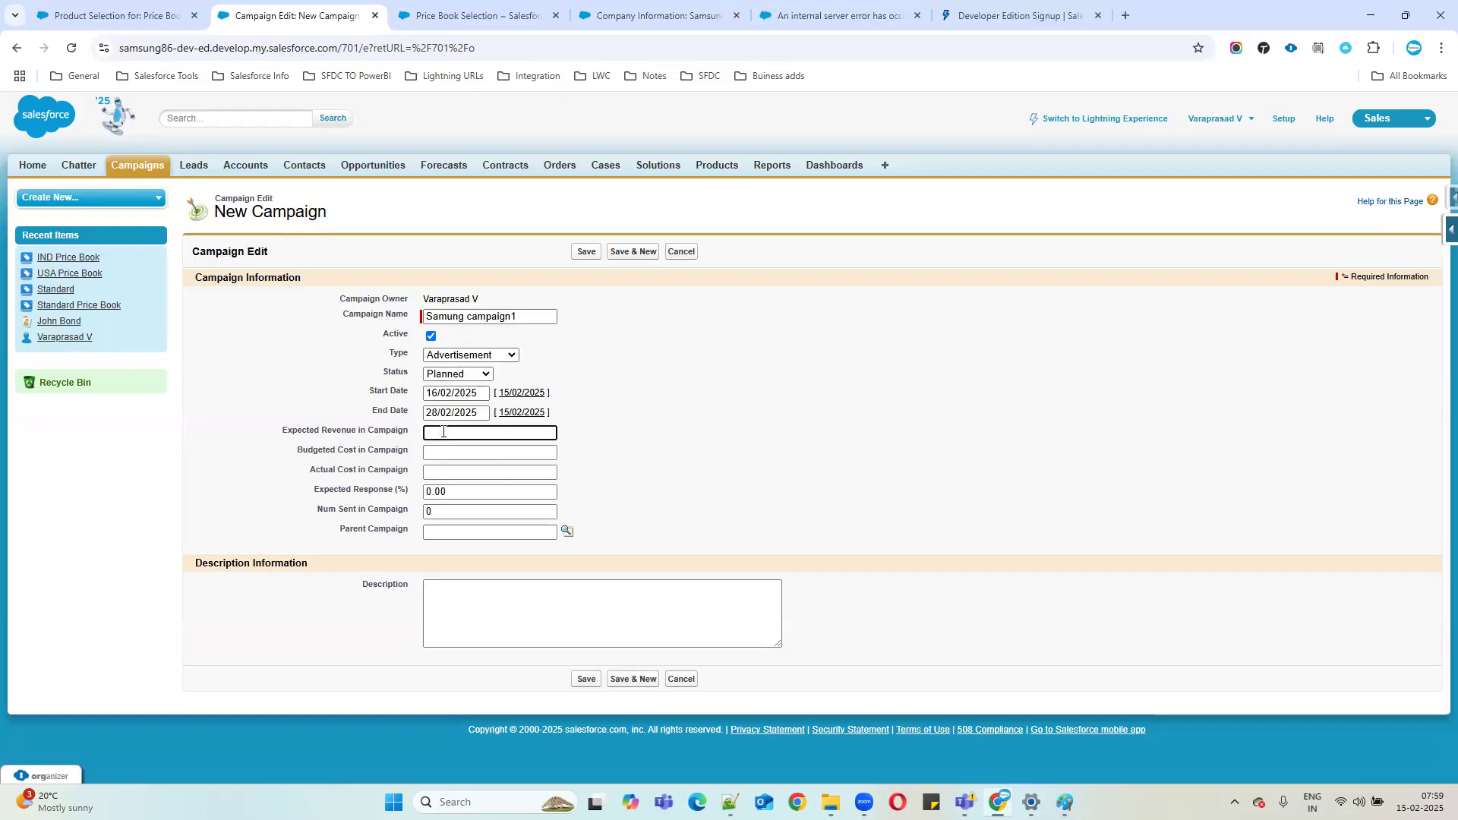
{"action": "type", "text": "000"}
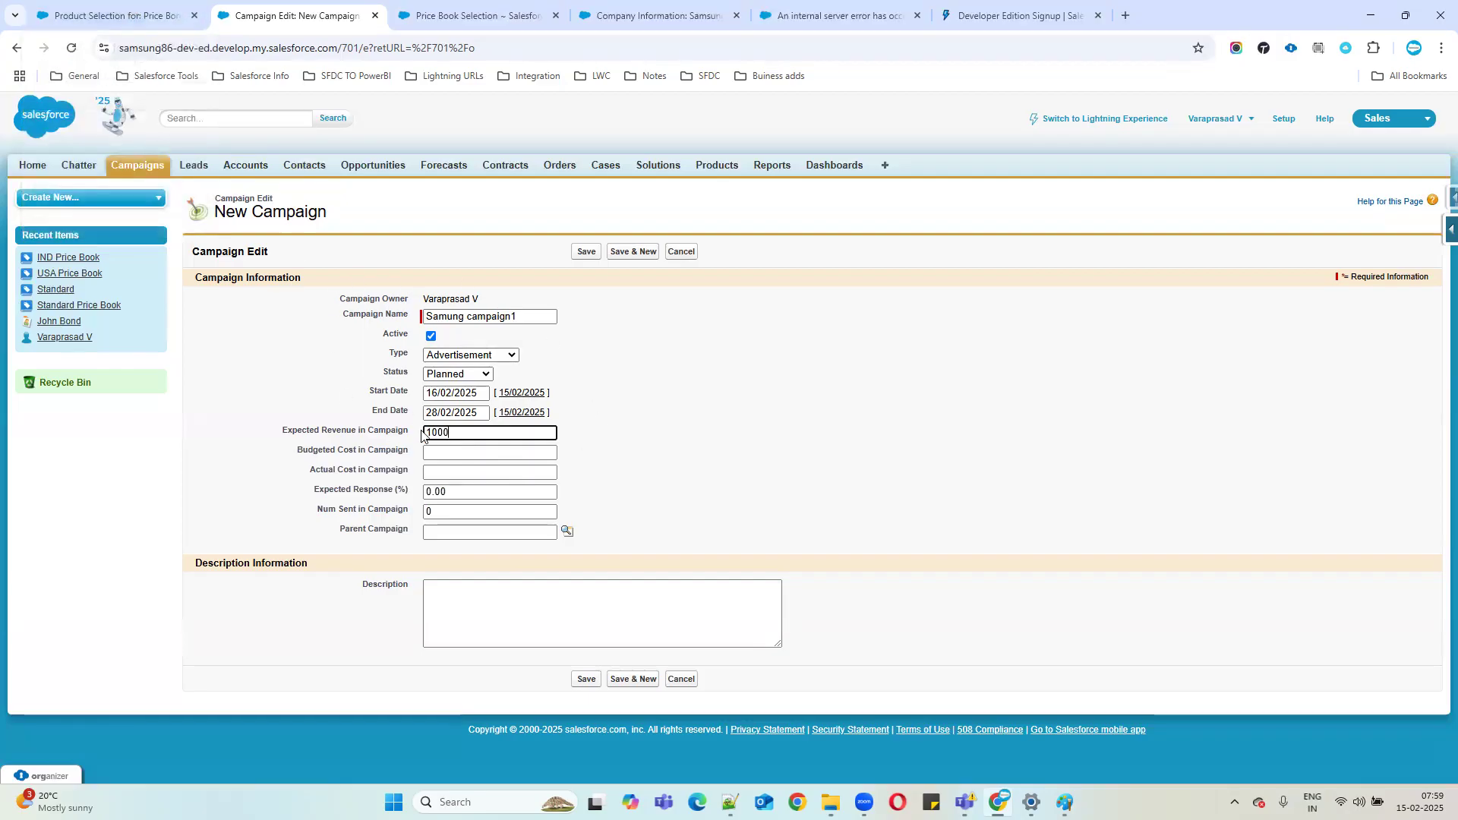
{"action": "left_click", "coordinate": [790, 454]}
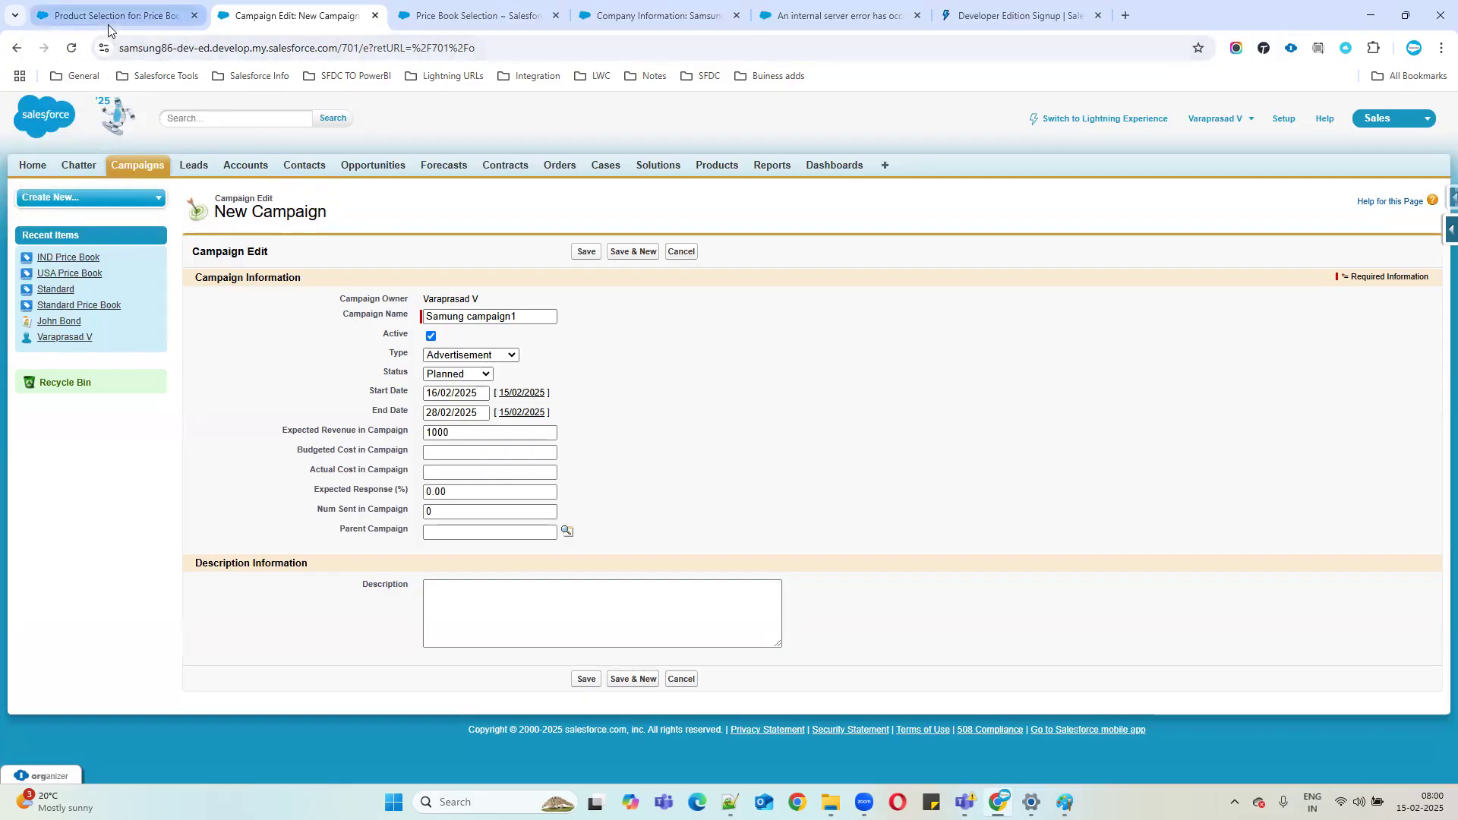
{"action": "mouse_move", "coordinate": [108, 24]}
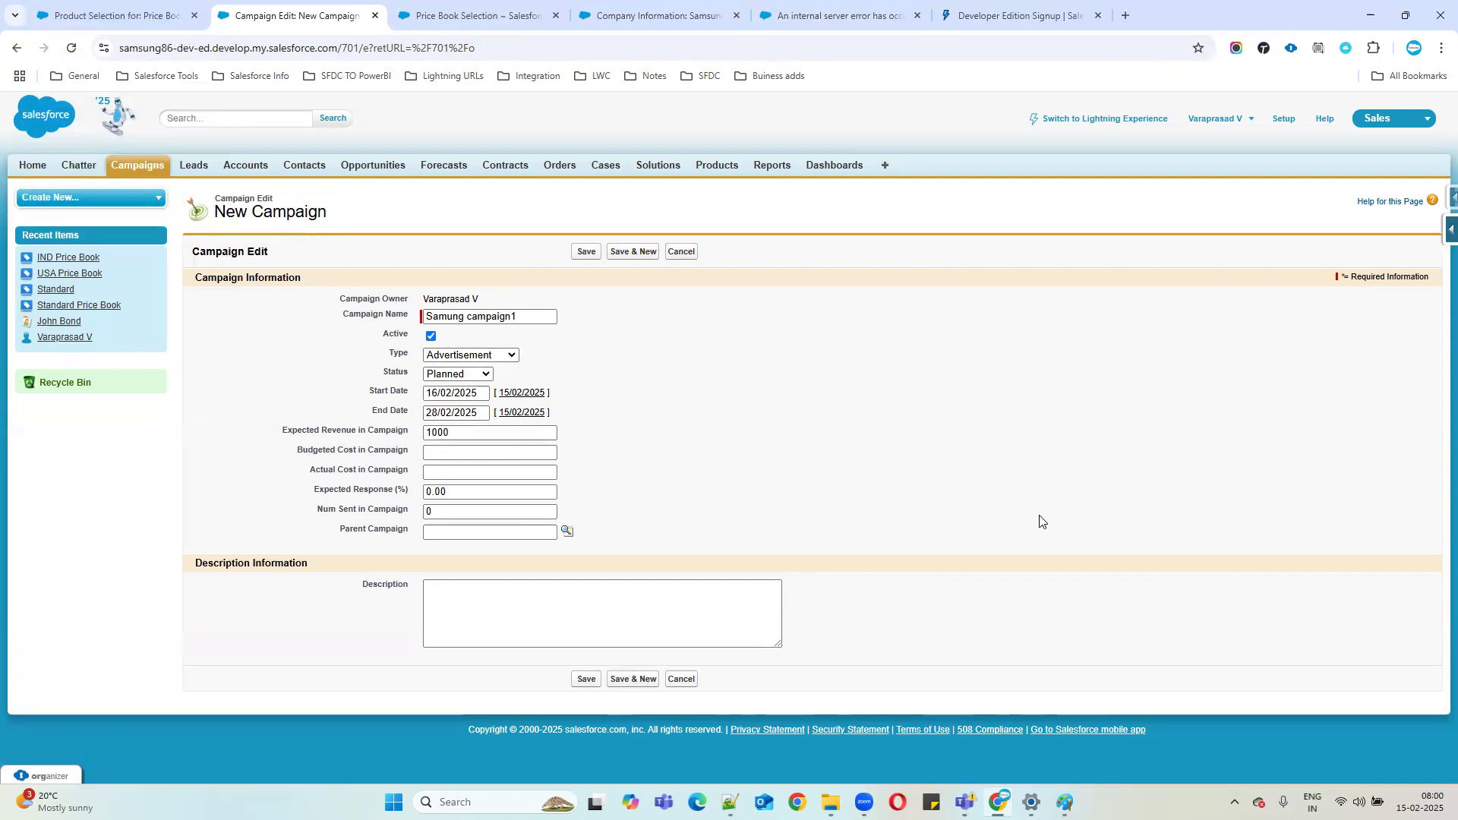
{"action": "left_click_drag", "start_coordinate": [283, 430], "coordinate": [425, 430]}
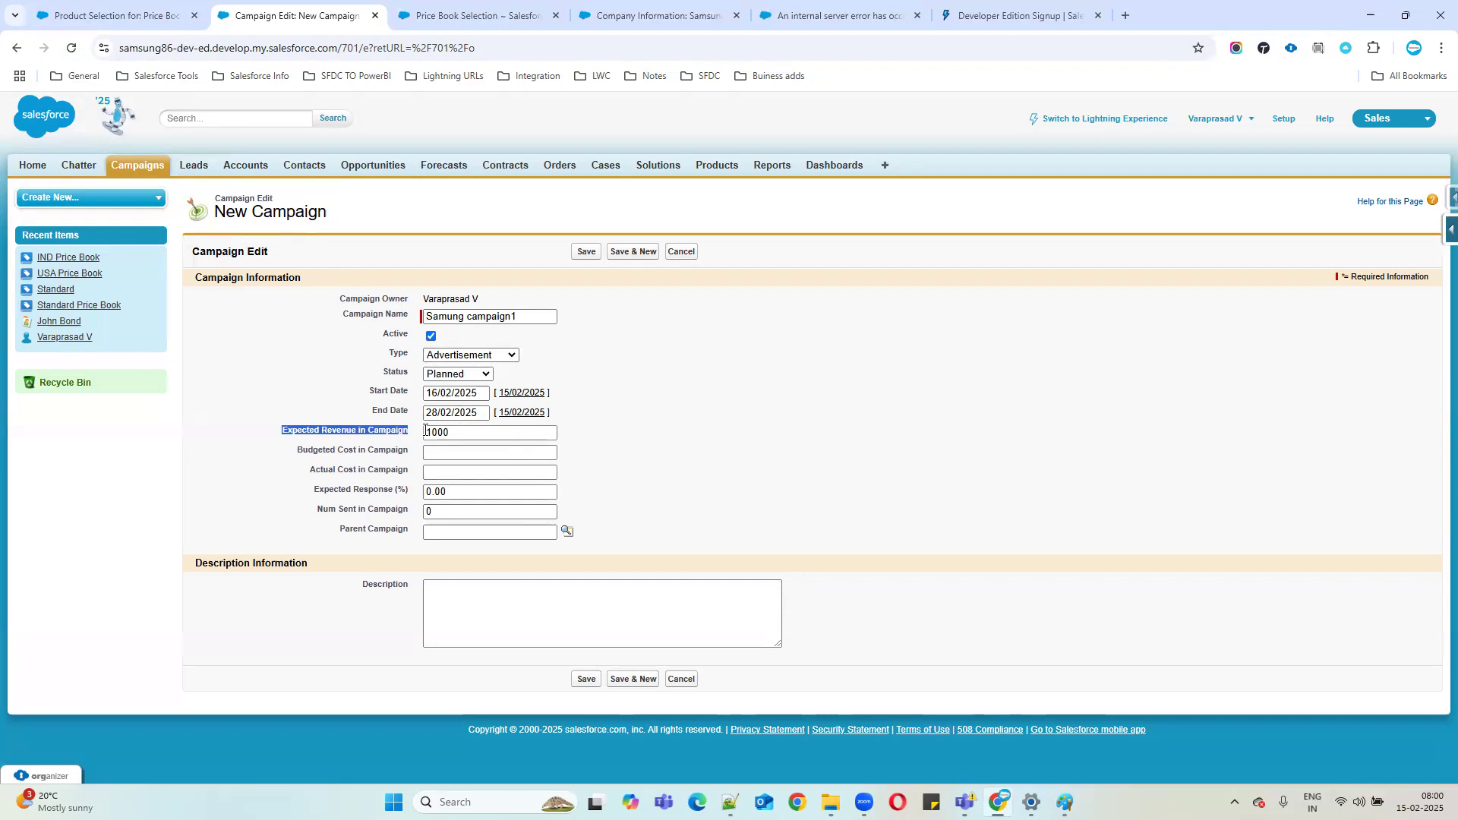
{"action": "left_click", "coordinate": [375, 434]}
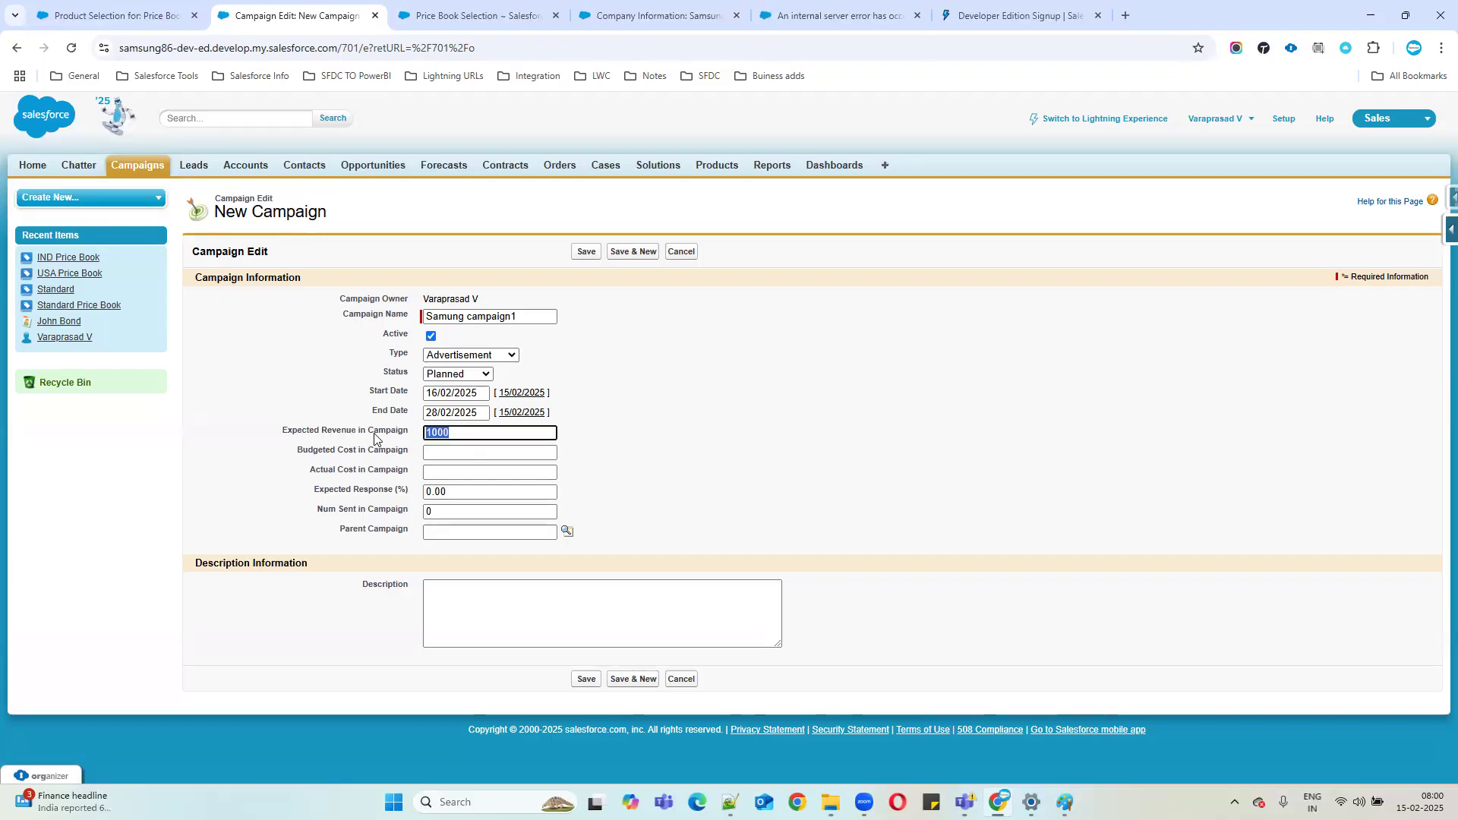
{"action": "key", "text": "BackSpace"}
{"action": "type", "text": "50000"}
{"action": "key", "text": "BackSpace"}
{"action": "key", "text": "BackSpace"}
{"action": "key", "text": "BackSpace"}
{"action": "key", "text": "BackSpace"}
{"action": "type", "text": "5000"}
{"action": "key", "text": "BackSpace"}
{"action": "key", "text": "BackSpace"}
{"action": "key", "text": "BackSpace"}
{"action": "key", "text": "BackSpace"}
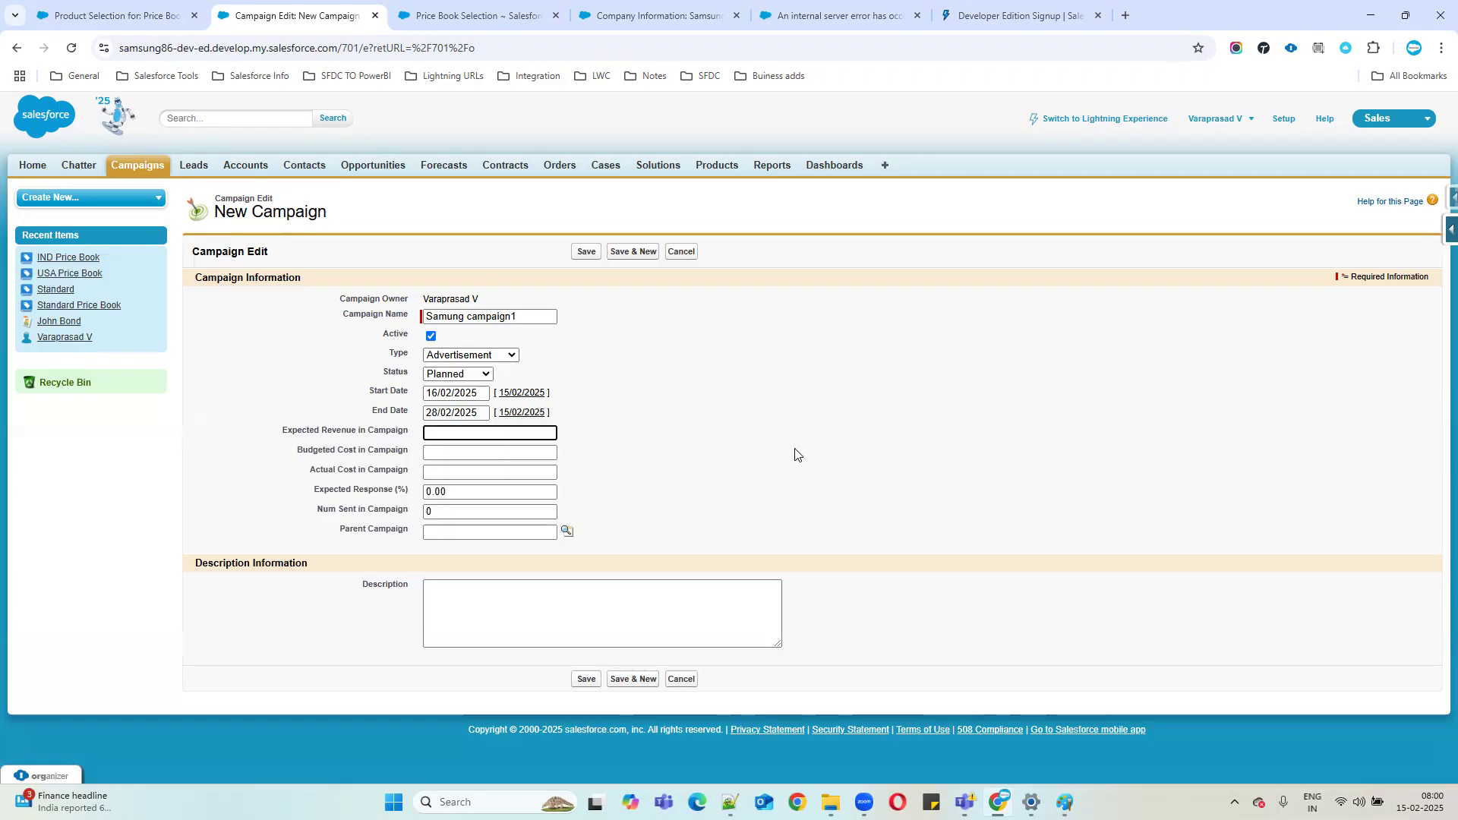
{"action": "type", "text": "100000"}
Enter a budgeted cost of 1000 and an actual cost of 800.
{"action": "left_click", "coordinate": [492, 455]}
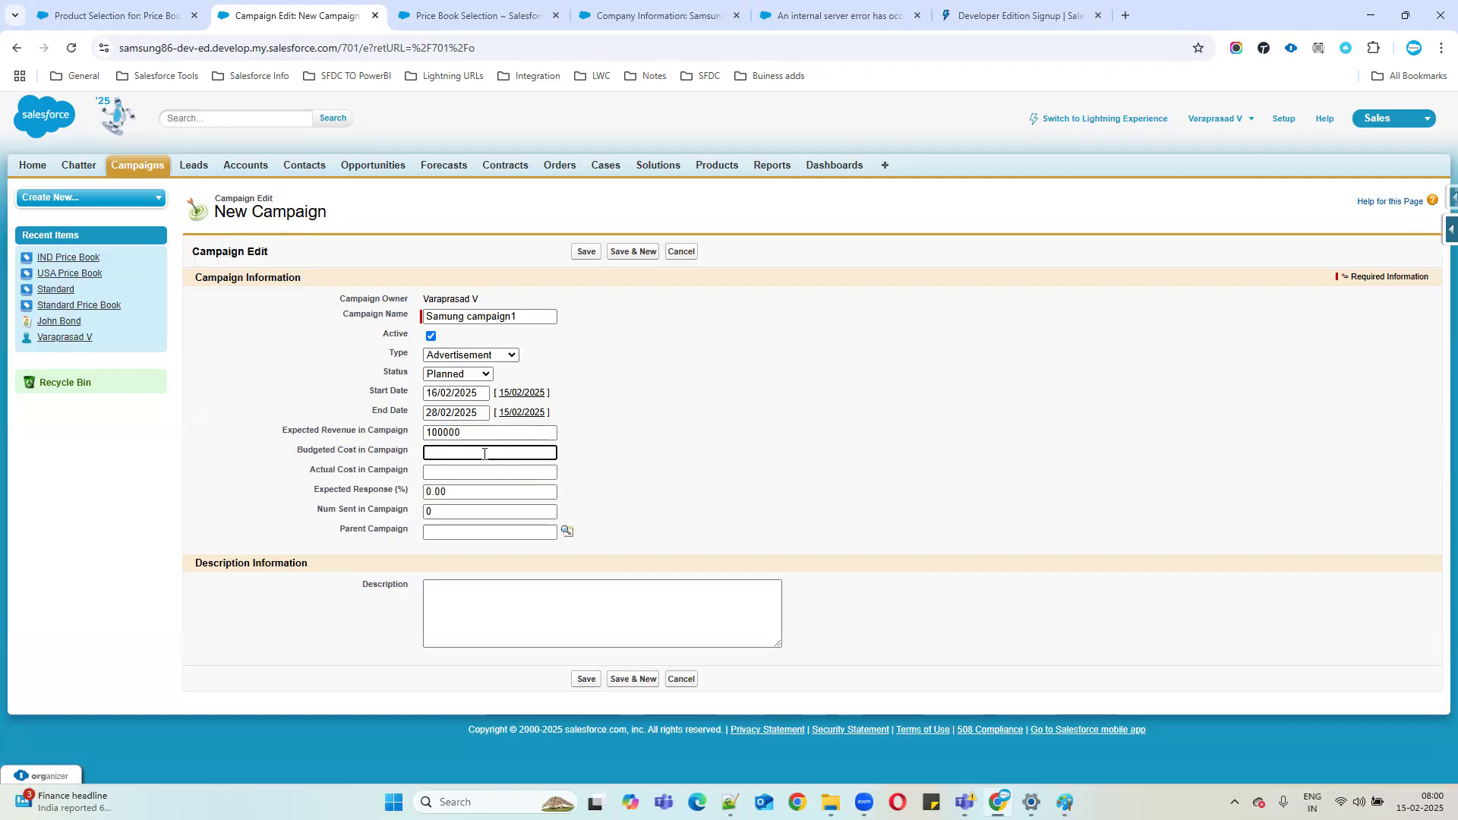
{"action": "type", "text": "1000"}
{"action": "left_click_drag", "start_coordinate": [308, 471], "coordinate": [436, 477]}
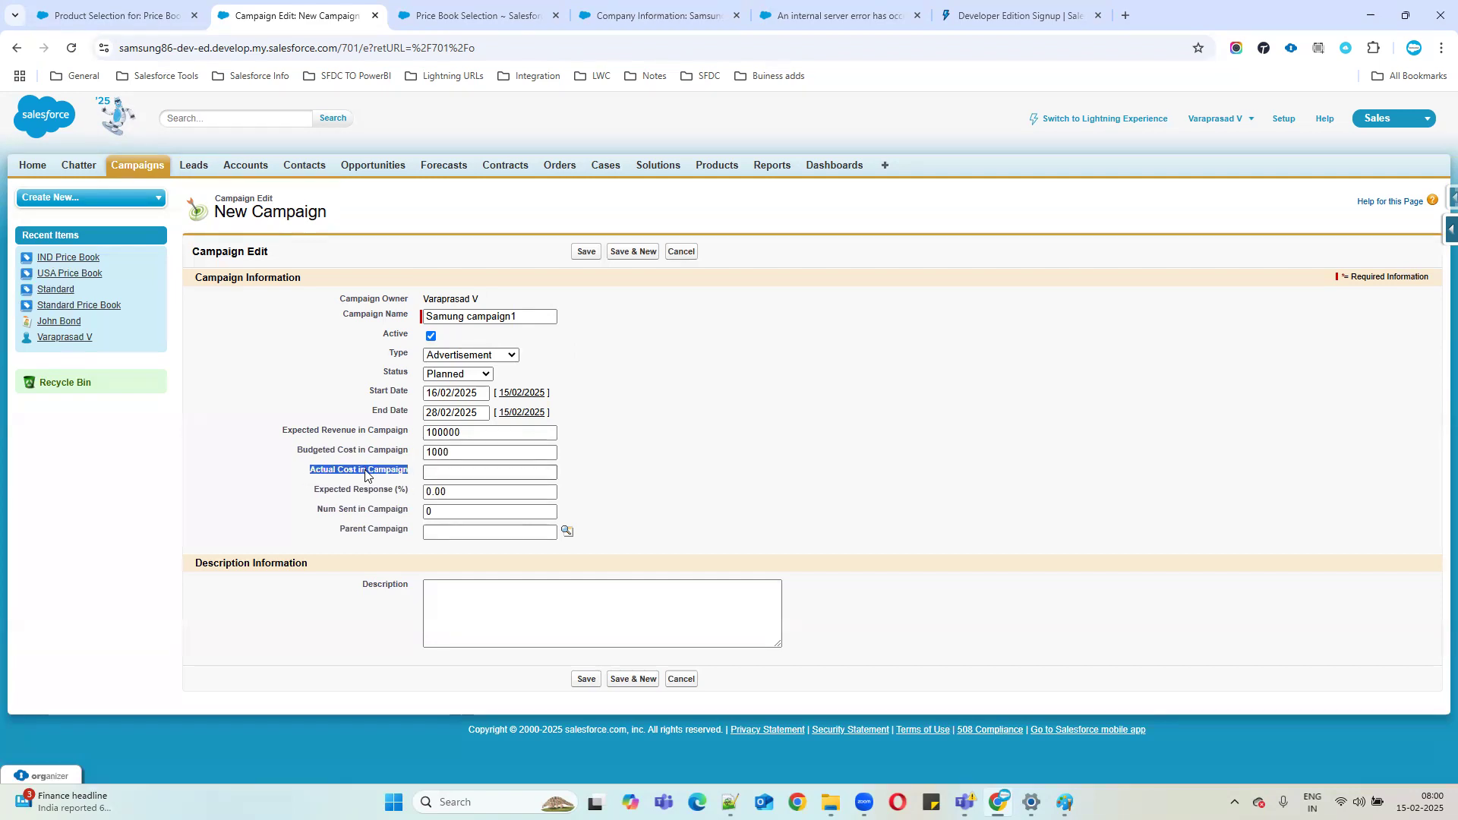
{"action": "left_click", "coordinate": [477, 467]}
{"action": "left_click_drag", "start_coordinate": [295, 449], "coordinate": [508, 450]}
{"action": "left_click", "coordinate": [455, 468]}
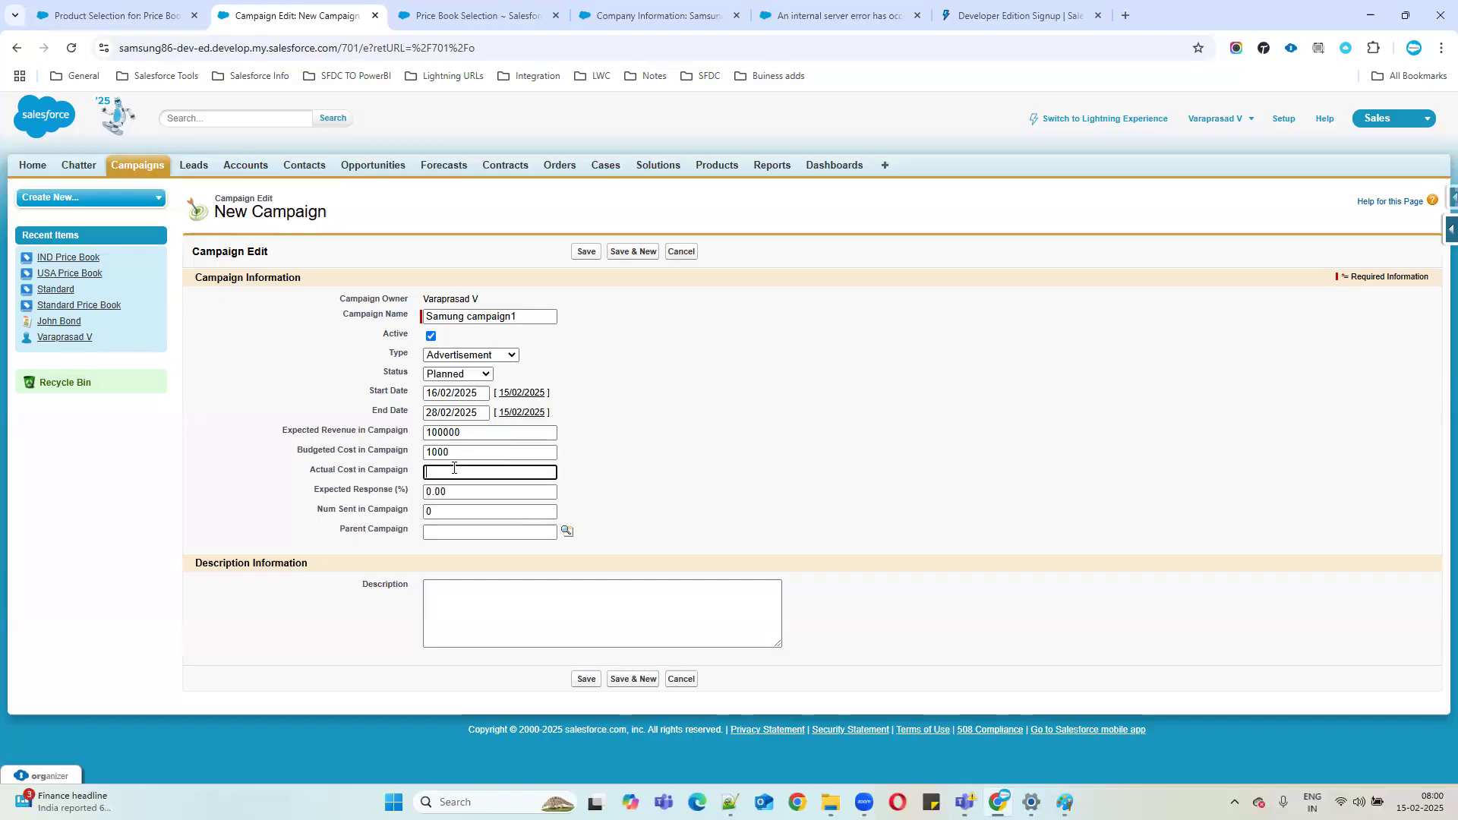
{"action": "type", "text": "00000"}
{"action": "key", "text": "BackSpace"}
{"action": "key", "text": "BackSpace"}
{"action": "key", "text": "BackSpace"}
{"action": "left_click", "coordinate": [712, 466]}
{"action": "left_click_drag", "start_coordinate": [317, 494], "coordinate": [631, 527]}
{"action": "left_click", "coordinate": [491, 520]}
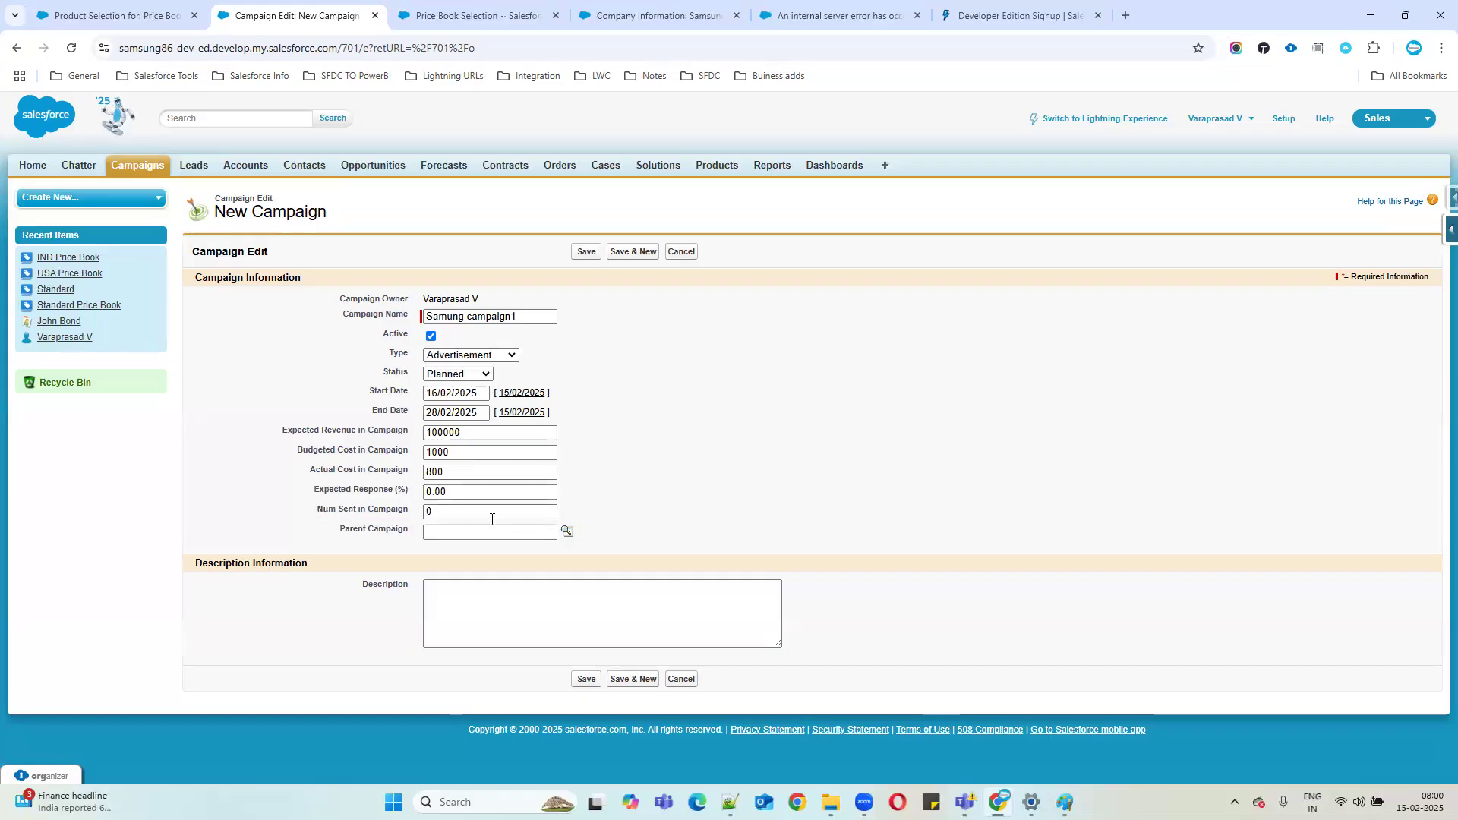
{"action": "left_click_drag", "start_coordinate": [338, 530], "coordinate": [465, 527]}
Check the Parent Campaign lookup and close it without choosing a parent.
{"action": "left_click", "coordinate": [568, 531]}
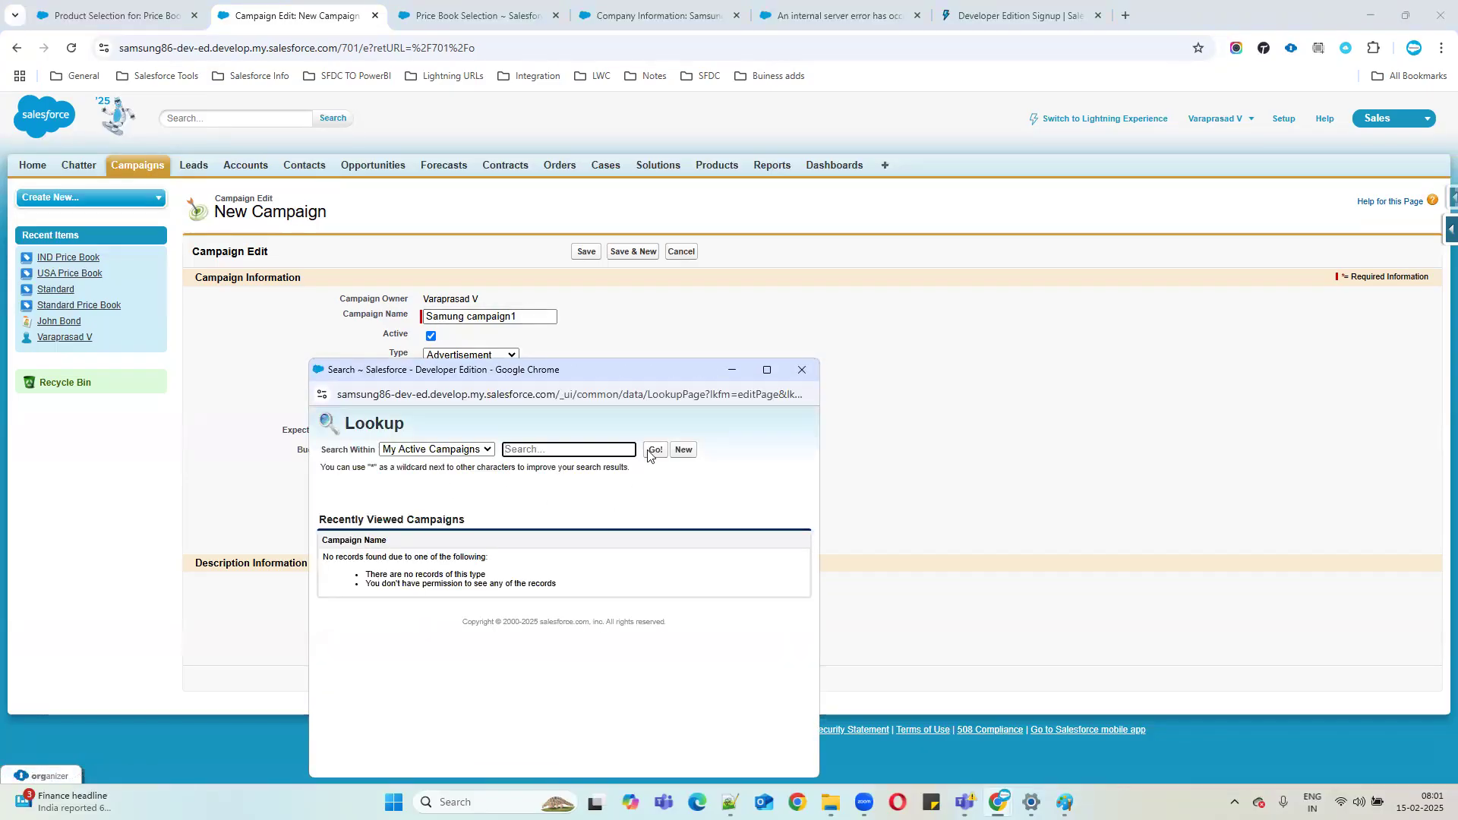
{"action": "left_click", "coordinate": [804, 371]}
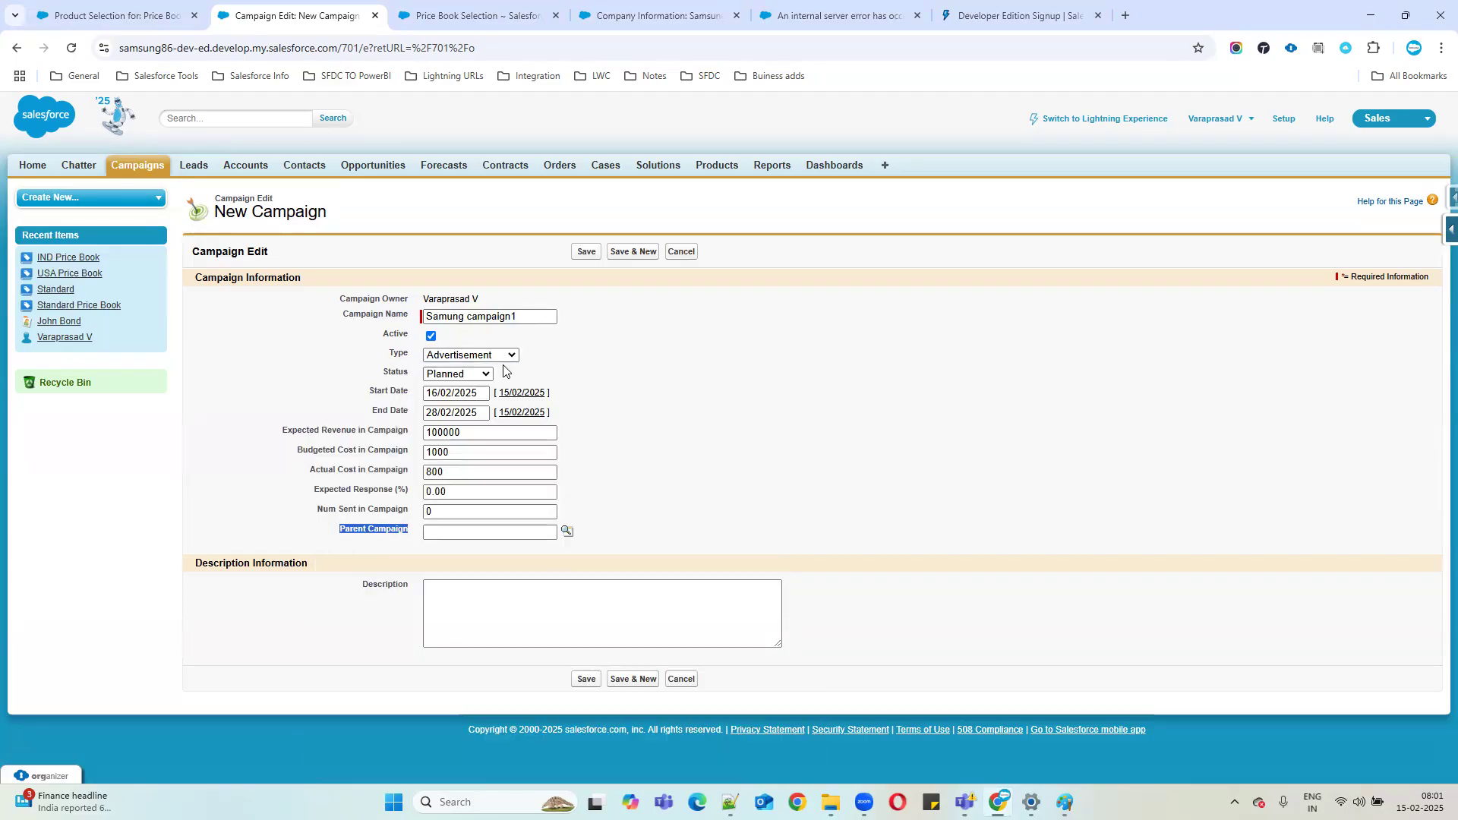
{"action": "left_click_drag", "start_coordinate": [332, 302], "coordinate": [580, 489]}
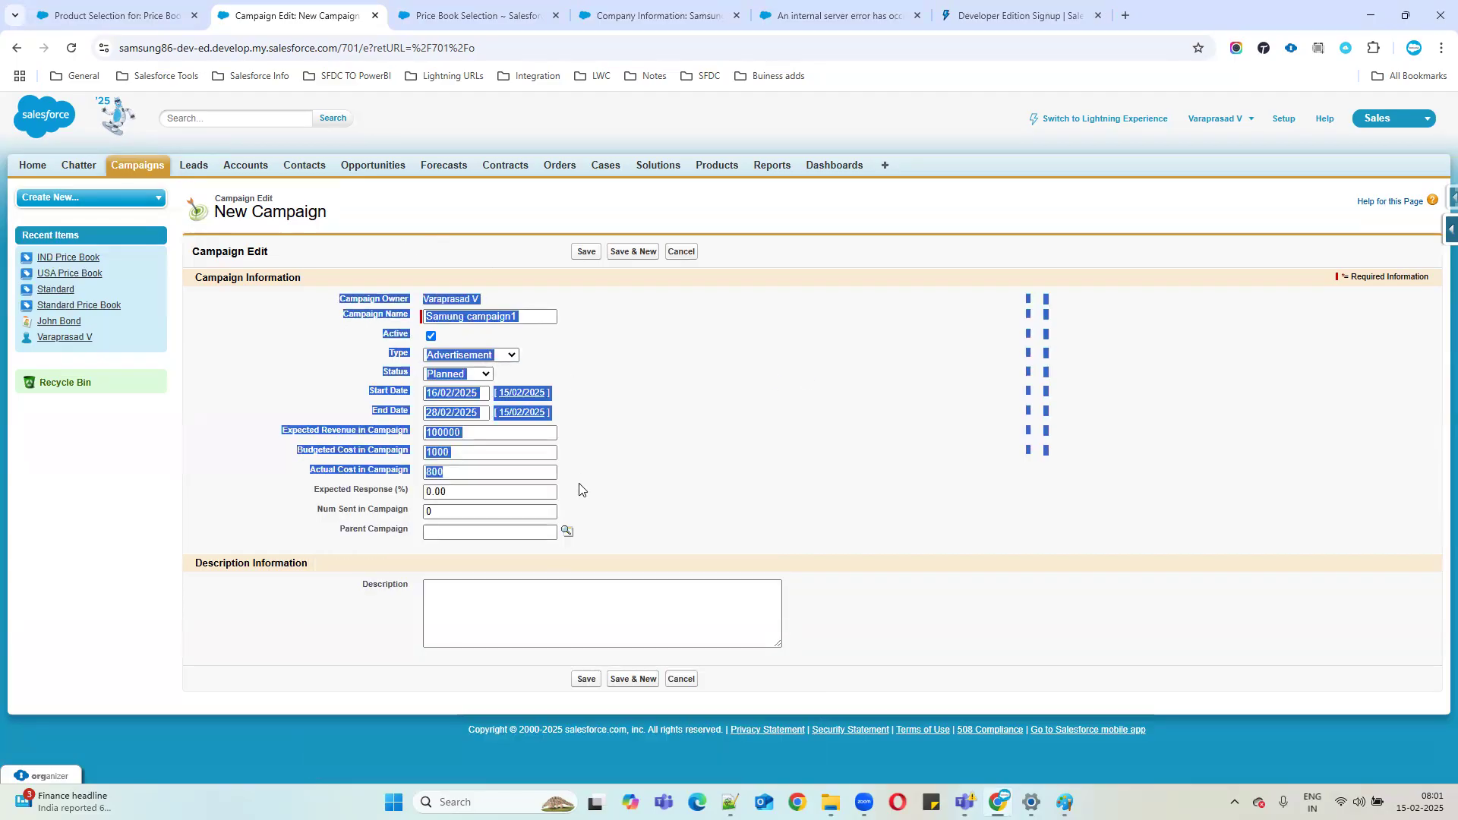
{"action": "left_click", "coordinate": [568, 530]}
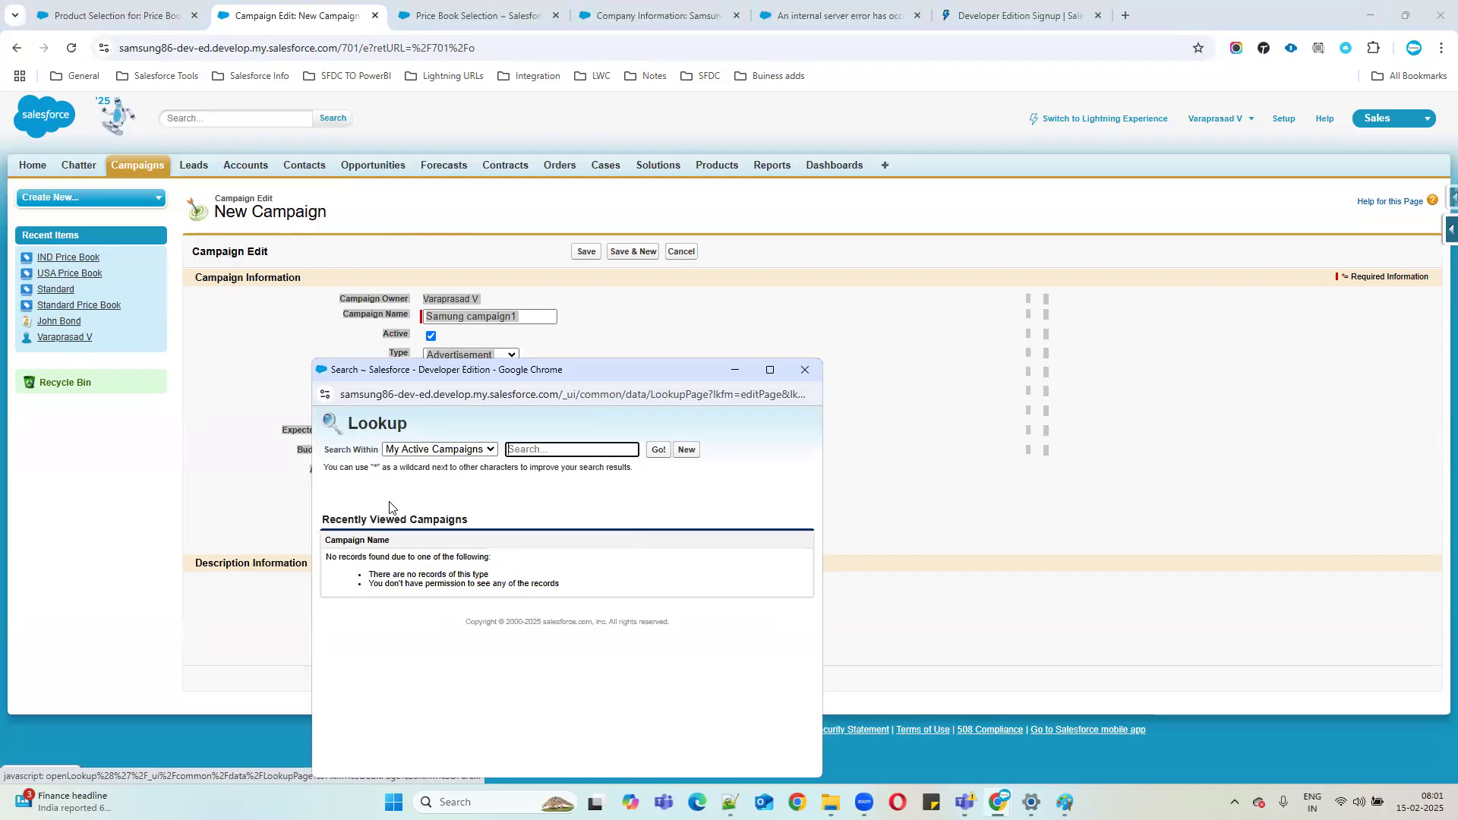
{"action": "left_click", "coordinate": [803, 374]}
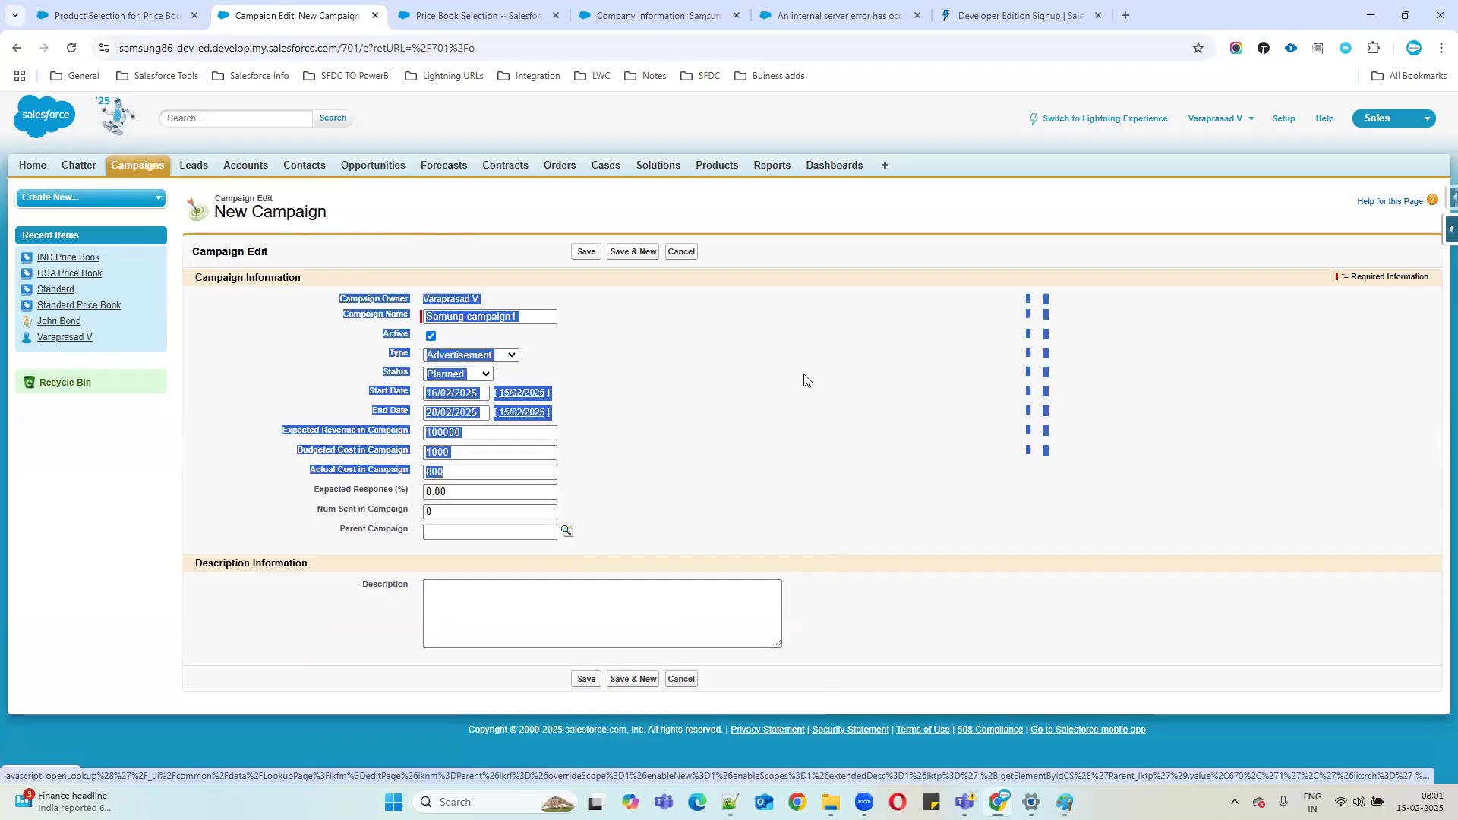
Write the description 'To promote our new samsung products.'.
{"action": "left_click", "coordinate": [469, 605]}
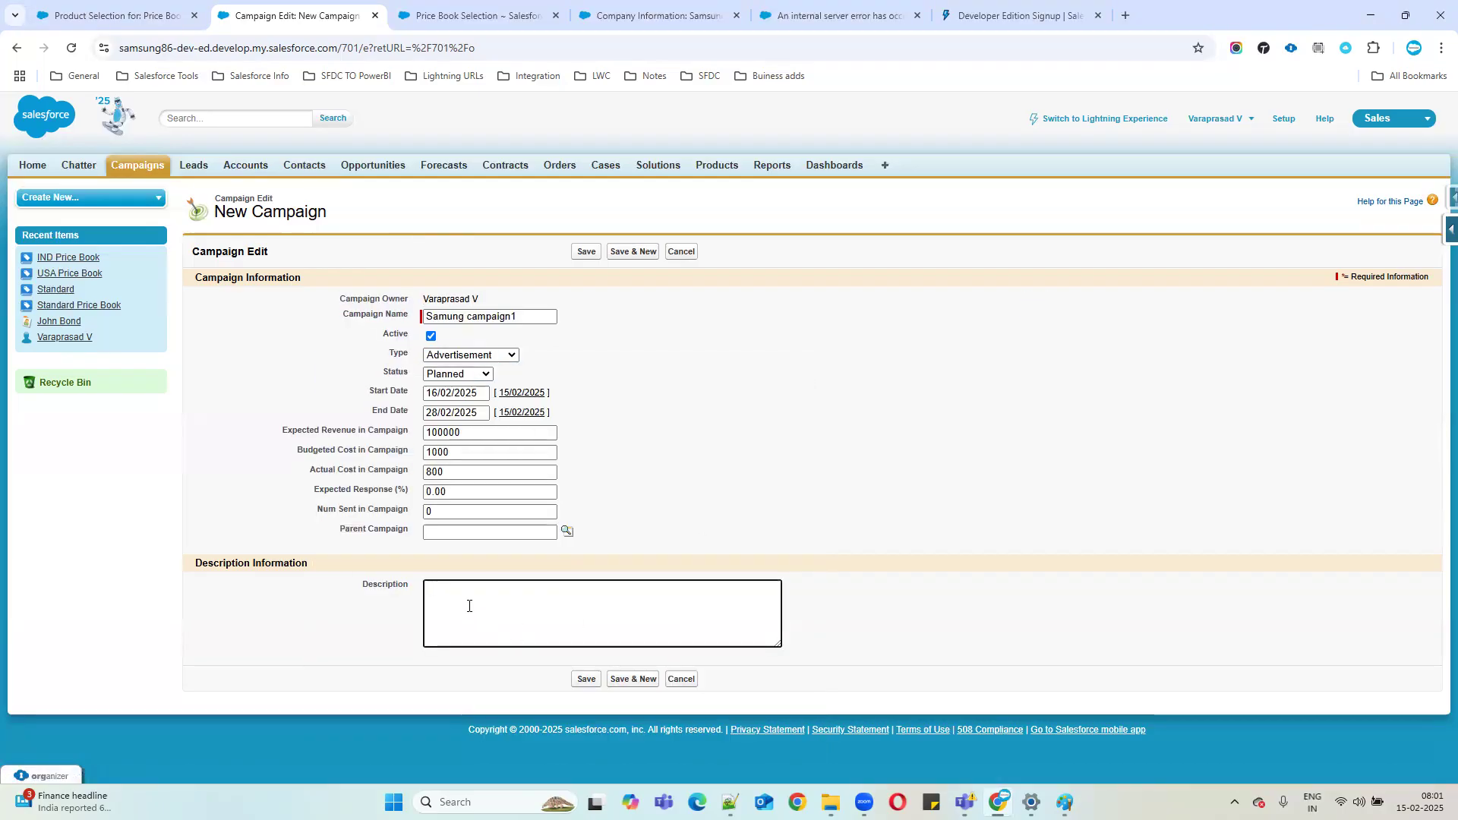
{"action": "type", "text": "To promote our new samsung products....."}
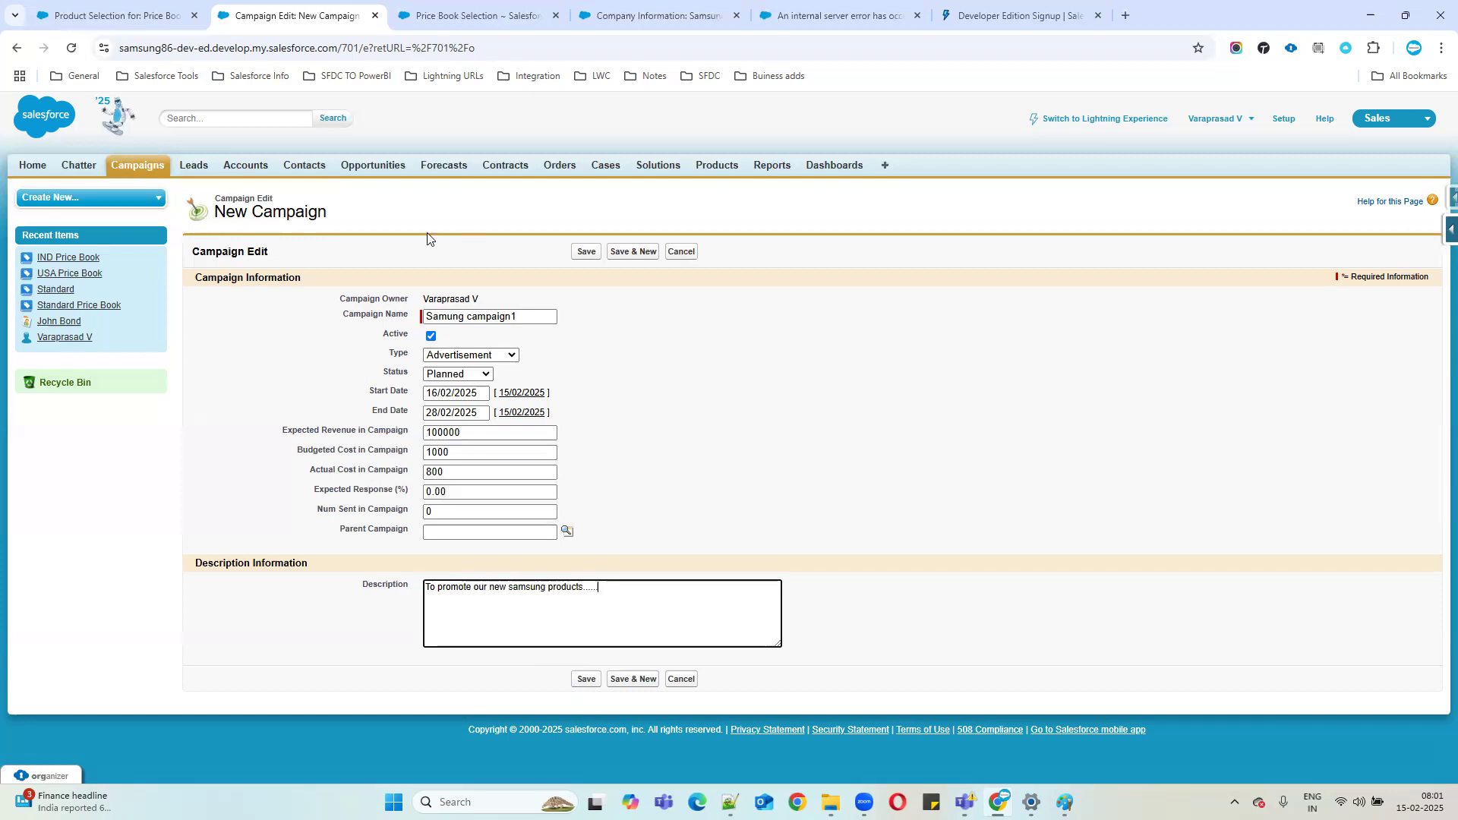
{"action": "left_click_drag", "start_coordinate": [342, 298], "coordinate": [730, 544]}
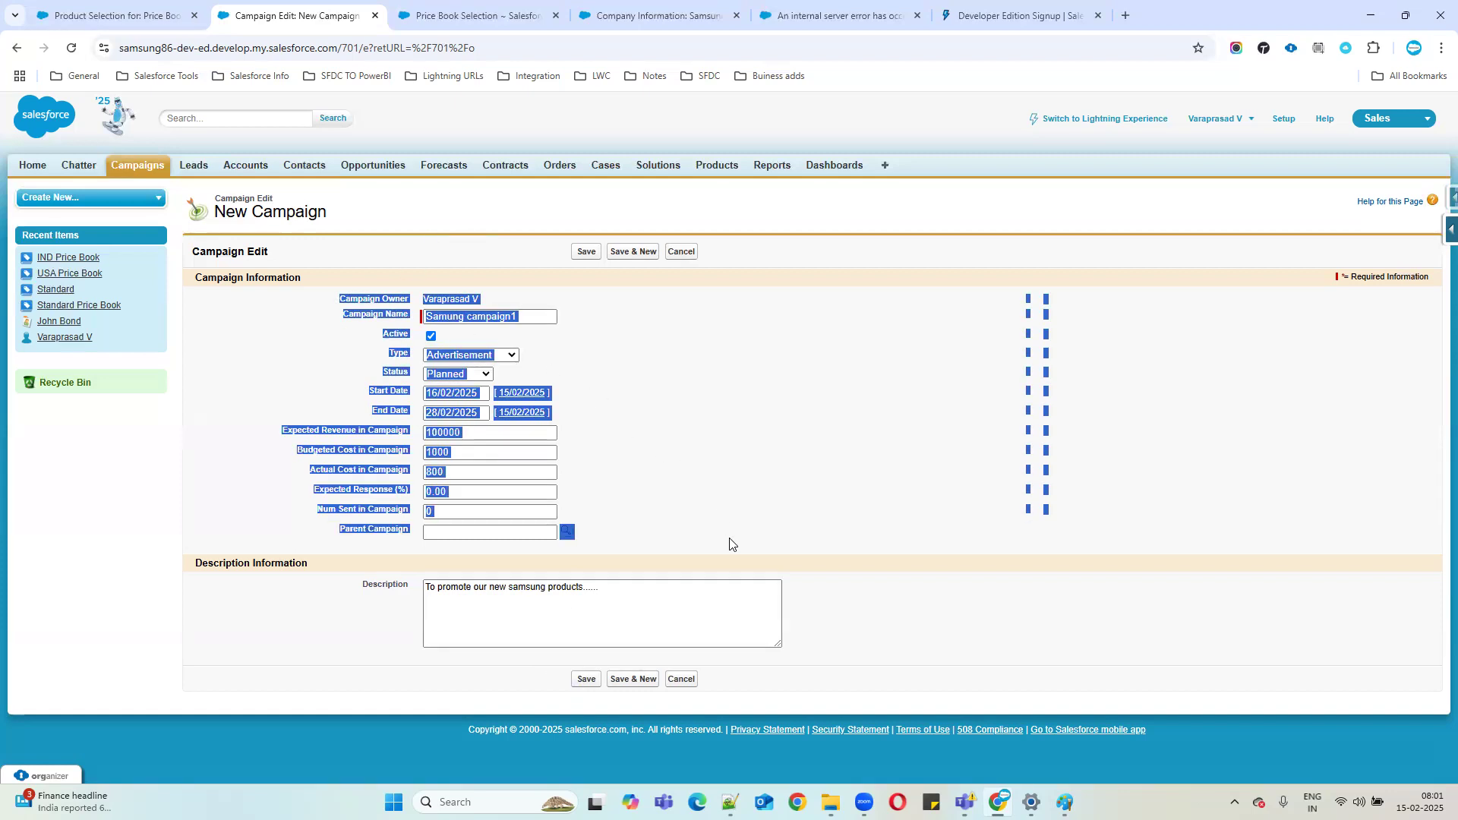
Save the new campaign and review the saved record's fields.
{"action": "left_click", "coordinate": [586, 679]}
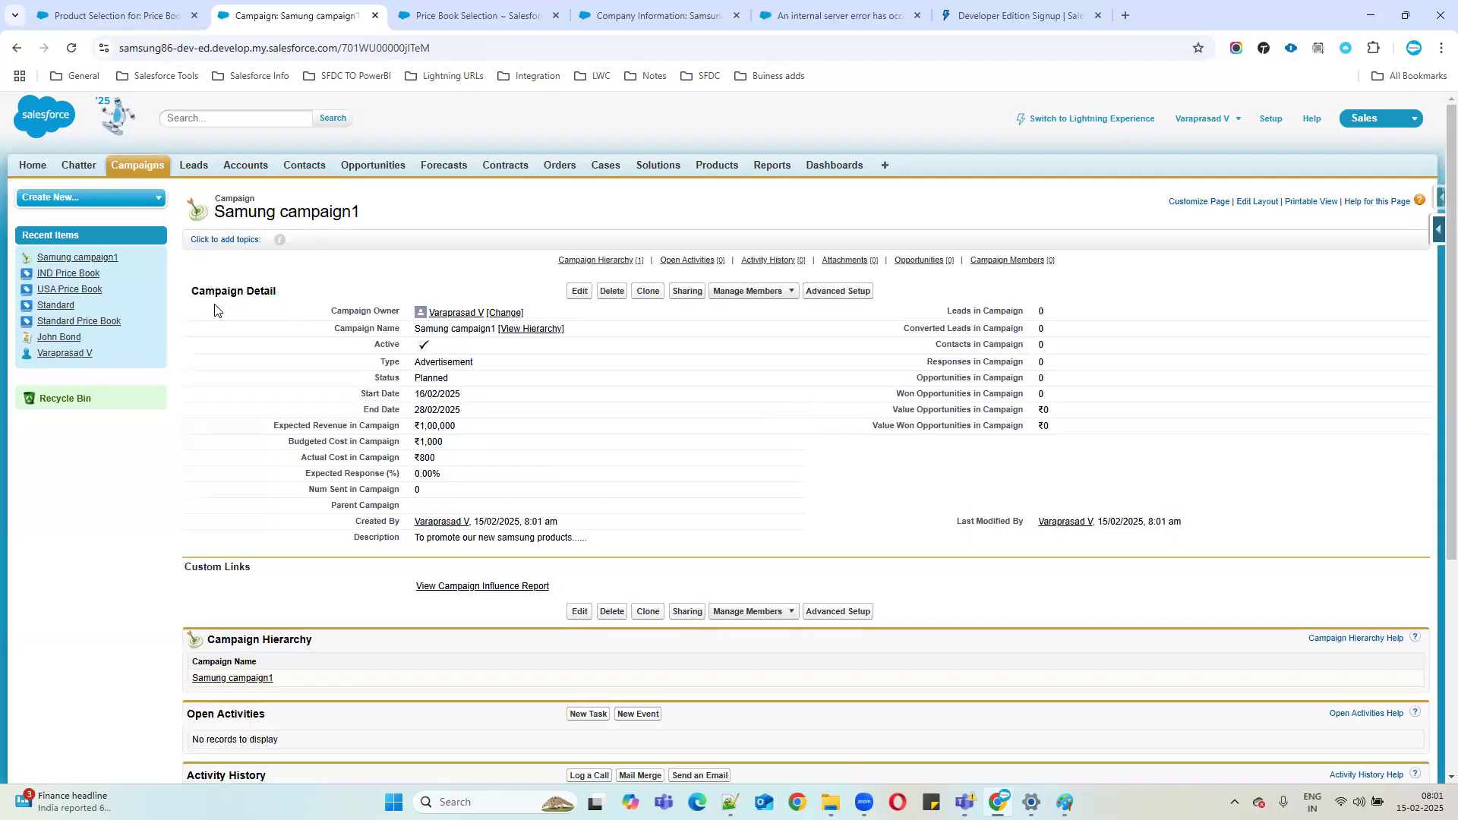
{"action": "left_click_drag", "start_coordinate": [194, 292], "coordinate": [347, 300]}
{"action": "left_click_drag", "start_coordinate": [946, 312], "coordinate": [1062, 318]}
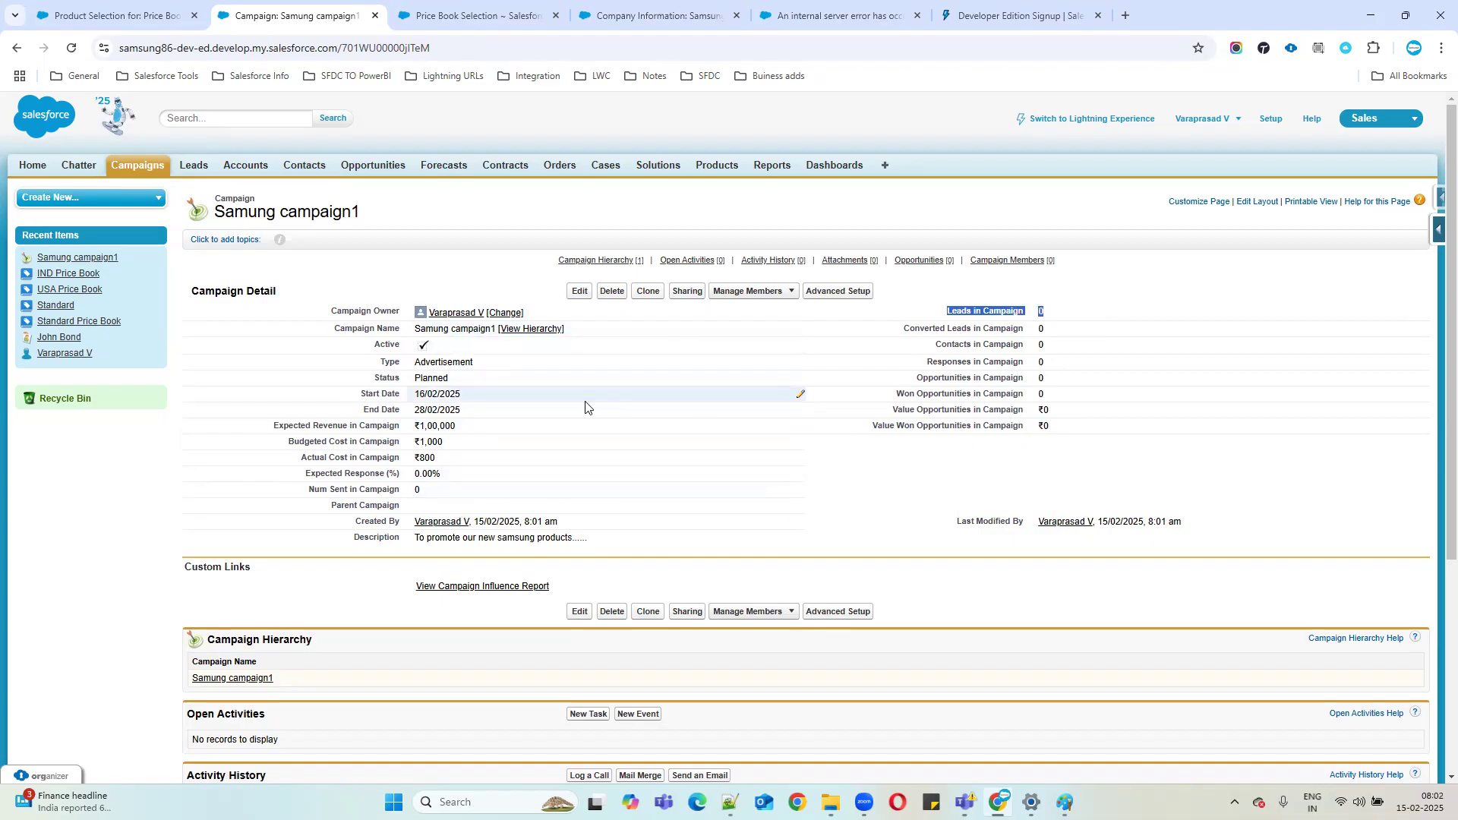
{"action": "left_click", "coordinate": [987, 338]}
{"action": "left_click_drag", "start_coordinate": [951, 309], "coordinate": [1077, 438]}
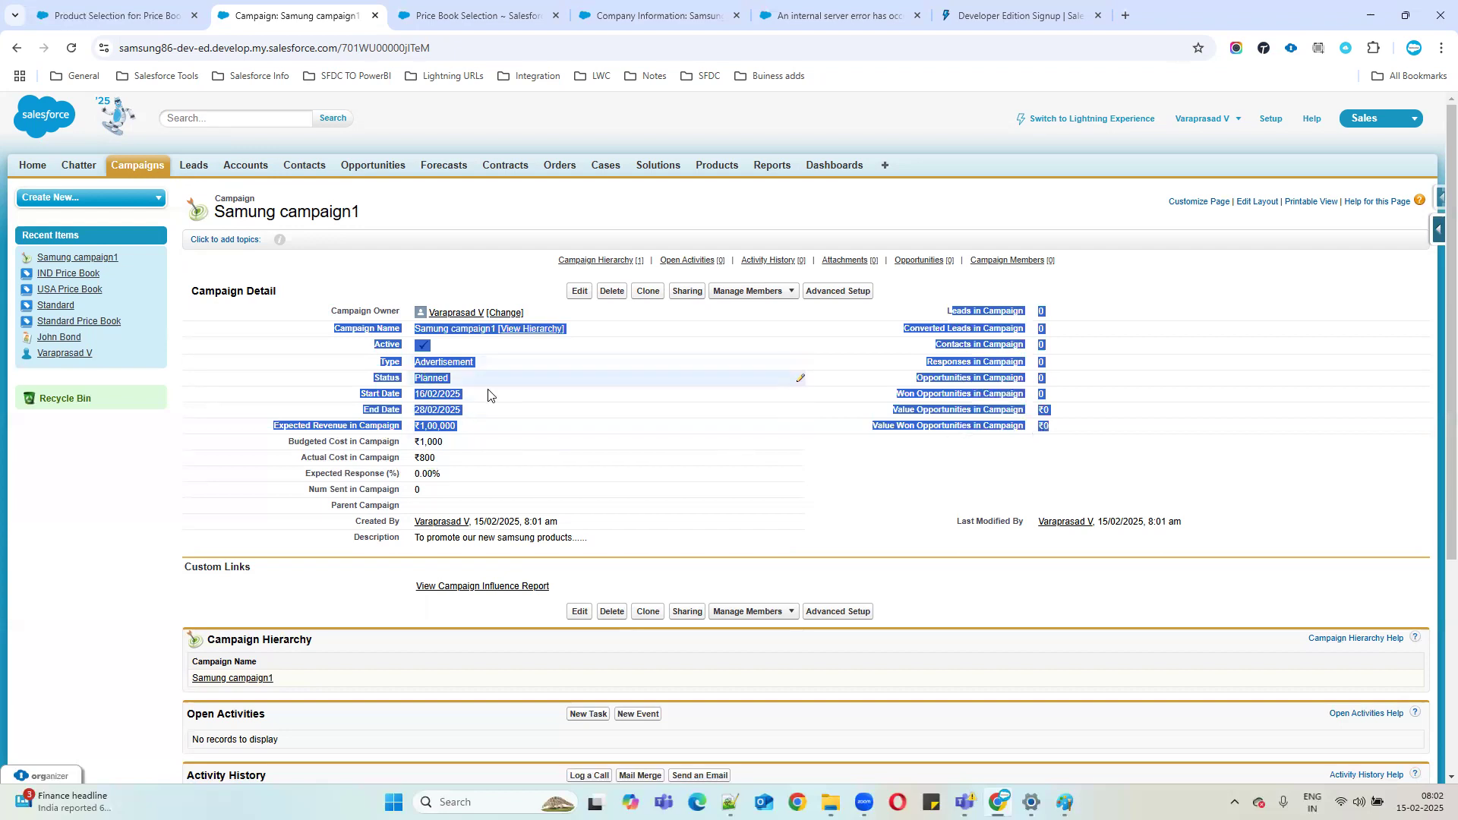
{"action": "left_click", "coordinate": [629, 439]}
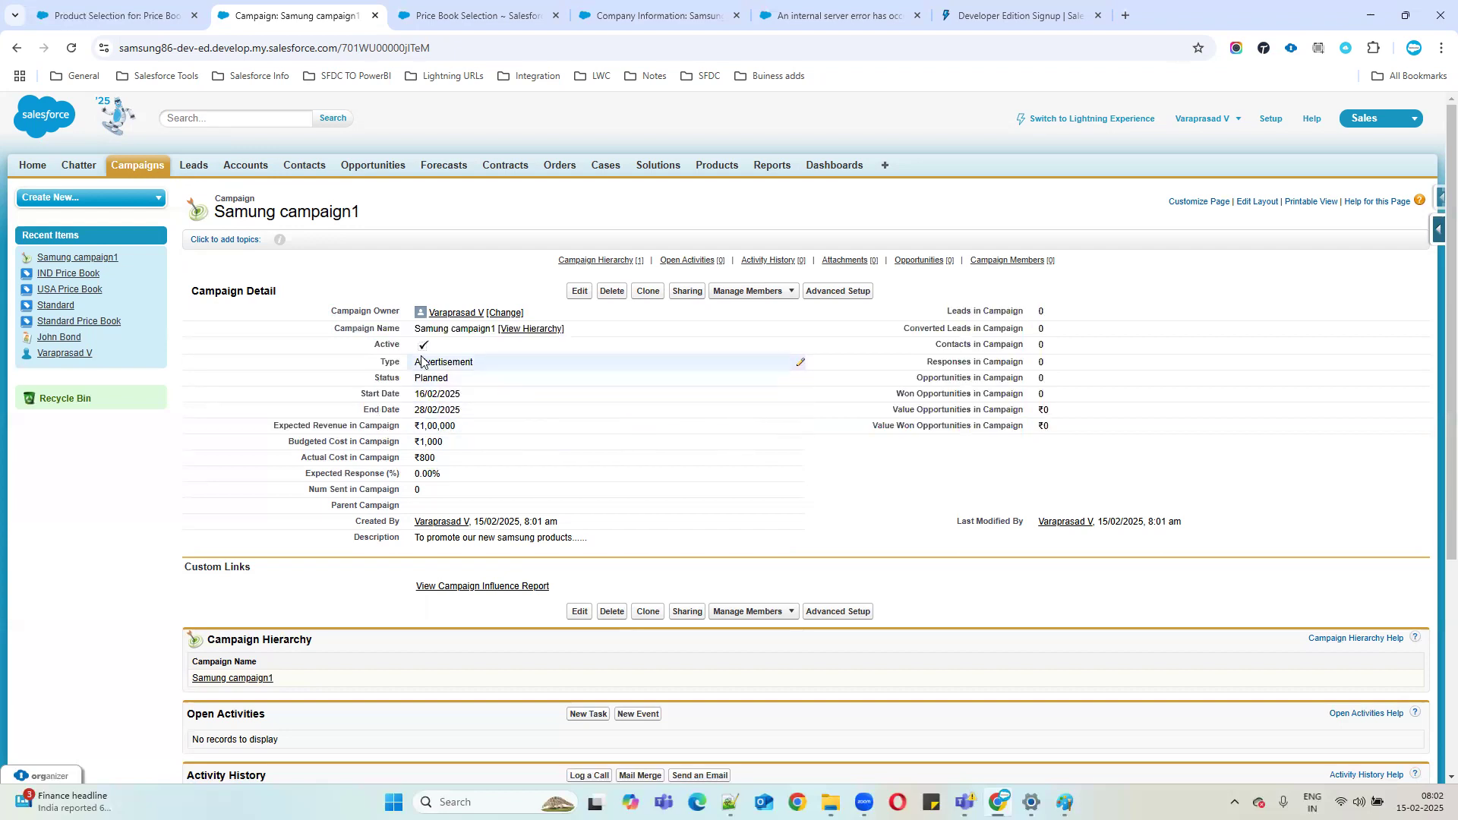
{"action": "left_click_drag", "start_coordinate": [414, 329], "coordinate": [1094, 432]}
{"action": "left_click", "coordinate": [953, 454]}
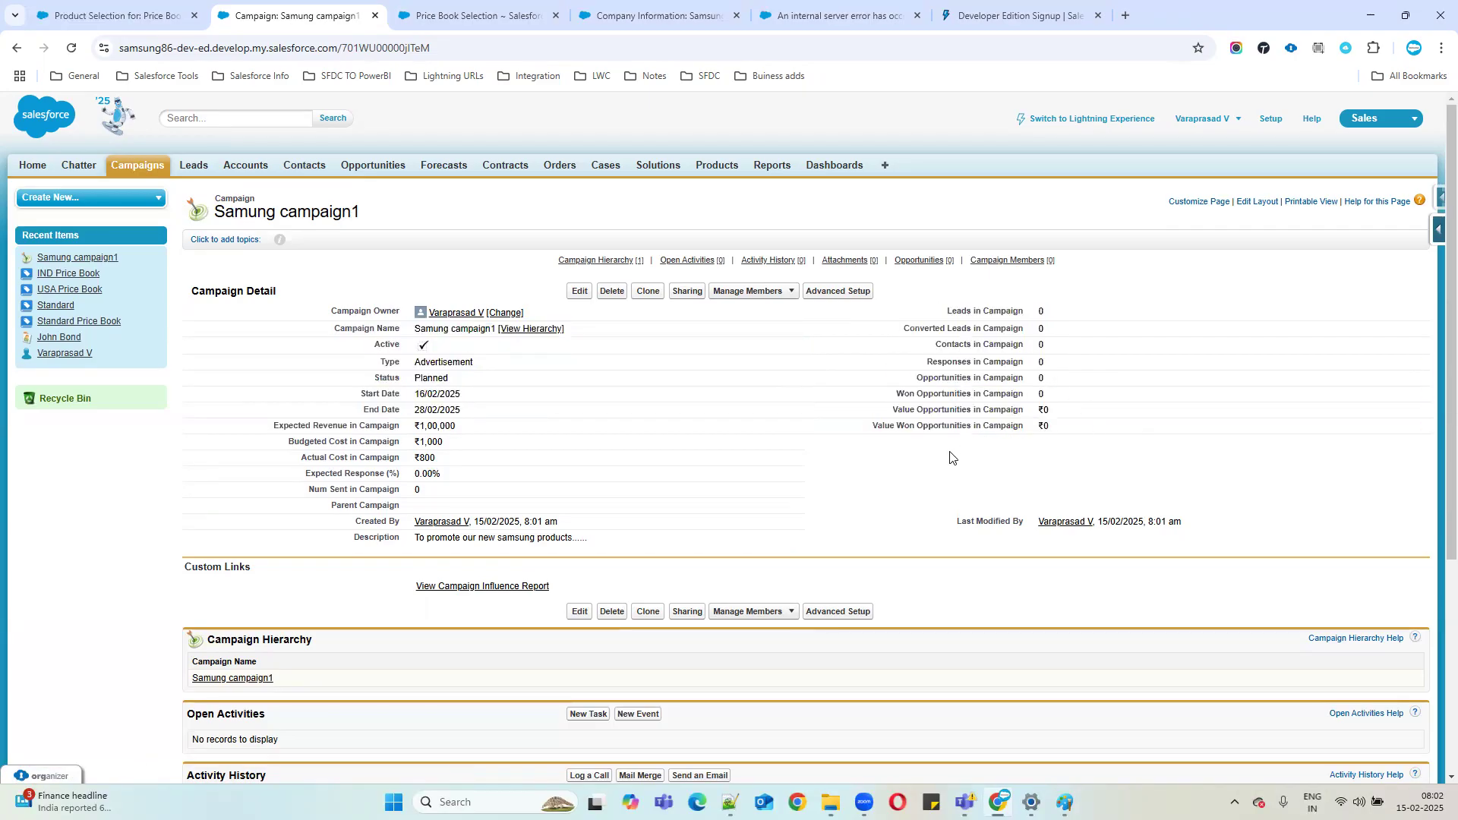
{"action": "left_click_drag", "start_coordinate": [951, 310], "coordinate": [1064, 429]}
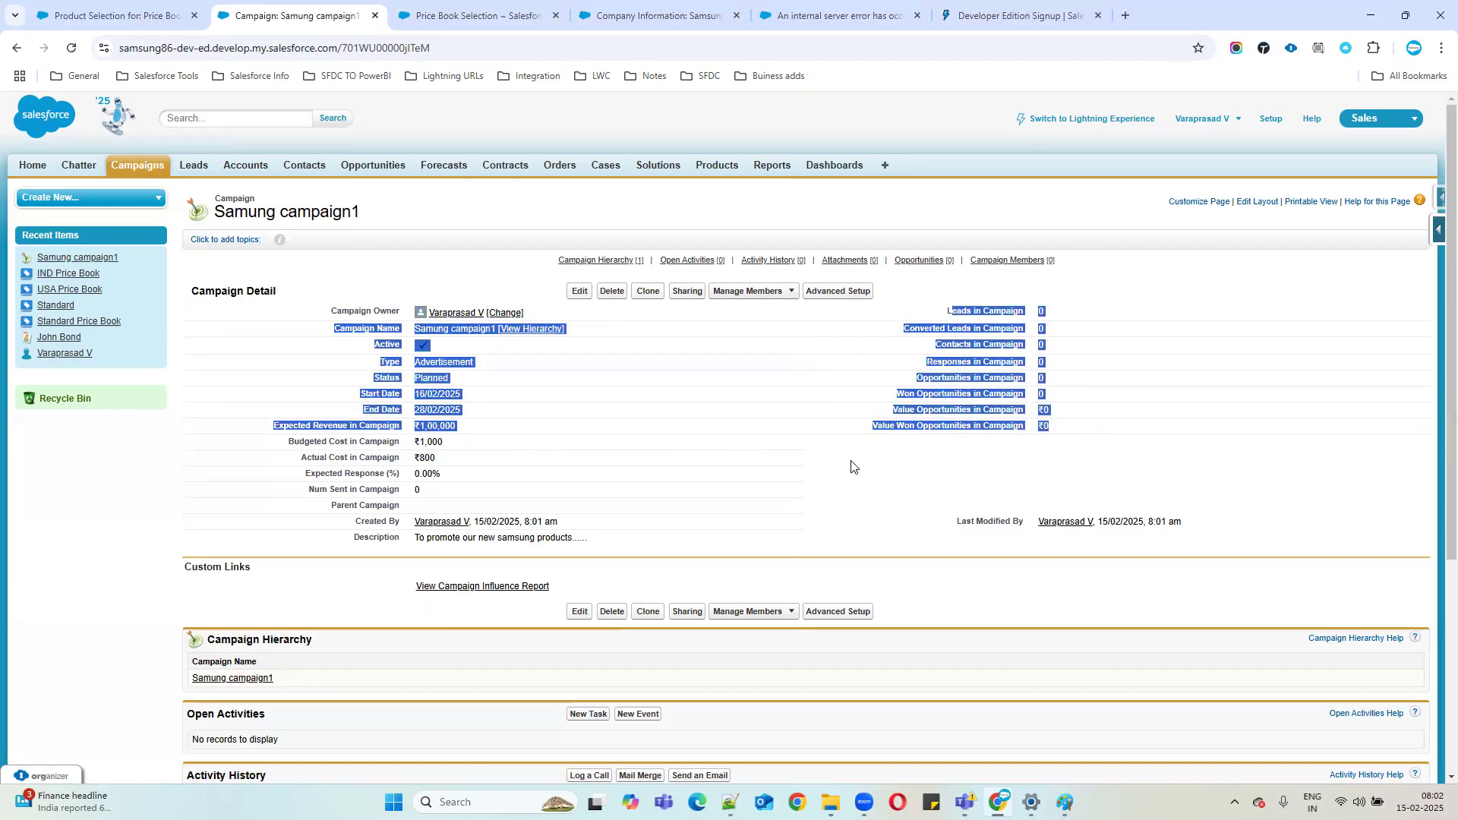
{"action": "left_click", "coordinate": [716, 508]}
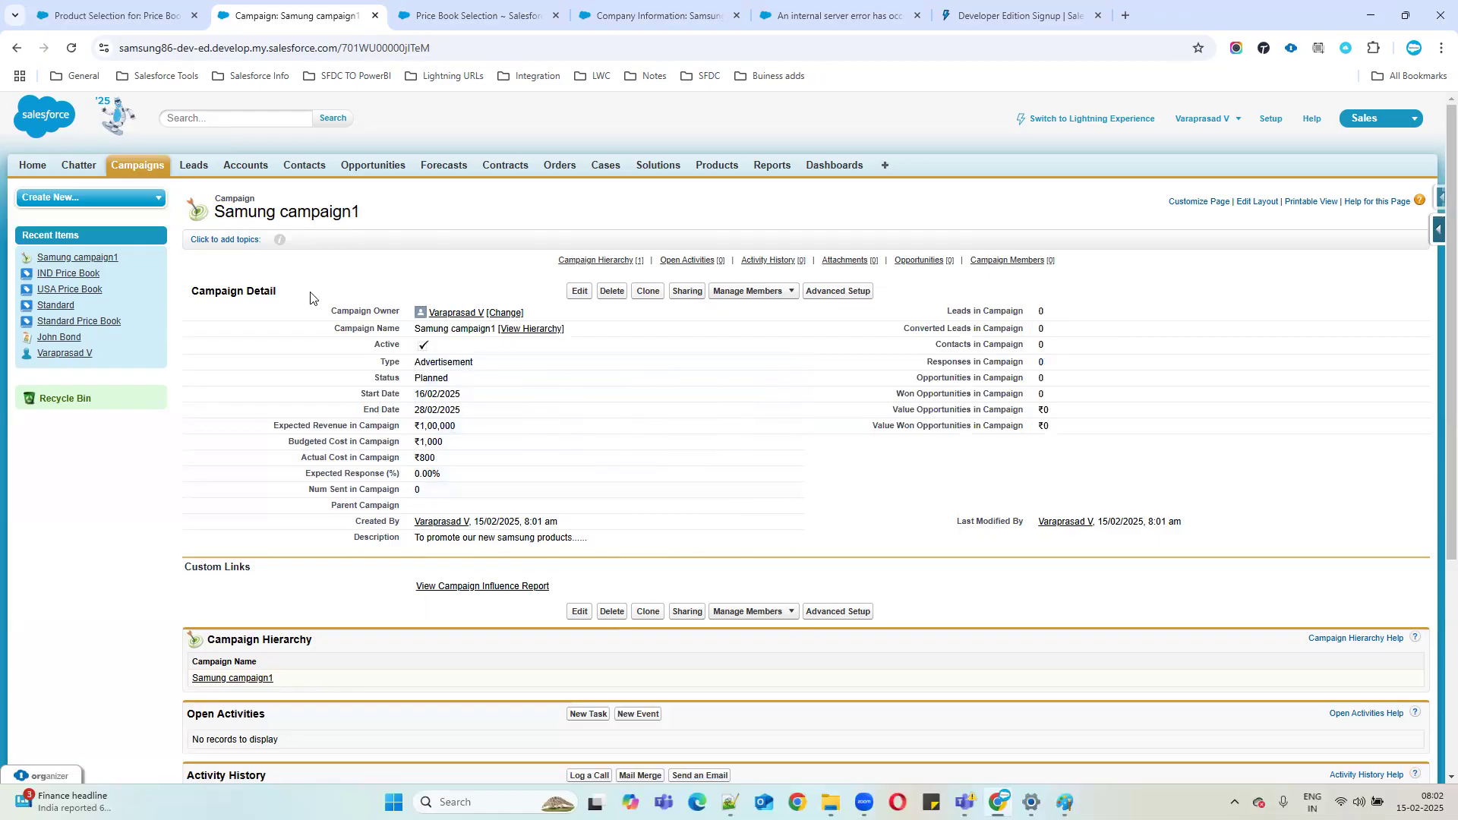
Reopen Samung campaign1 from the Campaigns home page's recent list.
{"action": "left_click", "coordinate": [168, 172]}
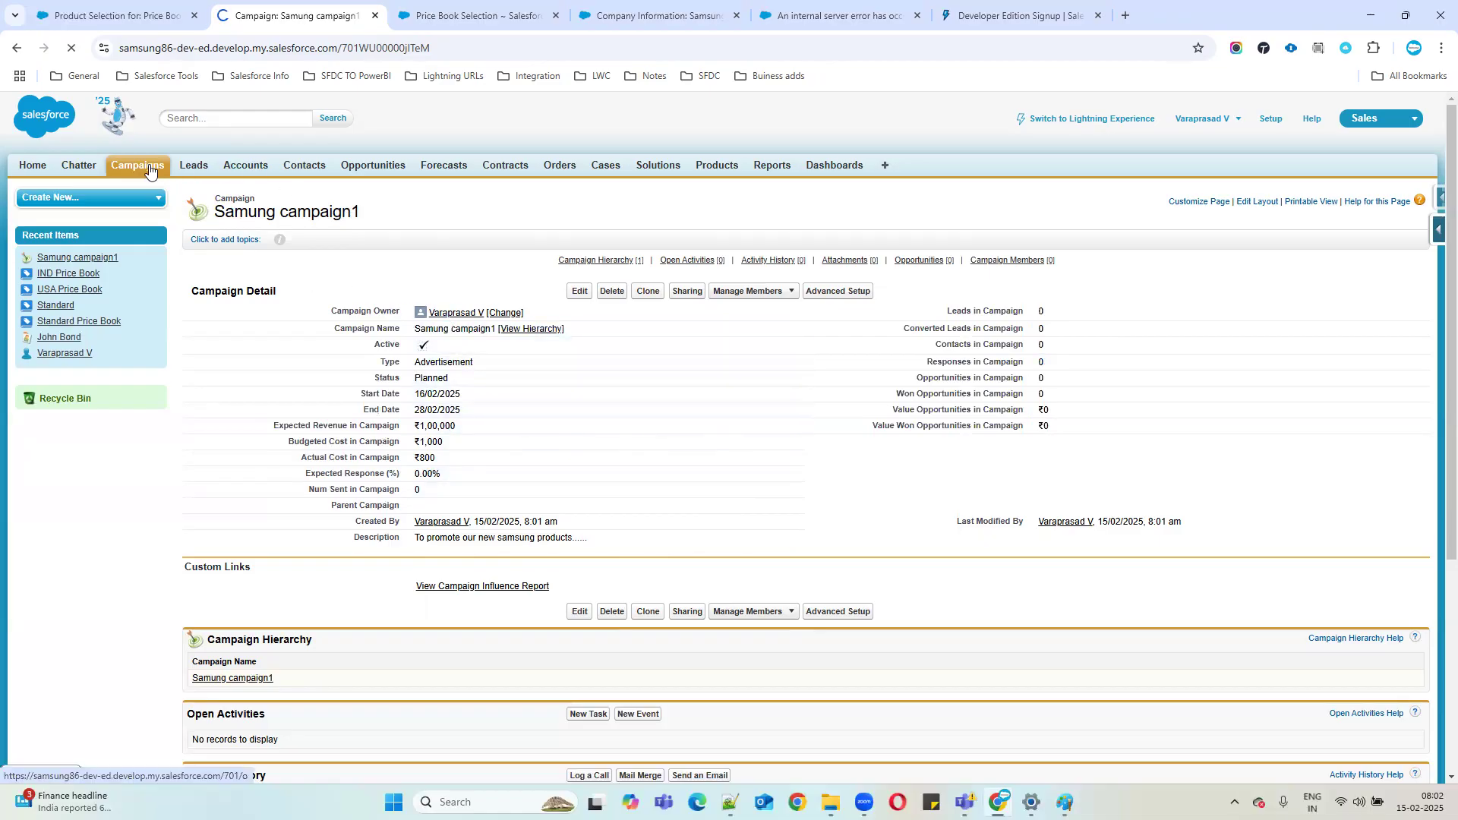
{"action": "left_click", "coordinate": [262, 326]}
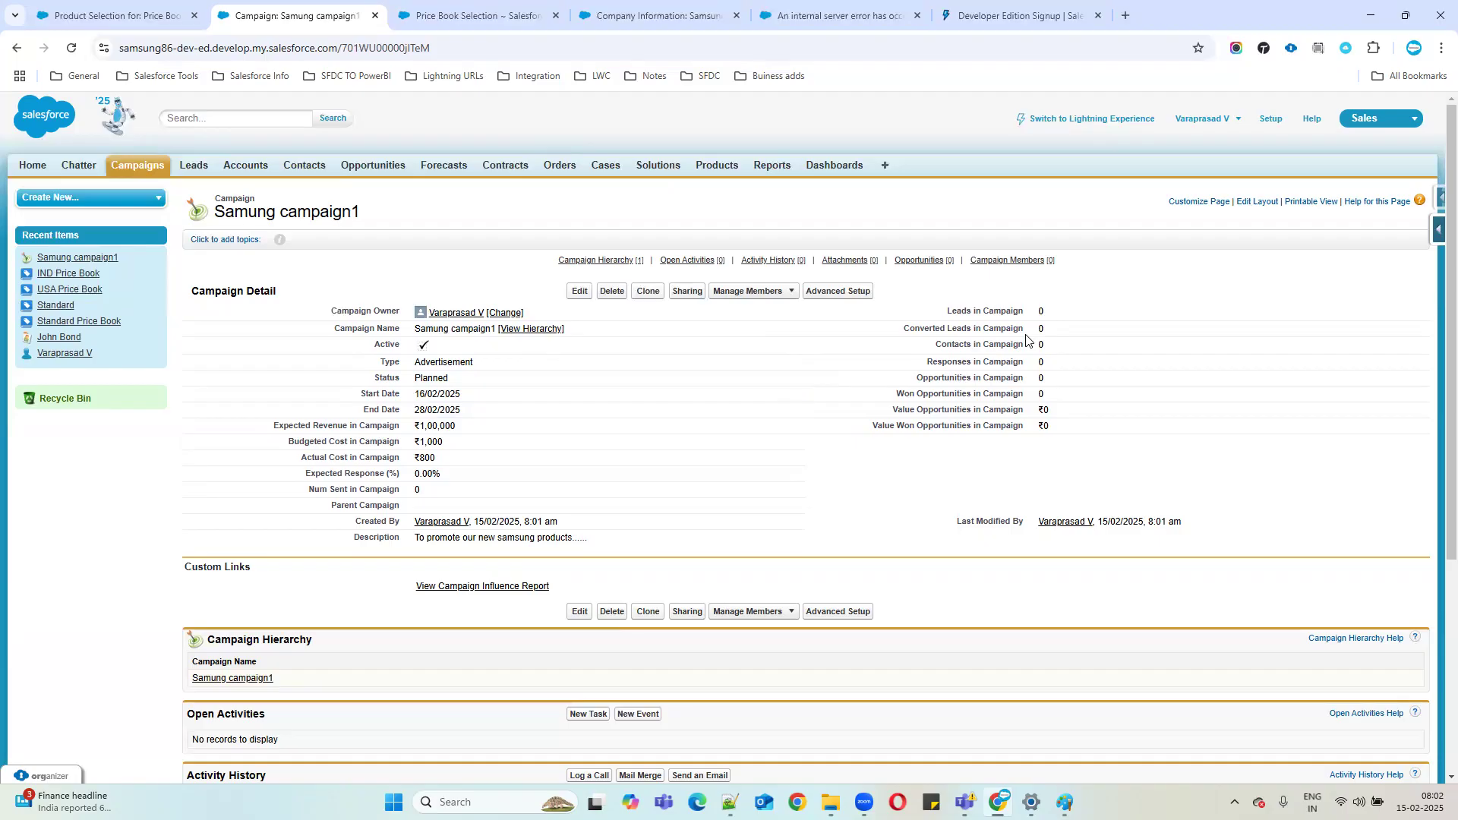
{"action": "scroll", "coordinate": [1041, 363], "scroll_direction": "down", "scroll_amount": 2}
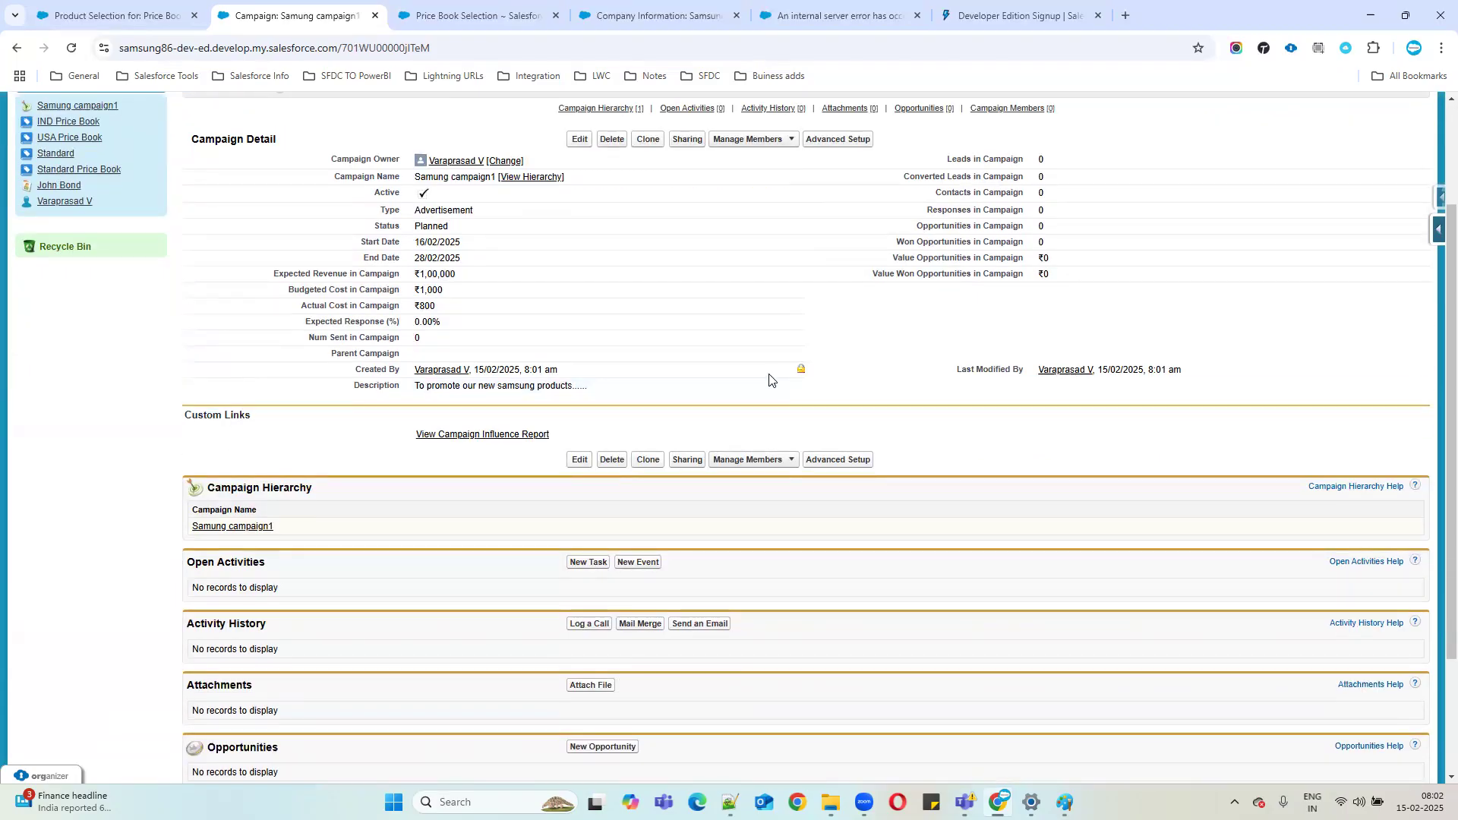
{"action": "scroll", "coordinate": [769, 380], "scroll_direction": "up", "scroll_amount": 1}
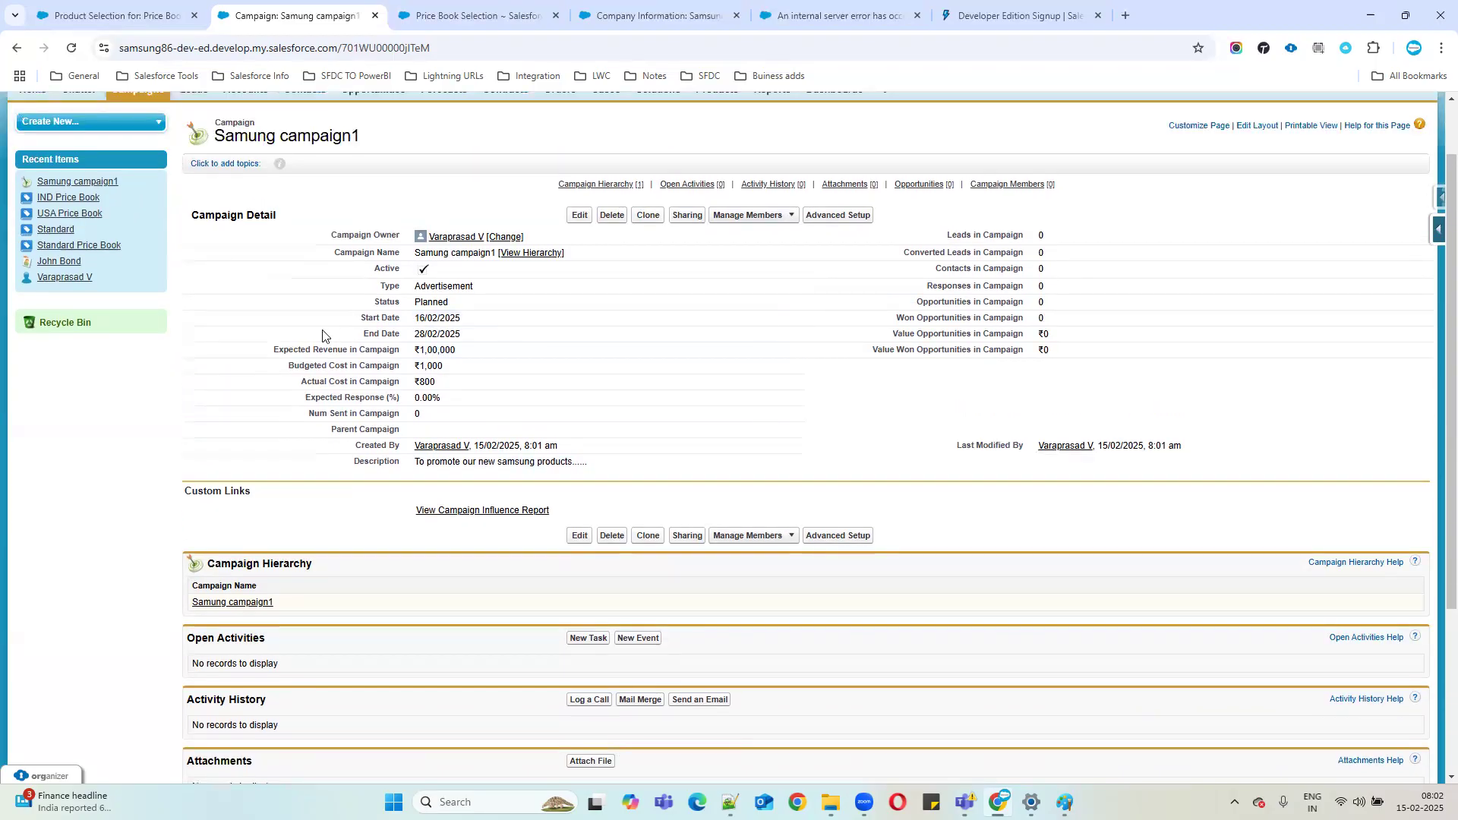
Edit Samung campaign1 to set its status to In Progress and save it.
{"action": "left_click_drag", "start_coordinate": [378, 287], "coordinate": [494, 288]}
{"action": "left_click", "coordinate": [574, 220]}
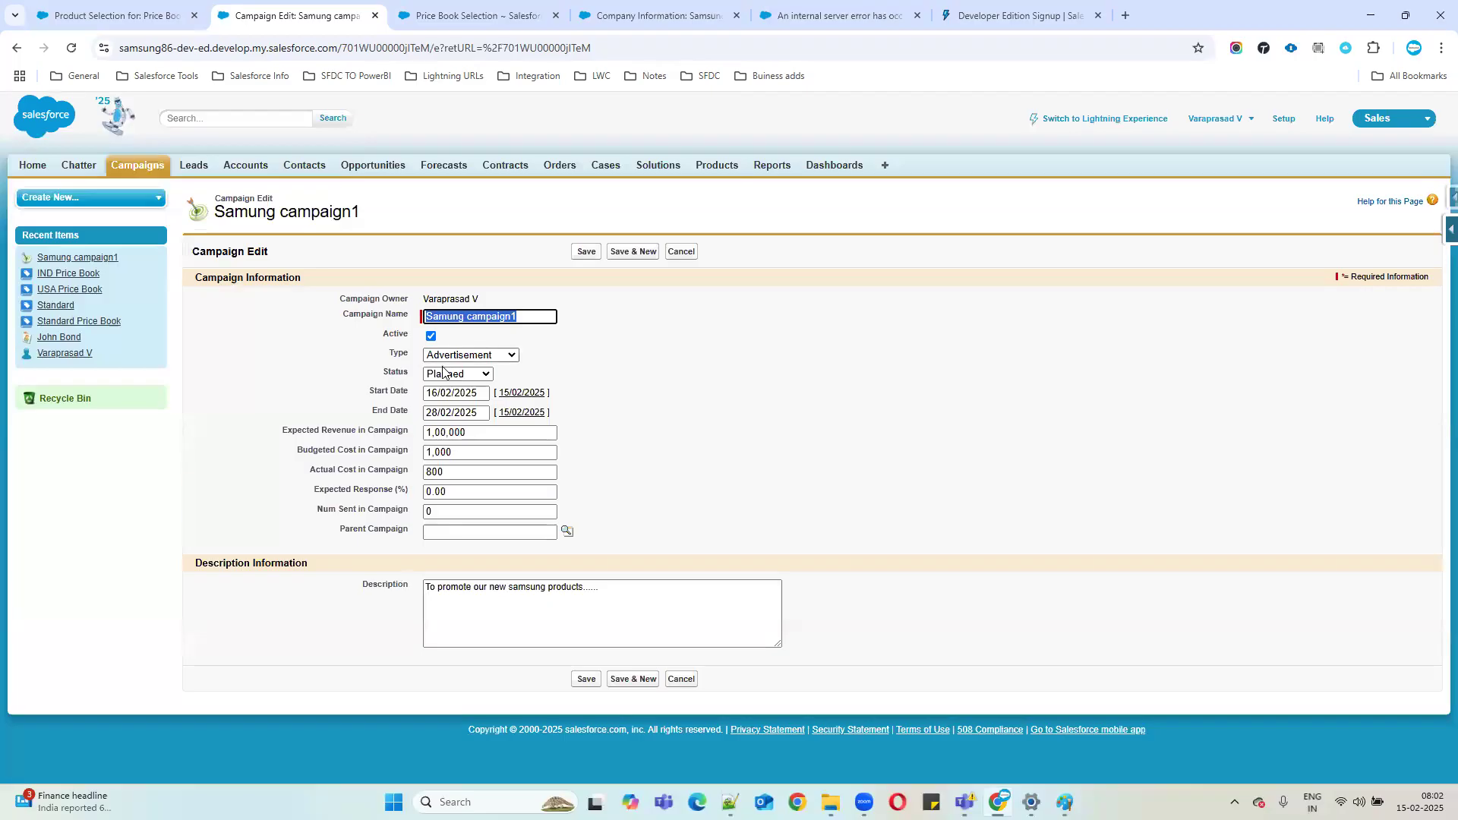
{"action": "left_click", "coordinate": [449, 373]}
{"action": "left_click", "coordinate": [466, 429]}
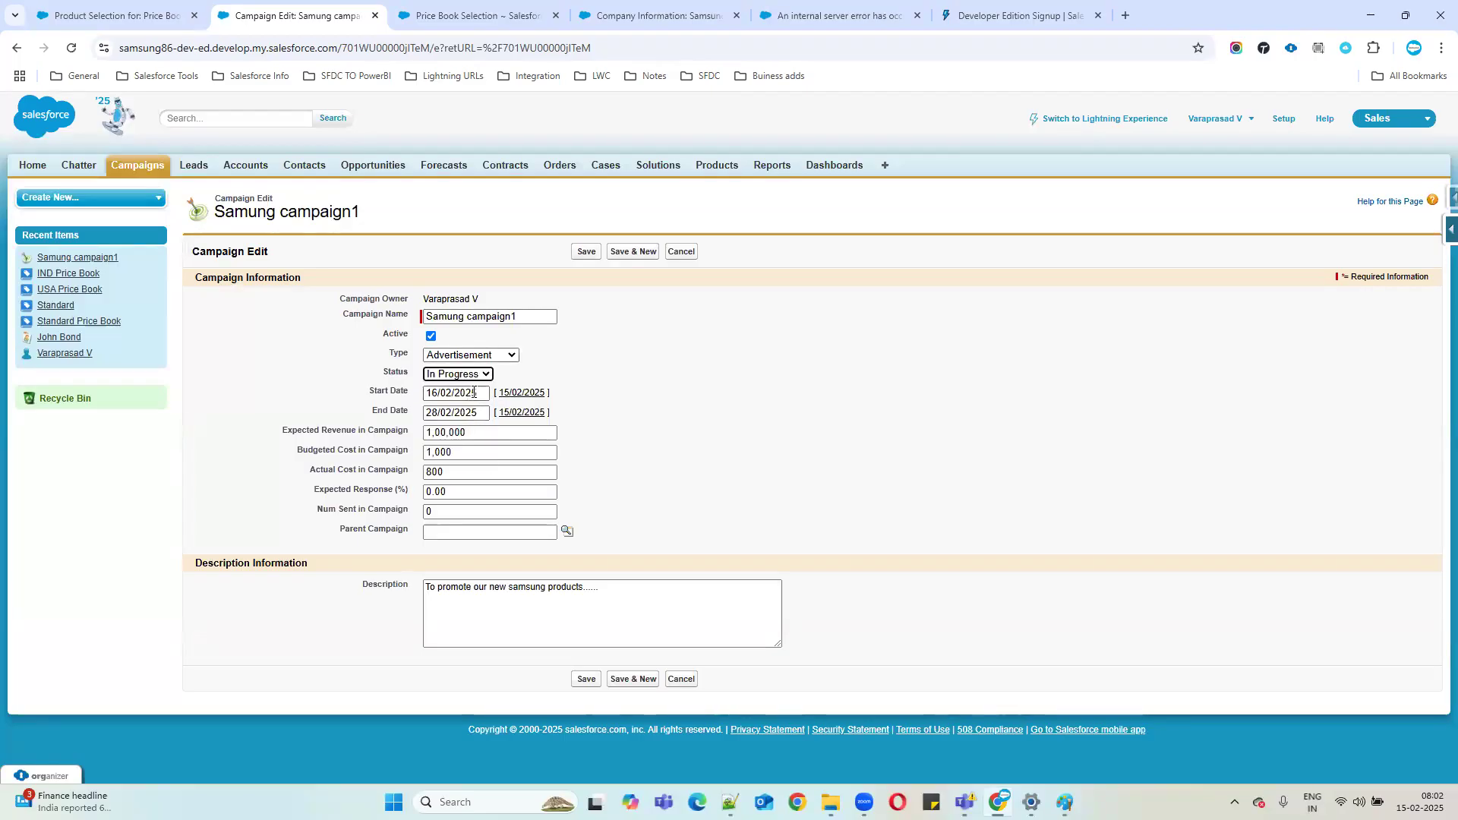
{"action": "left_click", "coordinate": [578, 251]}
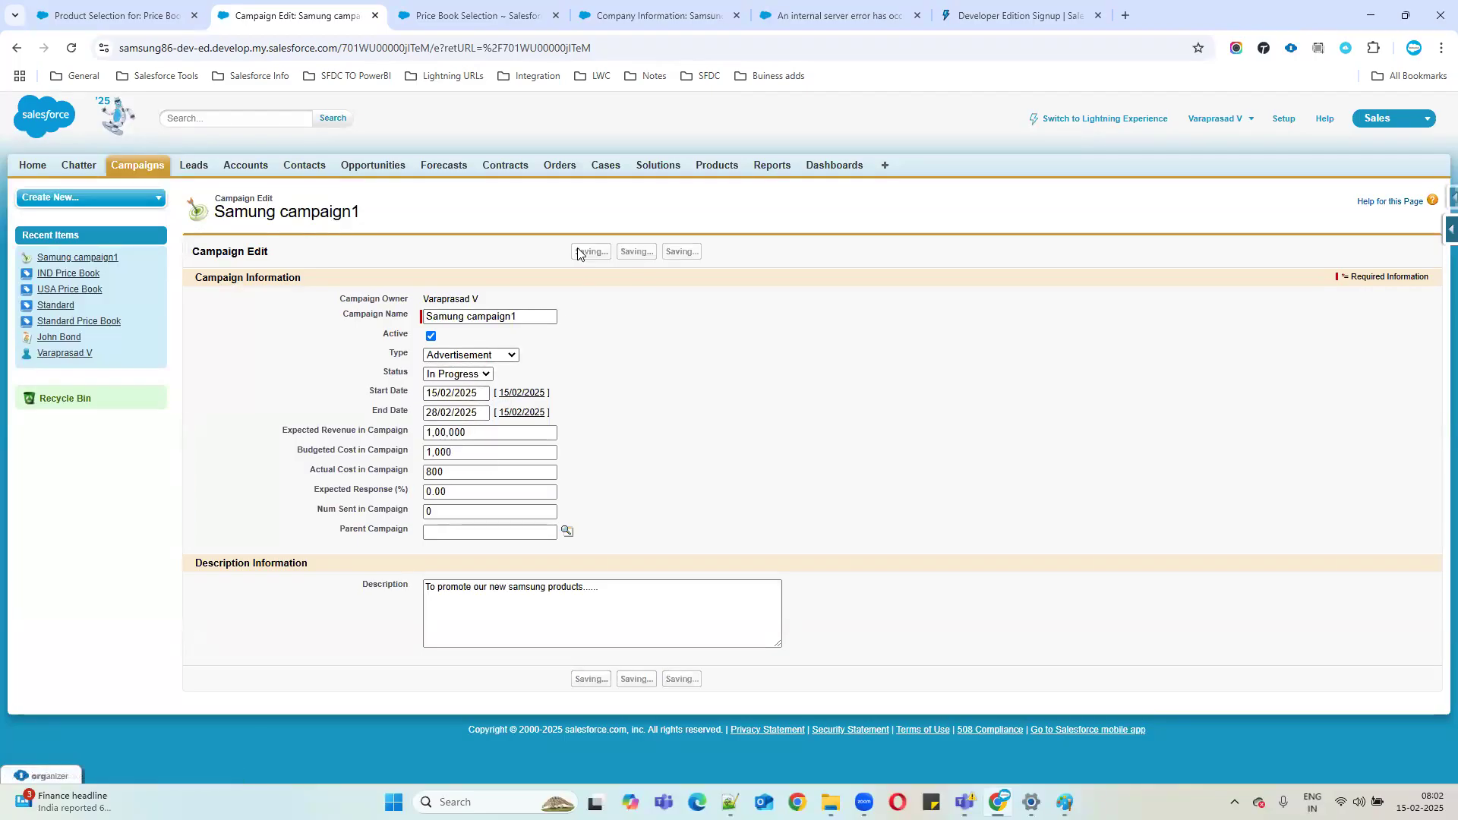
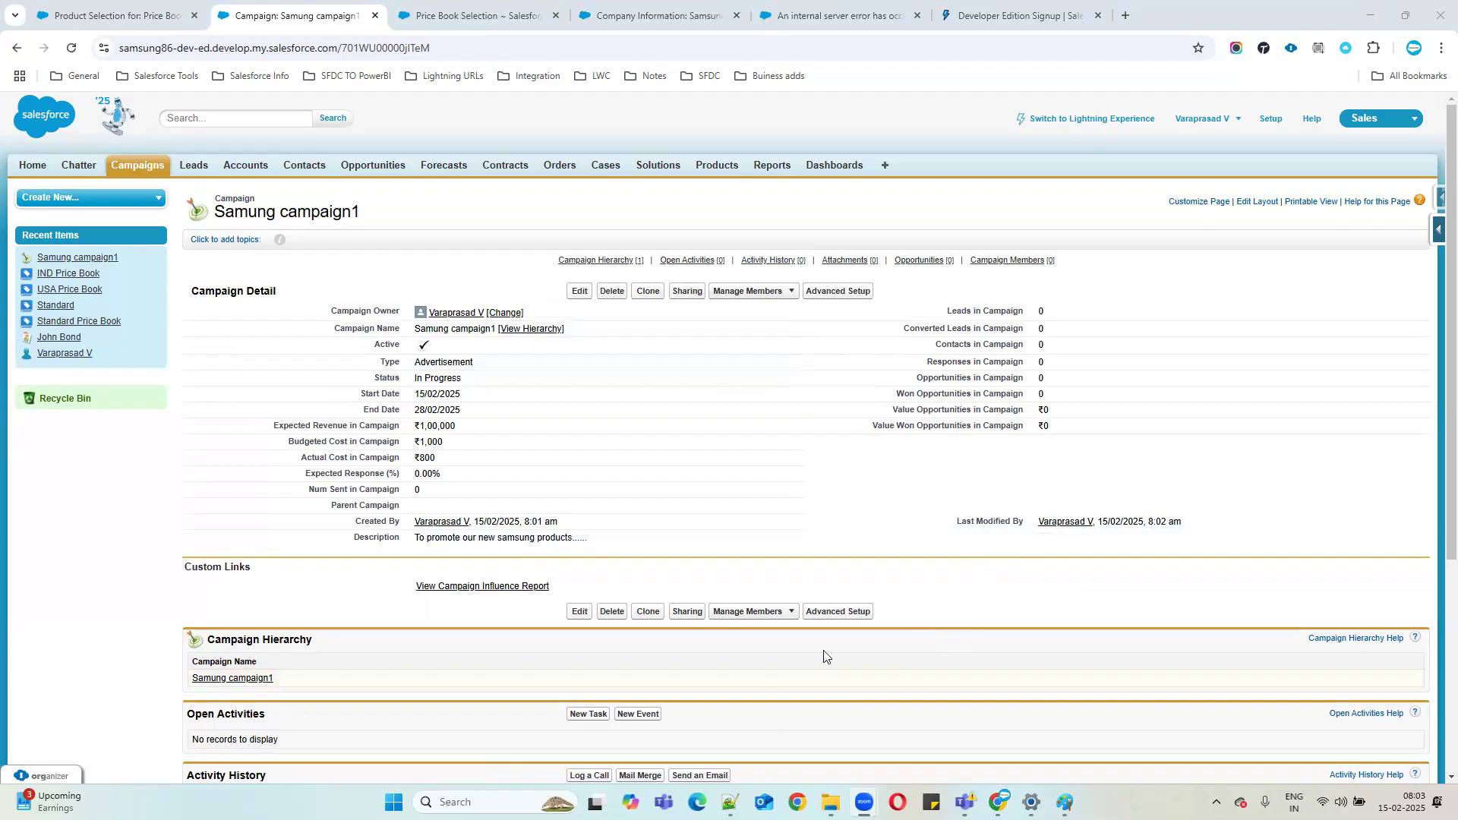
Switch from the Salesforce campaign page in Chrome to the Notepad++ notes file.
{"action": "key", "text": "alt+Tab"}
Type the notes 'Caampaign : To promotoe our products.' and 'Leads: Interested customers..' on line 319.
{"action": "left_click", "coordinate": [85, 715]}
{"action": "type", "text": "Ca"}
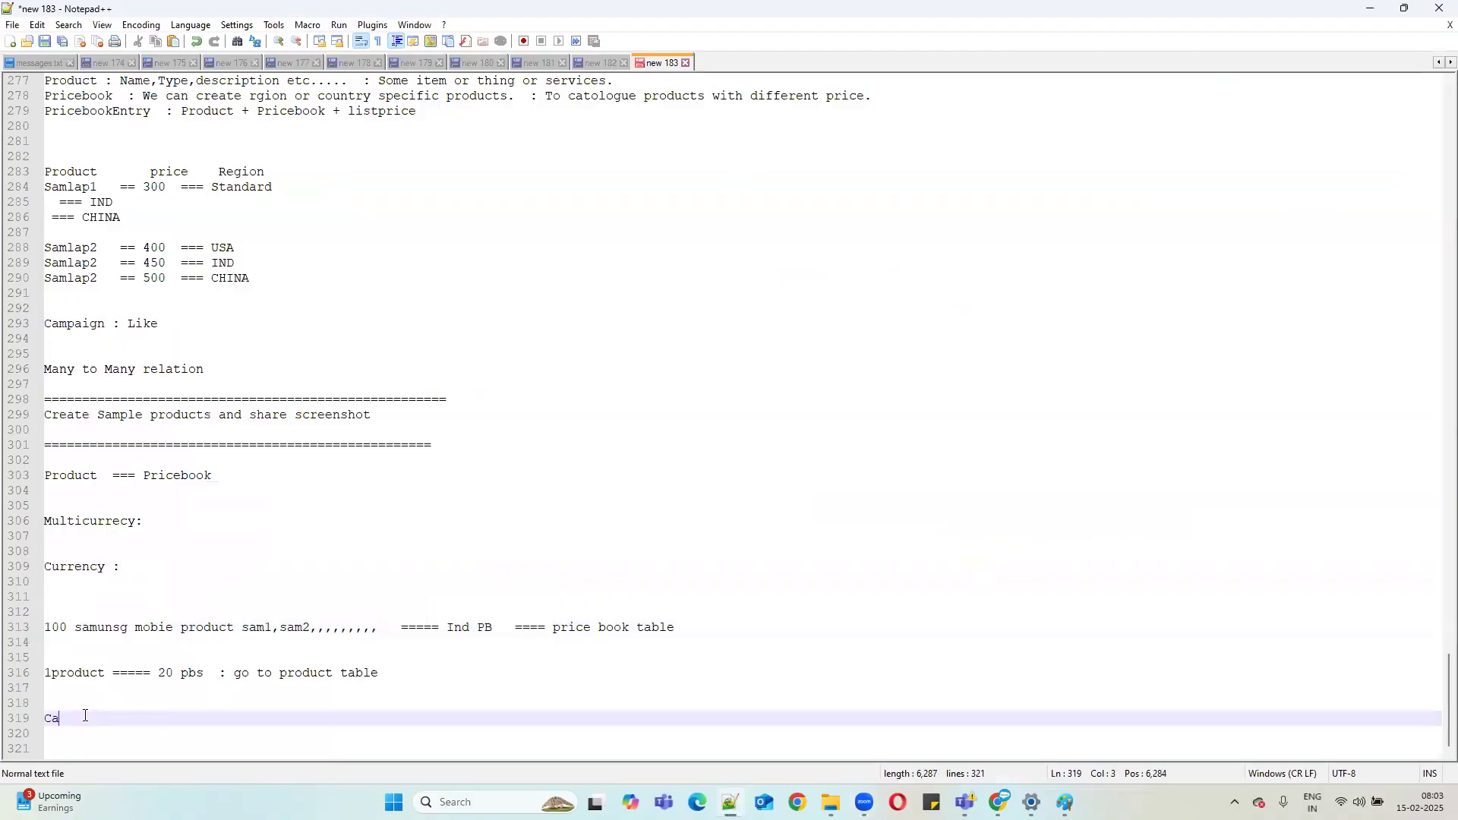
{"action": "key", "text": "BackSpace"}
{"action": "type", "text": "aampaign : To promotoe our products"}
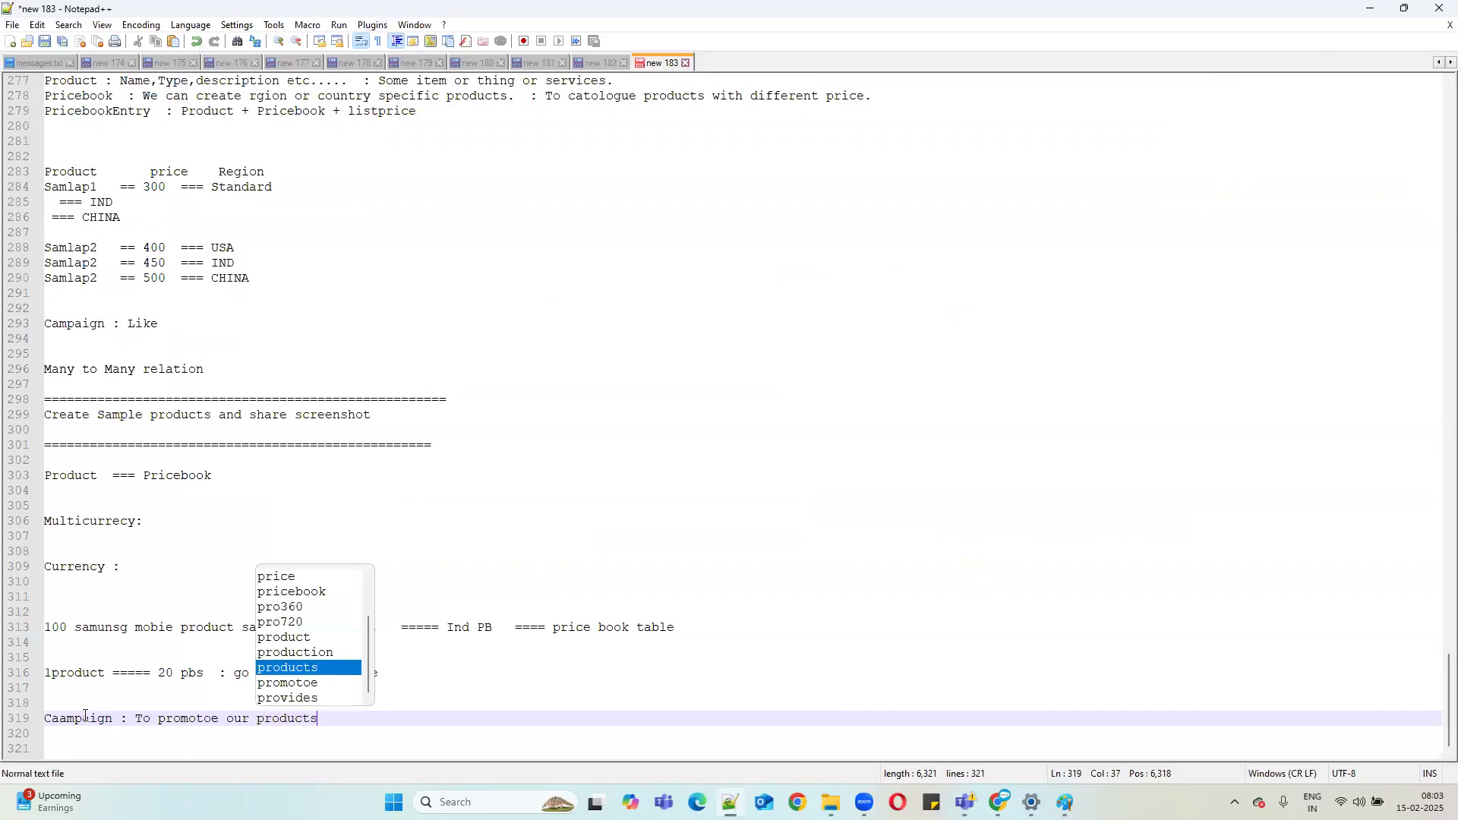
{"action": "type", "text": "."}
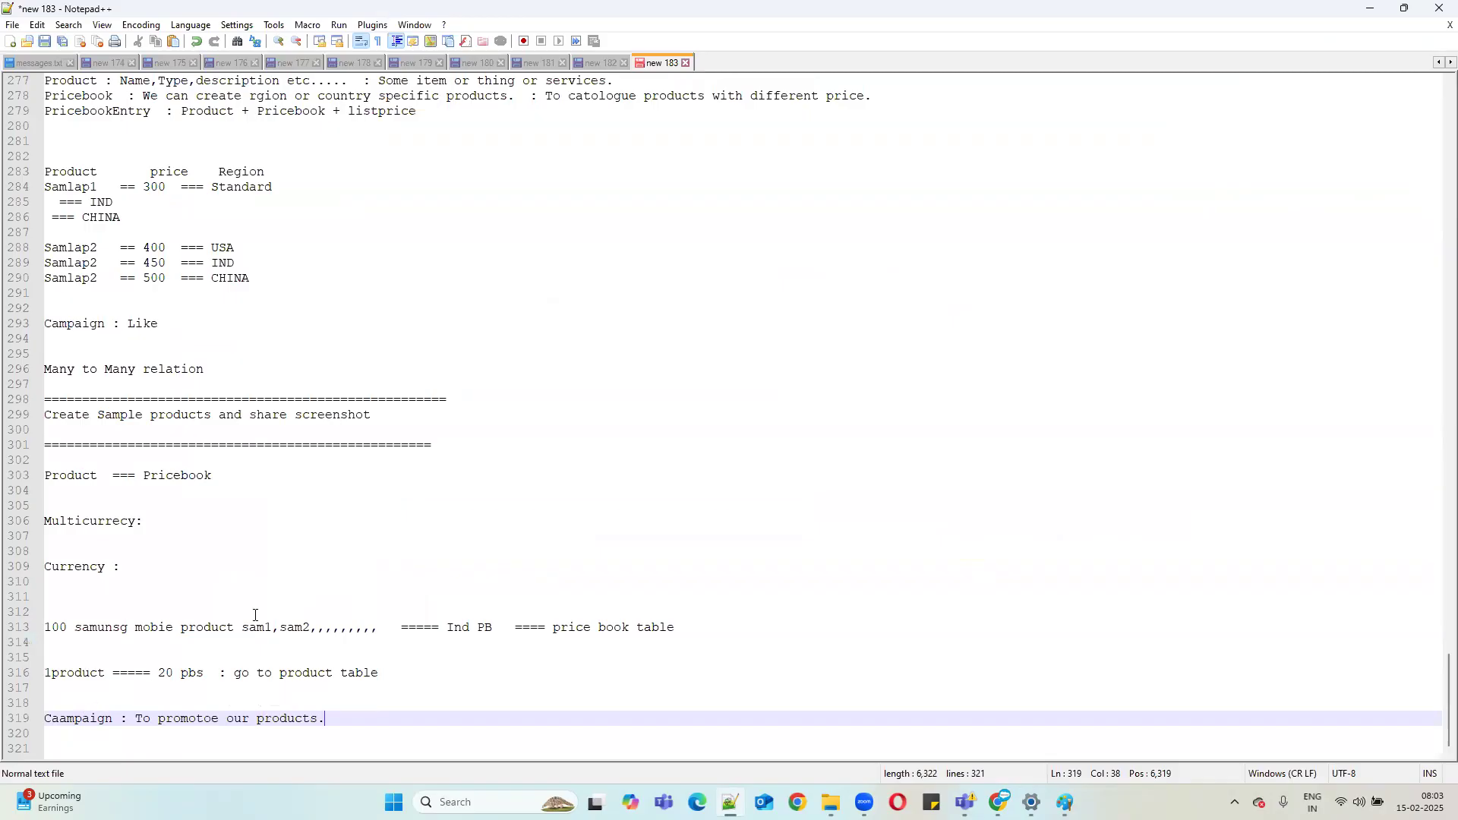
{"action": "key", "text": "Return"}
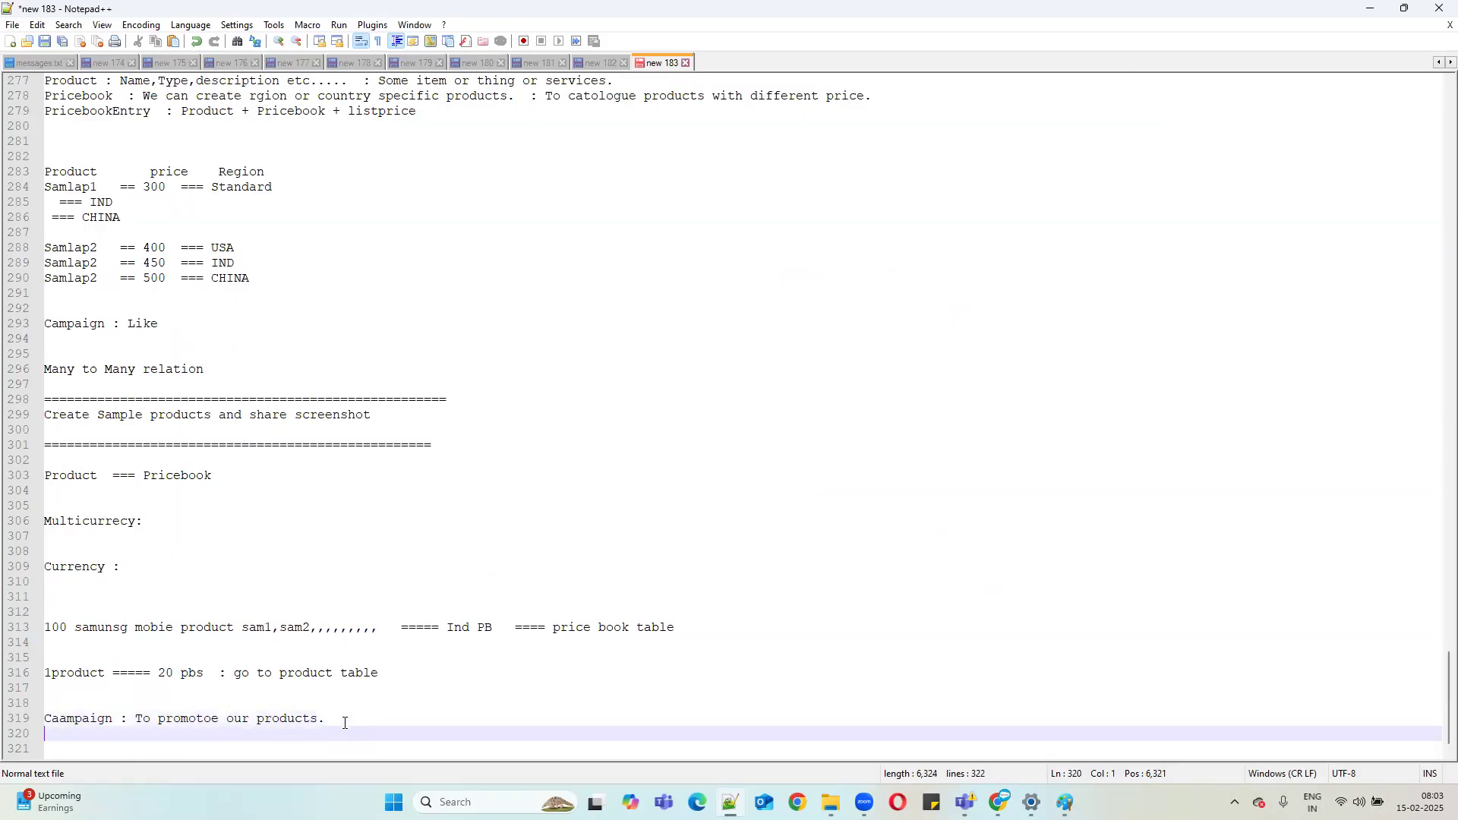
{"action": "type", "text": "Leads"}
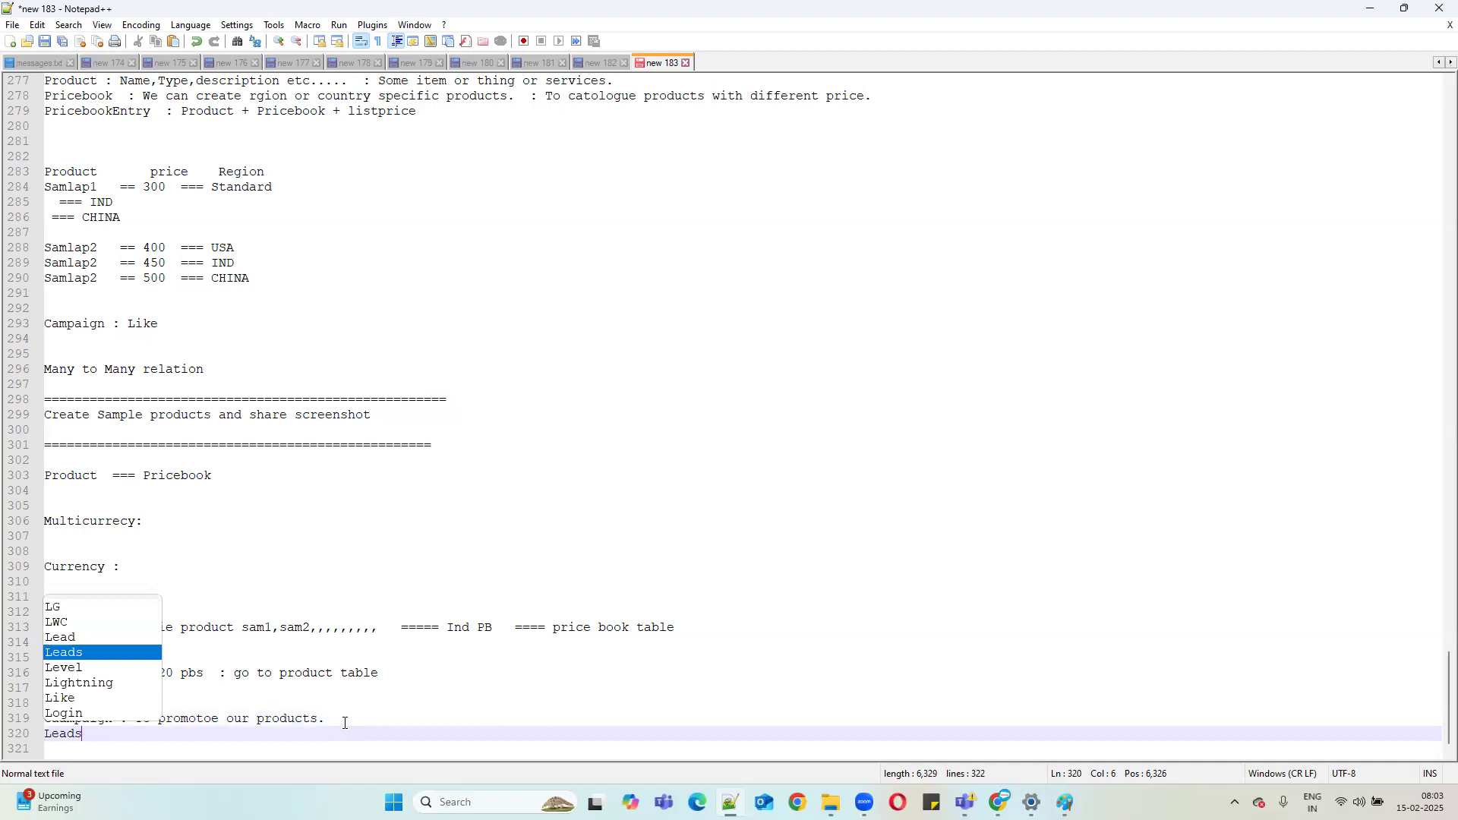
{"action": "type", "text": ": I"}
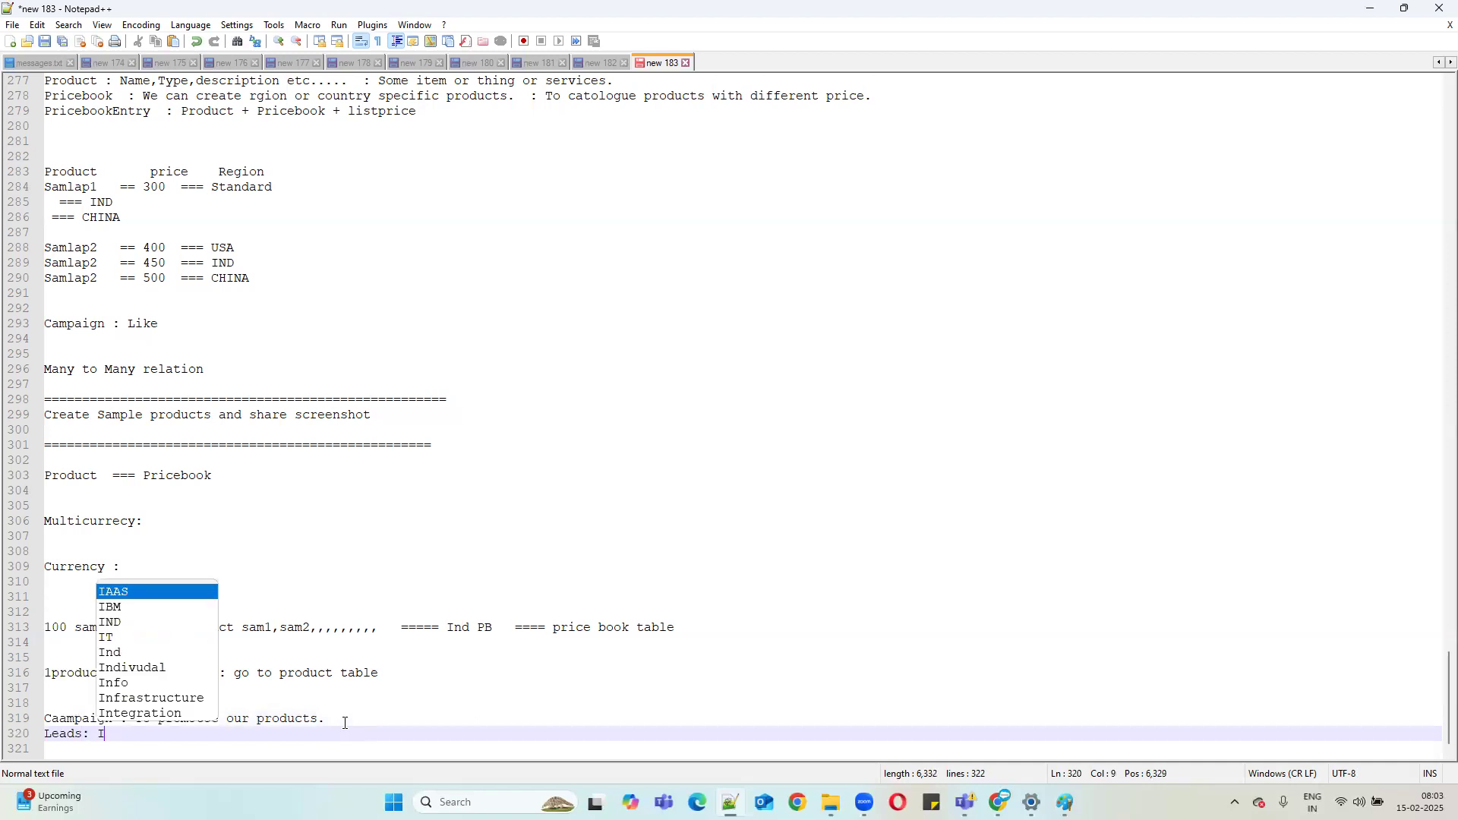
{"action": "type", "text": "nteres"}
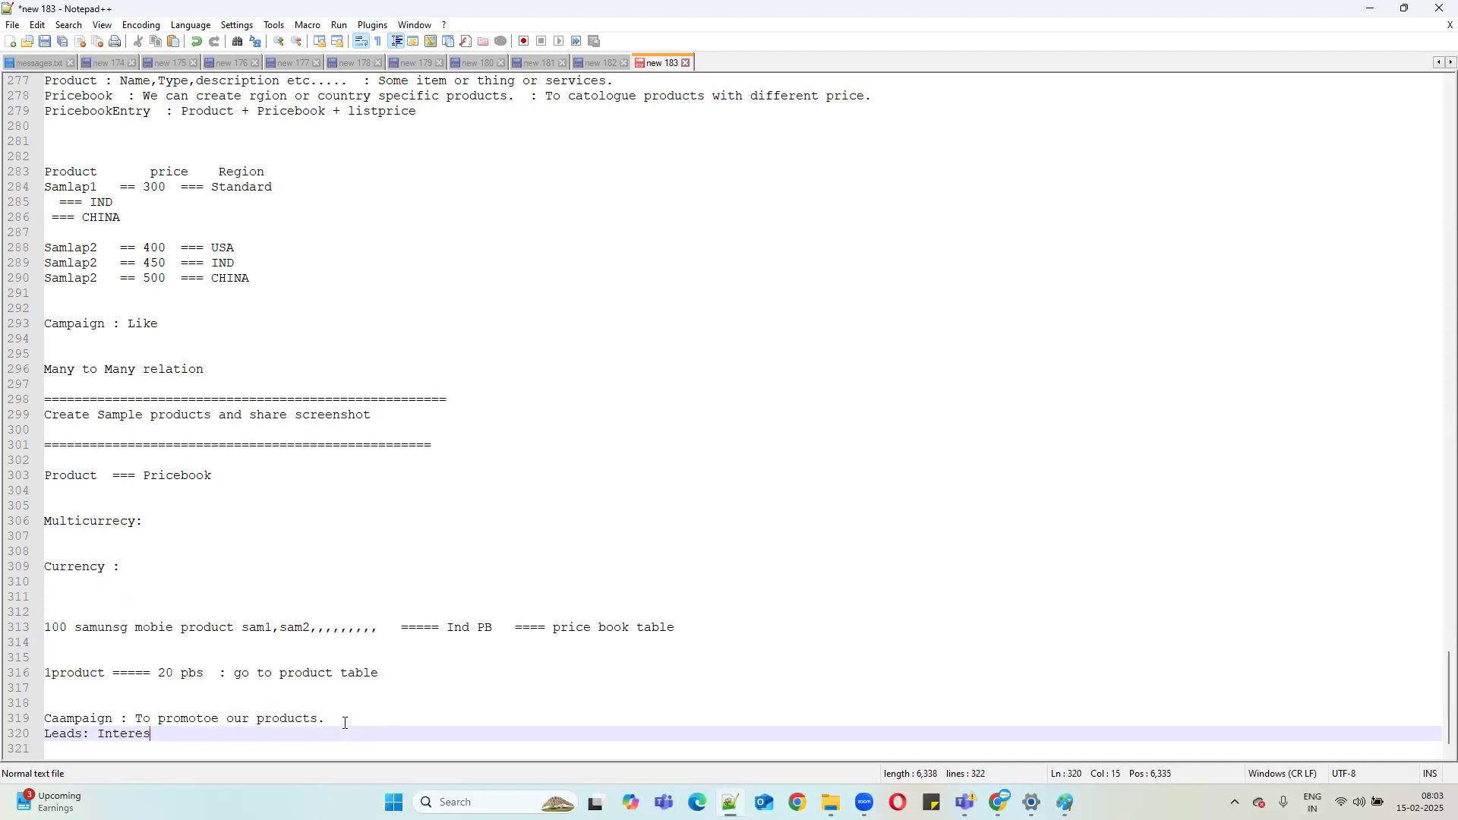
{"action": "type", "text": "ted customers.."}
Type the first two lead names below the notes and put each on its own line.
{"action": "scroll", "coordinate": [535, 580], "scroll_direction": "down", "scroll_amount": 1}
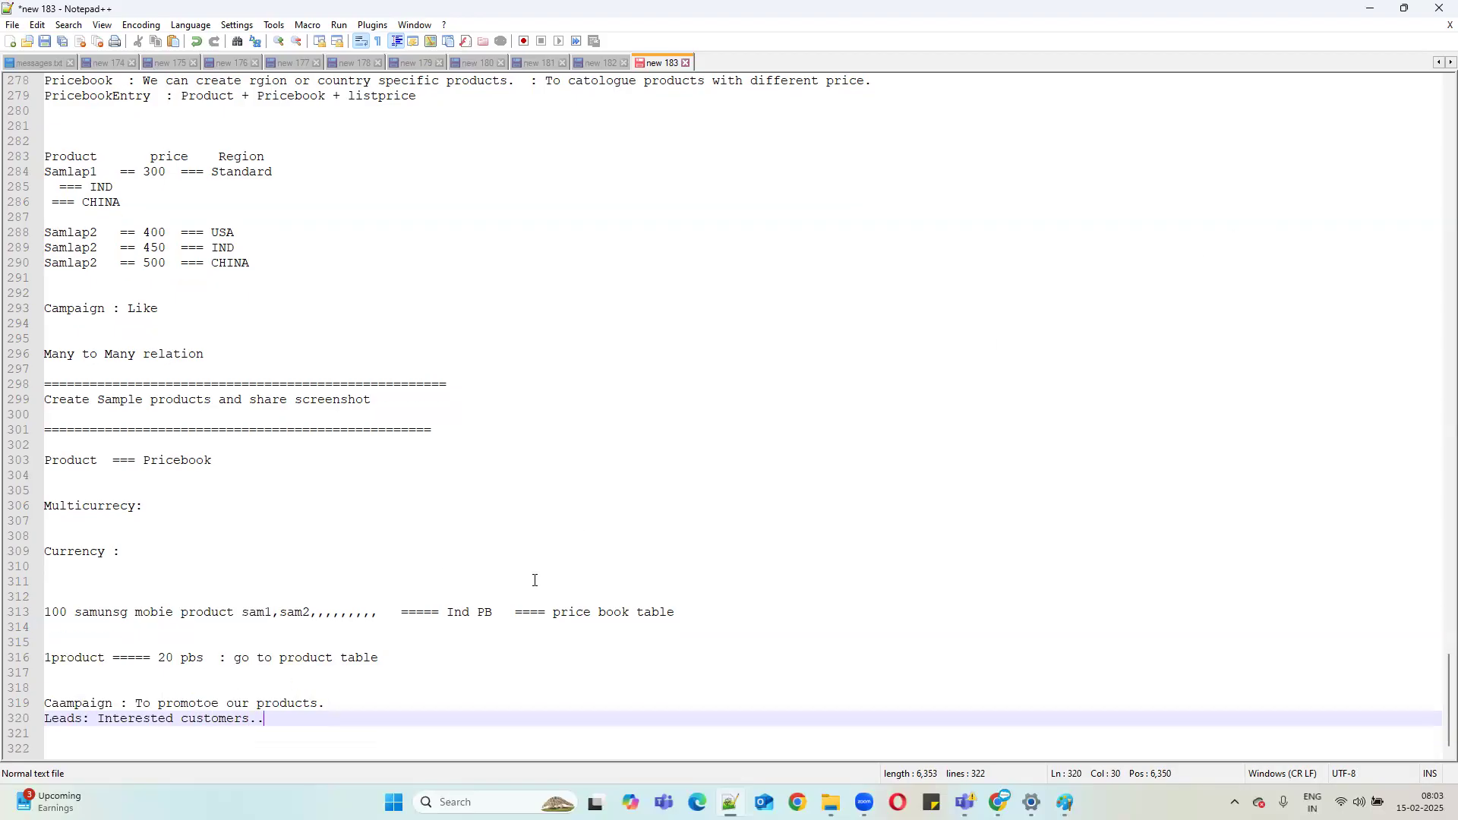
{"action": "key", "text": "Return"}
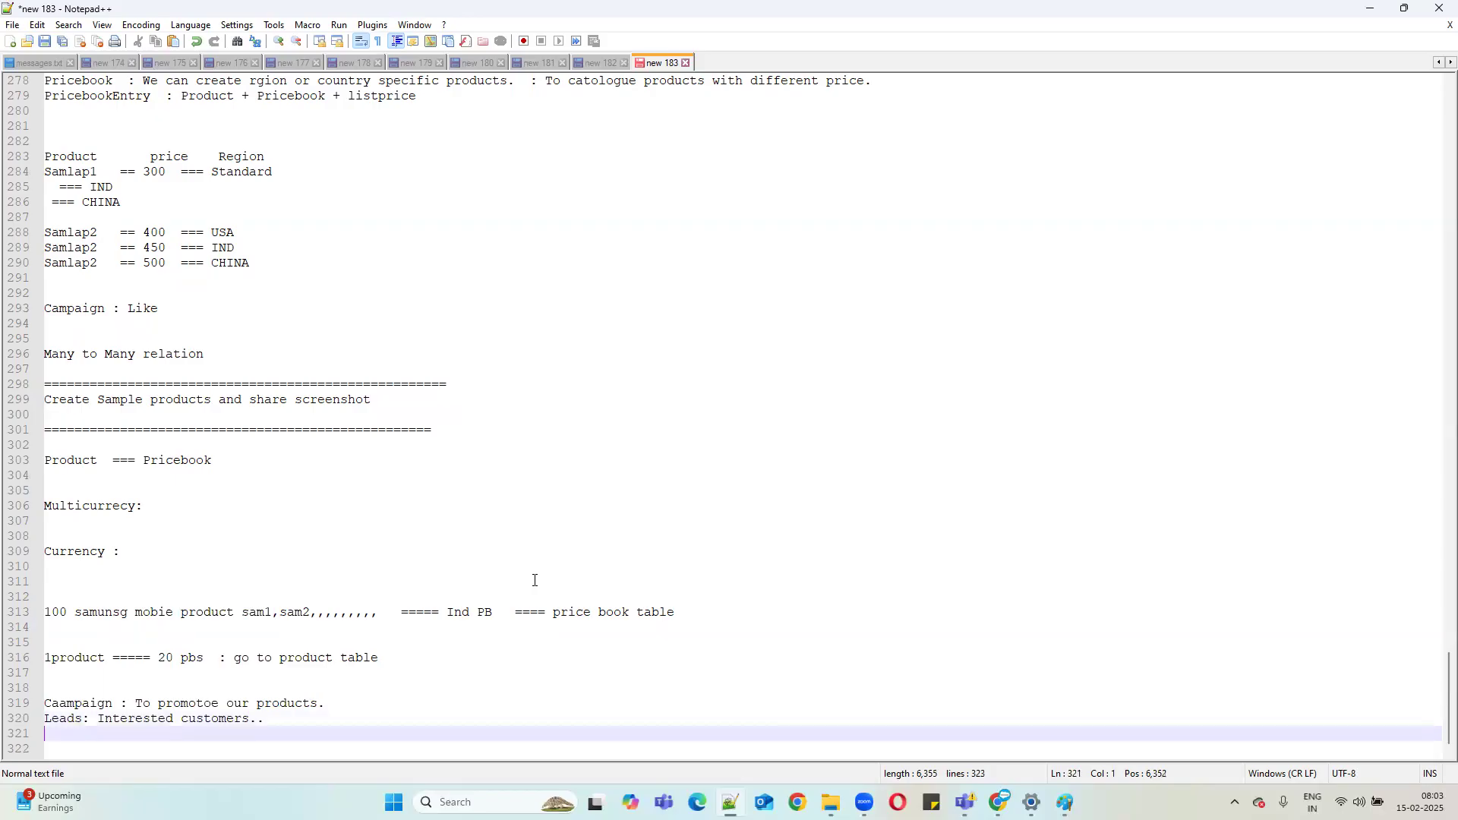
{"action": "type", "text": "KKUsuma"}
{"action": "key", "text": "Return"}
{"action": "key", "text": "BackSpace"}
{"action": "key", "text": "BackSpace"}
{"action": "key", "text": "BackSpace"}
{"action": "key", "text": "BackSpace"}
{"action": "key", "text": "BackSpace"}
{"action": "key", "text": "BackSpace"}
{"action": "key", "text": "BackSpace"}
{"action": "type", "text": "u"}
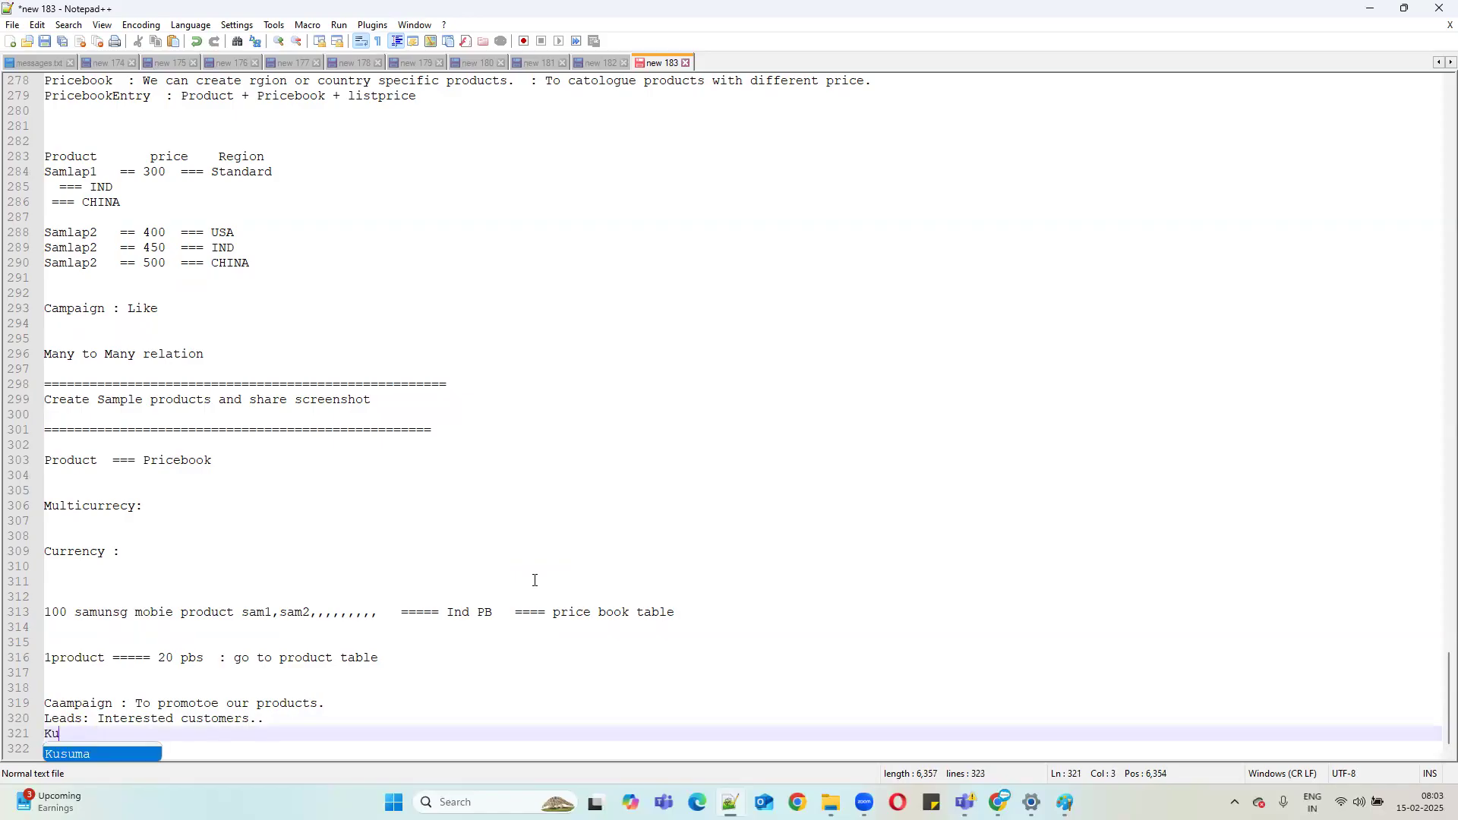
{"action": "type", "text": "sumaSUbbaredyy"}
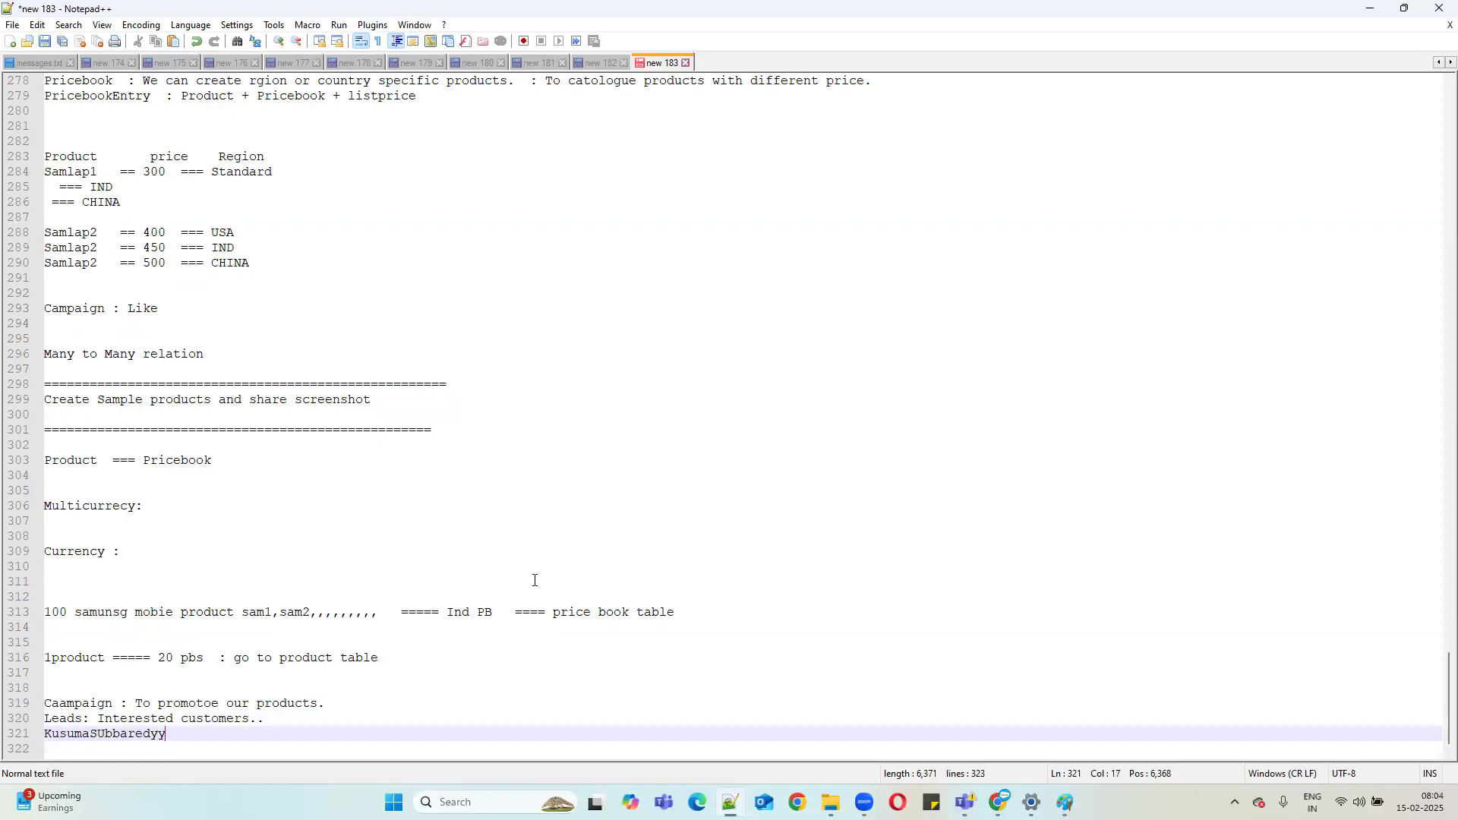
{"action": "left_click", "coordinate": [96, 733]}
{"action": "key", "text": "Return"}
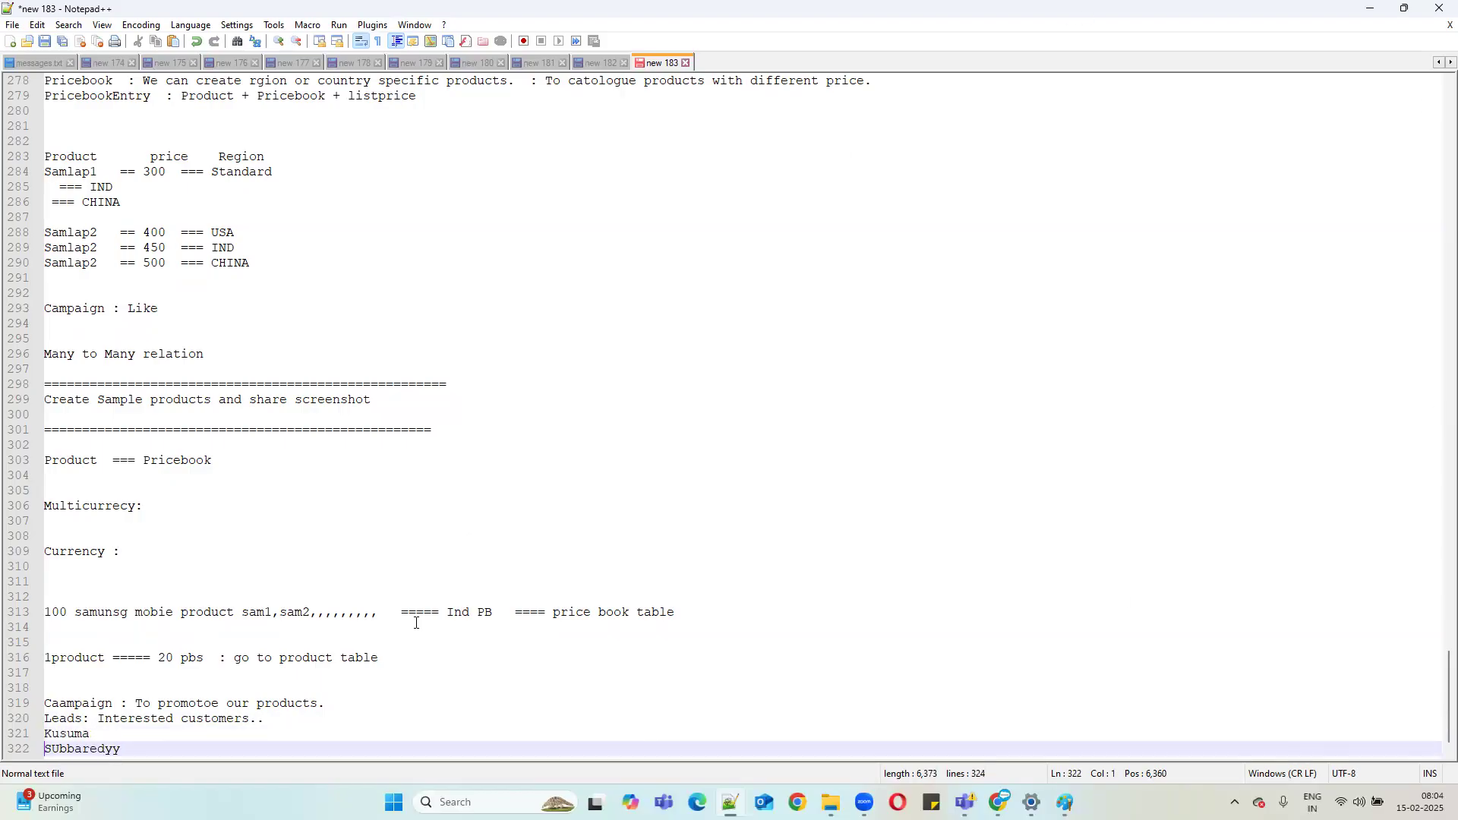
Correct the spelling of the second lead name and add the third lead name on a new line.
{"action": "left_click", "coordinate": [65, 749]}
{"action": "key", "text": "BackSpace"}
{"action": "type", "text": "u"}
{"action": "left_click", "coordinate": [167, 748]}
{"action": "key", "text": "BackSpace"}
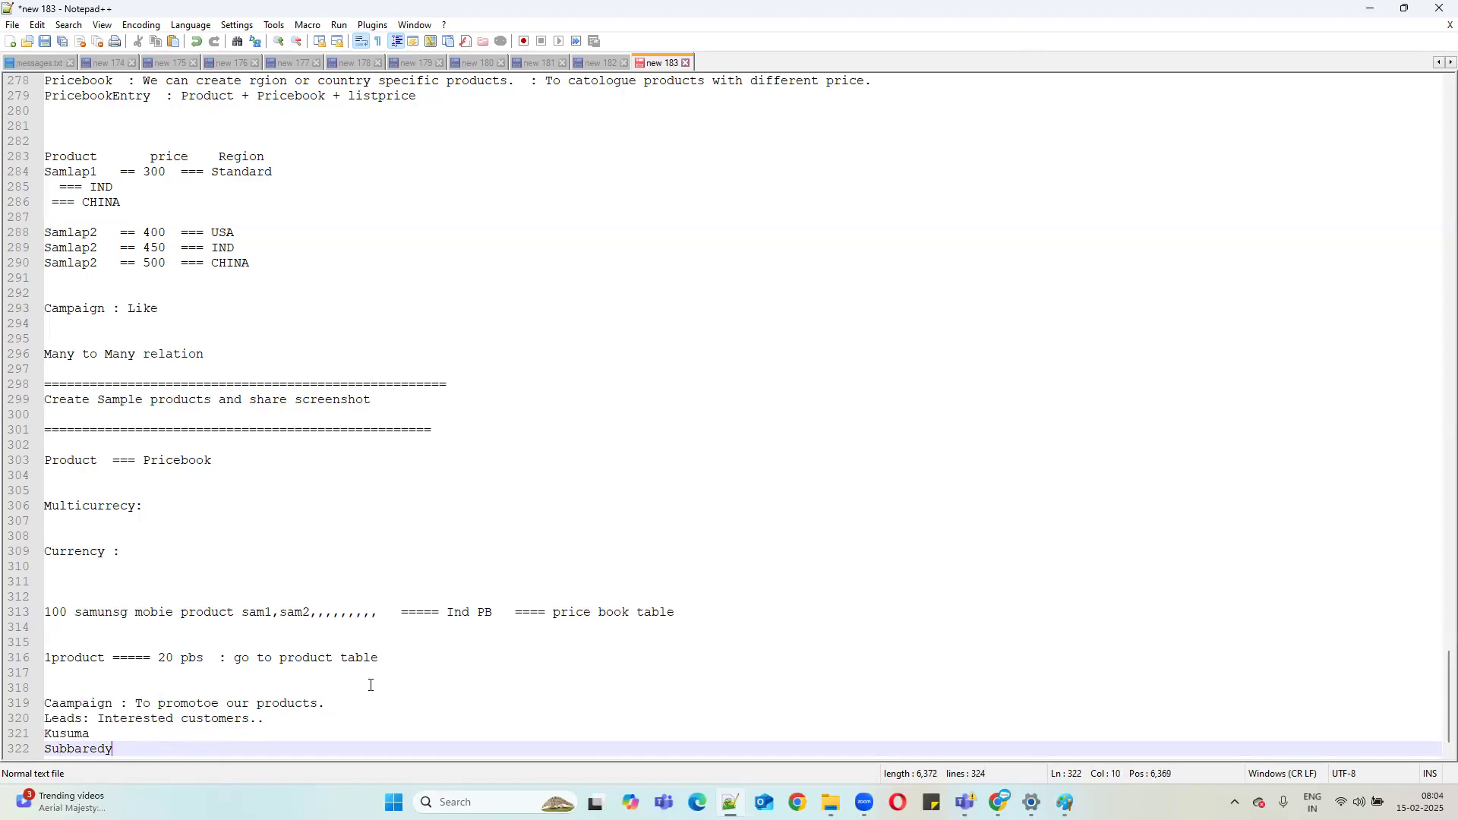
{"action": "left_click", "coordinate": [105, 750]}
{"action": "type", "text": "d"}
{"action": "key", "text": "Return"}
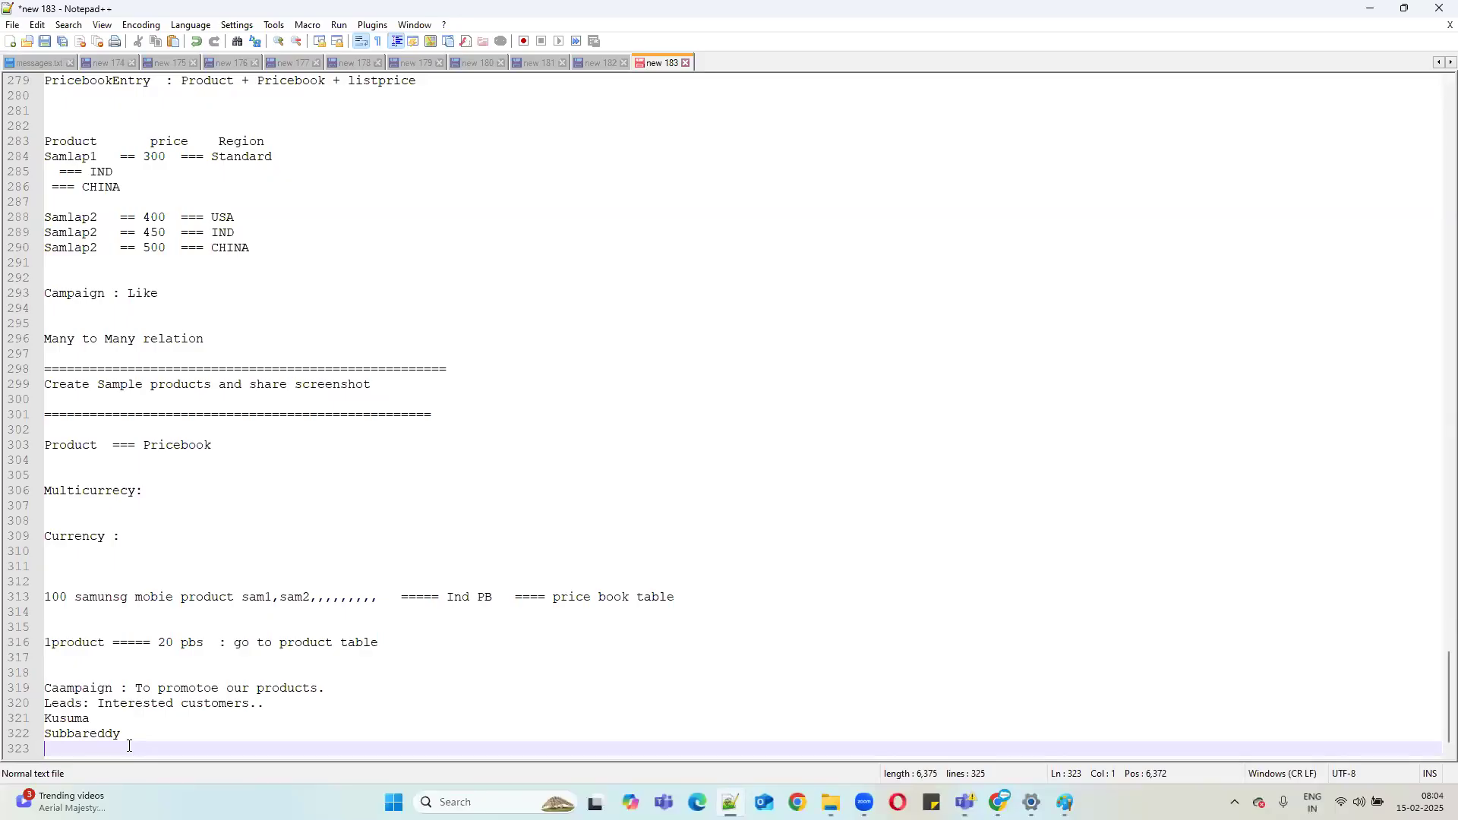
{"action": "type", "text": "Nagaveni"}
Add a blank line after the campaign note, review the notes, and minimize Notepad++.
{"action": "left_click", "coordinate": [348, 684]}
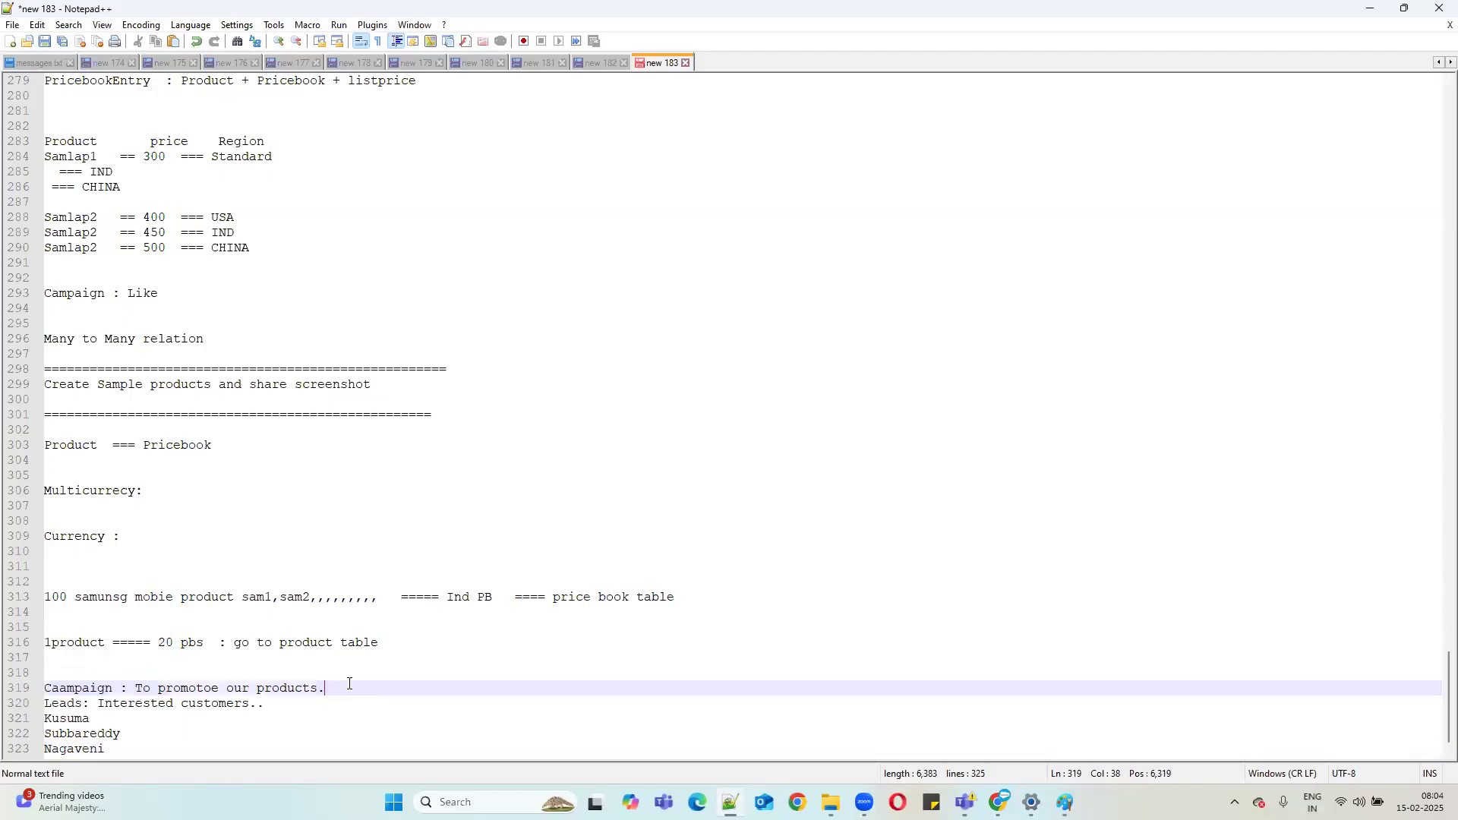
{"action": "key", "text": "Return"}
{"action": "scroll", "coordinate": [342, 682], "scroll_direction": "down", "scroll_amount": 1}
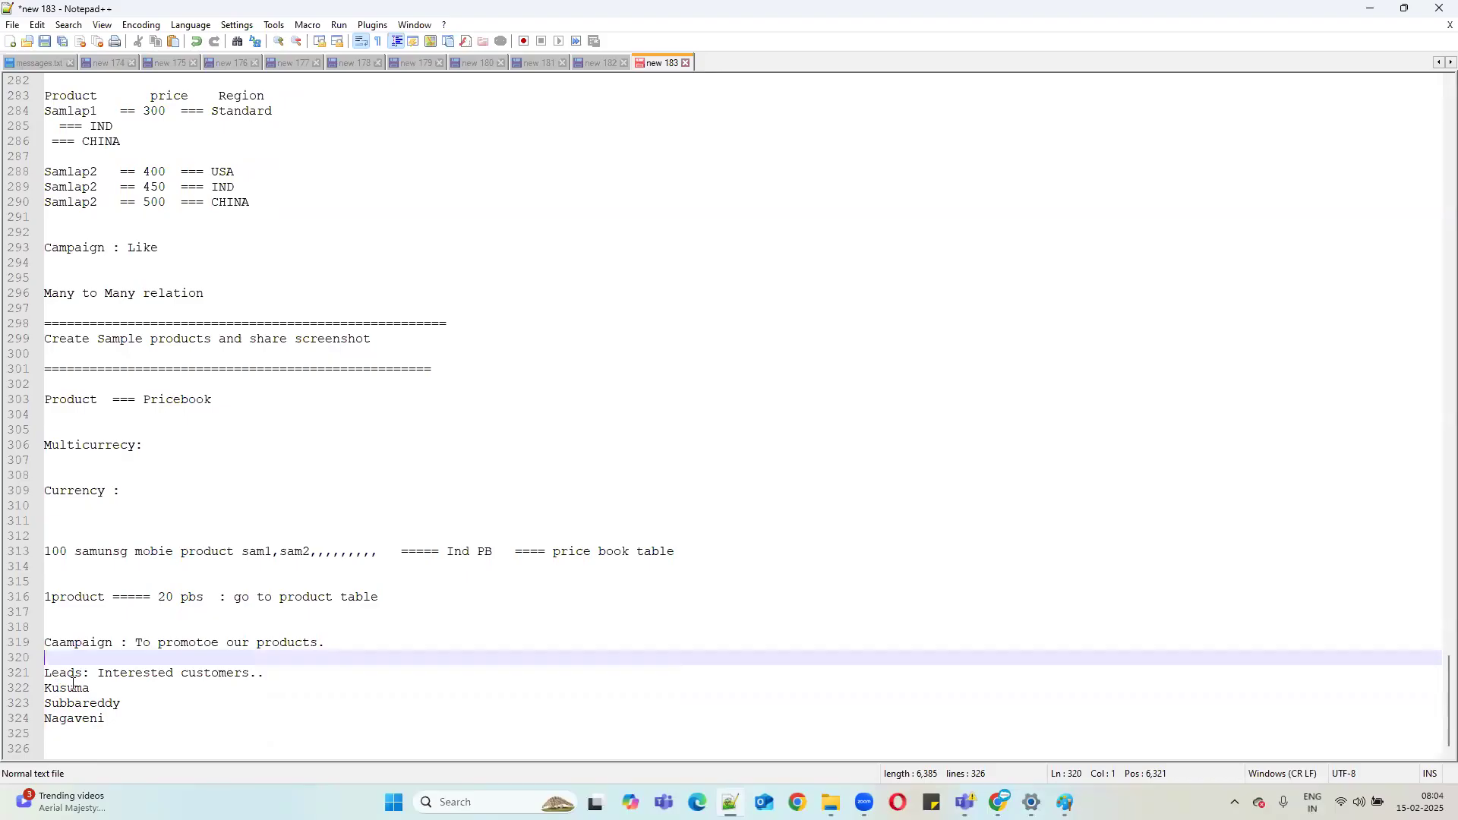
{"action": "left_click_drag", "start_coordinate": [98, 673], "coordinate": [320, 670]}
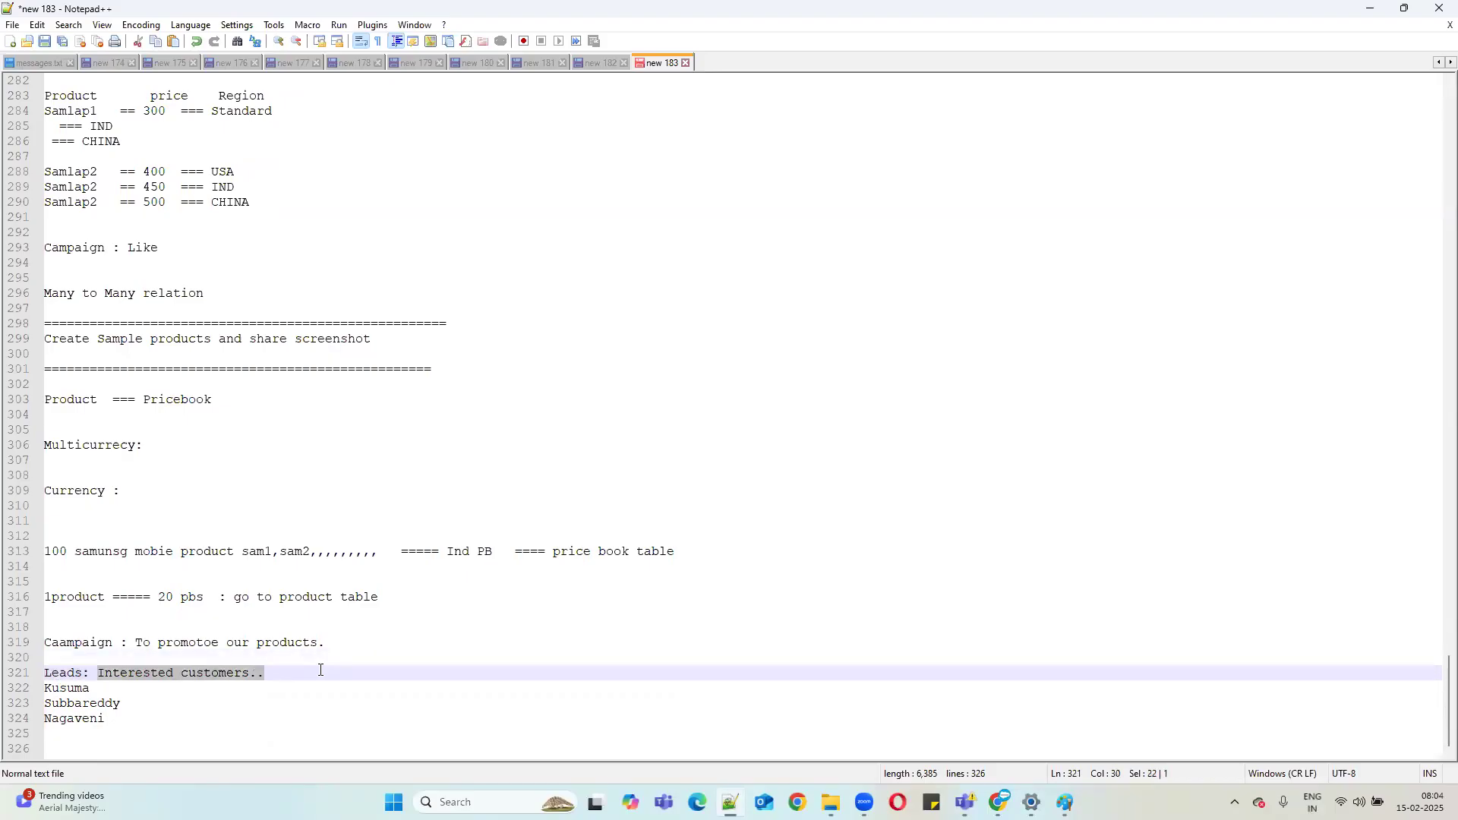
{"action": "double_click", "coordinate": [61, 686]}
{"action": "left_click_drag", "start_coordinate": [122, 718], "coordinate": [45, 703]}
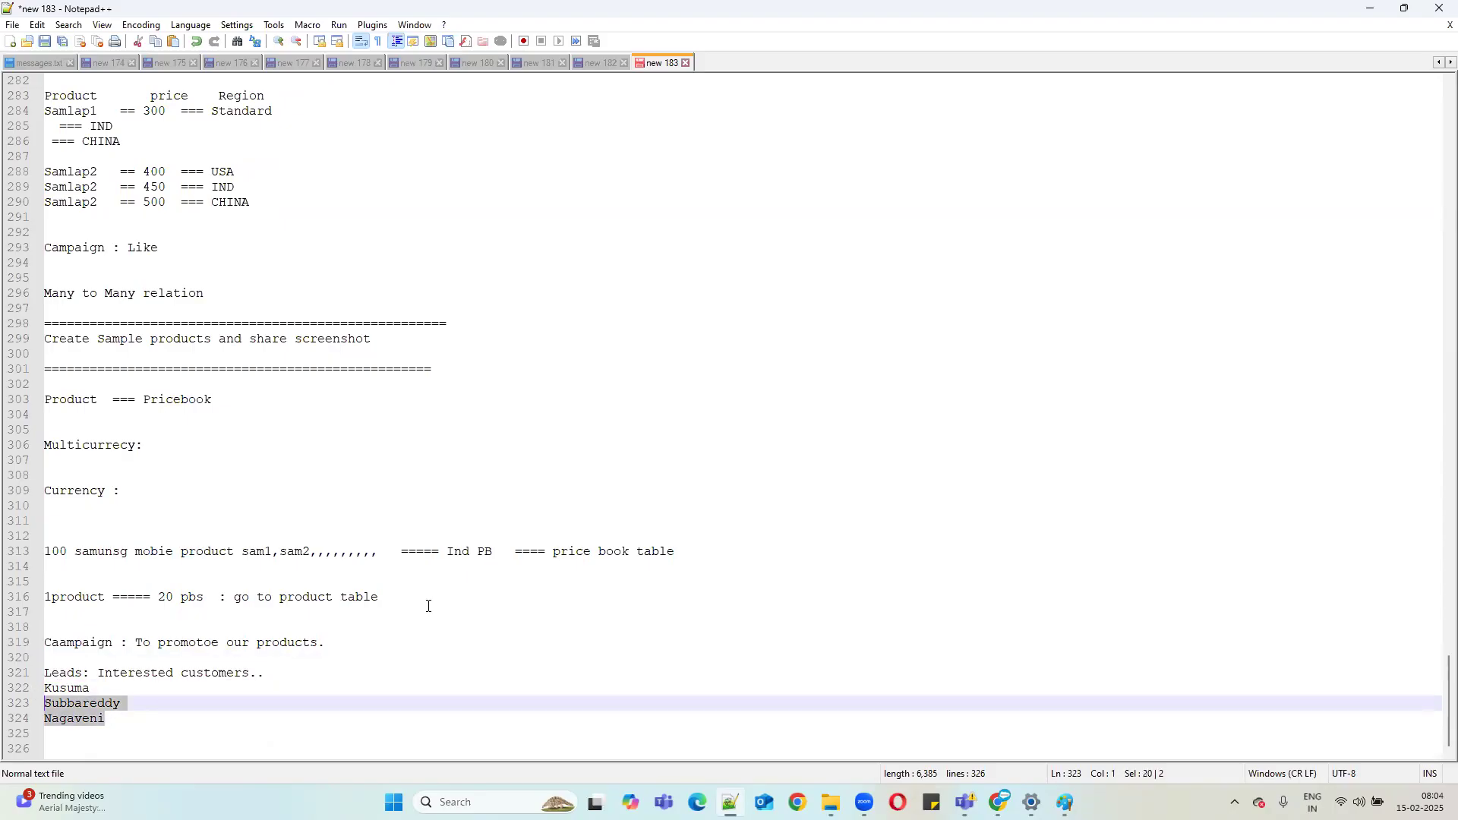
{"action": "left_click", "coordinate": [1371, 9]}
{"action": "left_click_drag", "start_coordinate": [416, 331], "coordinate": [564, 331]}
{"action": "left_click", "coordinate": [790, 424]}
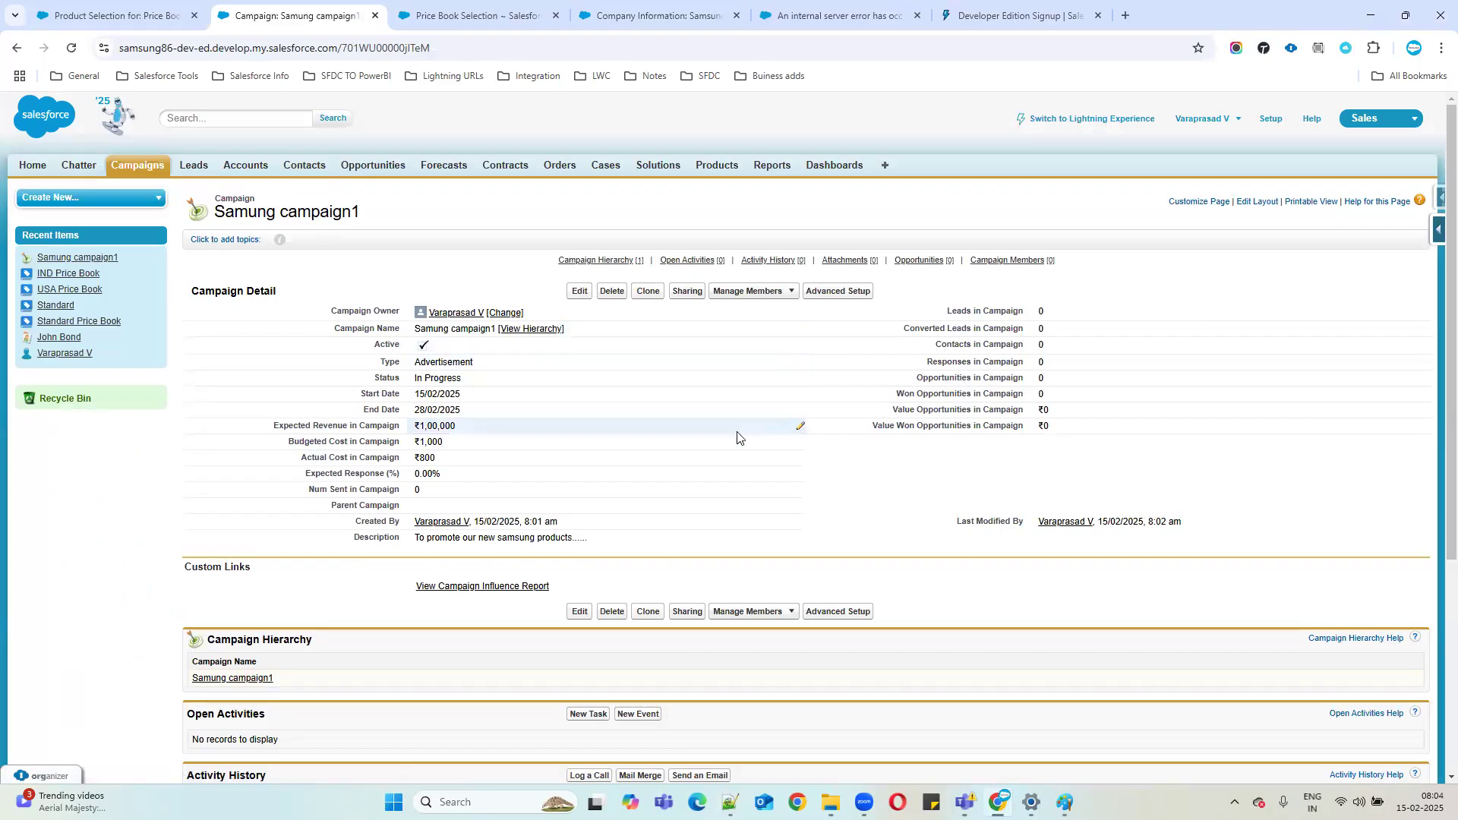
{"action": "double_click", "coordinate": [1041, 311]}
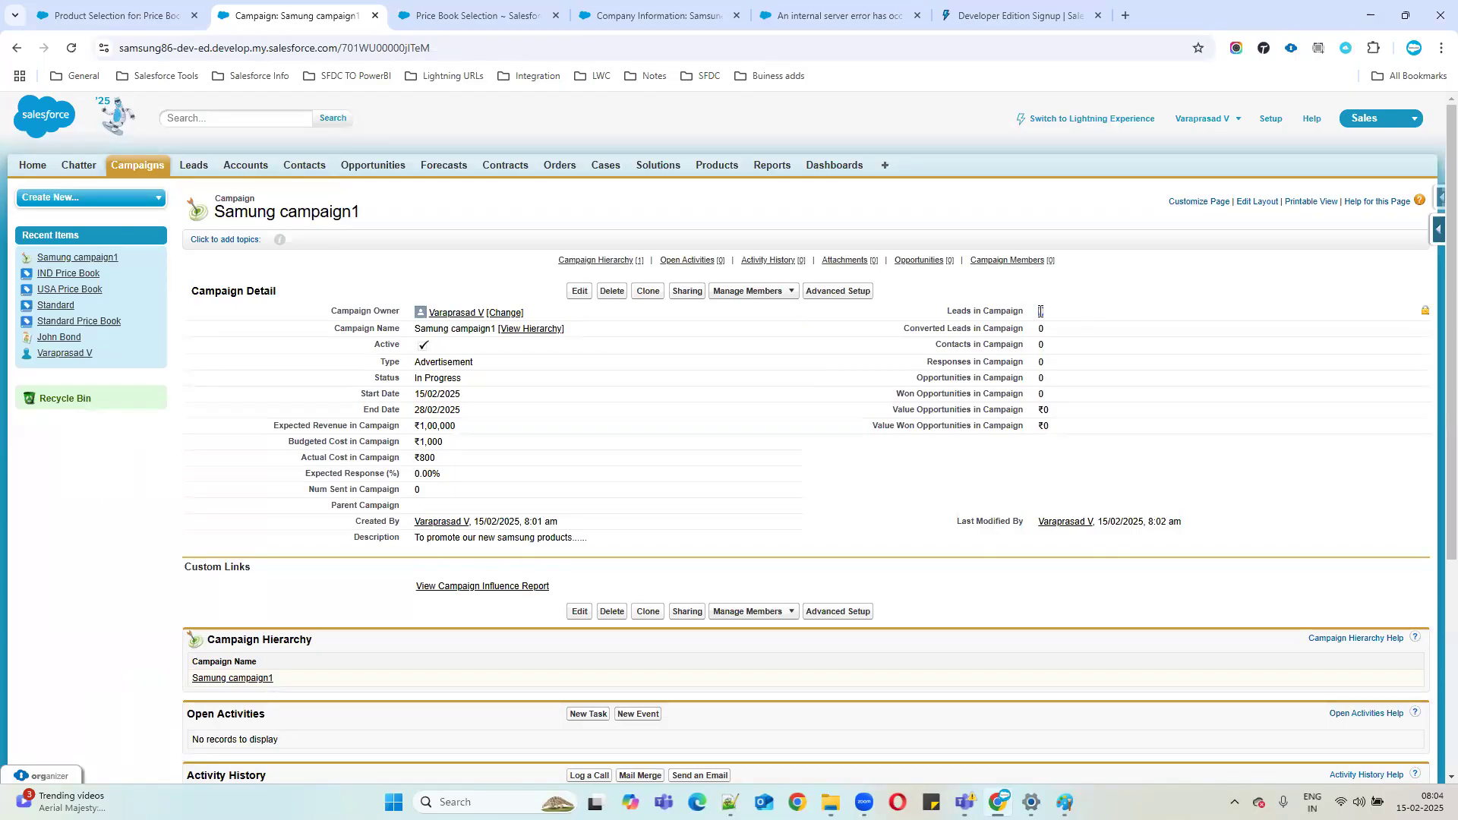
{"action": "scroll", "coordinate": [628, 553], "scroll_direction": "down", "scroll_amount": 5}
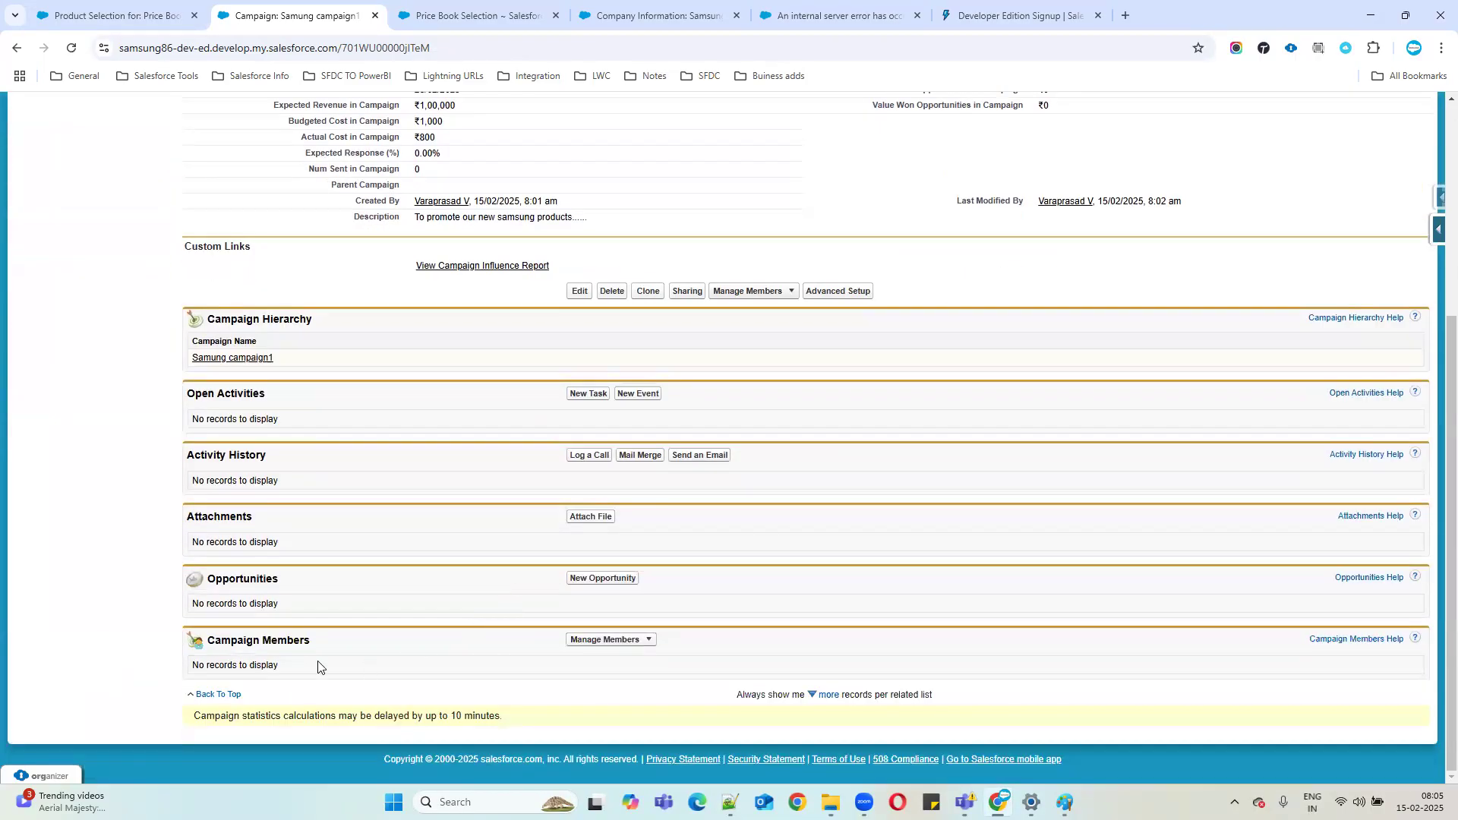
{"action": "left_click_drag", "start_coordinate": [210, 642], "coordinate": [467, 651]}
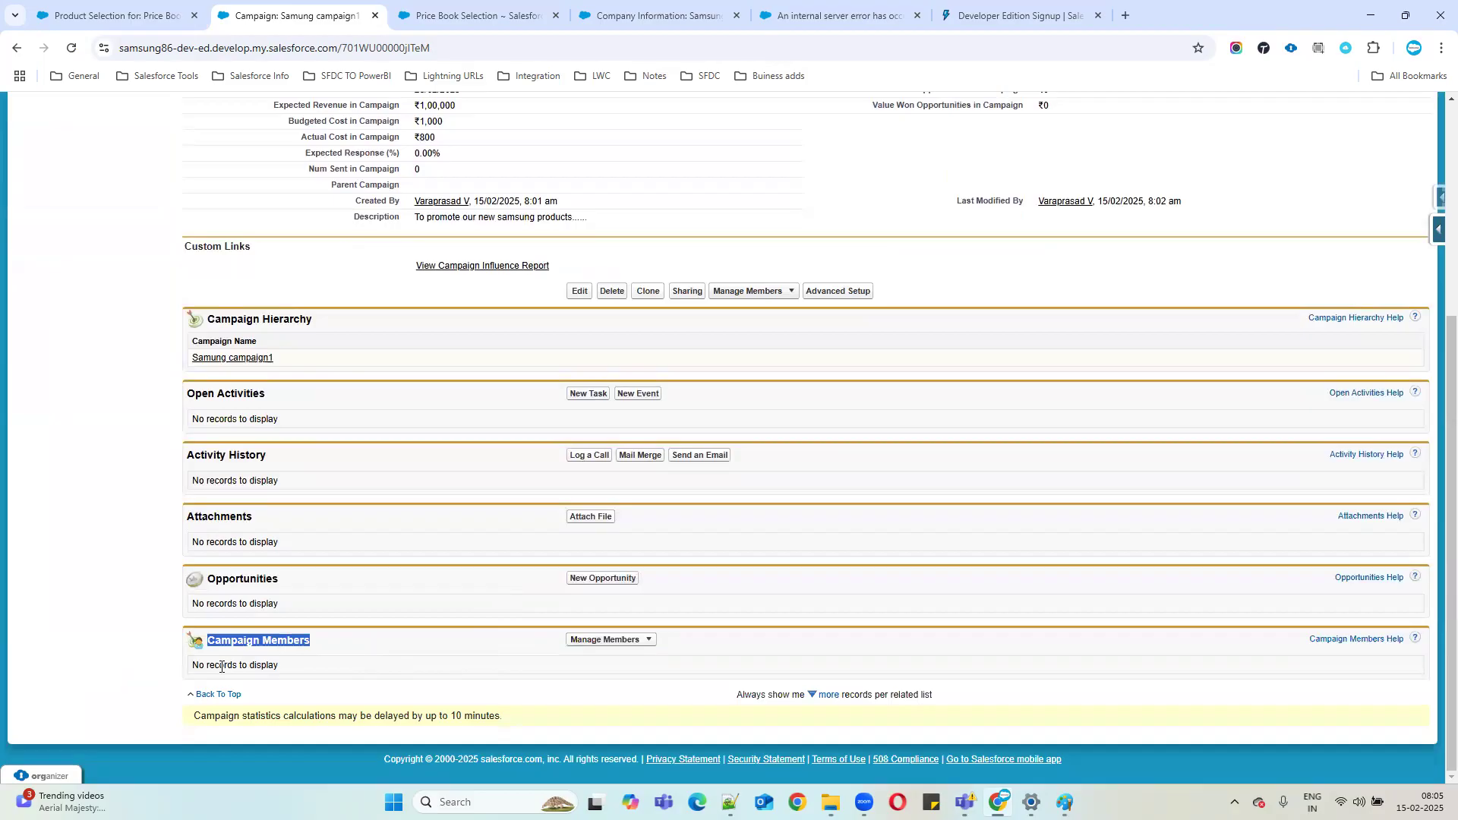
{"action": "left_click_drag", "start_coordinate": [190, 667], "coordinate": [551, 668]}
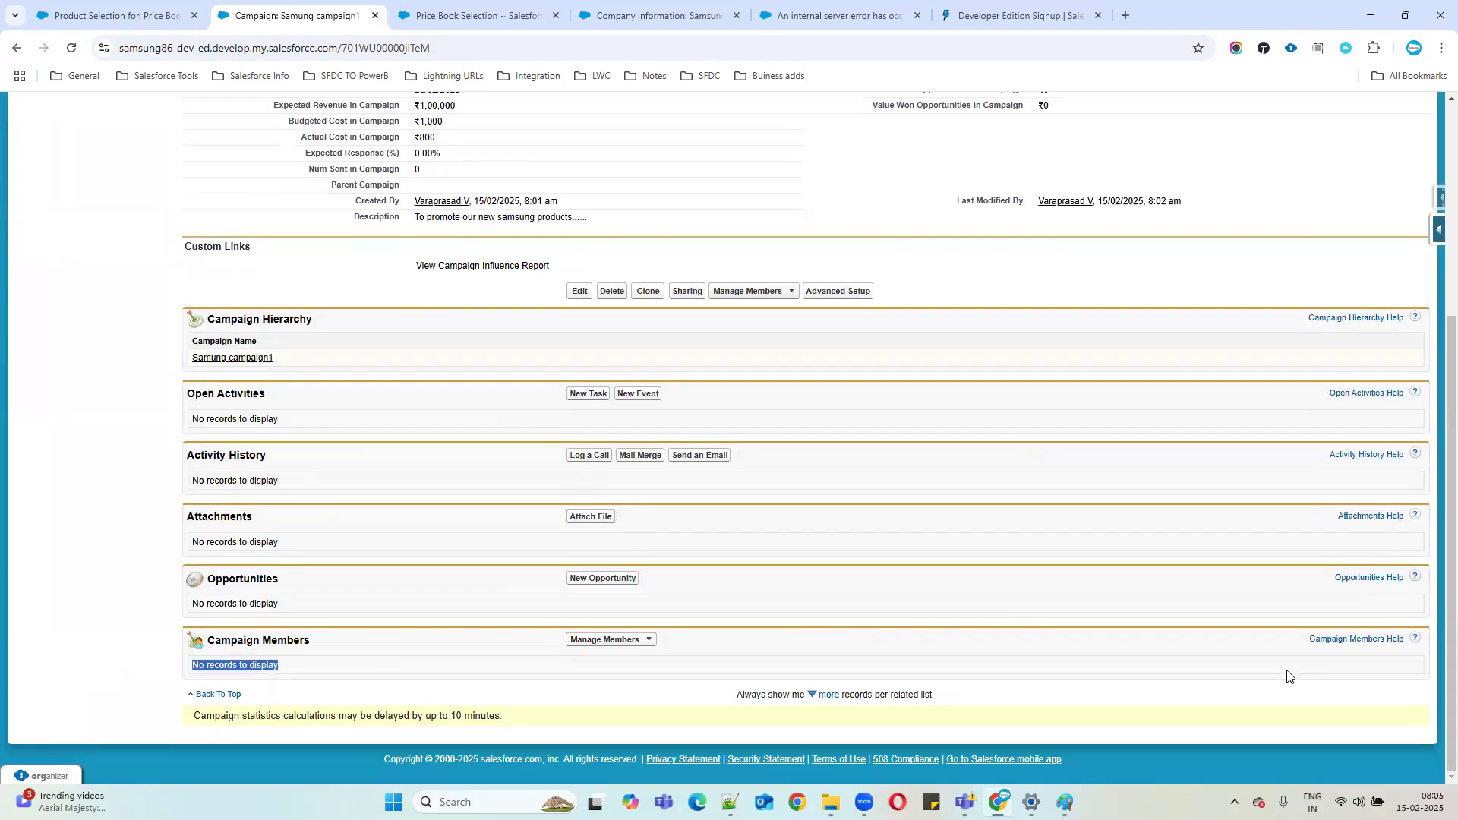
{"action": "scroll", "coordinate": [467, 598], "scroll_direction": "up", "scroll_amount": 2}
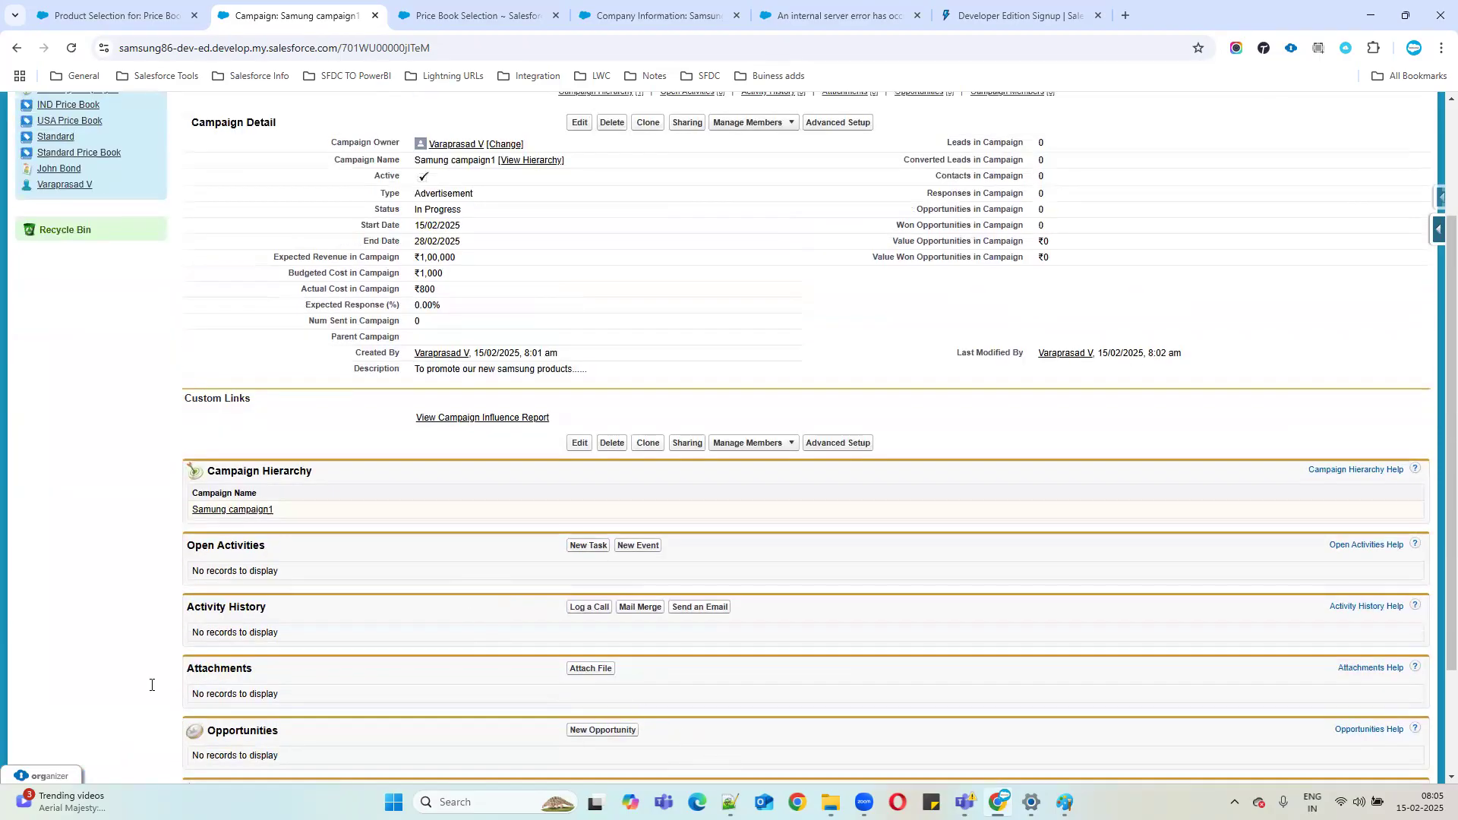
{"action": "key", "text": "alt+Tab"}
{"action": "left_click", "coordinate": [1370, 14]}
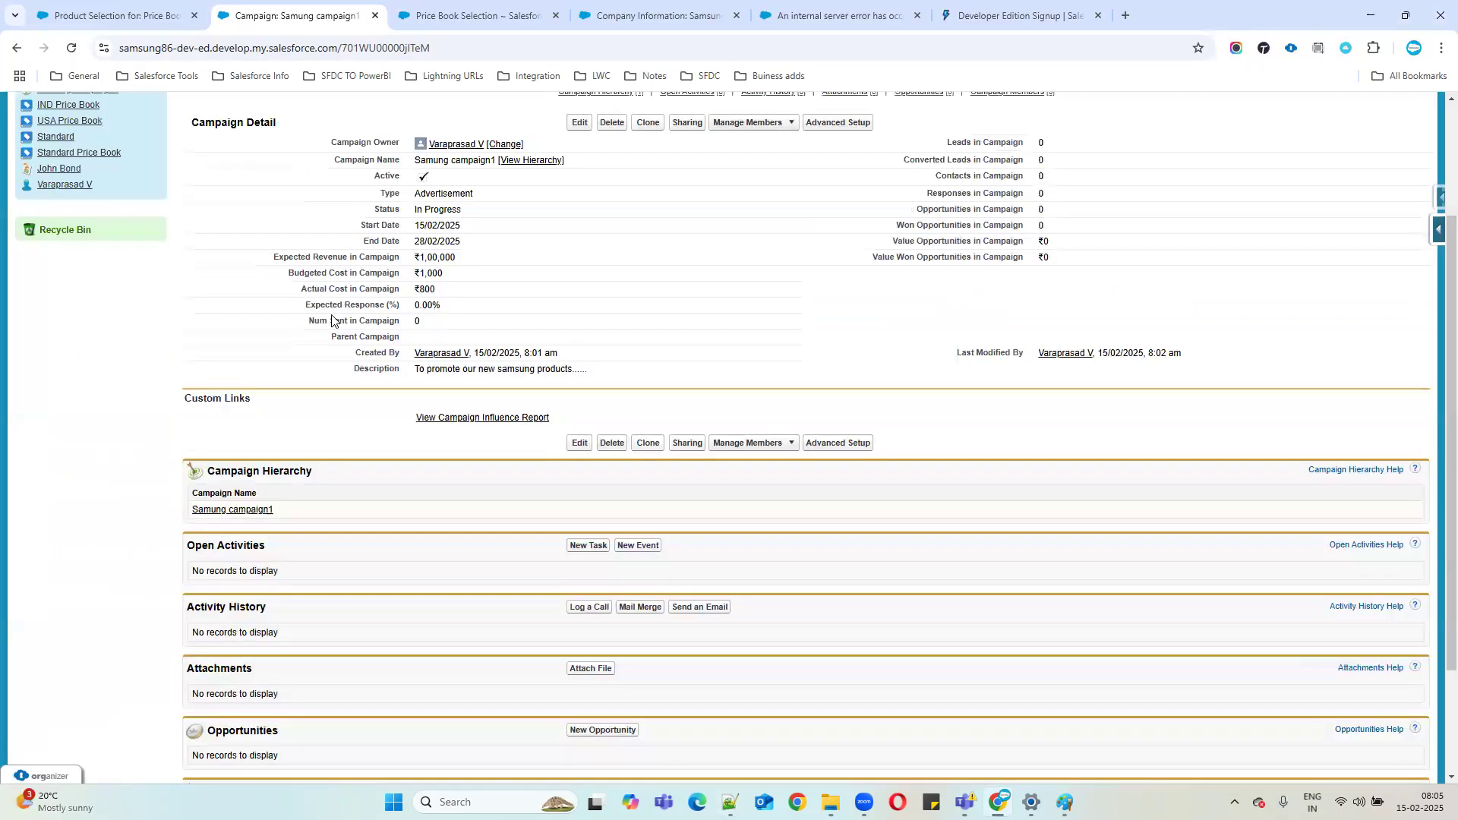
{"action": "scroll", "coordinate": [573, 508], "scroll_direction": "up", "scroll_amount": 2}
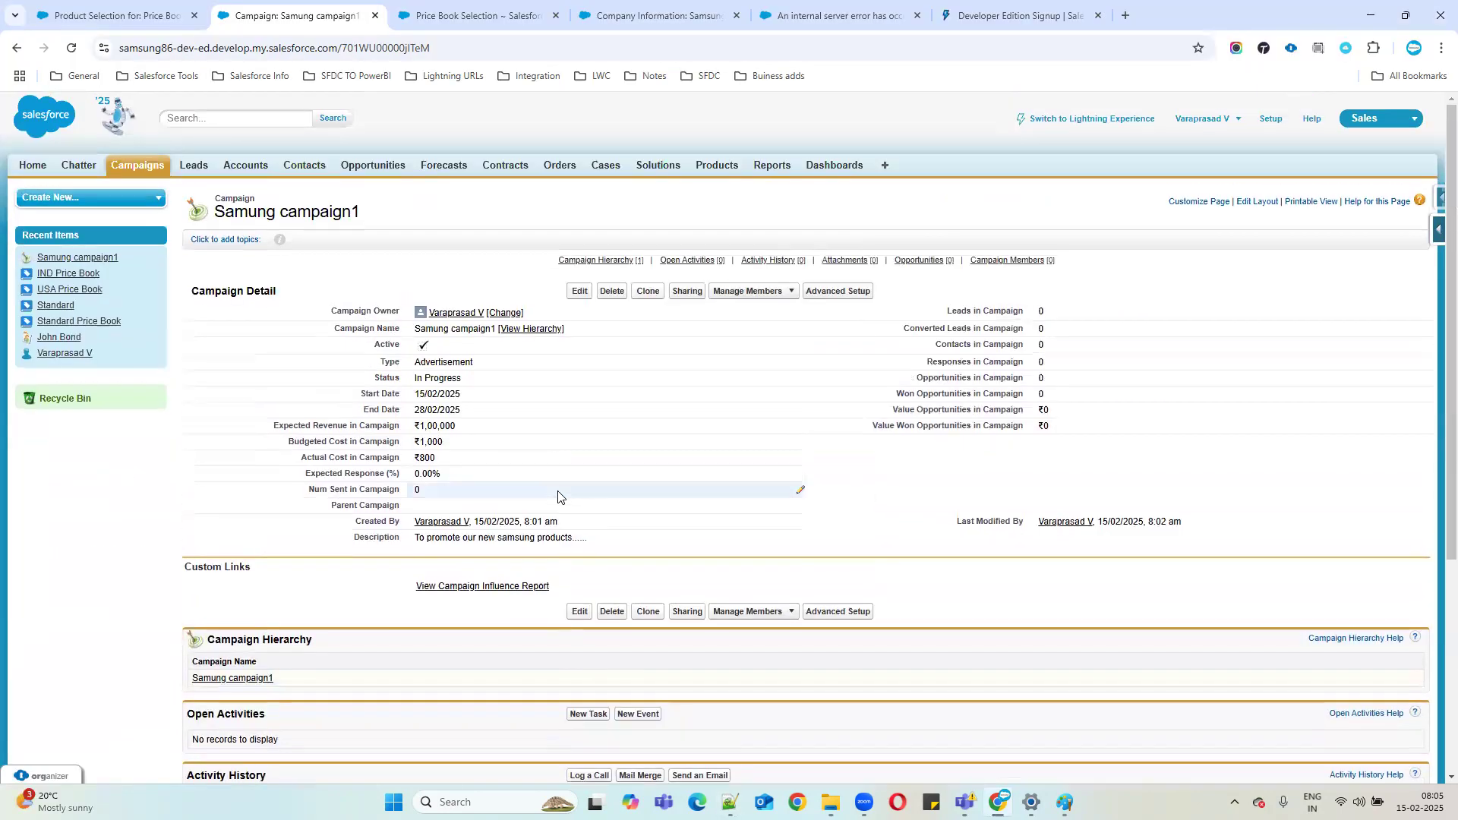
Open a blank New Lead form in a new Leads tab and set the salutation to Ms.
{"action": "middle_click", "coordinate": [199, 173]}
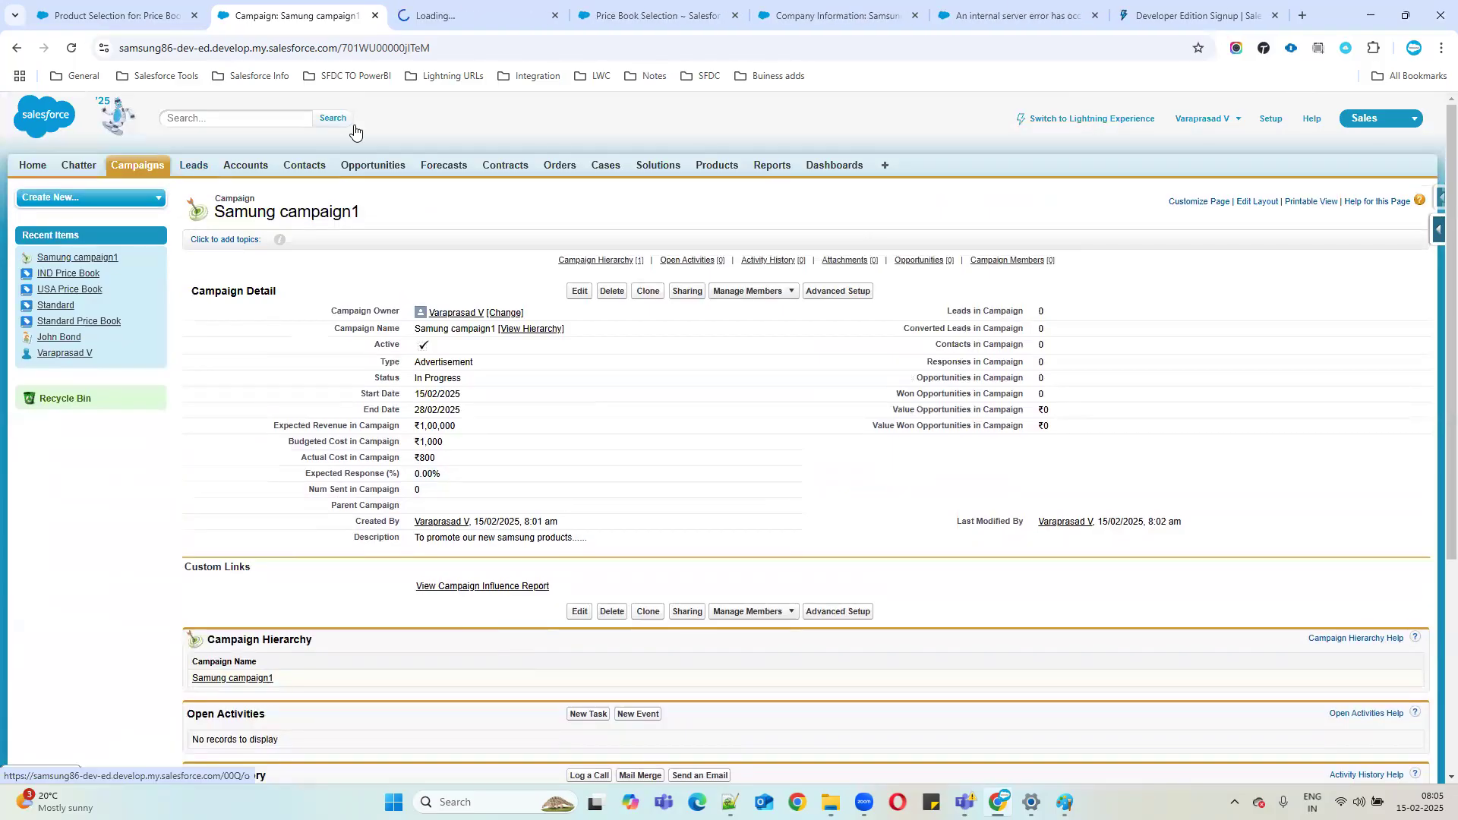
{"action": "left_click", "coordinate": [458, 15]}
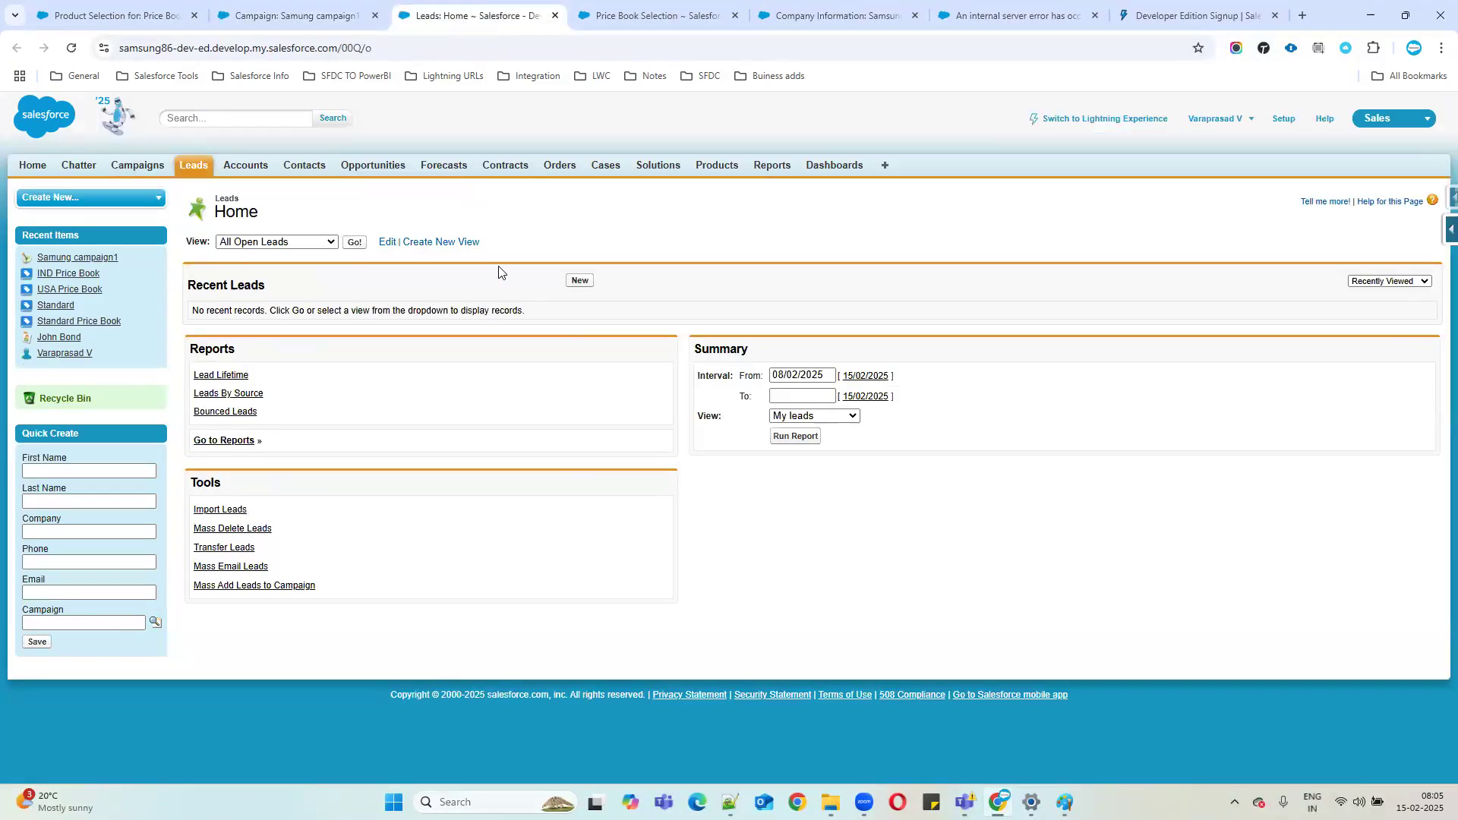
{"action": "left_click", "coordinate": [579, 281]}
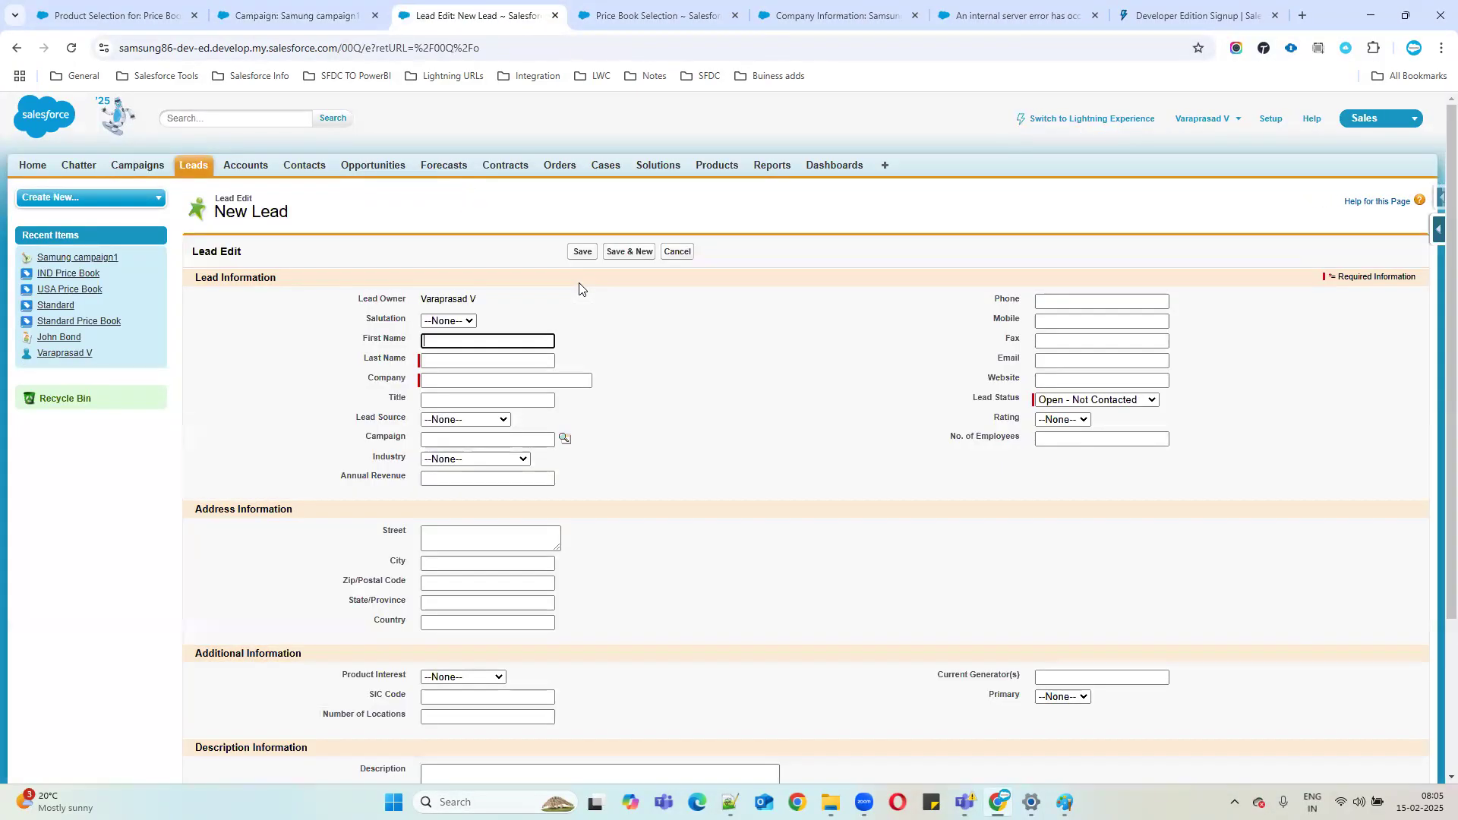
{"action": "left_click", "coordinate": [472, 323]}
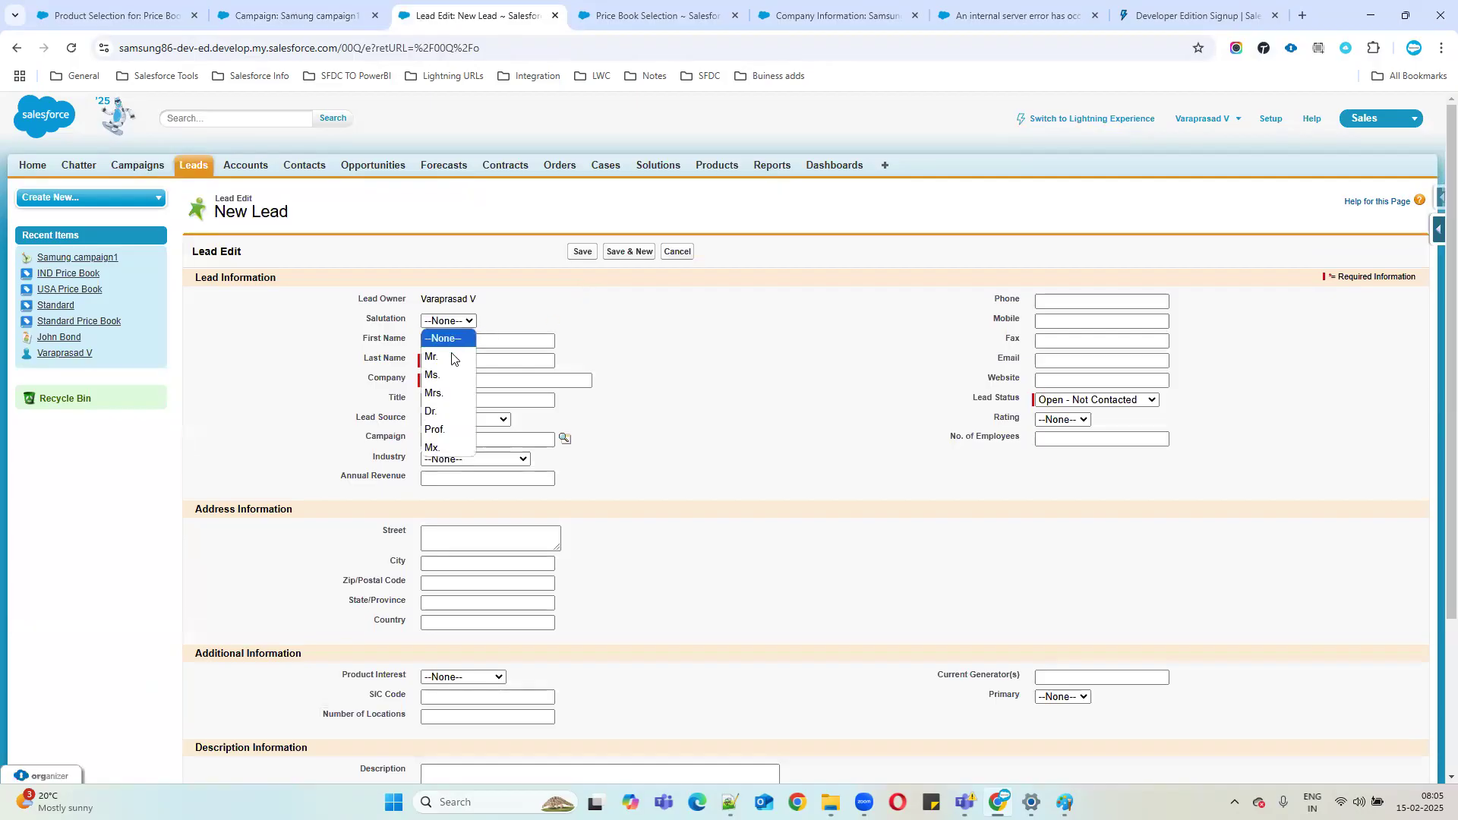
{"action": "left_click", "coordinate": [444, 374]}
Enter the lead's first and last name, company IBM and title 'Team LEad'.
{"action": "left_click", "coordinate": [438, 340]}
{"action": "type", "text": "Kusuma"}
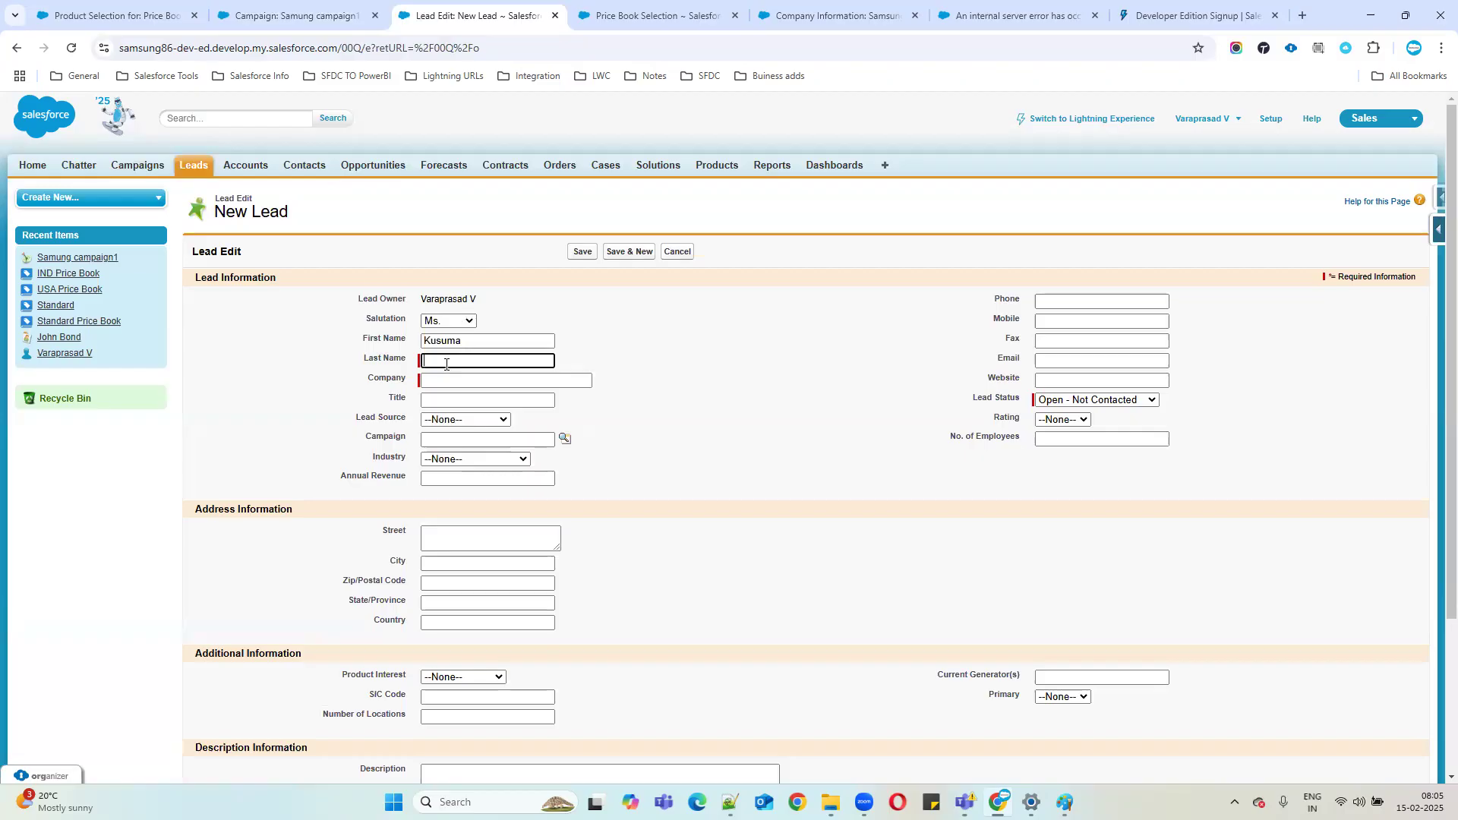
{"action": "type", "text": "S"}
{"action": "left_click", "coordinate": [456, 382]}
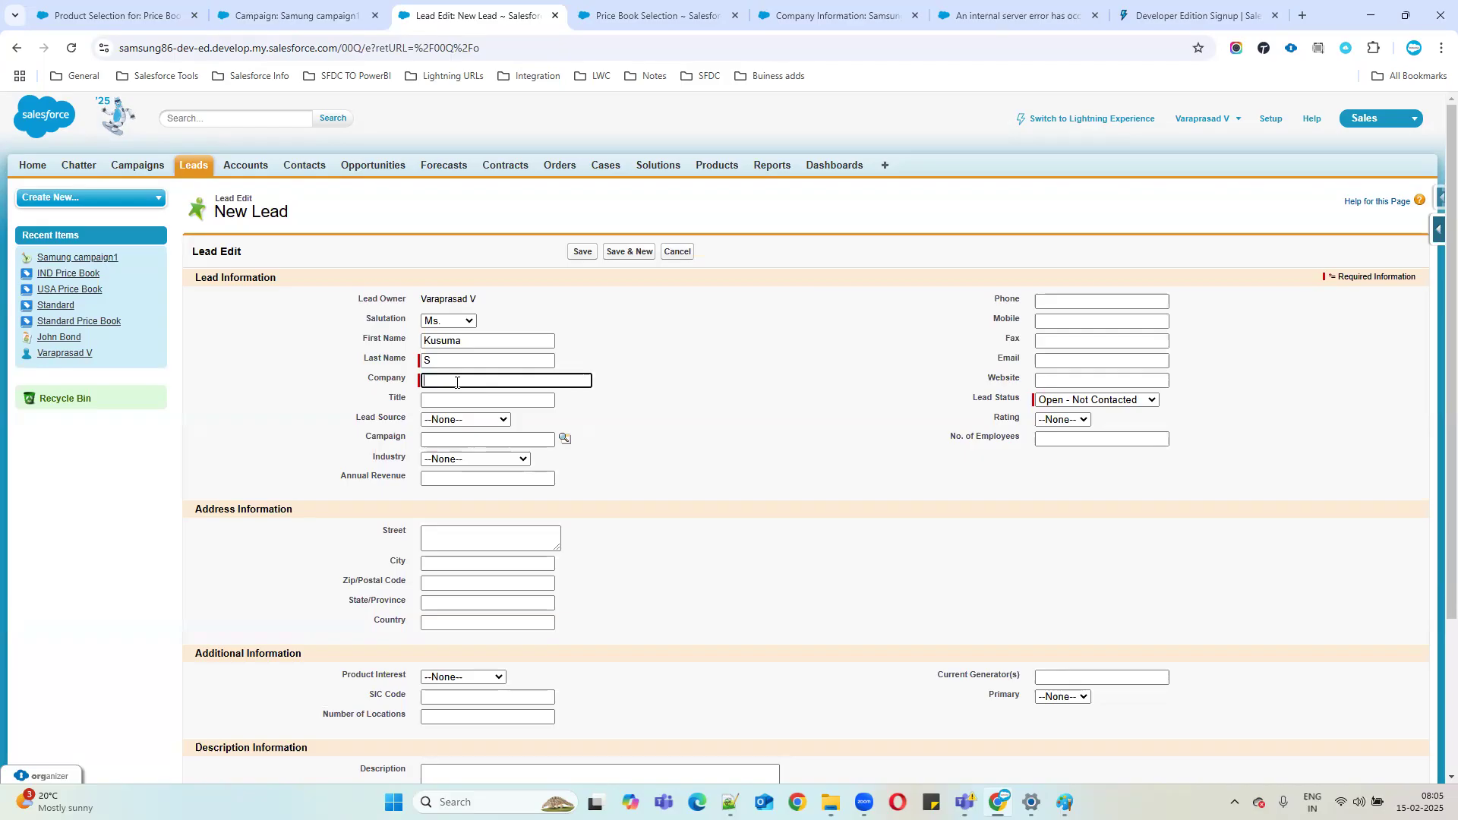
{"action": "type", "text": "IBM"}
{"action": "left_click", "coordinate": [440, 400]}
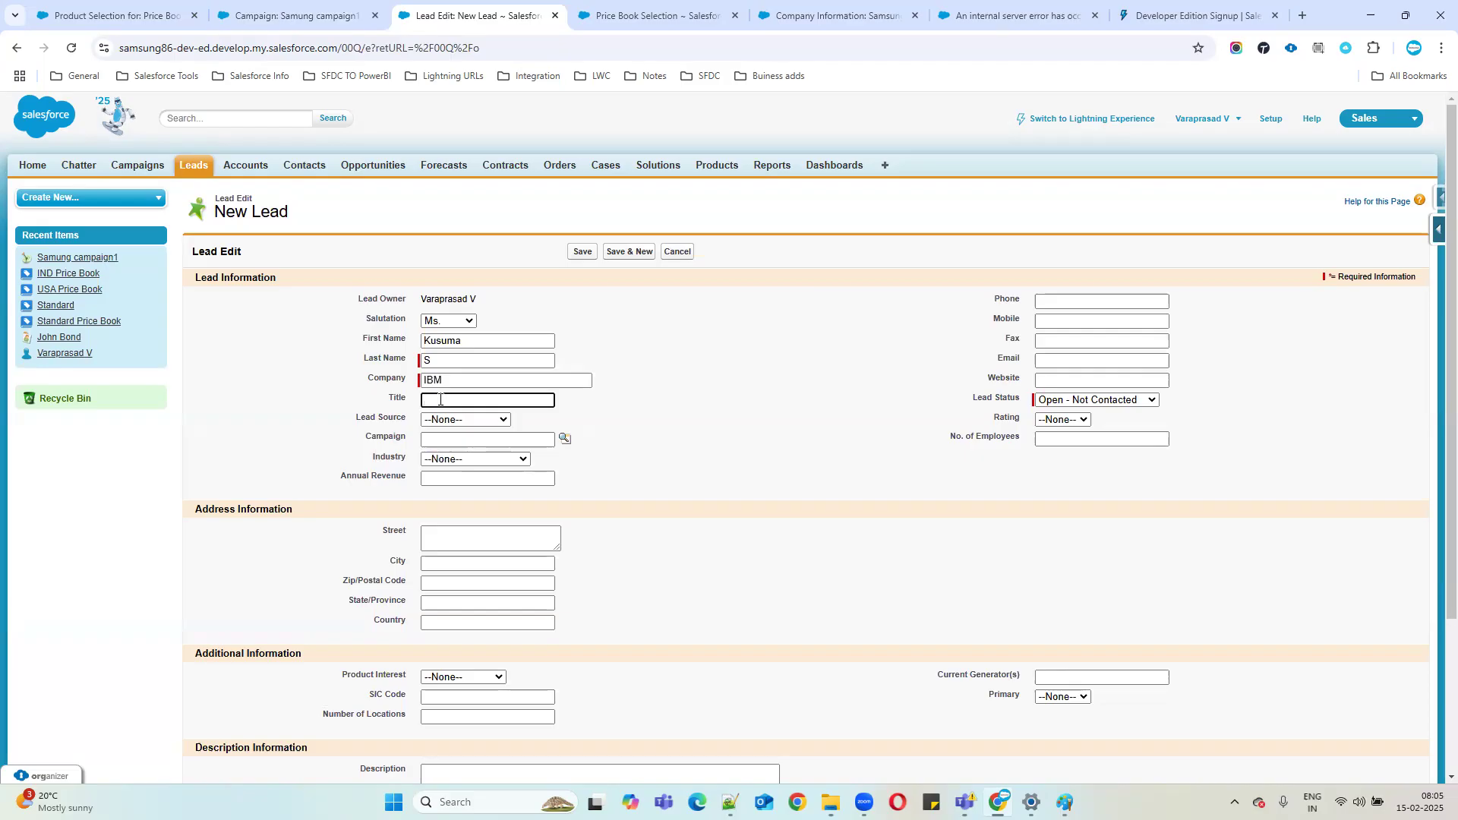
{"action": "type", "text": "Team LEa"}
Look through the Lead Source choices and close them without picking one.
{"action": "left_click_drag", "start_coordinate": [339, 417], "coordinate": [407, 418]}
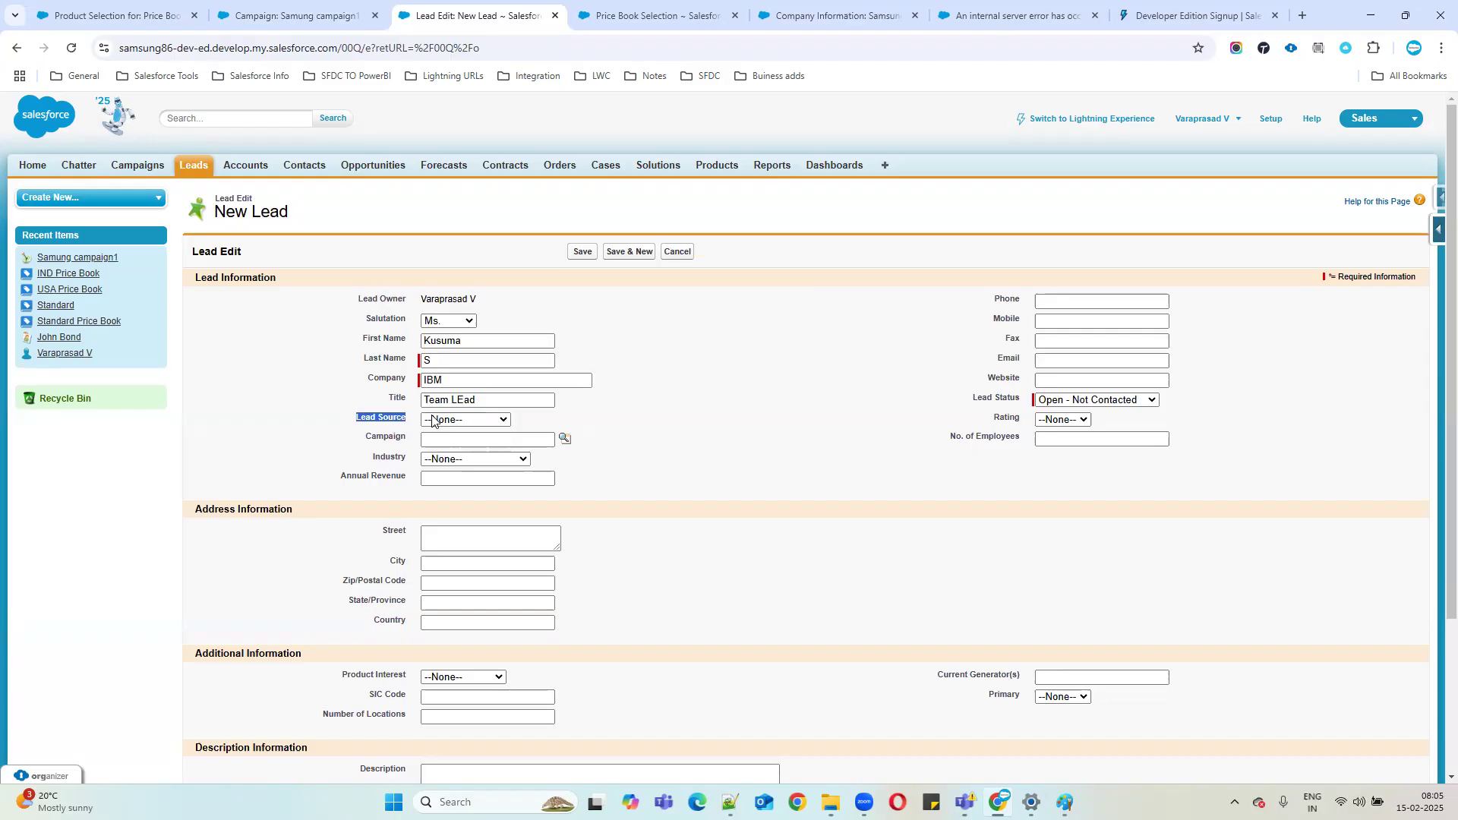
{"action": "left_click", "coordinate": [463, 418]}
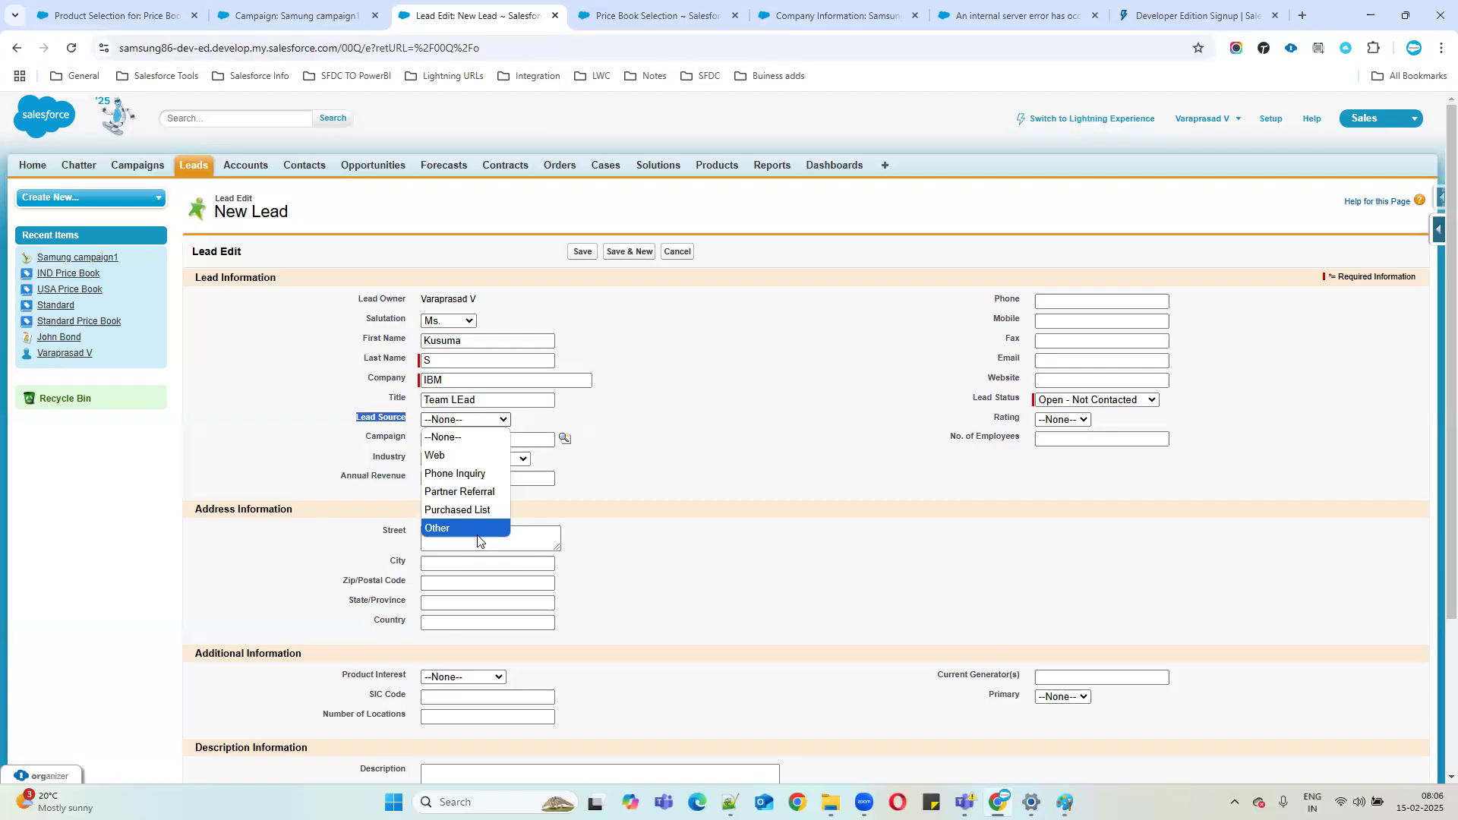
{"action": "left_click", "coordinate": [324, 422]}
{"action": "left_click_drag", "start_coordinate": [360, 422], "coordinate": [458, 424]}
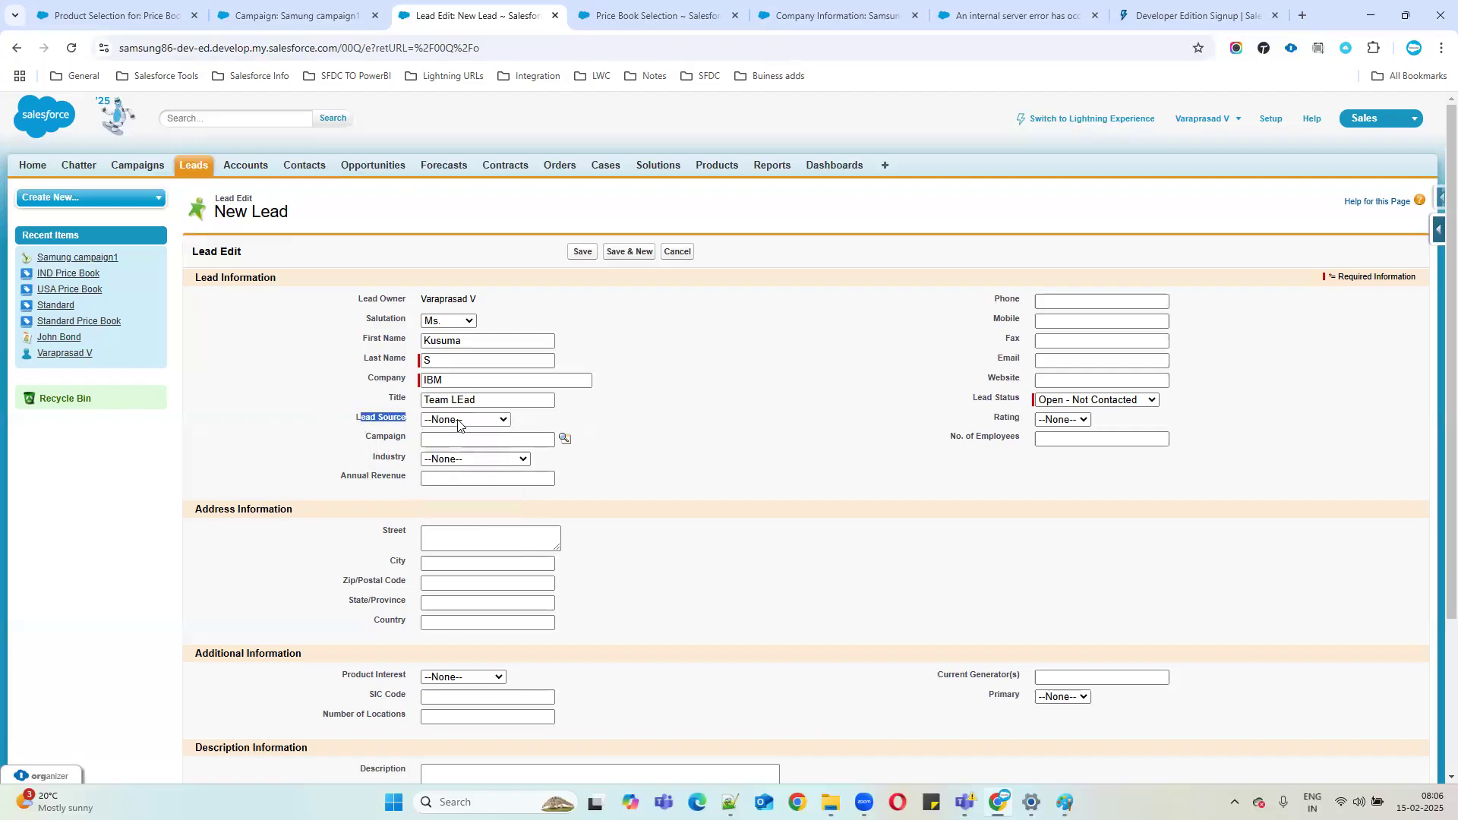
Open the Lead Source field's setup page through View Fields to review its picklist values.
{"action": "left_click", "coordinate": [1437, 228]}
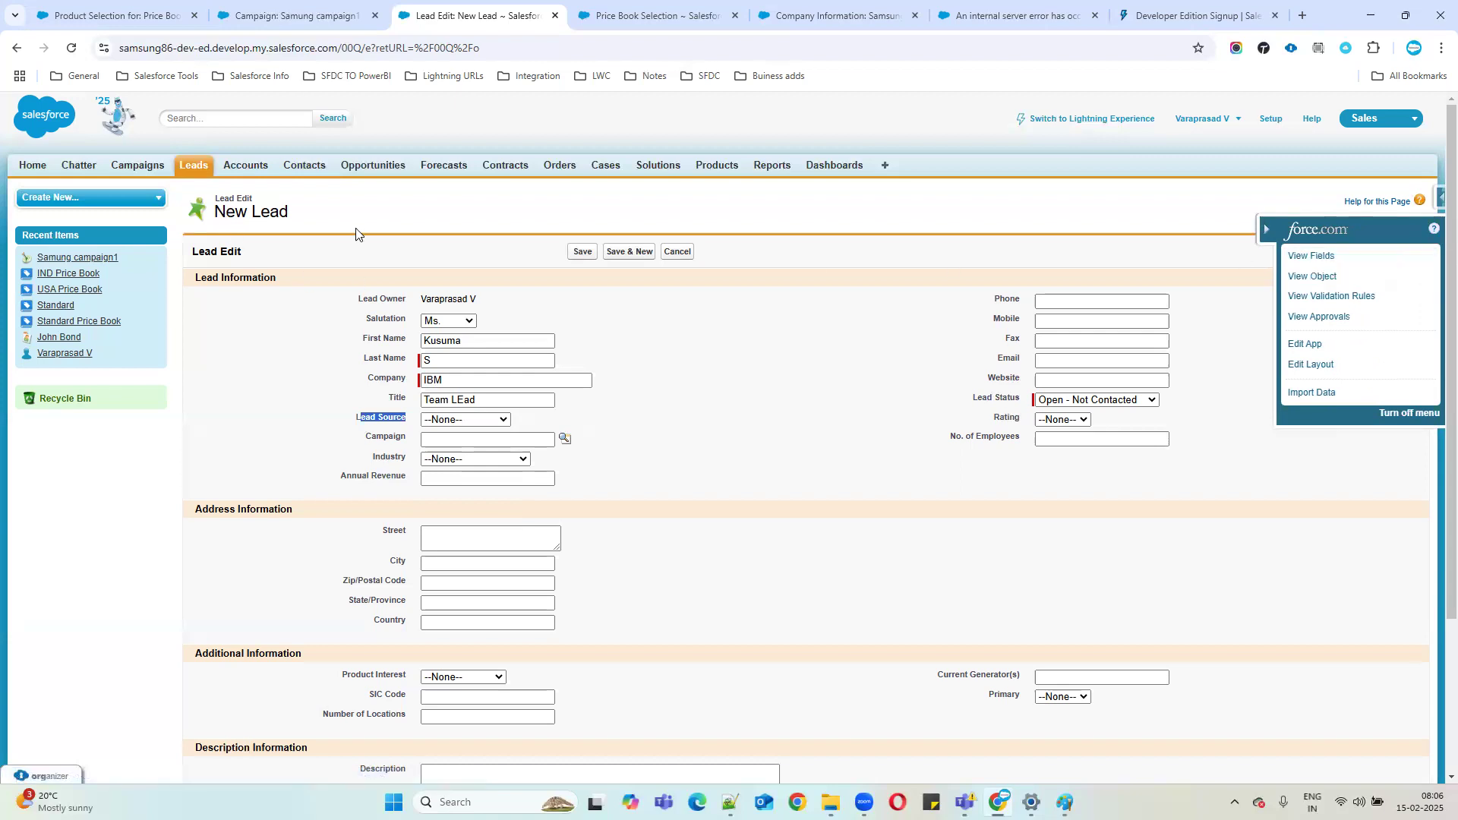
{"action": "left_click", "coordinate": [1310, 258], "text": "ctrl"}
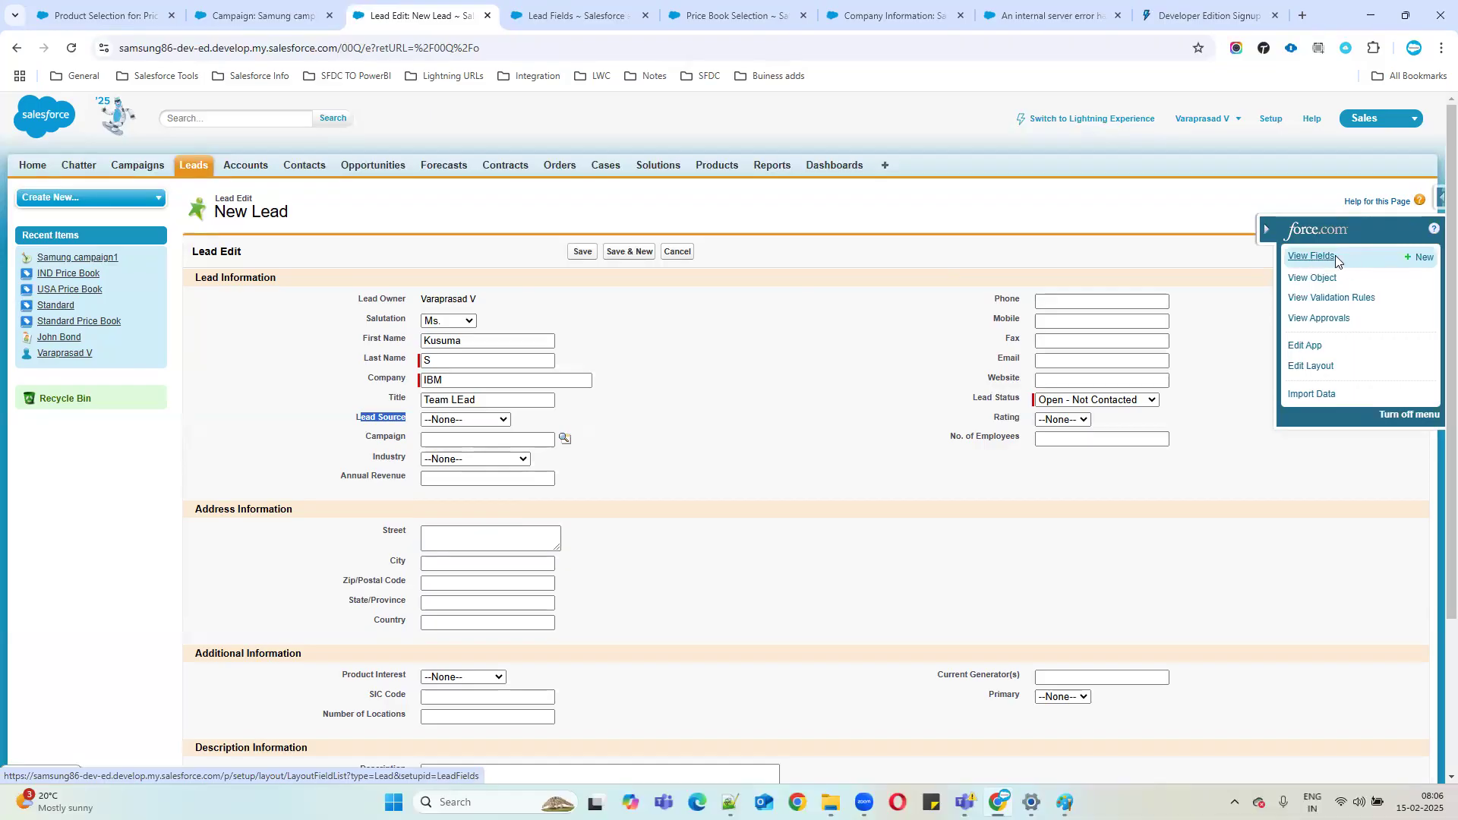
{"action": "left_click", "coordinate": [579, 21]}
{"action": "scroll", "coordinate": [319, 577], "scroll_direction": "down", "scroll_amount": 3}
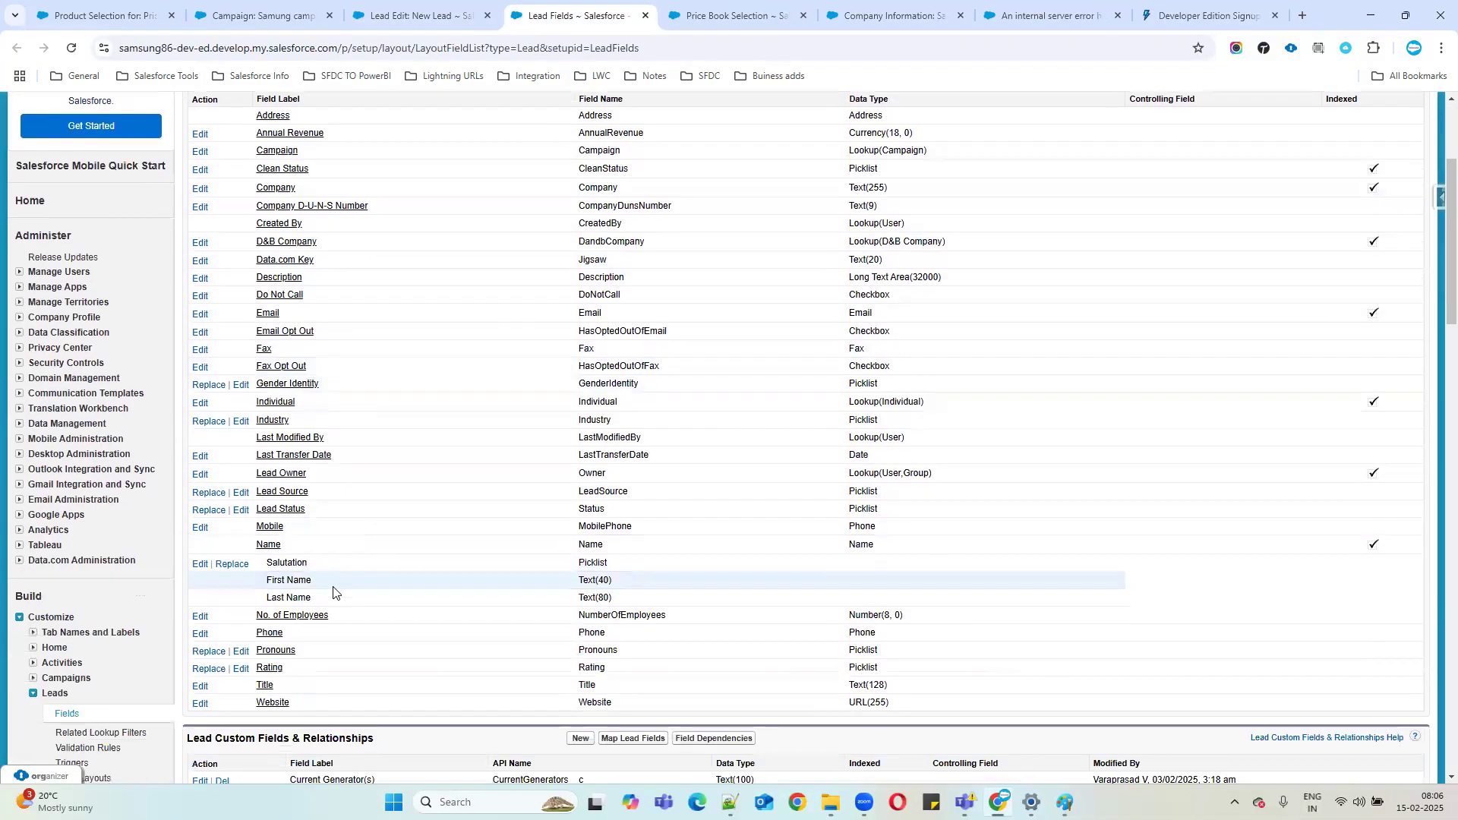
{"action": "left_click", "coordinate": [288, 492]}
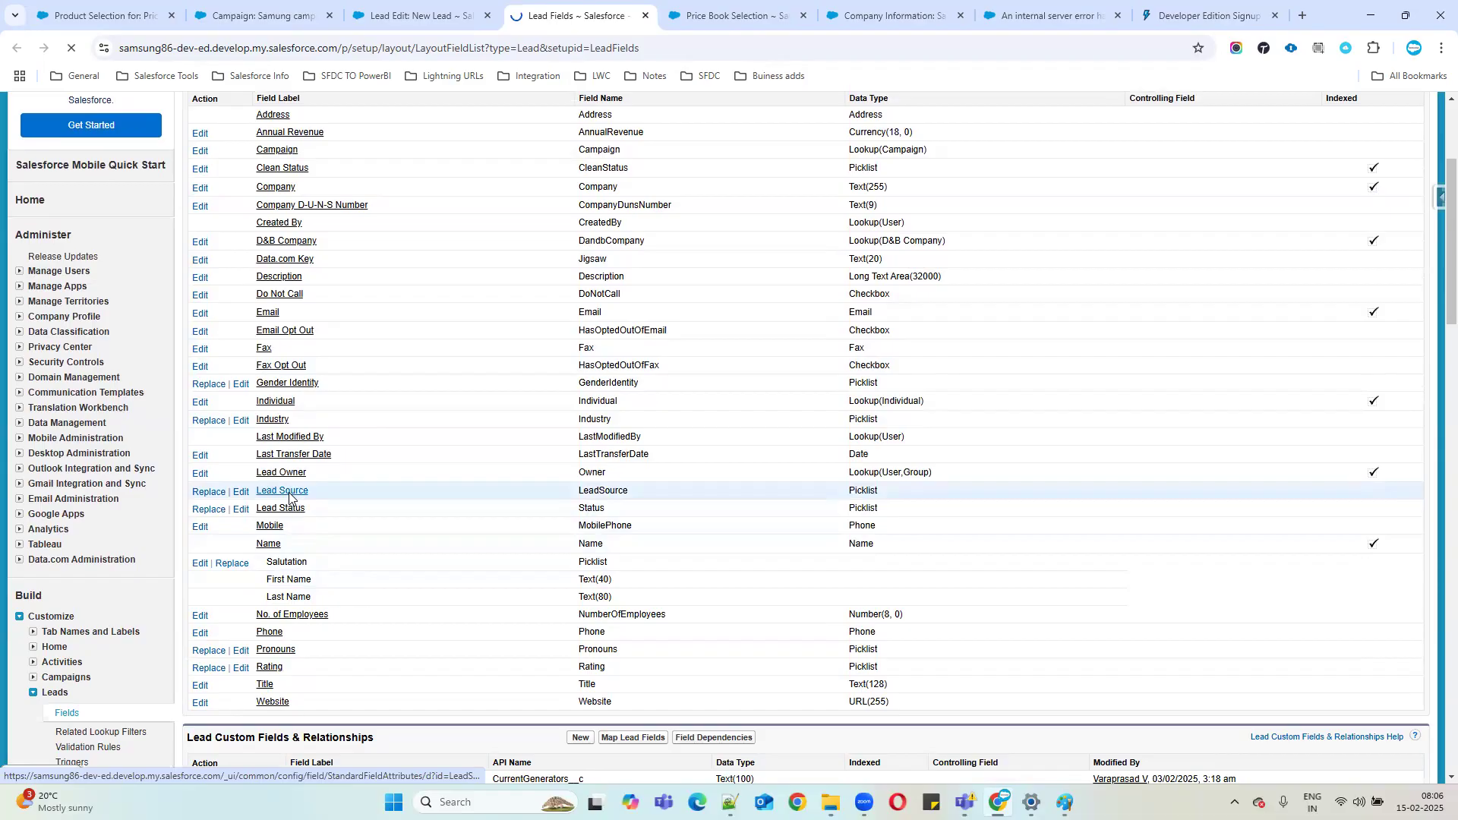
{"action": "scroll", "coordinate": [537, 524], "scroll_direction": "down", "scroll_amount": 1}
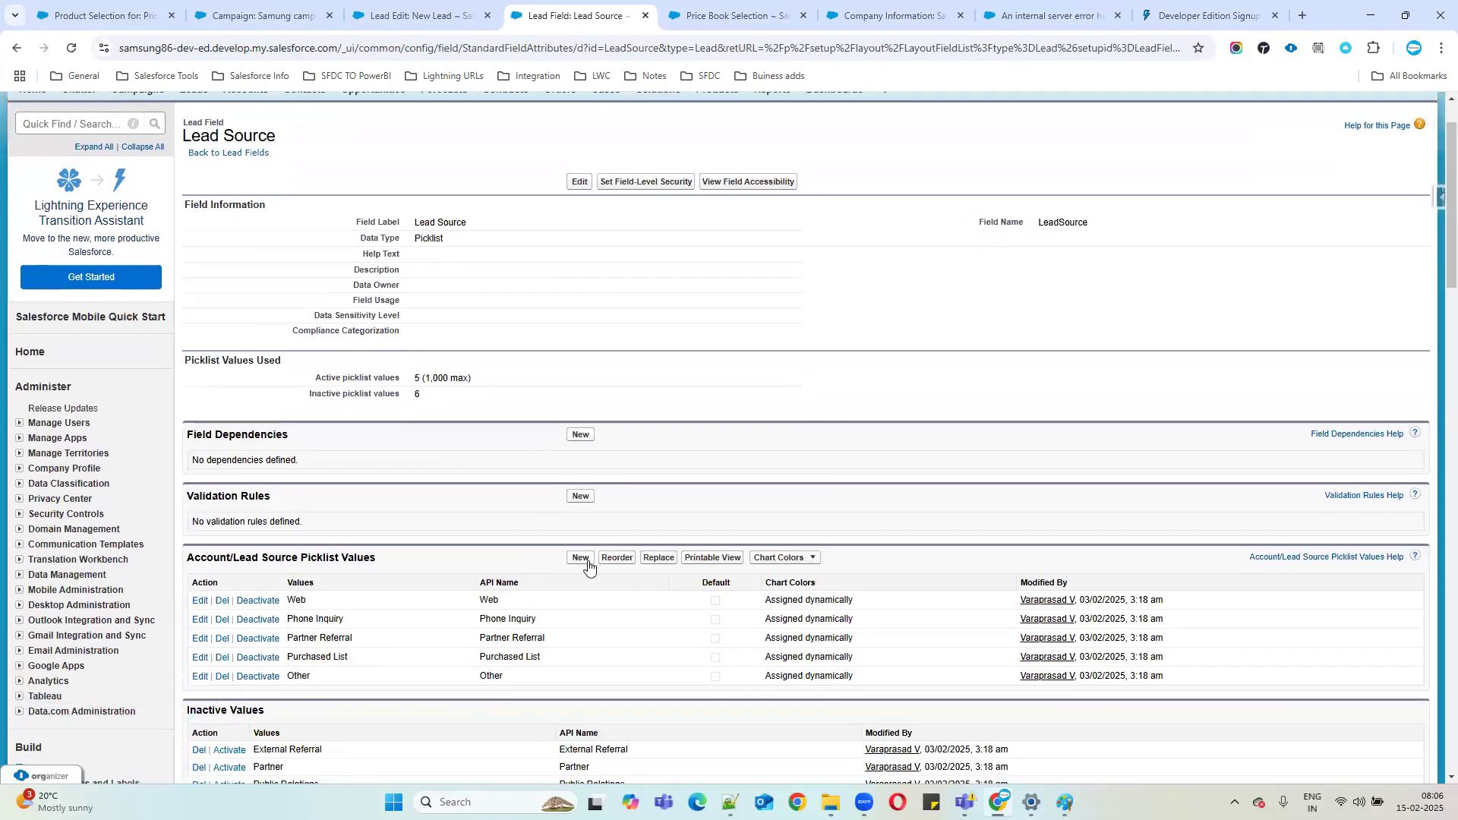
Back on the new lead, set Lead Source to Other.
{"action": "left_click", "coordinate": [421, 26]}
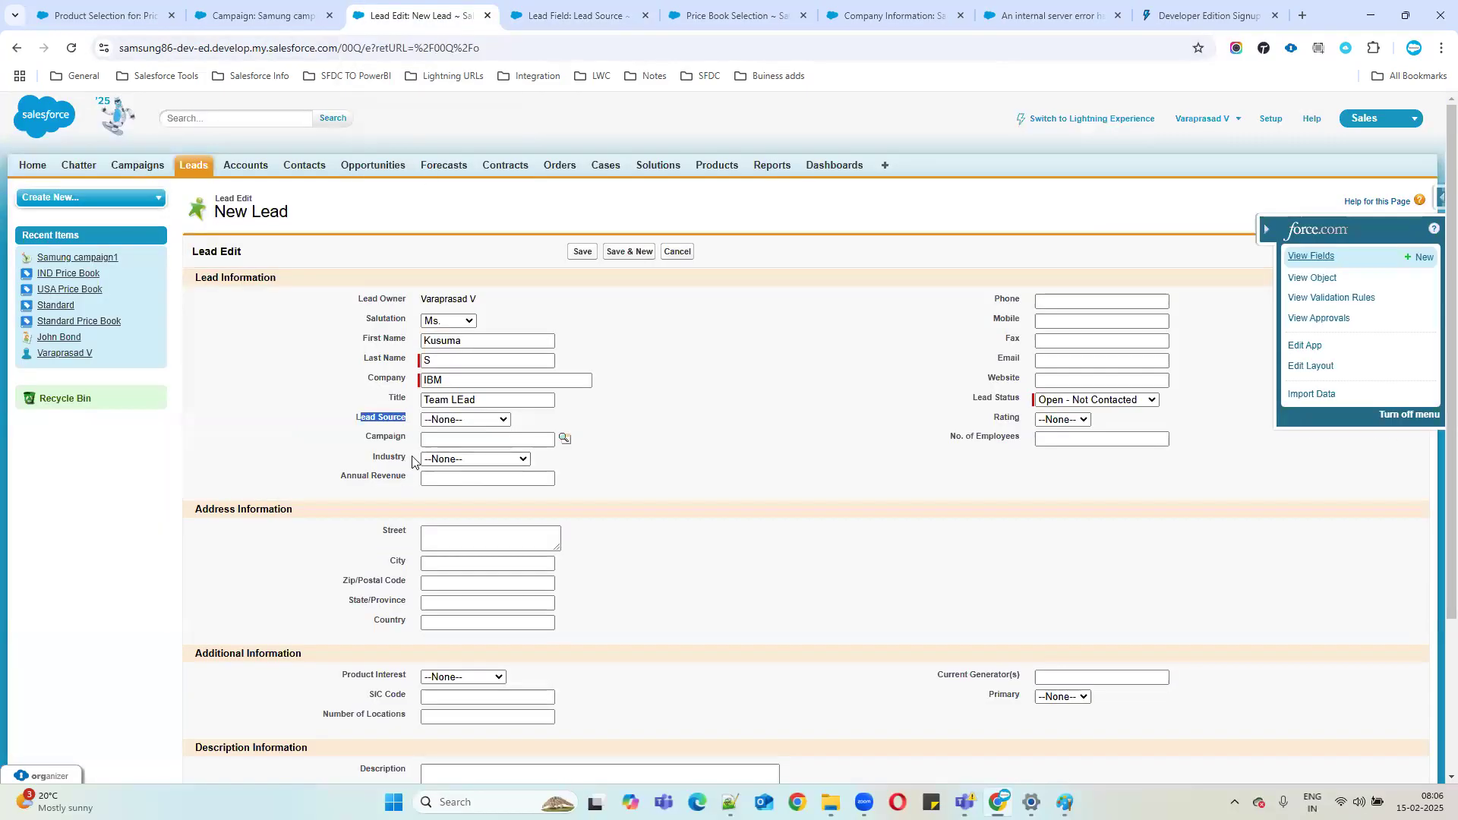
{"action": "left_click", "coordinate": [461, 422]}
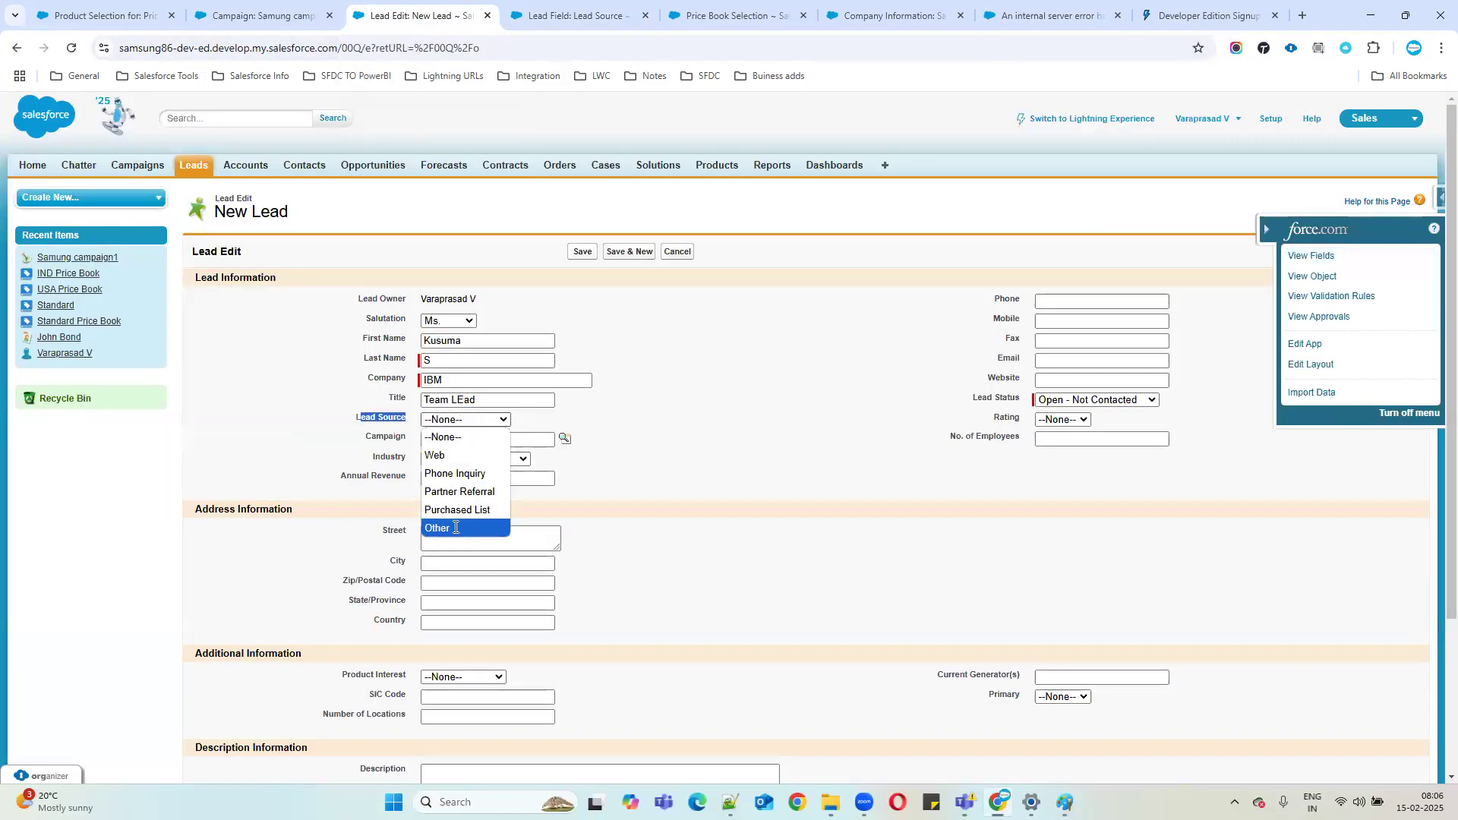
{"action": "left_click", "coordinate": [458, 529]}
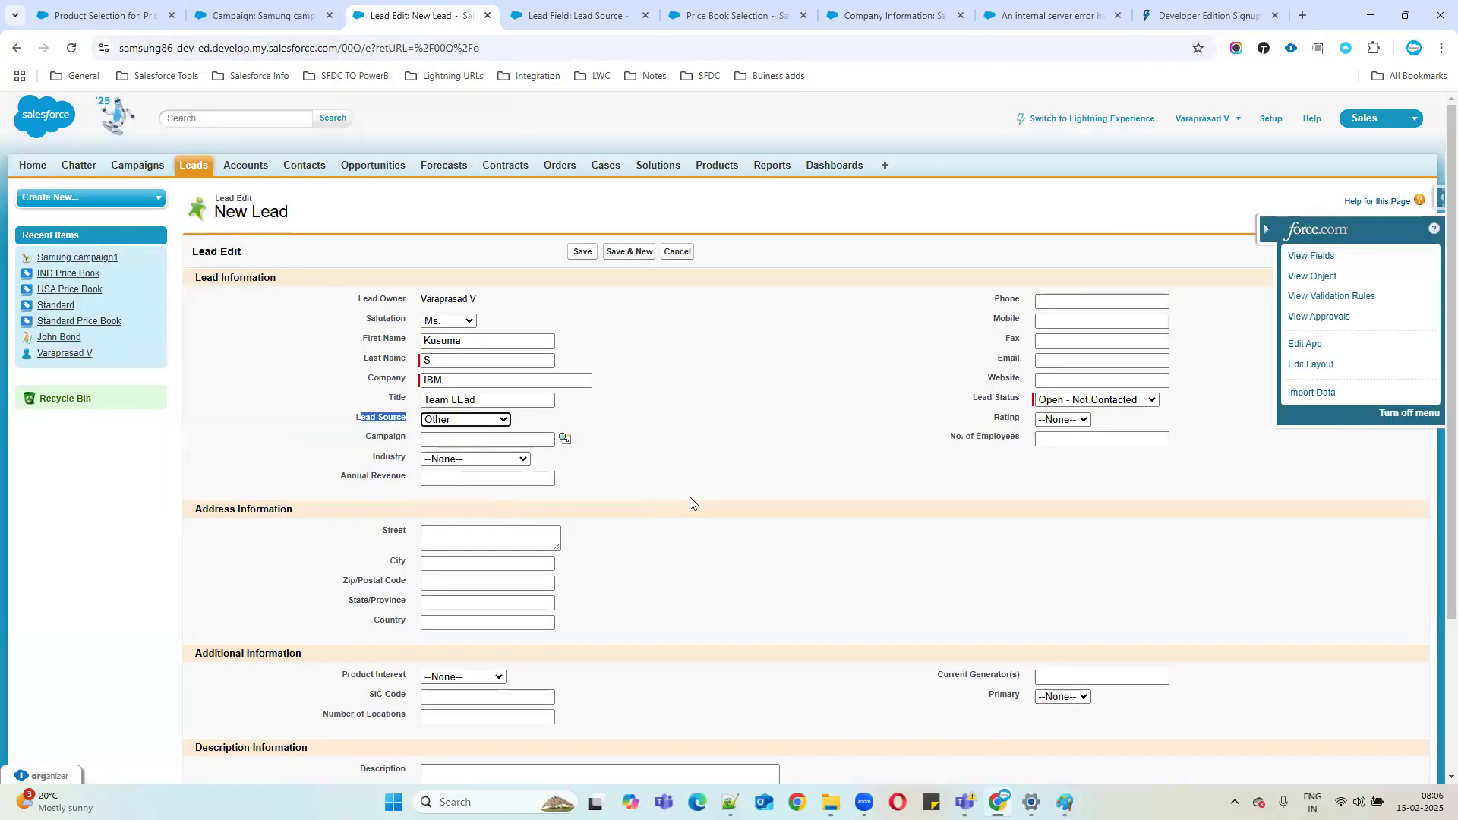
Link the lead to Samung campaign1 through the Campaign lookup and set Industry to Technology.
{"action": "left_click", "coordinate": [462, 439]}
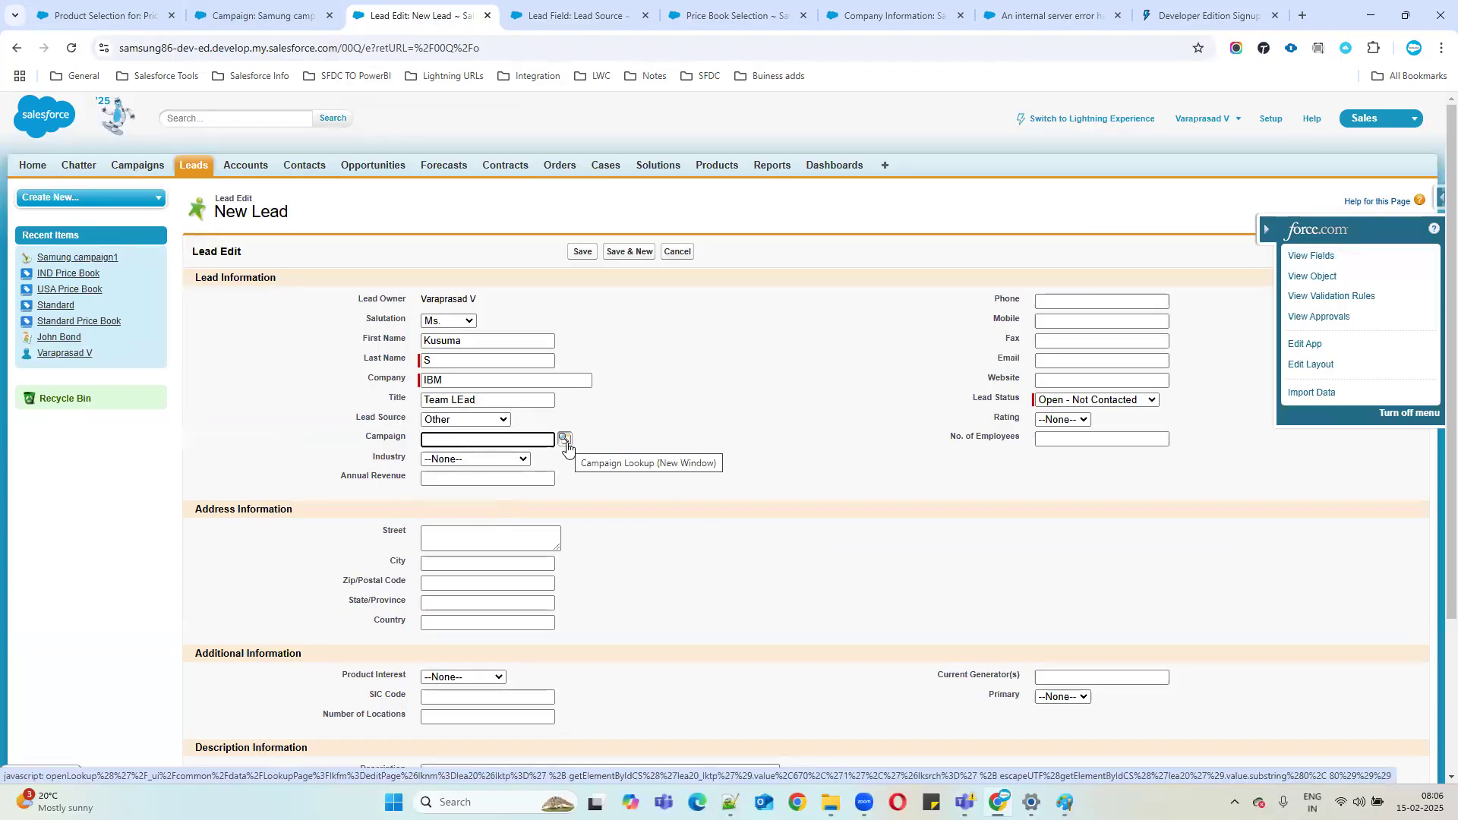
{"action": "left_click", "coordinate": [565, 445]}
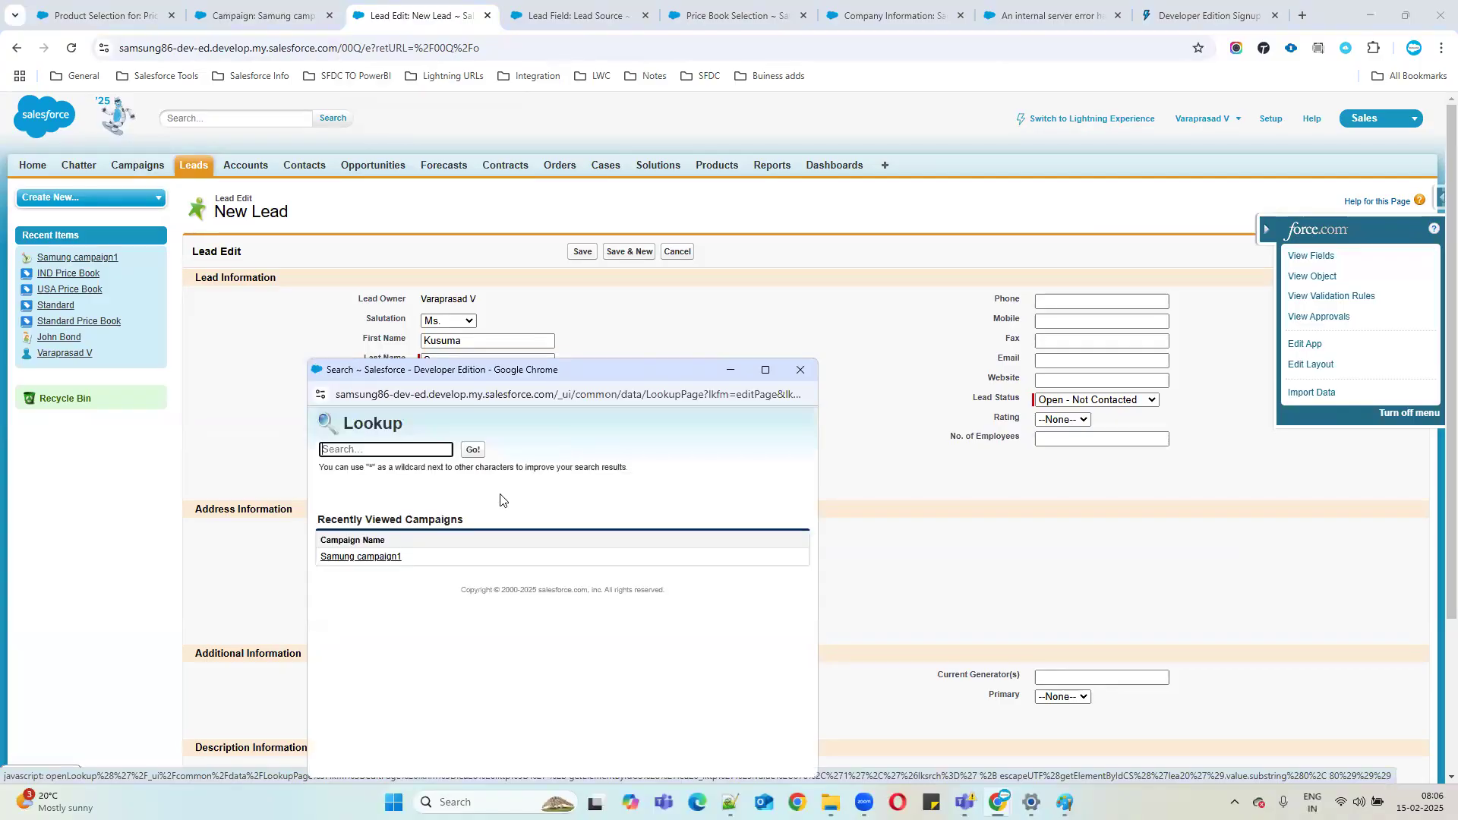
{"action": "left_click", "coordinate": [384, 560]}
{"action": "left_click", "coordinate": [452, 461]}
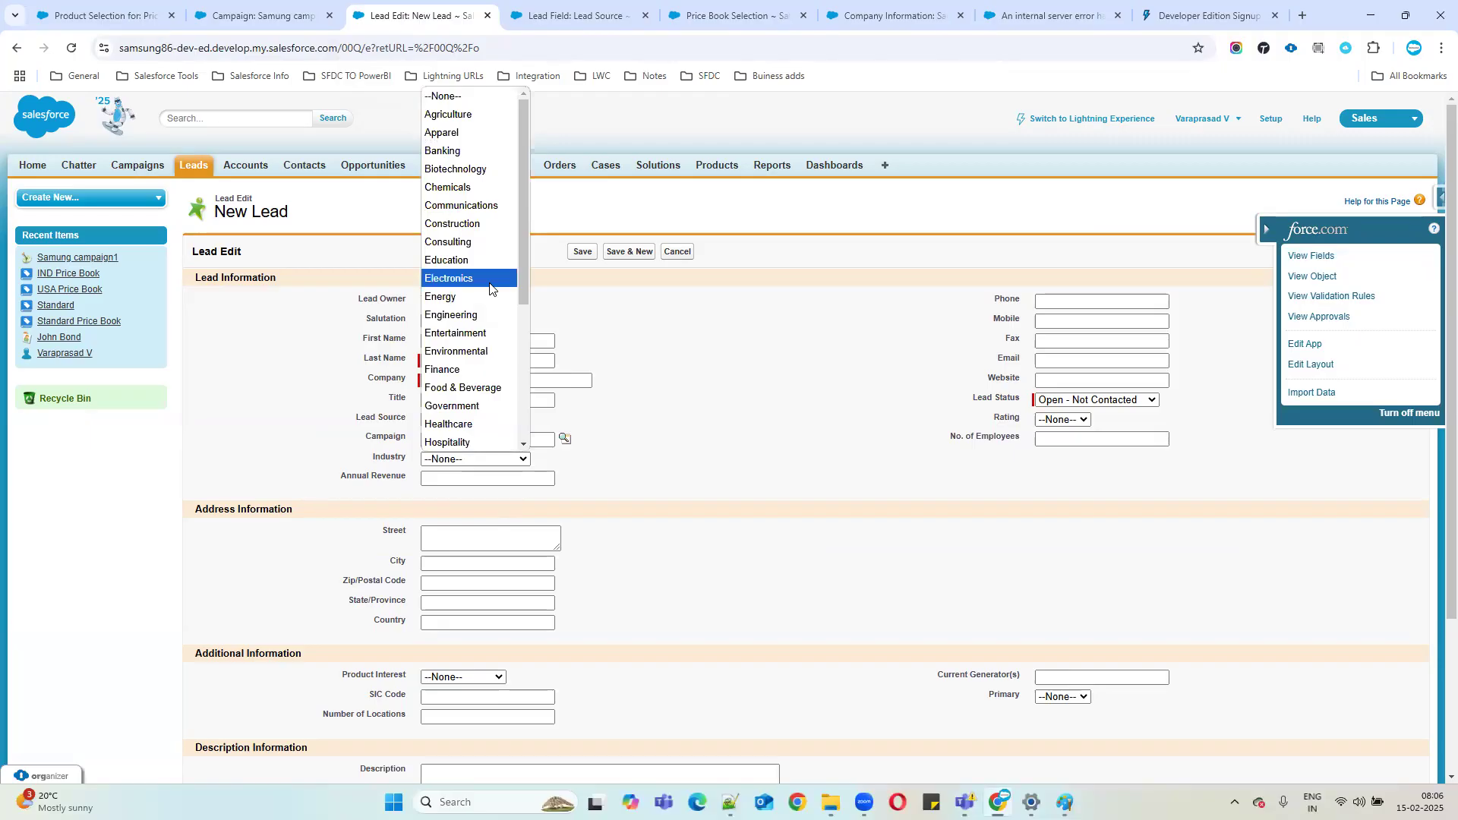
{"action": "scroll", "coordinate": [492, 300], "scroll_direction": "down", "scroll_amount": 4}
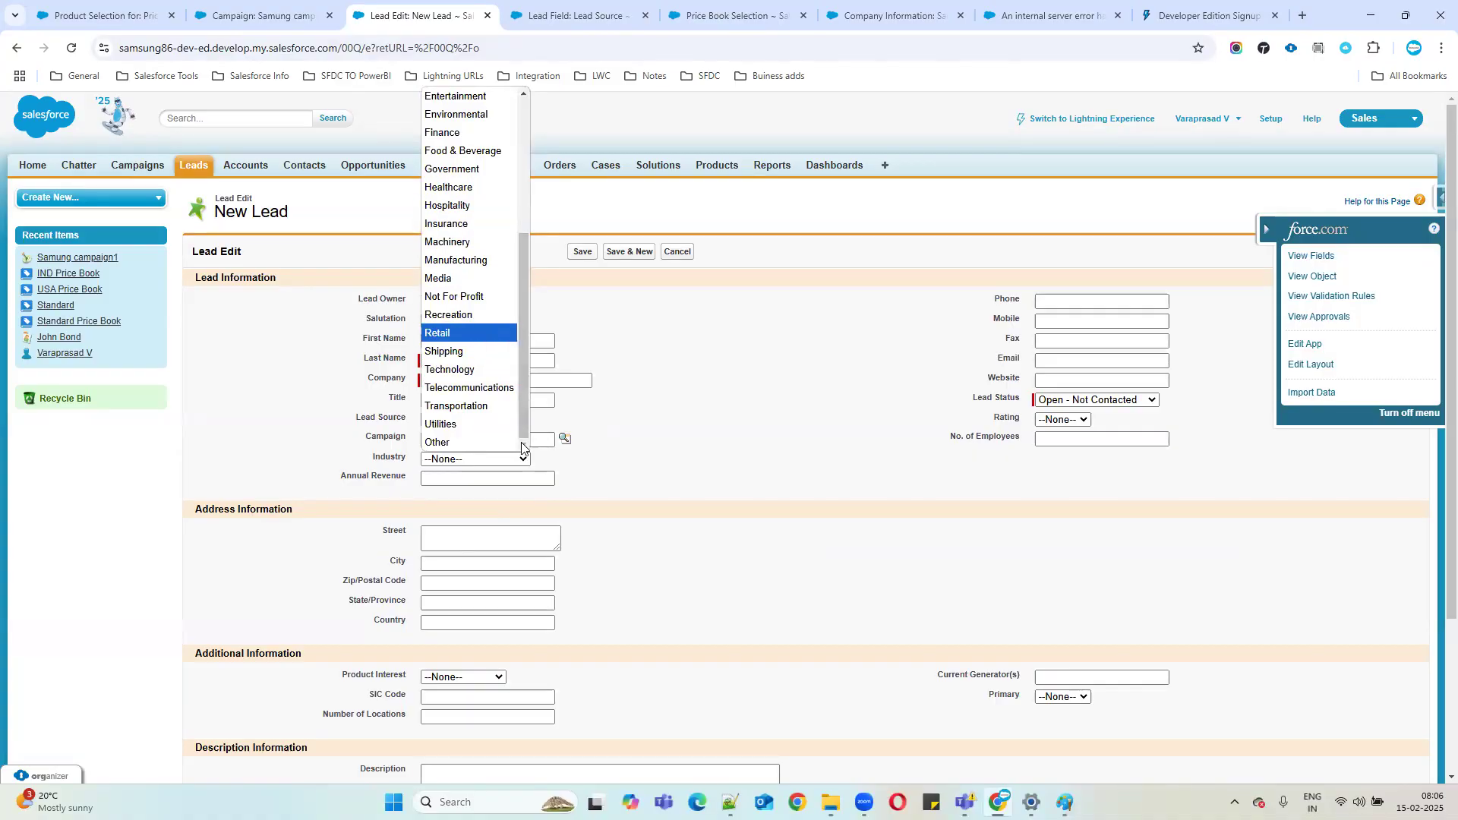
{"action": "left_click", "coordinate": [451, 369]}
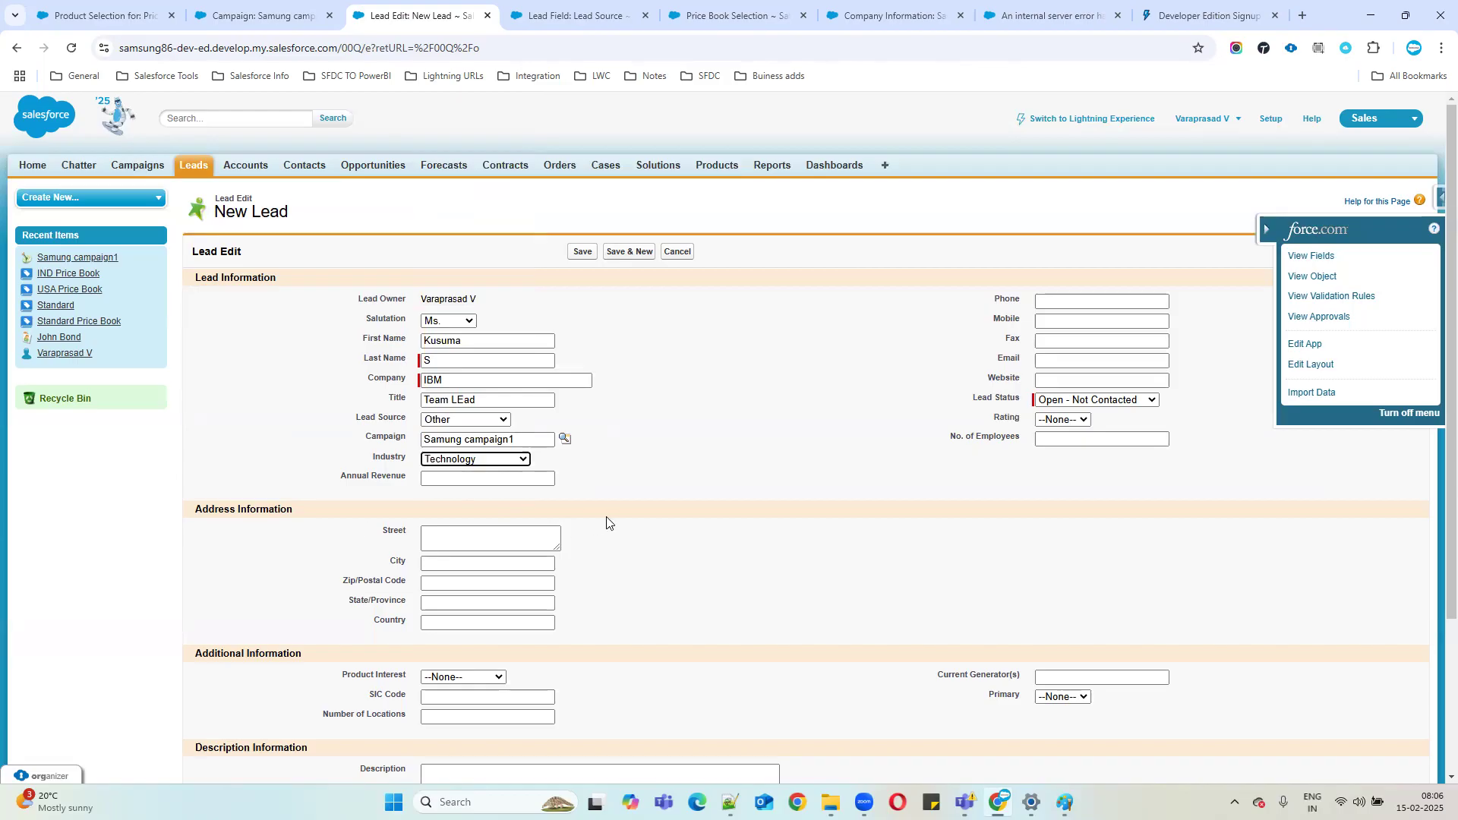
{"action": "left_click", "coordinate": [451, 481]}
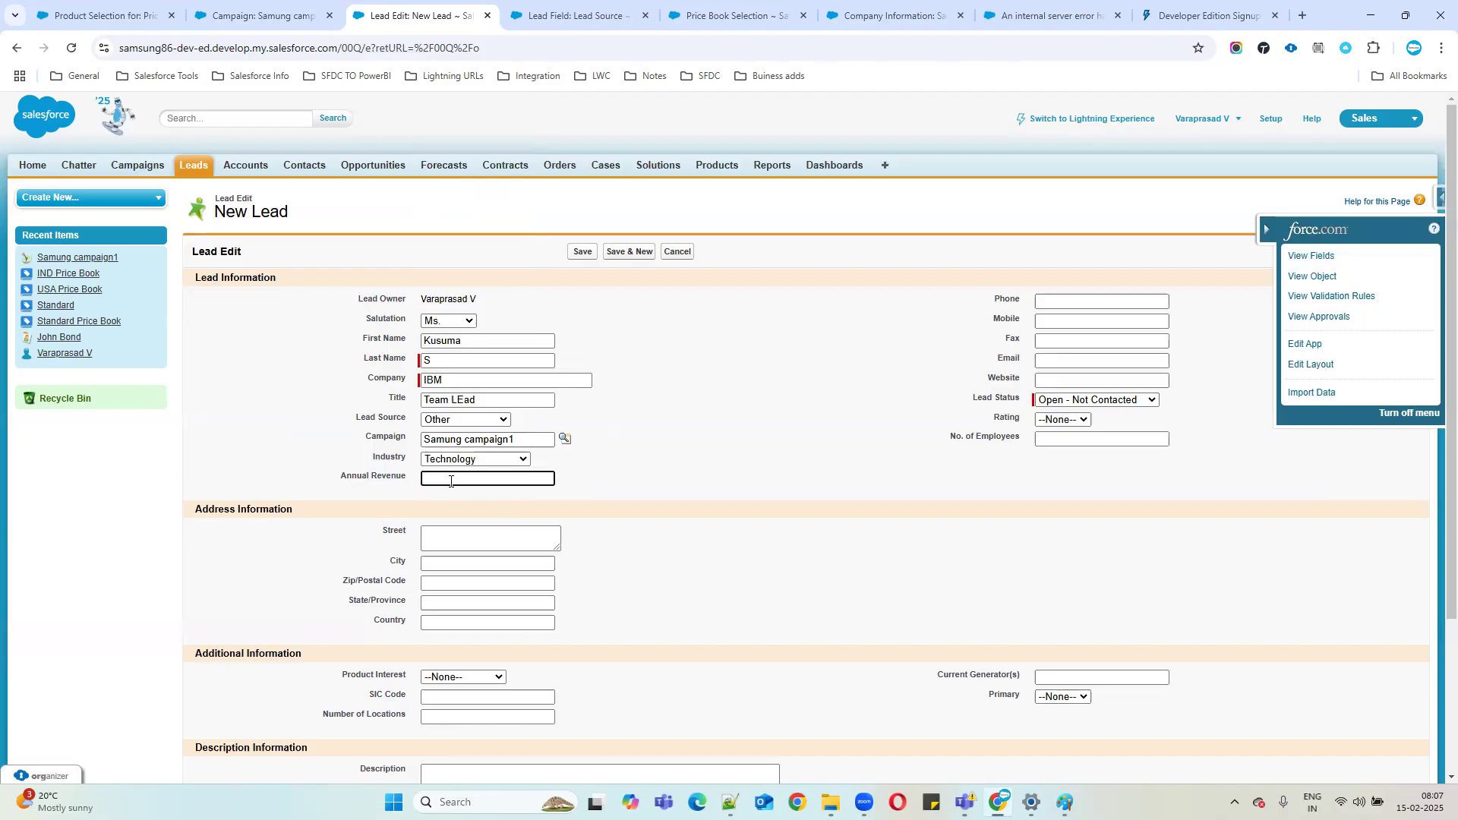
Set the lead's Annual Revenue to 100000.
{"action": "type", "text": "000"}
{"action": "type", "text": "1000"}
{"action": "left_click", "coordinate": [942, 479]}
{"action": "left_click", "coordinate": [970, 441]}
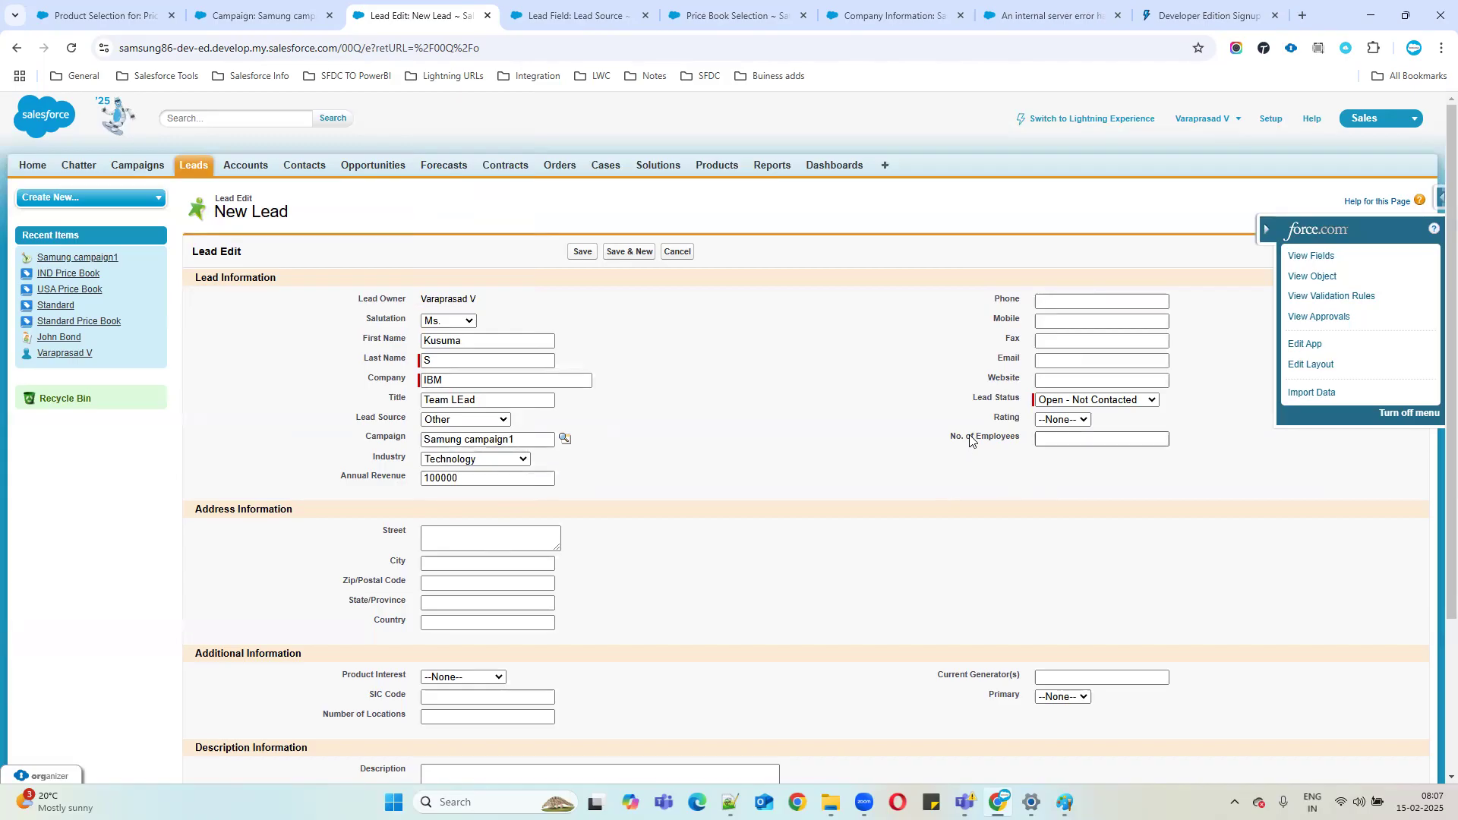
Enter the lead's phone number and reuse it for Mobile and Fax.
{"action": "left_click", "coordinate": [1068, 299]}
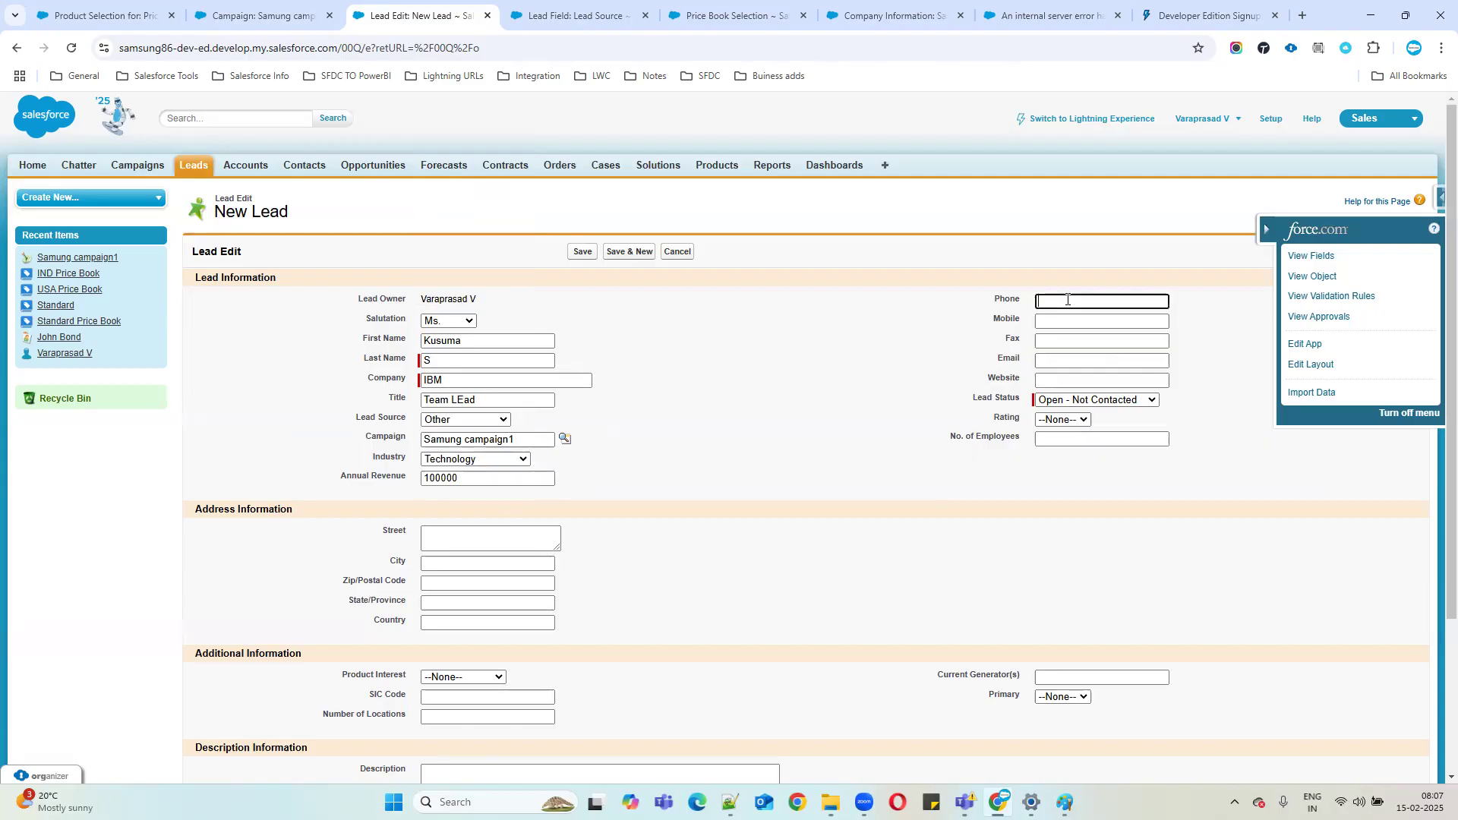
{"action": "double_click", "coordinate": [1067, 303]}
{"action": "key", "text": "ctrl+c"}
{"action": "key", "text": "Tab"}
{"action": "key", "text": "ctrl+v"}
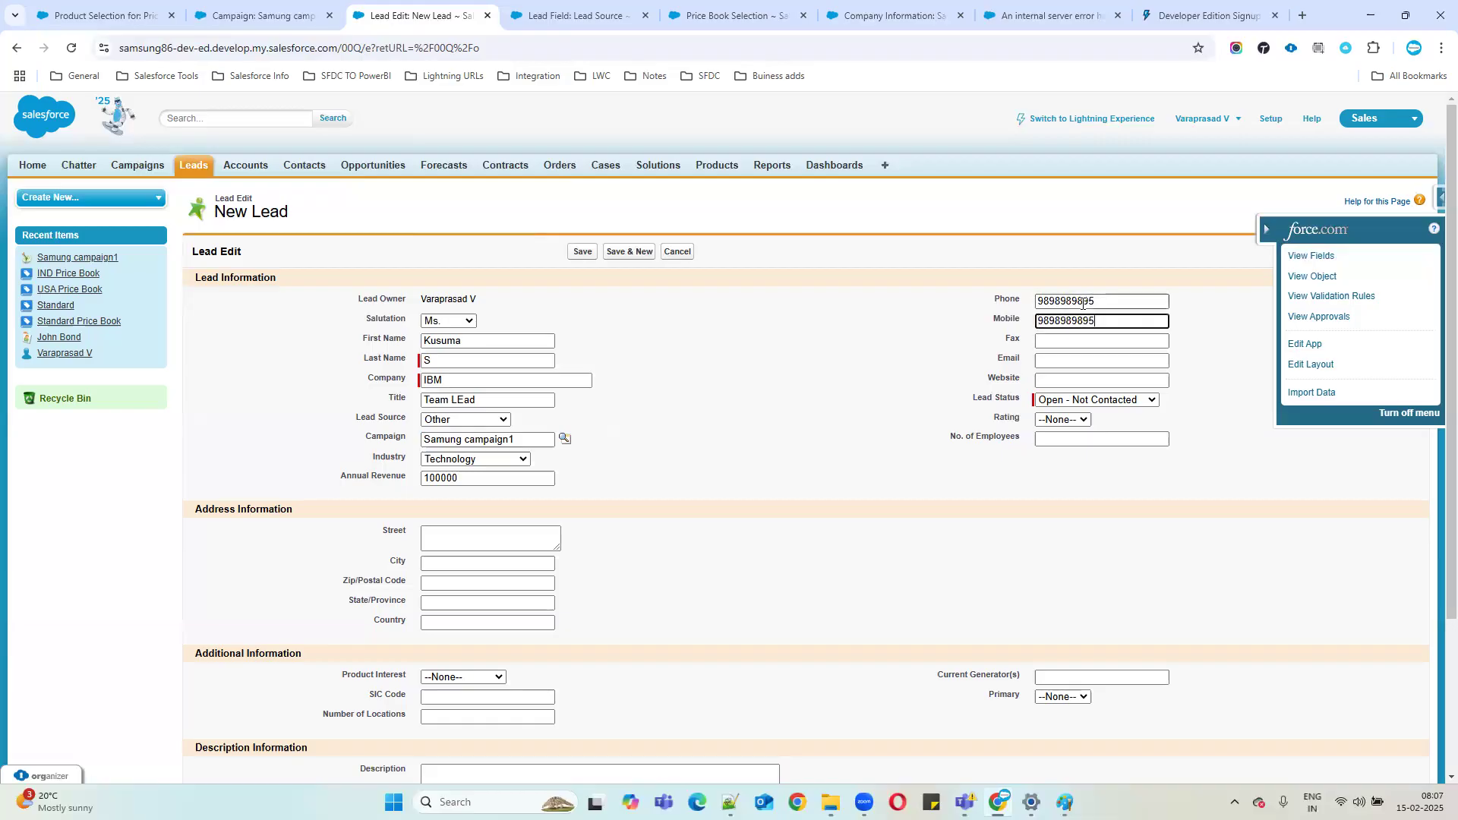
{"action": "left_click", "coordinate": [1072, 342]}
{"action": "key", "text": "ctrl+v"}
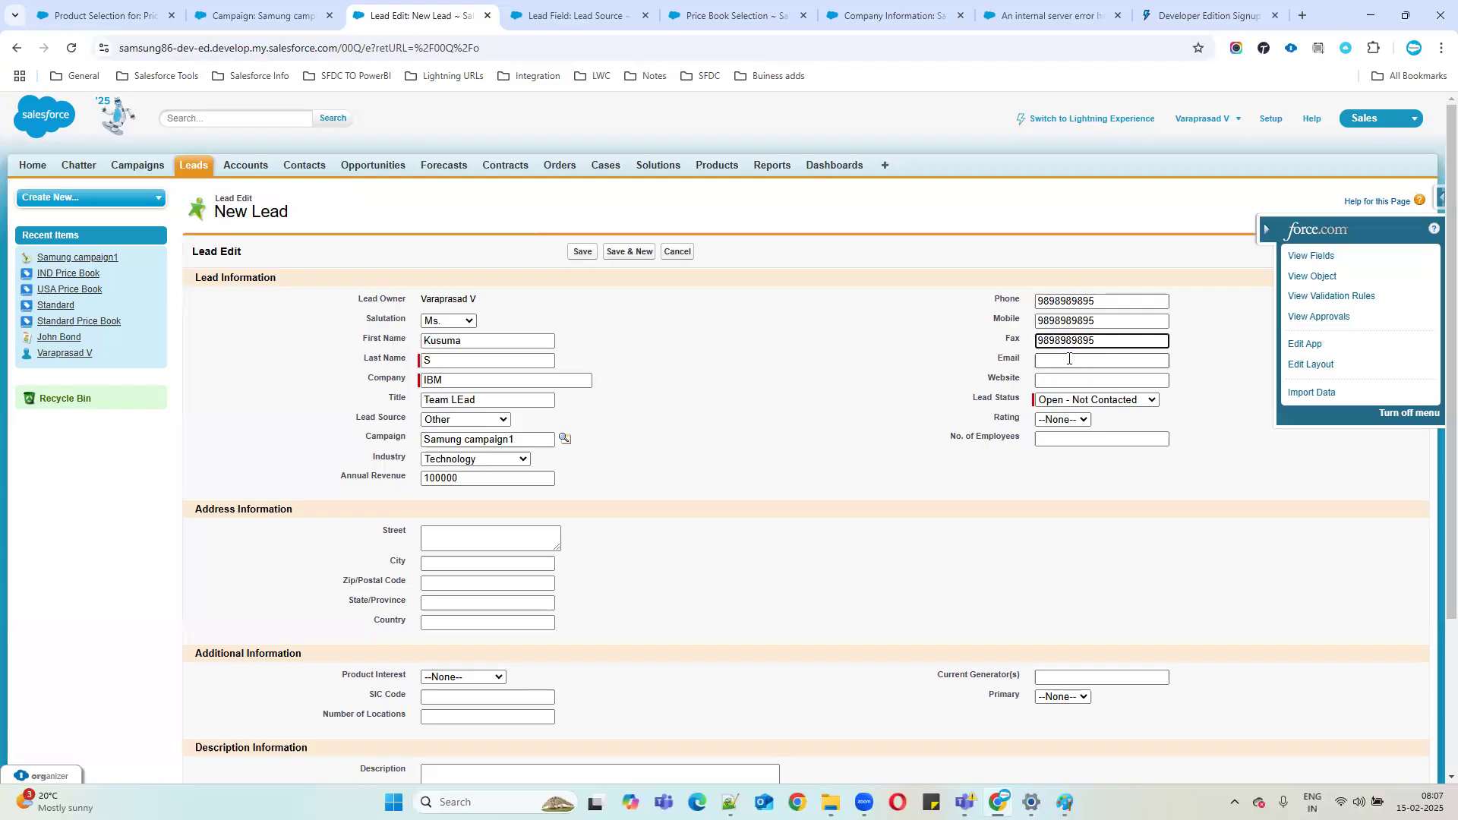
{"action": "left_click", "coordinate": [1065, 359]}
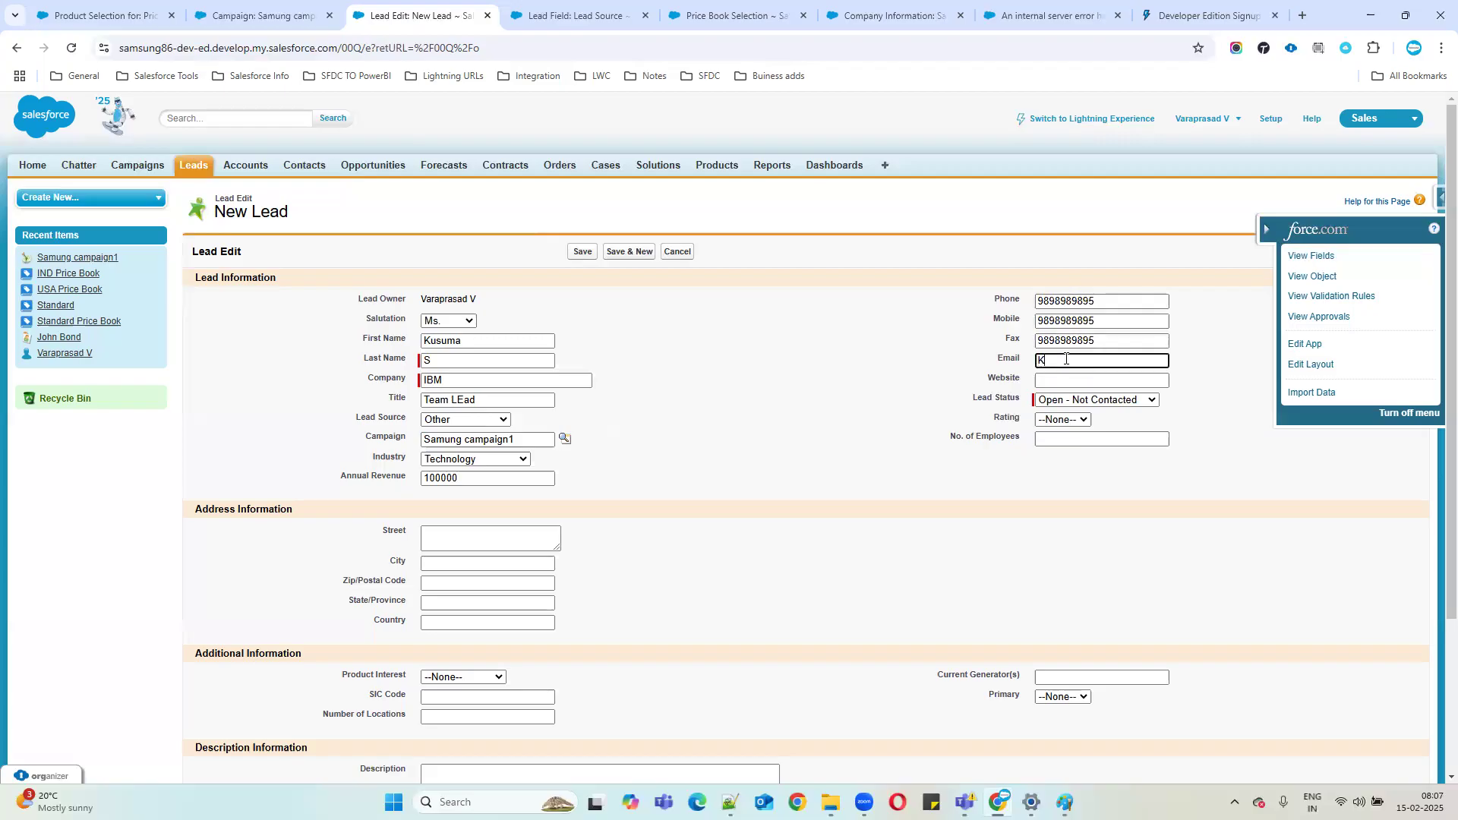
{"action": "left_click", "coordinate": [1040, 381]}
{"action": "type", "text": "www.ib"}
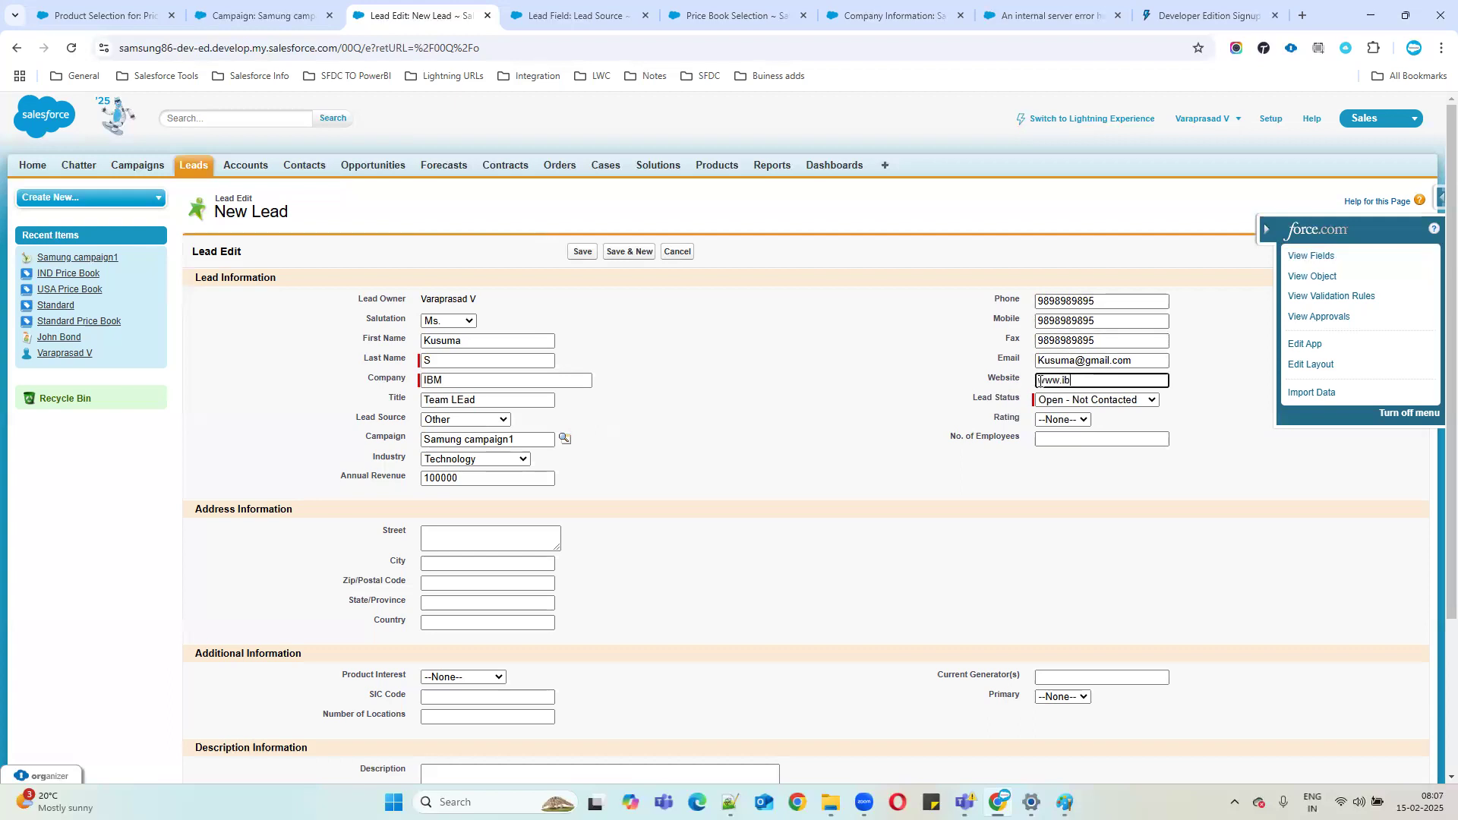
{"action": "type", "text": "m.com"}
{"action": "left_click_drag", "start_coordinate": [963, 403], "coordinate": [1104, 402]}
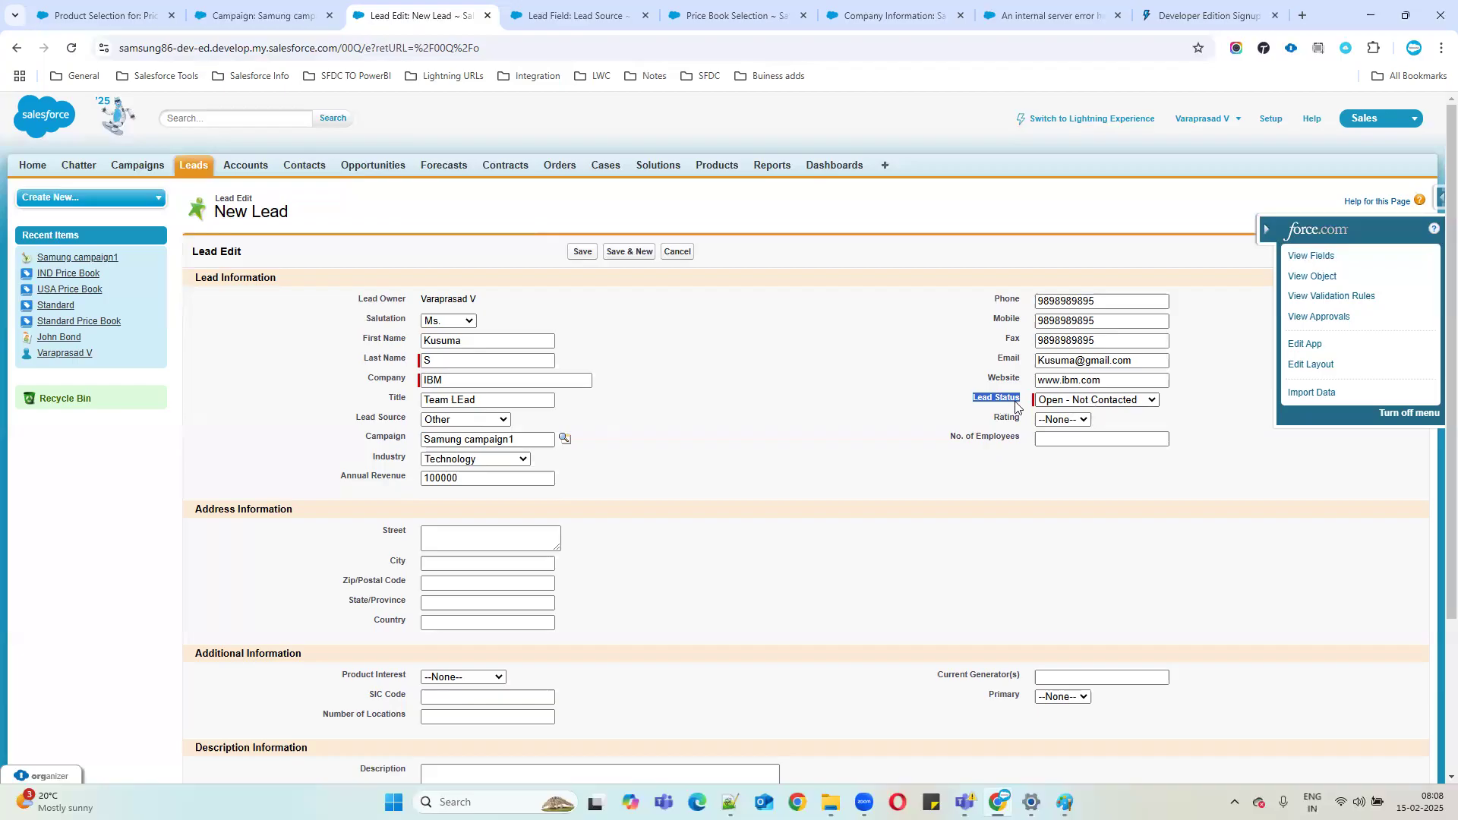
Keep Lead Status at Open - Not Contacted, set Rating to Warm and No. of Employees to 100.
{"action": "left_click", "coordinate": [1104, 401]}
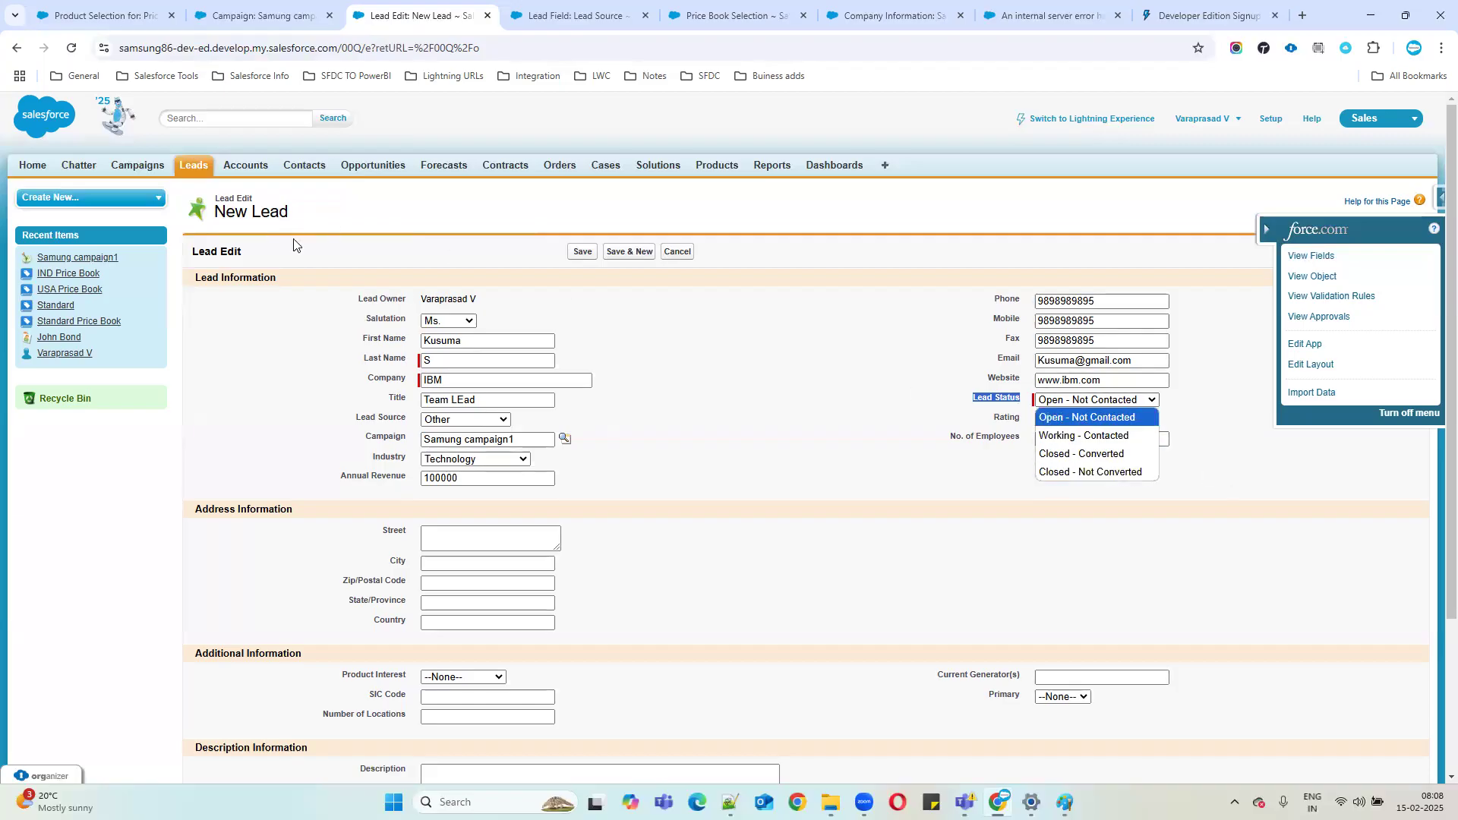
{"action": "left_click_drag", "start_coordinate": [411, 299], "coordinate": [516, 302]}
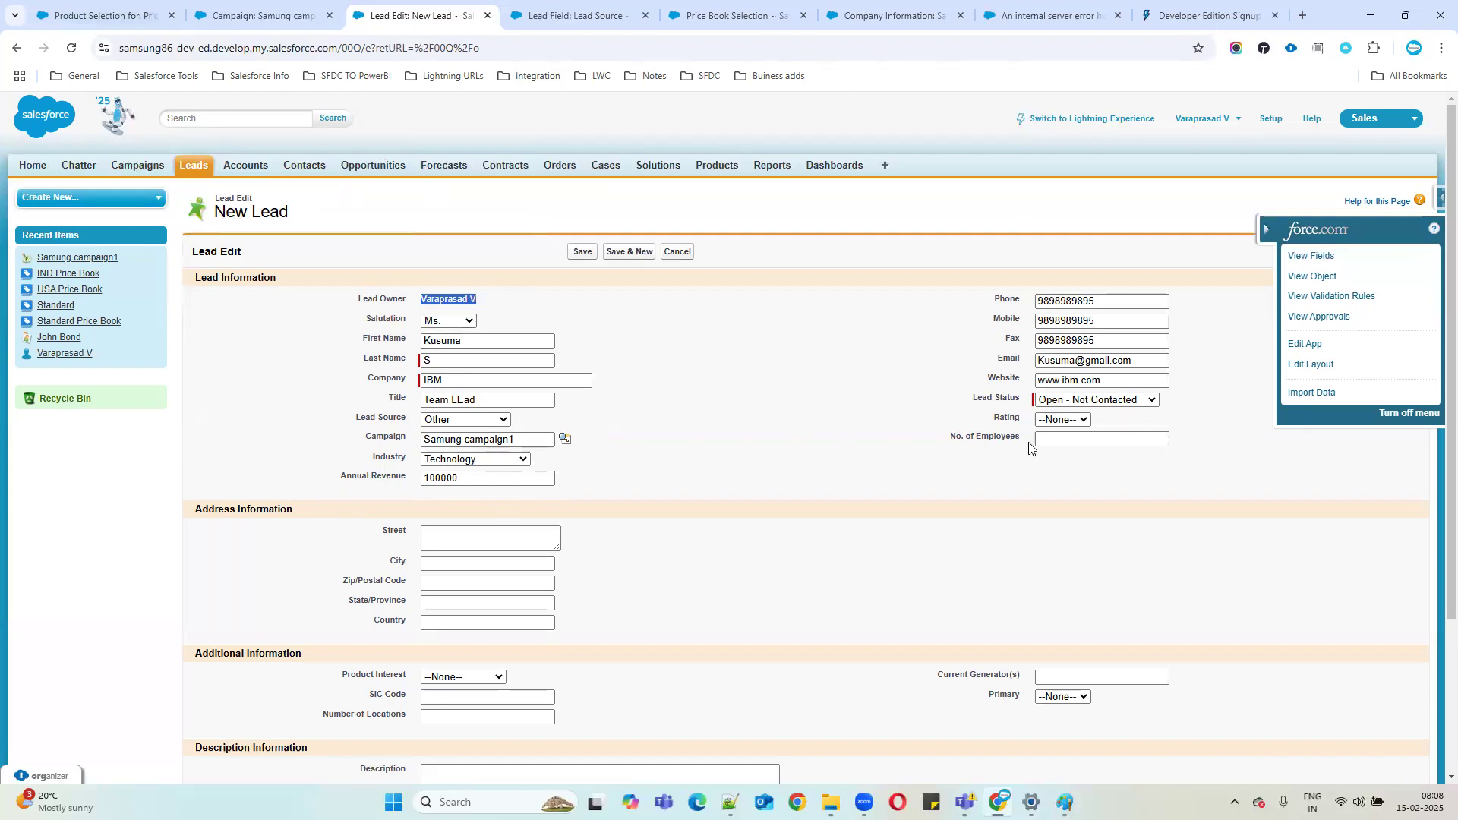
{"action": "left_click", "coordinate": [1052, 404]}
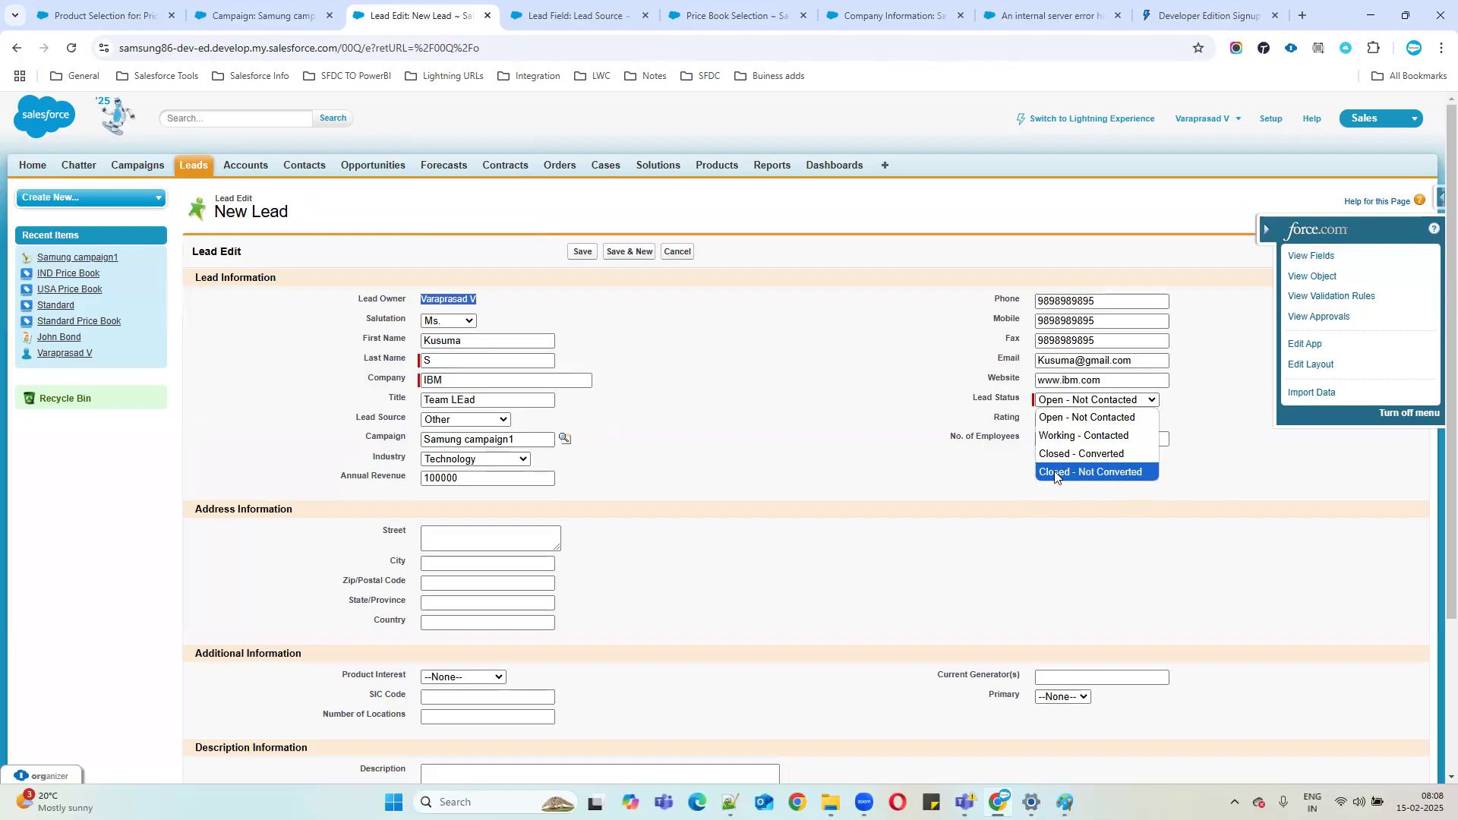
{"action": "left_click", "coordinate": [912, 490]}
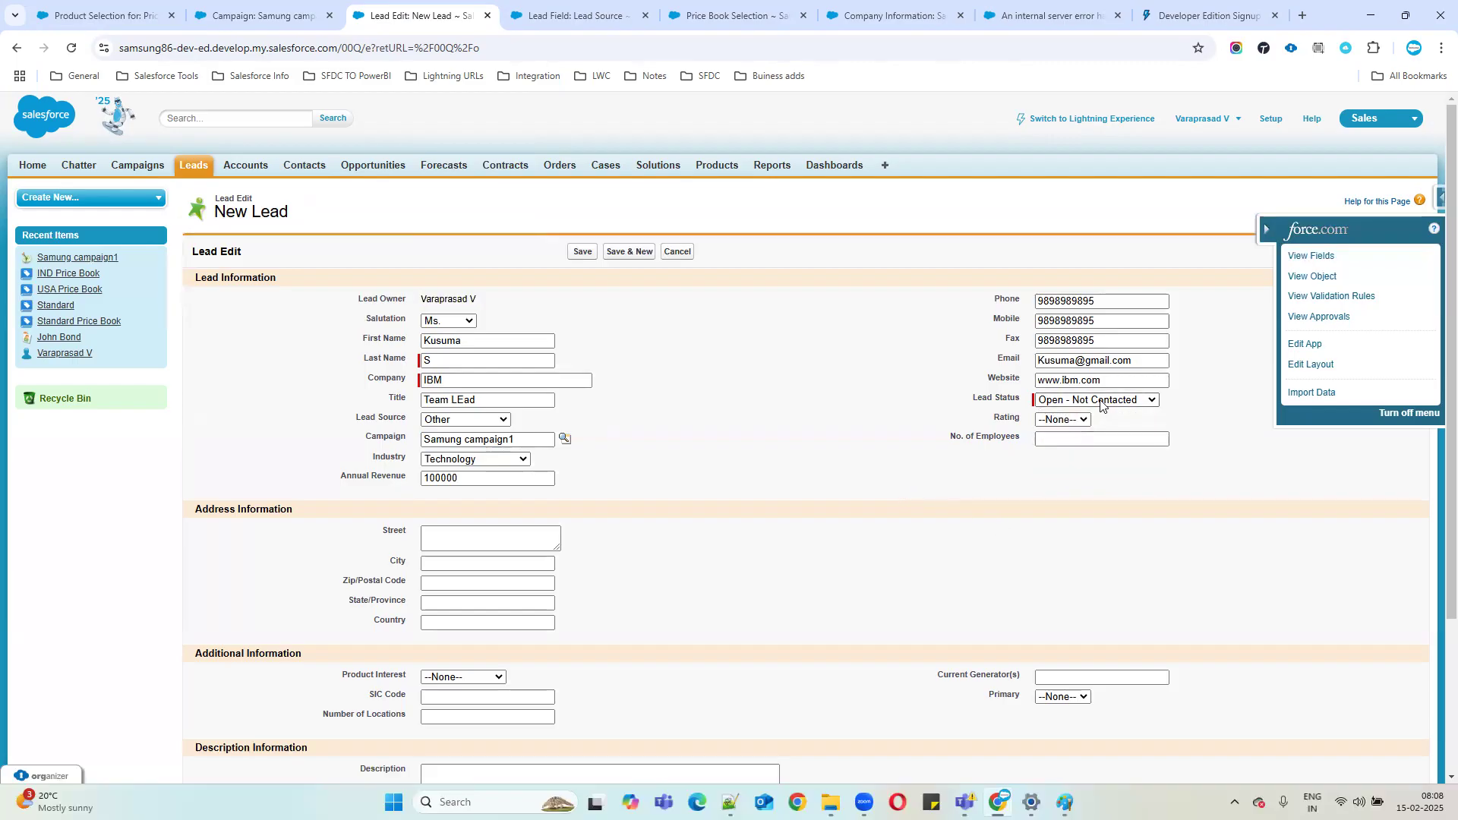
{"action": "left_click", "coordinate": [1062, 421]}
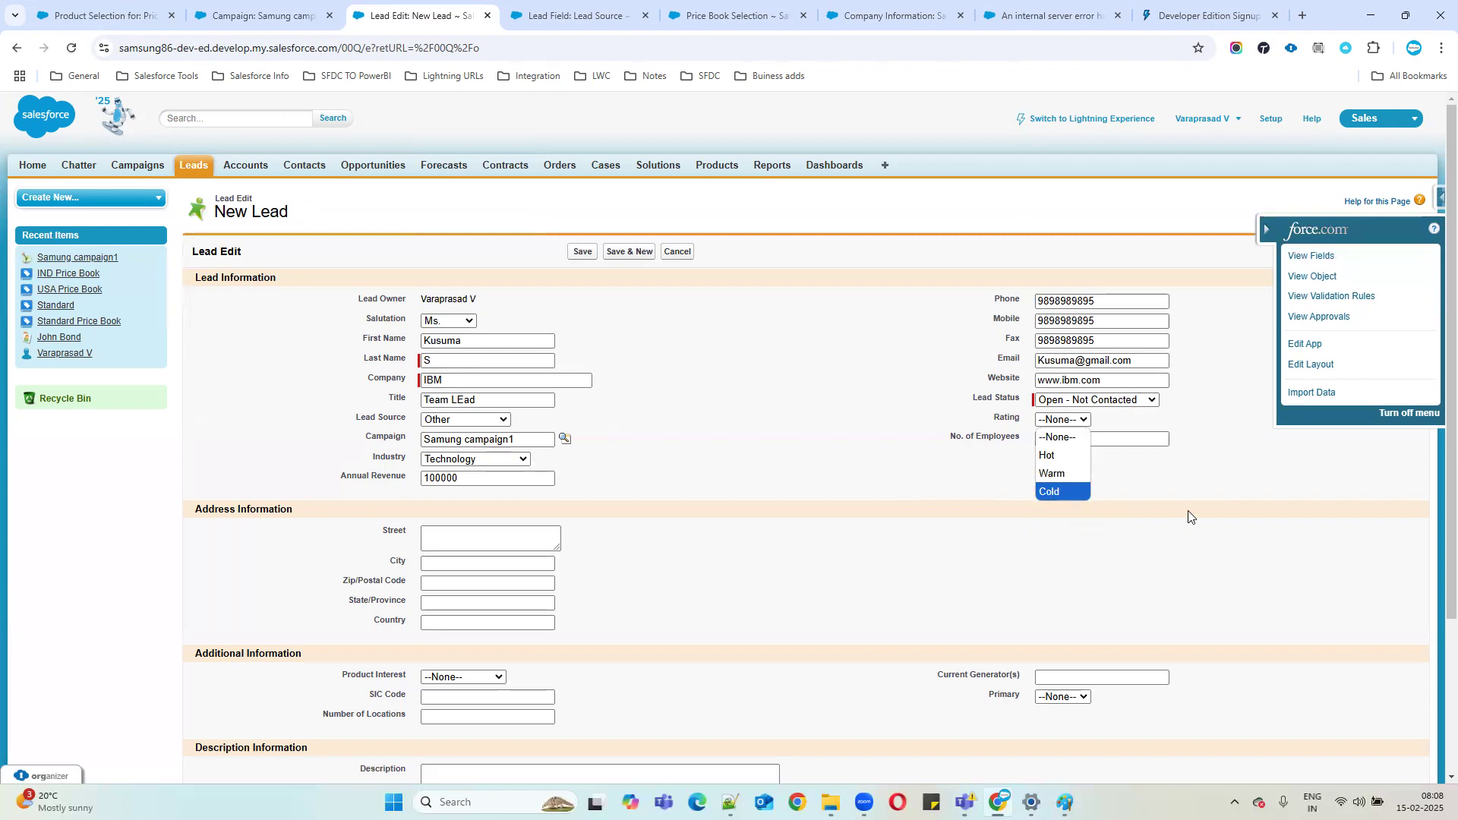
{"action": "left_click", "coordinate": [1054, 475]}
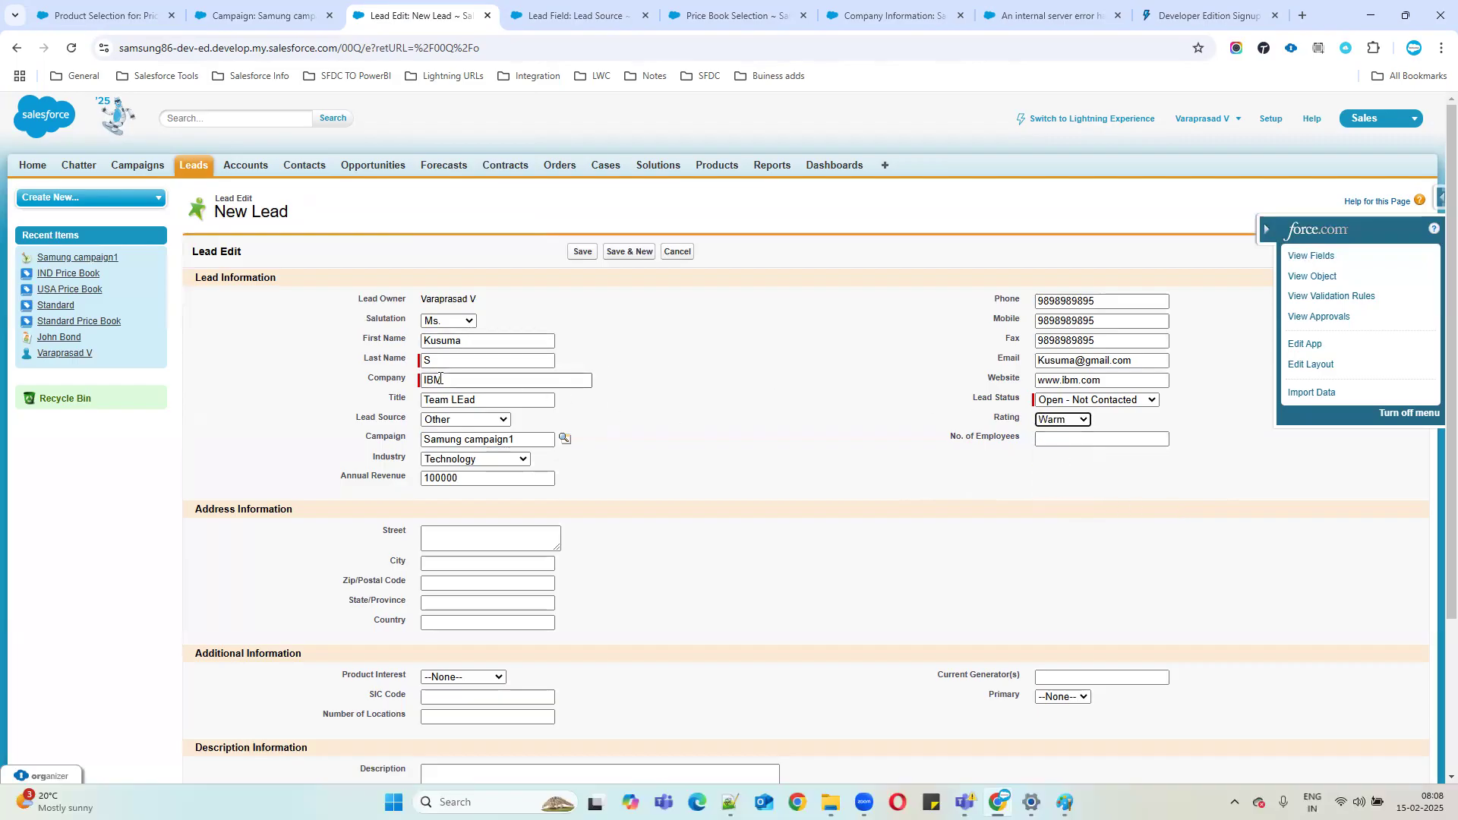
{"action": "left_click", "coordinate": [1061, 437]}
{"action": "type", "text": "100"}
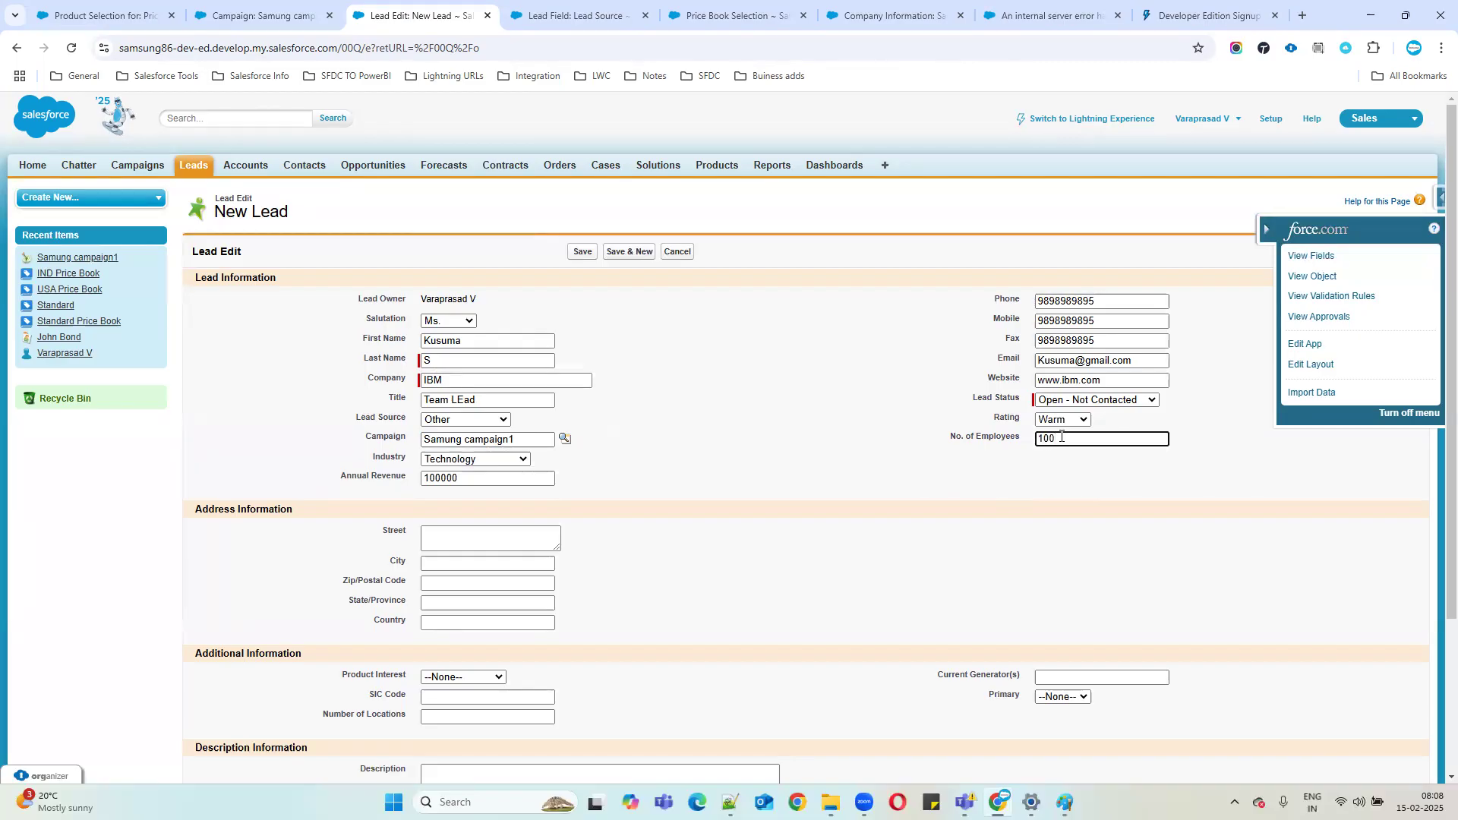
{"action": "left_click", "coordinate": [1026, 462]}
{"action": "left_click", "coordinate": [472, 536]}
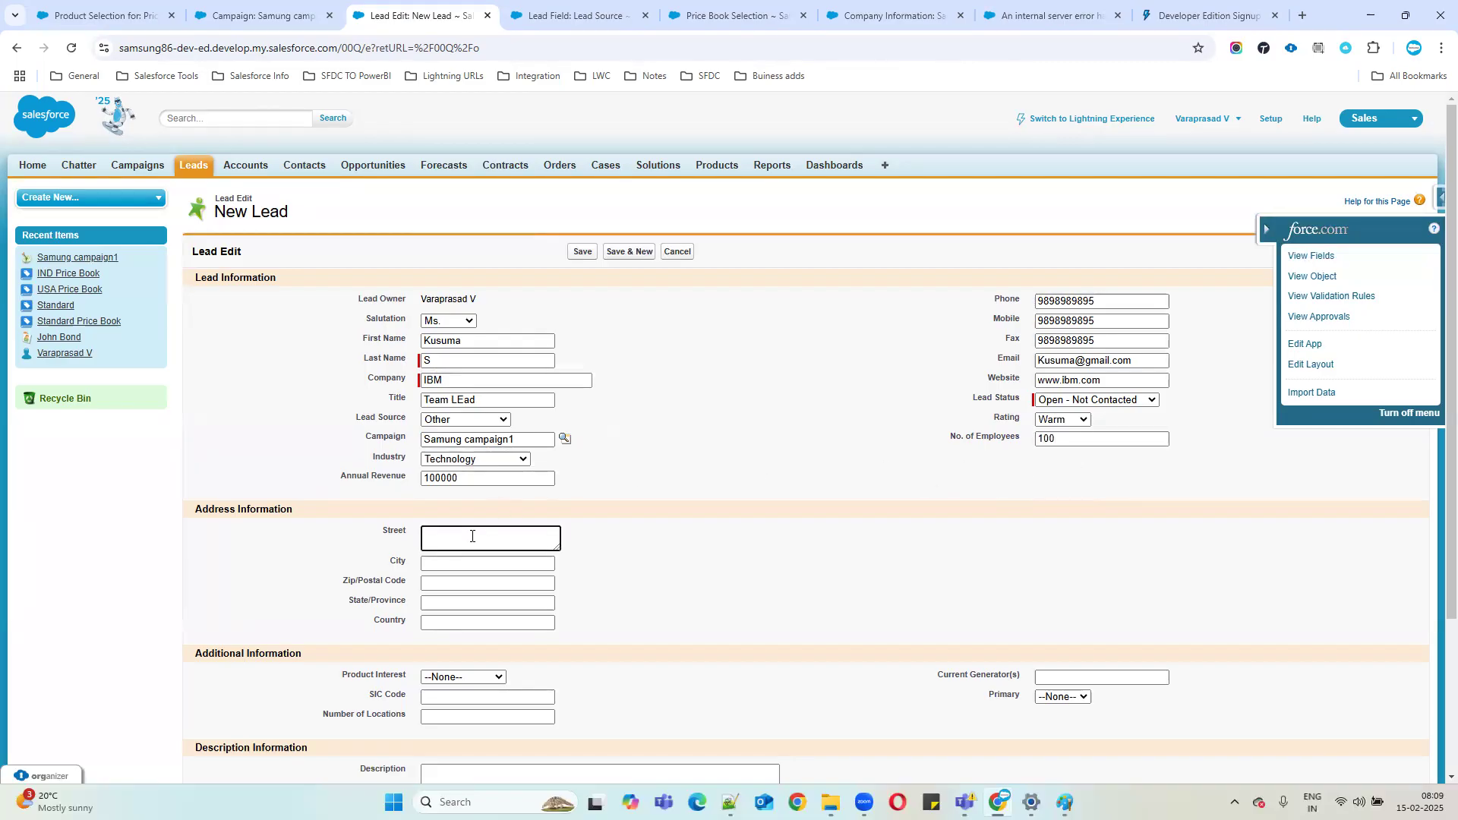
Enter the lead's street and city, removing stray characters from the street.
{"action": "left_click", "coordinate": [439, 533]}
{"action": "key", "text": "BackSpace"}
{"action": "key", "text": "Delete"}
{"action": "left_click", "coordinate": [482, 563]}
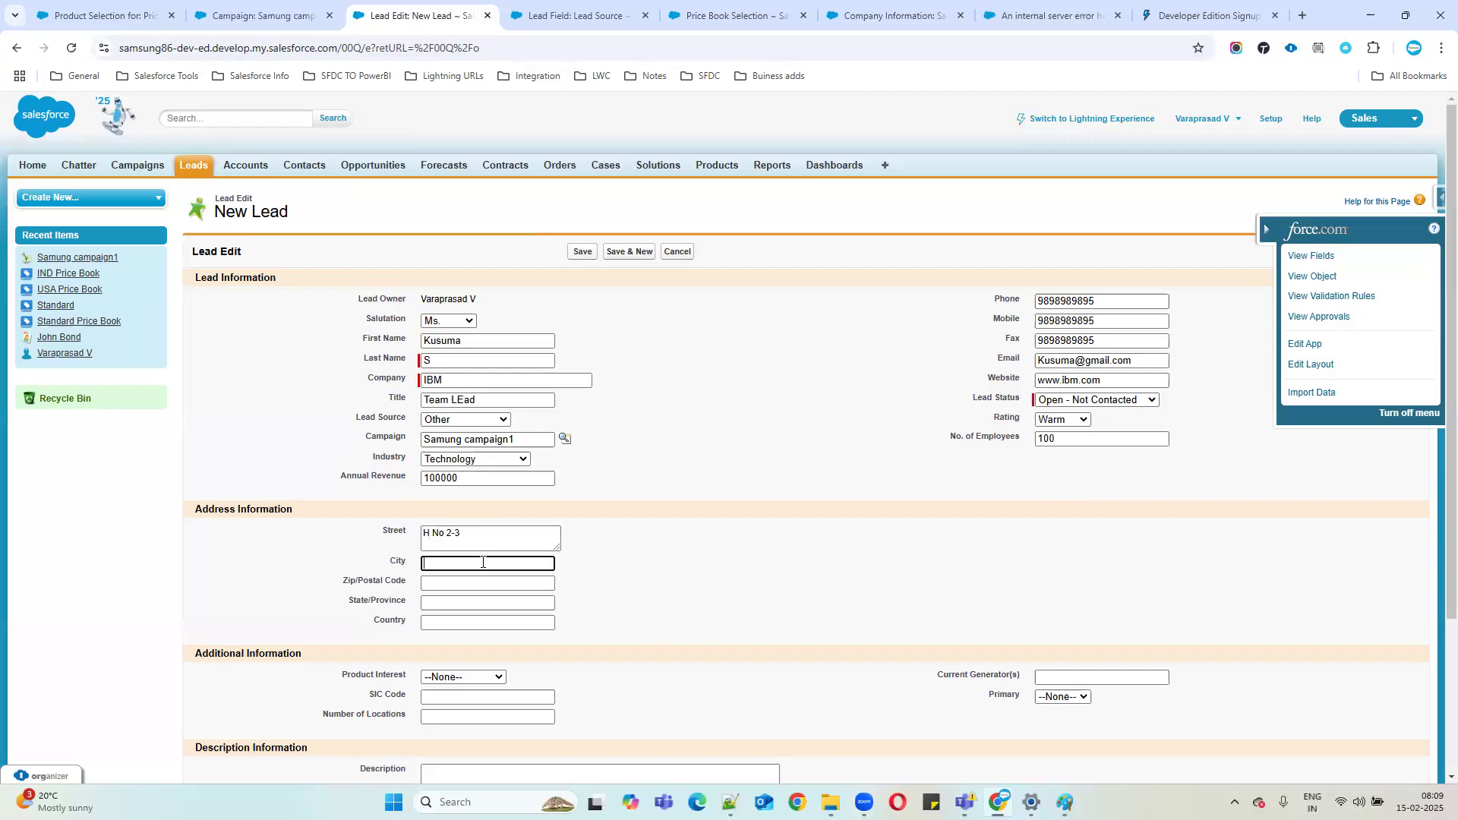
{"action": "type", "text": "Hyderbad"}
Enter the postal code, state Telangana and country India, then add the locality to the street.
{"action": "left_click", "coordinate": [454, 583]}
{"action": "type", "text": "5000"}
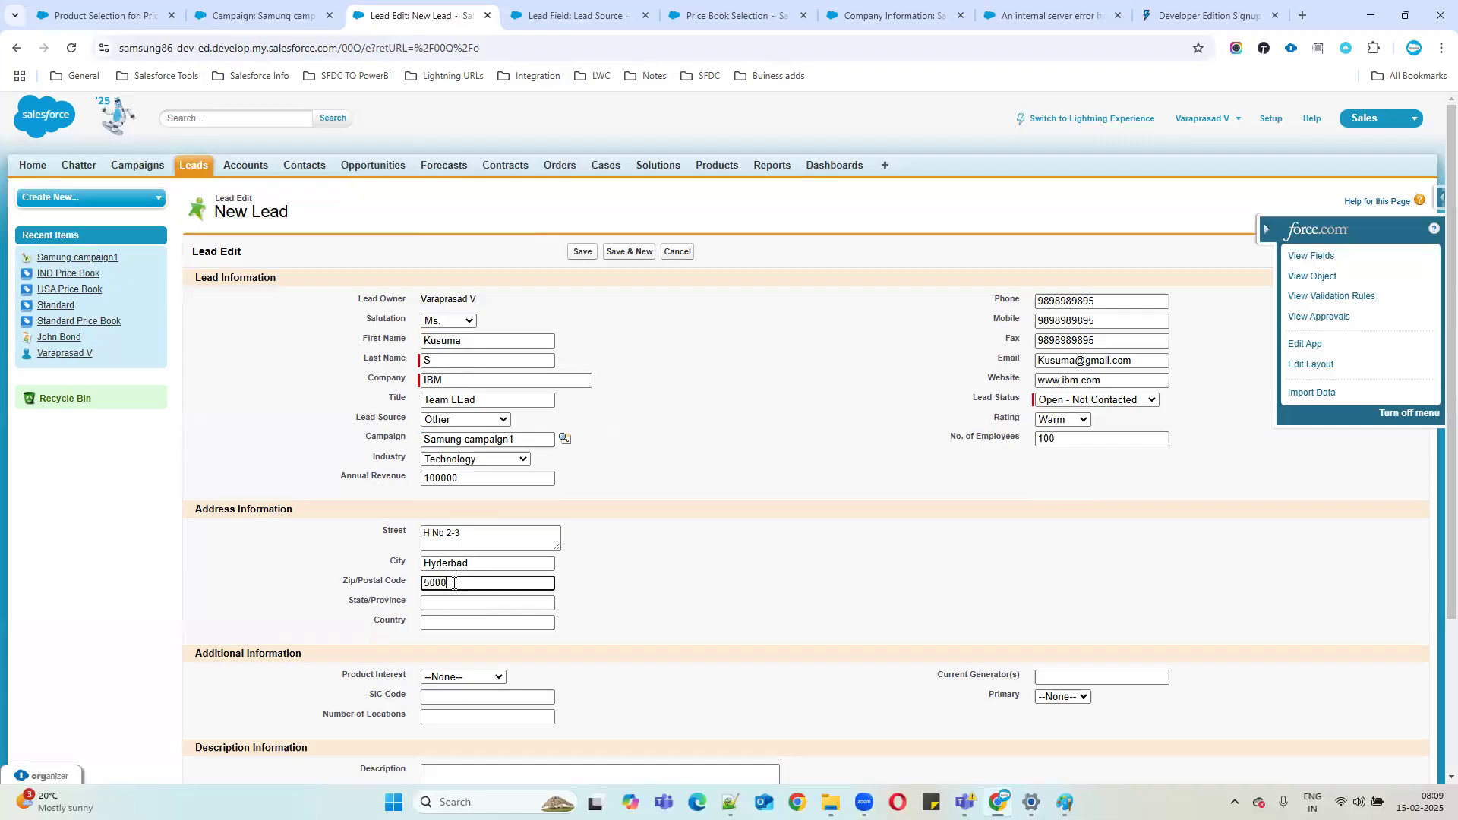
{"action": "type", "text": "2"}
{"action": "key", "text": "Tab"}
{"action": "left_click", "coordinate": [446, 581]}
{"action": "type", "text": "7"}
{"action": "left_click", "coordinate": [448, 604]}
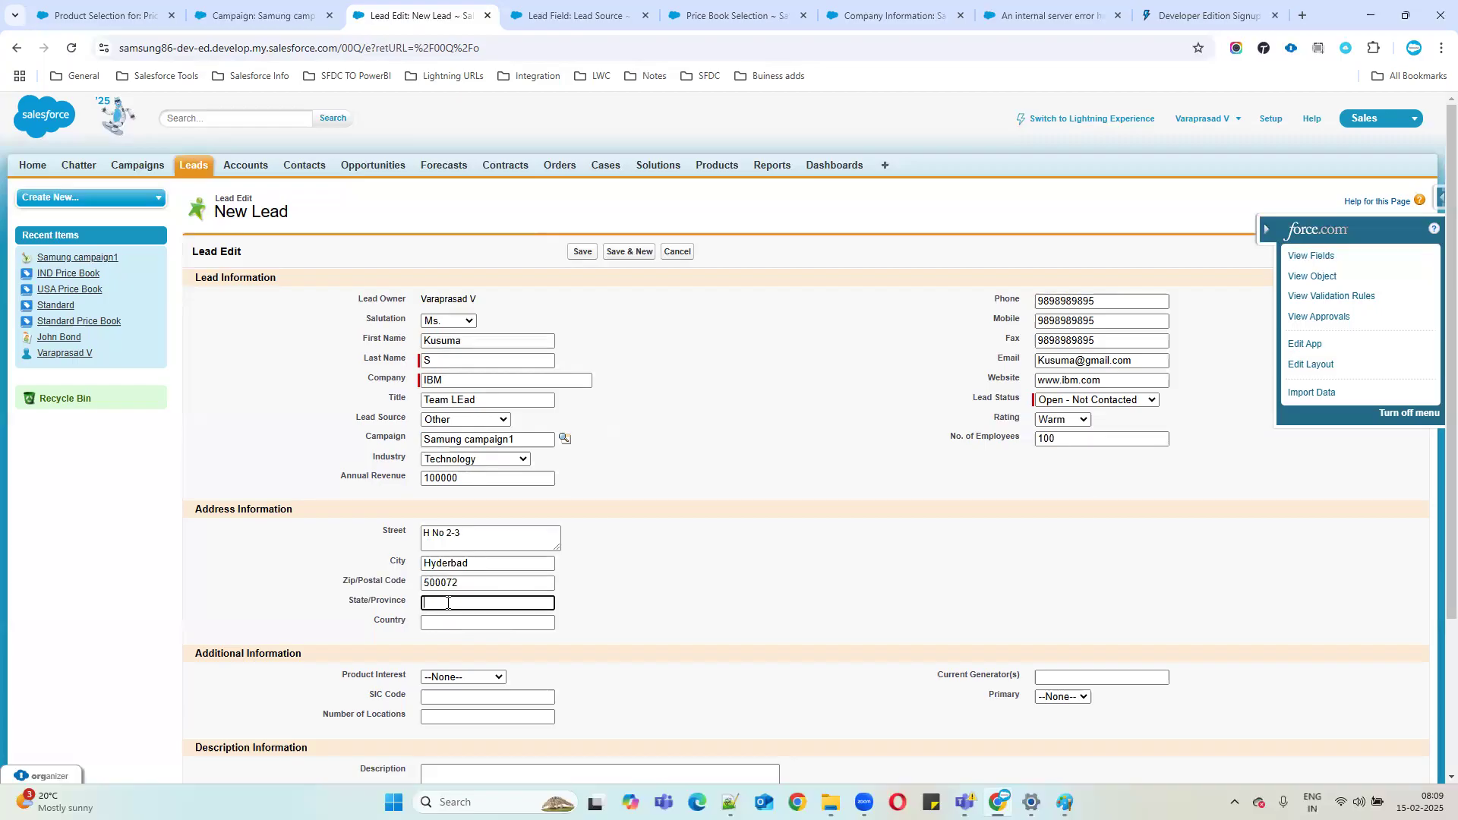
{"action": "type", "text": "Telangana"}
{"action": "left_click", "coordinate": [451, 625]}
{"action": "type", "text": "India"}
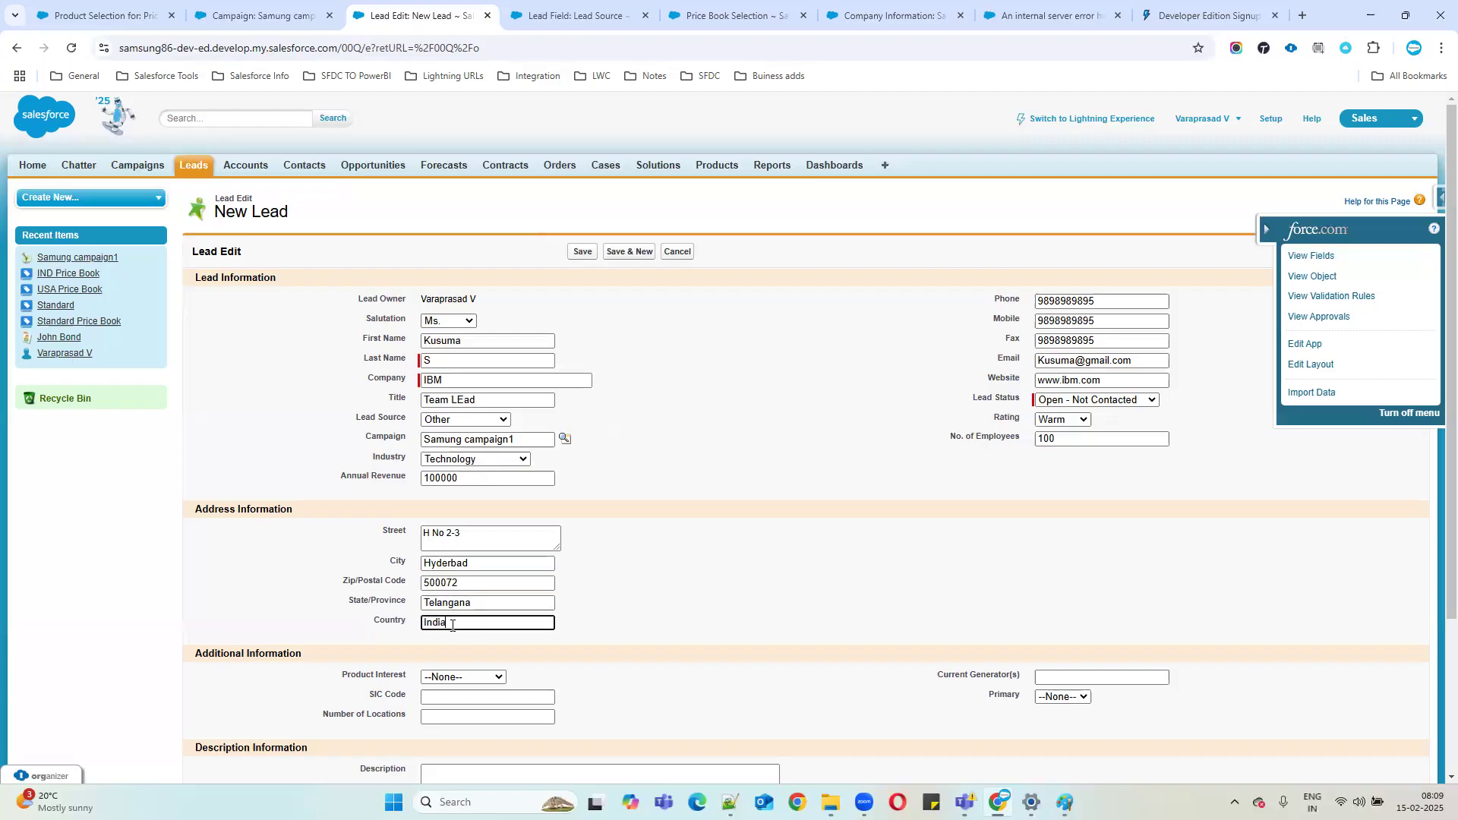
{"action": "left_click", "coordinate": [464, 532]}
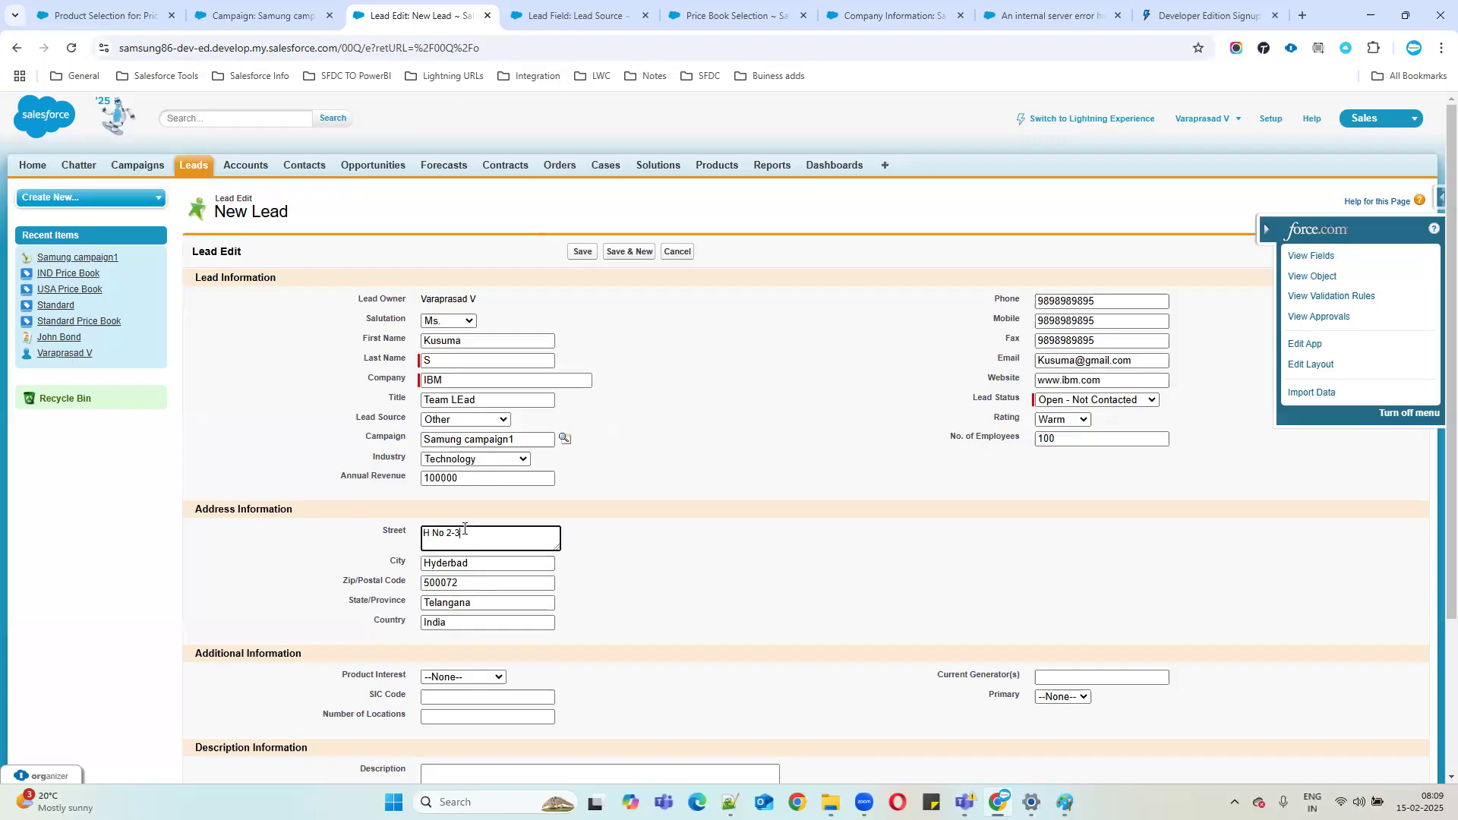
{"action": "type", "text": ",Kukatpally"}
Add the description 'She is interested samsung new galaxy products' to the lead.
{"action": "left_click", "coordinate": [775, 603]}
{"action": "scroll", "coordinate": [793, 480], "scroll_direction": "down", "scroll_amount": 3}
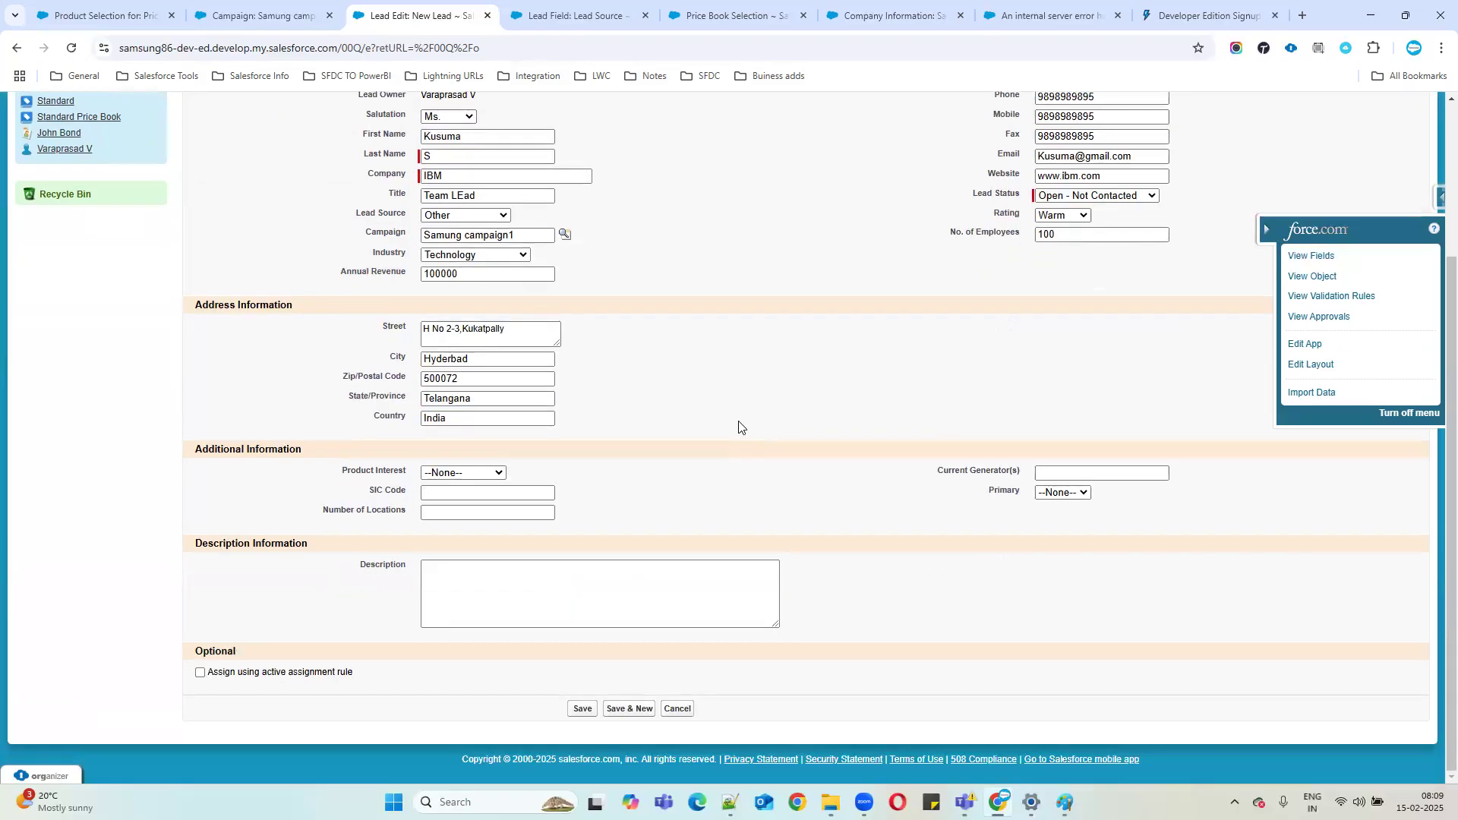
{"action": "left_click_drag", "start_coordinate": [340, 463], "coordinate": [1150, 516]}
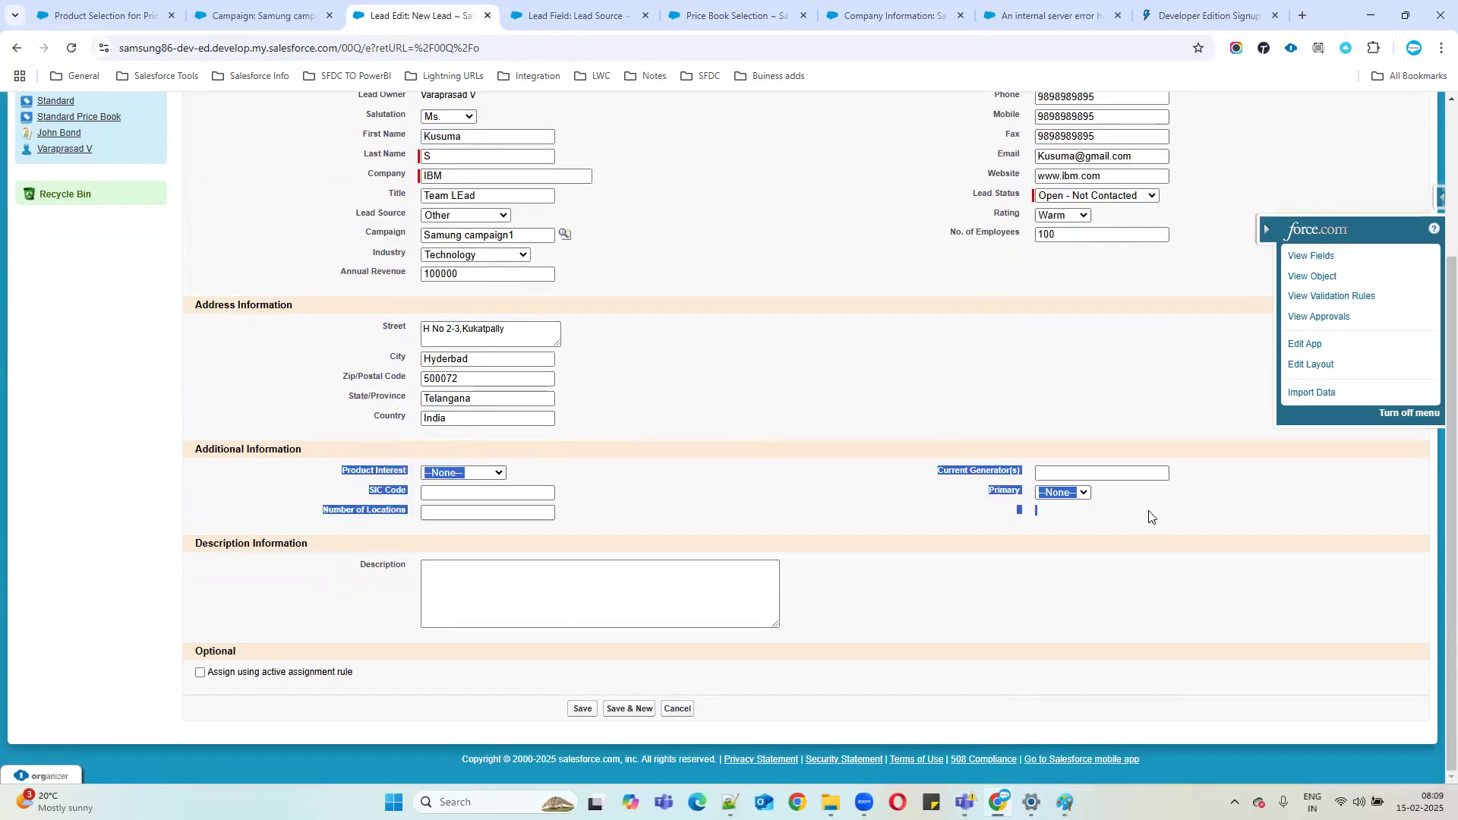
{"action": "left_click", "coordinate": [1063, 492]}
{"action": "left_click", "coordinate": [448, 493]}
{"action": "left_click", "coordinate": [444, 518]}
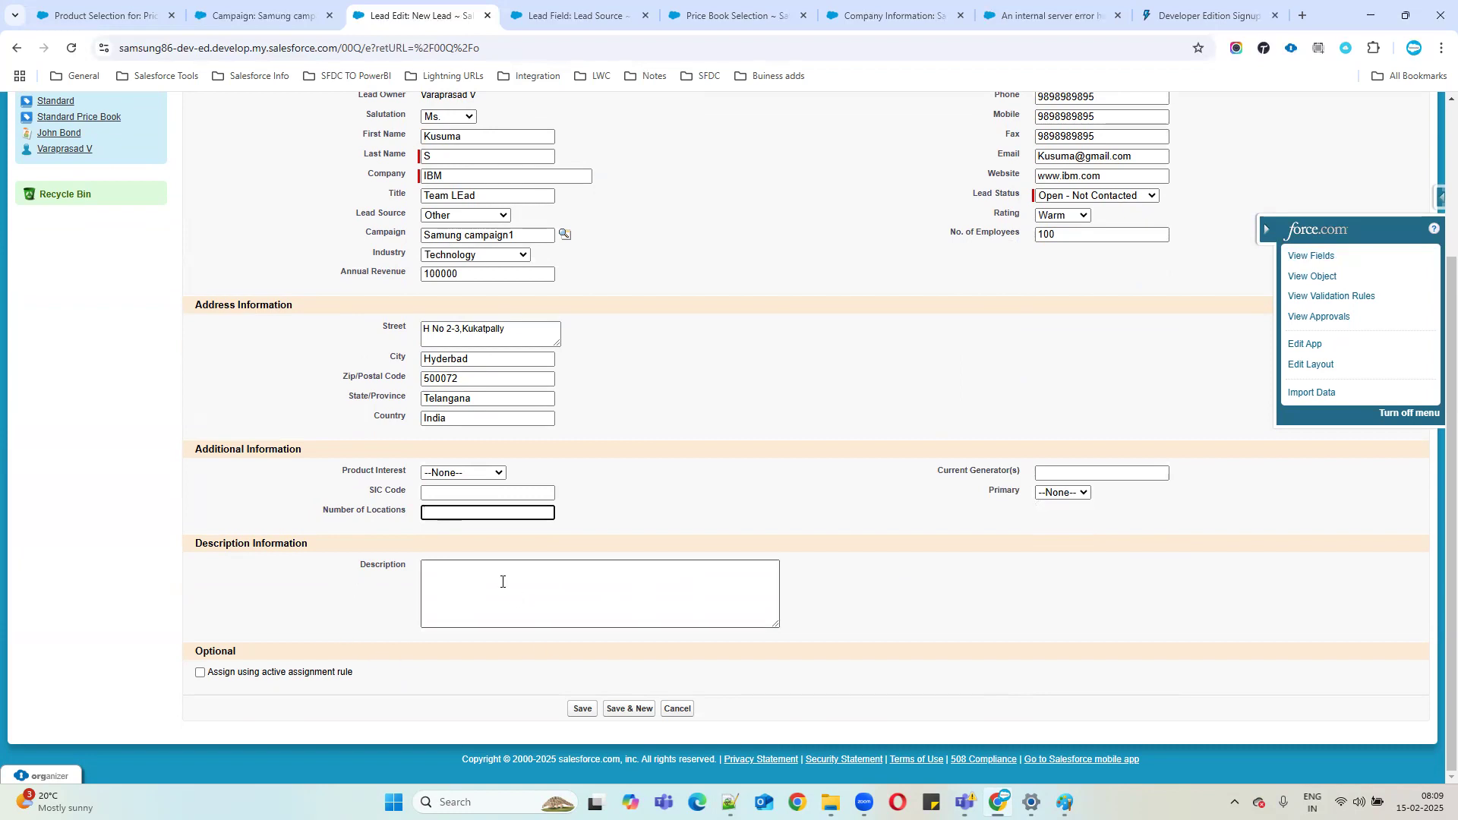
{"action": "left_click", "coordinate": [502, 582]}
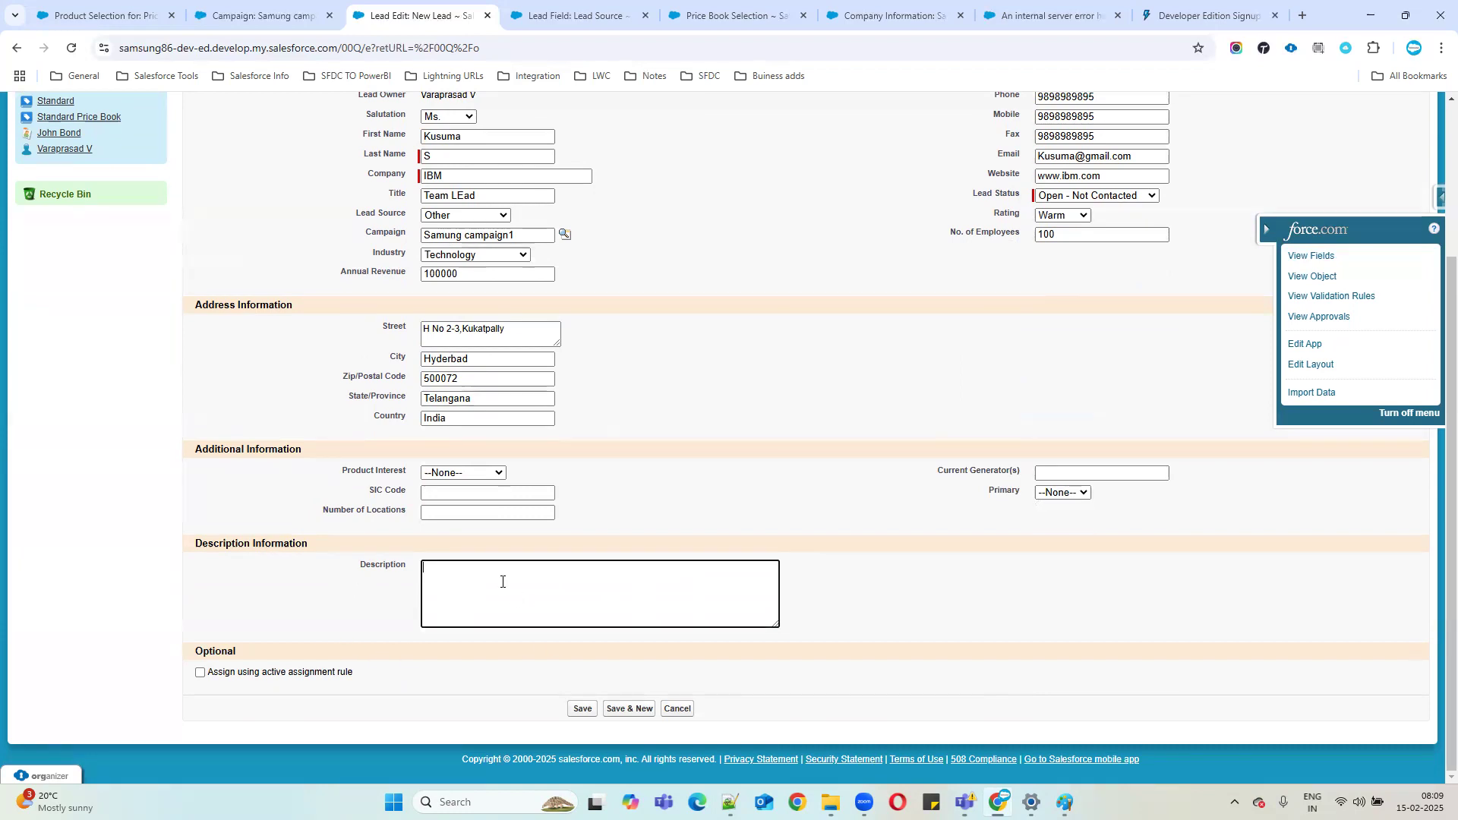
{"action": "type", "text": "She is interested samsung new "}
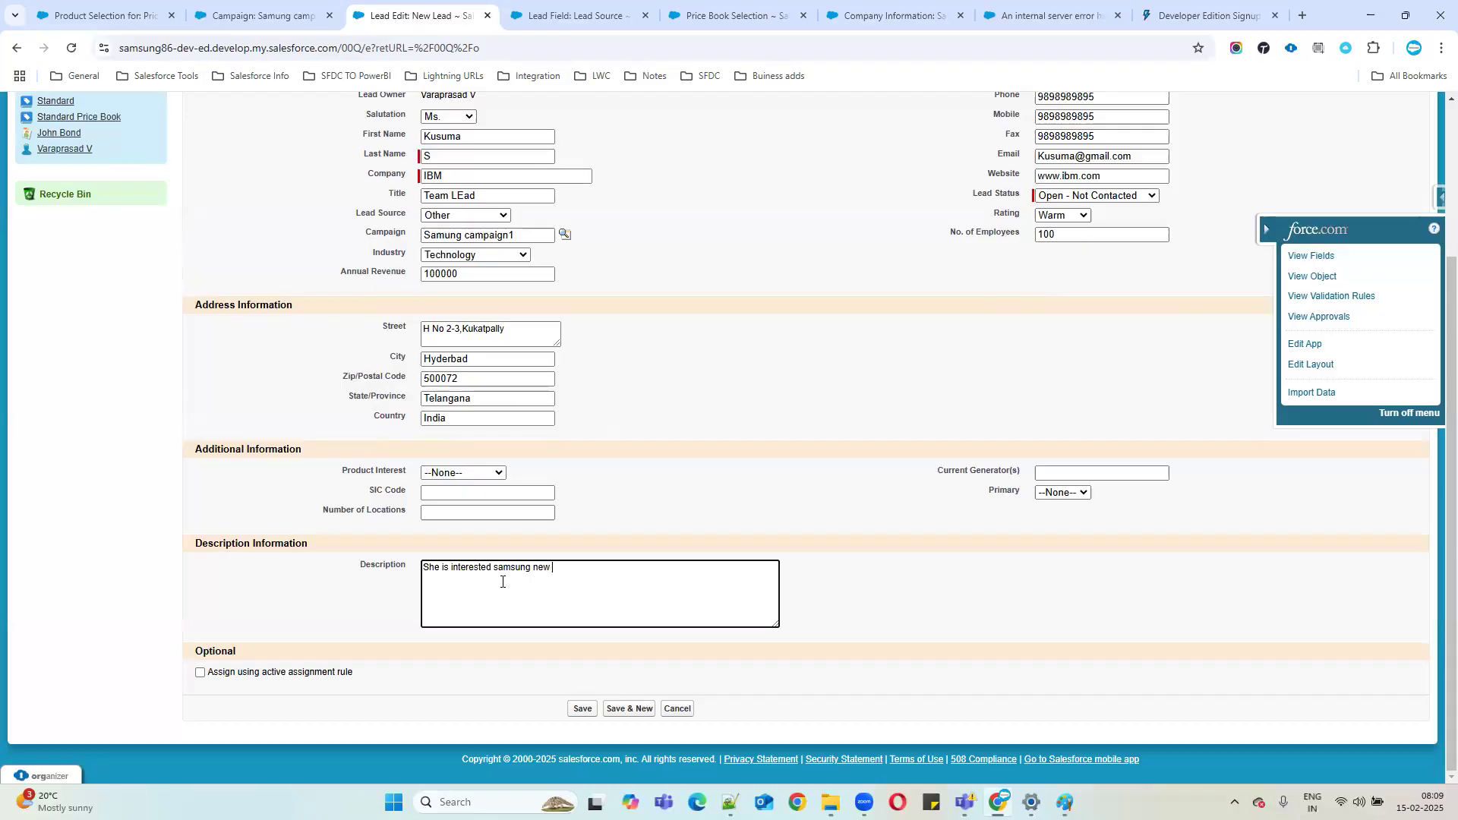
{"action": "type", "text": "galaxy products"}
{"action": "left_click", "coordinate": [329, 585]}
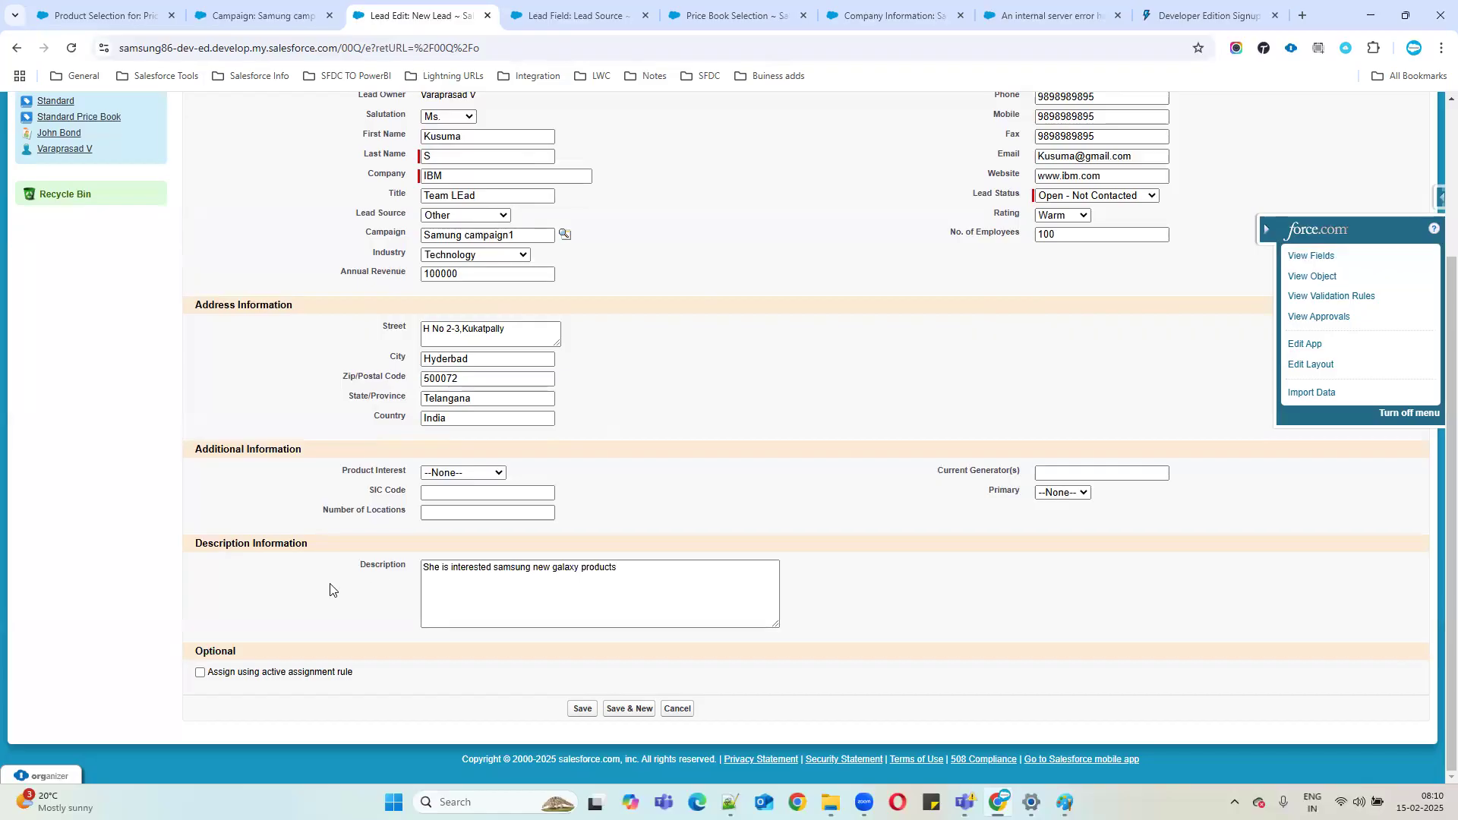
Clear the campaign name from the lead's Campaign field.
{"action": "scroll", "coordinate": [911, 402], "scroll_direction": "up", "scroll_amount": 1}
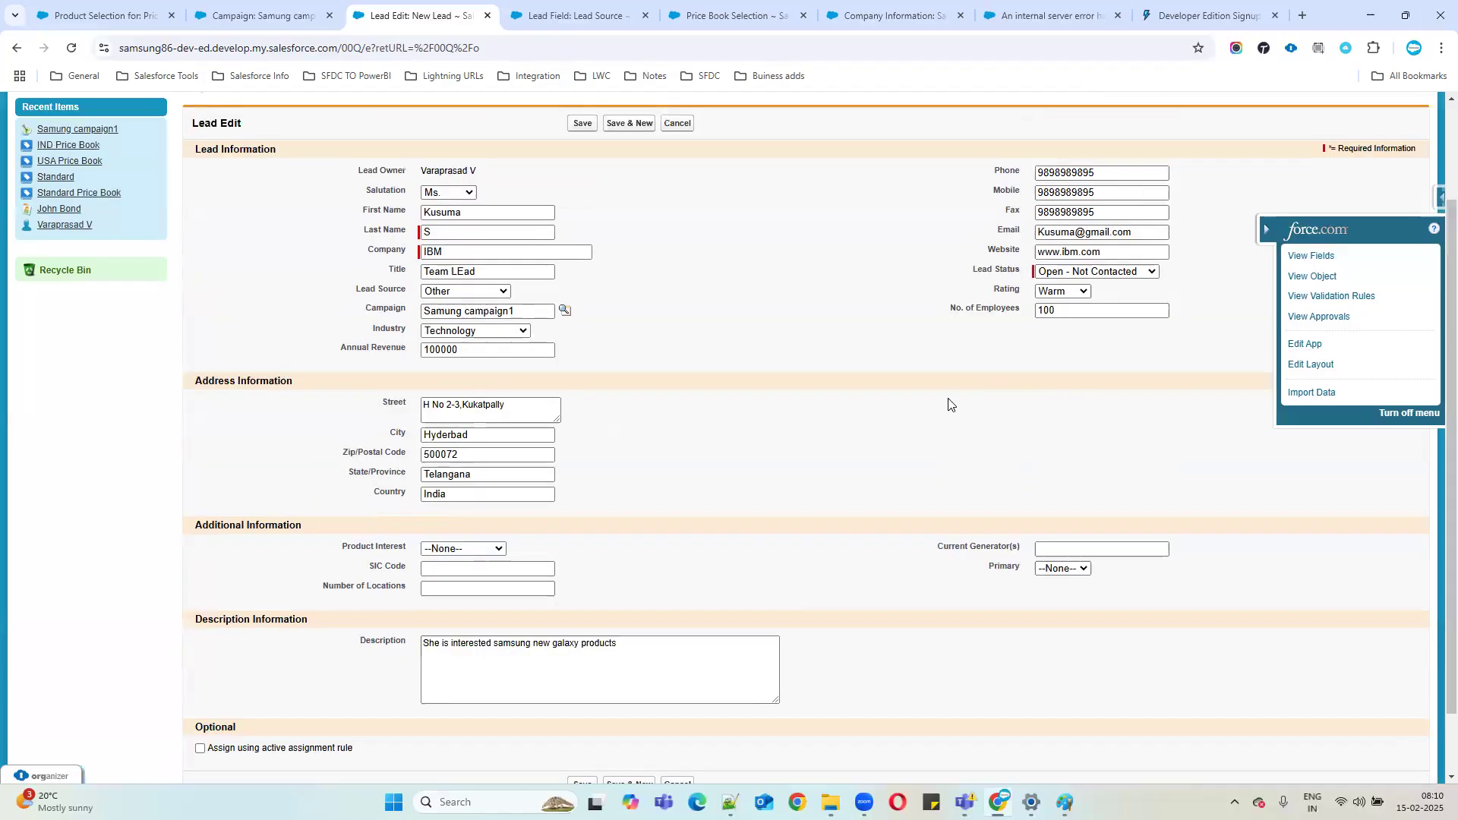
{"action": "scroll", "coordinate": [828, 446], "scroll_direction": "down", "scroll_amount": 1}
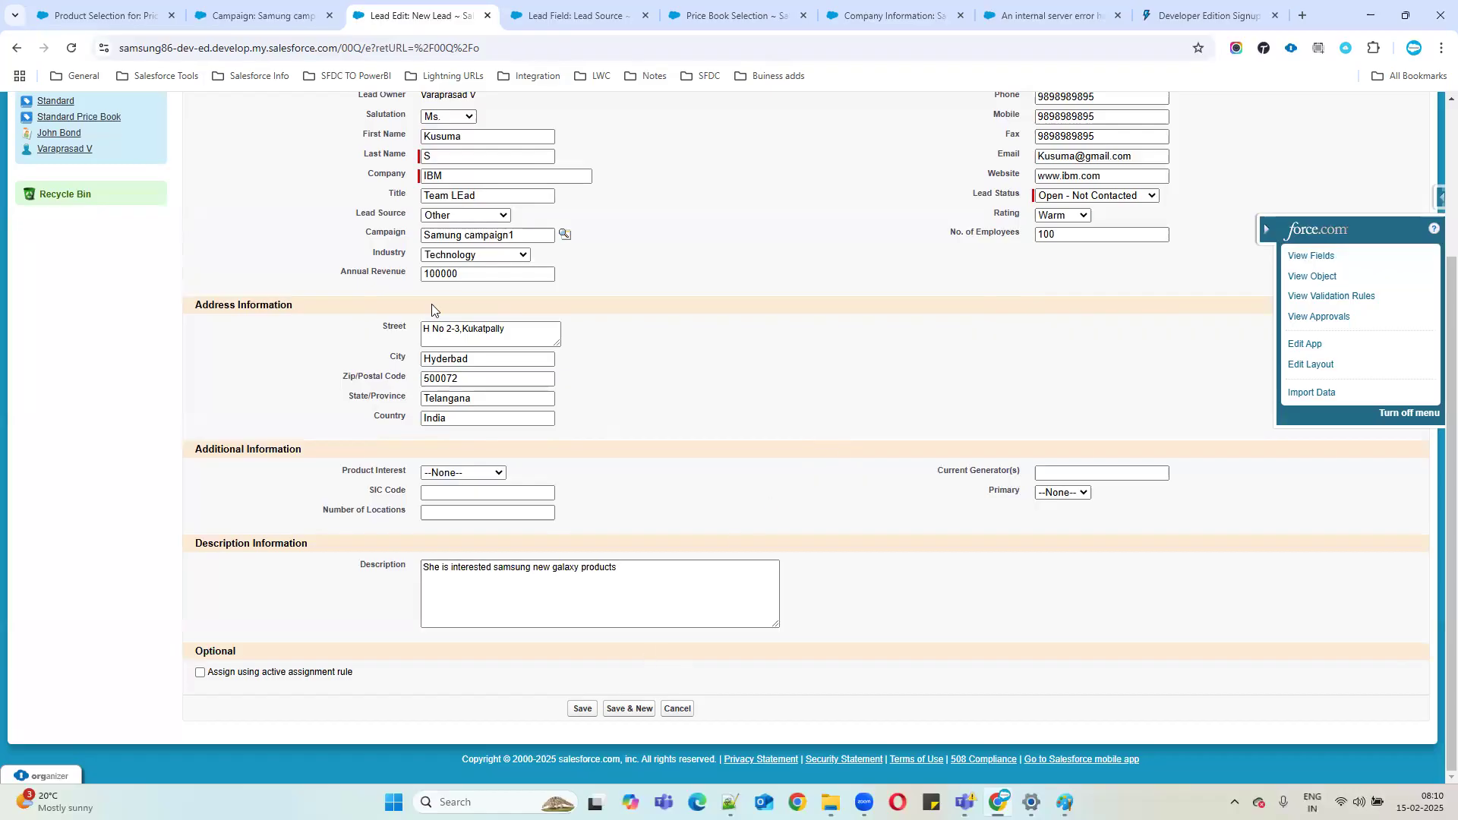
{"action": "left_click_drag", "start_coordinate": [360, 237], "coordinate": [468, 236]}
{"action": "scroll", "coordinate": [667, 339], "scroll_direction": "up", "scroll_amount": 1}
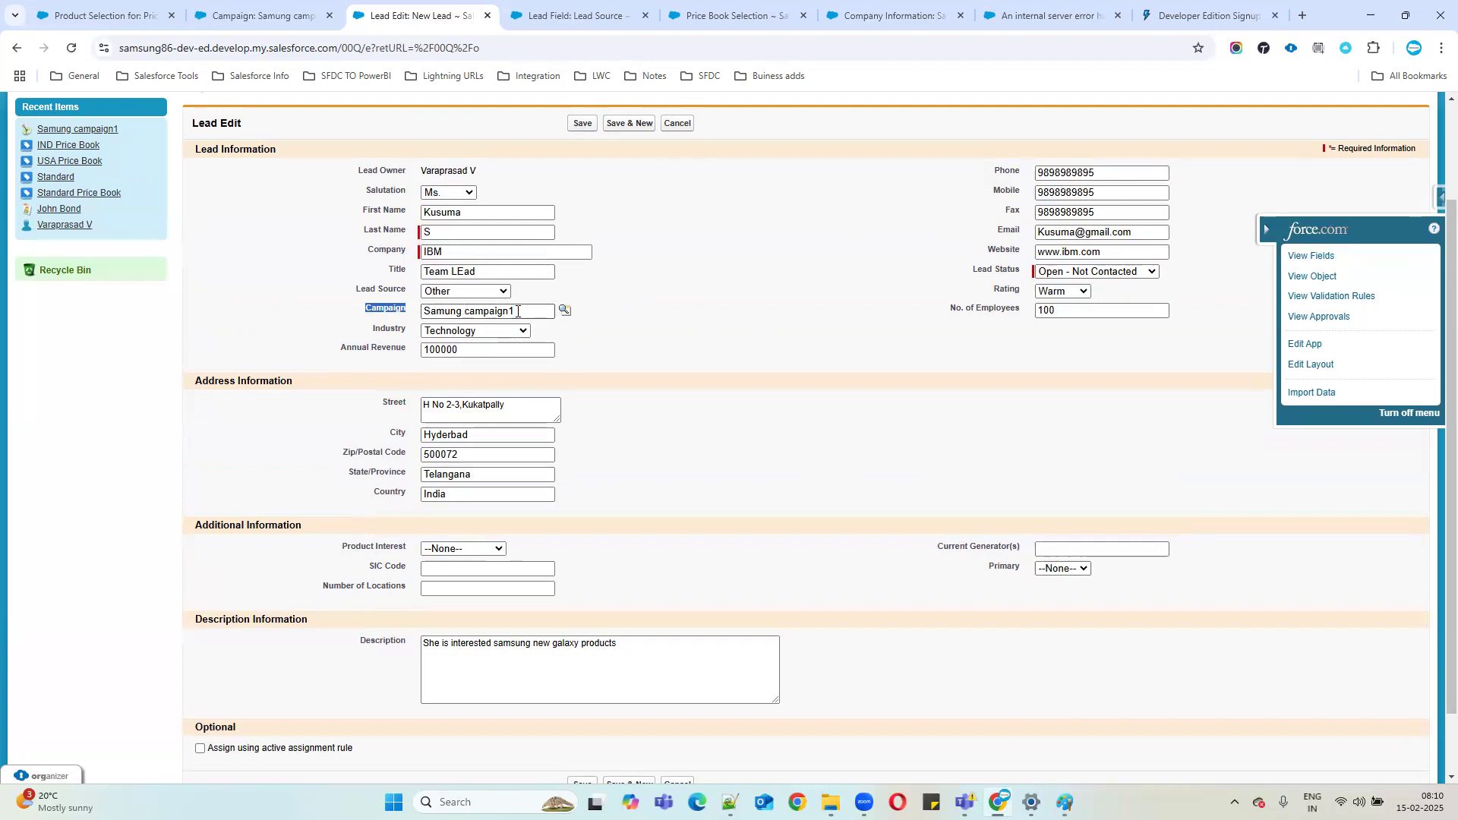
{"action": "left_click", "coordinate": [388, 307]}
{"action": "key", "text": "BackSpace"}
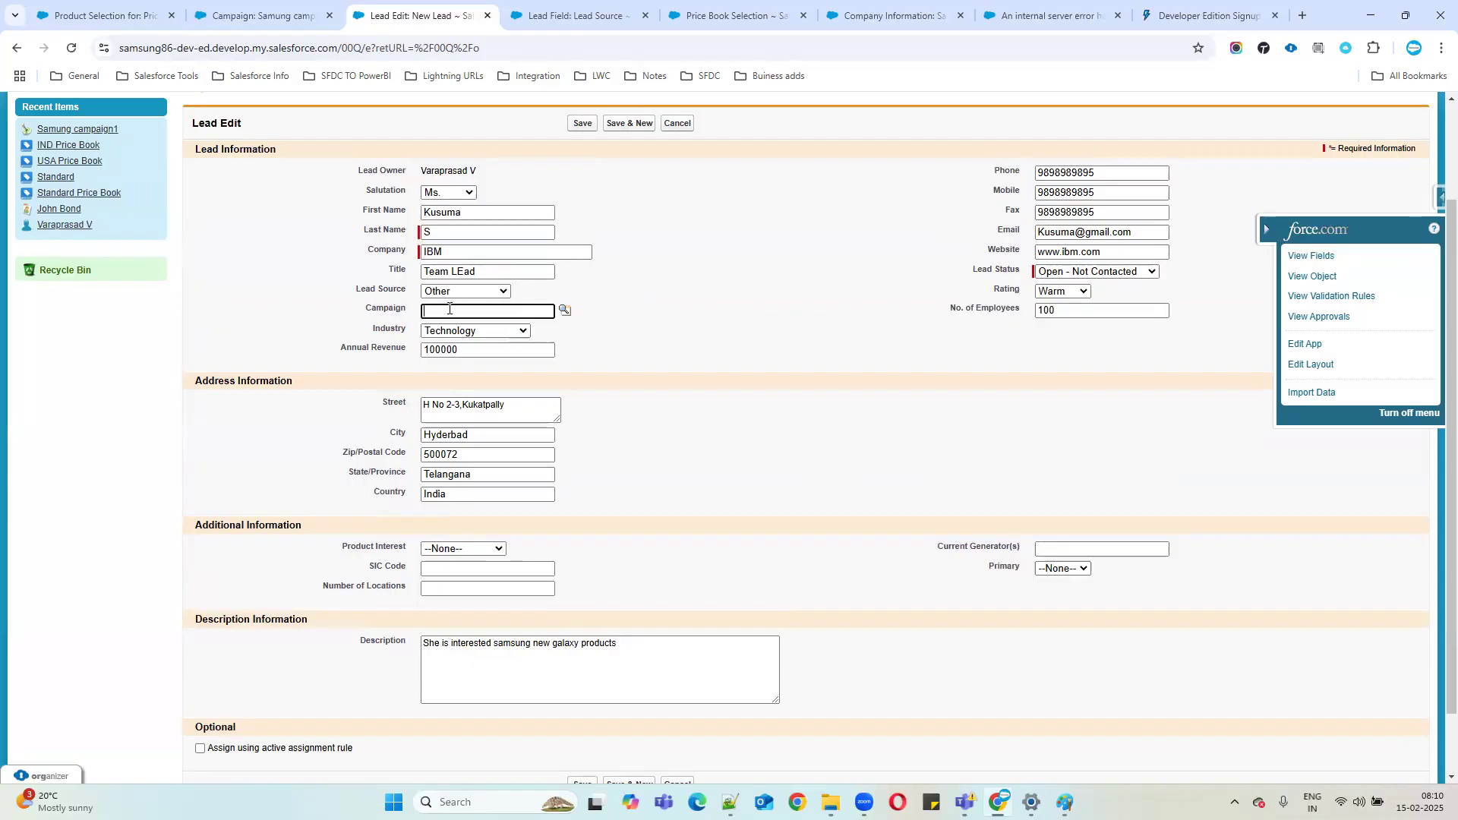
Reselect Samung campaign1 in the Campaign lookup and save the new lead.
{"action": "key", "text": "ctrl+v"}
{"action": "key", "text": "BackSpace"}
{"action": "key", "text": "BackSpace"}
{"action": "key", "text": "BackSpace"}
{"action": "key", "text": "BackSpace"}
{"action": "key", "text": "BackSpace"}
{"action": "key", "text": "BackSpace"}
{"action": "key", "text": "BackSpace"}
{"action": "key", "text": "BackSpace"}
{"action": "key", "text": "BackSpace"}
{"action": "left_click", "coordinate": [566, 310]}
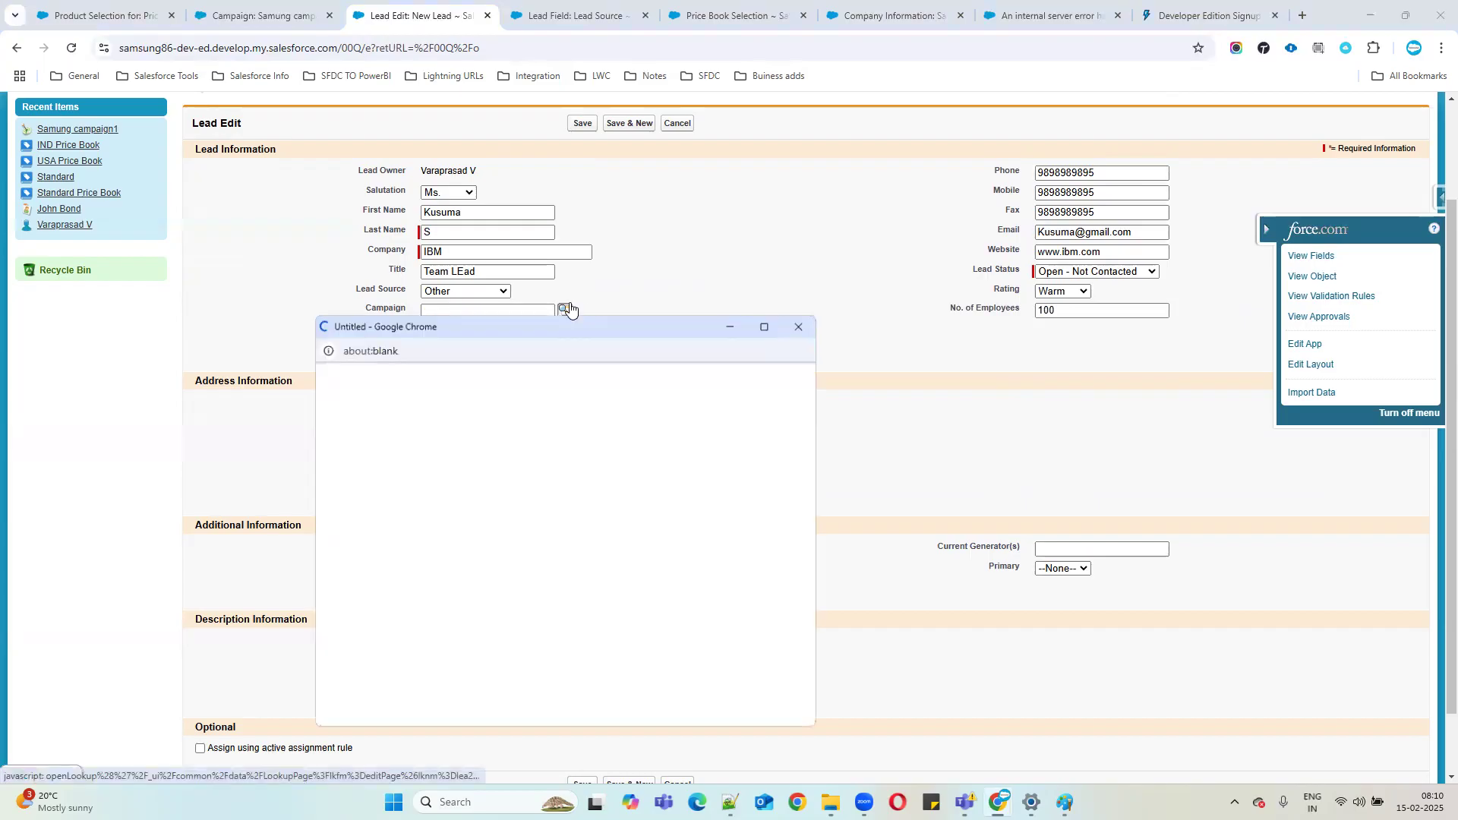
{"action": "left_click", "coordinate": [363, 510]}
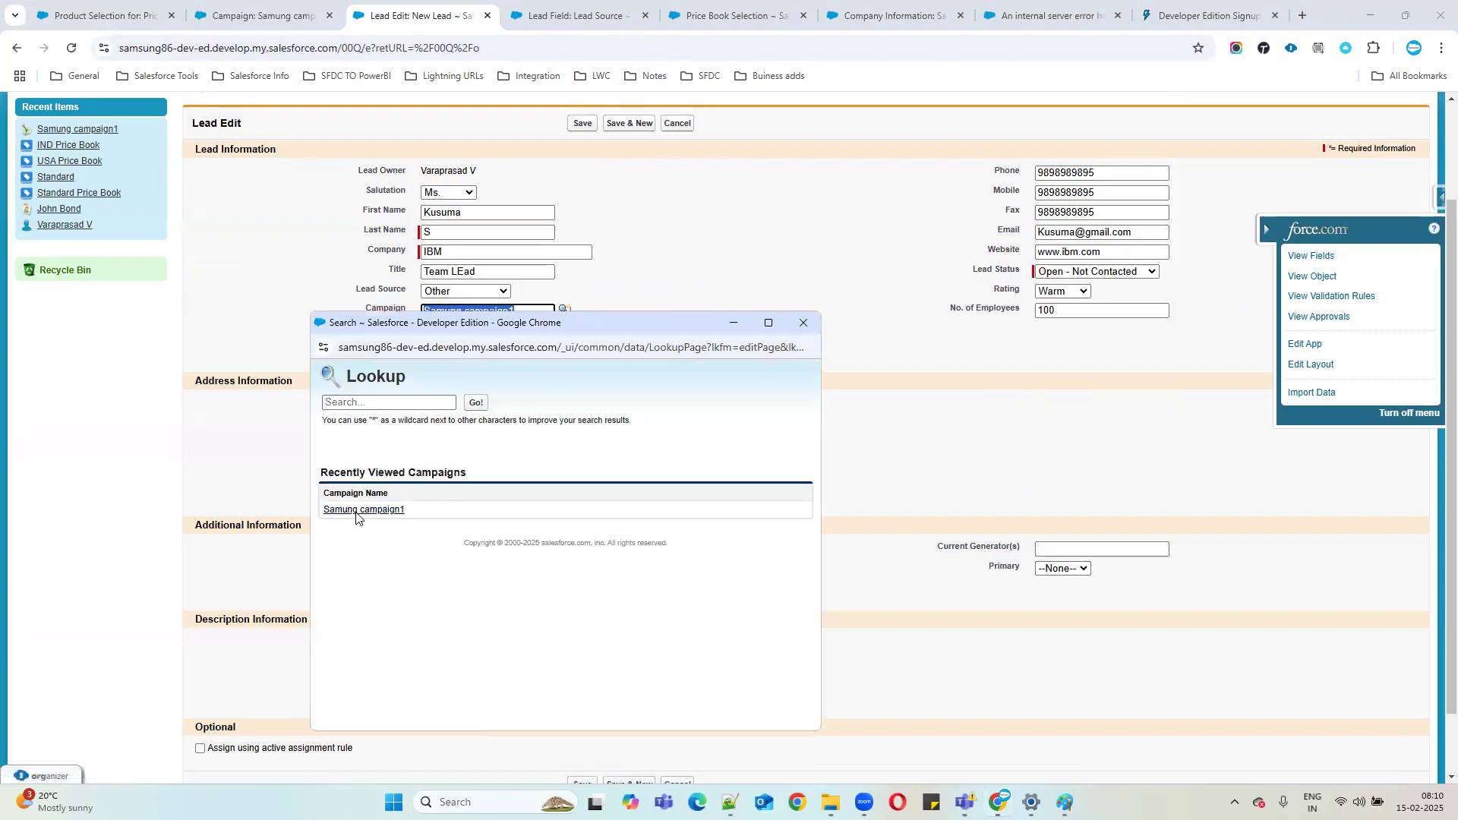
{"action": "scroll", "coordinate": [625, 512], "scroll_direction": "down", "scroll_amount": 1}
{"action": "left_click", "coordinate": [582, 708]}
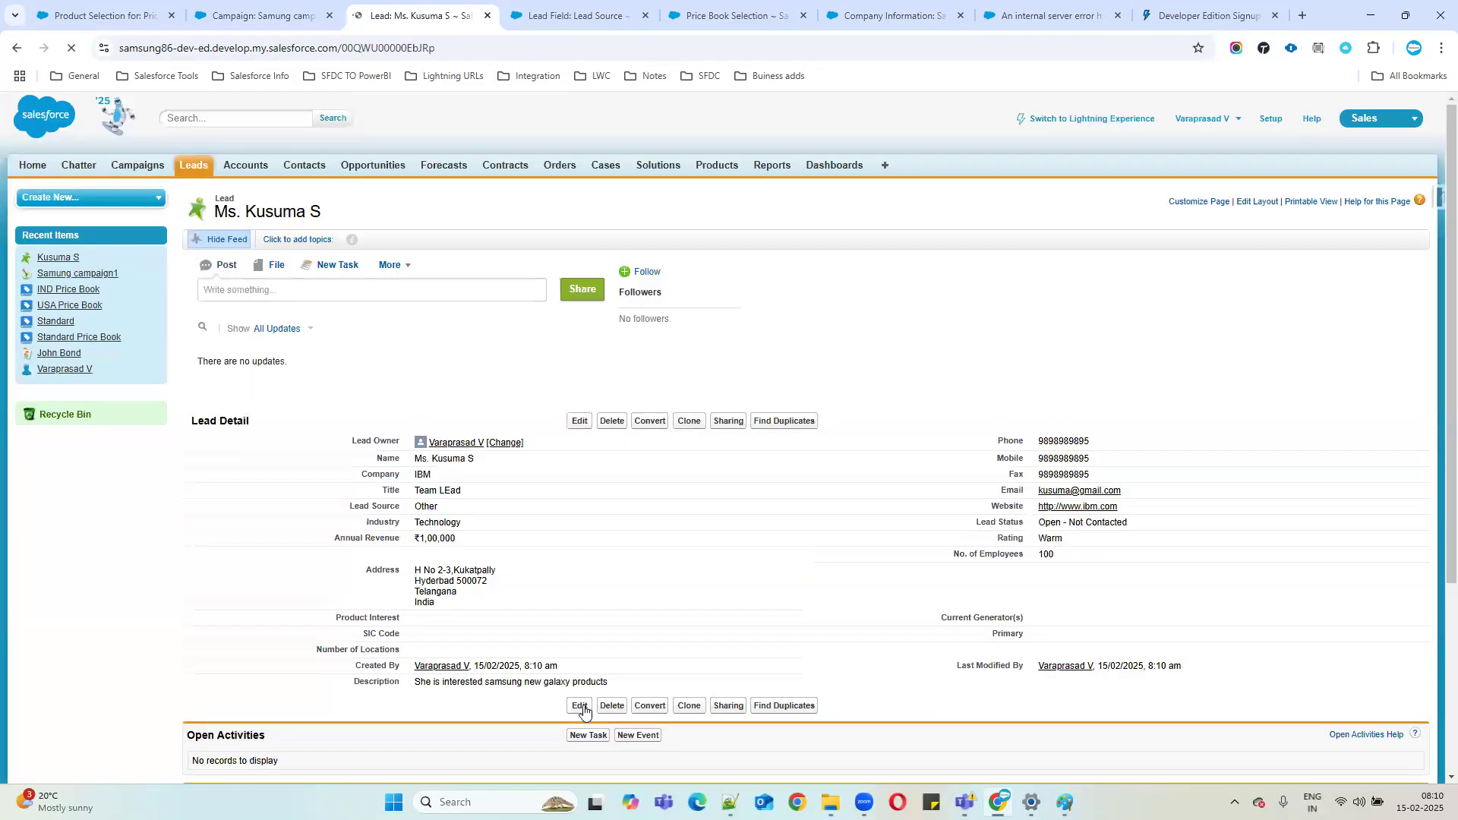
Switch to Samung campaign1 and check its Leads in Campaign count, still showing 0.
{"action": "left_click", "coordinate": [265, 6]}
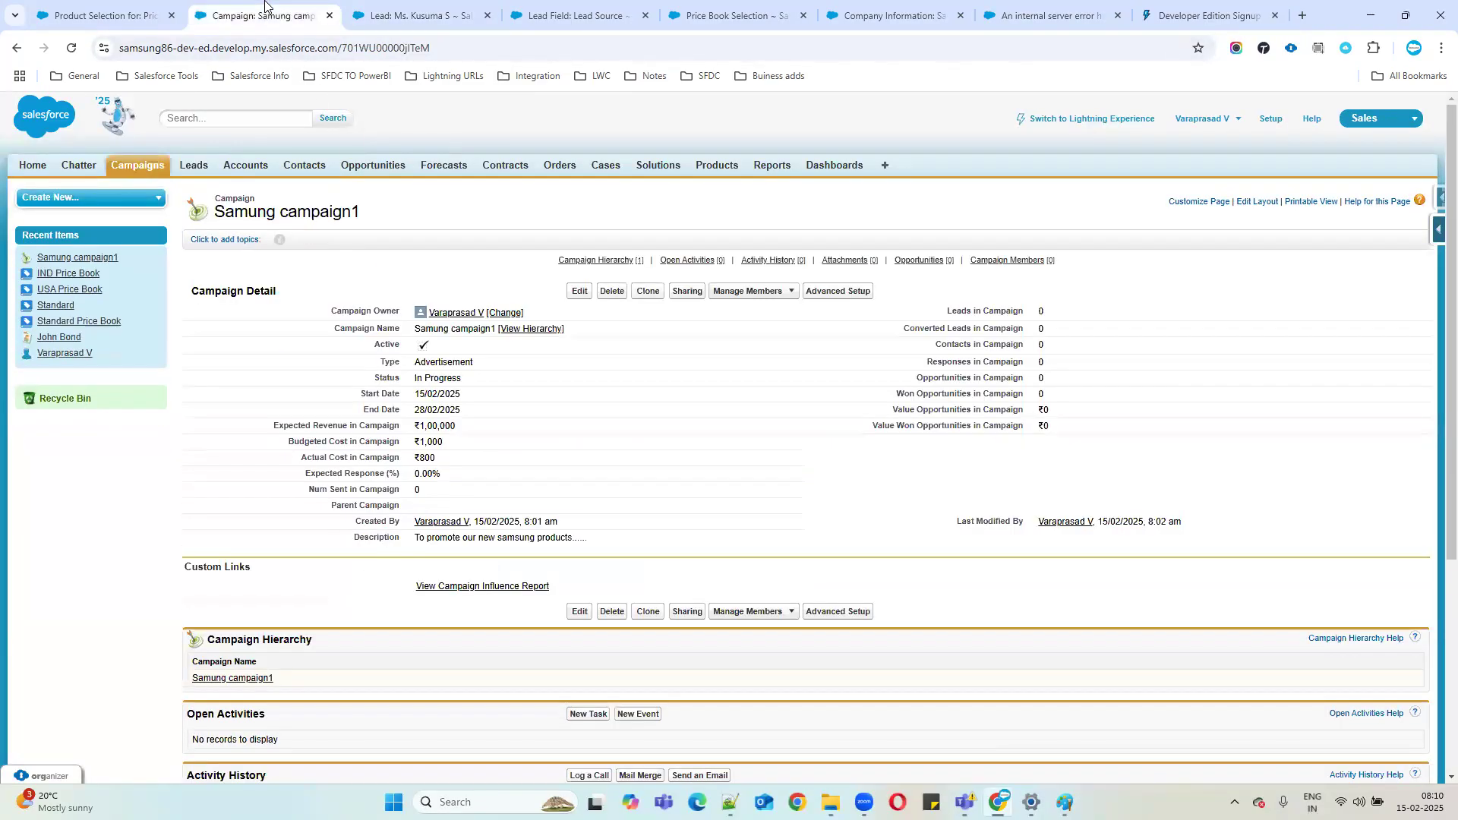
{"action": "left_click_drag", "start_coordinate": [947, 312], "coordinate": [1339, 417]}
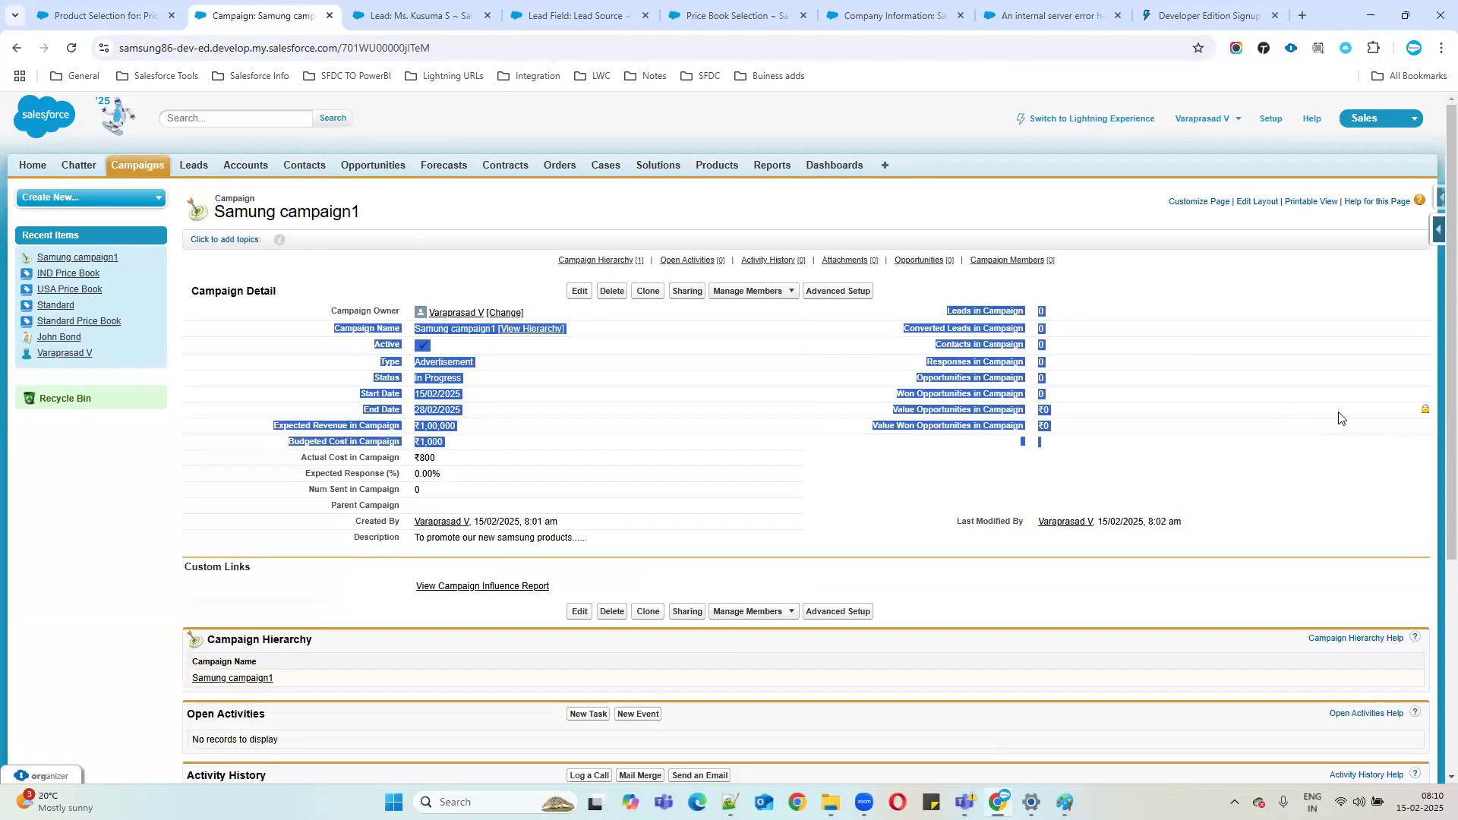
{"action": "left_click", "coordinate": [1338, 416]}
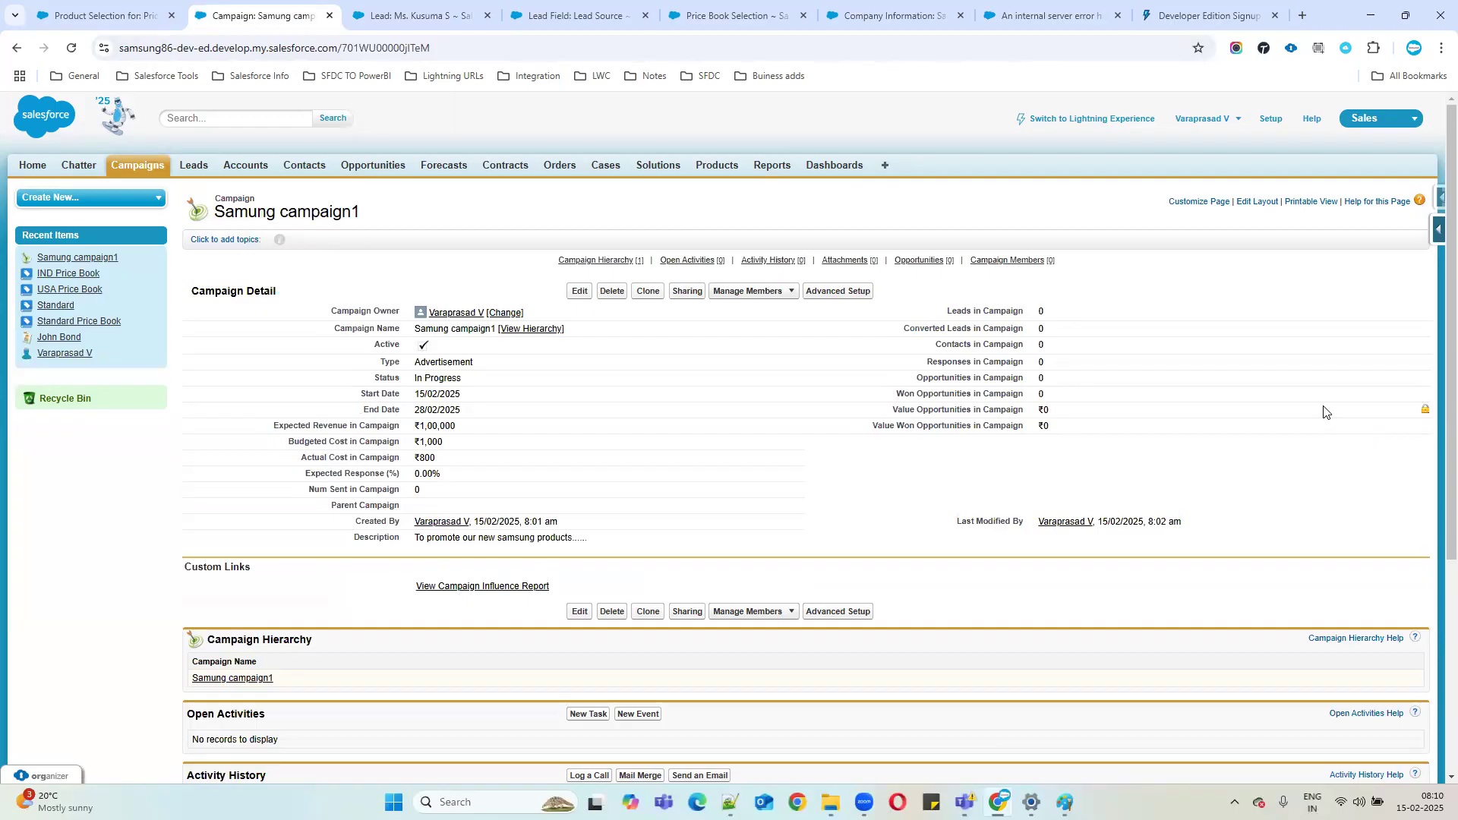
{"action": "left_click_drag", "start_coordinate": [941, 311], "coordinate": [1100, 318]}
{"action": "scroll", "coordinate": [1124, 349], "scroll_direction": "down", "scroll_amount": 4}
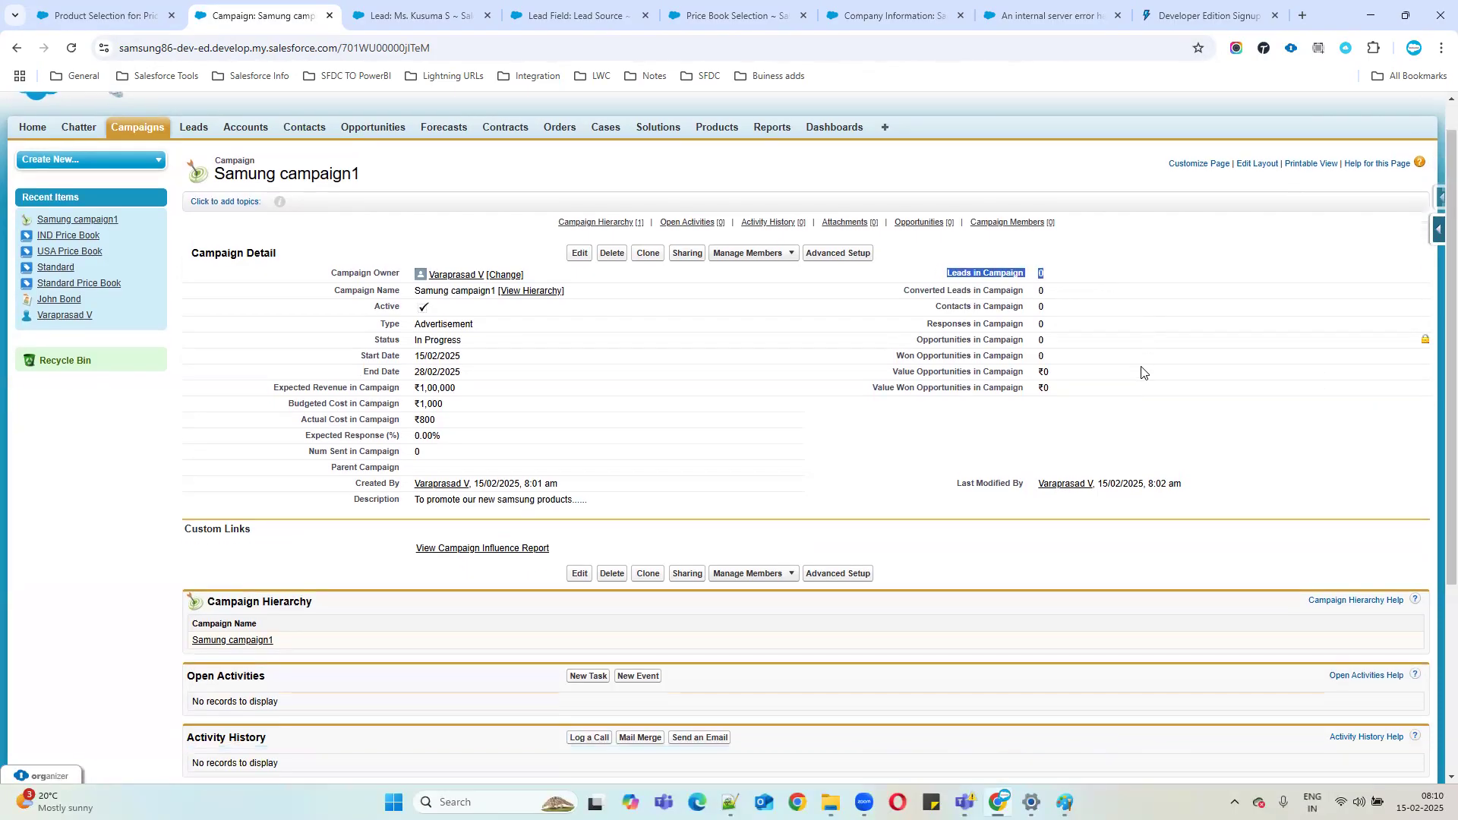
Reload the campaign and confirm Leads in Campaign reads 1, with the new IBM lead listed as Sent.
{"action": "left_click", "coordinate": [71, 48]}
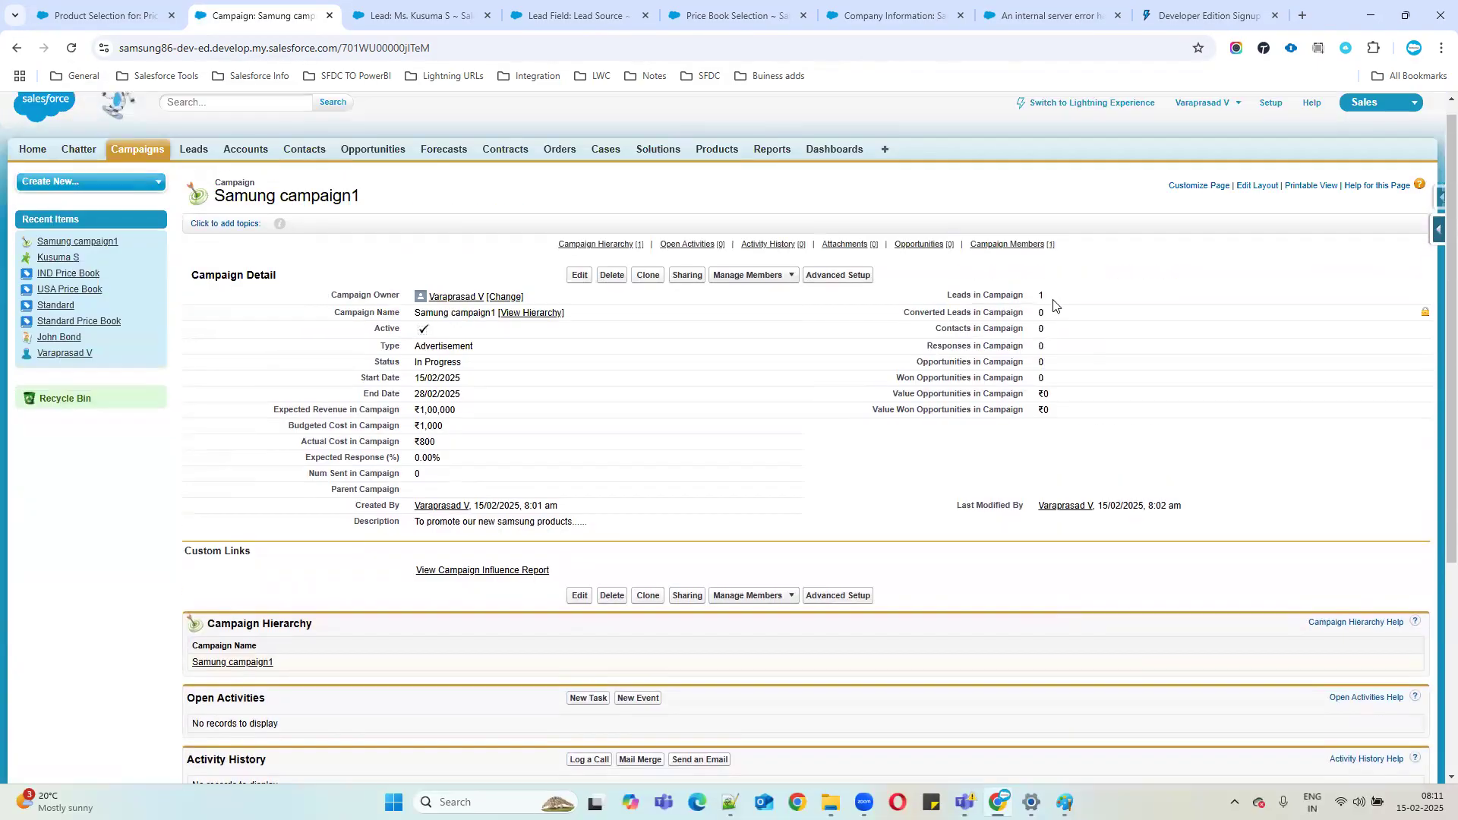
{"action": "left_click_drag", "start_coordinate": [948, 296], "coordinate": [1110, 302]}
{"action": "scroll", "coordinate": [1110, 302], "scroll_direction": "down", "scroll_amount": 4}
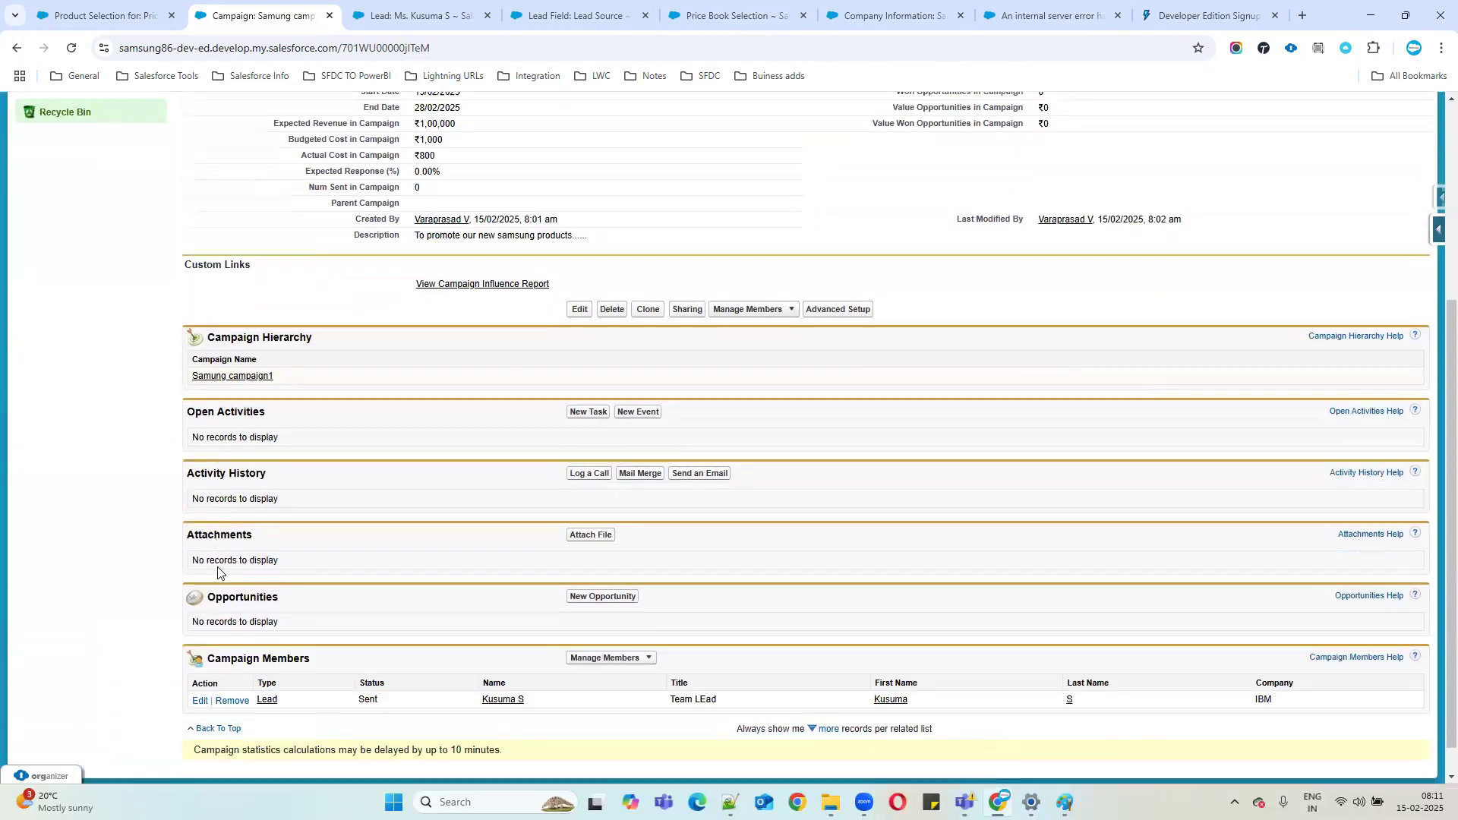
{"action": "left_click_drag", "start_coordinate": [544, 683], "coordinate": [265, 680]}
{"action": "left_click", "coordinate": [633, 688]}
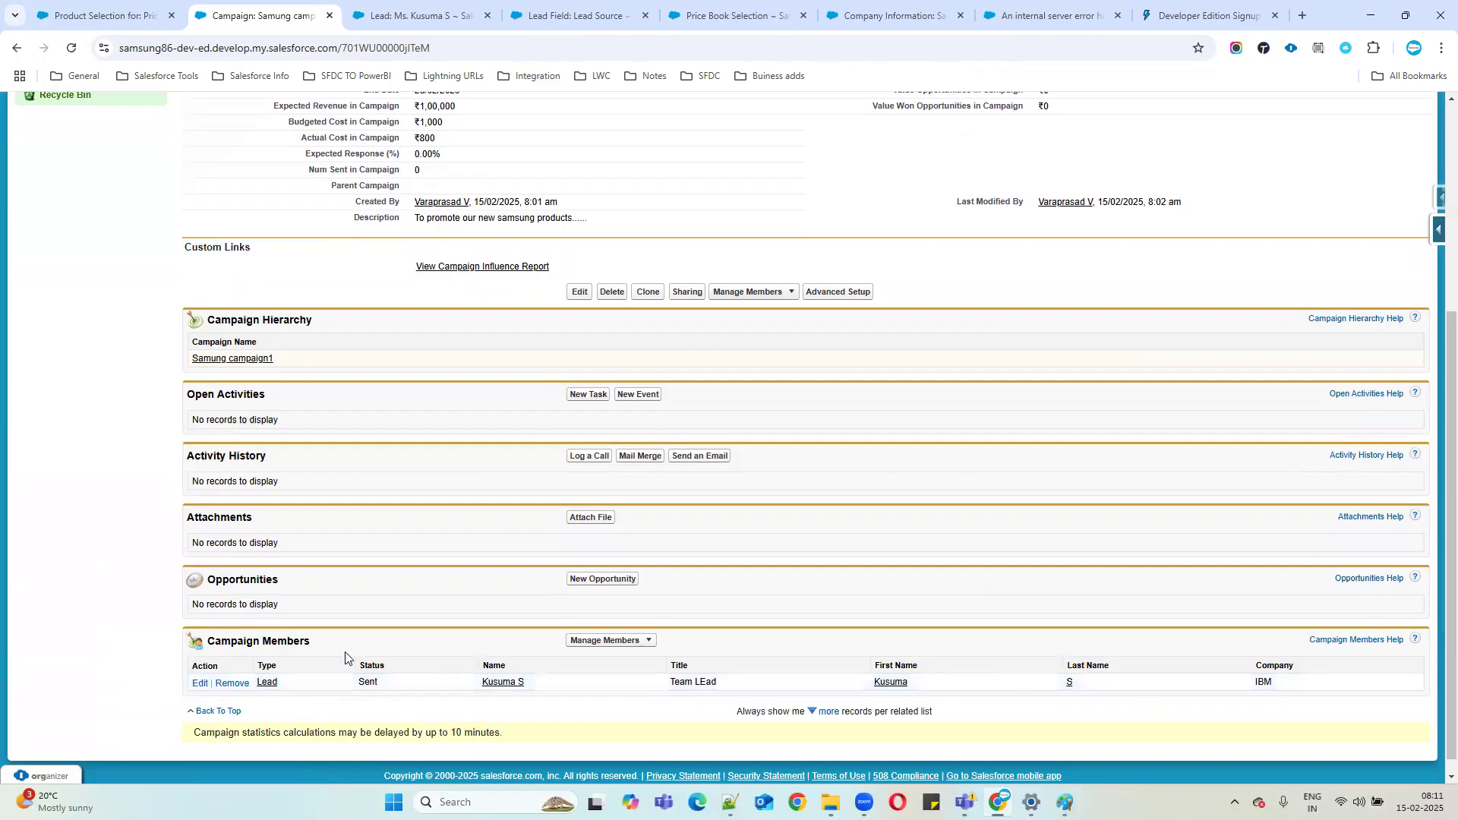
Open the Manage Members dropdown on the Campaign Members list.
{"action": "scroll", "coordinate": [534, 556], "scroll_direction": "up", "scroll_amount": 3}
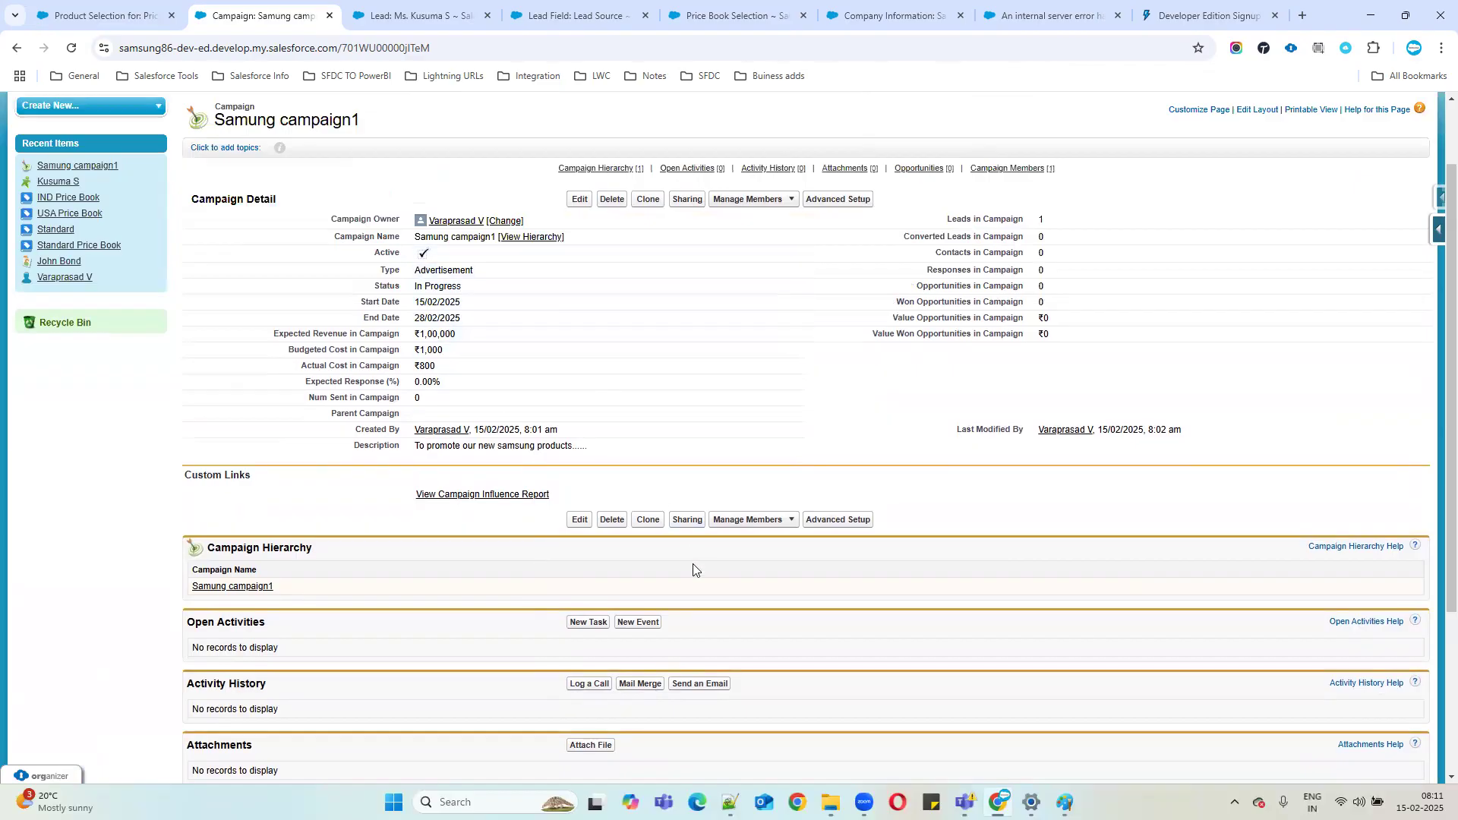
{"action": "scroll", "coordinate": [661, 599], "scroll_direction": "down", "scroll_amount": 3}
{"action": "scroll", "coordinate": [472, 665], "scroll_direction": "up", "scroll_amount": 1}
{"action": "scroll", "coordinate": [472, 665], "scroll_direction": "down", "scroll_amount": 2}
{"action": "left_click", "coordinate": [647, 642]}
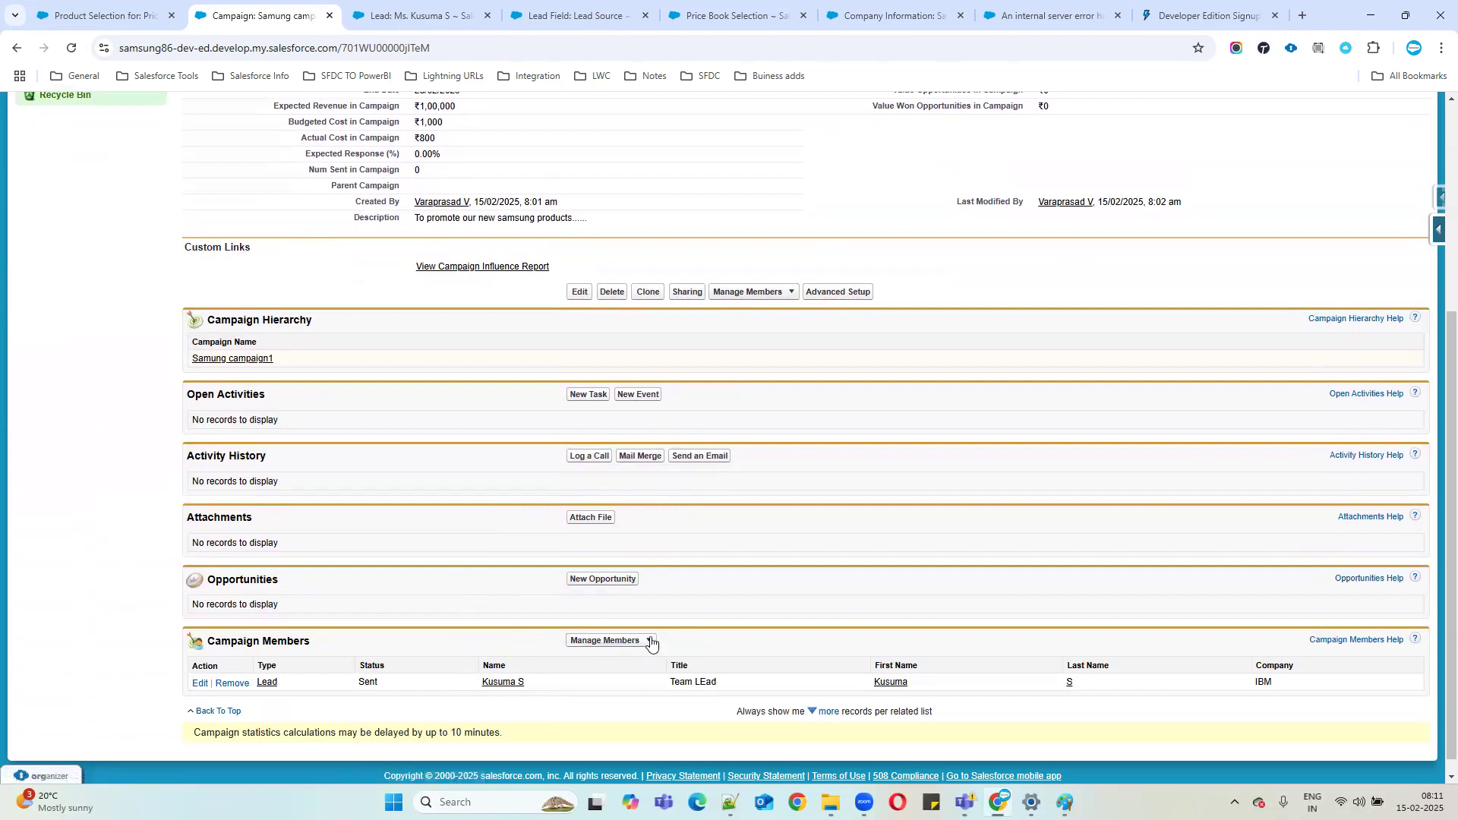
{"action": "left_click", "coordinate": [642, 647]}
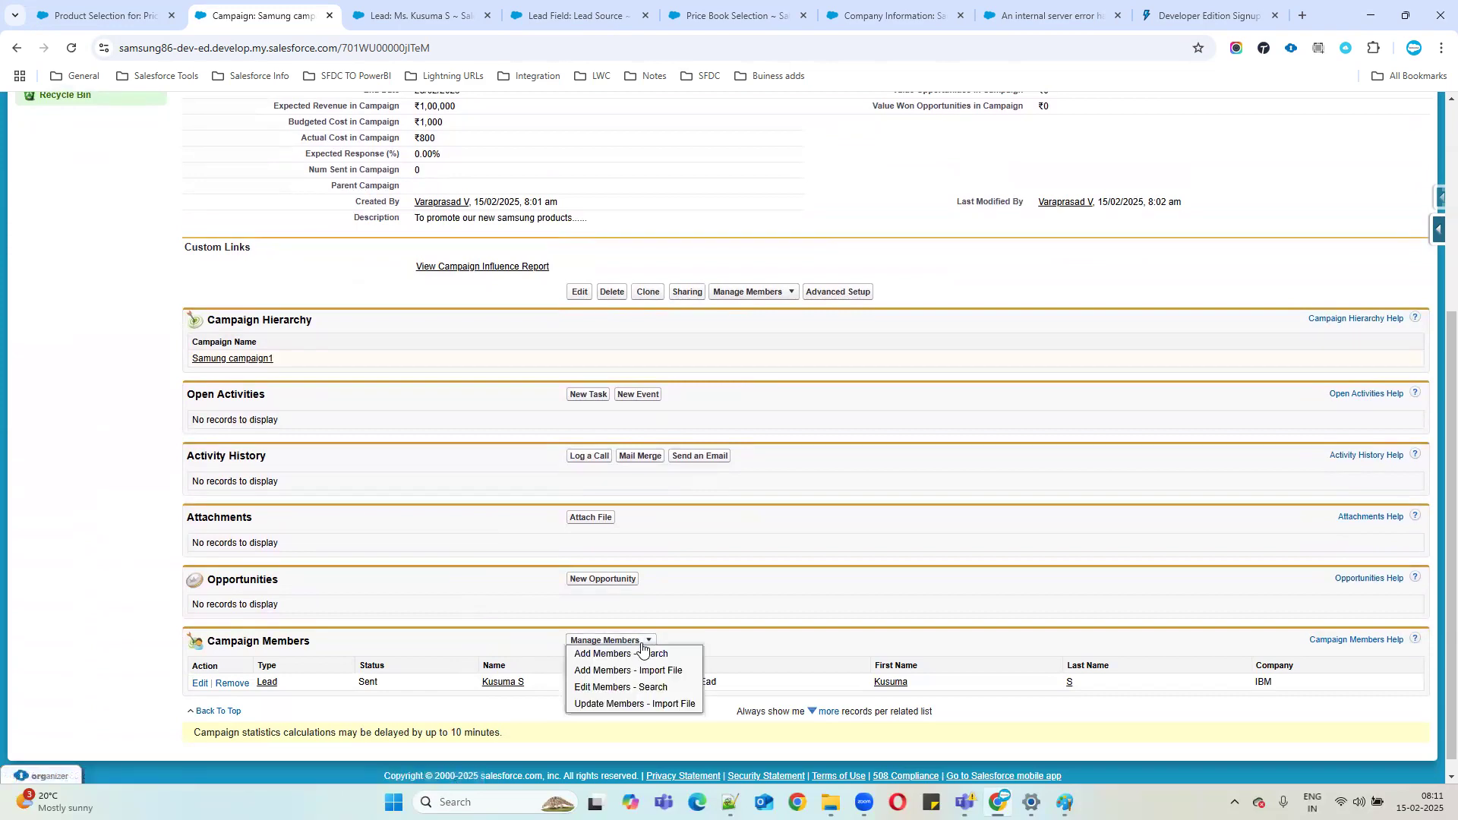
Open Add Members - Search and its Field filter list, then switch to the existing IBM lead's record.
{"action": "left_click", "coordinate": [597, 654]}
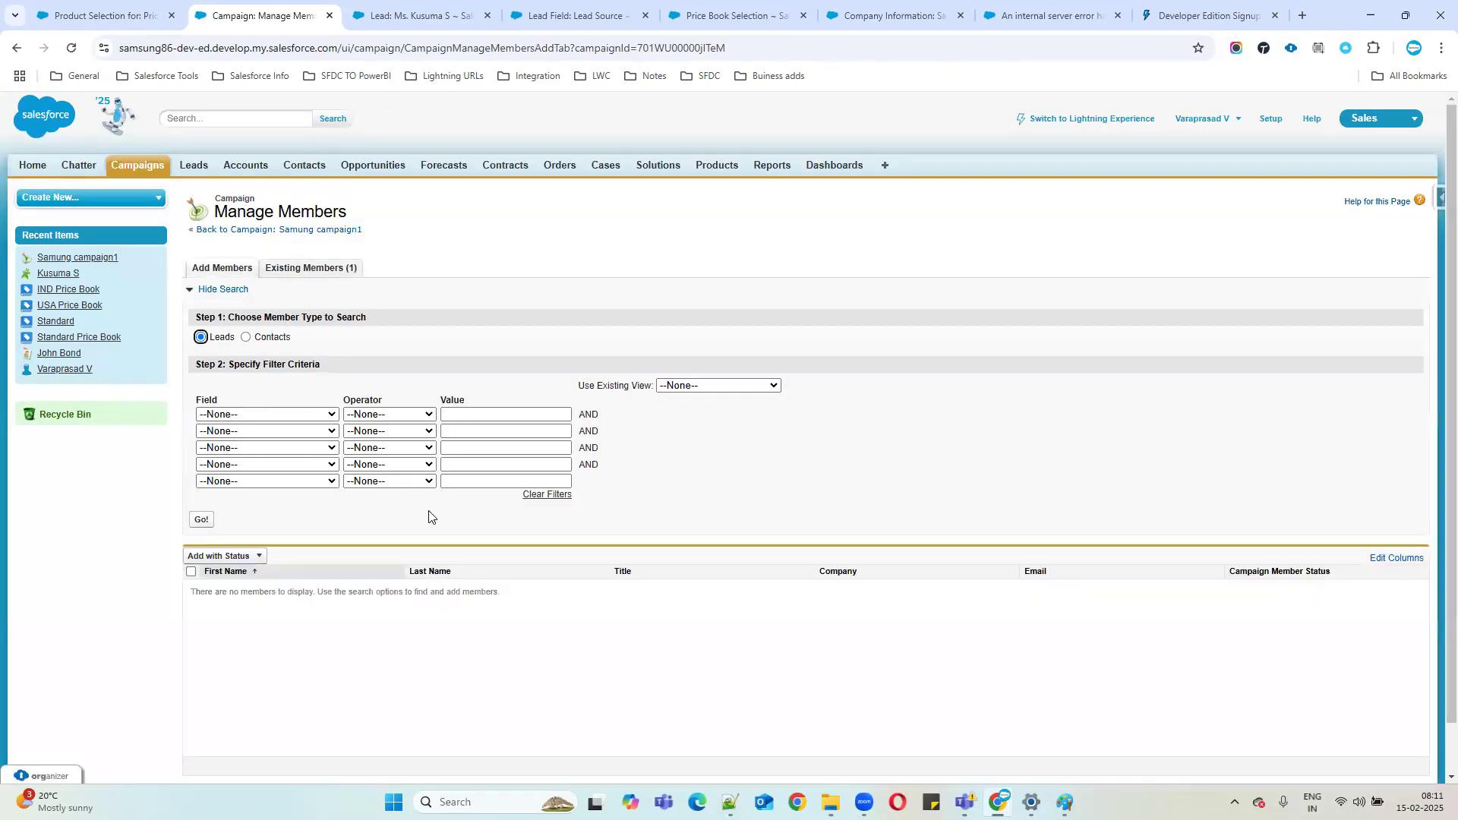
{"action": "left_click", "coordinate": [266, 415]}
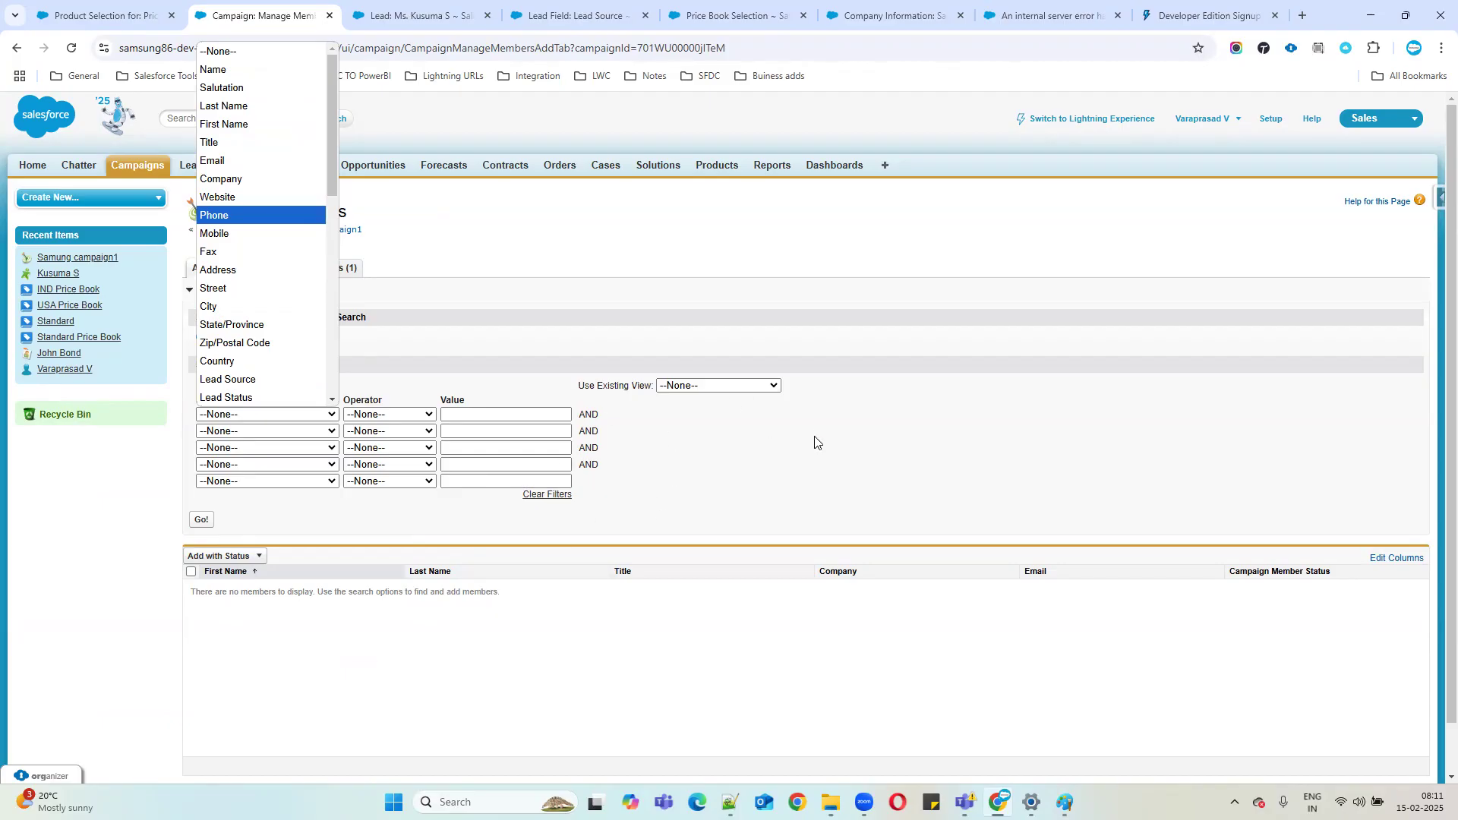
{"action": "left_click", "coordinate": [418, 15]}
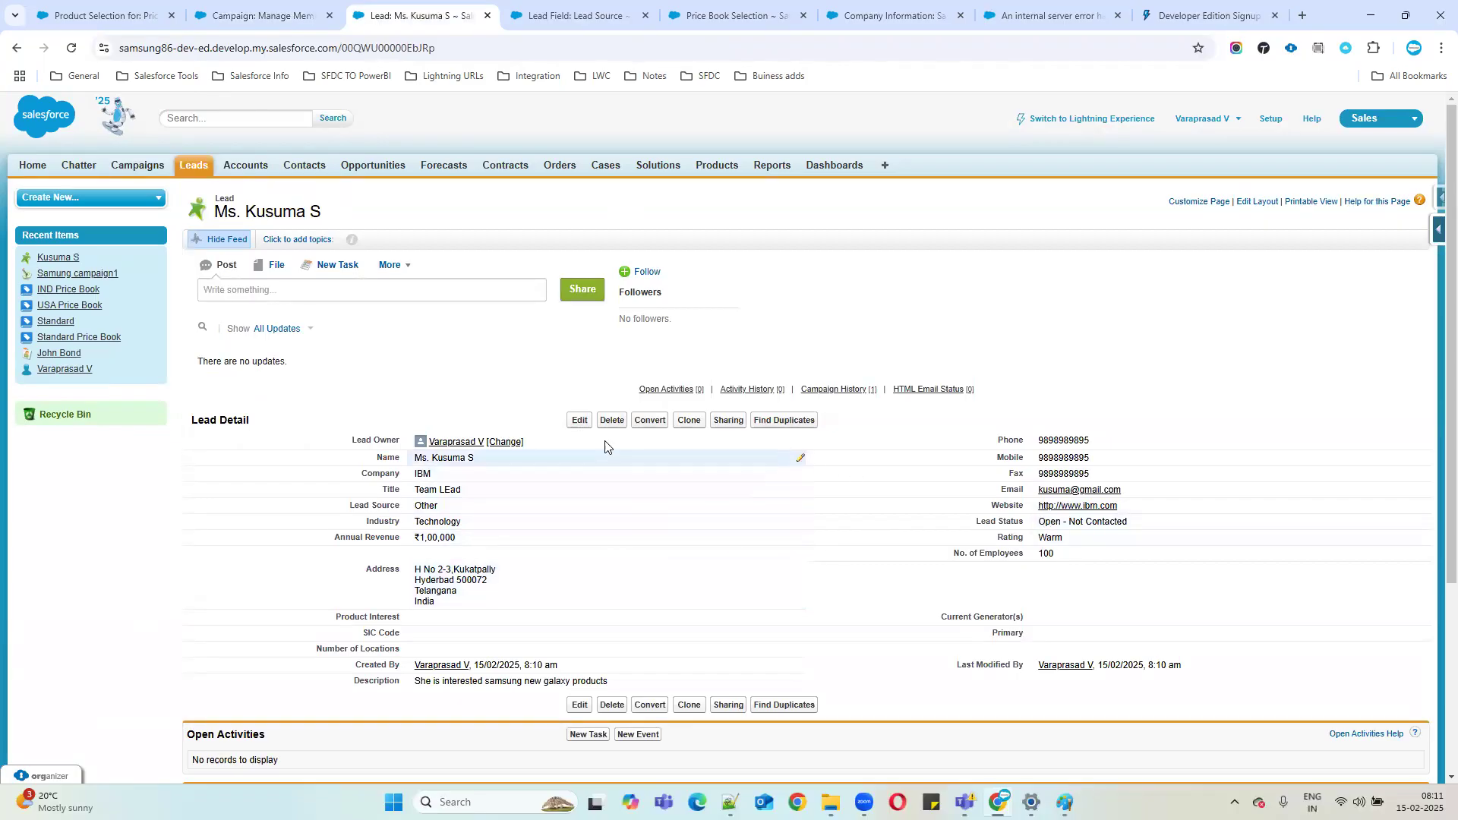
Review the existing IBM lead's Lead Edit form, then return to the Manage Members tab.
{"action": "left_click", "coordinate": [577, 419]}
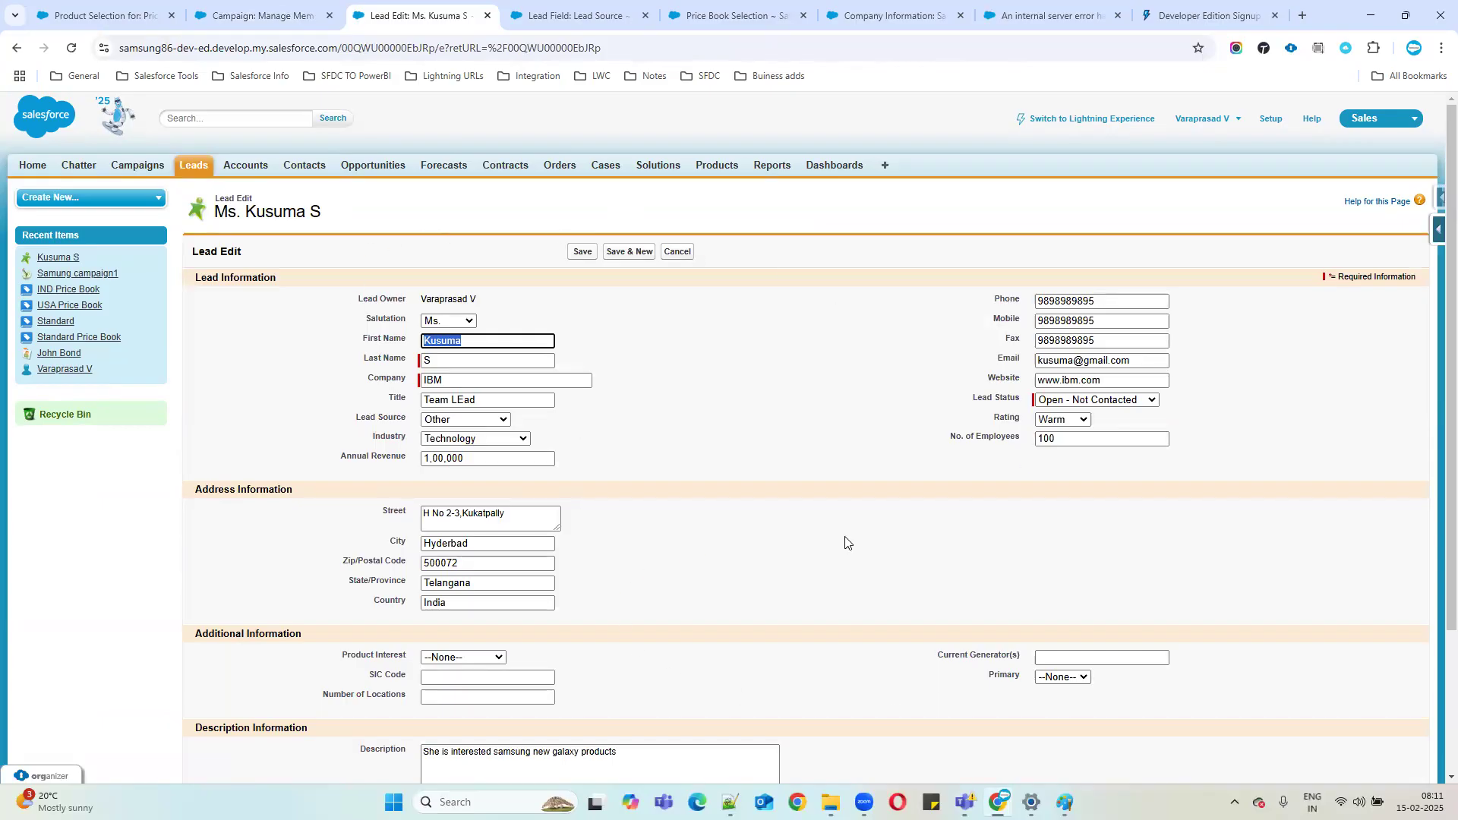
{"action": "left_click_drag", "start_coordinate": [216, 194], "coordinate": [384, 254]}
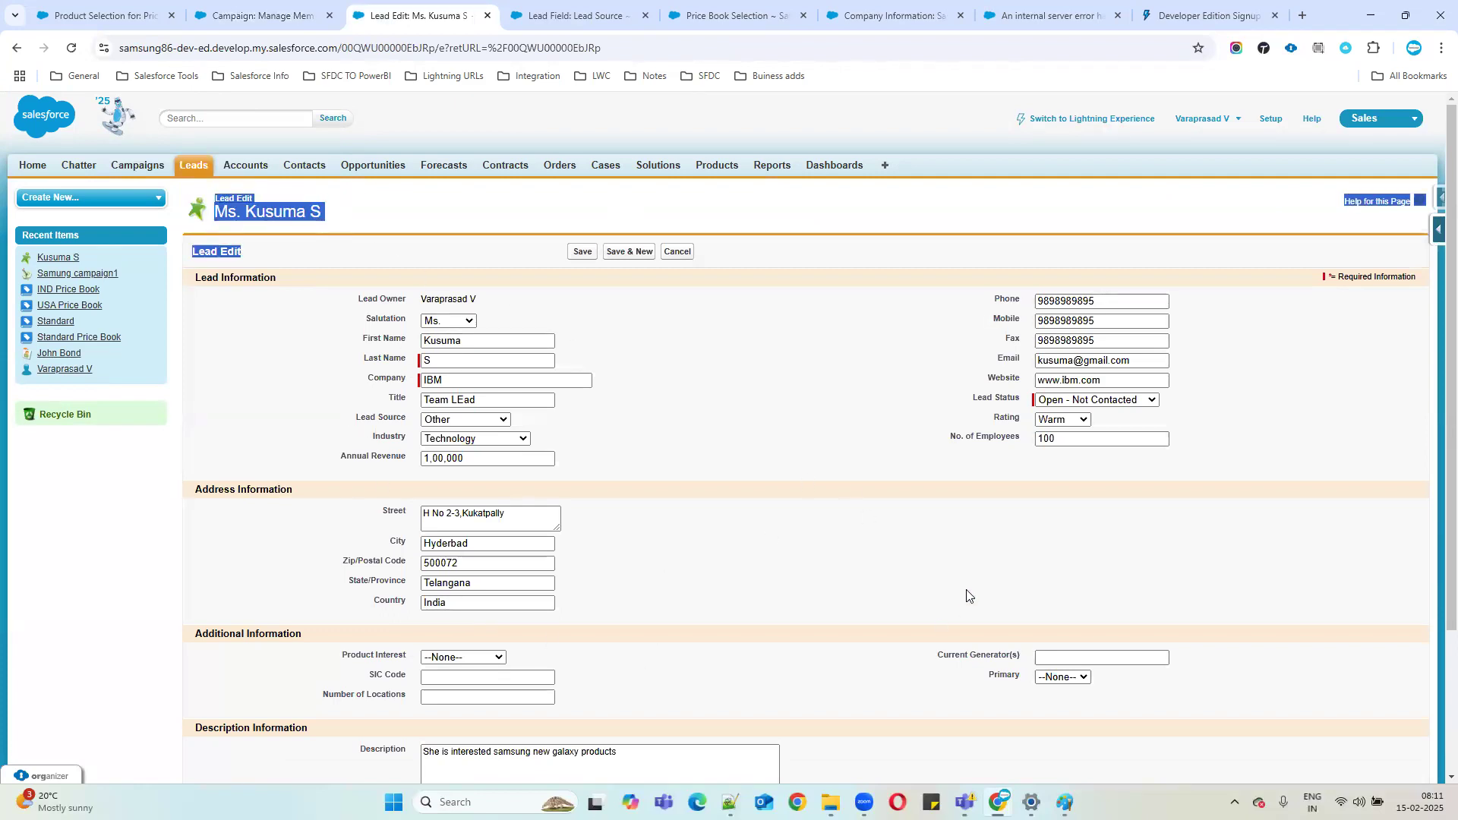
{"action": "scroll", "coordinate": [967, 594], "scroll_direction": "down", "scroll_amount": 1}
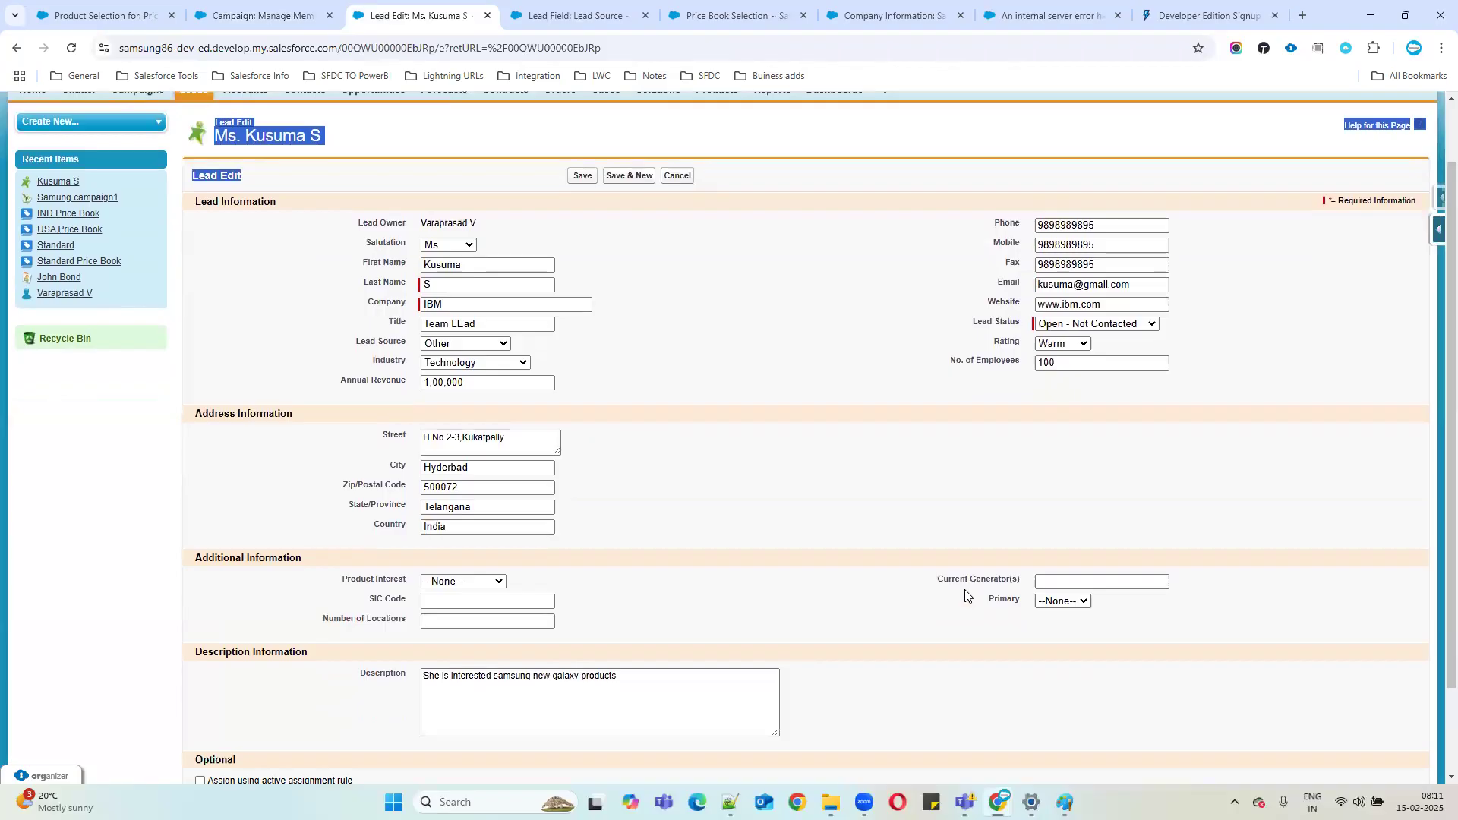
{"action": "scroll", "coordinate": [966, 595], "scroll_direction": "up", "scroll_amount": 1}
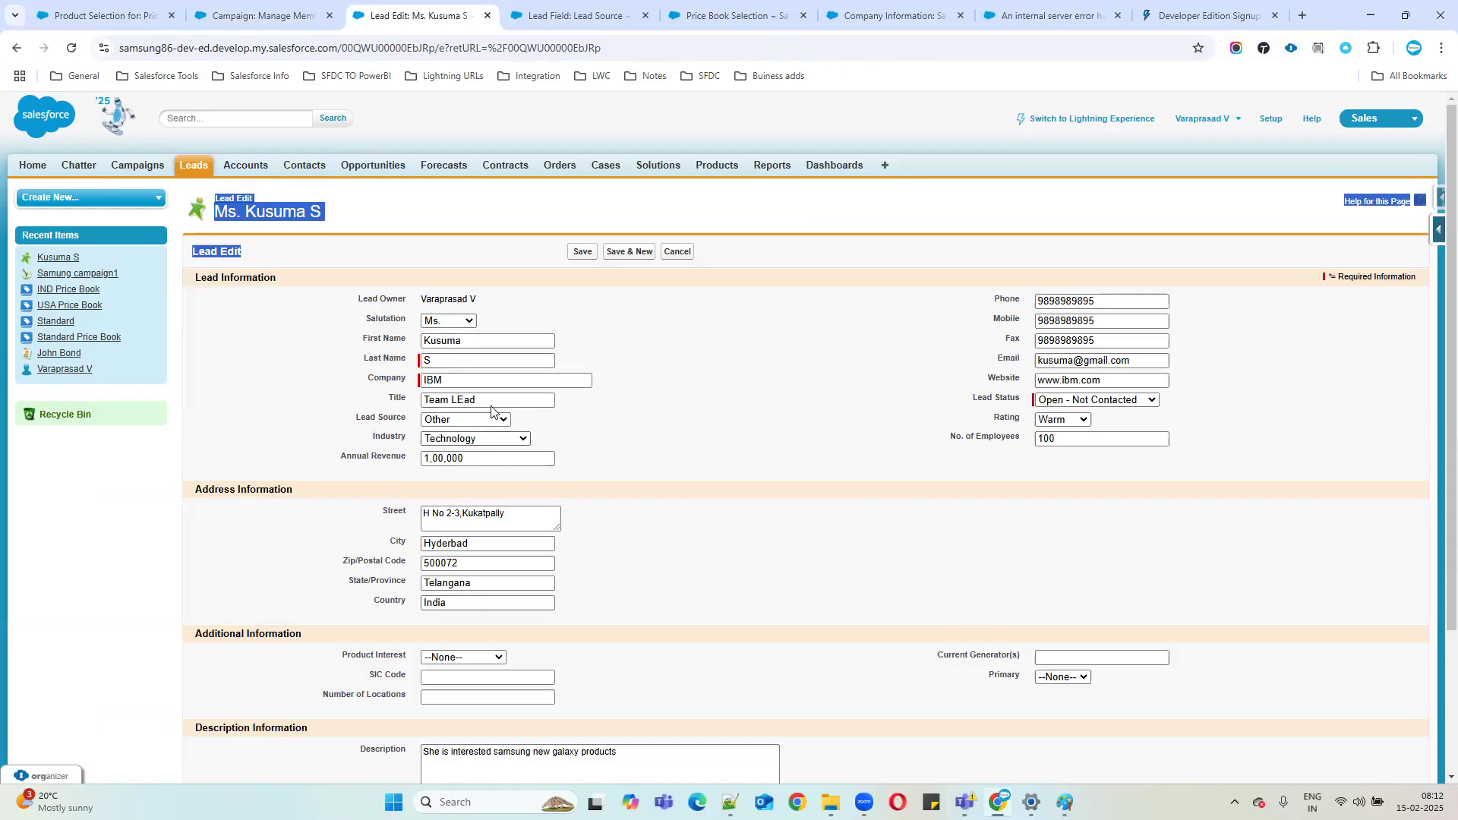
{"action": "left_click", "coordinate": [284, 14]}
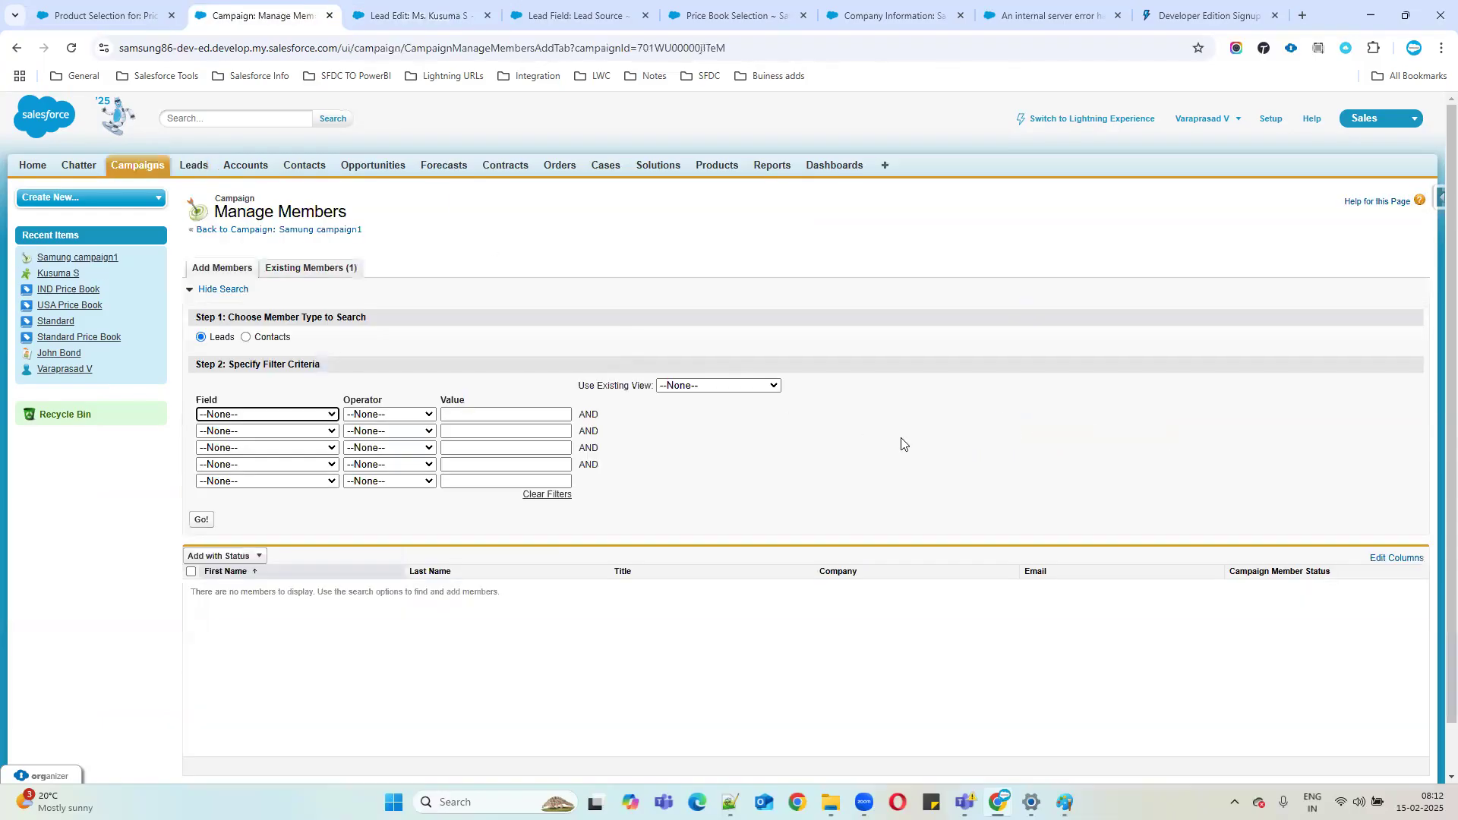
Go back to Samung campaign1 and recheck its single Sent lead member.
{"action": "left_click", "coordinate": [321, 236]}
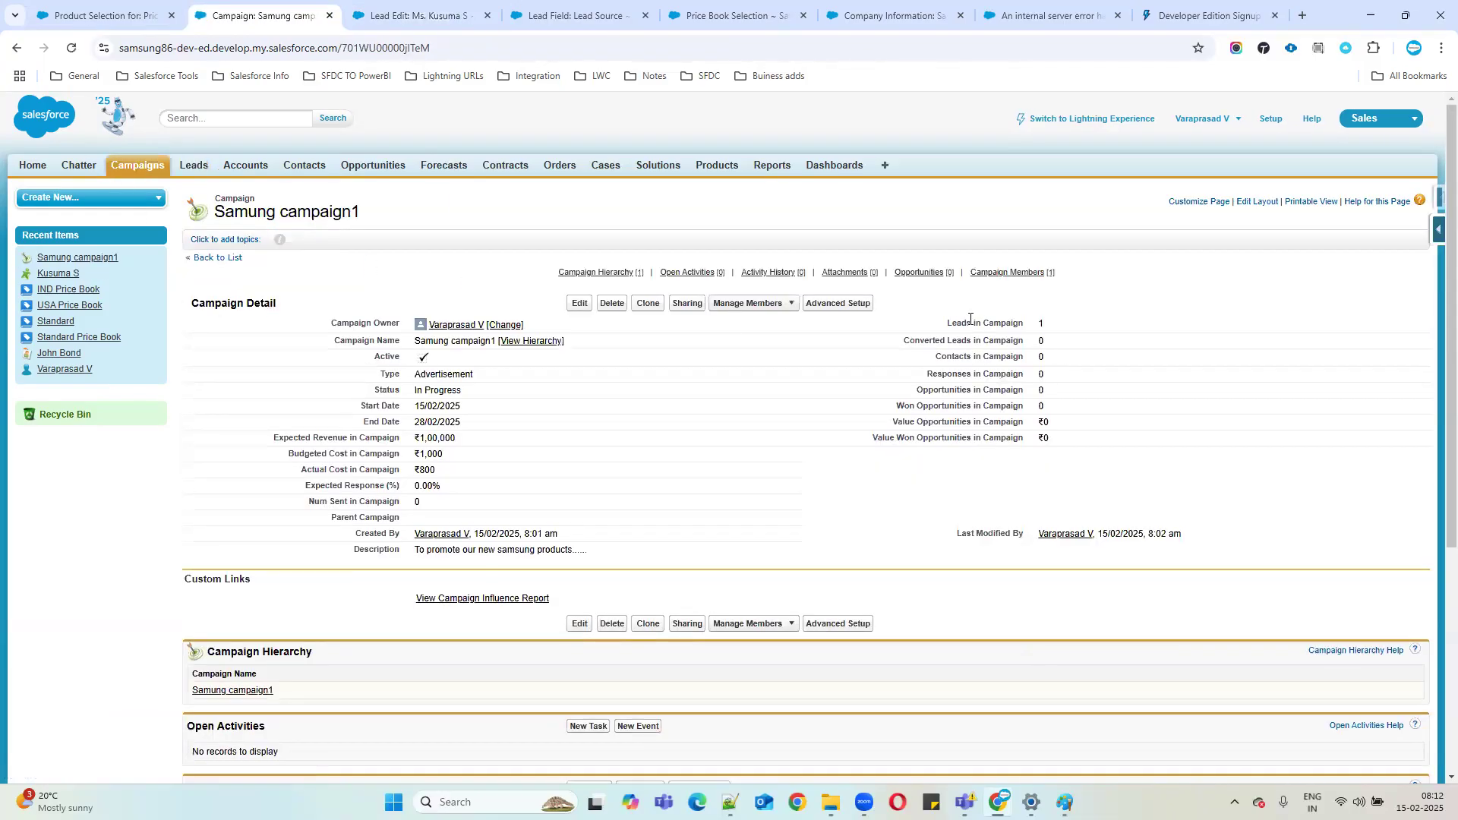
{"action": "left_click_drag", "start_coordinate": [951, 325], "coordinate": [1097, 323]}
{"action": "scroll", "coordinate": [617, 508], "scroll_direction": "down", "scroll_amount": 1}
{"action": "scroll", "coordinate": [364, 698], "scroll_direction": "down", "scroll_amount": 4}
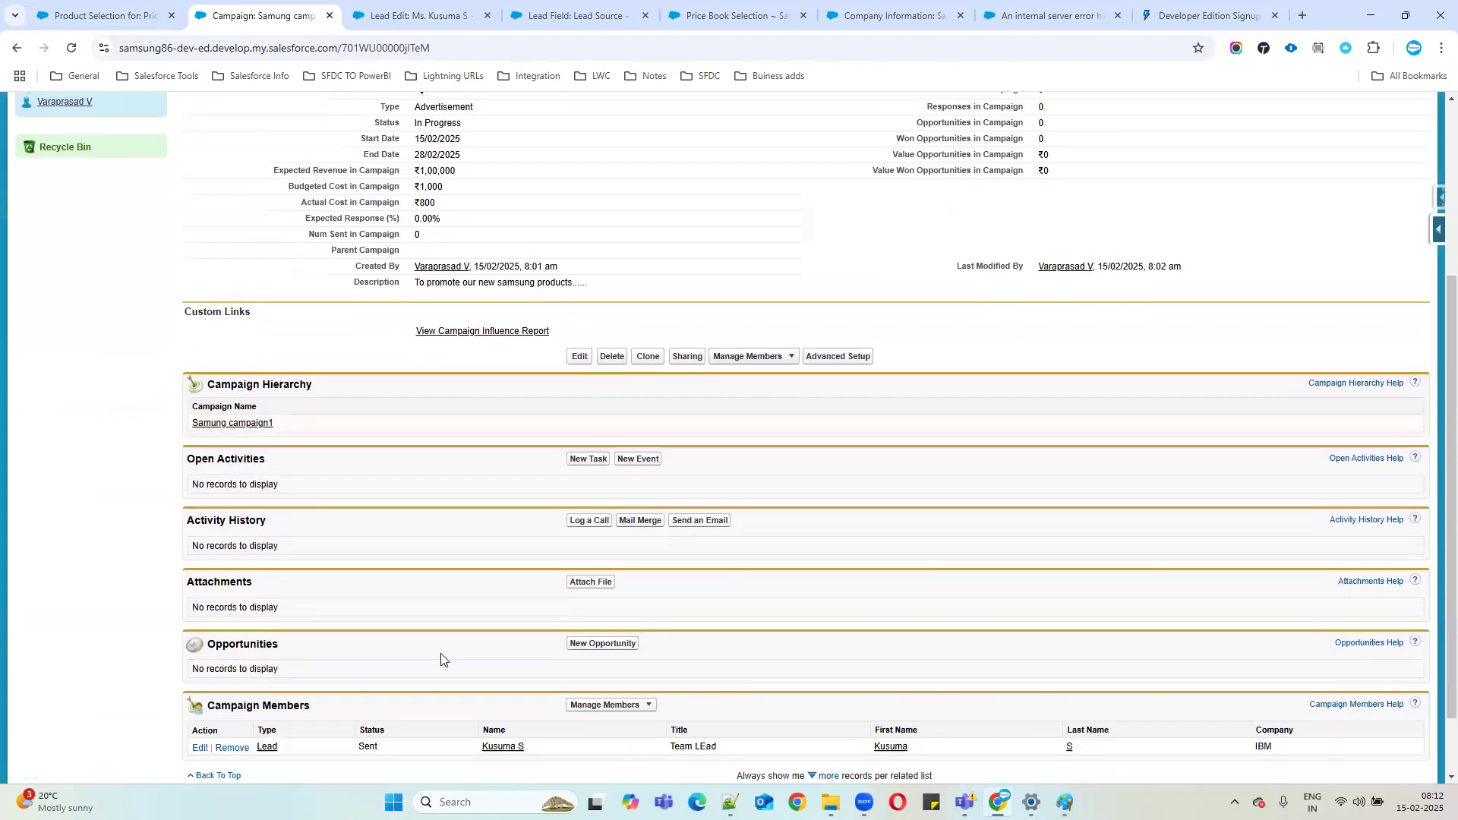
{"action": "left_click_drag", "start_coordinate": [353, 668], "coordinate": [559, 671]}
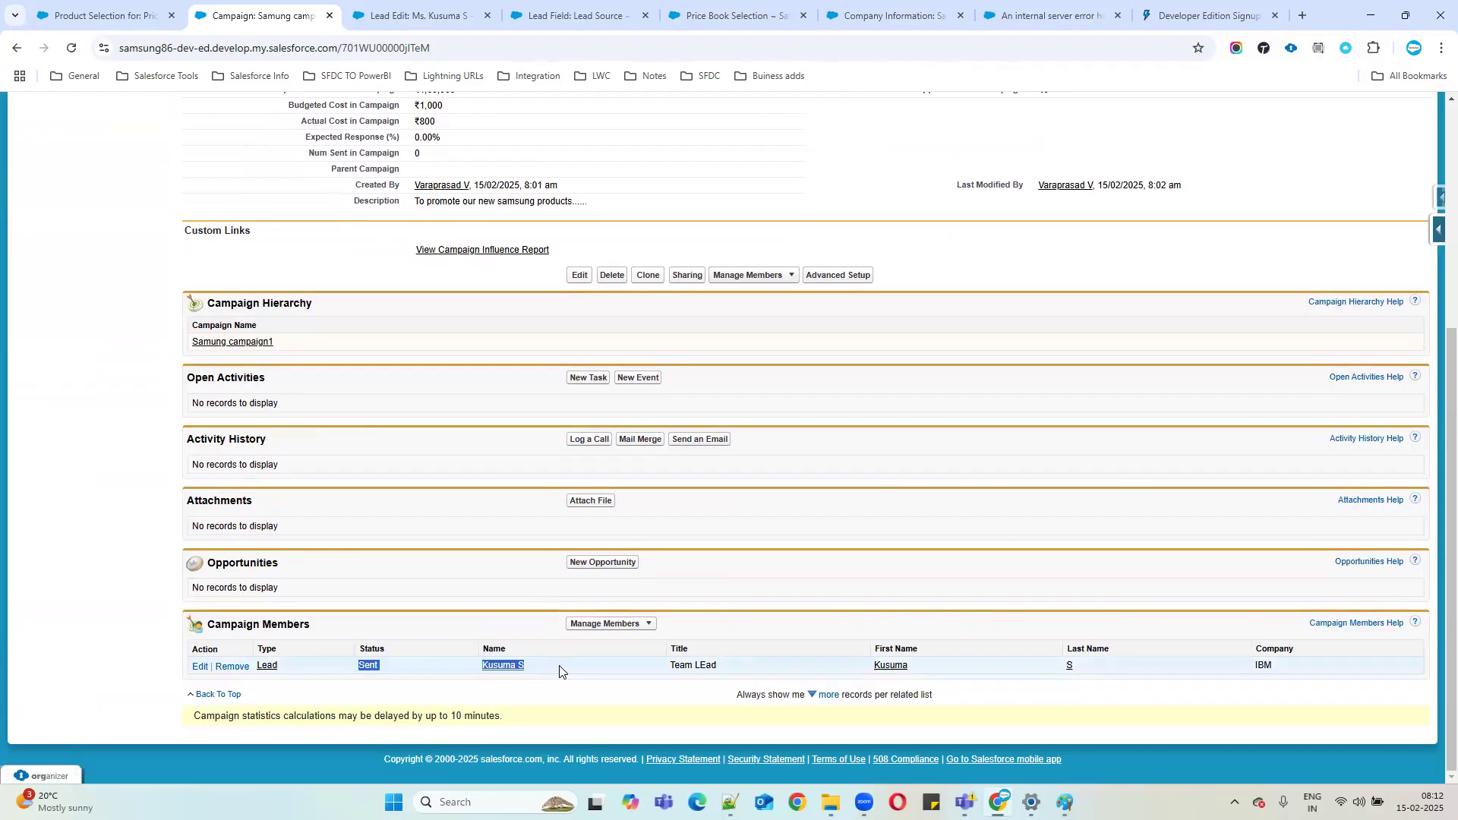
Cancel the unsaved edit of the existing IBM lead.
{"action": "scroll", "coordinate": [570, 623], "scroll_direction": "up", "scroll_amount": 4}
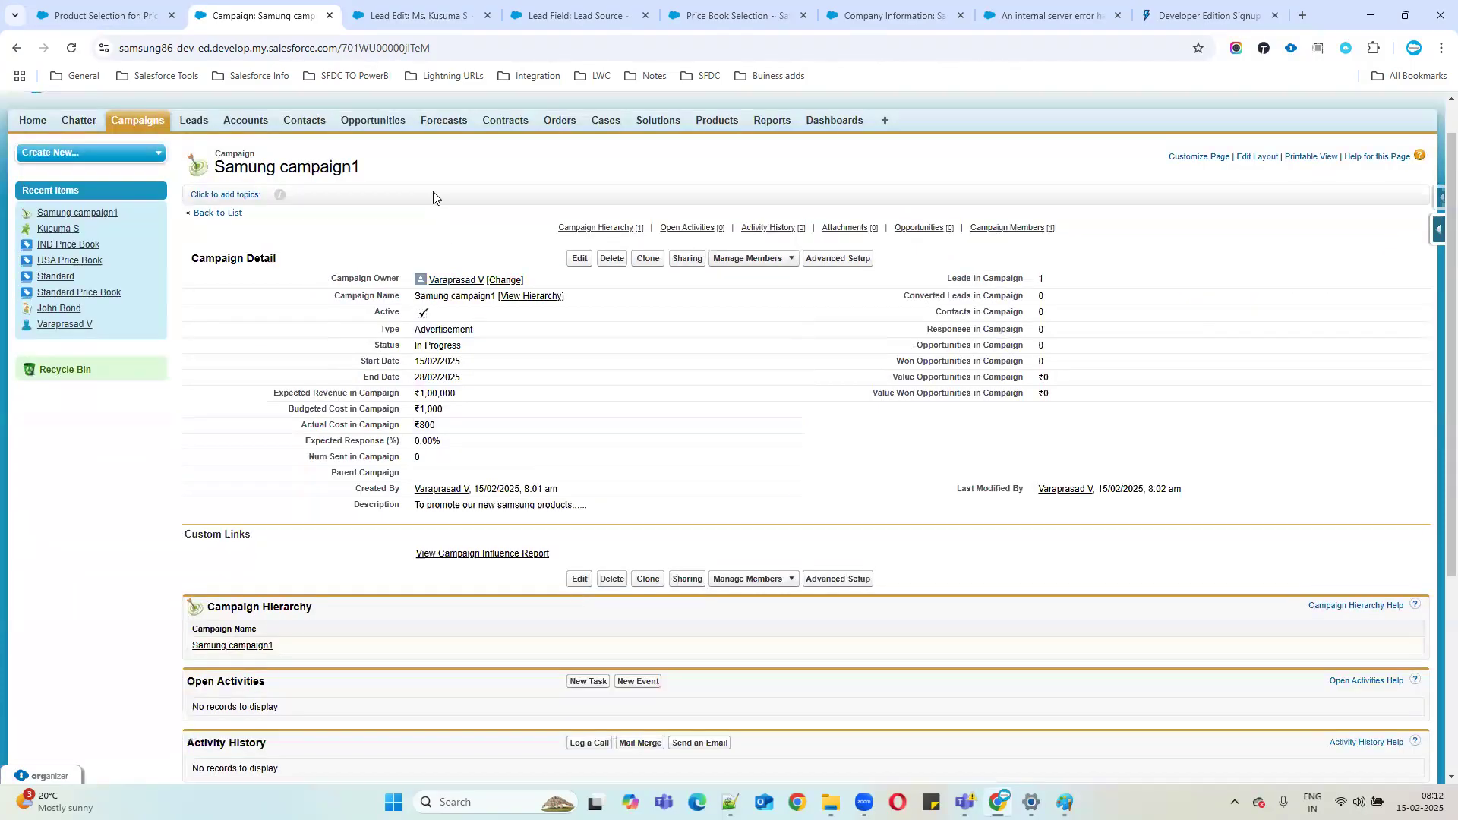
{"action": "left_click", "coordinate": [418, 15]}
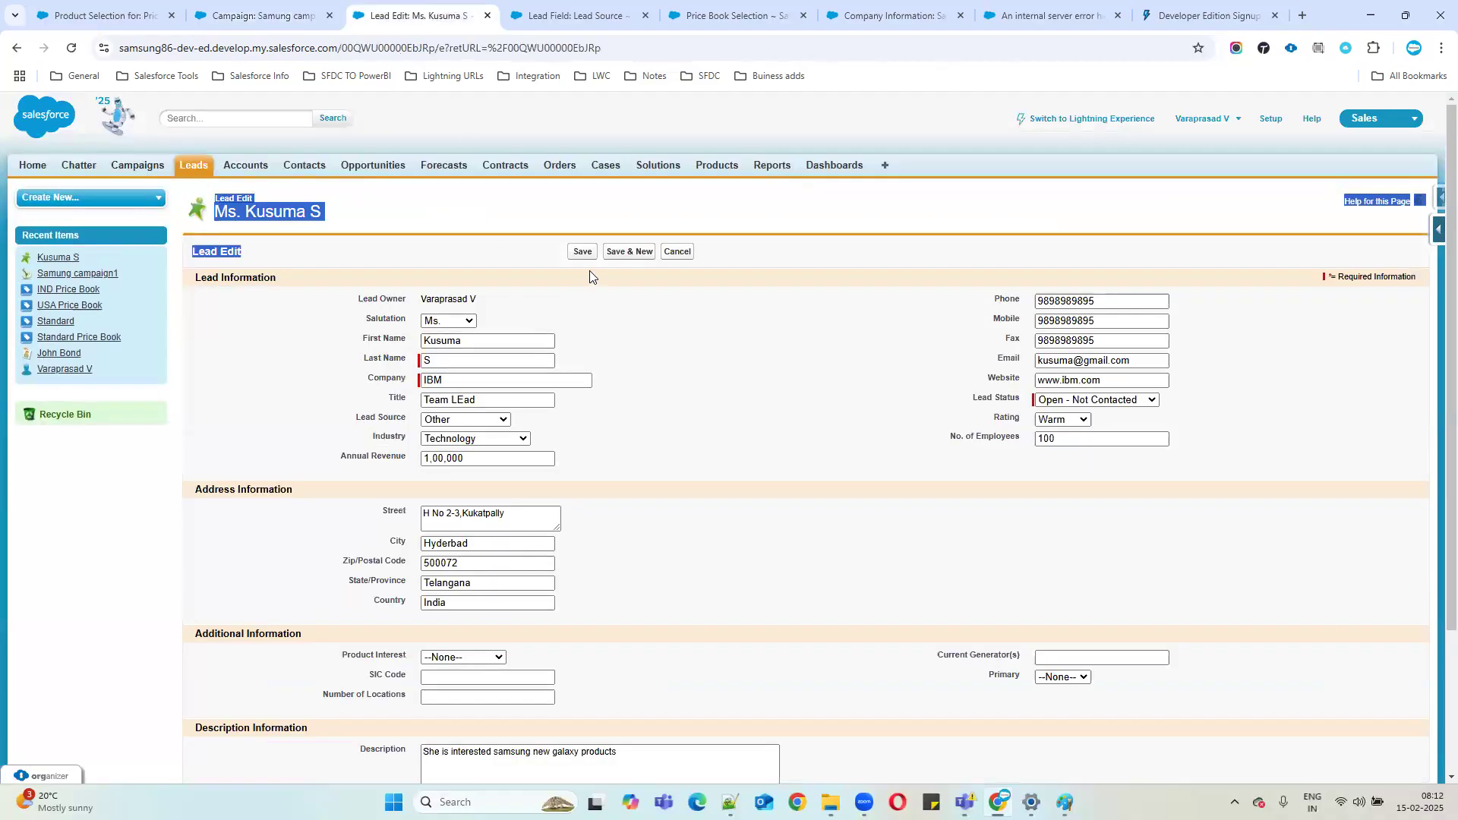
{"action": "left_click", "coordinate": [678, 256]}
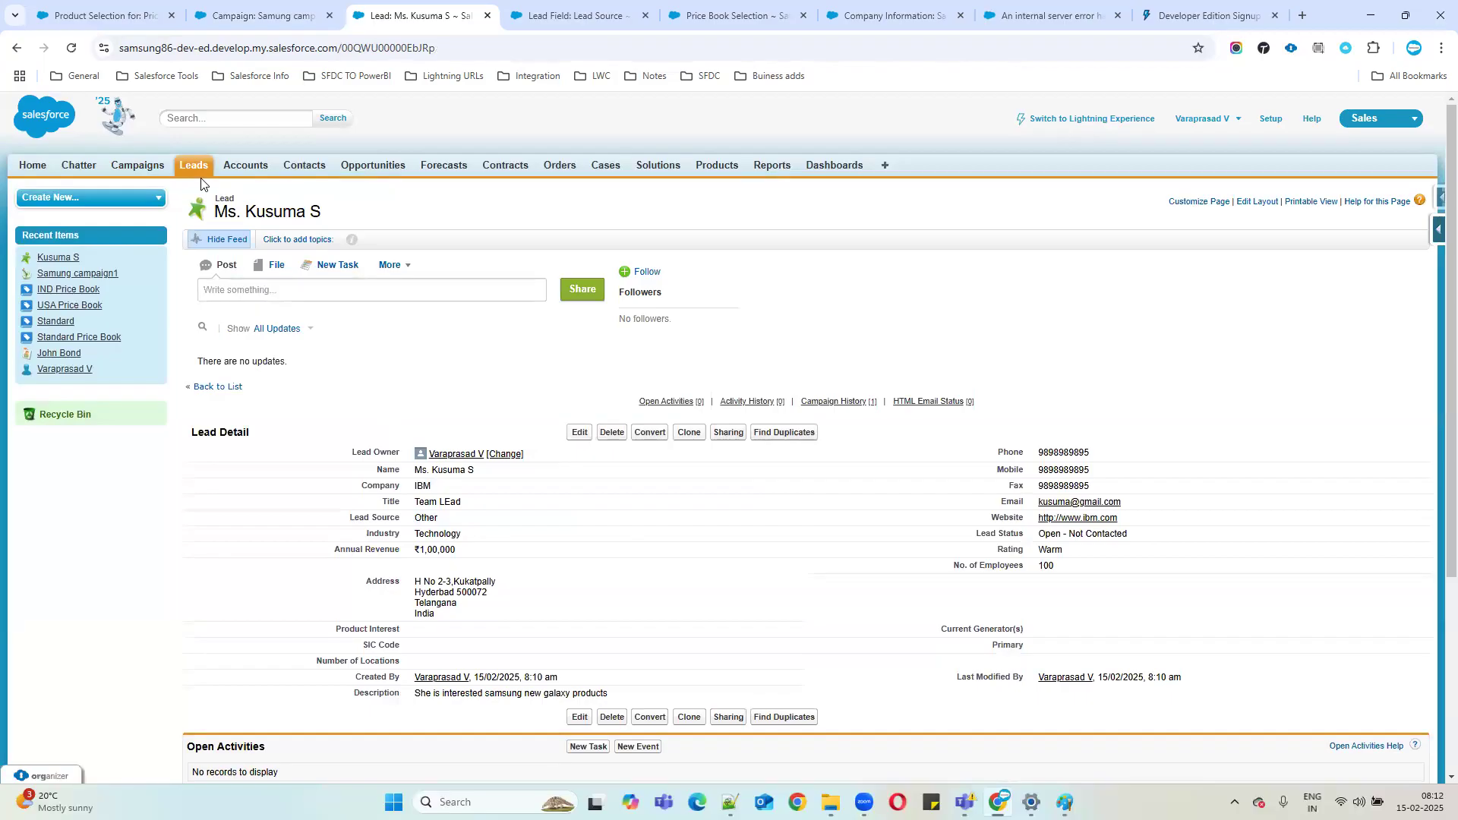
Open a blank New Lead form from the Leads tab and look over its empty Campaign field.
{"action": "left_click", "coordinate": [194, 172]}
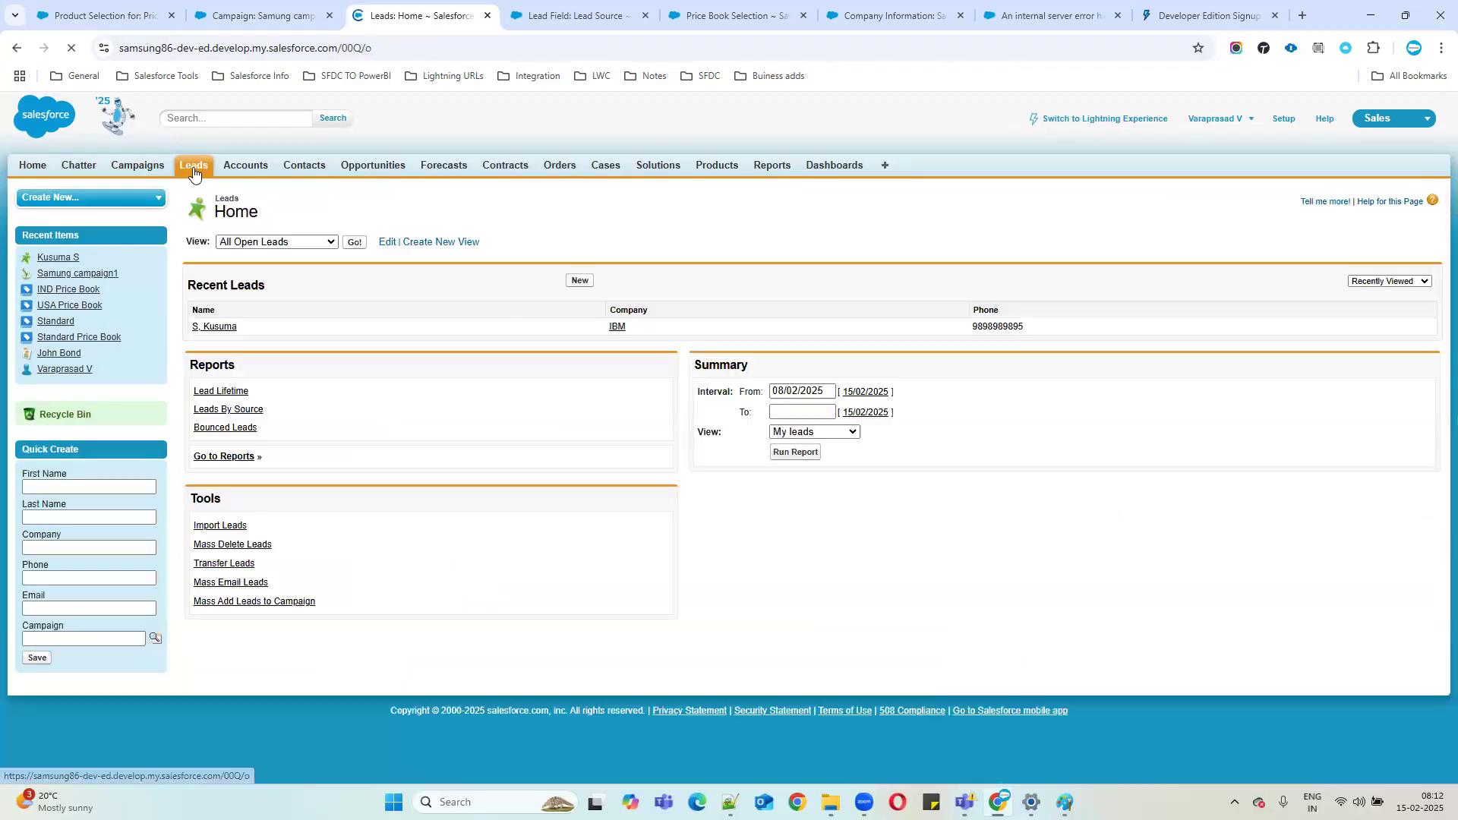
{"action": "left_click", "coordinate": [580, 281]}
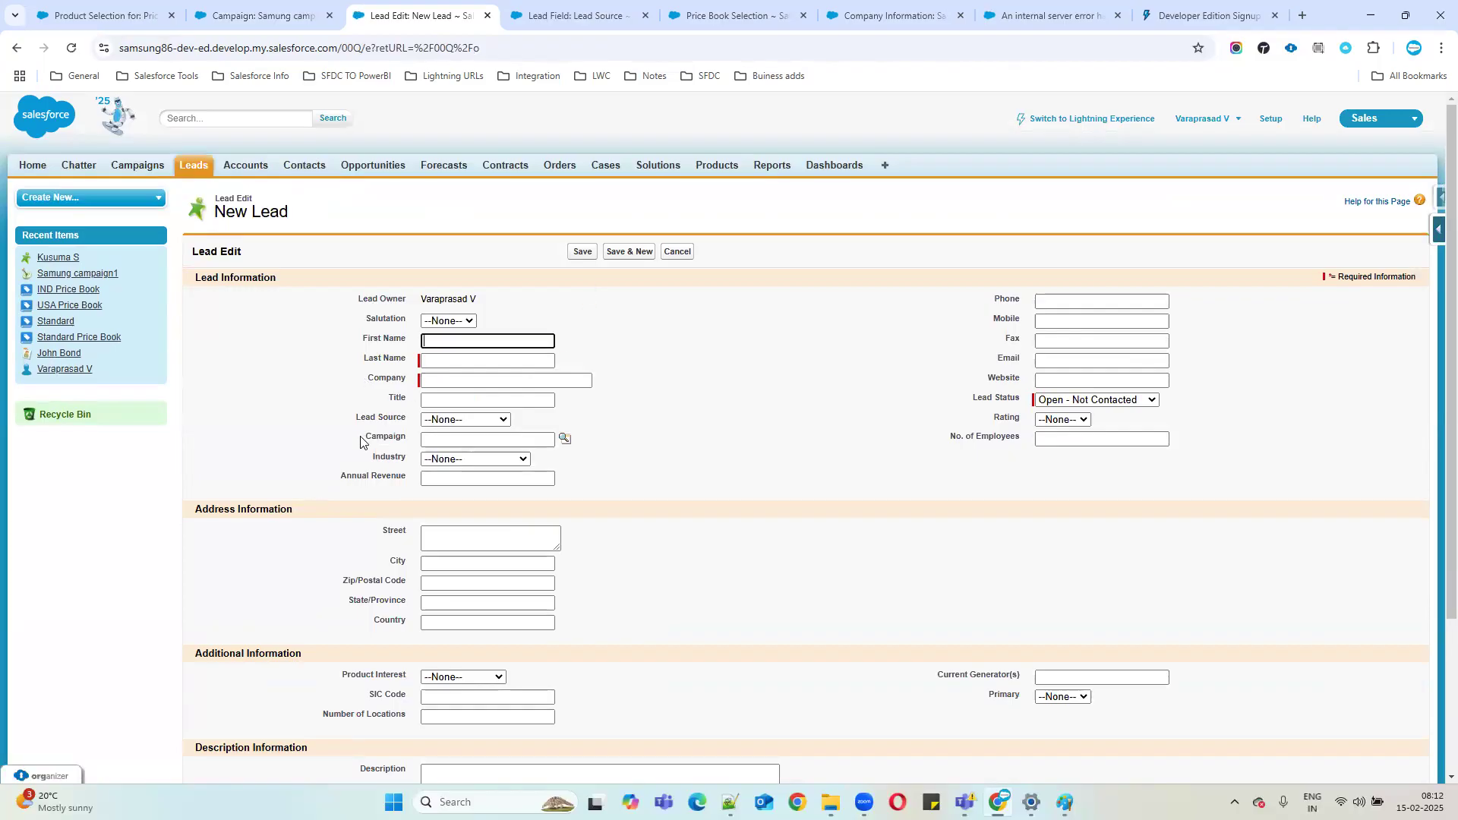
{"action": "left_click_drag", "start_coordinate": [363, 439], "coordinate": [652, 444]}
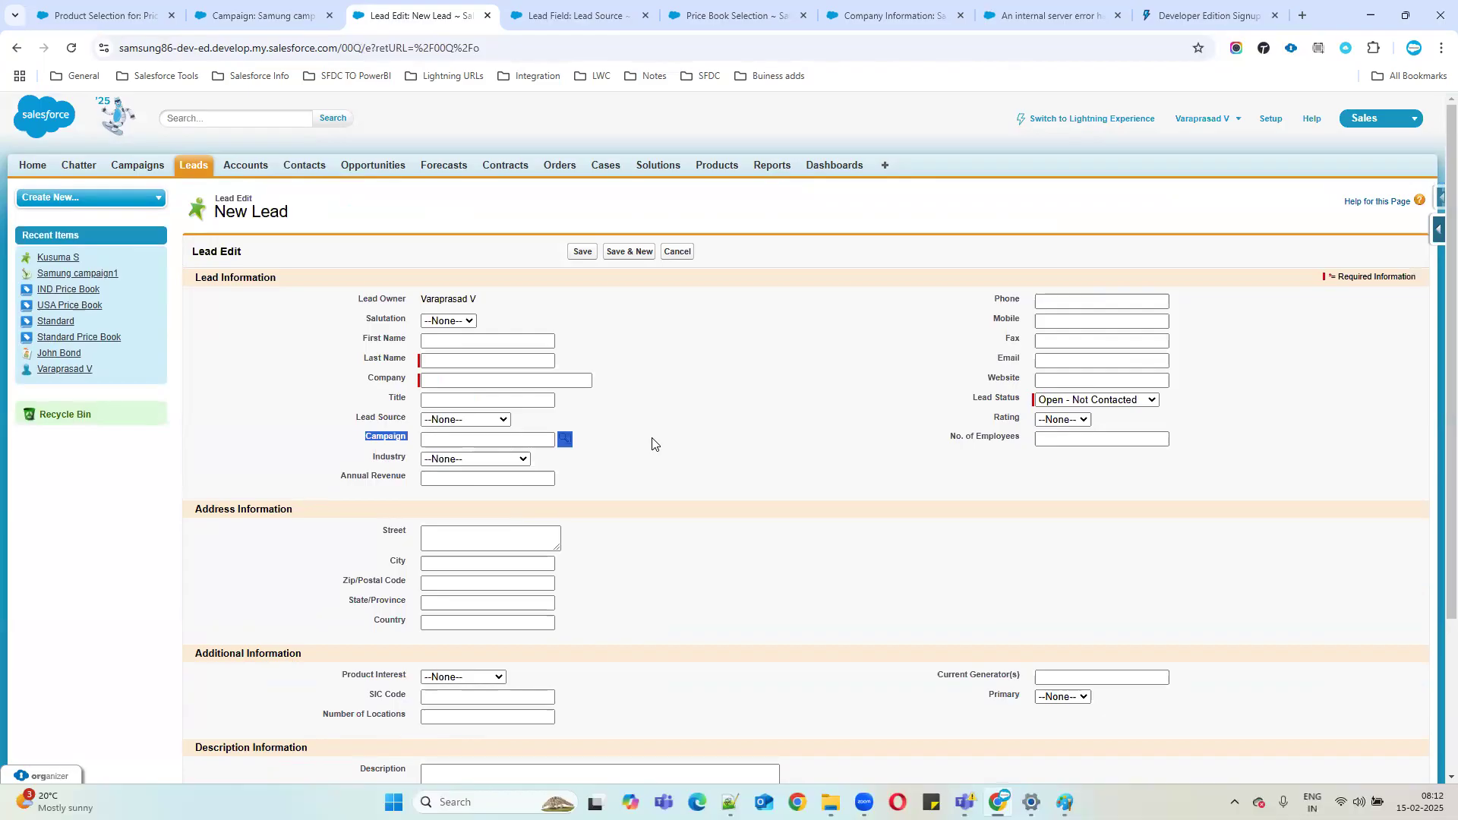
{"action": "left_click", "coordinate": [588, 458]}
{"action": "left_click_drag", "start_coordinate": [363, 438], "coordinate": [591, 443]}
{"action": "left_click", "coordinate": [665, 391]}
Fill in the new lead: salutation Mr., first and last name, company IBM, and phone number.
{"action": "left_click", "coordinate": [448, 320]}
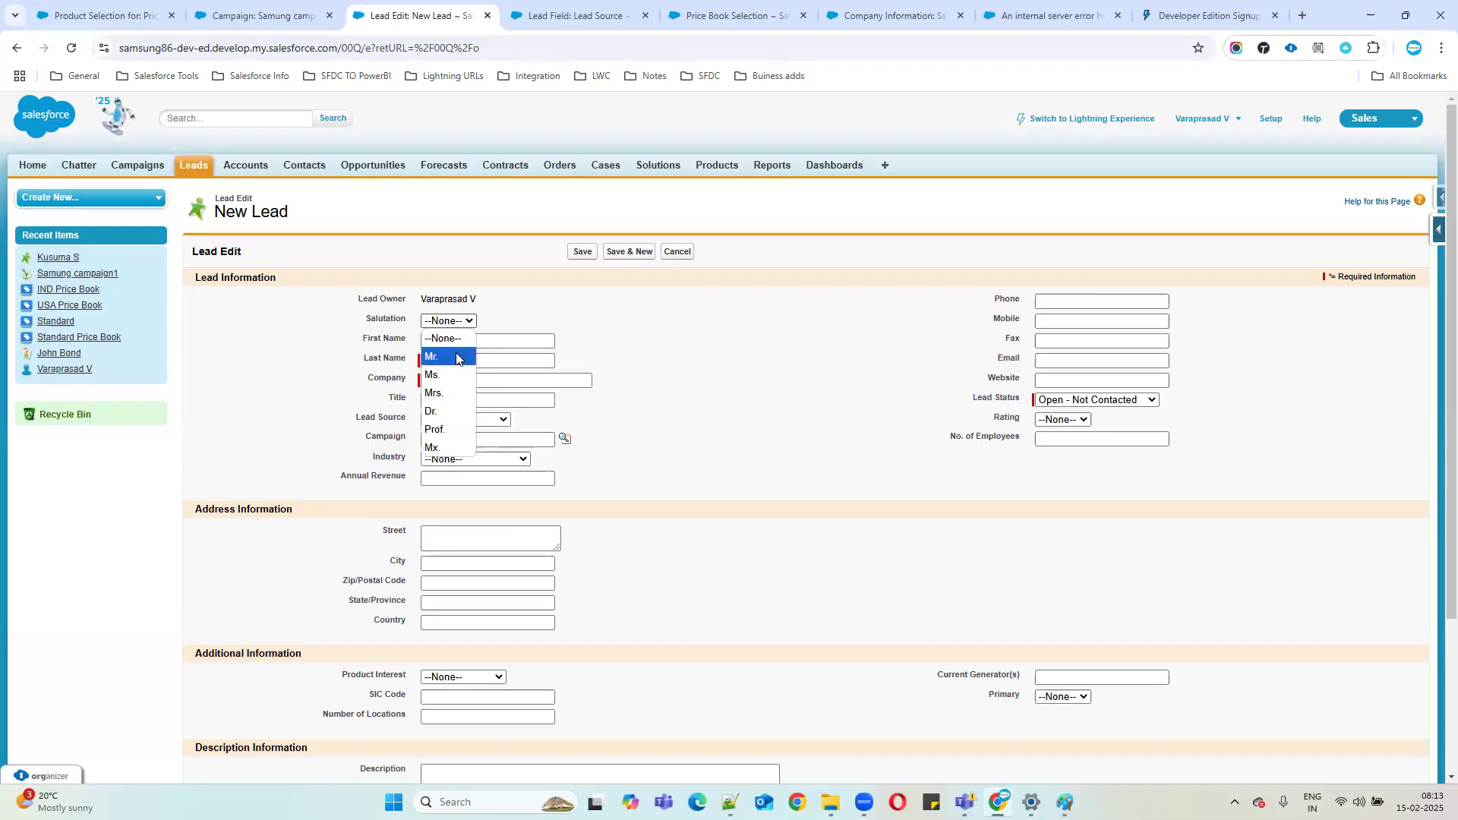
{"action": "left_click", "coordinate": [452, 352]}
{"action": "left_click", "coordinate": [449, 343]}
{"action": "type", "text": "Subbareddy"}
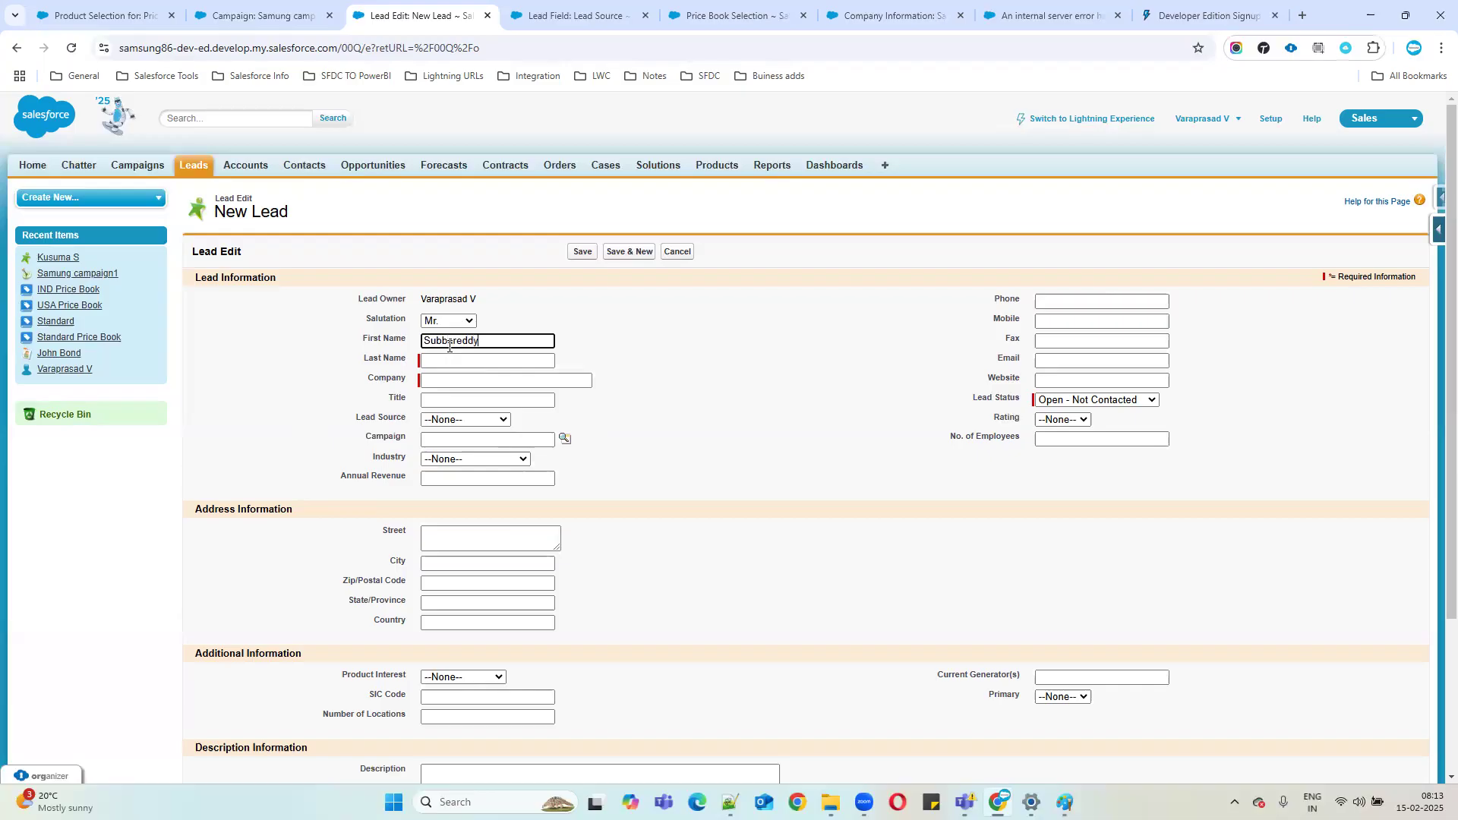
{"action": "left_click", "coordinate": [471, 363]}
{"action": "type", "text": "MLA"}
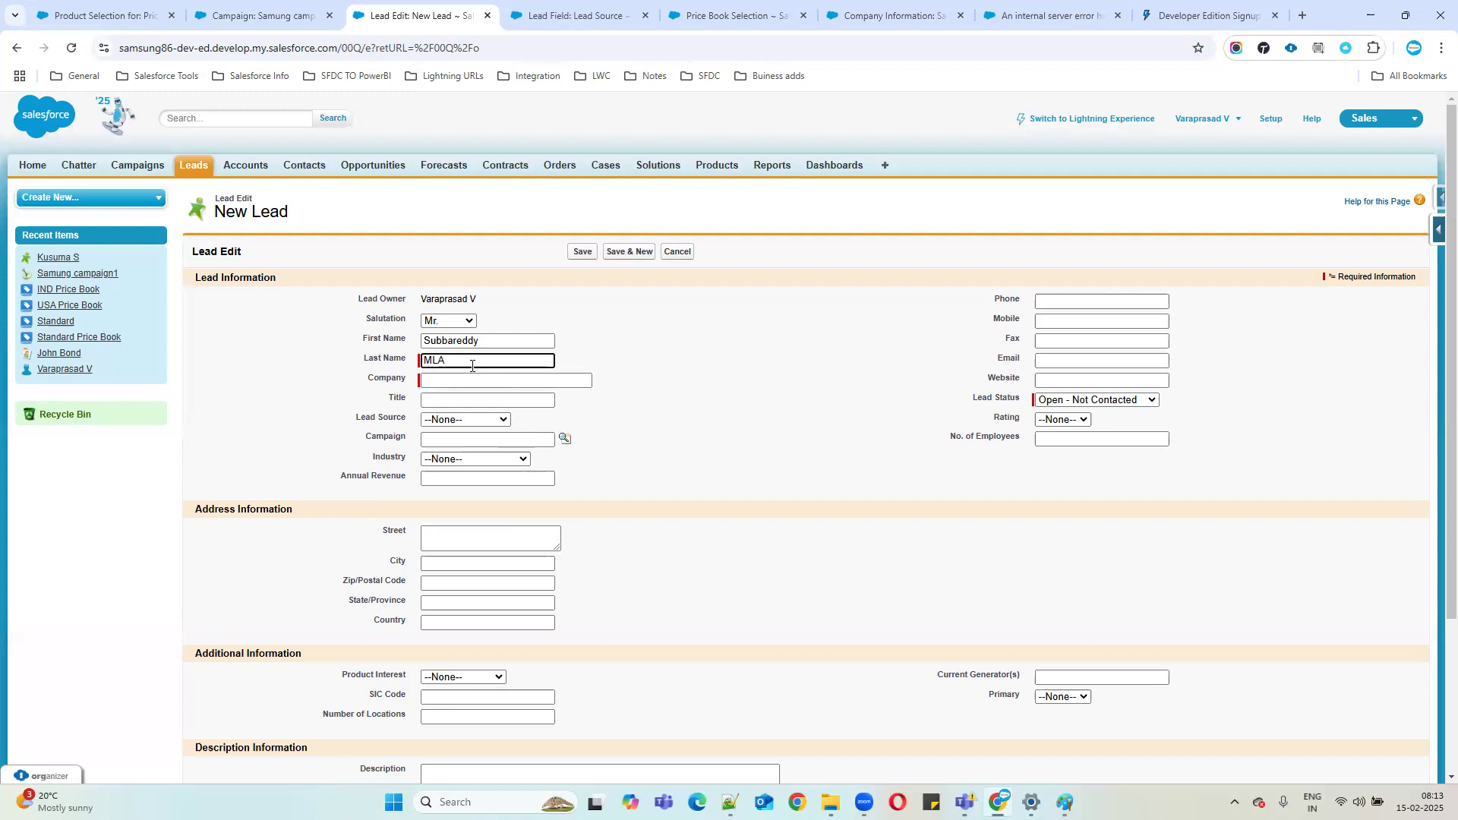
{"action": "left_click", "coordinate": [464, 377]}
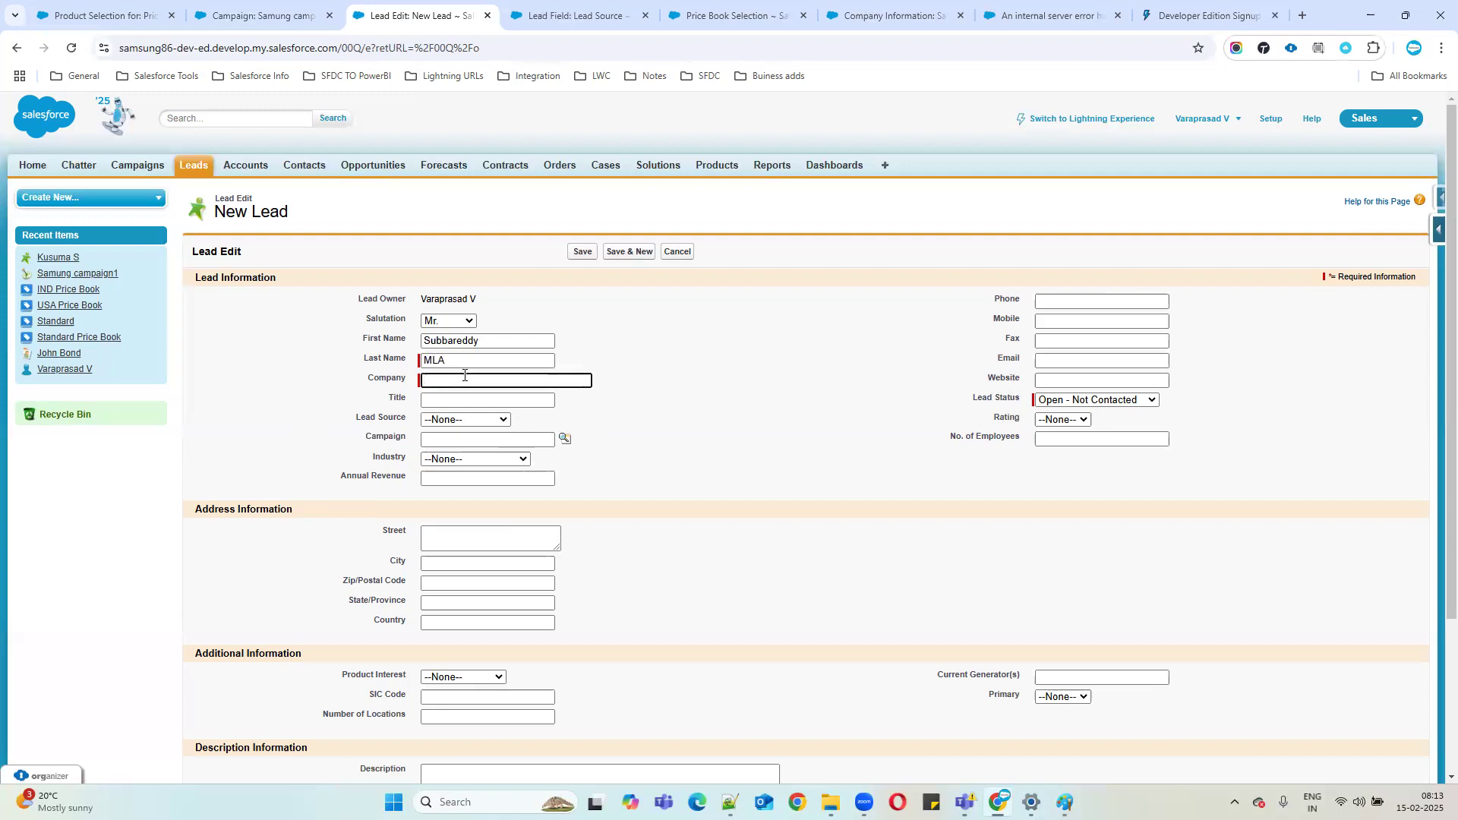
{"action": "type", "text": "IBM"}
{"action": "left_click", "coordinate": [1054, 303]}
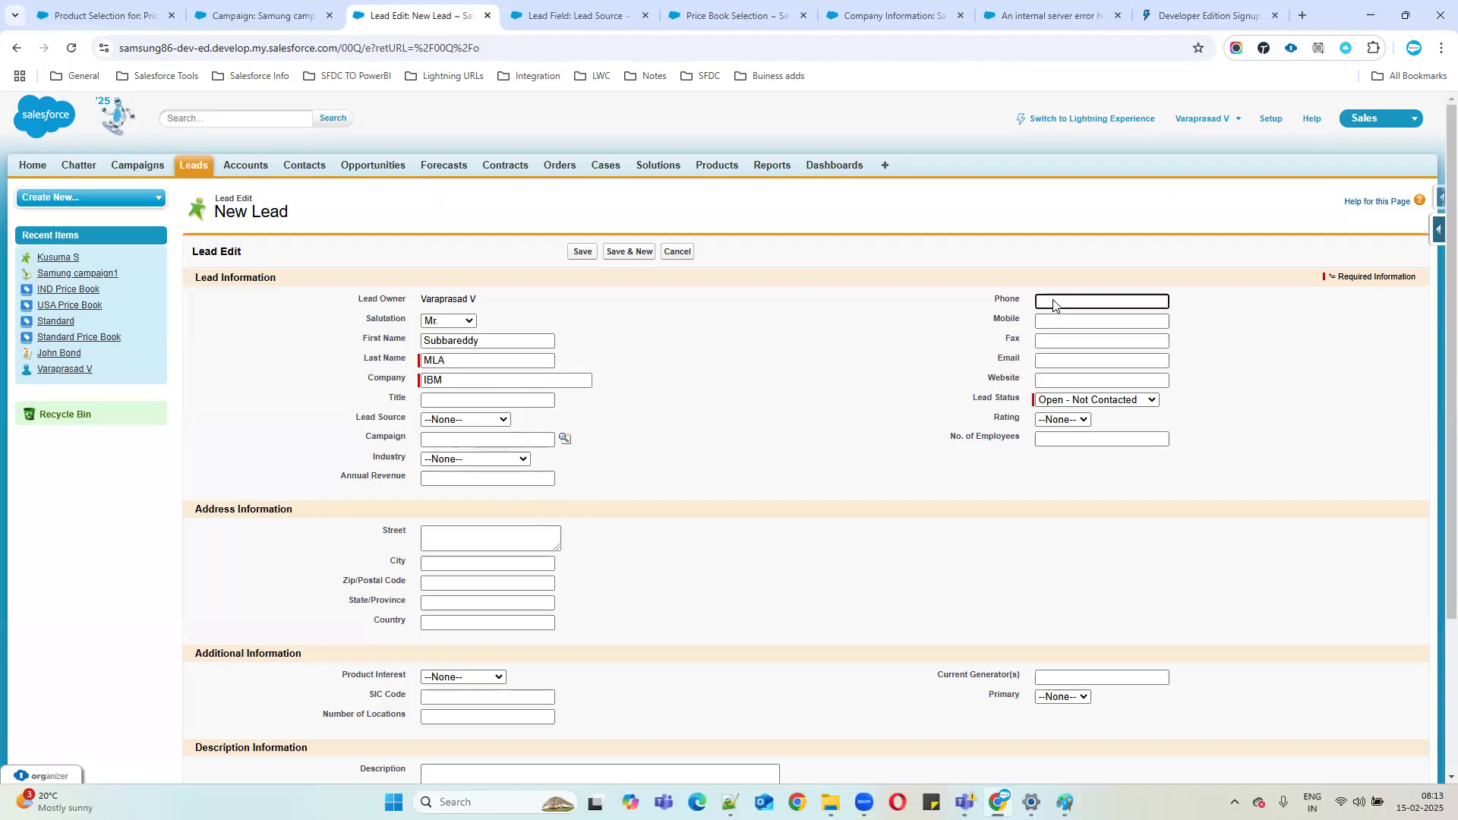
{"action": "type", "text": "9879879879"}
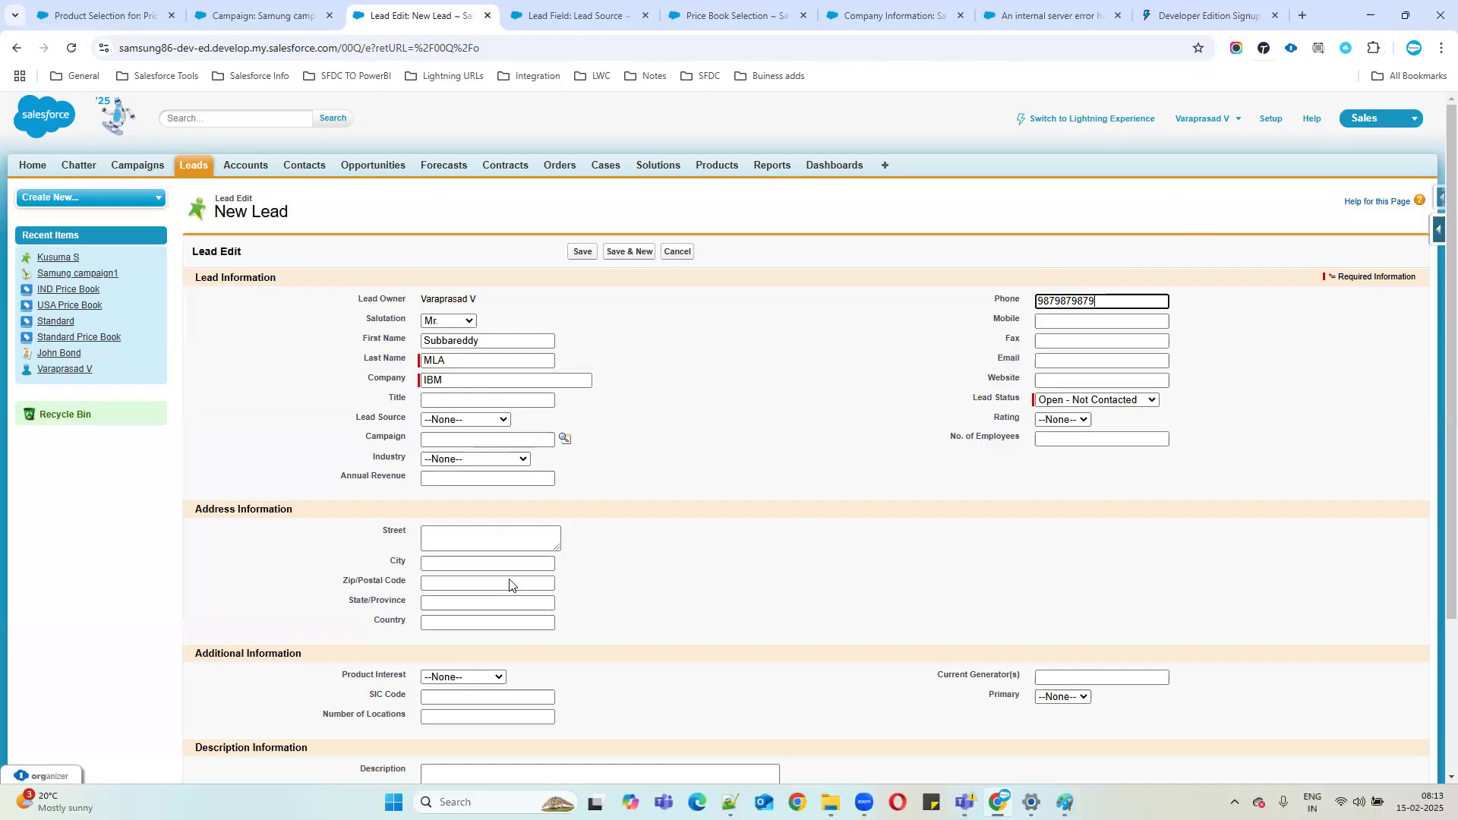
Save the lead with the Campaign field left empty, then reload the Samung campaign1 page.
{"action": "scroll", "coordinate": [238, 508], "scroll_direction": "down", "scroll_amount": 3}
{"action": "scroll", "coordinate": [373, 435], "scroll_direction": "up", "scroll_amount": 3}
{"action": "left_click_drag", "start_coordinate": [366, 438], "coordinate": [571, 440]}
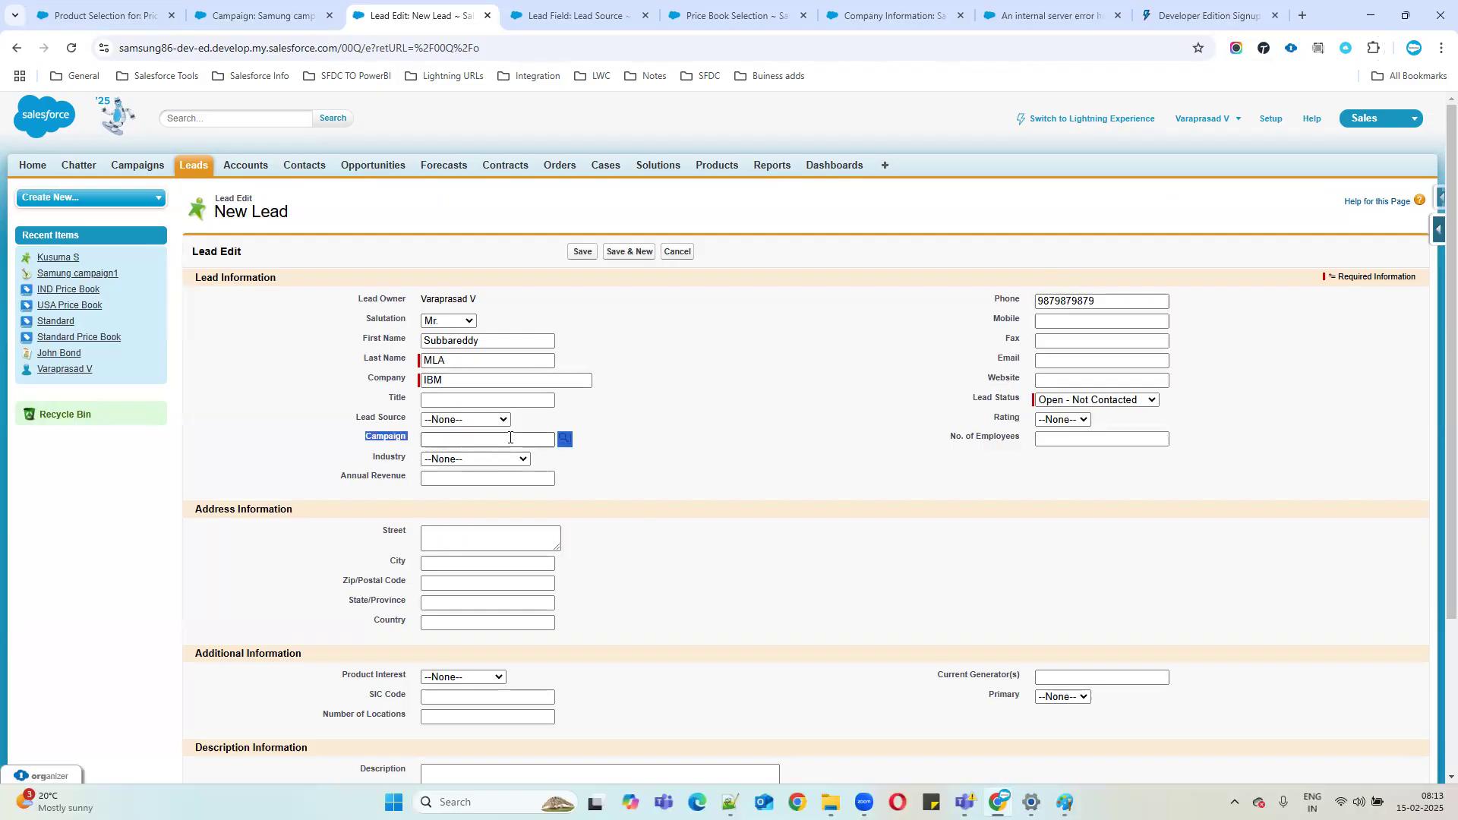
{"action": "left_click", "coordinate": [510, 439]}
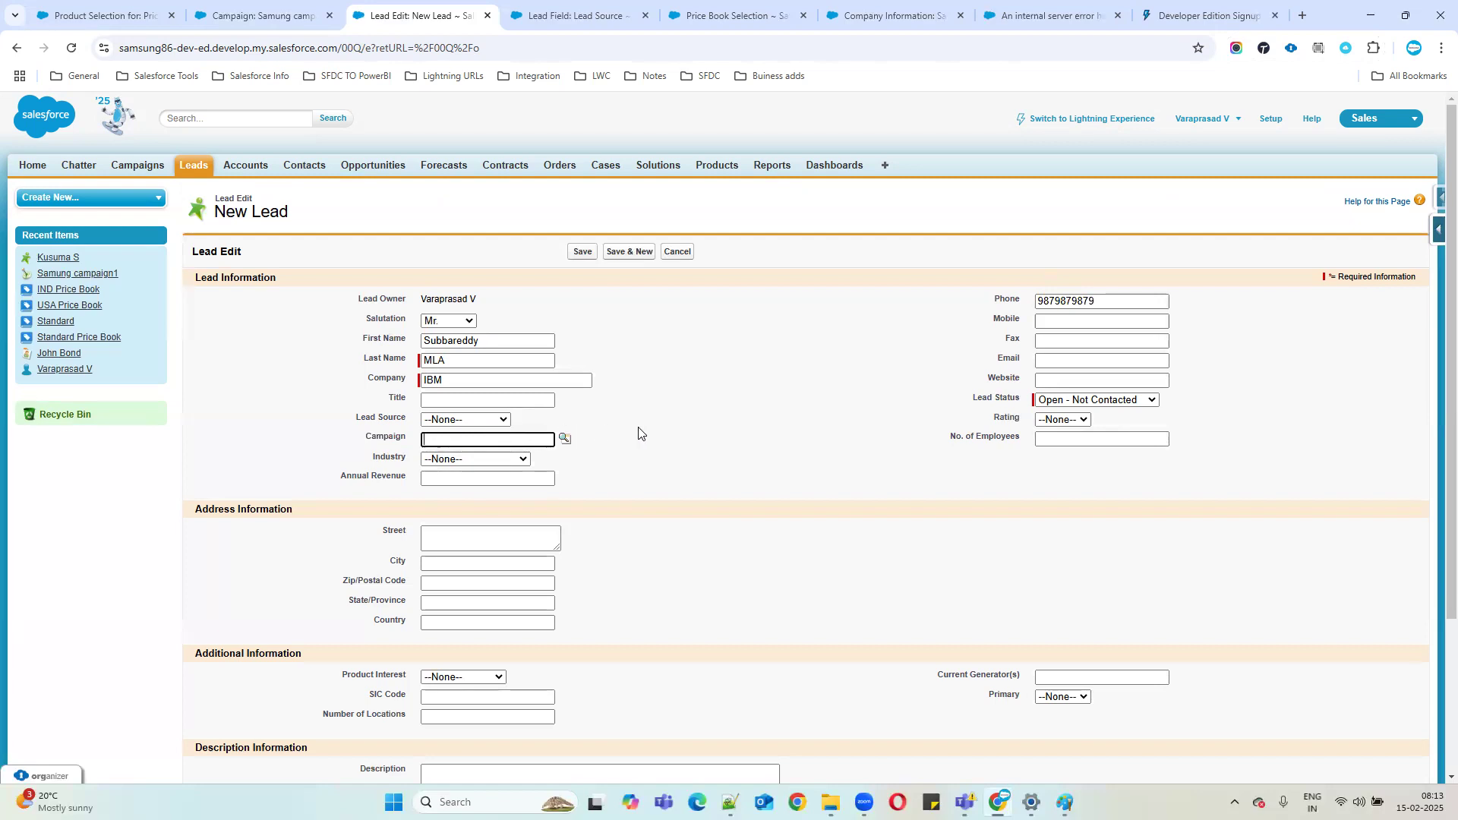
{"action": "left_click", "coordinate": [582, 251]}
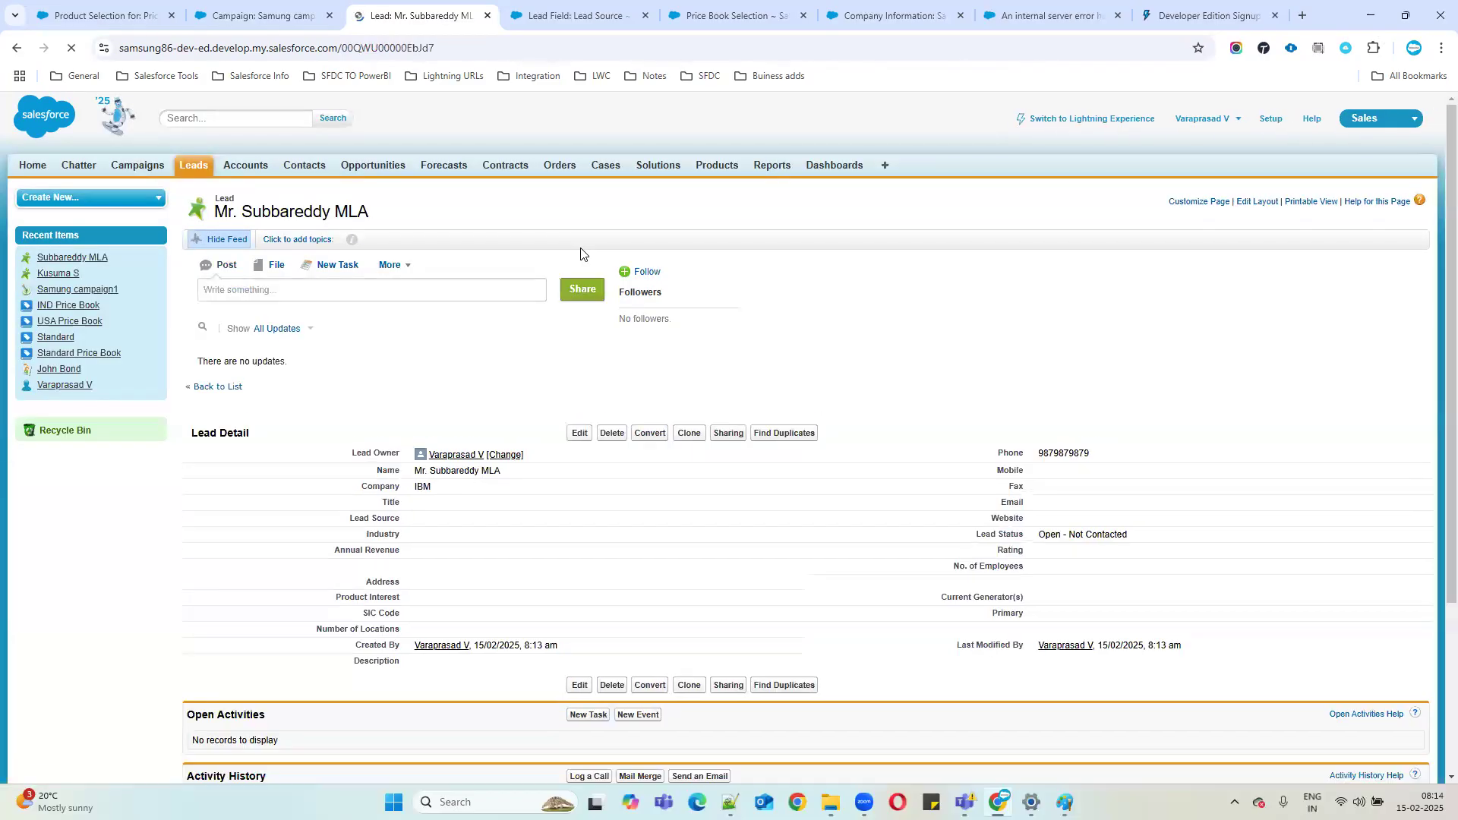
{"action": "left_click_drag", "start_coordinate": [482, 464], "coordinate": [582, 519]}
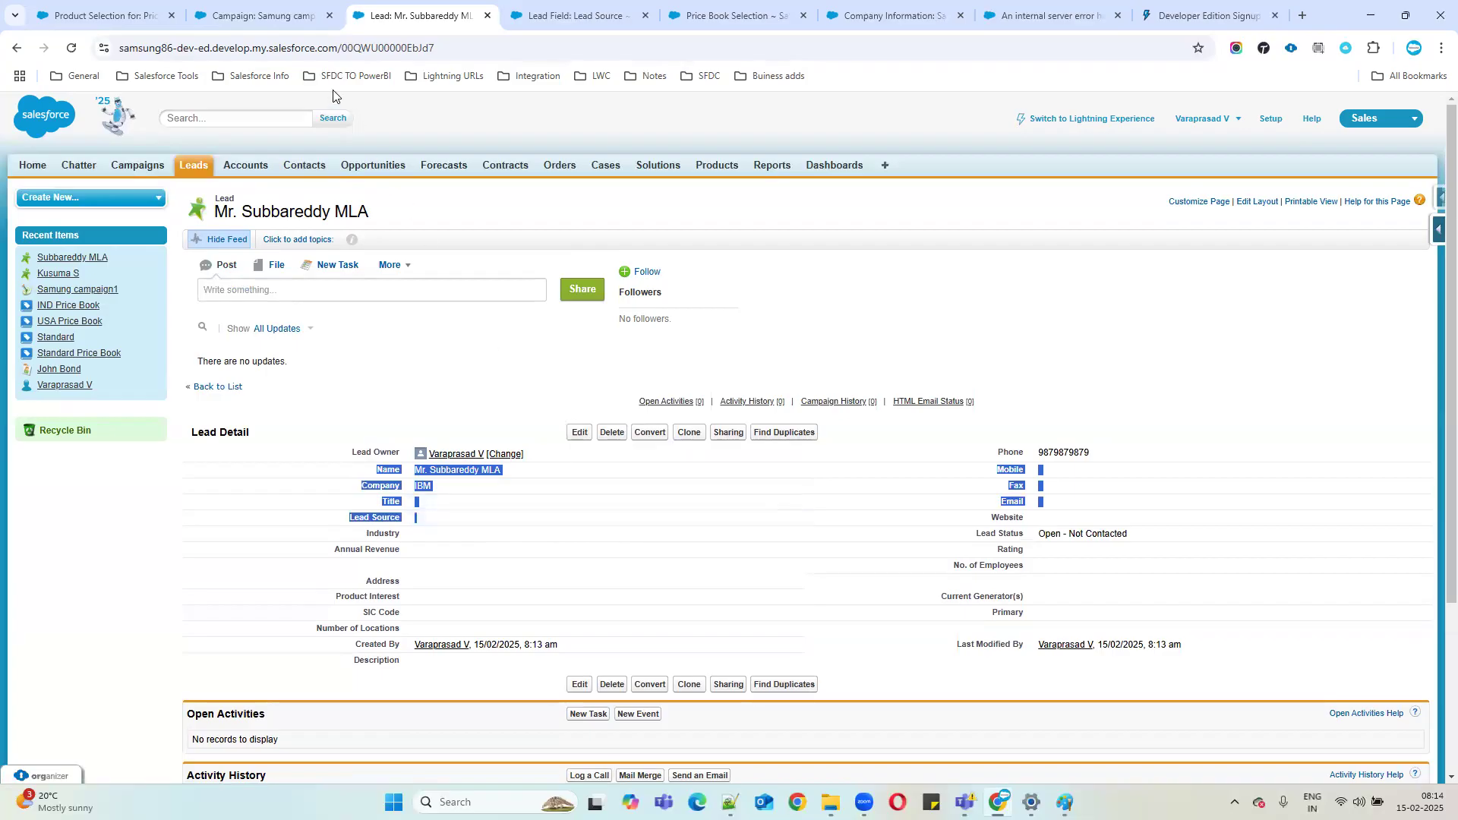
{"action": "left_click", "coordinate": [278, 23]}
{"action": "left_click", "coordinate": [72, 50]}
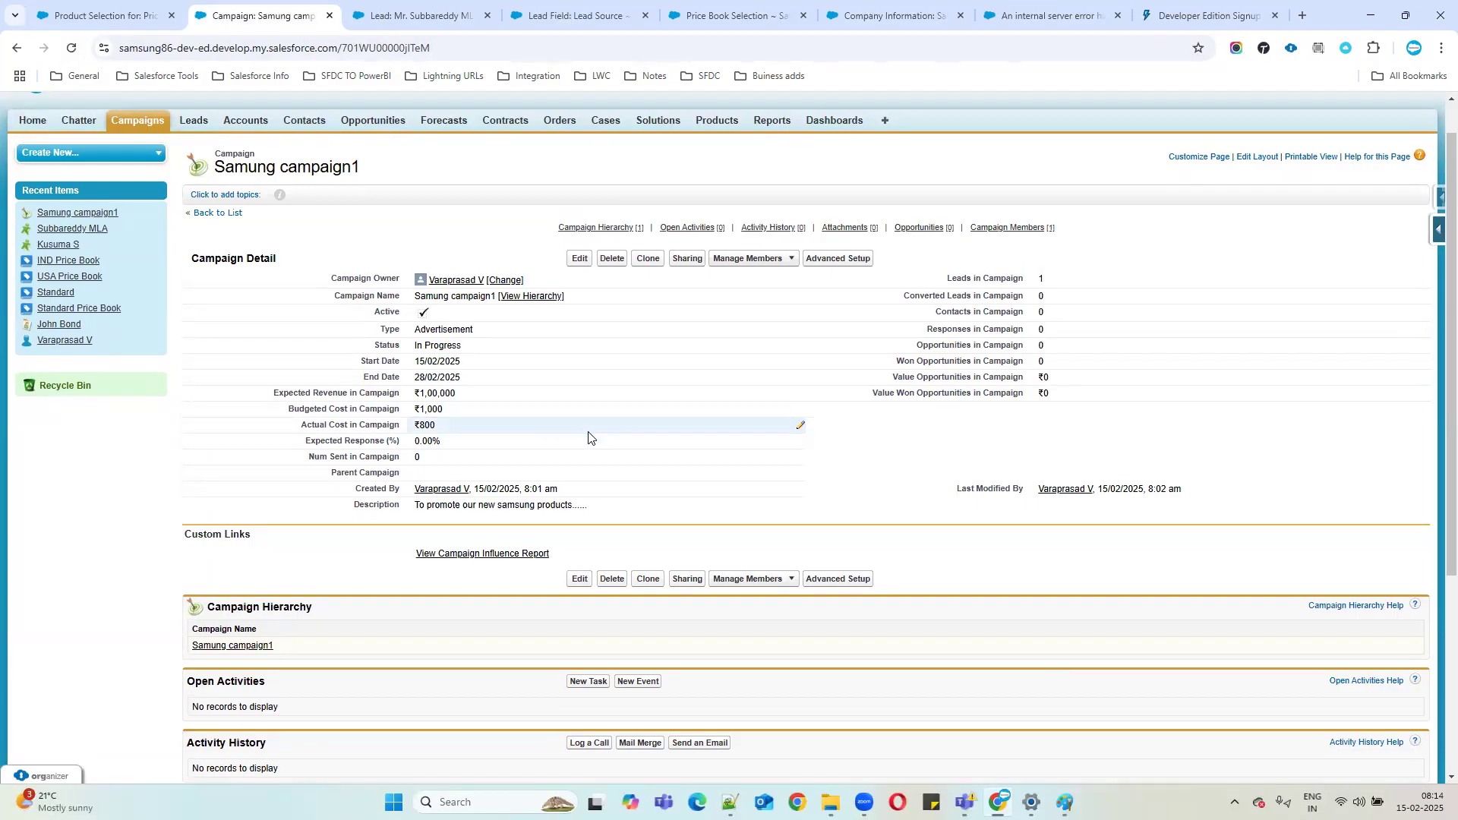
Note the campaign still lists 1 lead, then edit the new IBM lead, keeping status Open - Not Contacted.
{"action": "left_click_drag", "start_coordinate": [941, 280], "coordinate": [1100, 286]}
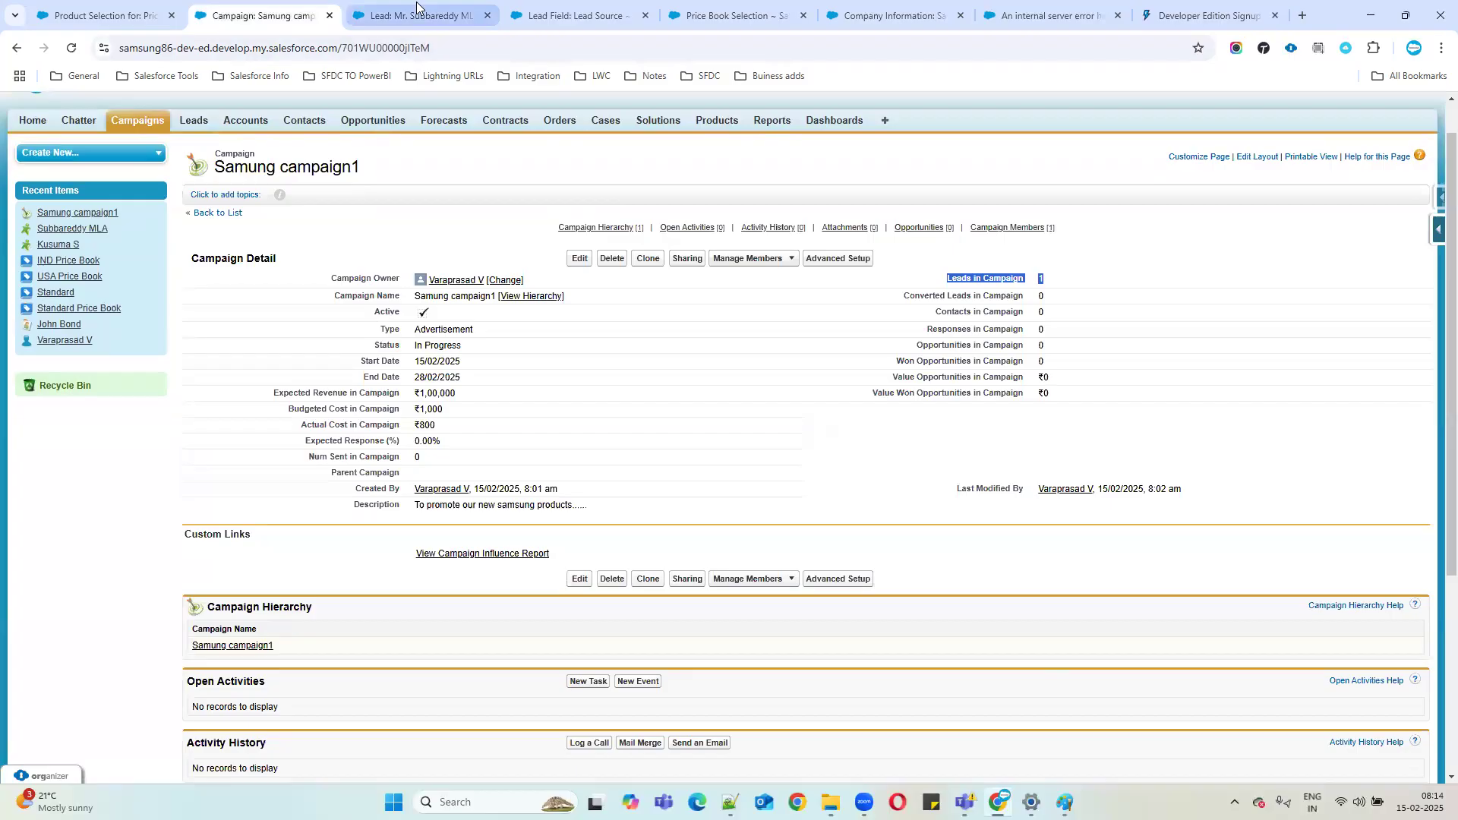
{"action": "left_click", "coordinate": [456, 15]}
{"action": "left_click", "coordinate": [483, 529]}
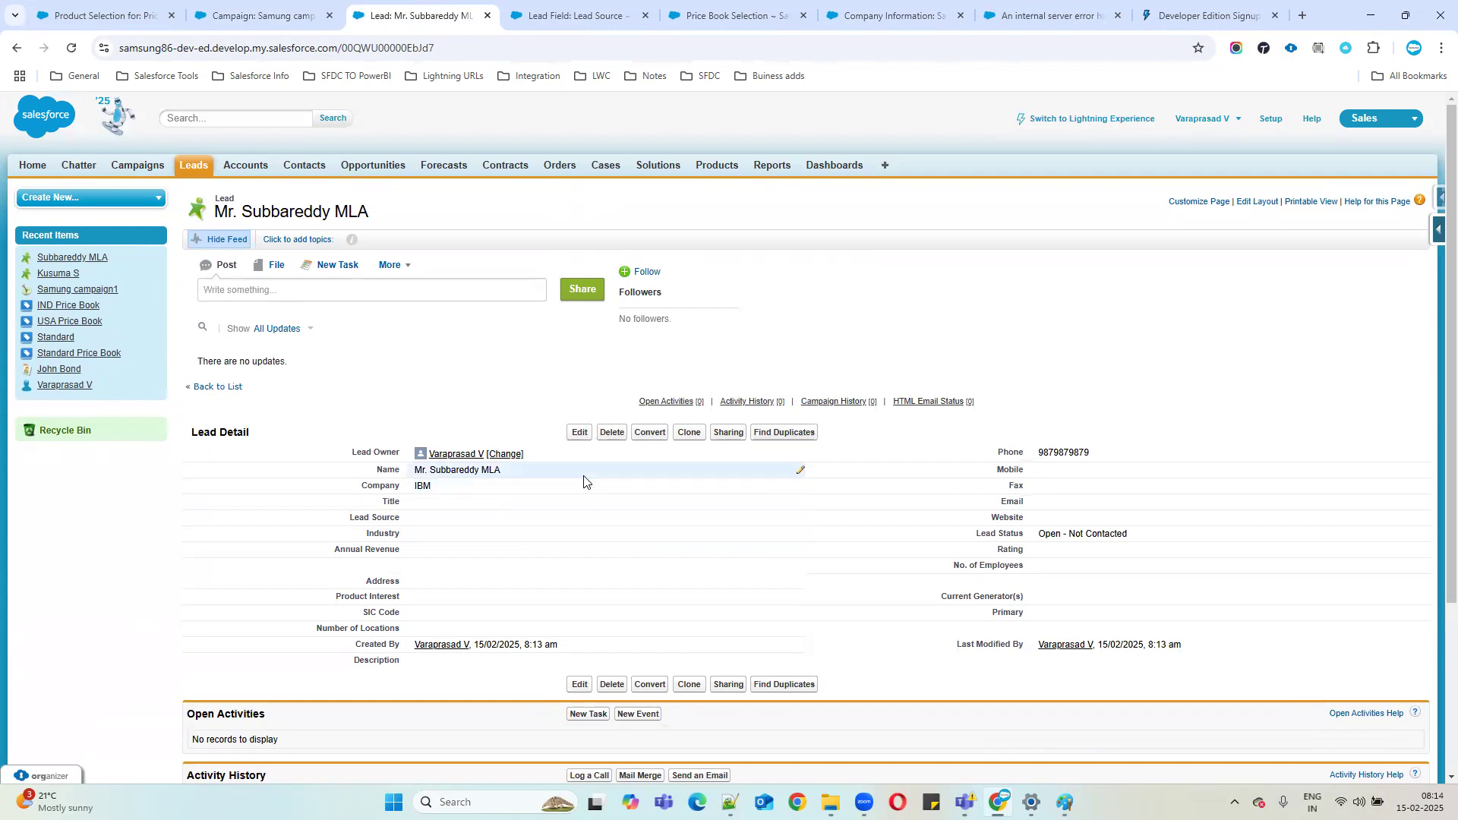
{"action": "left_click", "coordinate": [580, 434]}
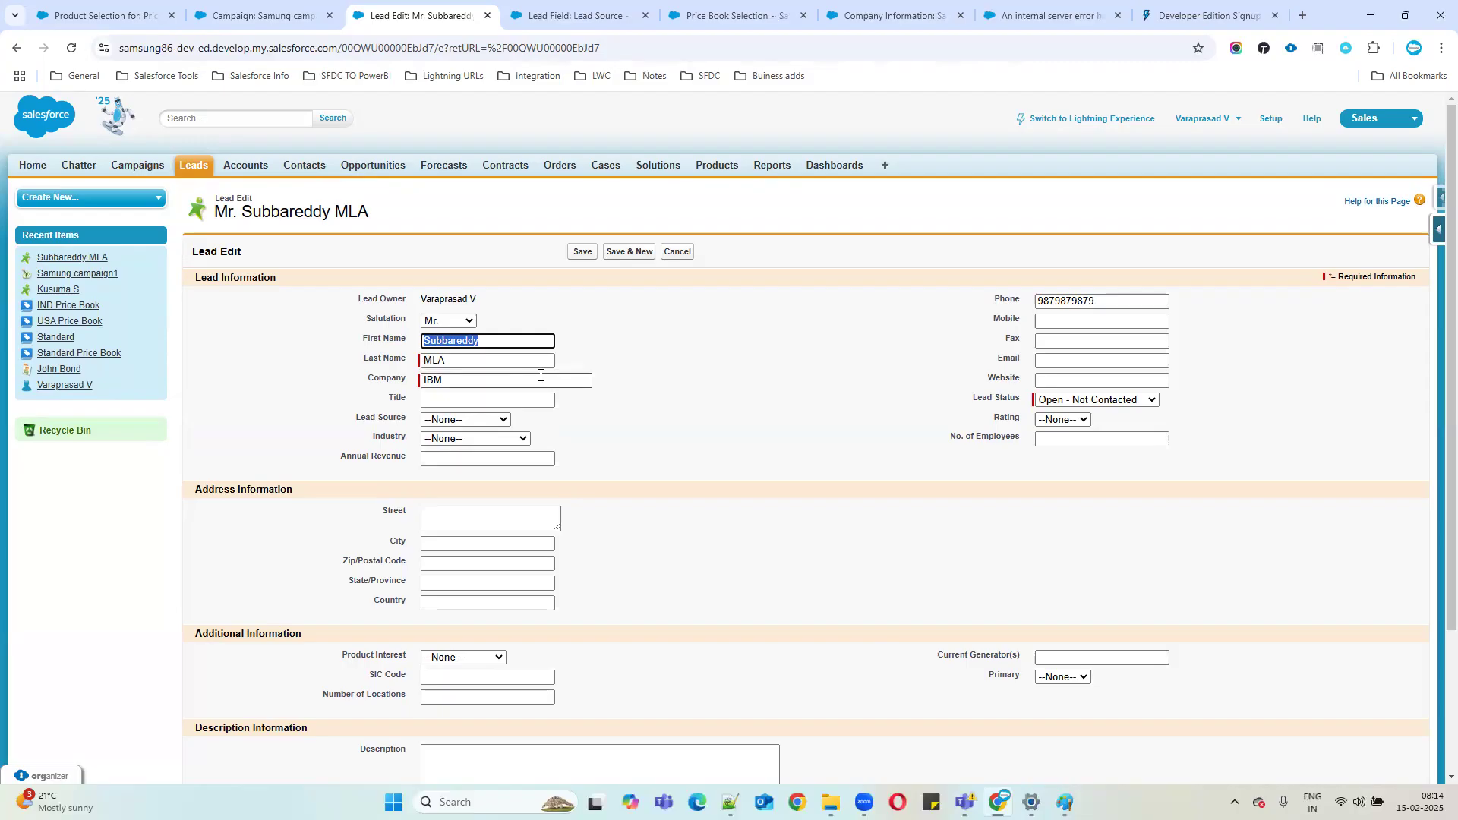
{"action": "left_click", "coordinate": [1060, 403]}
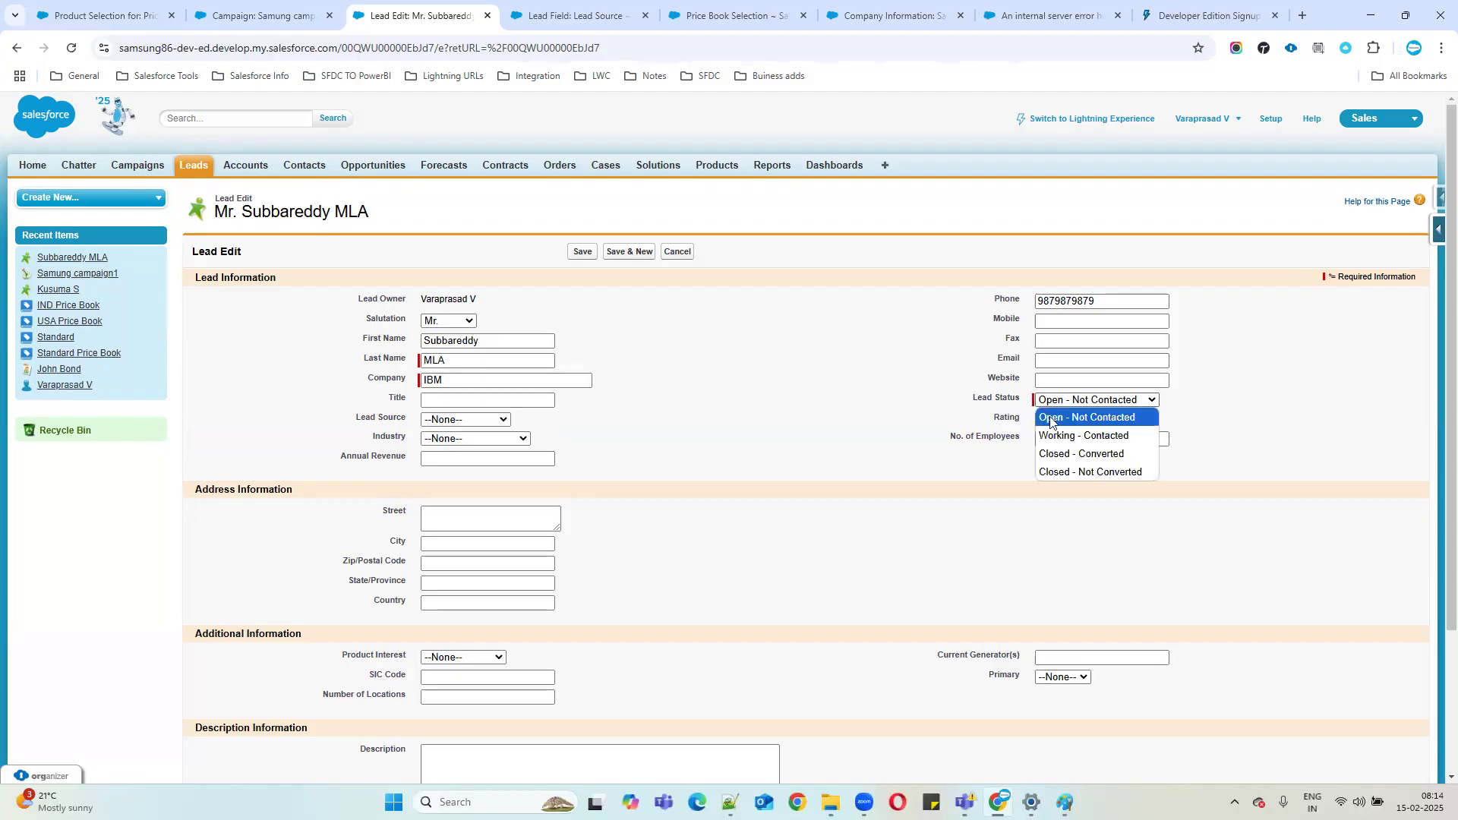
{"action": "left_click", "coordinate": [1051, 419]}
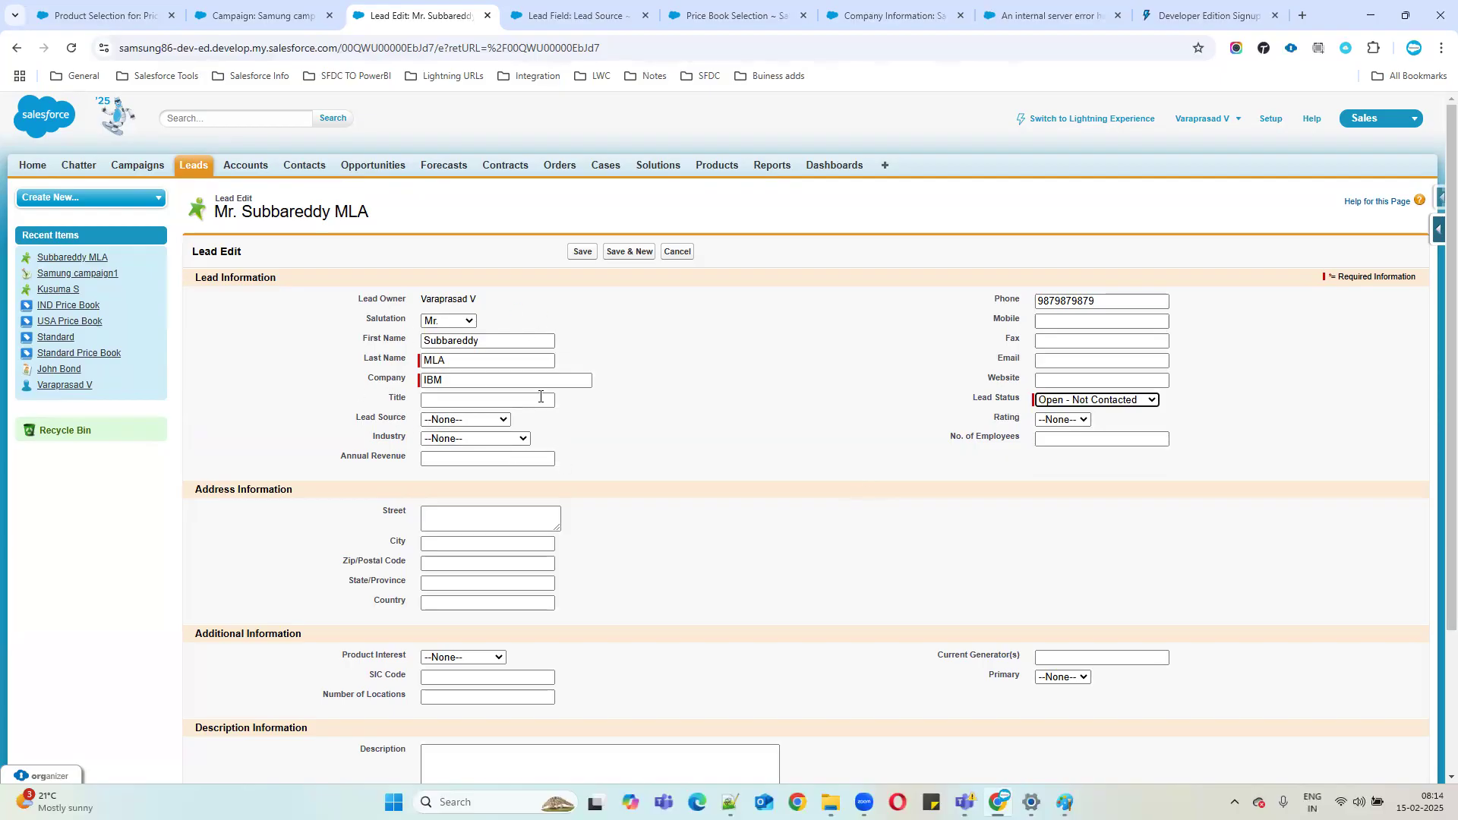
Cancel the lead edit to return to its Lead Detail page.
{"action": "left_click", "coordinate": [256, 11]}
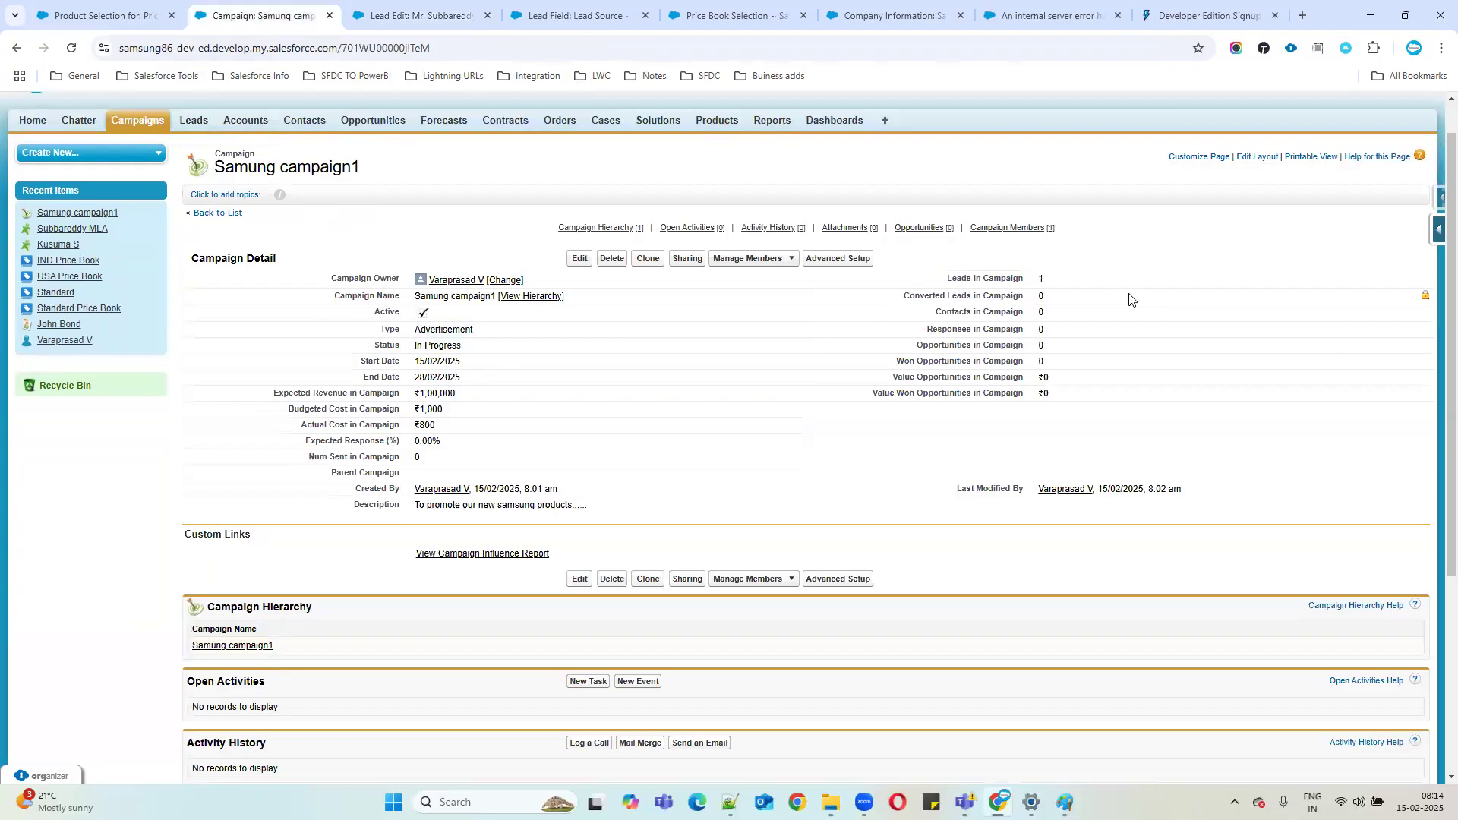
{"action": "left_click", "coordinate": [414, 15]}
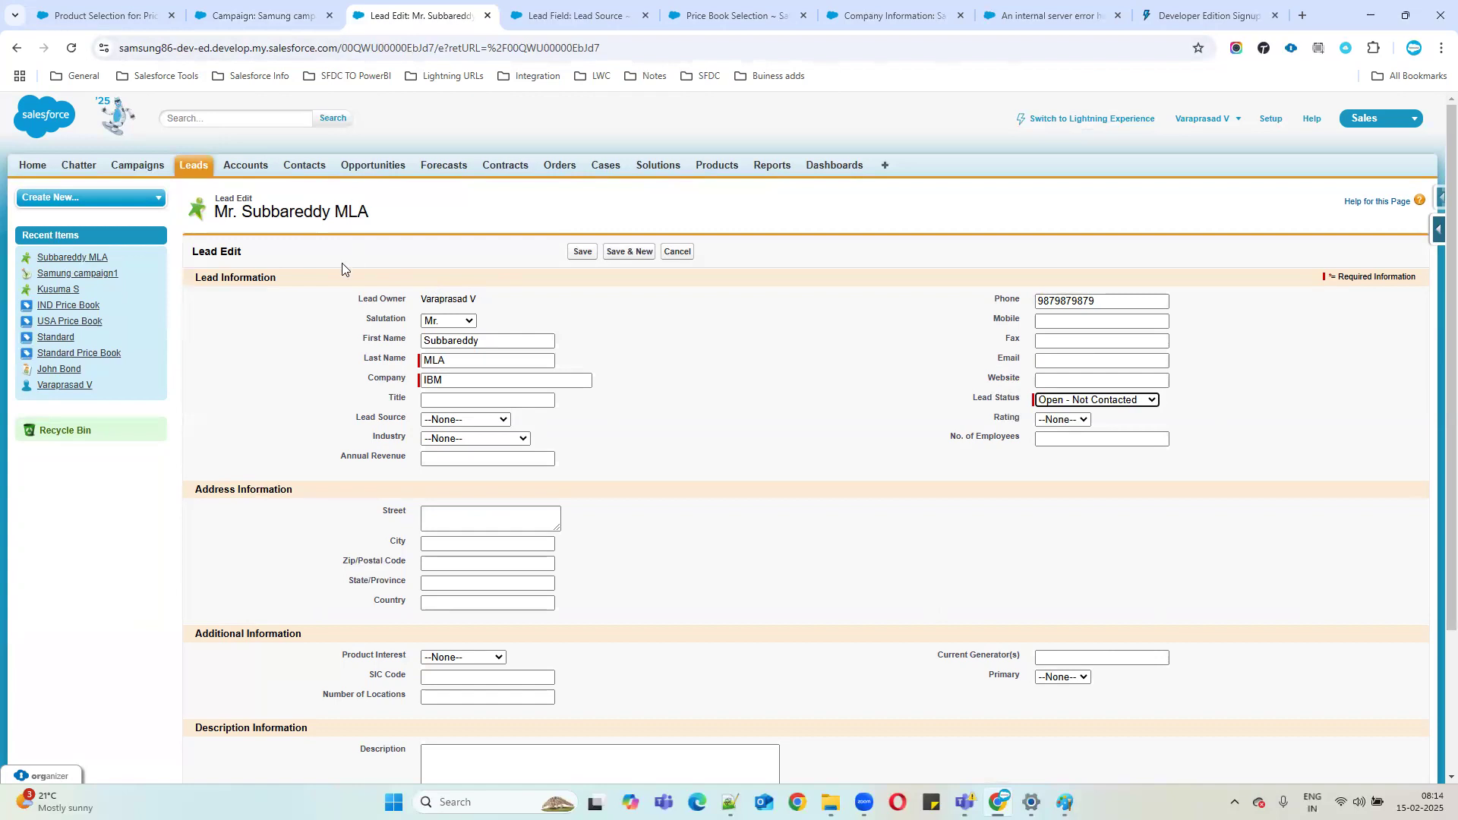
{"action": "scroll", "coordinate": [500, 530], "scroll_direction": "down", "scroll_amount": 3}
{"action": "left_click", "coordinate": [676, 708]}
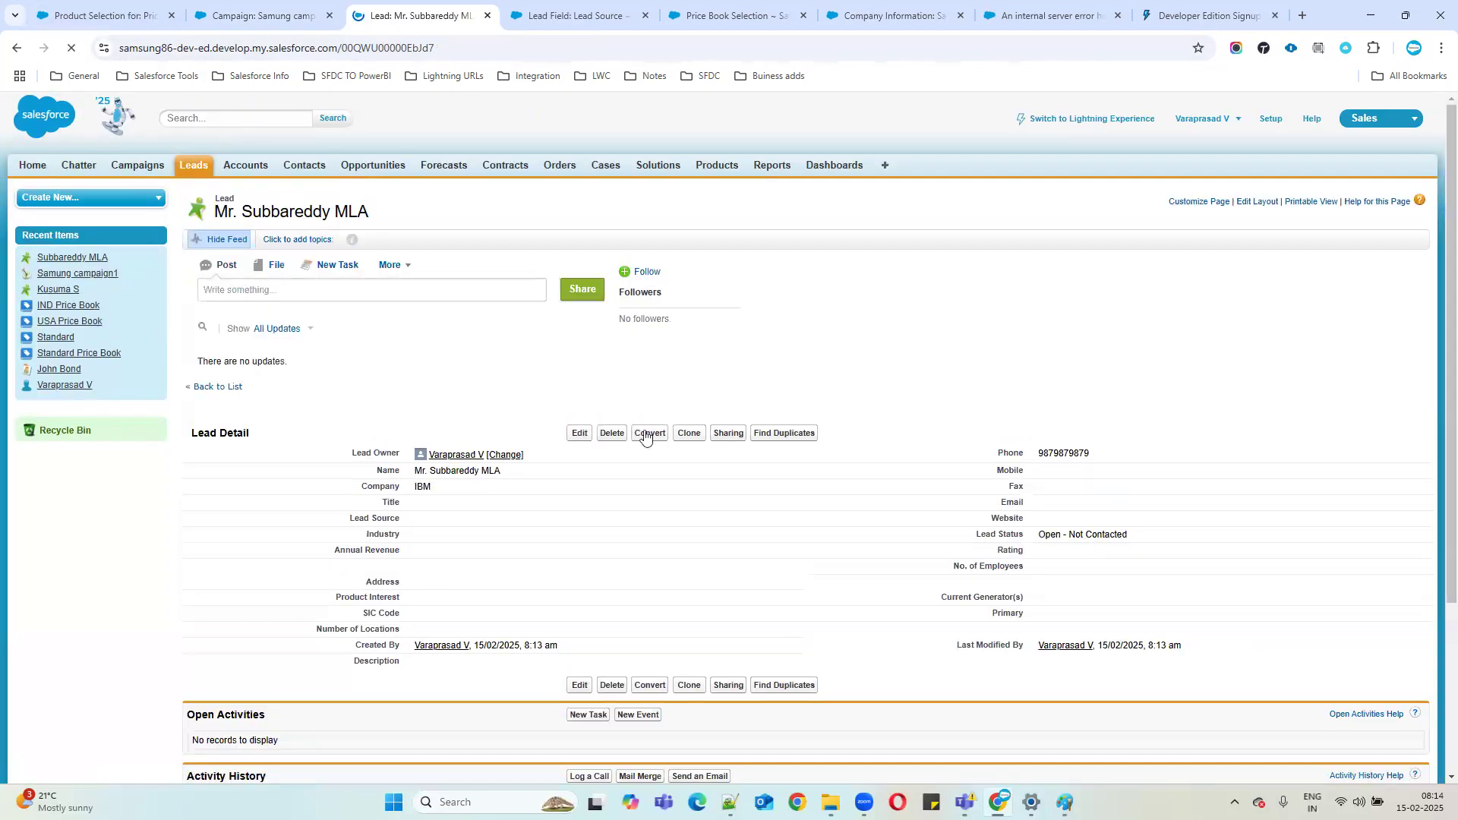
Check the campaign's Manage Members options, then return to the IBM lead's record.
{"action": "scroll", "coordinate": [641, 441], "scroll_direction": "down", "scroll_amount": 3}
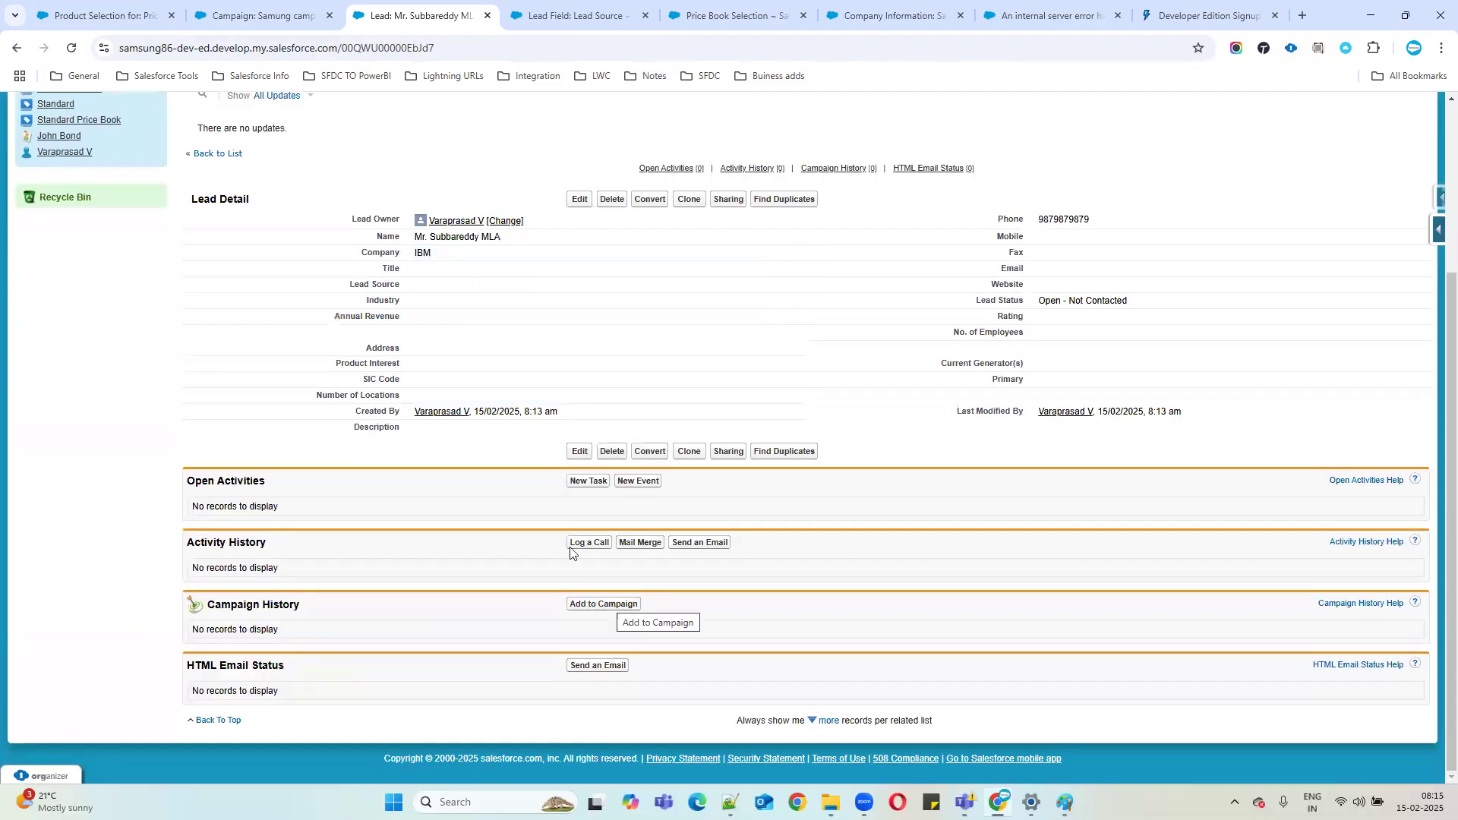
{"action": "left_click", "coordinate": [249, 19]}
{"action": "scroll", "coordinate": [423, 610], "scroll_direction": "down", "scroll_amount": 3}
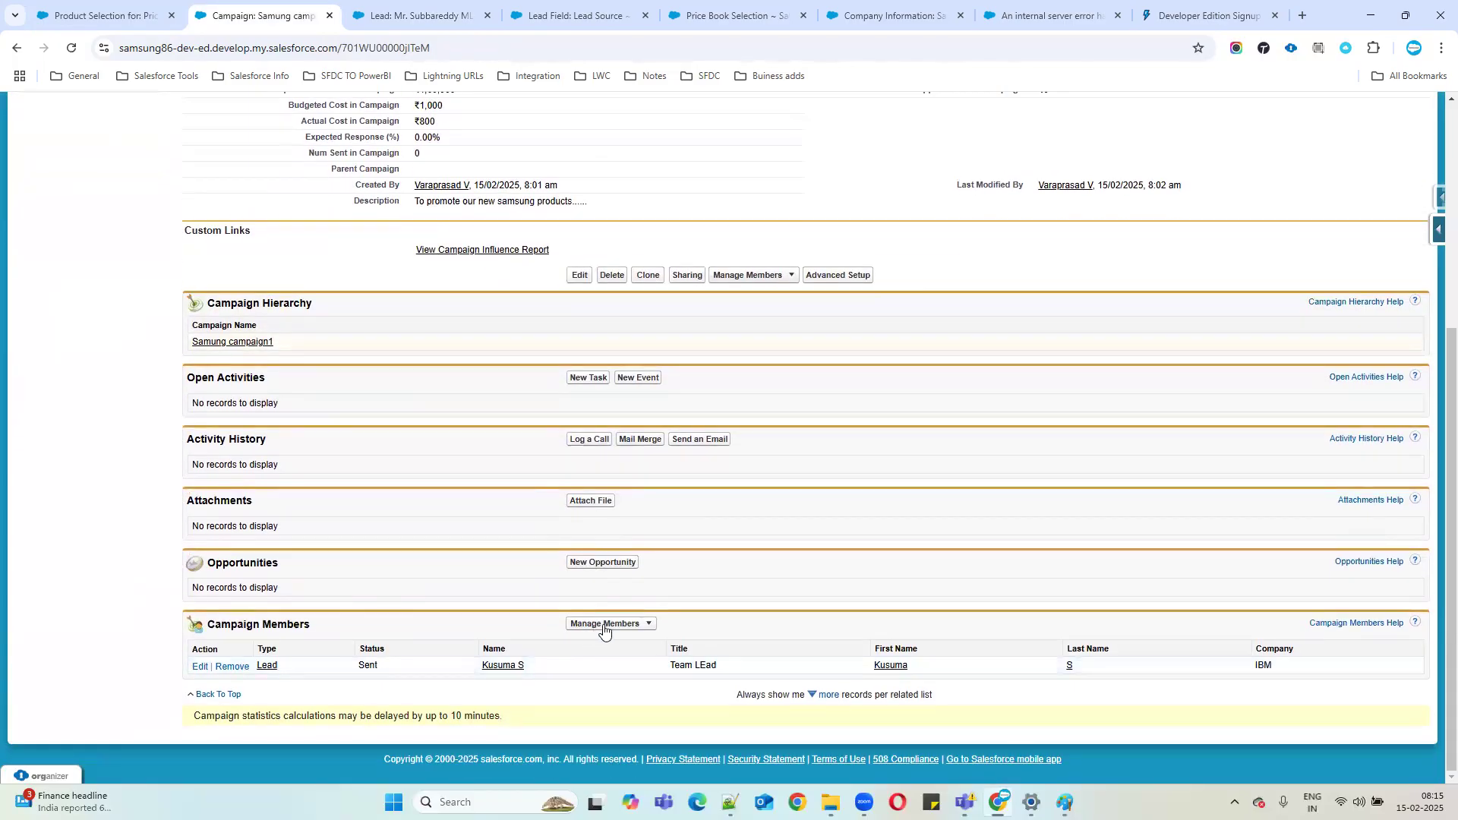
{"action": "left_click", "coordinate": [604, 630]}
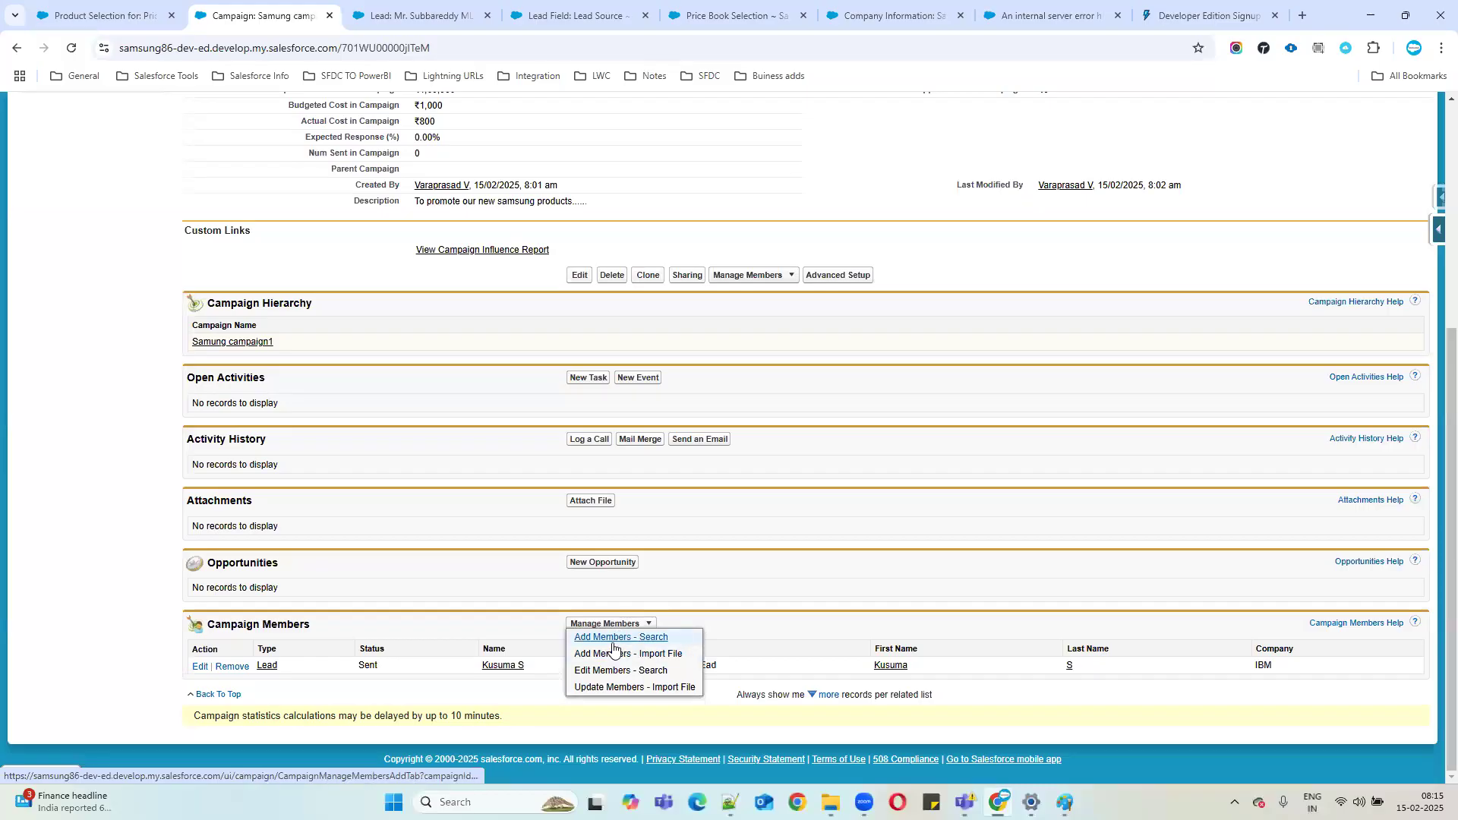
{"action": "left_click", "coordinate": [428, 11]}
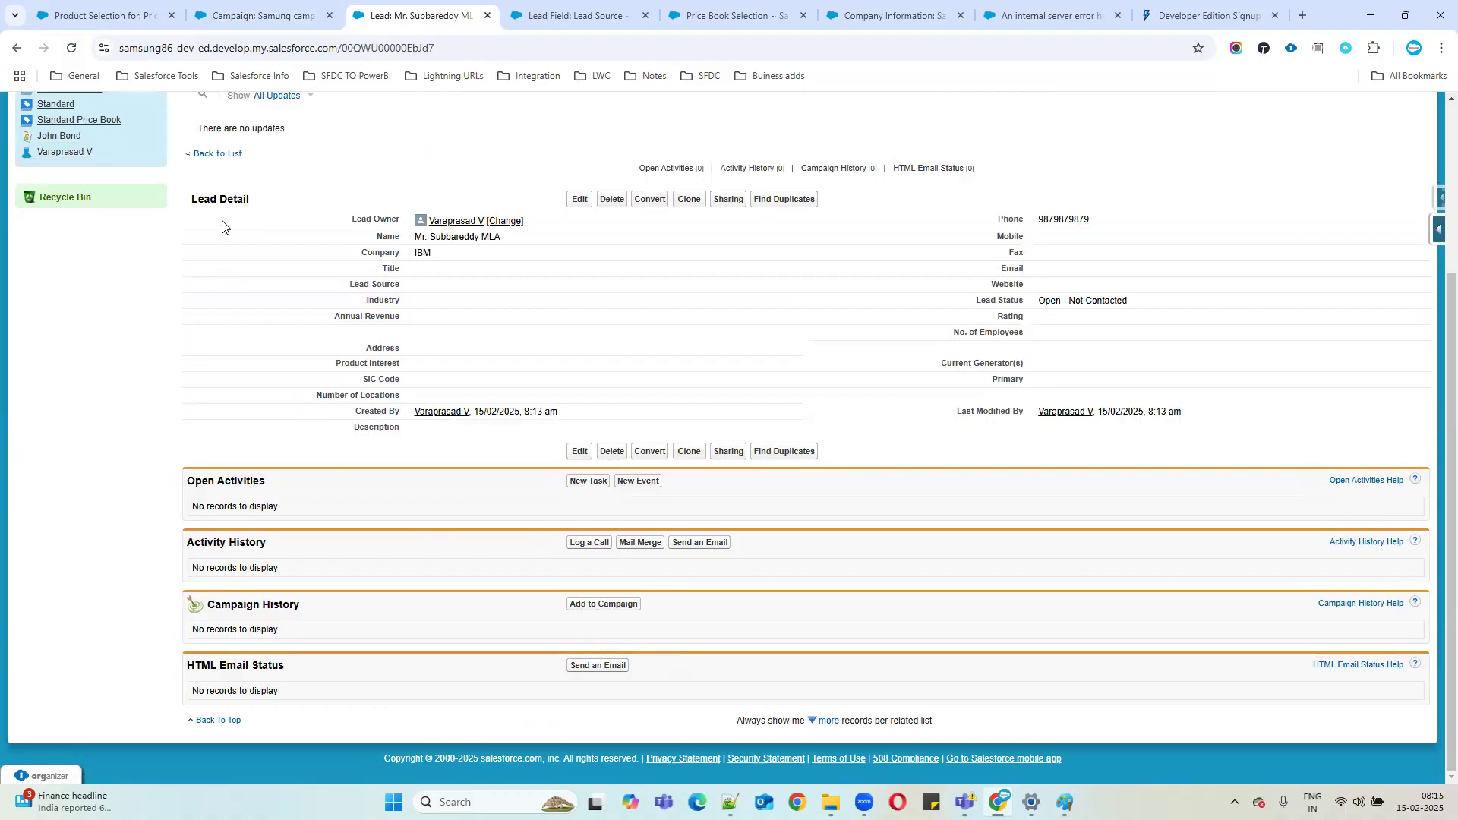
Add the lead to Samung campaign1 with member status Sent and save.
{"action": "left_click", "coordinate": [601, 612]}
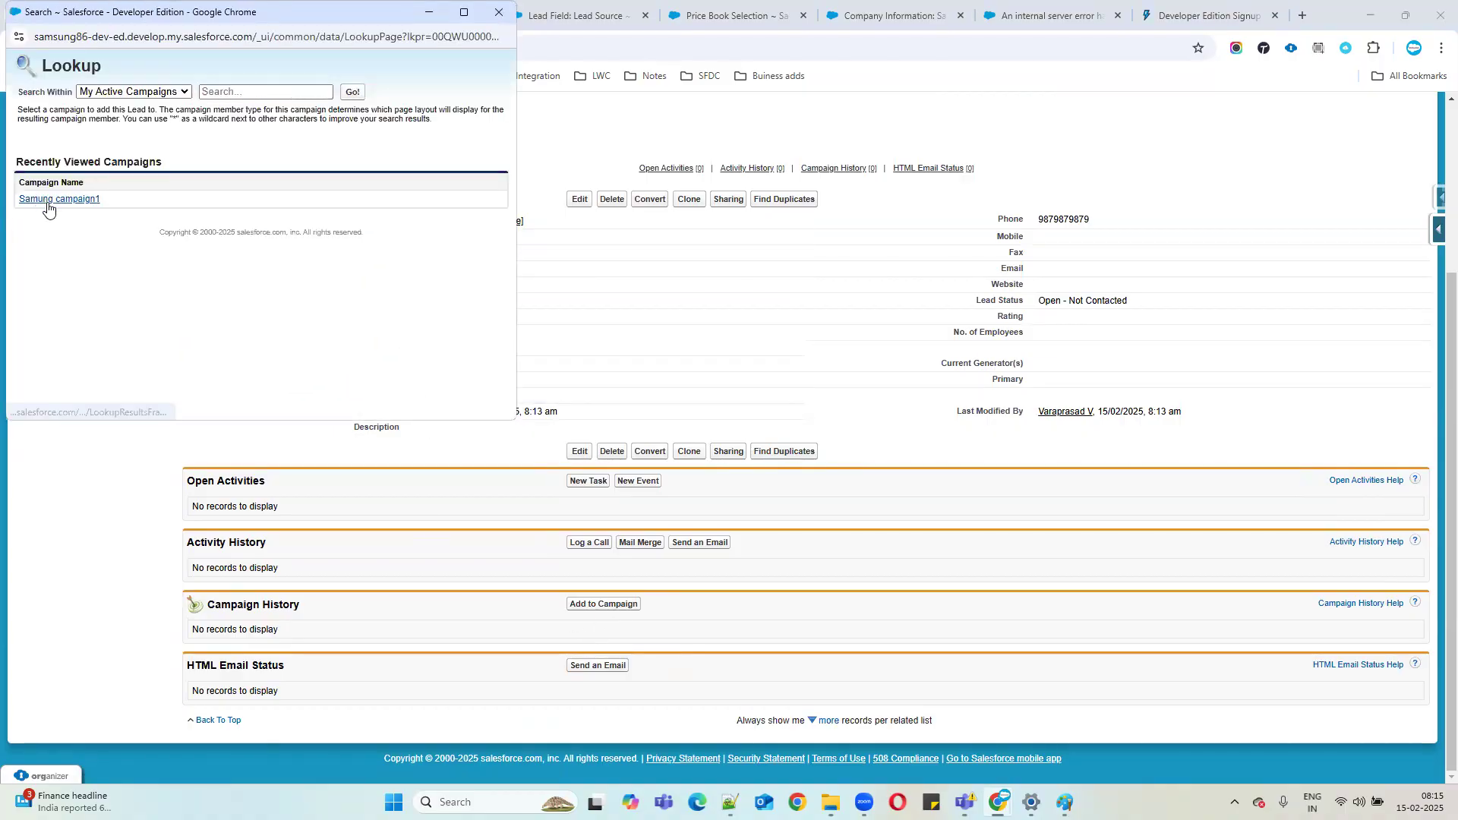
{"action": "left_click", "coordinate": [49, 202]}
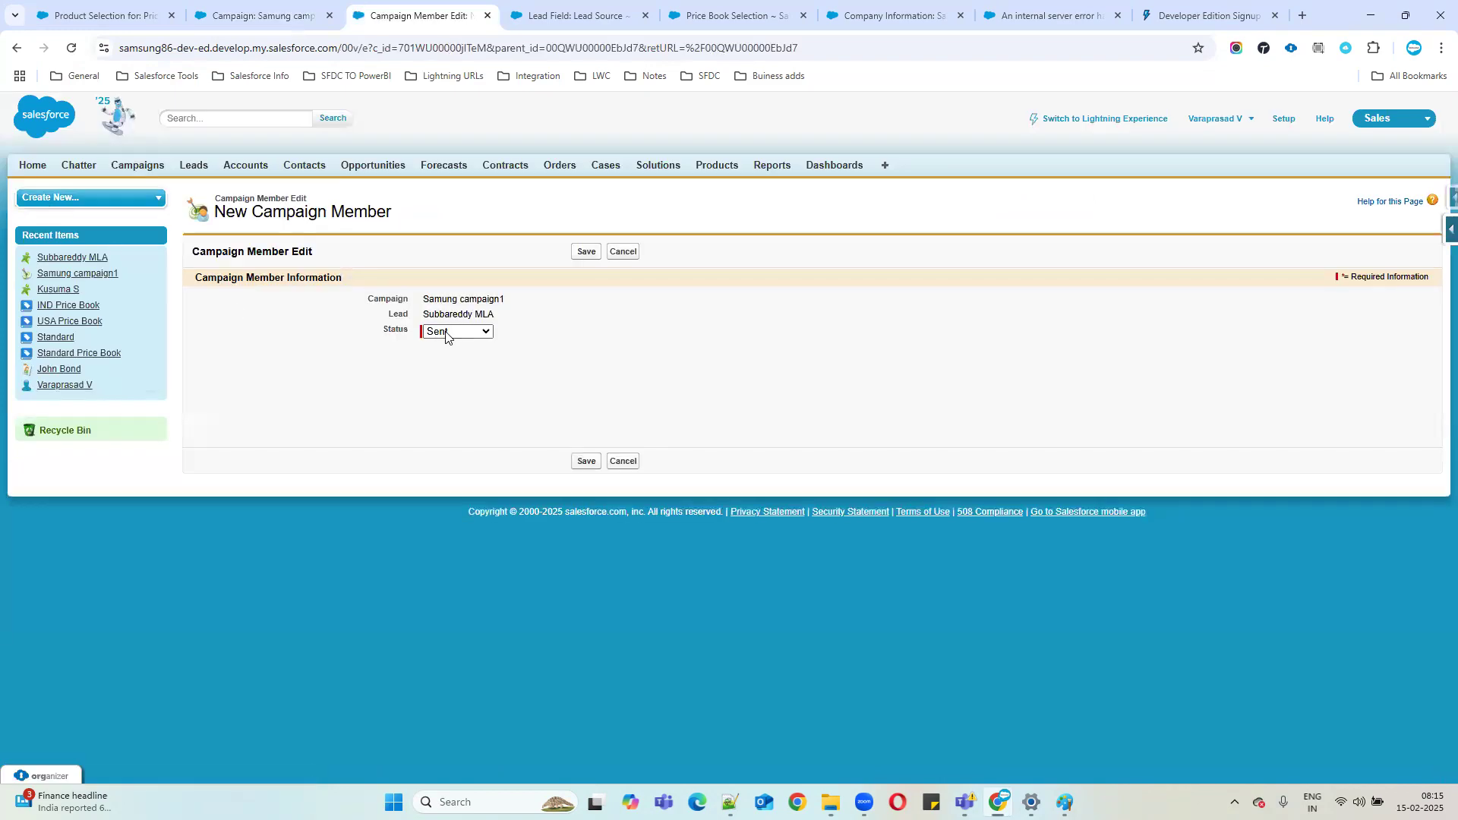
{"action": "left_click", "coordinate": [445, 332]}
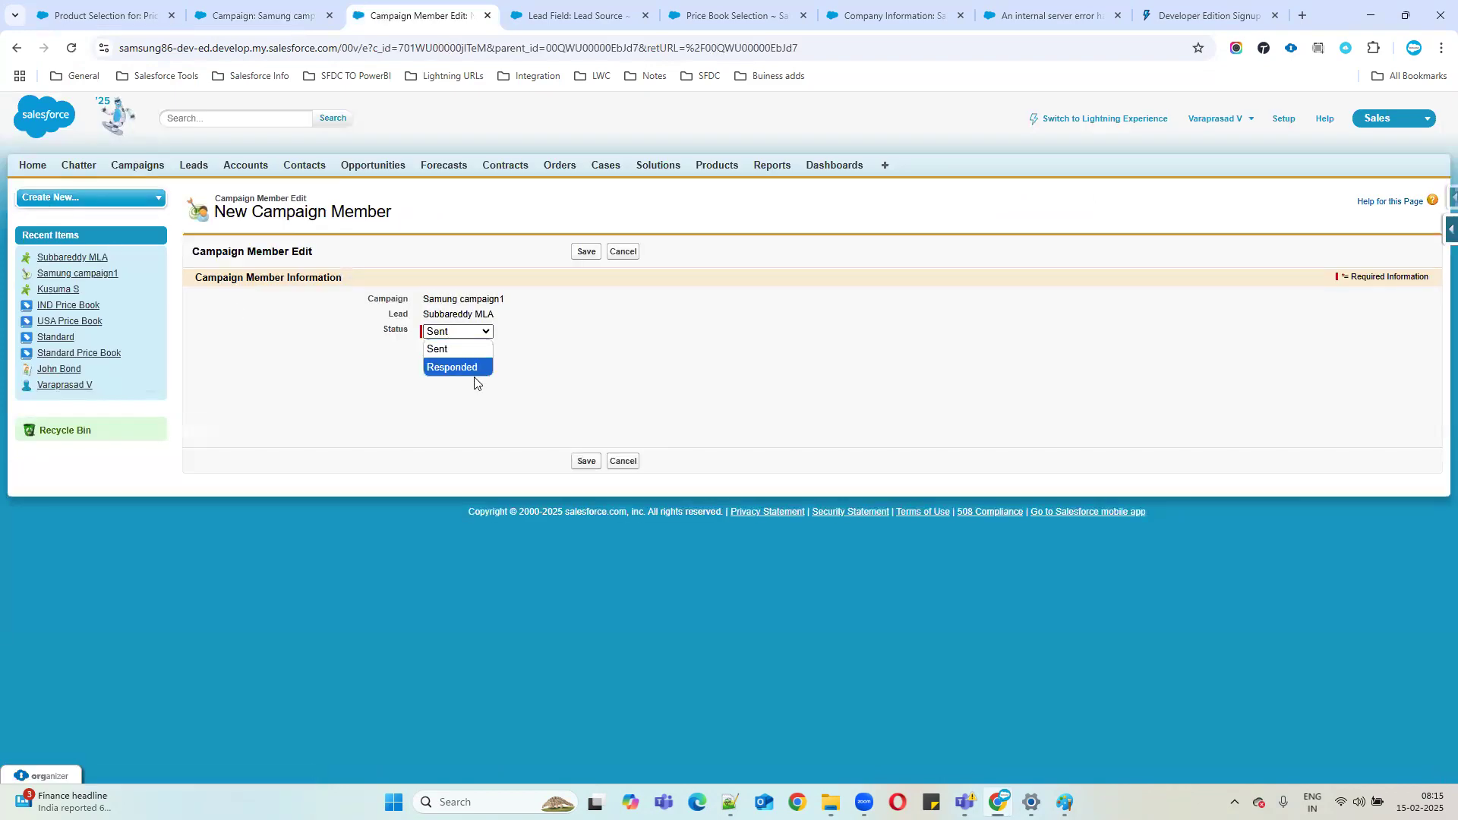
{"action": "left_click", "coordinate": [461, 350]}
{"action": "left_click", "coordinate": [586, 461]}
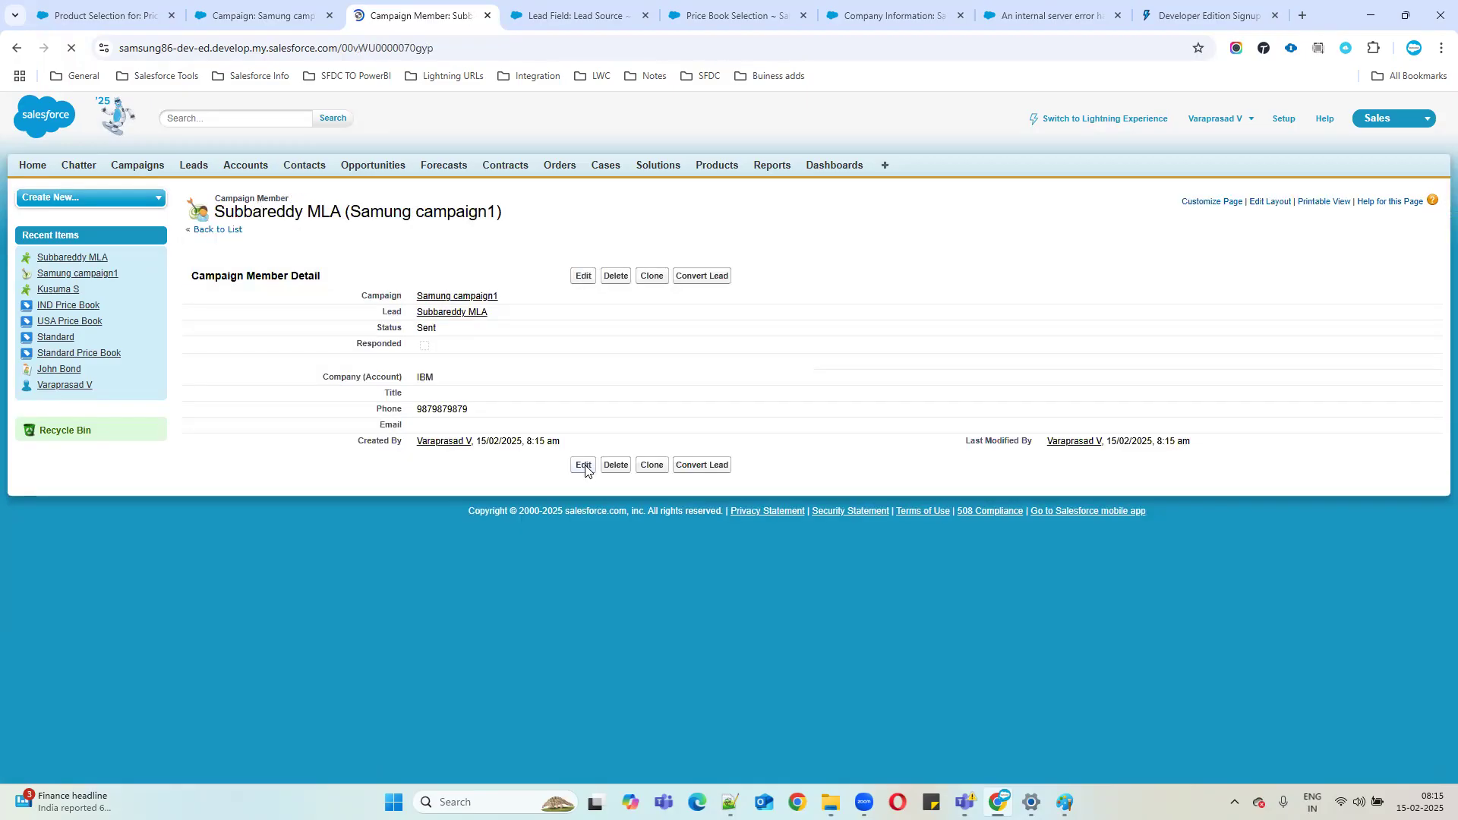
{"action": "left_click", "coordinate": [252, 16]}
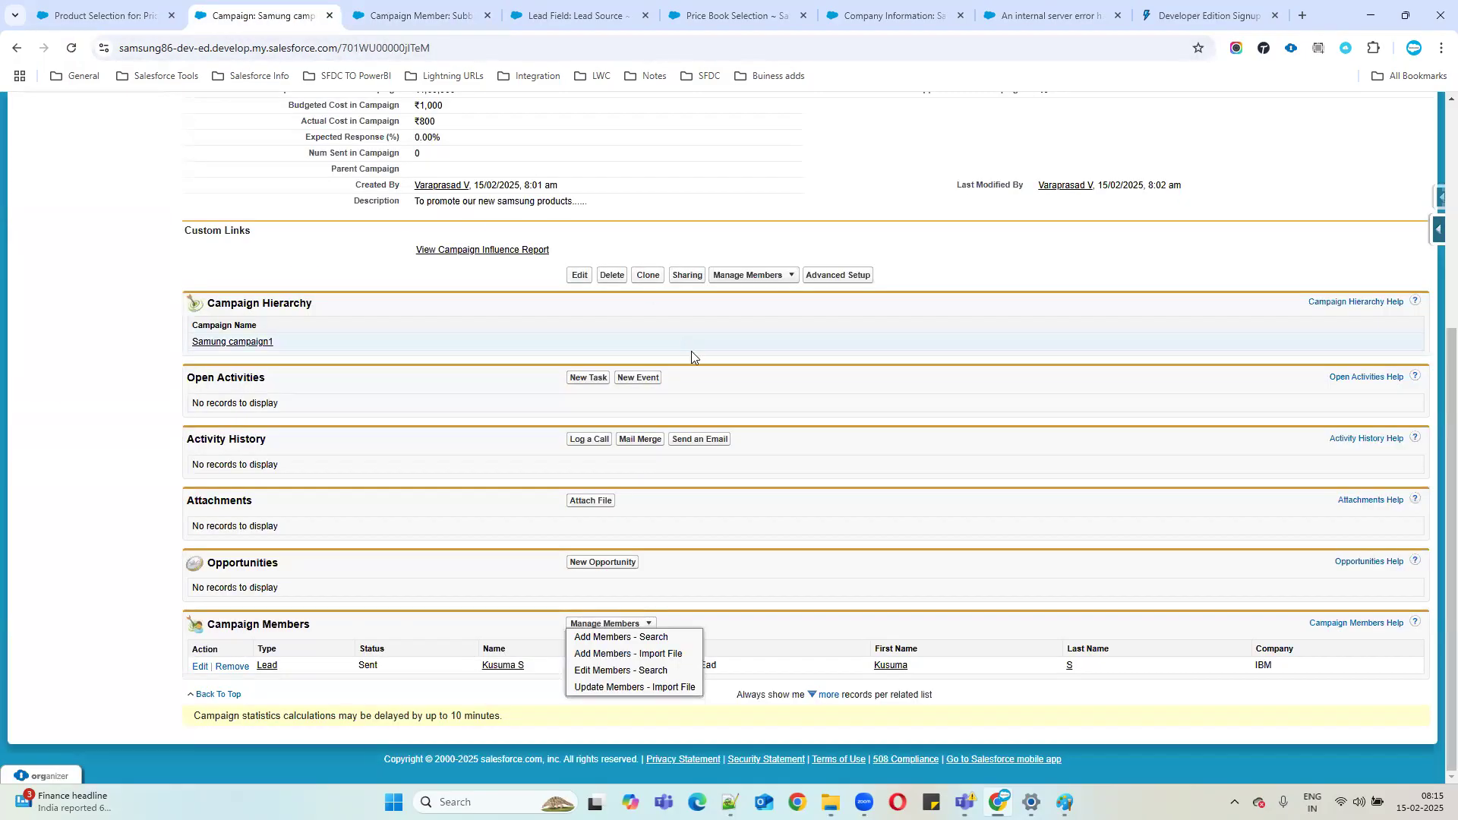
Reload Samung campaign1 and verify 2 Leads in Campaign, both IBM leads with status Sent.
{"action": "scroll", "coordinate": [691, 351], "scroll_direction": "up", "scroll_amount": 3}
{"action": "left_click", "coordinate": [71, 49]}
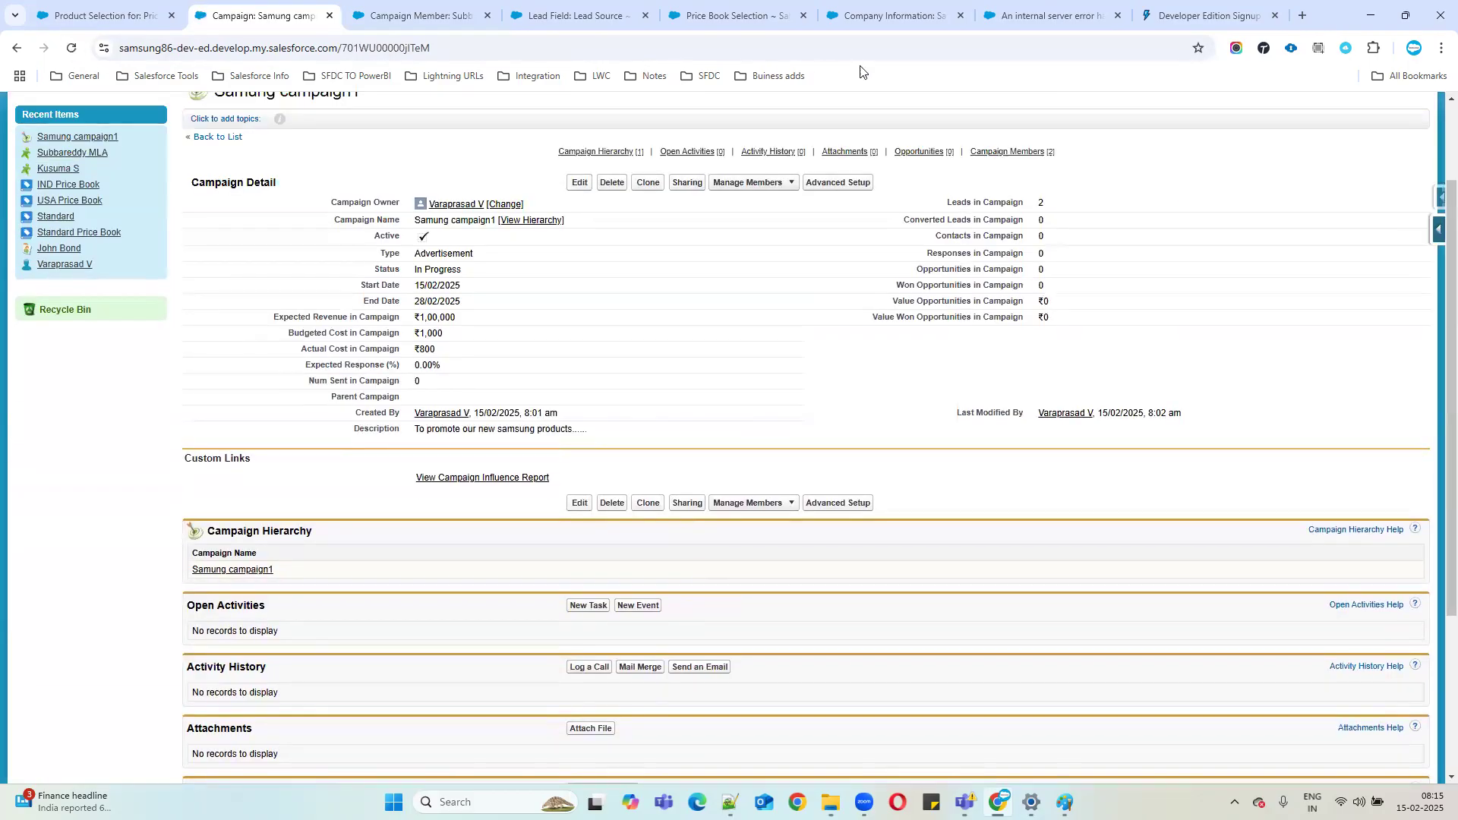
{"action": "left_click_drag", "start_coordinate": [944, 202], "coordinate": [1237, 243]}
{"action": "scroll", "coordinate": [560, 468], "scroll_direction": "down", "scroll_amount": 3}
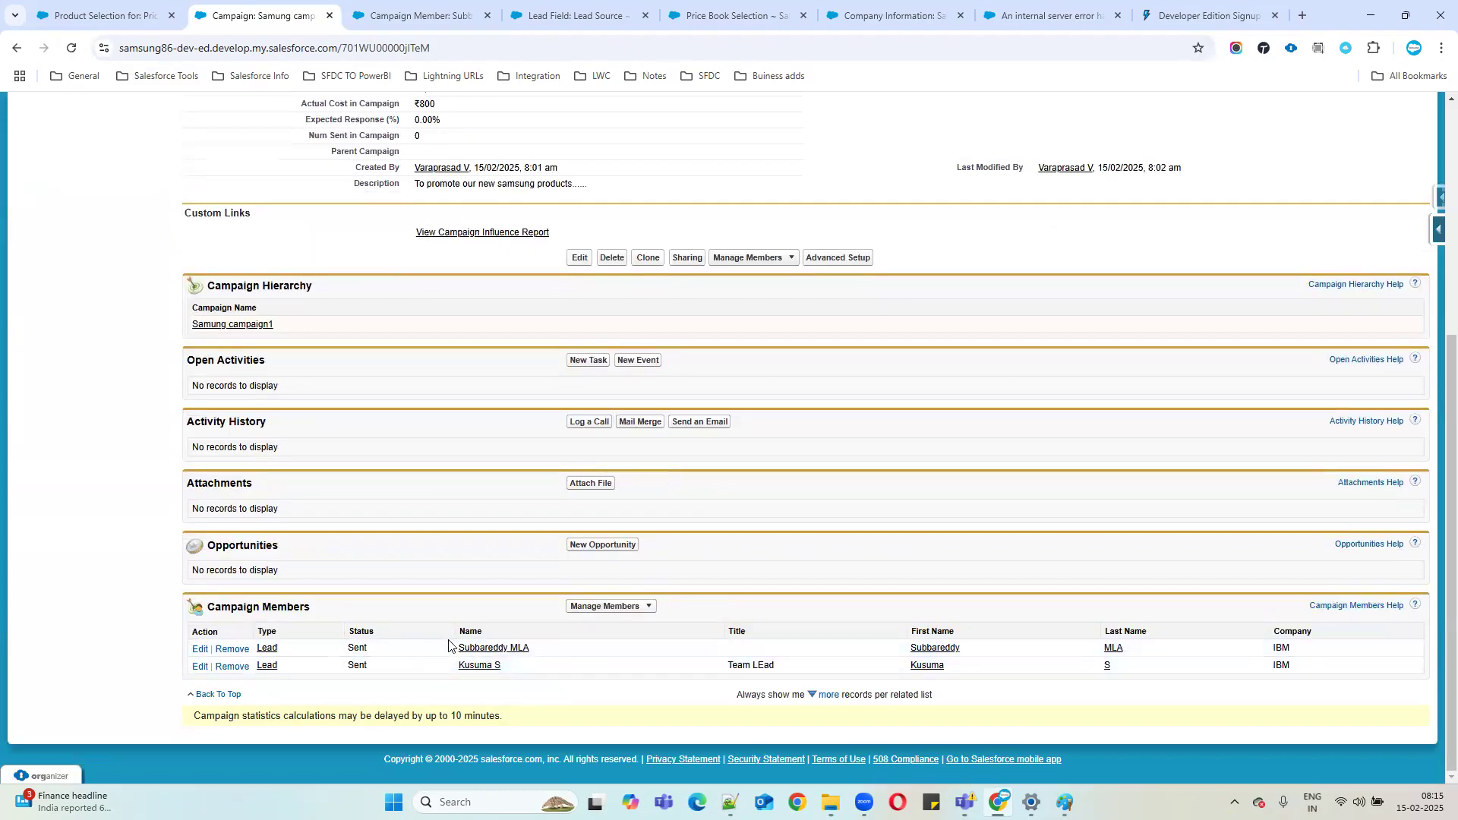
{"action": "left_click_drag", "start_coordinate": [456, 635], "coordinate": [602, 690]}
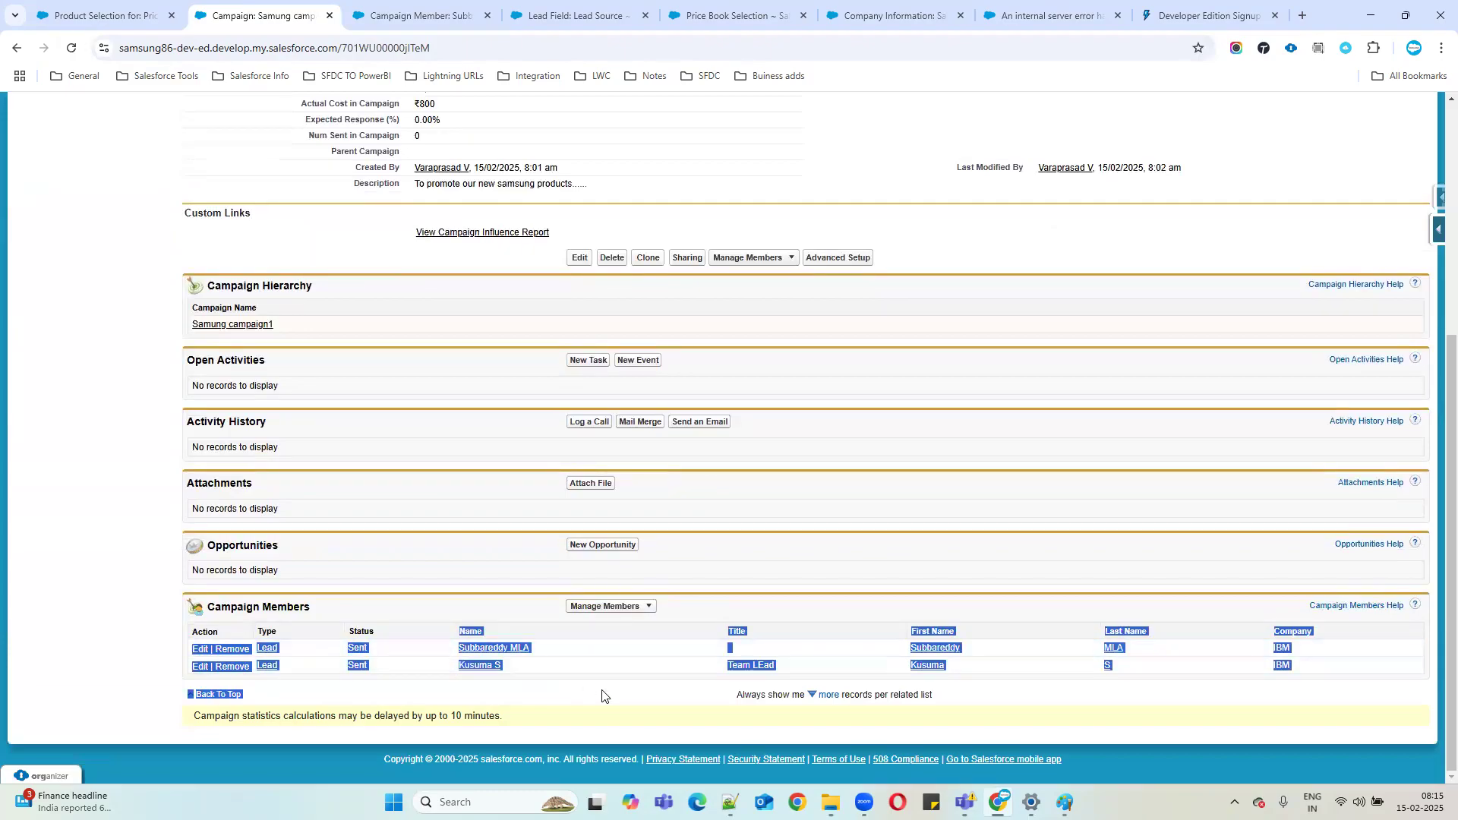
{"action": "left_click", "coordinate": [891, 625]}
{"action": "scroll", "coordinate": [644, 614], "scroll_direction": "up", "scroll_amount": 3}
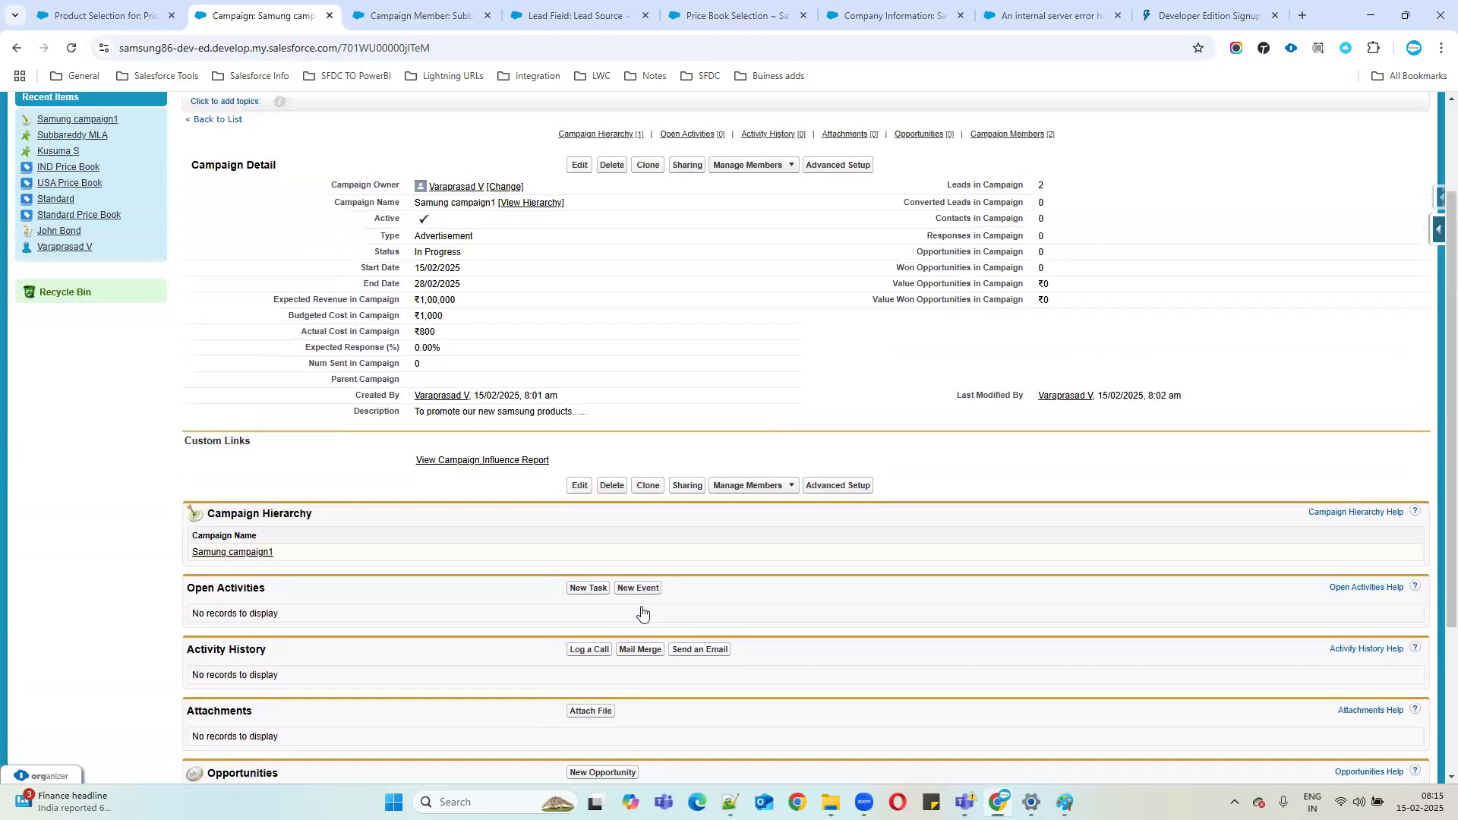
{"action": "left_click", "coordinate": [402, 6]}
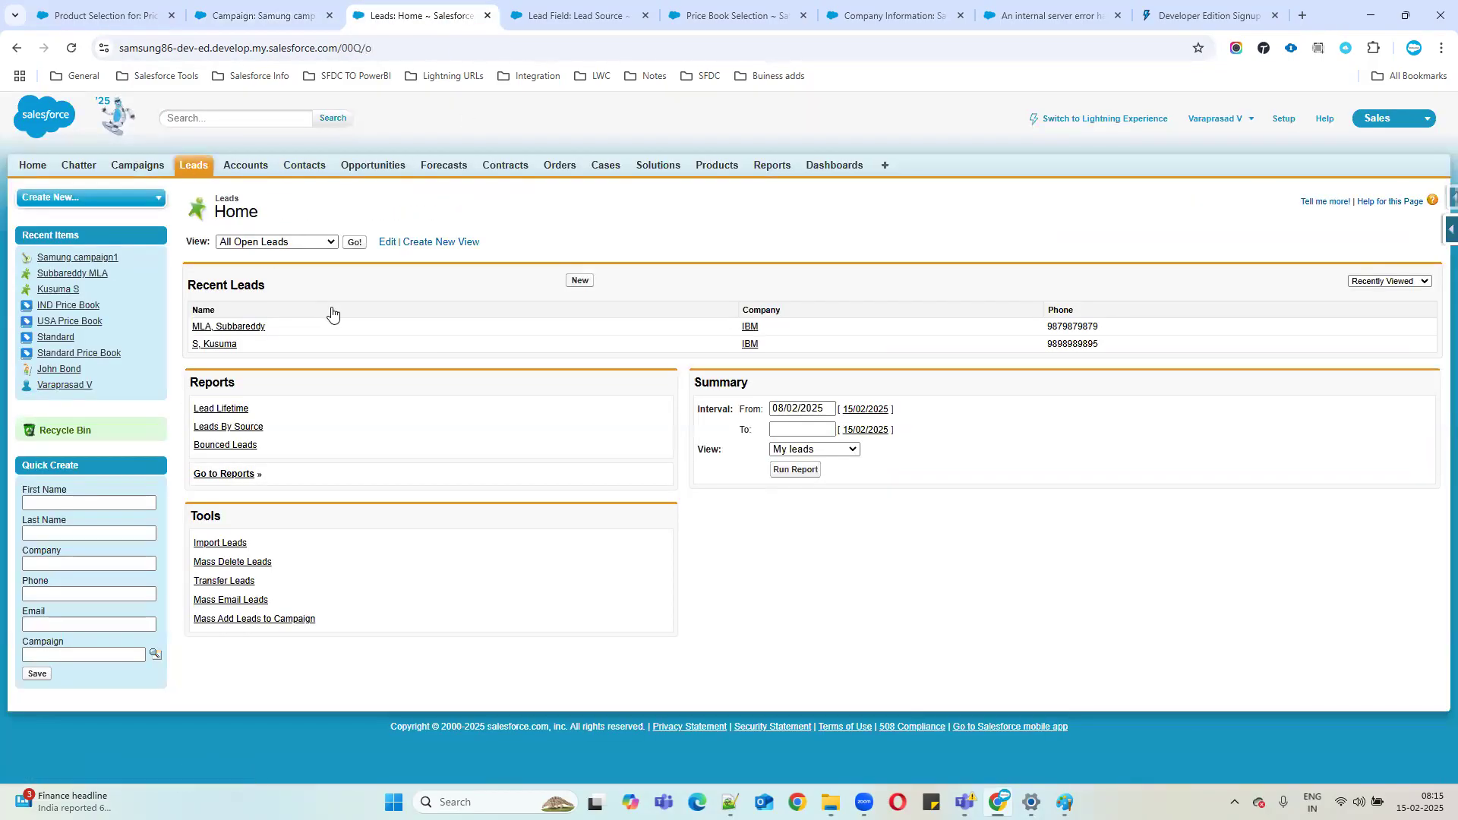
Open a blank New Lead form and look over its Campaign field.
{"action": "left_click", "coordinate": [581, 281]}
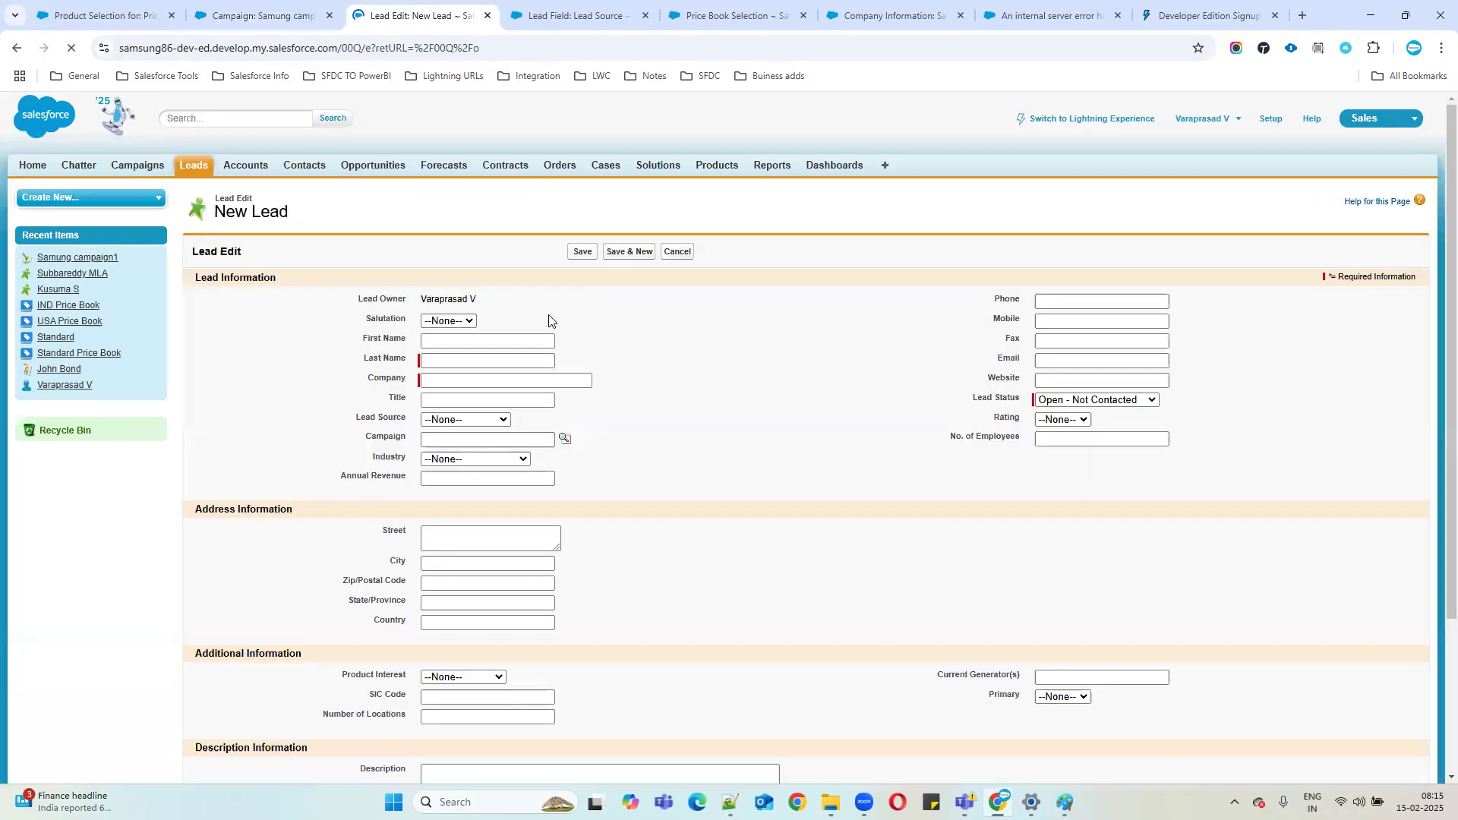
{"action": "left_click_drag", "start_coordinate": [358, 433], "coordinate": [582, 446]}
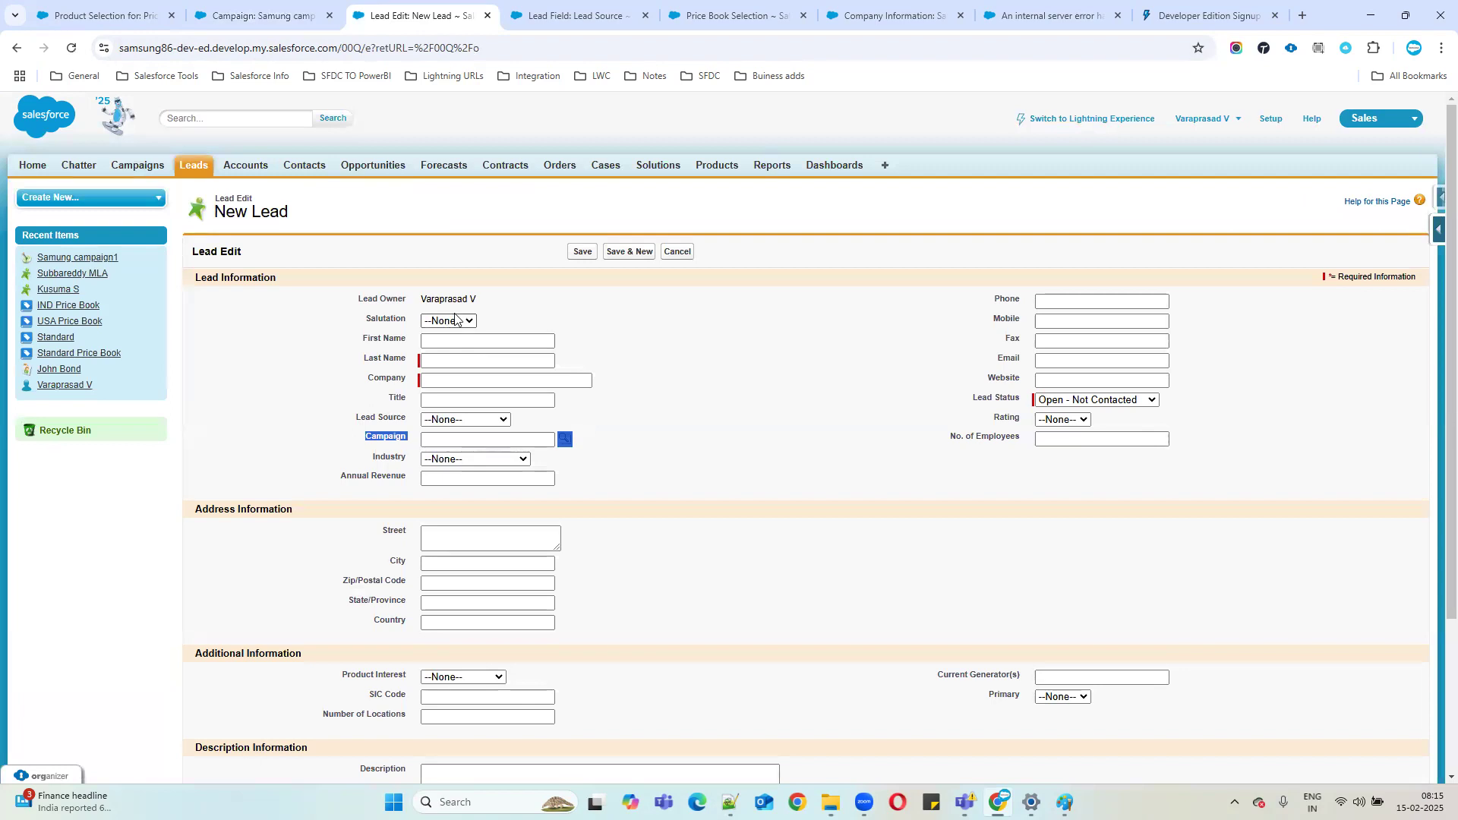
{"action": "scroll", "coordinate": [649, 435], "scroll_direction": "down", "scroll_amount": 3}
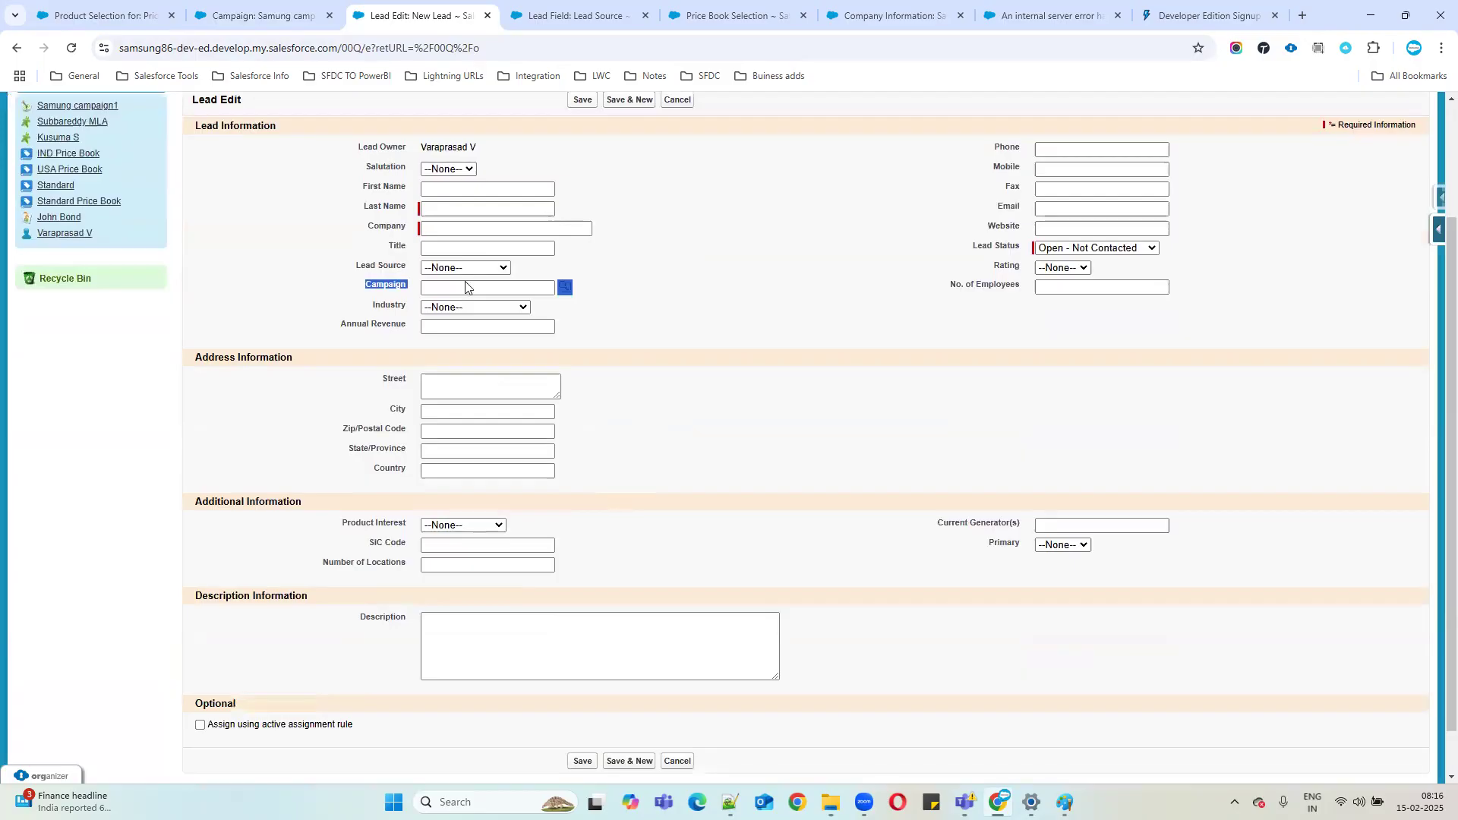
Open Add Members - Search for leads on Samung campaign1, then bring up the Notepad++ lead list.
{"action": "left_click", "coordinate": [258, 16]}
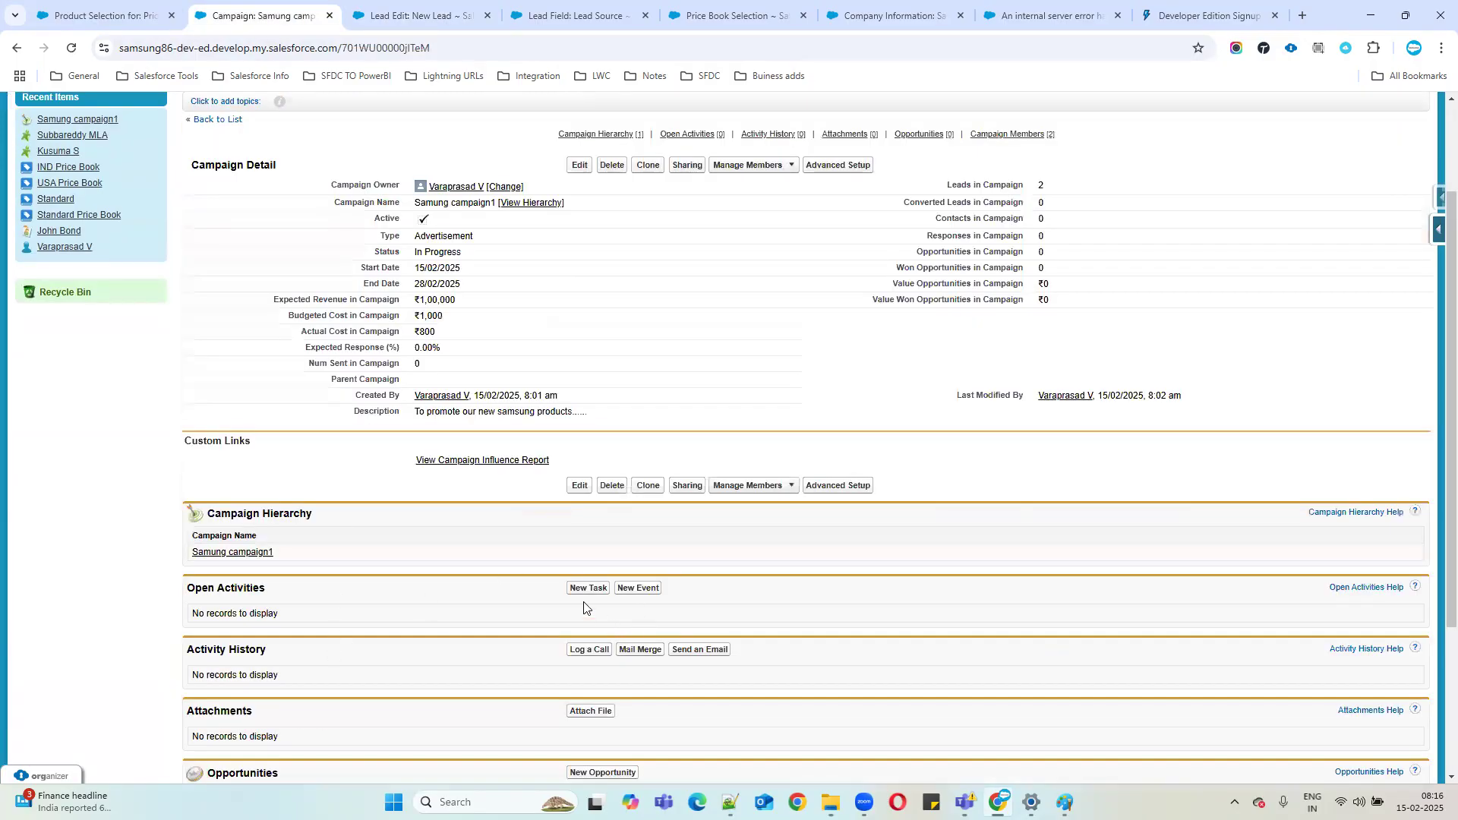
{"action": "scroll", "coordinate": [629, 447], "scroll_direction": "down", "scroll_amount": 3}
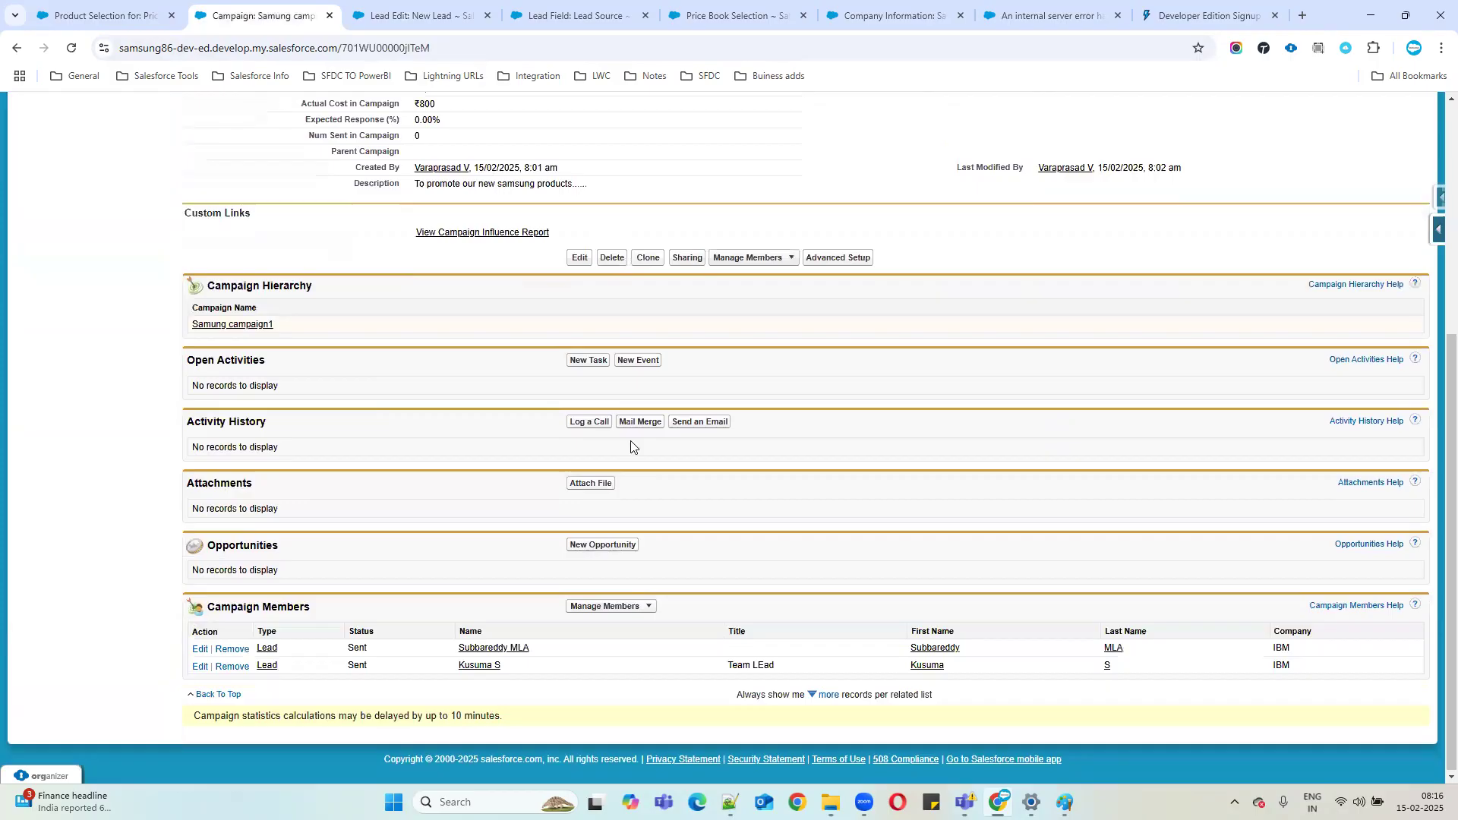
{"action": "left_click", "coordinate": [630, 611]}
{"action": "left_click", "coordinate": [619, 623]}
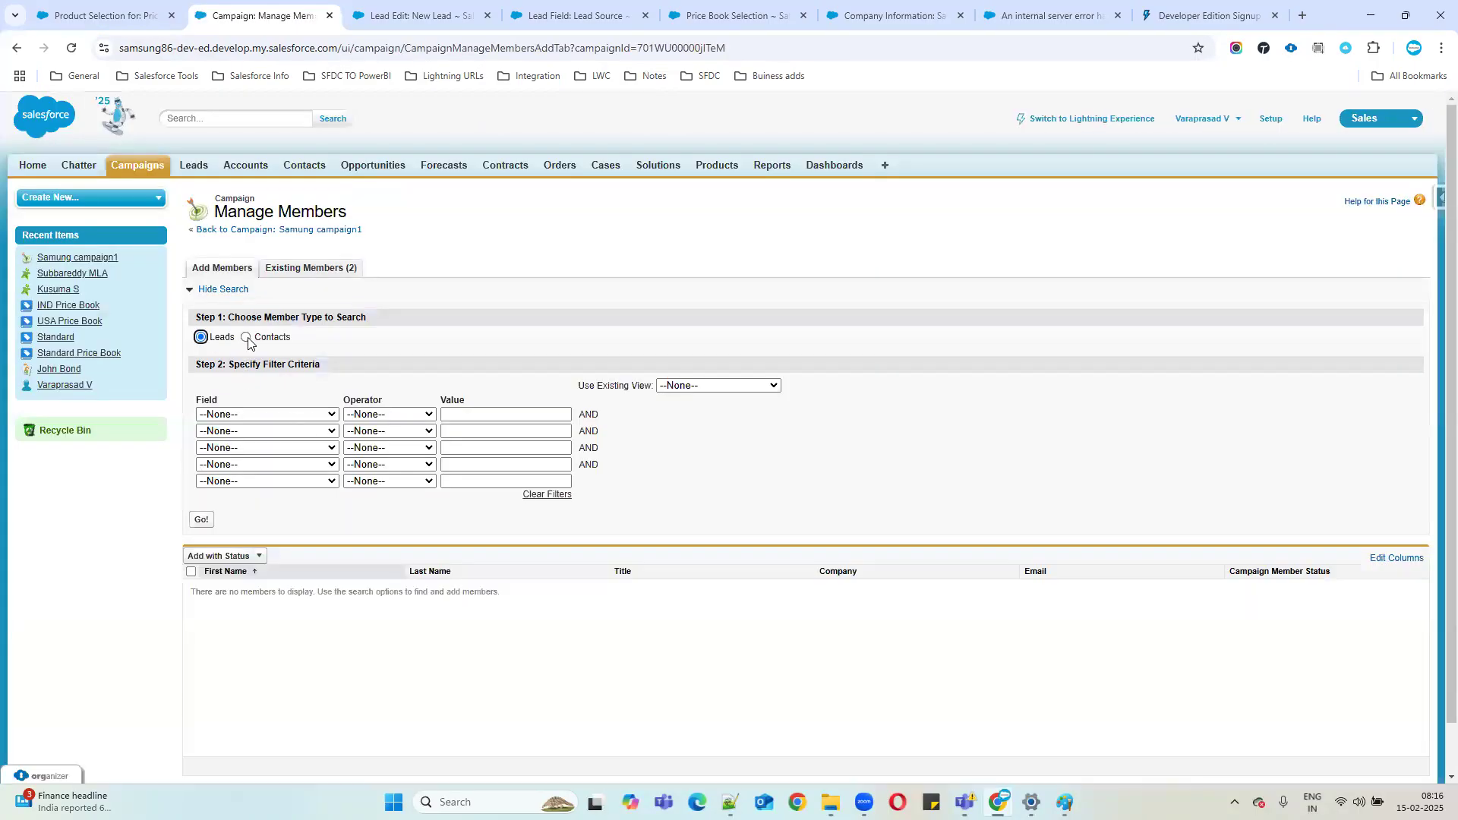
{"action": "left_click", "coordinate": [246, 337]}
{"action": "left_click", "coordinate": [201, 338]}
{"action": "left_click", "coordinate": [404, 17]}
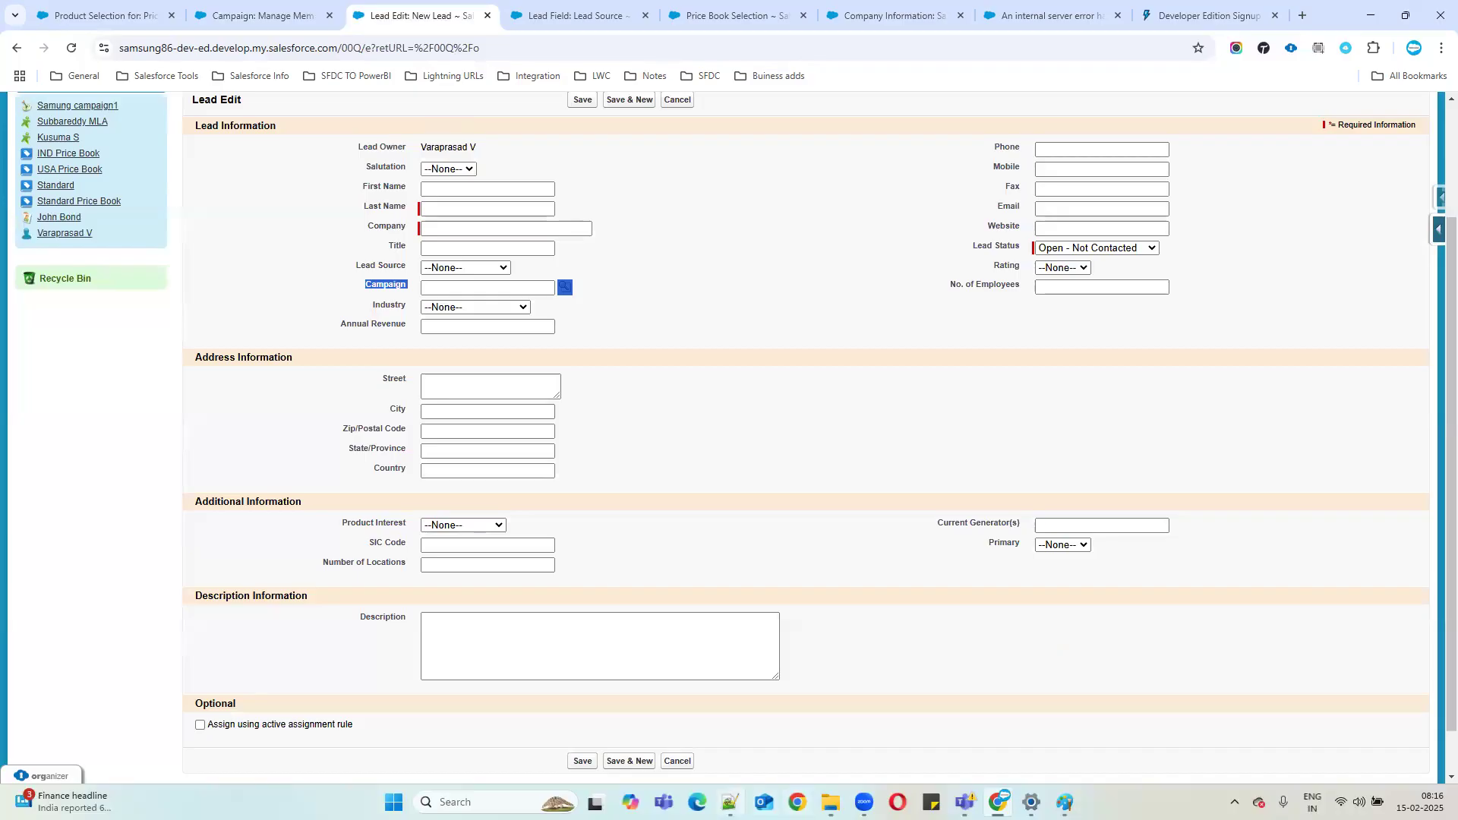
{"action": "left_click", "coordinate": [730, 802]}
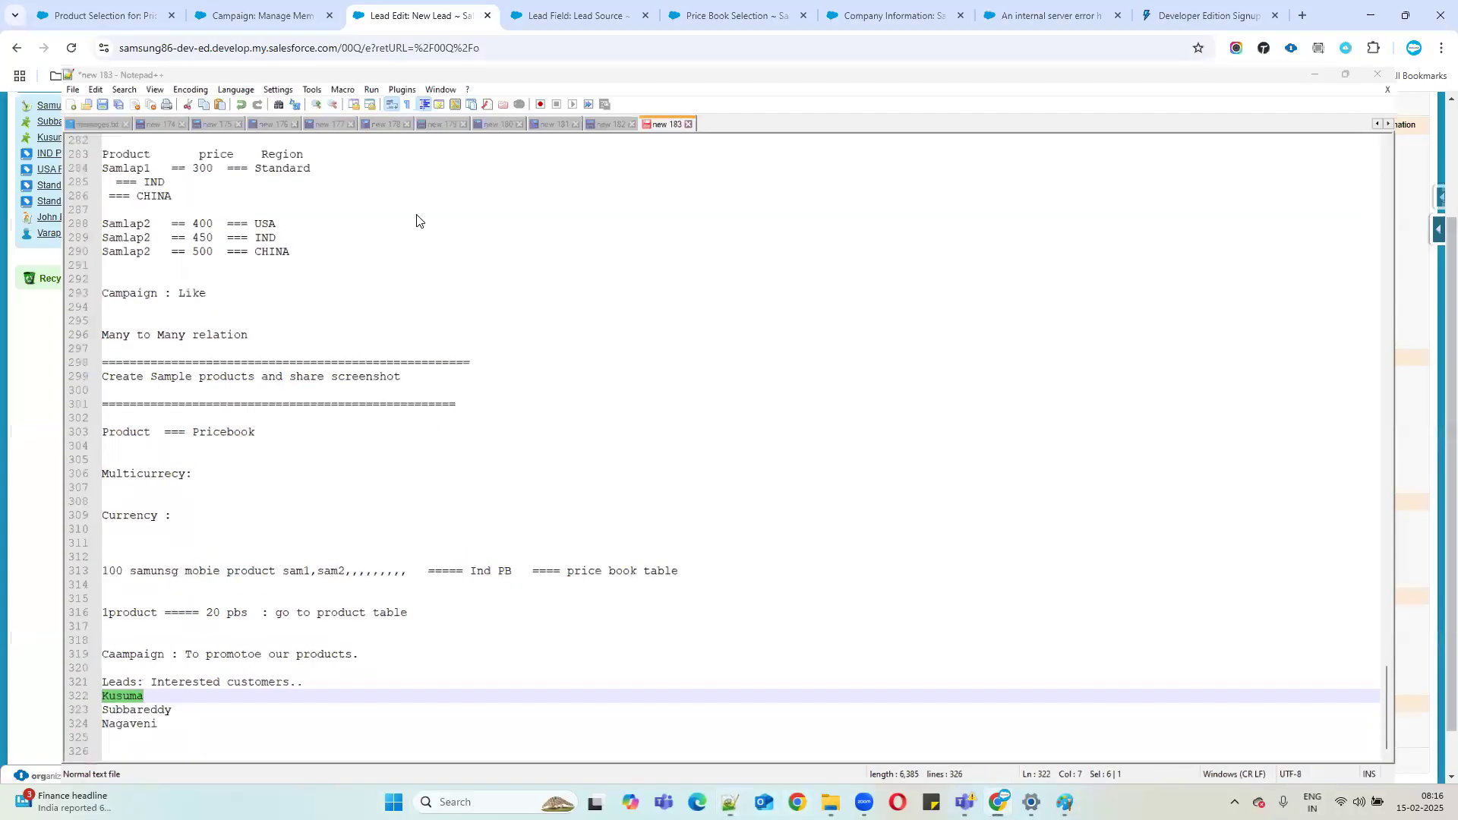
Create the third lead with salutation Ms., its first and last name, and company IBM, then save it.
{"action": "key", "text": "alt+Tab"}
{"action": "left_click", "coordinate": [451, 170]}
{"action": "left_click", "coordinate": [452, 225]}
{"action": "left_click", "coordinate": [452, 193]}
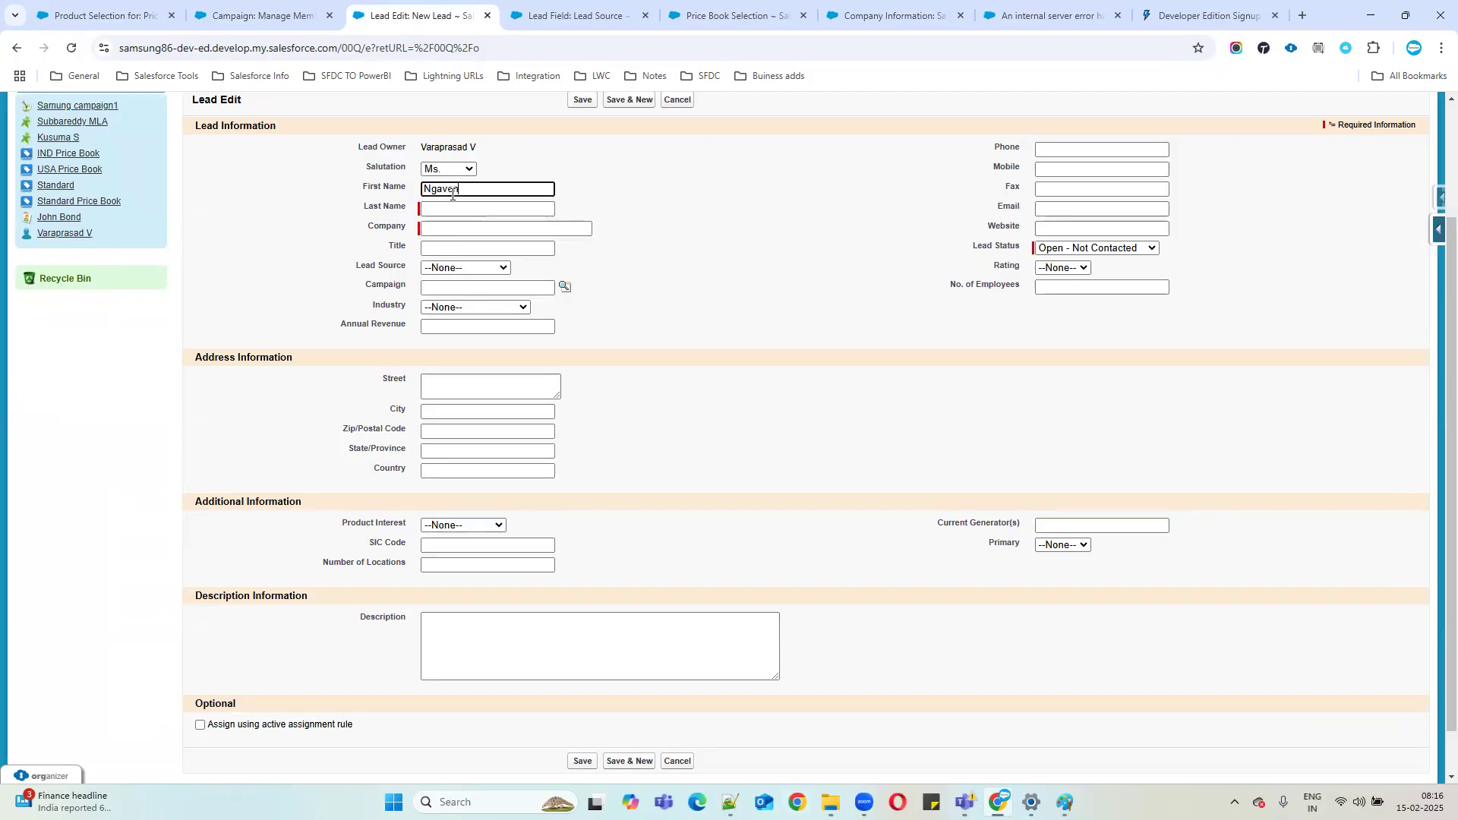
{"action": "type", "text": "Ngaveni"}
{"action": "left_click", "coordinate": [465, 212]}
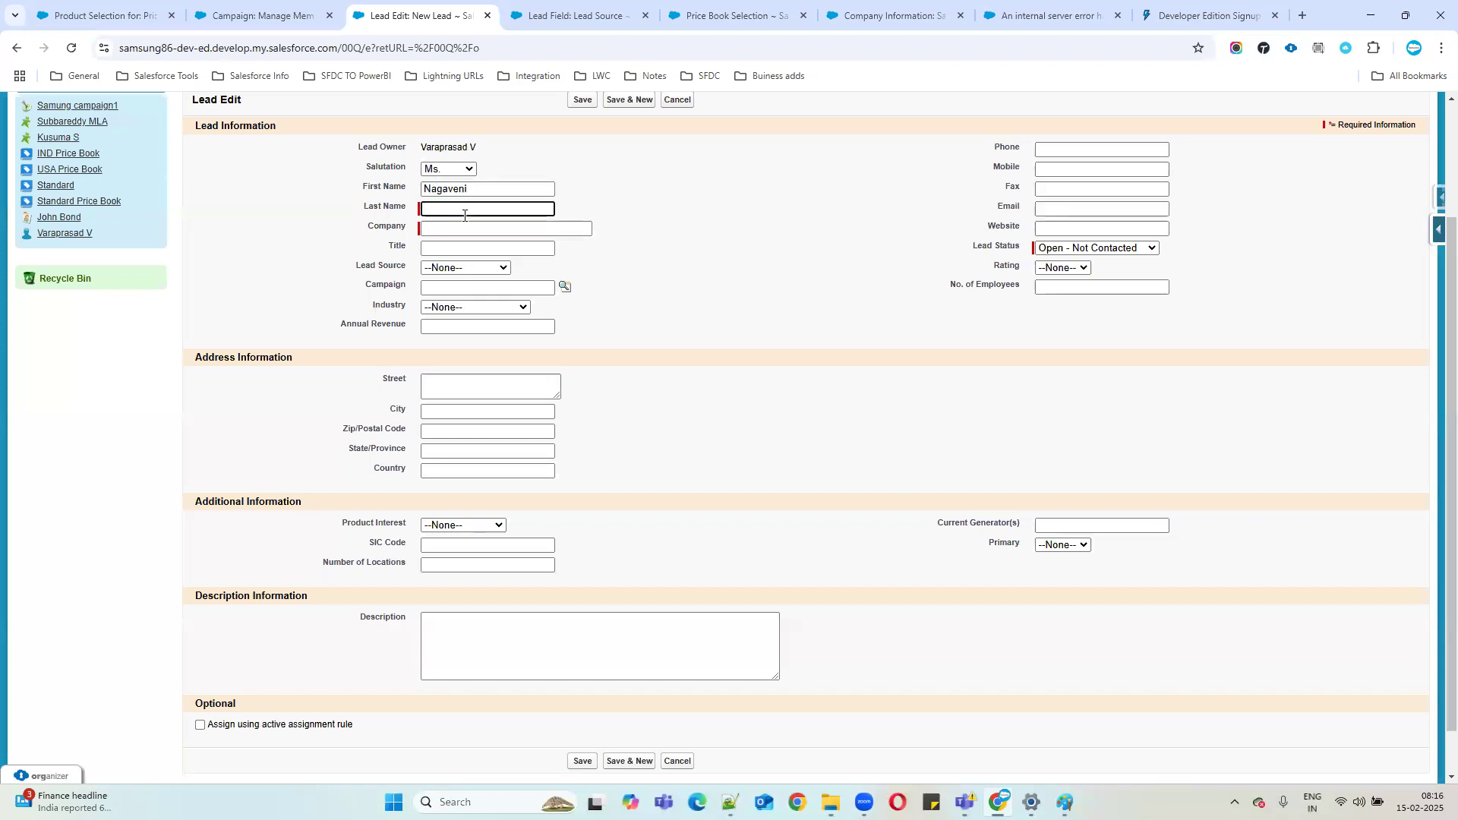
{"action": "type", "text": "SS"}
{"action": "left_click", "coordinate": [462, 226]}
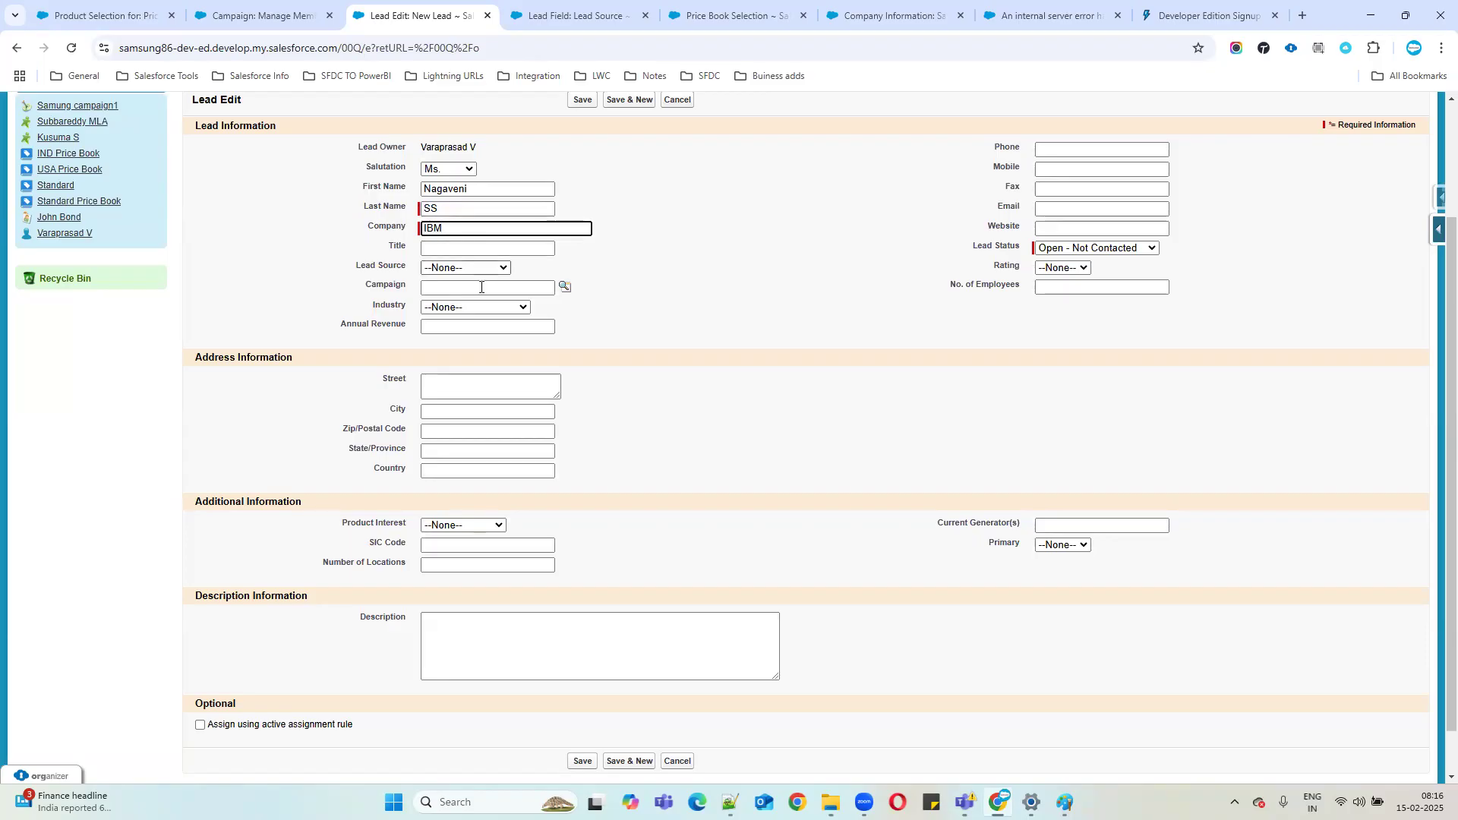
{"action": "scroll", "coordinate": [729, 379], "scroll_direction": "down", "scroll_amount": 1}
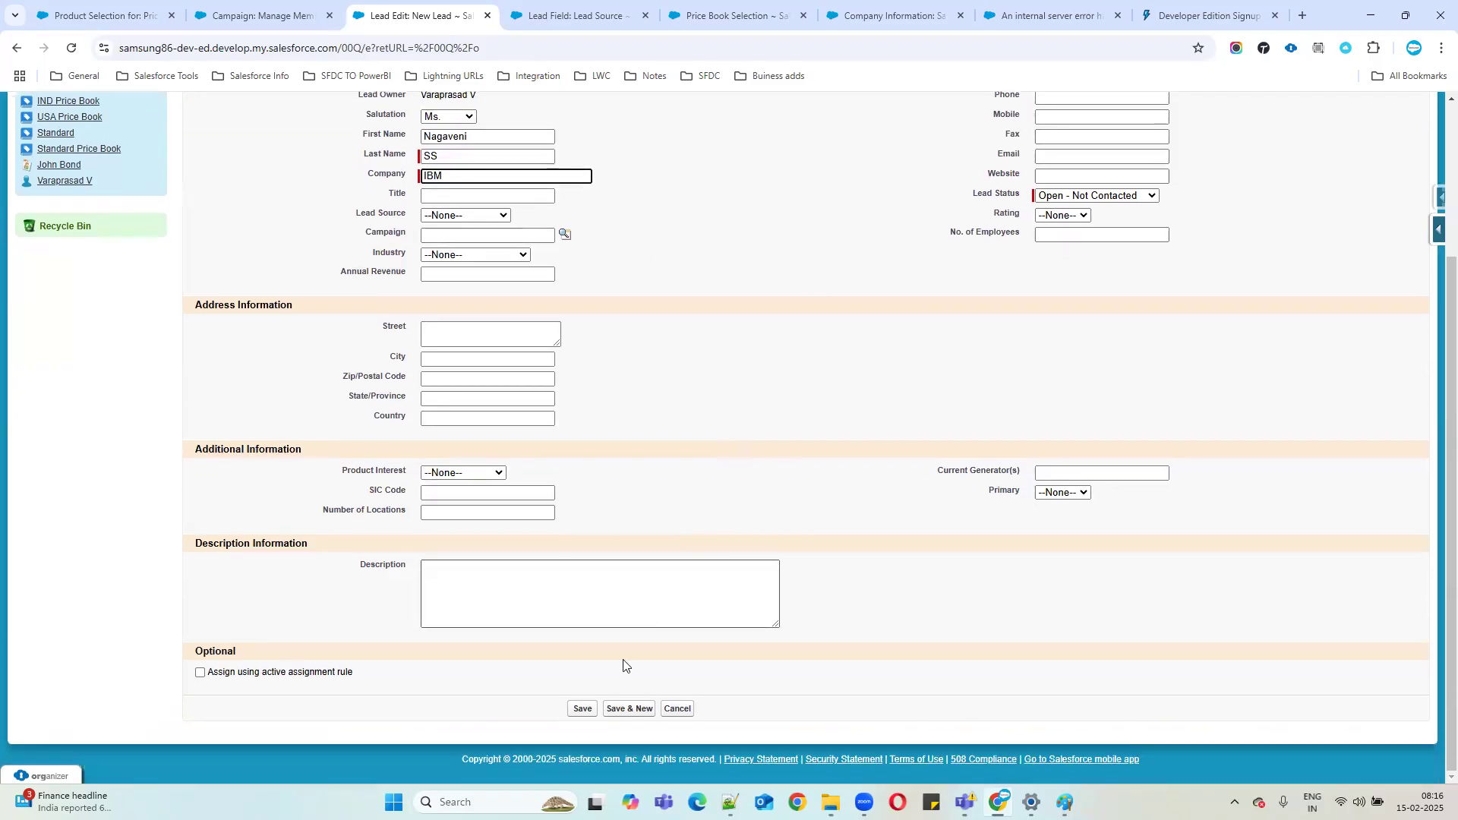
{"action": "left_click", "coordinate": [584, 708]}
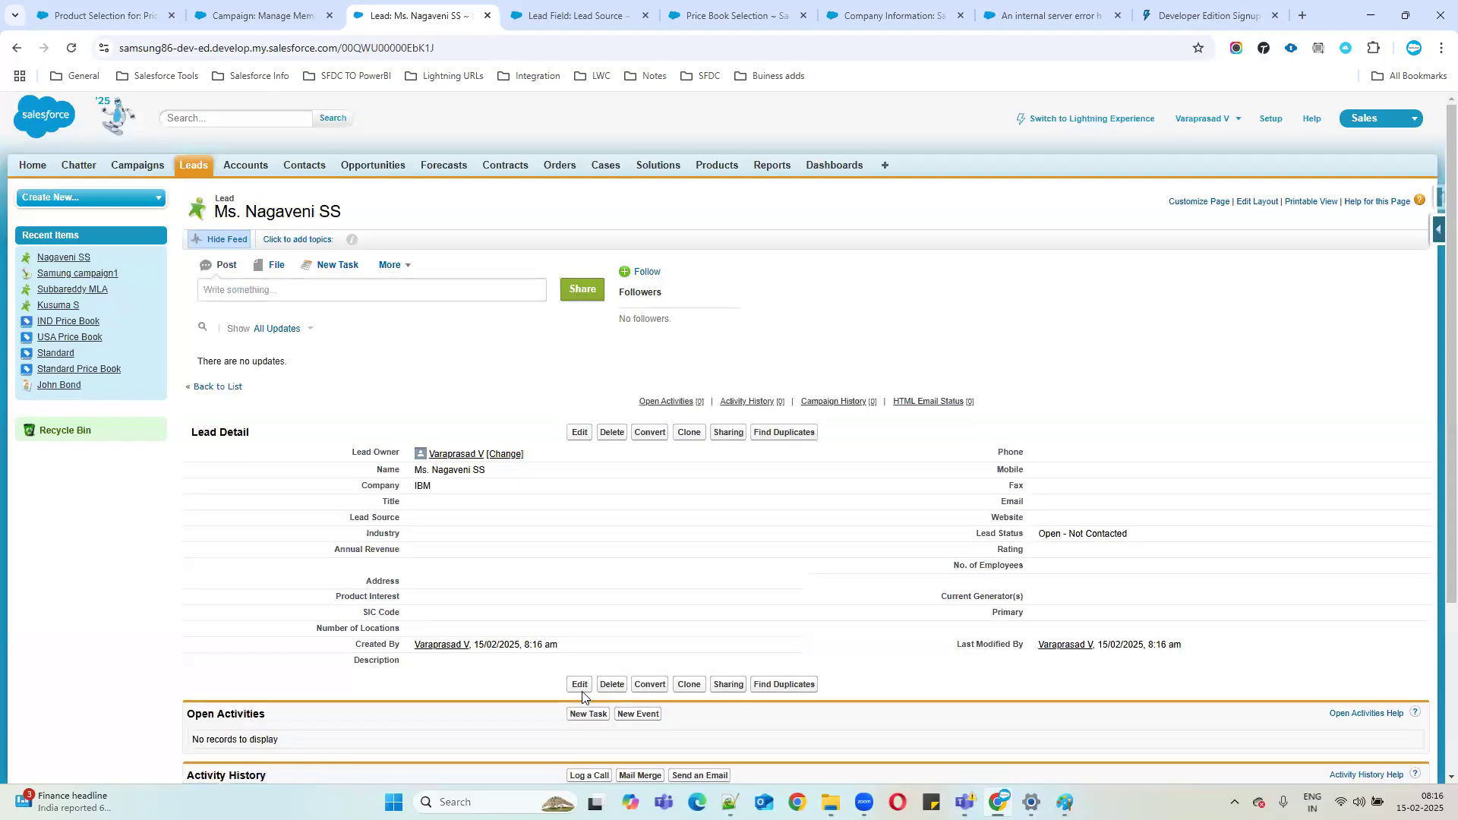
Return to the Samung campaign1 record and confirm its Campaign Members list still holds only two leads.
{"action": "left_click_drag", "start_coordinate": [414, 469], "coordinate": [417, 519]}
{"action": "left_click", "coordinate": [258, 15]}
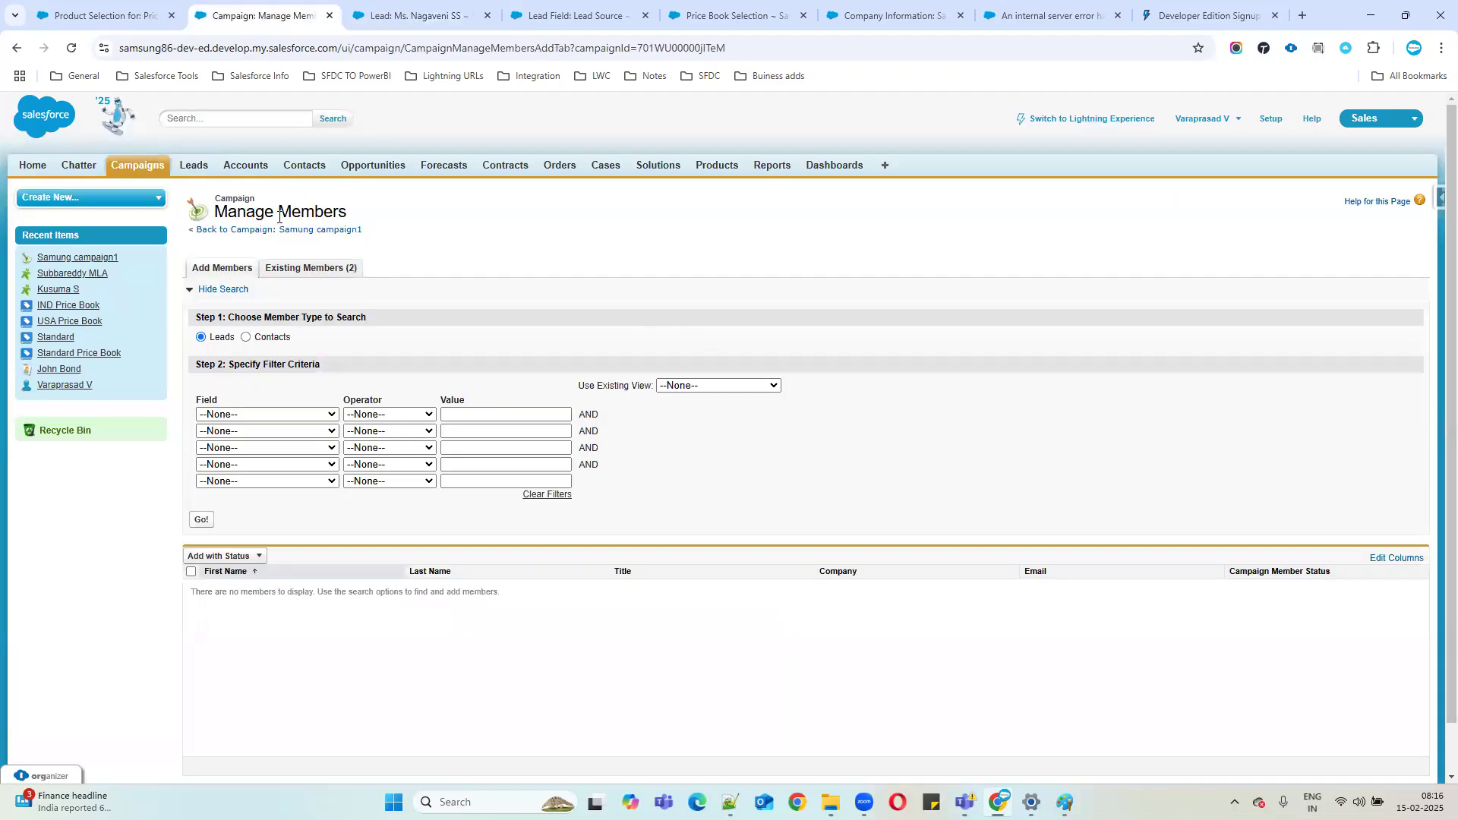
{"action": "left_click", "coordinate": [301, 231]}
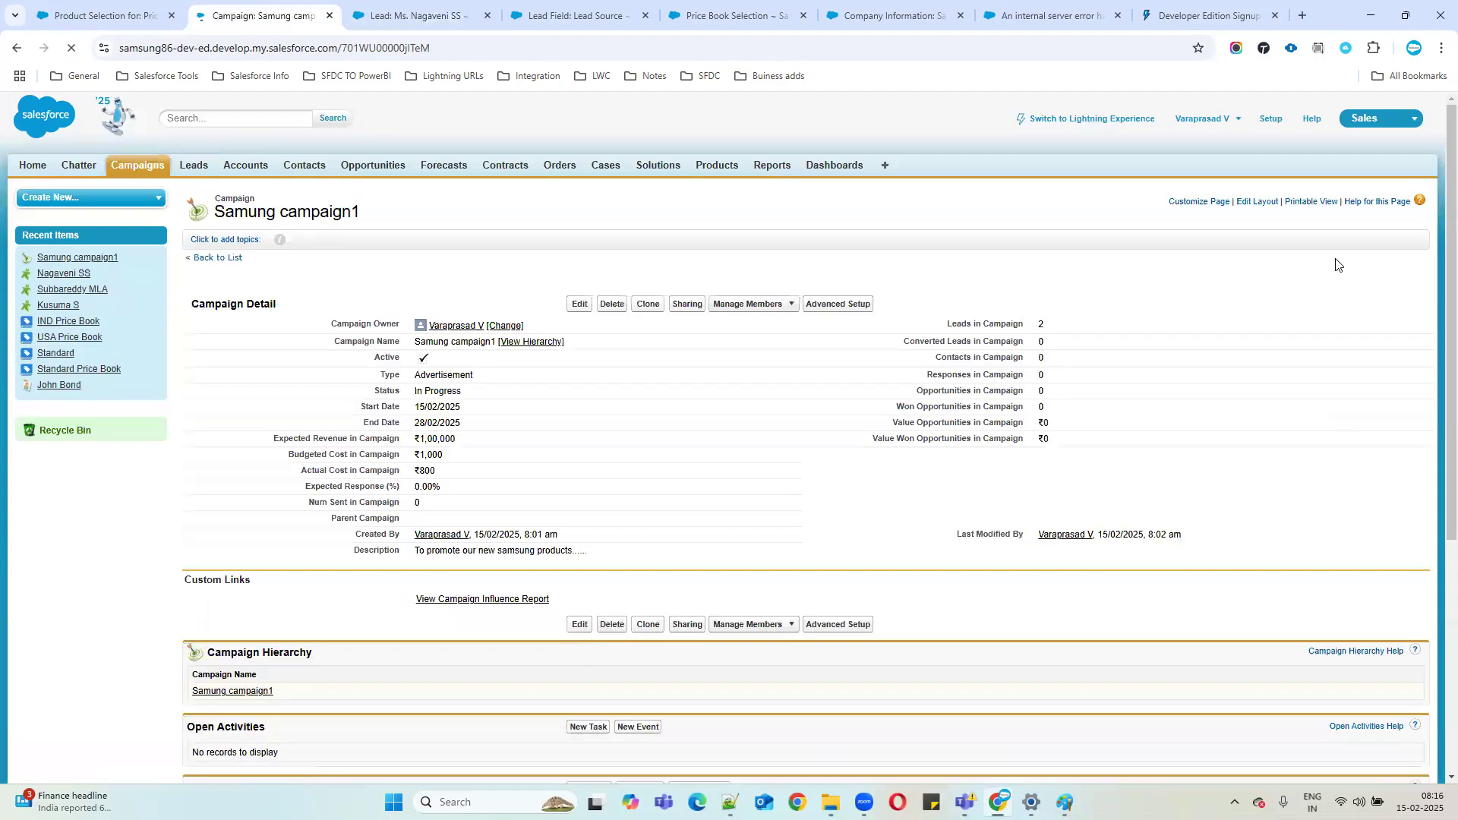
{"action": "triple_click", "coordinate": [970, 323]}
{"action": "scroll", "coordinate": [1001, 344], "scroll_direction": "down", "scroll_amount": 5}
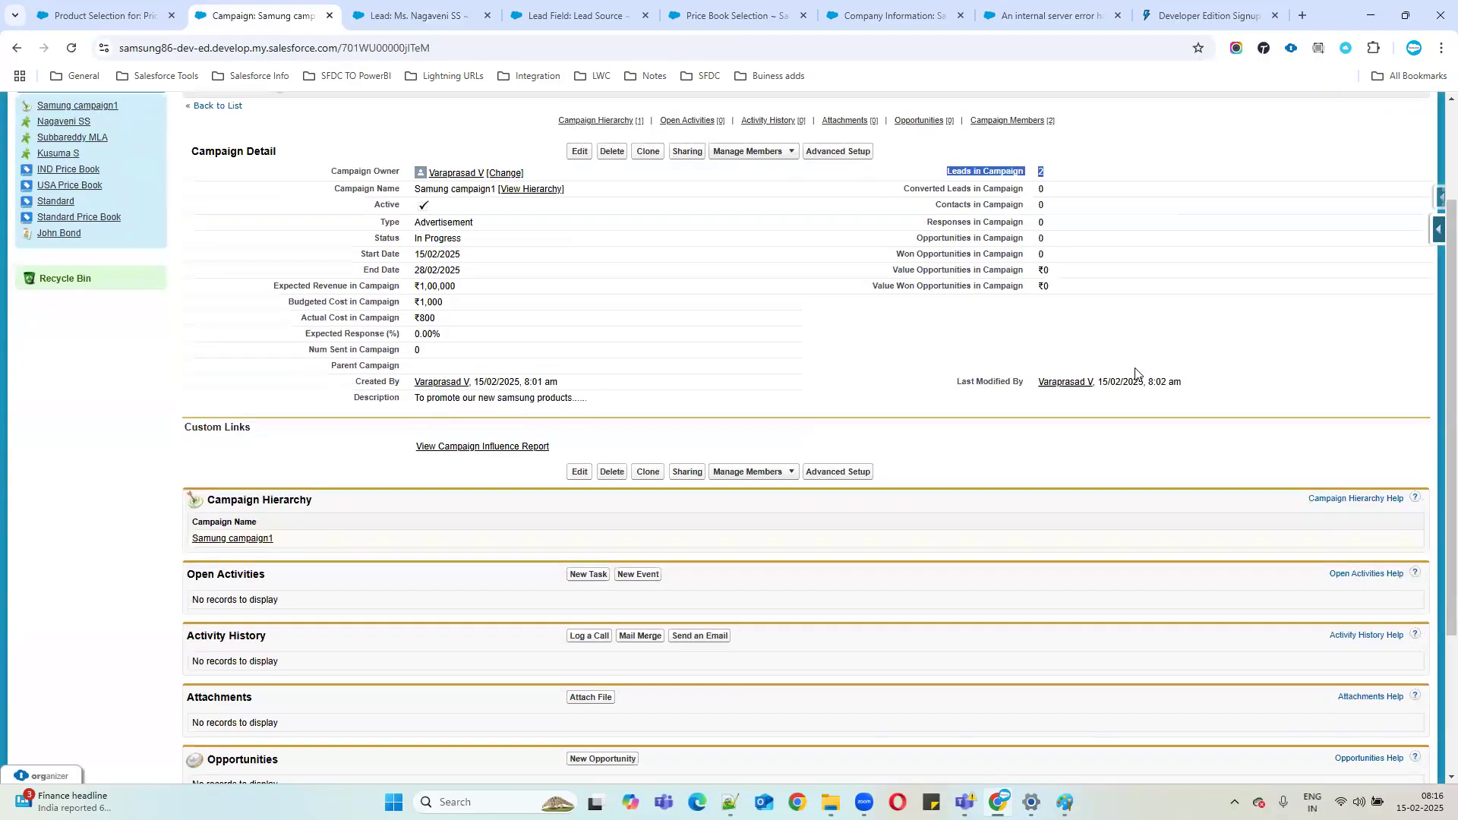
{"action": "left_click", "coordinate": [396, 4]}
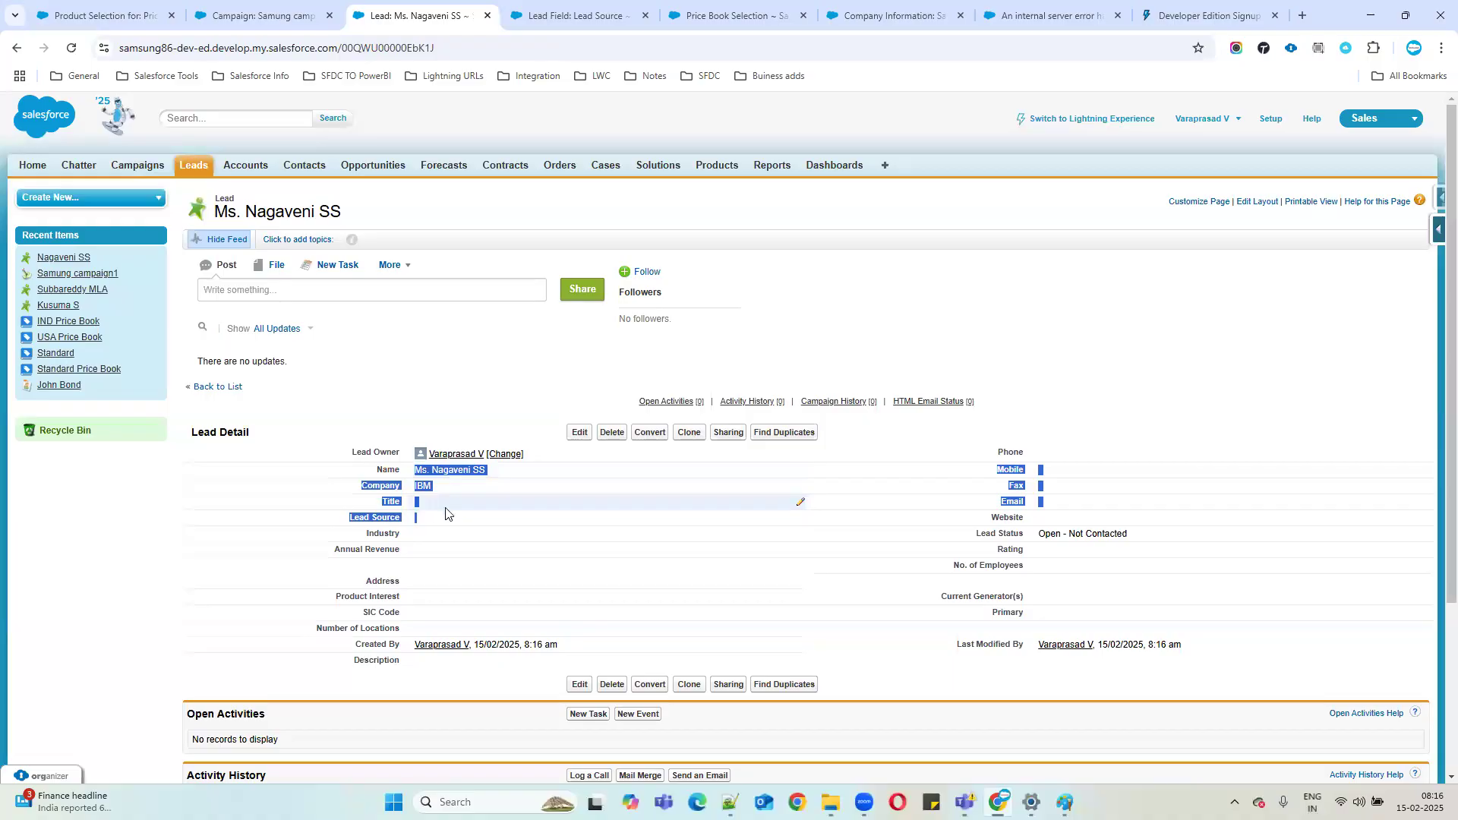
{"action": "left_click", "coordinate": [240, 17]}
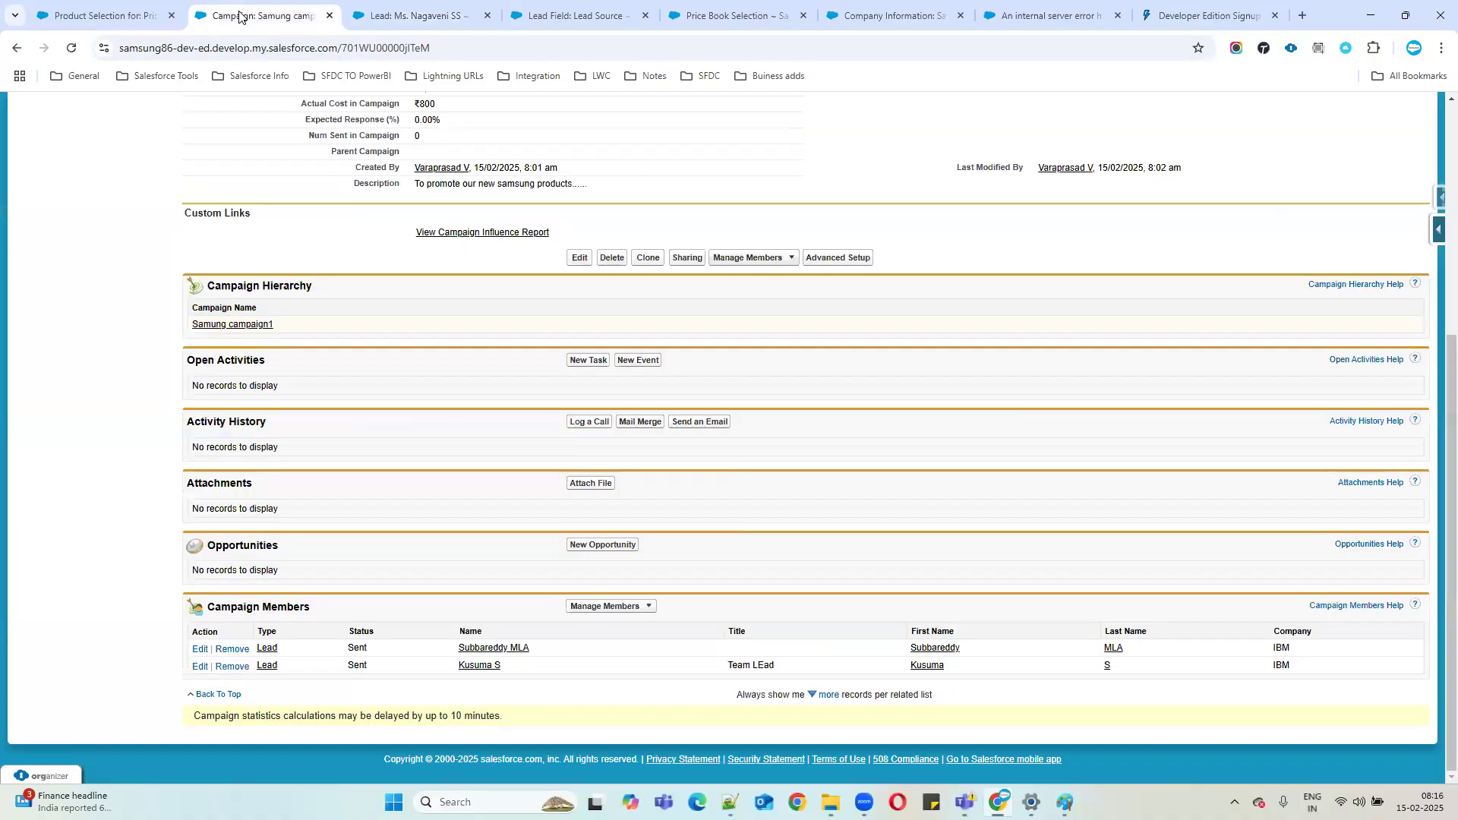
Recheck the new lead's empty Campaign History, then open Samung campaign1's Manage Members options.
{"action": "left_click", "coordinate": [396, 18]}
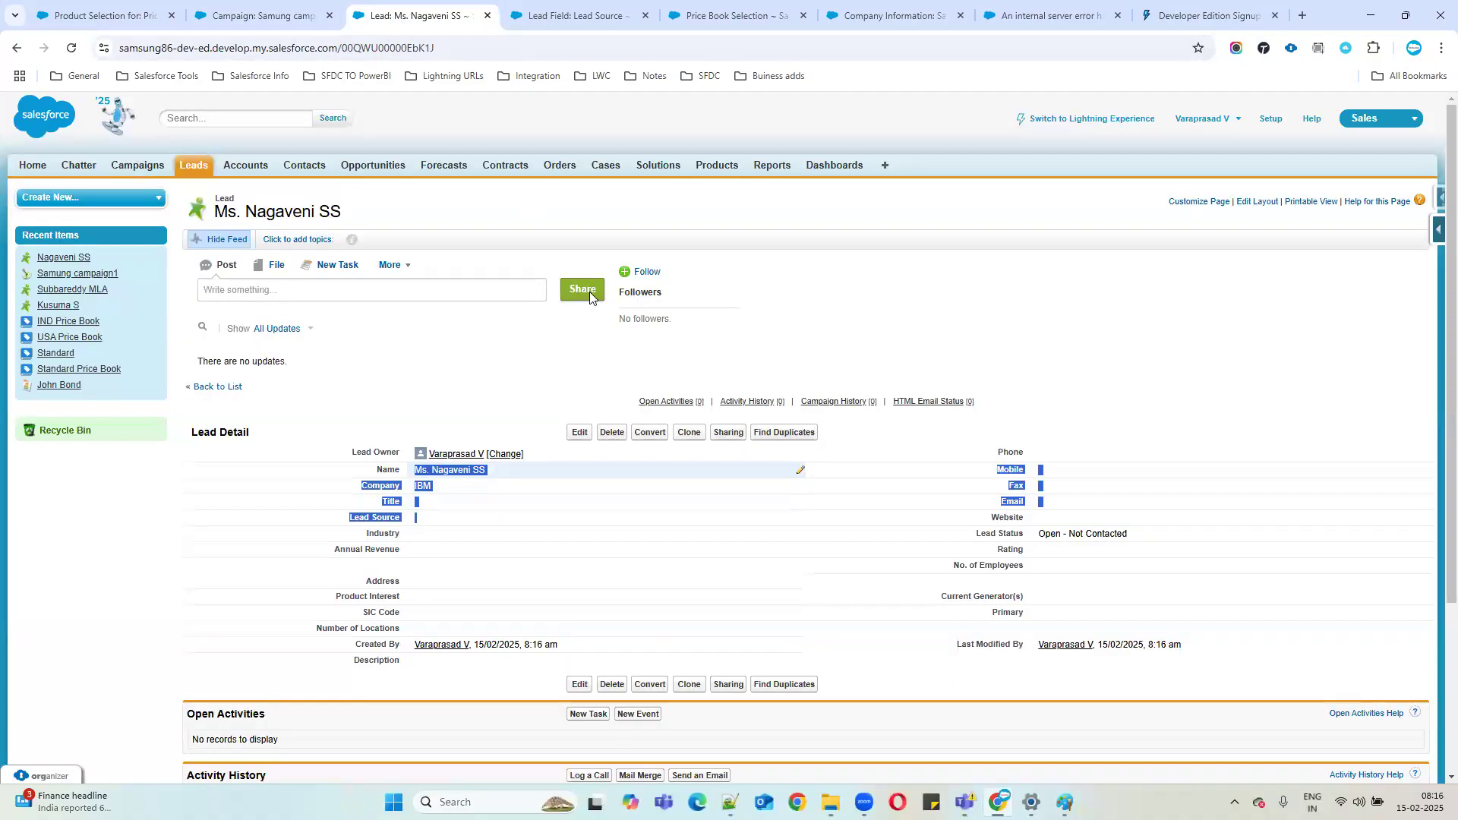
{"action": "scroll", "coordinate": [603, 304], "scroll_direction": "down", "scroll_amount": 2}
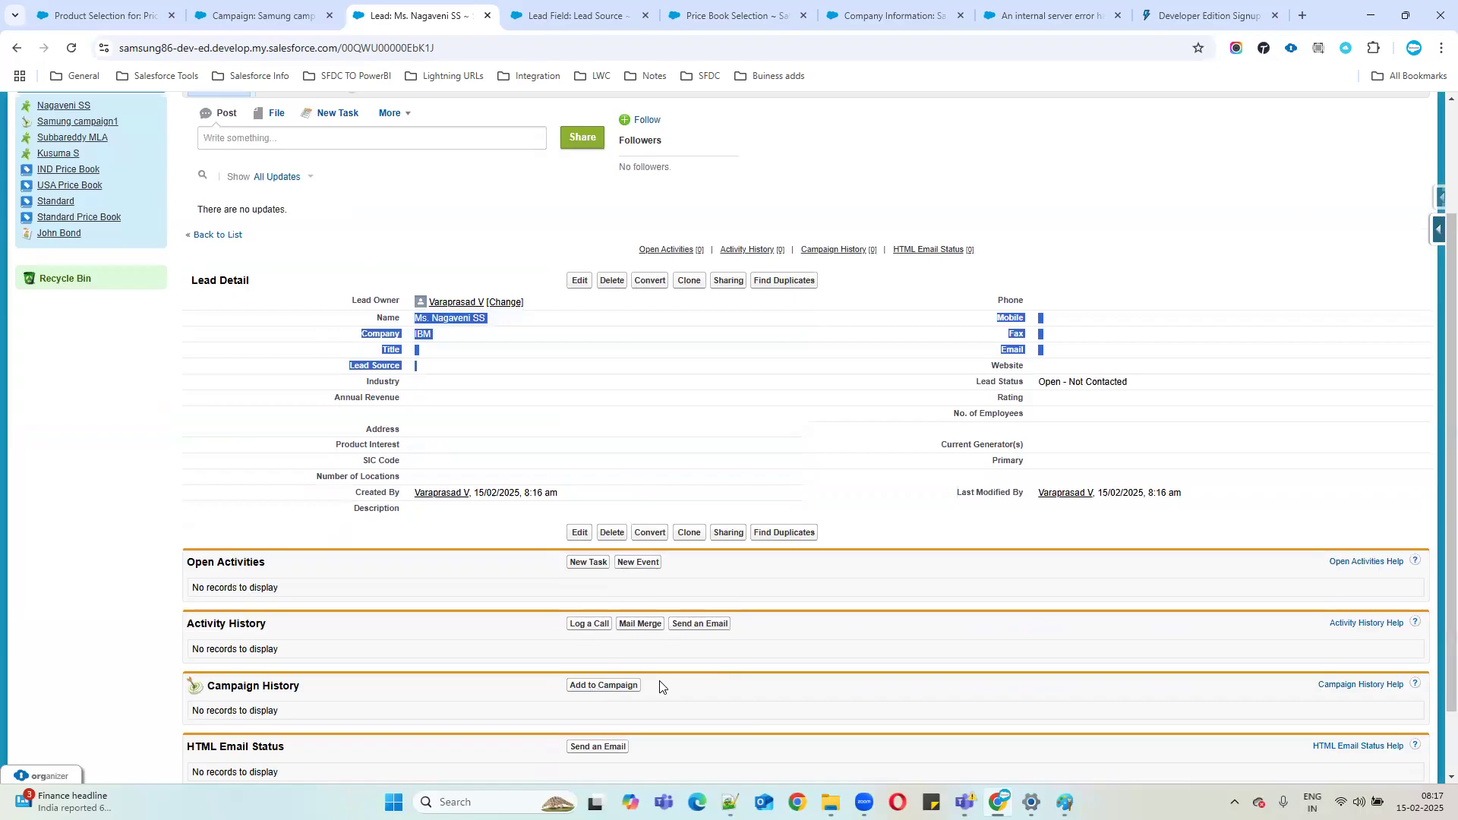
{"action": "left_click", "coordinate": [242, 16]}
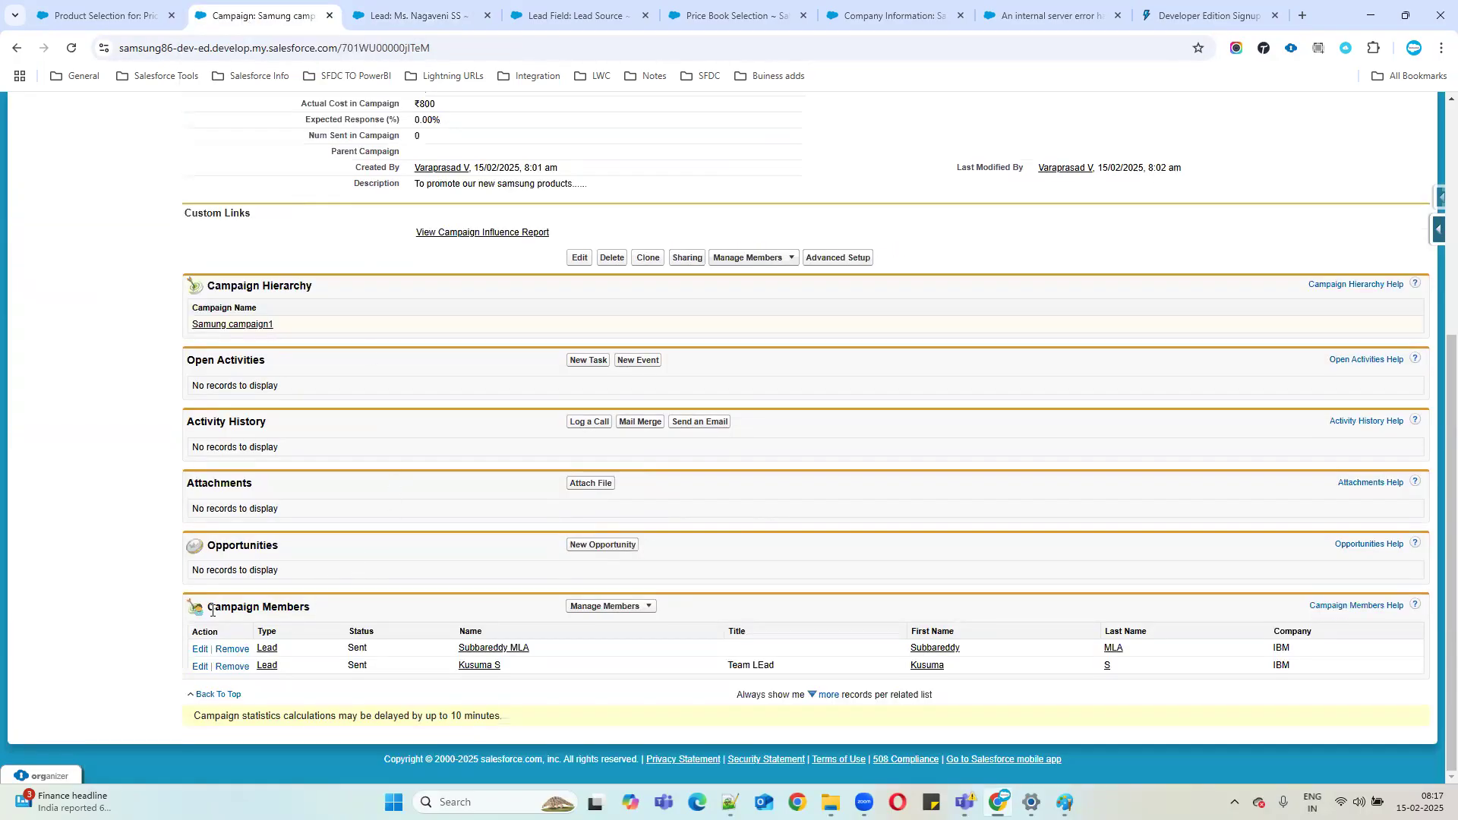
{"action": "left_click", "coordinate": [637, 607]}
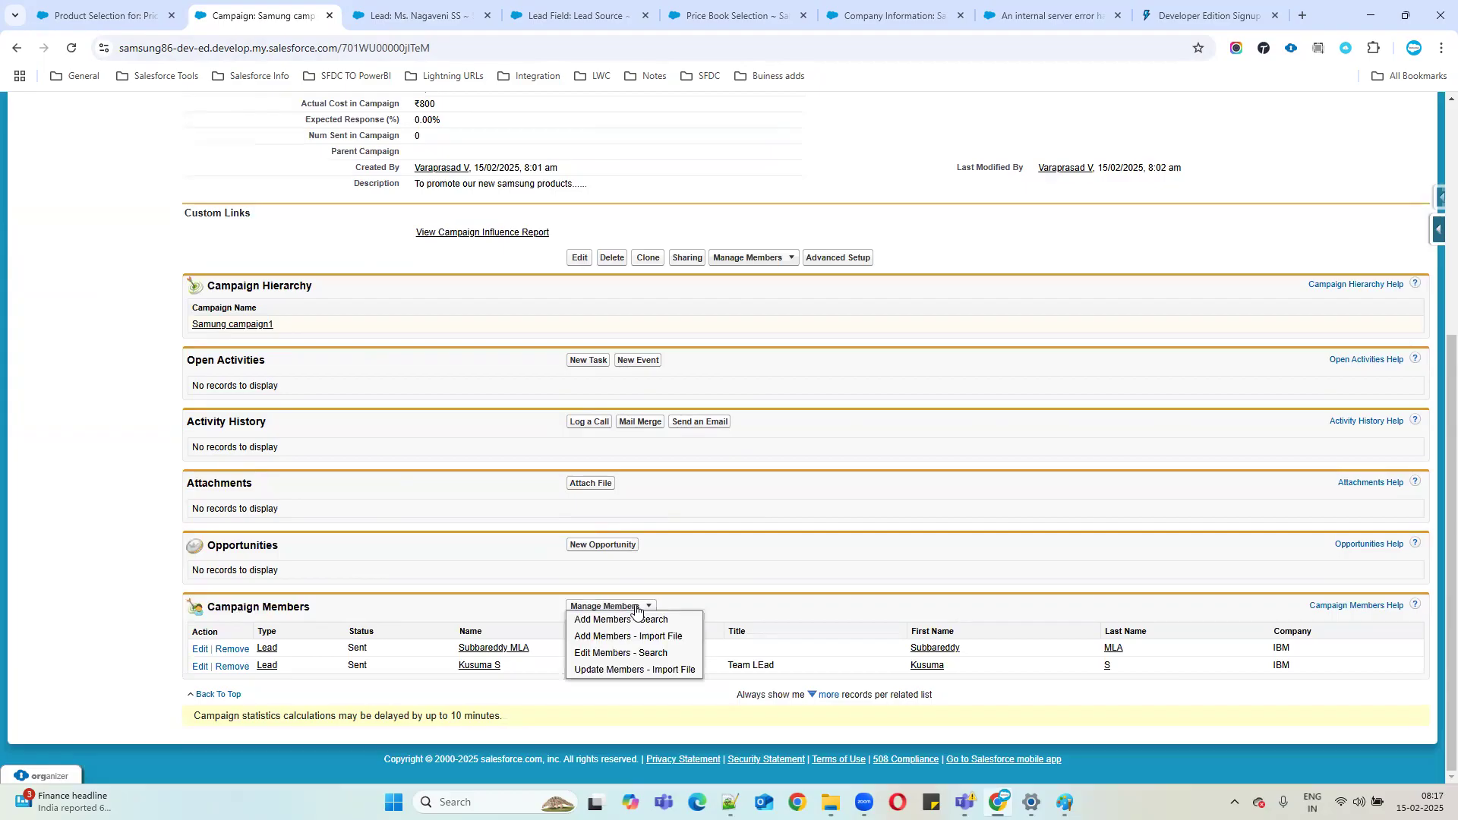
Start an Add Members search filtered on First Name and copy the new lead's first name.
{"action": "left_click", "coordinate": [589, 622]}
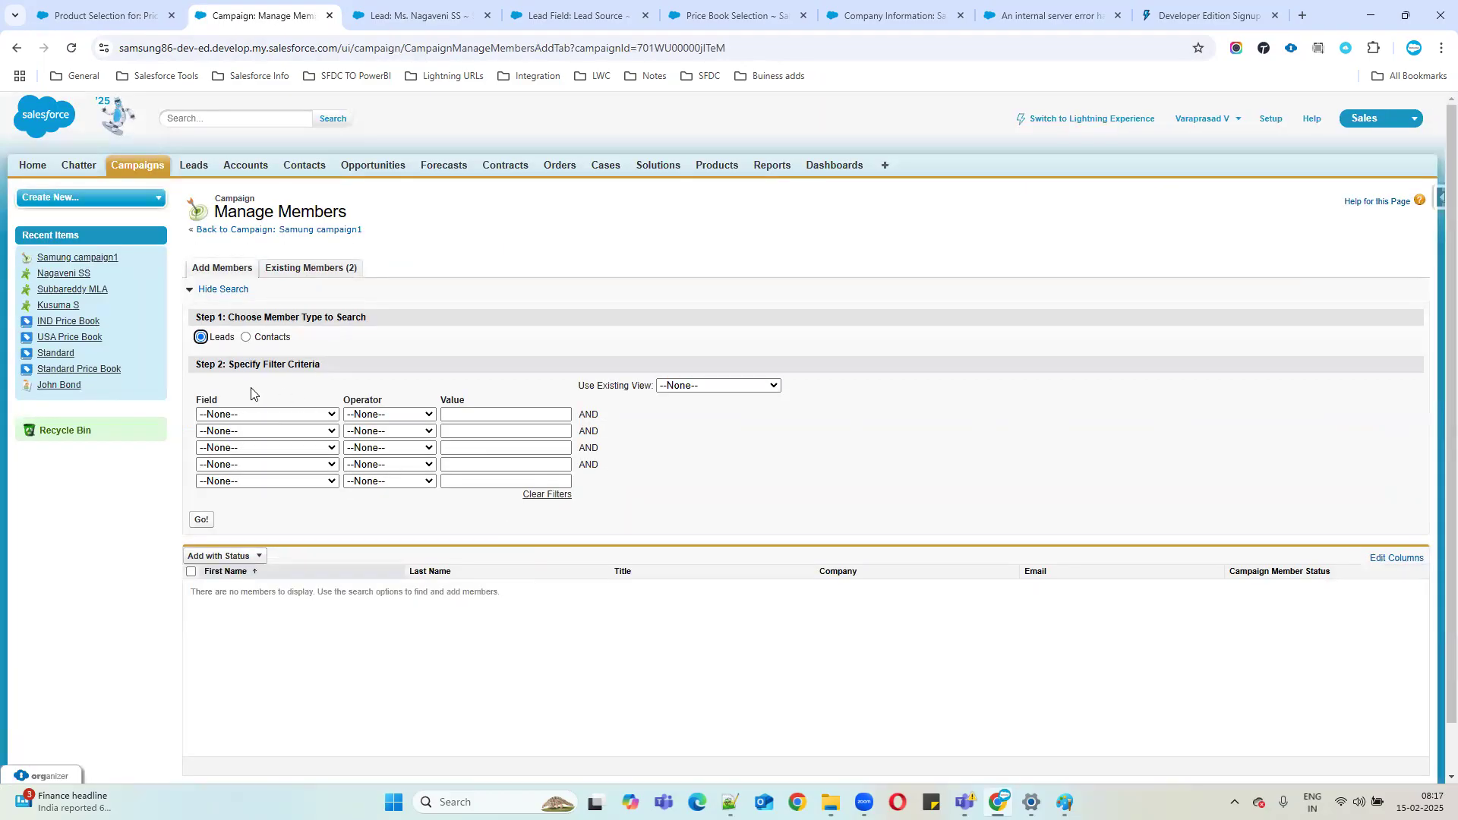
{"action": "left_click", "coordinate": [256, 416]}
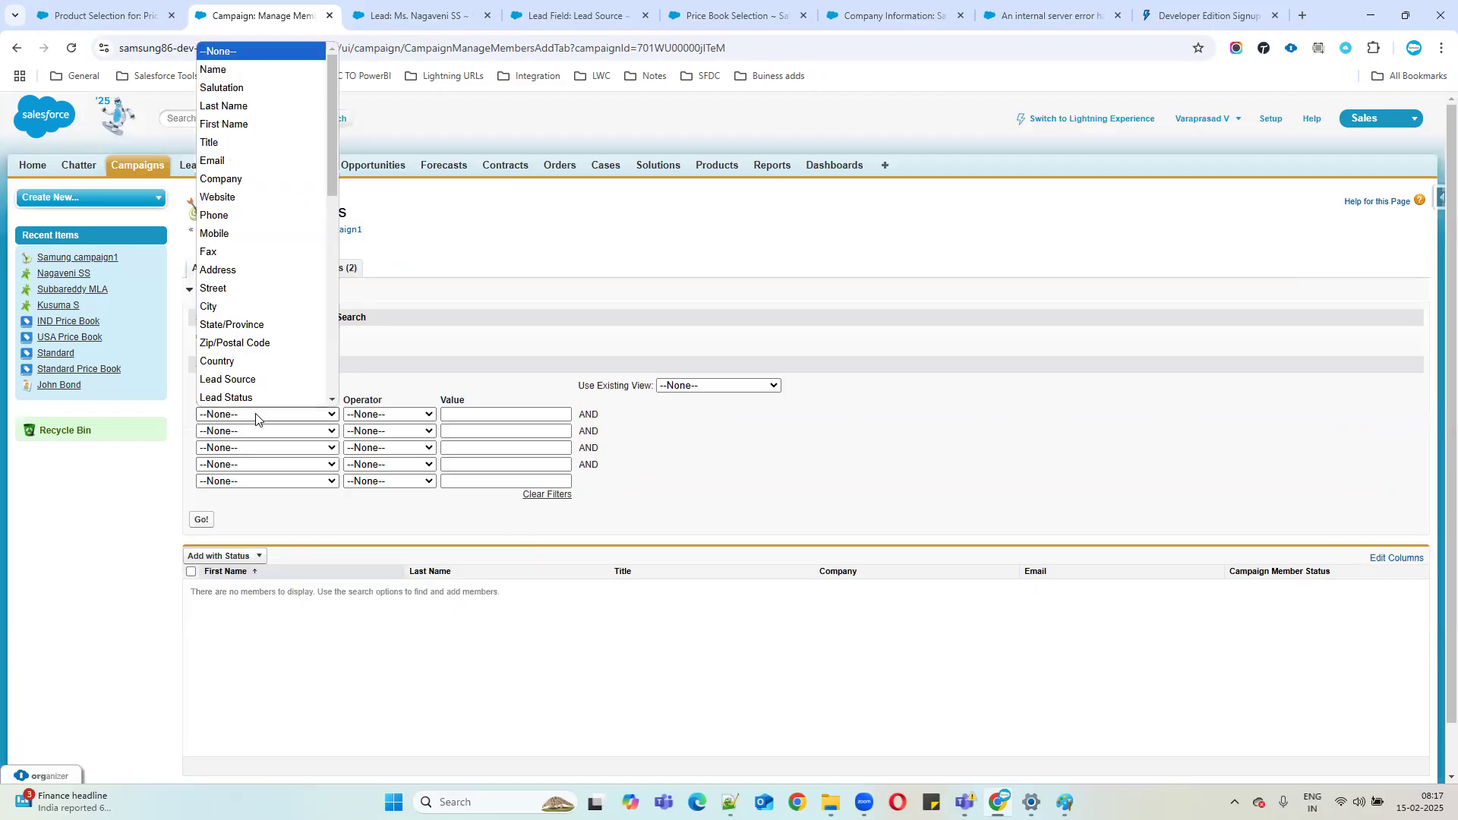
{"action": "left_click", "coordinate": [227, 124]}
{"action": "left_click", "coordinate": [417, 15]}
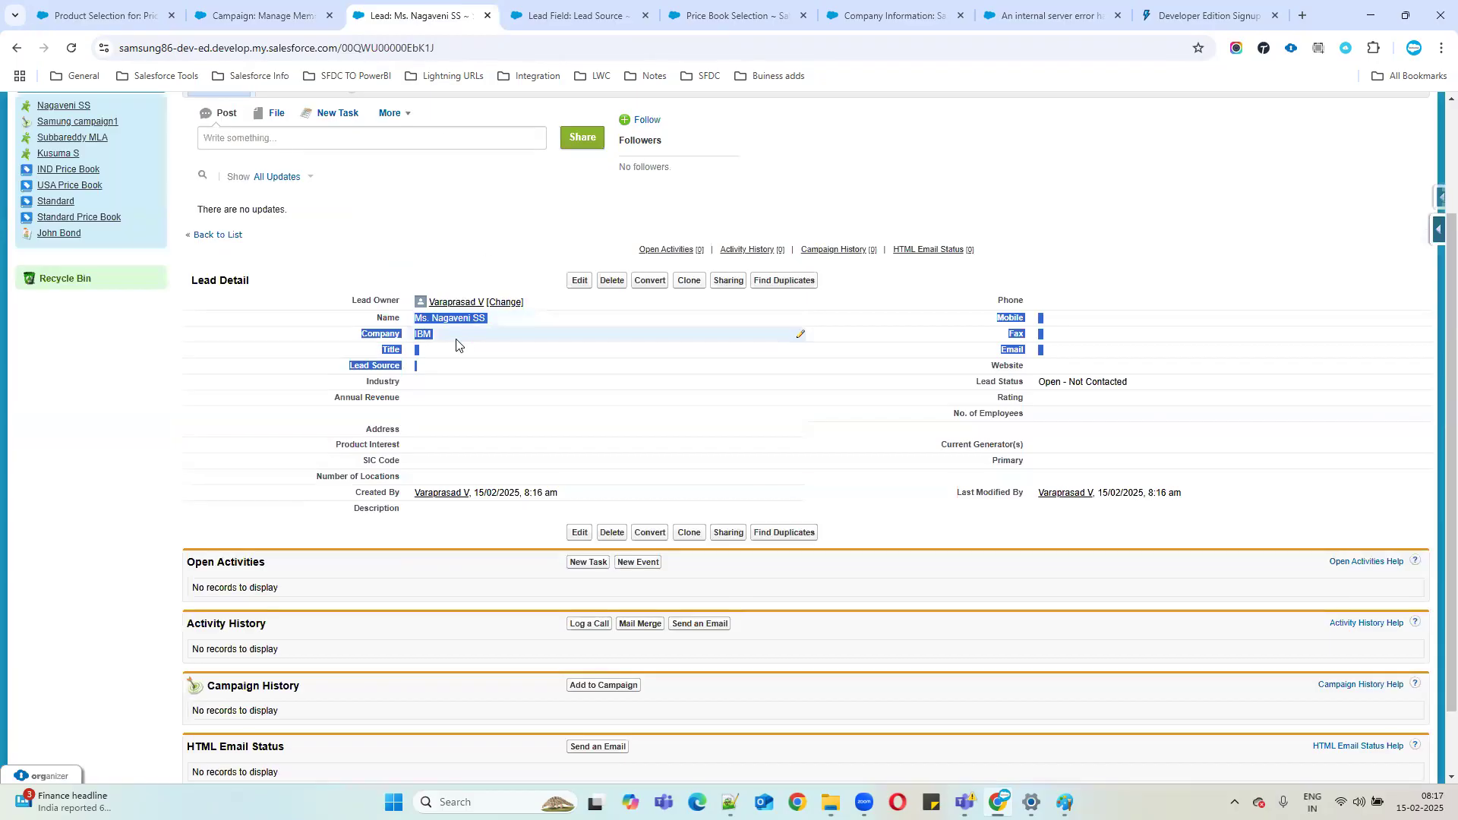
{"action": "left_click", "coordinate": [575, 284]}
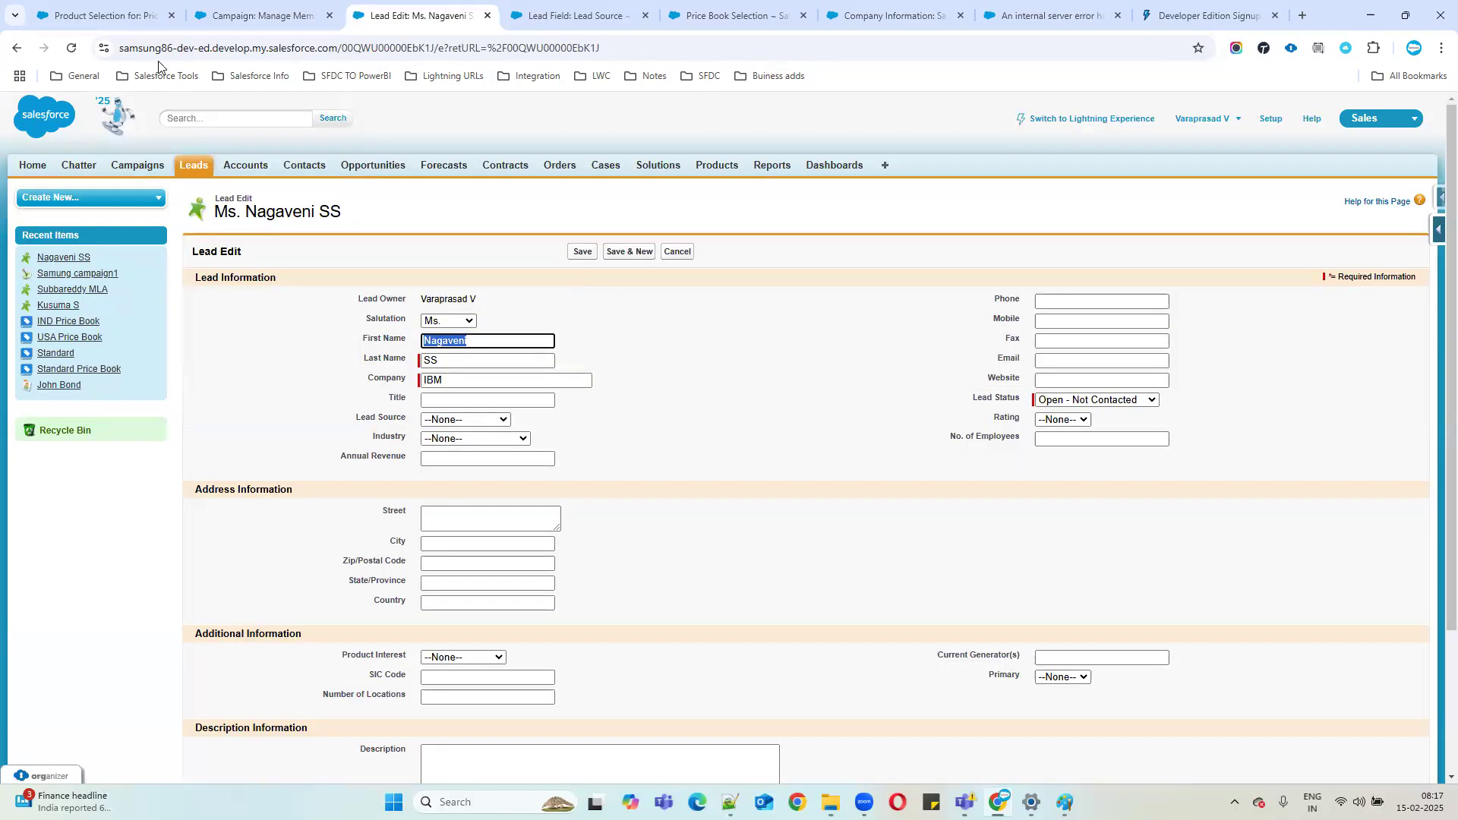
{"action": "left_click", "coordinate": [250, 15]}
Search for the new lead by its first name and add it to the campaign with status Sent.
{"action": "left_click", "coordinate": [506, 414]}
{"action": "type", "text": "Nagaveni"}
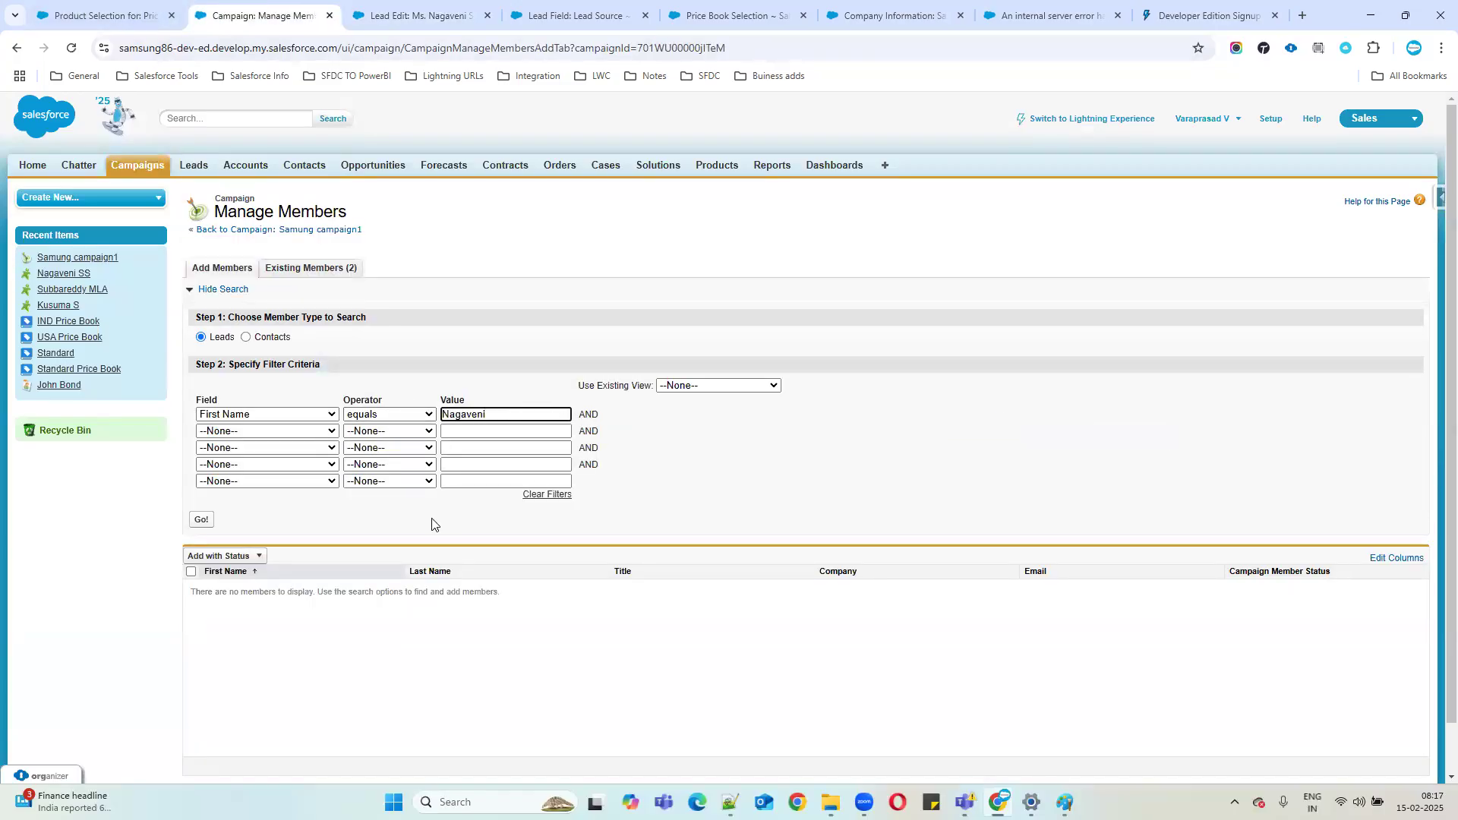
{"action": "left_click", "coordinate": [202, 520]}
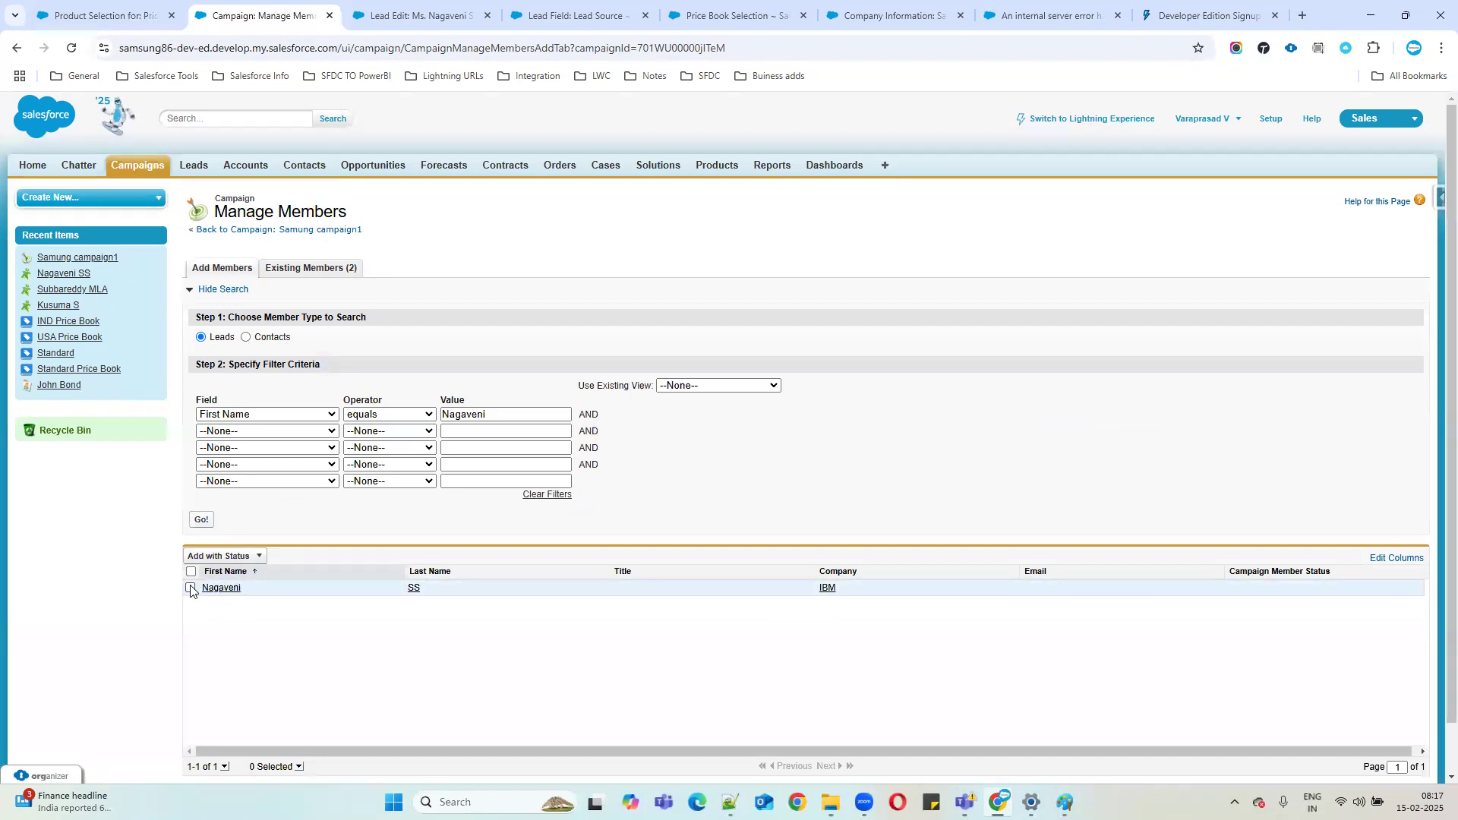
{"action": "left_click", "coordinate": [190, 589]}
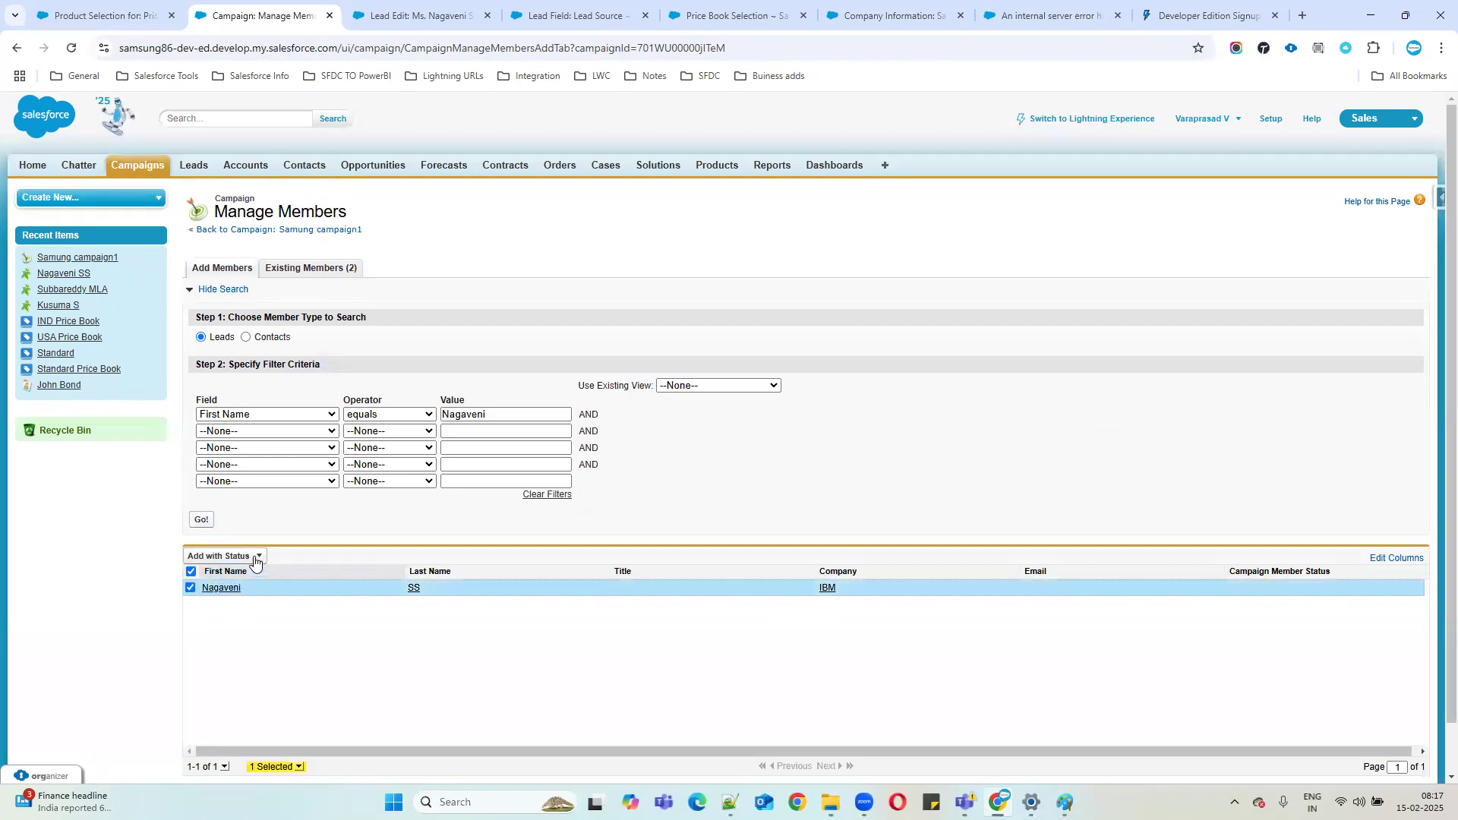
{"action": "left_click", "coordinate": [255, 557]}
{"action": "left_click", "coordinate": [205, 574]}
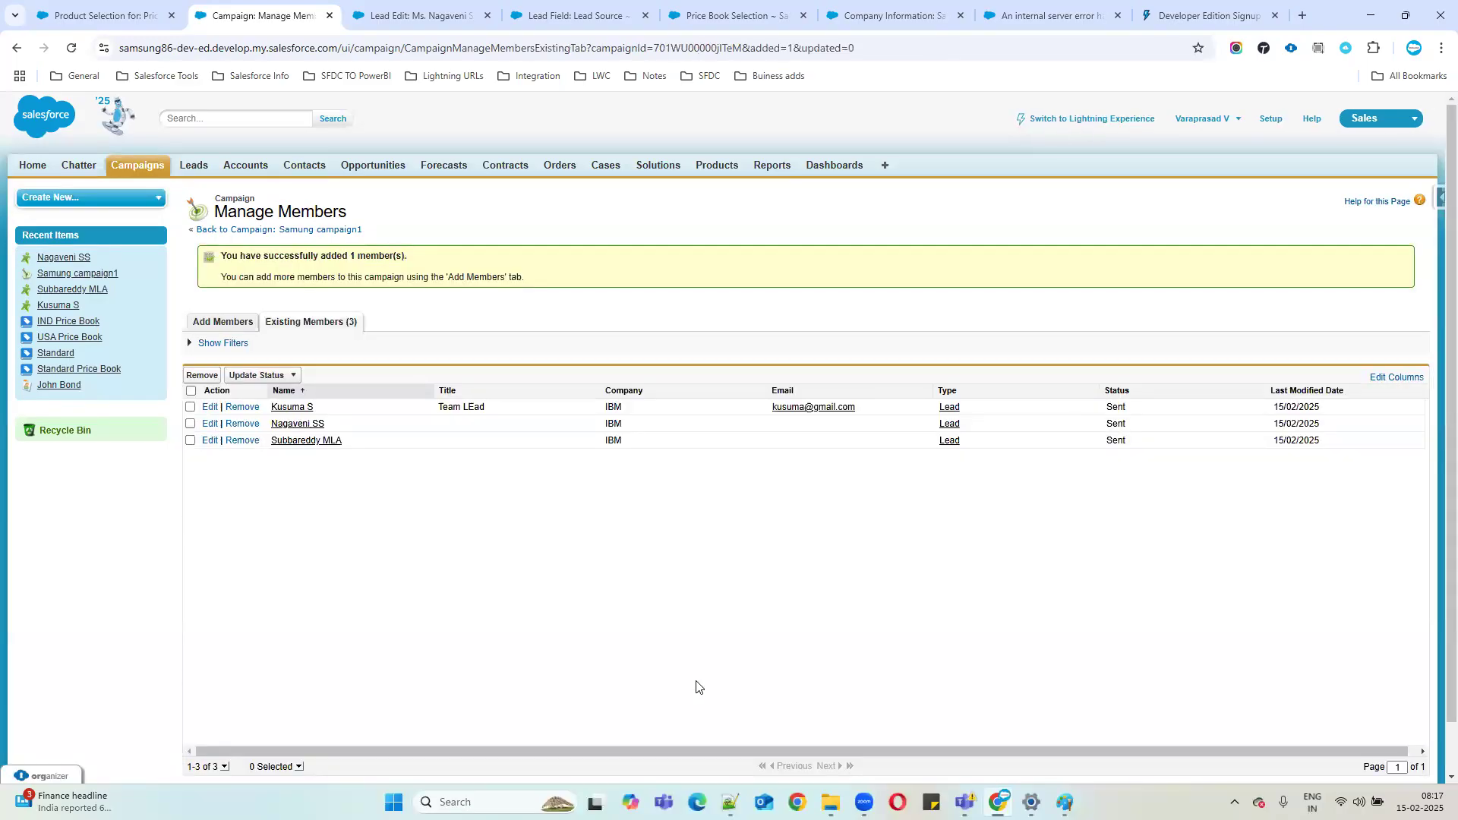
Review Samung campaign1's three campaign member leads, then bring the Notepad++ notes forward.
{"action": "left_click", "coordinate": [328, 231]}
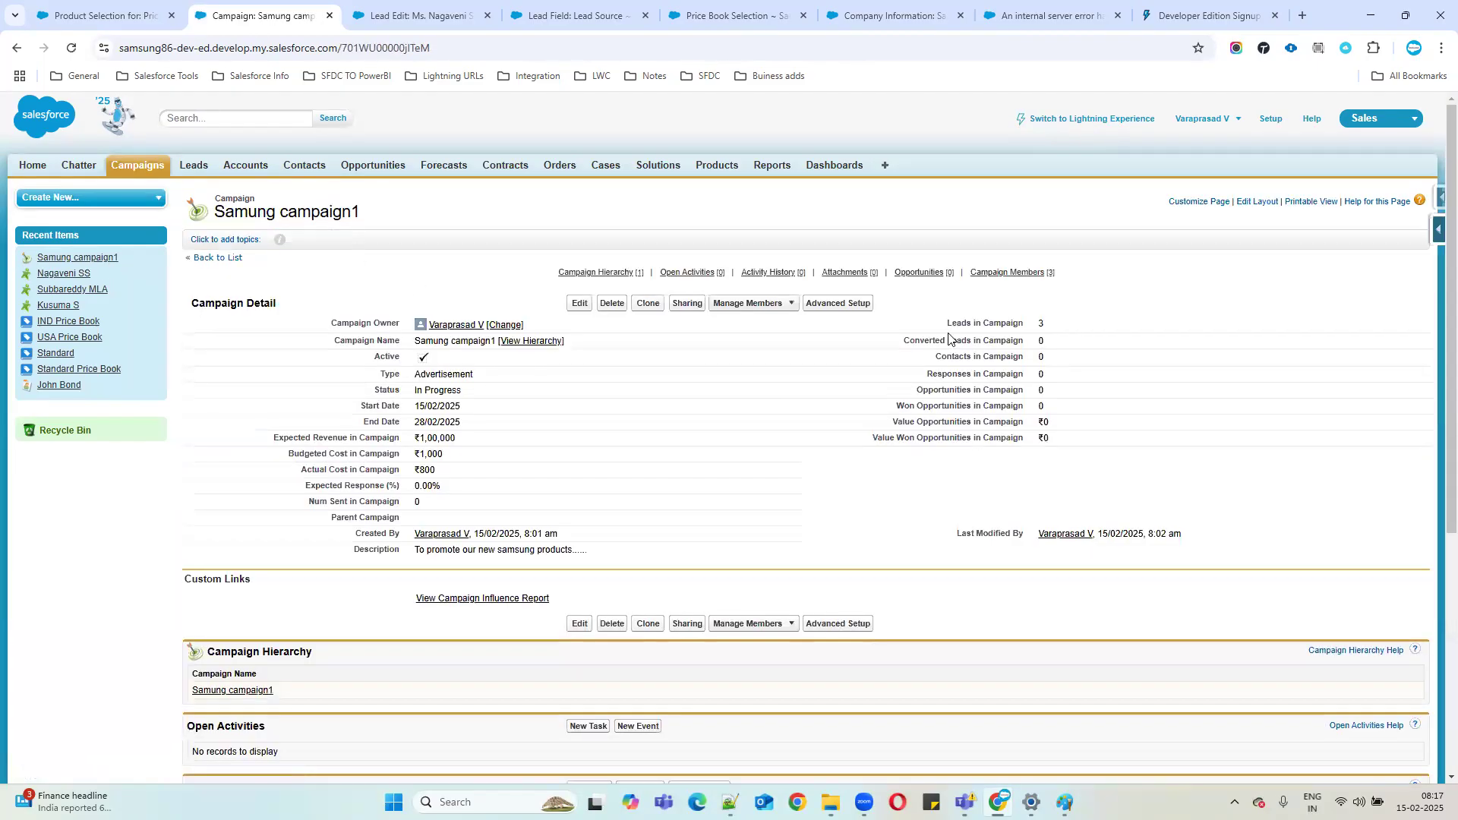
{"action": "scroll", "coordinate": [612, 413], "scroll_direction": "down", "scroll_amount": 5}
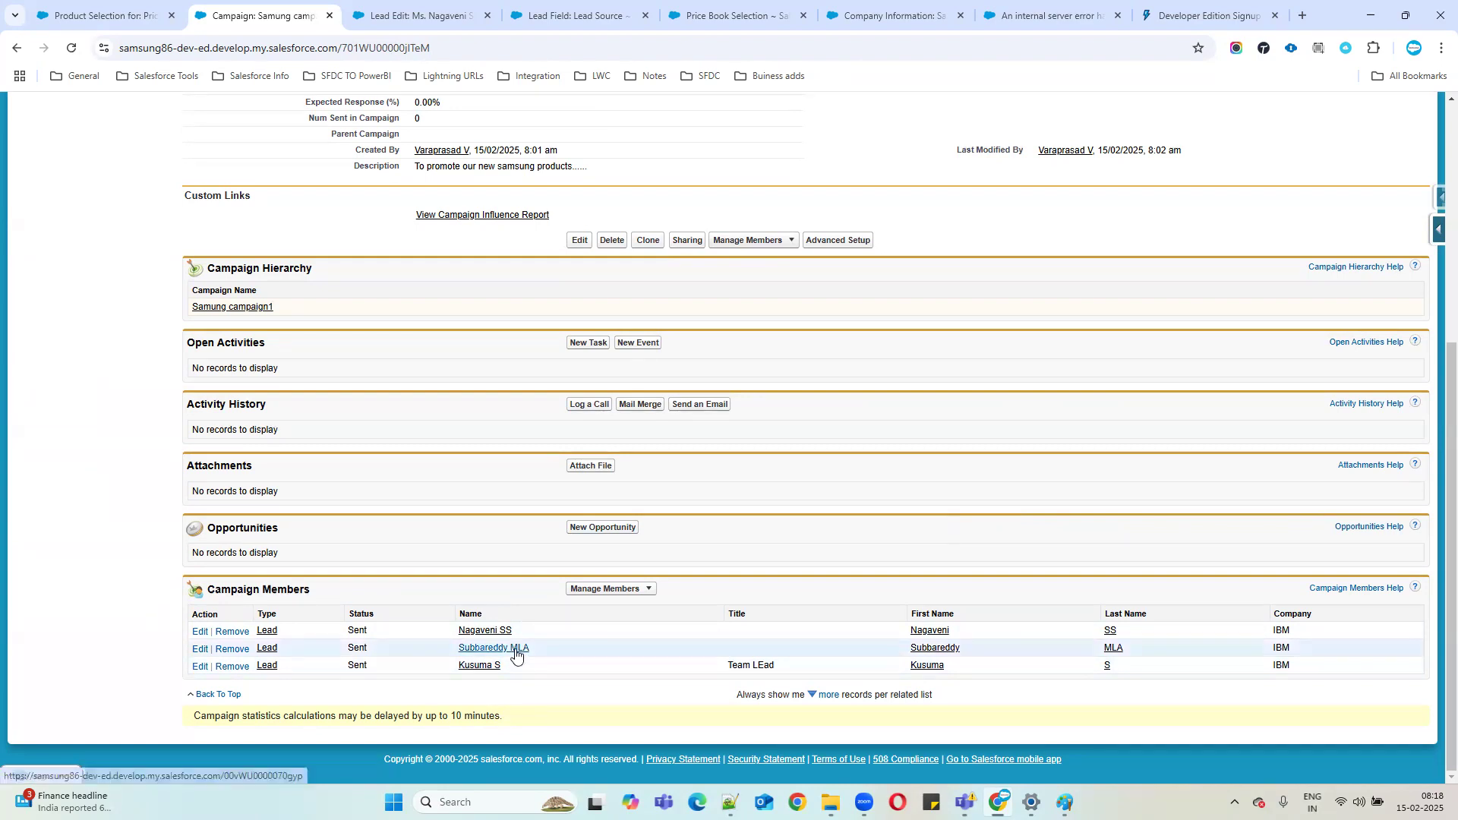
{"action": "scroll", "coordinate": [741, 493], "scroll_direction": "up", "scroll_amount": 4}
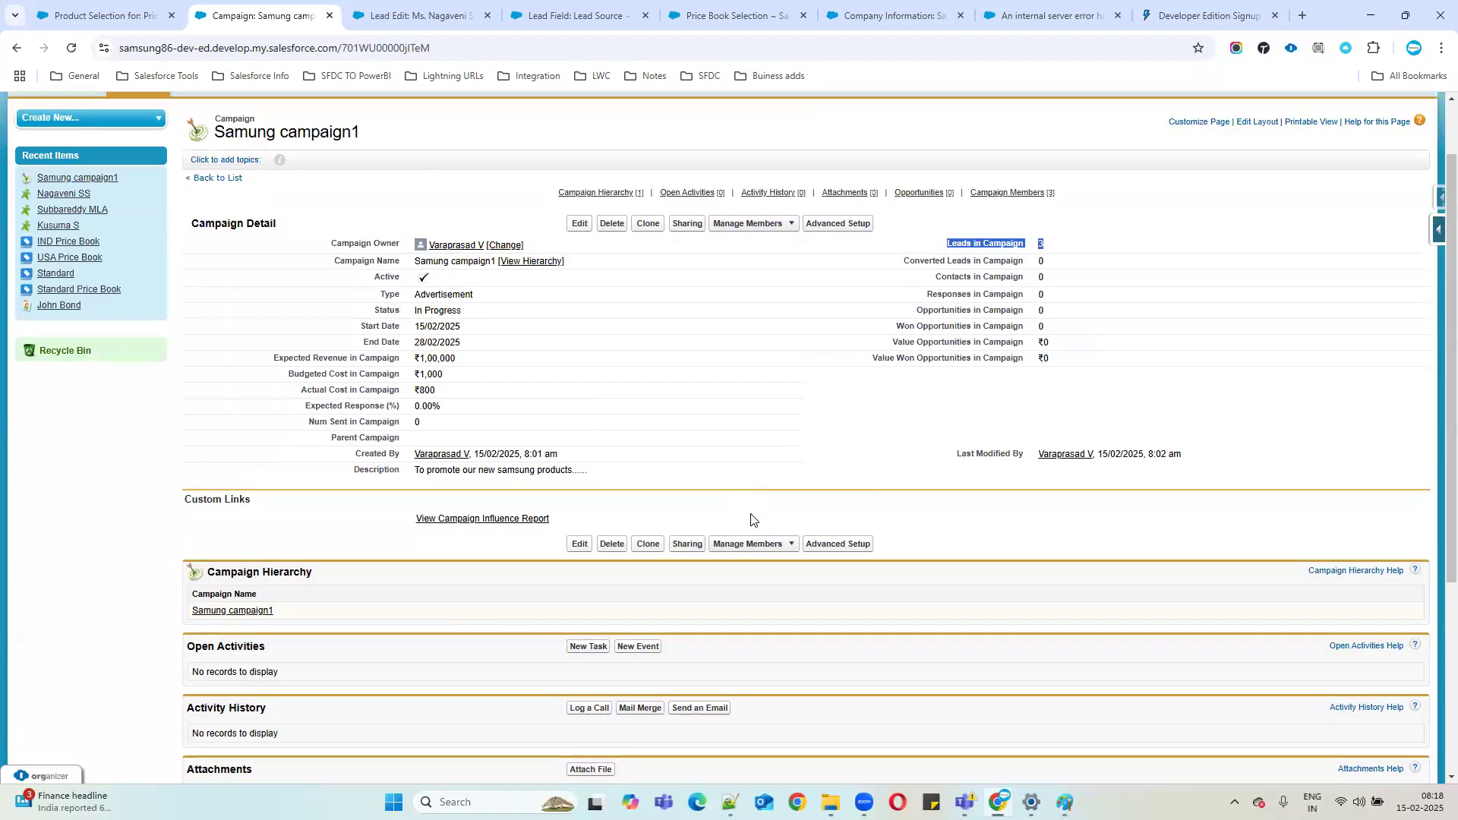
{"action": "scroll", "coordinate": [467, 392], "scroll_direction": "up", "scroll_amount": 1}
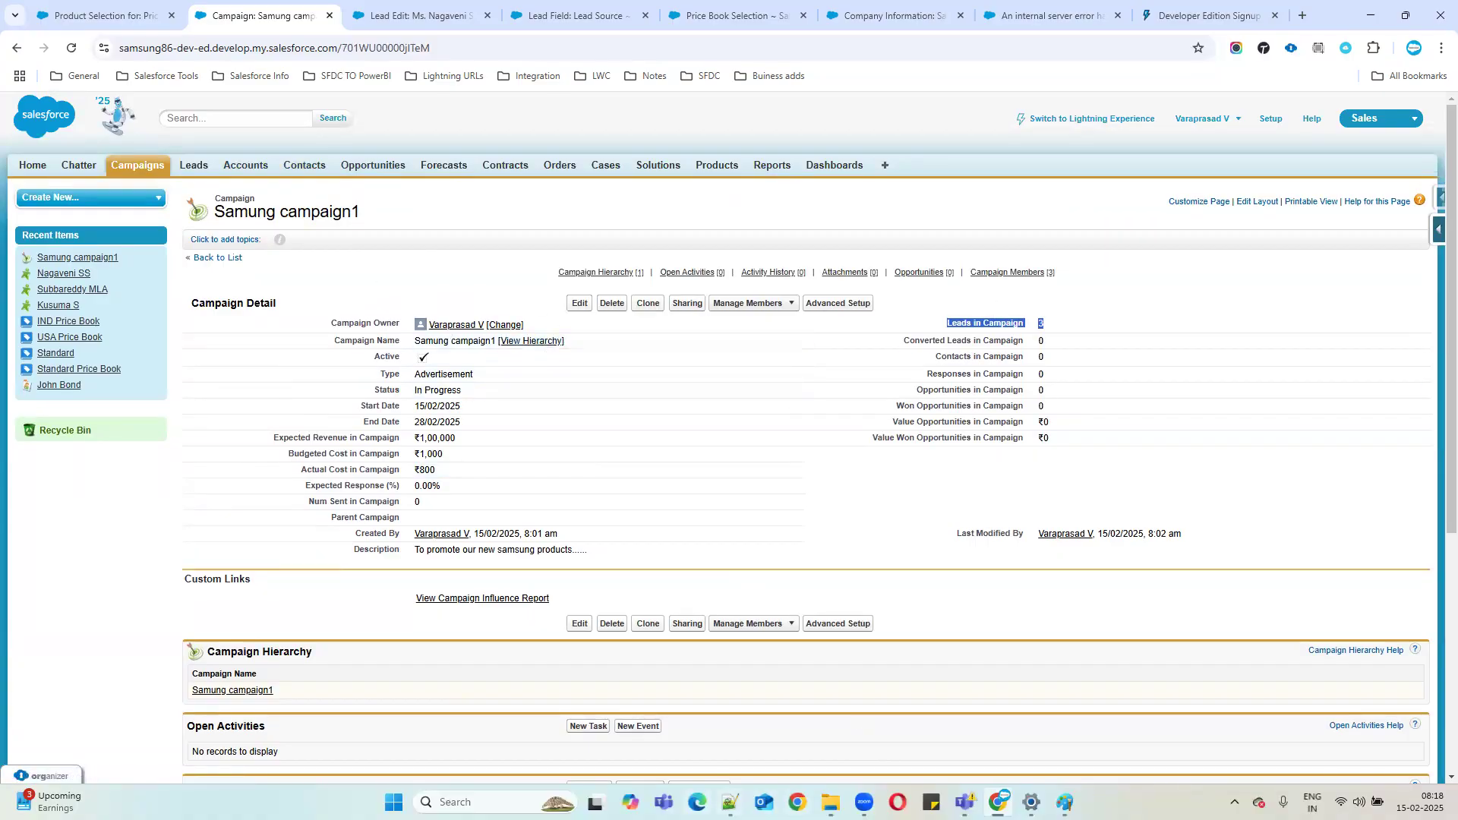
{"action": "left_click", "coordinate": [730, 802]}
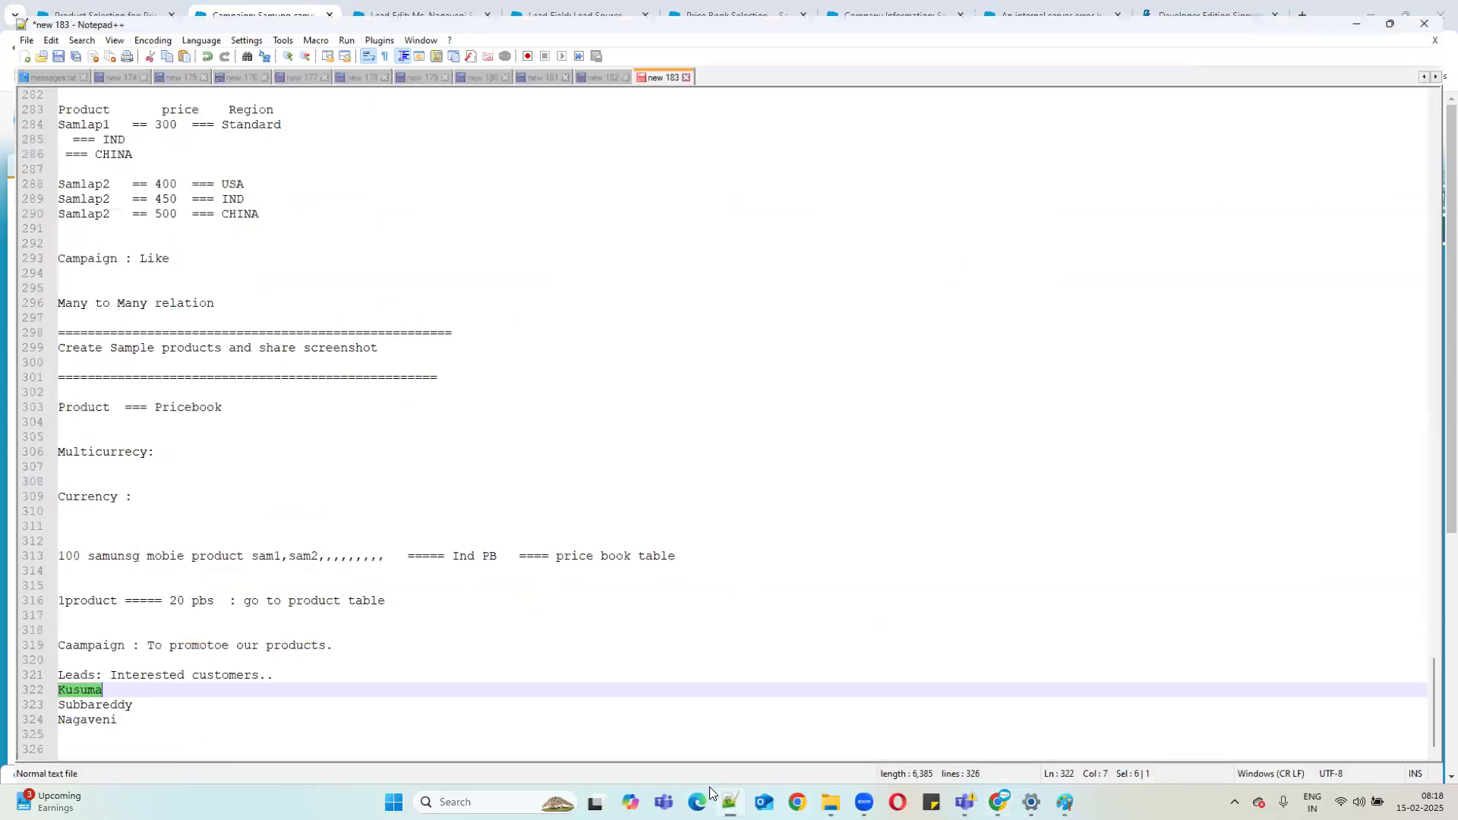
Add an 'Assignment:' heading below the lead names and begin the next line with 'Product'.
{"action": "left_click", "coordinate": [139, 732]}
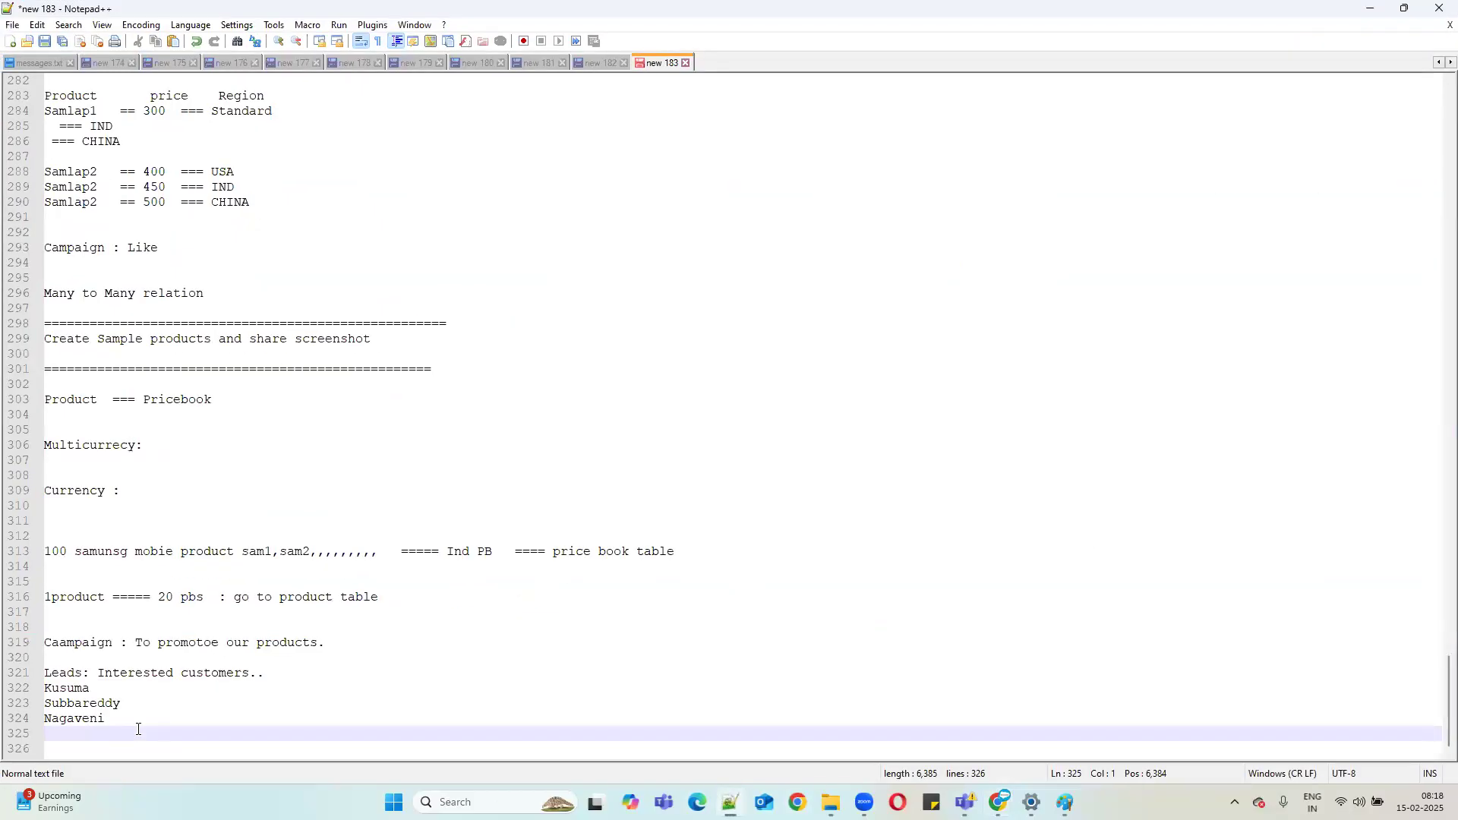
{"action": "key", "text": "Return"}
{"action": "key", "text": "Return"}
{"action": "type", "text": "Assignment:"}
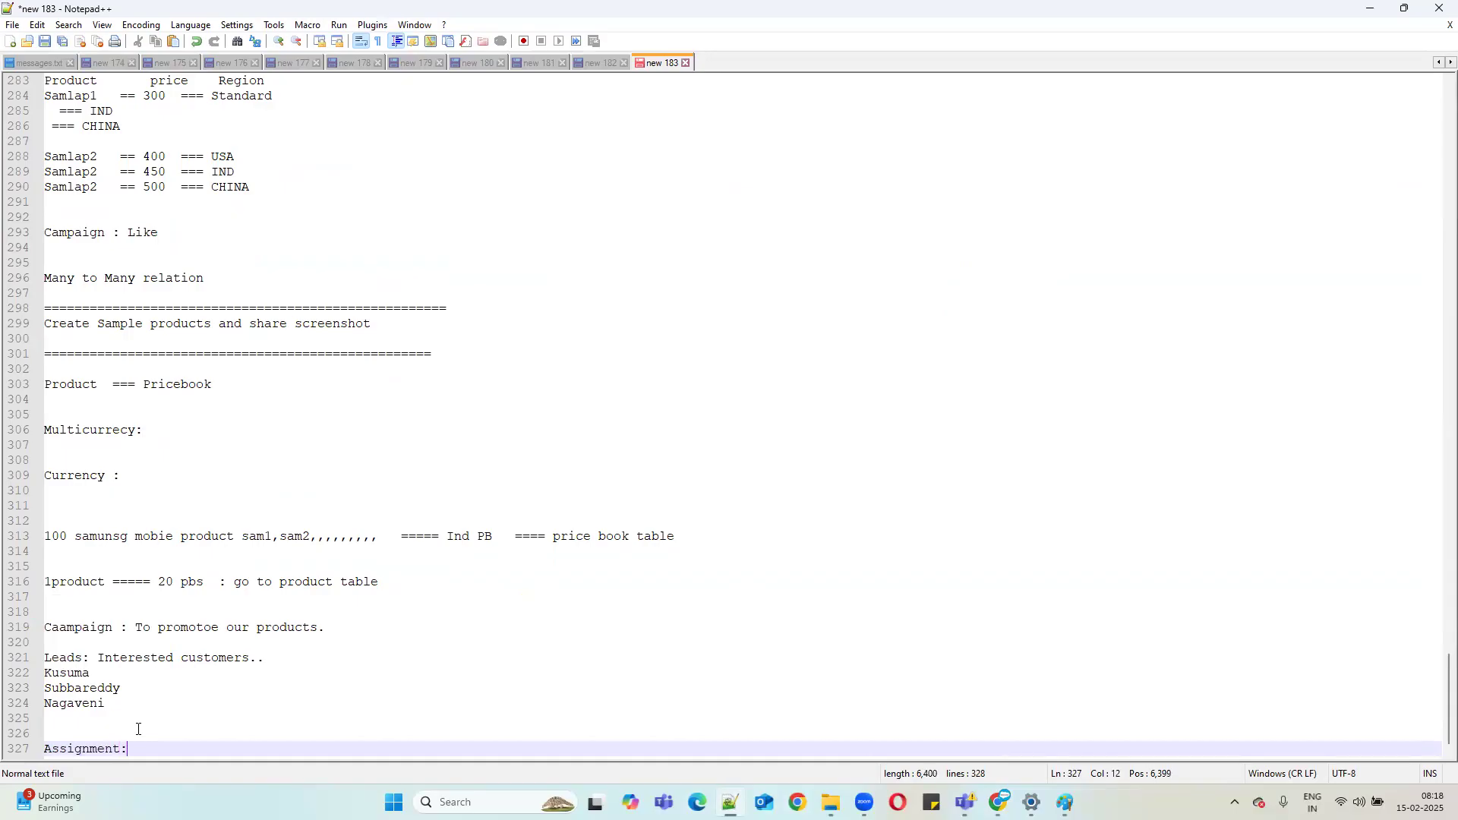
{"action": "key", "text": "Return"}
{"action": "key", "text": "Return"}
{"action": "key", "text": "Up"}
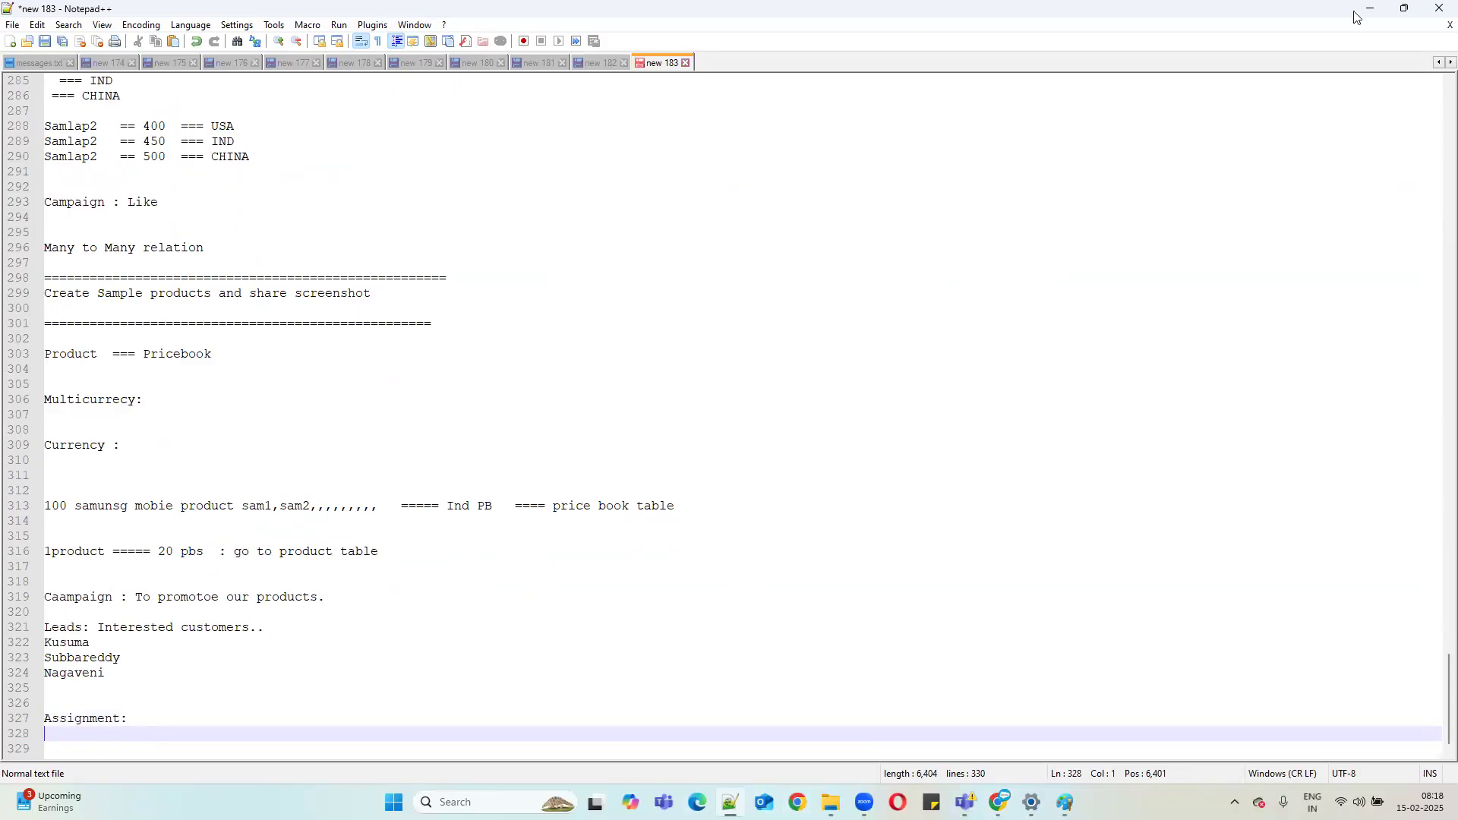
{"action": "key", "text": "alt+Tab"}
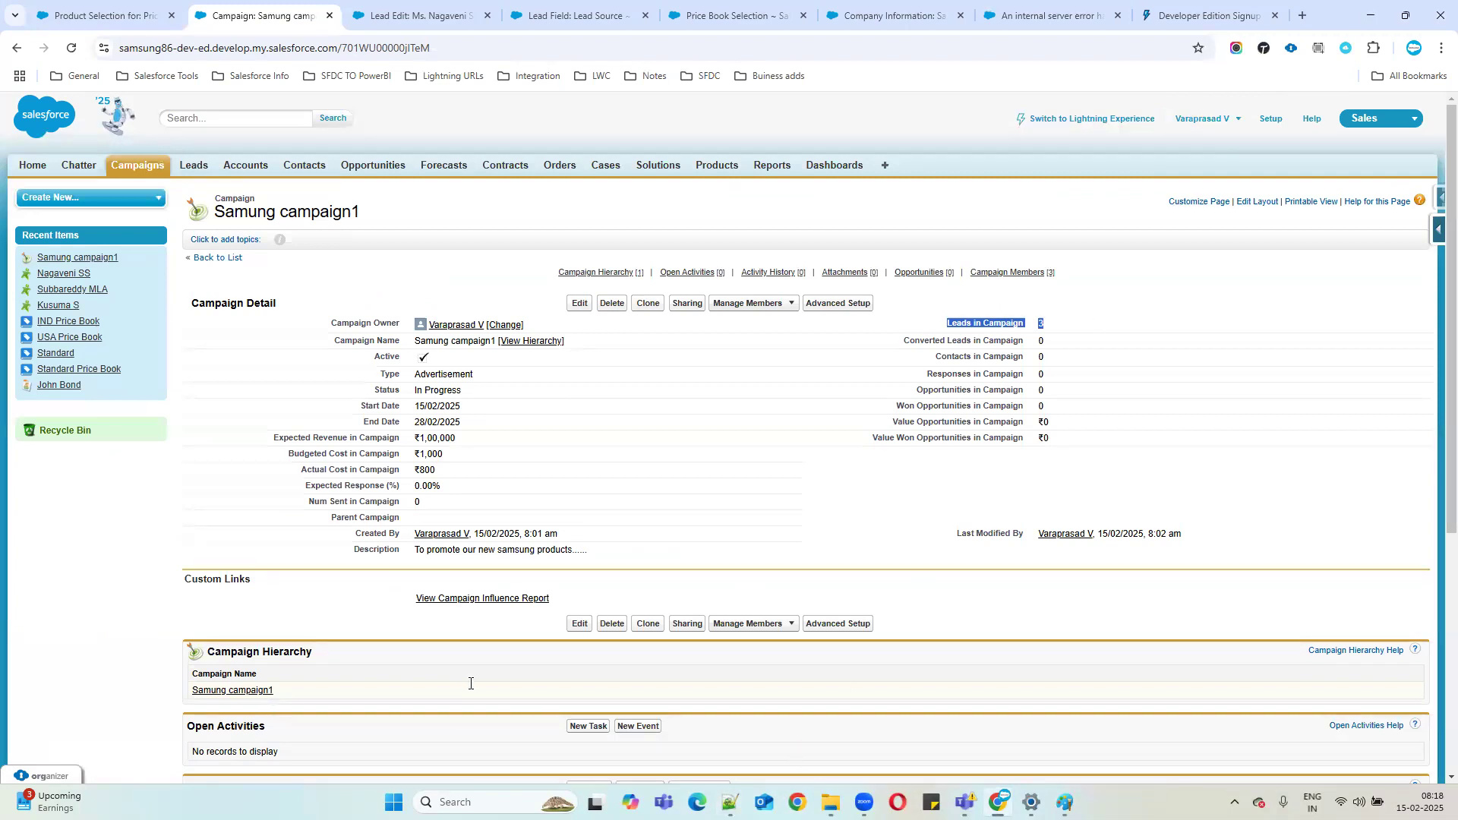
{"action": "key", "text": "alt+Tab"}
{"action": "type", "text": "Product "}
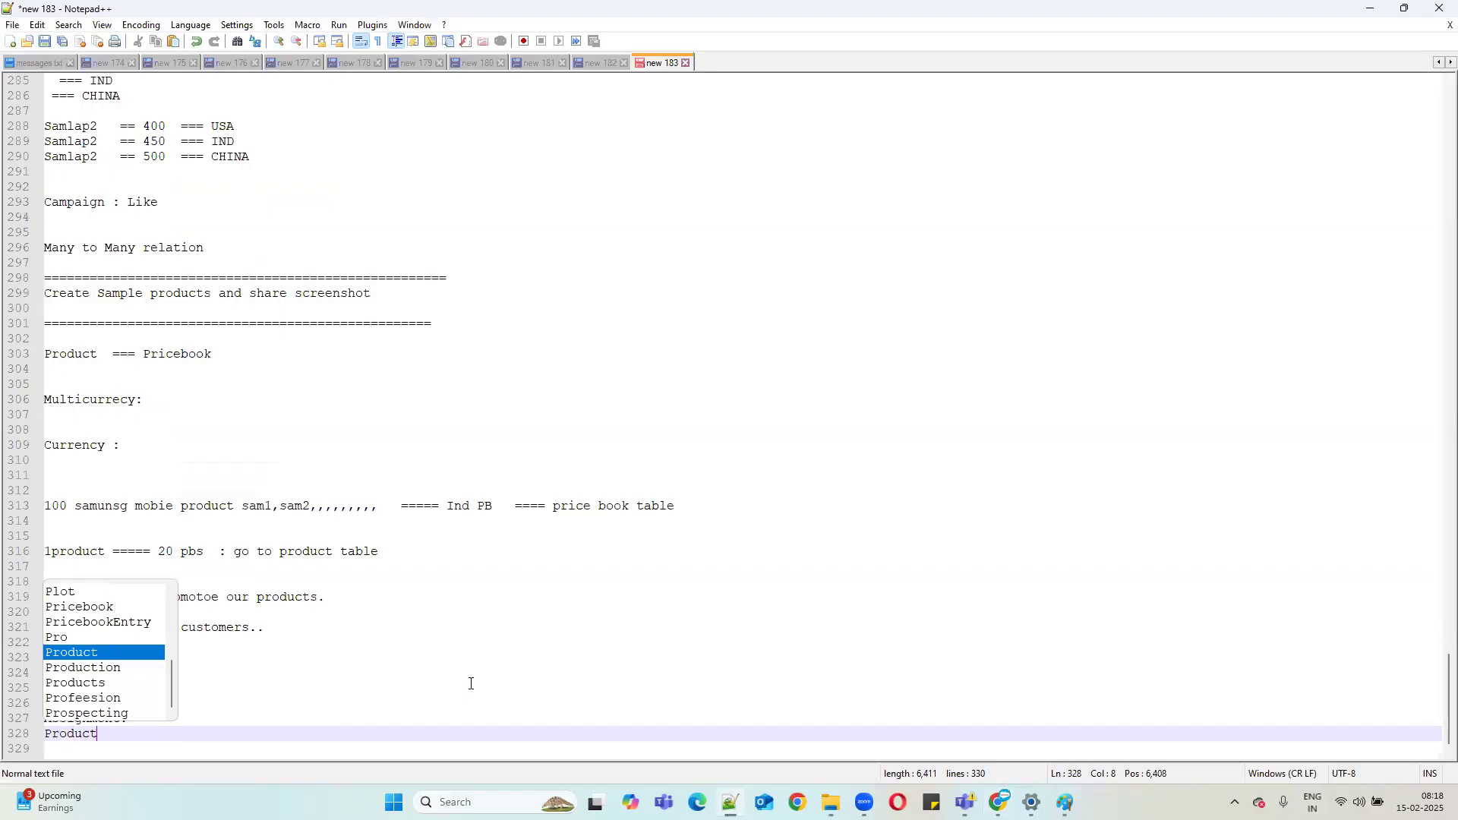
{"action": "type", "text": "  Priceboo"}
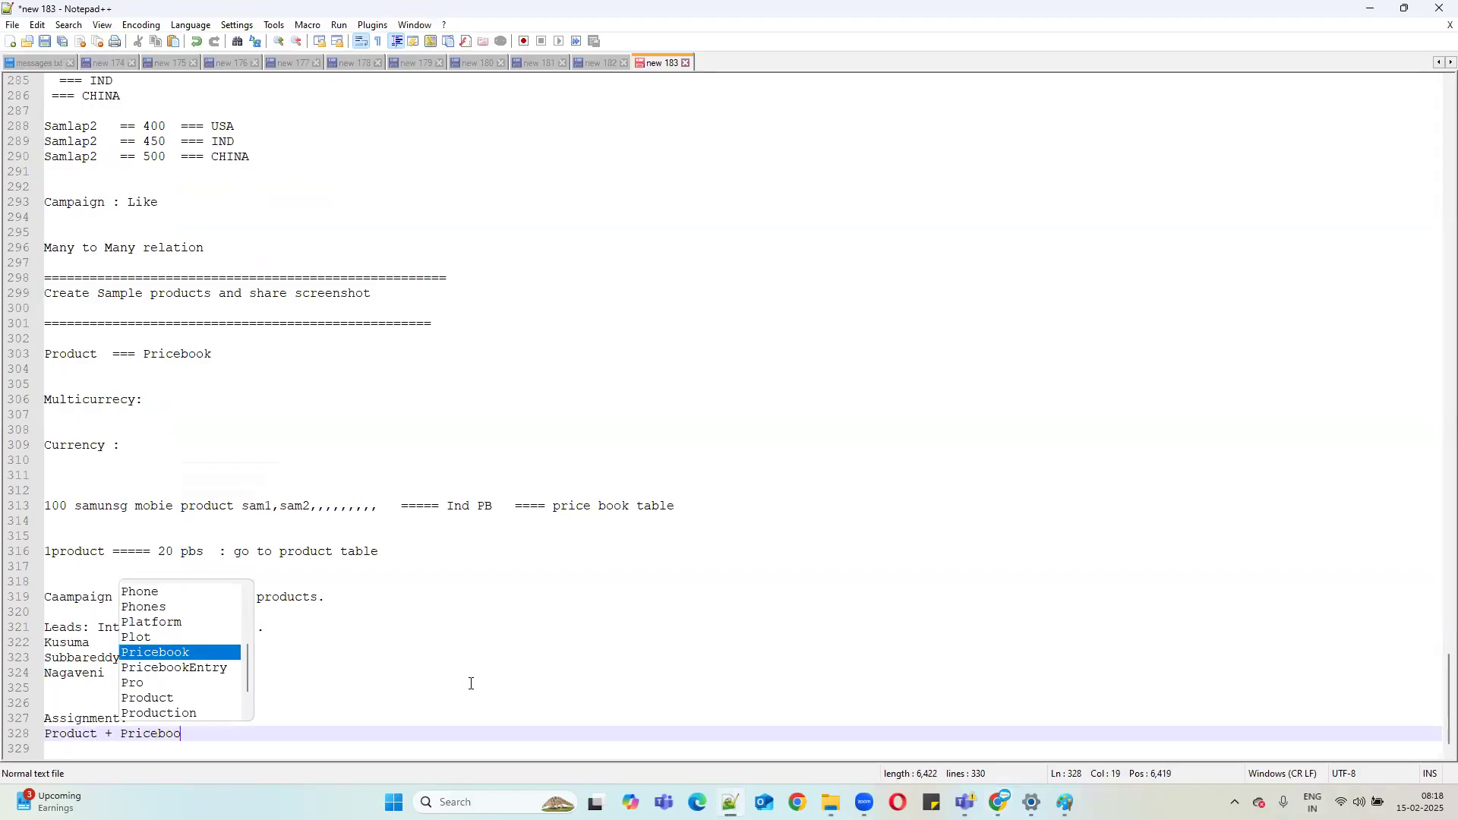
{"action": "type", "text": "ks"}
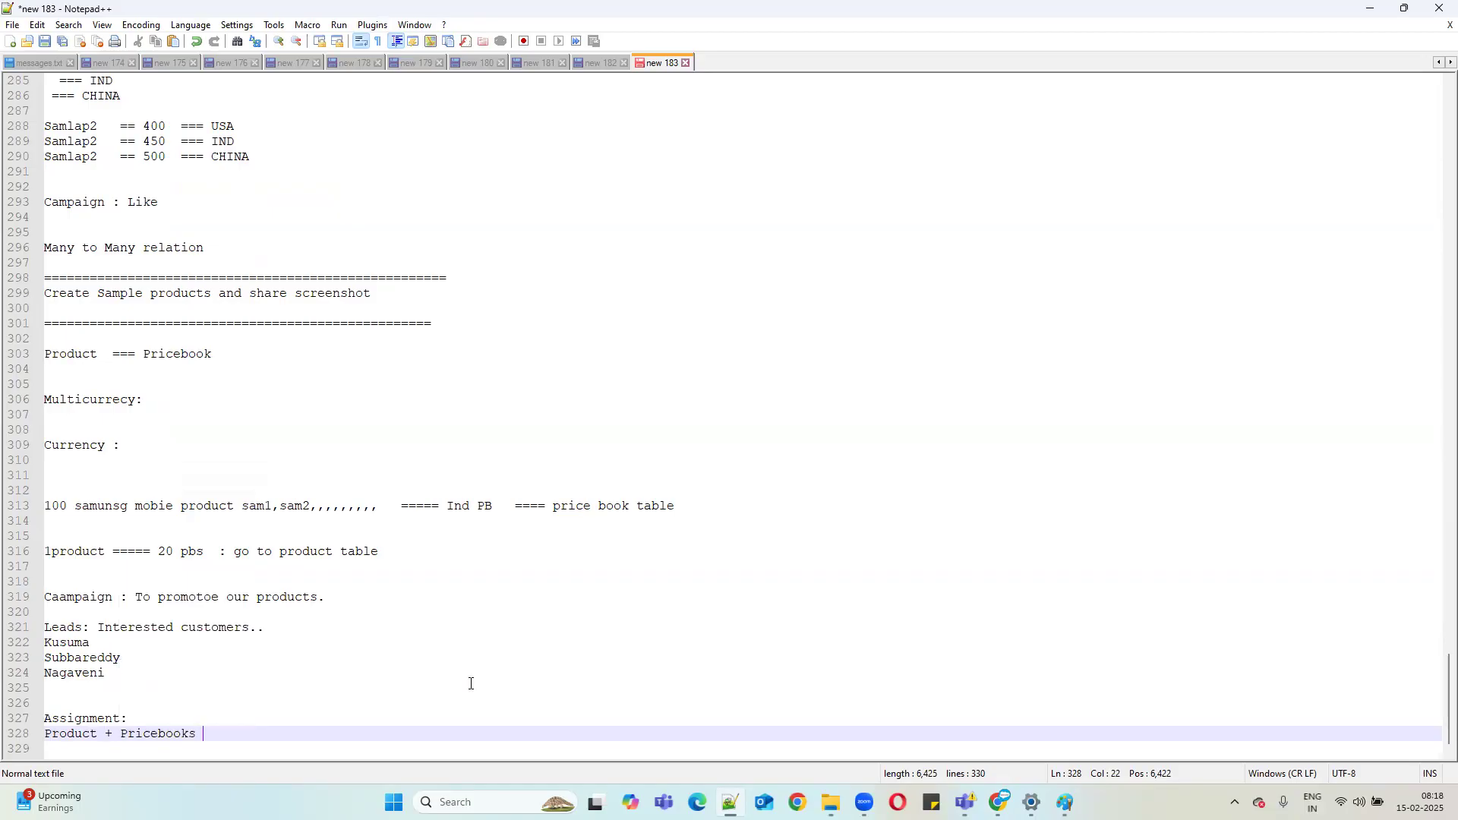
{"action": "type", "text": "Pricebookentries"}
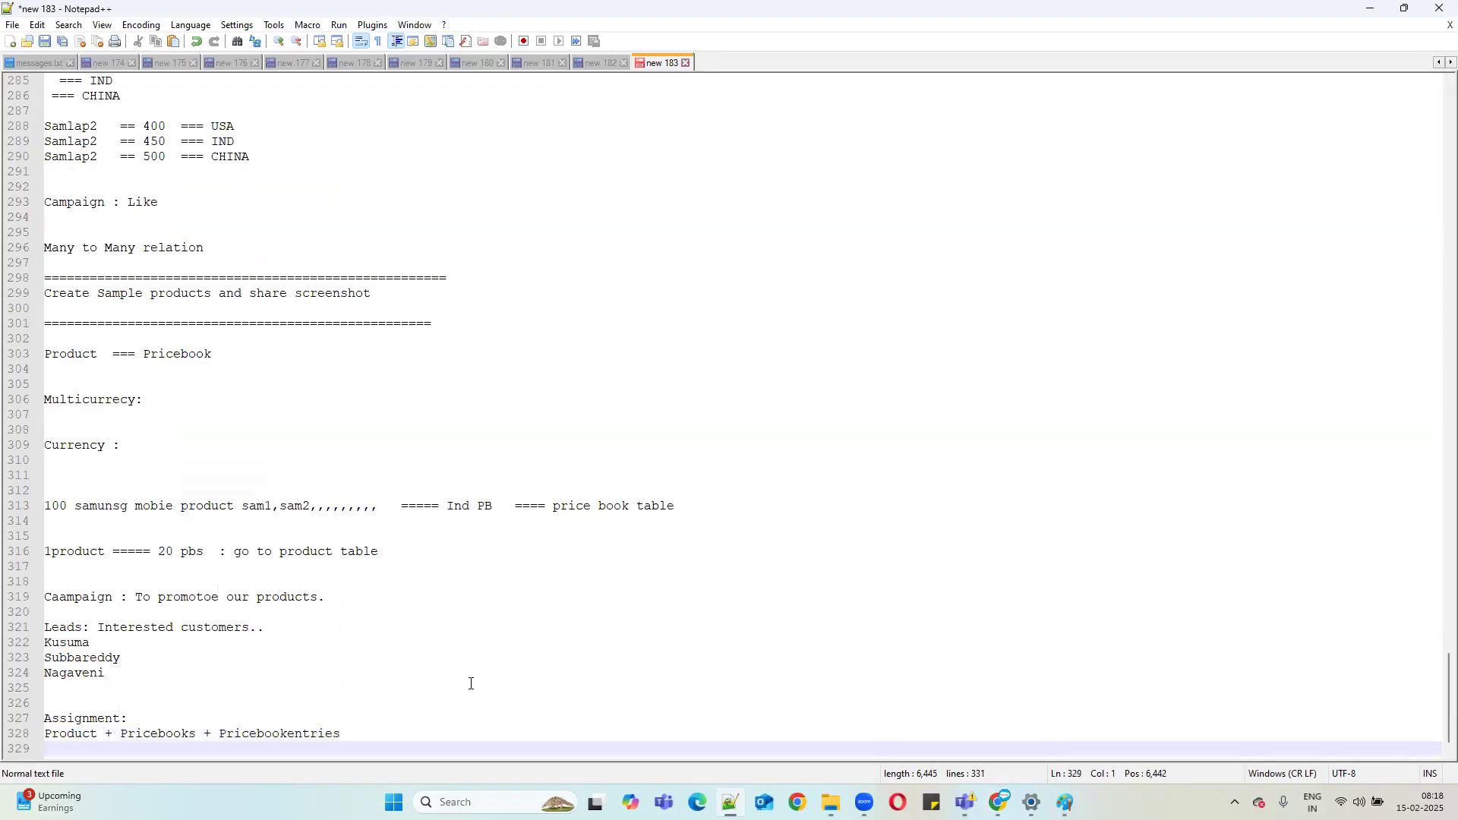
Add the 'Campaign' and 'Leads(Campaign members)' lines under the Assignment heading, fixing the 'Capign' typo.
{"action": "type", "text": "Capign"}
{"action": "key", "text": "Return"}
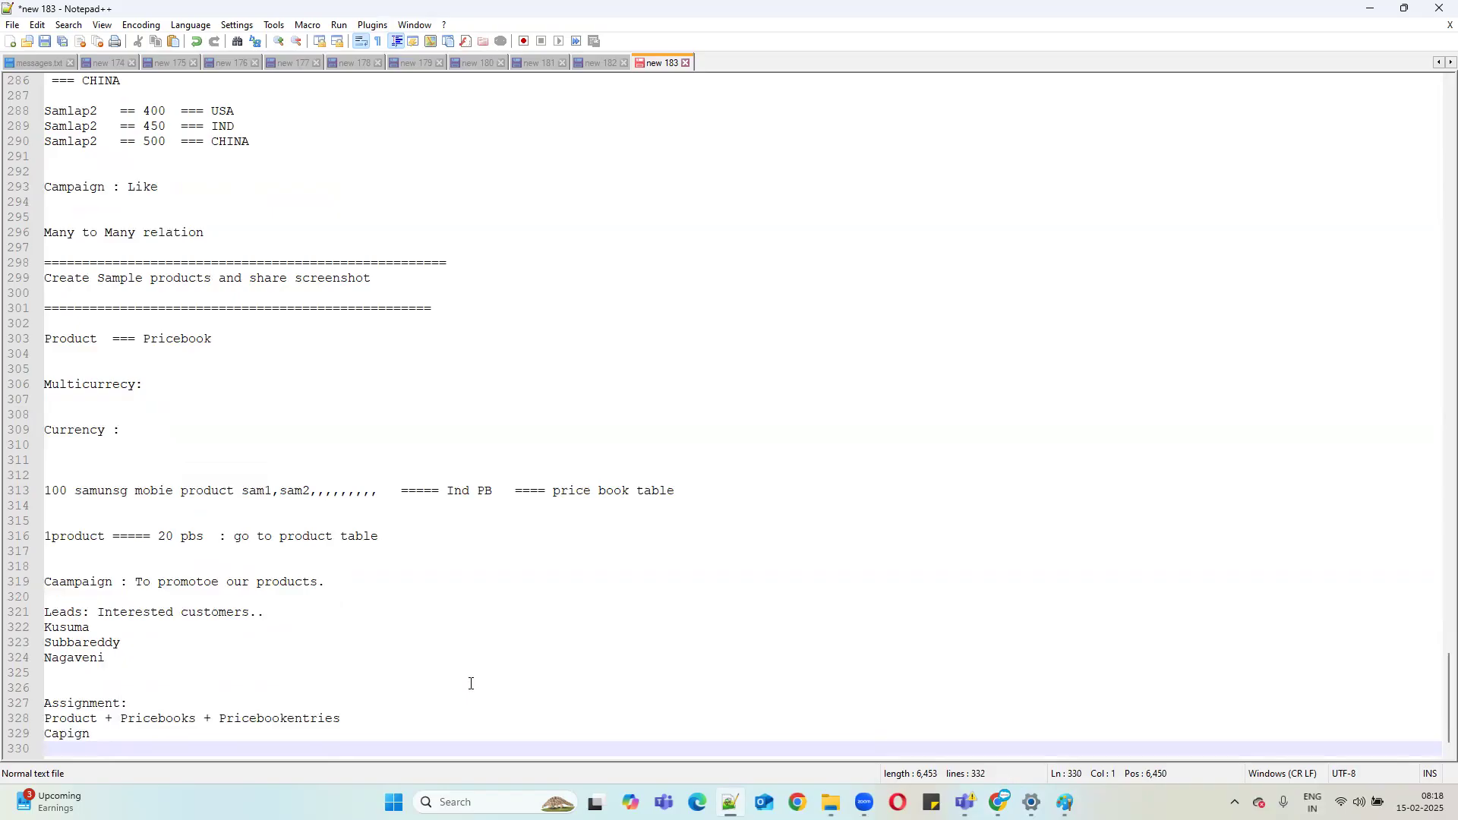
{"action": "key", "text": "BackSpace"}
{"action": "key", "text": "BackSpace"}
{"action": "key", "text": "BackSpace"}
{"action": "key", "text": "BackSpace"}
{"action": "key", "text": "BackSpace"}
{"action": "type", "text": "mpaign"}
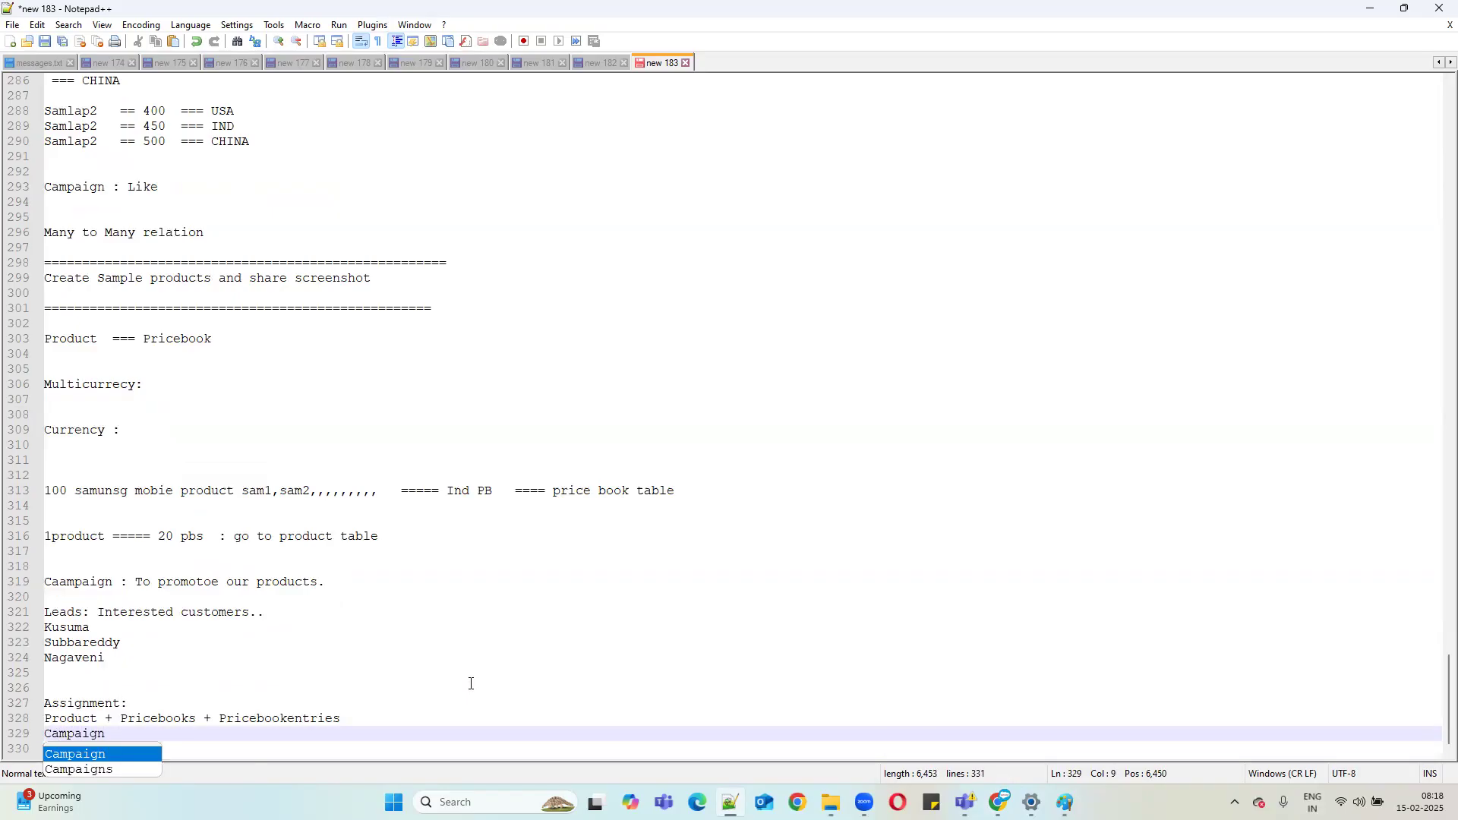
{"action": "key", "text": "Escape"}
{"action": "key", "text": "Return"}
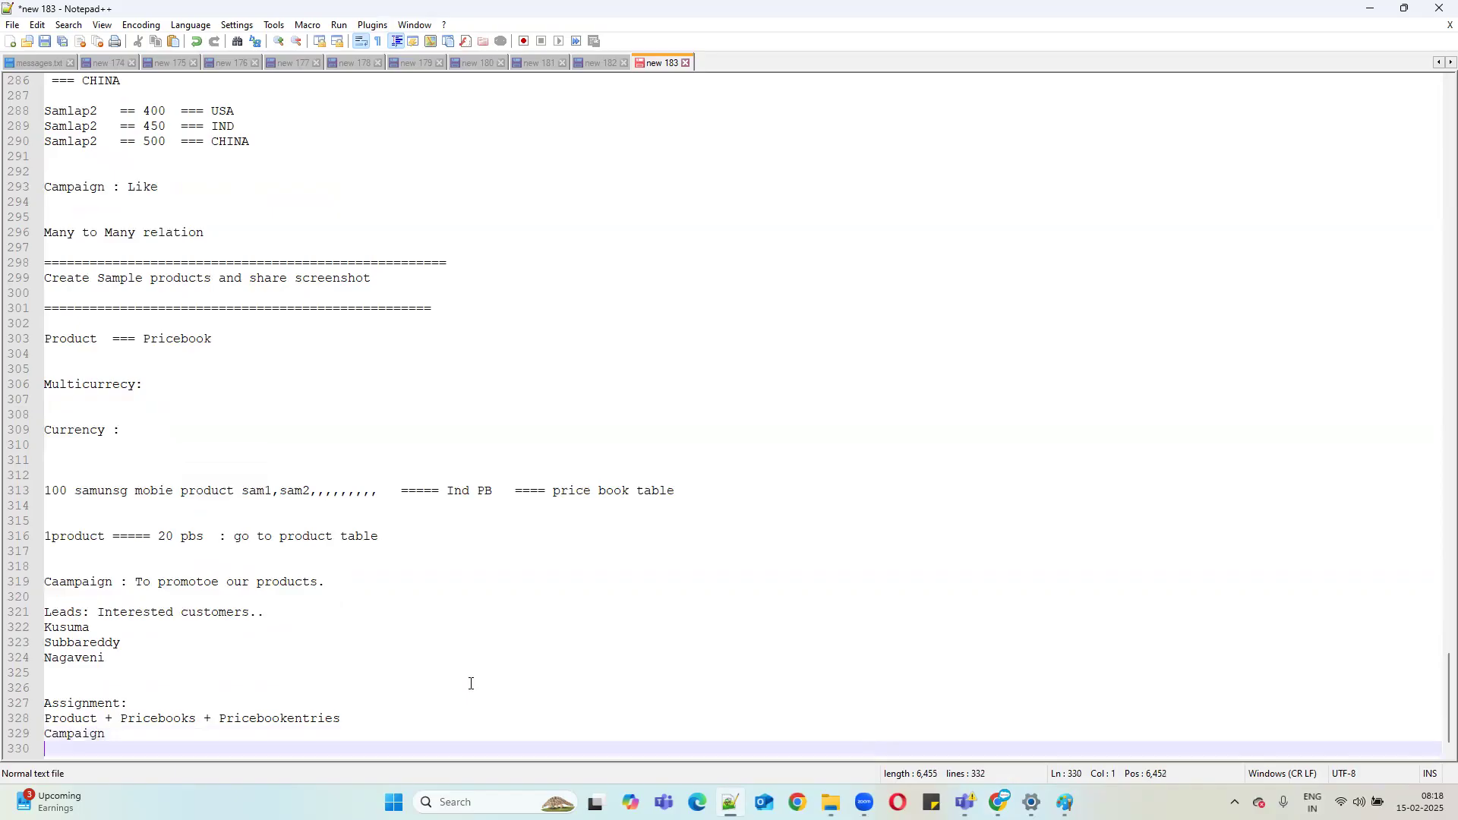
{"action": "type", "text": "Leads"}
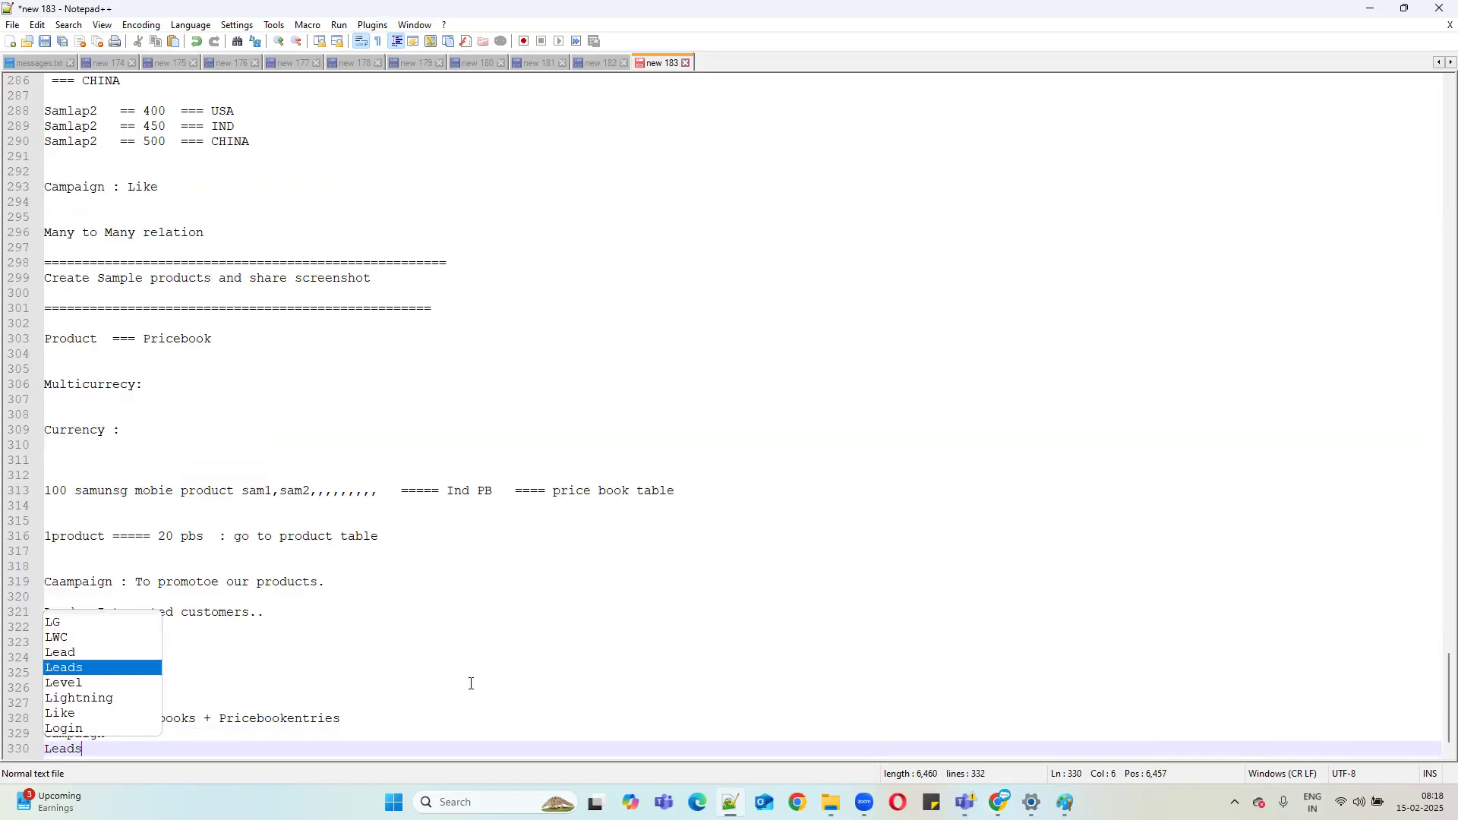
{"action": "type", "text": "()"}
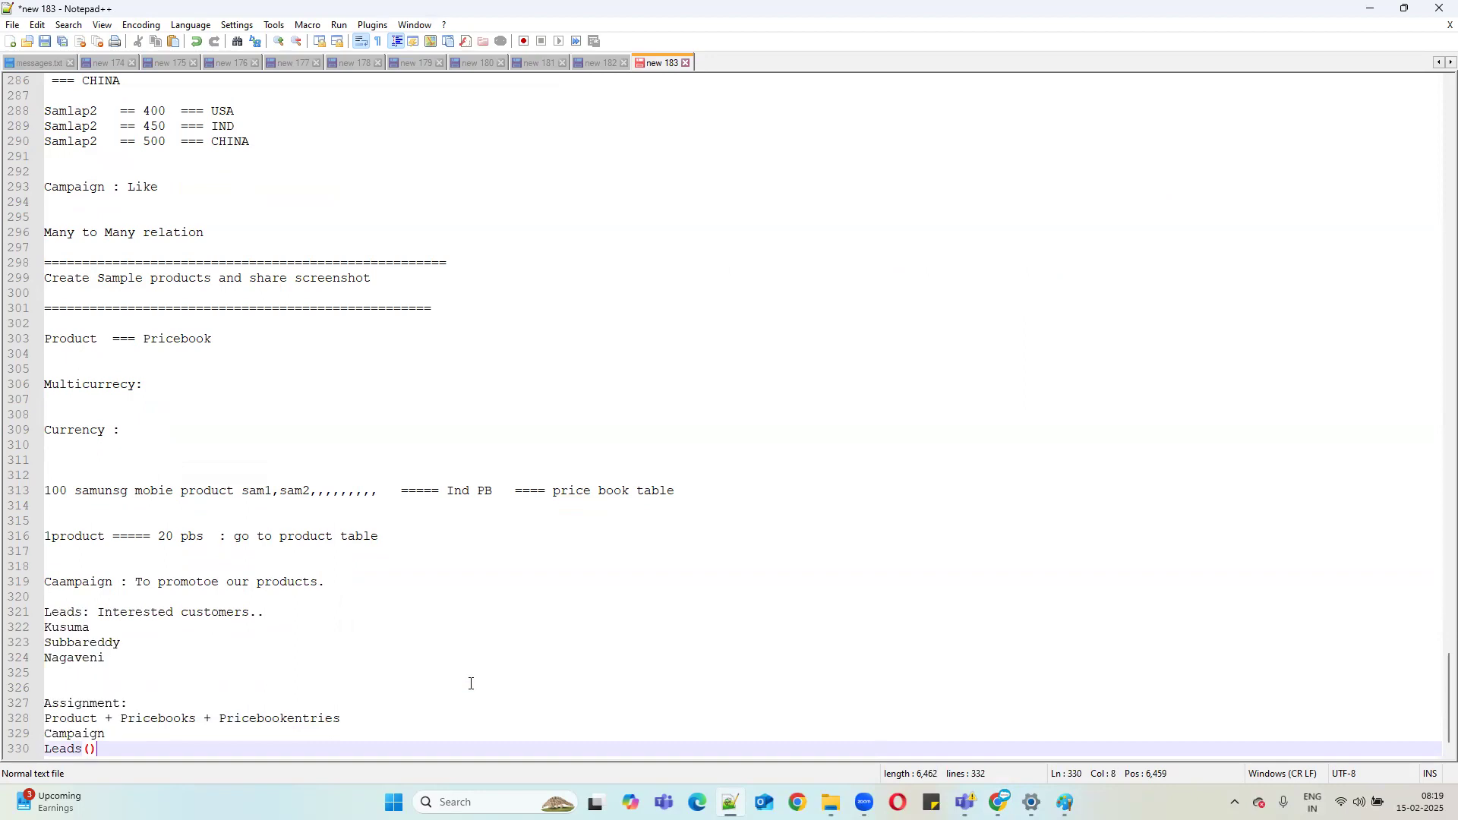
{"action": "type", "text": "Campaig"}
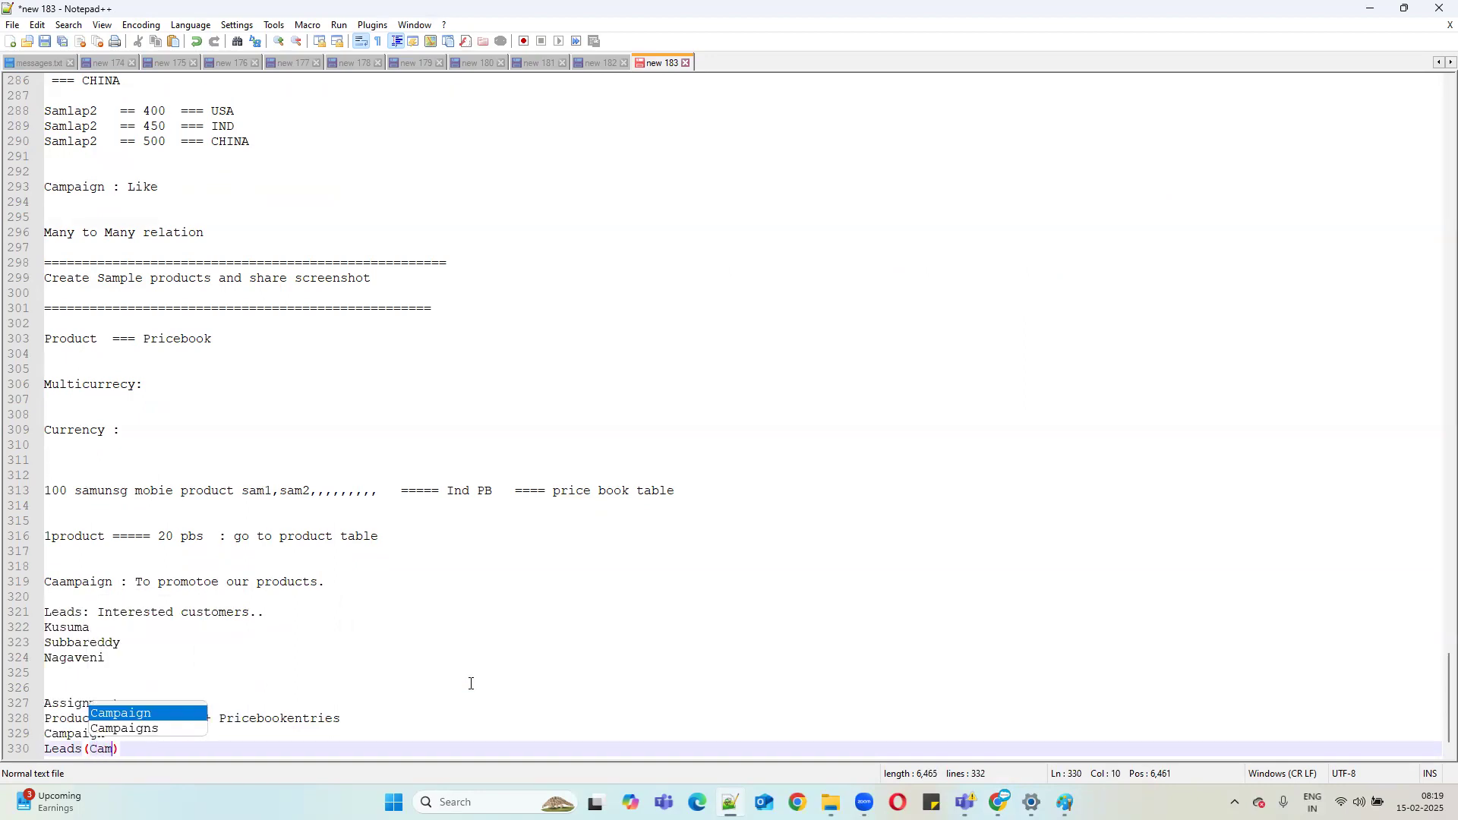
{"action": "type", "text": "n members"}
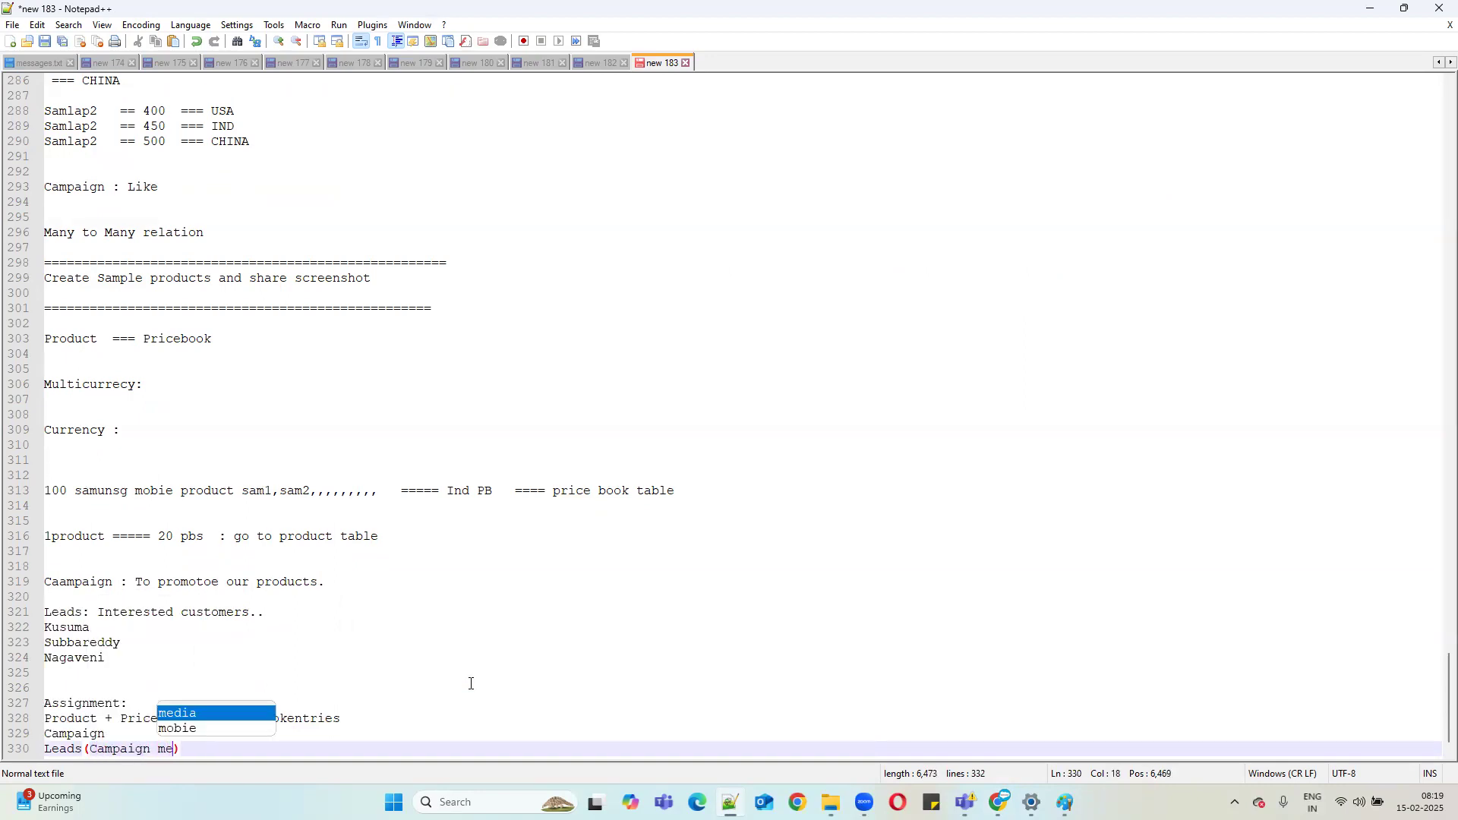
Select the four assignment lines, 327–330, in Notepad++.
{"action": "scroll", "coordinate": [369, 612], "scroll_direction": "down", "scroll_amount": 1}
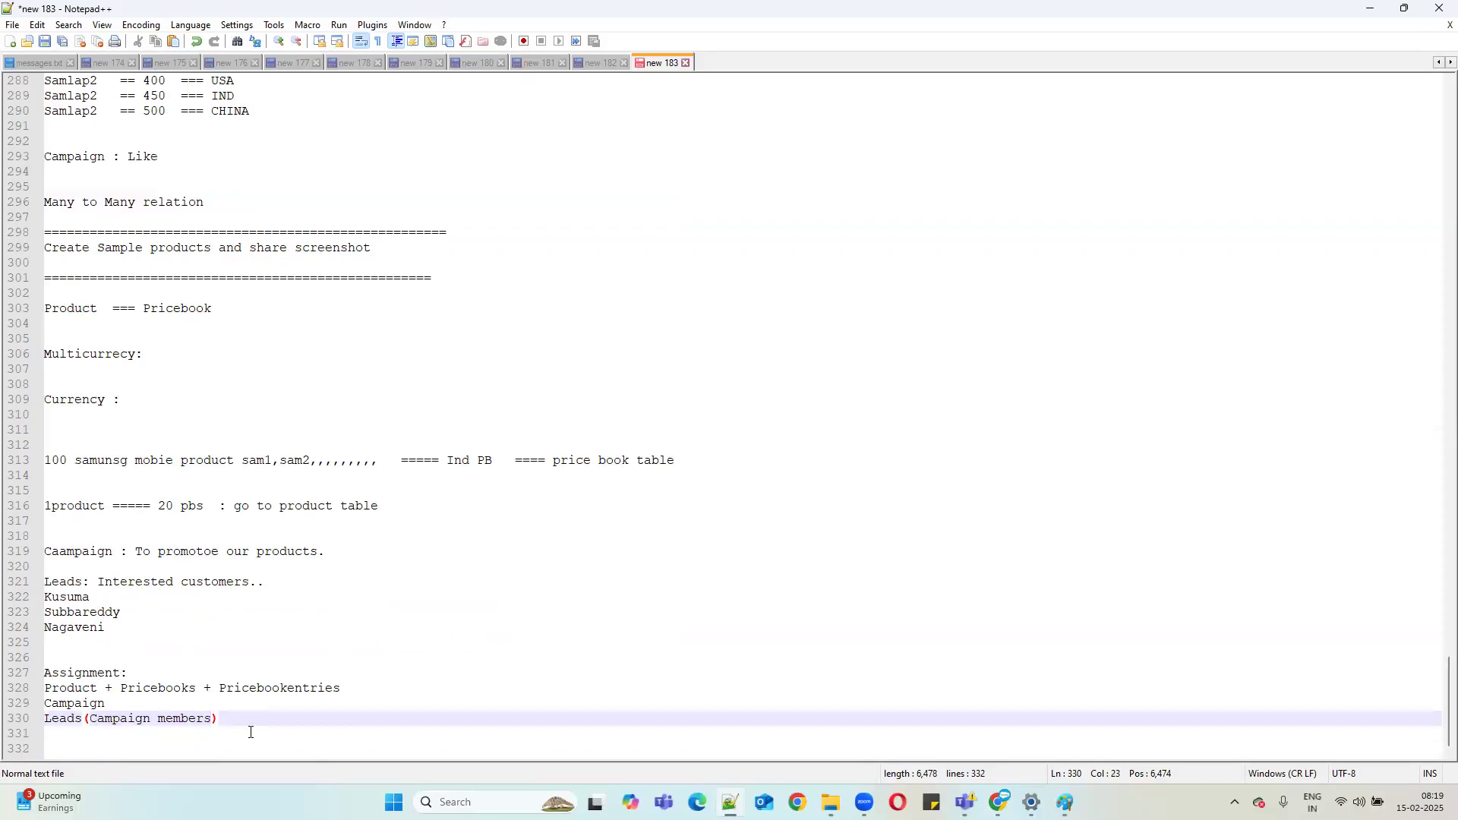
{"action": "left_click_drag", "start_coordinate": [236, 717], "coordinate": [45, 668]}
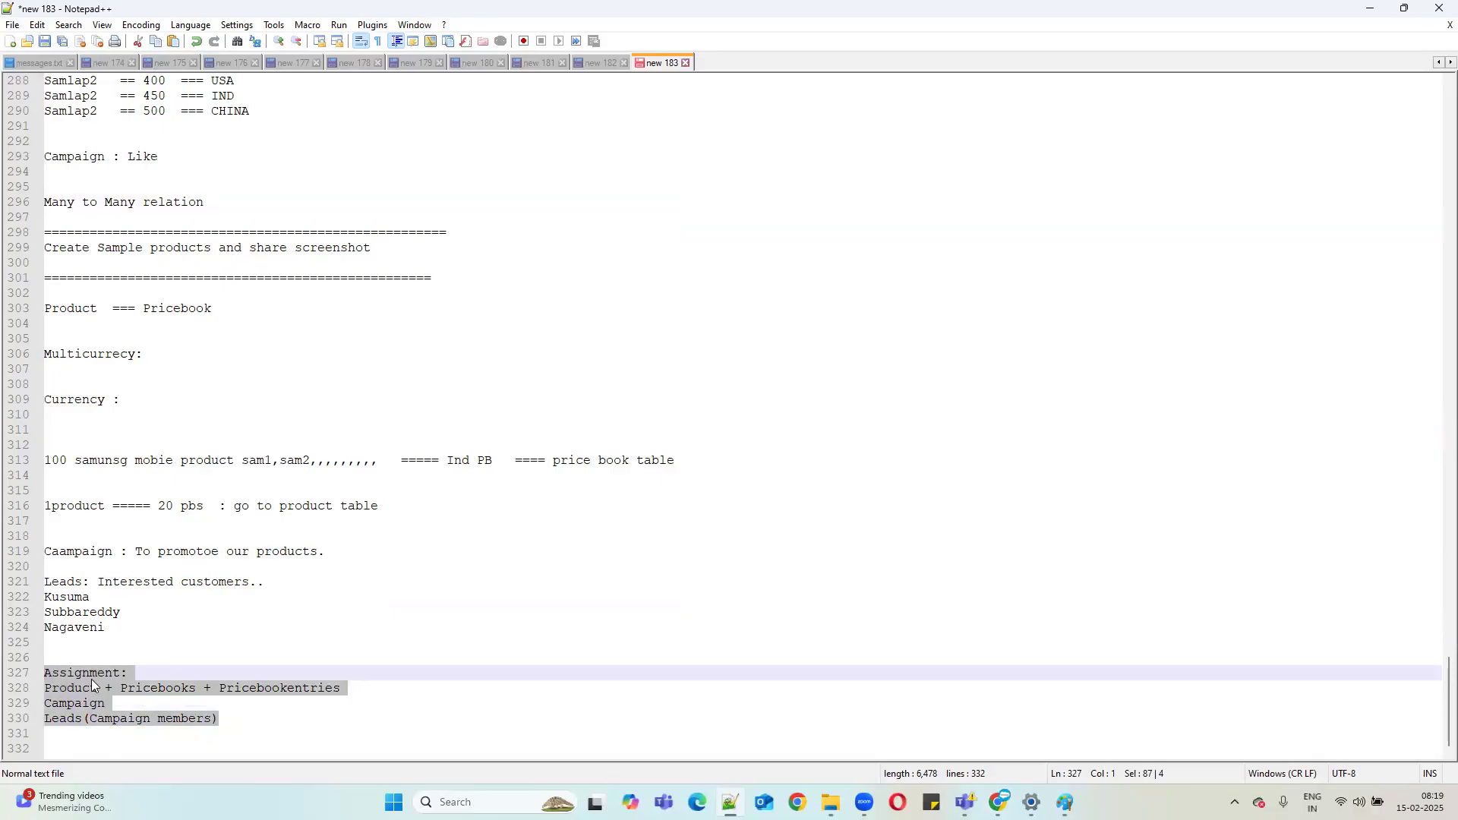
{"action": "double_click", "coordinate": [169, 689]}
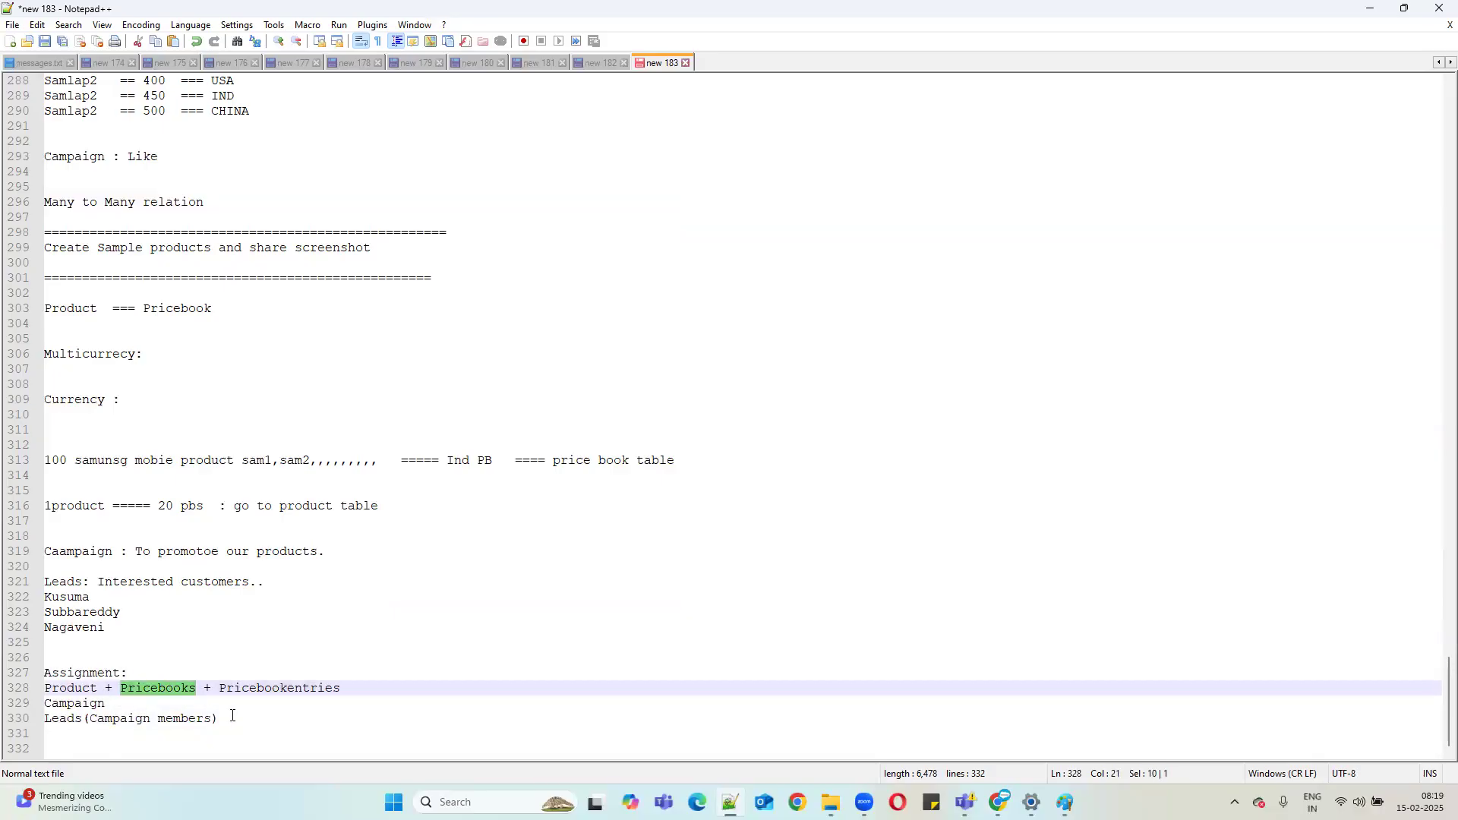
{"action": "left_click_drag", "start_coordinate": [228, 718], "coordinate": [25, 674]}
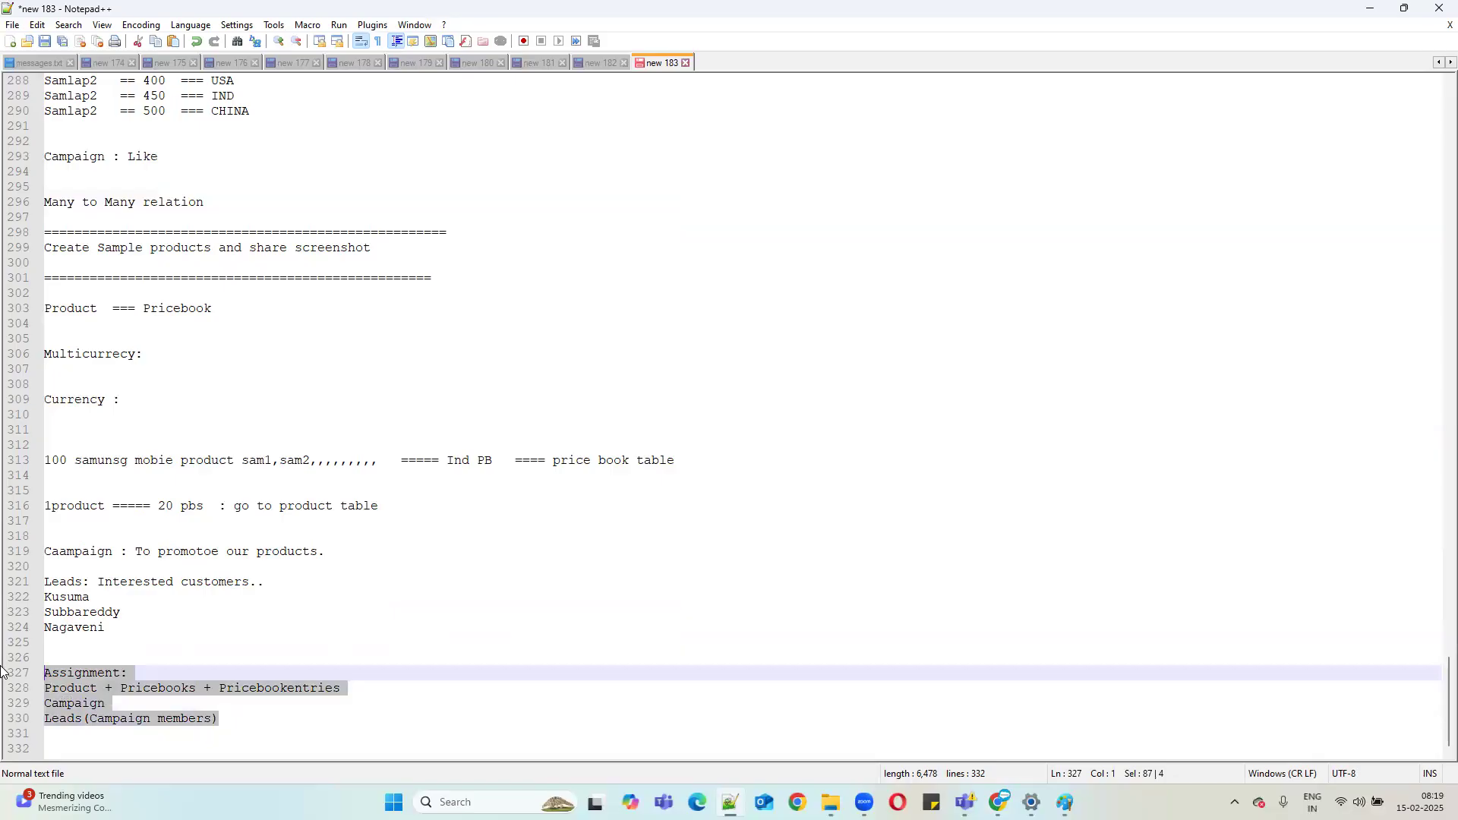